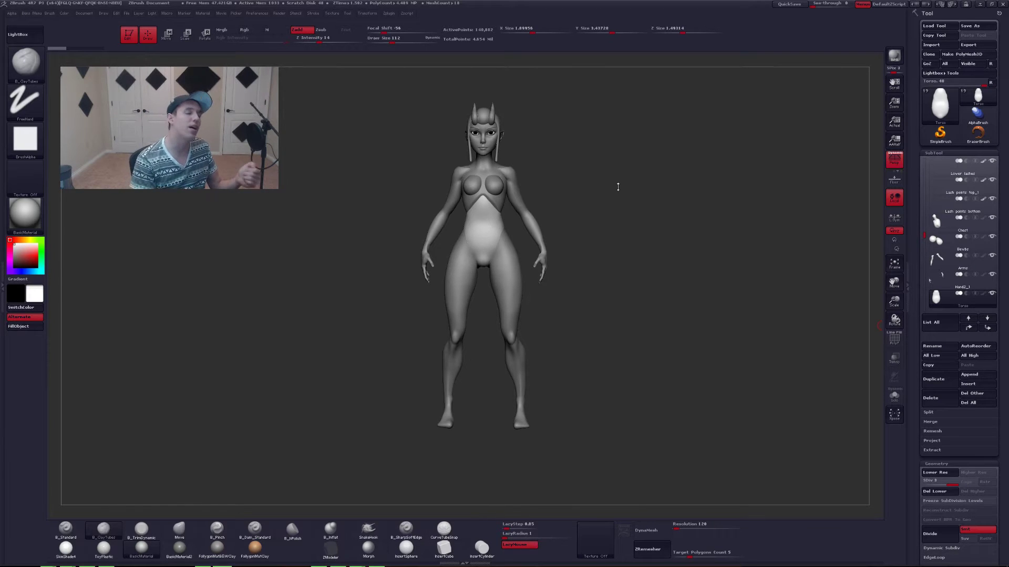
- Examine the full character model from the front, side and back against the Caravan Guardian concept art
left_click_drag(583, 184, 547, 187)
scroll(493, 136, "up", 3)
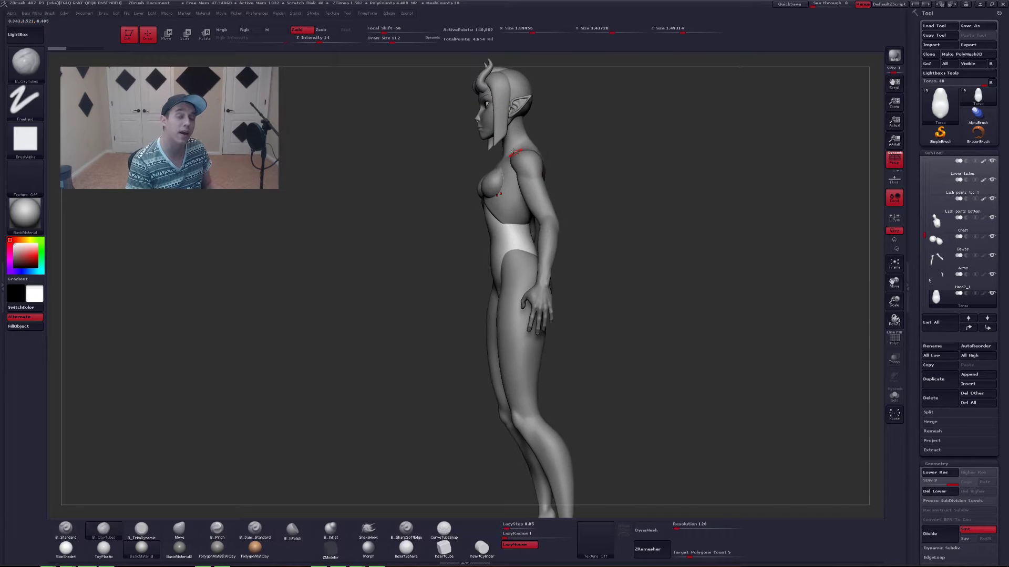
scroll(514, 168, "up", 2)
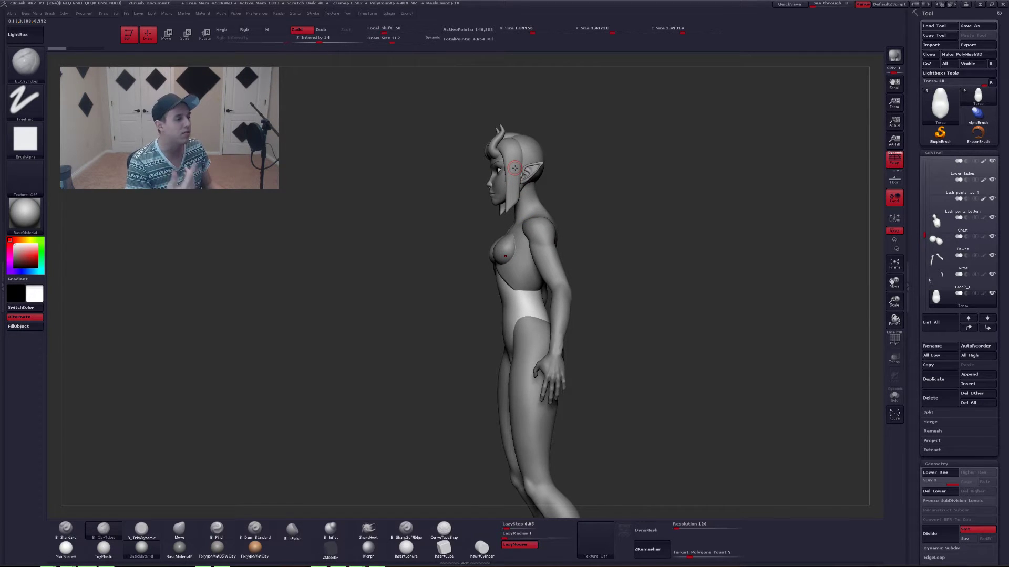
left_click_drag(552, 187, 557, 226)
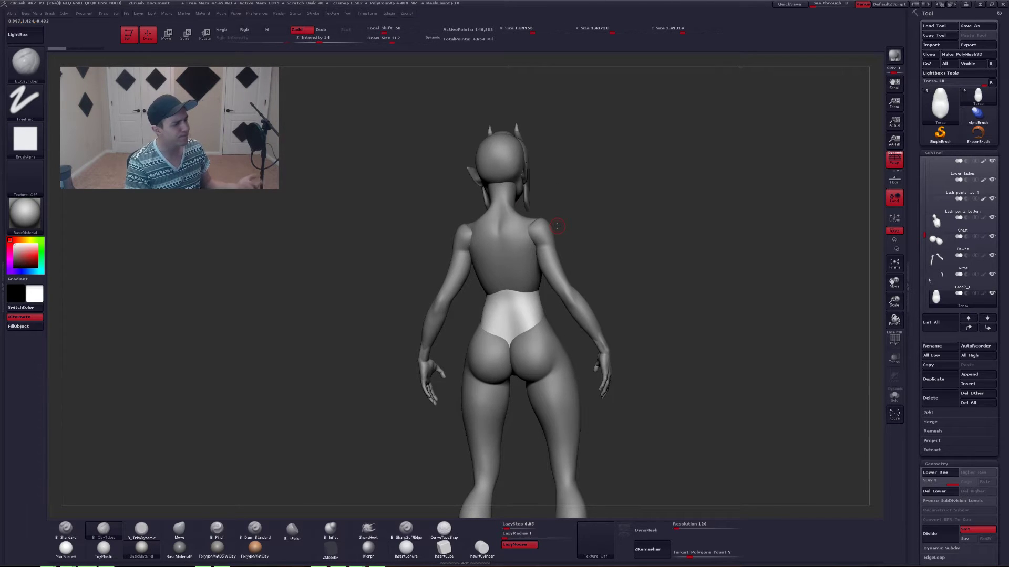
mouse_move(587, 223)
left_mouse_down("shift")
mouse_move(523, 226)
mouse_move(579, 269)
mouse_move(548, 244)
left_mouse_up("shift")
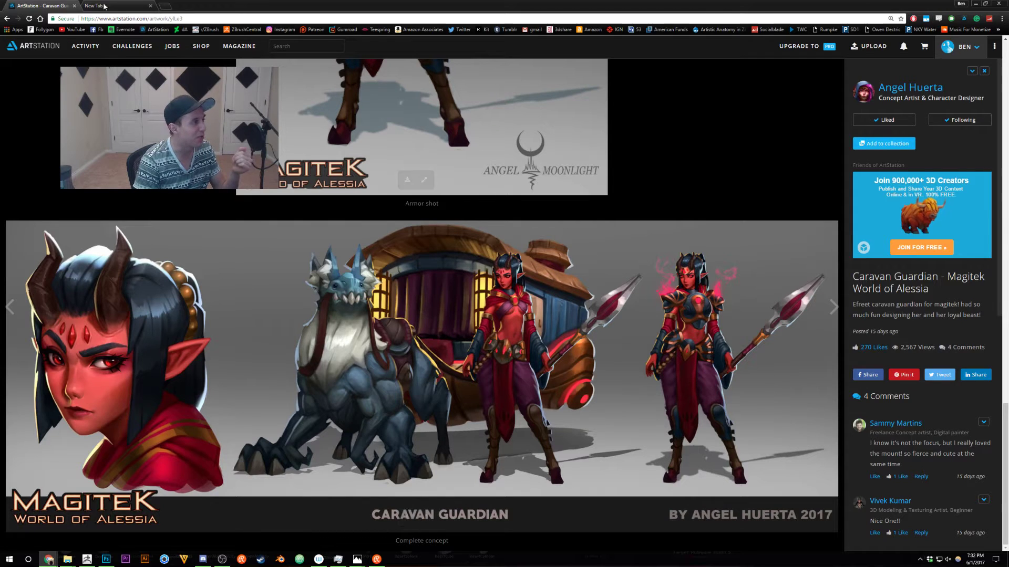
key("ctrl+Tab")
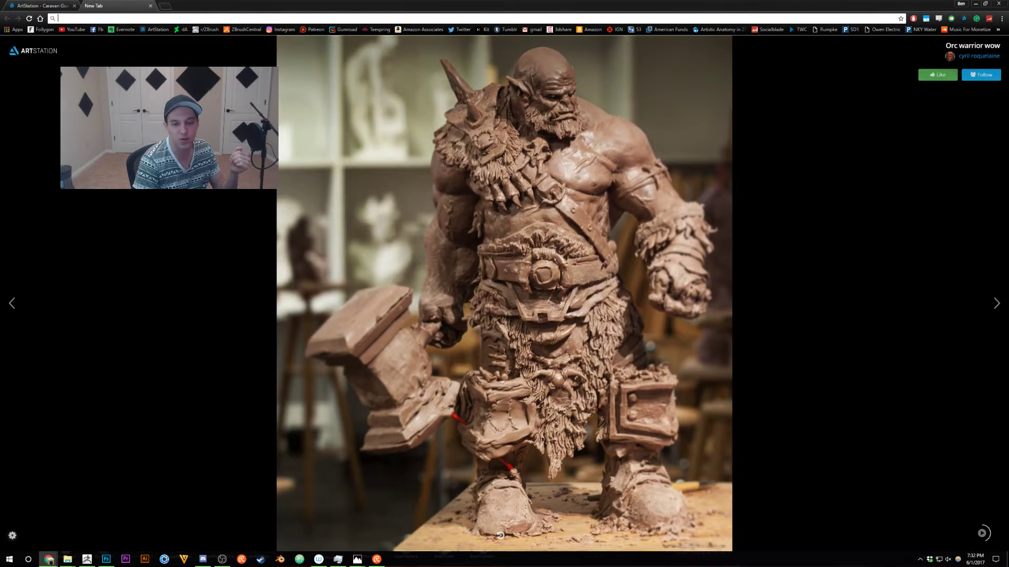
key("alt+Tab")
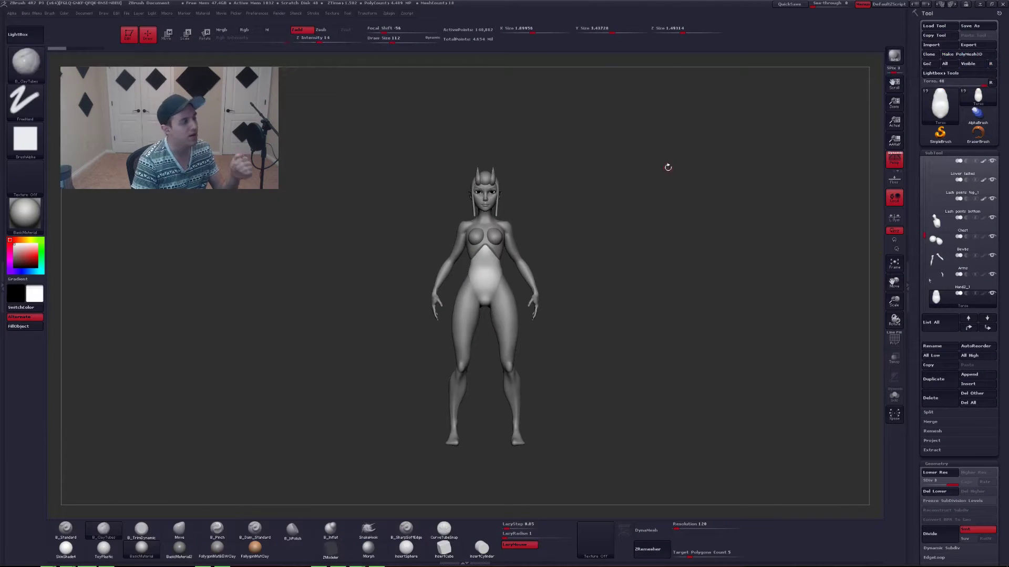
left_click_drag(658, 220, 649, 220)
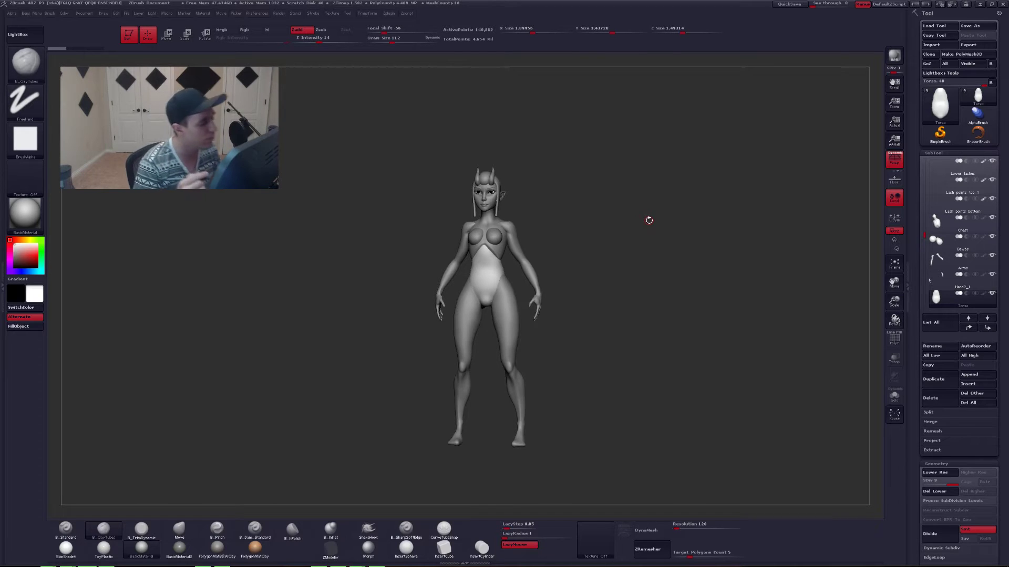
left_click_drag(602, 293, 635, 344, "shift")
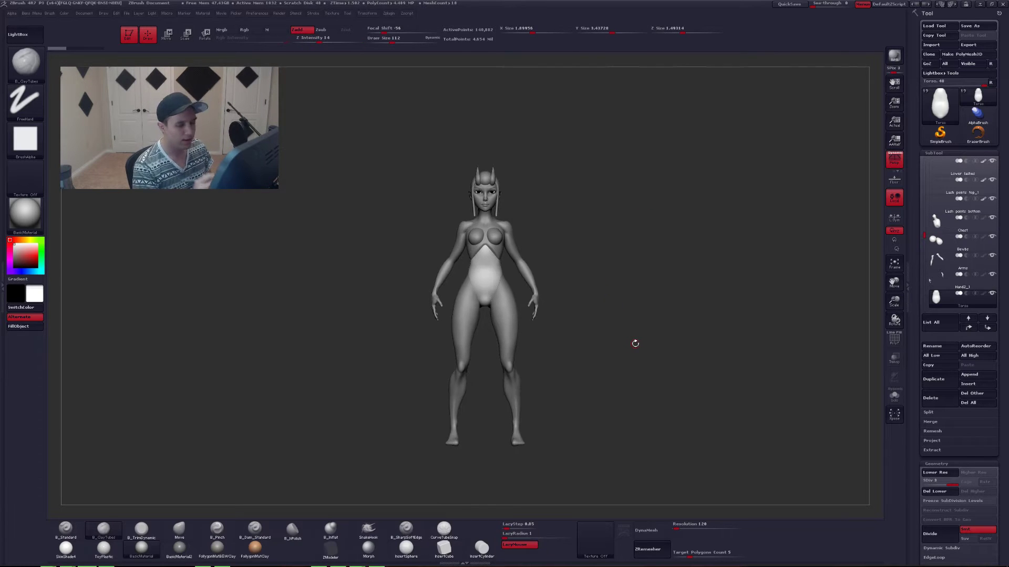
mouse_move(601, 292)
left_mouse_down()
mouse_move(581, 295)
mouse_move(592, 294)
left_mouse_up()
- Hide the legs subtool and make the torso the active subtool
left_click(504, 337, "alt")
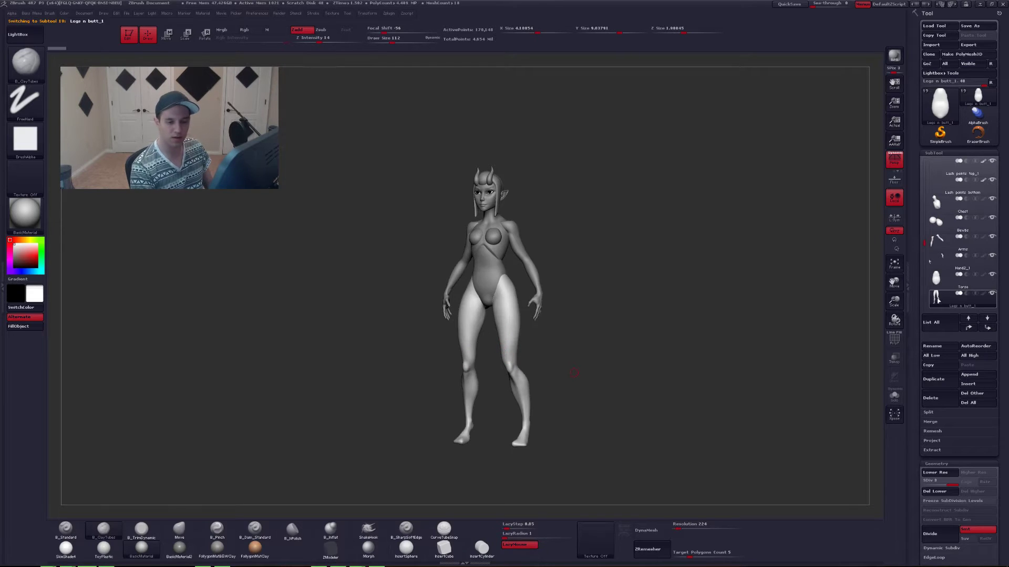
left_click(936, 288)
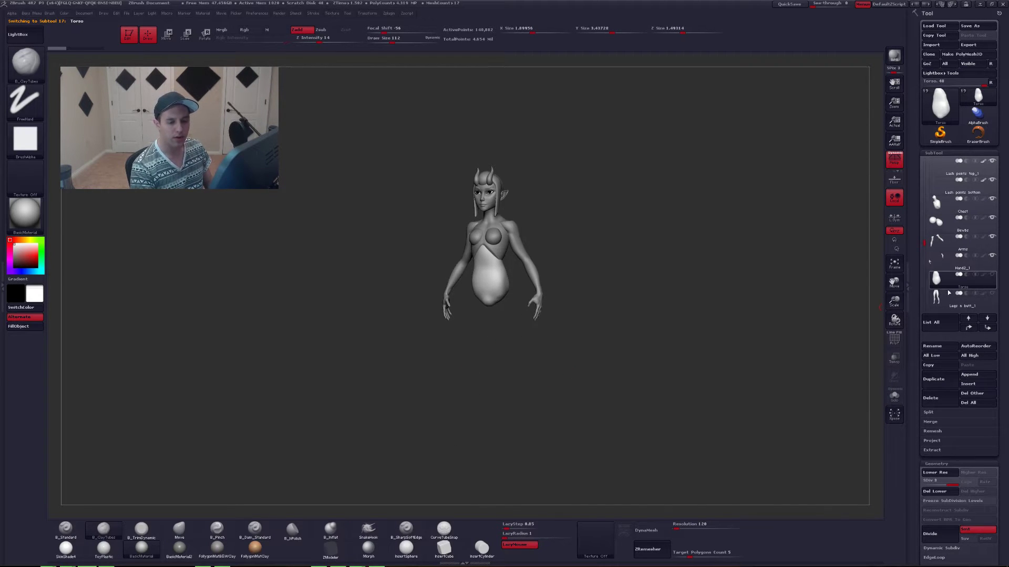
mouse_move(752, 331)
left_mouse_down("alt")
mouse_move(639, 327)
mouse_move(650, 347)
mouse_move(690, 358)
left_mouse_up("alt")
left_click_drag(721, 314, 627, 350, "alt")
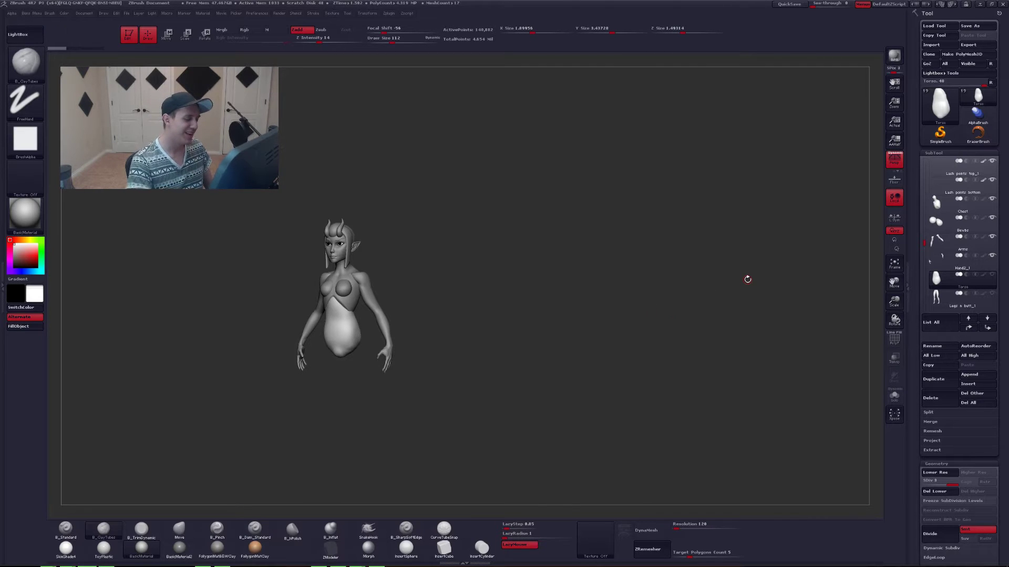
mouse_move(748, 279)
left_mouse_down("alt")
mouse_move(580, 397)
mouse_move(754, 370)
left_mouse_up("alt")
key("shift+s")
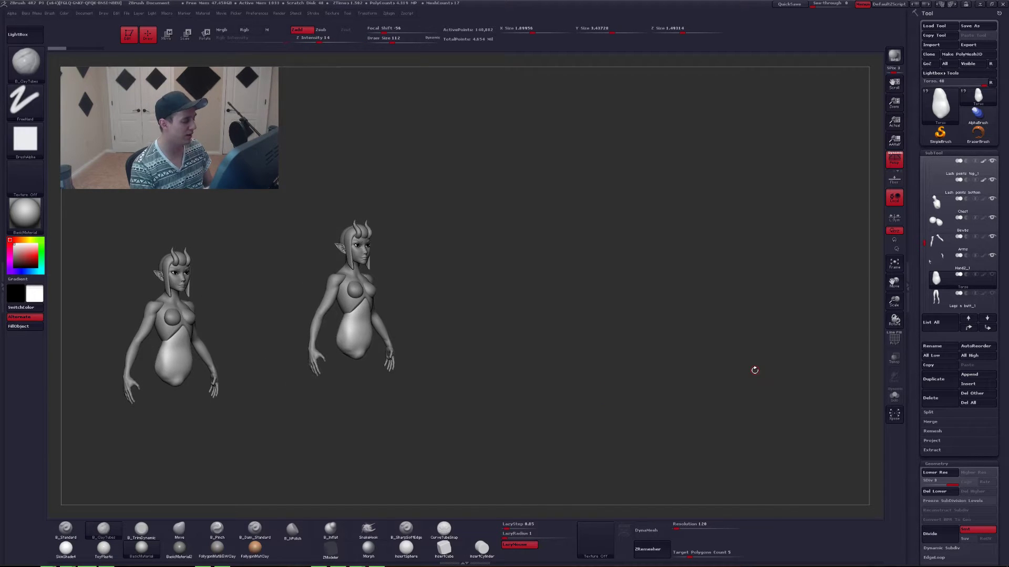
key("ctrl+n")
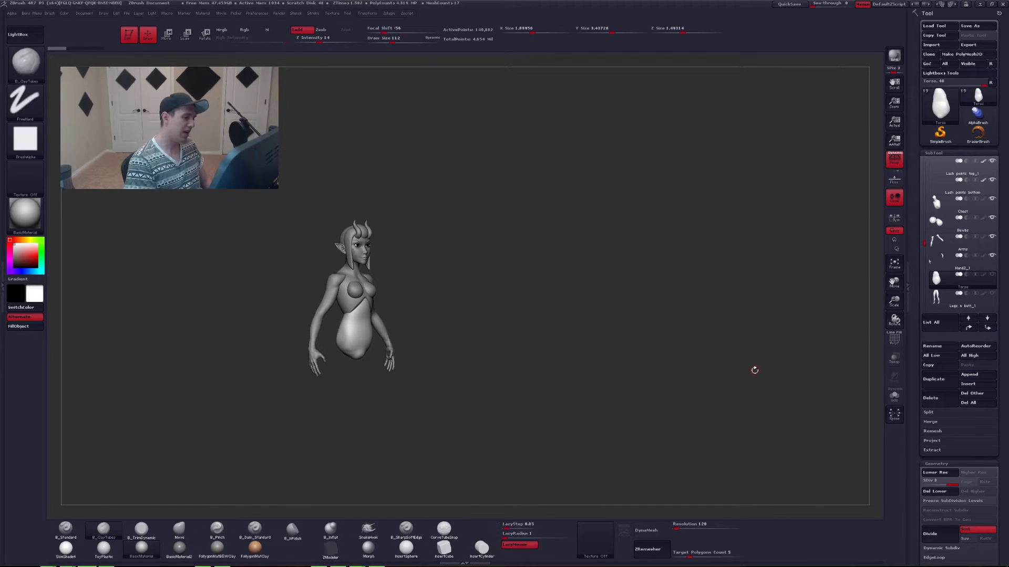
- Hide the torso, hands, arms and breasts subtools, ending with the chest subtool active
left_click_drag(594, 321, 544, 346)
mouse_move(543, 345)
left_mouse_down("alt")
mouse_move(662, 331)
mouse_move(585, 344)
mouse_move(597, 342)
left_mouse_up("alt")
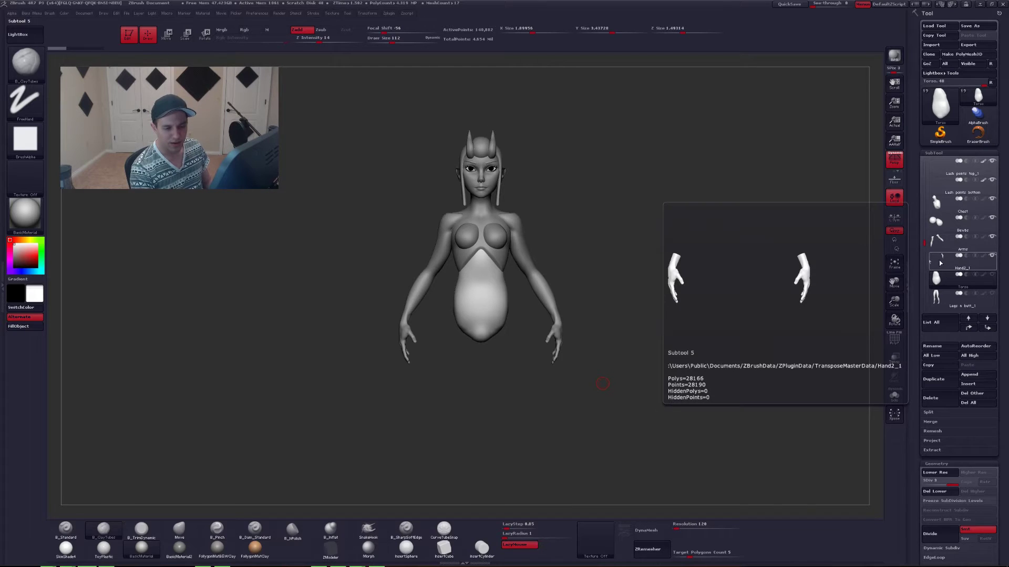
left_click(941, 263)
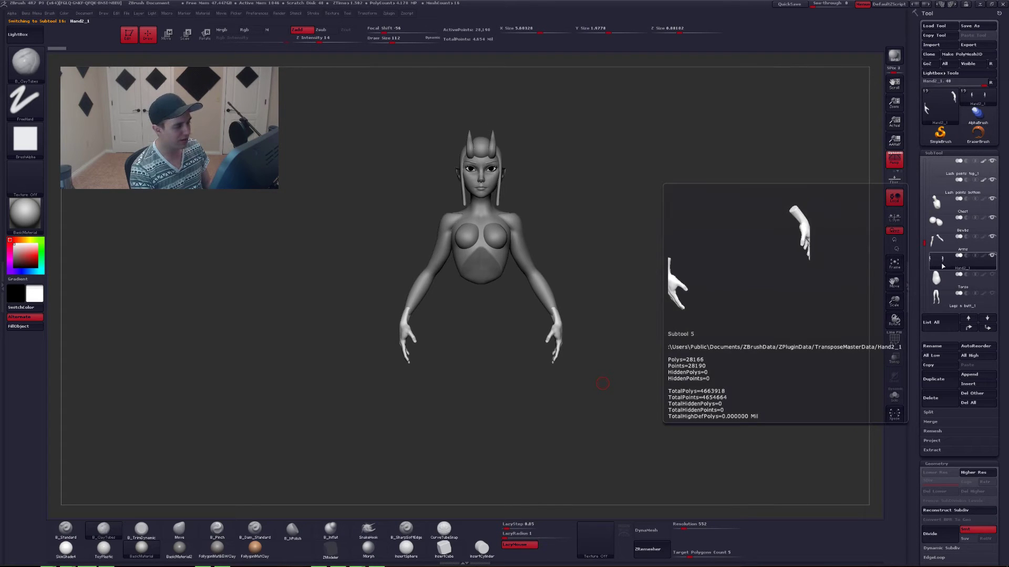
left_click(945, 242)
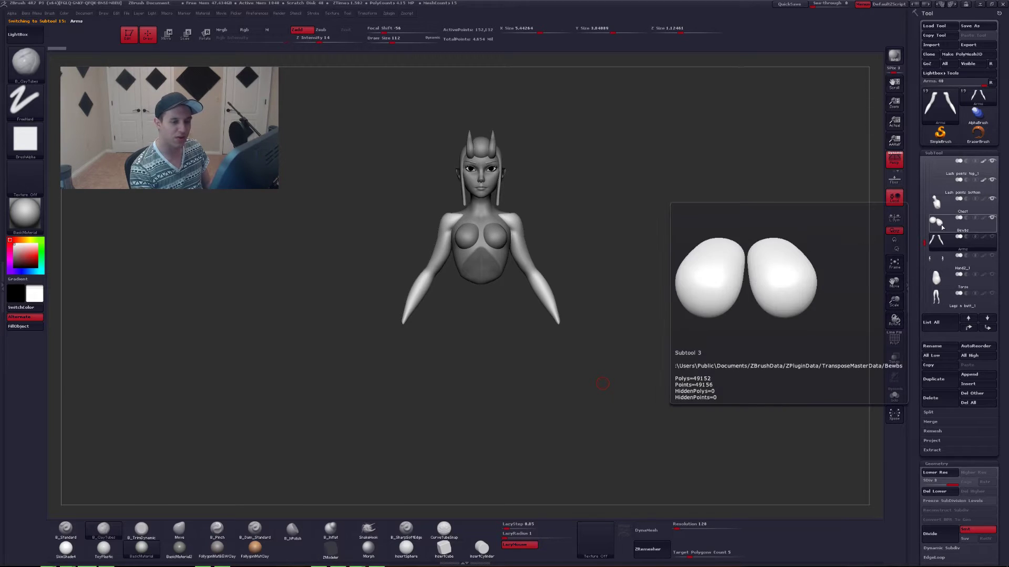
left_click(940, 219)
left_click(943, 204)
- Inspect the head and chest from several angles and make the head mesh the active subtool
left_click_drag(546, 225, 587, 316, "alt")
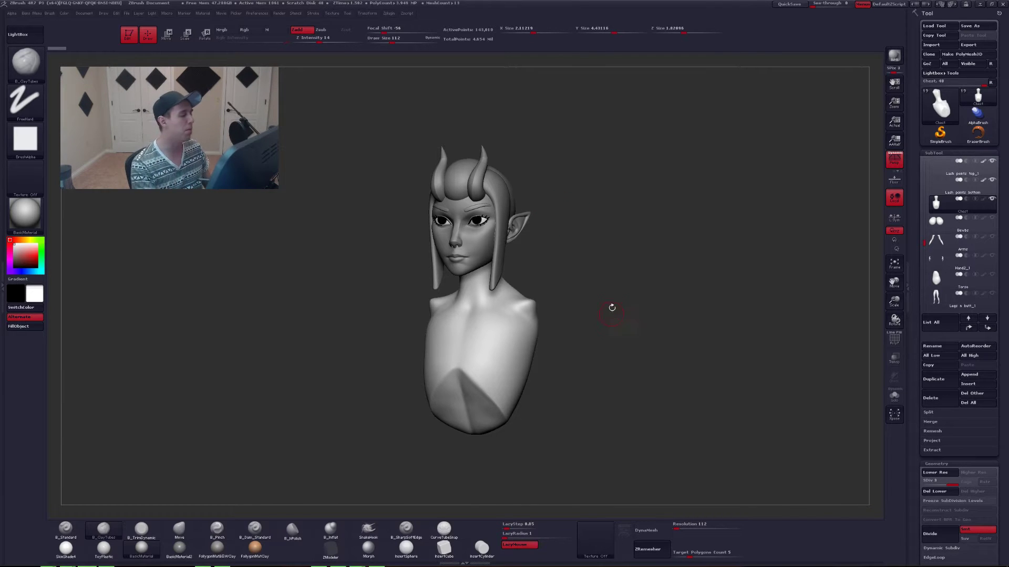
mouse_move(590, 231)
left_mouse_down()
mouse_move(542, 222)
mouse_move(544, 241)
left_mouse_up()
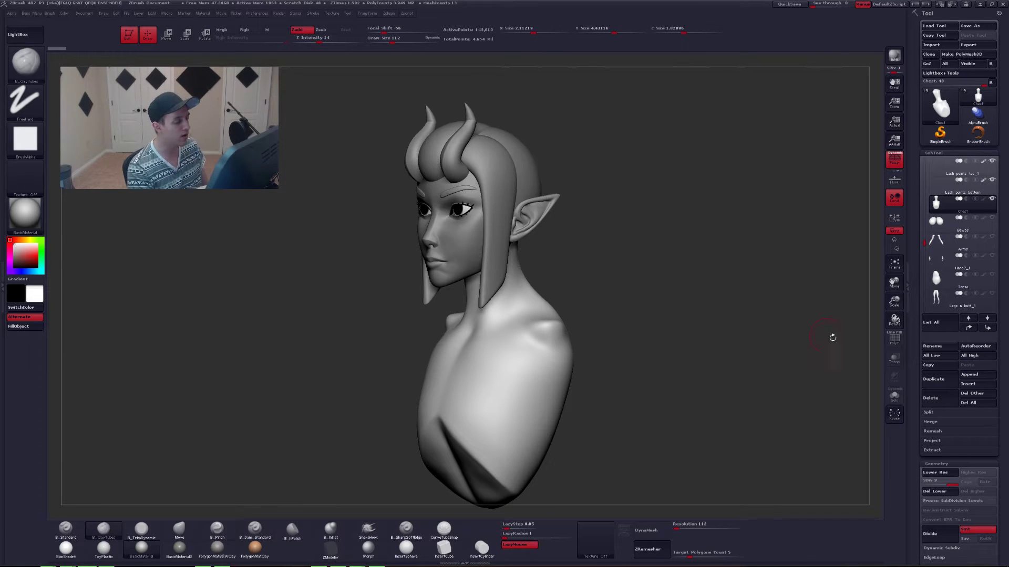
left_click_drag(665, 337, 679, 353)
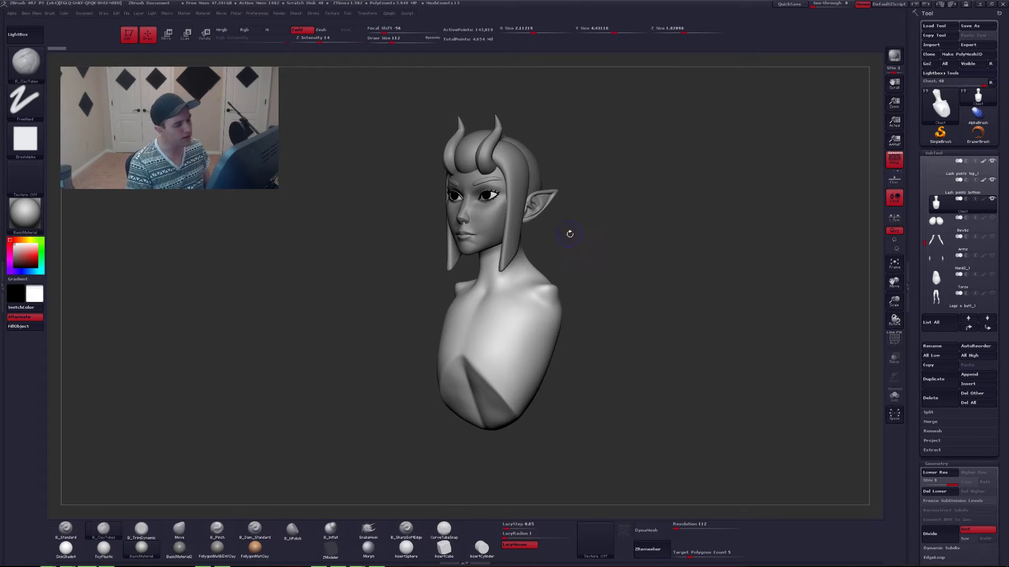
left_click_drag(593, 196, 556, 190)
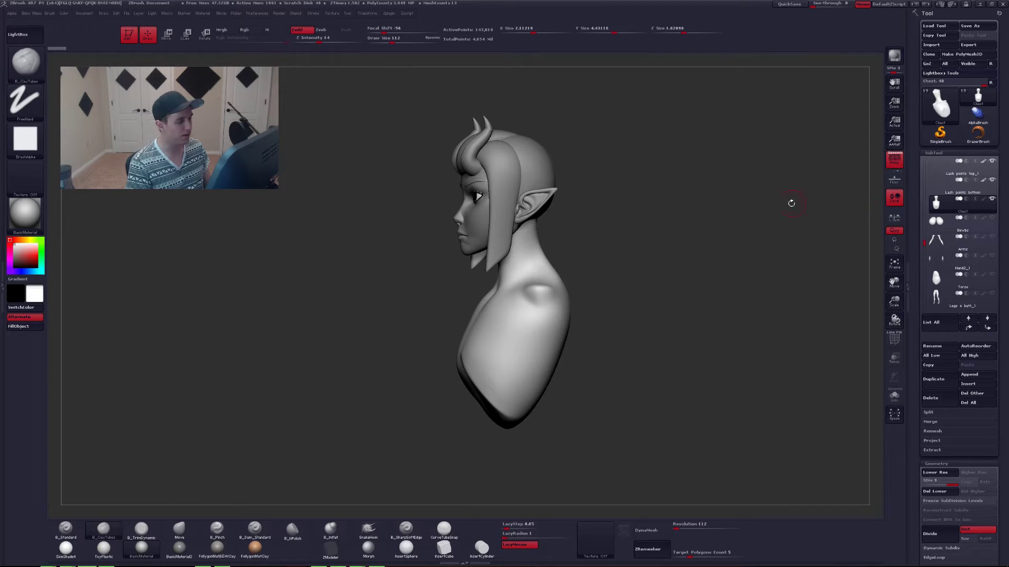
mouse_move(515, 188)
right_mouse_down("ctrl")
mouse_move(546, 209)
mouse_move(491, 214)
mouse_move(548, 214)
right_mouse_up("ctrl")
left_click(548, 214, "alt")
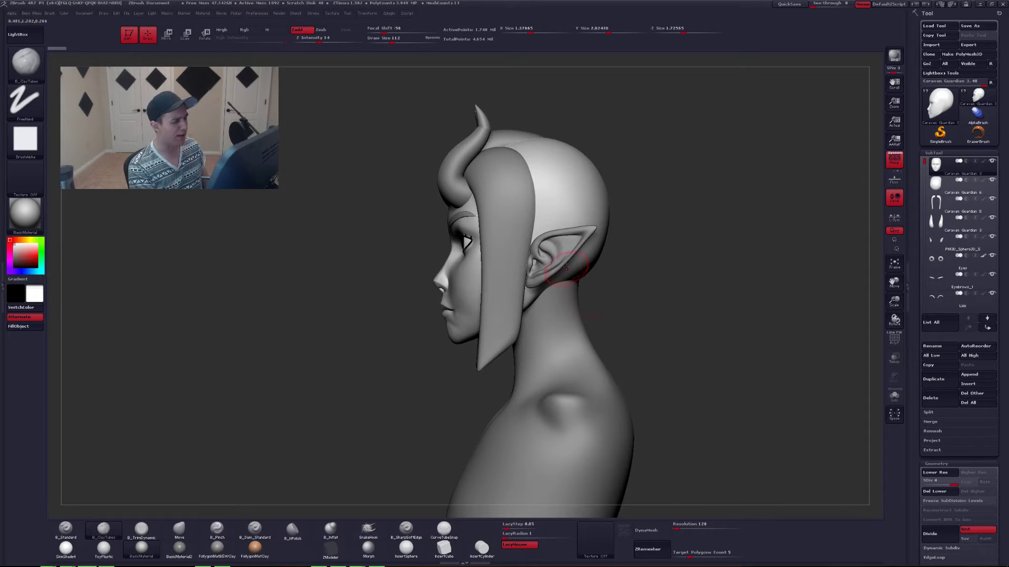
mouse_move(568, 257)
right_mouse_down("ctrl")
mouse_move(599, 260)
mouse_move(519, 262)
mouse_move(590, 281)
mouse_move(583, 275)
right_mouse_up("ctrl")
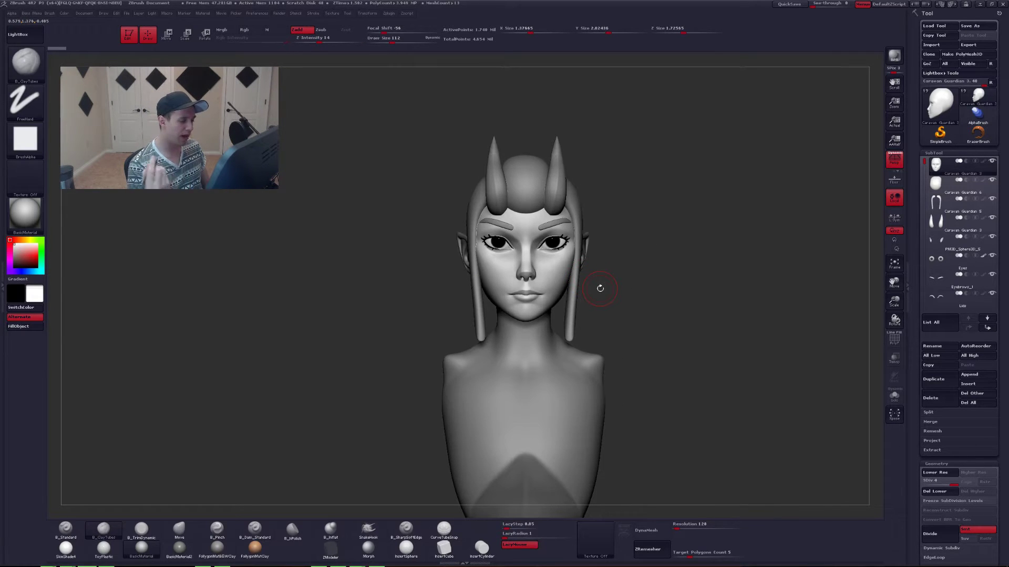
right_click_drag(689, 365, 678, 374)
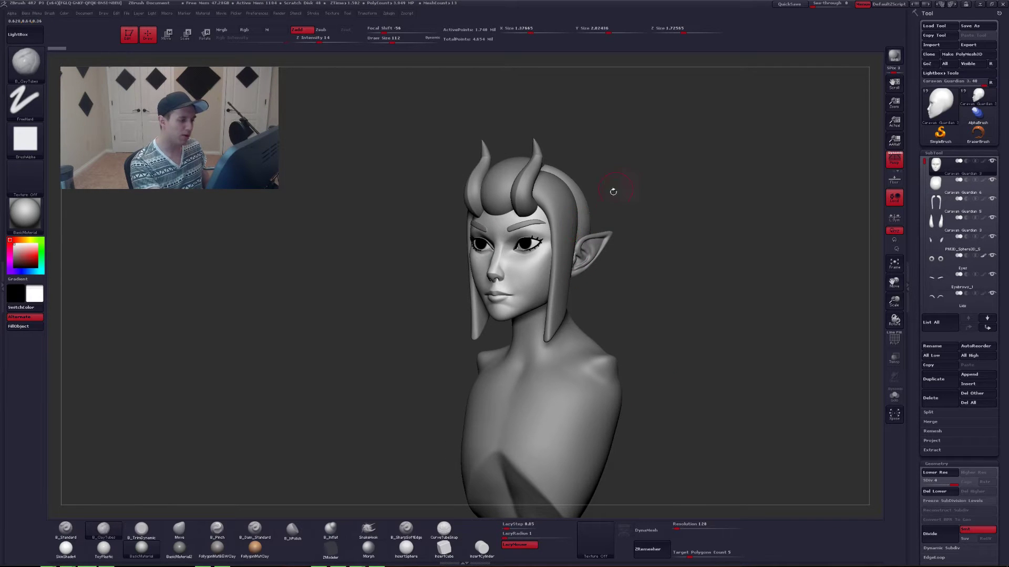
left_click_drag(565, 229, 586, 235)
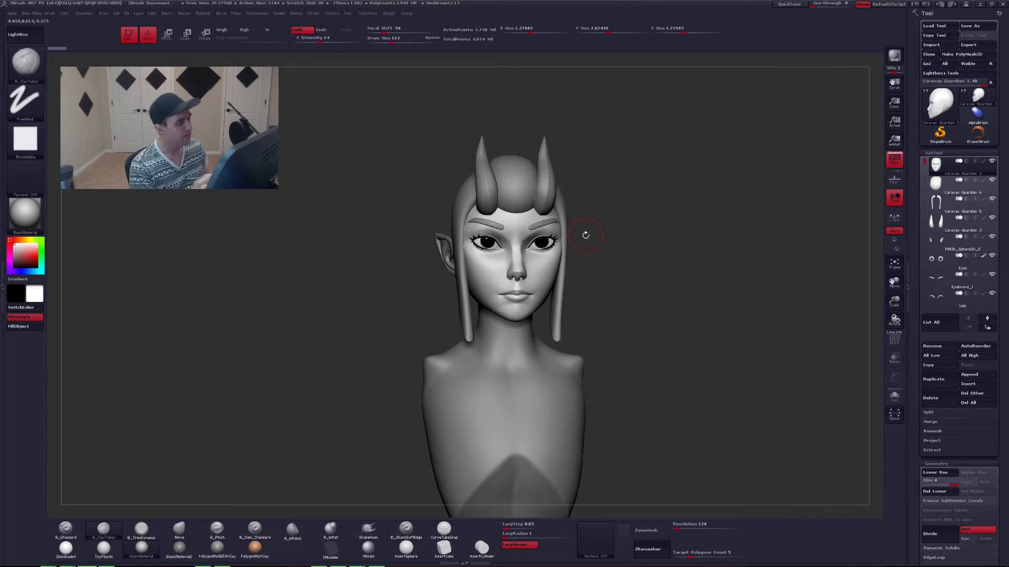
left_click_drag(586, 234, 555, 218)
mouse_move(555, 218)
right_mouse_down()
mouse_move(576, 194)
mouse_move(582, 210)
mouse_move(590, 163)
mouse_move(579, 186)
mouse_move(604, 226)
mouse_move(583, 179)
right_mouse_up()
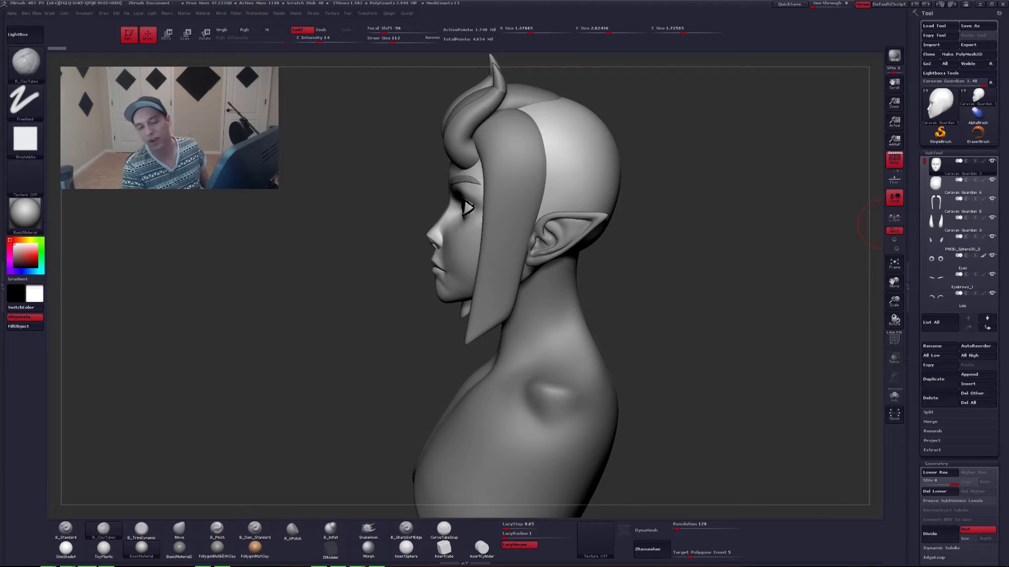
key("alt+Tab")
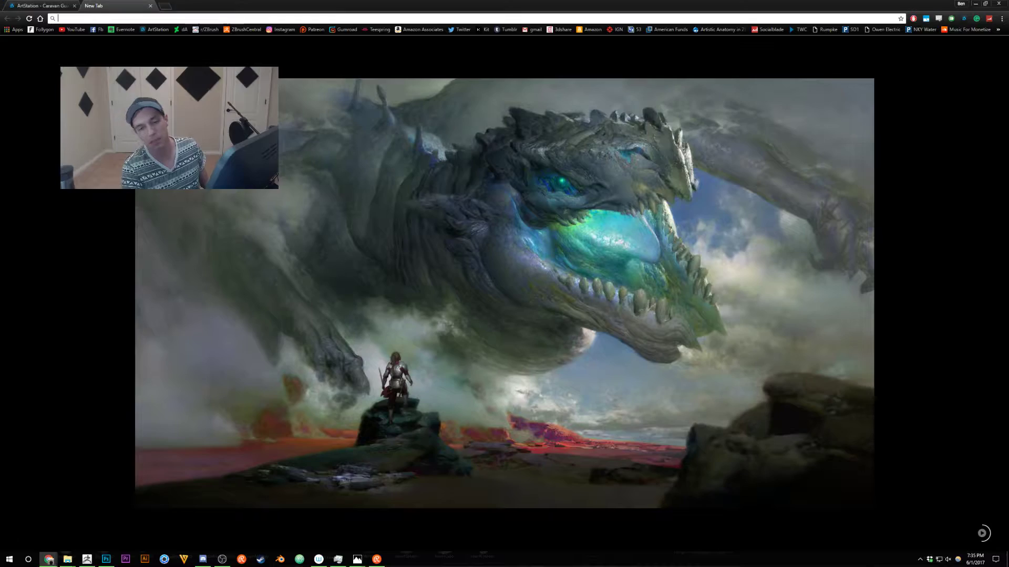
left_click(65, 4)
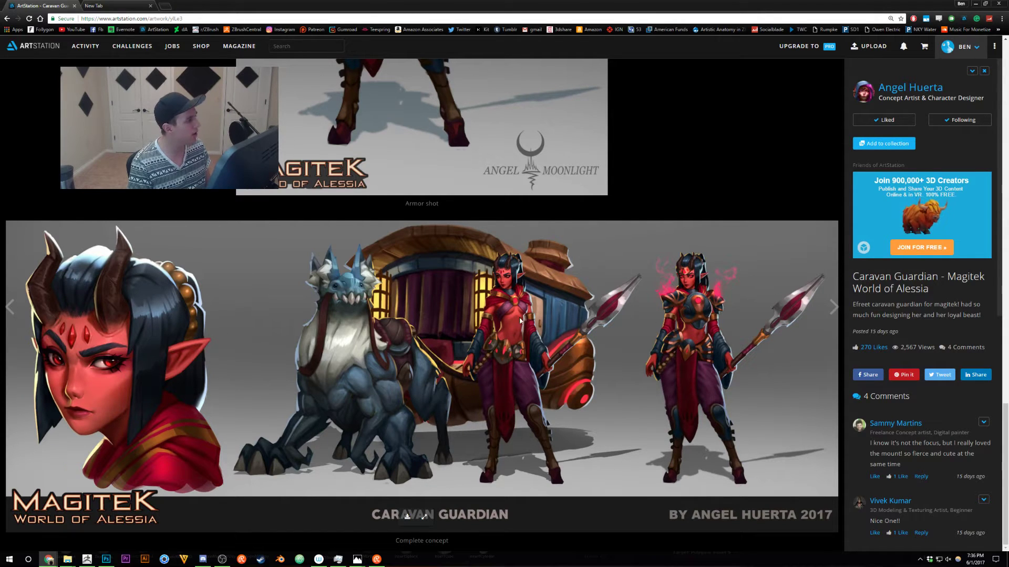
key("ctrl+Tab")
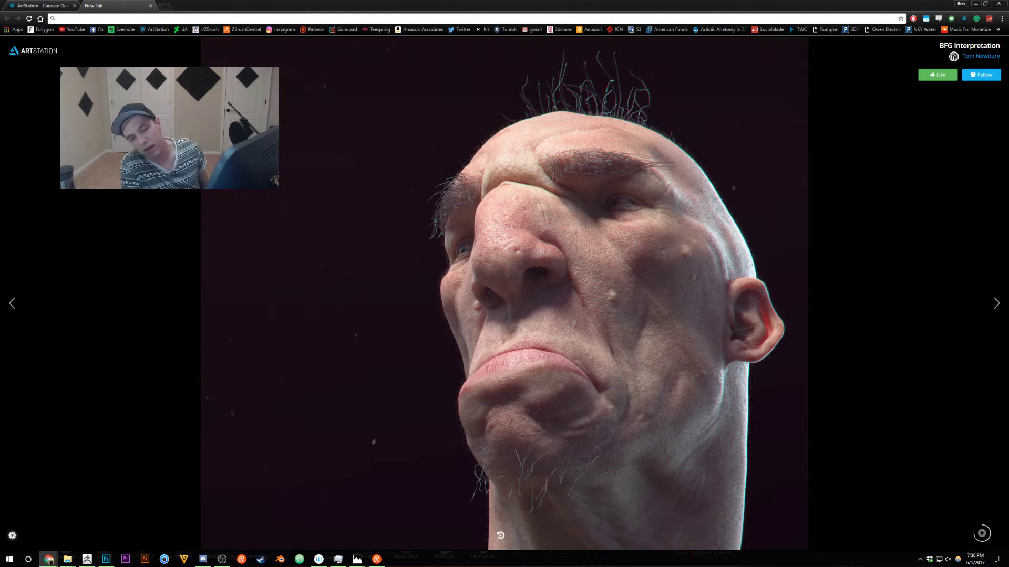
key("alt+Tab")
right_click_drag(466, 322, 469, 351, "alt")
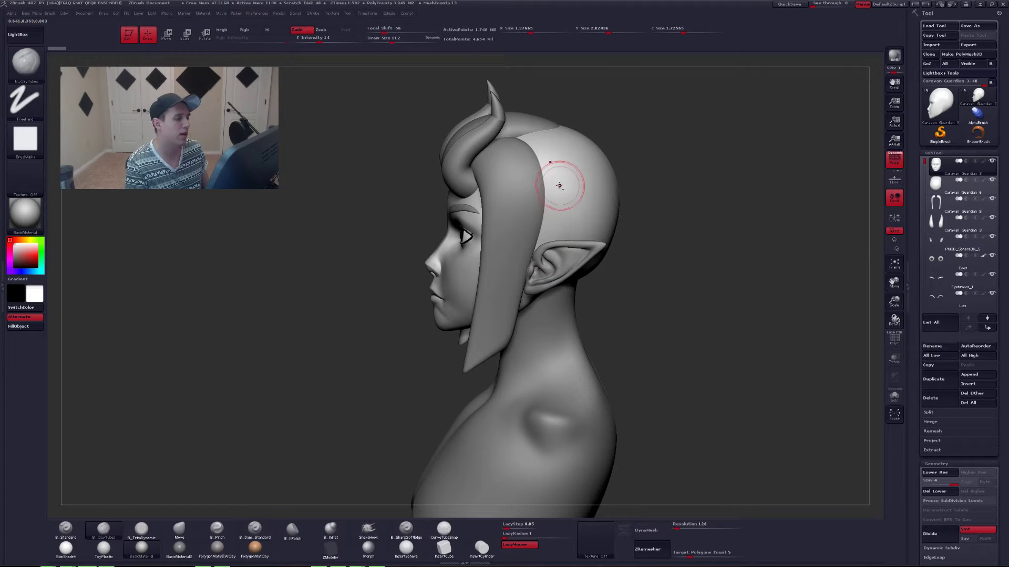
right_click_drag(562, 186, 527, 238, "alt")
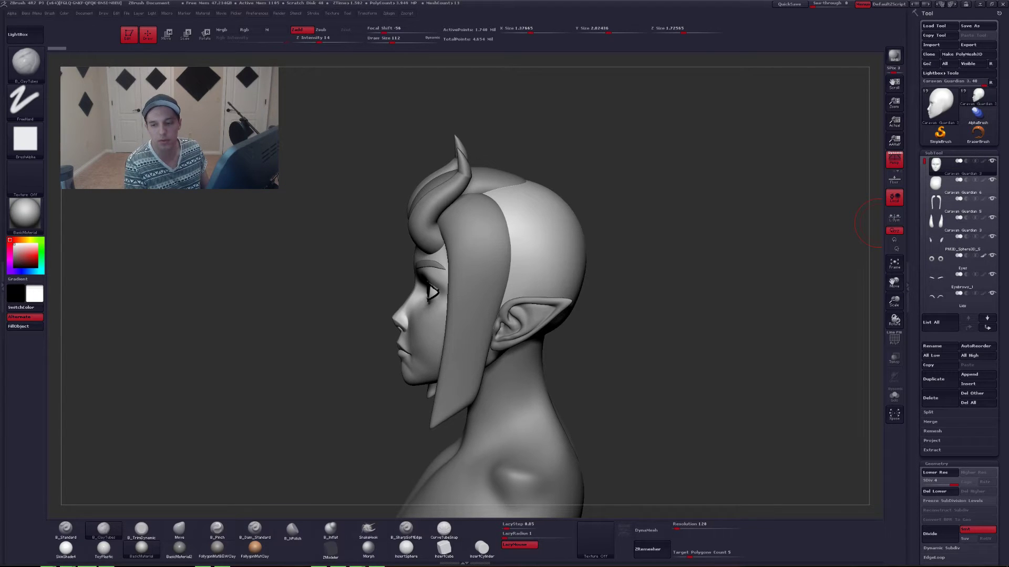
key("alt+Tab")
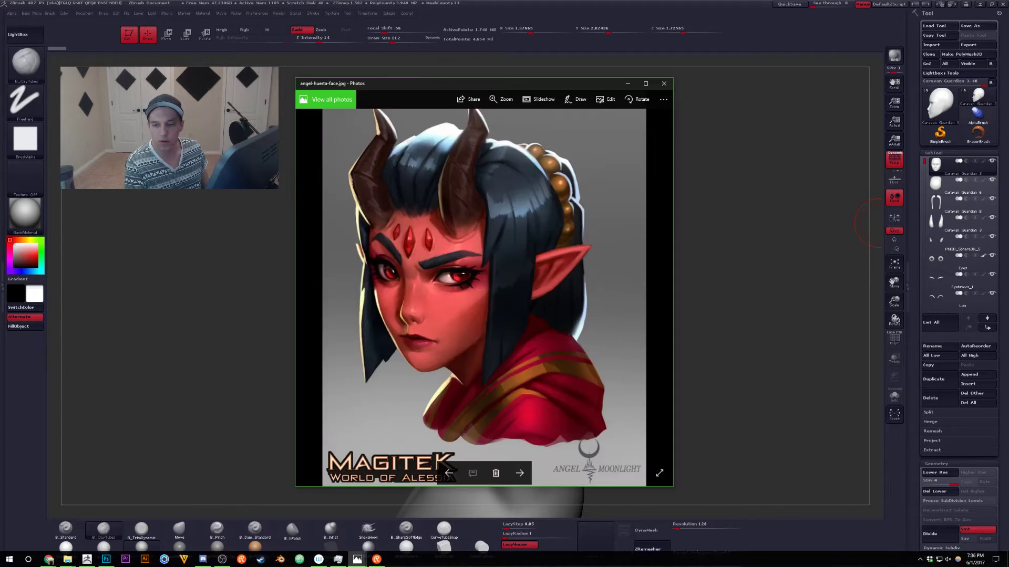
key("alt+Tab")
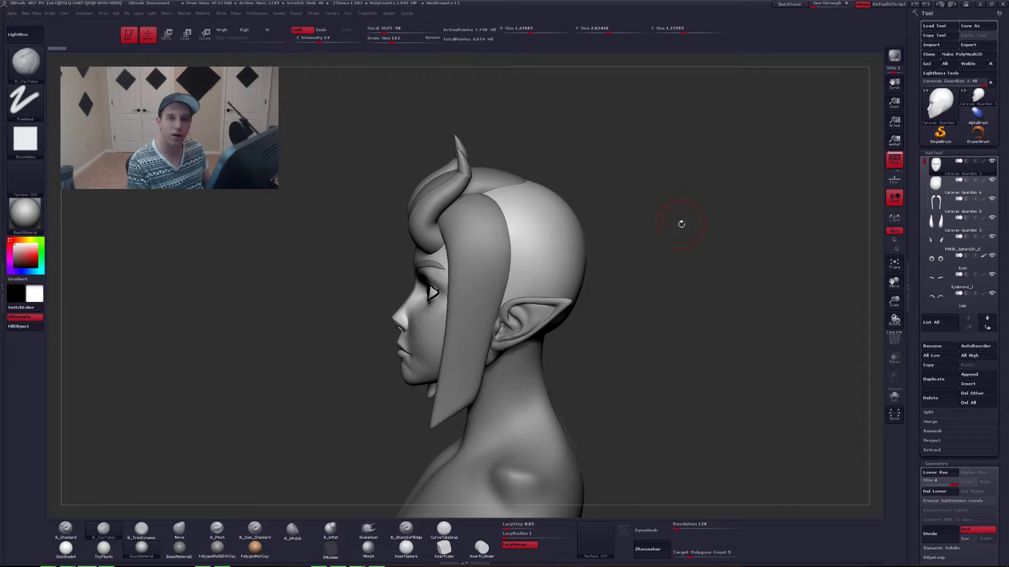
- Duplicate the Caravan Guardian head subtool
left_click_drag(590, 242, 585, 310)
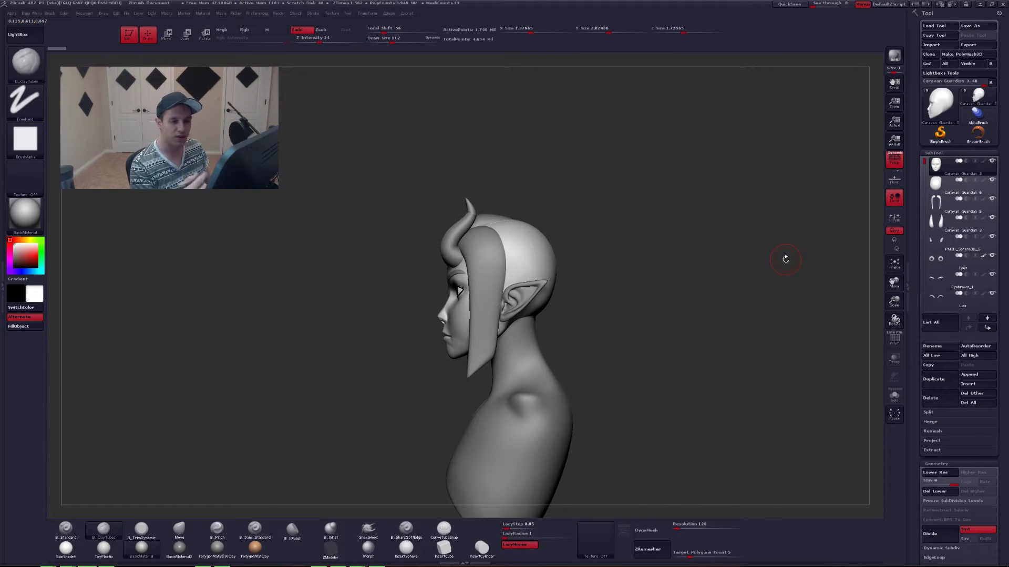
left_click_drag(599, 366, 627, 363)
right_click_drag(628, 362, 588, 368, "alt")
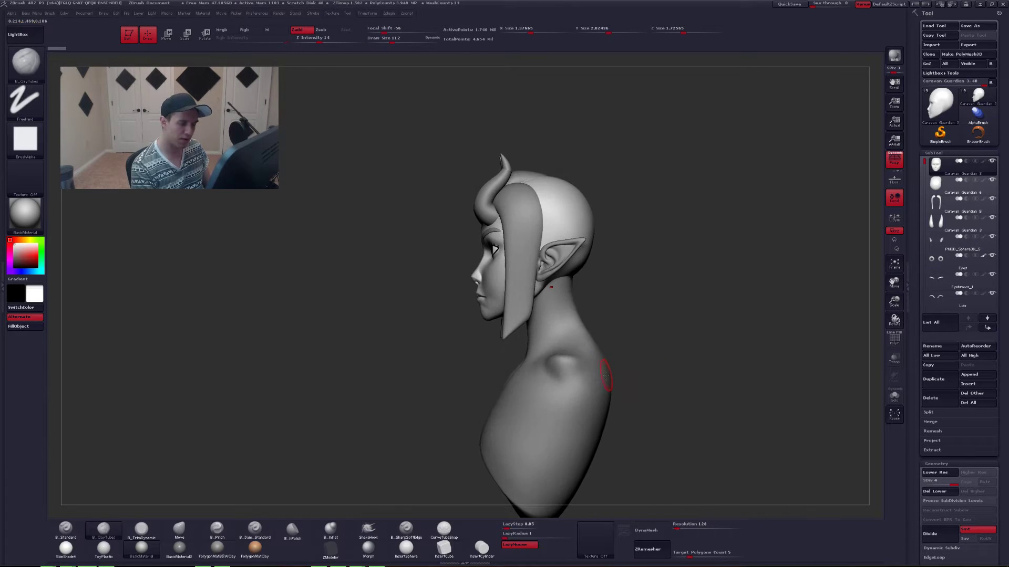
left_click(933, 379)
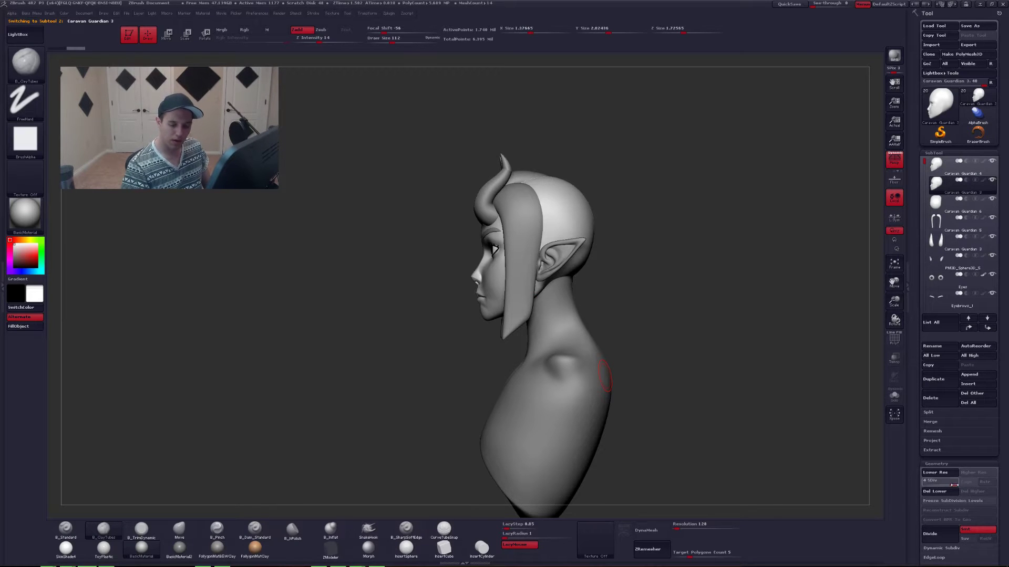
- Lower the duplicated head to its lowest subdivision level and delete the higher levels
left_click_drag(942, 482, 911, 482)
left_click(976, 493)
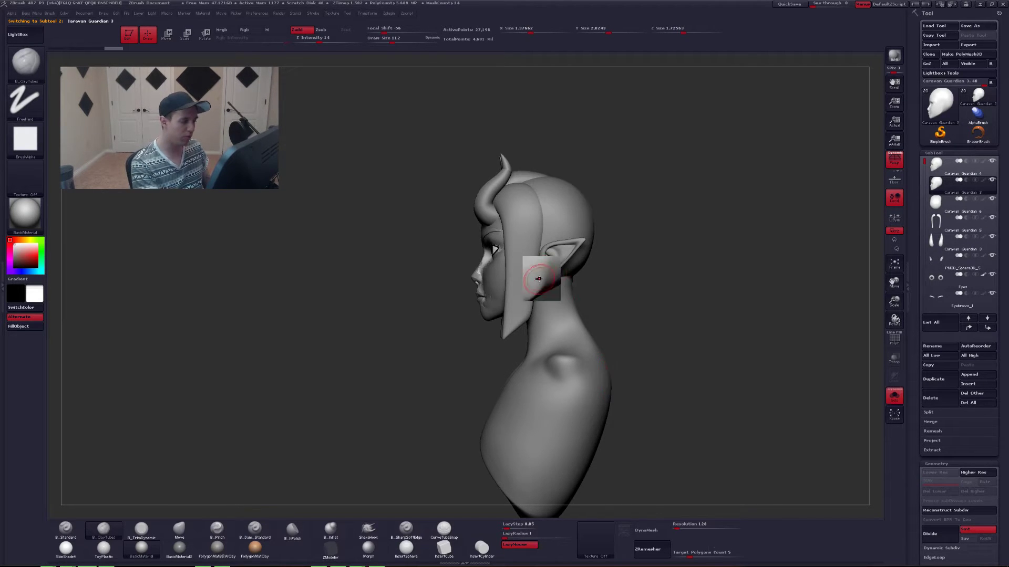
key("ctrl+shift+s")
mouse_move(542, 273)
left_mouse_down()
mouse_move(567, 276)
mouse_move(553, 283)
left_mouse_up()
key("ctrl+shift+s")
right_click_drag(546, 281, 545, 320, "alt")
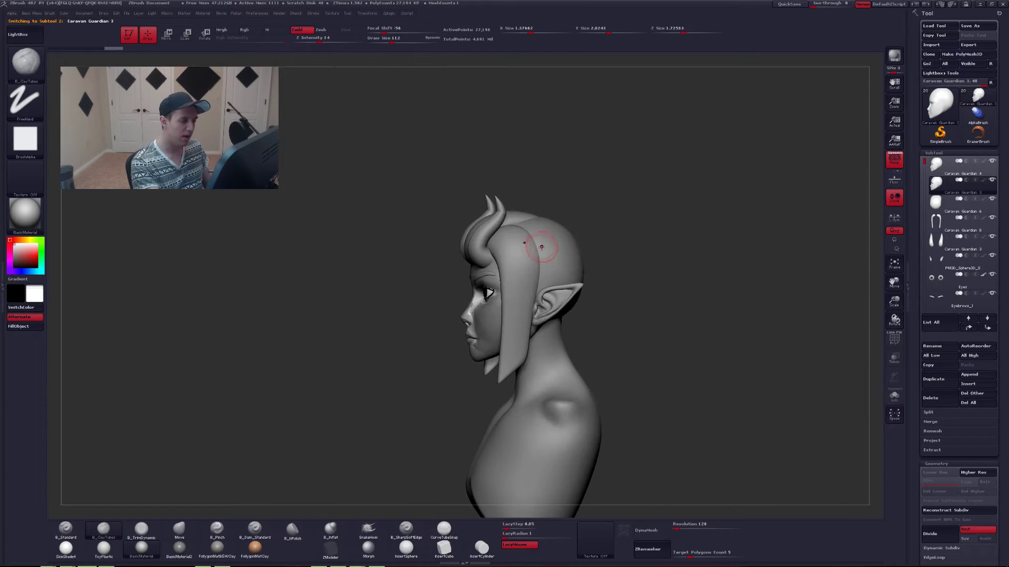
- Try building up the side and back of the duplicated head's scalp with ClayTubes strokes
key("space")
left_click_drag(566, 249, 573, 249)
mouse_move(567, 251)
right_mouse_down()
mouse_move(542, 257)
mouse_move(559, 251)
mouse_move(556, 231)
right_mouse_up()
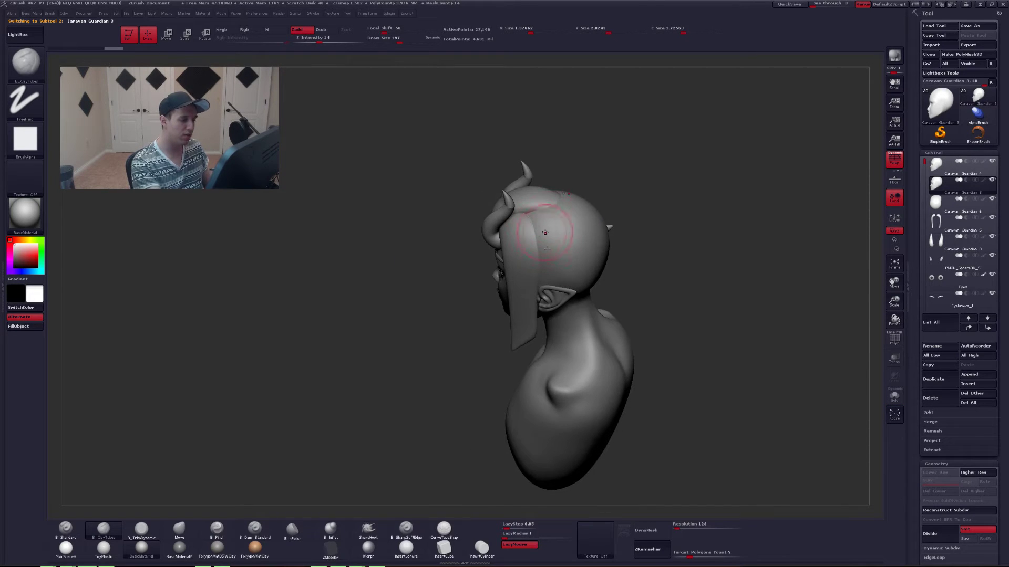
mouse_move(547, 207)
left_mouse_down()
mouse_move(549, 281)
mouse_move(558, 283)
left_mouse_up()
left_click_drag(573, 223, 569, 286)
right_click_drag(570, 281, 536, 268)
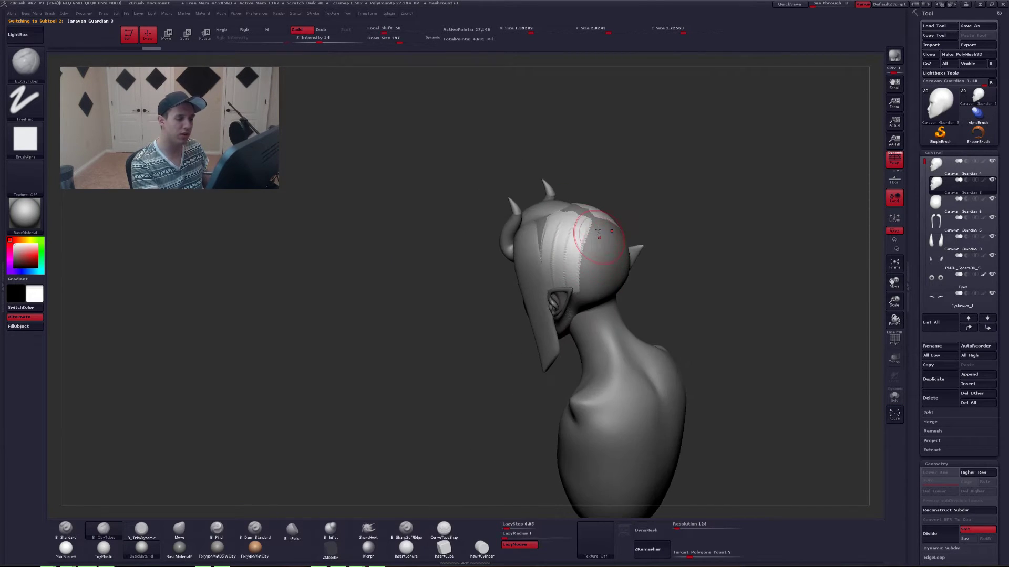
left_click_drag(582, 223, 584, 309)
left_click_drag(614, 232, 597, 301)
right_click_drag(599, 280, 647, 286)
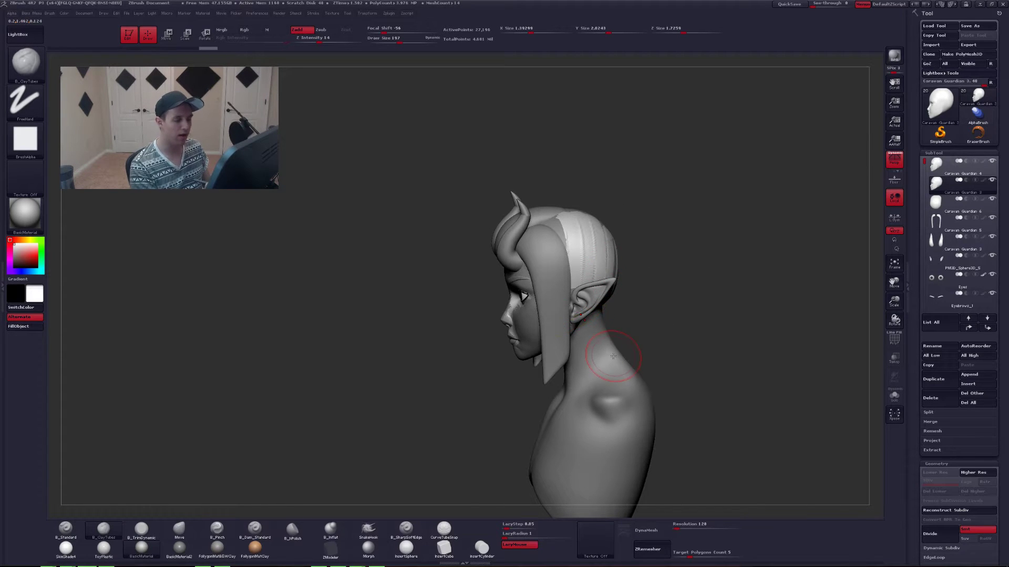
- Undo the clay strokes on the scalp and check the head in isolation and among the other subtools
key("ctrl+z")
key("ctrl+z")
key("ctrl+z")
key("ctrl+z")
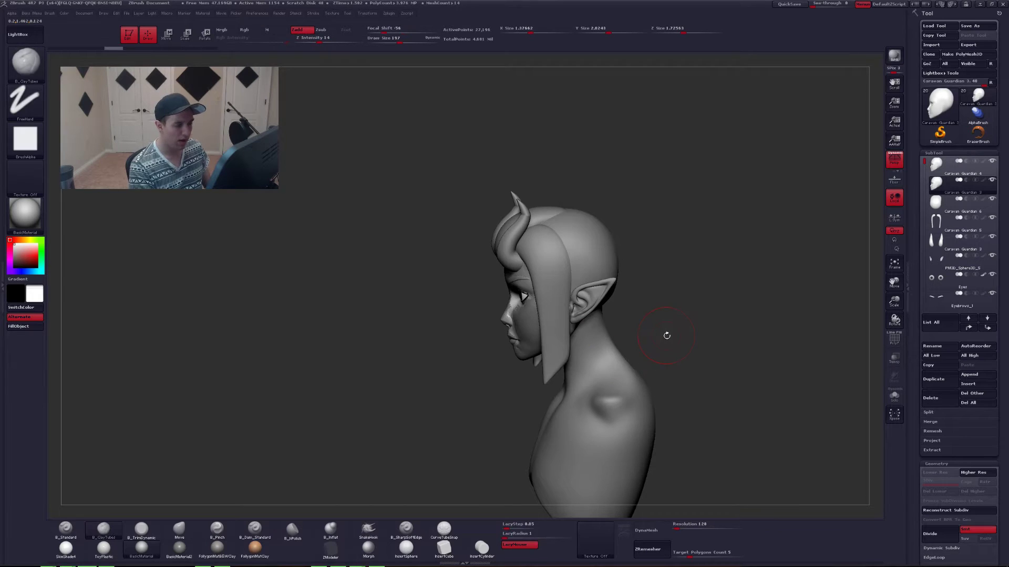
key("alt+s")
right_click_drag(647, 377, 658, 378)
key("alt+s")
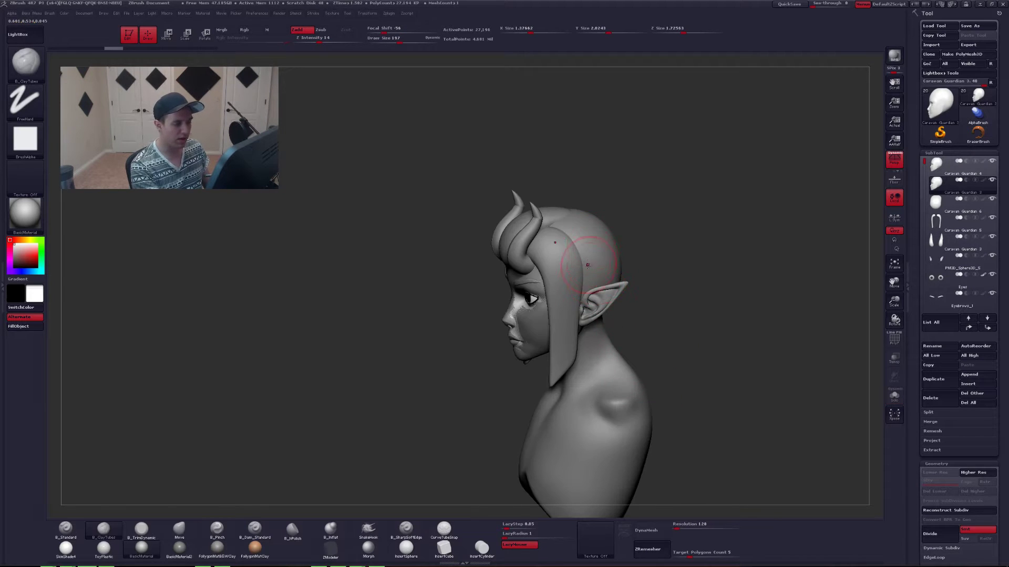
mouse_move(618, 320)
right_mouse_down()
mouse_move(608, 299)
mouse_move(592, 300)
right_mouse_up()
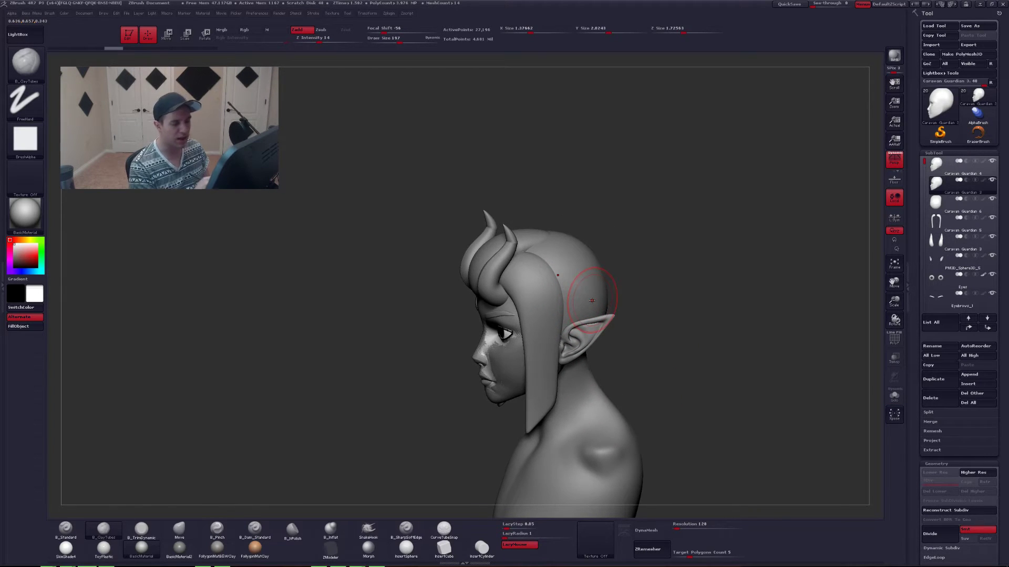
- Try shrinking the duplicated head slightly with a negative Inflate deformation
left_click(936, 464)
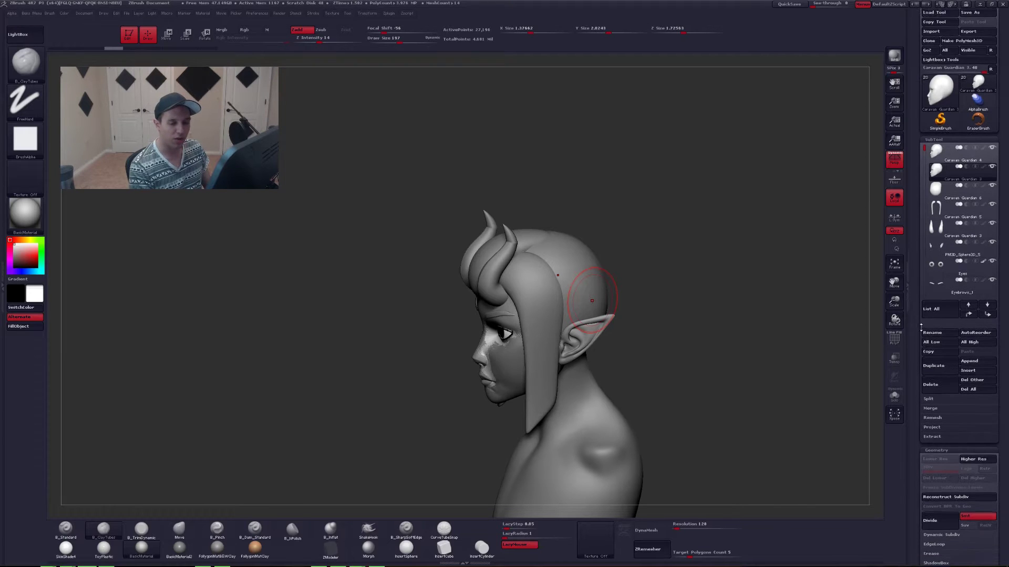
left_click(965, 317)
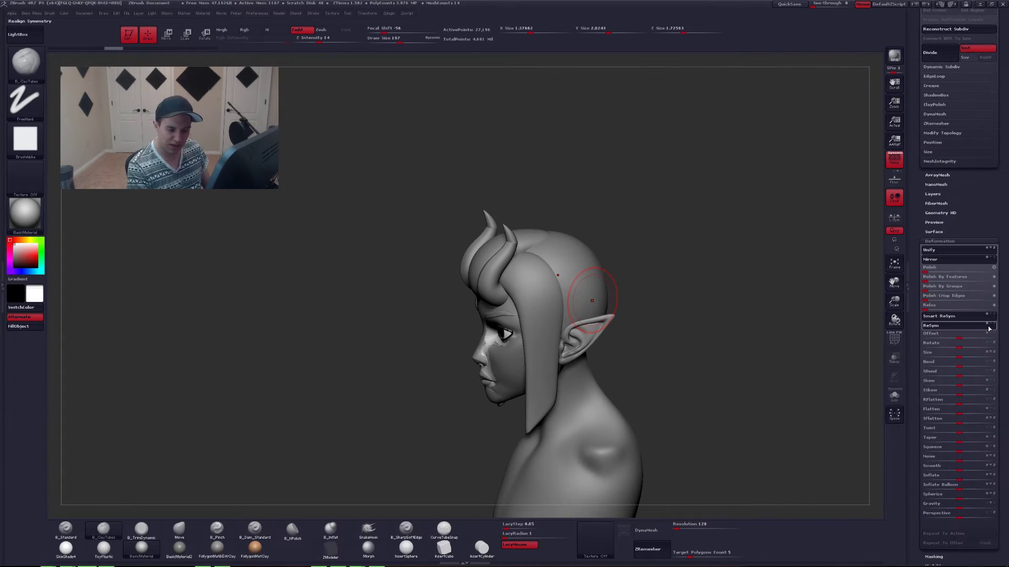
key("alt+s")
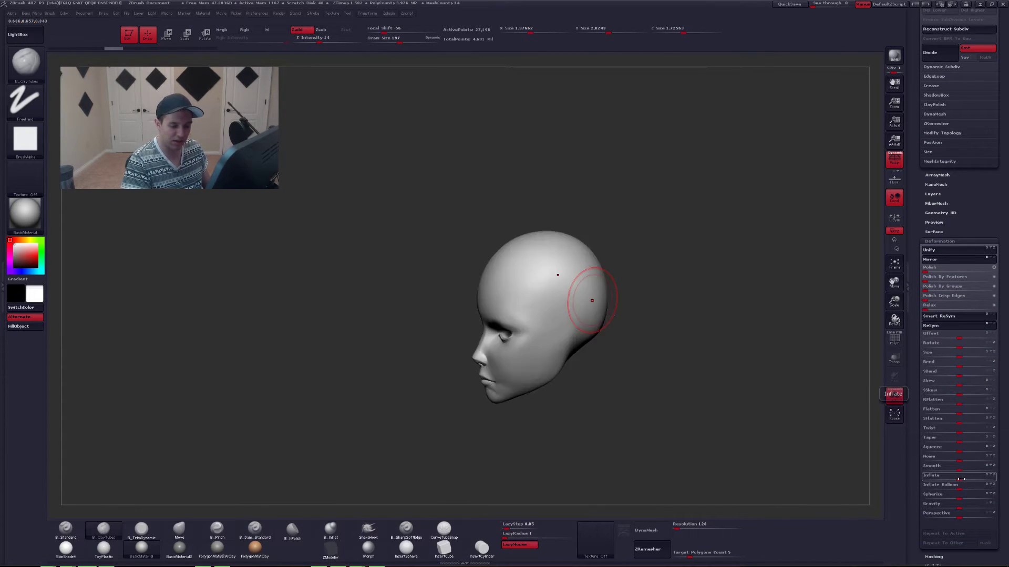
left_click(959, 478)
left_click_drag(959, 478, 956, 477)
key("alt+s")
left_click_drag(623, 353, 630, 349)
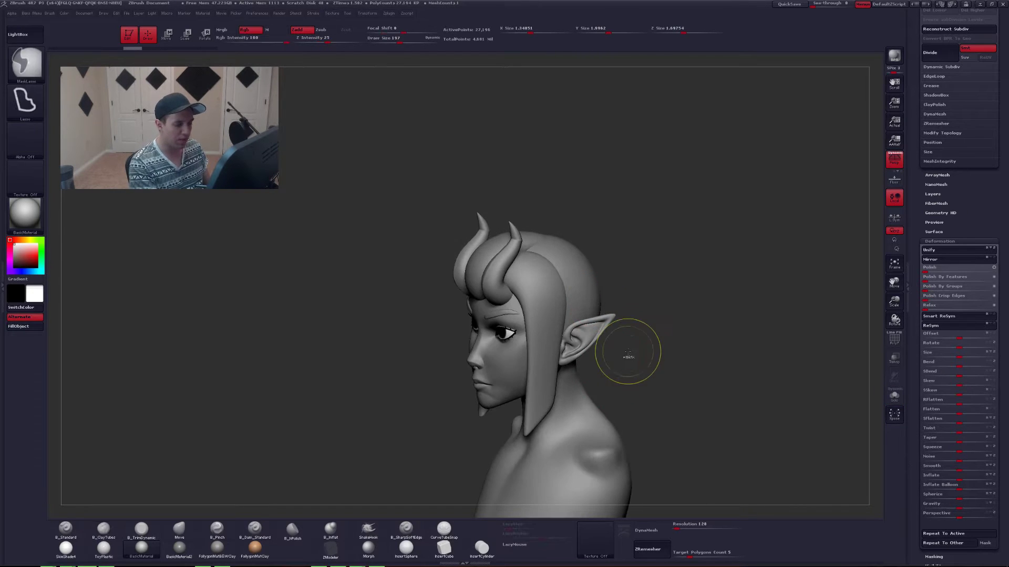
key("ctrl+z")
- Isolate the duplicated head and smooth down its facial features and skull with an enlarged brush
left_click_drag(921, 179, 922, 384)
mouse_move(649, 349)
left_mouse_down()
mouse_move(706, 351)
mouse_move(672, 330)
mouse_move(673, 363)
left_mouse_up()
key("space")
left_click_drag(507, 337, 514, 335)
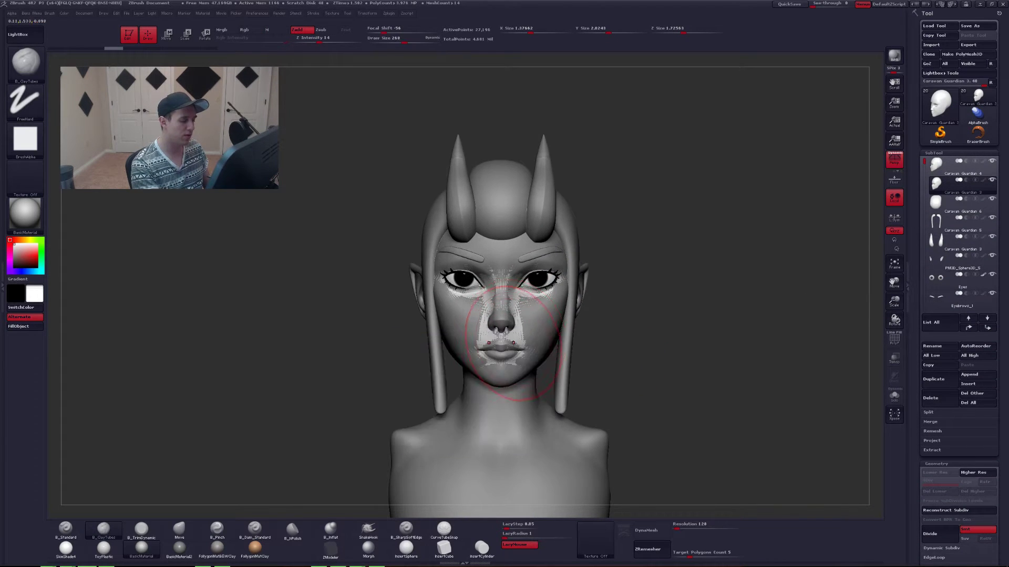
key("alt+s")
mouse_move(510, 359)
right_mouse_down()
mouse_move(544, 358)
mouse_move(519, 362)
right_mouse_up()
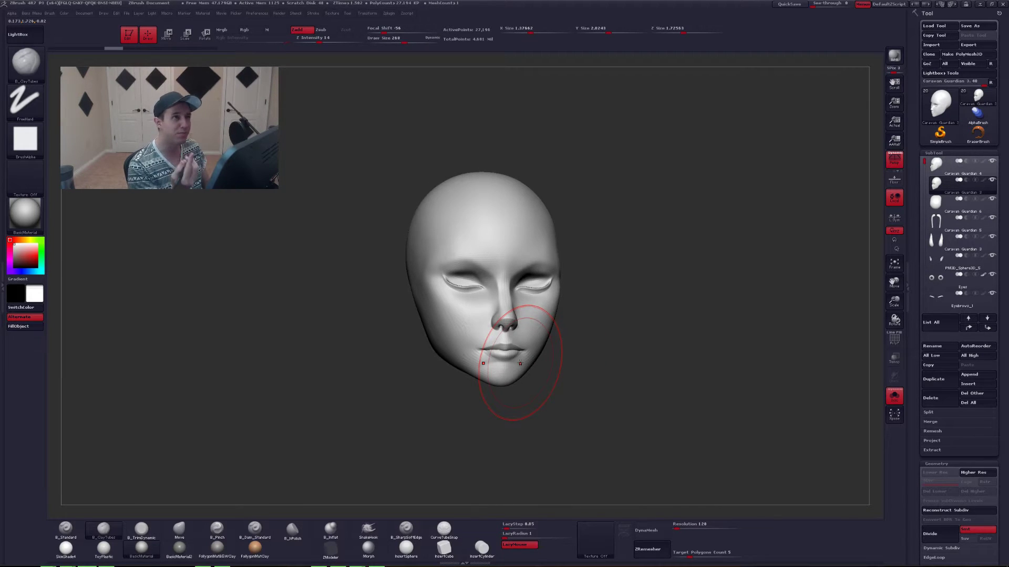
right_click_drag(520, 363, 484, 361)
left_click_drag(522, 313, 551, 278, "shift")
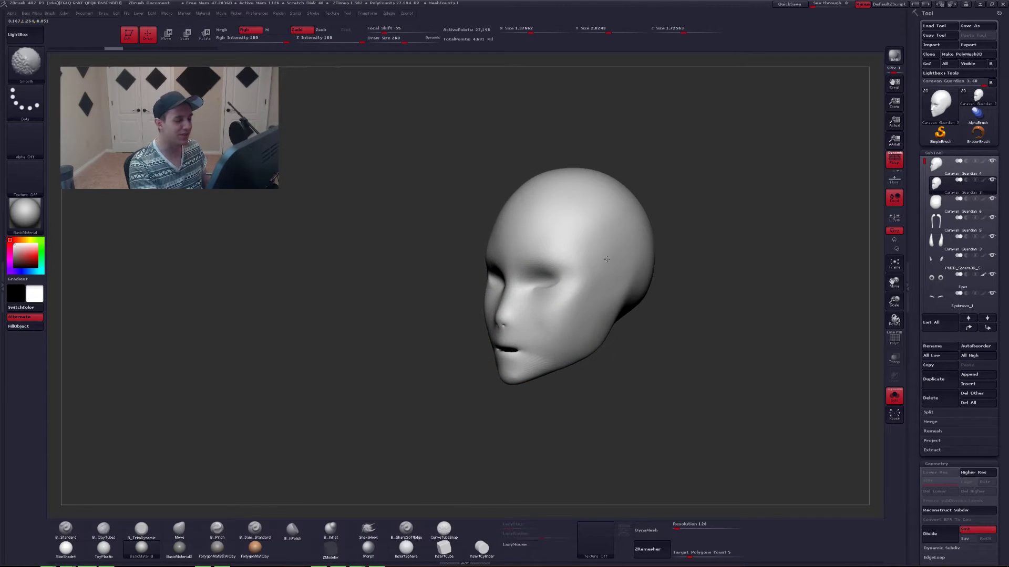
right_click_drag(551, 278, 621, 273)
left_click_drag(621, 214, 690, 223, "shift")
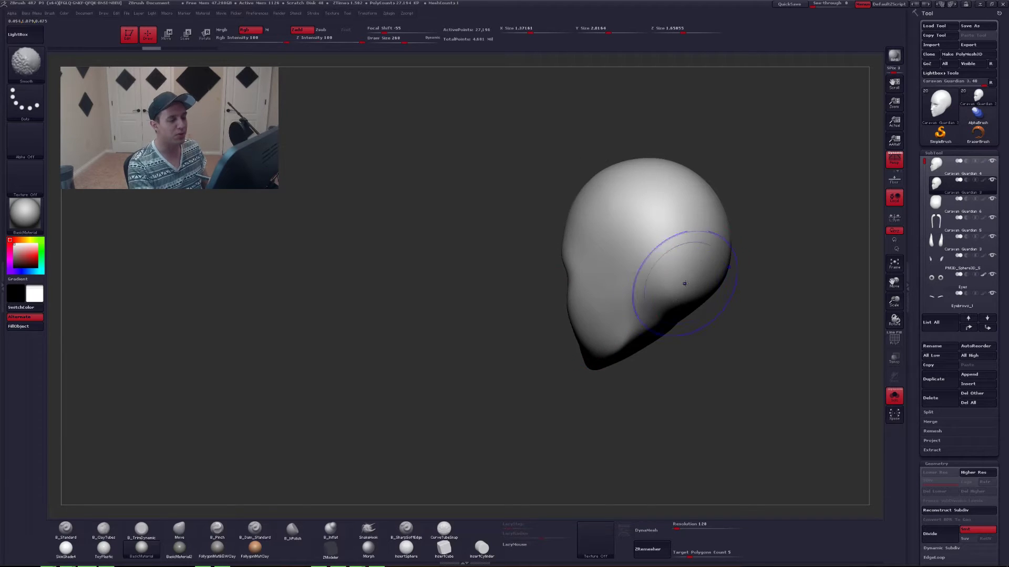
- Show all subtools and push the duplicate's front surface behind the character's face with the Move brush
key("alt+s")
right_click_drag(701, 293, 635, 300)
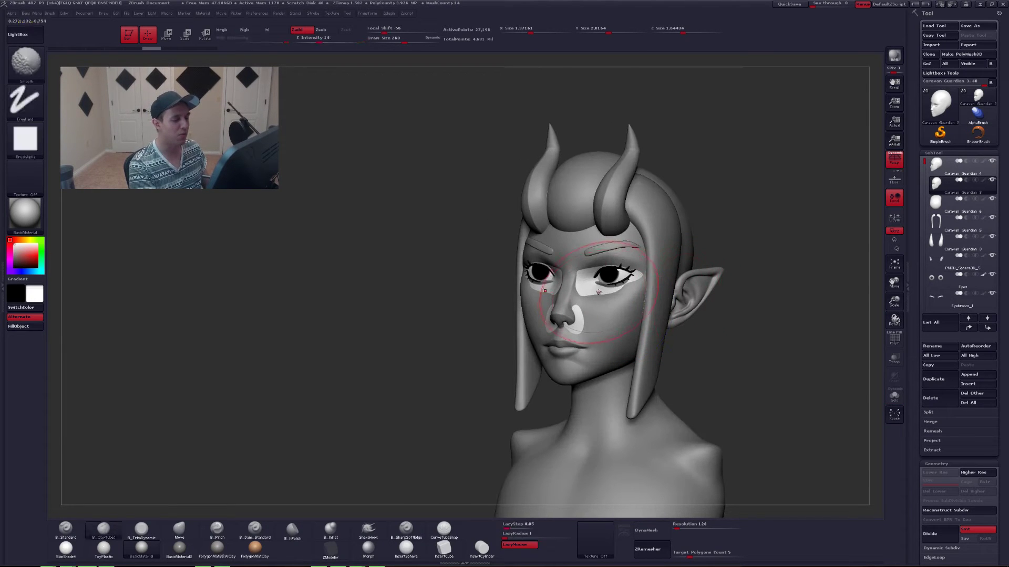
key("b")
key("m")
key("v")
left_click_drag(608, 296, 596, 293)
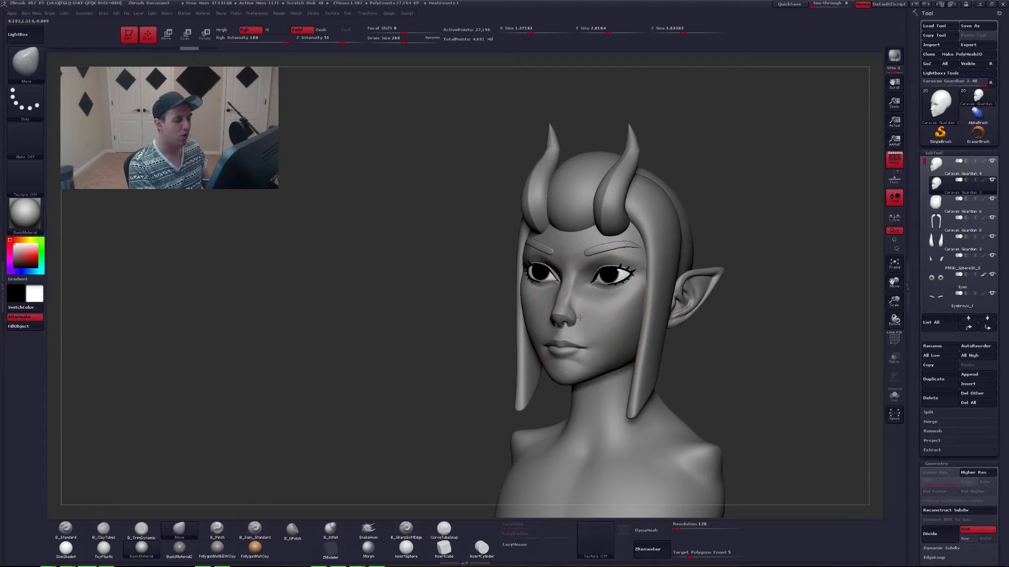
right_click_drag(597, 293, 531, 257)
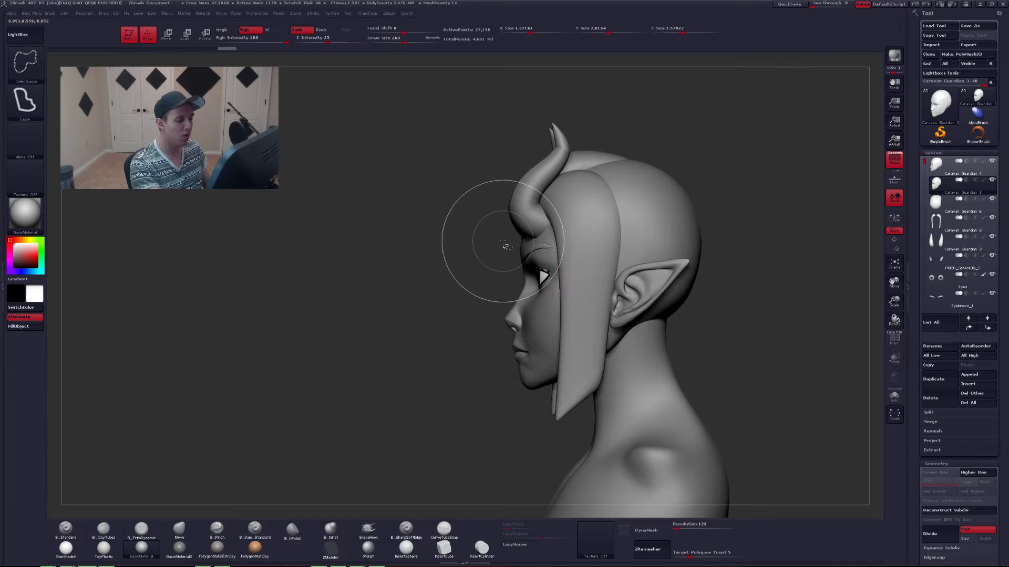
- Lasso-hide the face portion of the duplicated head, delete the hidden geometry and close the resulting hole
mouse_move(505, 241)
left_mouse_down("ctrl+alt+shift")
mouse_move(598, 293)
mouse_move(644, 380)
mouse_move(493, 405)
left_mouse_up("ctrl+alt+shift")
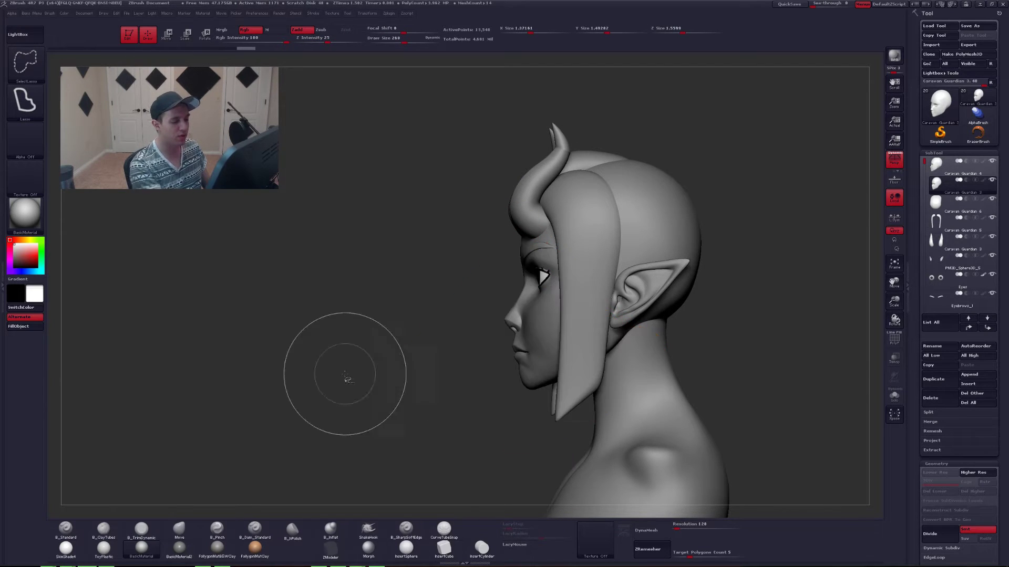
key("alt+s")
mouse_move(585, 340)
right_mouse_down()
mouse_move(619, 345)
mouse_move(610, 291)
right_mouse_up()
key("ctrl+g")
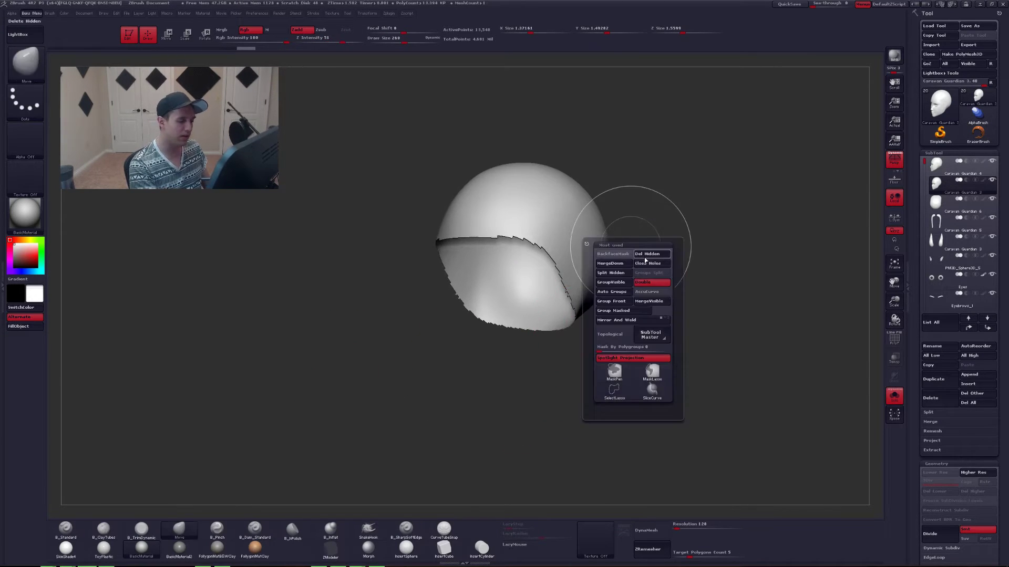
left_click(650, 264)
- DynaMesh the closed skull cap at resolution 128 and smooth its cut edges
mouse_move(567, 278)
left_mouse_down("shift")
mouse_move(501, 241)
mouse_move(473, 242)
left_mouse_up("shift")
left_click_drag(657, 394, 679, 344, "ctrl+shift")
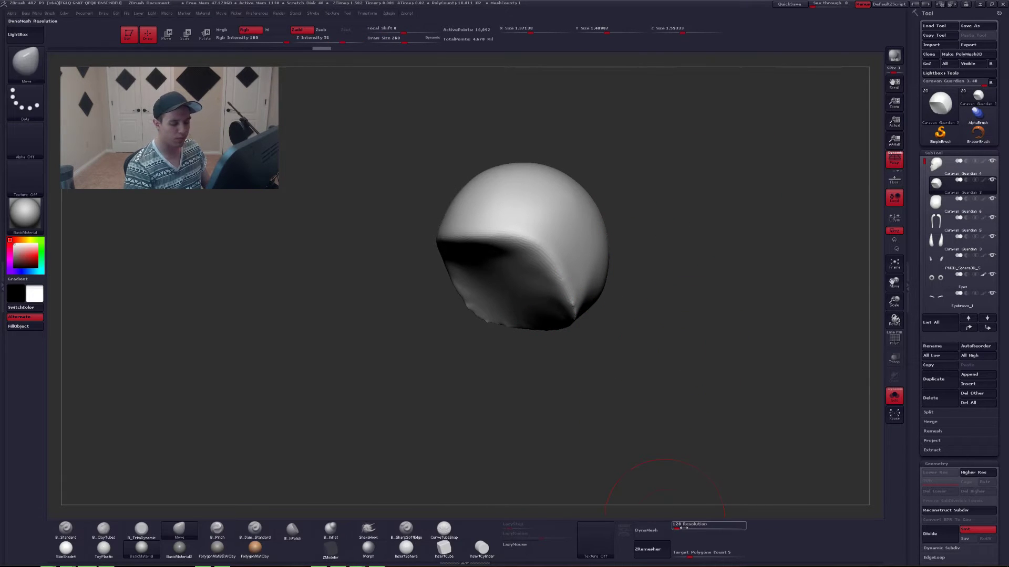
left_click(650, 530)
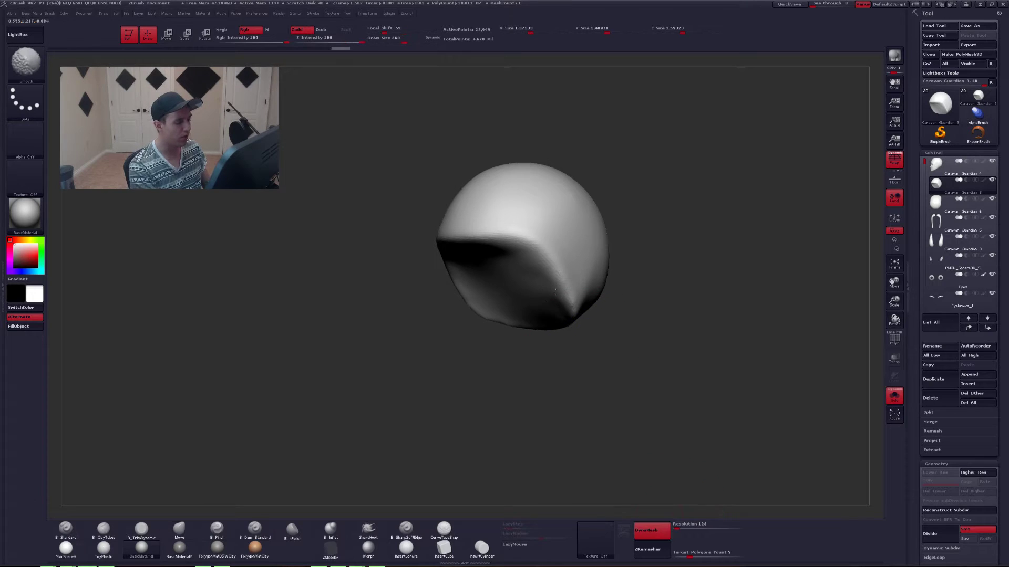
left_click_drag(520, 234, 496, 231, "shift")
mouse_move(644, 333)
left_mouse_down("shift")
mouse_move(625, 337)
mouse_move(649, 357)
mouse_move(622, 386)
mouse_move(592, 331)
mouse_move(676, 293)
mouse_move(630, 279)
left_mouse_up("shift")
- Show the other subtools and scale the skull cap up slightly around the head with the transpose line
key("alt+s")
key("e")
left_click(688, 292)
left_click(587, 278)
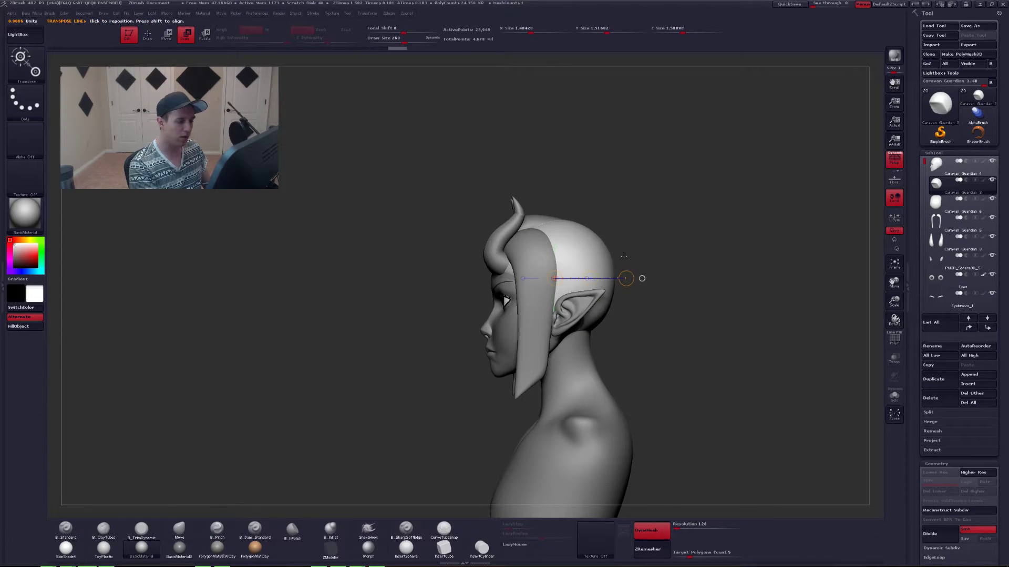
key("q")
mouse_move(621, 317)
left_mouse_down("shift")
mouse_move(651, 322)
mouse_move(646, 303)
mouse_move(668, 315)
left_mouse_up("shift")
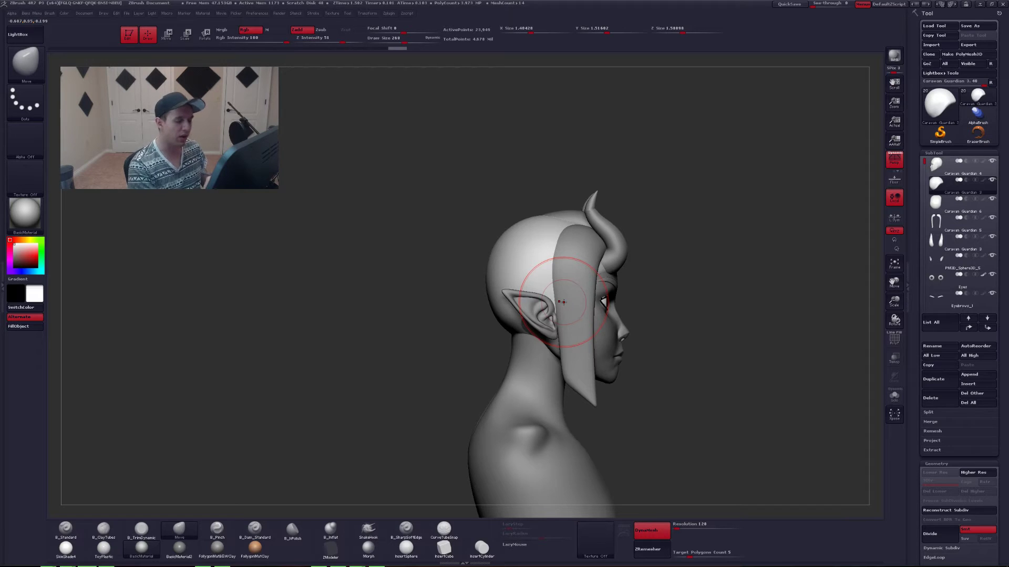
- Check the cap's overlap with transparency and adjust its lower back edge near the neck with the Move brush
left_click(894, 358)
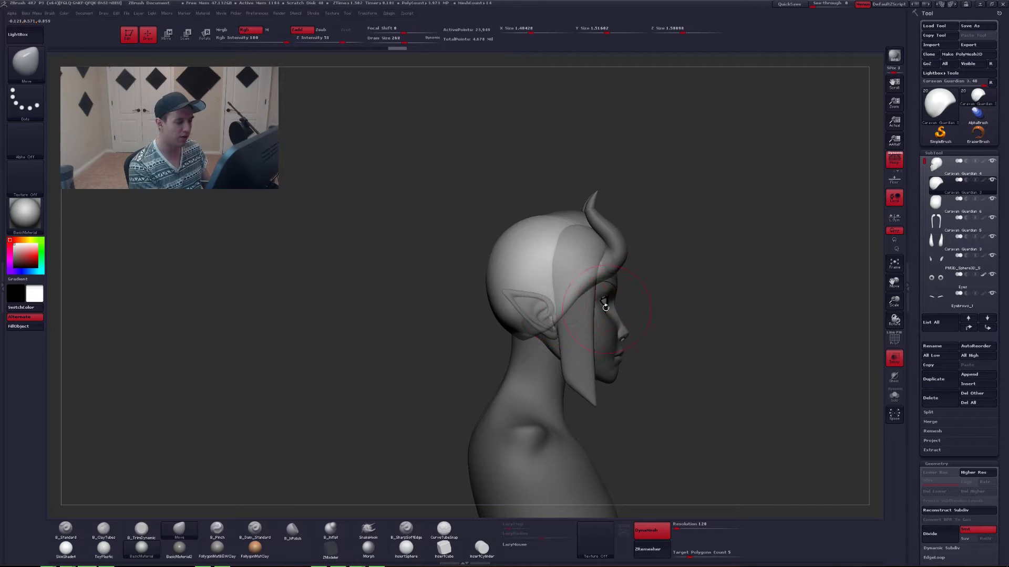
left_click(894, 359)
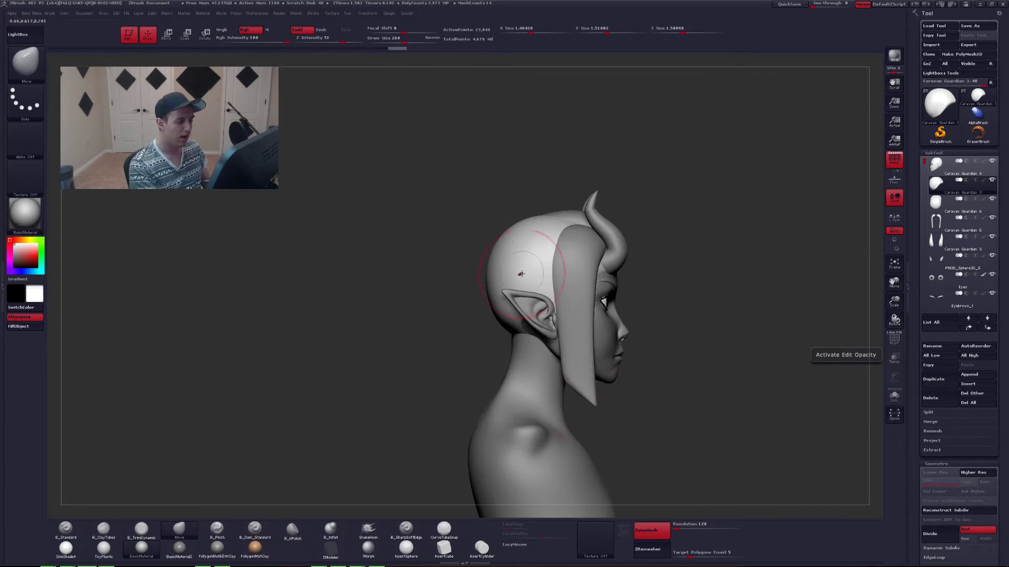
key("2")
right_click_drag(540, 282, 571, 283)
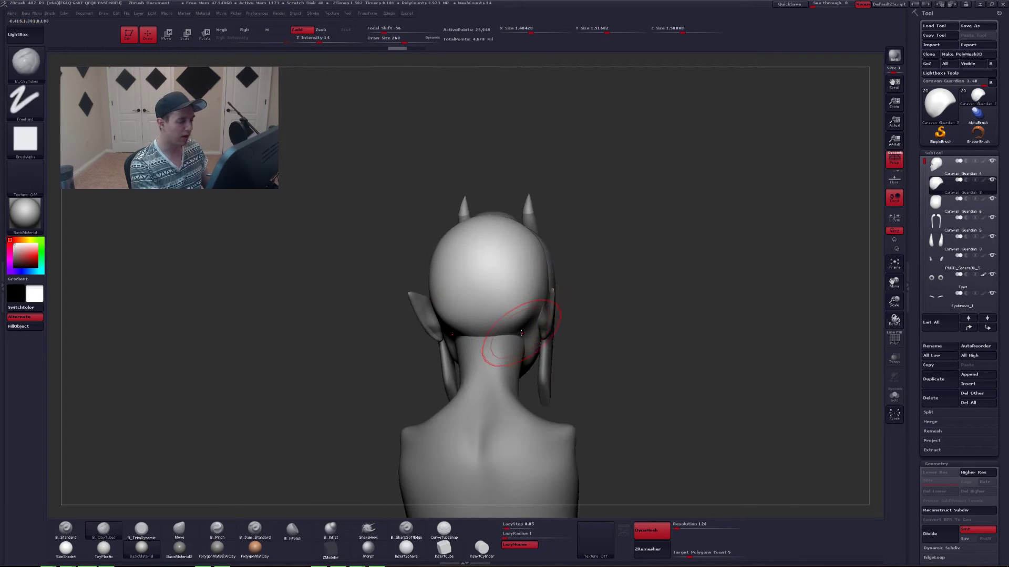
key("4")
left_click_drag(530, 321, 523, 318)
mouse_move(524, 320)
right_mouse_down()
mouse_move(590, 330)
mouse_move(571, 383)
right_mouse_up()
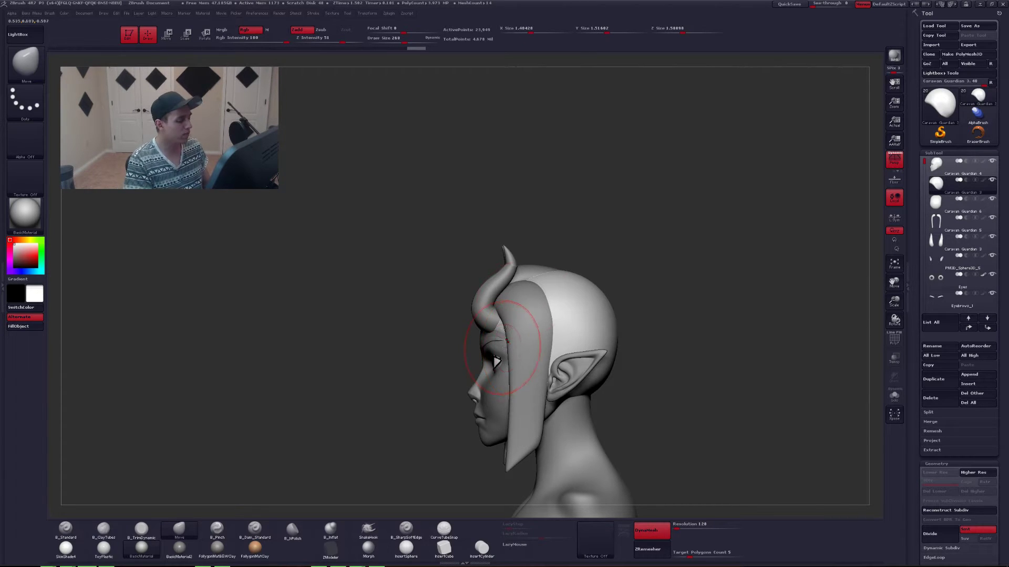
left_click(609, 537)
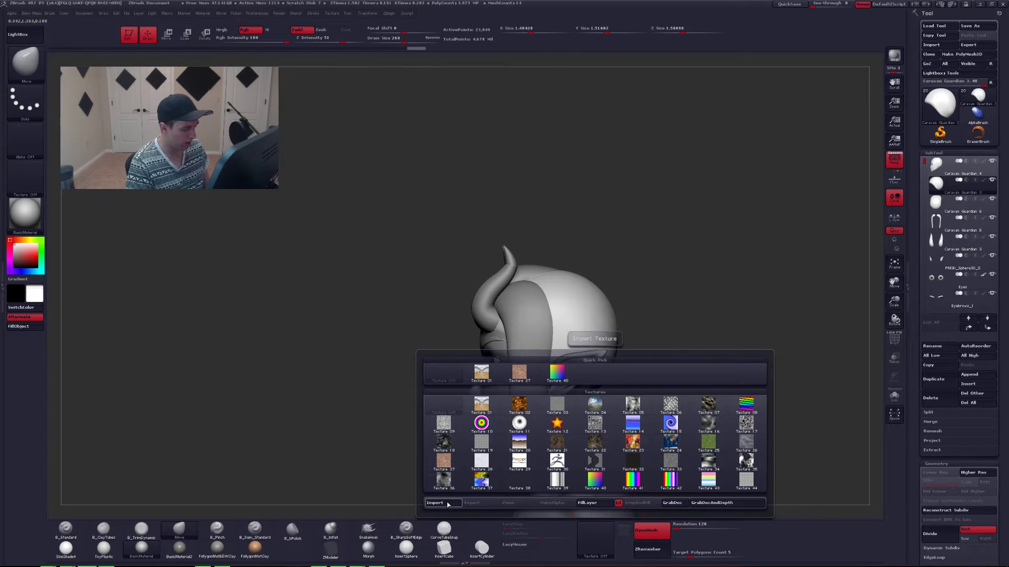
left_click_drag(119, 13, 1008, 71)
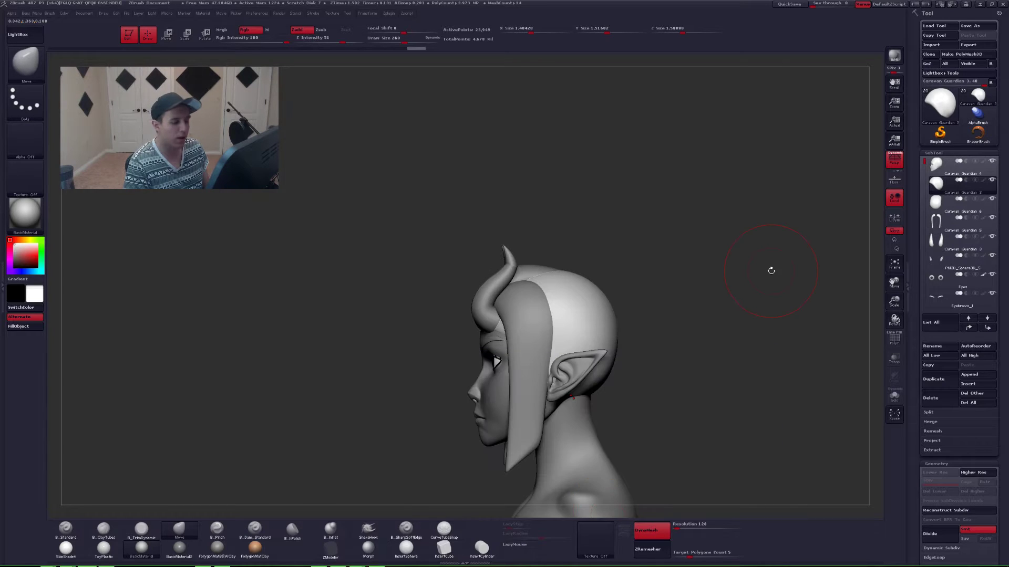
left_click(595, 547)
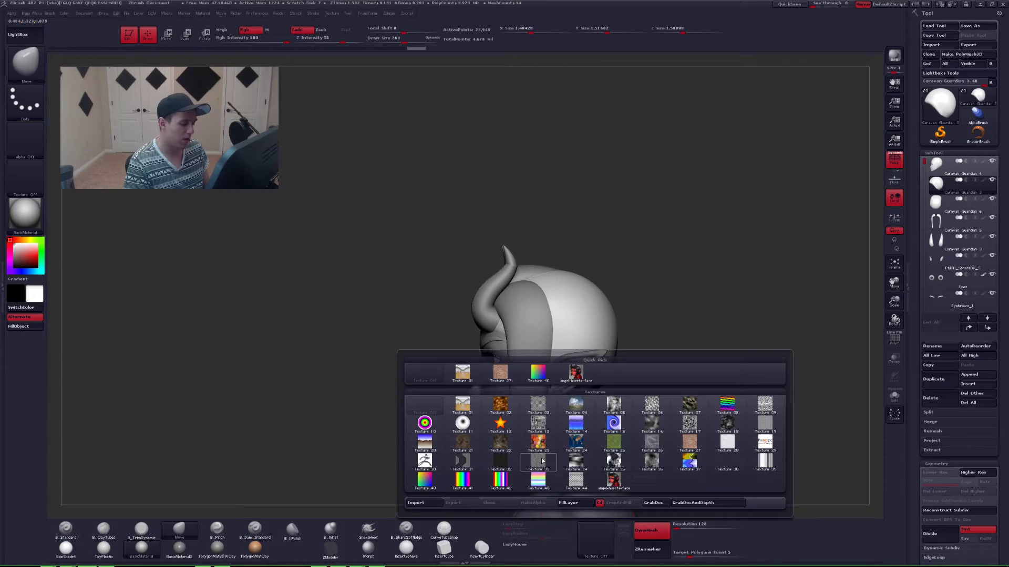
left_click(608, 538)
left_click(581, 374)
left_click(623, 528)
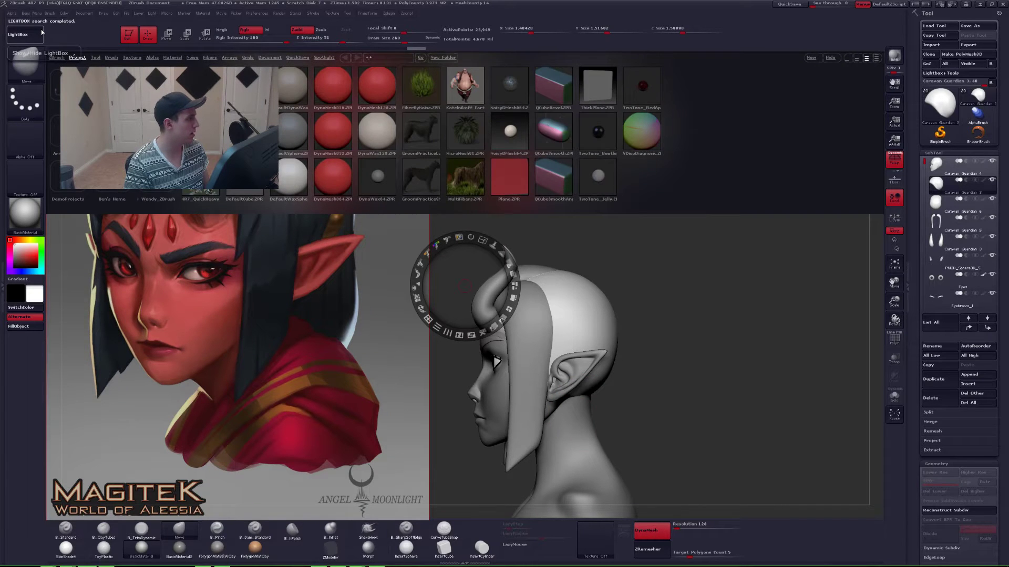
- Close LightBox, scale down the Spotlight reference portrait and place it clear of the model
left_click(17, 34)
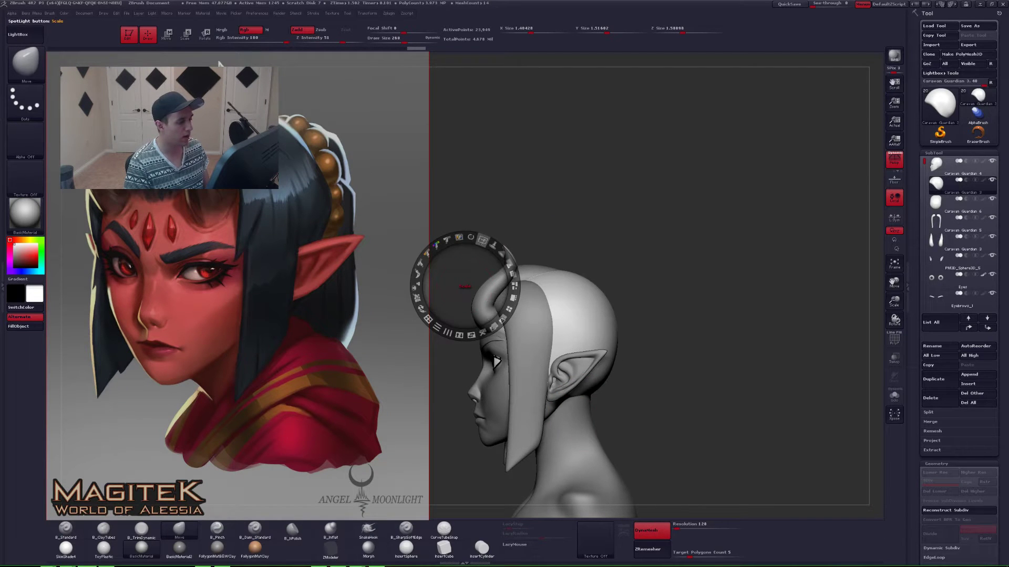
left_click_drag(471, 238, 436, 208)
left_click_drag(468, 283, 233, 277)
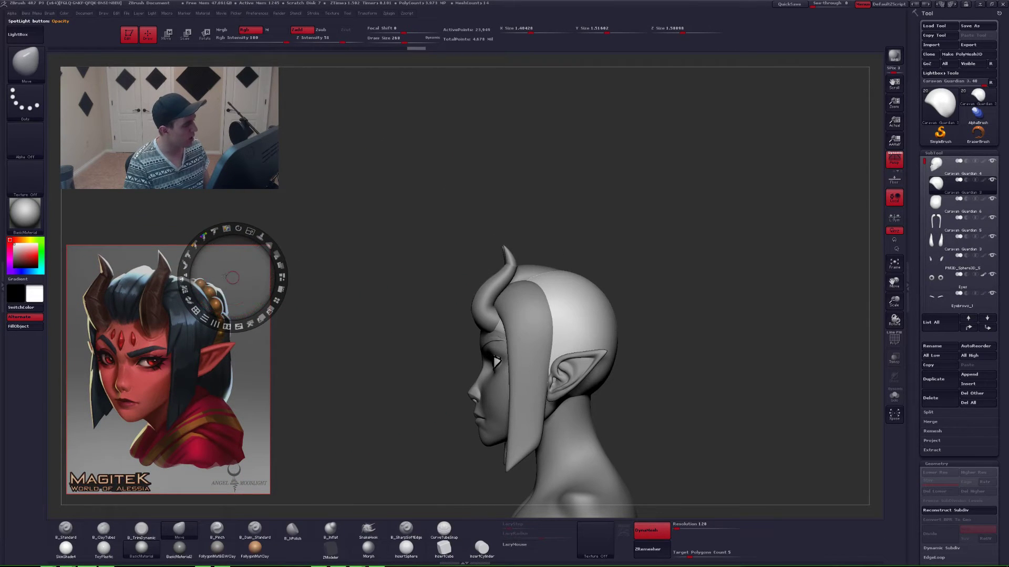
- Leave Spotlight editing with the reference portrait pinned and turn off Spotlight Projection
key("z")
key("ctrl+shift+q")
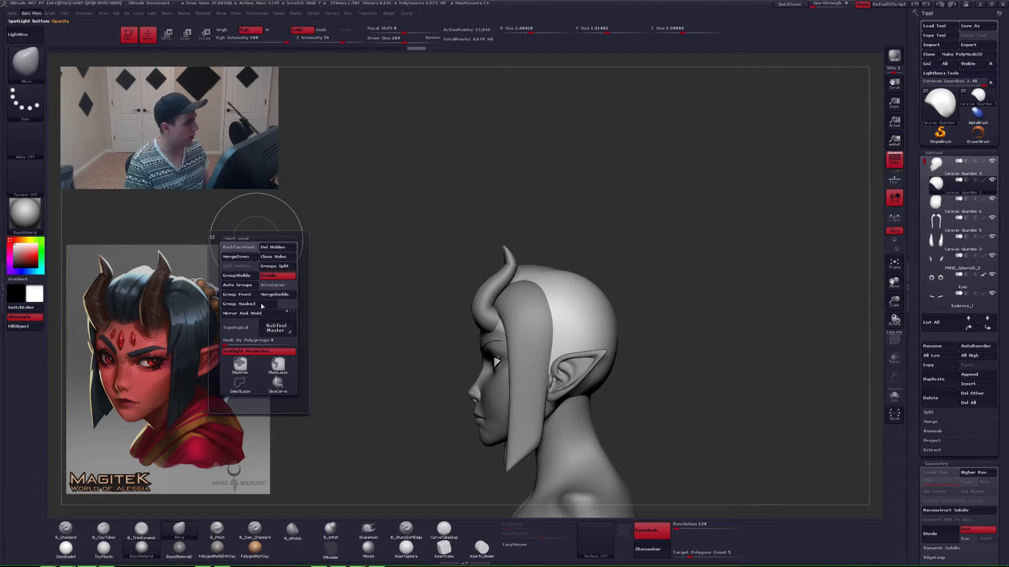
left_click(271, 352)
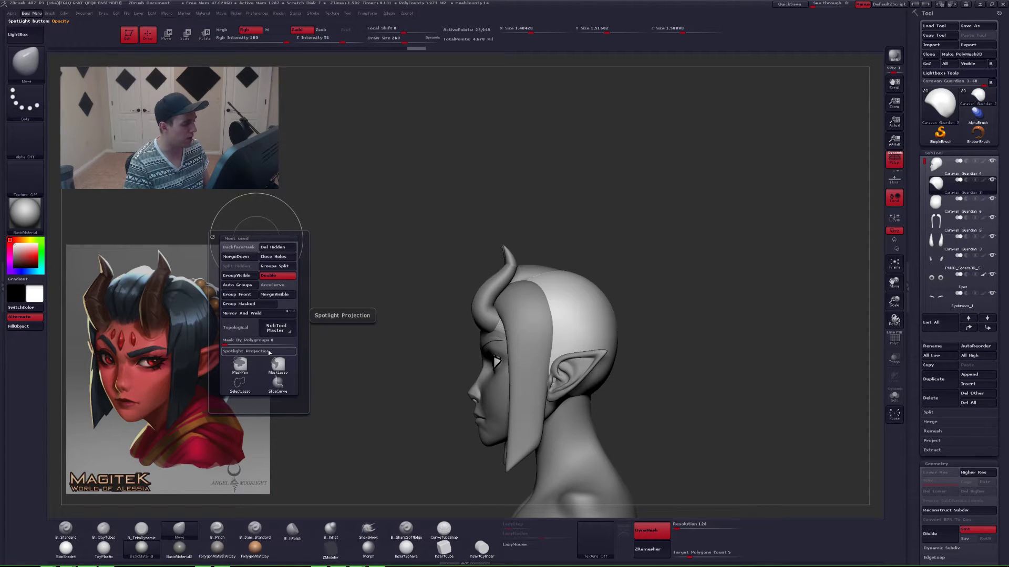
left_click(268, 352, "ctrl+shift")
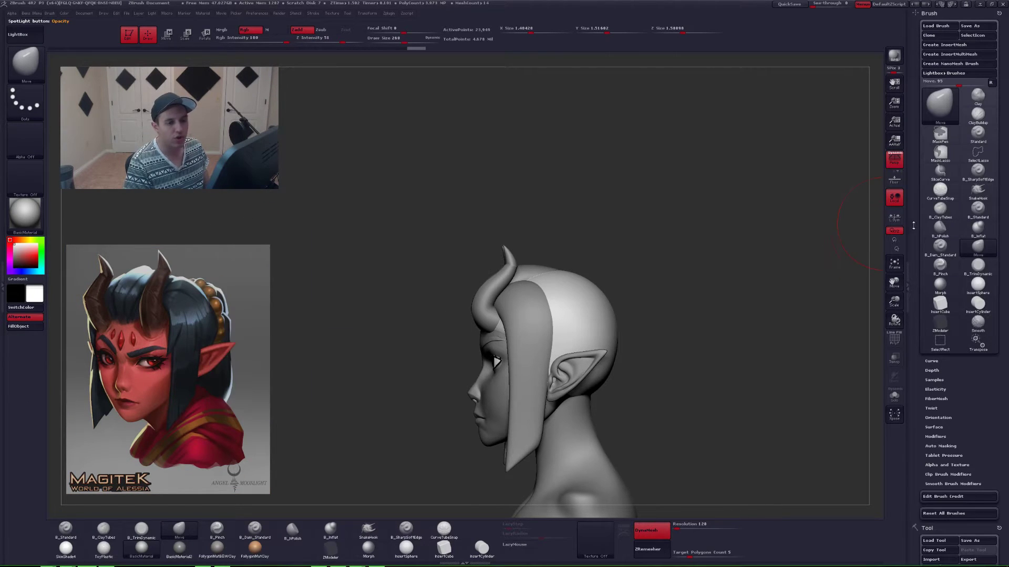
left_click(999, 13)
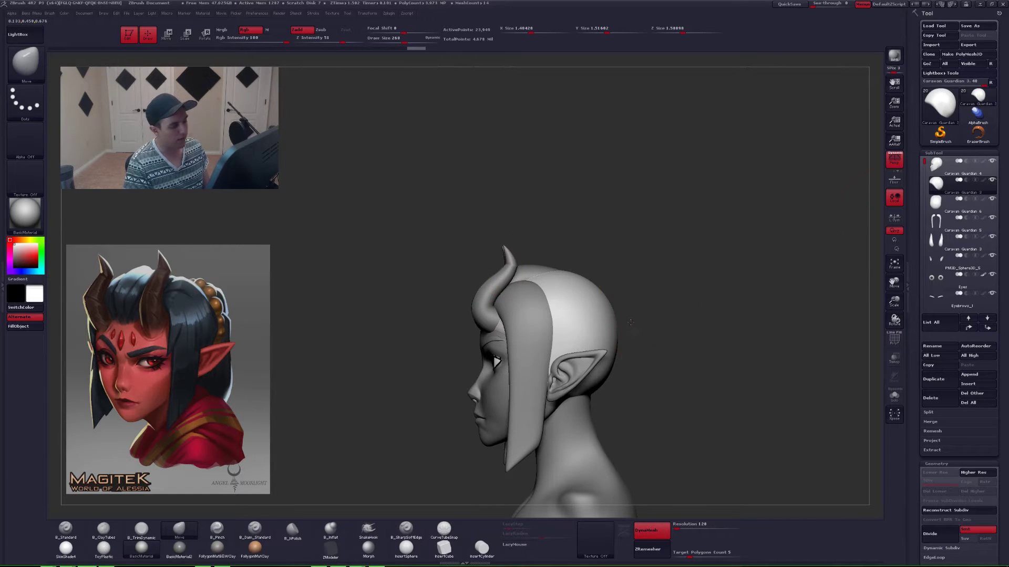
mouse_move(635, 326)
left_mouse_down()
mouse_move(603, 315)
mouse_move(610, 345)
left_mouse_up()
key("2")
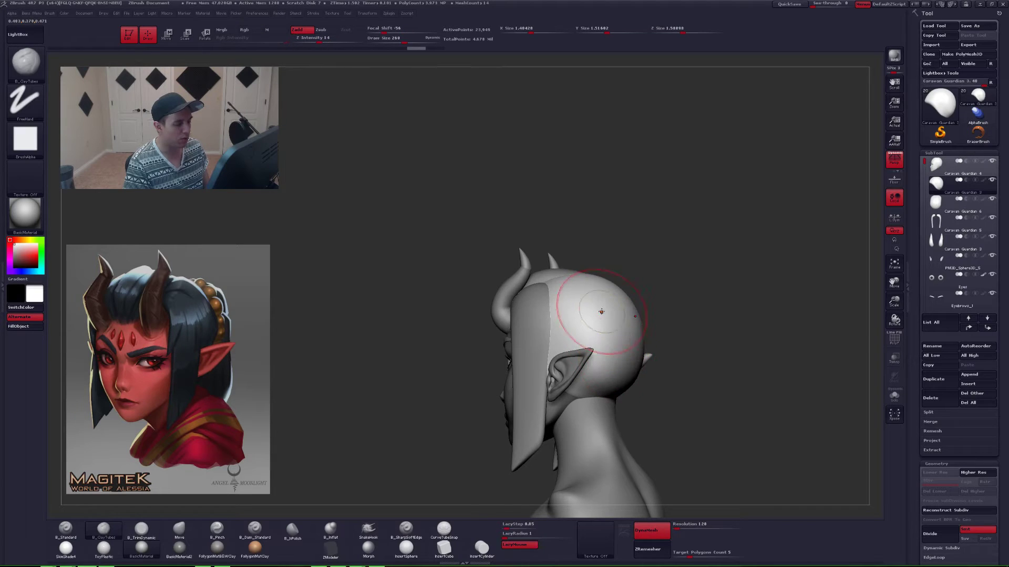
left_click_drag(604, 237, 535, 180)
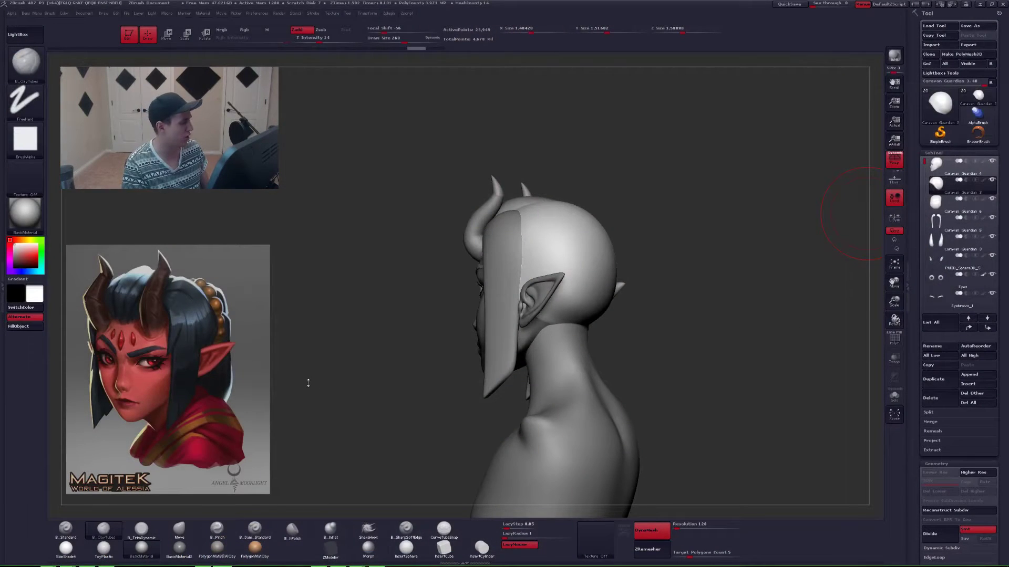
- Enlarge the Spotlight reference portrait, place it beside the model clear of the head, and leave Spotlight editing
key("shift+z")
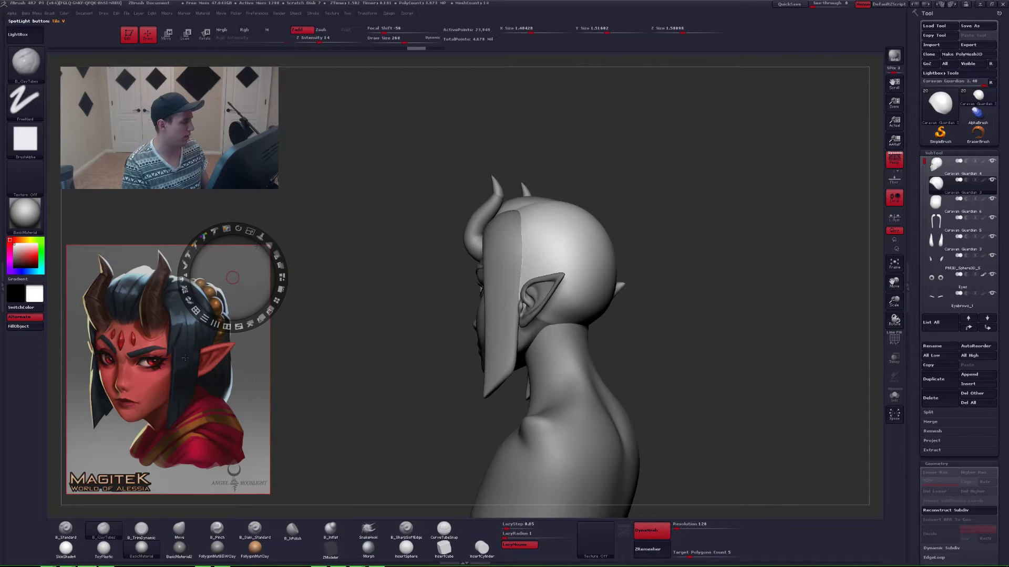
left_click_drag(185, 358, 193, 344)
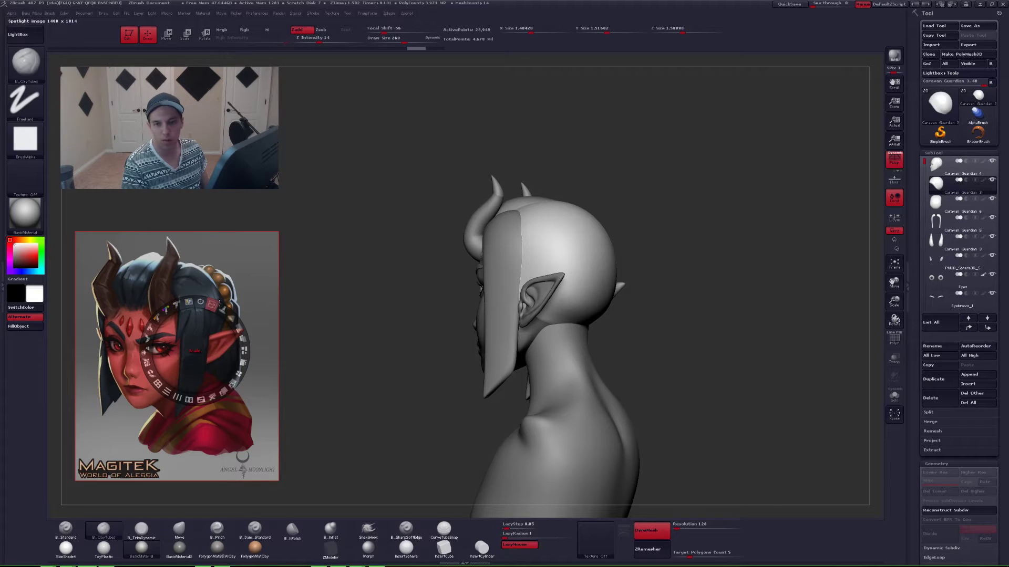
left_click_drag(220, 304, 226, 309)
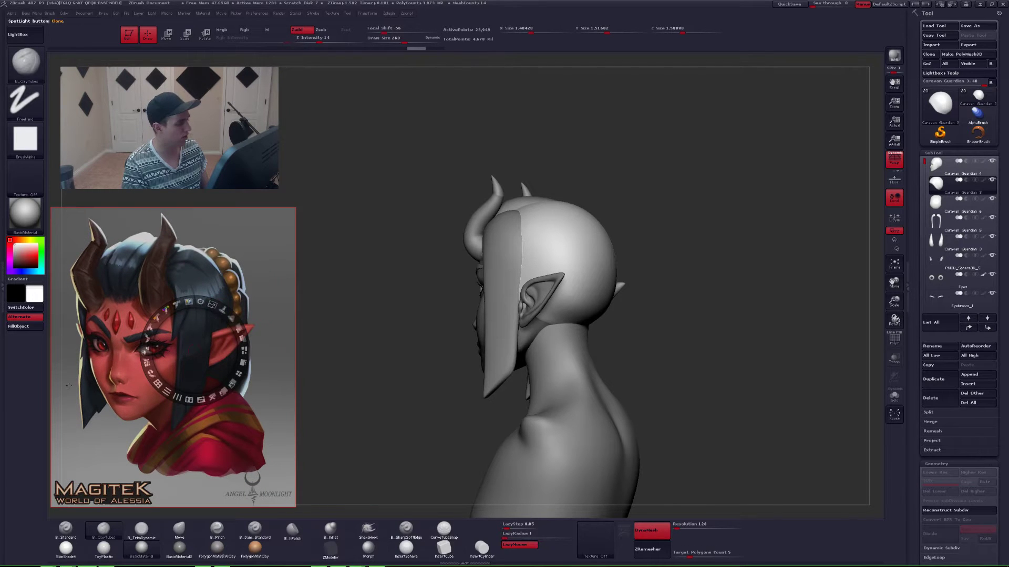
left_click_drag(103, 400, 116, 397)
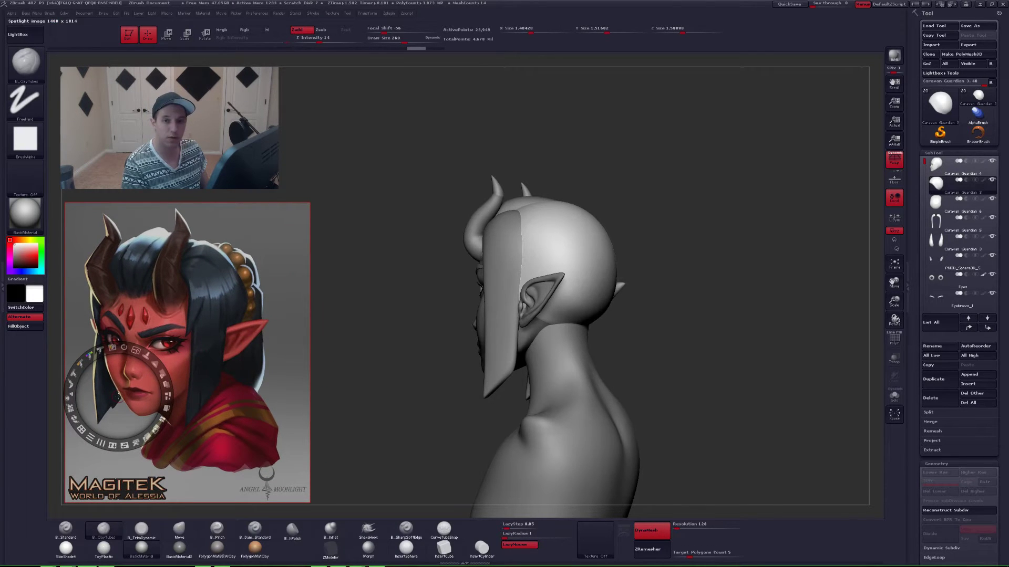
key("z")
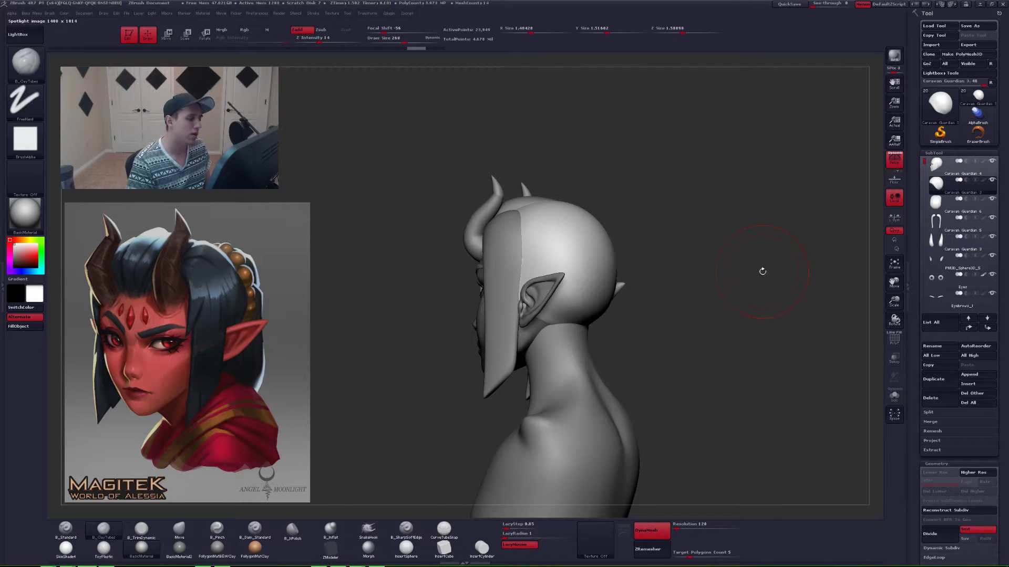
- Compare the head with the reference portrait in side and three-quarter views, with the Move brush active
mouse_move(761, 270)
left_mouse_down("shift")
mouse_move(704, 274)
mouse_move(736, 253)
left_mouse_up("shift")
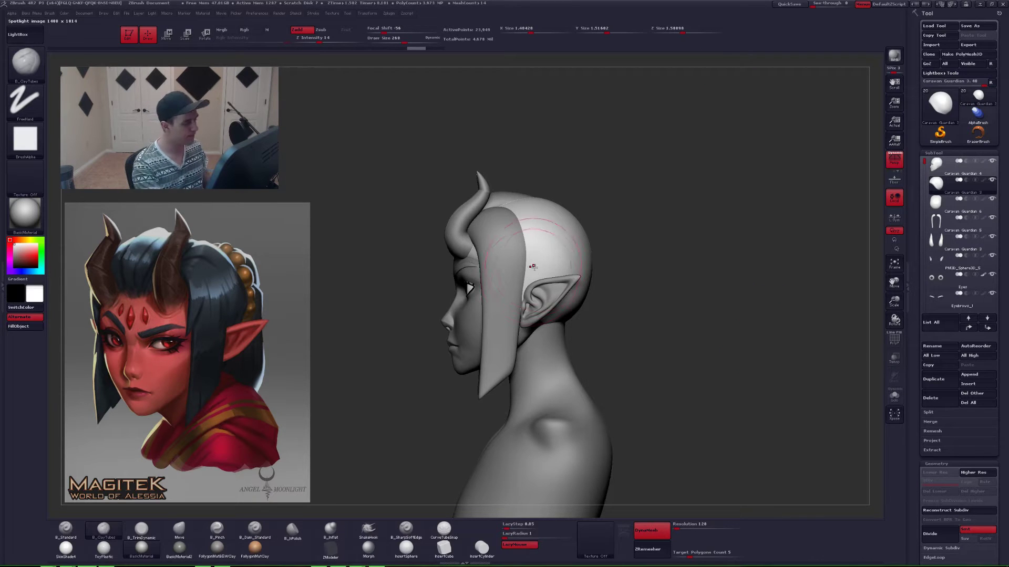
right_click_drag(540, 273, 514, 305, "alt")
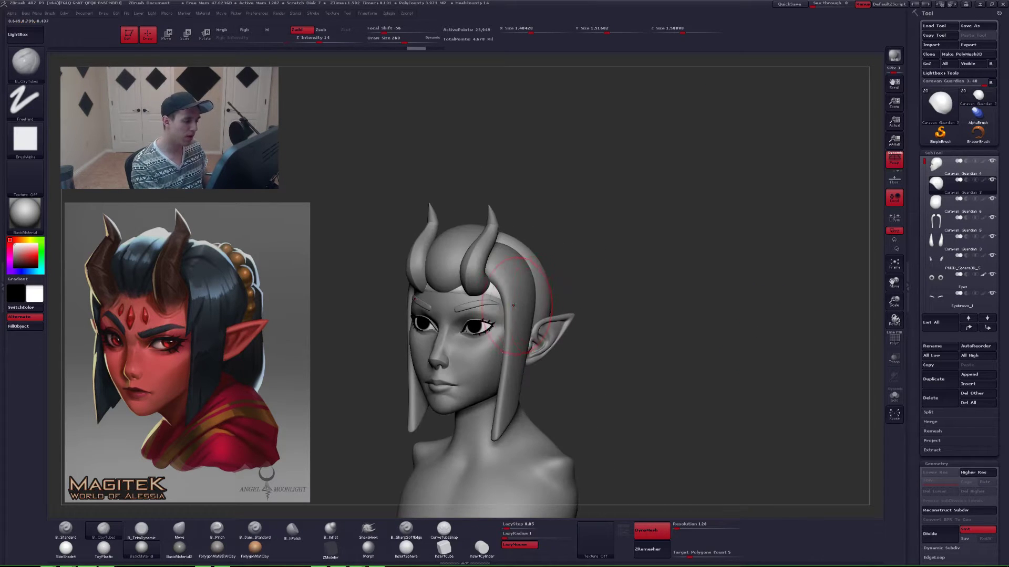
key("b")
key("m")
key("v")
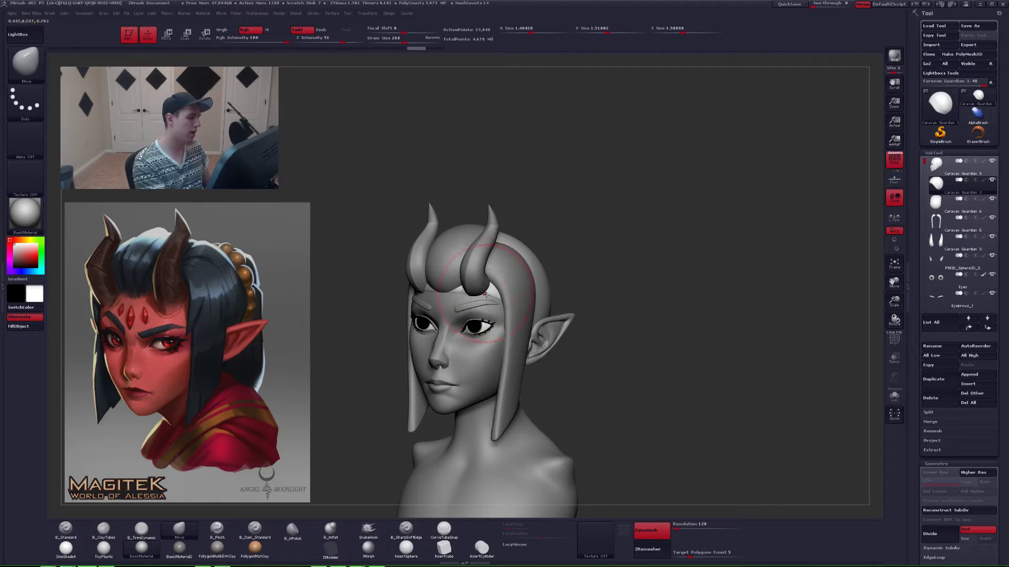
right_click_drag(476, 279, 493, 293)
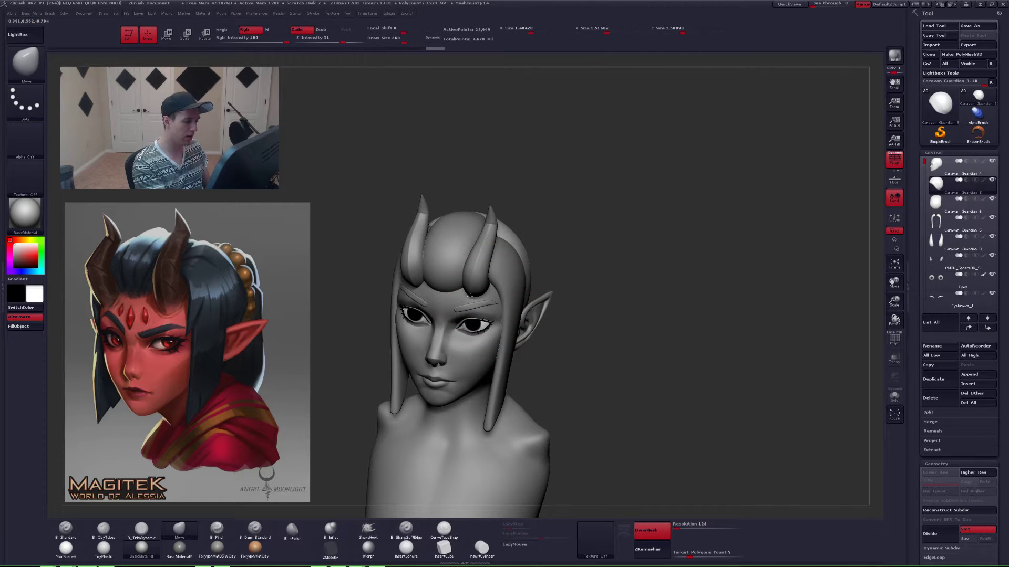
right_click_drag(465, 345, 499, 295)
- Make the front hair strands active, compare them with the portrait from several angles, and set the brush draw size to 217
left_click(537, 254, "alt")
right_click_drag(591, 370, 529, 270)
mouse_move(536, 315)
right_mouse_down()
mouse_move(575, 317)
mouse_move(474, 257)
right_mouse_up()
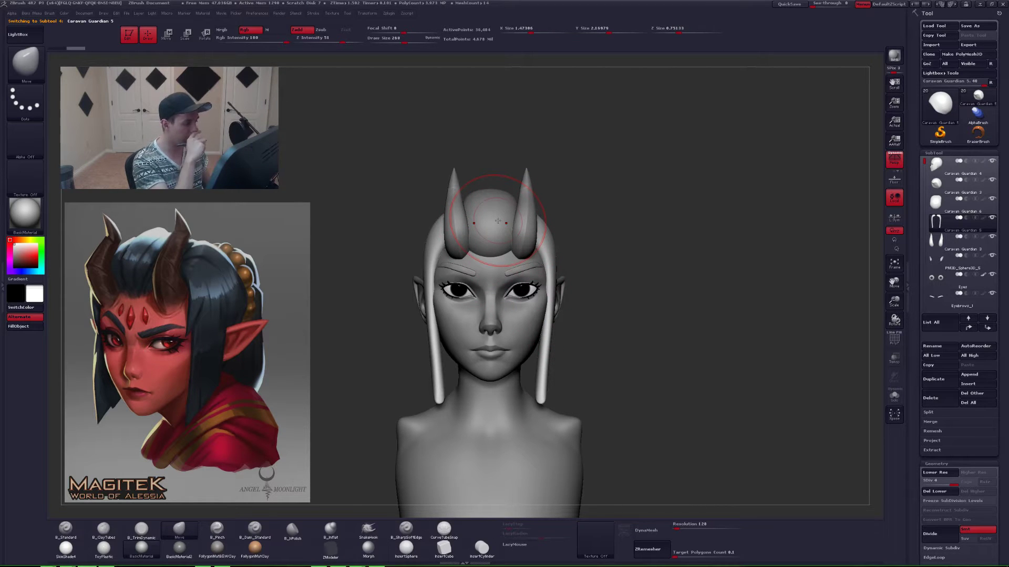
right_click_drag(476, 266, 442, 268)
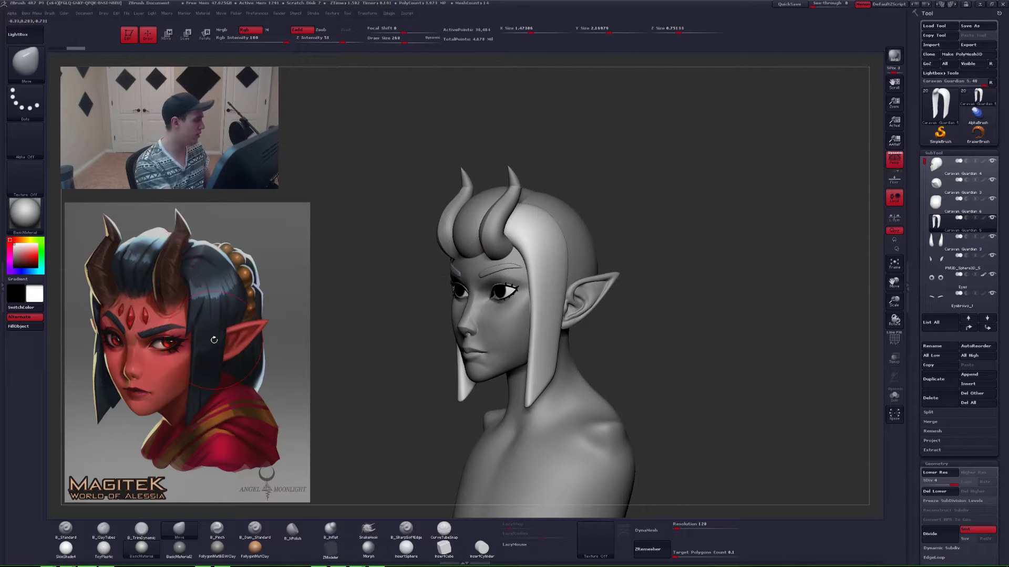
left_click_drag(81, 263, 97, 269)
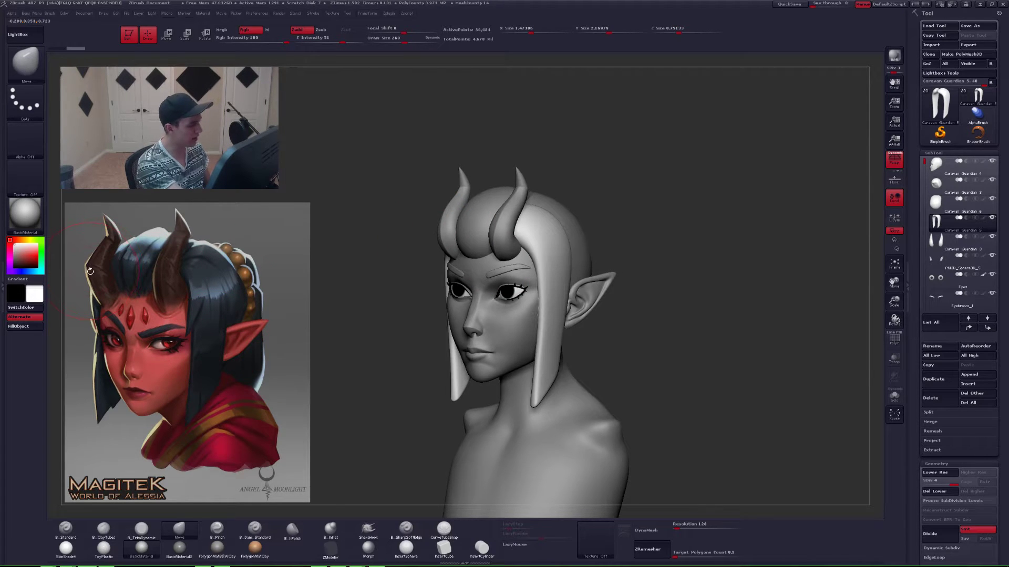
key("space")
left_click_drag(659, 320, 647, 322)
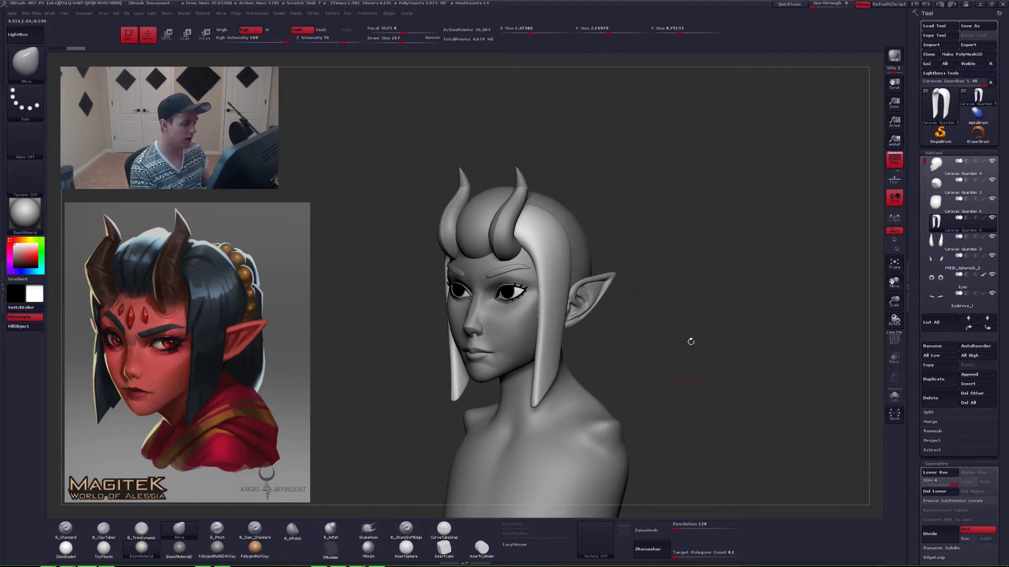
- Show the hidden breast, arm, hand, torso and leg subtools and view the full figure
left_click_drag(690, 341, 668, 393)
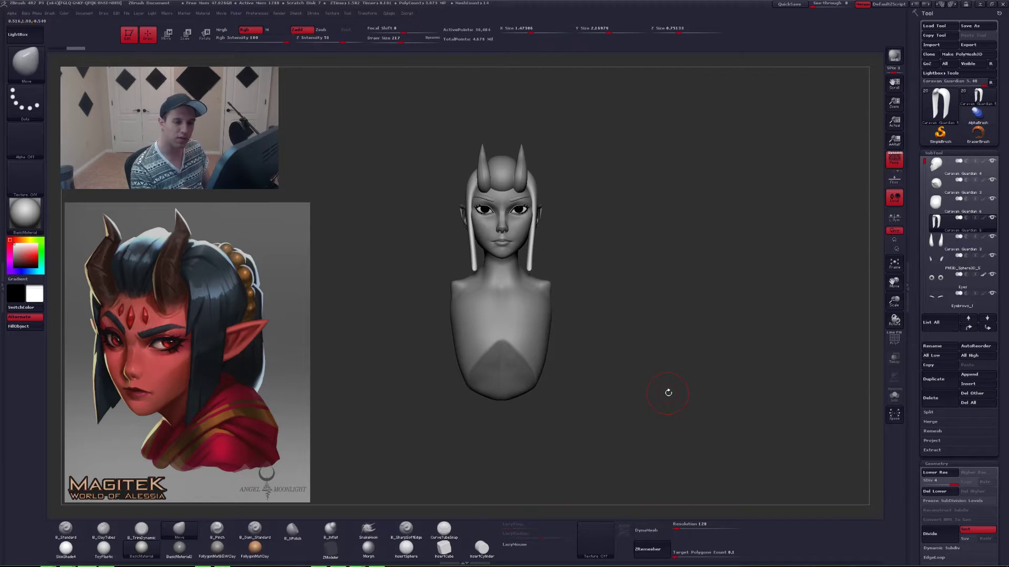
left_click_drag(924, 161, 933, 230)
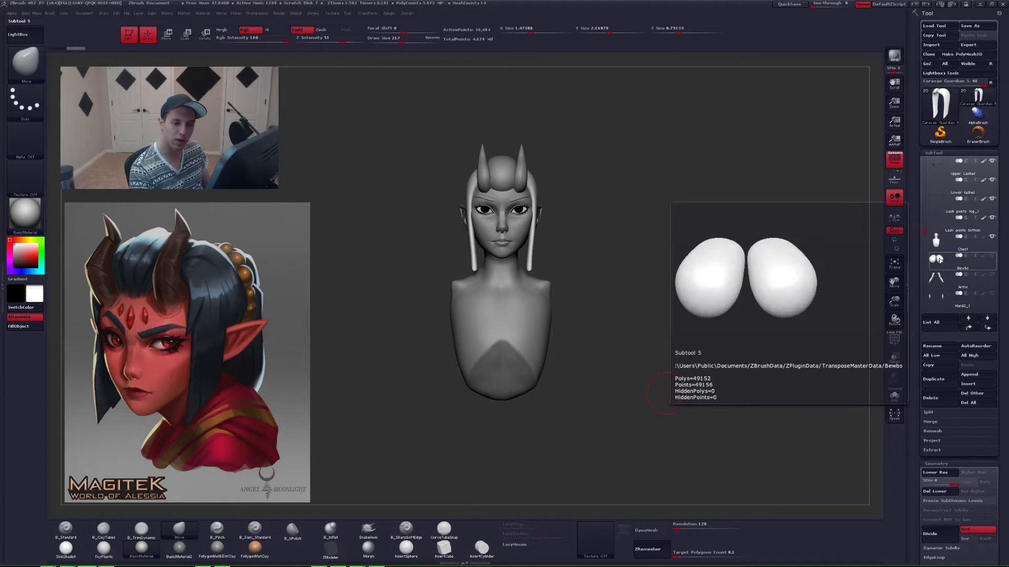
left_click(939, 258)
left_click(940, 278)
scroll(939, 263, "down", 3)
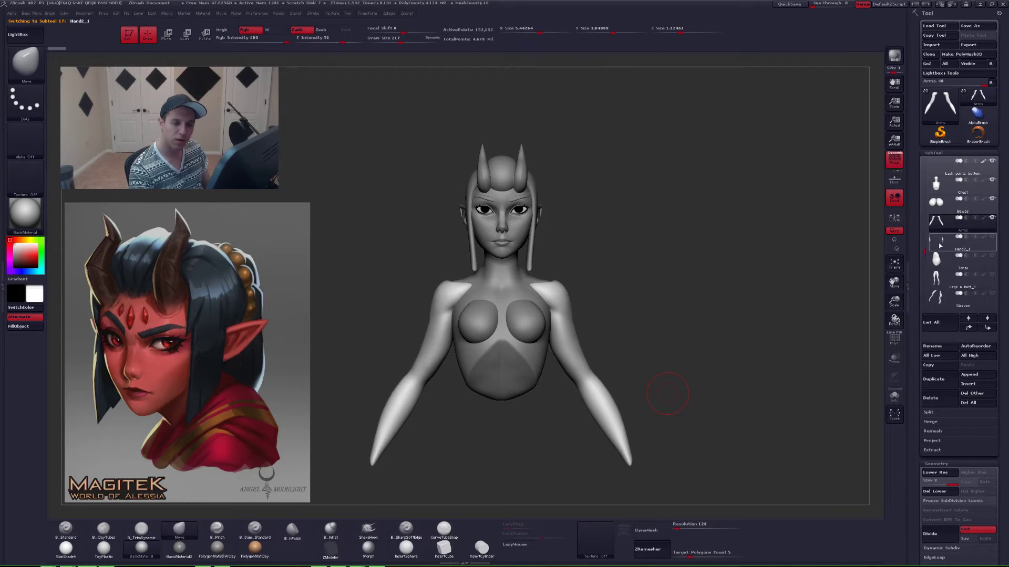
left_click(939, 243)
left_click(936, 259)
left_click(936, 278)
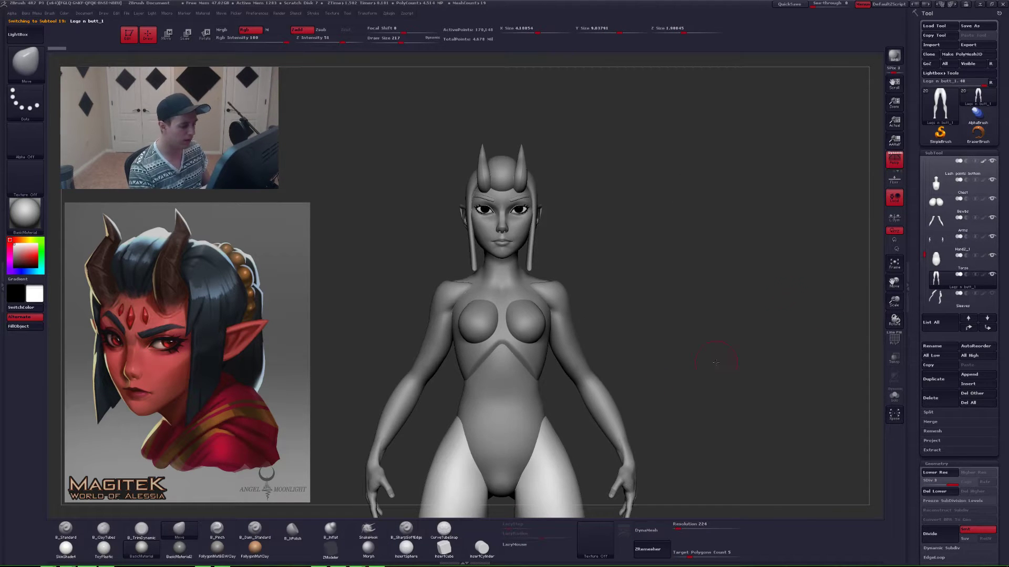
left_click_drag(715, 362, 595, 335, "alt")
scroll(941, 237, "up", 6)
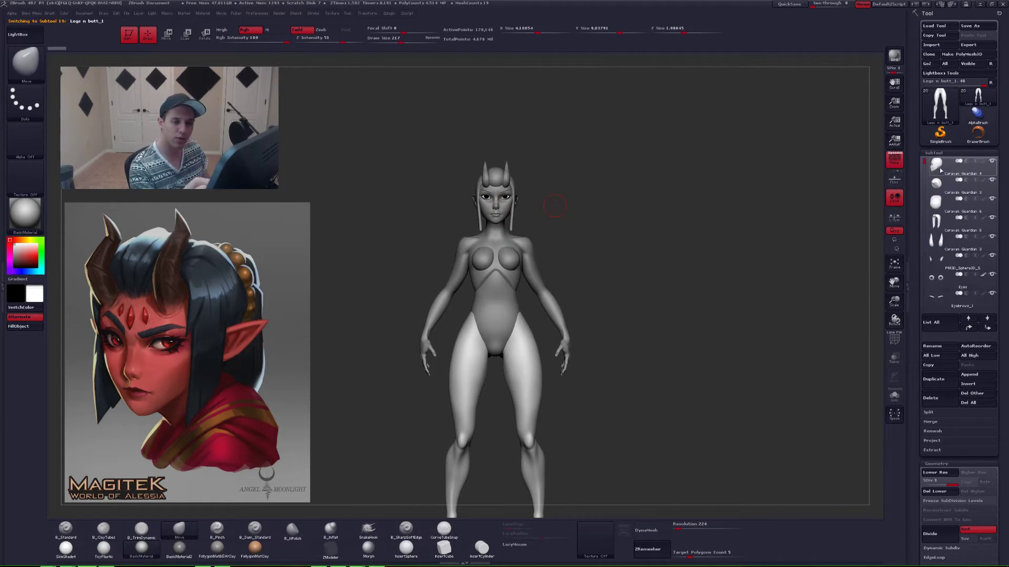
left_click(942, 285)
left_click_drag(711, 349, 701, 379)
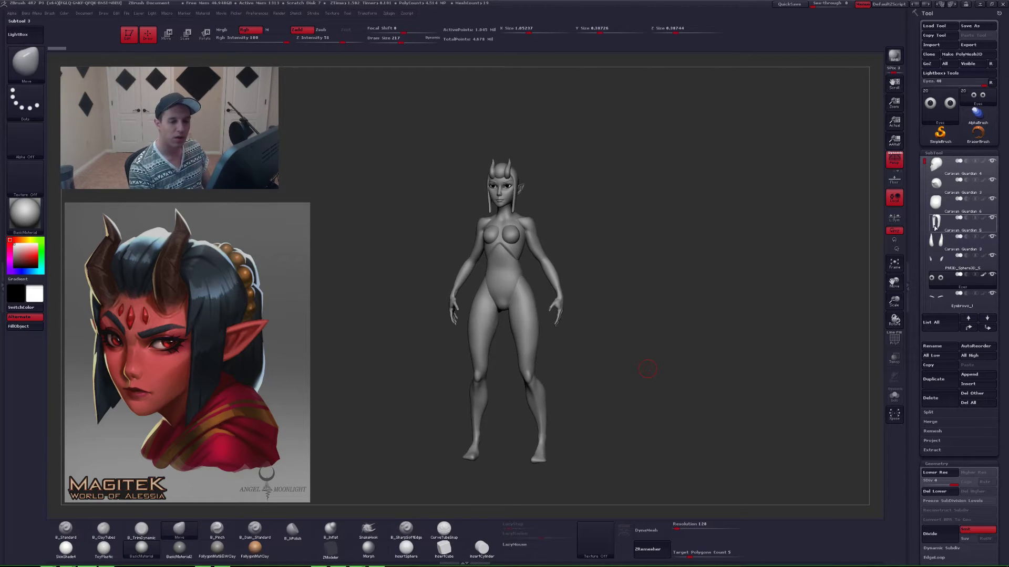
- Hide the arm, hand, breast, torso and leg subtools and make the chest the active subtool
left_click_drag(924, 162, 925, 247)
left_click(936, 302)
left_click(939, 281)
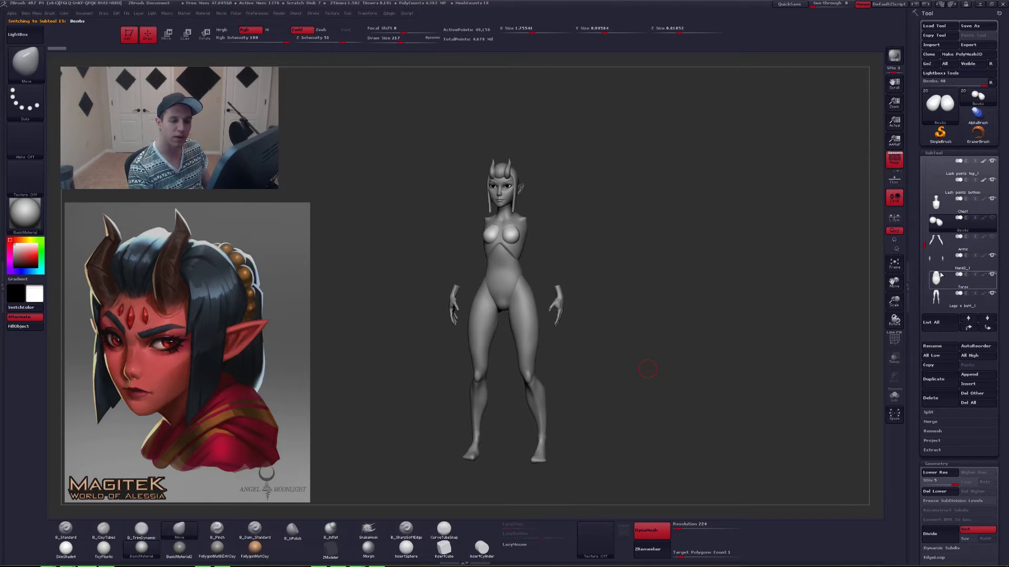
left_click(941, 298)
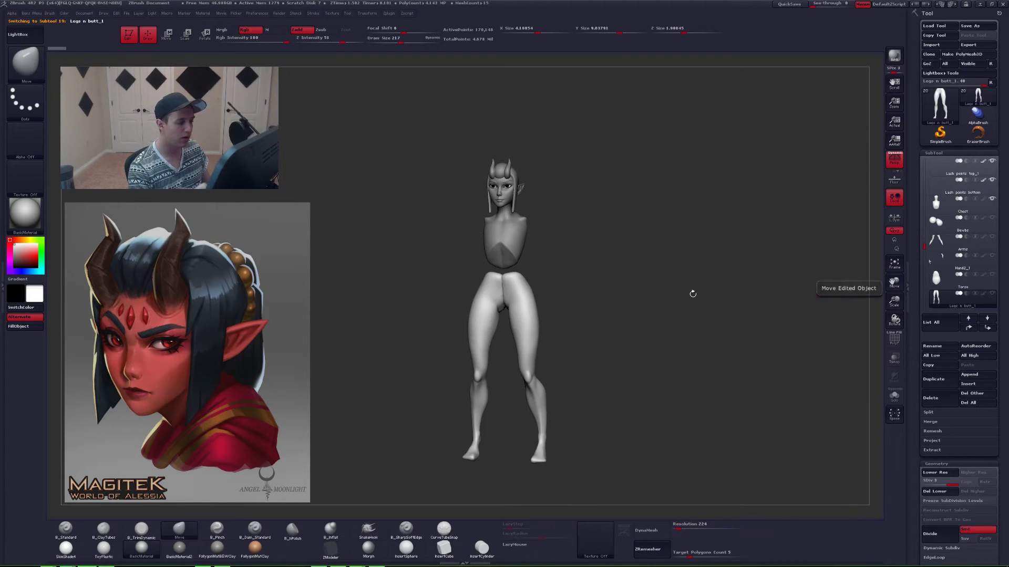
left_click(934, 204)
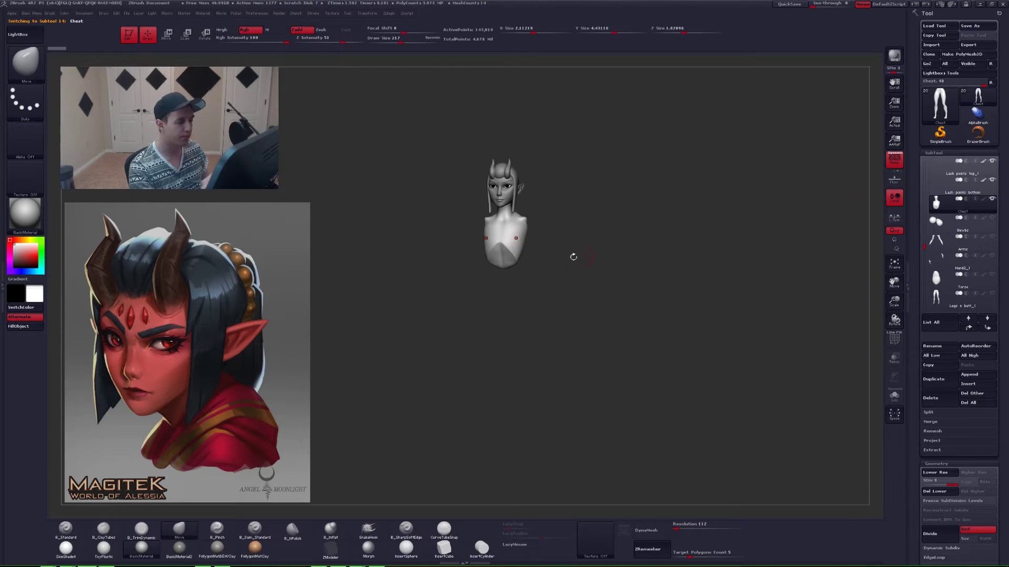
- Make the skull cap active and adjust its shape around the back and side of the head with the Move brush
mouse_move(572, 257)
right_mouse_down("alt")
mouse_move(583, 326)
mouse_move(499, 342)
mouse_move(486, 332)
mouse_move(517, 336)
right_mouse_up("alt")
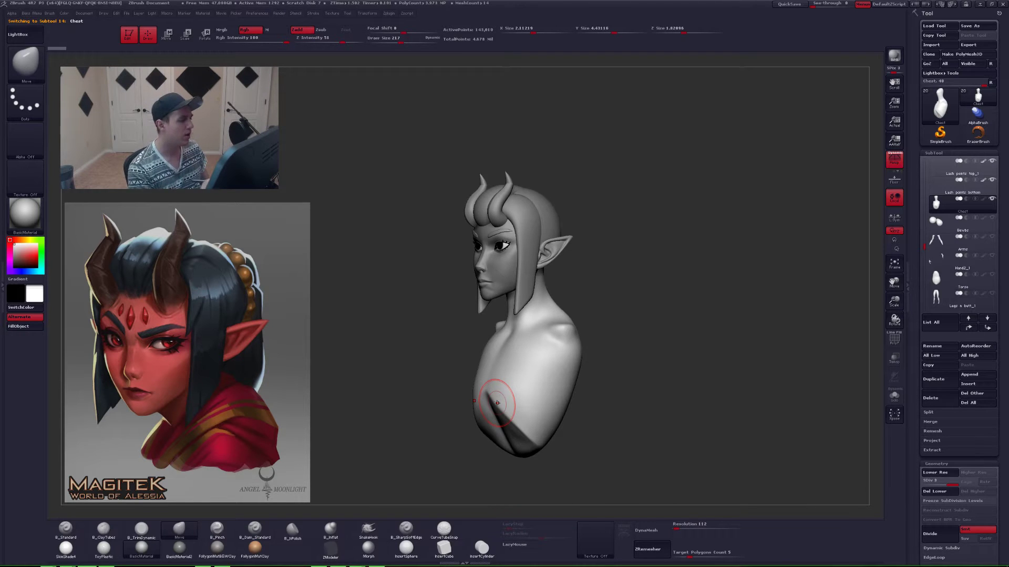
mouse_move(497, 402)
right_mouse_down()
mouse_move(540, 239)
mouse_move(539, 281)
right_mouse_up()
left_click(543, 248, "alt")
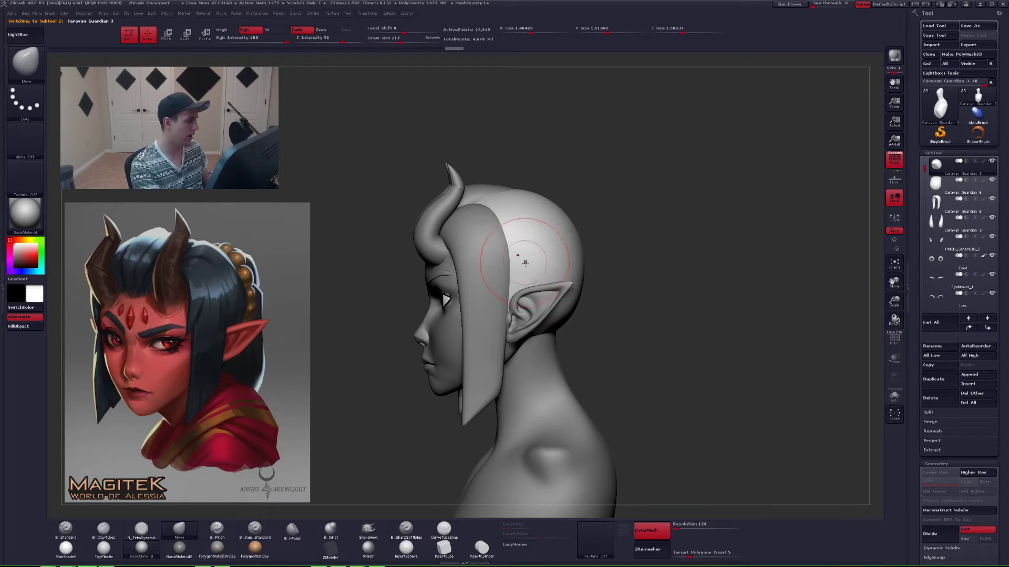
right_click_drag(559, 264, 589, 299, "shift")
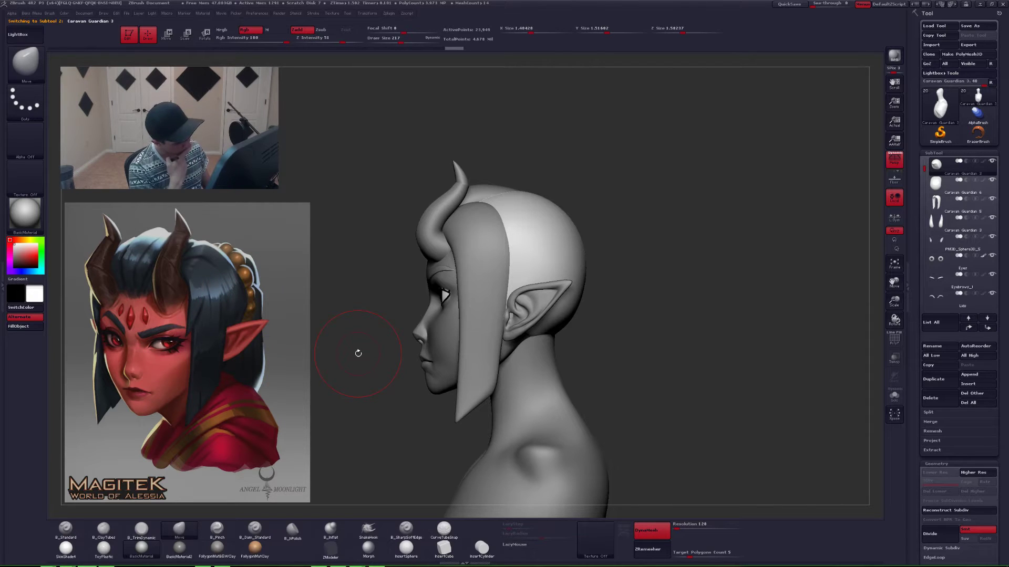
mouse_move(581, 266)
right_mouse_down()
mouse_move(568, 300)
mouse_move(580, 257)
mouse_move(564, 298)
mouse_move(633, 283)
mouse_move(620, 269)
right_mouse_up()
key("space")
left_click_drag(587, 262, 590, 262)
right_click_drag(591, 263, 616, 274)
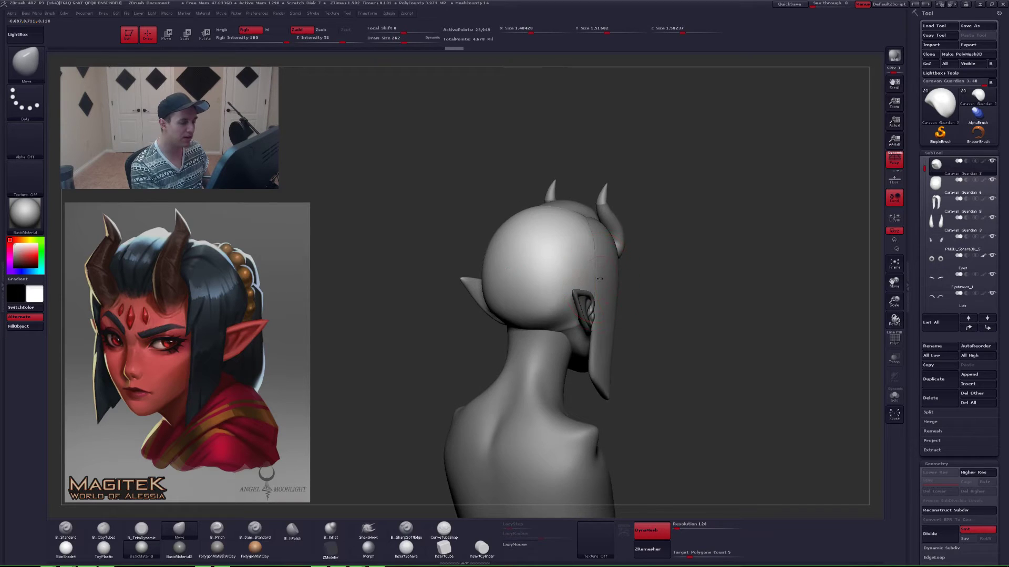
left_click_drag(586, 266, 592, 267)
- Isolate the skull cap and nudge its lower back edge with a smaller Move brush
right_click_drag(573, 341, 577, 325)
key("alt+s")
key("space")
left_click_drag(578, 334, 571, 335)
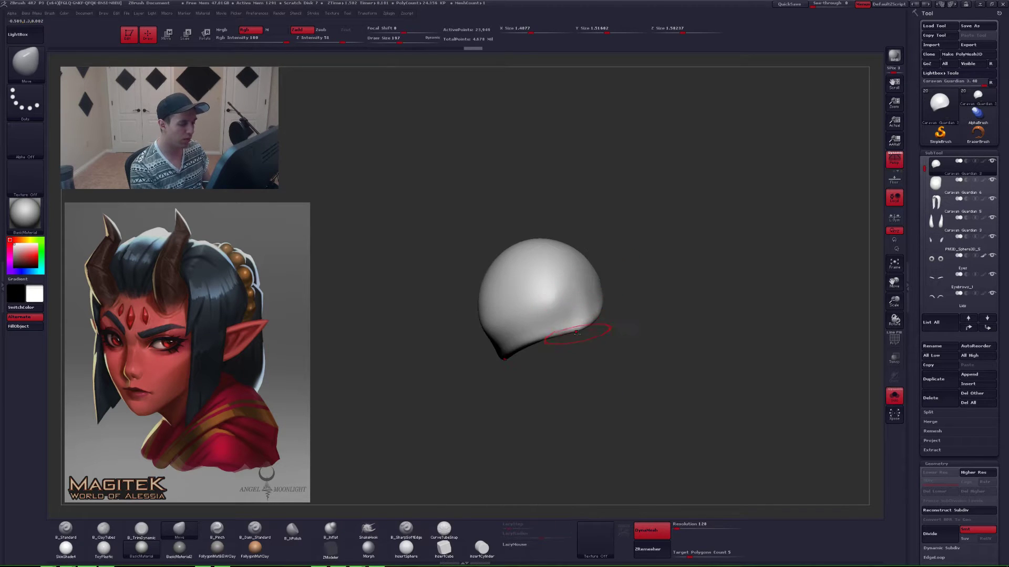
- Flatten the ridge along the underside of the skull cap with the B_TrimDynamic brush
right_click_drag(570, 335, 561, 315)
key("3")
mouse_move(590, 322)
left_mouse_down()
mouse_move(602, 324)
mouse_move(549, 342)
left_mouse_up()
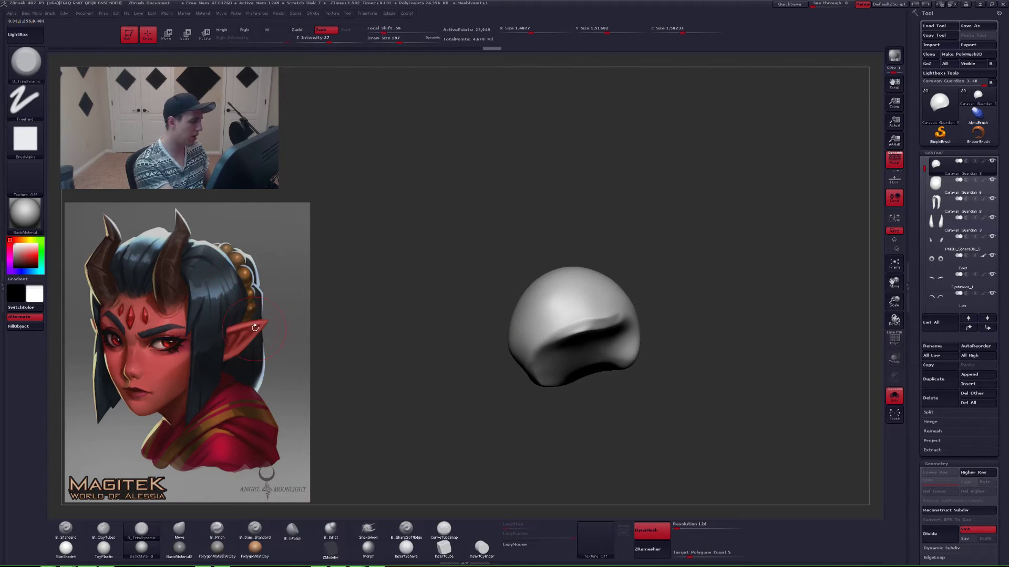
key("alt+s")
key("alt+s")
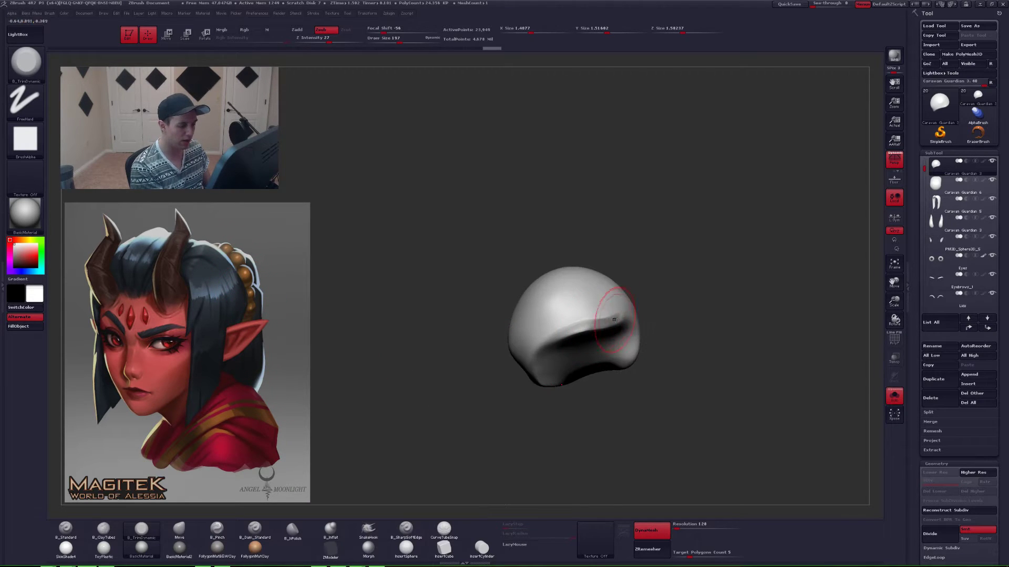
left_click_drag(539, 348, 619, 322)
- Smooth the trimmed ridge along the skull cap's underside and bring the rest of the figure back into view
right_click_drag(553, 355, 556, 339)
left_click_drag(546, 345, 615, 317, "shift")
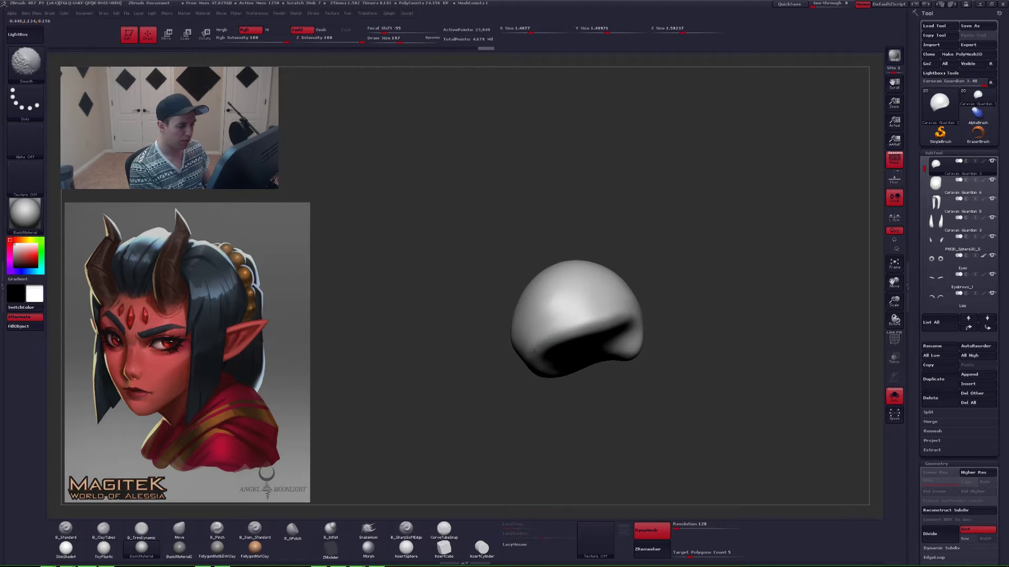
left_click_drag(534, 350, 554, 339, "shift")
left_click_drag(604, 316, 620, 322, "shift")
key("alt+s")
- Smooth the skull cap's lower edge where it meets the back of the neck
right_click_drag(525, 342, 630, 340)
left_click_drag(550, 342, 570, 330, "shift")
mouse_move(560, 336)
right_mouse_down()
mouse_move(543, 385)
mouse_move(594, 363)
mouse_move(558, 350)
right_mouse_up()
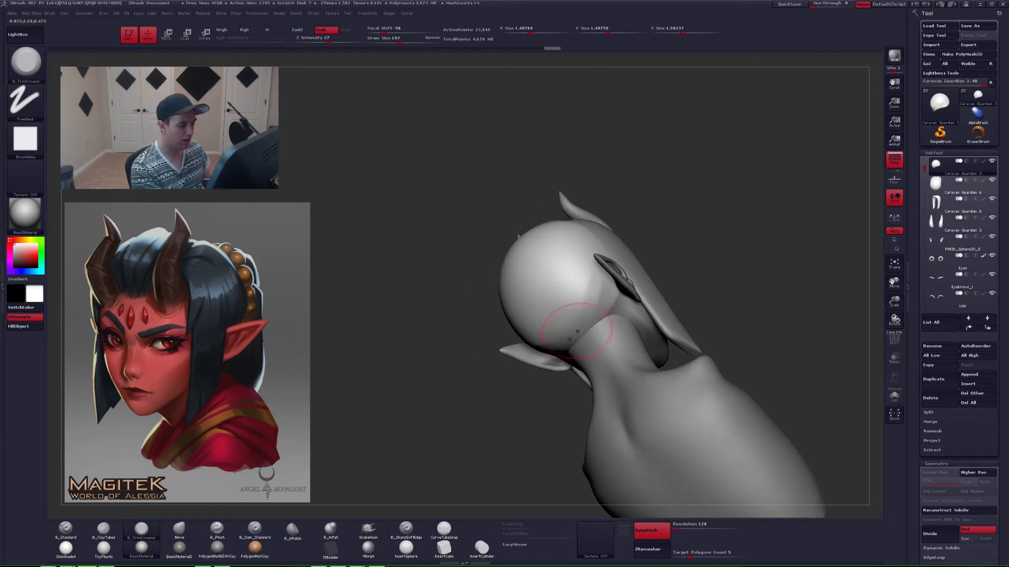
left_click_drag(575, 332, 598, 320, "shift")
right_click_drag(589, 328, 591, 325)
left_click_drag(588, 329, 601, 320, "shift")
right_click_drag(598, 321, 593, 341)
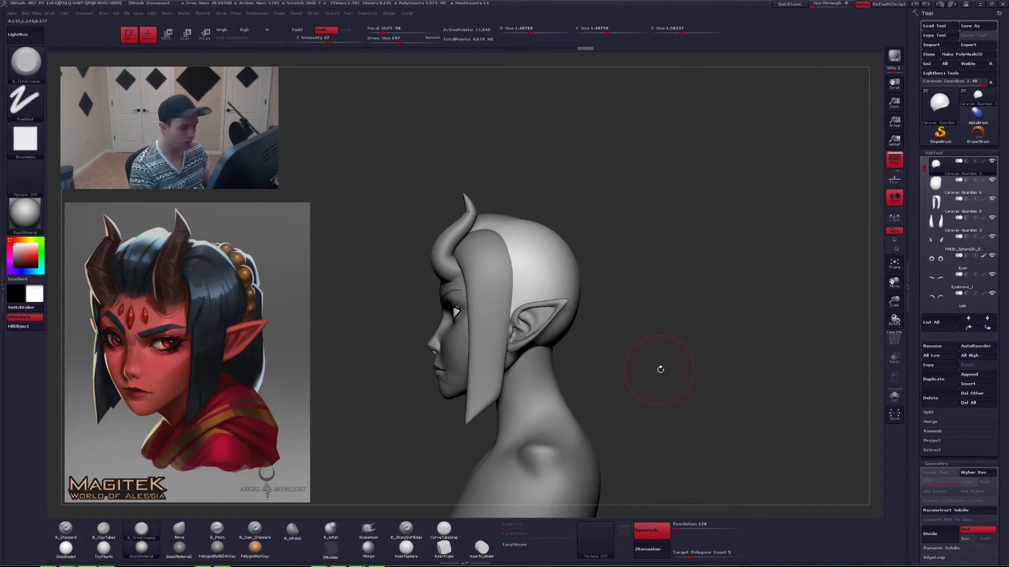
- Duplicate the skull cap and choose the InsertSphere brush at draw size 145
left_click_drag(659, 376, 632, 393, "shift")
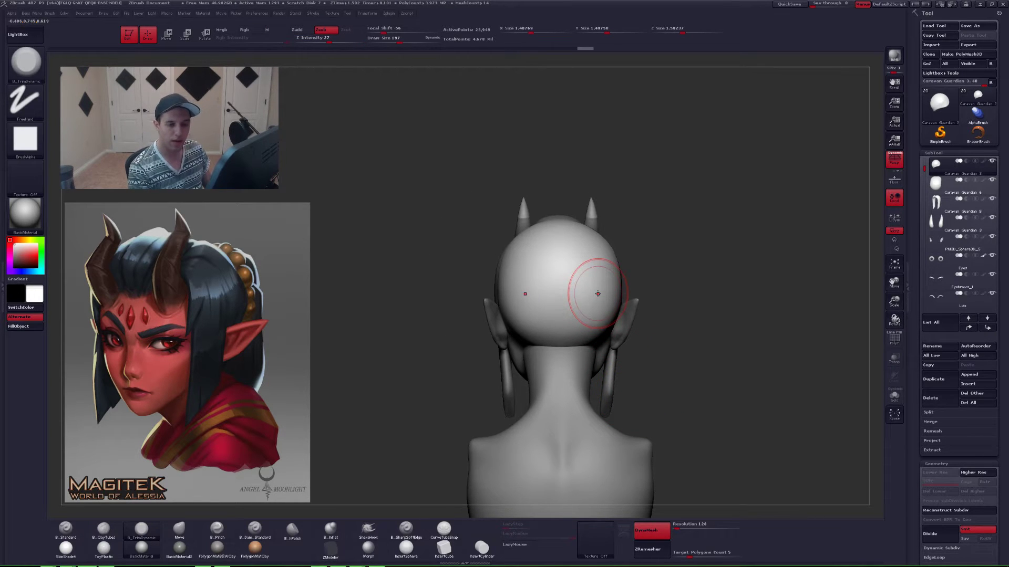
left_click_drag(675, 259, 634, 269)
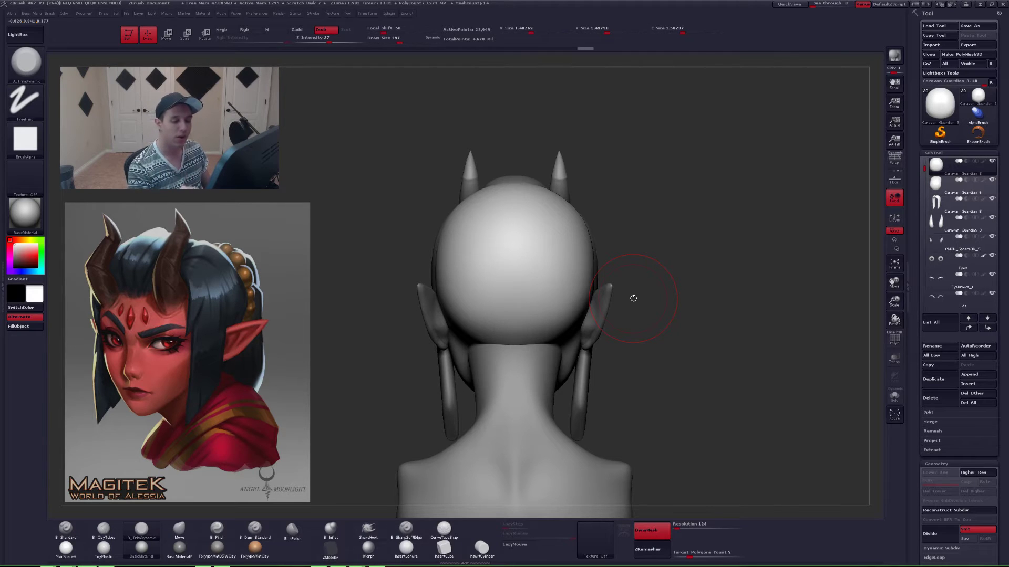
left_click(933, 379)
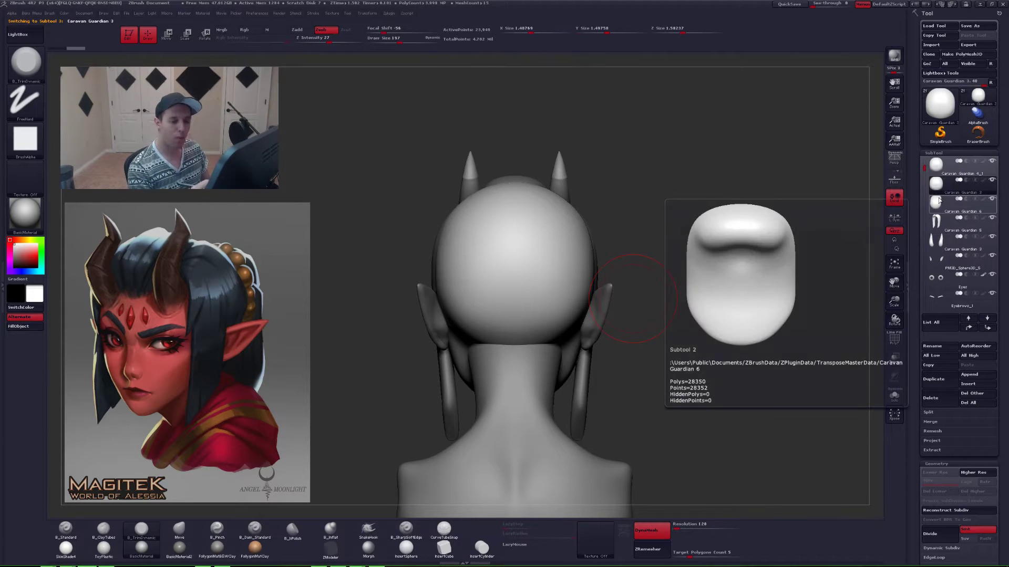
left_click(406, 547)
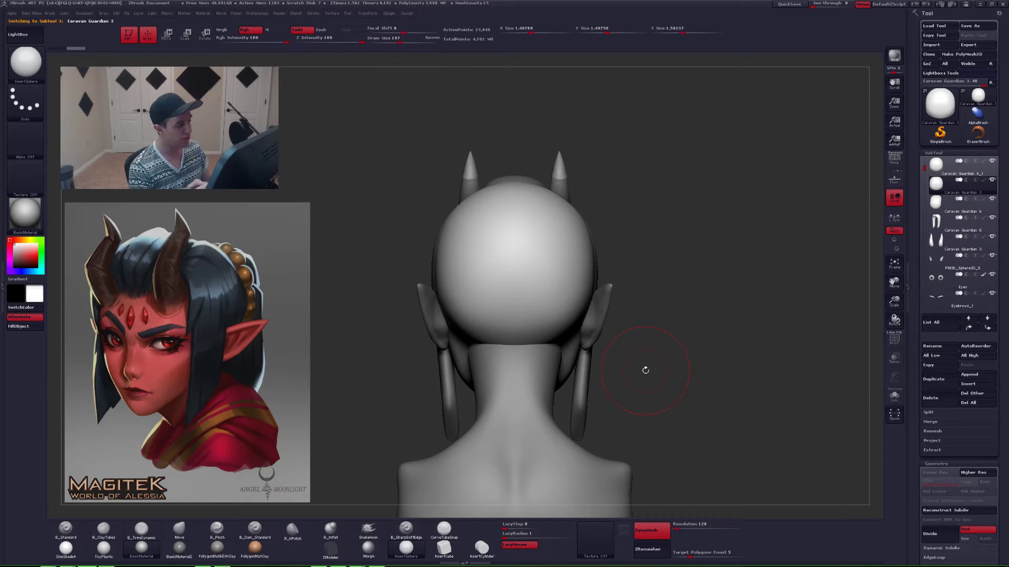
key("s")
left_click_drag(720, 312, 712, 314)
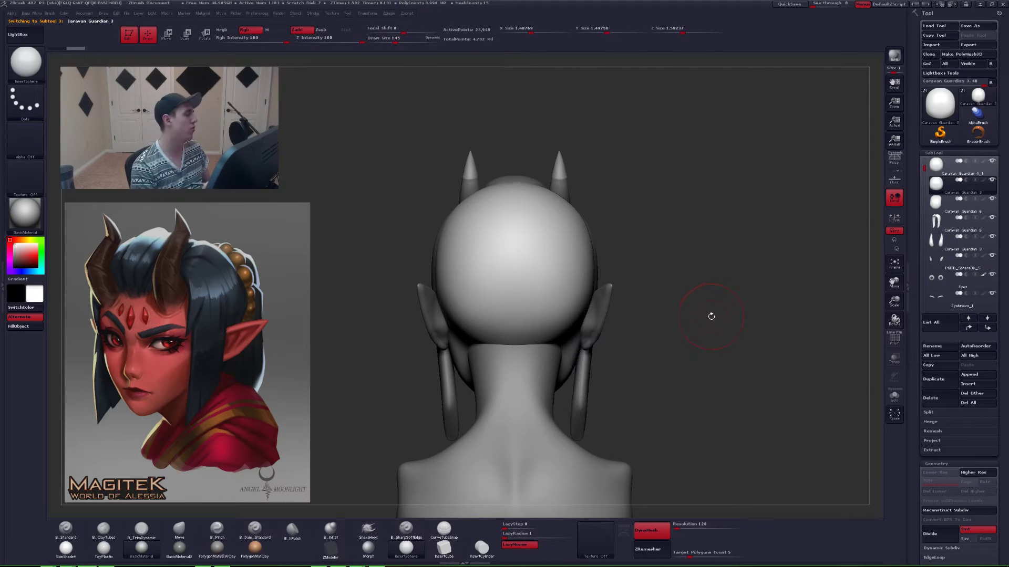
- Expand the Curve, Curve Functions and Curve Modifiers settings of the InsertSphere brush's stroke
left_click(3, 277)
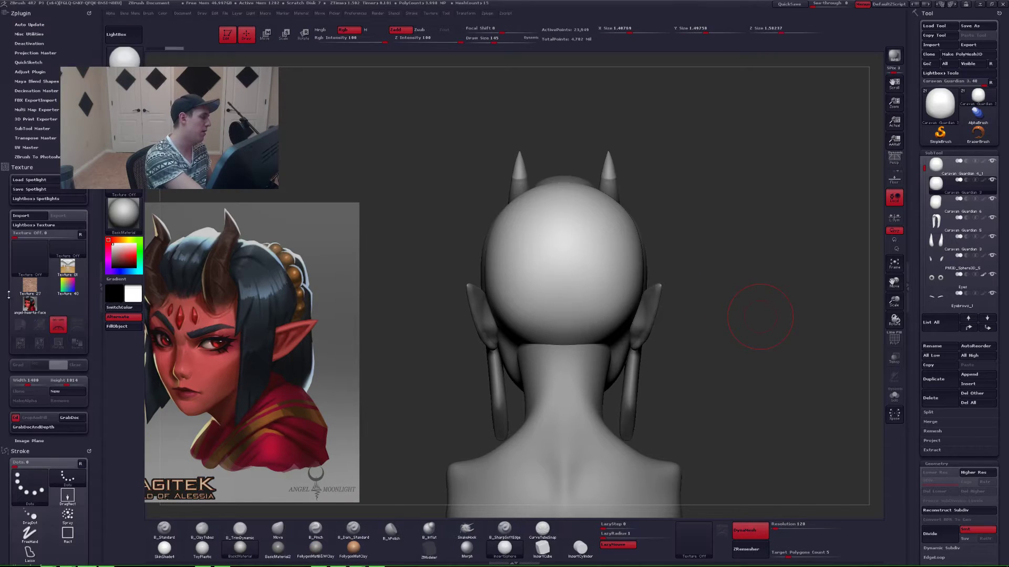
scroll(96, 316, "down", 3)
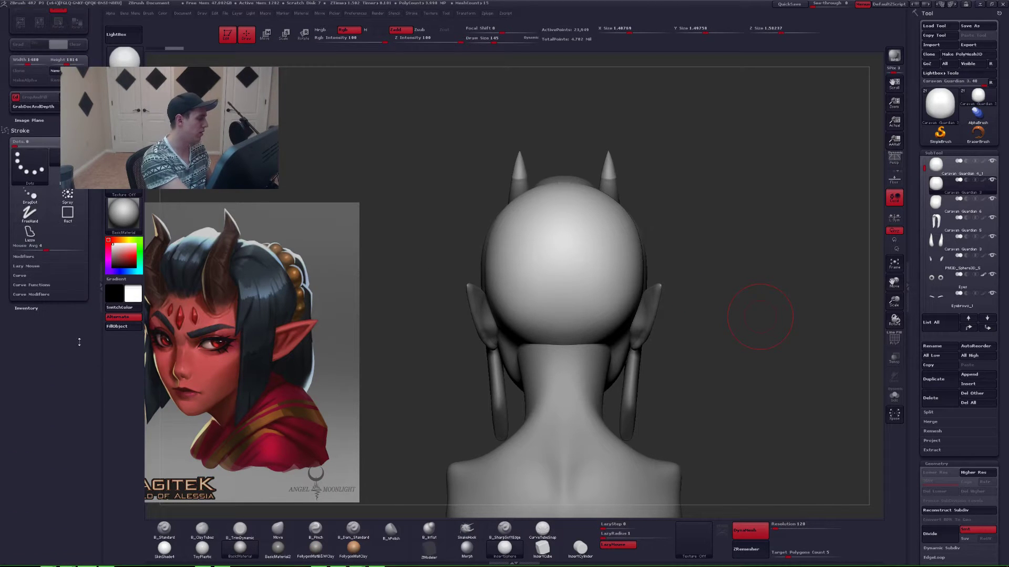
left_click(44, 274)
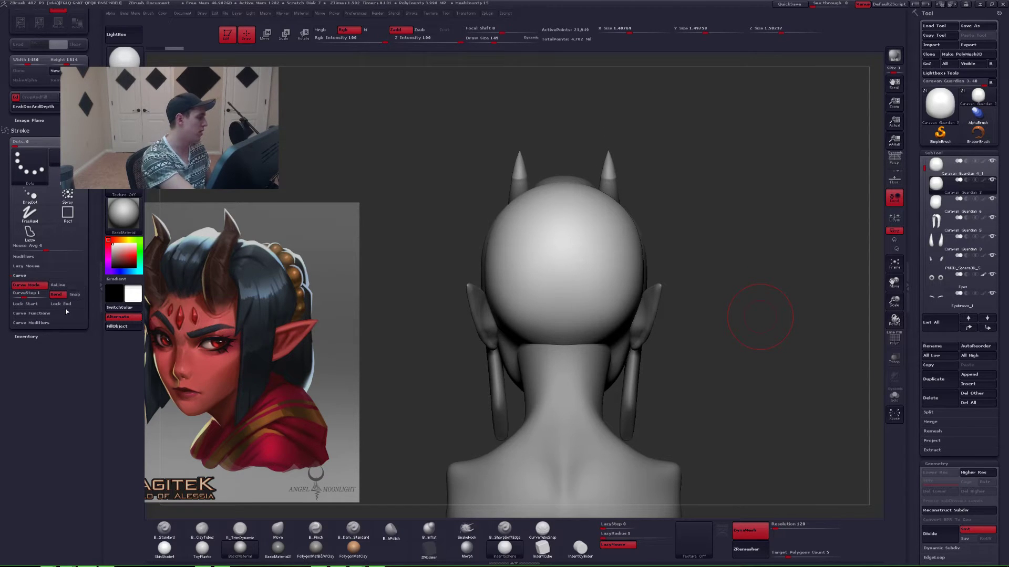
left_click(55, 314)
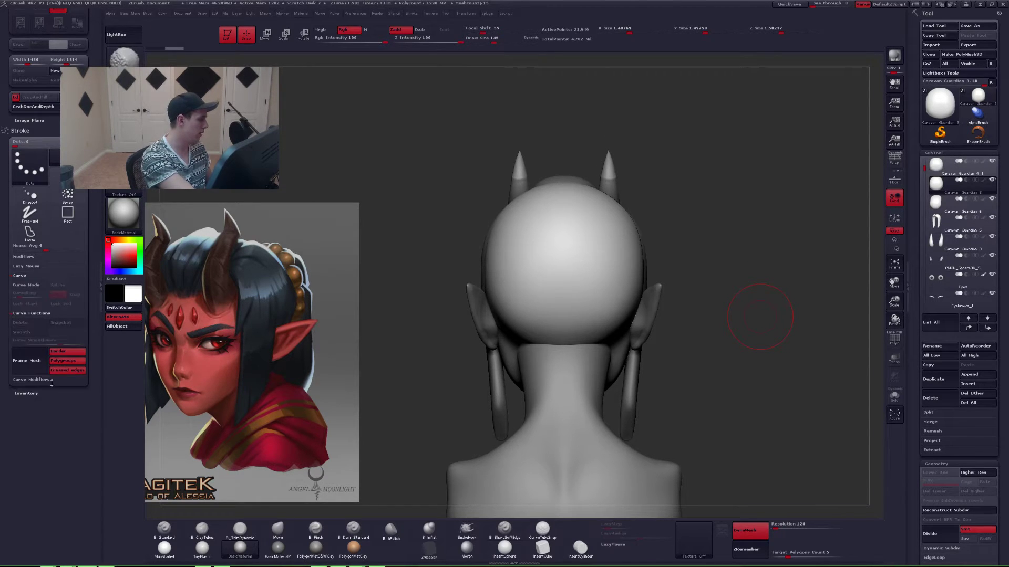
left_click(32, 380)
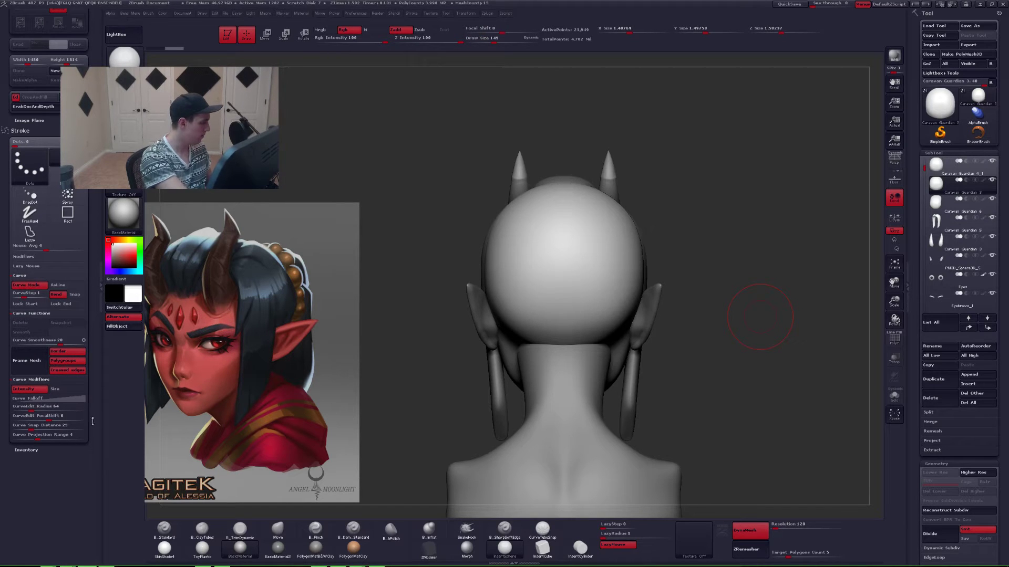
- Reduce the InsertSphere draw size and draw a circular curve of spheres on the back of the skull cap
key("space")
left_click_drag(589, 229, 560, 220)
key("space")
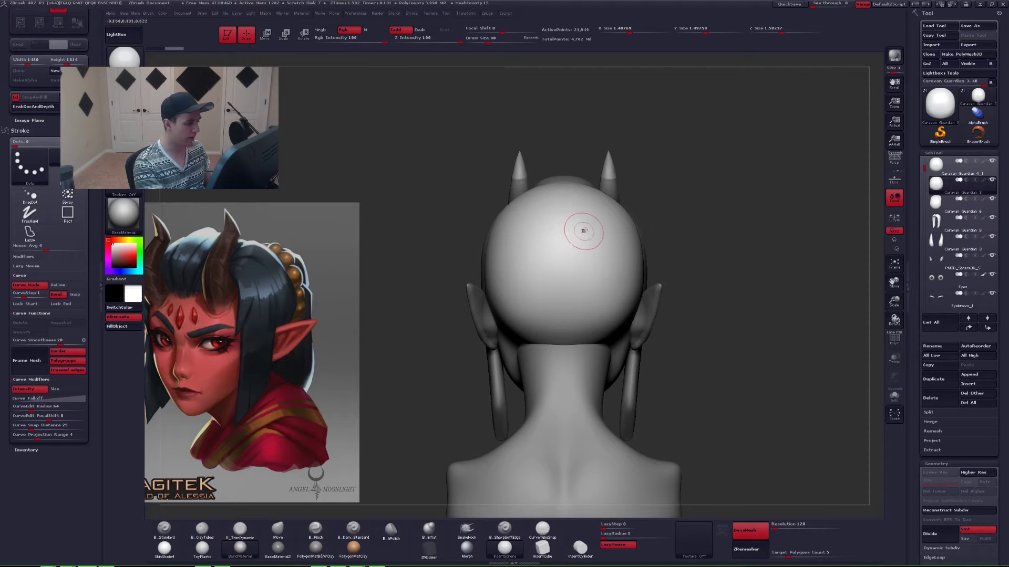
key("f")
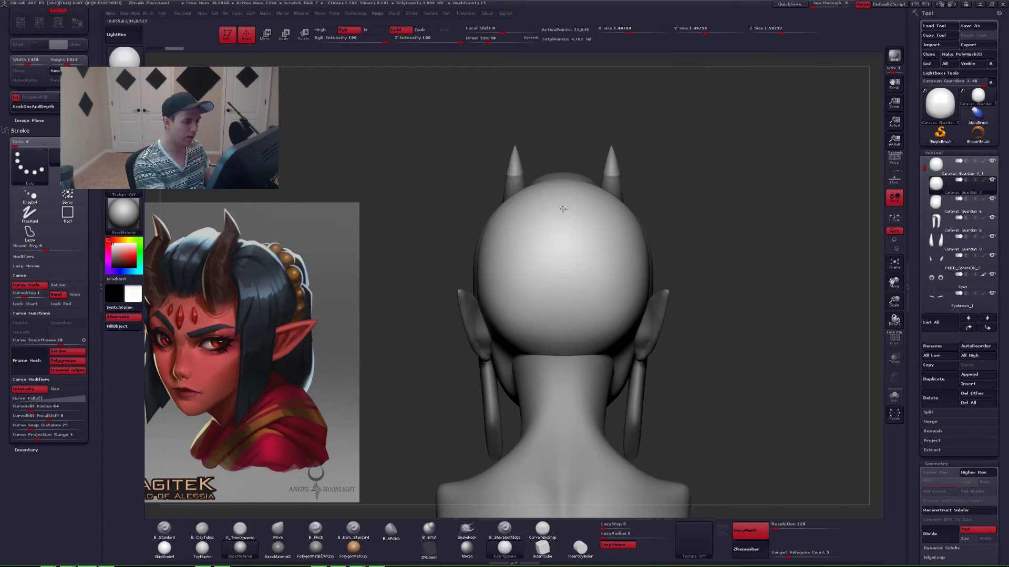
mouse_move(569, 210)
left_mouse_down()
mouse_move(503, 291)
mouse_move(522, 309)
mouse_move(620, 281)
mouse_move(616, 252)
left_mouse_up()
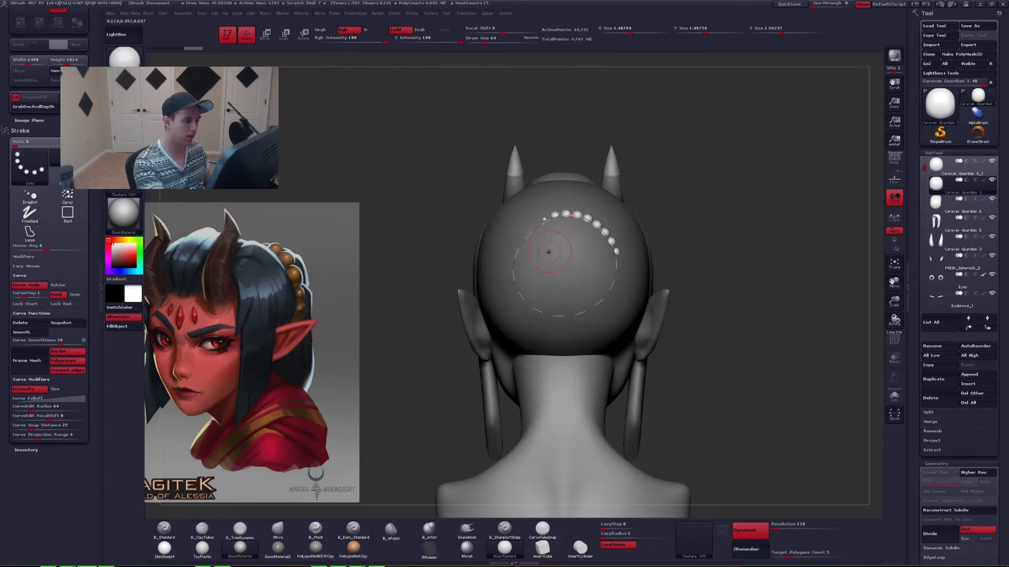
right_click_drag(571, 291, 609, 284)
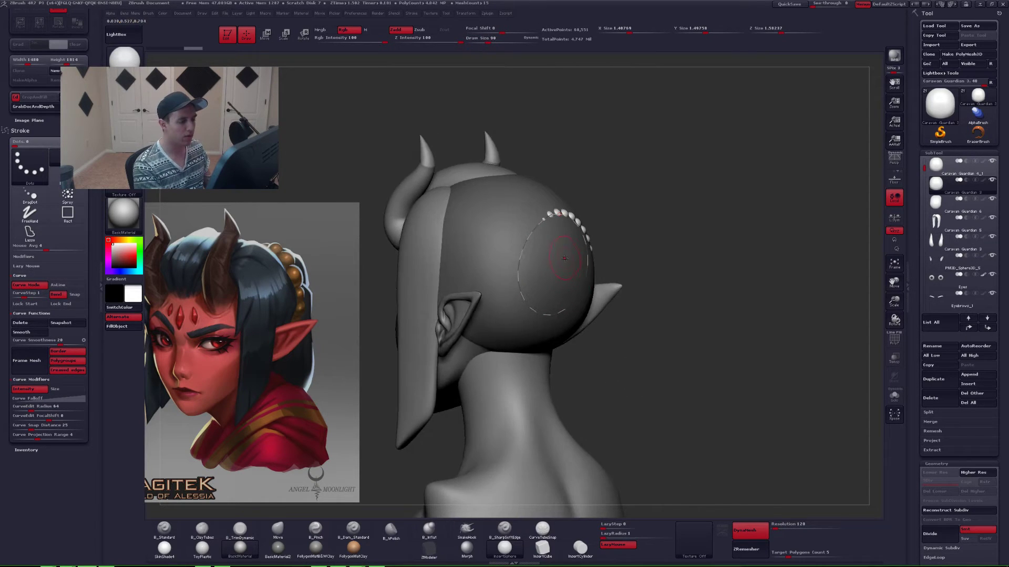
- Isolate the skull cap, turn on curve snapping to the surface and update the circle of spheres
key("alt+s")
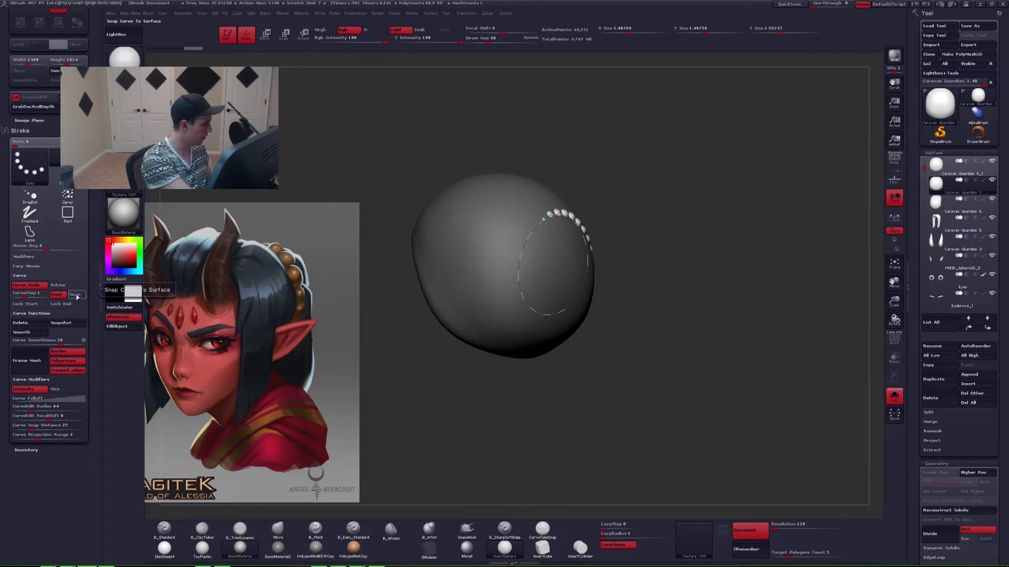
left_click(78, 297)
left_click_drag(667, 252, 567, 245)
key("space")
left_click(609, 250)
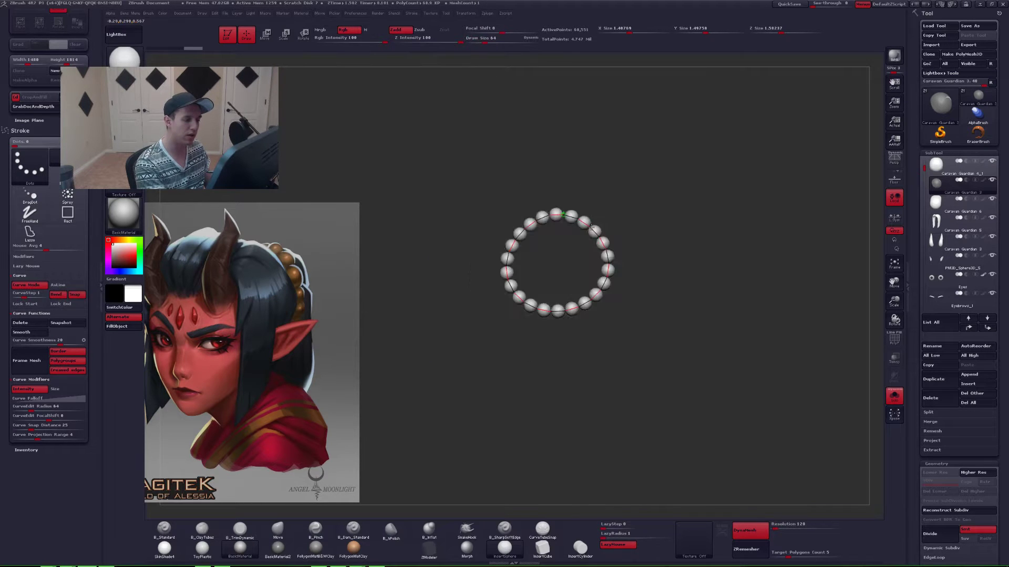
- Set the draw size to 71 and apply it to the spheres along the circular curve
key("bracketright")
key("bracketright")
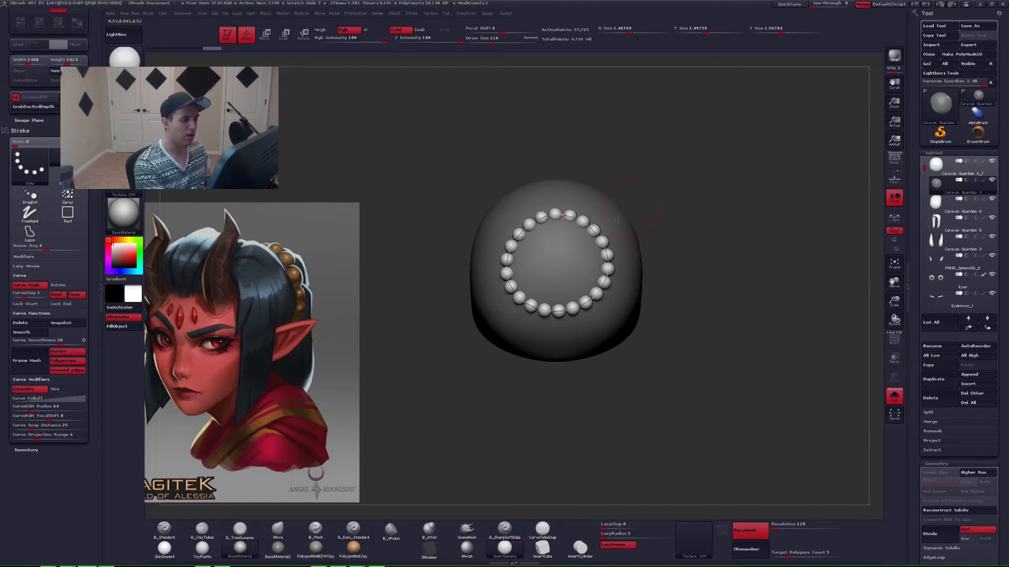
key("space")
left_click_drag(619, 225, 611, 244)
key("space")
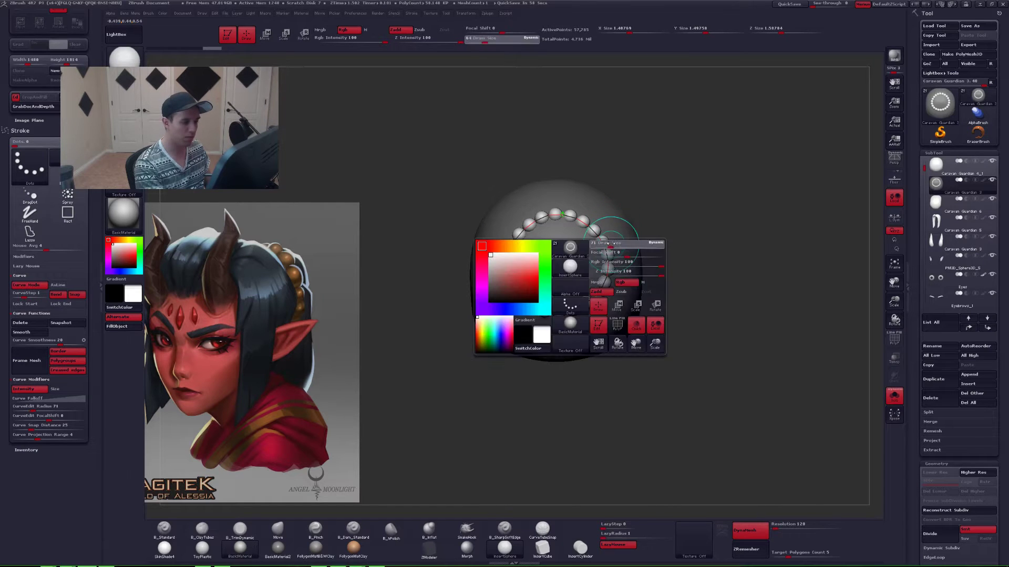
key("space")
left_click(608, 251)
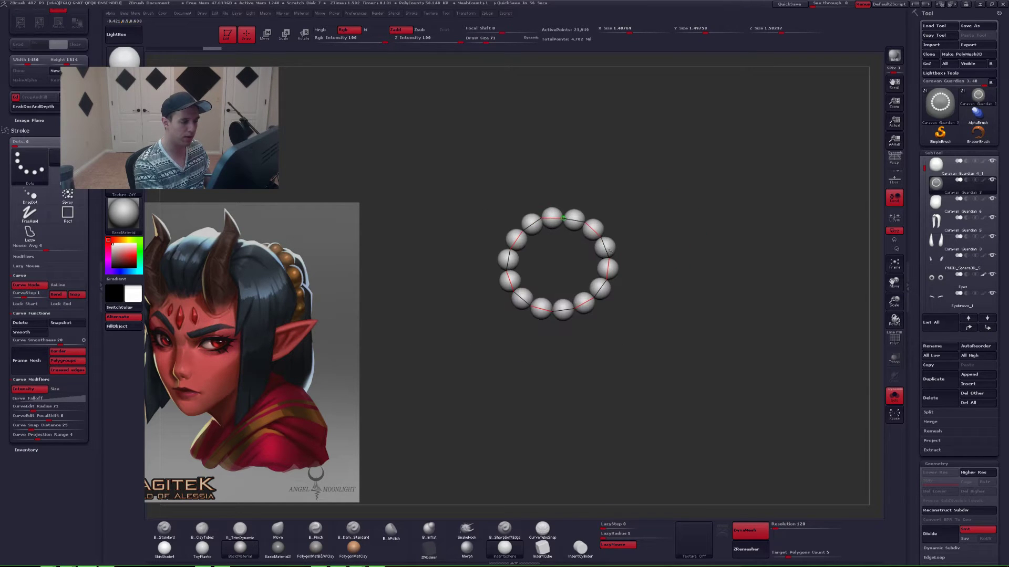
- Show the whole figure and compare the bead ring with the portrait from the front three-quarter and back views
left_click(638, 226, "ctrl+shift")
key("alt+s")
left_click_drag(467, 302, 631, 337)
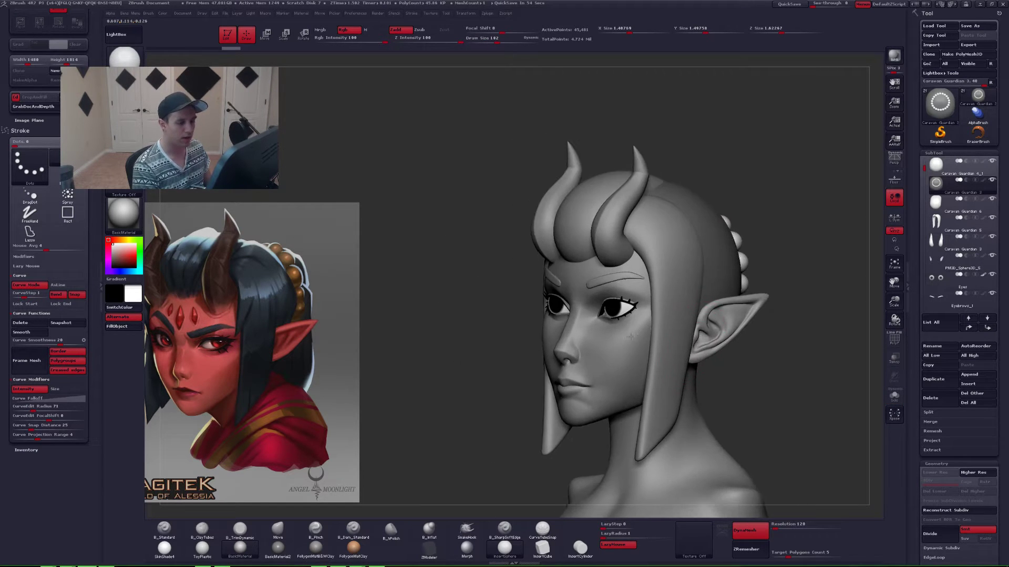
left_click_drag(734, 352, 684, 358, "alt")
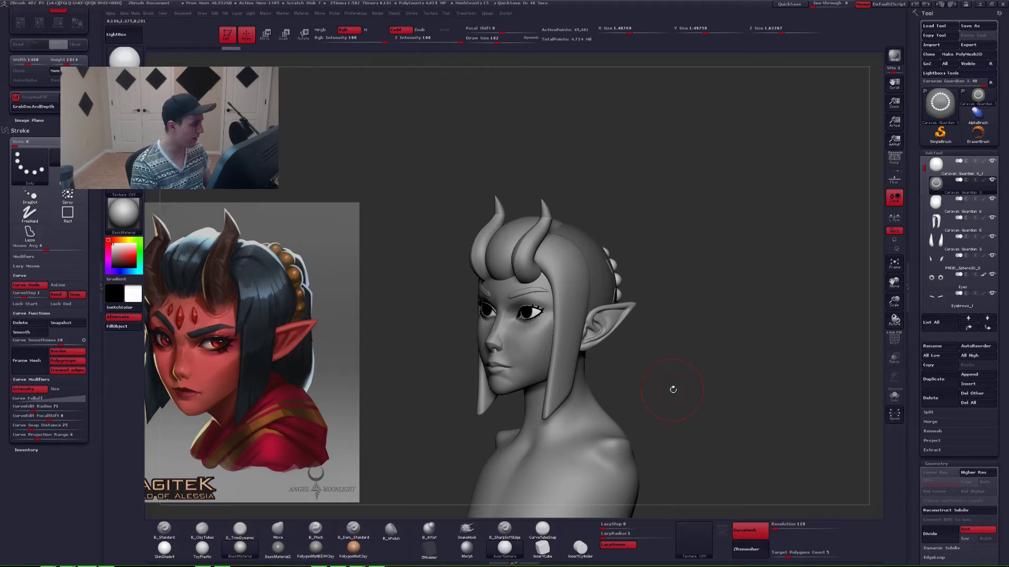
left_click_drag(687, 381, 596, 379)
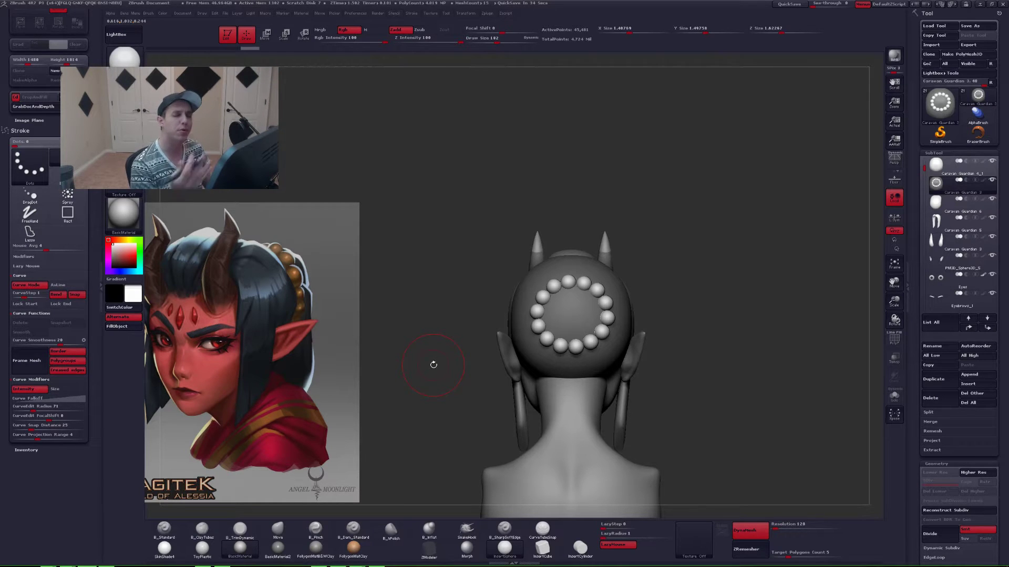
- Scale up the bead ring on the back of the head uniformly with the Transpose scale line
right_click_drag(583, 309, 594, 349, "ctrl")
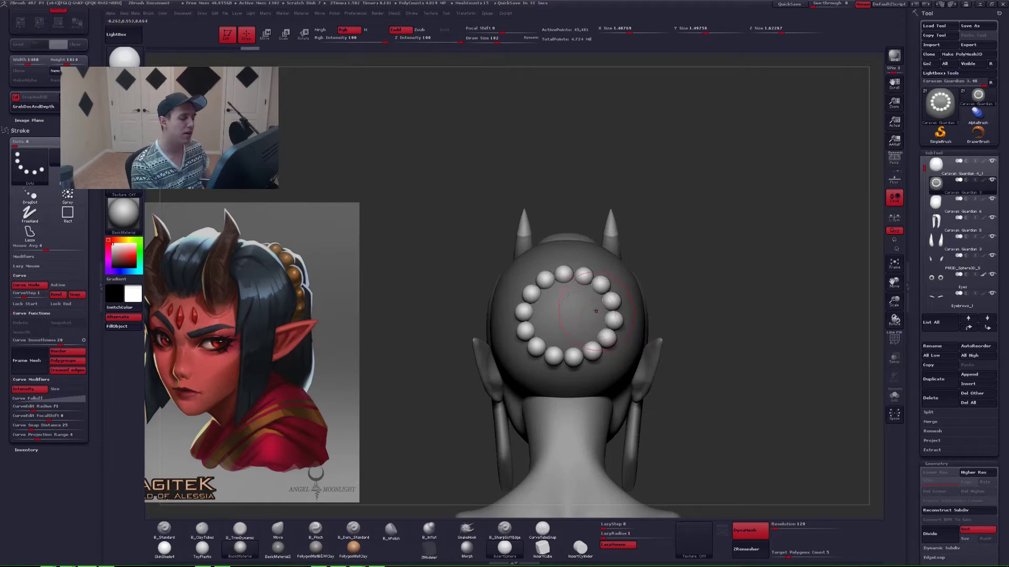
key("e")
left_click_drag(569, 322, 612, 322)
right_click_drag(453, 362, 607, 367)
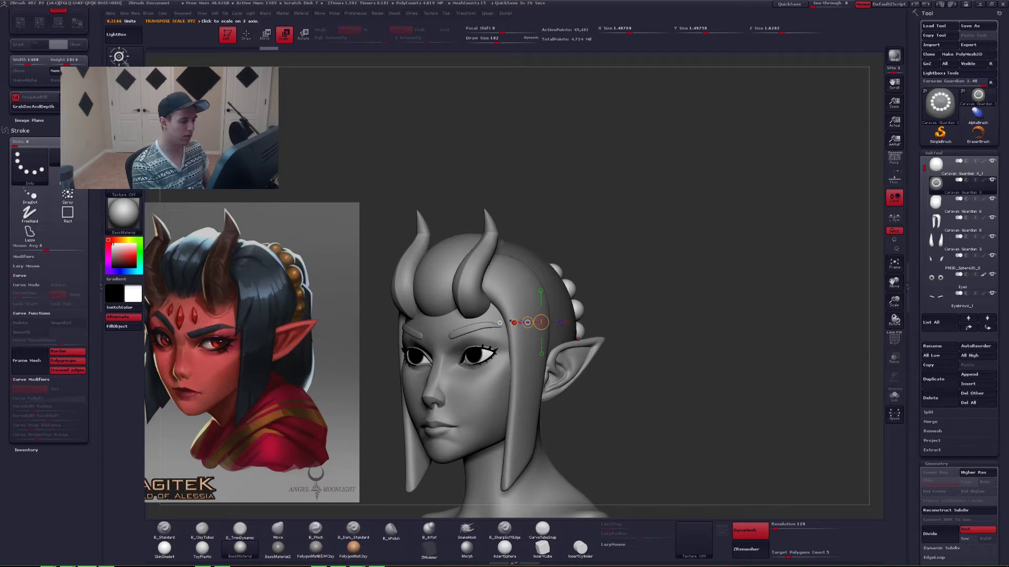
left_click_drag(516, 322, 511, 324)
key("q")
right_click_drag(591, 370, 442, 368)
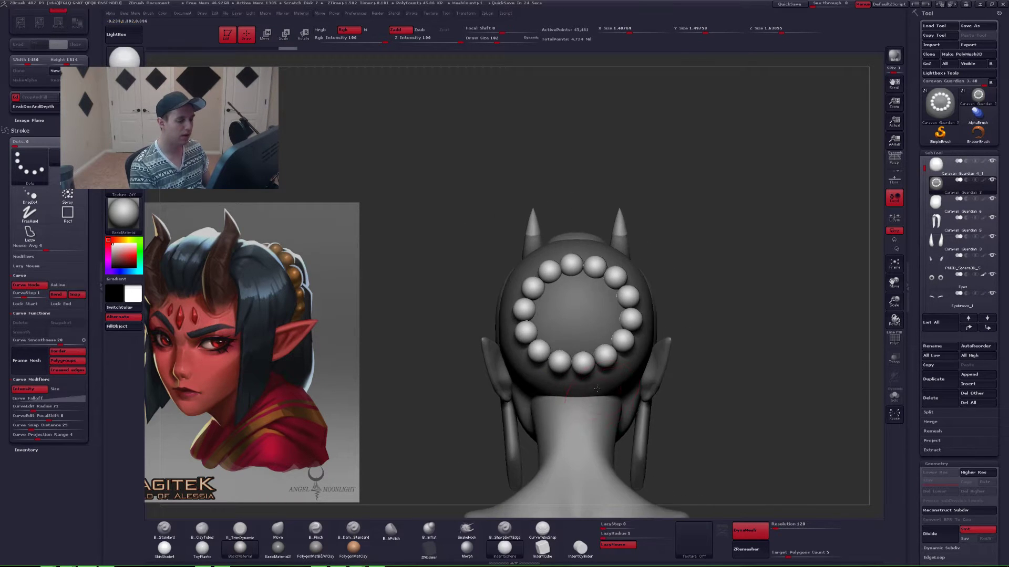
- Isolate the skull cap with its bead ring and lower the InsertSphere curve step to about 0.25
right_click_drag(620, 452, 619, 404, "ctrl")
right_click_drag(593, 326, 632, 333)
key("alt+s")
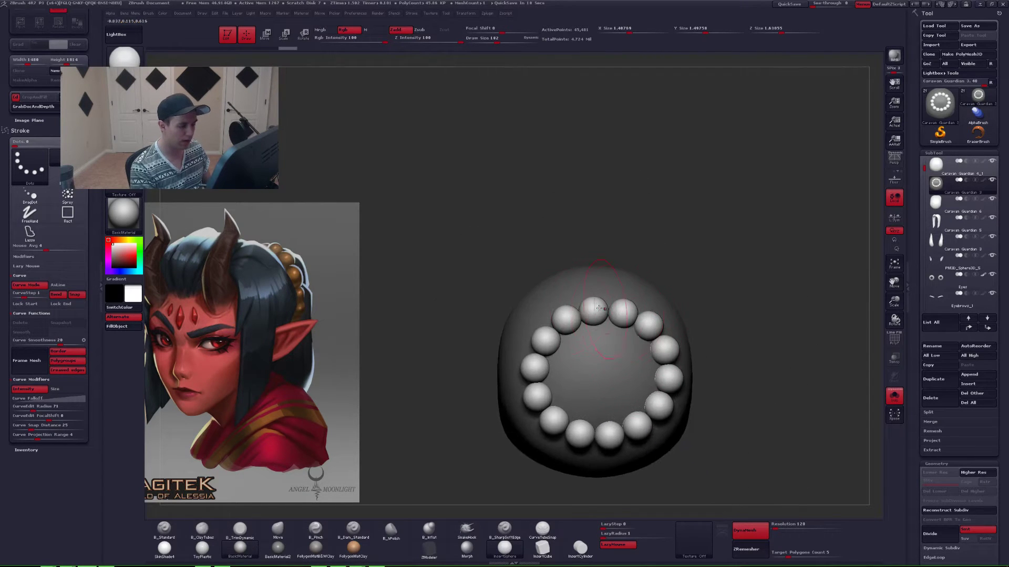
right_click_drag(598, 421, 583, 379, "alt")
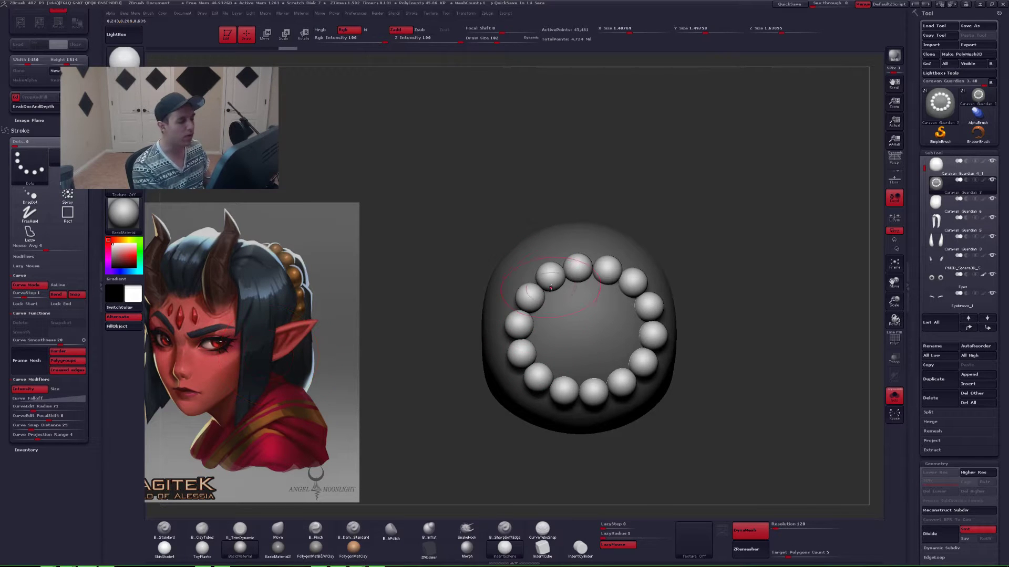
right_click_drag(590, 287, 588, 295, "ctrl")
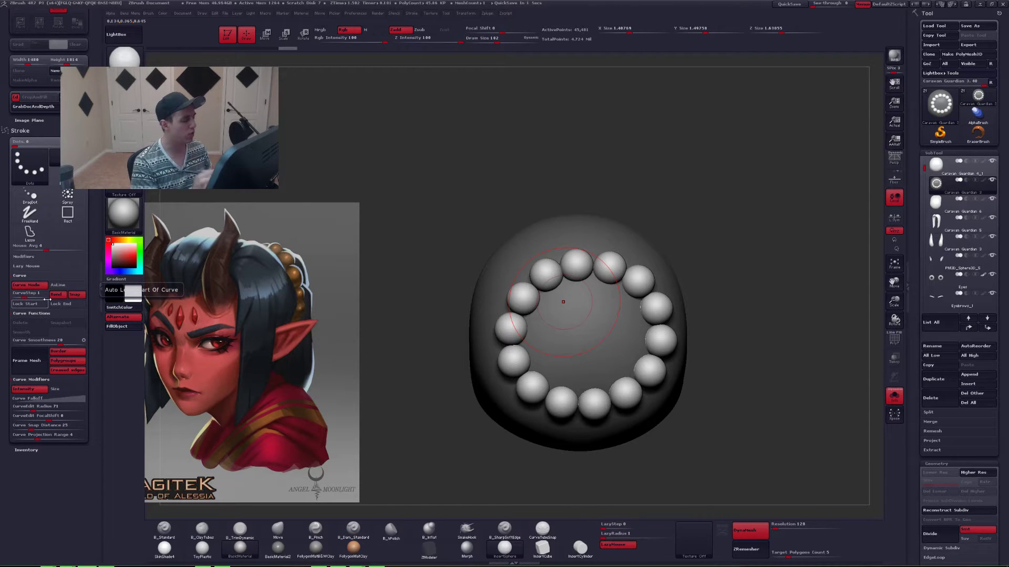
left_click_drag(46, 299, 23, 297)
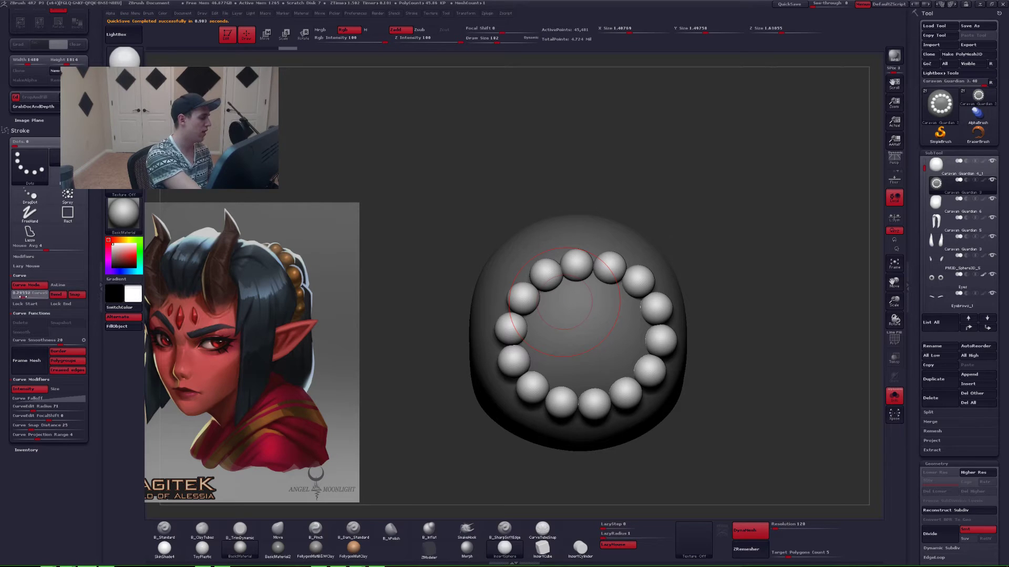
- Draw a test curve of spheres beside the bead ring and try wider spacing with curve steps of 2 and 1
left_click_drag(397, 303, 504, 310)
key("space")
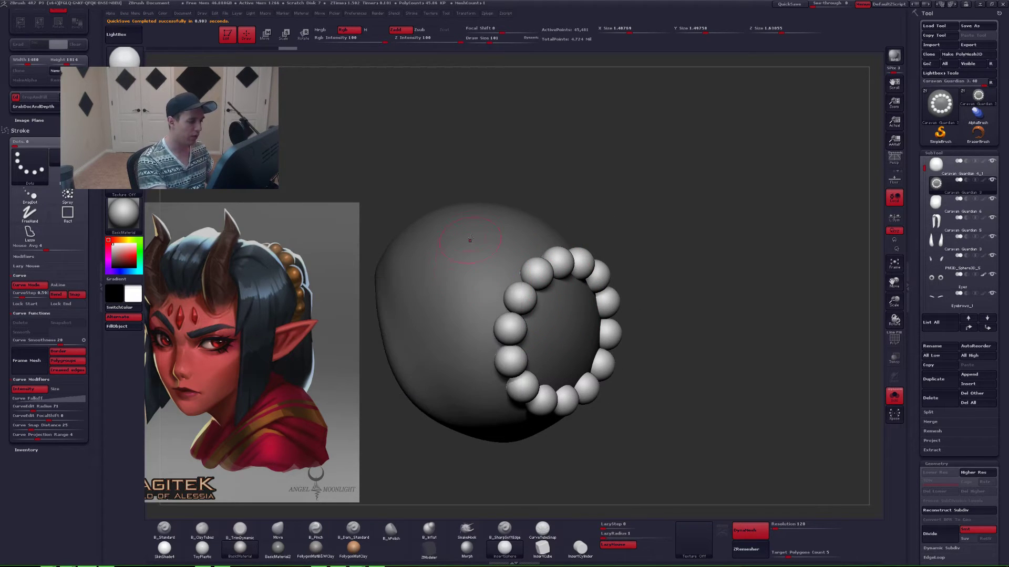
left_click_drag(451, 284, 453, 328)
mouse_move(499, 247)
right_mouse_down()
mouse_move(458, 243)
mouse_move(467, 262)
right_mouse_up()
left_click_drag(488, 211, 502, 205)
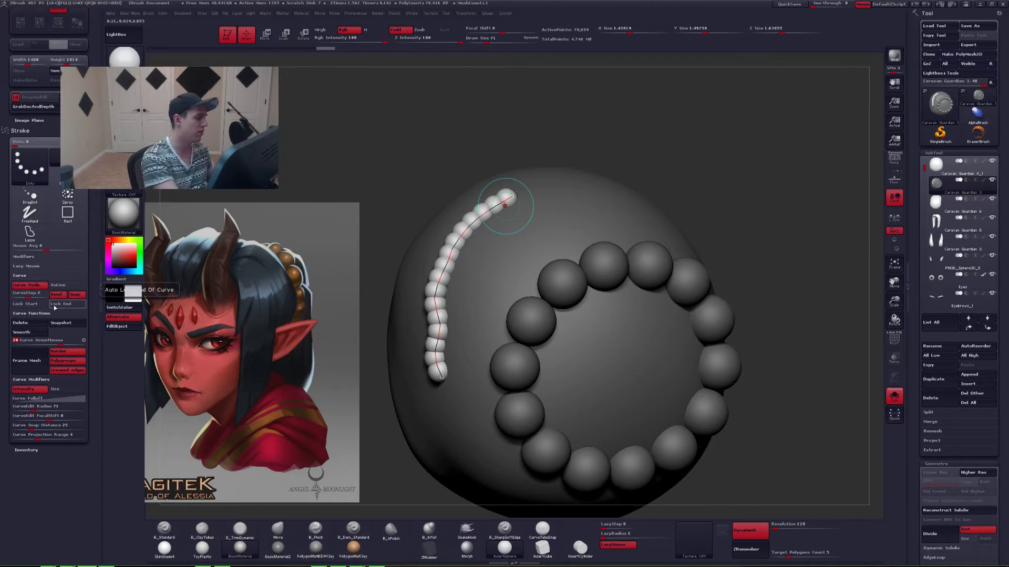
left_click(502, 199)
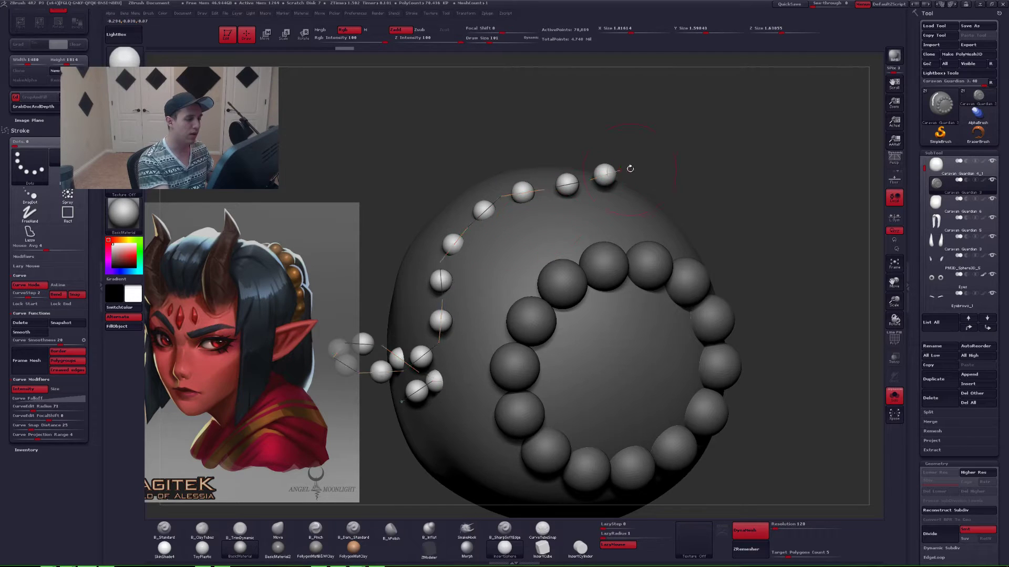
left_click_drag(540, 190, 688, 124)
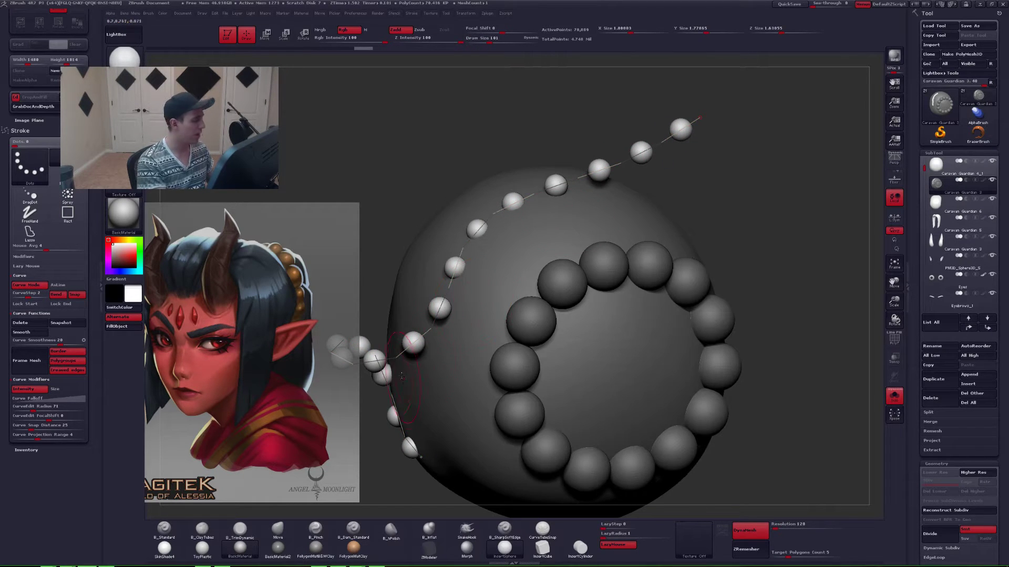
left_click(24, 293)
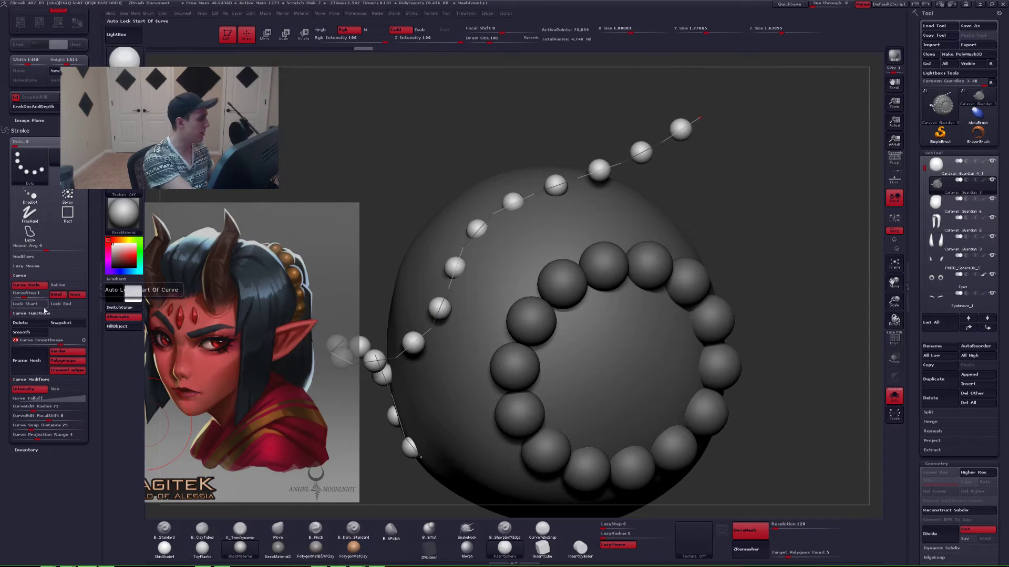
- Isolate the bead ring by its polygroup and delete the hidden cap and test-curve geometry from its subtool
mouse_move(636, 376)
right_mouse_down("ctrl")
mouse_move(686, 399)
mouse_move(655, 349)
mouse_move(696, 351)
right_mouse_up("ctrl")
left_click(655, 349)
key("shift+f")
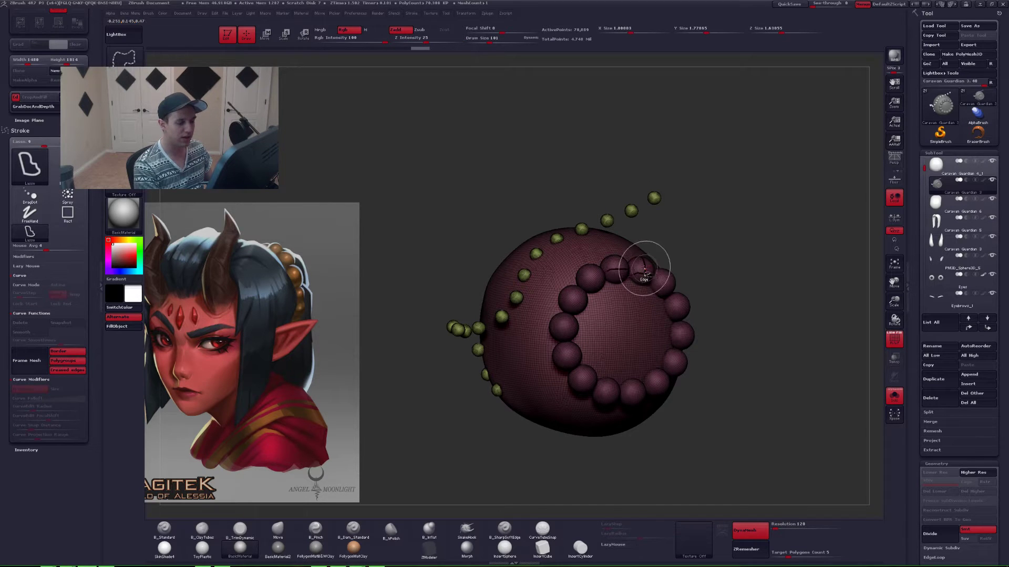
left_click(648, 286, "ctrl+shift")
left_click_drag(718, 297, 736, 315, "ctrl+shift")
key("space")
left_click(751, 319)
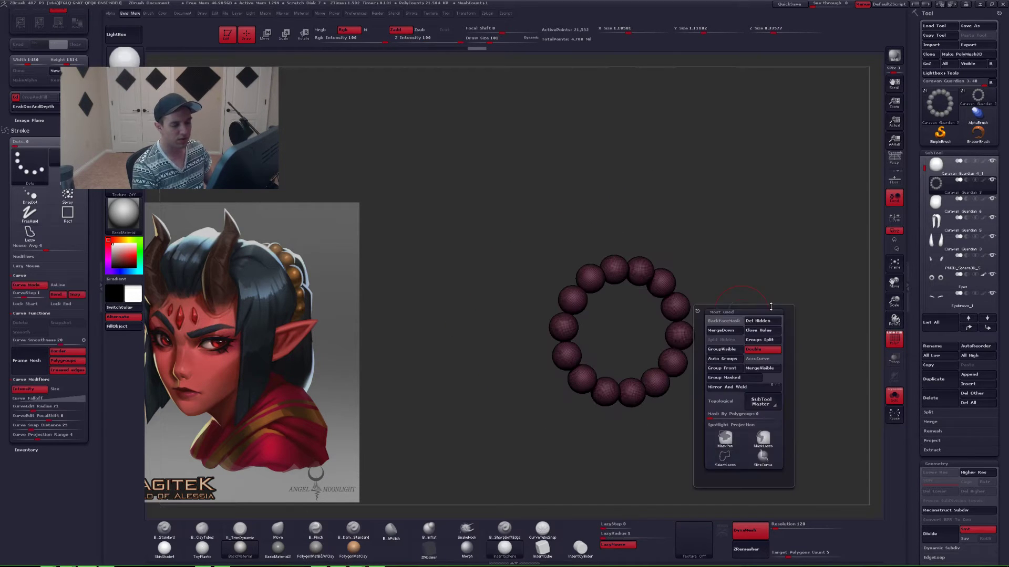
- Turn off the polygroup wireframe, show the whole figure again and close the stroke settings
key("shift+f")
key("alt+s")
mouse_move(760, 308)
right_mouse_down("ctrl")
mouse_move(764, 316)
mouse_move(748, 303)
right_mouse_up("ctrl")
left_click_drag(749, 303, 710, 379, "ctrl")
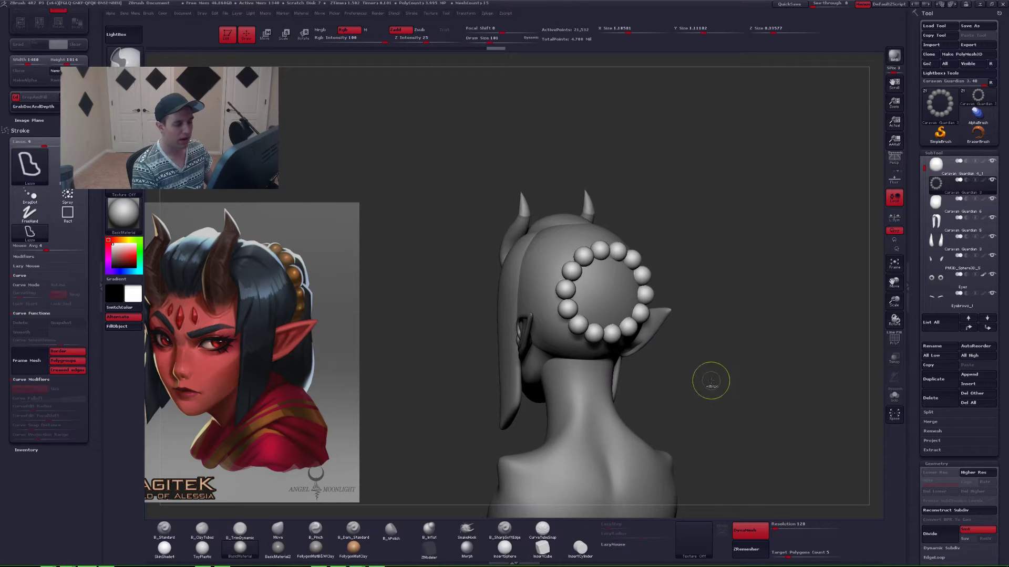
right_click_drag(735, 341, 670, 373, "alt")
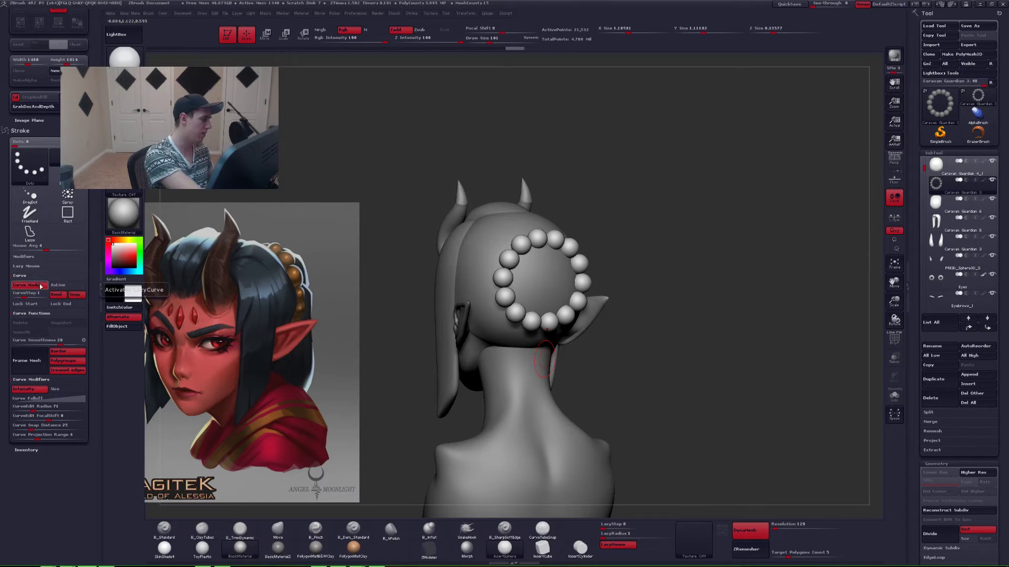
left_click(102, 274)
- Scale up the bead ring slightly with Transpose so the beads show behind the hair in three-quarter view
key("b")
key("m")
key("v")
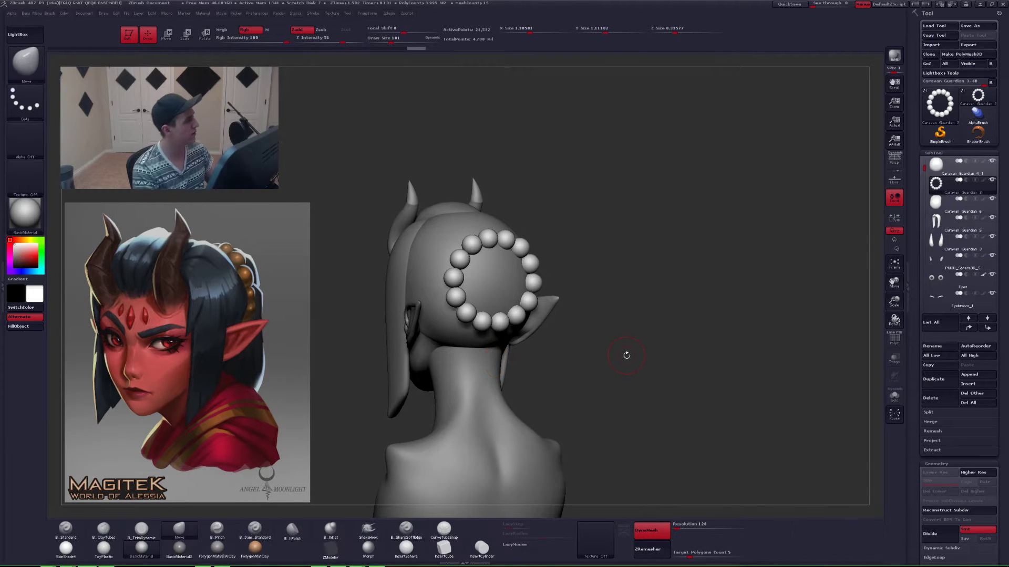
key("space")
mouse_move(663, 312)
left_mouse_down()
mouse_move(675, 313)
mouse_move(628, 336)
mouse_move(614, 364)
left_mouse_up()
mouse_move(524, 396)
left_mouse_down()
mouse_move(614, 379)
mouse_move(591, 364)
mouse_move(624, 370)
mouse_move(671, 327)
left_mouse_up()
key("e")
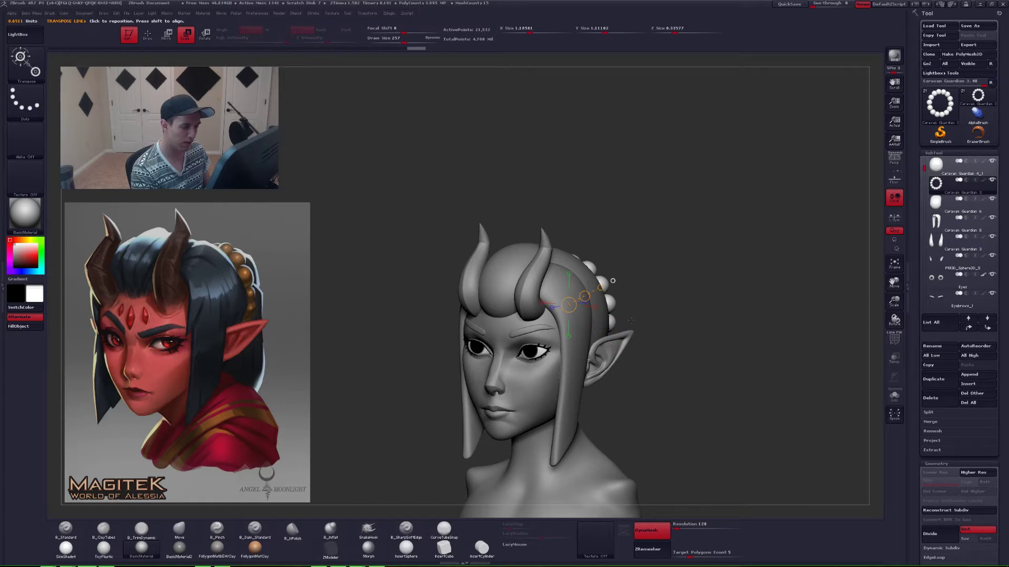
mouse_move(568, 305)
left_mouse_down()
mouse_move(634, 310)
mouse_move(622, 310)
mouse_move(630, 314)
mouse_move(612, 365)
mouse_move(620, 327)
left_mouse_up()
key("q")
- Turn on perspective and set the camera's angle of view to 33
left_click(894, 160)
left_click_drag(699, 343, 628, 378)
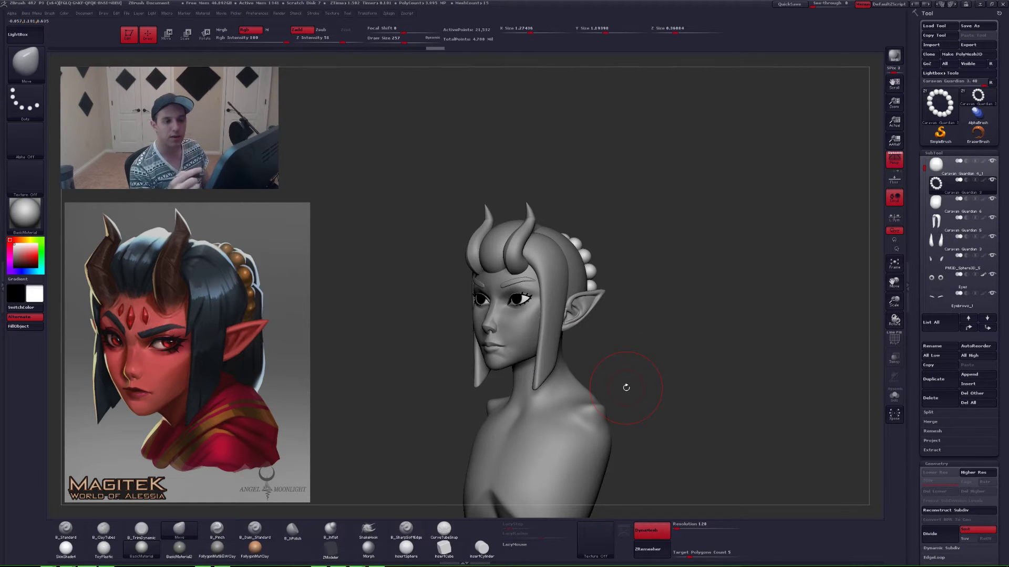
double_click(894, 161)
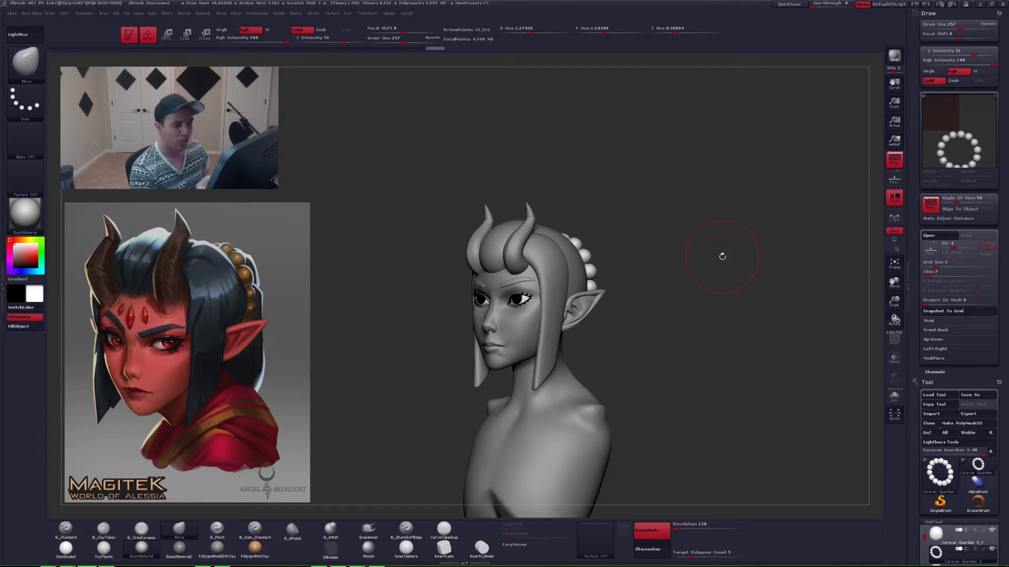
key("ctrl")
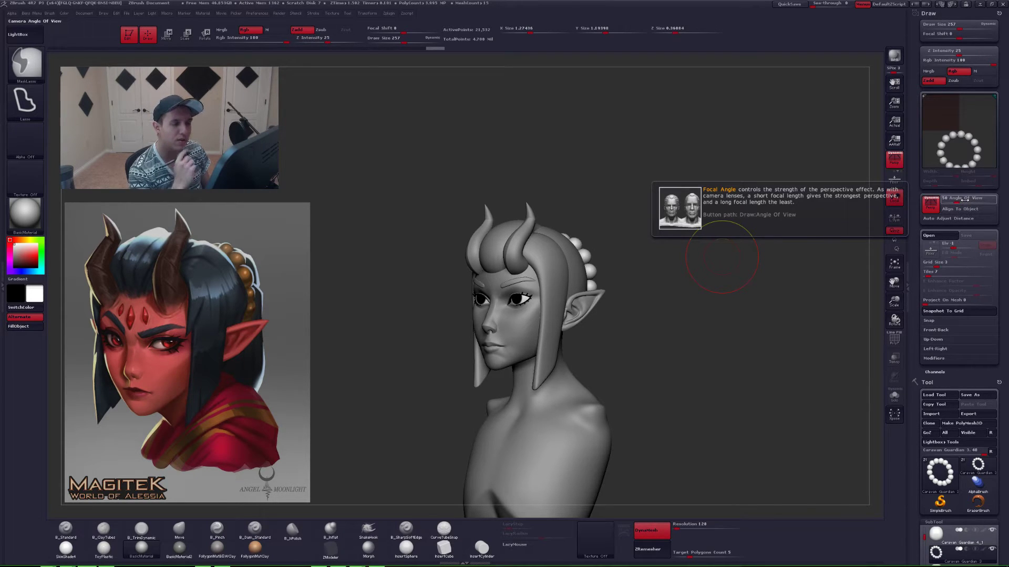
key("ctrl")
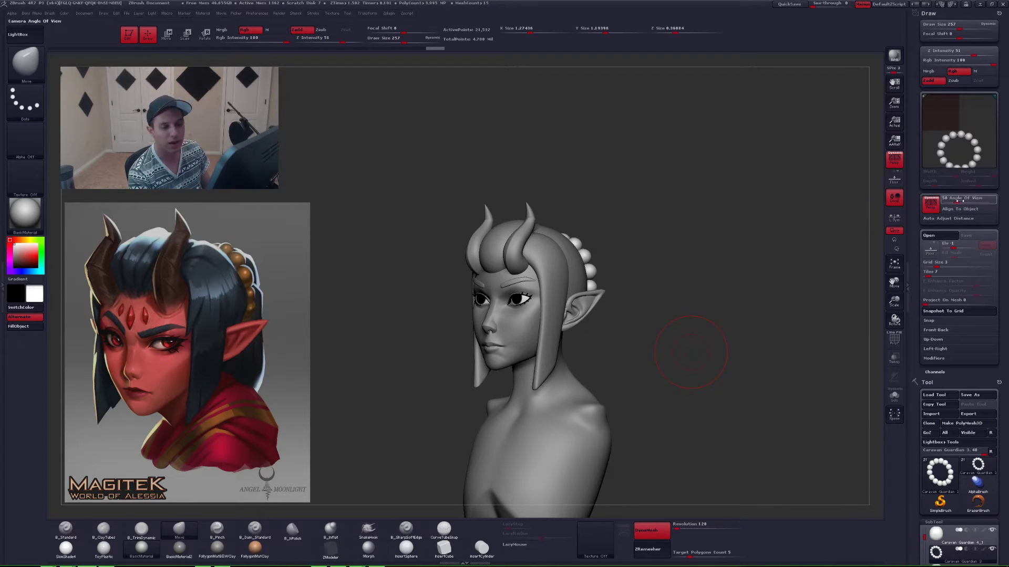
left_click(956, 200)
type("33")
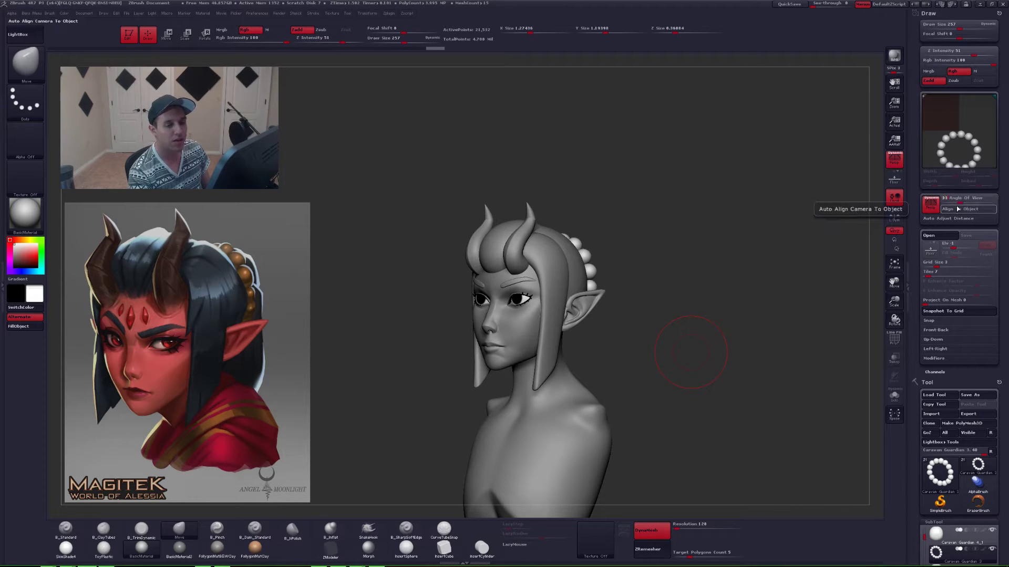
key("Return")
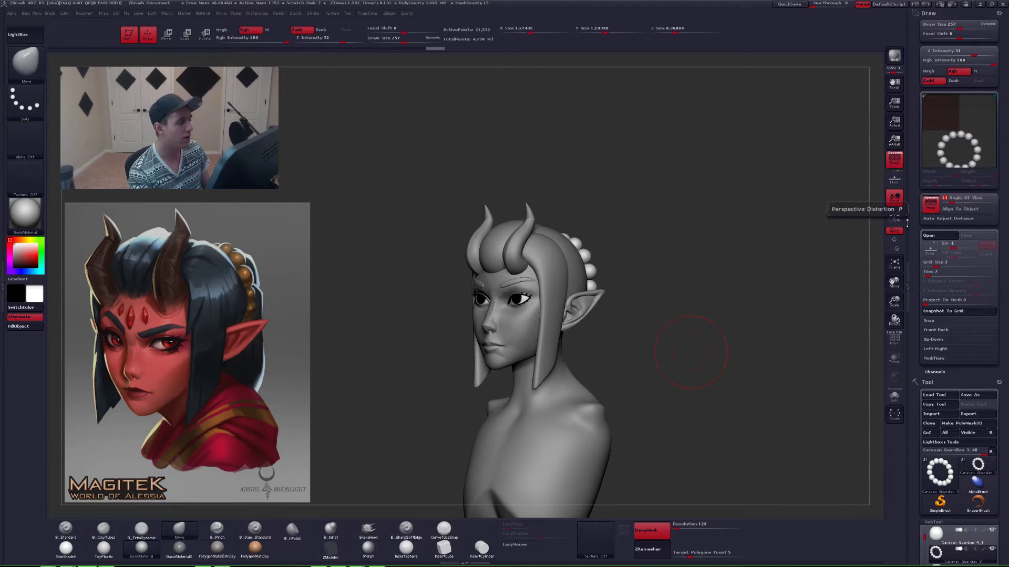
- Set the camera's angle of view to 50 and return to the subtool settings
left_click_drag(651, 331, 688, 293)
left_click(962, 202)
type("50")
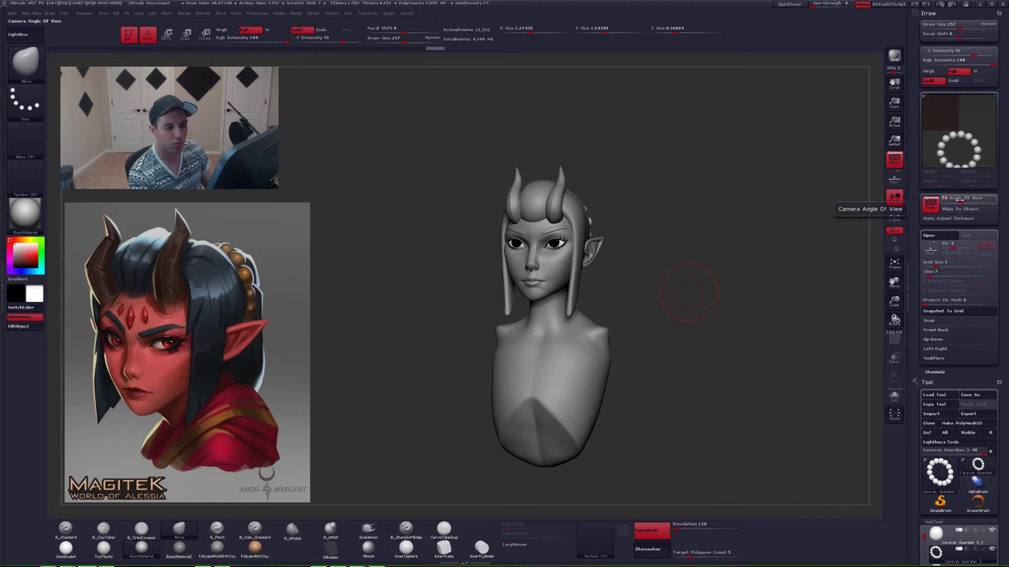
type("5")
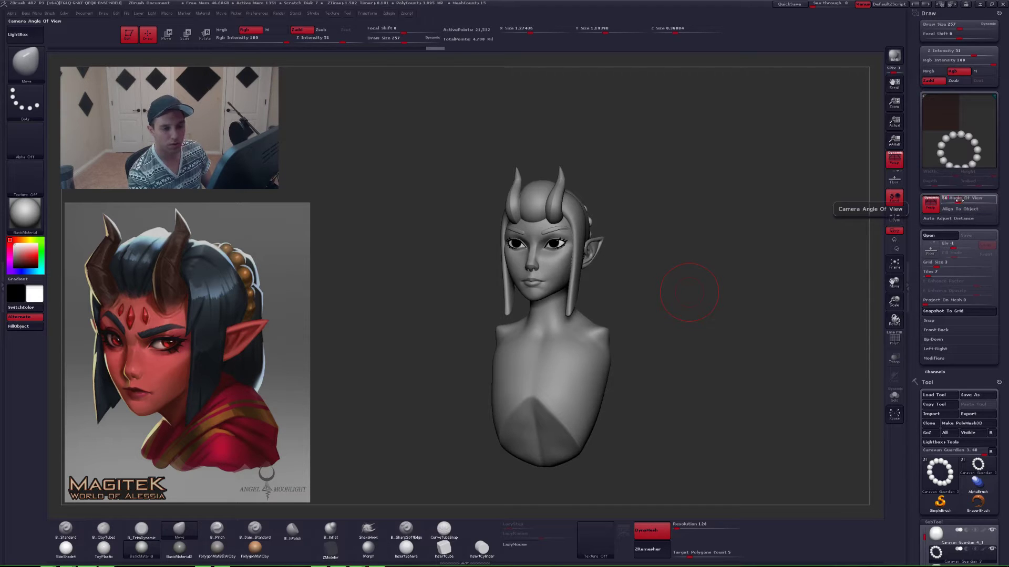
type("0")
key("Return")
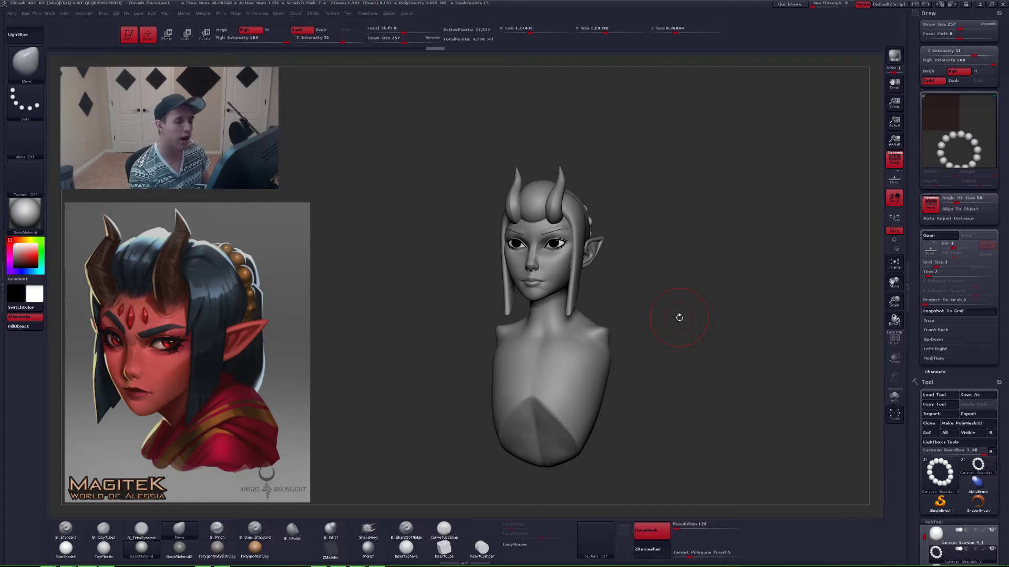
left_click(999, 13)
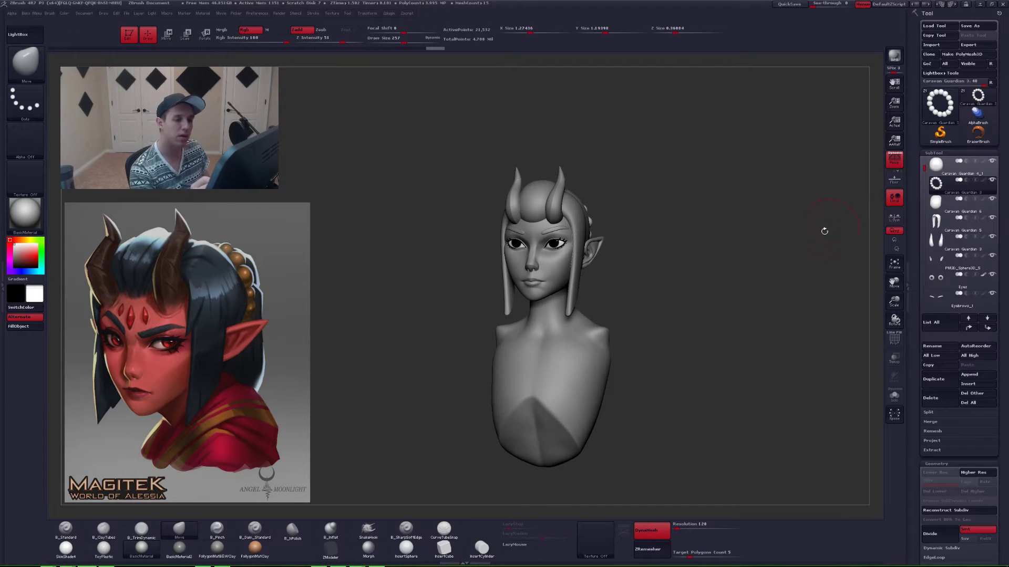
- Compare the bust with and without perspective from the front, and leave perspective turned off
right_click_drag(592, 356, 610, 330)
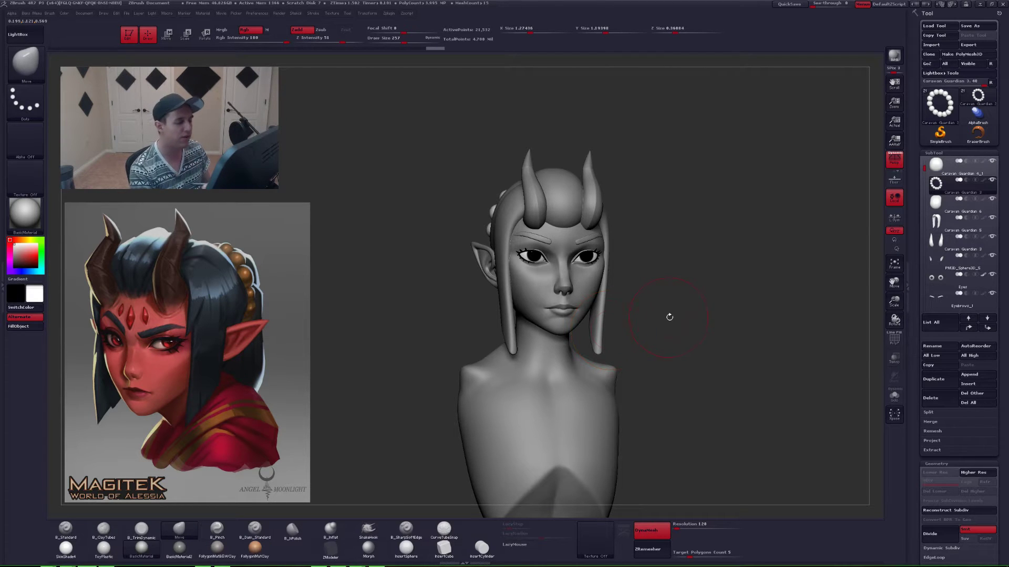
right_click_drag(677, 325, 666, 328)
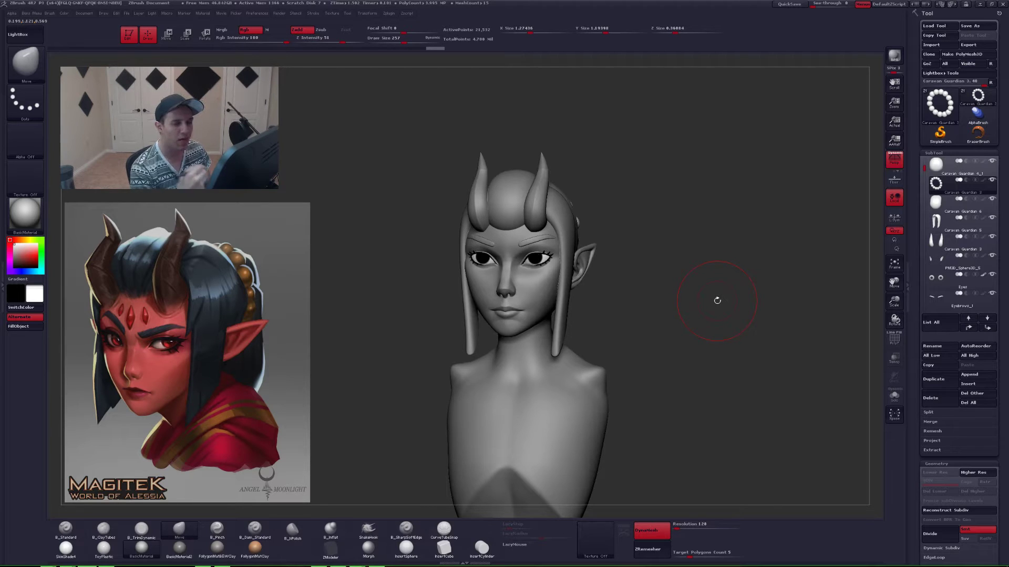
left_click(894, 166)
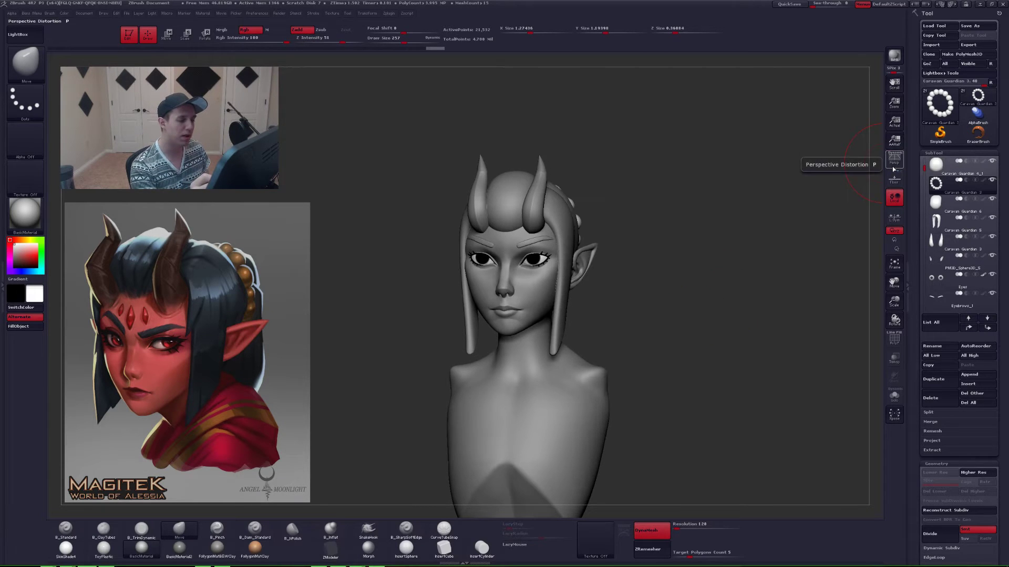
left_click(894, 166)
left_click(894, 166)
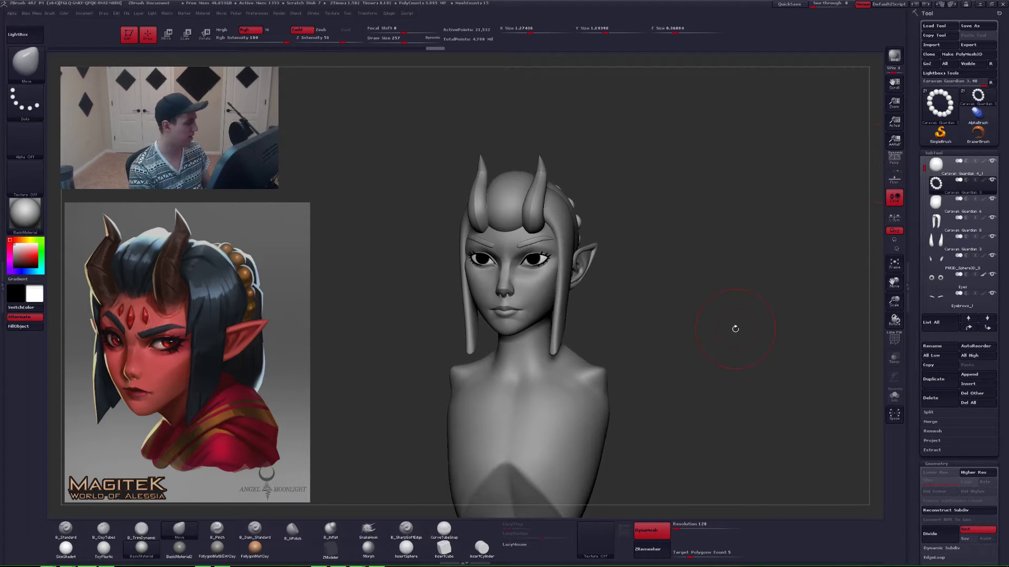
- Select the skull cap from the back of the figure and duplicate its subtool
right_click_drag(735, 333, 719, 348, "ctrl")
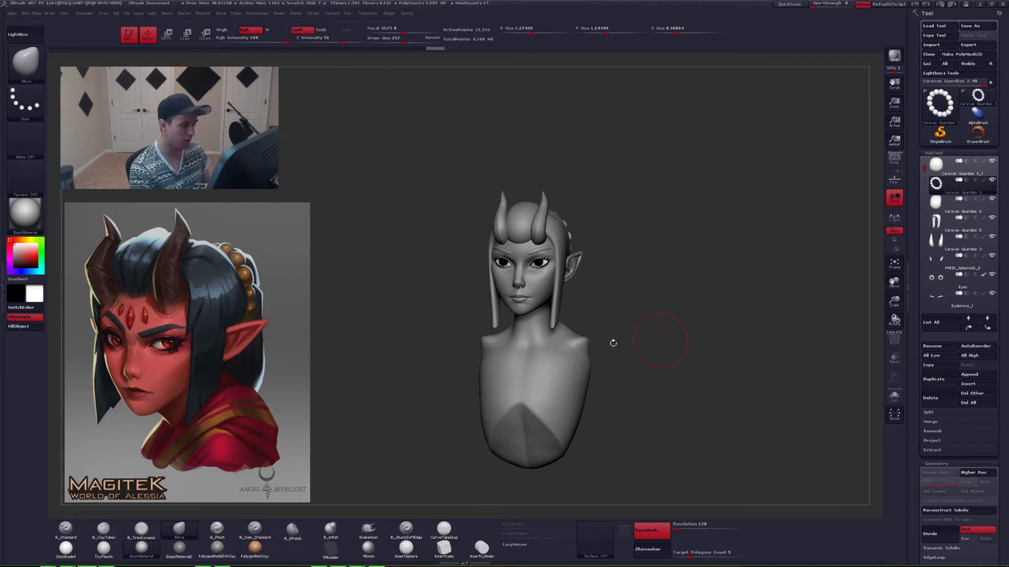
mouse_move(646, 349)
left_mouse_down()
mouse_move(629, 346)
mouse_move(643, 355)
left_mouse_up()
right_click_drag(643, 355, 664, 406, "alt")
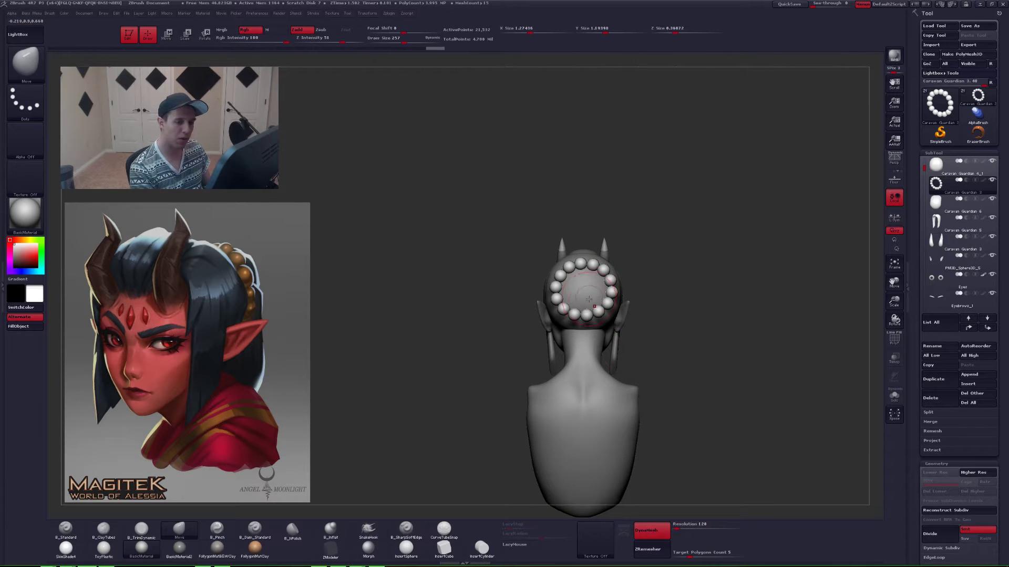
left_click(587, 305, "alt")
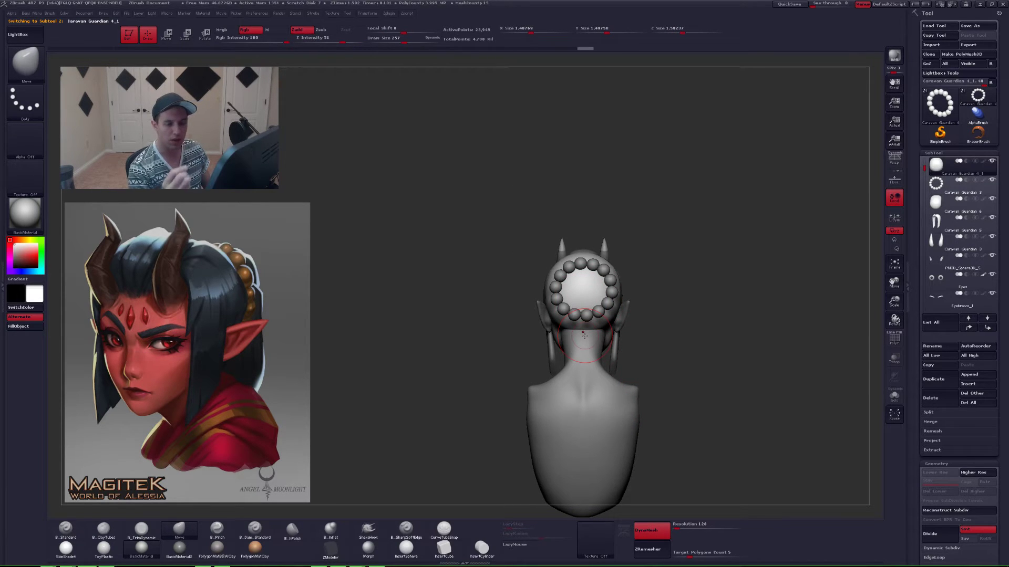
left_click(925, 379)
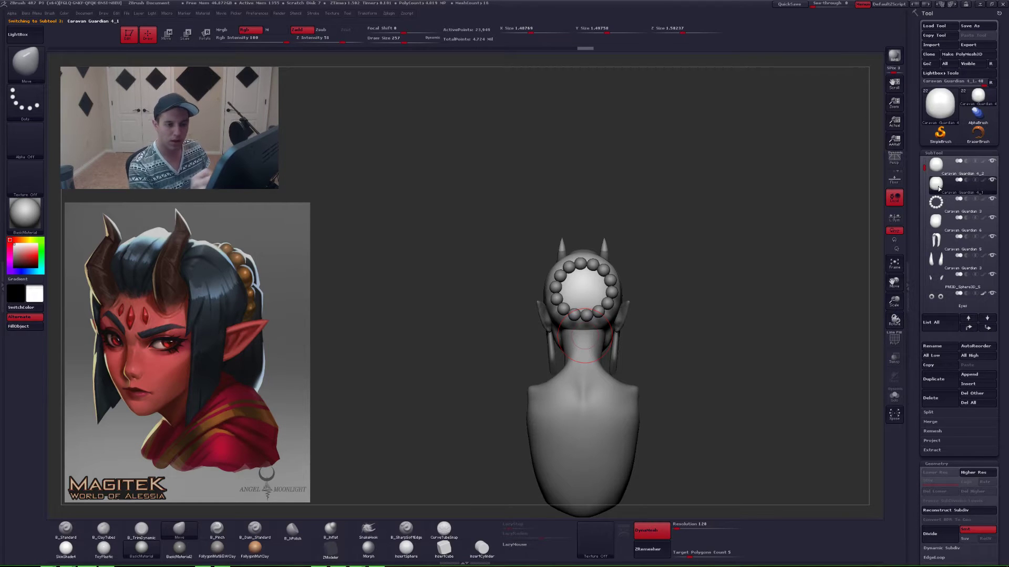
- Insert a large sphere inside the bead ring on the back of the head with the InsertSphere brush as a hair bun
left_click(405, 548)
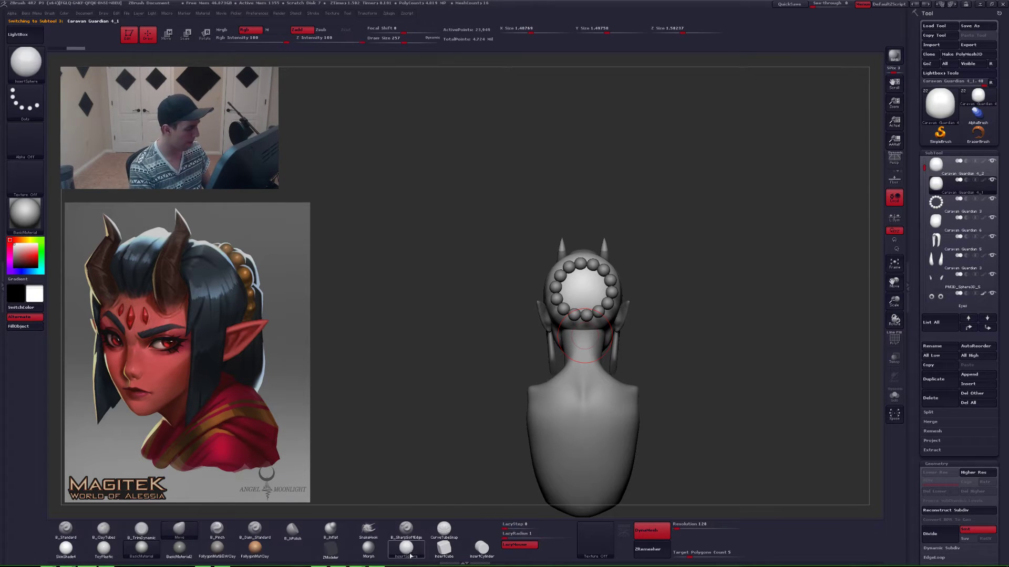
scroll(584, 287, "up", 2)
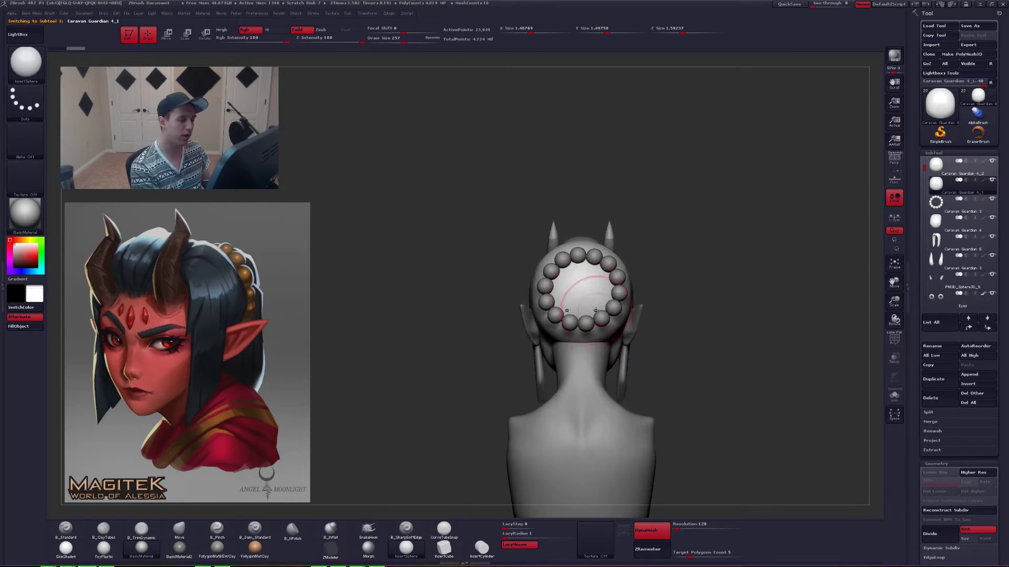
left_click_drag(584, 298, 588, 320)
right_click_drag(588, 320, 656, 315)
- Isolate the bun sphere by its polygroup and delete the hidden skull cap geometry from its subtool
key("shift+f")
left_click(598, 295, "ctrl+shift")
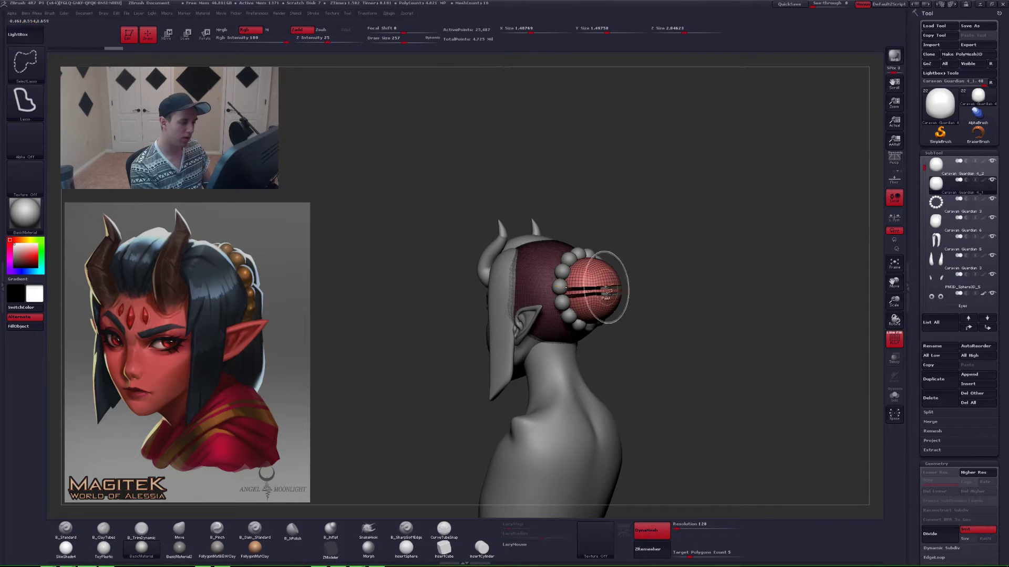
key("ctrl+z")
key("ctrl+z")
left_click_drag(662, 369, 765, 294, "ctrl+shift")
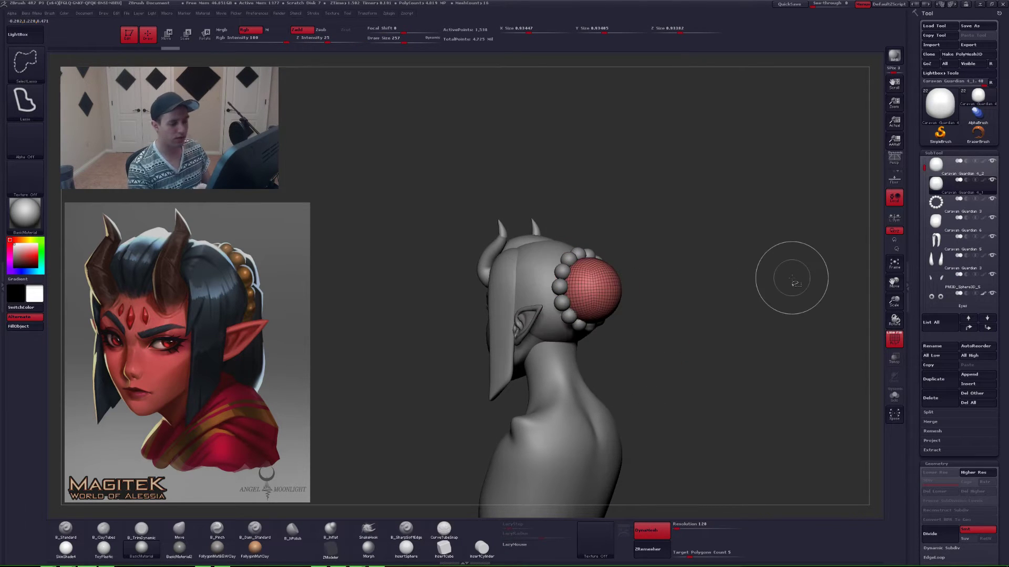
key("space")
left_click(765, 313)
key("shift+f")
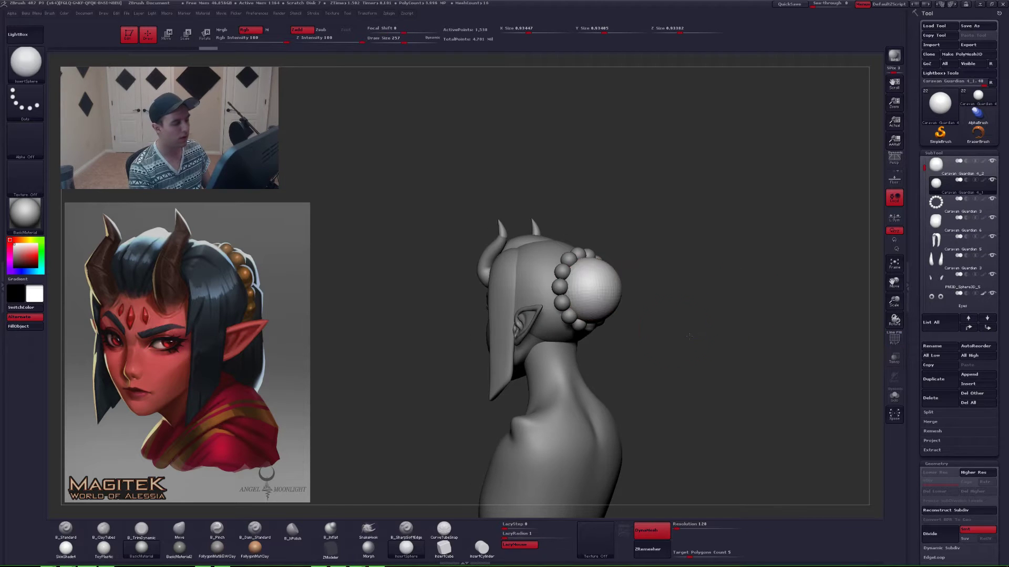
mouse_move(654, 332)
right_mouse_down()
mouse_move(697, 337)
mouse_move(640, 398)
mouse_move(652, 347)
right_mouse_up()
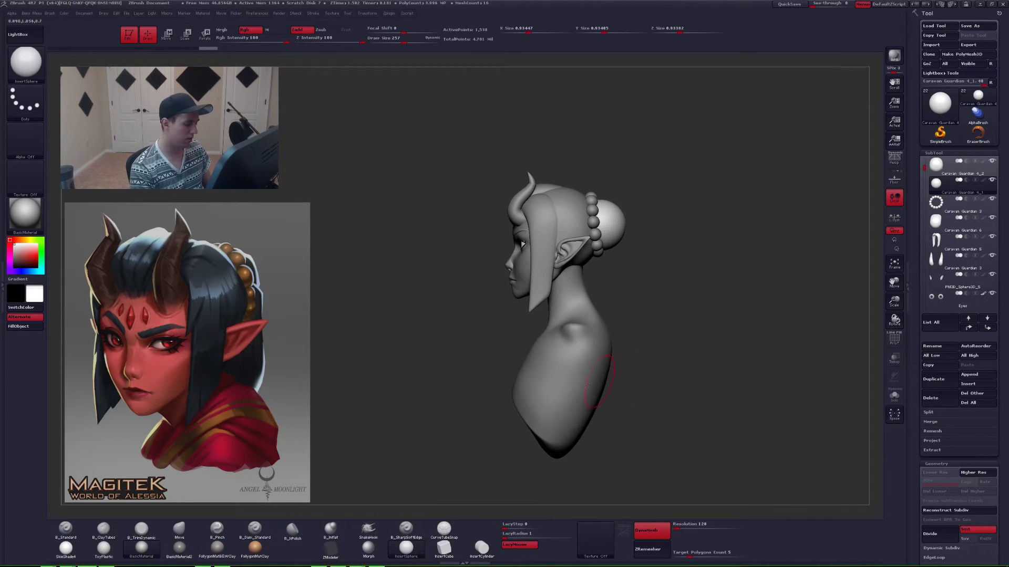
- Pull the bun sphere down into a long ponytail with the SnakeHook brush, then remesh and smooth it
left_click(368, 530)
key("space")
key("space")
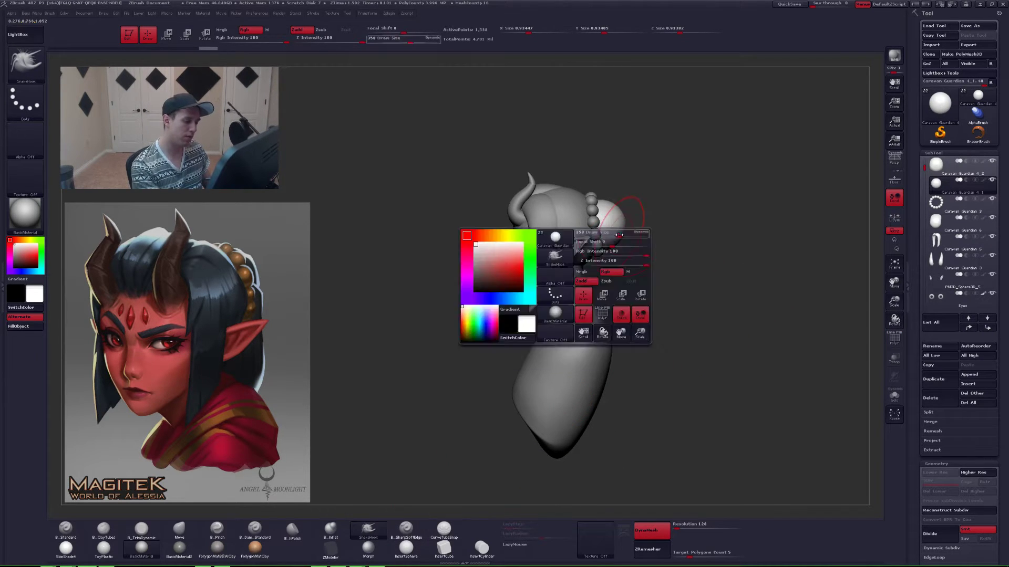
mouse_move(622, 215)
left_mouse_down()
mouse_move(626, 302)
mouse_move(603, 275)
left_mouse_up()
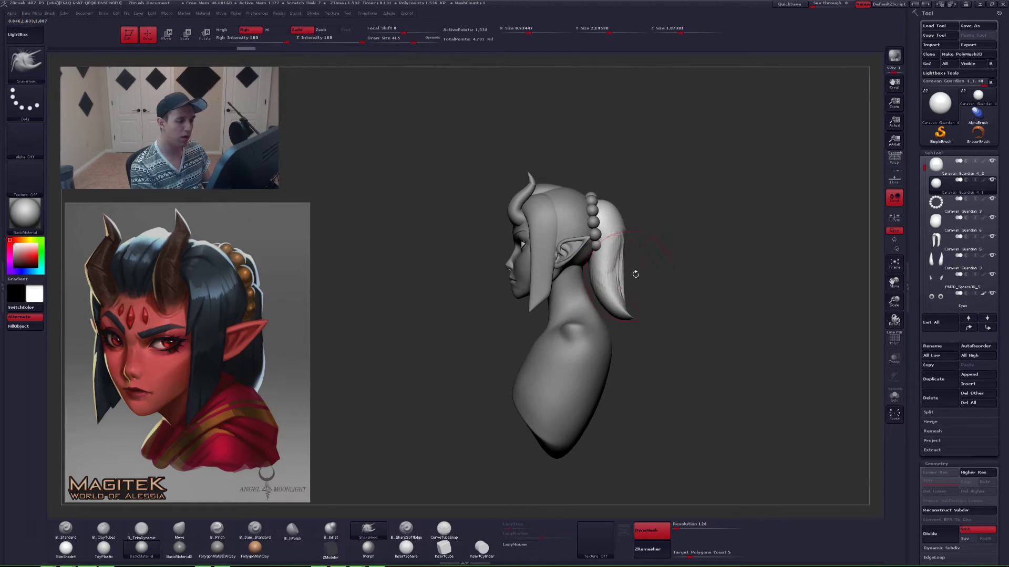
mouse_move(667, 440)
left_mouse_down("ctrl")
mouse_move(730, 352)
mouse_move(646, 331)
left_mouse_up("ctrl")
left_click_drag(634, 284, 628, 261, "shift")
- Adjust the lower end of the ponytail with the Move brush from the back and three-quarter views
key("b")
key("m")
key("v")
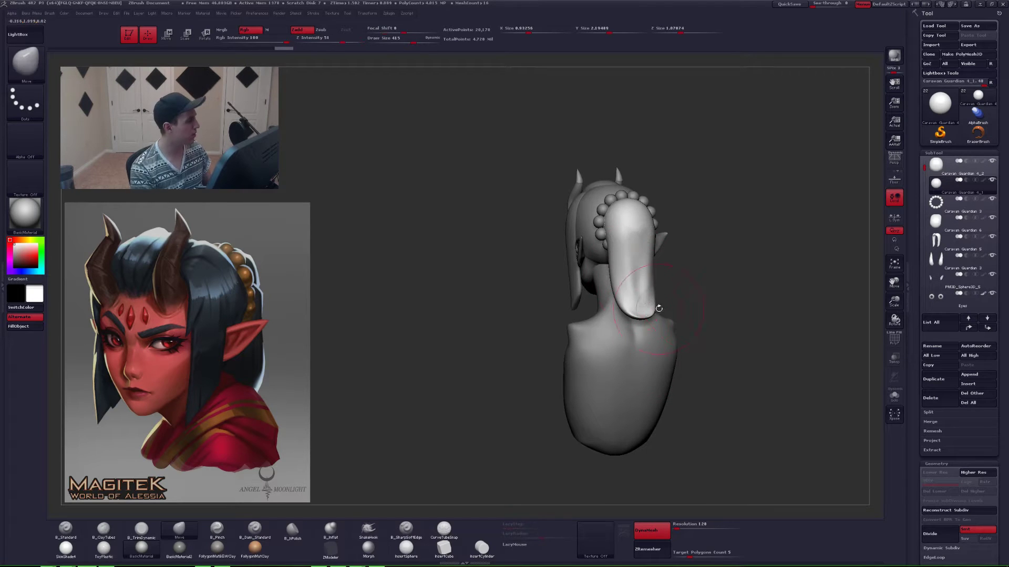
left_click_drag(683, 320, 735, 324)
left_click_drag(735, 324, 729, 361, "alt")
key("space")
left_click_drag(645, 315, 641, 312)
left_click_drag(736, 299, 697, 289)
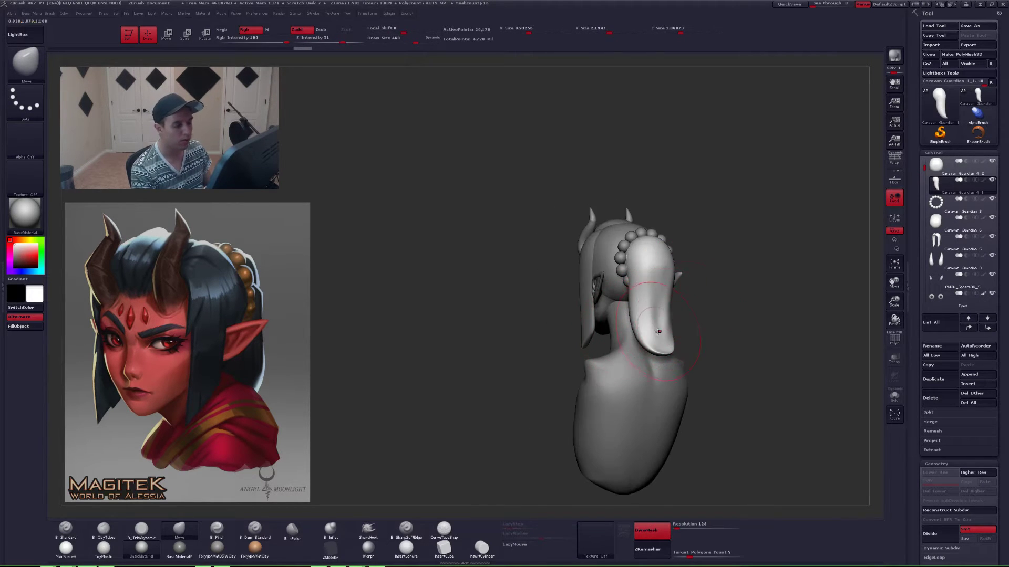
- Build up the back surface of the ponytail with the ClayTubes brush
key("b")
key("c")
key("t")
mouse_move(653, 330)
left_mouse_down()
mouse_move(659, 272)
mouse_move(659, 300)
left_mouse_up()
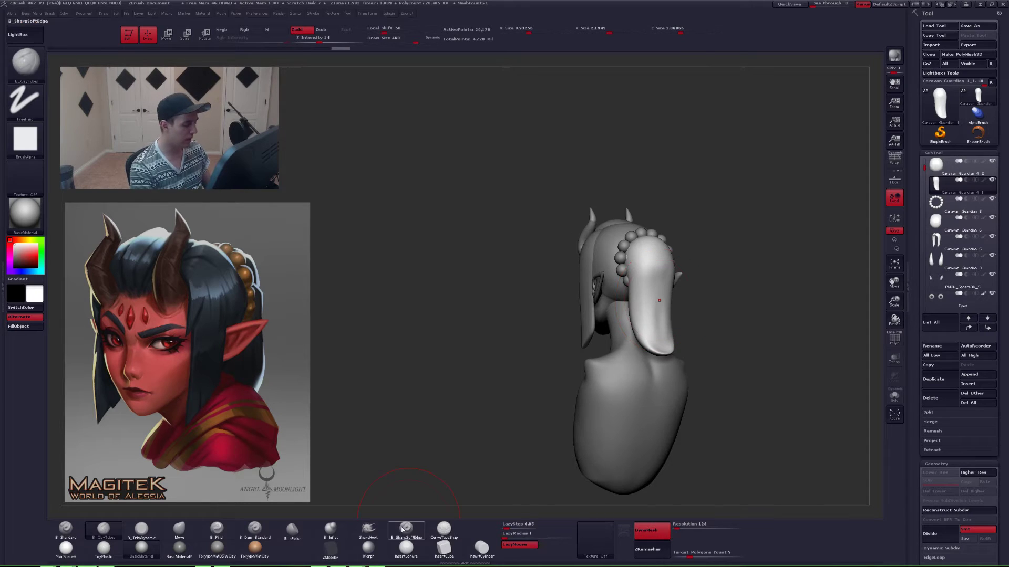
- Try to widen the top of the ponytail with a large SnakeHook brush, then undo the change
left_click(368, 530)
key("space")
mouse_move(688, 276)
left_mouse_down("shift")
mouse_move(670, 265)
mouse_move(644, 287)
mouse_move(679, 269)
left_mouse_up("shift")
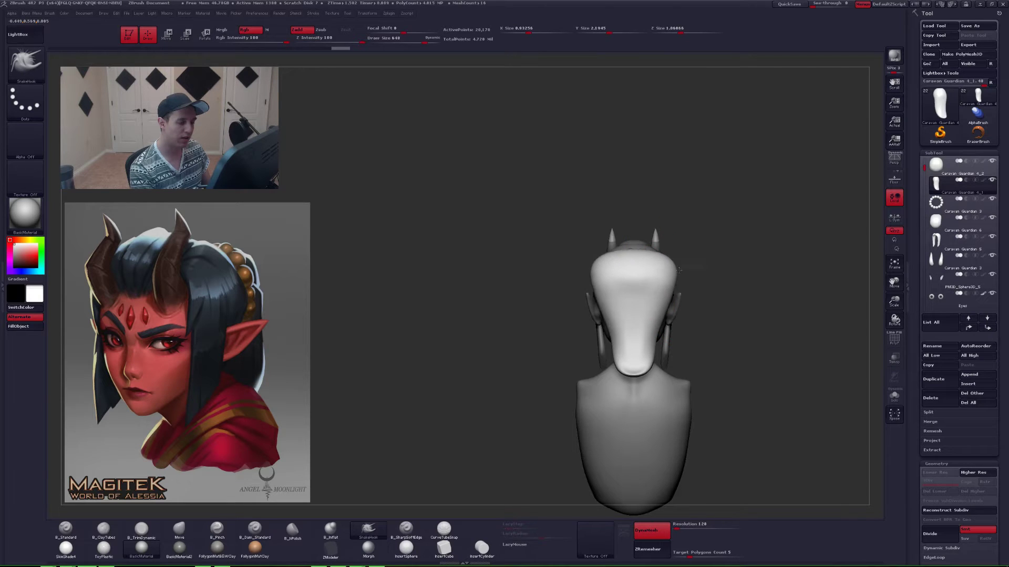
key("ctrl+z")
- Reshape the ponytail's silhouette with the Move brush, comparing it with the portrait from the back, three-quarter and side views
key("b")
key("m")
key("v")
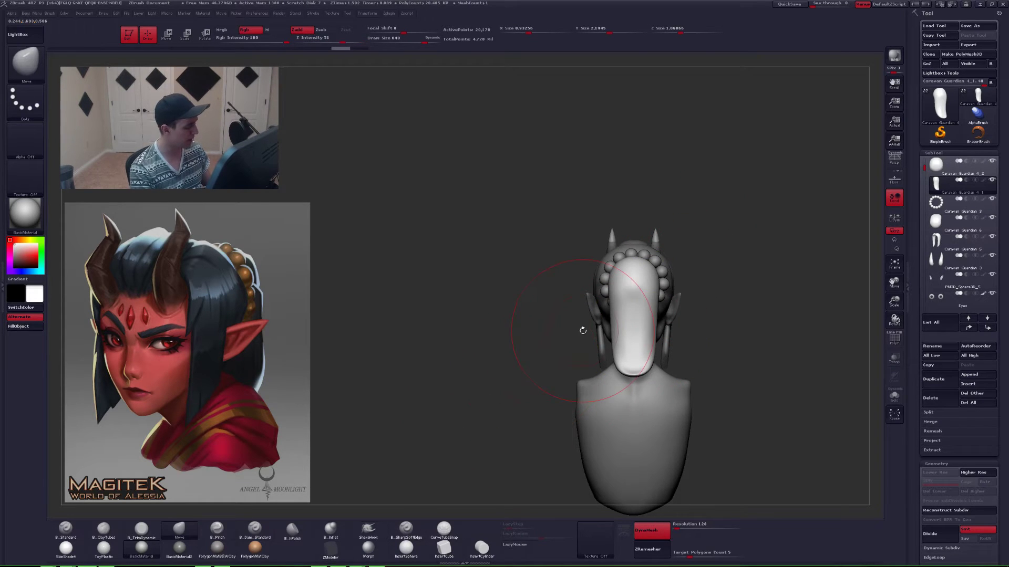
key("space")
left_click(657, 302)
mouse_move(558, 321)
left_mouse_down()
mouse_move(668, 330)
mouse_move(641, 355)
mouse_move(656, 356)
left_mouse_up()
key("space")
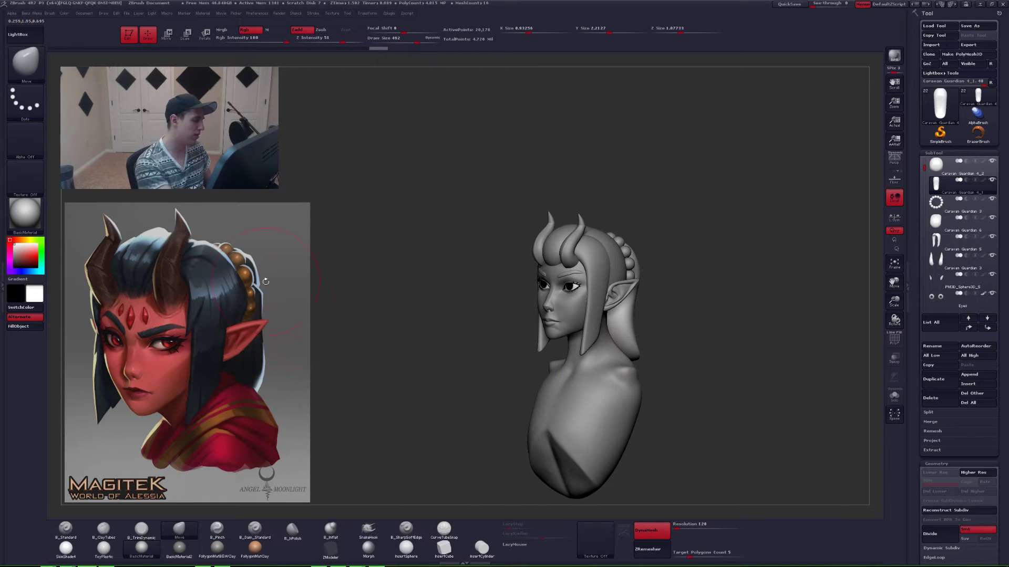
left_click_drag(271, 383, 473, 357)
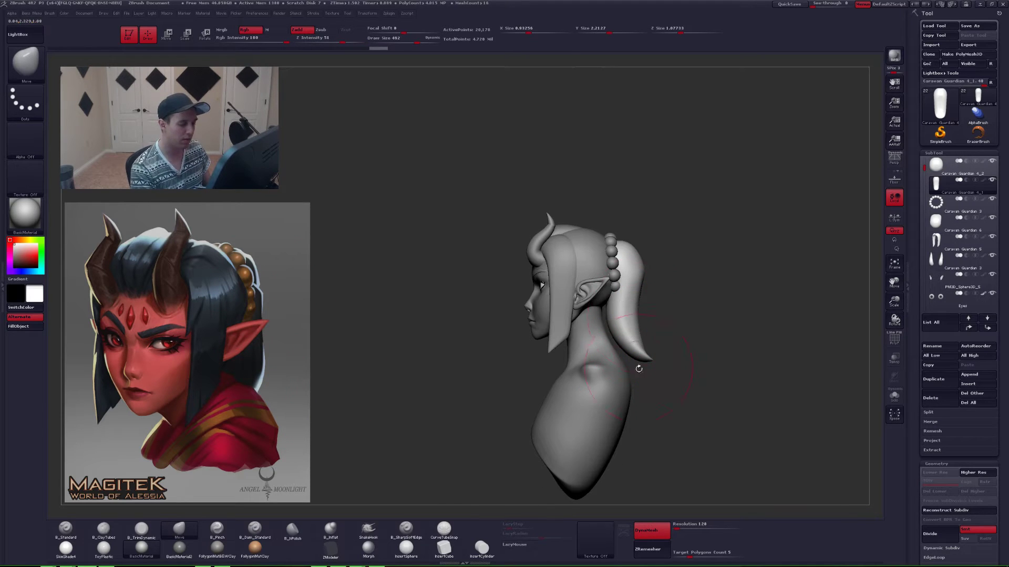
left_click_drag(666, 357, 632, 342, "alt")
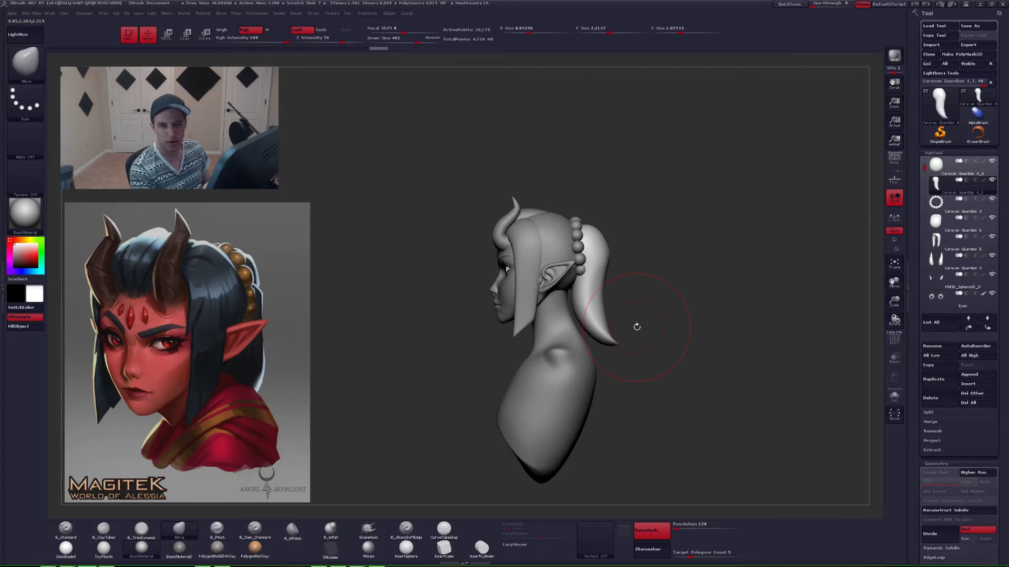
left_click_drag(675, 347, 625, 341, "shift")
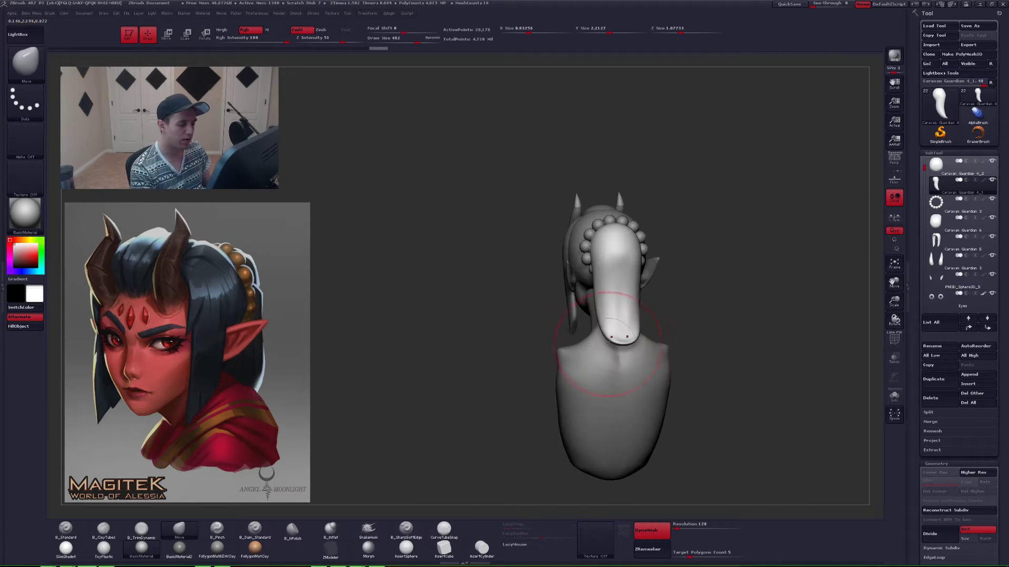
- Isolate the ponytail, build up its lower end with the ClayTubes brush and remesh it
key("shift+s")
right_click_drag(644, 336, 649, 356, "ctrl")
key("2")
left_click_drag(620, 320, 623, 307)
left_click_drag(673, 403, 747, 321, "ctrl")
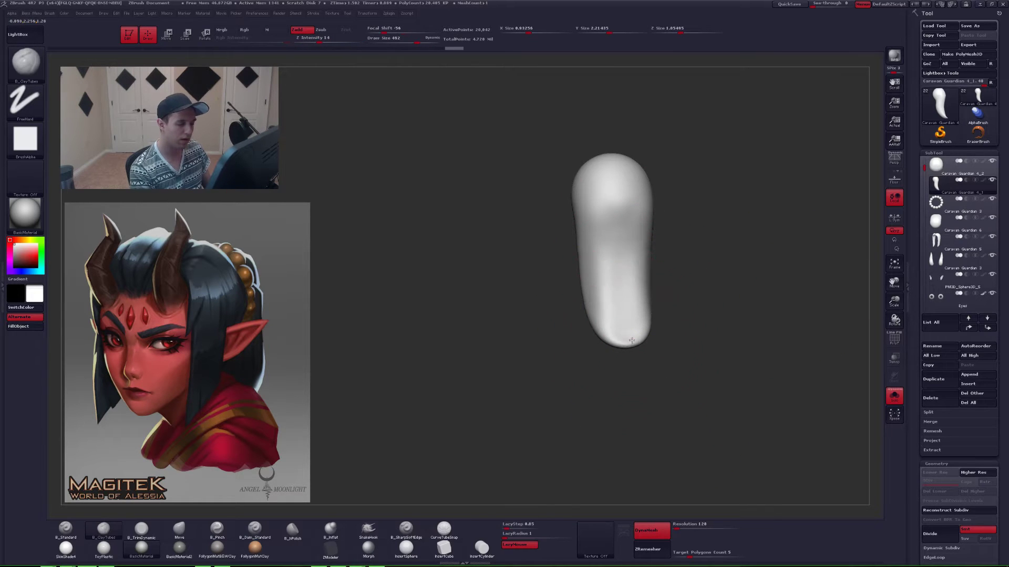
- Flatten and smooth the ponytail's lower end from several angles with the TrimDynamic brush
right_click_drag(633, 335, 651, 331)
key("3")
key("s")
left_click_drag(651, 331, 642, 333)
right_click_drag(644, 336, 656, 321)
mouse_move(659, 321)
left_mouse_down()
mouse_move(636, 344)
mouse_move(655, 325)
left_mouse_up()
left_click_drag(654, 327, 634, 341, "shift")
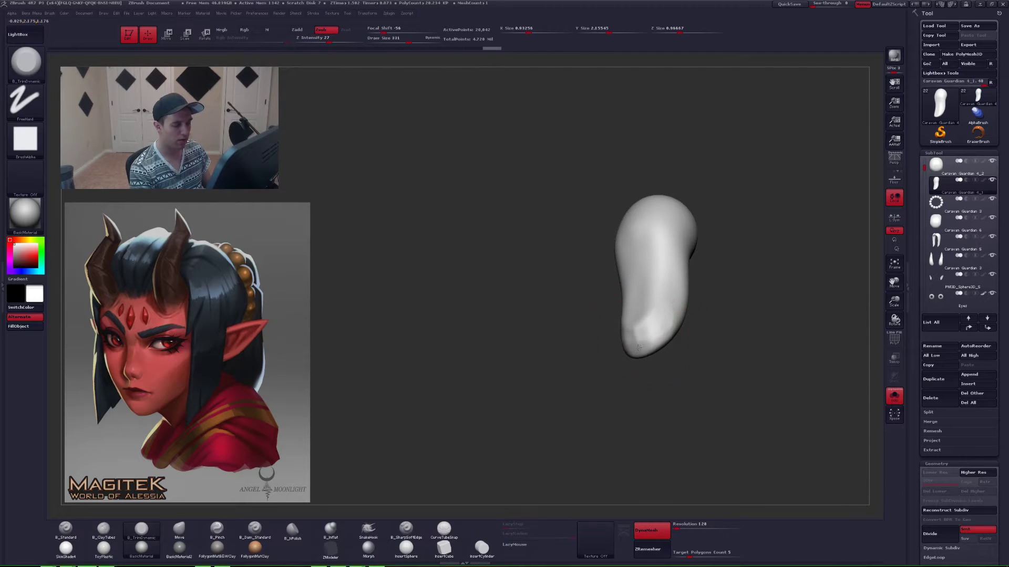
right_click_drag(640, 328, 645, 354)
left_click_drag(645, 353, 665, 332)
mouse_move(659, 348)
right_mouse_down()
mouse_move(656, 362)
mouse_move(653, 337)
mouse_move(665, 369)
mouse_move(634, 357)
right_mouse_up()
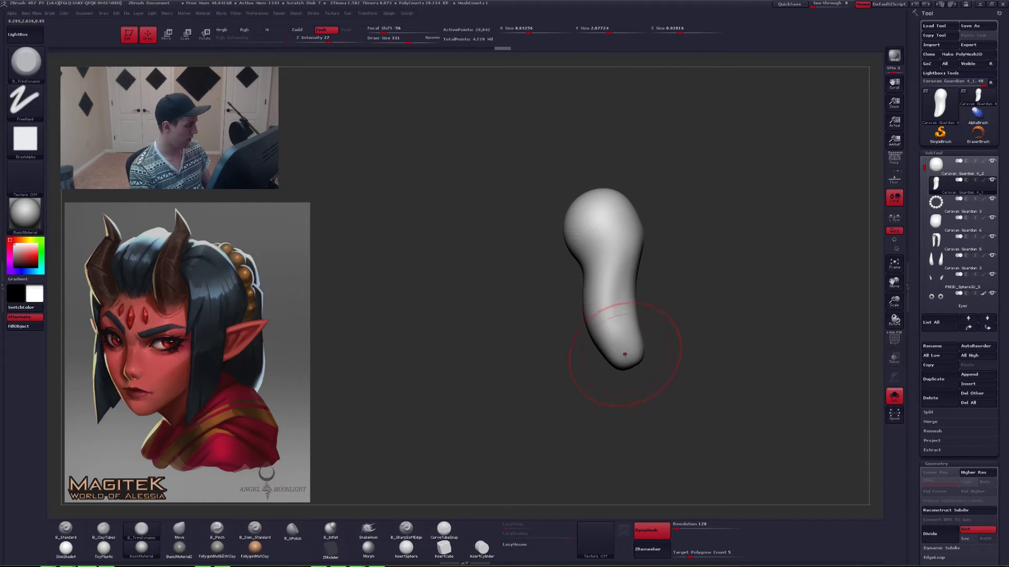
- Reshape the ponytail with the Move brush into a thick, rounded form hanging close to the neck
key("b")
key("m")
key("v")
left_click_drag(634, 351, 625, 360)
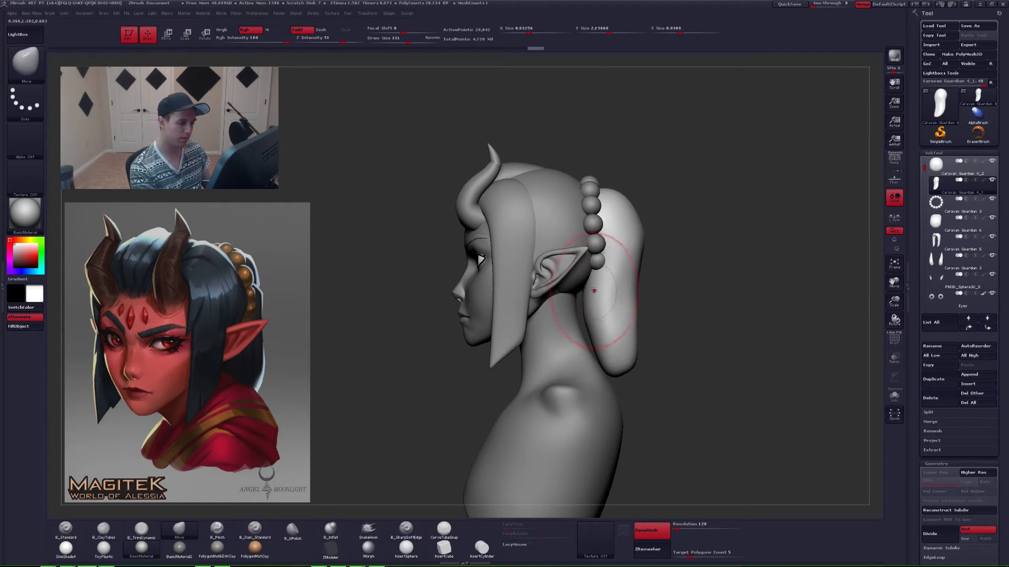
right_click_drag(596, 294, 594, 260)
- Try to stretch the bead ring downward with the Transpose line, compare both versions and undo the stretch
left_click(588, 261, "alt")
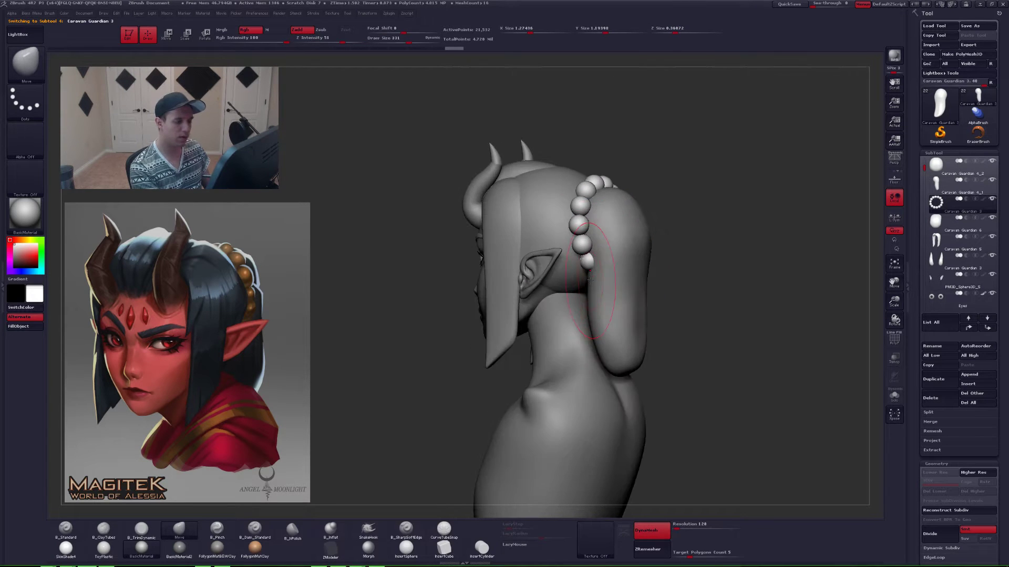
key("w")
mouse_move(578, 177)
left_mouse_down()
mouse_move(579, 284)
mouse_move(592, 285)
mouse_move(576, 327)
left_mouse_up()
key("alt+s")
left_click_drag(660, 369, 624, 365)
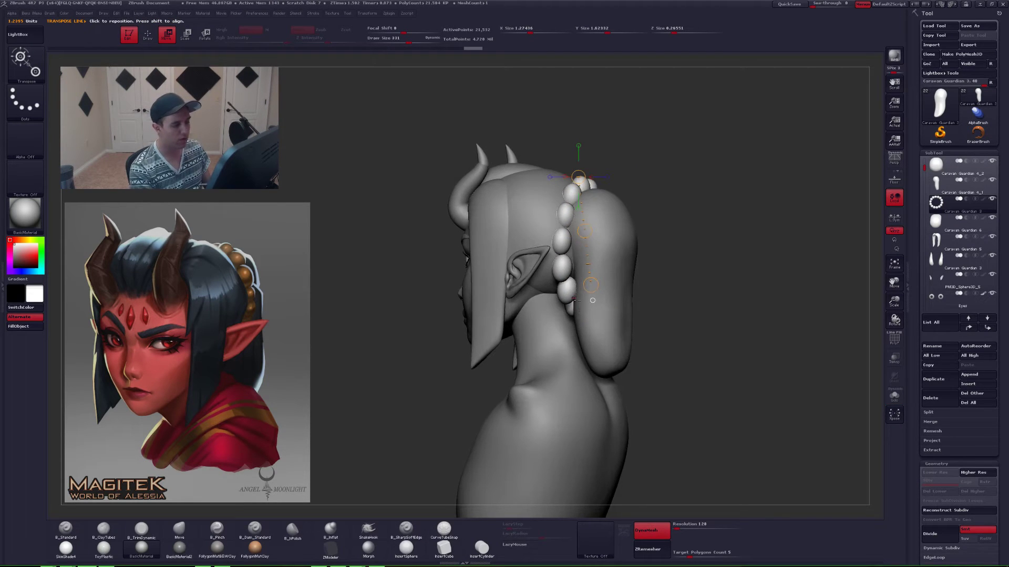
key("ctrl+z")
key("q")
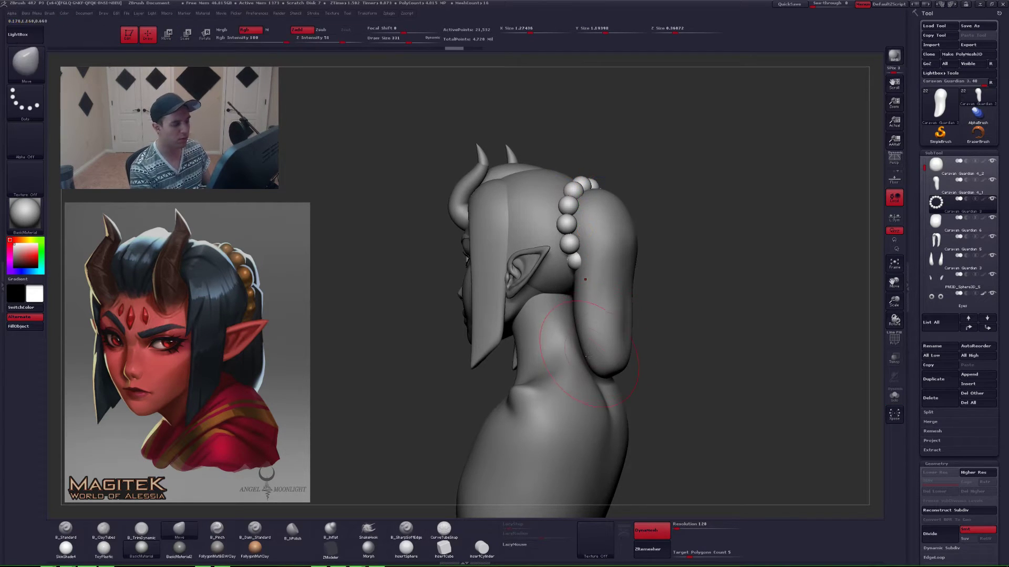
right_click_drag(597, 371, 596, 421, "shift")
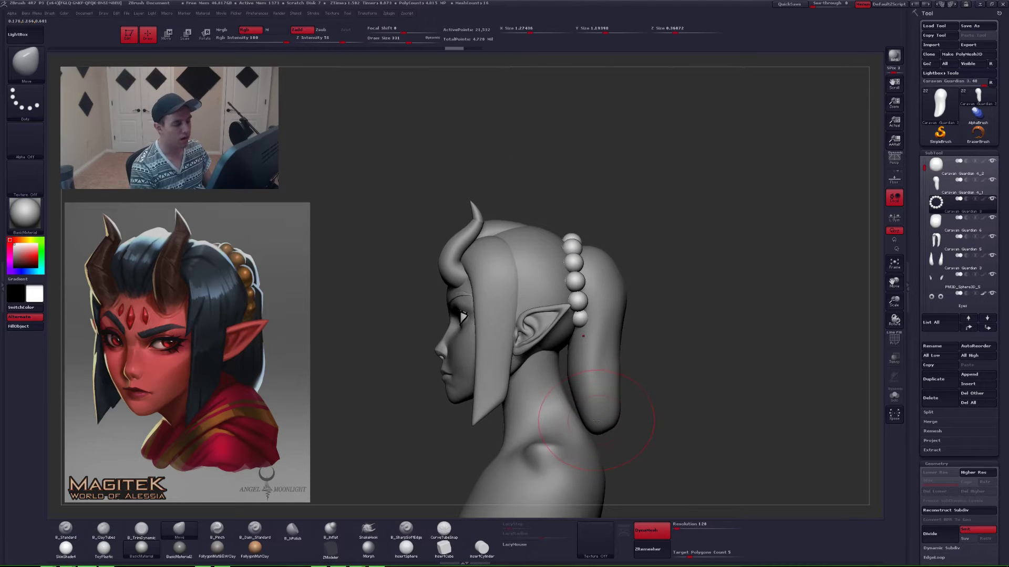
key("ctrl+shift+z")
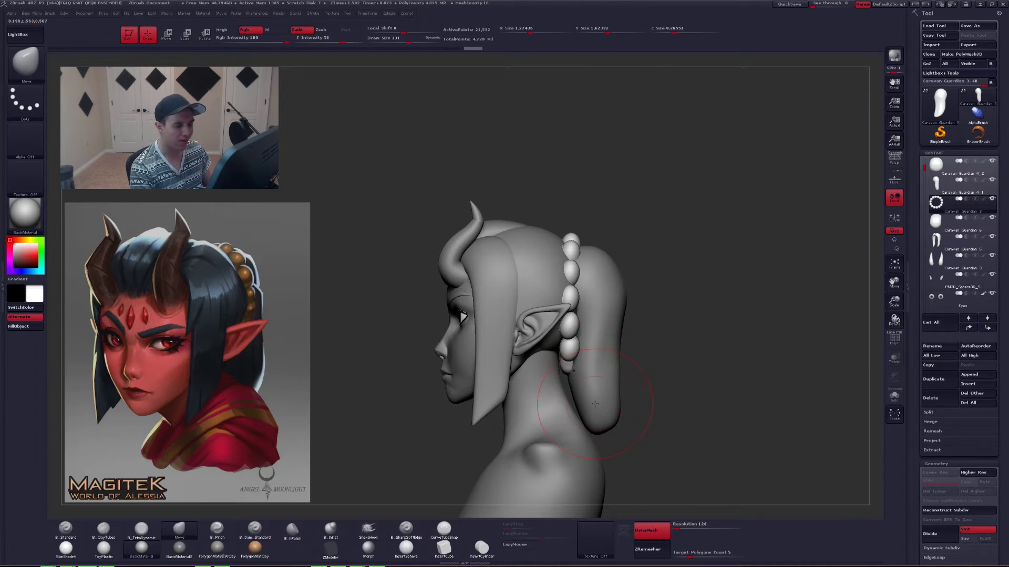
key("ctrl+z")
- Isolate the bead ring and split it into a separate polygroup for each bead with Auto Groups
left_click(597, 374, "alt")
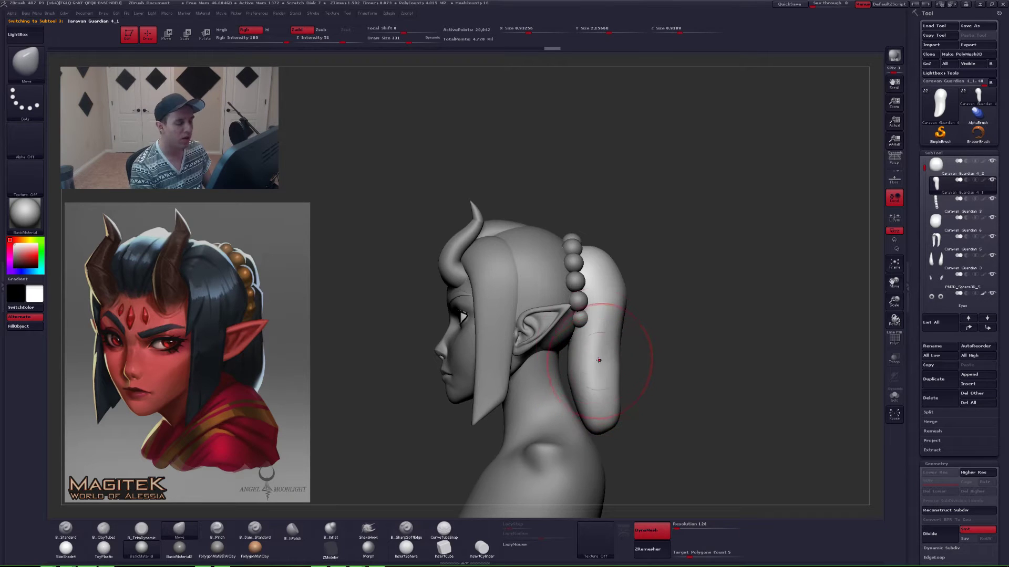
left_click(577, 290, "alt")
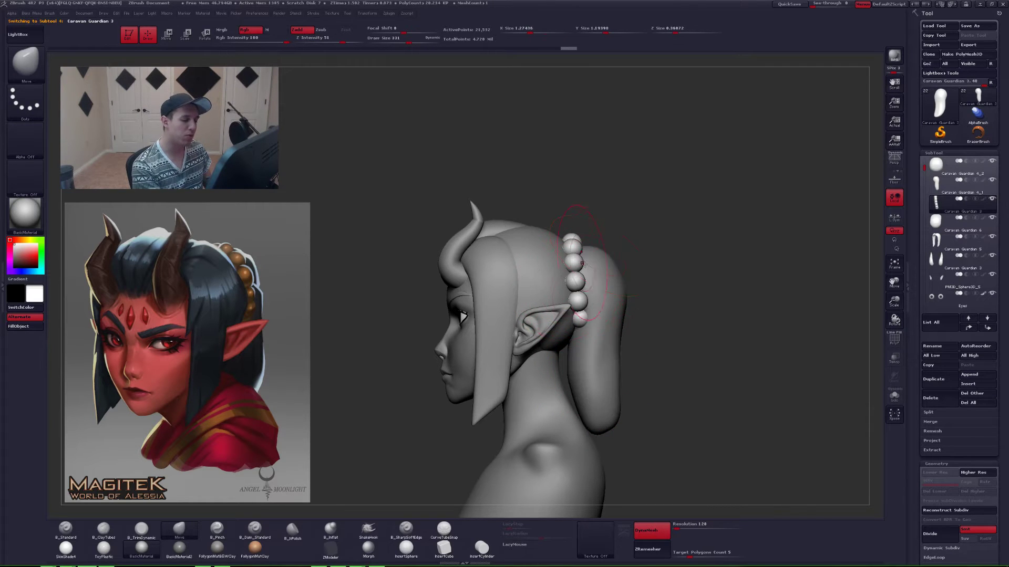
key("shift+s")
left_click_drag(673, 347, 659, 354)
key("shift+f")
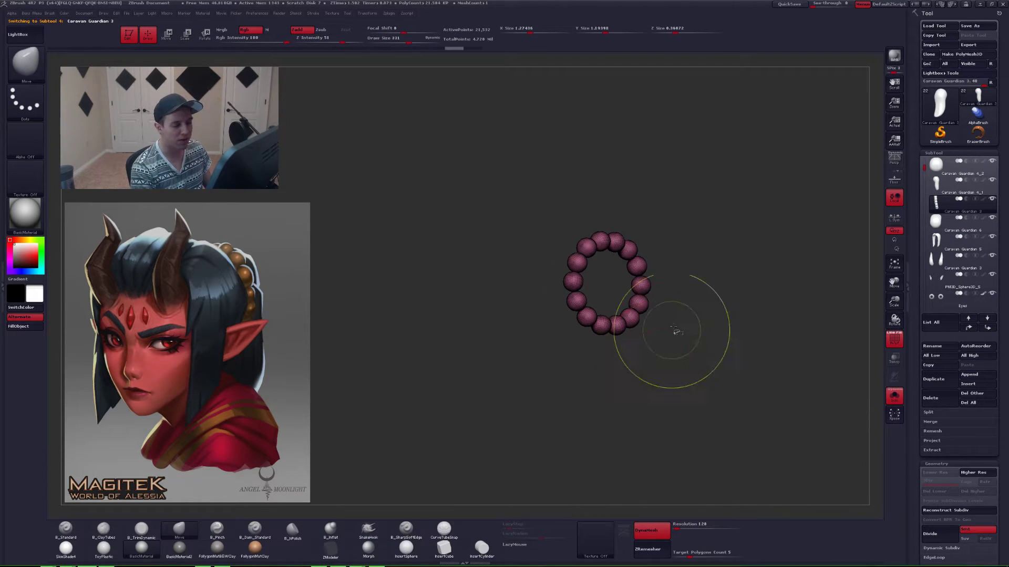
key("space")
left_click(667, 368)
mouse_move(668, 321)
left_mouse_down("alt")
mouse_move(673, 364)
mouse_move(649, 412)
left_mouse_up("alt")
key("space")
left_click_drag(670, 335, 639, 346)
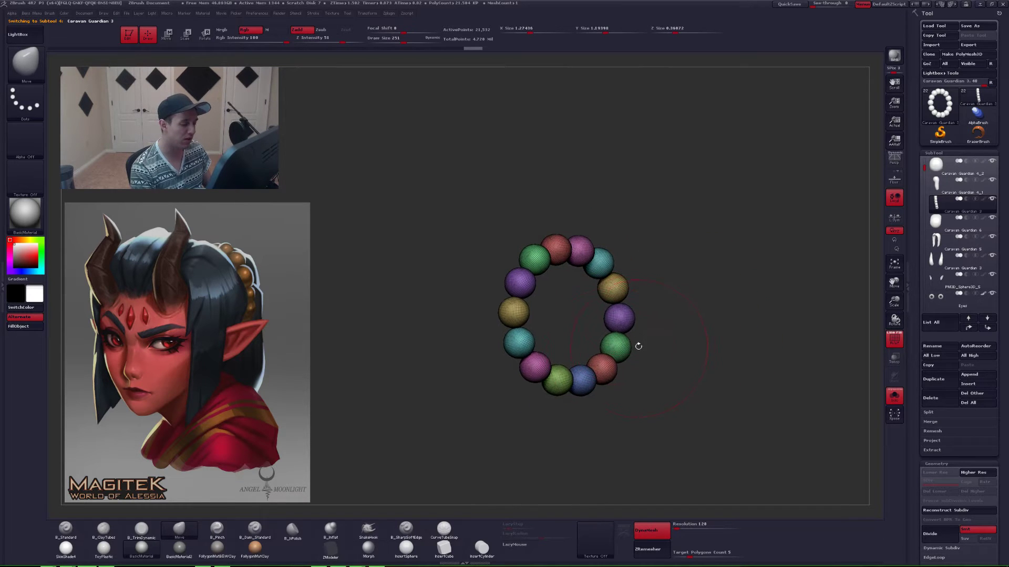
- Try to mask and move beads at the bottom of the ring with the Transpose tool, then show the whole bust again
key("w")
left_click(587, 388, "ctrl")
mouse_move(627, 420)
left_mouse_down()
mouse_move(566, 406)
mouse_move(595, 425)
mouse_move(604, 388)
left_mouse_up()
key("ctrl+z")
key("q")
mouse_move(604, 389)
left_mouse_down()
mouse_move(623, 396)
mouse_move(659, 364)
left_mouse_up()
key("shift+f")
key("alt+s")
- Select the ponytail and push its front side inward below the bead ring with the Move brush
left_click(606, 396, "alt")
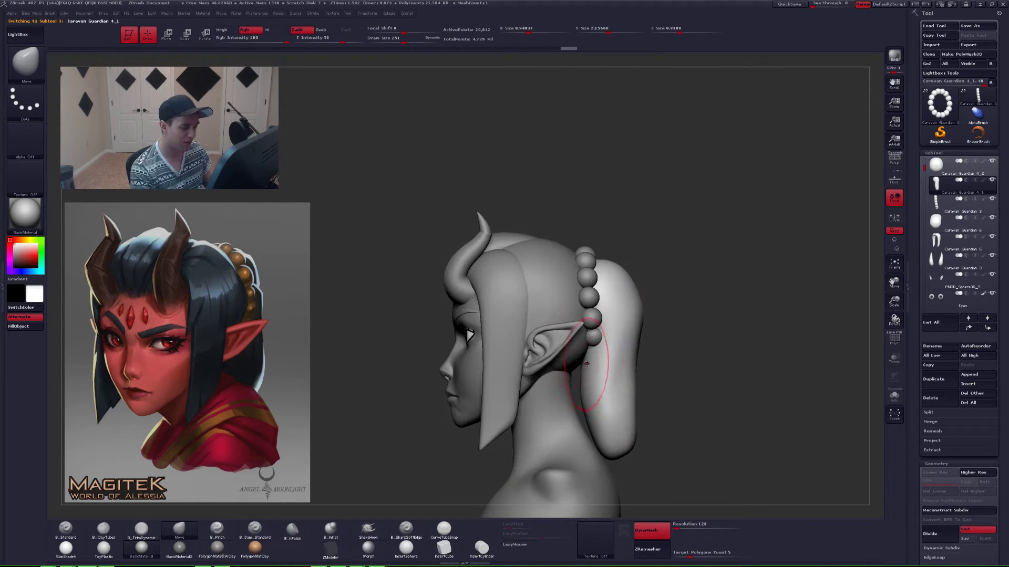
key("space")
left_click_drag(586, 360, 589, 357)
key("alt+s")
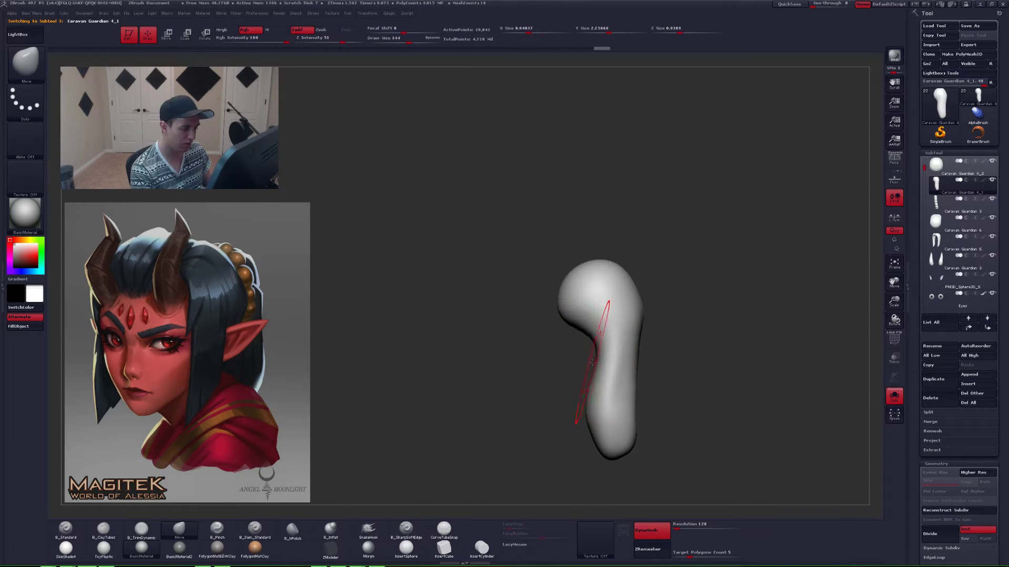
key("alt+s")
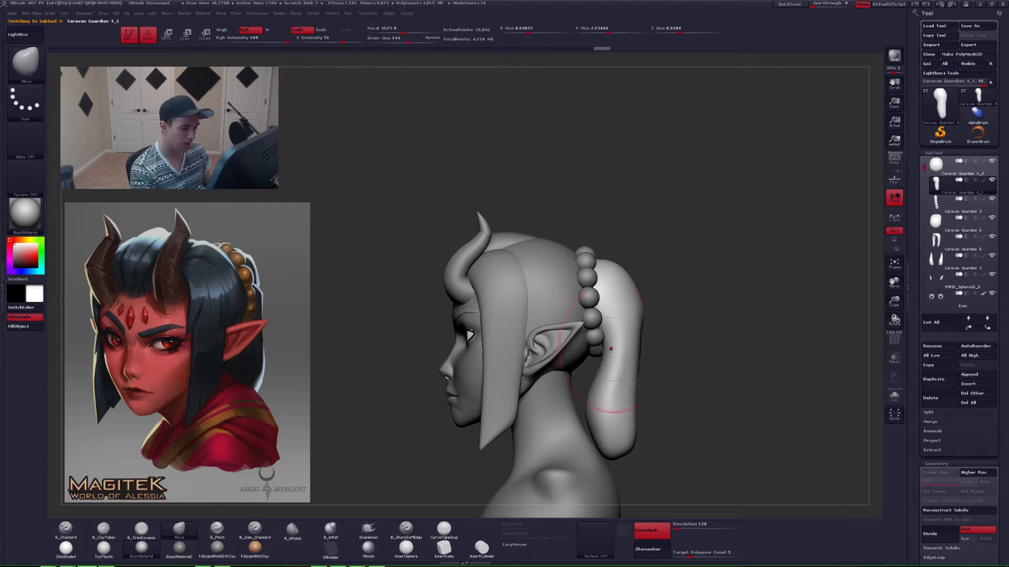
right_click_drag(610, 349, 651, 327)
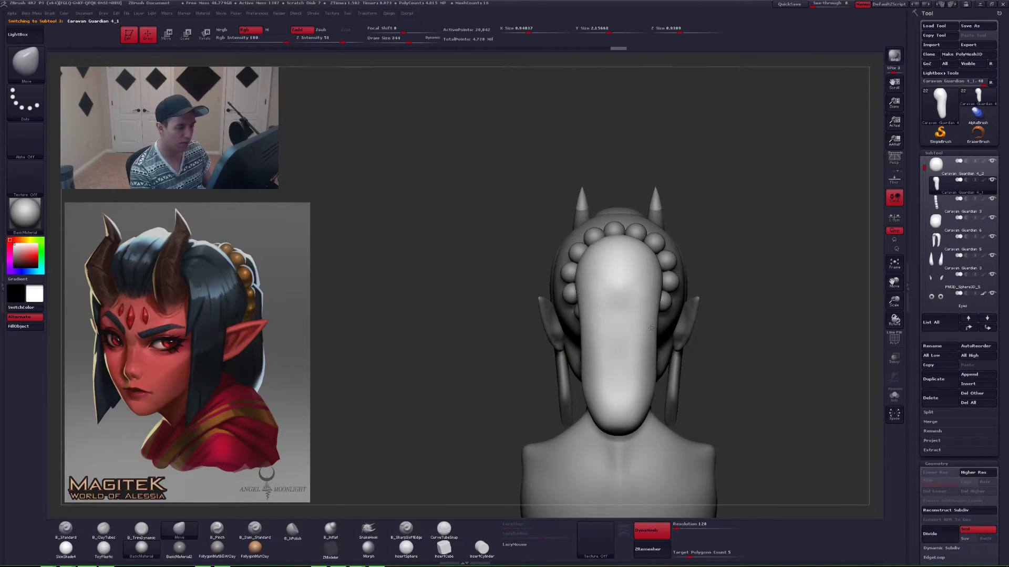
- Refine the ponytail's inner edge beneath the bead ring with the Move brush at draw size 245
left_click_drag(651, 327, 646, 327)
mouse_move(646, 327)
right_mouse_down()
mouse_move(643, 339)
mouse_move(650, 333)
right_mouse_up()
key("space")
left_click_drag(652, 332, 649, 331)
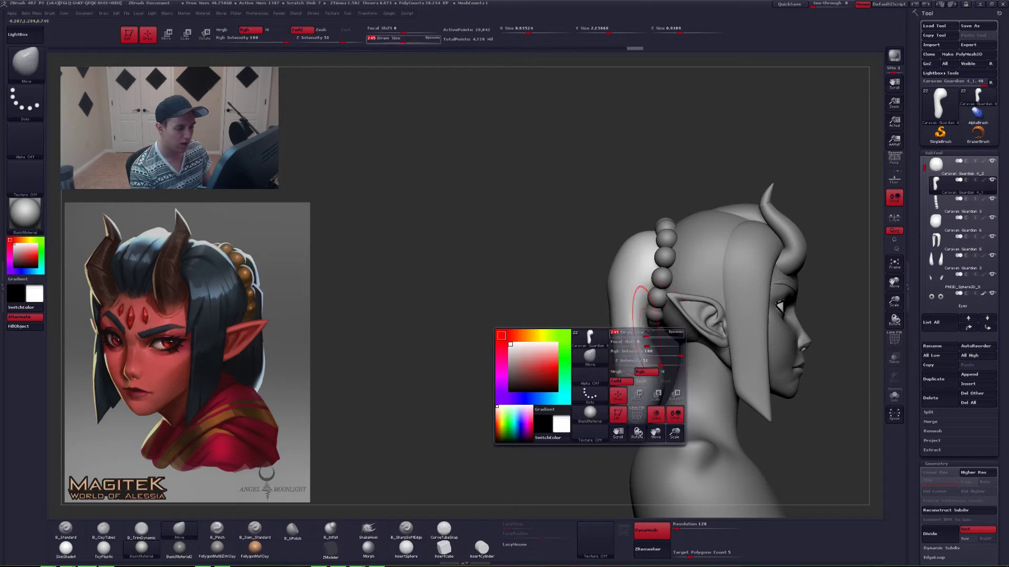
right_click_drag(653, 345, 610, 308, "alt")
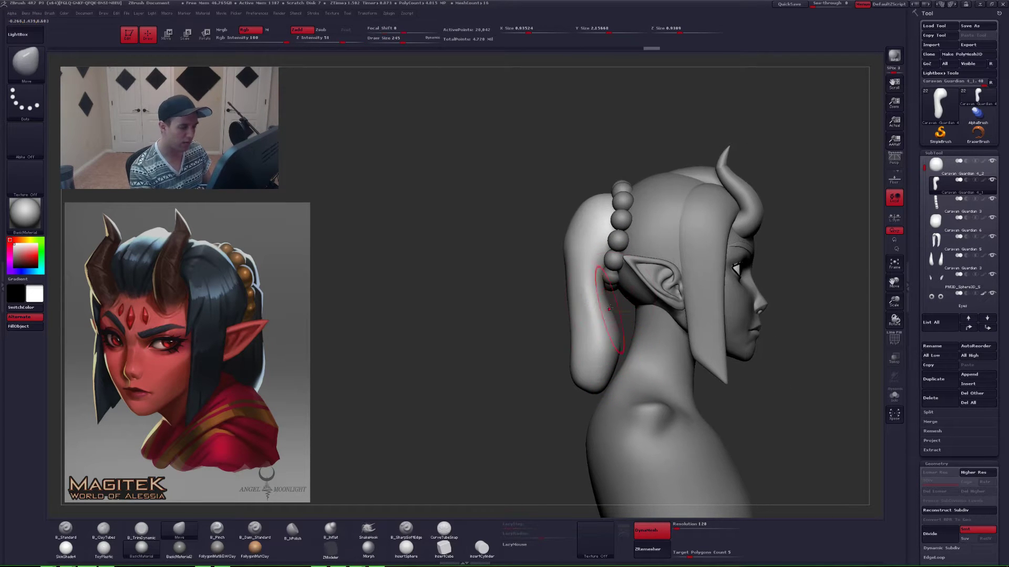
- Lasso-mask the inner lower edge of the ponytail and turn the masked area into its own polygroup
key("ctrl")
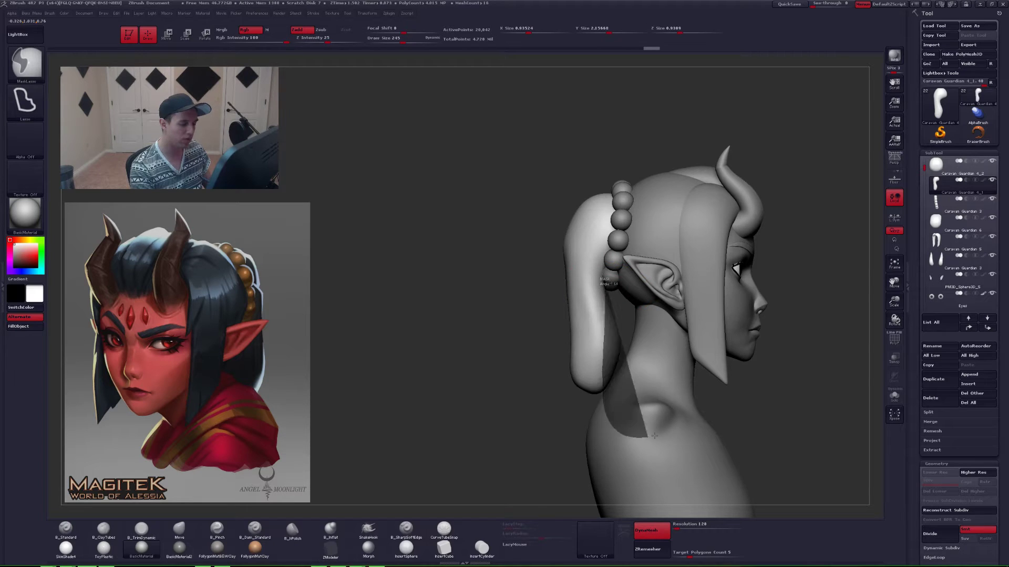
left_click(613, 355, "alt")
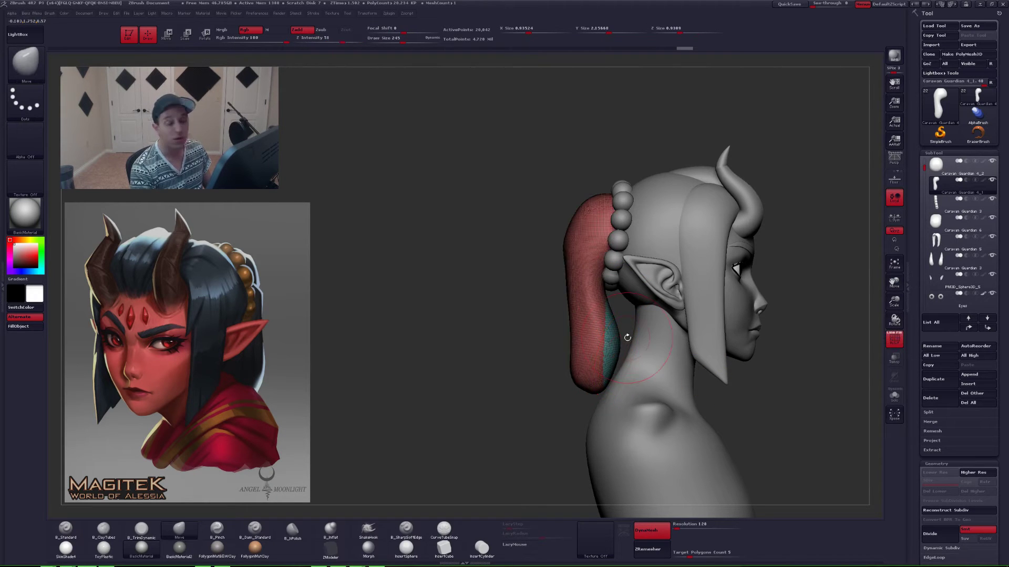
right_click_drag(618, 355, 670, 260)
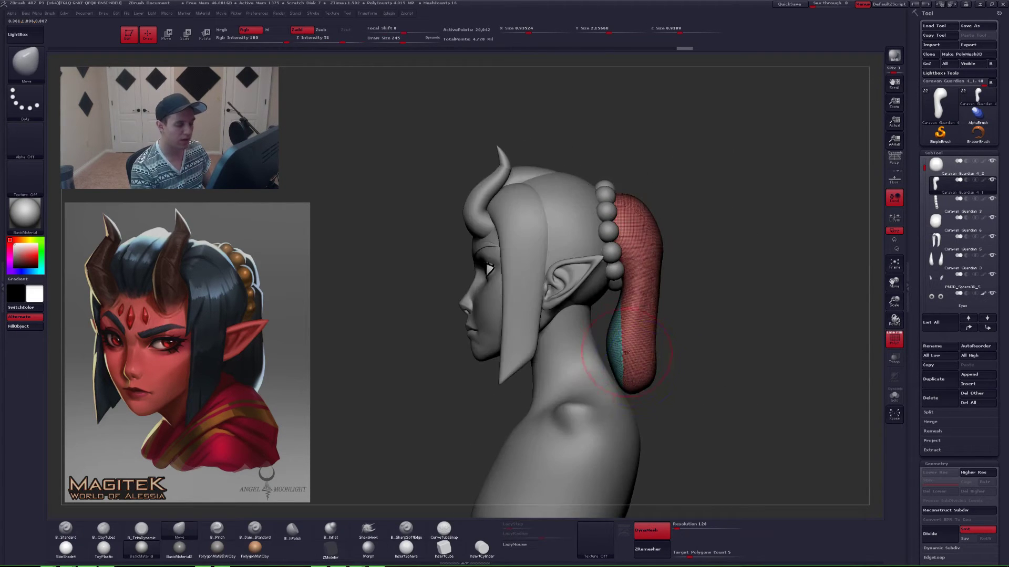
- Isolate the ponytail, delete its inner lower polygroup and close the hole, then remesh it and show the whole bust without polyframe
key("alt+s")
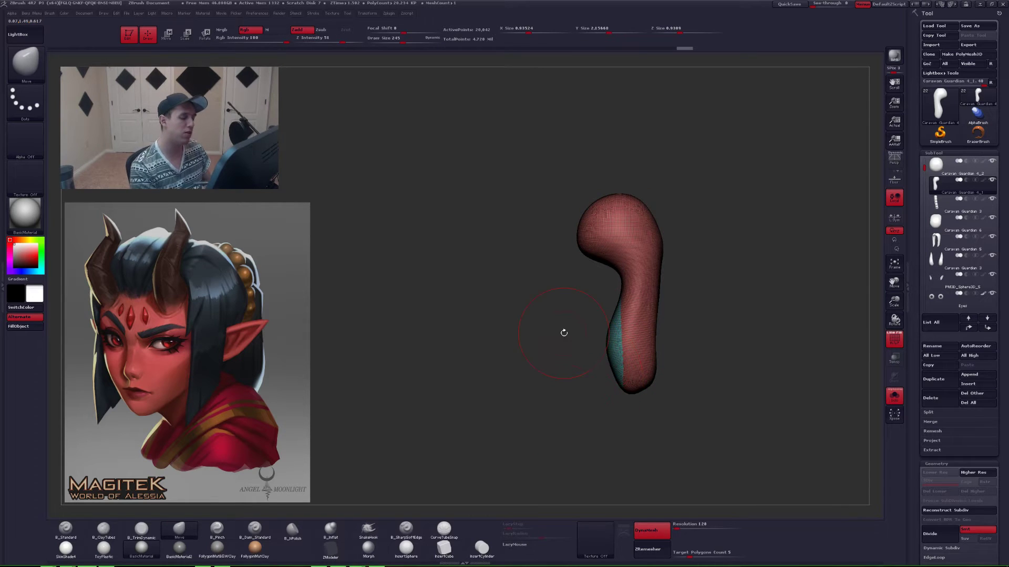
left_click(638, 351, "ctrl+shift")
key("ctrl+shift+d")
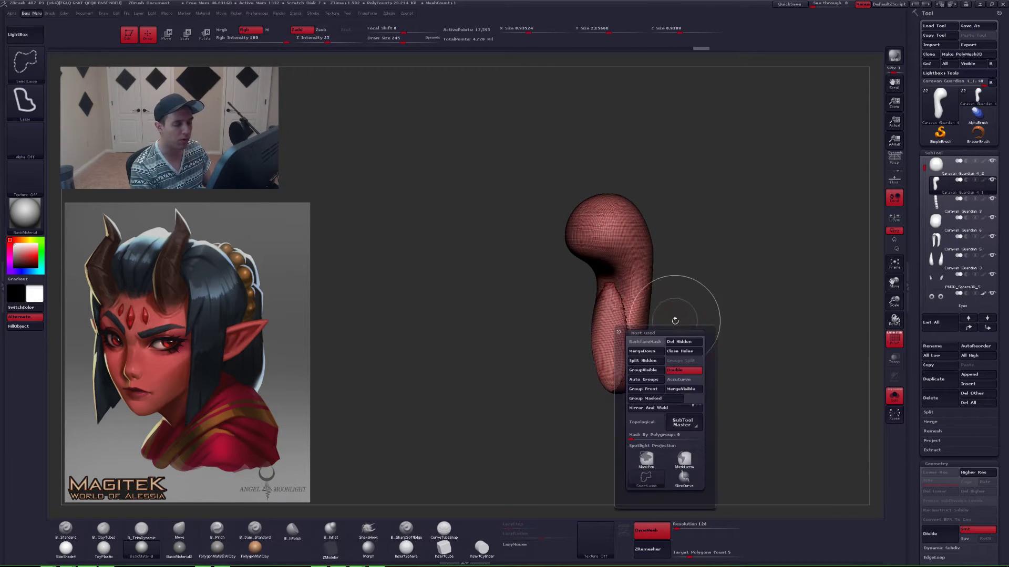
left_click(684, 342)
left_click(684, 351)
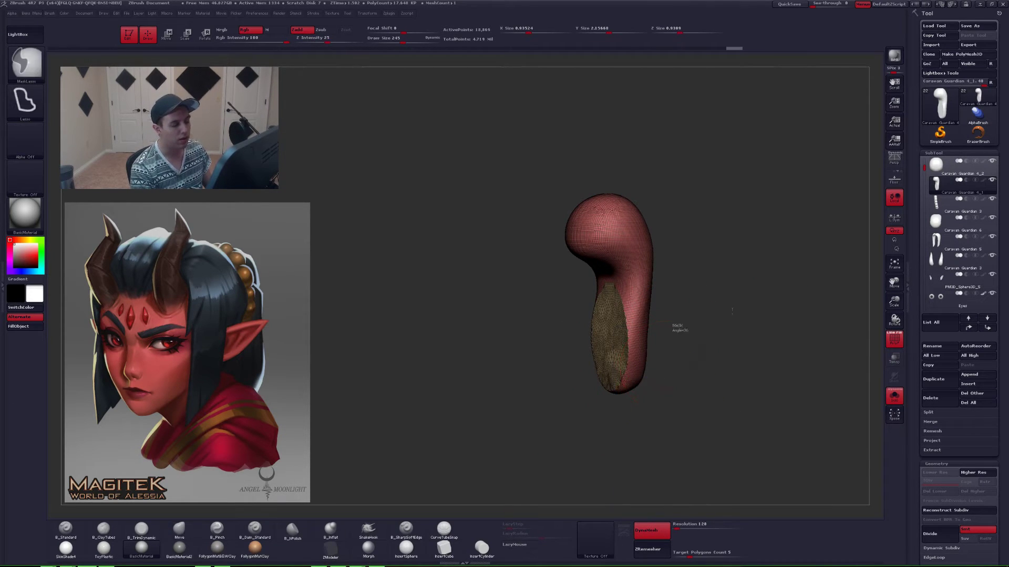
left_click_drag(678, 329, 686, 341, "ctrl")
key("shift+f")
key("alt+s")
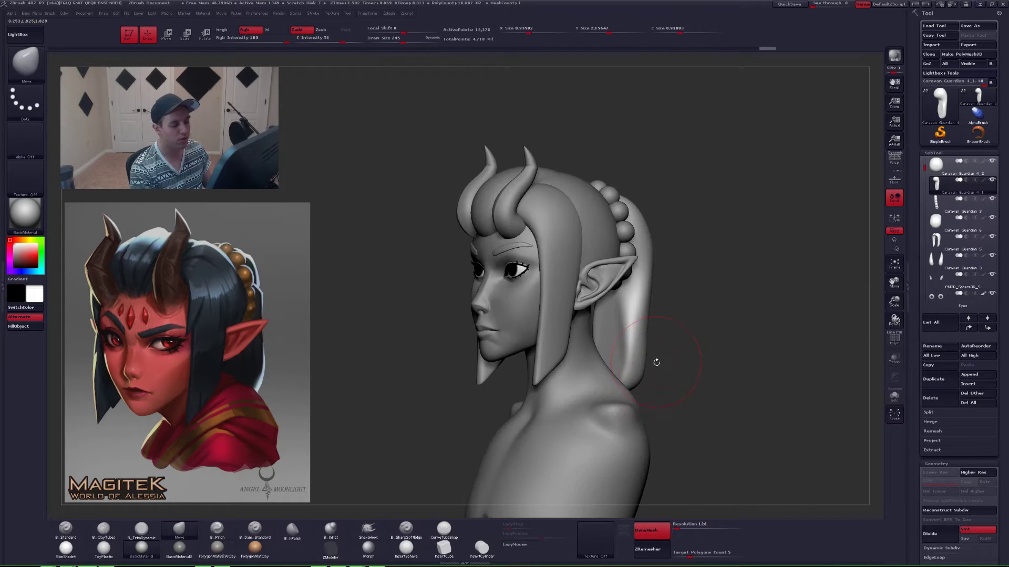
- Isolate the ponytail and even out its cut inner side with the TrimDynamic and ClayTubes brushes
key("b")
key("m")
key("v")
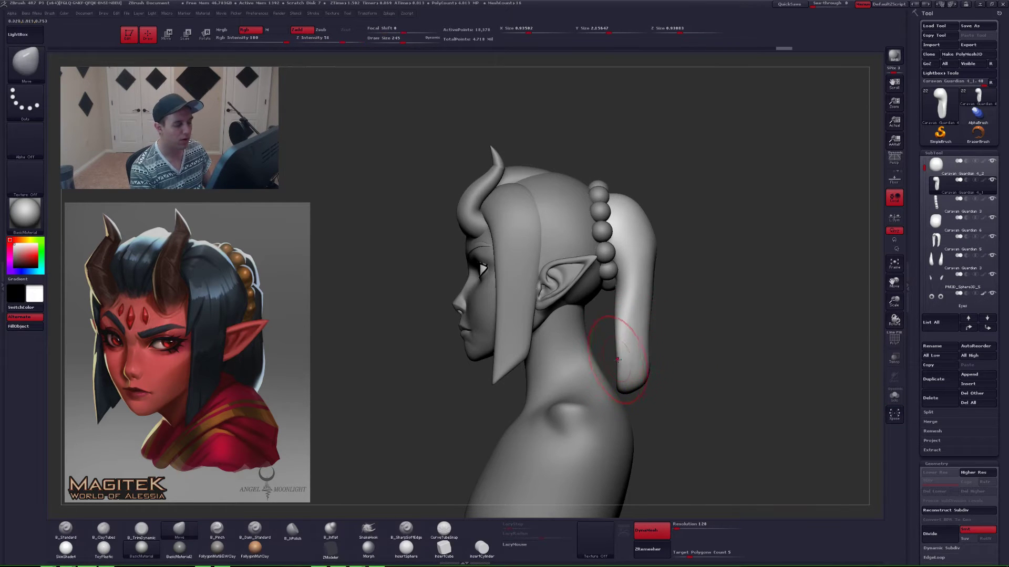
key("alt+s")
key("b")
key("t")
key("d")
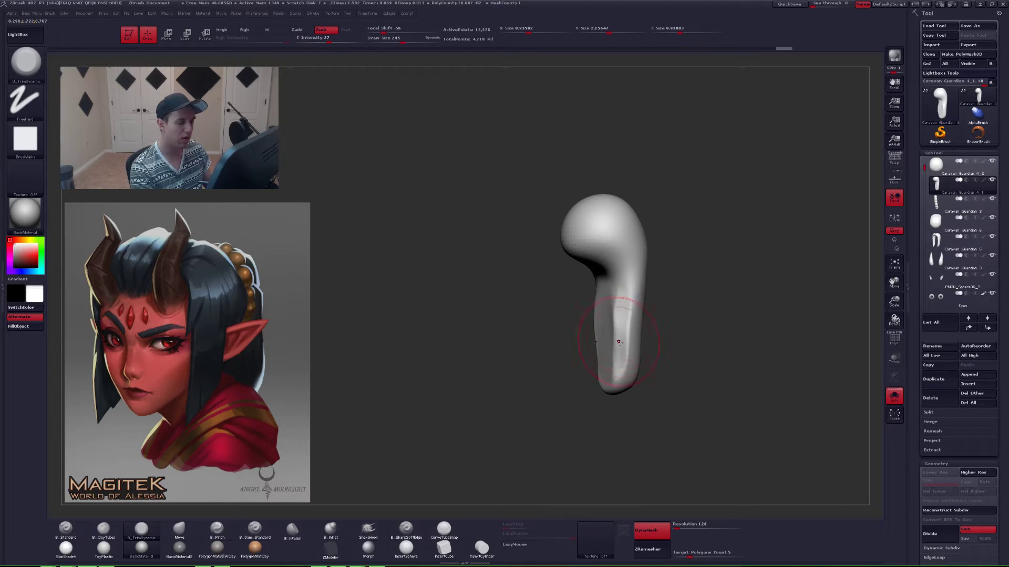
right_click_drag(618, 342, 643, 342)
key("b")
key("c")
key("t")
mouse_move(597, 304)
left_mouse_down()
mouse_move(588, 379)
mouse_move(619, 295)
mouse_move(596, 374)
mouse_move(590, 315)
mouse_move(609, 321)
mouse_move(601, 366)
mouse_move(602, 338)
left_mouse_up()
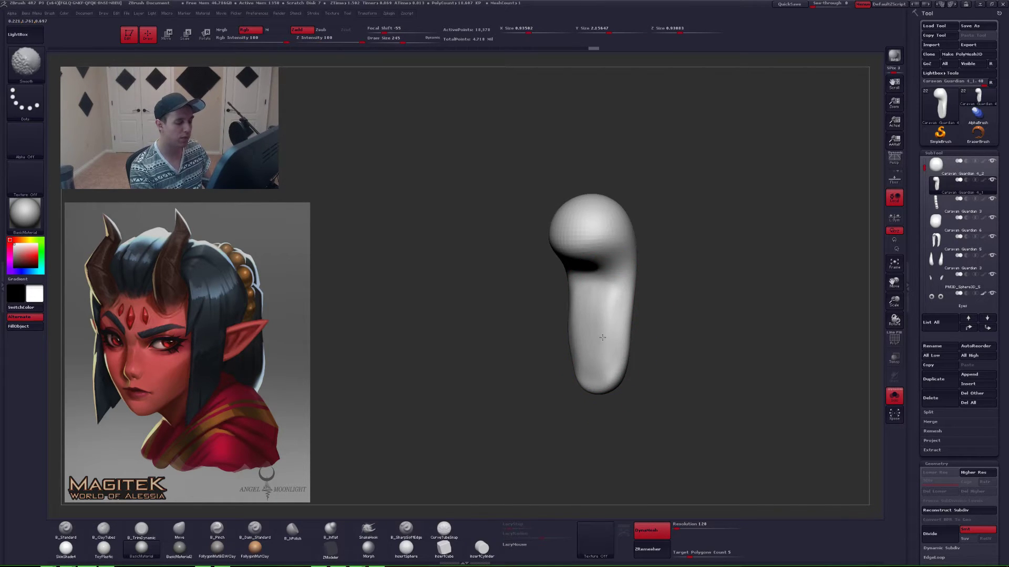
- Remesh the ponytail with a DynaMesh resolution of 56 and smooth its inner lower surface
left_click(690, 527)
type("55")
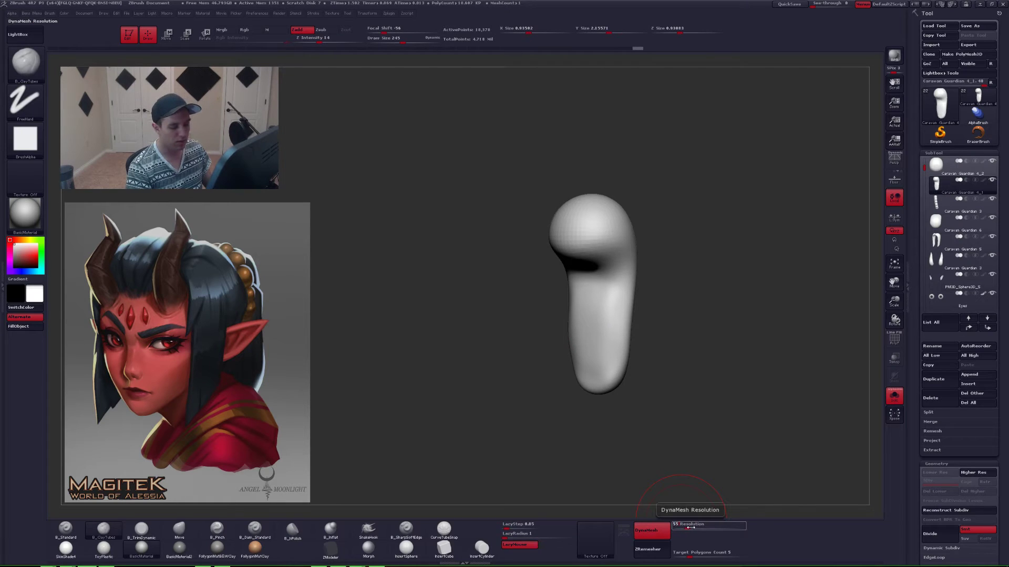
key("Return")
left_click_drag(710, 378, 730, 336, "ctrl")
left_click_drag(593, 315, 609, 362, "shift")
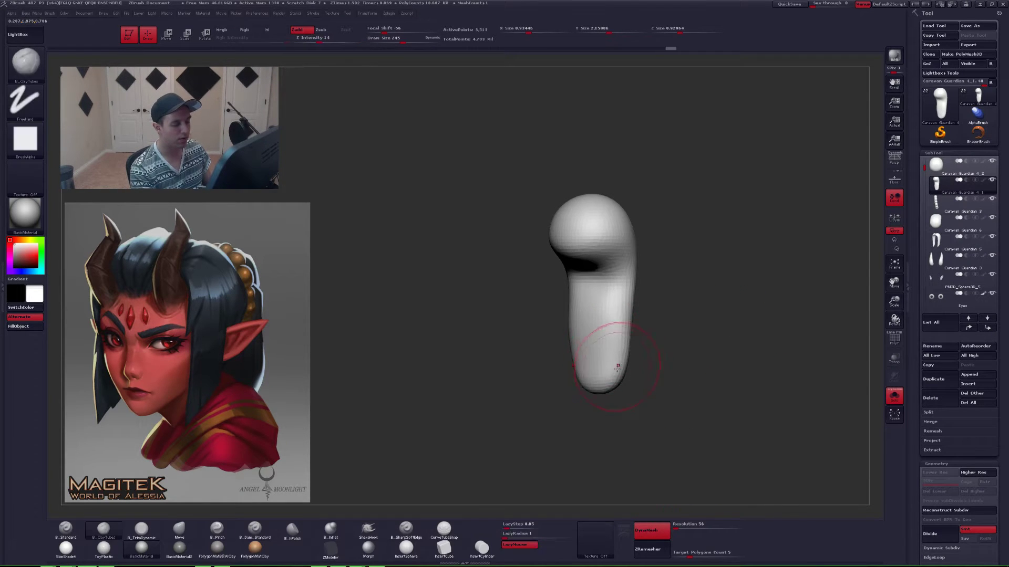
- Show the whole bust again and push the ponytail's rounded top up and outward with the Move brush
right_click_drag(617, 369, 611, 362)
key("alt+s")
key("b")
key("m")
key("v")
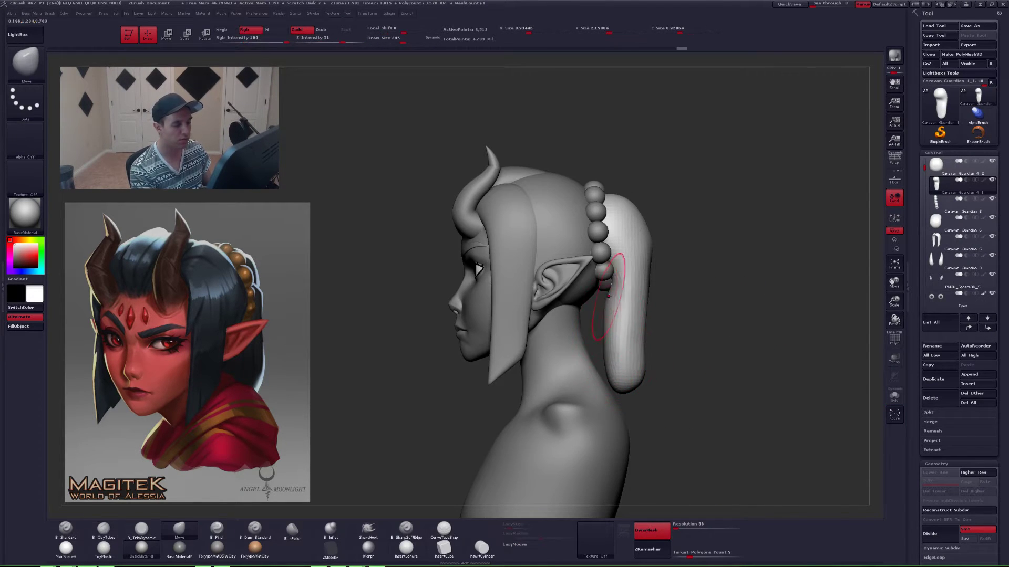
right_click_drag(608, 296, 653, 215)
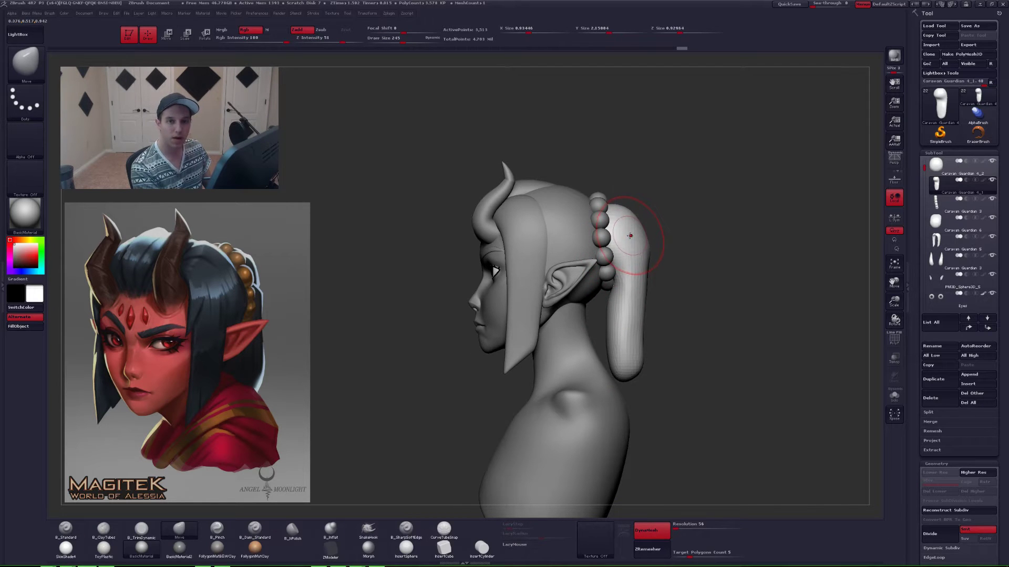
left_click_drag(636, 217, 643, 212)
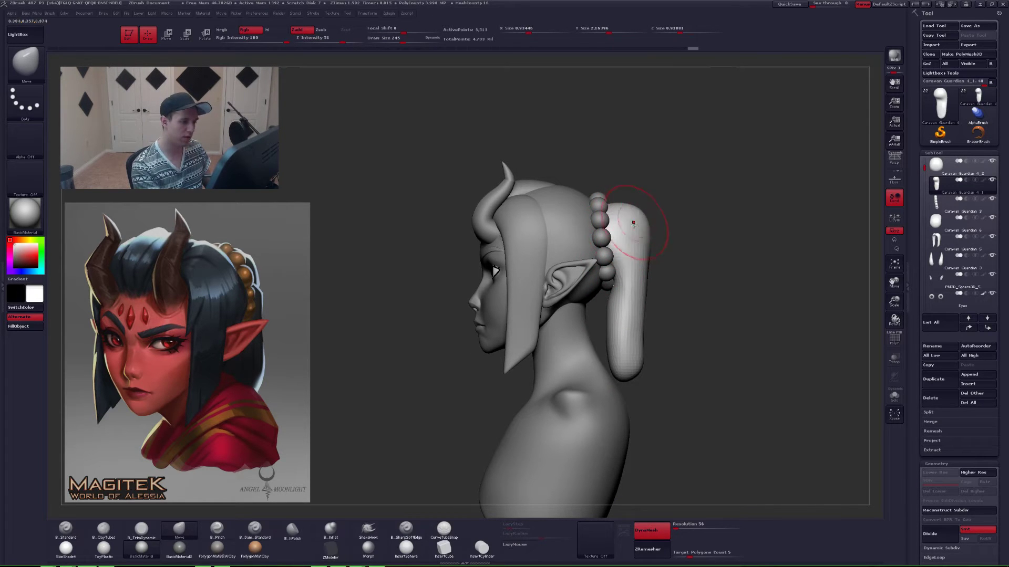
right_click_drag(632, 224, 680, 238)
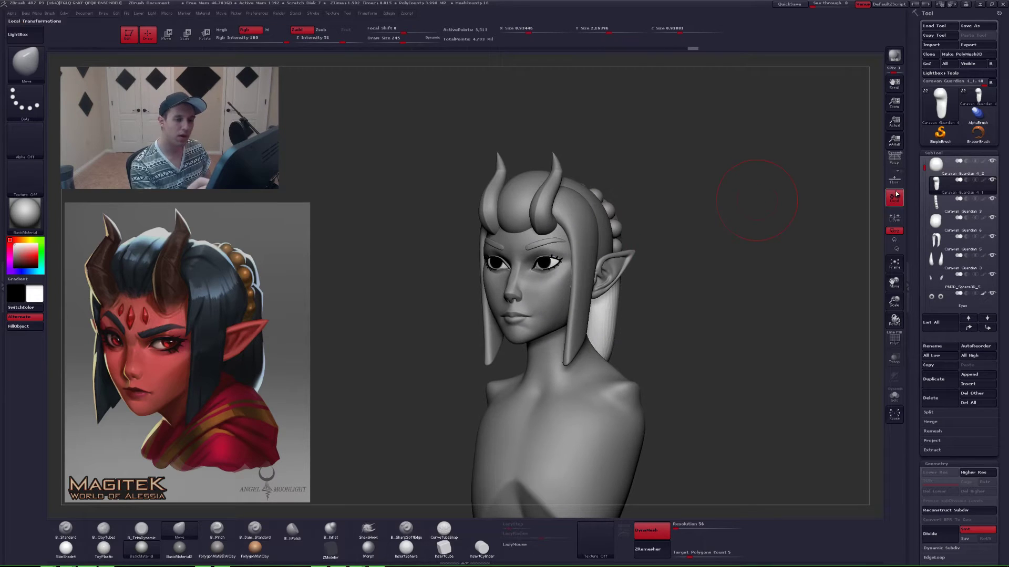
- Turn on perspective and pull the ponytail's top and upper back edge further away from the head with the Move brush
left_click(899, 165)
right_click_drag(645, 268, 631, 279)
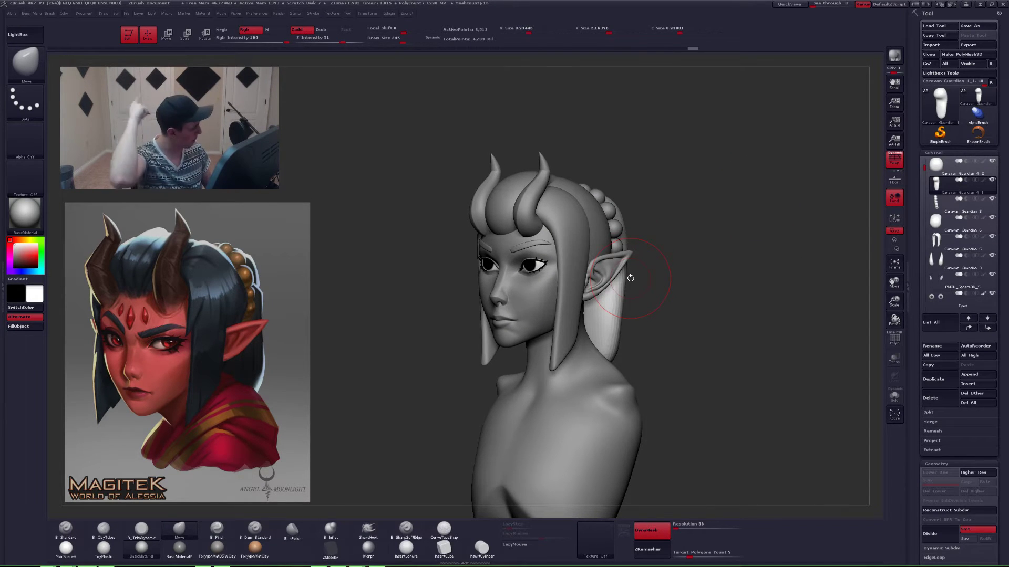
right_click_drag(630, 279, 601, 278)
left_click_drag(634, 210, 645, 212)
right_click_drag(652, 217, 642, 221)
key("space")
left_click_drag(642, 226, 646, 224)
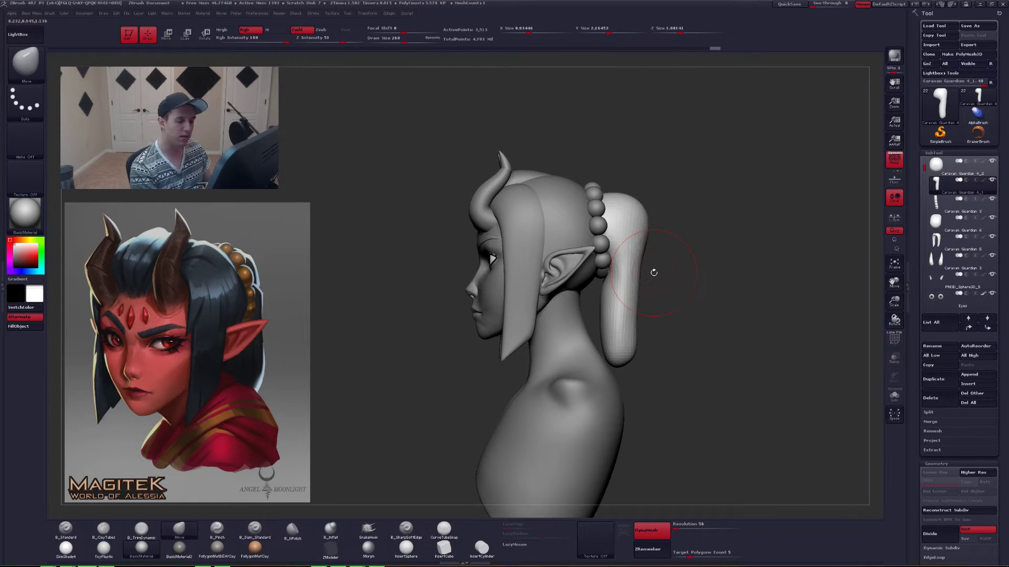
left_click_drag(637, 254, 643, 256)
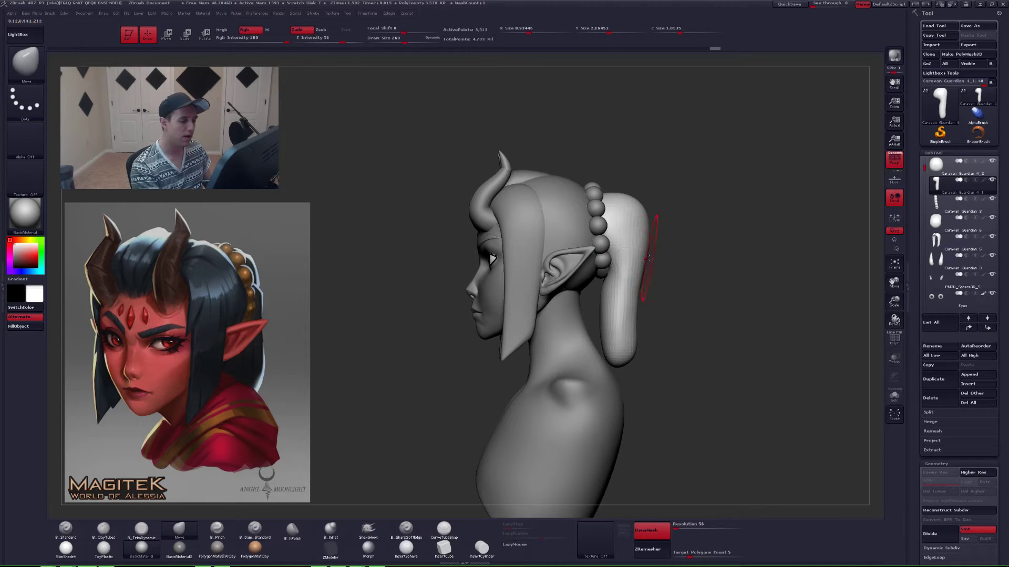
- Adjust the lower part of the ponytail from the back with a larger Move brush and smooth it
mouse_move(613, 286)
right_mouse_down()
mouse_move(632, 288)
mouse_move(621, 297)
right_mouse_up()
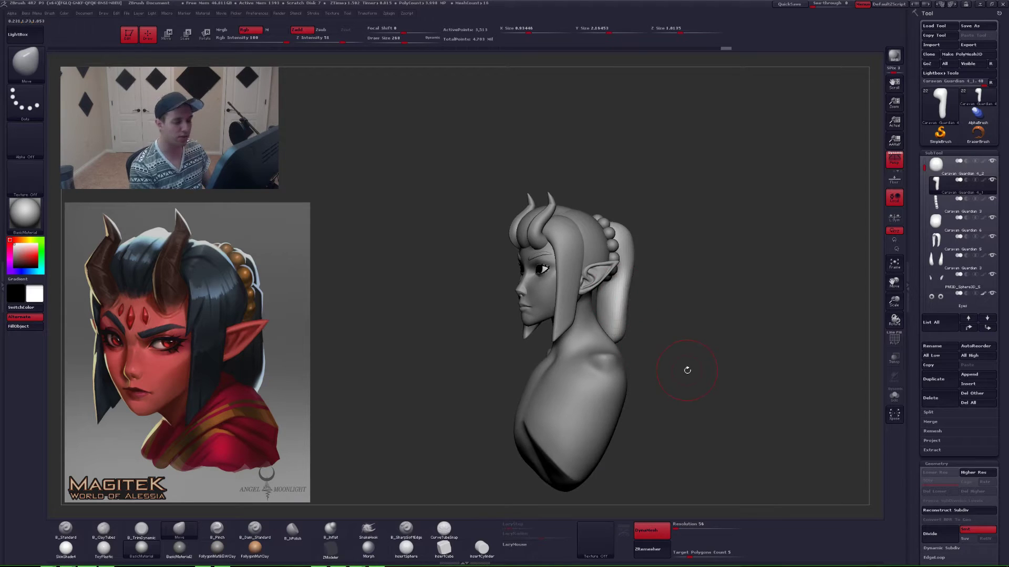
right_click_drag(688, 370, 674, 342)
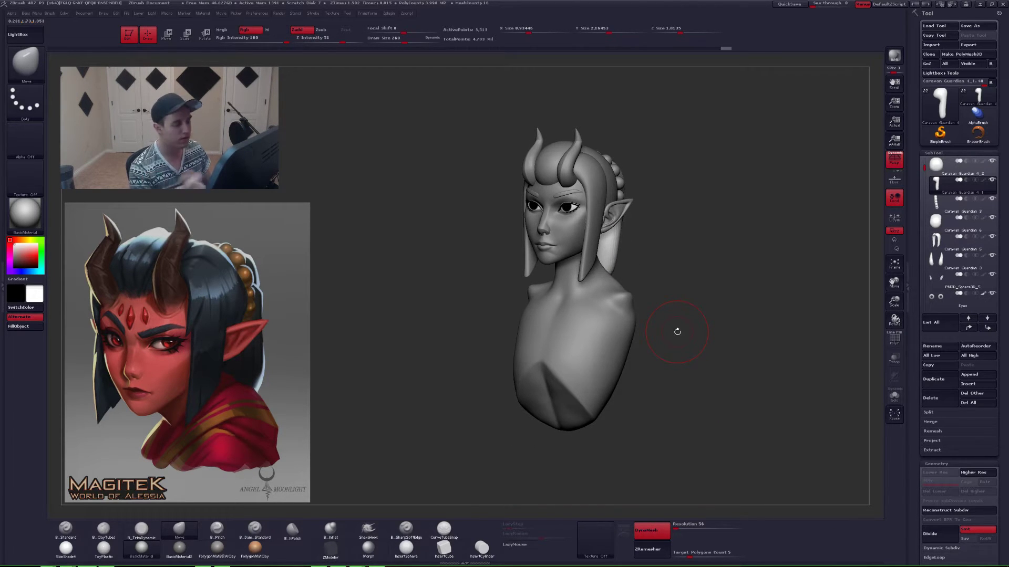
mouse_move(610, 242)
right_mouse_down("ctrl")
mouse_move(613, 254)
mouse_move(609, 245)
right_mouse_up("ctrl")
mouse_move(688, 193)
right_mouse_down()
mouse_move(666, 185)
mouse_move(611, 269)
right_mouse_up()
key("2")
mouse_move(611, 282)
left_mouse_down()
mouse_move(612, 190)
mouse_move(611, 278)
mouse_move(608, 223)
mouse_move(614, 252)
mouse_move(635, 260)
mouse_move(633, 252)
mouse_move(624, 299)
left_mouse_up()
key("4")
key("space")
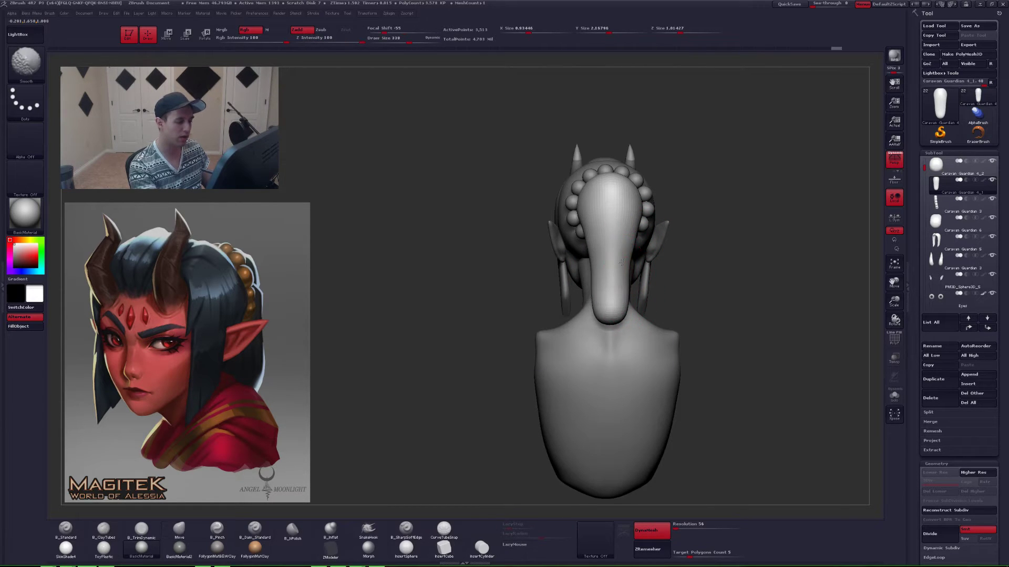
mouse_move(626, 279)
right_mouse_down()
mouse_move(637, 274)
mouse_move(640, 352)
right_mouse_up()
right_click_drag(640, 351, 632, 332, "alt")
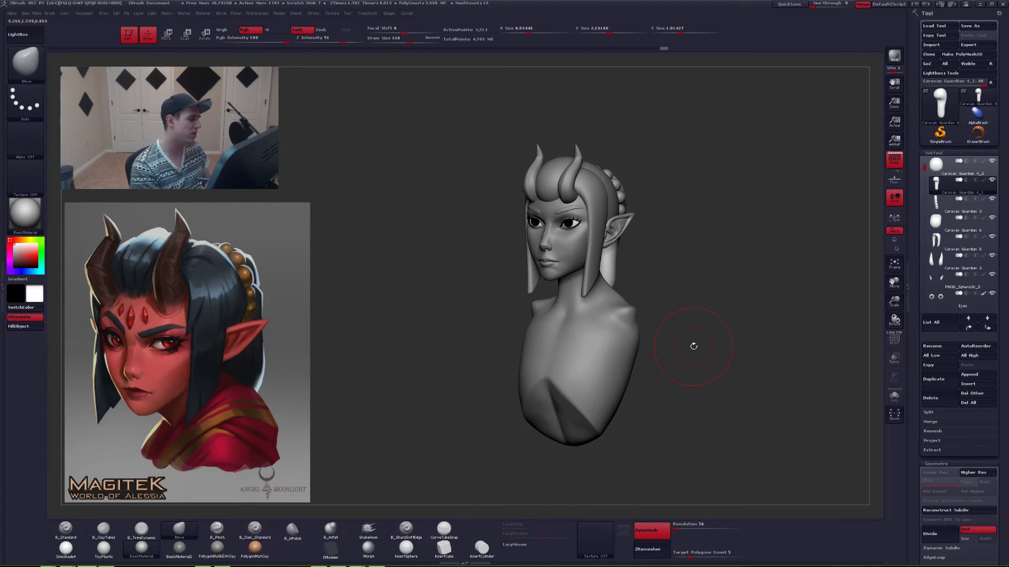
- Examine the bust from several angles and check the head mesh on its own against the portrait
right_click_drag(550, 251, 572, 248)
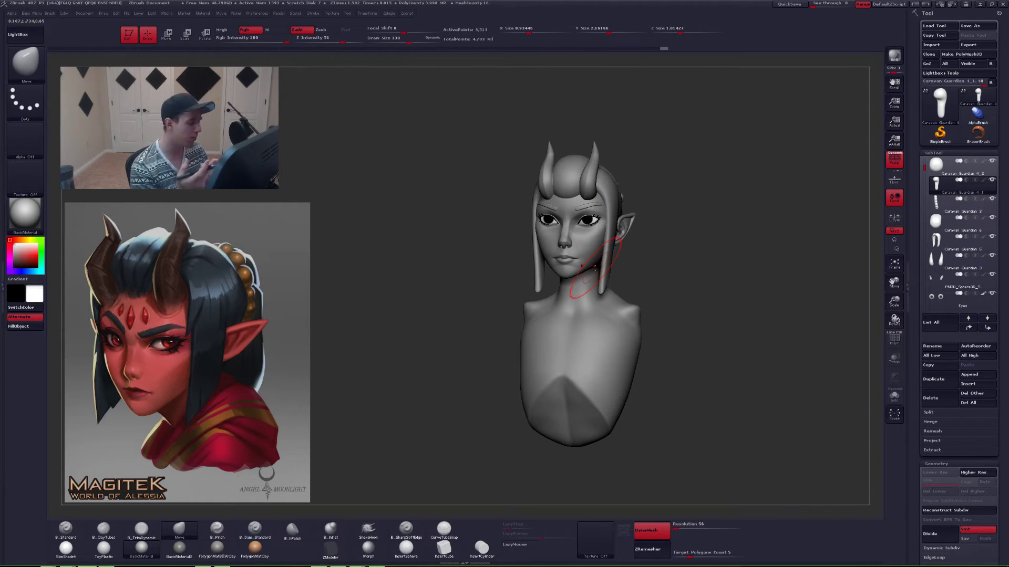
right_click_drag(595, 268, 607, 230, "alt")
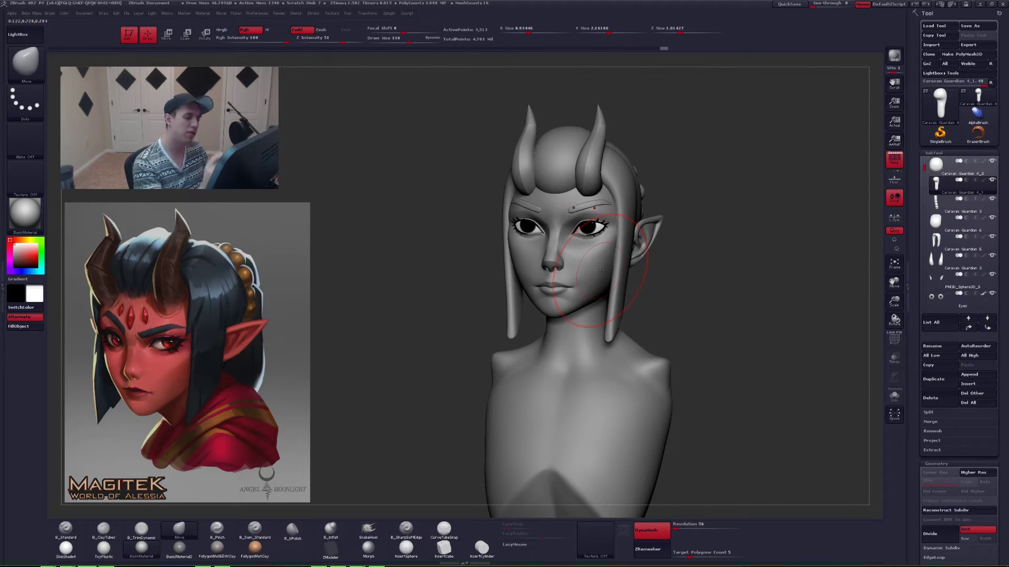
right_click_drag(600, 271, 574, 280)
left_click(523, 270, "alt")
key("shift+s")
right_click_drag(554, 215, 541, 214)
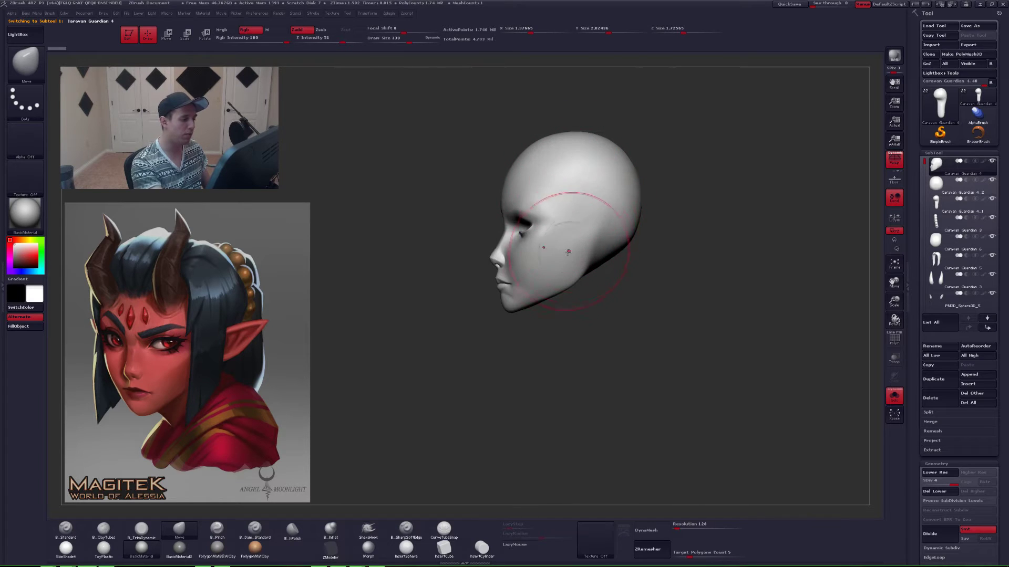
right_click_drag(568, 252, 582, 246)
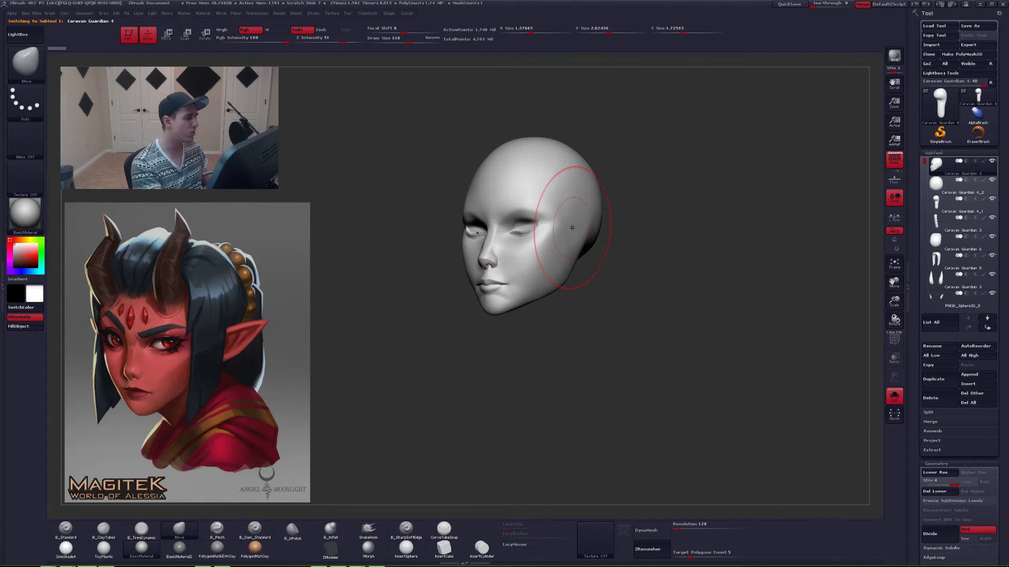
key("alt+s")
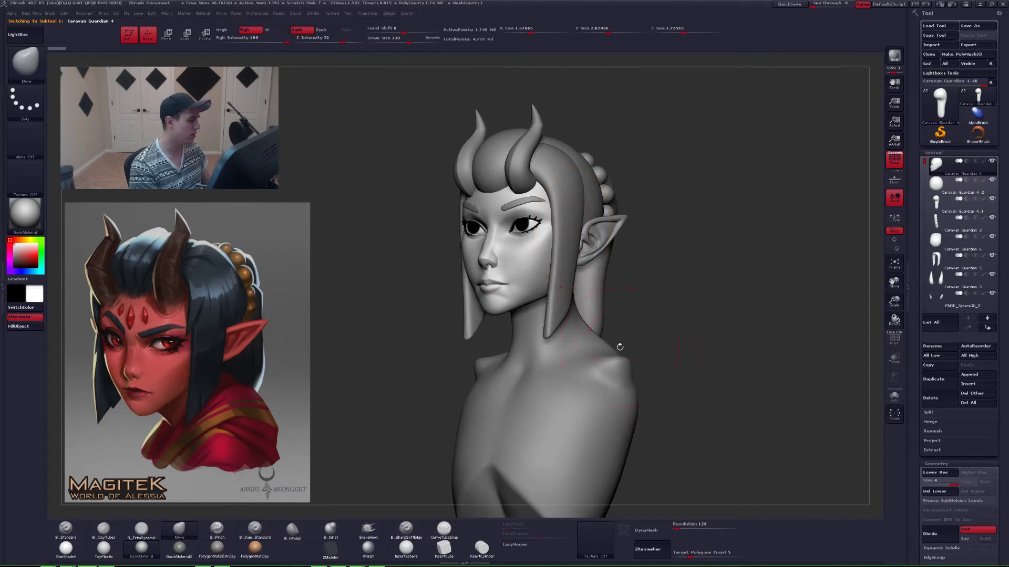
mouse_move(617, 282)
right_mouse_down("alt")
mouse_move(625, 332)
mouse_move(641, 347)
mouse_move(588, 333)
right_mouse_up("alt")
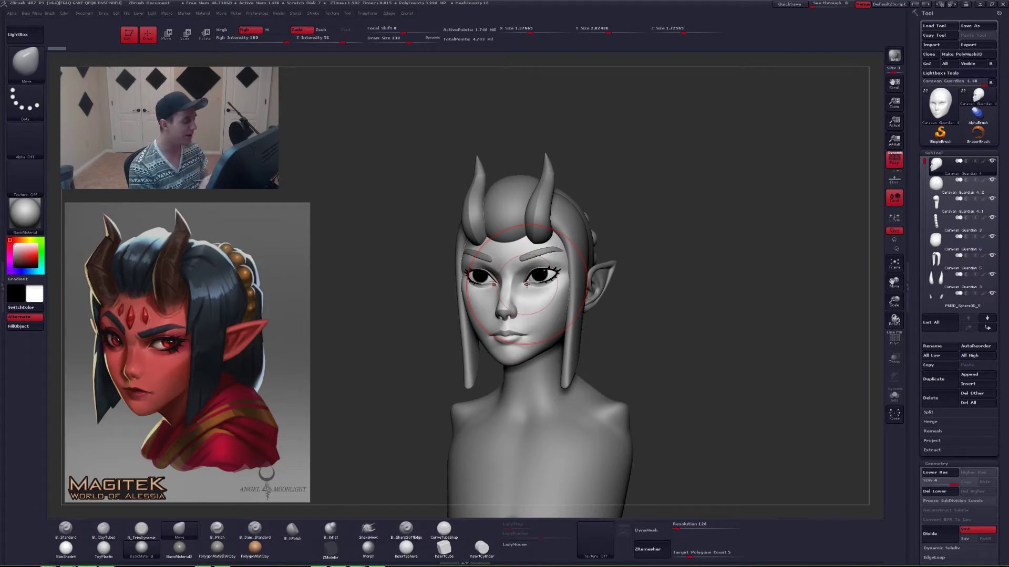
left_click_drag(762, 247, 678, 232)
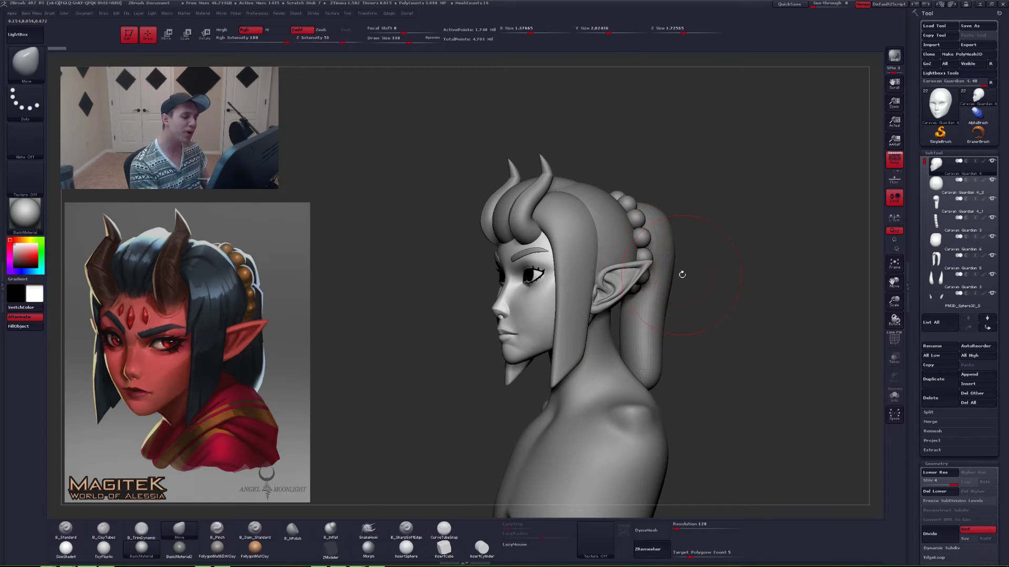
mouse_move(682, 274)
left_mouse_down("alt")
mouse_move(667, 270)
mouse_move(657, 284)
left_mouse_up("alt")
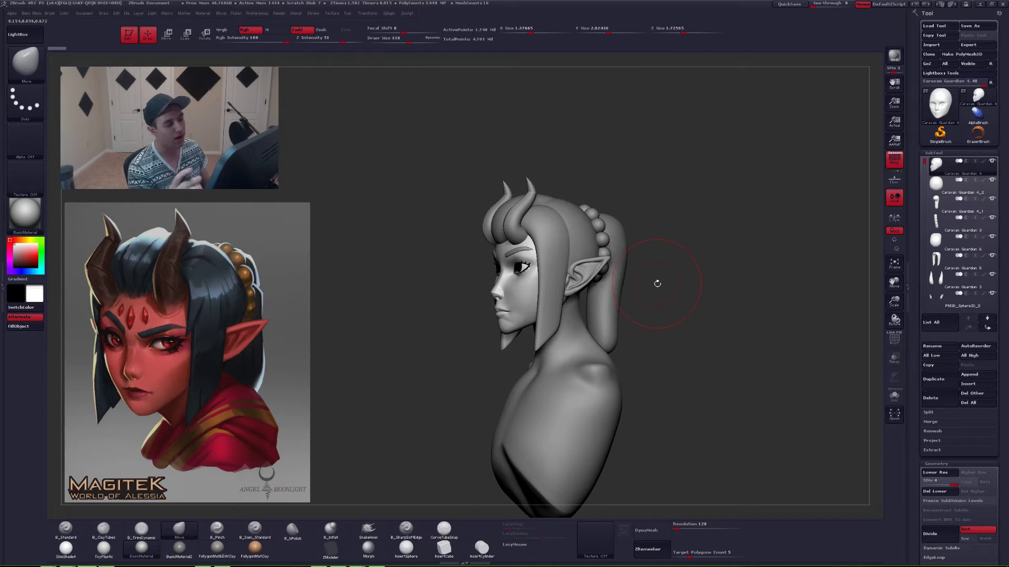
- Select the ponytail, swell its upper back outward and adjust the inner edge below the beads with the Move brush
left_click(625, 234, "alt")
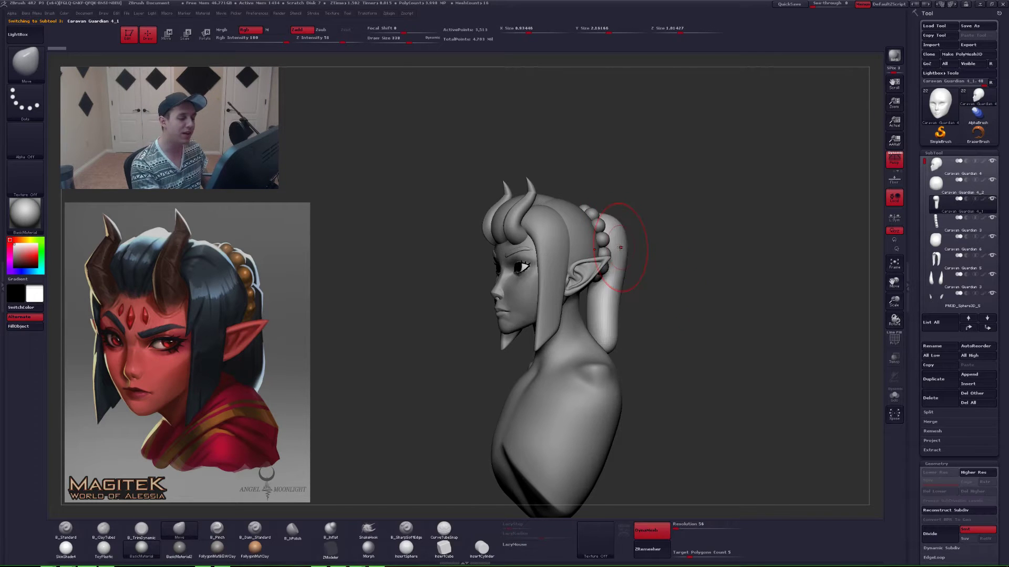
mouse_move(637, 226)
left_mouse_down()
mouse_move(635, 254)
mouse_move(614, 246)
mouse_move(603, 226)
left_mouse_up()
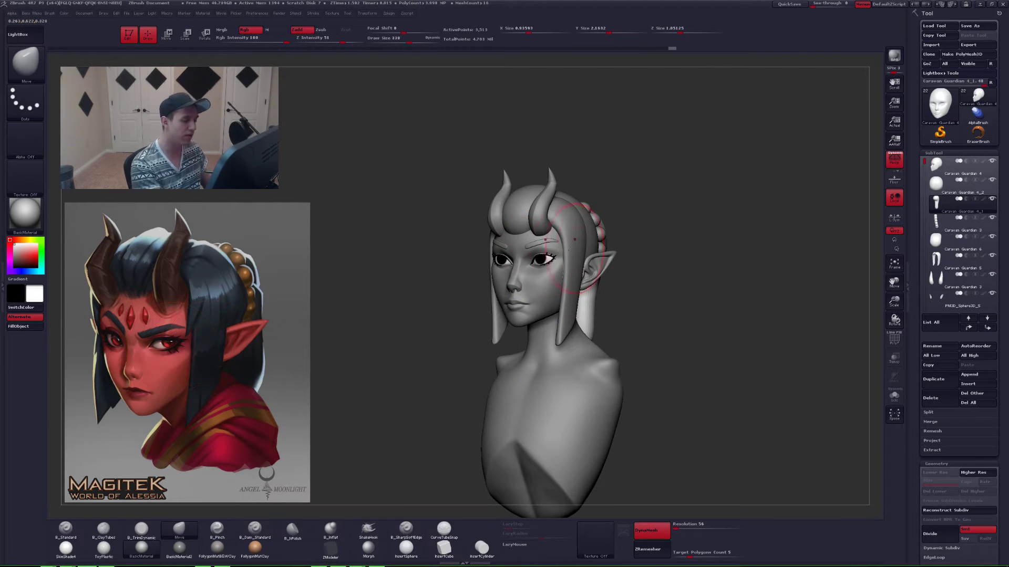
right_click_drag(549, 252, 578, 257)
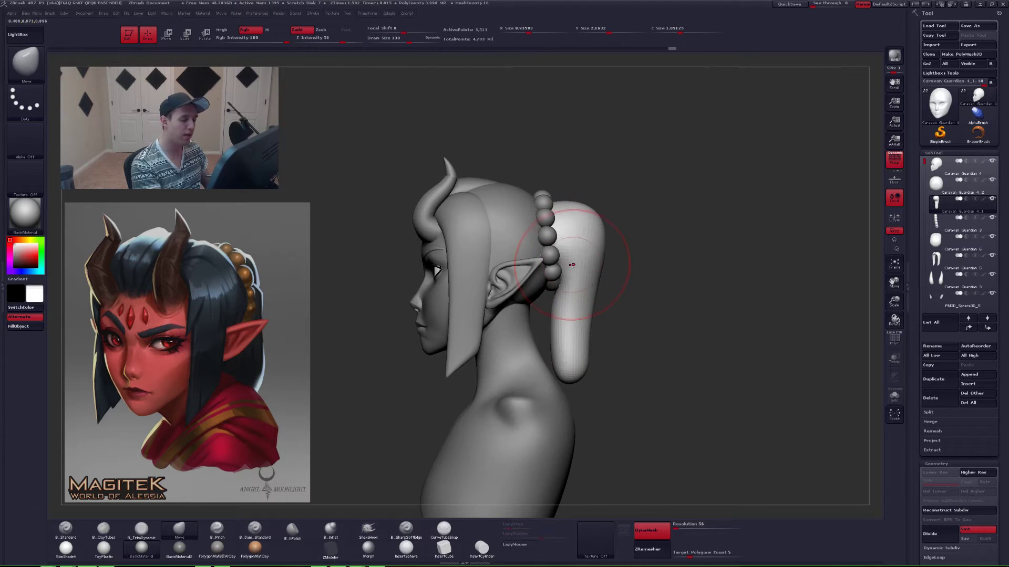
key("space")
left_click_drag(584, 252, 600, 242)
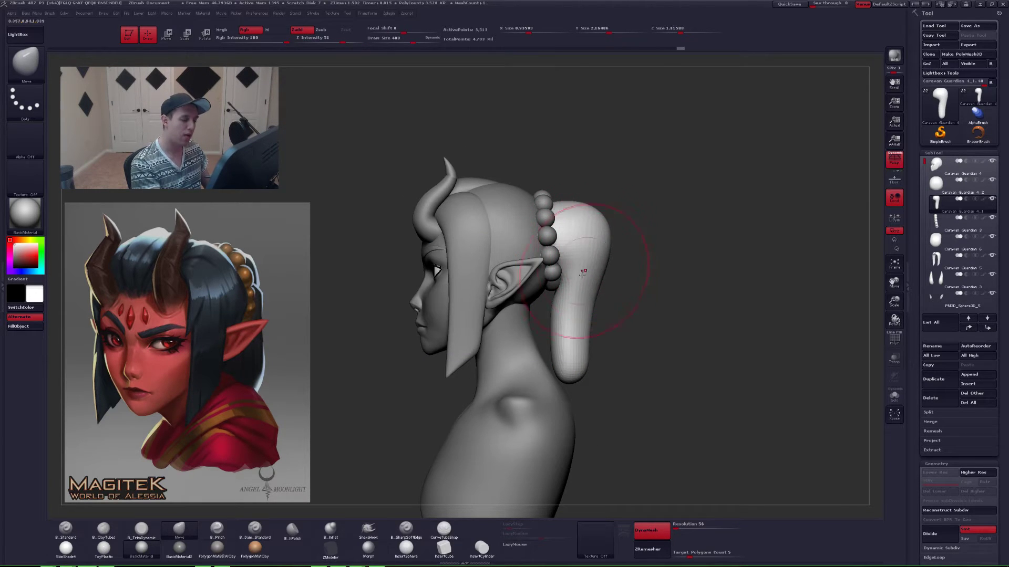
left_click_drag(553, 301, 561, 300)
- Isolate the ponytail, subdivide it once and smooth the crease between its bulbous top and the hanging tail at draw size 257
key("space")
left_click(559, 286)
key("alt+shift+s")
right_click_drag(562, 289, 579, 292)
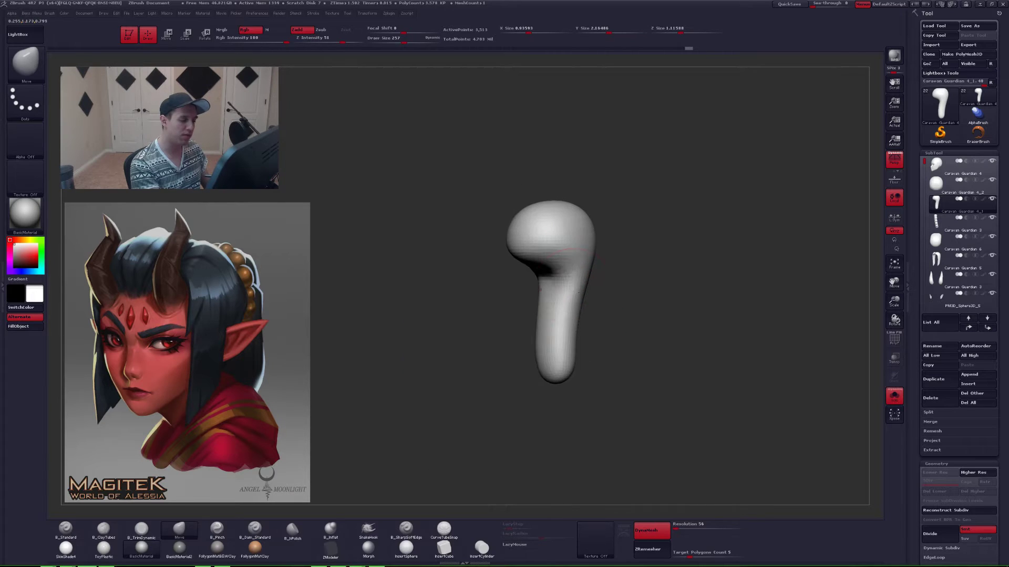
key("b")
key("c")
key("t")
key("ctrl+d")
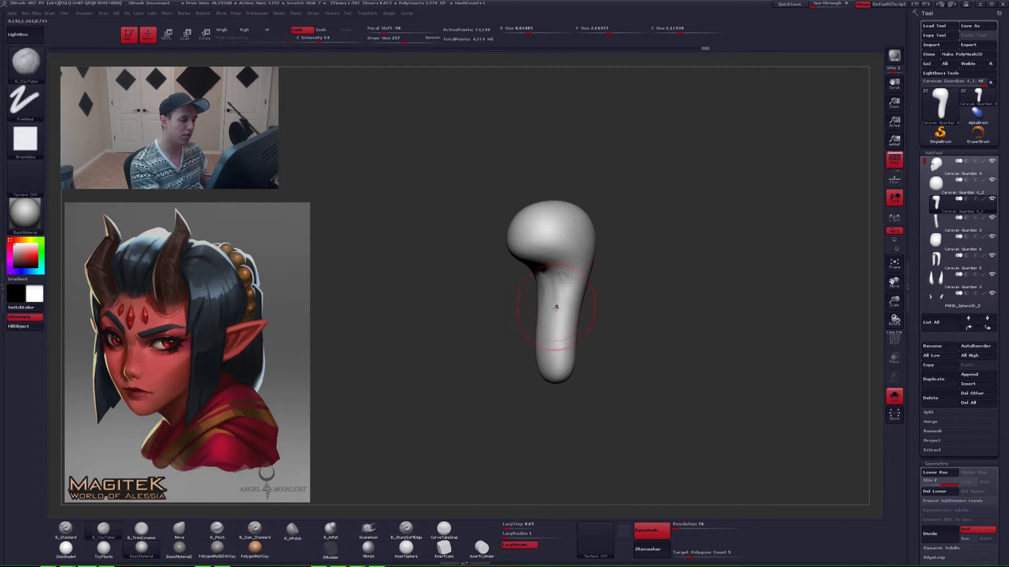
left_click_drag(556, 308, 535, 250, "shift")
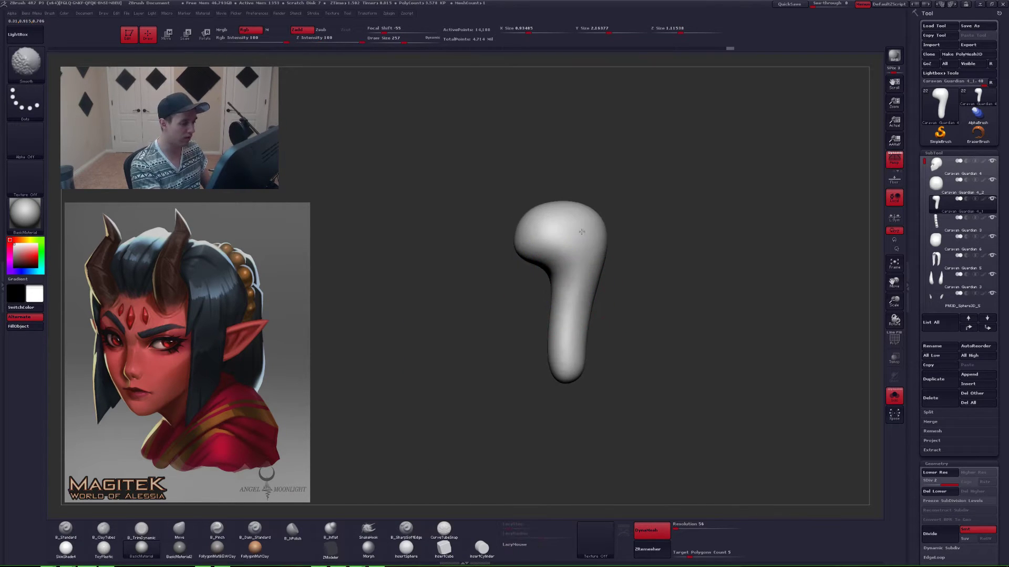
- Show the whole bust again and lengthen the lower end of the ponytail slightly with the Move brush
key("alt+shift+s")
mouse_move(586, 383)
right_mouse_down()
mouse_move(554, 385)
mouse_move(576, 392)
right_mouse_up()
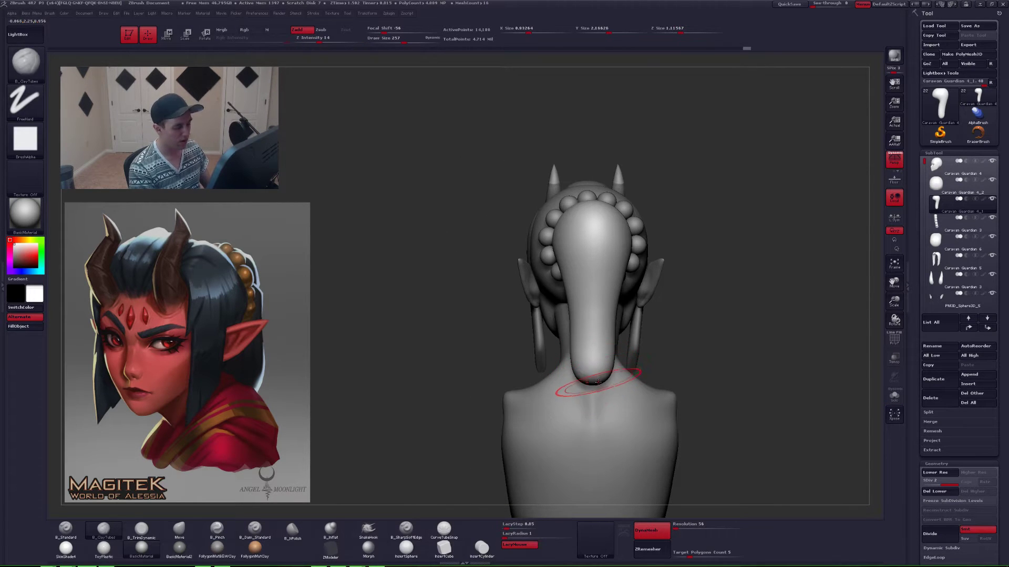
key("b")
key("m")
key("v")
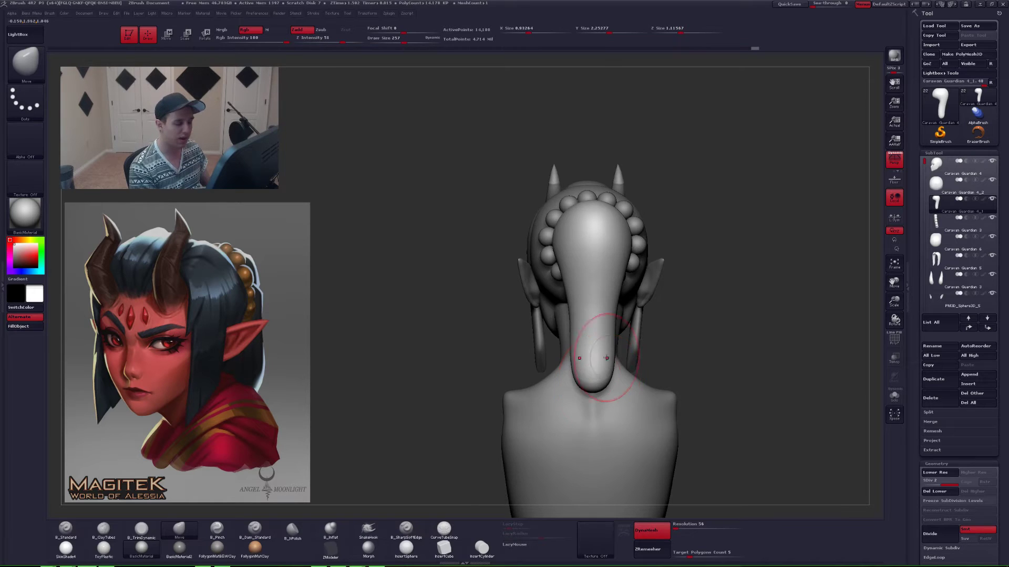
right_click_drag(606, 358, 643, 366)
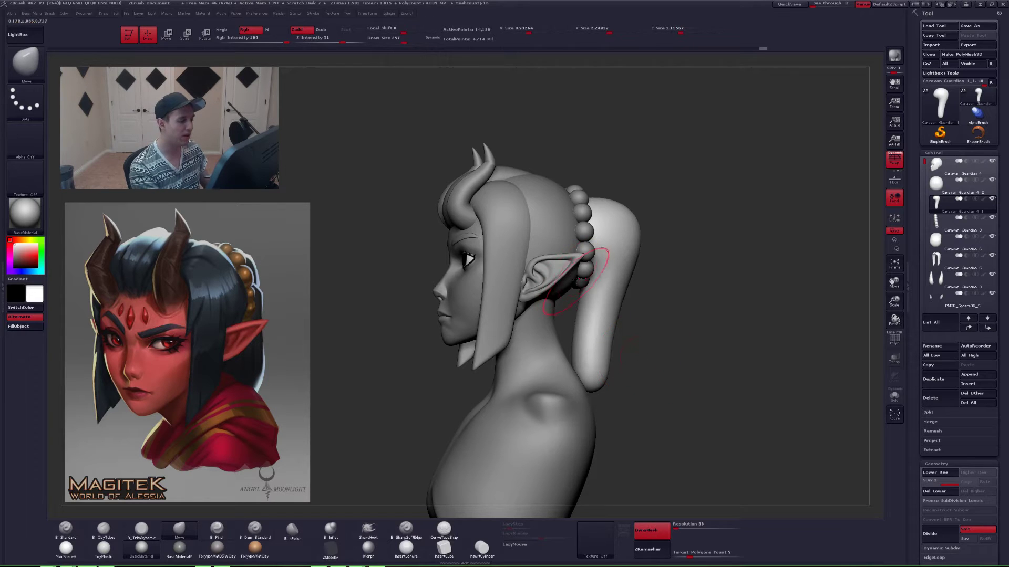
mouse_move(549, 247)
right_mouse_down()
mouse_move(548, 287)
mouse_move(558, 258)
right_mouse_up()
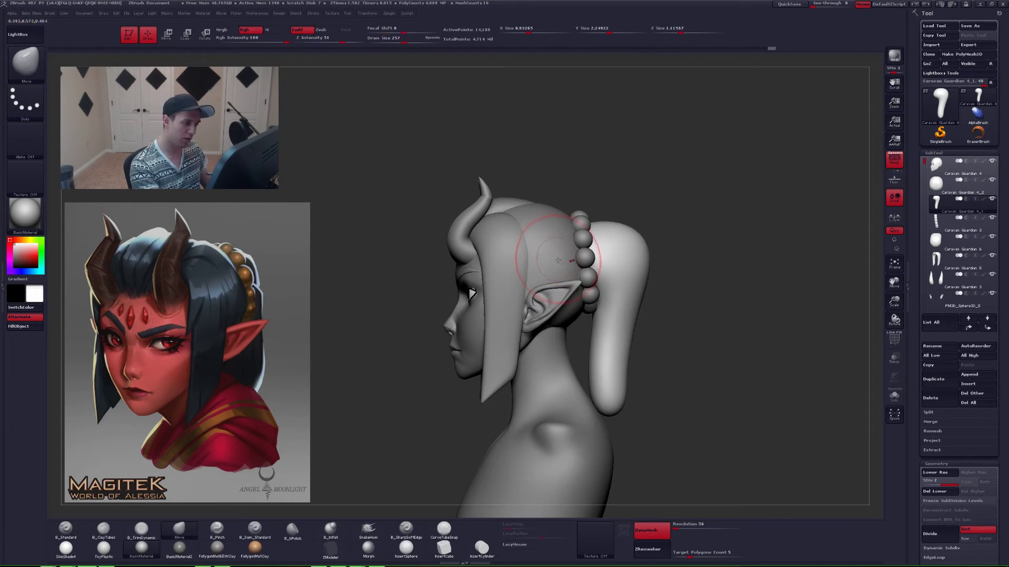
- Select the hair cap covering the skull and duplicate it
left_click(558, 261, "alt")
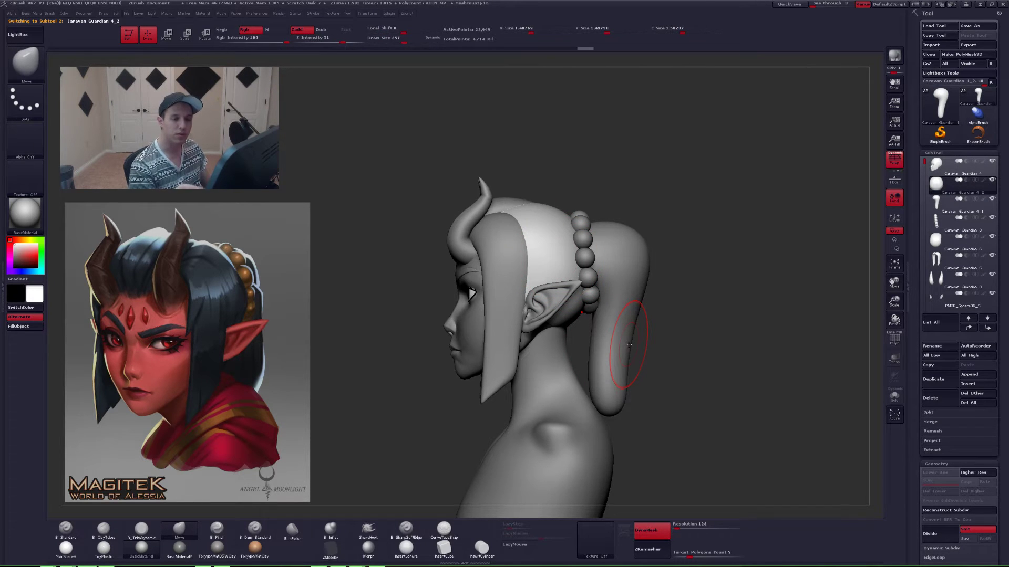
left_click(933, 379)
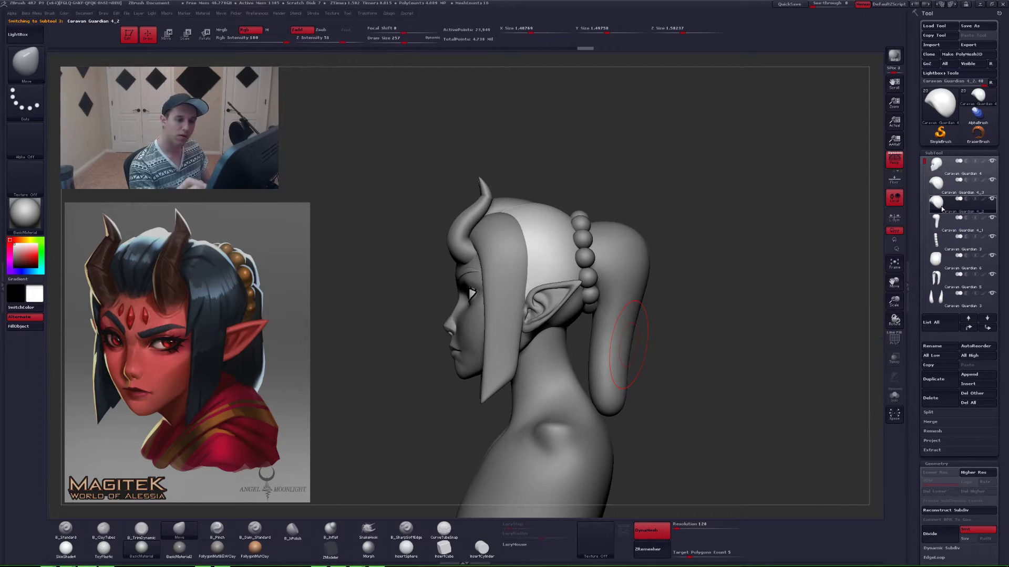
mouse_move(942, 210)
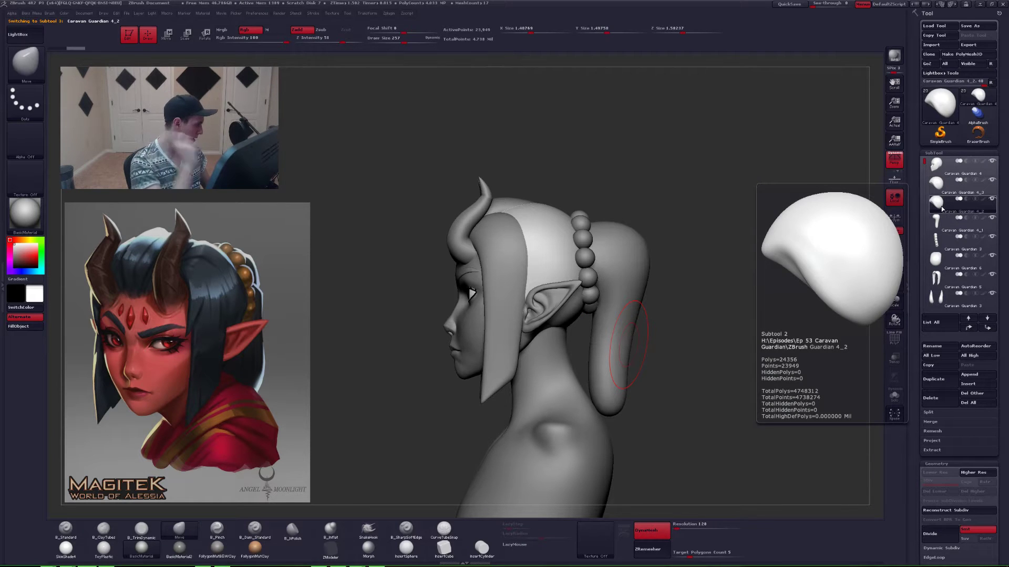
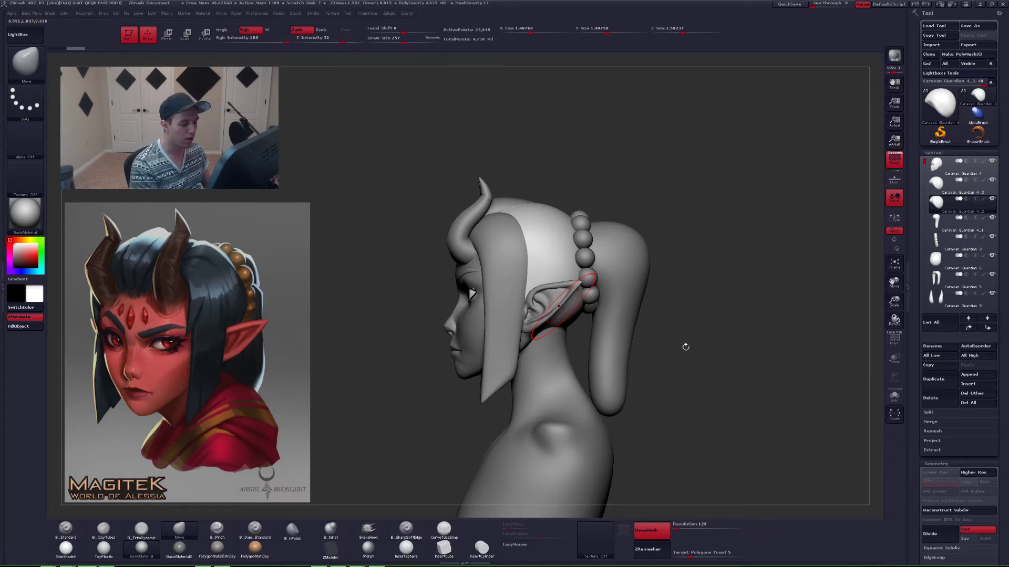
- Reduce the draw size to 167 and choose the CurveTubeSnap brush
key("space")
left_click_drag(721, 325, 716, 324)
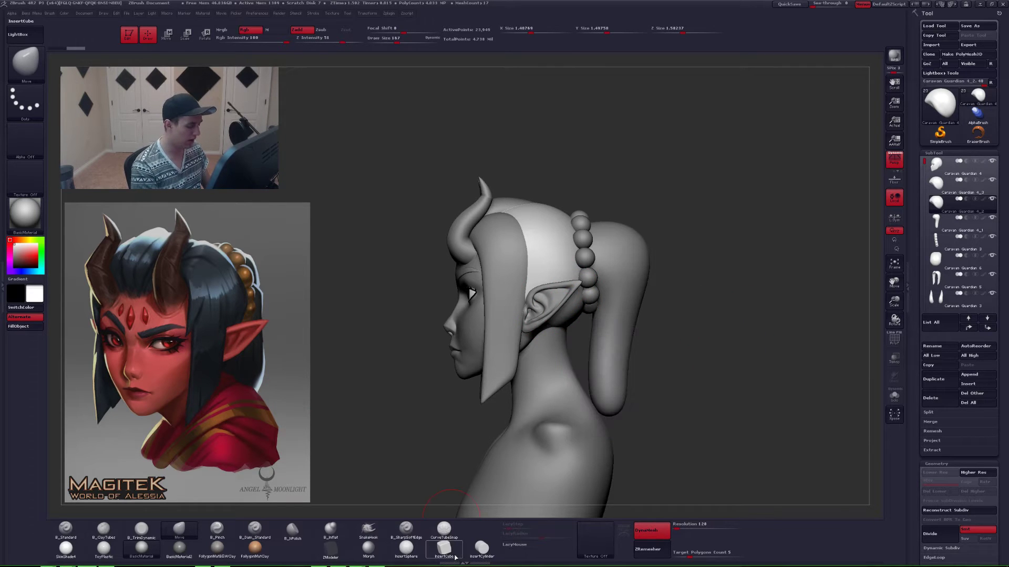
left_click(450, 536)
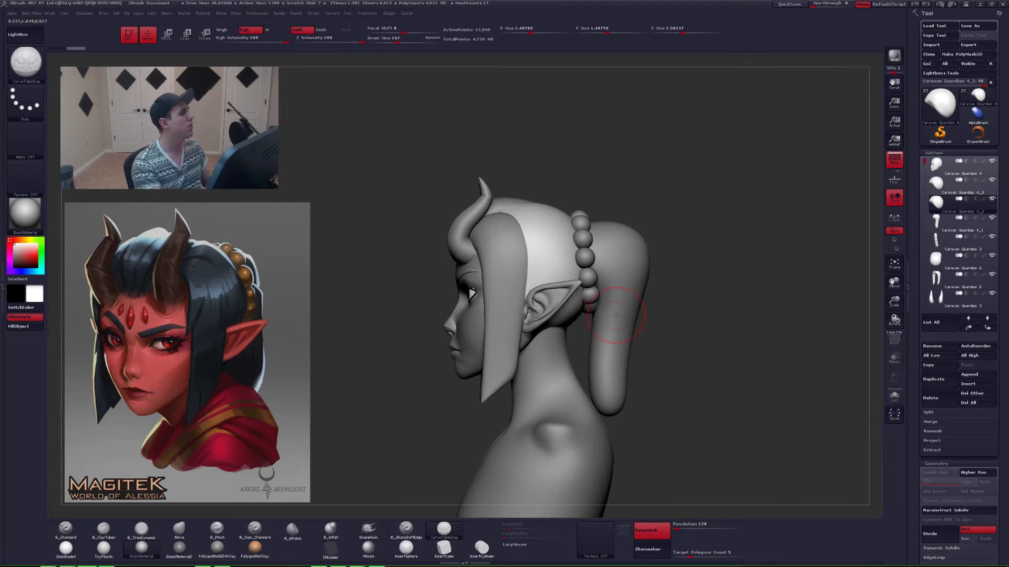
key("b")
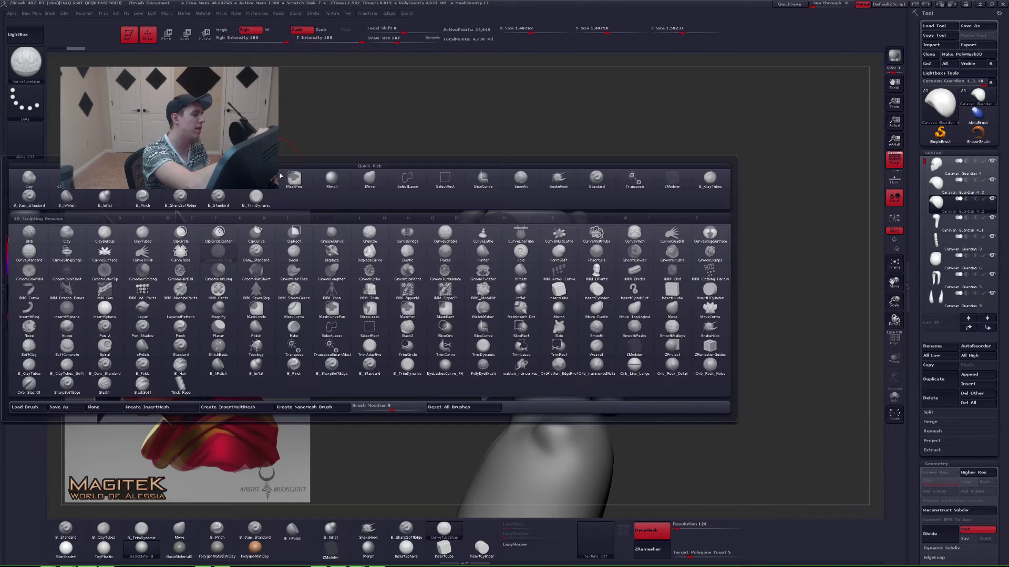
key("c")
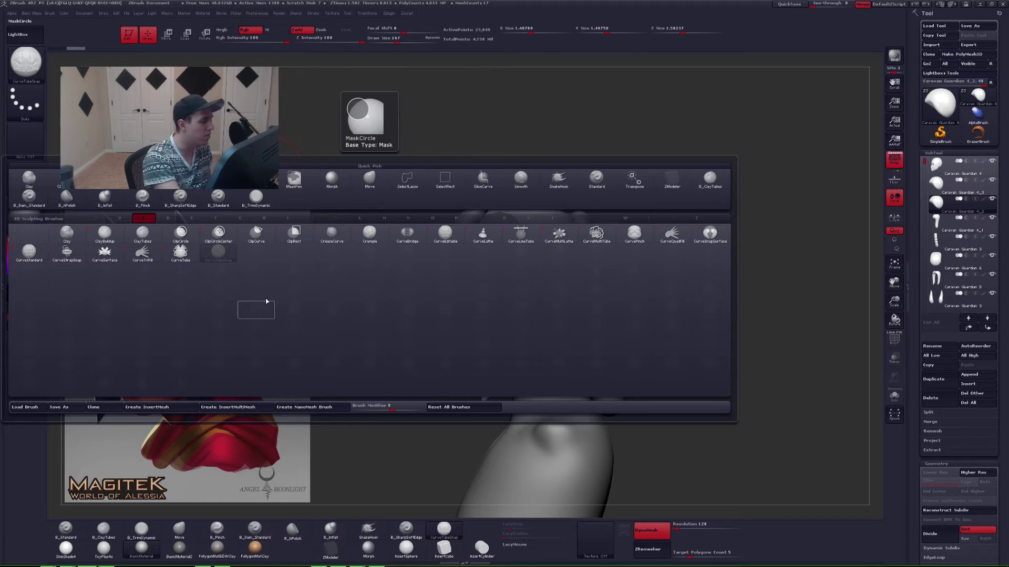
left_click(226, 258)
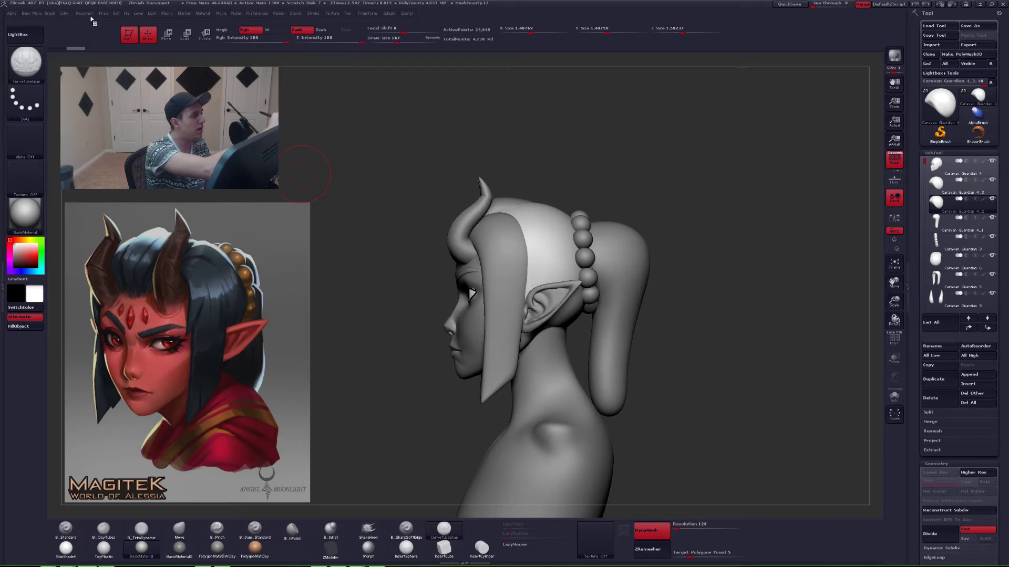
left_click(50, 15)
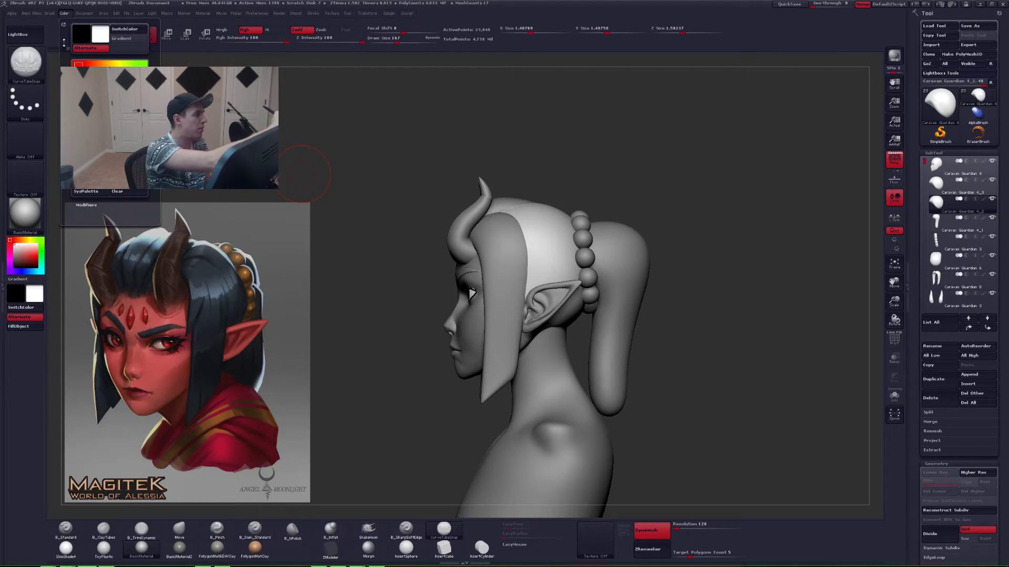
left_click(50, 14)
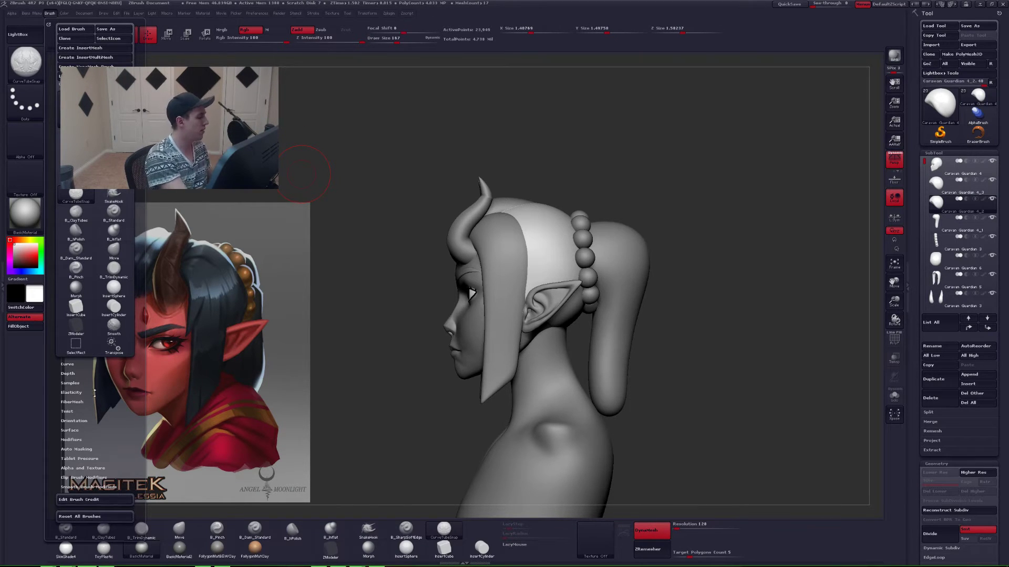
scroll(101, 408, "down", 3)
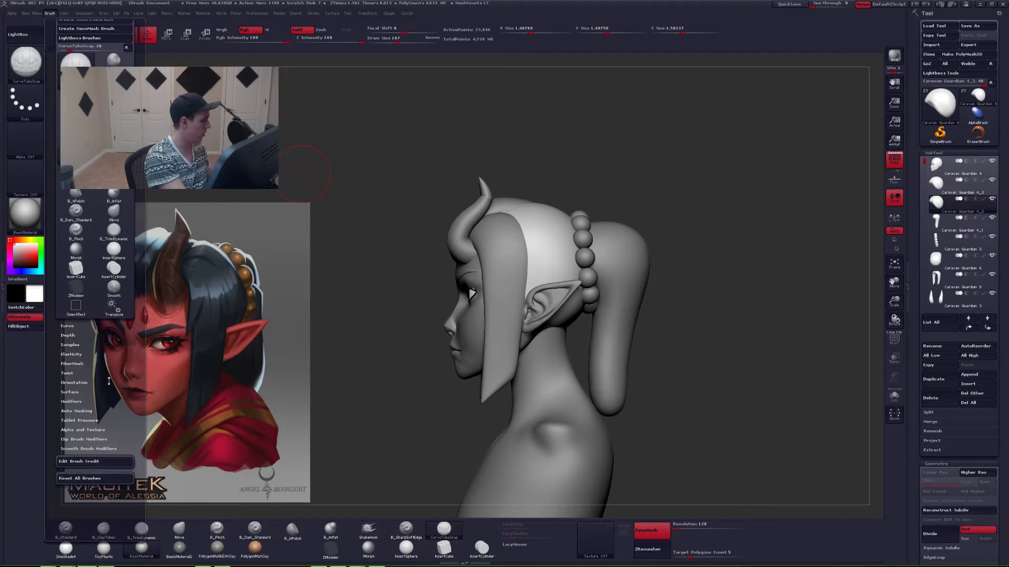
left_click_drag(110, 406, 112, 413)
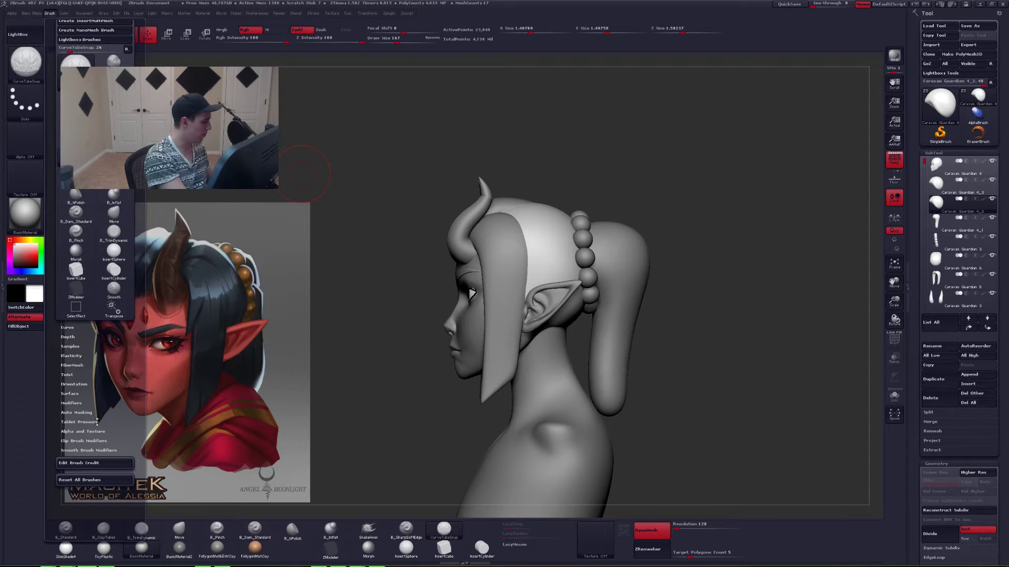
left_click(90, 404)
left_click_drag(101, 527, 102, 472)
left_click_drag(105, 385, 97, 335)
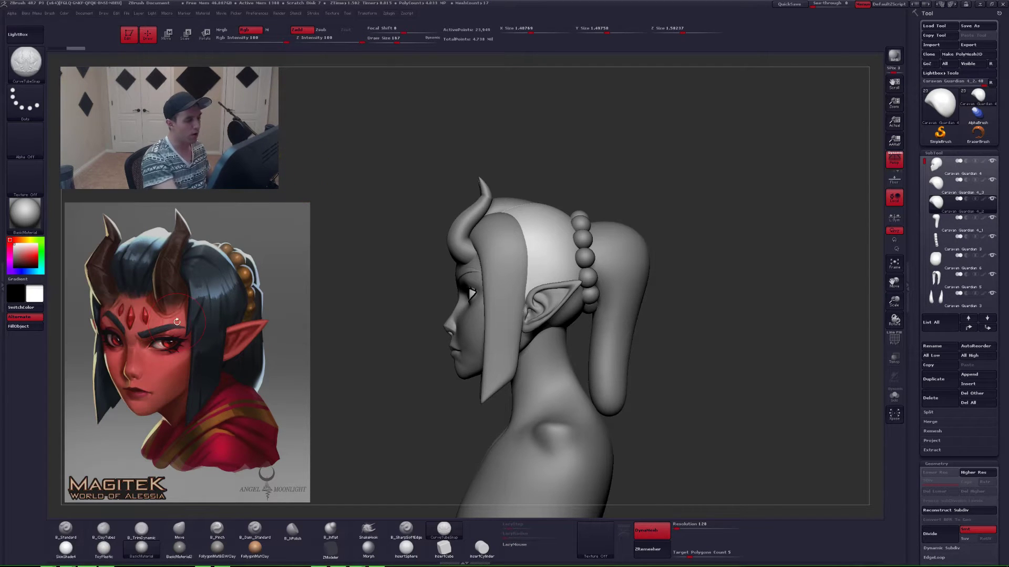
right_click_drag(611, 376, 607, 384)
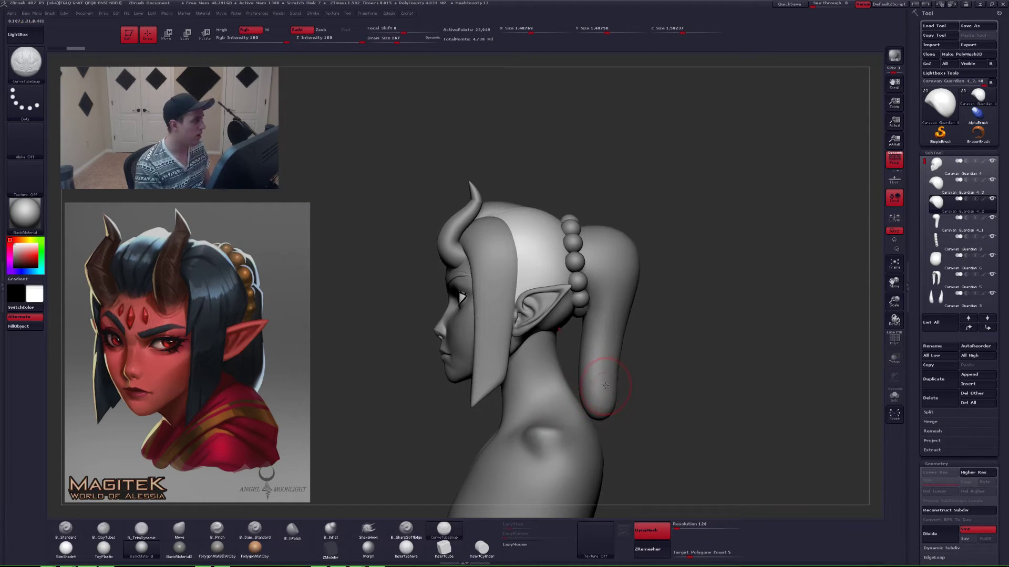
left_click(49, 13)
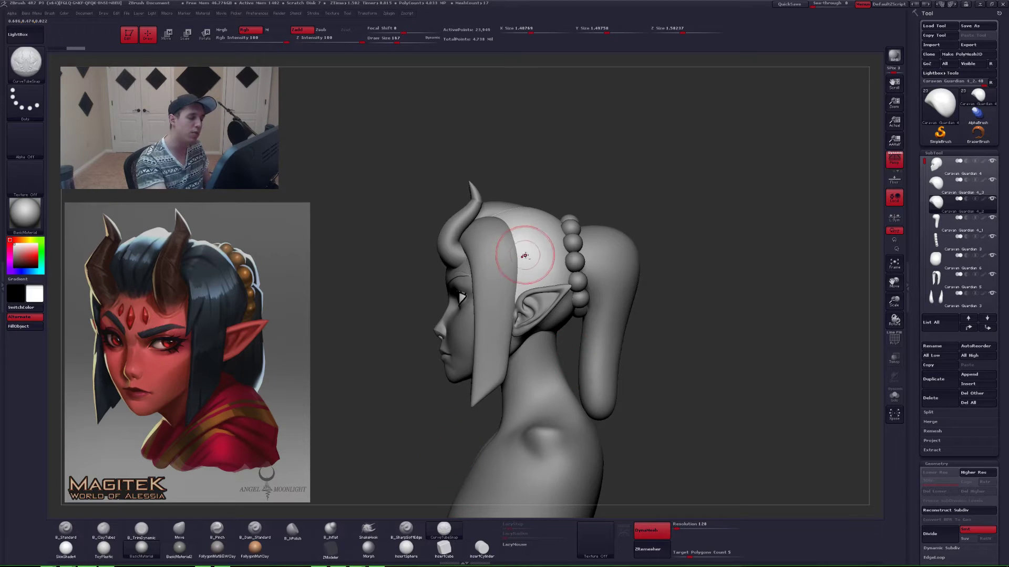
mouse_move(522, 252)
right_mouse_down()
mouse_move(533, 263)
mouse_move(517, 245)
right_mouse_up()
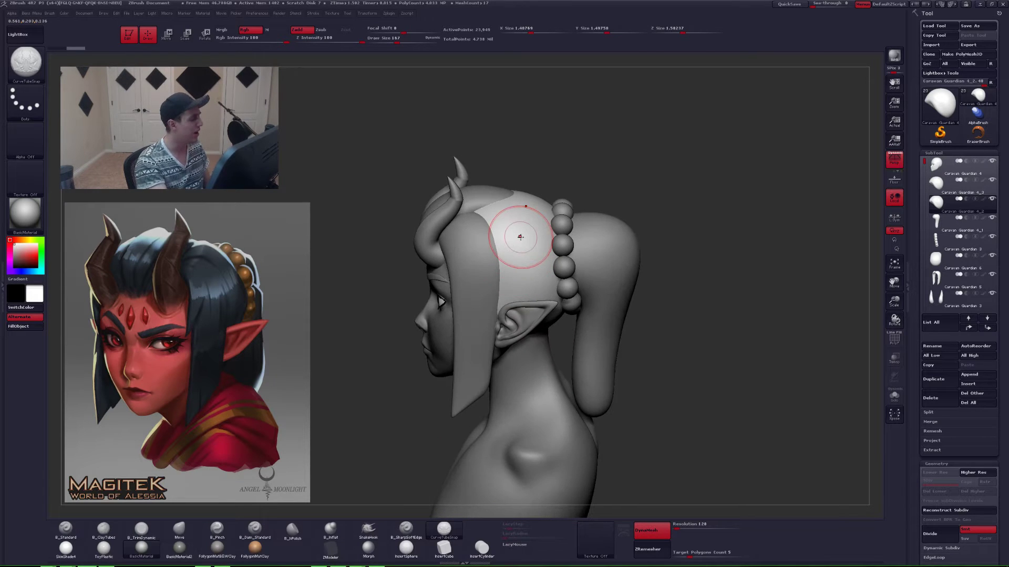
- Enable Size in the stroke's curve modifiers and reshape the curve falloff into a ramp descending from start to end
left_click(3, 274)
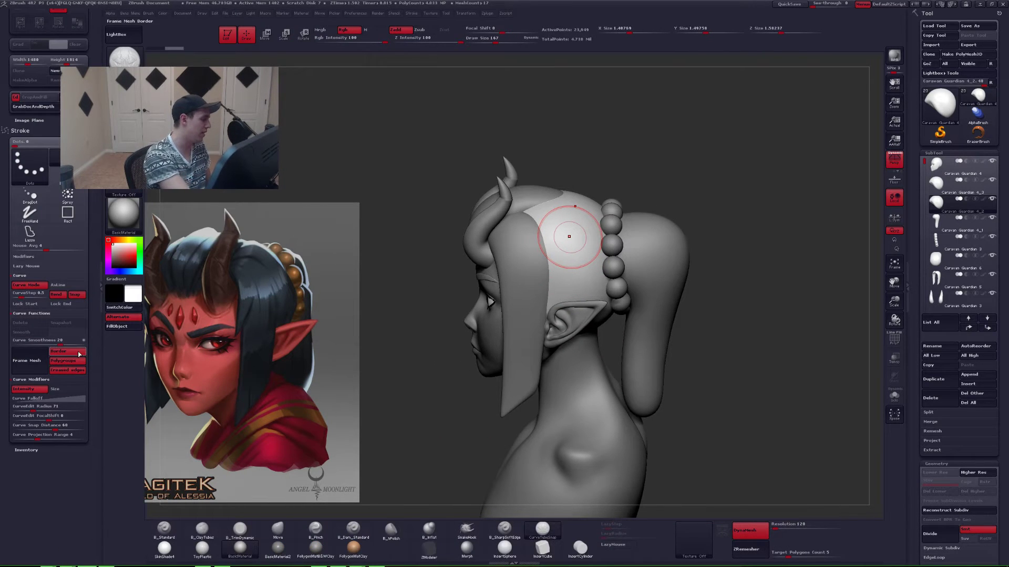
left_click(67, 389)
left_click(59, 399)
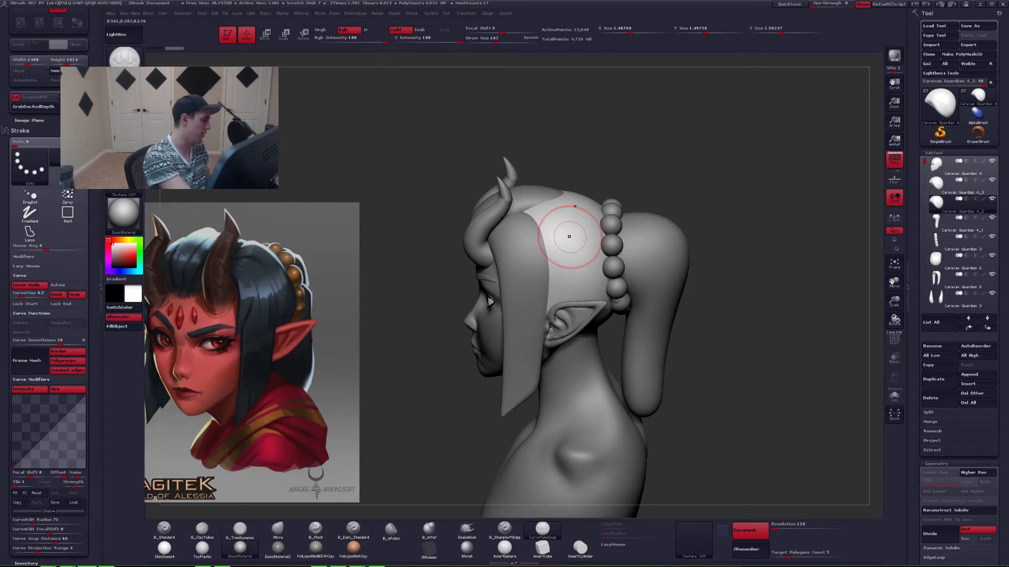
left_click_drag(17, 461, 14, 398)
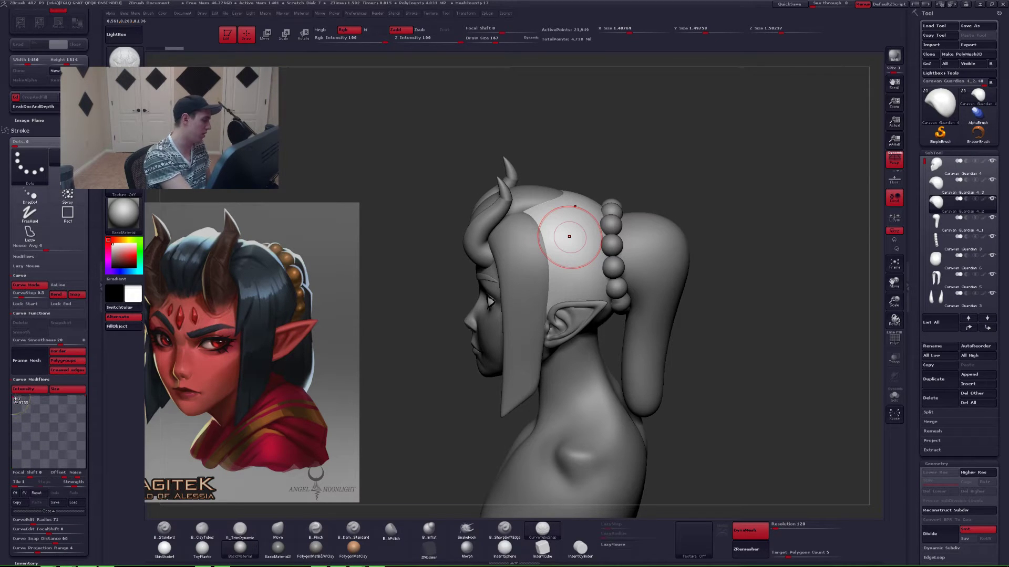
left_click_drag(85, 398, 84, 454)
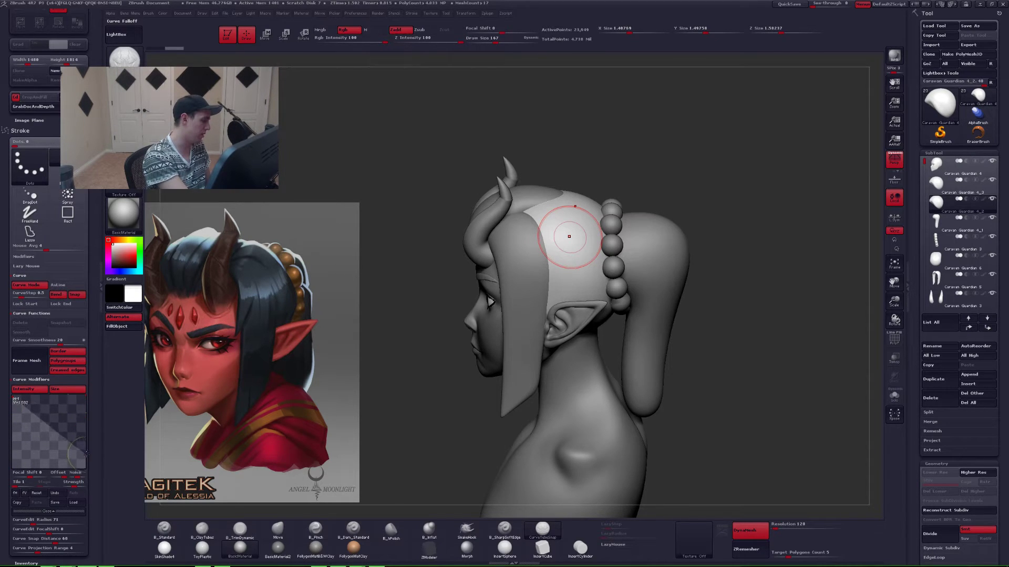
- Isolate the duplicated hair cap and draw a curve tube from its upper front down the side to behind the ear
key("alt+s")
right_click_drag(576, 252, 562, 292, "alt")
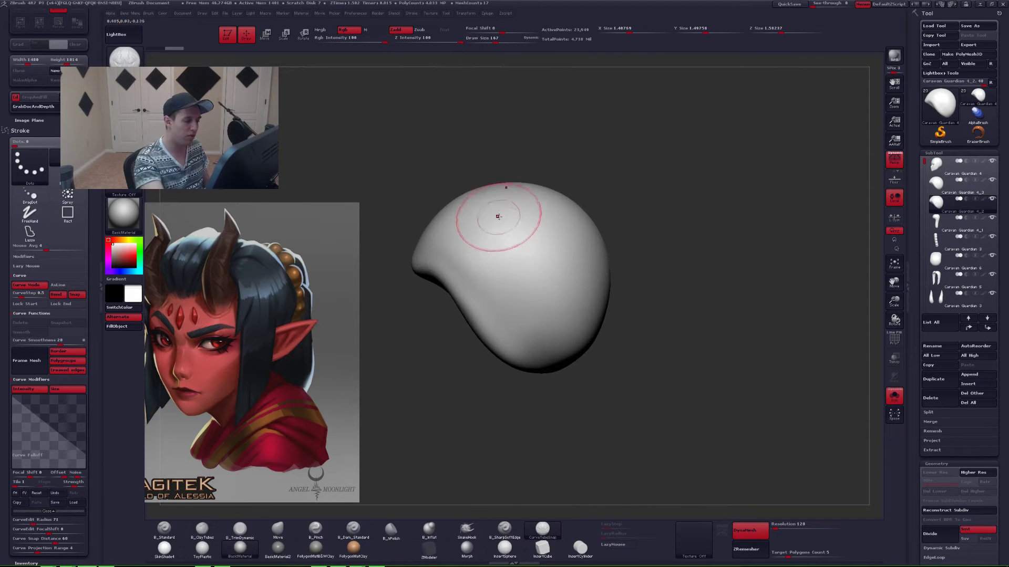
key("space")
left_click_drag(475, 204, 510, 230)
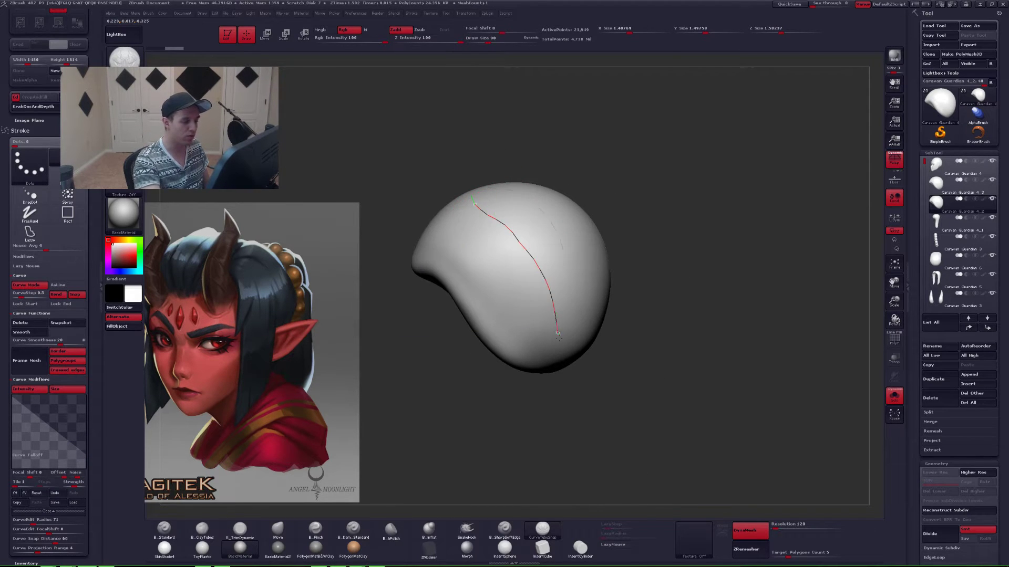
left_click_drag(558, 339, 559, 337)
mouse_move(560, 339)
right_mouse_down()
mouse_move(596, 361)
mouse_move(583, 347)
mouse_move(548, 357)
mouse_move(551, 391)
mouse_move(570, 358)
mouse_move(547, 361)
mouse_move(551, 394)
mouse_move(552, 357)
mouse_move(553, 371)
right_mouse_up()
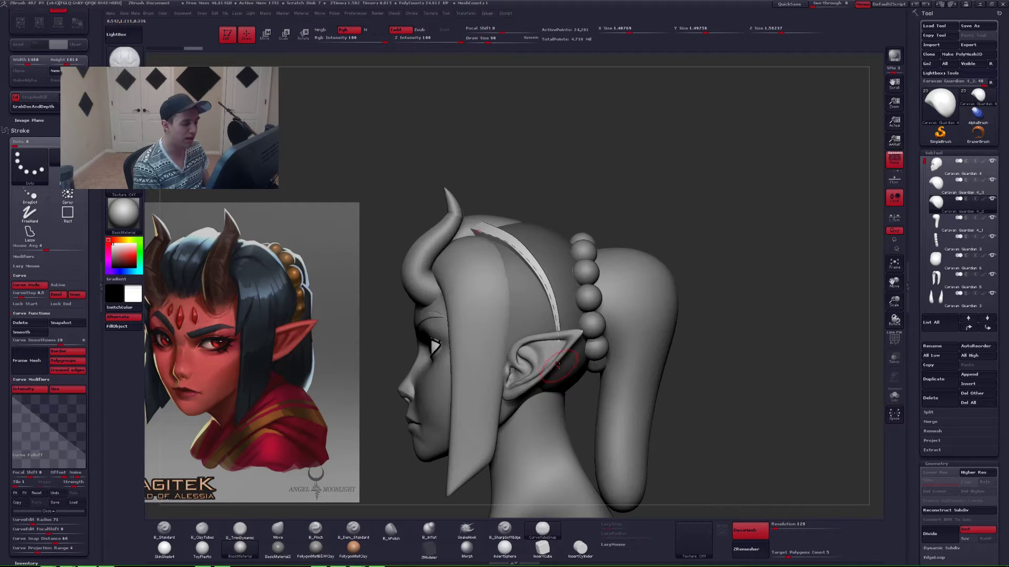
- Set the draw size to 262 and update the curve tube on the hair cap into a wider strand
key("space")
left_click(595, 175)
left_click(519, 246)
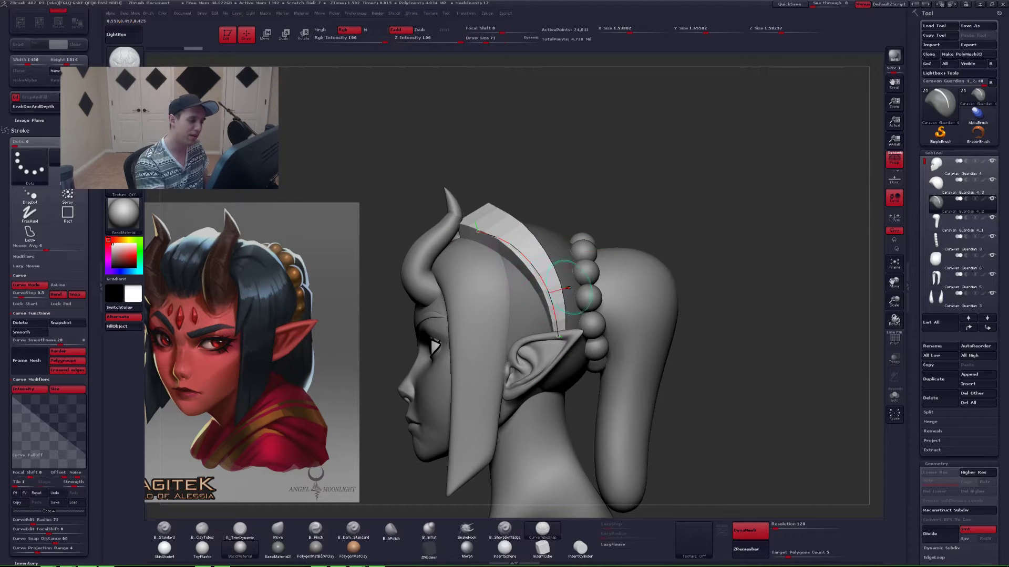
left_click(567, 288)
- Lower the Z intensity to 47 and update the strand so it is flatter against the head
key("space")
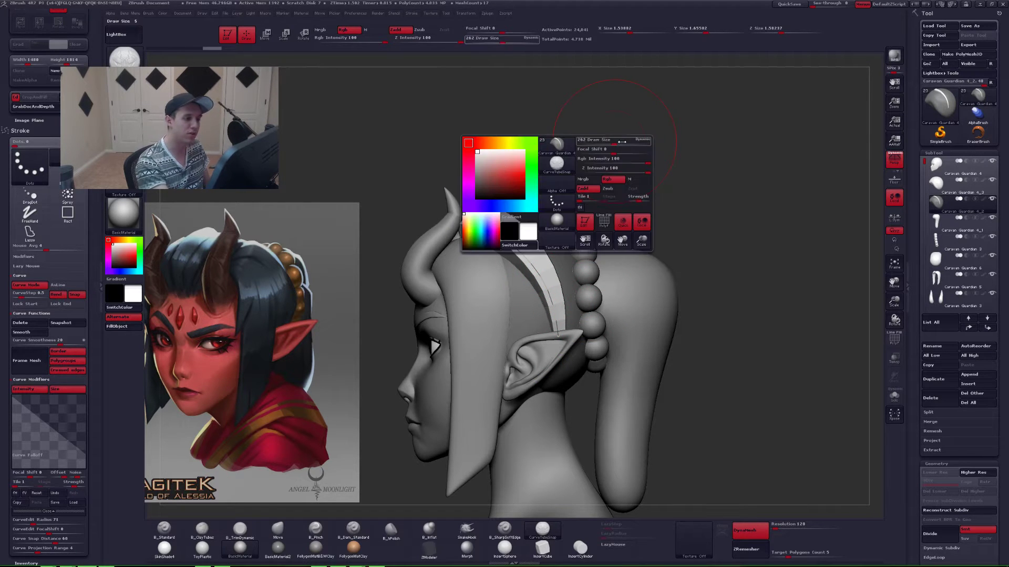
left_click(641, 171)
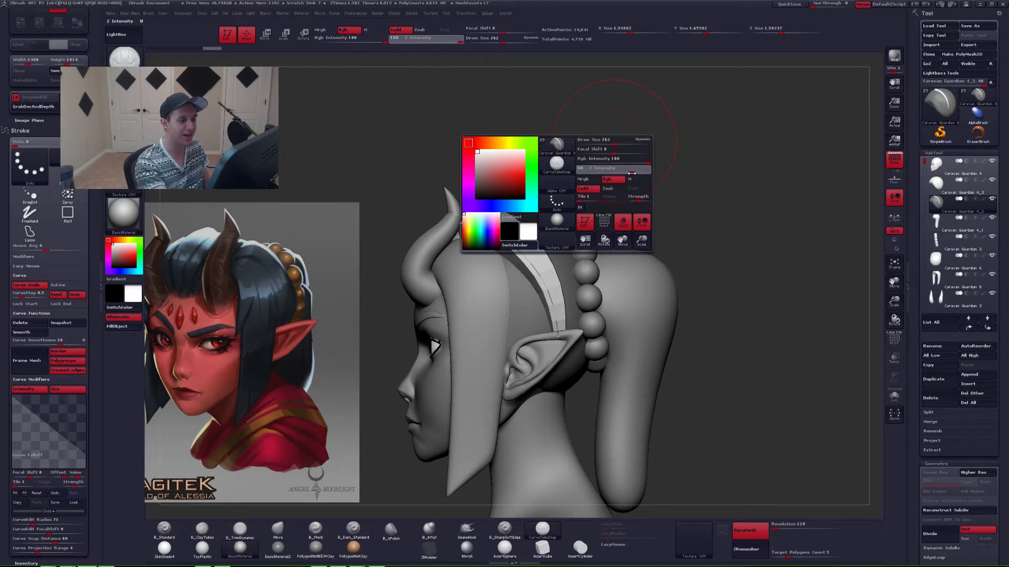
left_click_drag(628, 173, 619, 172)
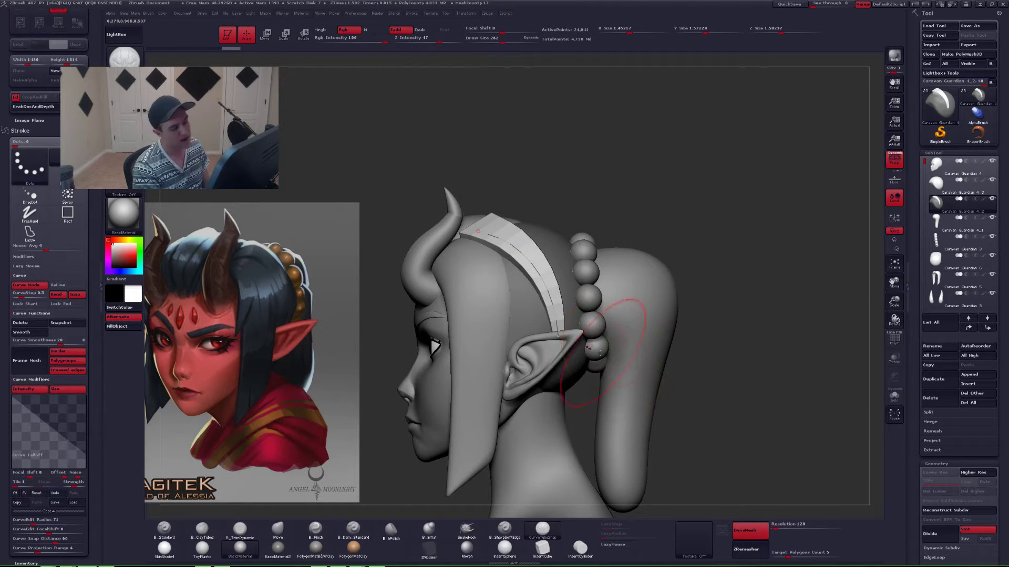
- Raise the end point of the curve falloff and update the strand so it tapers less towards the ear
right_click_drag(586, 357, 594, 360)
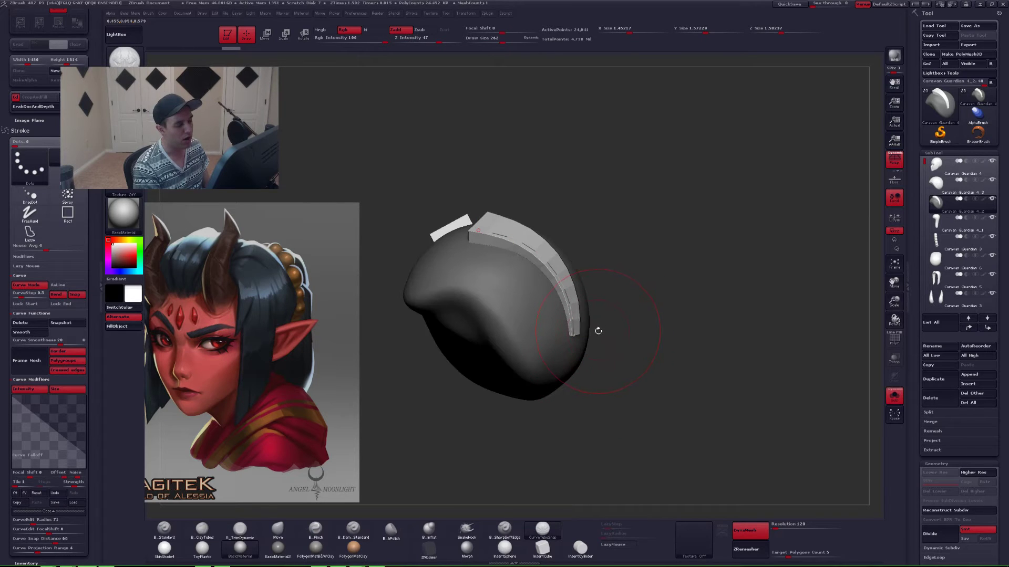
left_click(617, 351)
right_click_drag(605, 364, 282, 430)
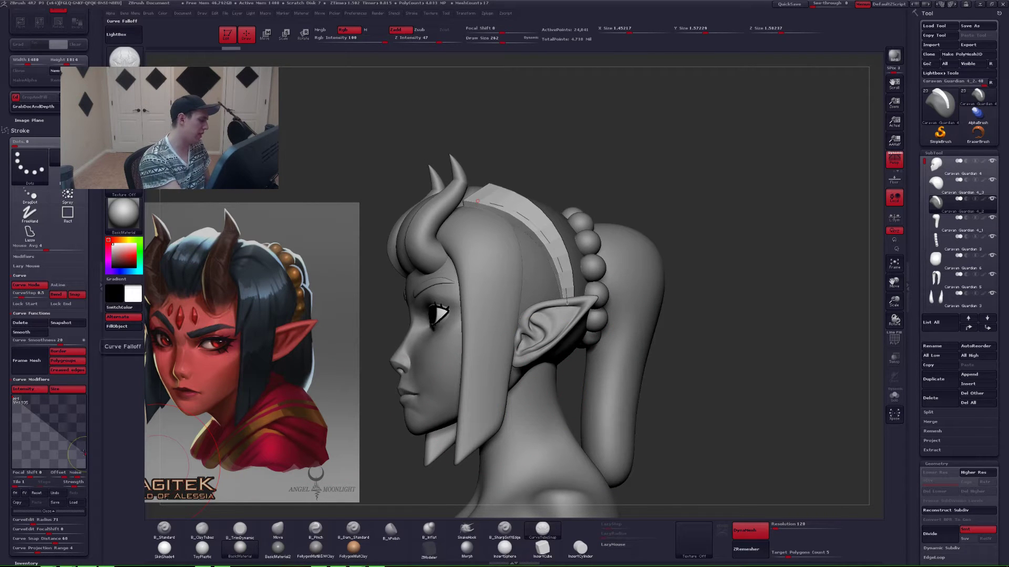
left_click_drag(84, 453, 84, 432)
left_click(557, 277)
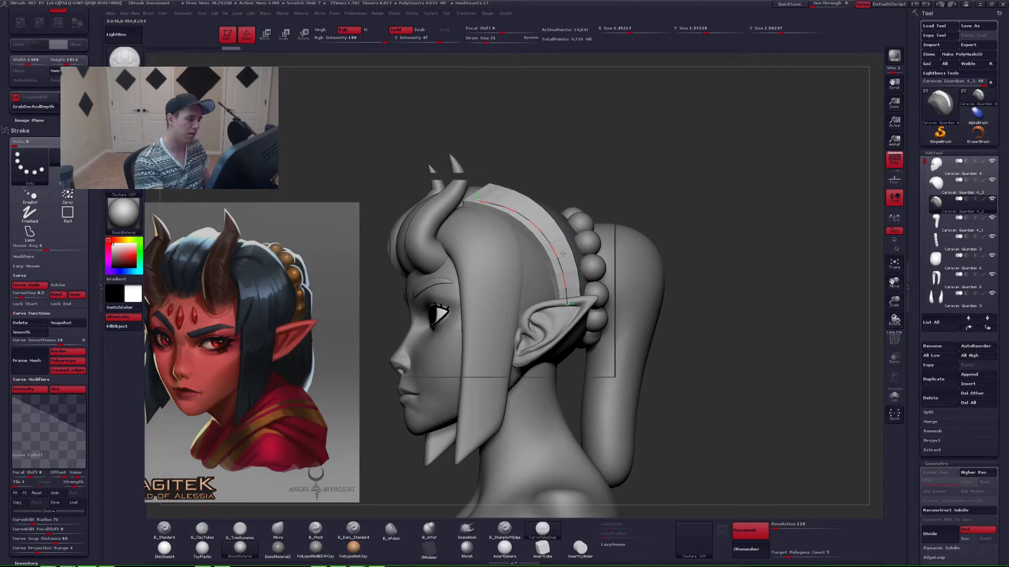
- Isolate the hair cap and adjust the strand's curve, extending its lower end behind the ear and its front end towards the horn
mouse_move(613, 249)
right_mouse_down("alt")
mouse_move(597, 261)
mouse_move(609, 257)
right_mouse_up("alt")
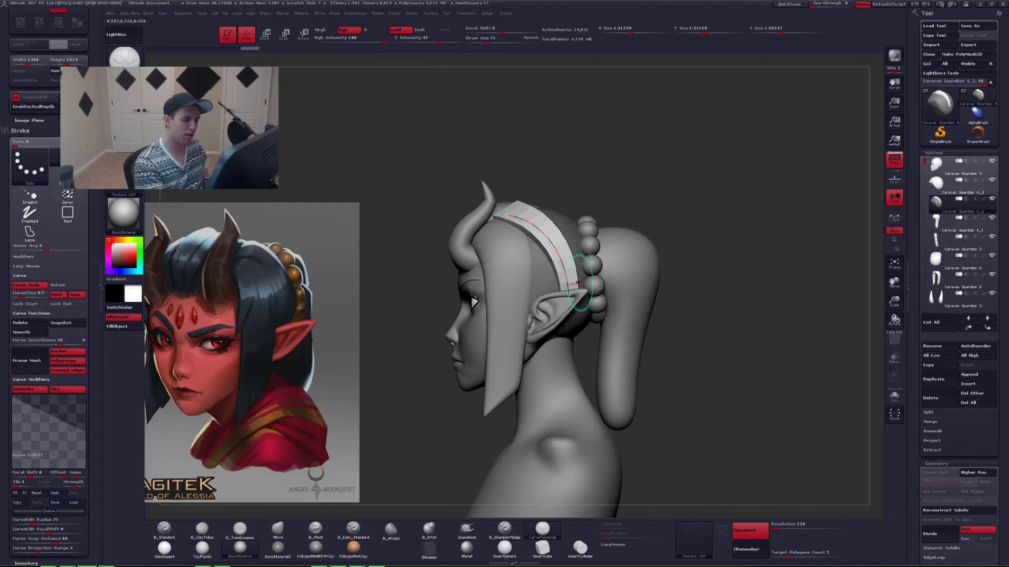
key("alt+s")
left_click(566, 295, "ctrl+shift")
left_click_drag(557, 306, 555, 328)
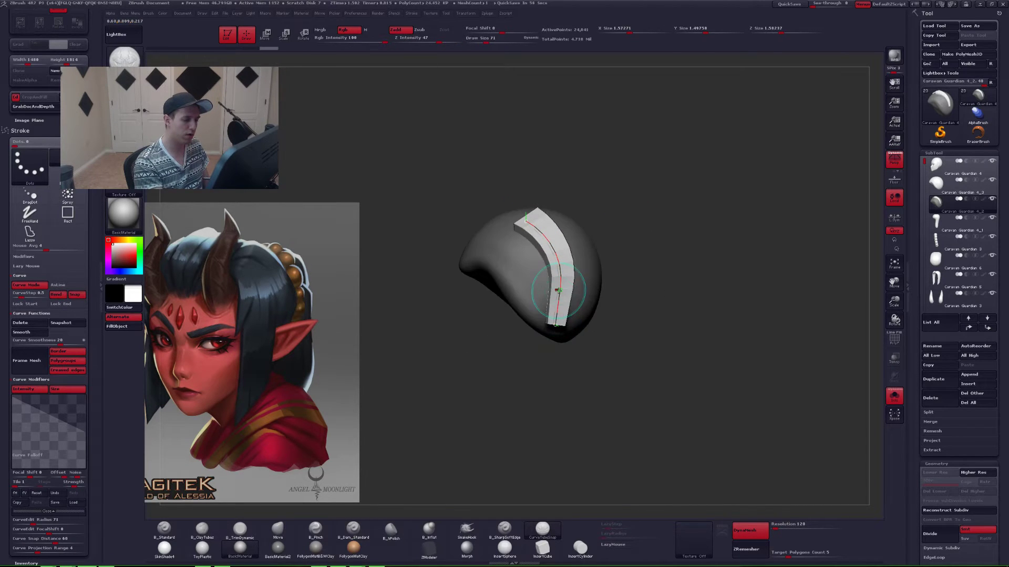
left_click_drag(522, 222, 510, 211)
key("alt+s")
right_click_drag(511, 220, 524, 342)
key("alt+s")
key("alt+s")
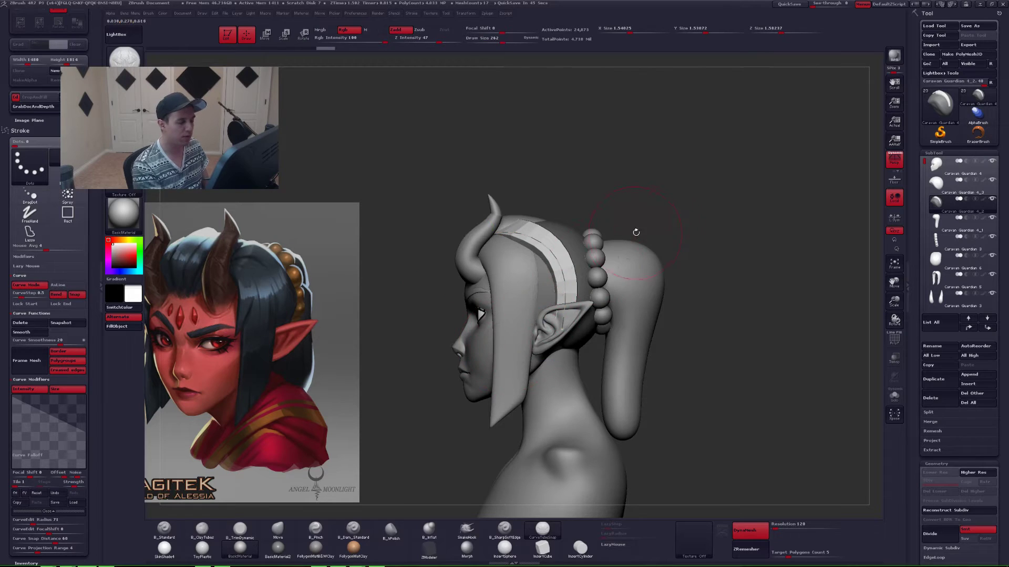
- Increase the draw size, update the curve tube into a broader strand, and close the stroke settings tray
key("space")
left_click_drag(635, 227, 650, 226)
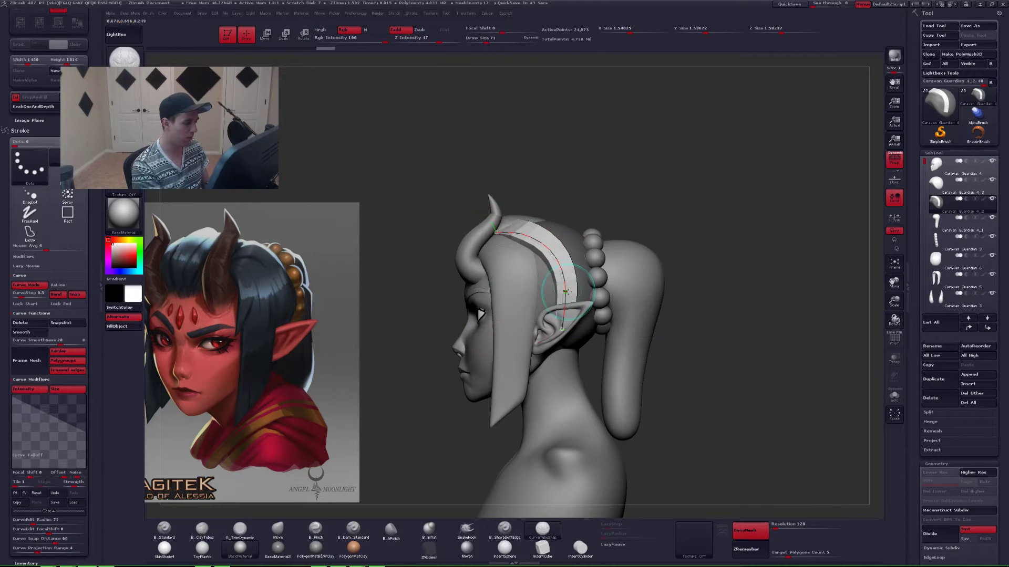
left_click(570, 282)
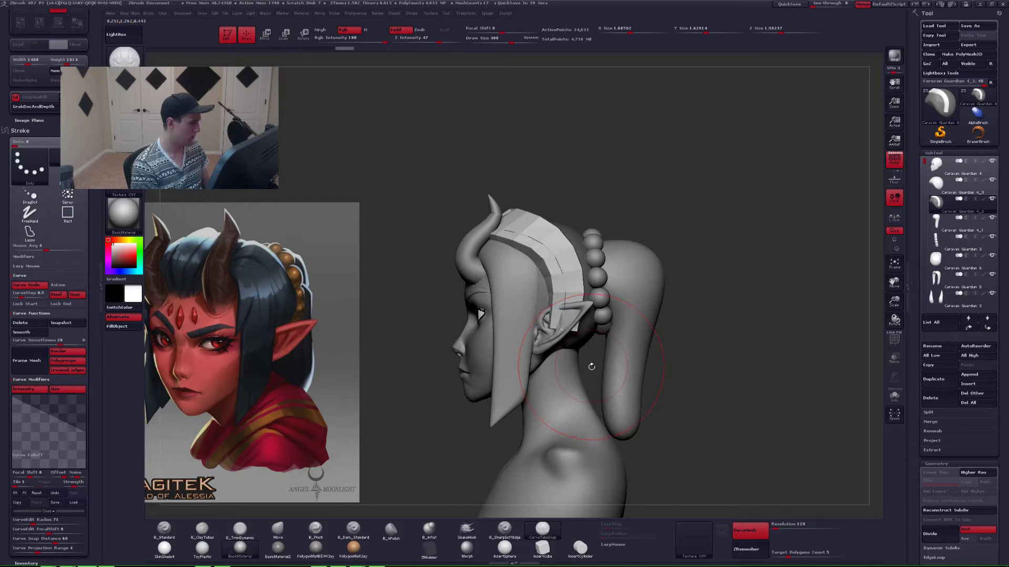
left_click(99, 286)
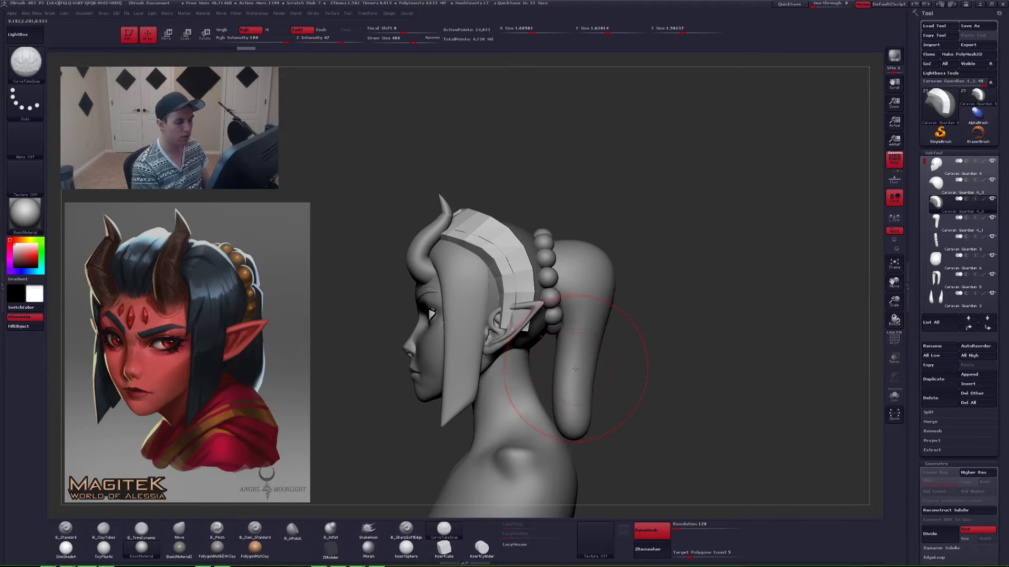
- Switch to the Move brush and isolate the hair cap with its strand, displaying the polyframe
key("b")
key("m")
key("v")
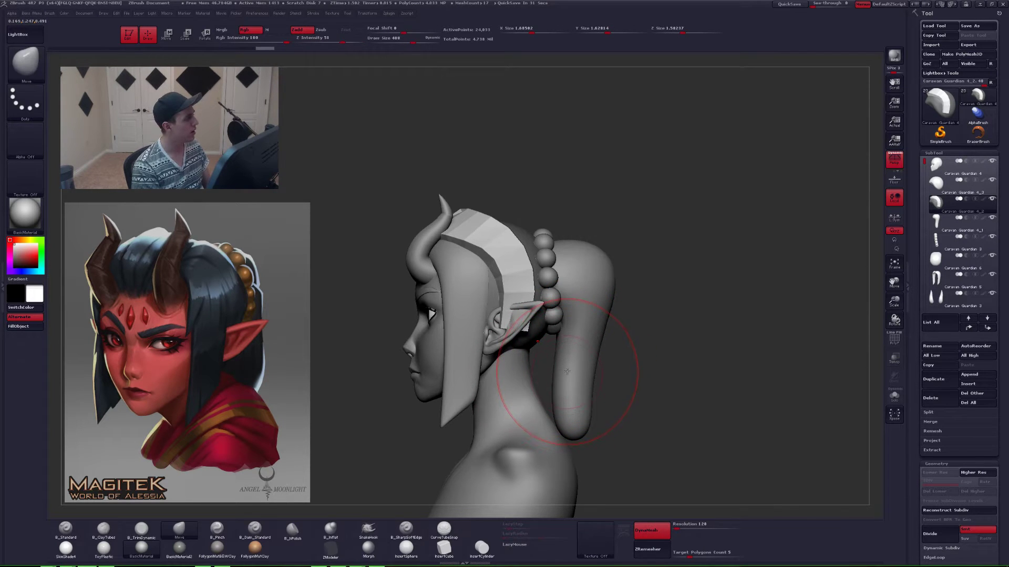
key("alt+s")
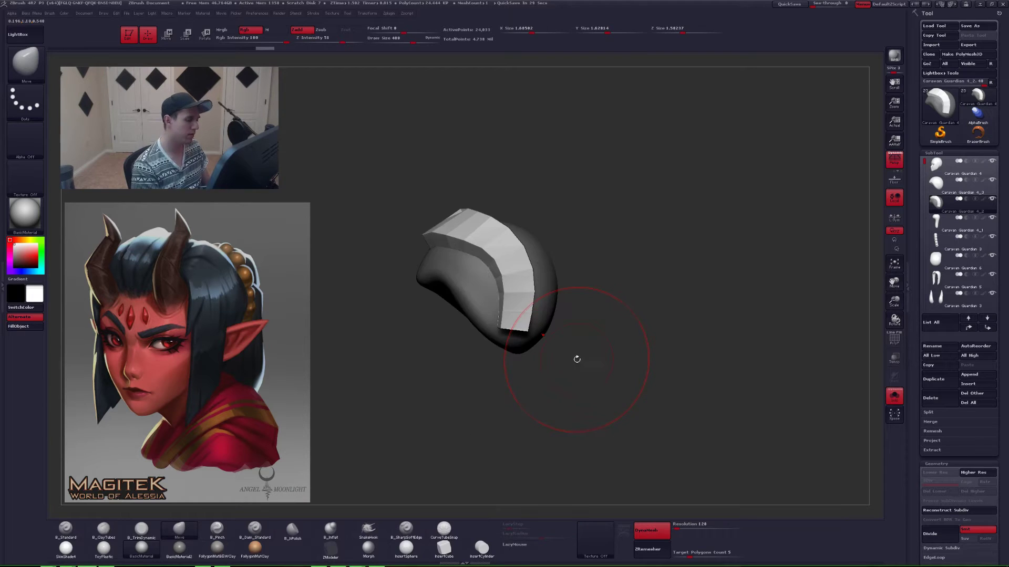
key("shift+f")
right_click_drag(519, 267, 526, 259)
key("space")
left_click_drag(517, 256, 509, 256)
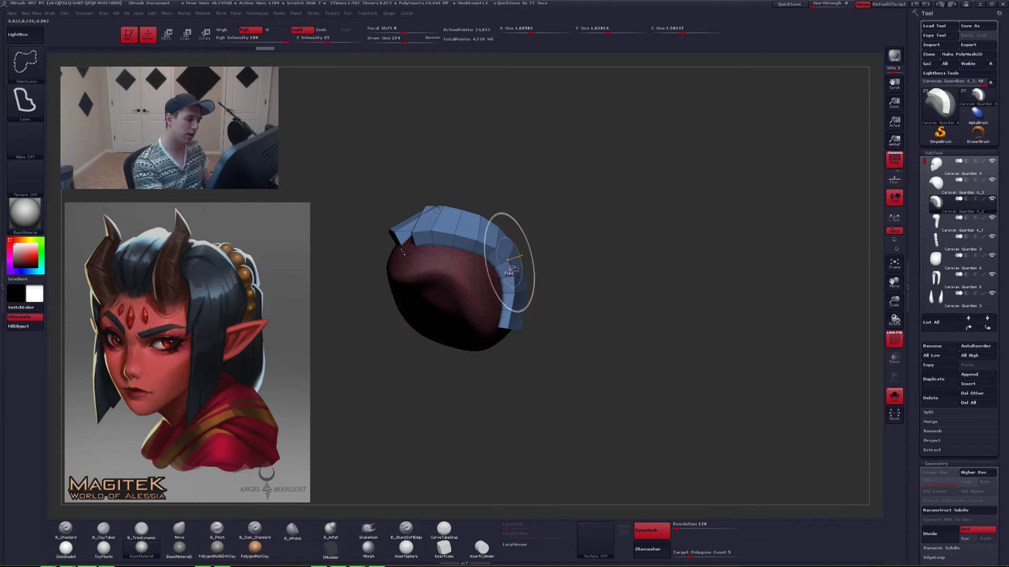
- Show only the strand's polygroup and delete the hidden hair cap geometry
left_click(512, 266, "ctrl+shift")
key("grave")
left_click(609, 295)
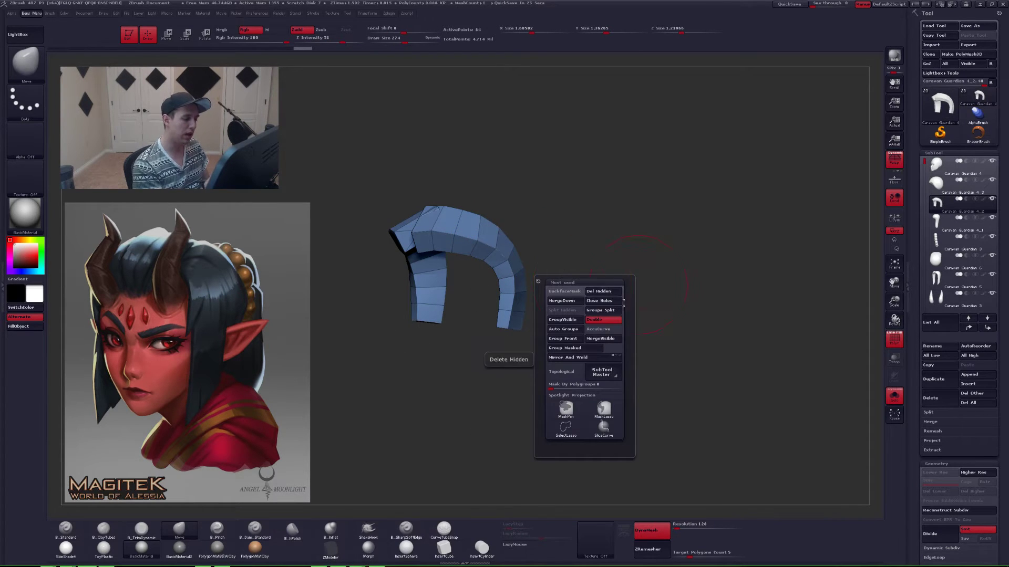
left_click_drag(698, 322, 657, 361)
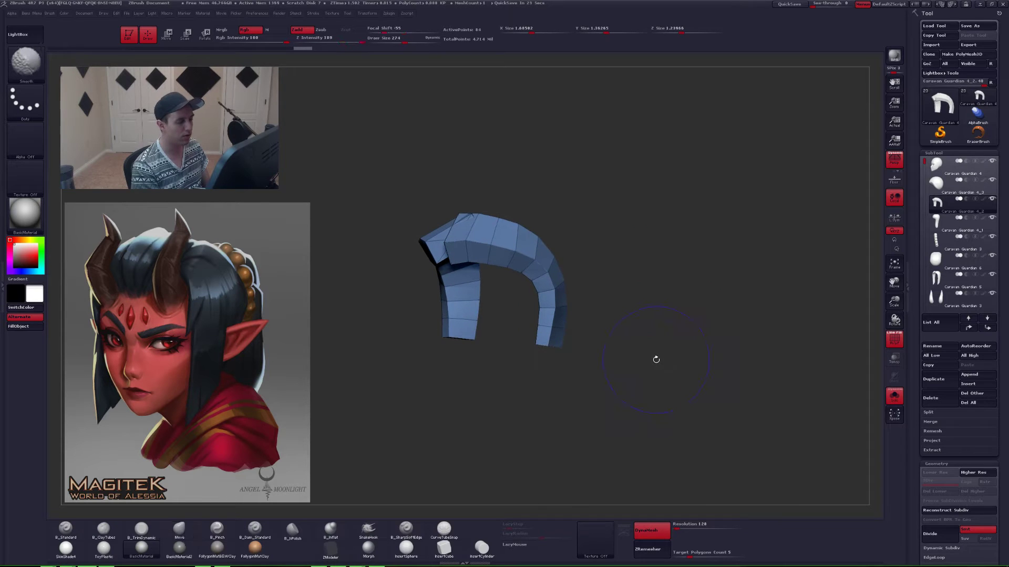
- Bring back the full character and pull the strand's lower end down behind the ear with a large Move brush
key("alt+s")
key("space")
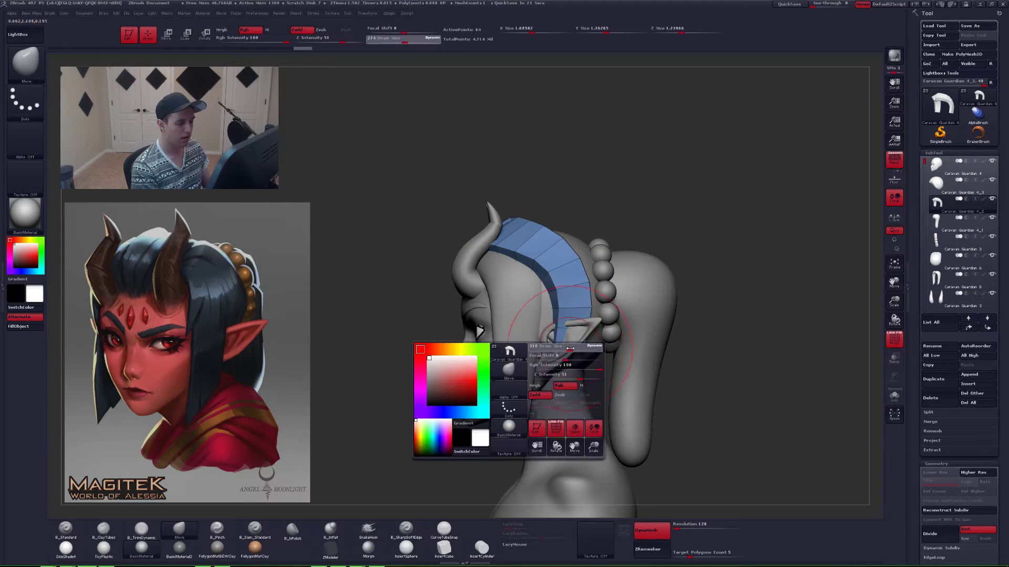
mouse_move(560, 351)
left_mouse_down()
mouse_move(570, 351)
mouse_move(565, 390)
left_mouse_up()
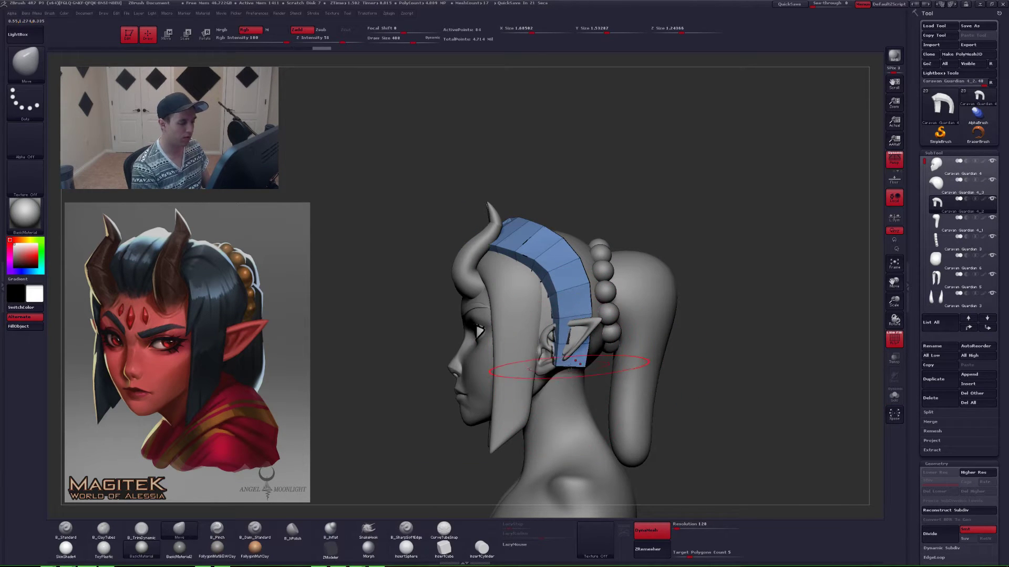
left_click_drag(431, 368, 518, 333)
key("space")
left_click_drag(596, 359, 444, 359)
key("space")
left_click_drag(578, 401, 595, 401)
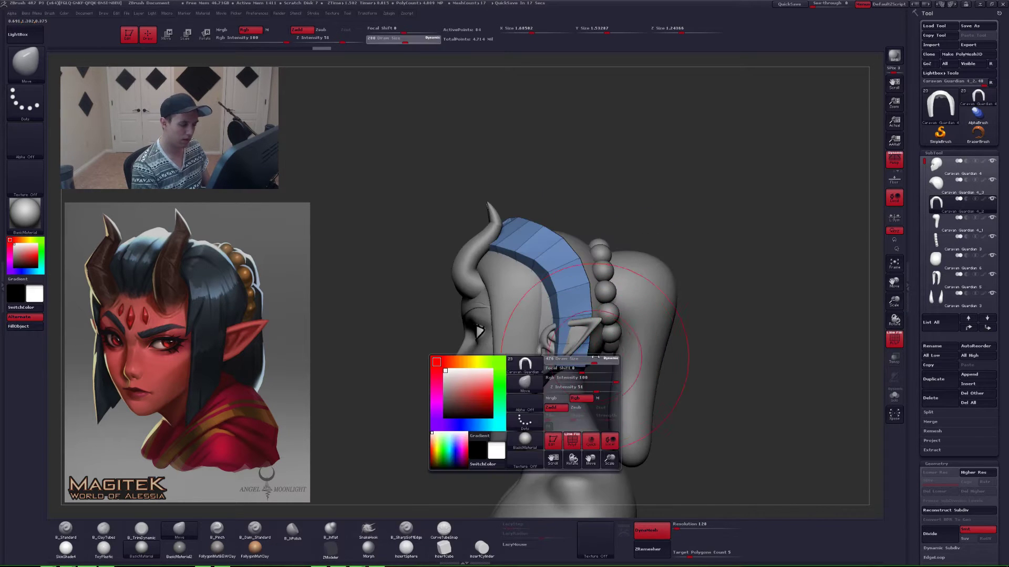
mouse_move(574, 362)
left_mouse_down()
mouse_move(575, 374)
mouse_move(529, 366)
mouse_move(559, 407)
left_mouse_up()
key("space")
- Mask all but the strand's lower end, move that end further down with Transpose, and clear the mask
key("alt+s")
left_click(559, 407, "ctrl")
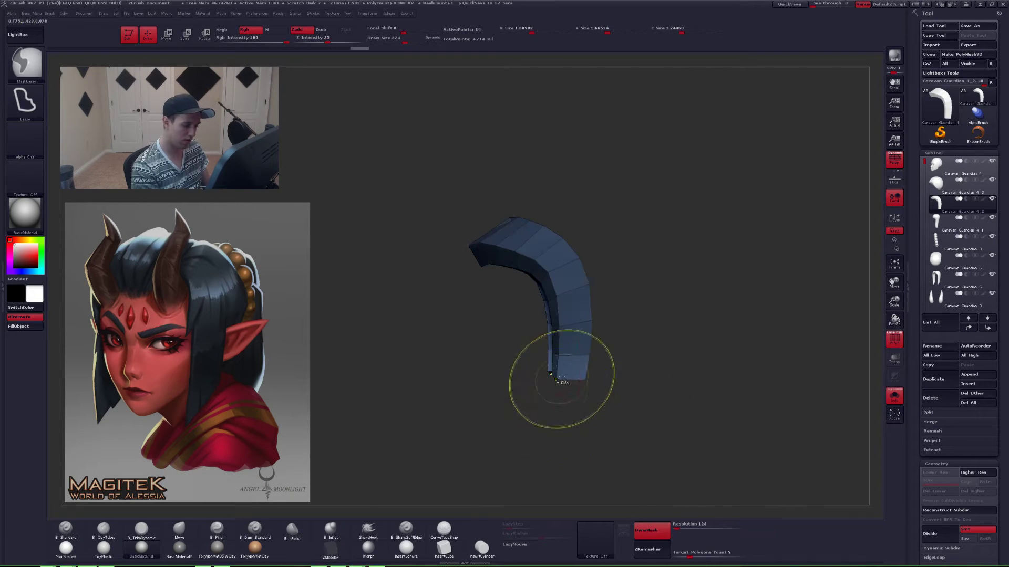
key("w")
mouse_move(555, 369)
left_mouse_down()
mouse_move(558, 416)
mouse_move(556, 400)
left_mouse_up()
key("alt+s")
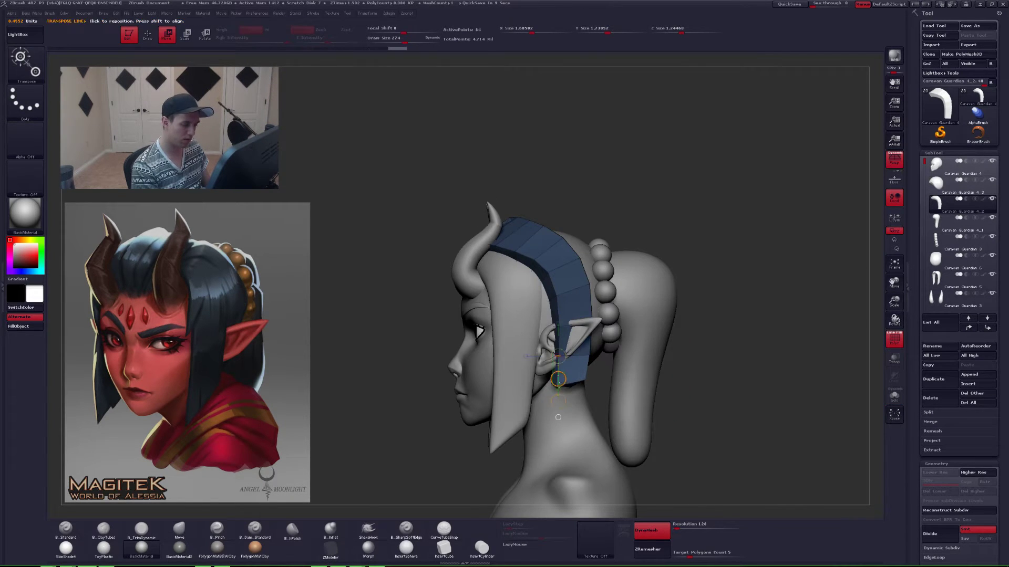
key("q")
left_click_drag(690, 337, 718, 309, "ctrl")
key("ctrl+z")
left_click_drag(678, 344, 698, 333, "ctrl")
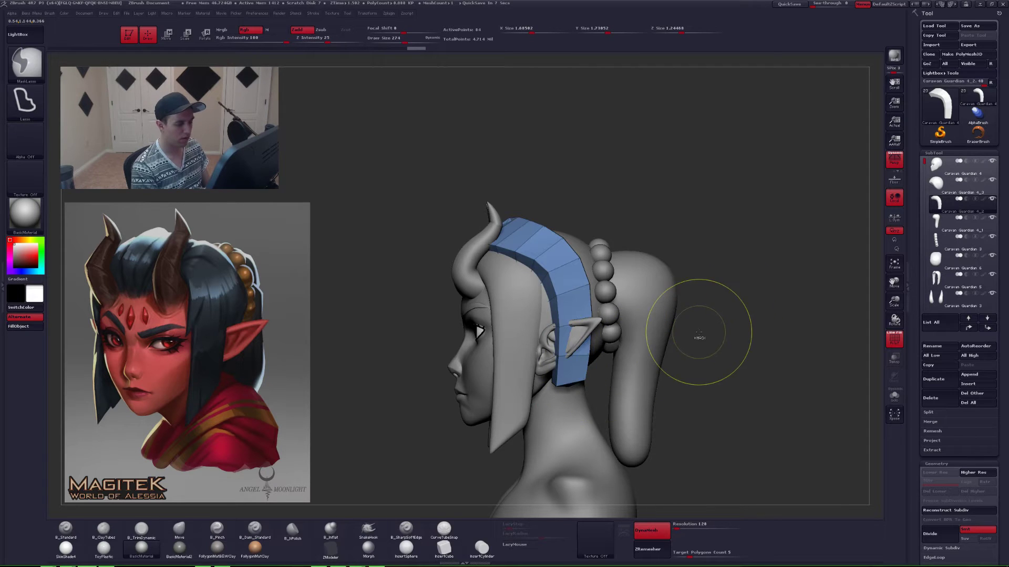
- Isolate the strand and refine the shape of its lower tips from the front with a smaller Move brush
key("alt+s")
left_click_drag(585, 369, 585, 365)
mouse_move(706, 368)
left_mouse_down()
mouse_move(580, 377)
mouse_move(601, 425)
left_mouse_up()
key("space")
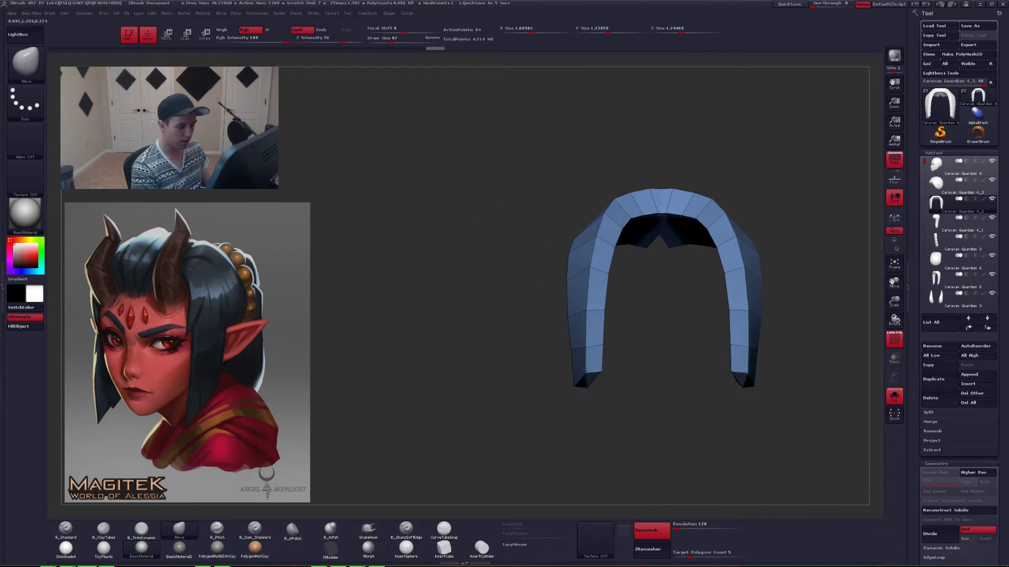
left_click_drag(625, 392, 596, 359)
mouse_move(580, 400)
right_mouse_down("ctrl")
mouse_move(603, 343)
mouse_move(567, 447)
right_mouse_up("ctrl")
right_click_drag(701, 278, 704, 234, "ctrl")
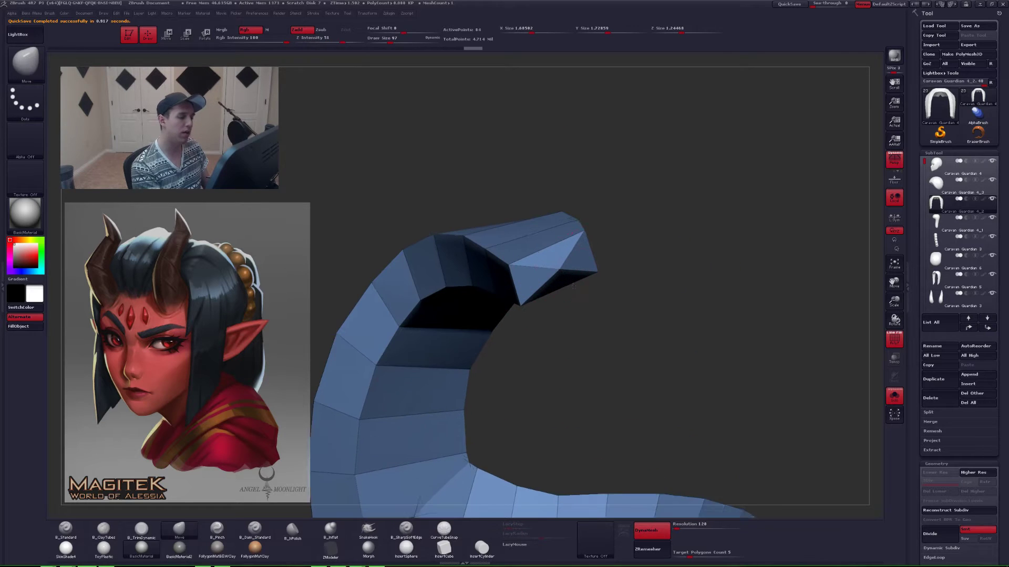
- Smooth the end cap of the strand's tip and quick-save the project
right_click(557, 268)
left_click(558, 268, "shift")
mouse_move(557, 268)
right_mouse_down()
mouse_move(612, 266)
mouse_move(552, 265)
mouse_move(586, 275)
mouse_move(621, 330)
right_mouse_up()
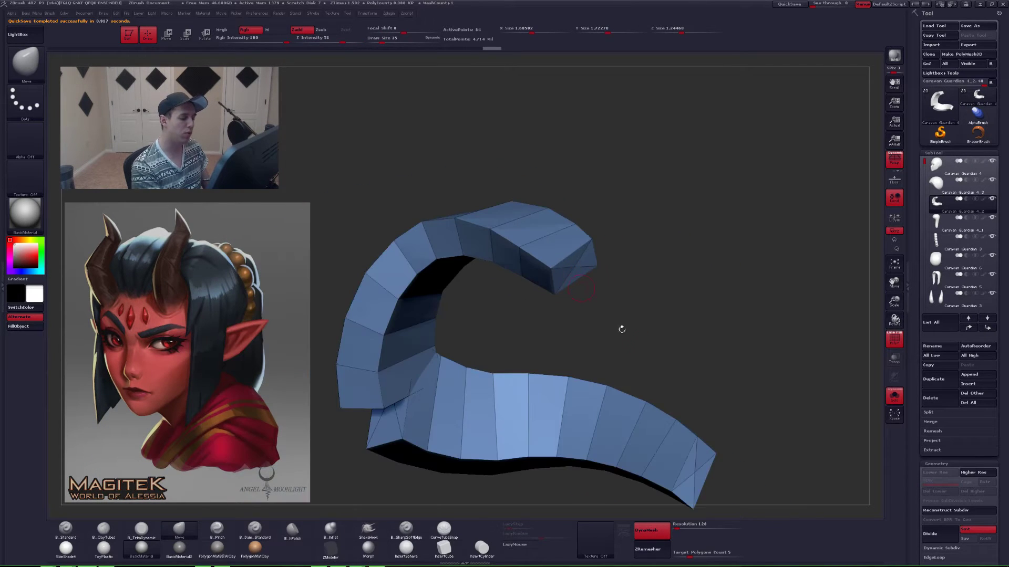
mouse_move(616, 369)
right_mouse_down()
mouse_move(622, 348)
mouse_move(611, 365)
right_mouse_up()
mouse_move(621, 288)
right_mouse_down("alt")
mouse_move(592, 349)
mouse_move(643, 371)
mouse_move(610, 381)
mouse_move(570, 355)
right_mouse_up("alt")
key("ctrl+z")
key("shift")
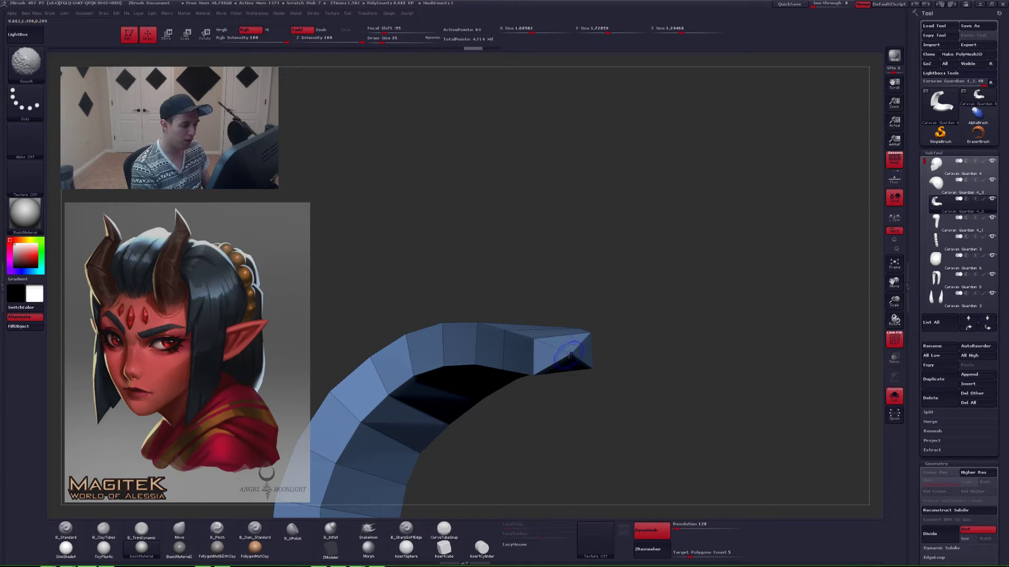
left_click_drag(568, 356, 577, 360, "shift")
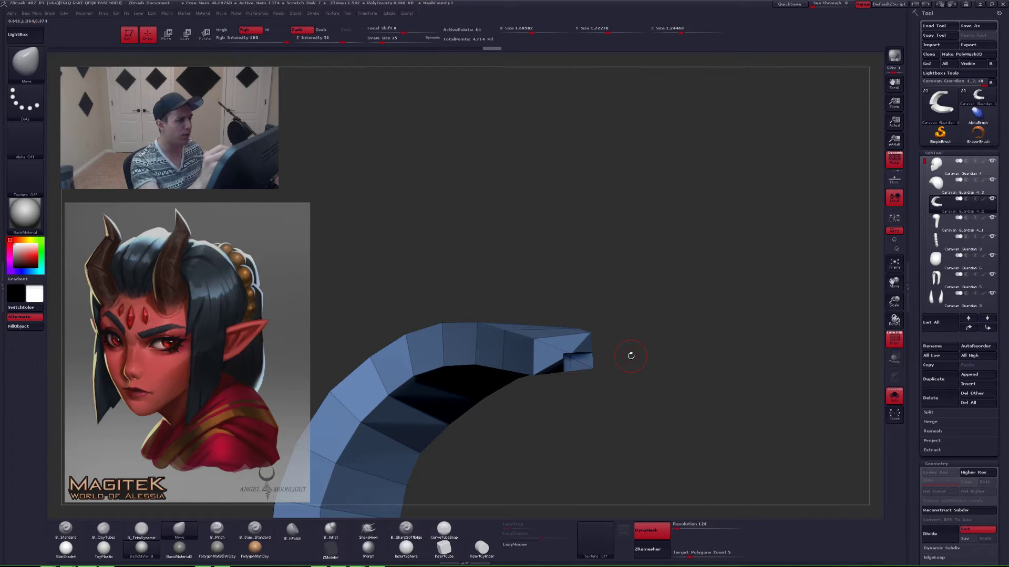
left_click(787, 5)
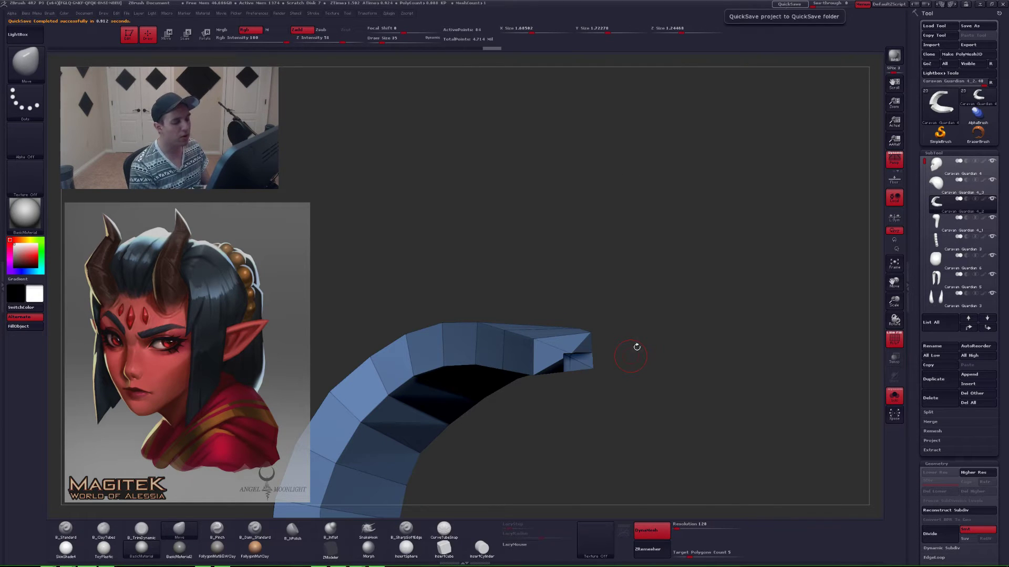
- Set the draw size to 217 and smooth the strand's front ends where they meet between the horns
mouse_move(646, 346)
left_mouse_down()
mouse_move(580, 371)
mouse_move(584, 401)
mouse_move(575, 406)
left_mouse_up()
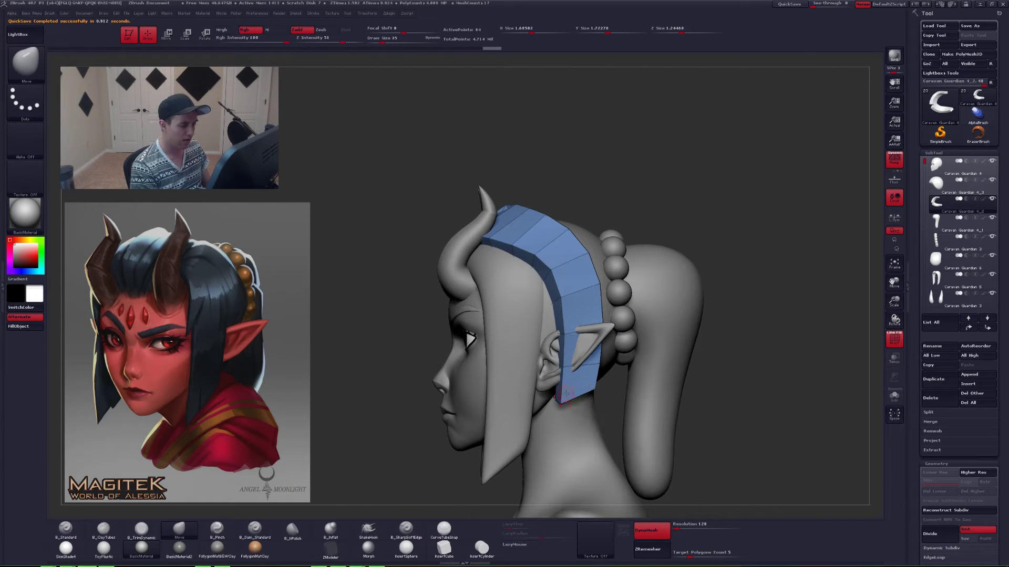
right_click_drag(565, 393, 585, 466)
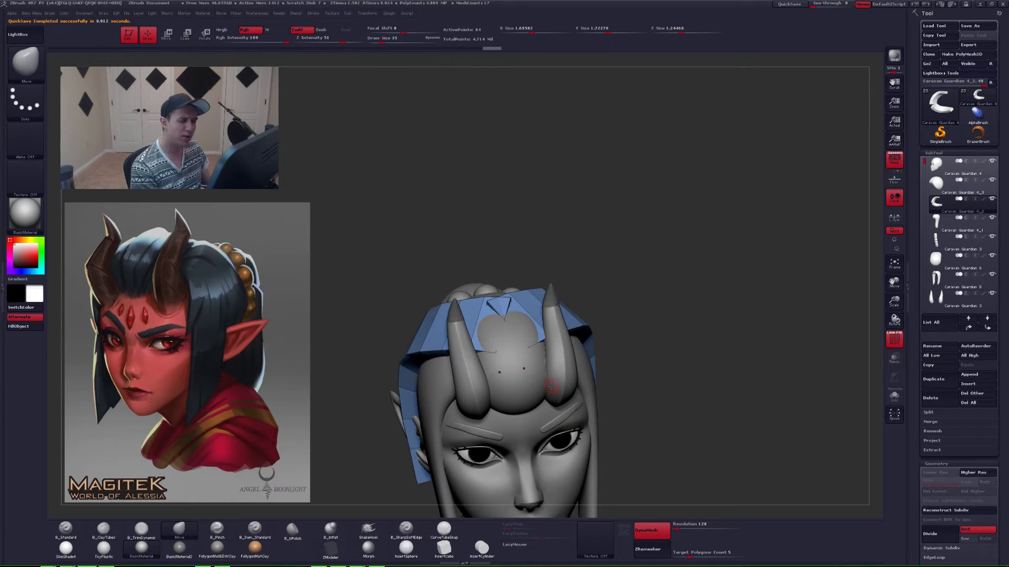
key("space")
mouse_move(500, 306)
left_mouse_down()
mouse_move(519, 306)
mouse_move(515, 262)
left_mouse_up()
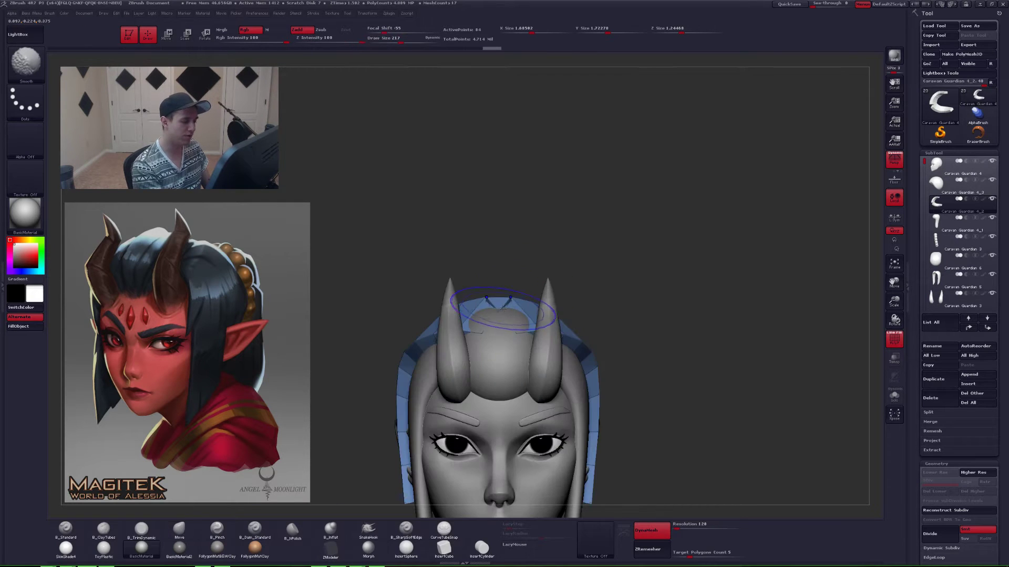
left_click_drag(502, 316, 502, 320)
mouse_move(519, 345)
right_mouse_down()
mouse_move(605, 398)
mouse_move(654, 366)
right_mouse_up()
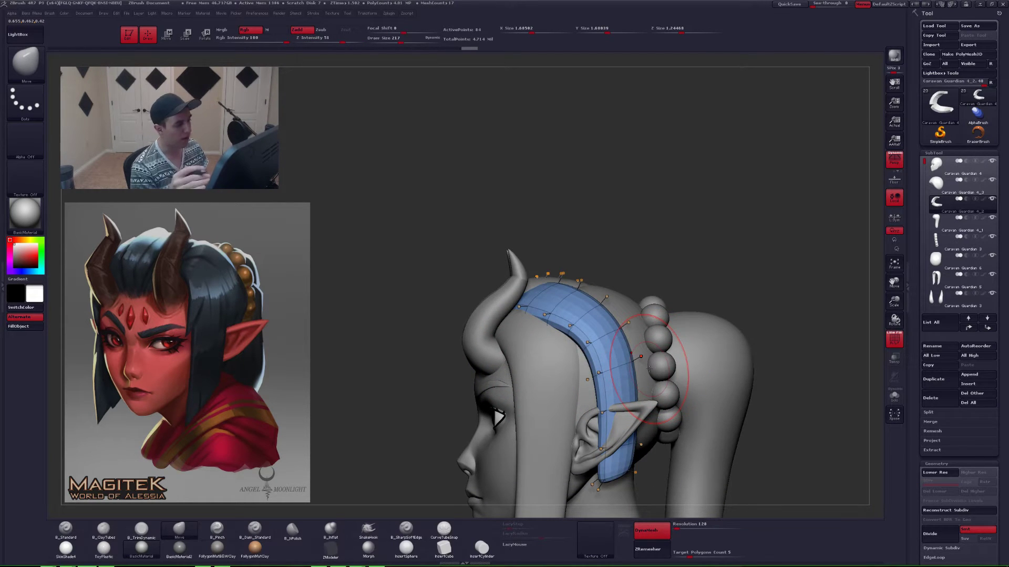
- Review the Dynamic Subdiv geometry settings and turn off the strand's dynamic subdivision
left_click_drag(917, 322, 923, 252)
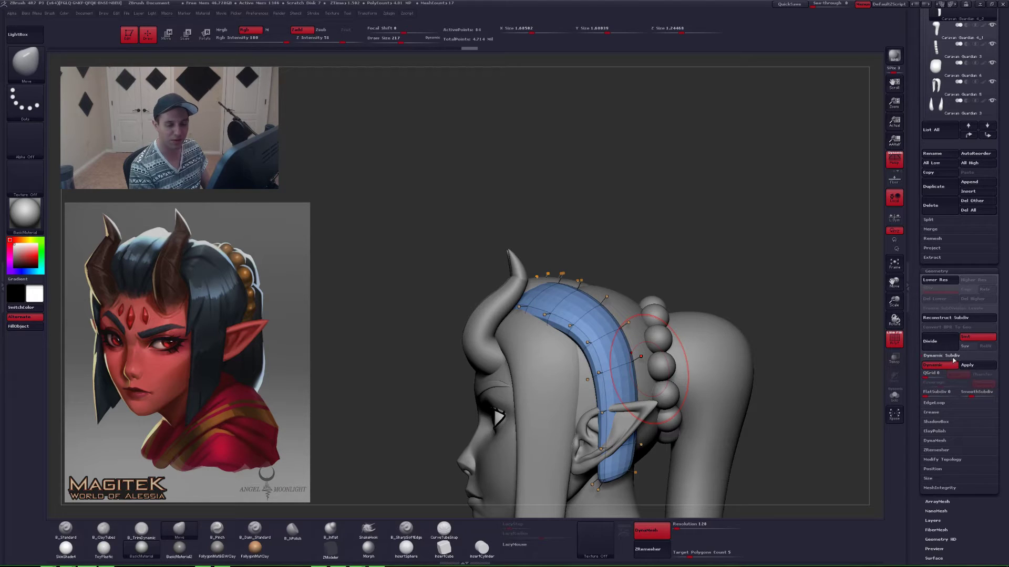
left_click_drag(921, 350, 913, 458)
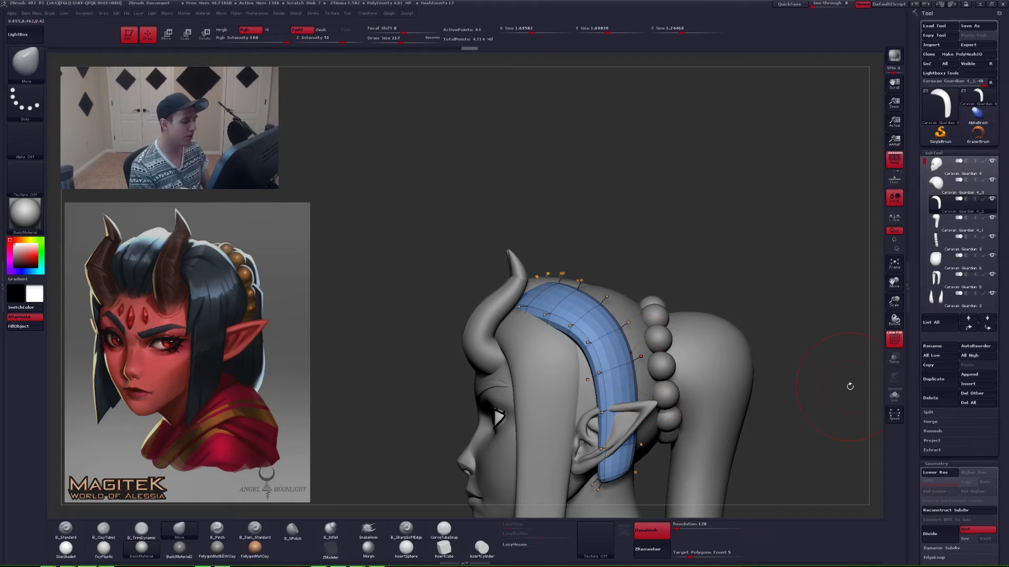
key("shift+d")
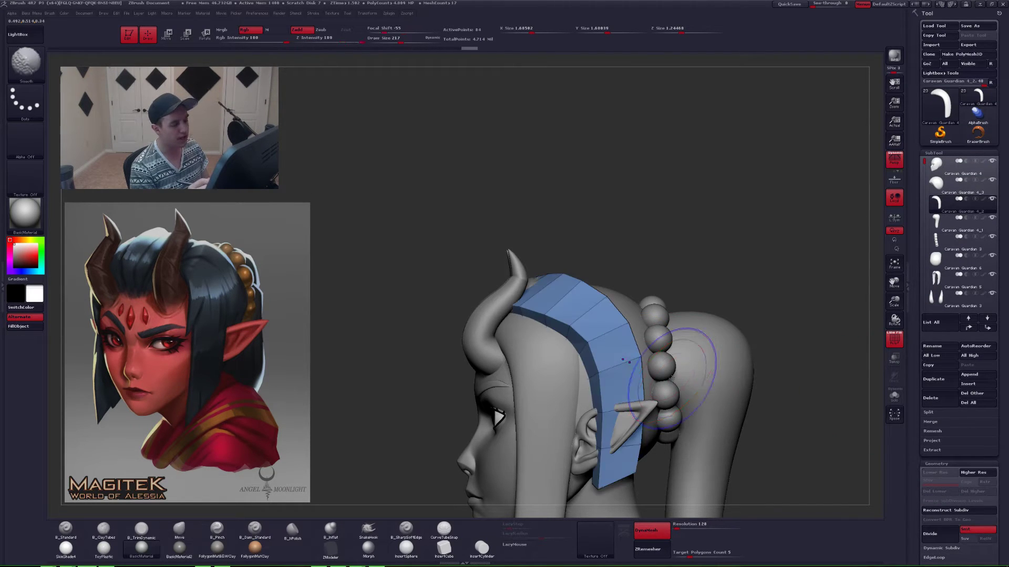
- Enlarge the Move brush and pull the strand's lower end slightly further down behind the ear
left_click_drag(751, 323, 710, 322, "alt")
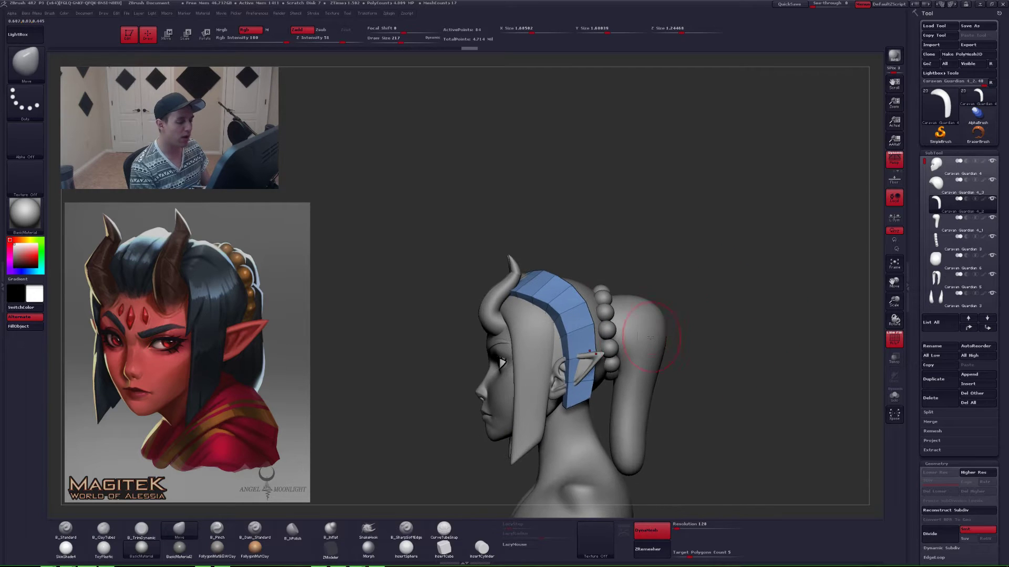
key("space")
left_click_drag(573, 345, 583, 346)
left_click_drag(575, 402, 577, 410)
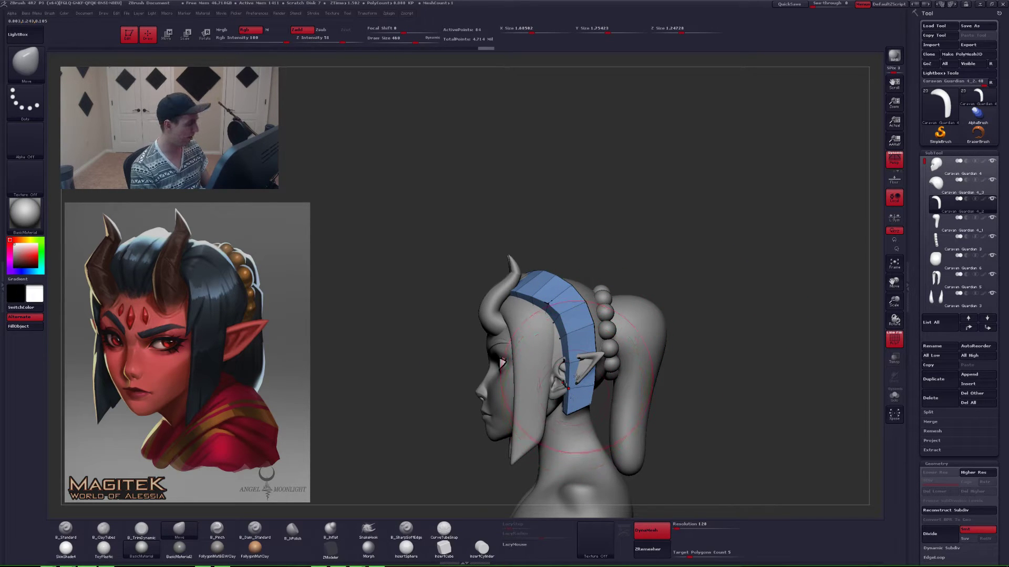
left_click_drag(694, 350, 749, 350)
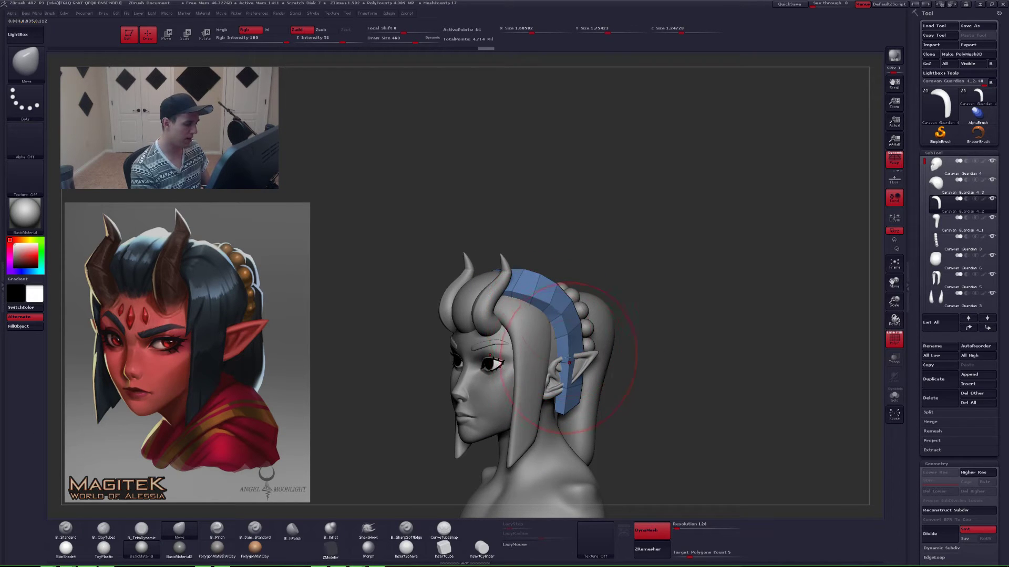
left_click_drag(678, 357, 633, 359)
key("space")
left_click_drag(567, 387, 561, 387)
- Pull the strand's sides in closer to the head behind the ears with the Move brush from the front view
left_click_drag(694, 388, 685, 389)
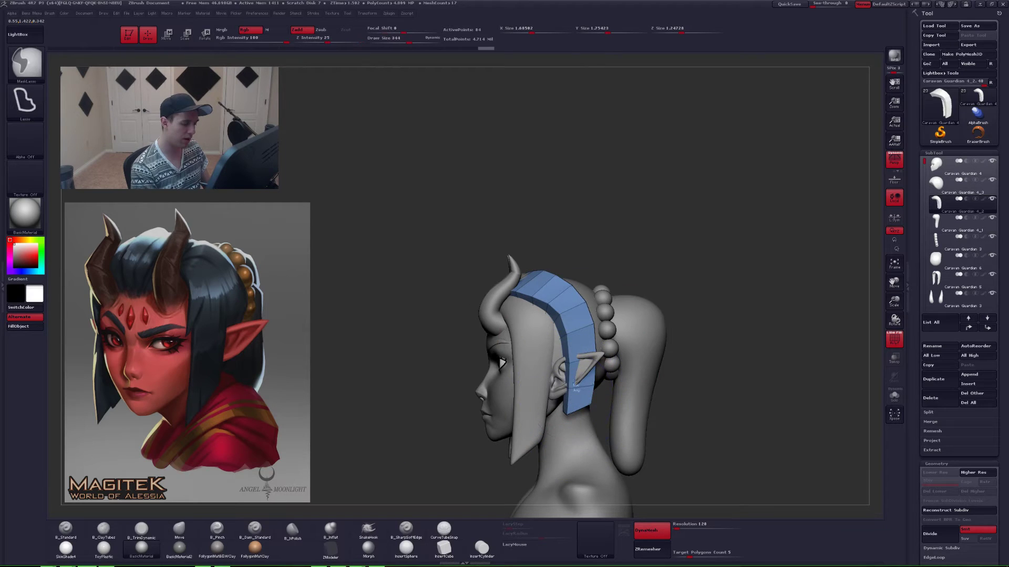
mouse_move(565, 310)
left_mouse_down("ctrl")
mouse_move(519, 336)
mouse_move(538, 413)
left_mouse_up("ctrl")
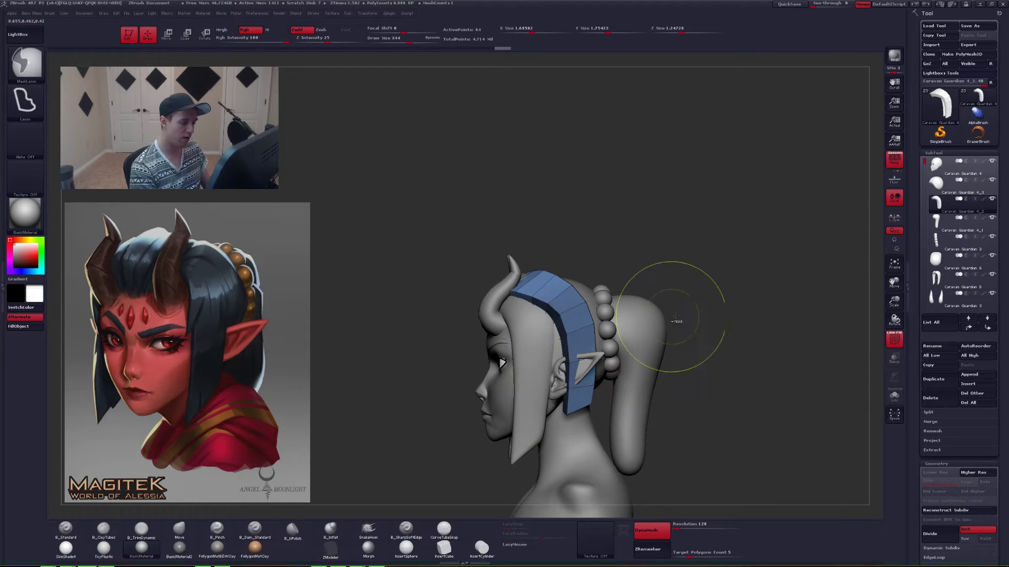
left_click(698, 311, "ctrl")
left_click_drag(698, 311, 735, 313, "shift")
mouse_move(576, 402)
left_mouse_down("alt")
mouse_move(579, 410)
mouse_move(569, 387)
mouse_move(567, 400)
left_mouse_up("alt")
key("space")
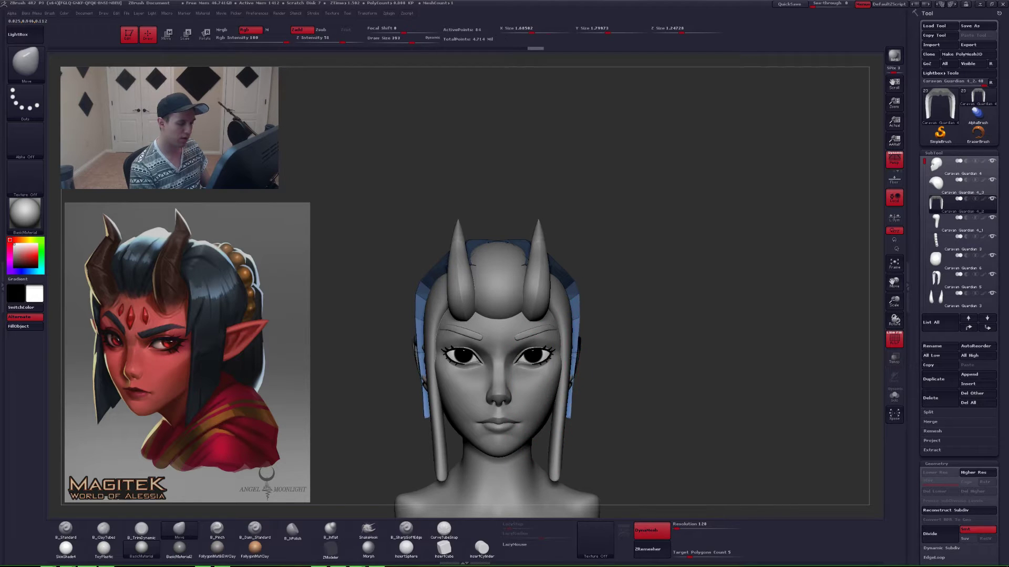
left_click_drag(577, 341, 550, 366)
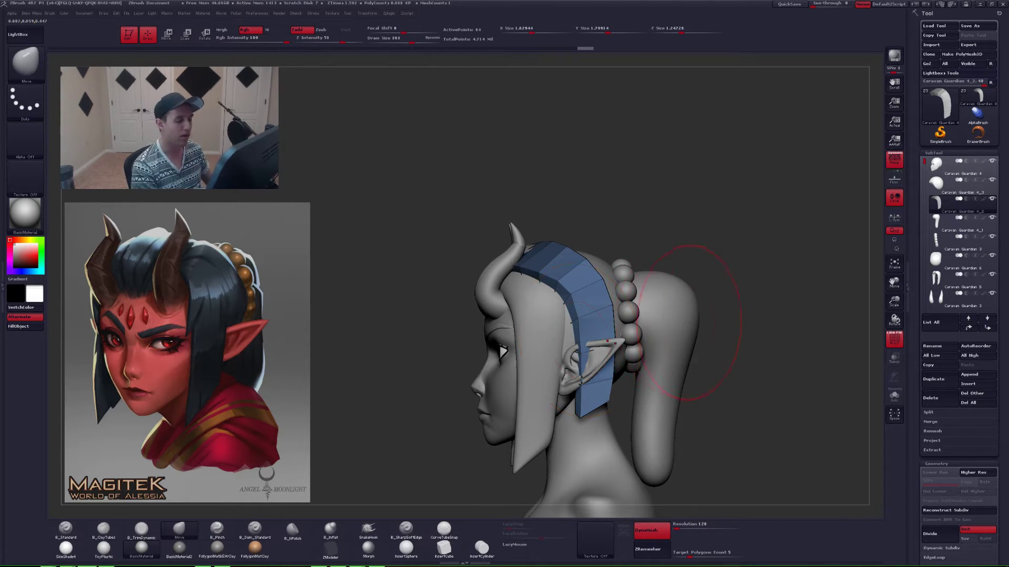
- Turn off the polyframe display and reduce the Move brush's draw size
left_click_drag(708, 325, 684, 314, "alt")
key("shift+f")
key("space")
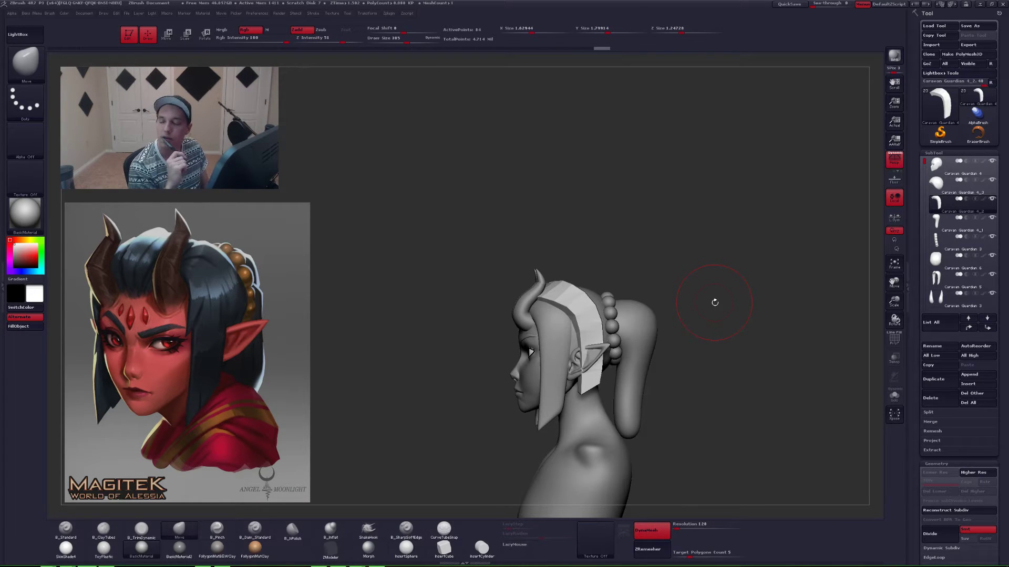
mouse_move(624, 344)
right_mouse_down("ctrl")
mouse_move(647, 358)
mouse_move(616, 347)
right_mouse_up("ctrl")
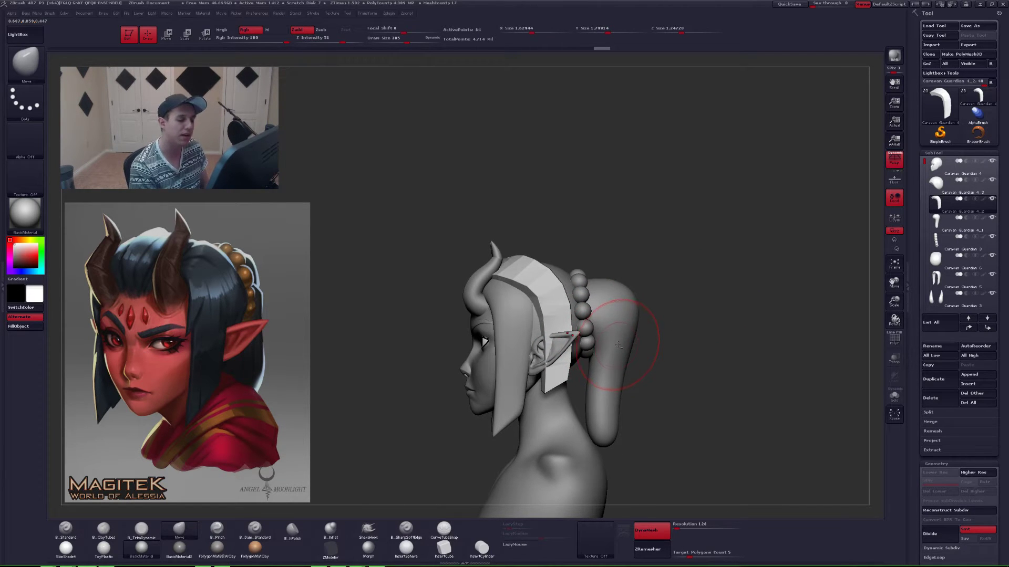
- Make the ponytail the active subtool and switch to the CurveTubeSnap brush with a smaller draw size
left_click(623, 348, "alt")
key("space")
left_click(641, 343)
mouse_move(621, 400)
right_mouse_down("alt")
mouse_move(592, 366)
mouse_move(574, 392)
right_mouse_up("alt")
left_click(444, 528)
key("space")
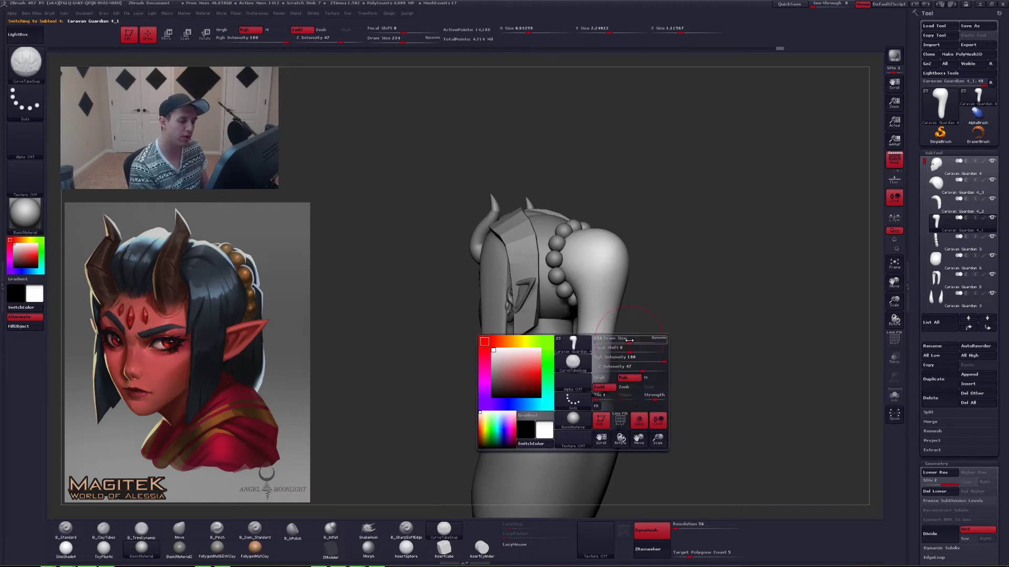
left_click(623, 343)
- Reduce the CurveTubeSnap draw size further to suit a thin strand and isolate the ponytail in Solo mode
right_click_drag(623, 343, 633, 353, "alt")
key("space")
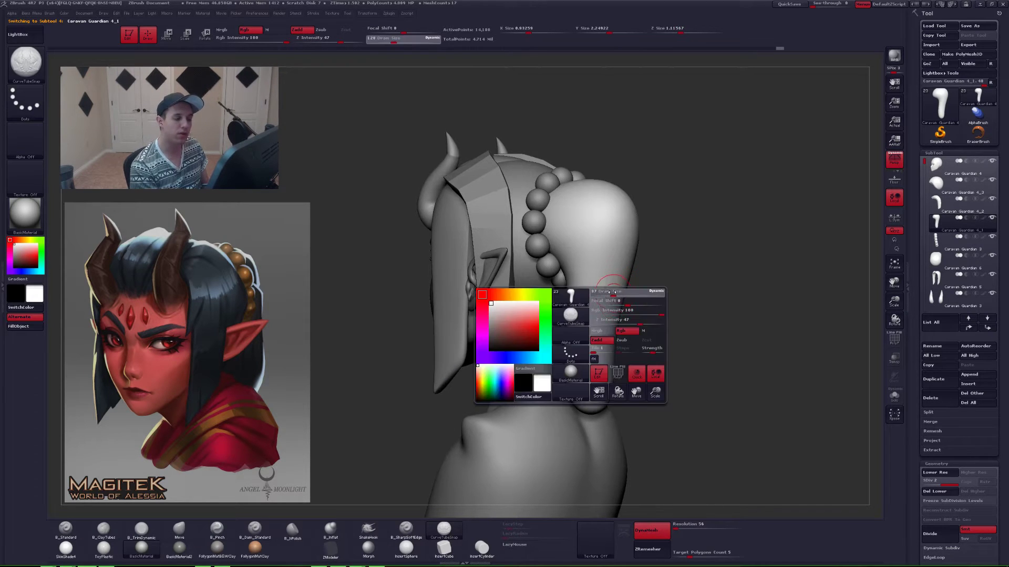
left_click(612, 291)
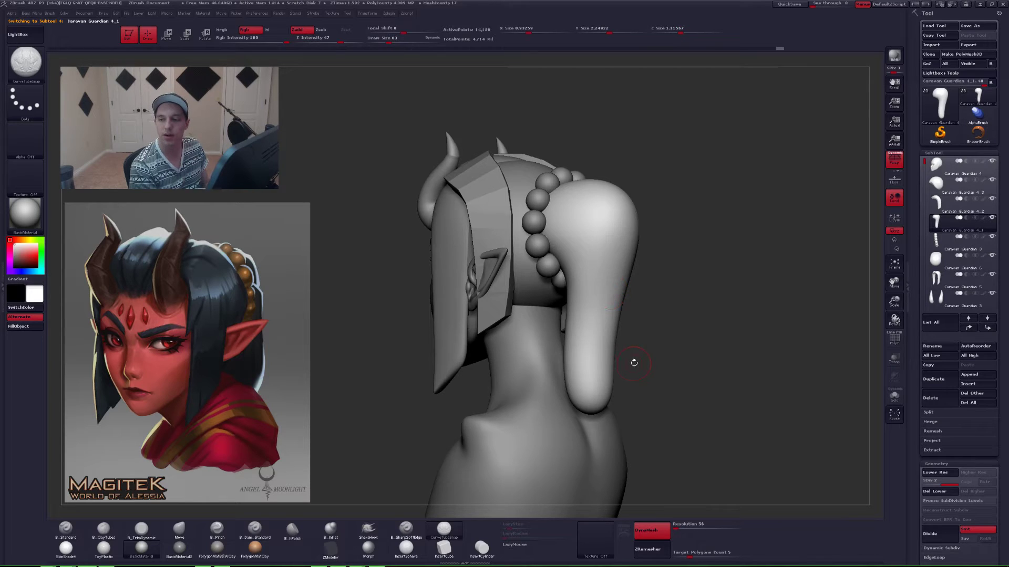
key("space")
left_click(581, 247)
key("alt+s")
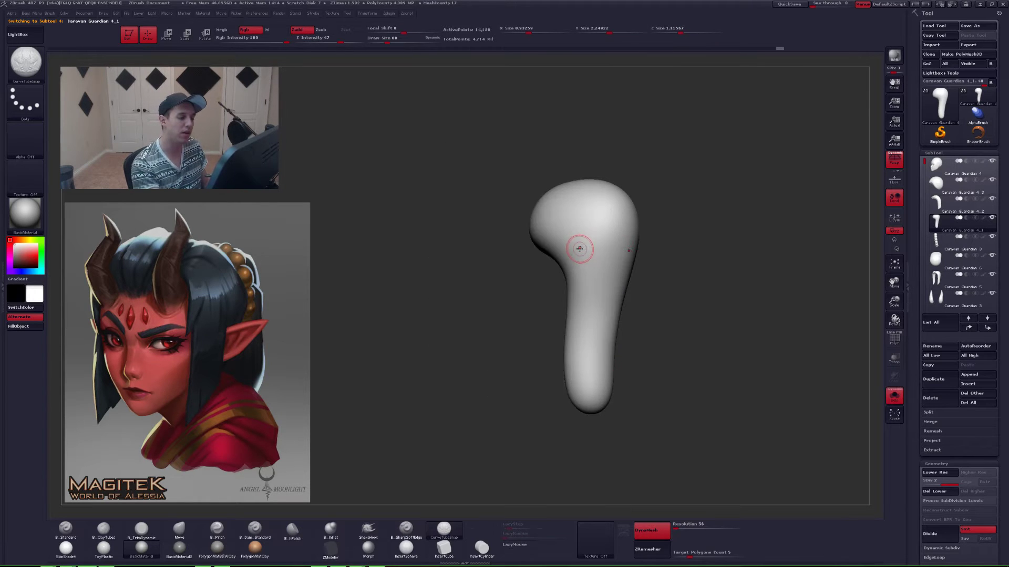
- Try a curve along the ponytail, undo it, and delete the ponytail's lower subdivision levels
right_click_drag(578, 247, 568, 232)
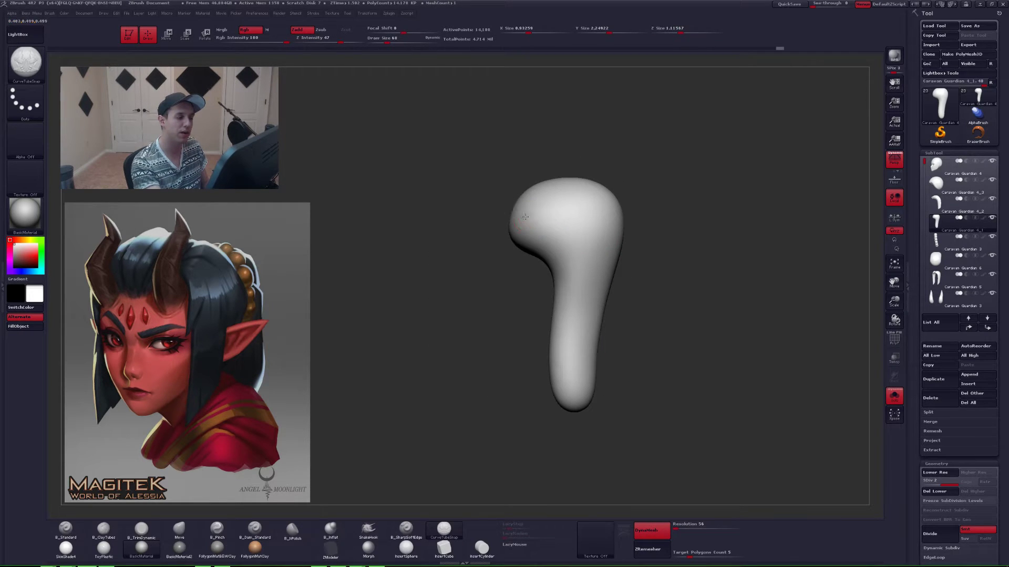
mouse_move(523, 216)
left_mouse_down()
mouse_move(571, 269)
mouse_move(569, 365)
left_mouse_up()
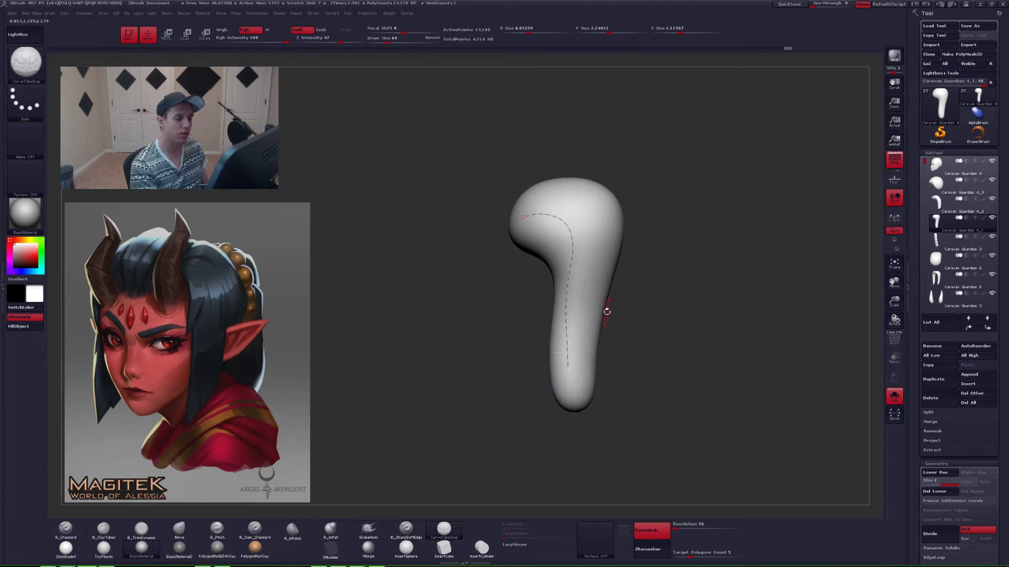
key("ctrl+z")
left_click(933, 491)
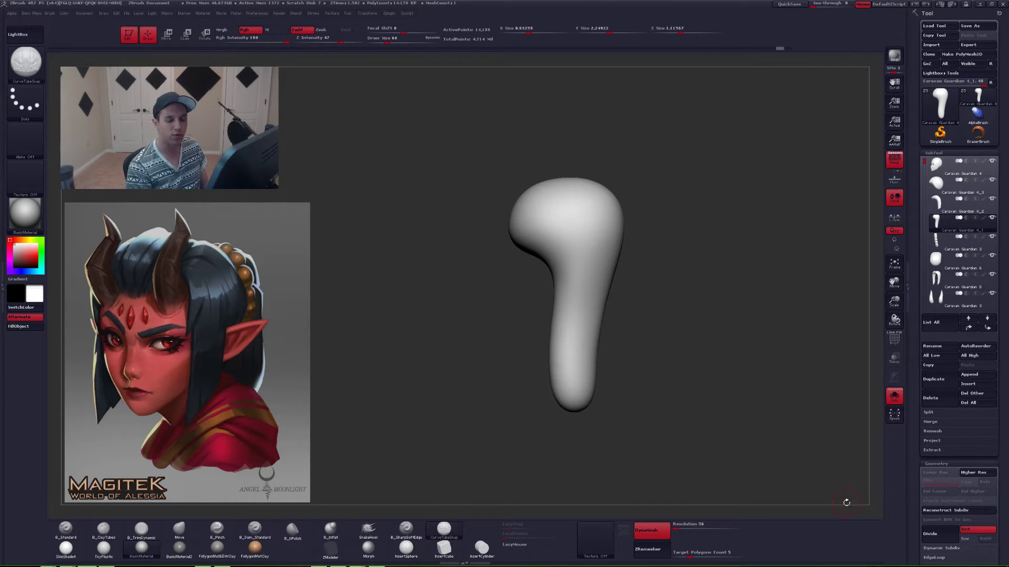
- Draw a curve-tube strand down the ponytail's side from the bead band, then show the whole character again with the curve still editable
mouse_move(521, 210)
left_mouse_down()
mouse_move(581, 254)
mouse_move(565, 386)
left_mouse_up()
left_click_drag(642, 364, 629, 376)
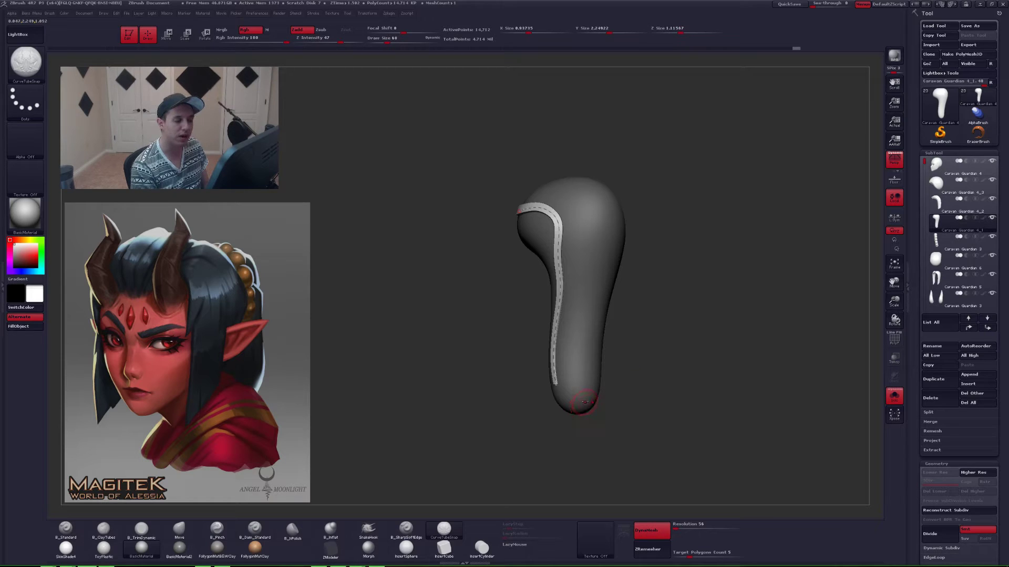
key("alt+s")
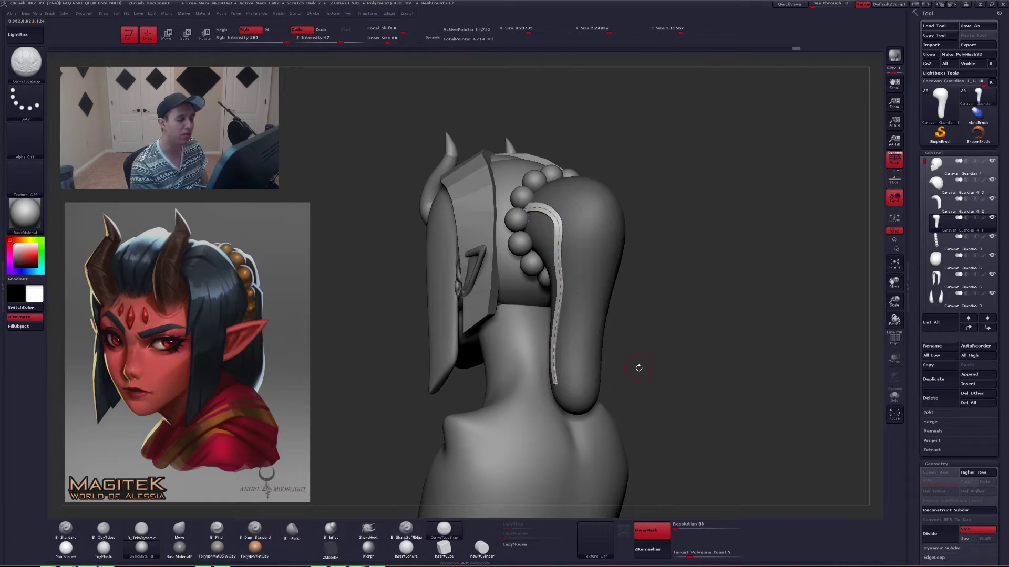
left_click_drag(639, 367, 647, 341, "alt")
left_click(613, 196)
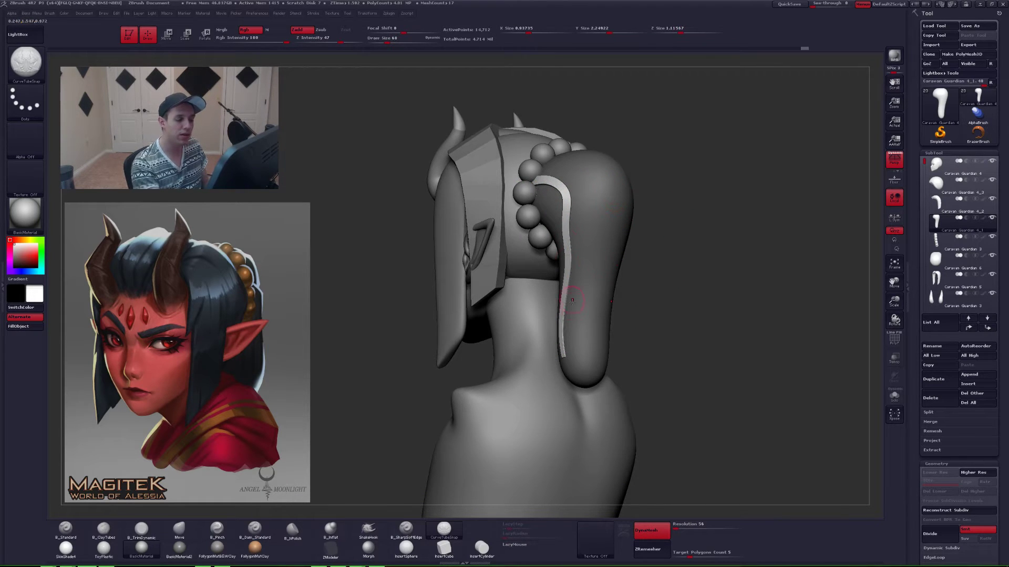
key("ctrl+z")
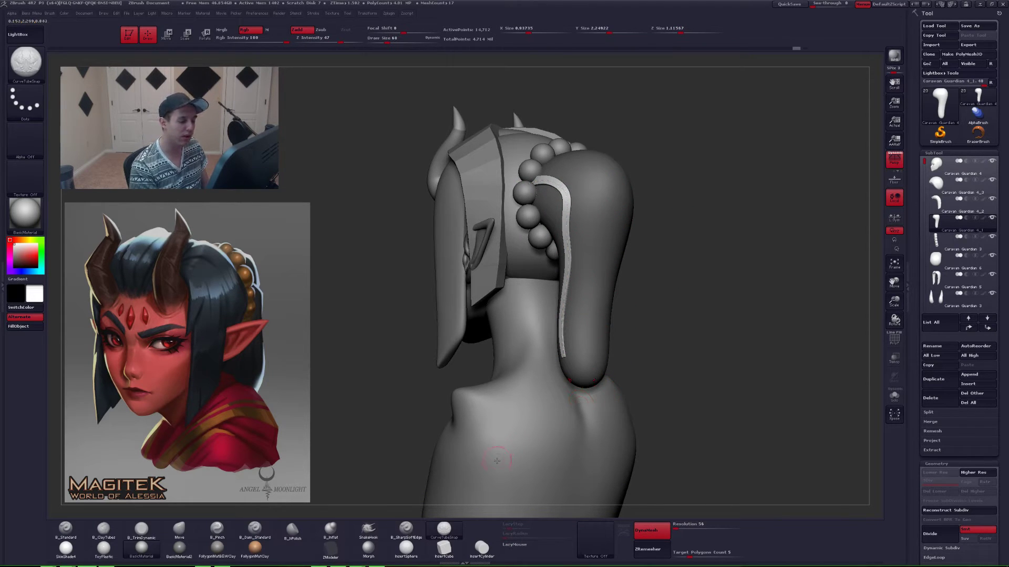
- Examine the tube strand's placement along the ponytail and its lower end from behind and close up
left_click_drag(710, 344, 736, 343)
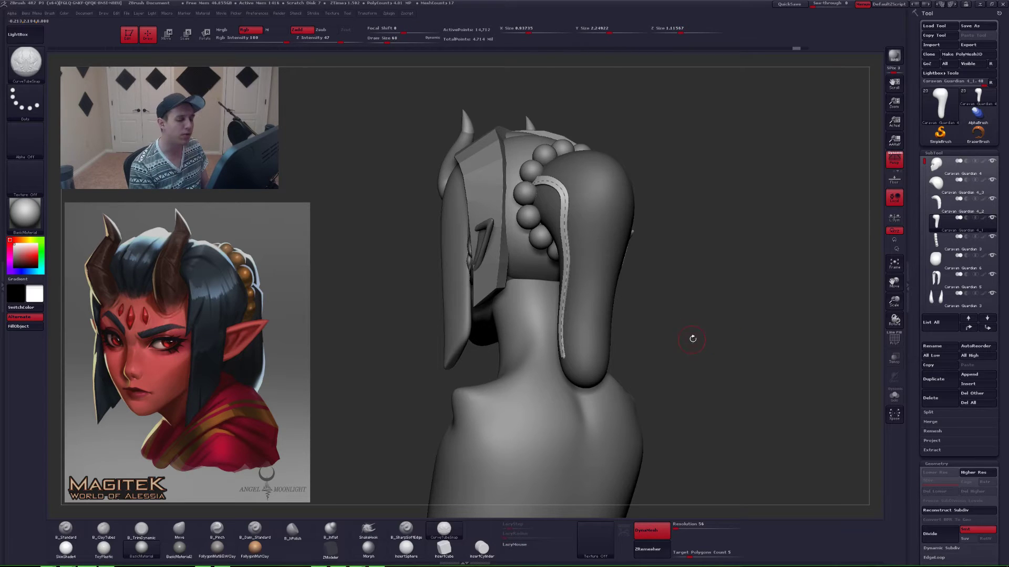
mouse_move(695, 341)
left_mouse_down()
mouse_move(727, 342)
mouse_move(700, 345)
mouse_move(729, 327)
mouse_move(746, 330)
mouse_move(735, 322)
left_mouse_up()
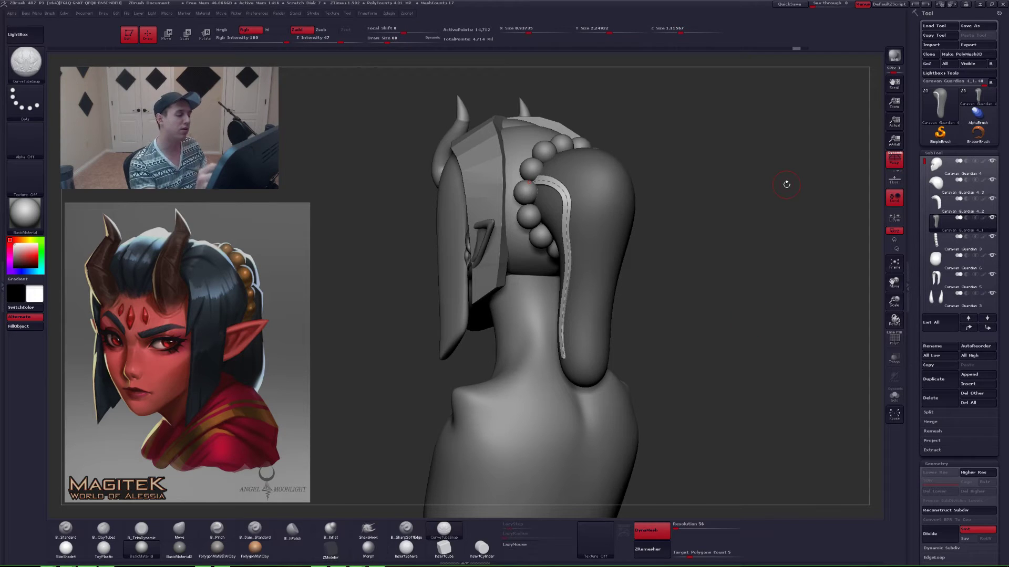
mouse_move(691, 248)
left_mouse_down()
mouse_move(657, 247)
mouse_move(724, 243)
left_mouse_up()
mouse_move(530, 413)
right_mouse_down()
mouse_move(486, 411)
mouse_move(531, 413)
mouse_move(499, 415)
right_mouse_up()
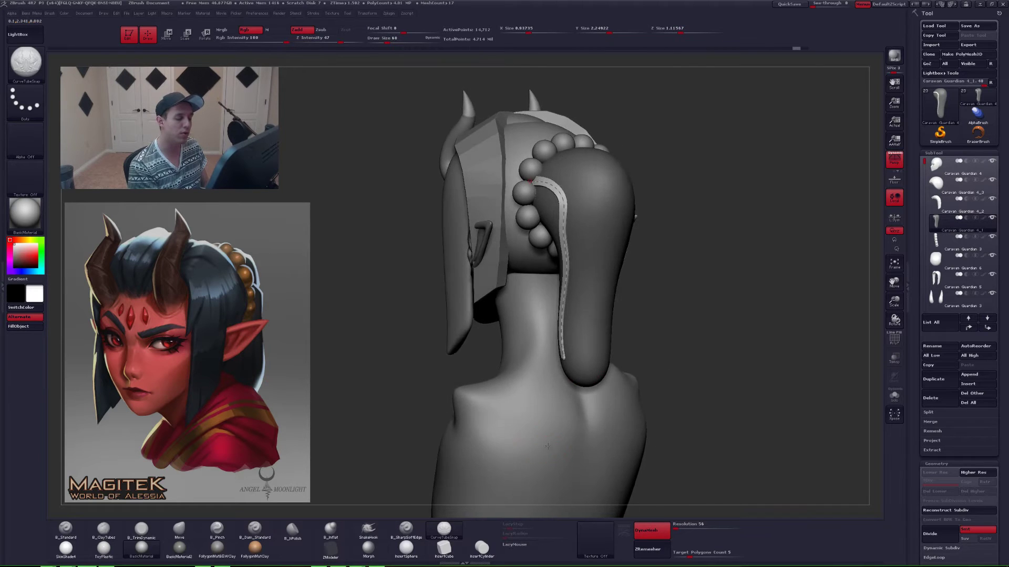
mouse_move(567, 425)
right_mouse_down()
mouse_move(544, 428)
mouse_move(617, 448)
mouse_move(629, 433)
right_mouse_up()
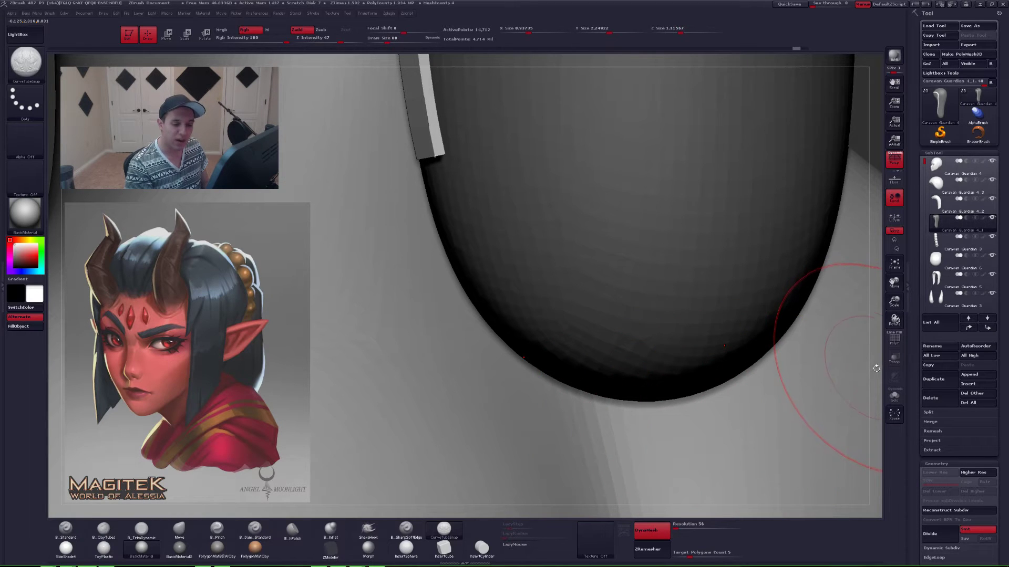
right_click_drag(878, 366, 876, 369)
mouse_move(728, 386)
right_mouse_down("ctrl")
mouse_move(687, 367)
mouse_move(671, 343)
mouse_move(566, 345)
right_mouse_up("ctrl")
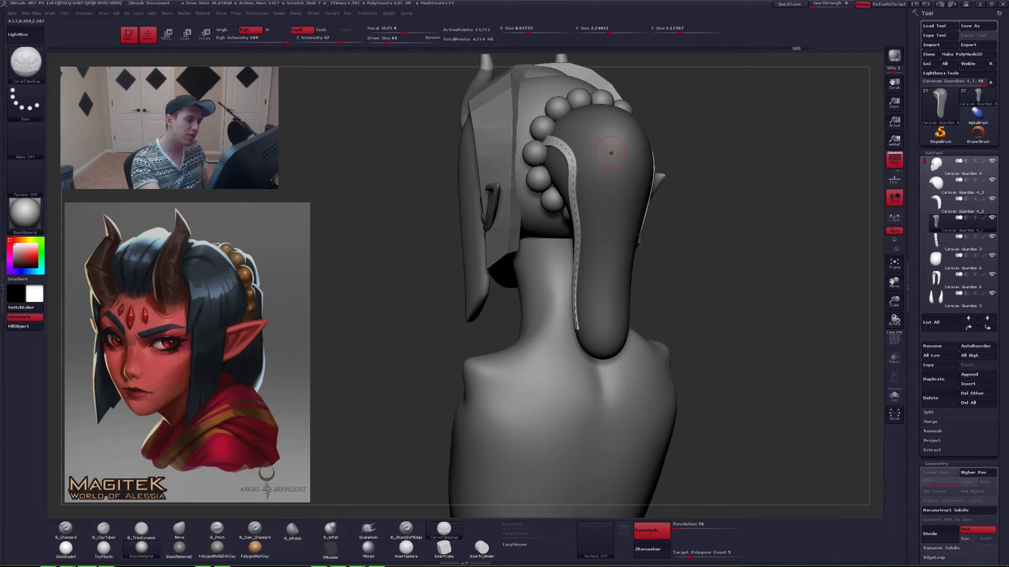
- Isolate the ponytail and try a second curve-tube strand beside the first, testing and undoing alternative versions
key("alt+s")
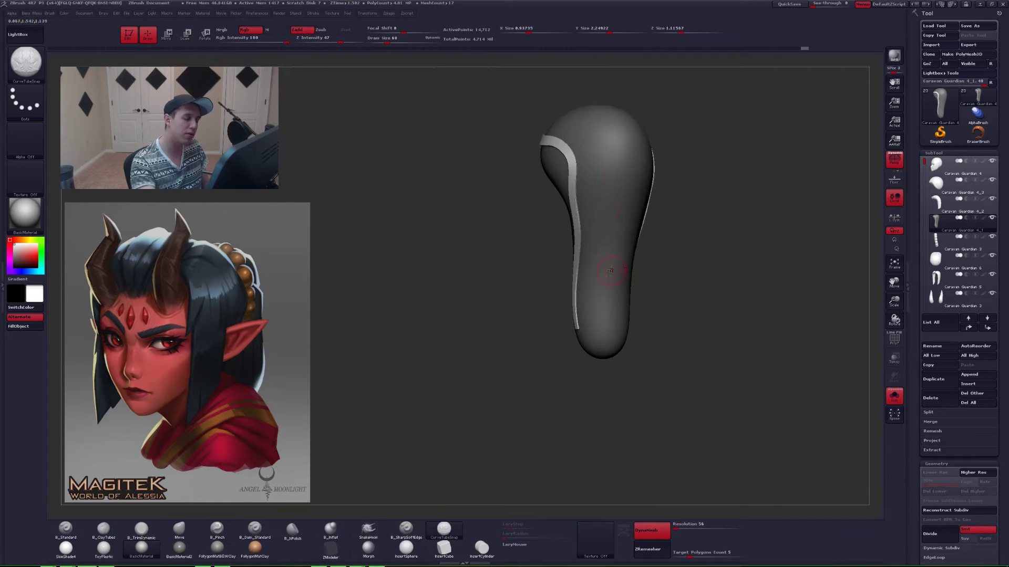
right_click_drag(572, 181, 563, 216, "alt")
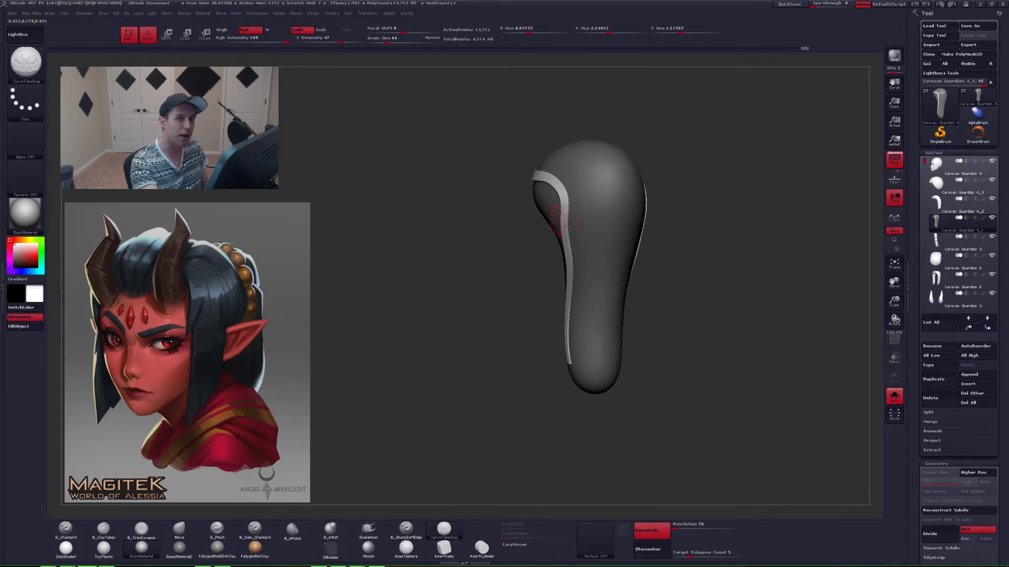
left_click_drag(583, 274, 592, 366)
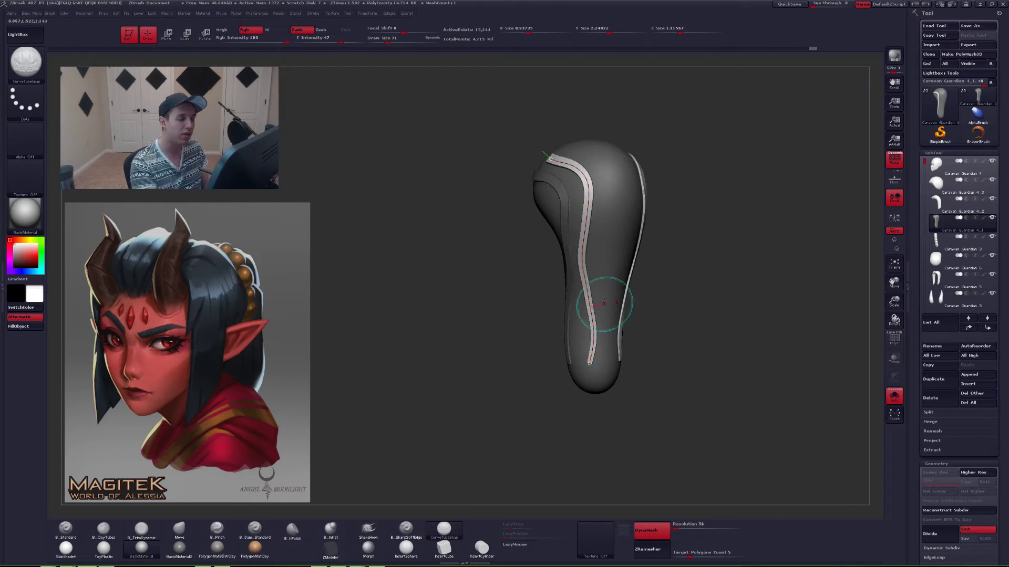
key("ctrl+z")
right_click_drag(622, 228, 594, 243)
key("ctrl+shift+z")
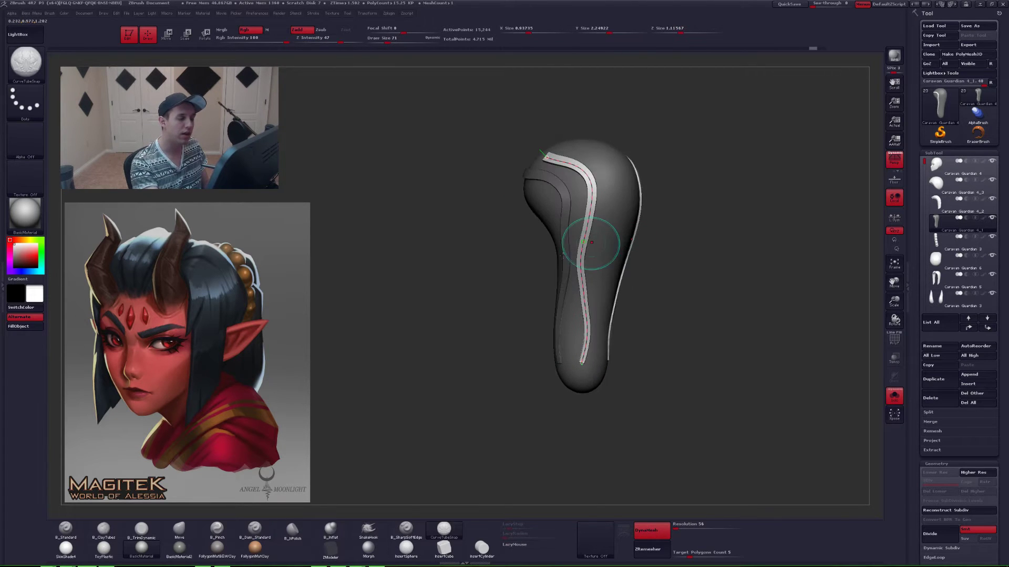
right_click_drag(581, 162, 590, 161)
mouse_move(576, 148)
left_mouse_down()
mouse_move(593, 154)
mouse_move(615, 299)
mouse_move(606, 364)
left_mouse_up()
key("ctrl+z")
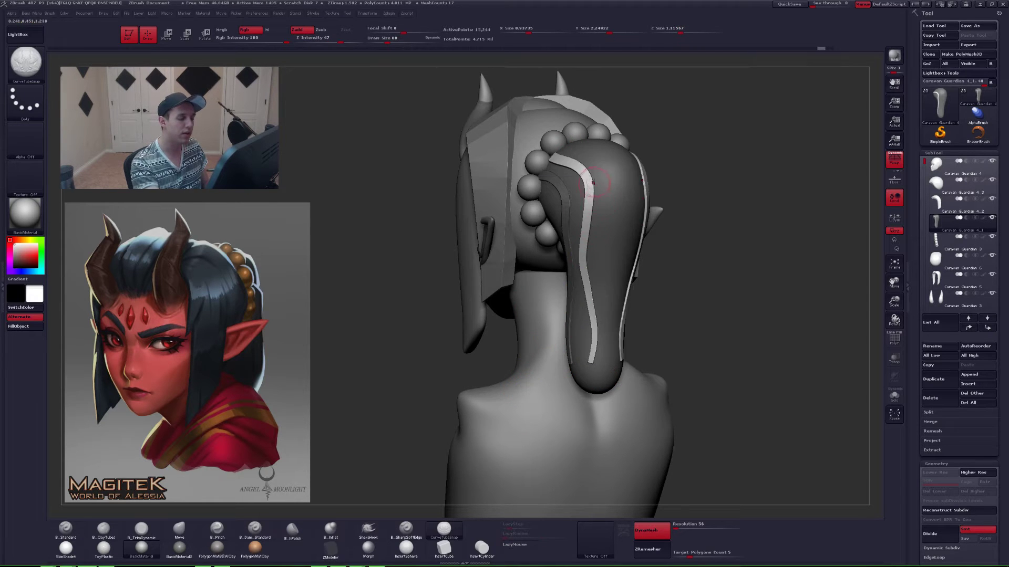
- Try several narrower curve-tube strands side by side down the back of the ponytail with a smaller brush
right_click_drag(592, 183, 583, 148)
left_click_drag(609, 217, 611, 275)
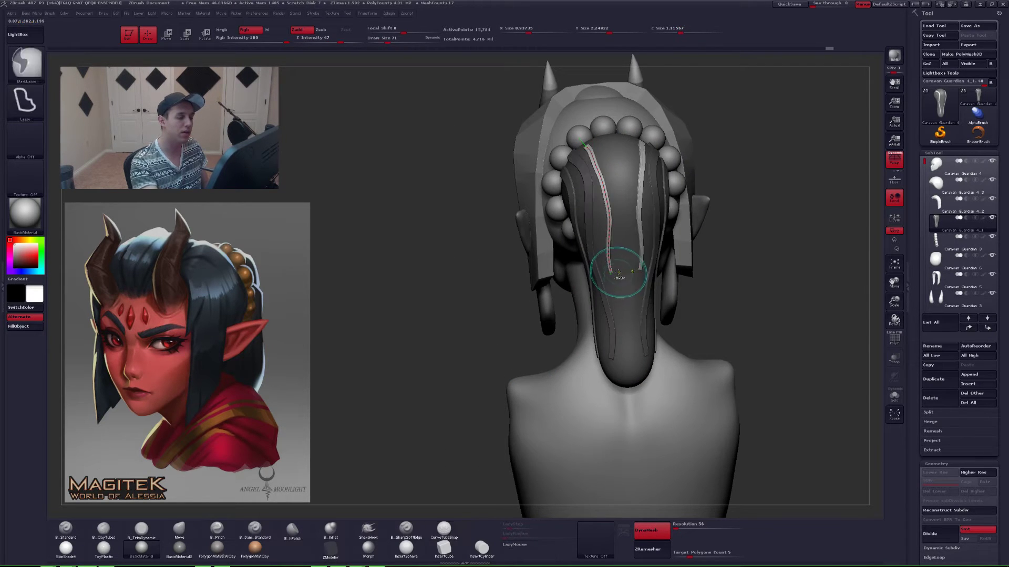
key("ctrl+z")
left_click_drag(602, 171, 634, 319)
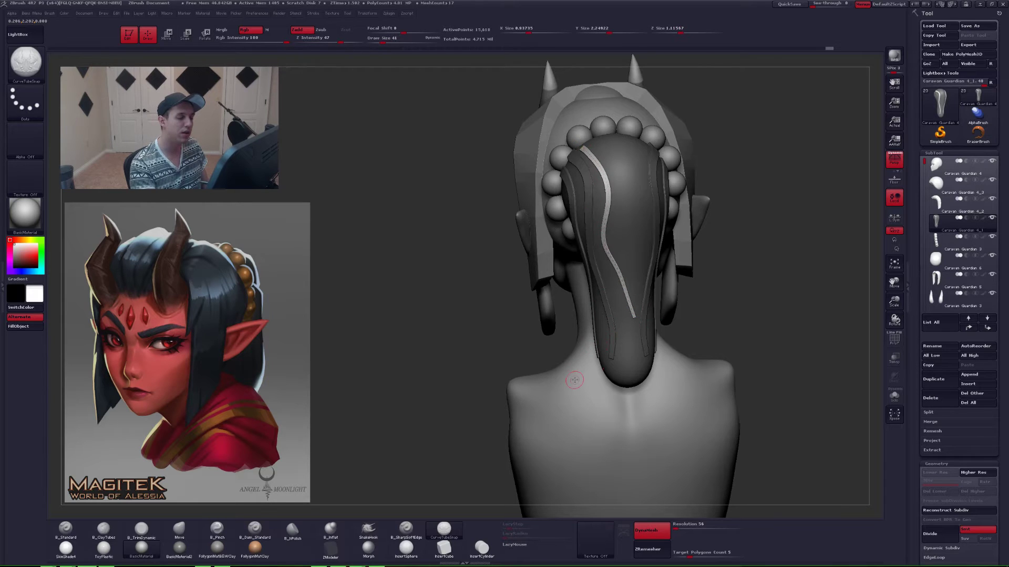
left_click_drag(617, 153, 634, 343)
left_click(575, 404)
left_click_drag(623, 141, 643, 370)
left_click(547, 397)
mouse_move(604, 153)
left_mouse_down()
mouse_move(623, 397)
mouse_move(667, 383)
mouse_move(685, 356)
left_mouse_up()
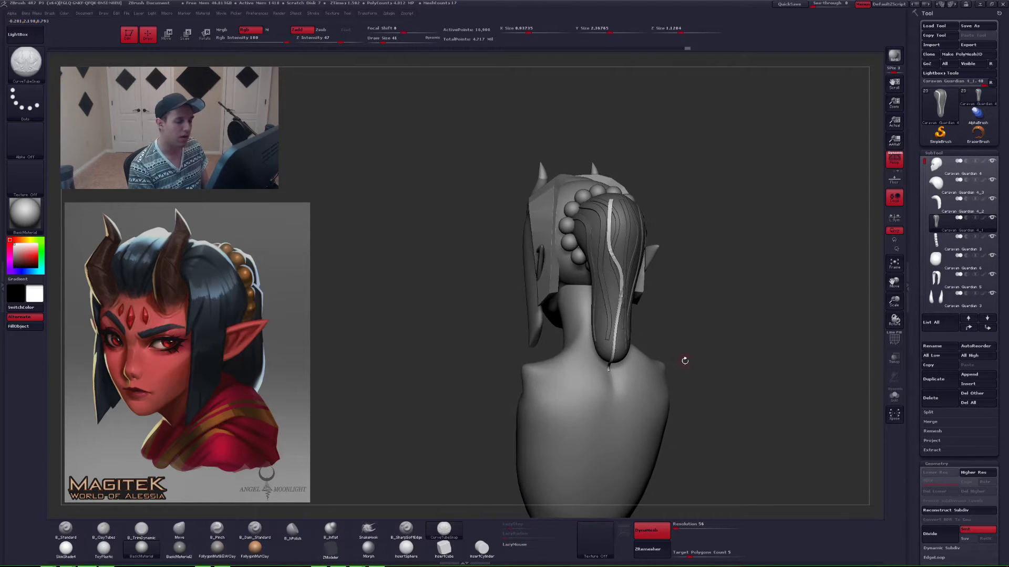
- Undo all the curve-tube strands on the ponytail, leaving only its smooth base shape
key("ctrl")
key("ctrl+z")
key("ctrl+z")
key("ctrl+z")
key("ctrl+z")
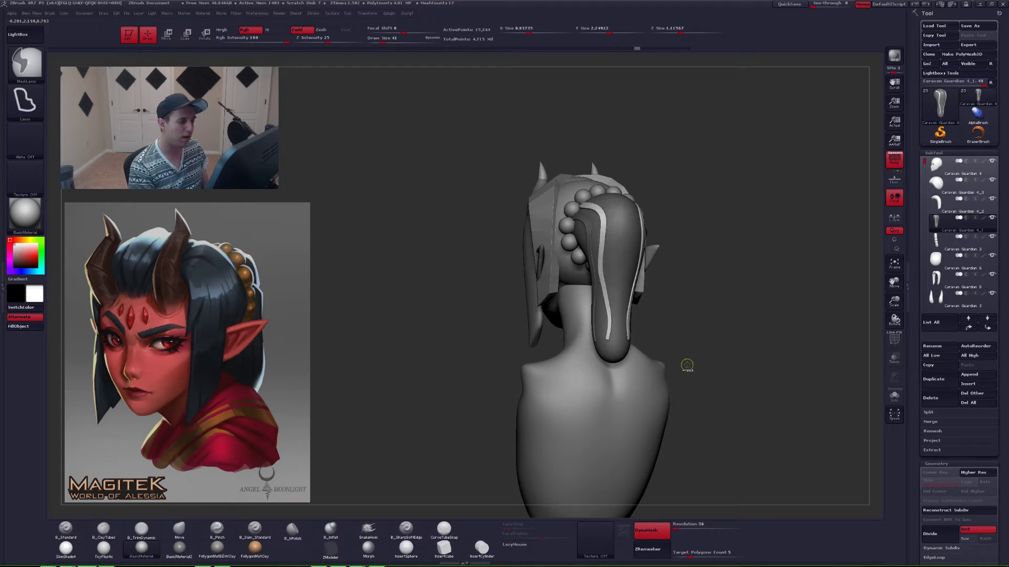
key("ctrl+z")
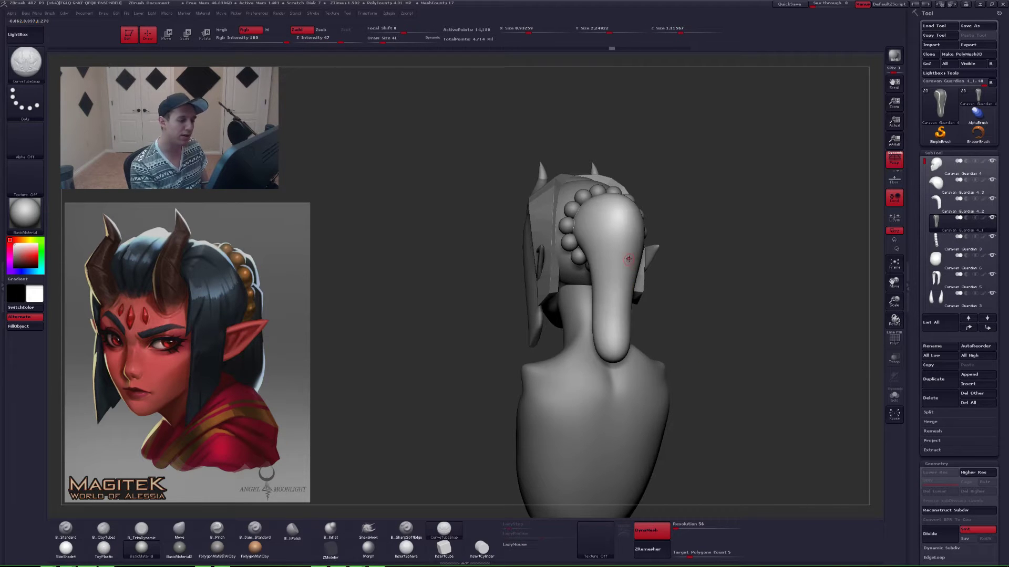
- Select the low-poly strand behind the ear and switch to the Move brush with an adjusted draw size
mouse_move(525, 257)
right_mouse_down()
mouse_move(616, 301)
mouse_move(583, 284)
right_mouse_up()
left_click(617, 301, "alt")
key("b")
key("m")
key("v")
key("space")
left_click(583, 276)
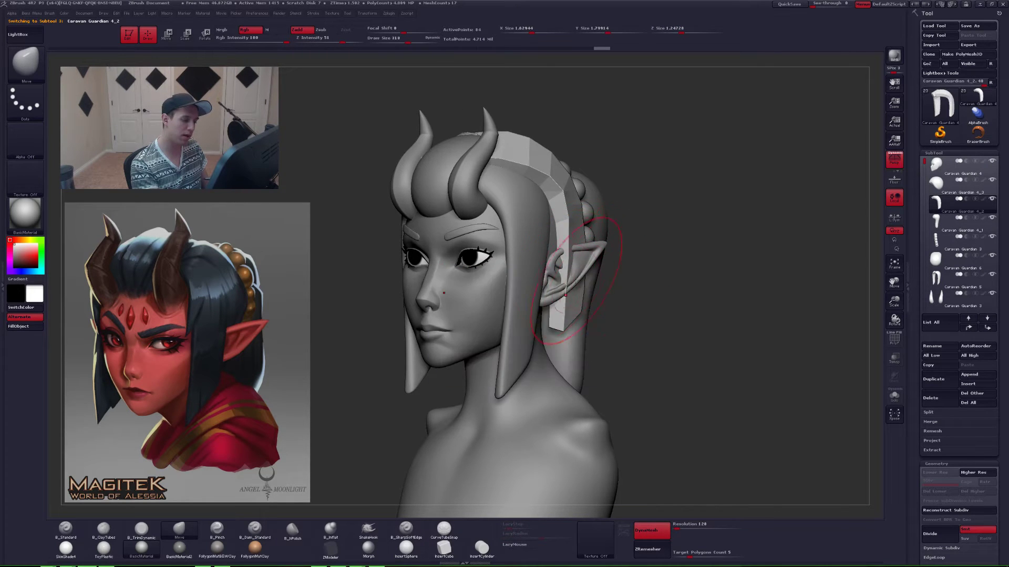
- Fine-tune the Move brush size and pull the low-poly strand's front ends down toward the hair between the horns
key("space")
left_click(574, 279)
key("space")
mouse_move(558, 295)
right_mouse_down()
mouse_move(573, 298)
mouse_move(541, 295)
right_mouse_up()
left_click_drag(517, 152, 505, 161)
mouse_move(463, 199)
right_mouse_down()
mouse_move(514, 226)
mouse_move(562, 279)
mouse_move(554, 321)
right_mouse_up()
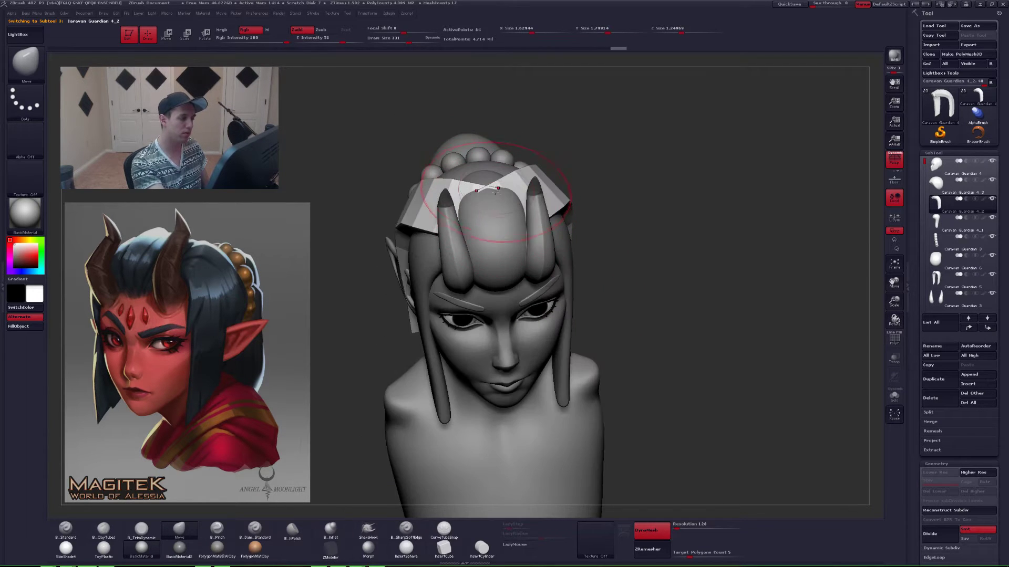
left_click_drag(486, 173, 484, 185)
right_click_drag(494, 155, 524, 218)
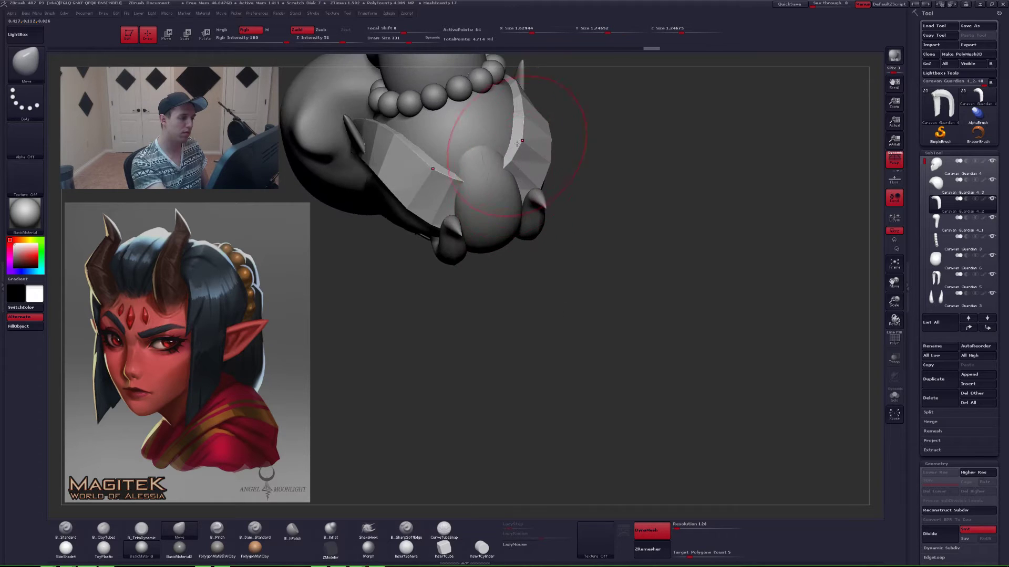
- Tuck the low-poly strand's front ends in against the hair cap behind the horns, using a smaller Move brush
left_click_drag(519, 149, 525, 152)
mouse_move(521, 154)
right_mouse_down()
mouse_move(541, 169)
mouse_move(536, 163)
right_mouse_up()
left_click_drag(521, 126, 509, 132)
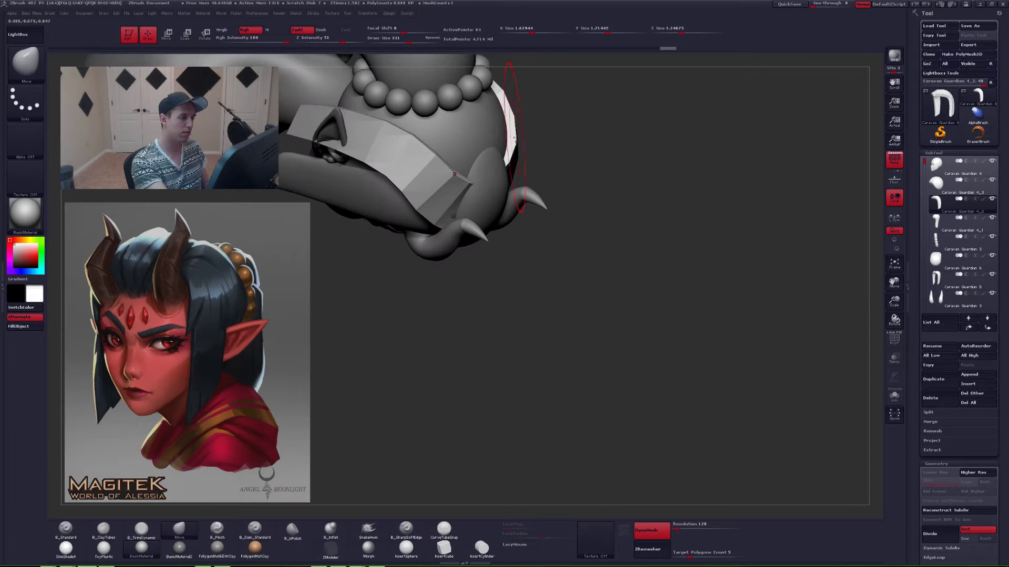
mouse_move(512, 140)
right_mouse_down()
mouse_move(526, 209)
mouse_move(540, 204)
right_mouse_up()
key("space")
left_click_drag(486, 231, 478, 231)
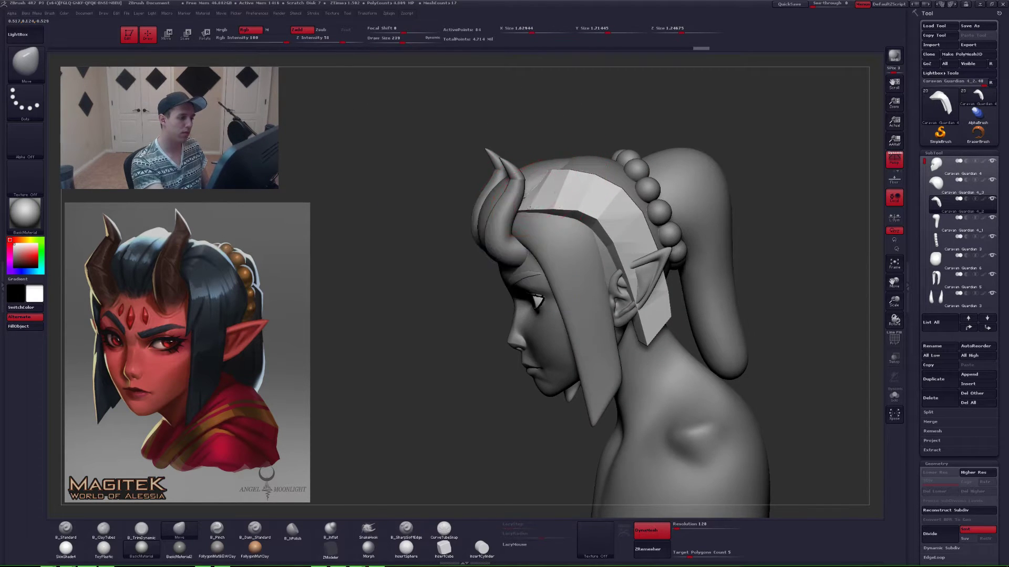
right_click_drag(544, 206, 523, 208)
left_click_drag(546, 210, 547, 206)
- Shape the upper outer sides of the low-poly strand around the head beside the horns, adjusting the Move brush size
mouse_move(547, 206)
right_mouse_down()
mouse_move(556, 169)
mouse_move(582, 213)
right_mouse_up()
key("space")
left_click_drag(584, 226, 585, 225)
key("space")
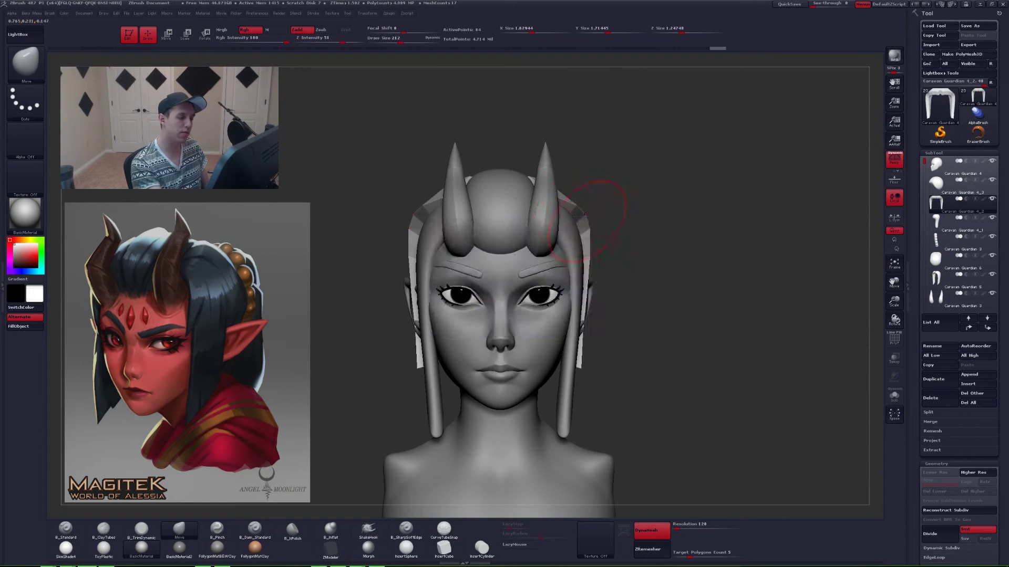
right_click_drag(592, 220, 582, 225)
key("space")
left_click_drag(586, 230, 590, 229)
mouse_move(594, 226)
right_mouse_down()
mouse_move(597, 216)
mouse_move(583, 246)
right_mouse_up()
left_click_drag(584, 248, 591, 242)
- Reshape the low-poly strand's side and crown so it curves over the head and behind the ear
right_click_drag(612, 237, 575, 252)
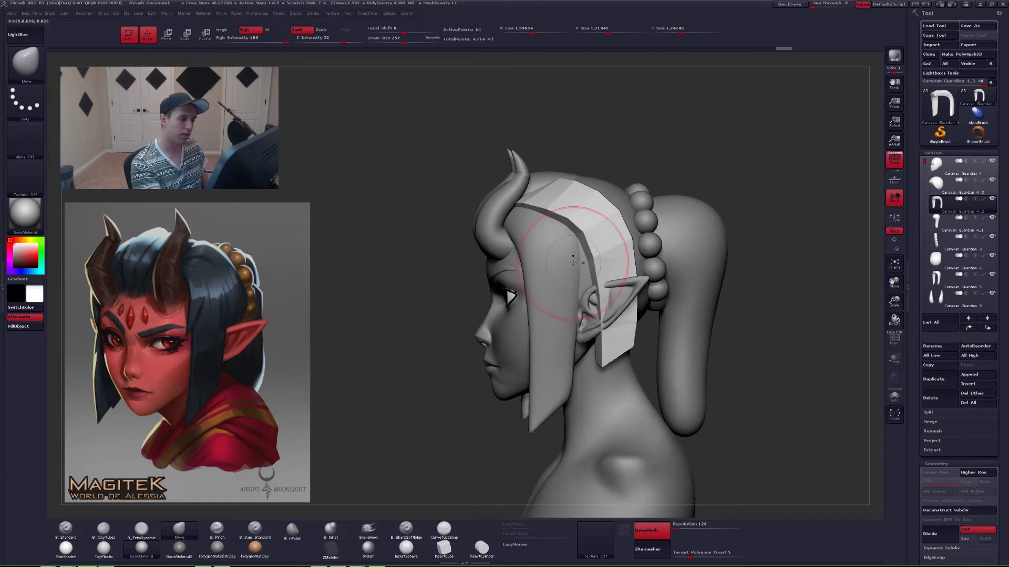
left_click_drag(578, 251, 593, 246)
right_click_drag(612, 231, 605, 173)
key("space")
left_click_drag(605, 173, 613, 158)
key("alt+shift+s")
key("alt+shift+s")
right_click_drag(612, 162, 654, 247)
key("space")
left_click_drag(602, 294, 608, 294)
right_click_drag(616, 298, 595, 300, "alt")
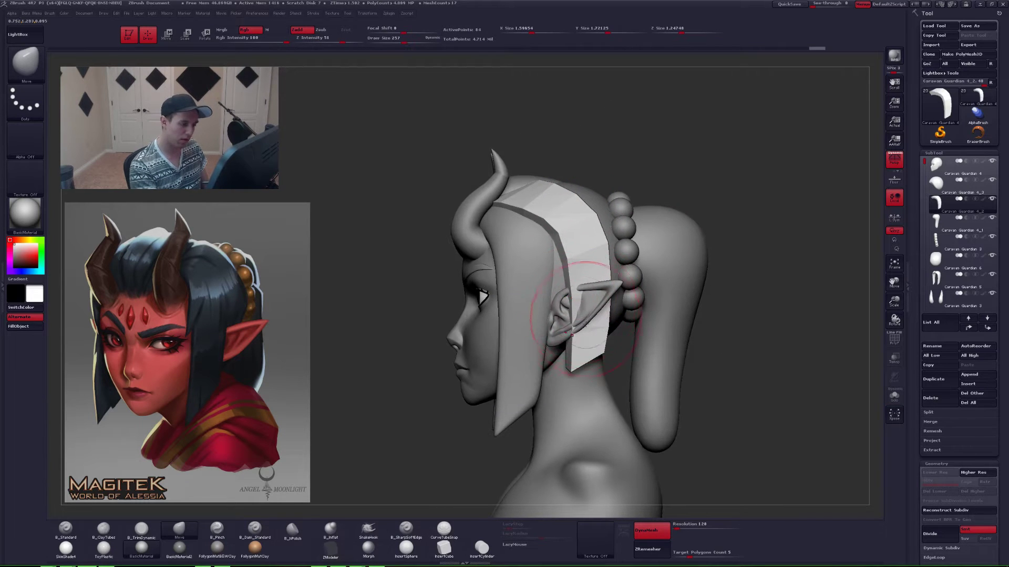
- Subdivide the strand to level 2 and use the Move brush on its front end by the horn and its section near the ear
key("ctrl+d")
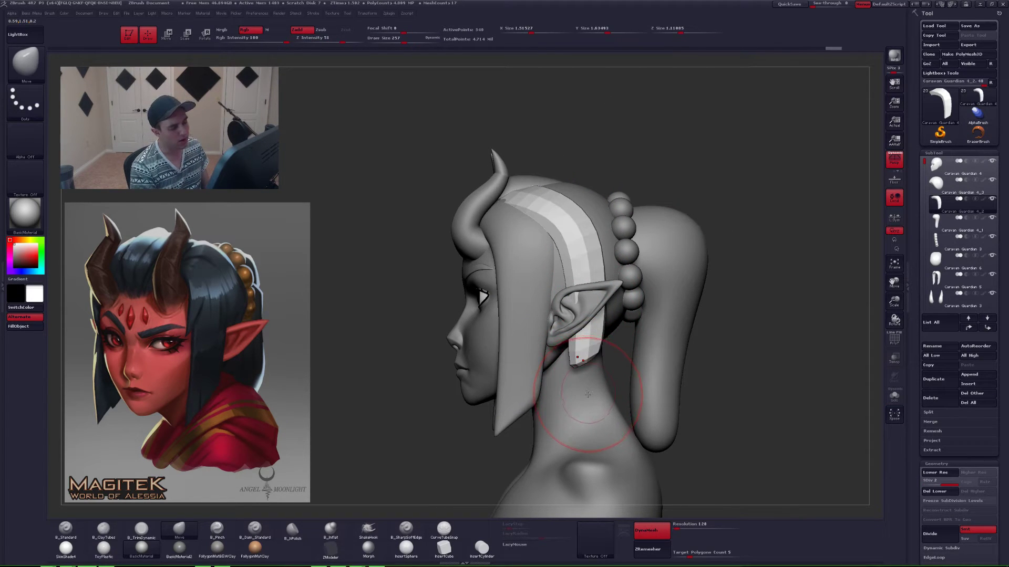
key("space")
left_click_drag(494, 195, 518, 203)
right_click_drag(588, 200, 546, 181)
left_click_drag(546, 181, 558, 171)
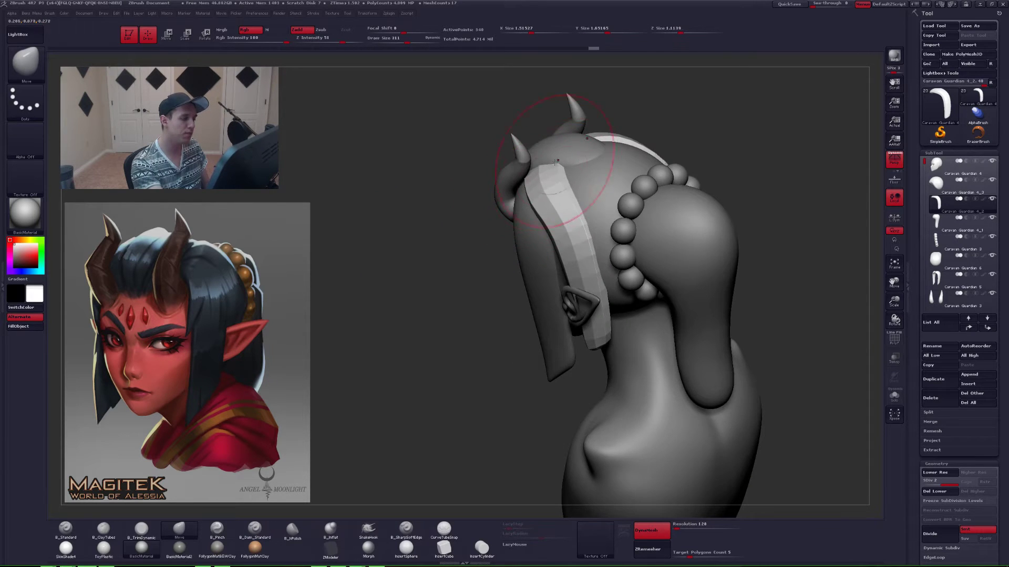
right_click_drag(558, 179, 589, 218)
left_click_drag(569, 365, 568, 369)
mouse_move(565, 271)
left_mouse_down()
mouse_move(557, 265)
mouse_move(571, 292)
left_mouse_up()
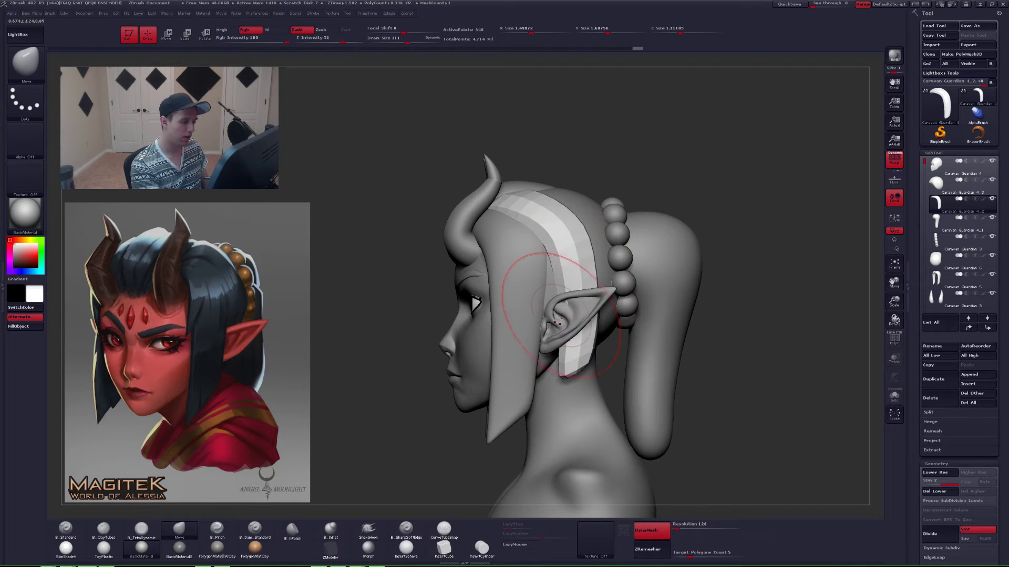
- Refine the strand's lower end and its curve behind the ear with a smaller Move brush at subdivision level 3
right_click_drag(507, 297, 570, 308)
key("space")
left_click_drag(573, 309, 569, 309)
right_click_drag(569, 309, 561, 372)
left_click_drag(559, 374, 558, 376)
right_click_drag(558, 377, 510, 352)
left_click_drag(575, 290, 560, 303)
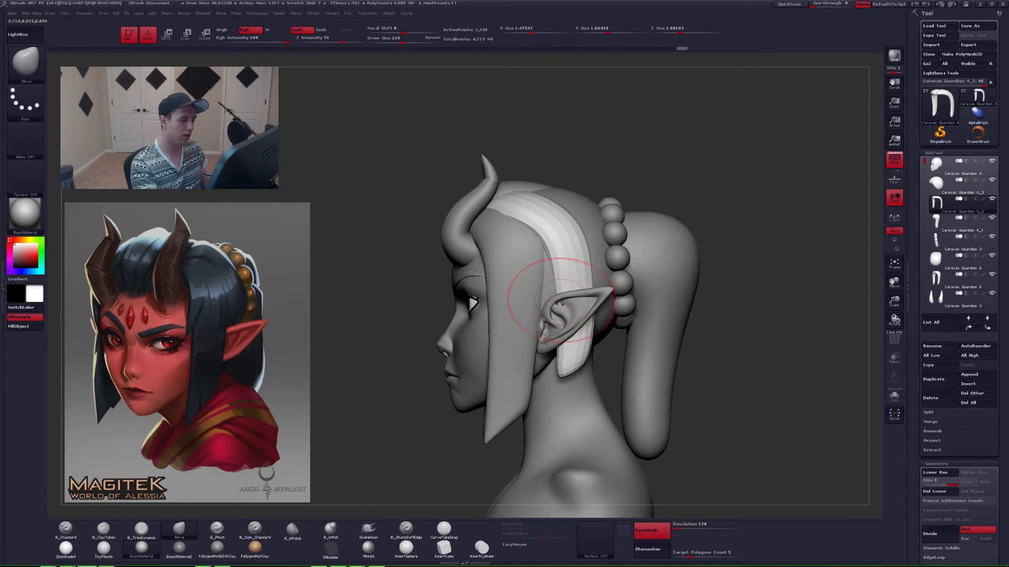
- Adjust the strand's front end behind the horn and its curve over the side of the head
right_click_drag(547, 227, 505, 197)
left_click_drag(508, 176, 515, 174)
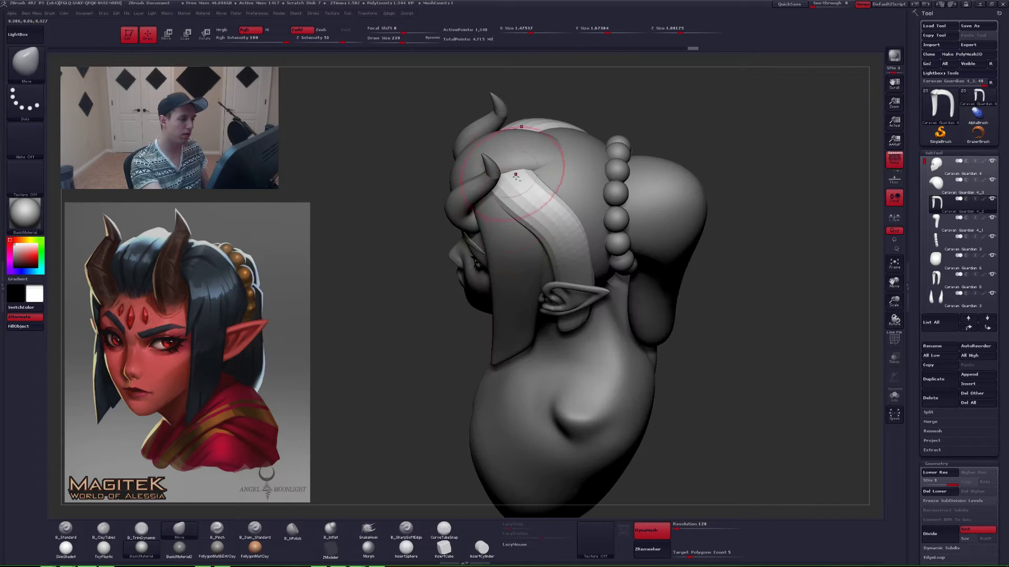
mouse_move(515, 174)
right_mouse_down()
mouse_move(541, 188)
mouse_move(555, 221)
right_mouse_up()
left_click_drag(555, 221, 557, 226)
mouse_move(556, 226)
right_mouse_down()
mouse_move(563, 288)
mouse_move(551, 291)
mouse_move(525, 268)
mouse_move(515, 204)
right_mouse_up()
- Raise the strand to subdivision level 5 and pull its rounded lower tip down behind the ear
key("d")
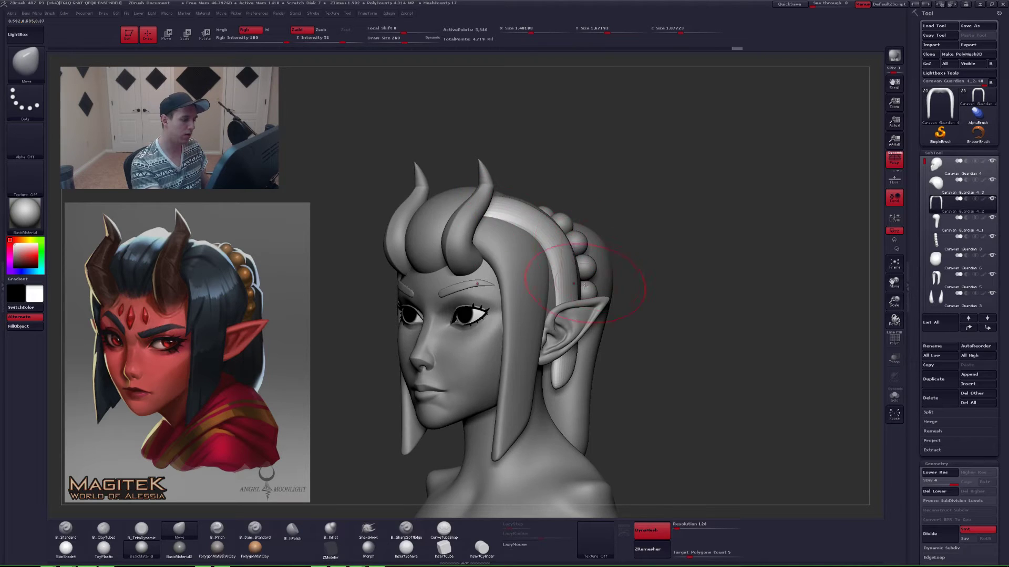
mouse_move(584, 286)
right_mouse_down()
mouse_move(556, 379)
mouse_move(563, 371)
right_mouse_up()
key("d")
left_click_drag(563, 368, 561, 381)
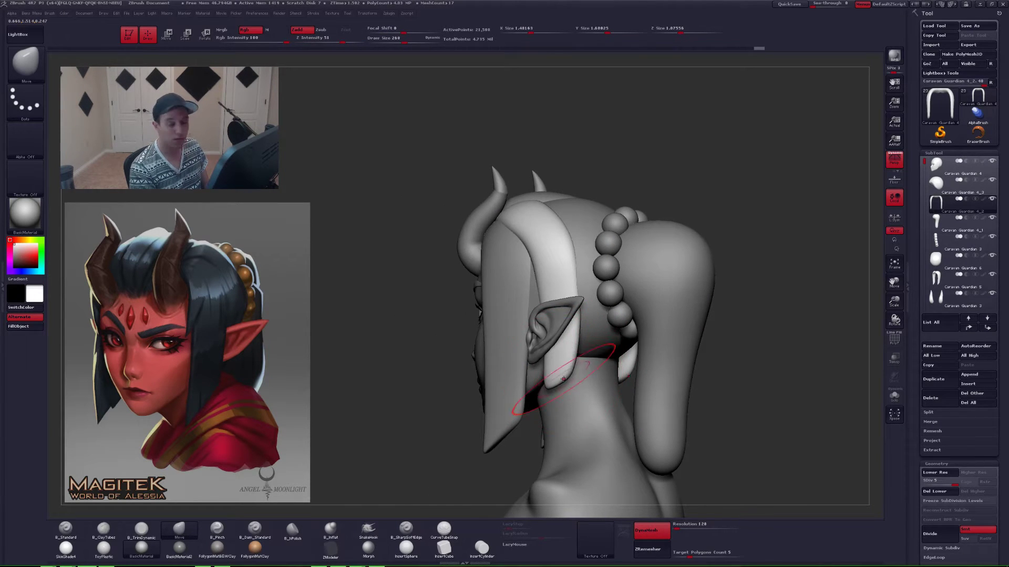
right_click_drag(558, 381, 575, 379, "shift")
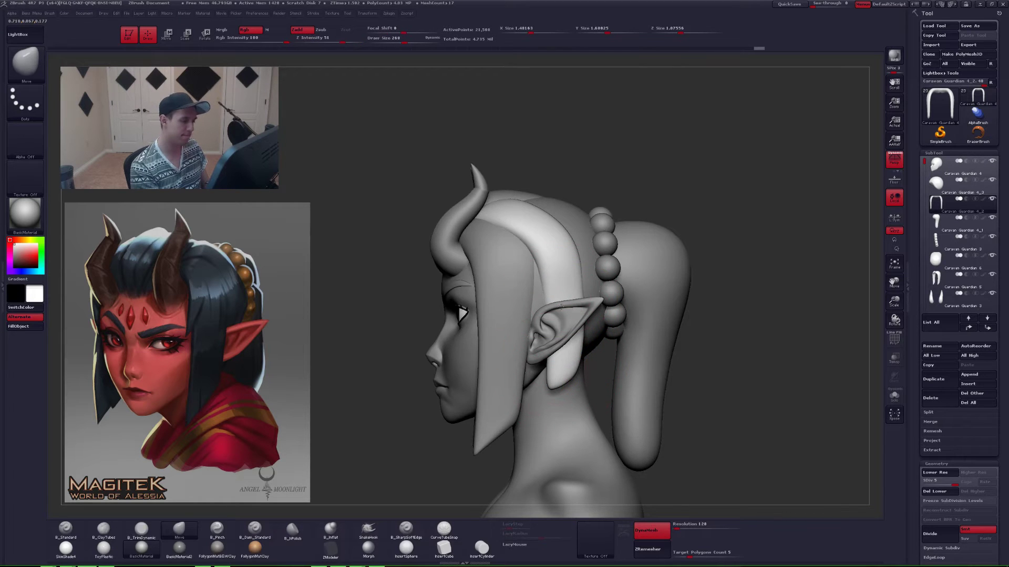
mouse_move(561, 305)
right_mouse_down()
mouse_move(525, 336)
mouse_move(568, 400)
mouse_move(558, 378)
mouse_move(557, 387)
right_mouse_up()
key("space")
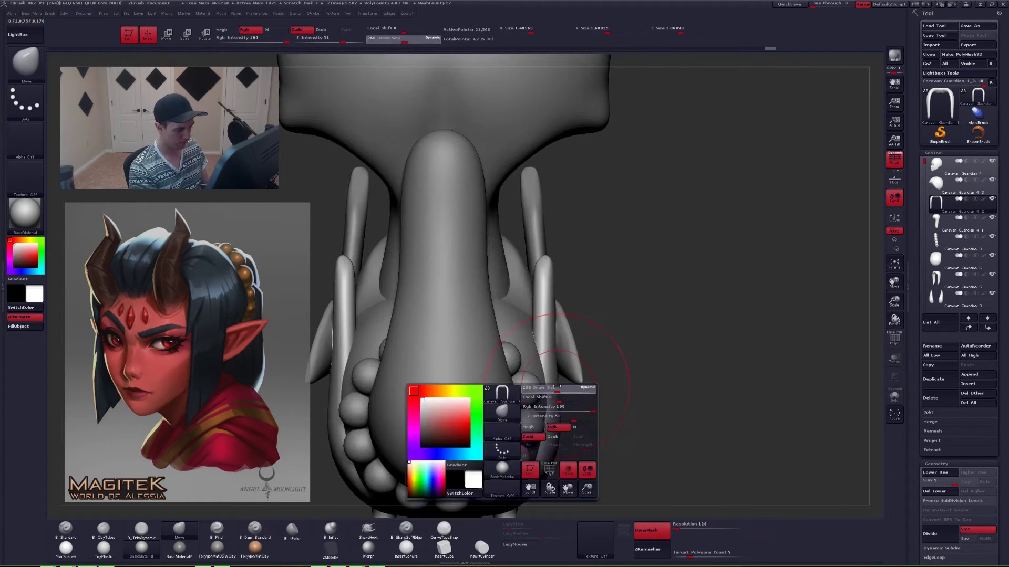
left_click_drag(557, 387, 555, 386)
mouse_move(555, 387)
right_mouse_down()
mouse_move(574, 417)
mouse_move(589, 389)
mouse_move(585, 413)
mouse_move(601, 428)
right_mouse_up()
right_click_drag(520, 375, 549, 411)
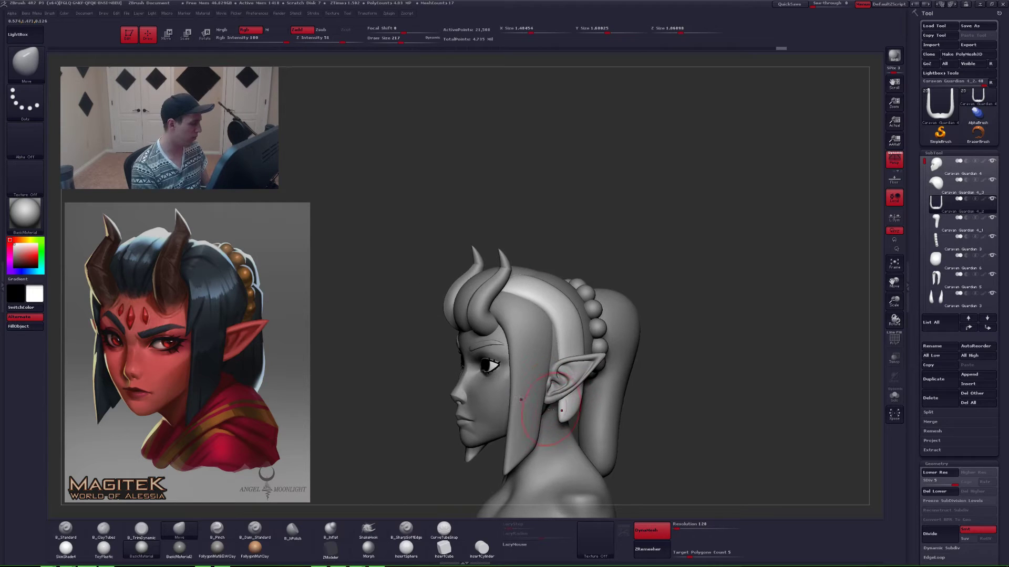
- Select the long side lock in front of the ear and enlarge the Move brush for it
left_click(540, 374, "alt")
right_click_drag(540, 374, 539, 387)
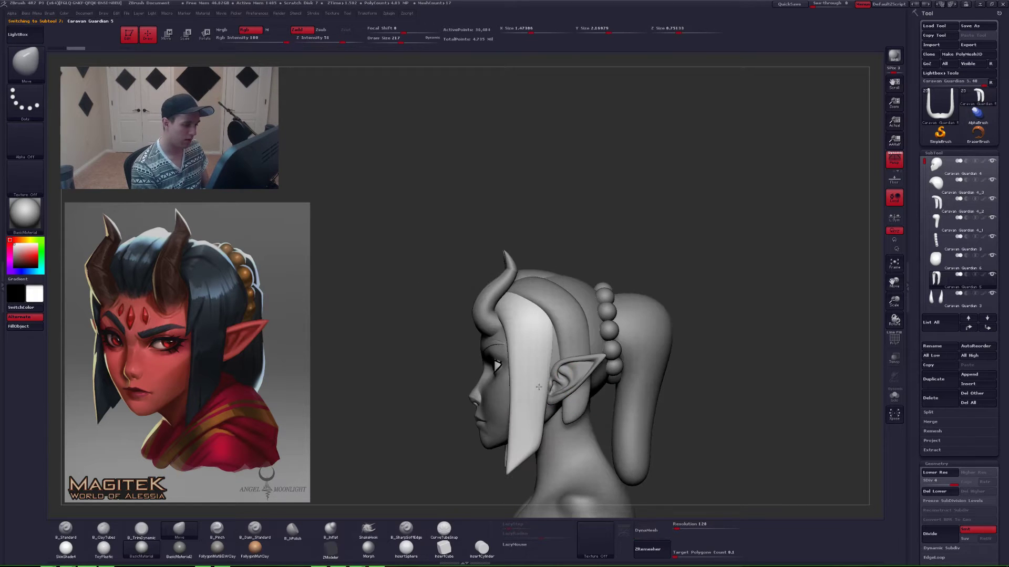
key("space")
left_click_drag(548, 358, 553, 357)
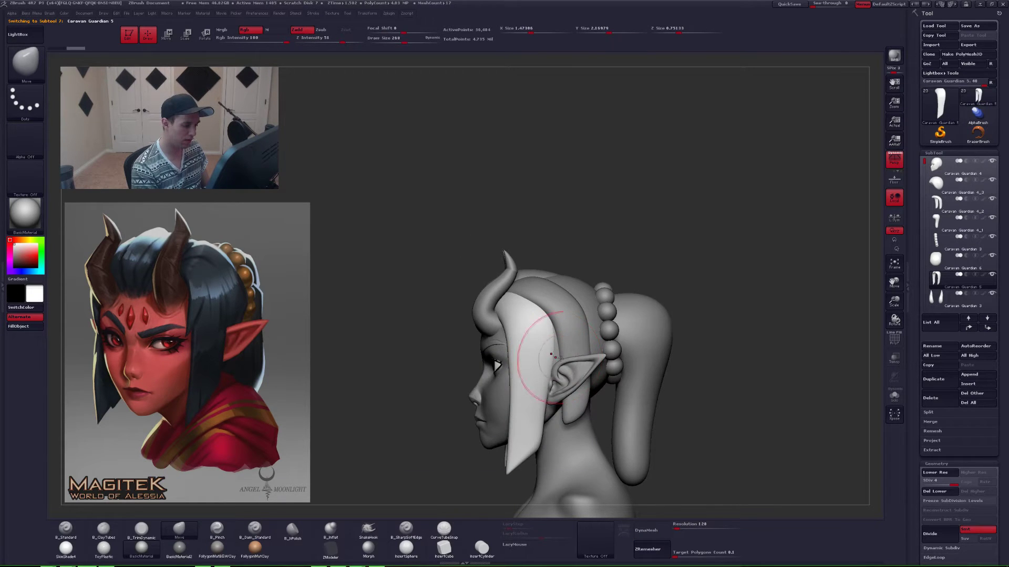
- Adjust the shape of the front side hair lock beside the face with the Move brush
right_click_drag(558, 357, 565, 359)
left_click_drag(570, 358, 560, 363)
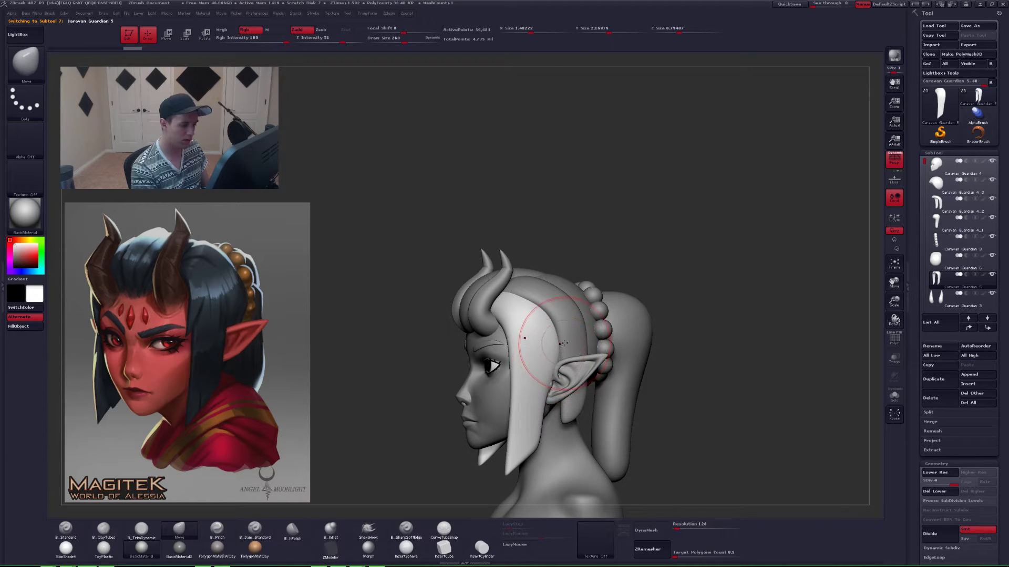
right_click_drag(563, 343, 560, 342)
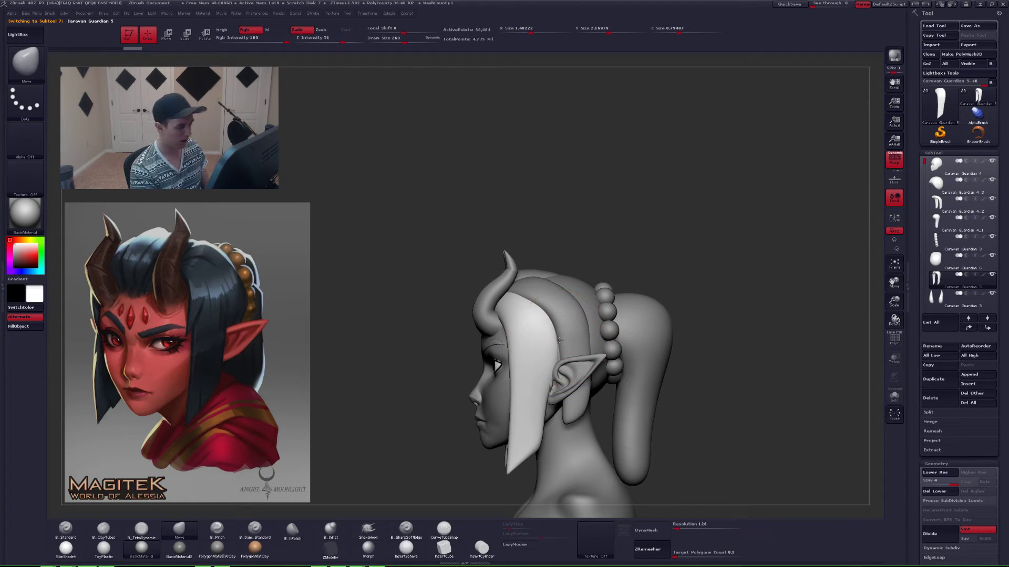
left_click_drag(559, 341, 557, 341)
- Reshape the hair band behind the ear with the Move brush, using draw sizes of 140 and 177
left_click(563, 347, "alt")
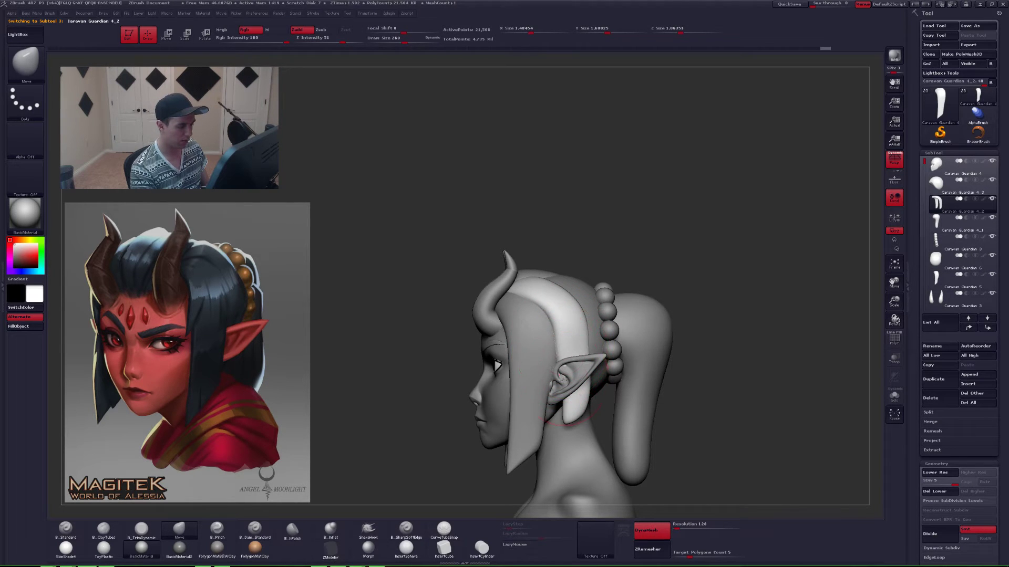
right_click_drag(556, 382, 560, 347)
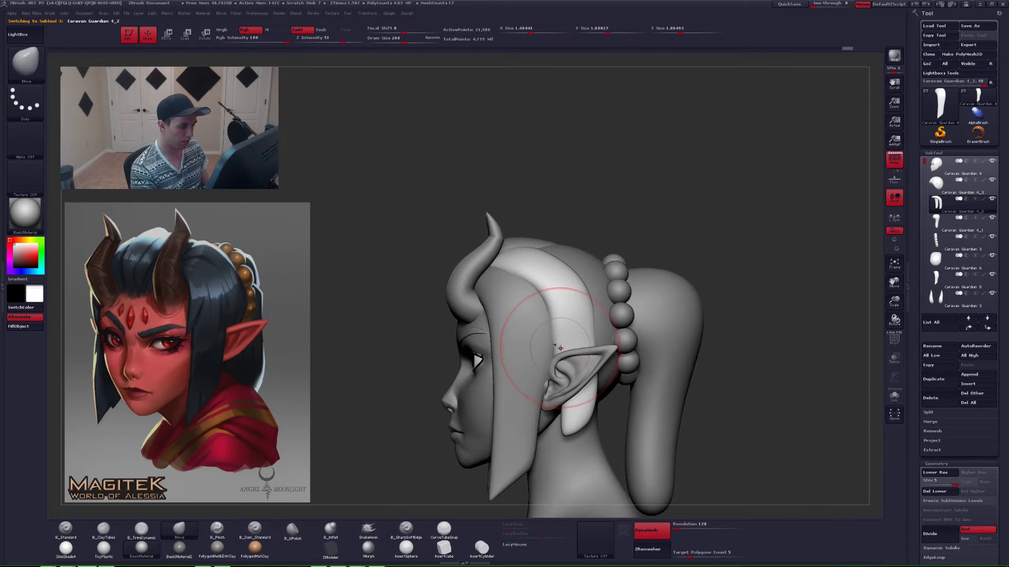
key("space")
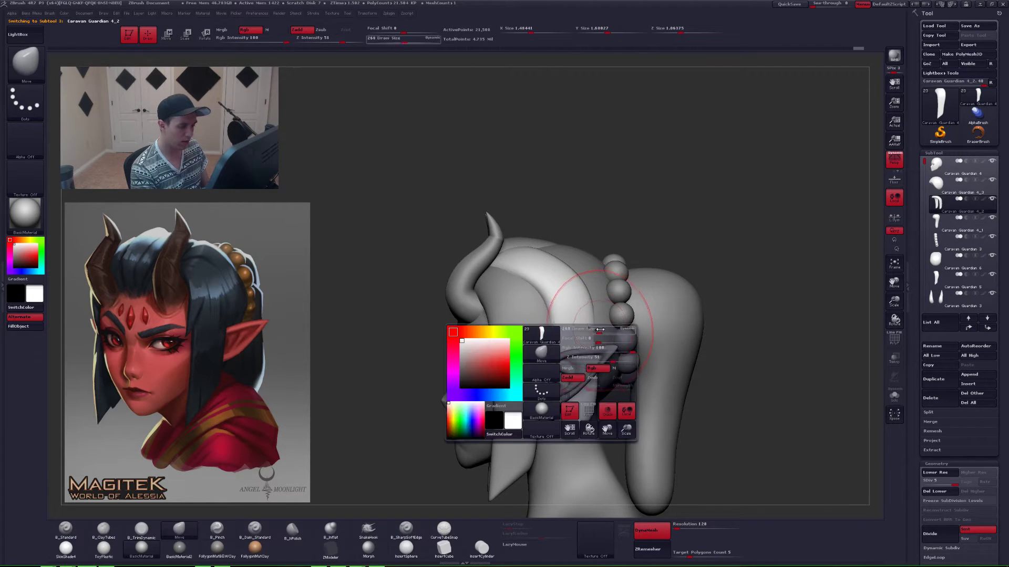
mouse_move(606, 331)
left_mouse_down()
mouse_move(585, 331)
mouse_move(597, 331)
left_mouse_up()
key("space")
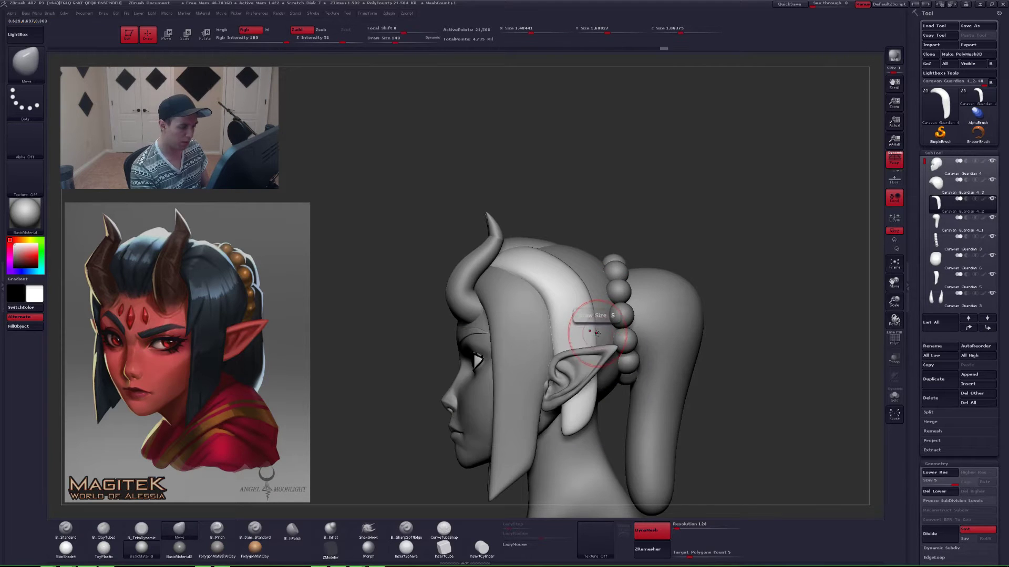
key("alt+s")
key("alt+s")
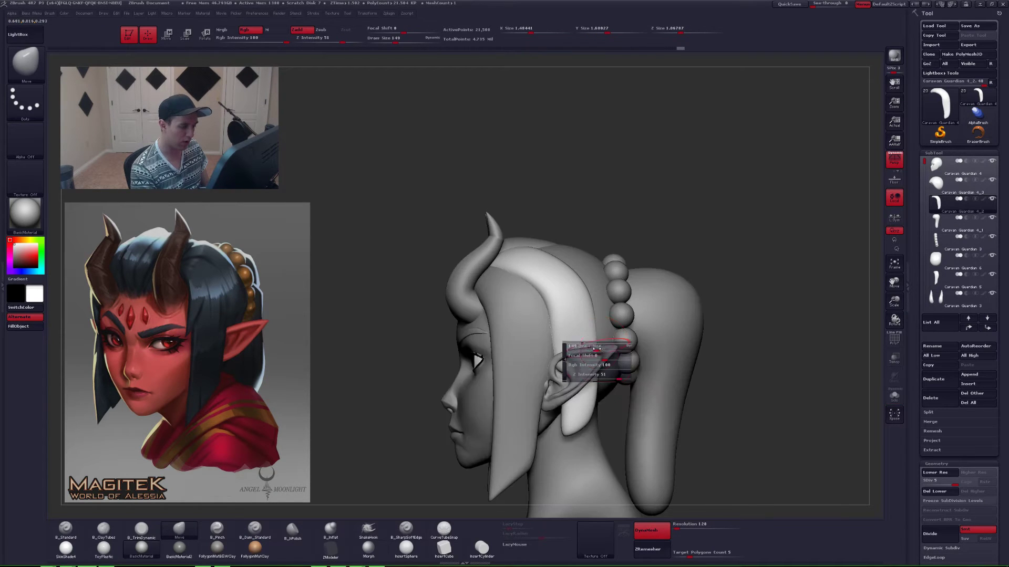
key("]")
key("alt+s")
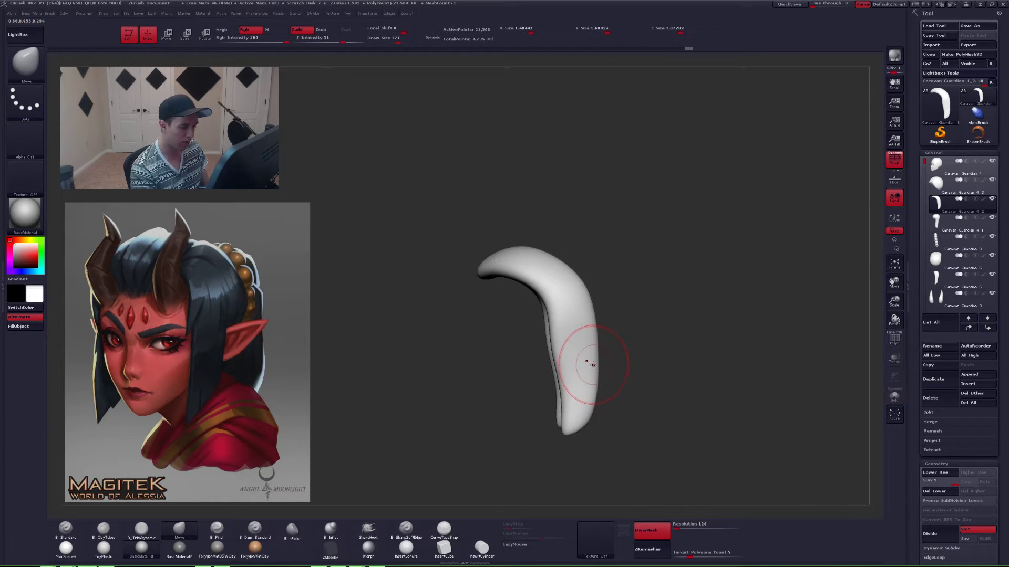
key("alt+s")
- Isolate the front side hair lock and mask it except for its rear edge
left_click(601, 311, "alt")
mouse_move(568, 365)
right_mouse_down("ctrl")
mouse_move(566, 393)
mouse_move(546, 413)
right_mouse_up("ctrl")
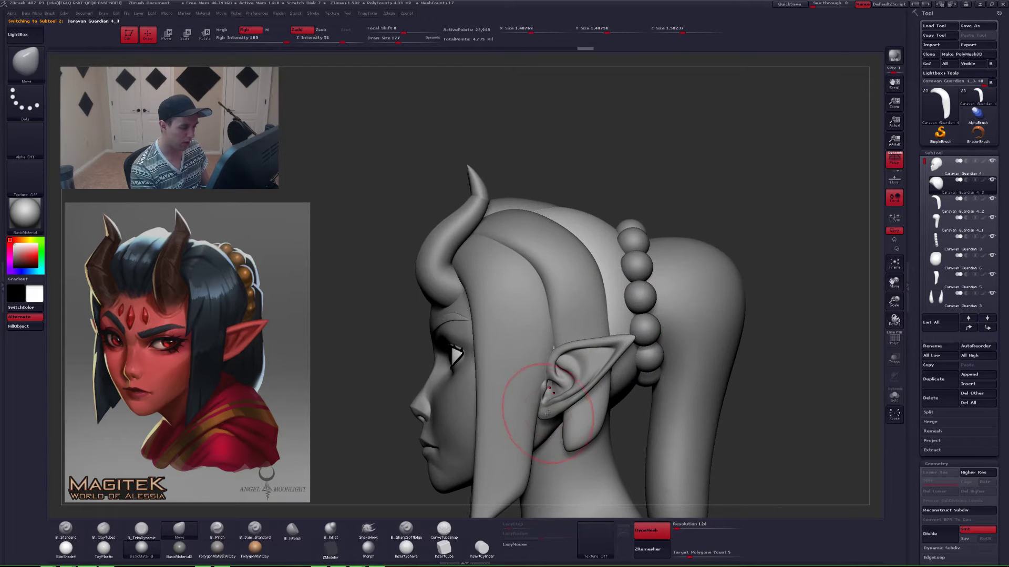
left_click(548, 419, "alt")
key("space")
mouse_move(549, 423)
left_mouse_down()
mouse_move(534, 424)
mouse_move(533, 390)
mouse_move(556, 376)
left_mouse_up()
left_click(526, 392, "alt")
key("space")
key("space")
mouse_move(536, 244)
left_mouse_down("ctrl")
mouse_move(543, 283)
mouse_move(518, 506)
mouse_move(630, 339)
left_mouse_up("ctrl")
key("s")
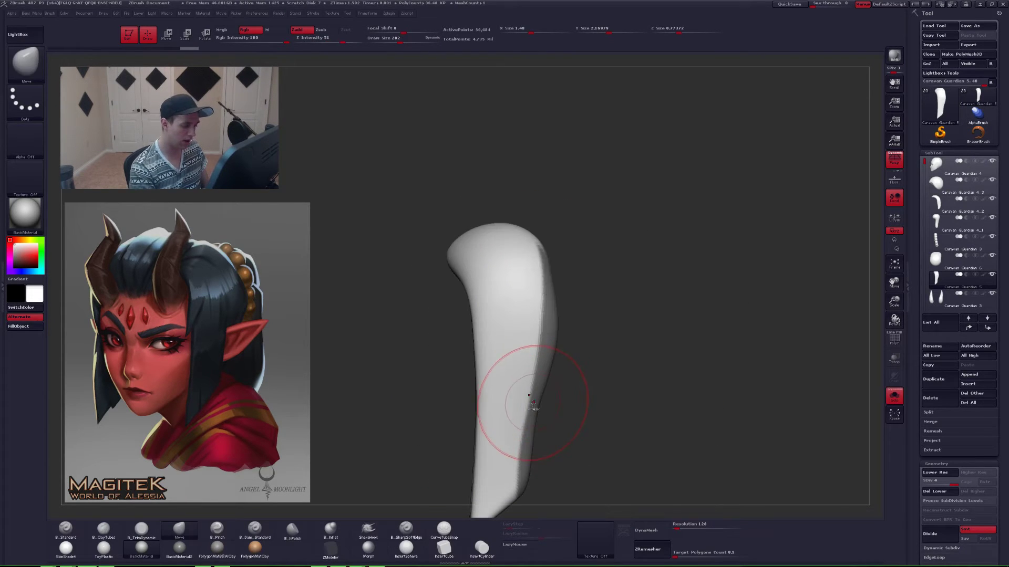
left_click(533, 406, "ctrl")
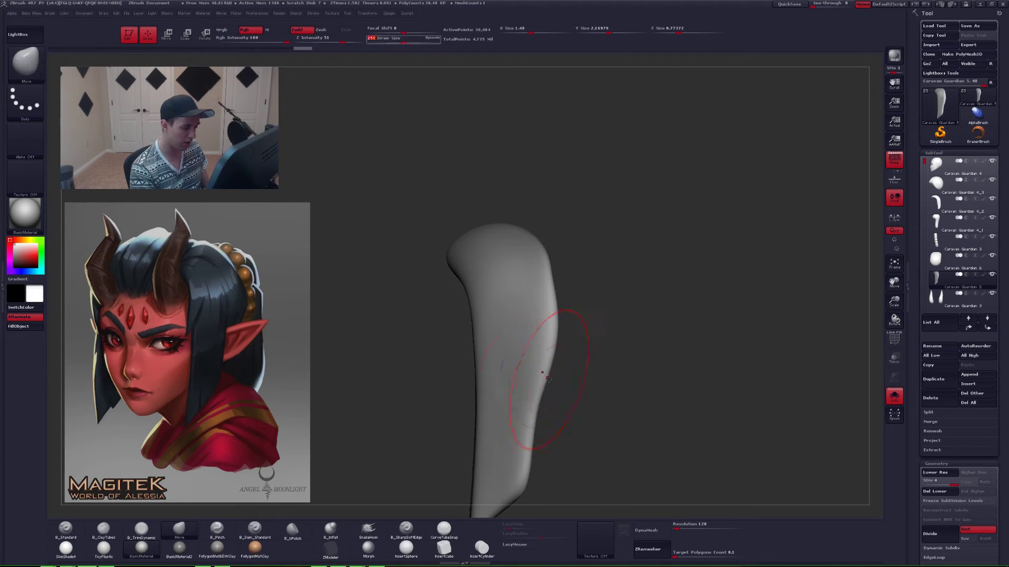
- Move the unmasked rear edge of the front hair lock at a lower subdivision level, clear the mask and restore the higher level
key("shift+d")
left_click_drag(551, 362, 542, 364)
key("s")
key("space")
mouse_move(543, 365)
right_mouse_down()
mouse_move(587, 371)
mouse_move(554, 374)
mouse_move(465, 353)
right_mouse_up()
left_click_drag(749, 307, 781, 290, "ctrl")
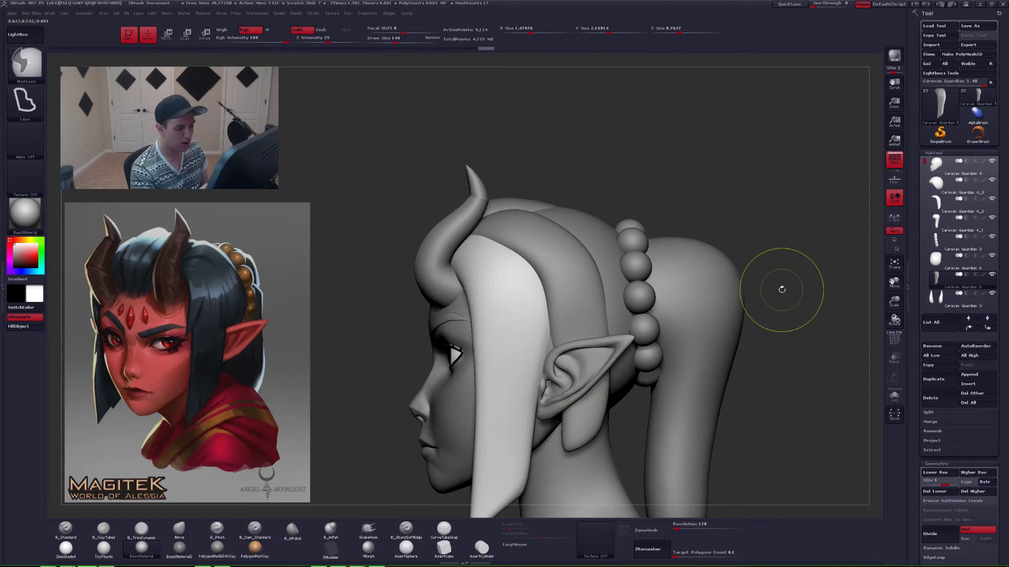
key("d")
- Try a small stroke in the inner ear hollow with the B_Standard brush at draw size 11, and undo it
left_click(546, 422, "alt")
mouse_move(548, 421)
right_mouse_down("alt")
mouse_move(559, 425)
mouse_move(510, 431)
right_mouse_up("alt")
key("space")
left_click_drag(558, 377, 544, 376)
mouse_move(544, 377)
right_mouse_down("alt")
mouse_move(554, 387)
mouse_move(526, 382)
mouse_move(551, 377)
right_mouse_up("alt")
key("1")
left_click_drag(550, 376, 552, 386)
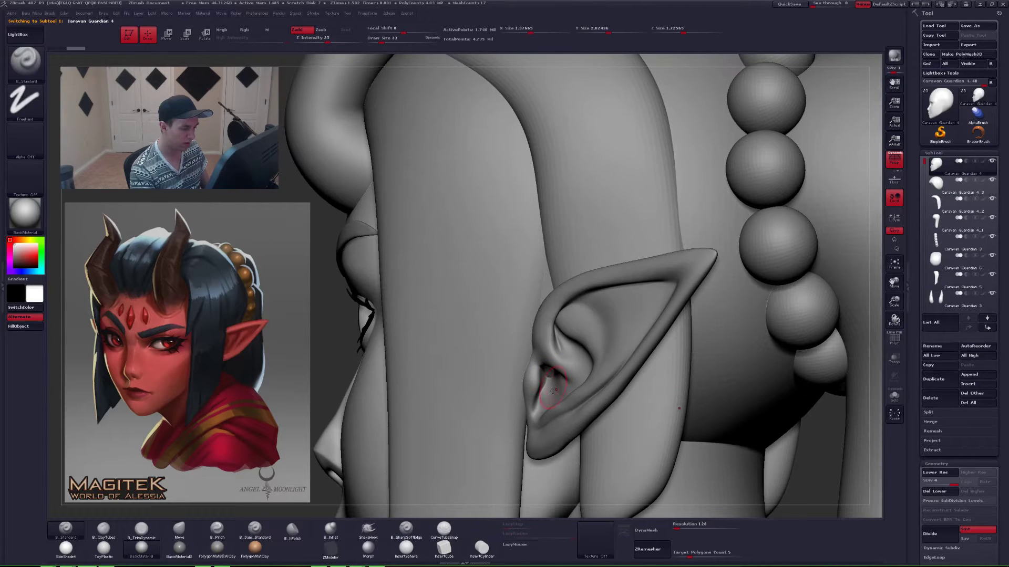
mouse_move(544, 379)
right_mouse_down()
mouse_move(574, 377)
mouse_move(558, 389)
mouse_move(589, 376)
right_mouse_up()
key("shift+s")
key("ctrl+z")
key("shift+s")
- Refine the hair band behind the ear with the Move brush at draw size 157
left_click(611, 398, "alt")
key("4")
key("space")
left_click_drag(591, 383, 600, 383)
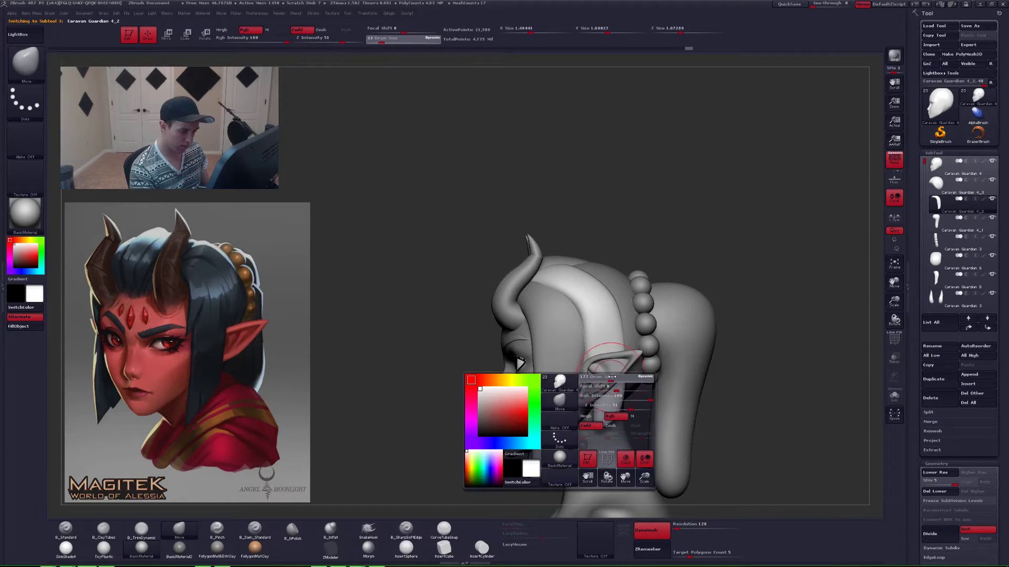
key("shift+s")
mouse_move(599, 379)
right_mouse_down()
mouse_move(597, 394)
mouse_move(603, 383)
mouse_move(649, 391)
right_mouse_up()
key("shift+s")
right_click_drag(650, 433, 619, 391, "ctrl")
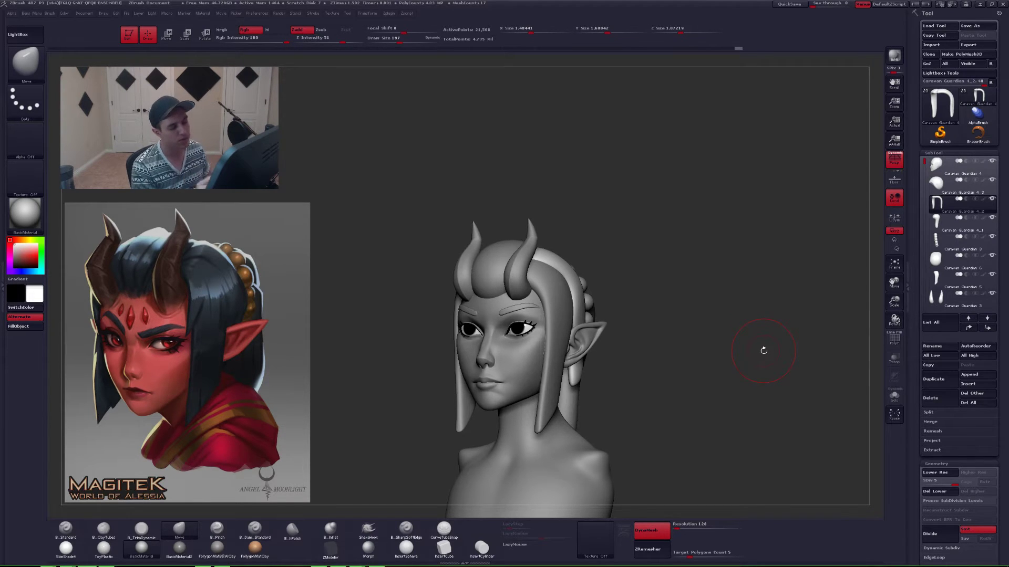
- Make the ponytail the active subtool, choose the CurveTubeSnap brush and isolate the ponytail
mouse_move(763, 350)
left_mouse_down()
mouse_move(688, 373)
mouse_move(648, 324)
mouse_move(672, 322)
left_mouse_up()
left_click(688, 373, "alt")
key("space")
left_click(448, 529)
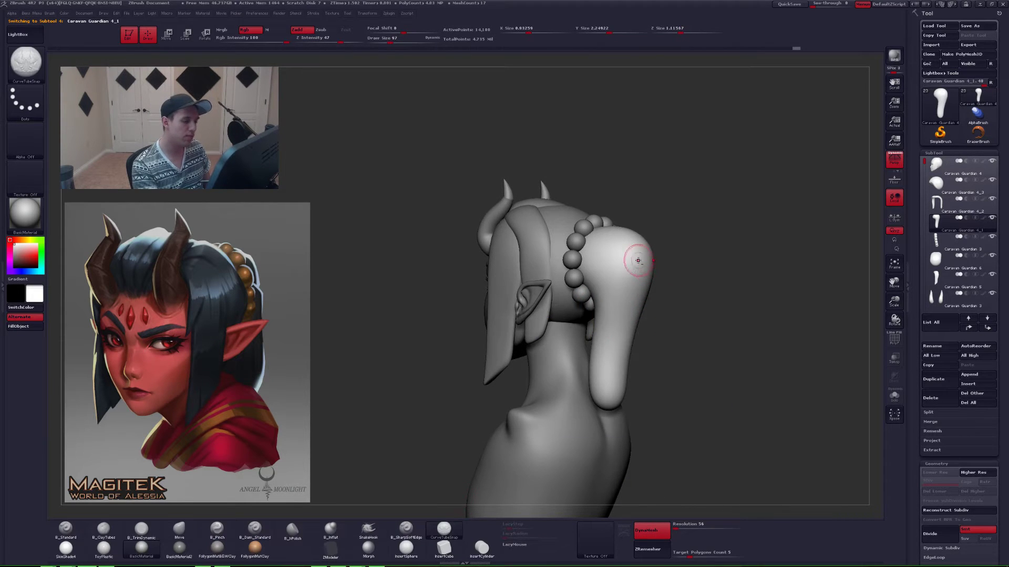
right_click_drag(638, 261, 644, 264, "alt")
key("bracketleft")
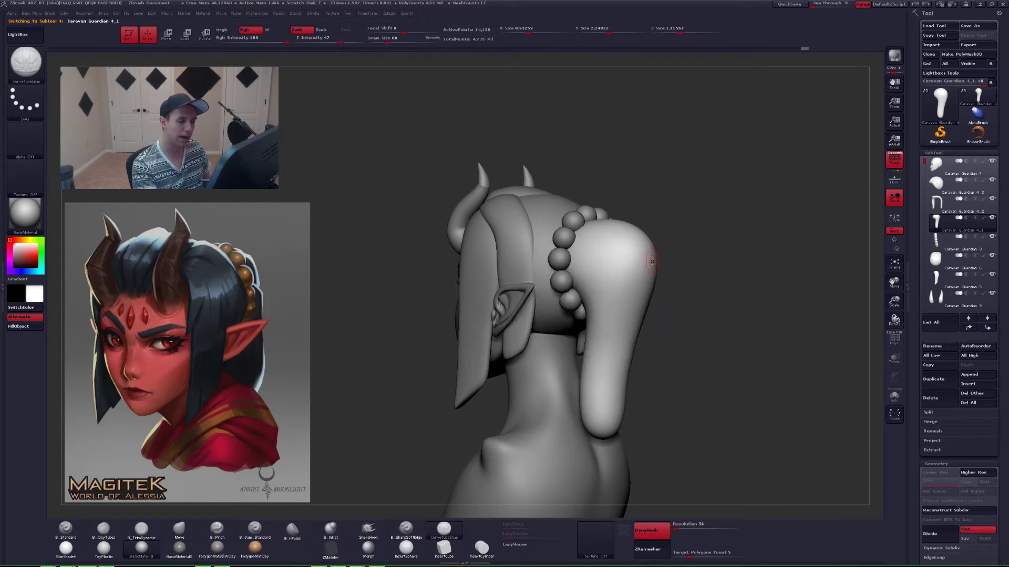
left_click(894, 395)
- Draw a curve tube from the ponytail's upper front over the crown and down its length, updating it at draw size 71
mouse_move(572, 236)
left_mouse_down()
mouse_move(611, 293)
mouse_move(608, 375)
left_mouse_up()
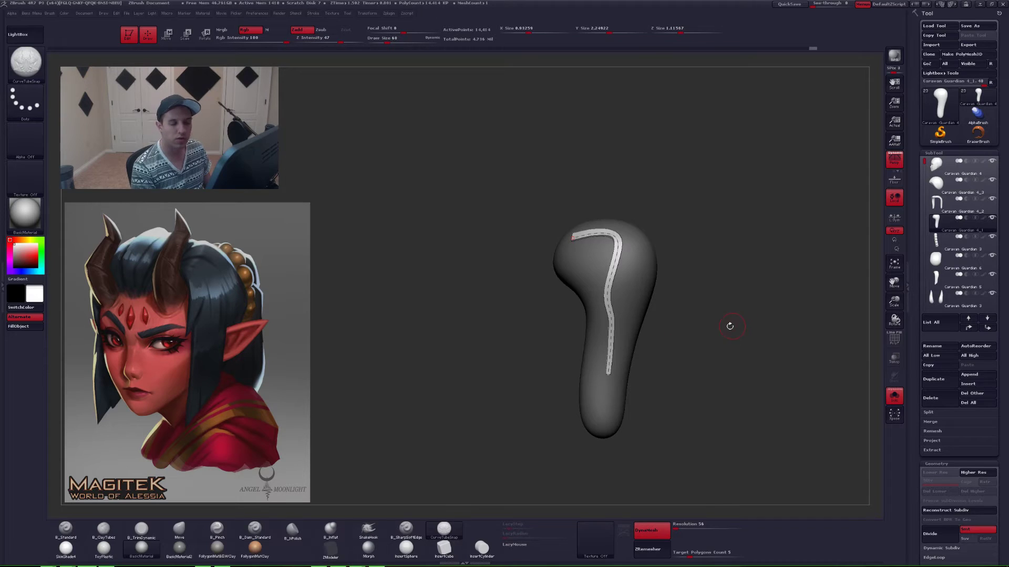
left_click_drag(719, 332, 726, 329)
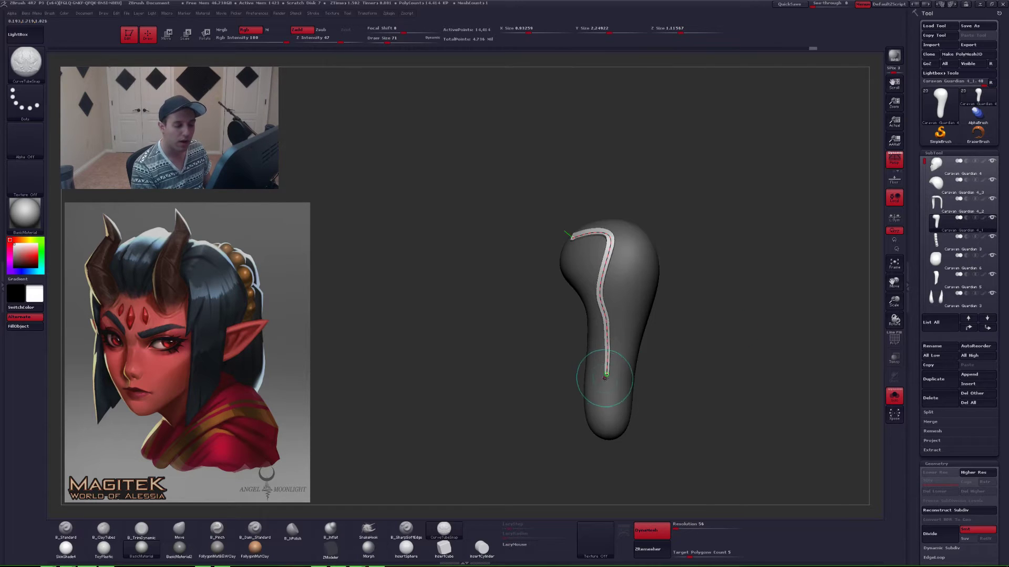
key("space")
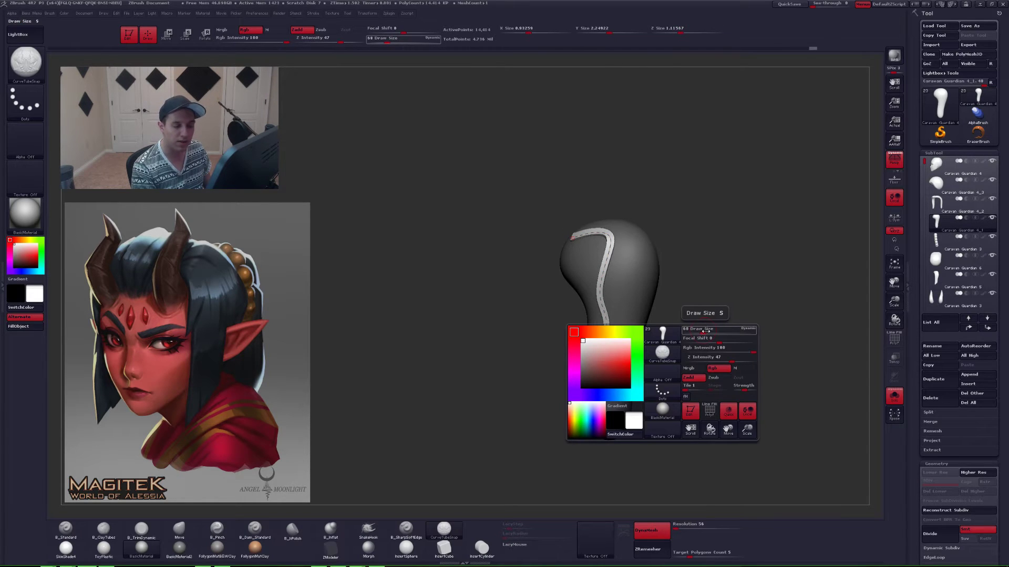
left_click_drag(698, 329, 714, 330)
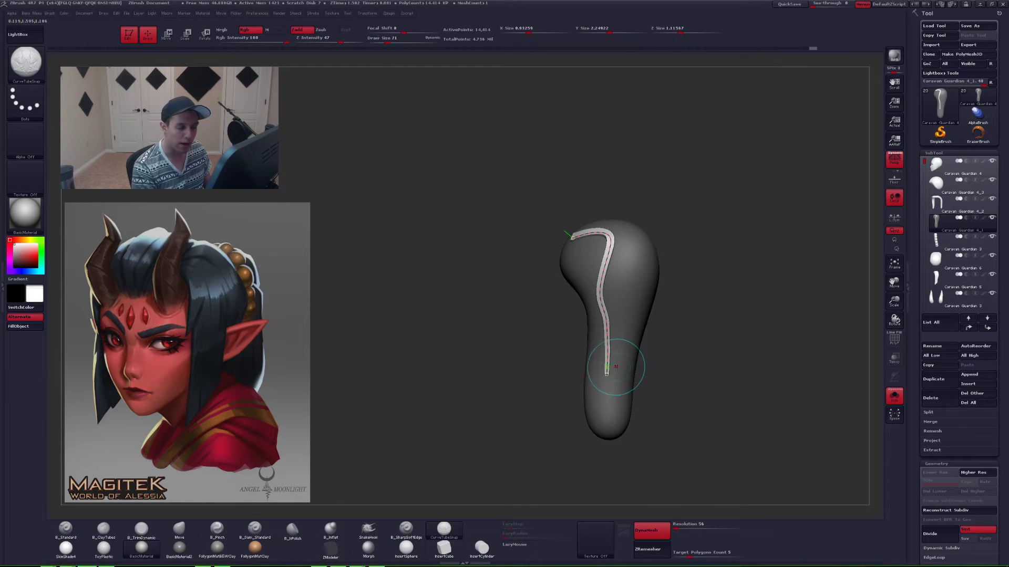
left_click(608, 371)
key("space")
left_click_drag(750, 314, 714, 329)
left_click(607, 372)
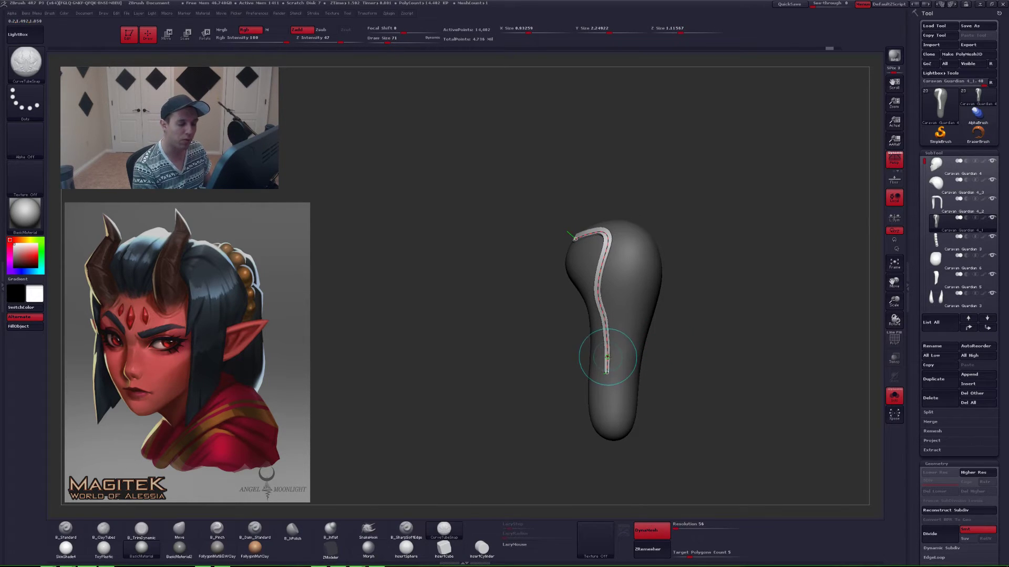
- Try a draw size of 14 for the curve tube on the ponytail
key("space")
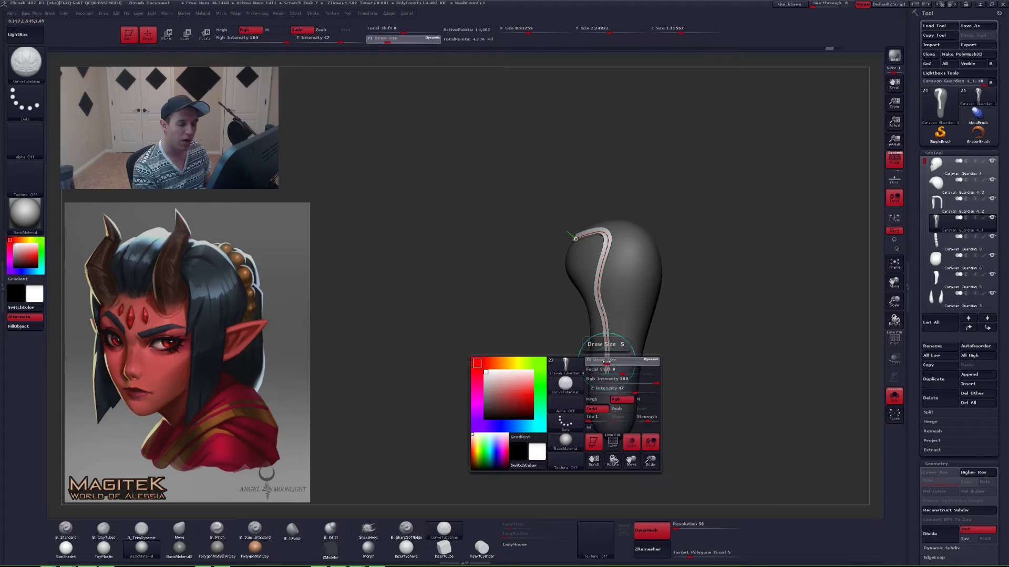
left_click_drag(603, 361, 605, 362)
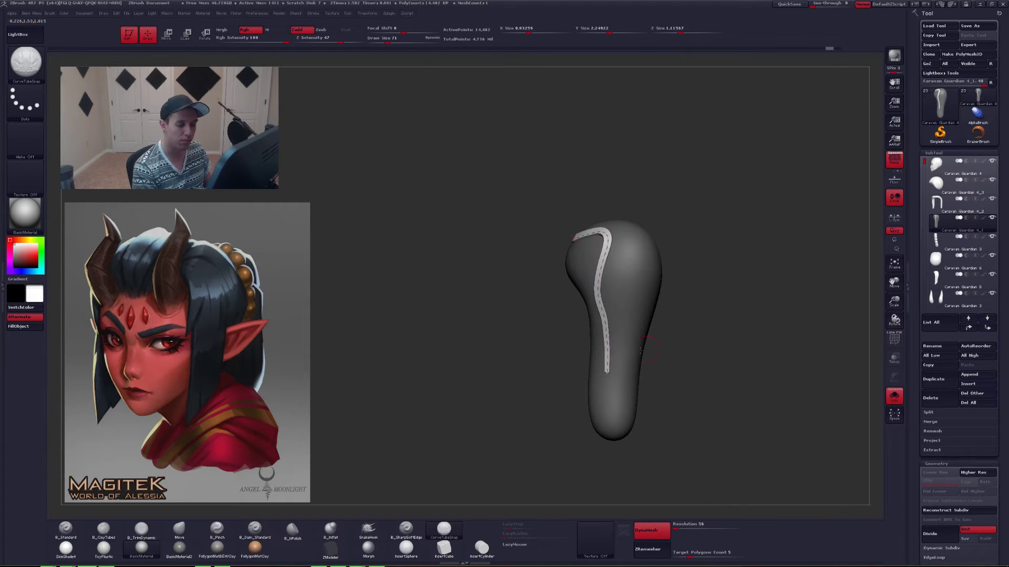
key("space")
left_click_drag(609, 362, 583, 367)
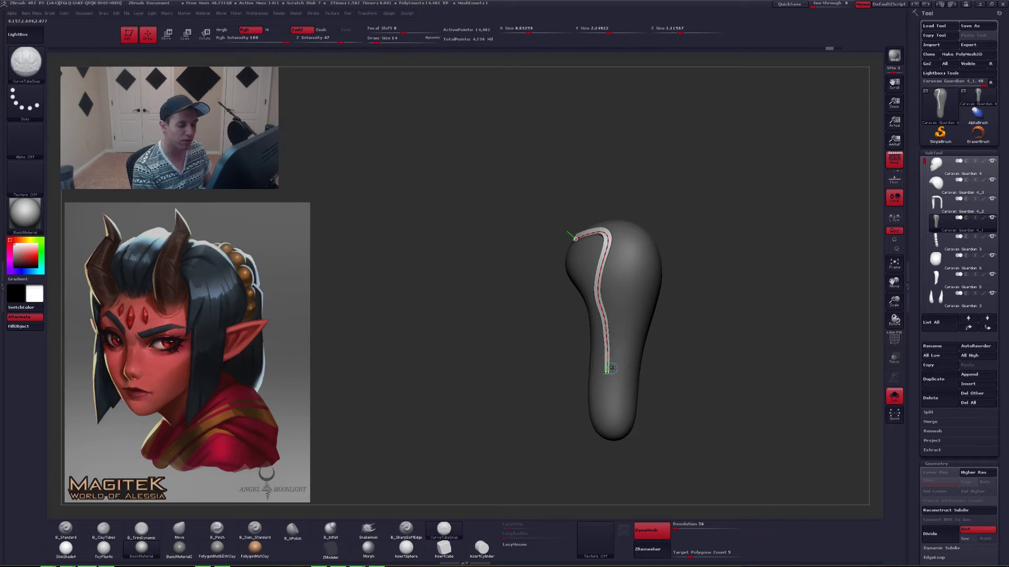
- Set the draw size to 51 and pull the curve's ends so the tube reaches from the upper front to near the ponytail's tip
key("space")
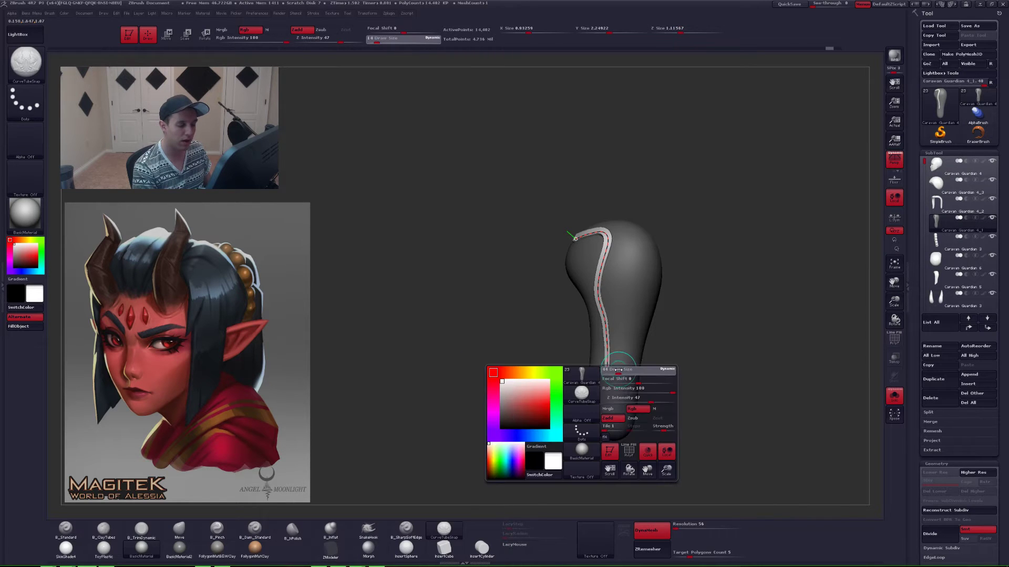
mouse_move(619, 369)
left_mouse_down()
mouse_move(604, 386)
mouse_move(606, 401)
left_mouse_up()
left_click(606, 378)
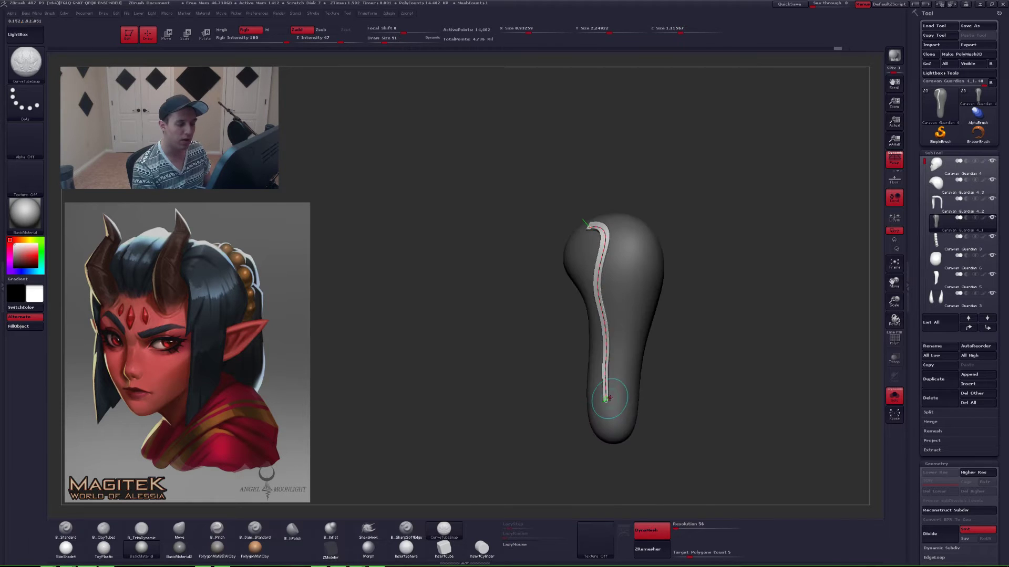
right_click_drag(605, 401, 615, 396)
left_click_drag(616, 397, 612, 411)
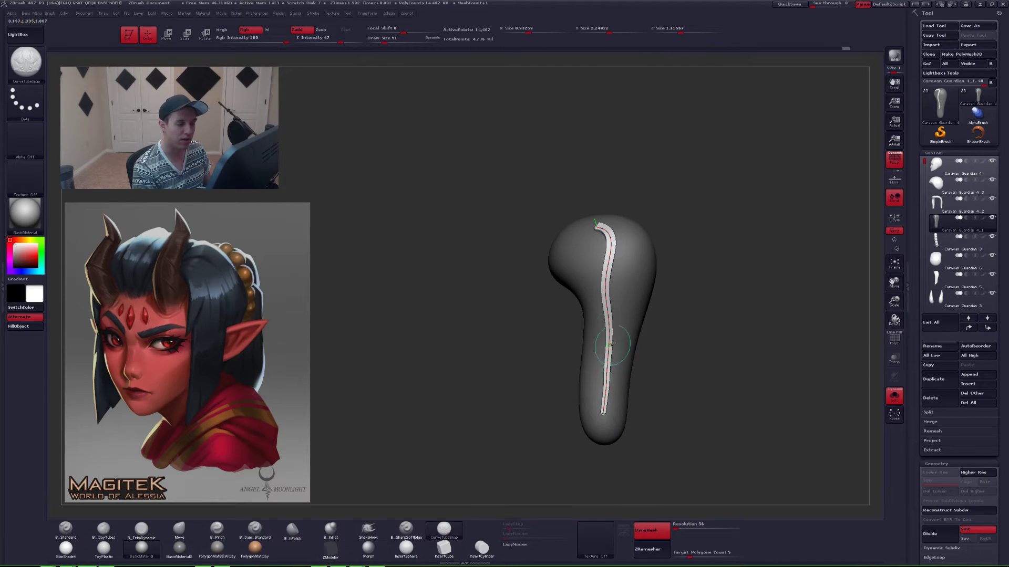
left_click_drag(587, 229, 568, 230)
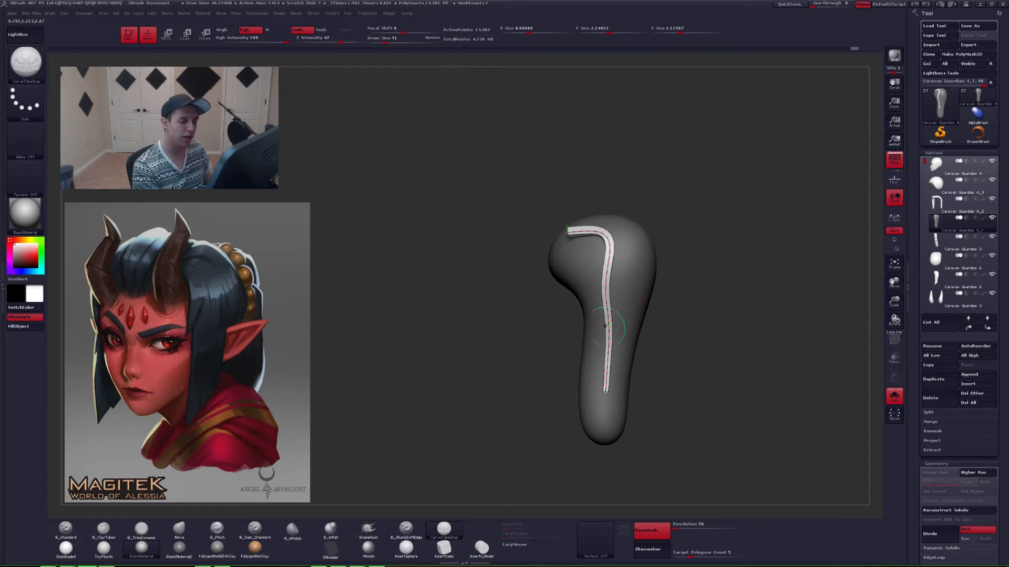
right_click_drag(605, 388, 612, 403)
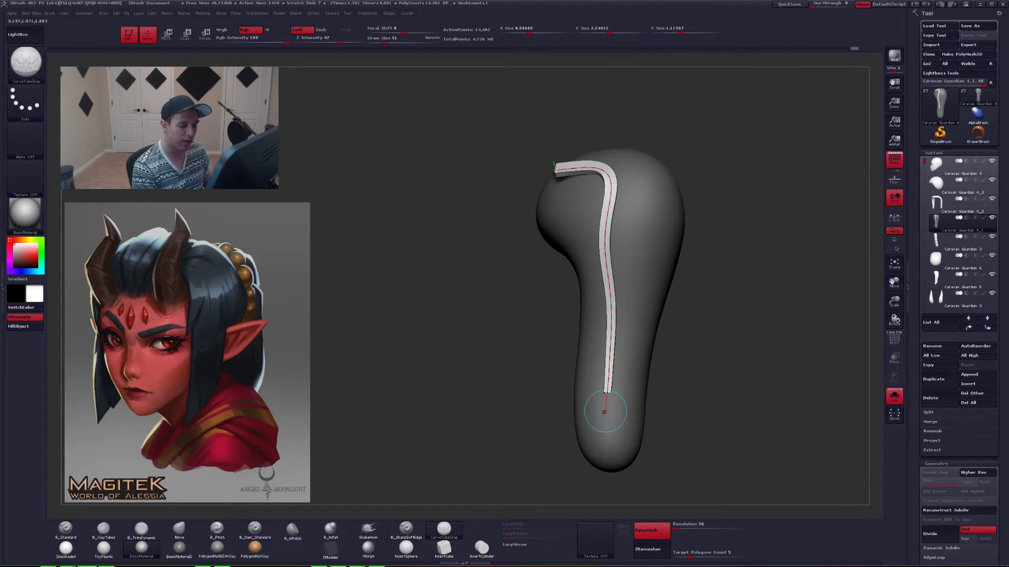
left_click_drag(606, 409, 607, 434)
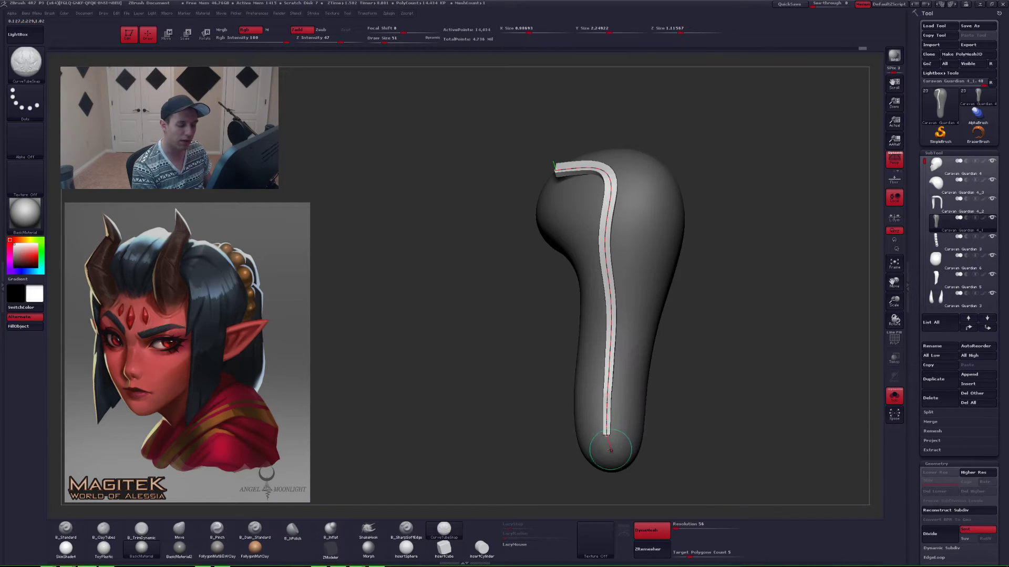
right_click_drag(633, 375, 625, 350, "ctrl")
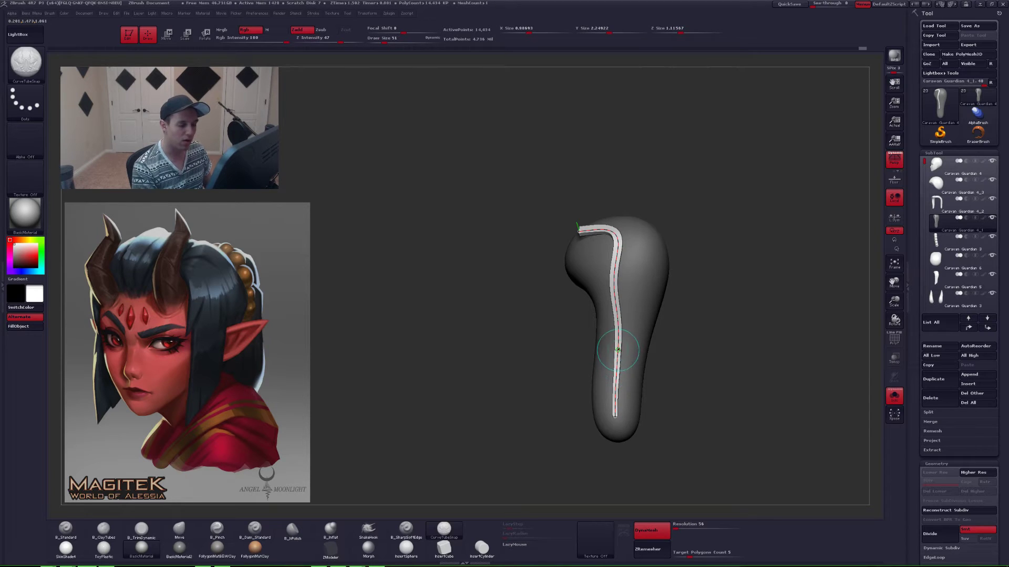
- Set the draw size to 71 and drop the curve from the tube on the ponytail
key("bracketright")
key("bracketright")
left_click(655, 275)
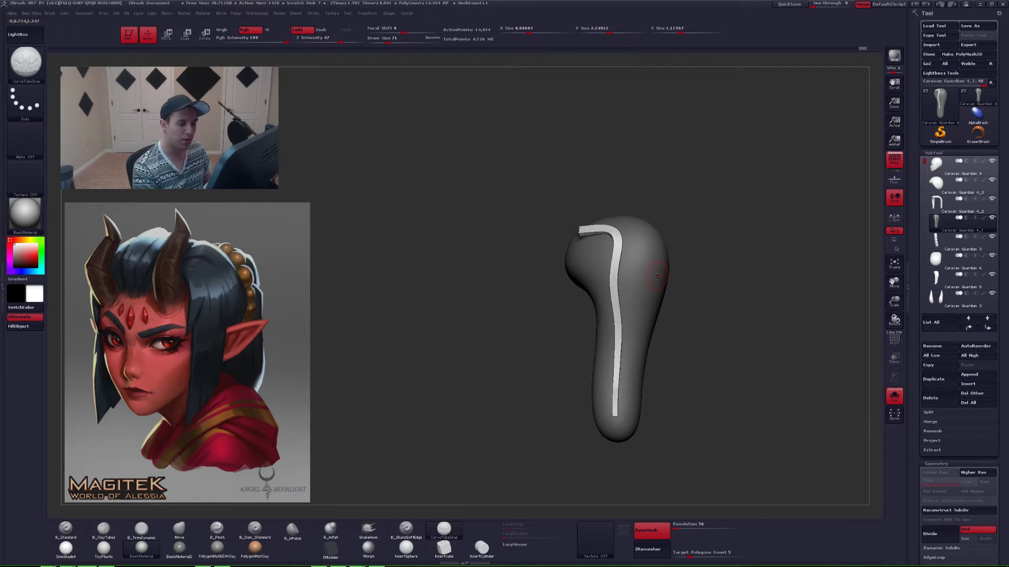
- Undo the curve tube edits until the ponytail is back to its plain, unmasked shape
key("ctrl+z")
key("ctrl+z")
key("ctrl+z")
key("ctrl+z")
key("ctrl+z")
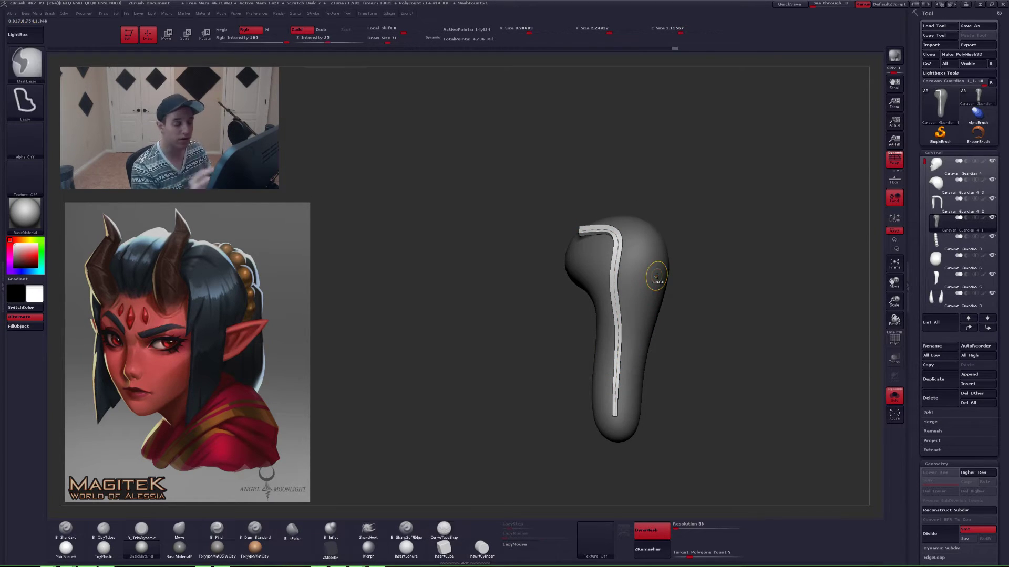
key("ctrl+z")
key("ctrl+z")
key("ctrl+z")
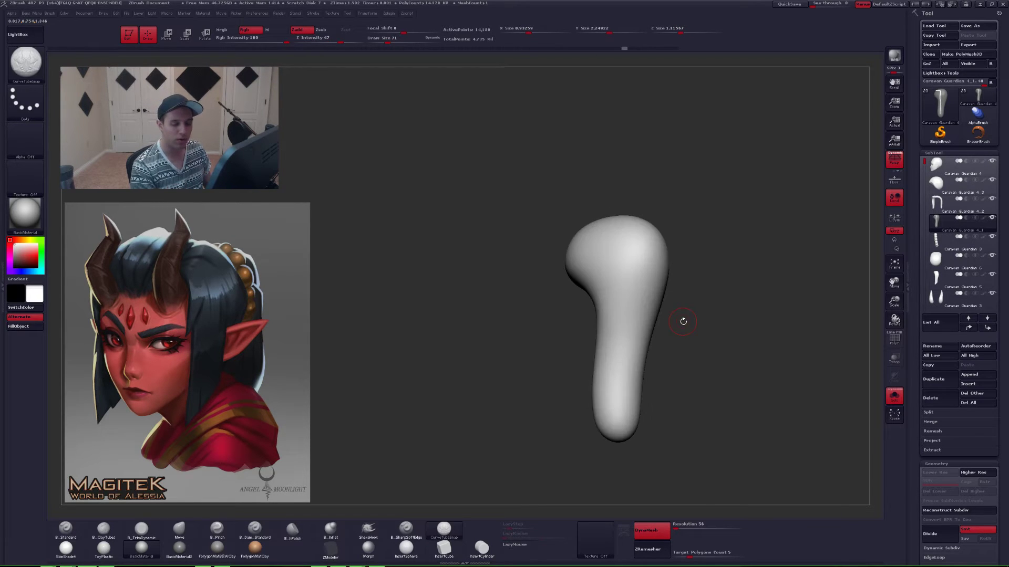
- Undo the removal of the ponytail's subdivision levels and show the whole character again
key("ctrl+z")
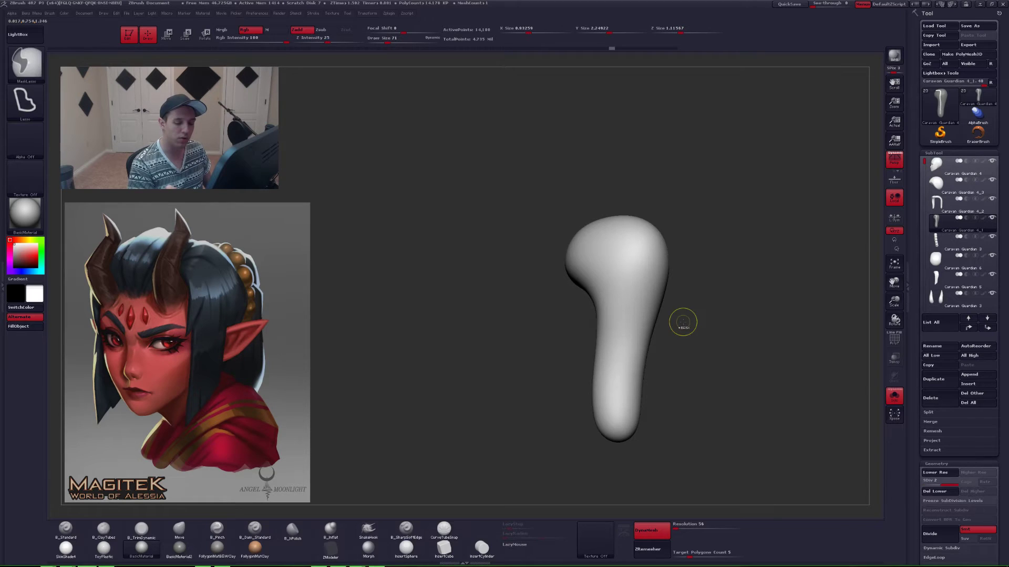
key("ctrl+z")
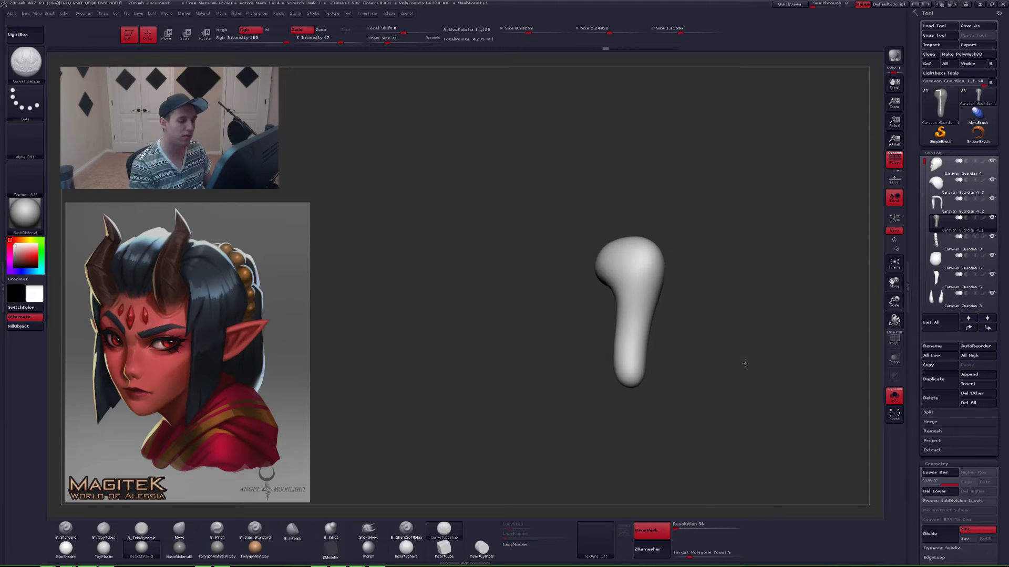
key("alt+s")
left_click_drag(677, 370, 675, 403)
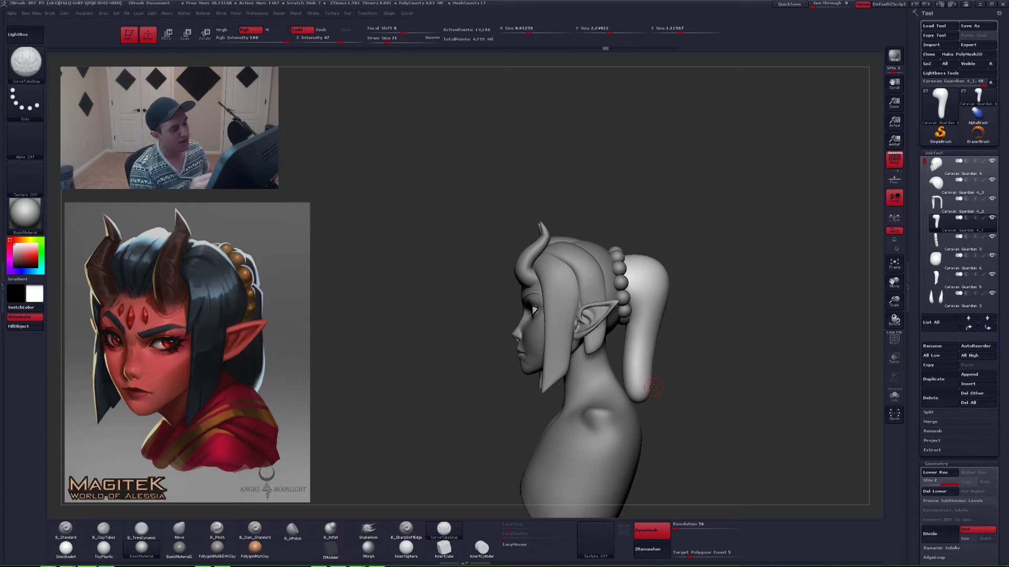
- Isolate the hair lock behind the ear, adjust its shape with the Move brush, and bring the other parts back into view
right_click_drag(600, 339, 591, 401, "alt")
left_click(600, 380, "alt")
key("alt+s")
key("space")
mouse_move(599, 353)
left_mouse_down()
mouse_move(609, 353)
mouse_move(604, 334)
mouse_move(605, 347)
left_mouse_up()
key("b")
key("m")
key("v")
key("space")
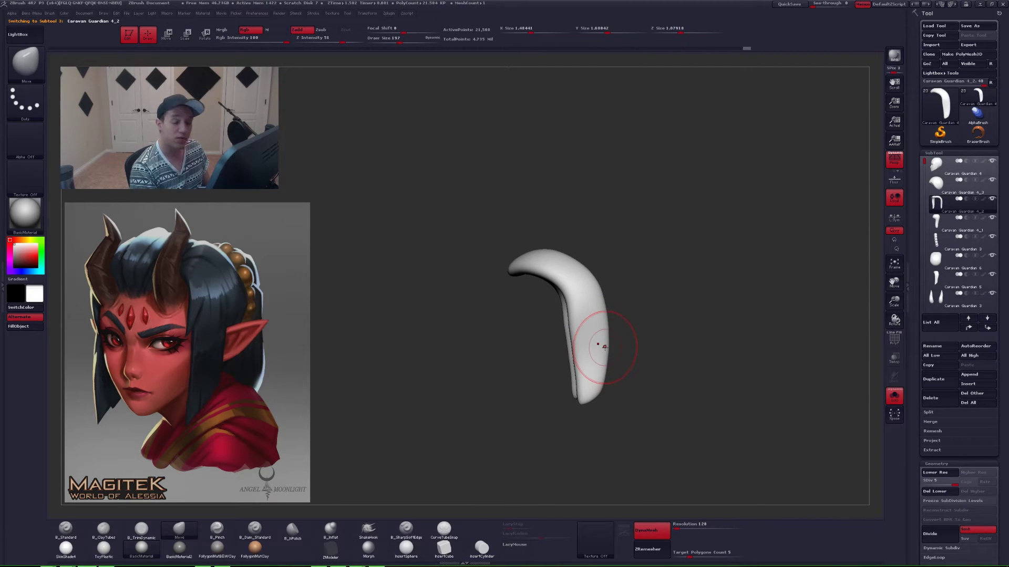
key("alt+s")
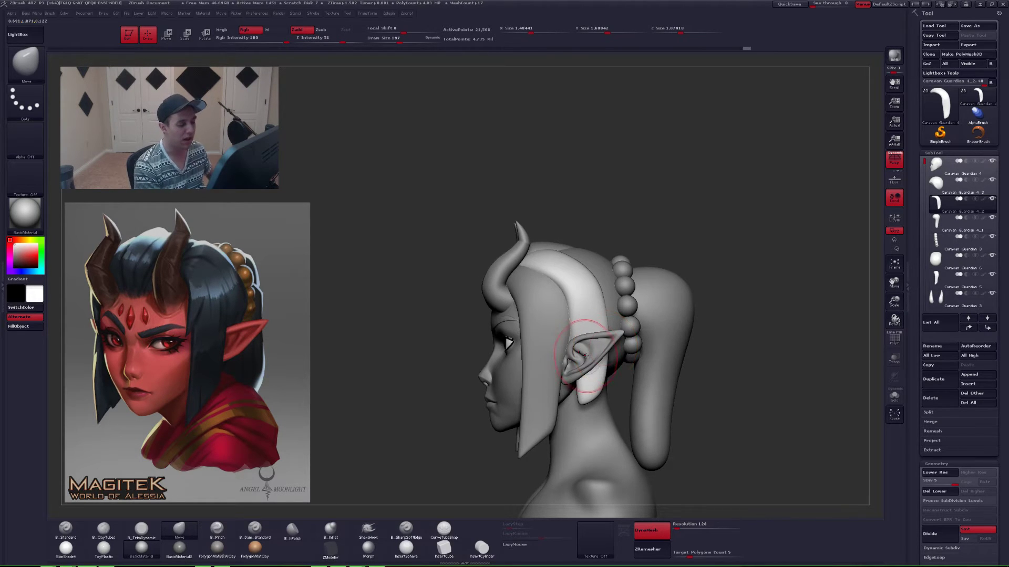
- Set the Move brush's draw size to 177 and refine the rear hair lock around the ear
right_click_drag(586, 356, 585, 363, "ctrl")
key("space")
left_click_drag(569, 359, 568, 358)
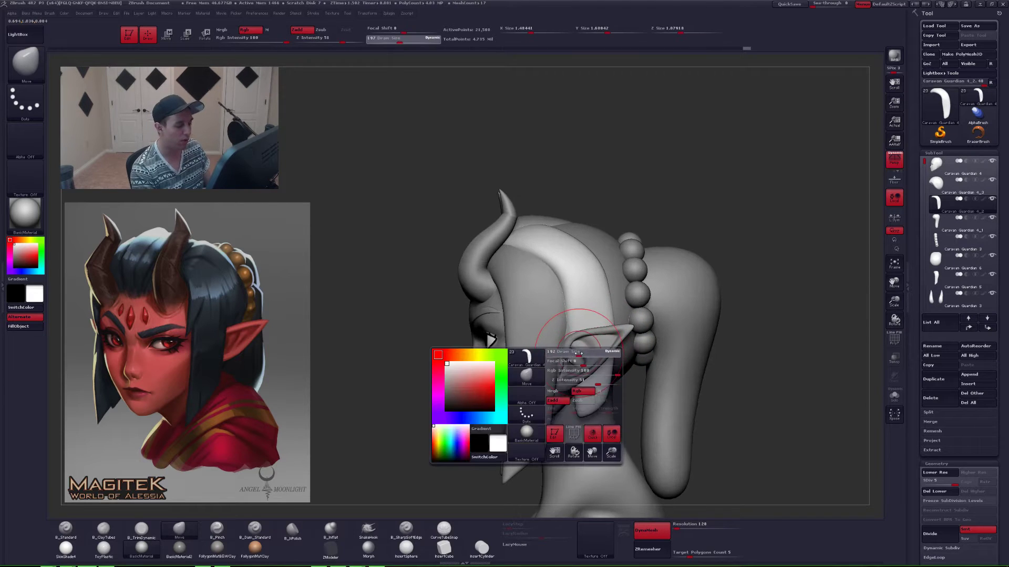
right_click_drag(588, 357, 573, 359)
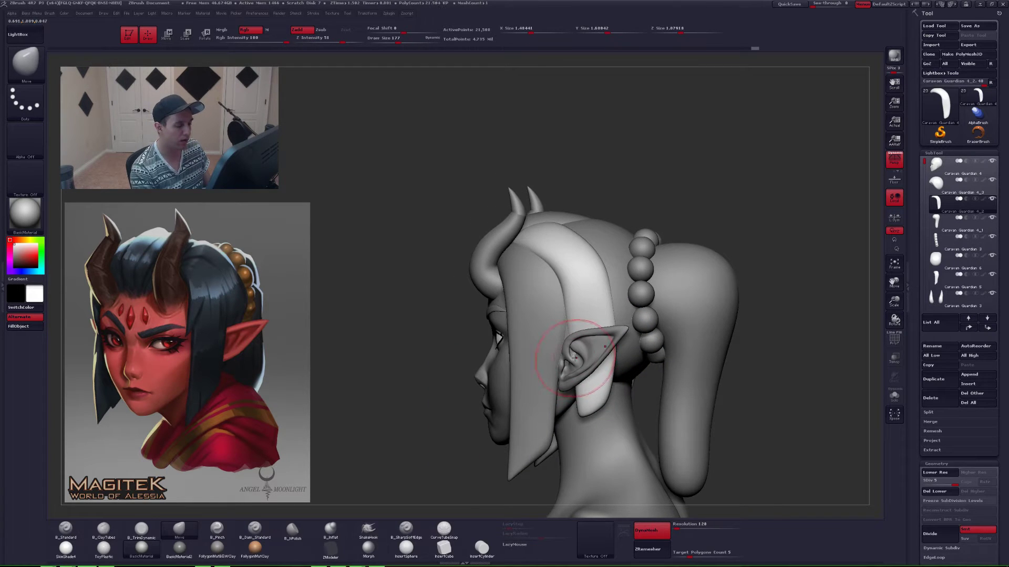
mouse_move(575, 356)
right_mouse_down()
mouse_move(635, 346)
mouse_move(624, 338)
mouse_move(623, 359)
mouse_move(604, 361)
mouse_move(582, 351)
right_mouse_up()
- Select the front side locks and refine their shape with a larger Move brush
left_click(582, 343, "alt")
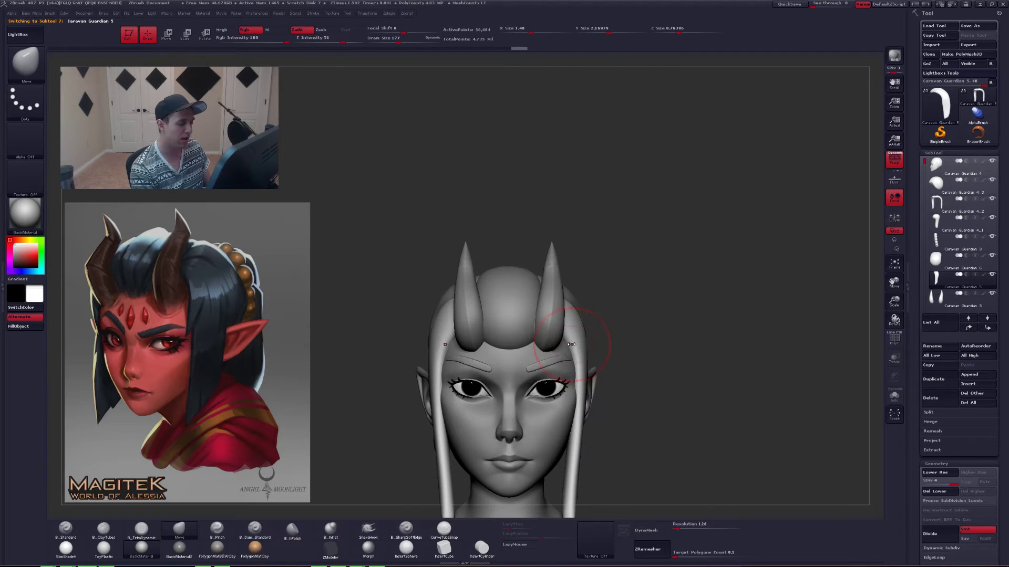
key("space")
left_click_drag(570, 349, 578, 347)
mouse_move(578, 344)
right_mouse_down()
mouse_move(562, 327)
mouse_move(568, 353)
mouse_move(586, 335)
mouse_move(564, 339)
right_mouse_up()
- Select the rear hair lock and nudge its upper front downward with the Move brush at draw size 311
left_click(592, 295, "alt")
key("space")
left_click_drag(559, 344, 565, 344)
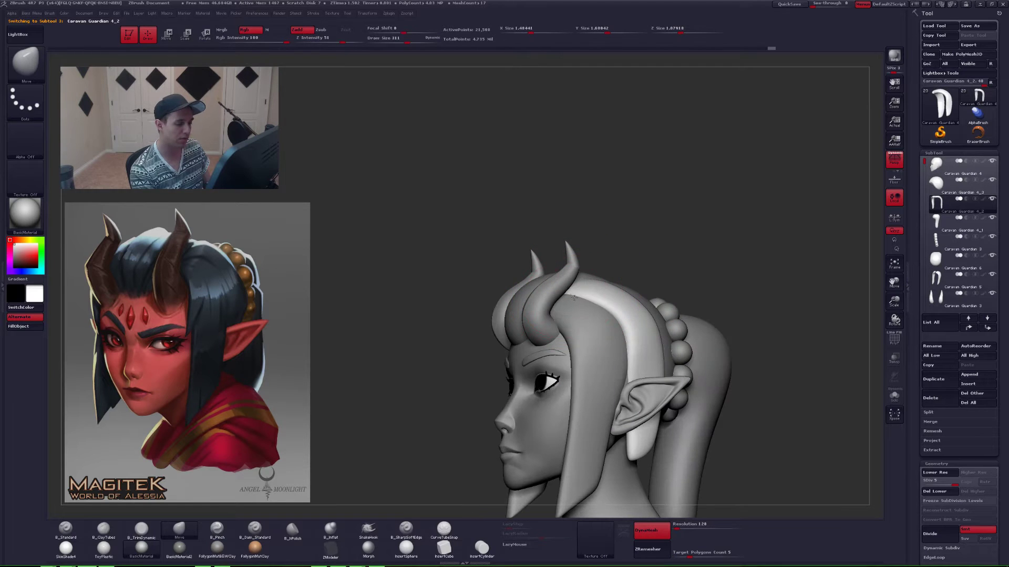
left_click_drag(590, 290, 591, 306)
mouse_move(604, 321)
right_mouse_down()
mouse_move(618, 353)
mouse_move(613, 286)
mouse_move(599, 341)
right_mouse_up()
- Isolate the front side locks and flatten their front inner edge with the TrimDynamic brush at draw size 177
left_click(618, 353, "alt")
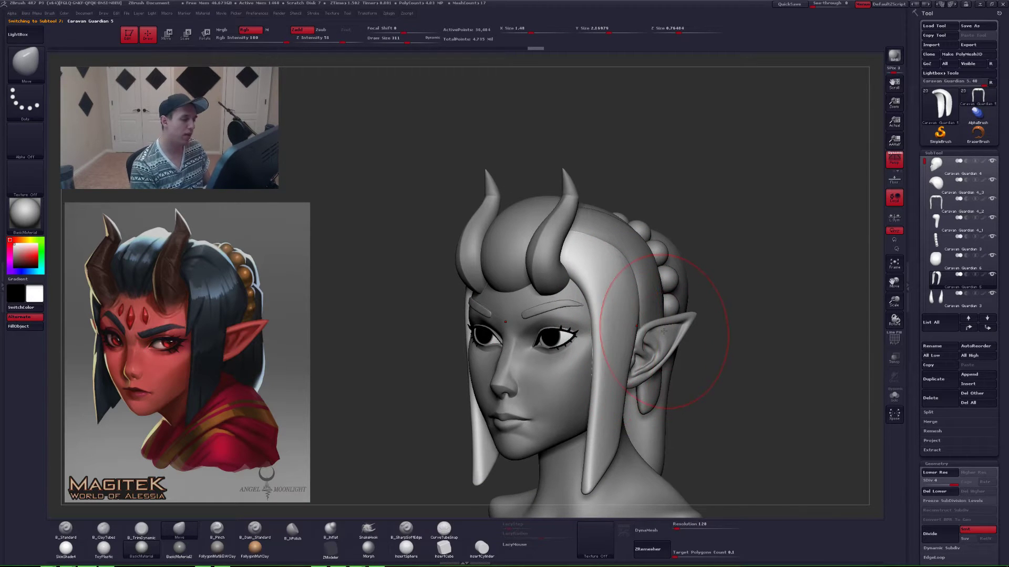
key("space")
left_click_drag(754, 307, 745, 305)
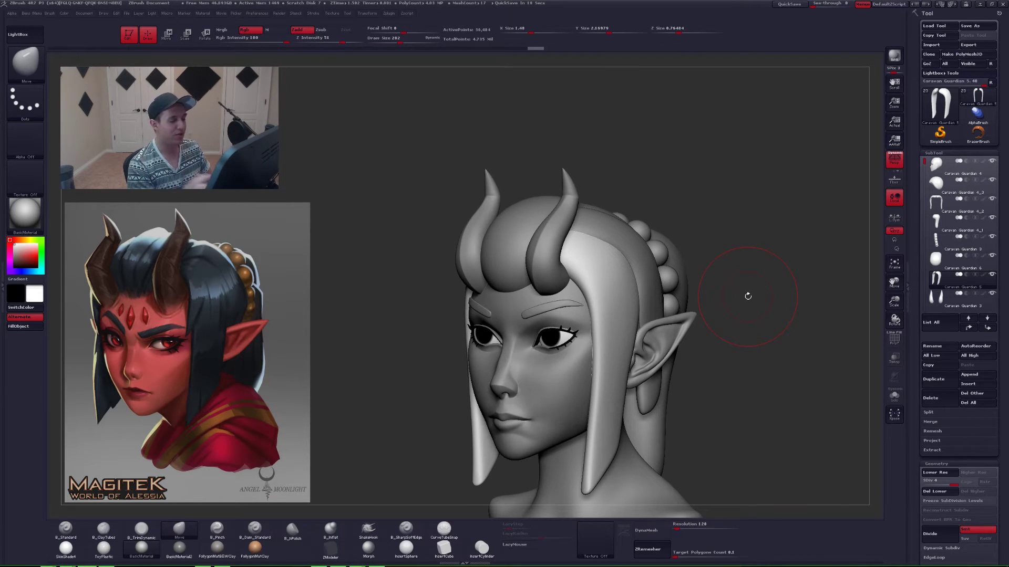
left_click_drag(746, 365, 593, 351, "alt")
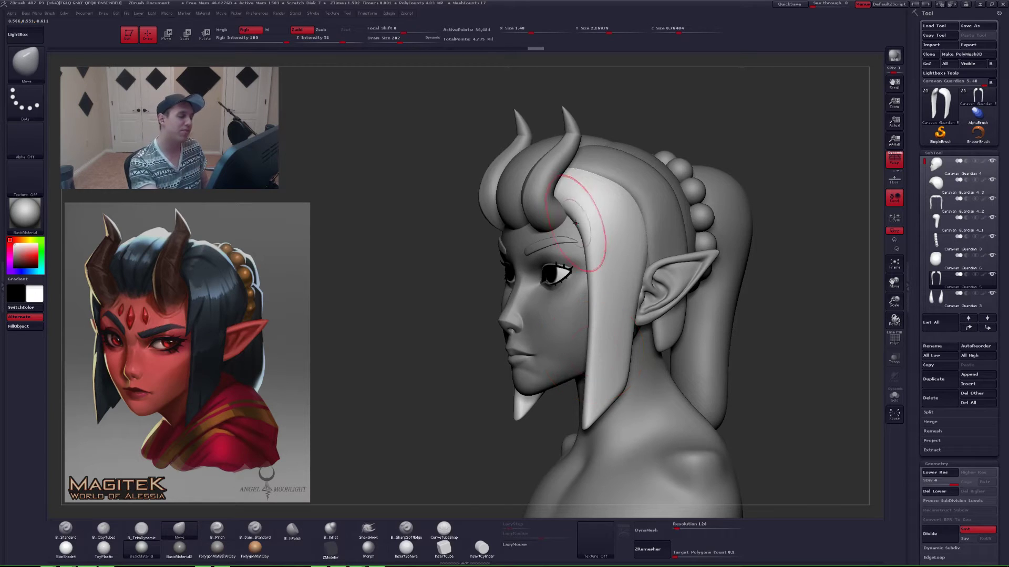
mouse_move(557, 223)
right_mouse_down()
mouse_move(573, 225)
mouse_move(574, 204)
right_mouse_up()
key("3")
key("s")
mouse_move(574, 203)
left_mouse_down()
mouse_move(560, 184)
mouse_move(592, 232)
mouse_move(602, 286)
left_mouse_up()
key("shift+s")
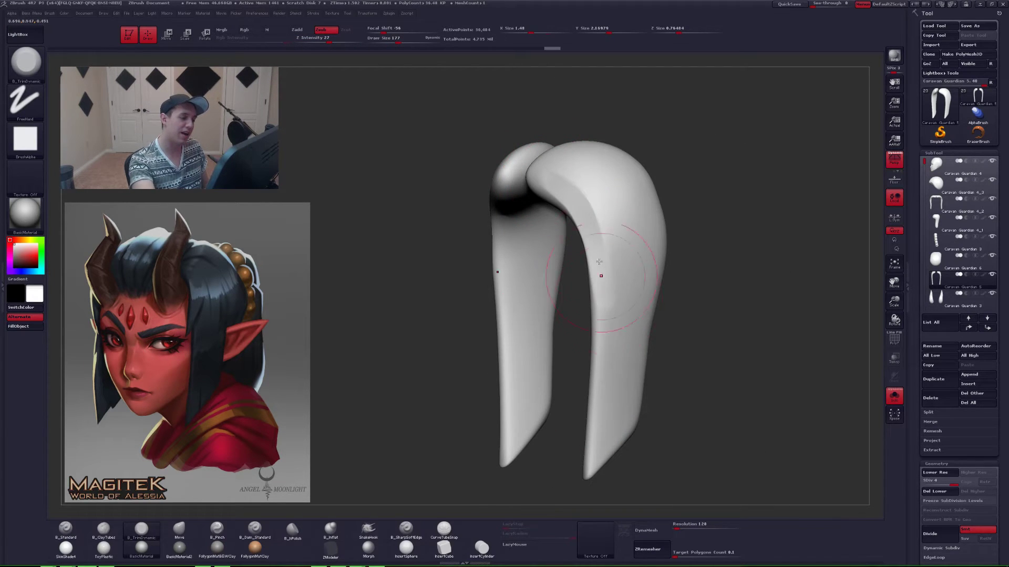
mouse_move(556, 169)
left_mouse_down()
mouse_move(606, 259)
mouse_move(611, 289)
mouse_move(572, 187)
mouse_move(610, 299)
mouse_move(608, 329)
left_mouse_up()
right_click_drag(604, 297, 621, 291, "shift")
key("shift+s")
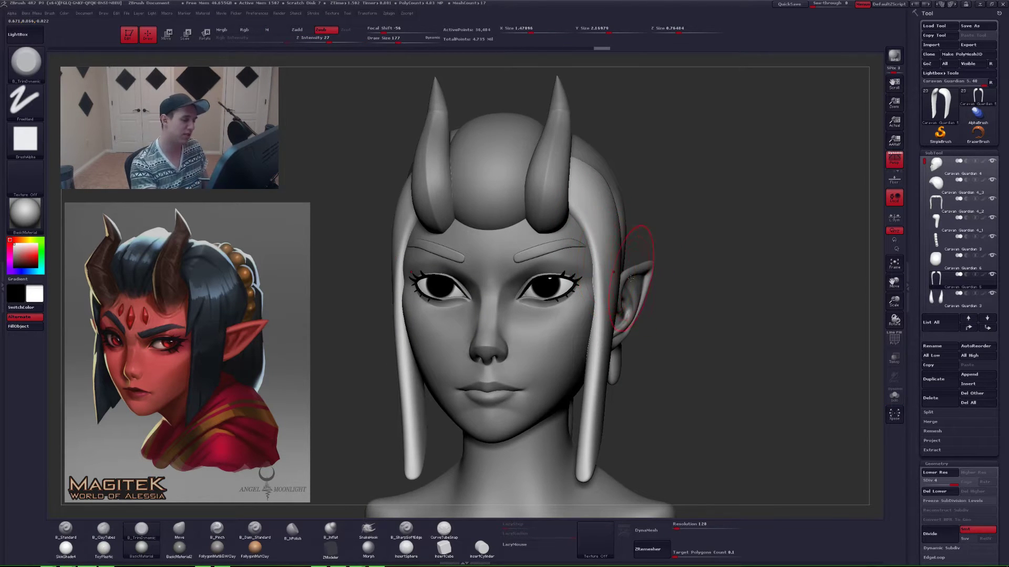
- Switch to the Move brush at draw size 212 and refine the front side locks' profile from side and front
mouse_move(606, 267)
right_mouse_down()
mouse_move(581, 293)
mouse_move(549, 300)
right_mouse_up()
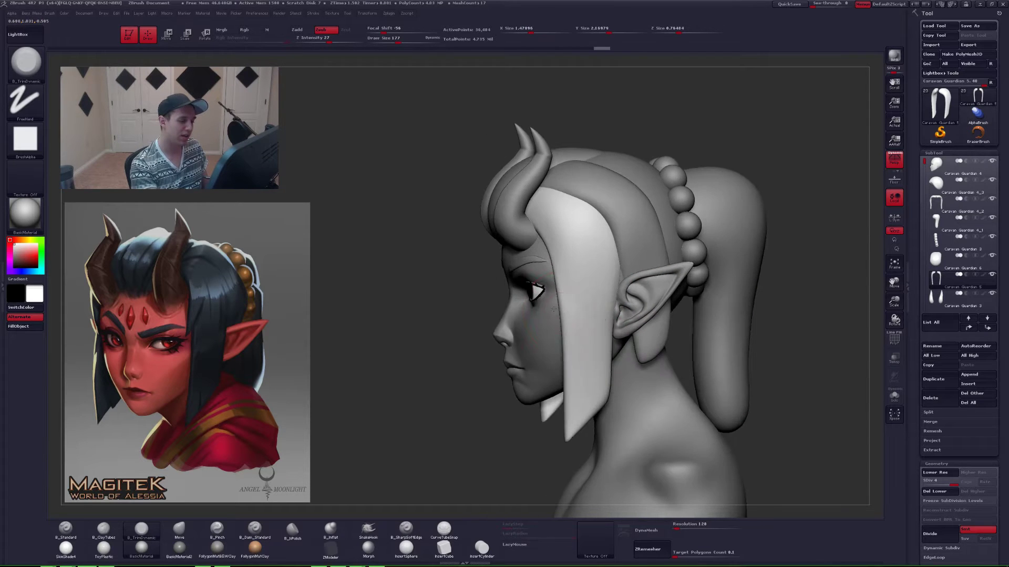
key("b")
key("m")
key("v")
key("space")
left_click_drag(572, 319, 566, 318)
right_click_drag(566, 315, 601, 295)
right_click_drag(559, 254, 555, 252, "shift")
right_click_drag(571, 239, 588, 238, "shift")
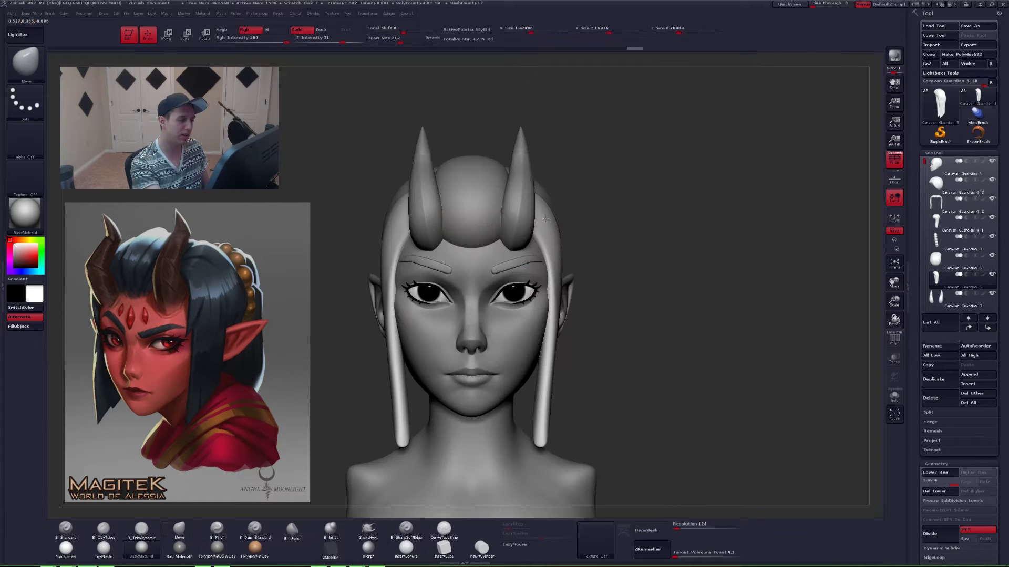
- Enlarge the Move brush and pull the front side locks slightly outward near the temples
right_click_drag(526, 232, 565, 221, "alt")
key("space")
left_click_drag(557, 223, 562, 223)
left_click_drag(598, 256, 602, 258)
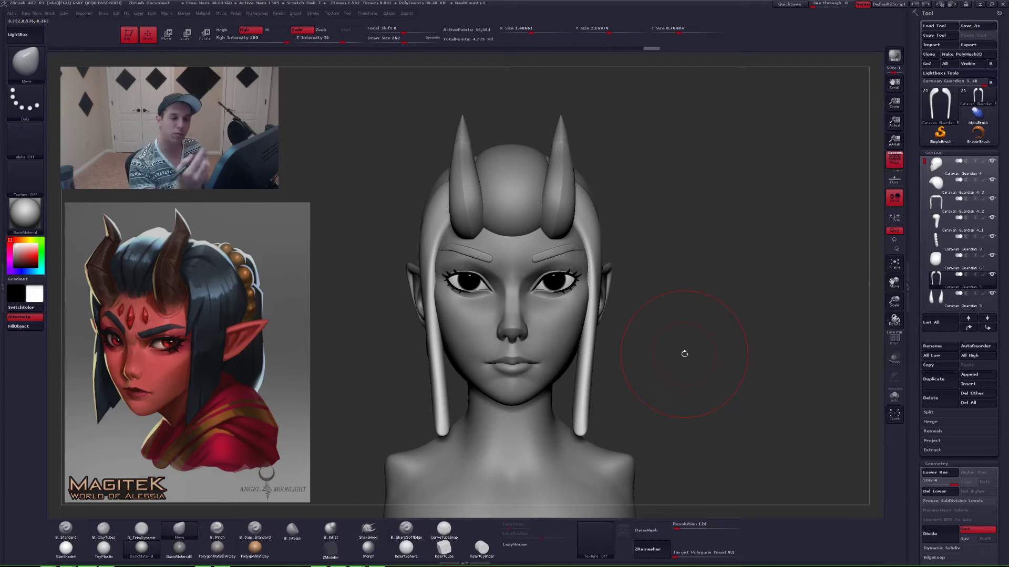
left_click_drag(663, 297, 599, 241)
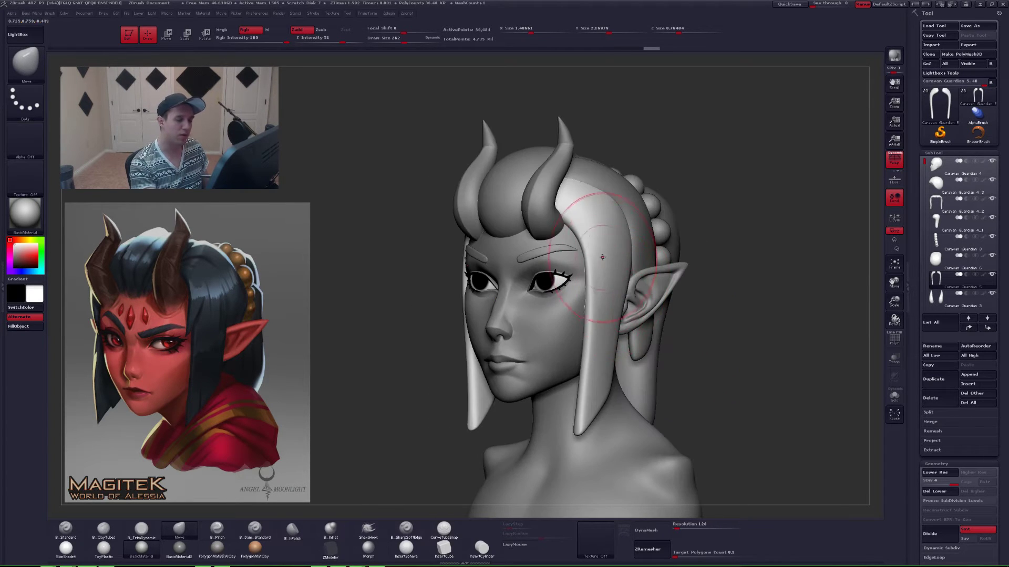
- Duplicate the front side locks and remove the lower subdivision levels from the selected copy
left_click(938, 378)
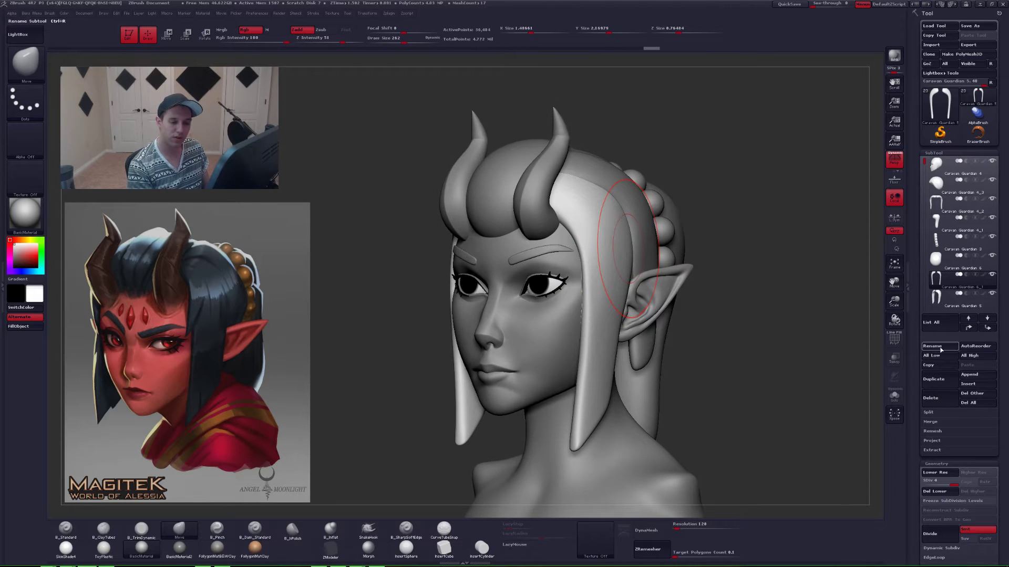
left_click(935, 306)
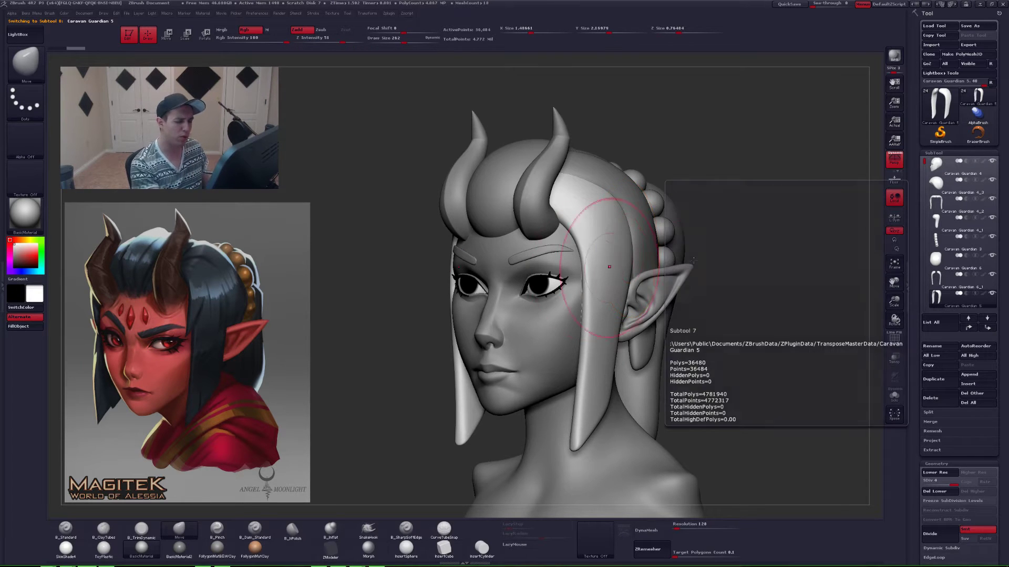
key("space")
left_click_drag(670, 257, 664, 257)
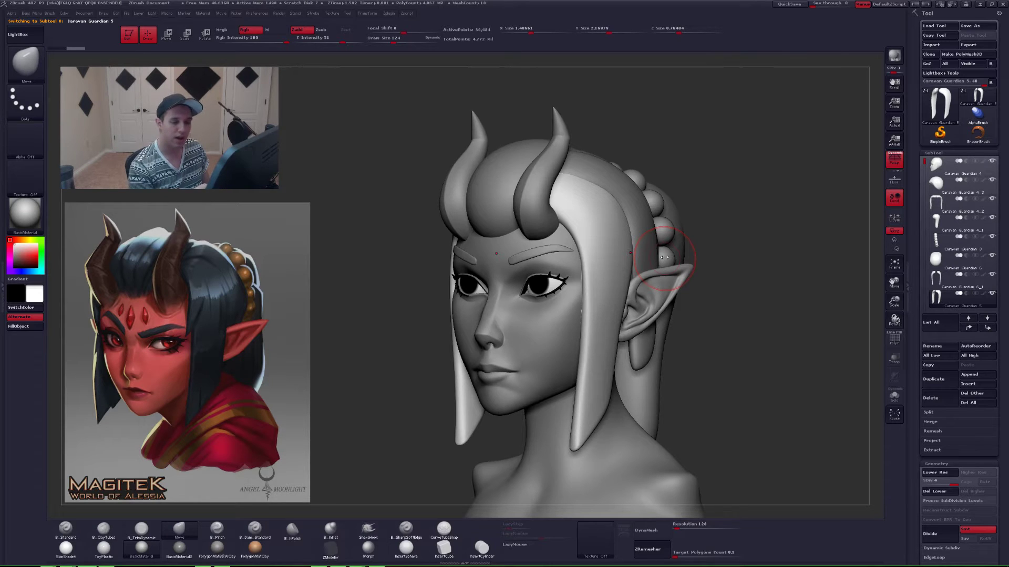
left_click_drag(922, 166, 923, 181)
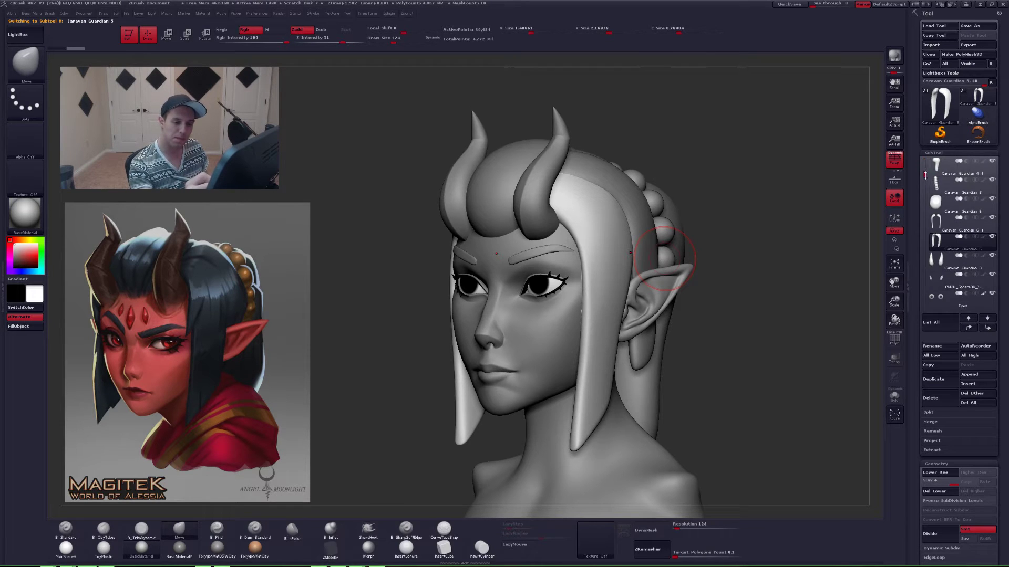
left_click(923, 483)
- Draw a CurveTubeSnap strand at draw size 97 from beside the horn's base down the temple to the outer eye
left_click(444, 528)
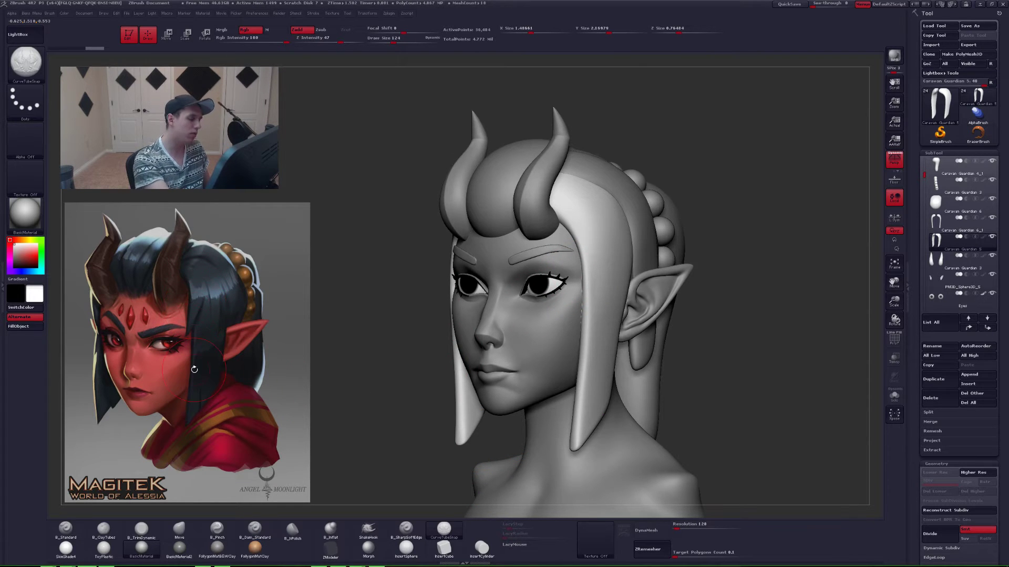
mouse_move(578, 201)
right_mouse_down("ctrl")
mouse_move(600, 225)
mouse_move(570, 208)
right_mouse_up("ctrl")
key("s")
left_click_drag(557, 210, 552, 210)
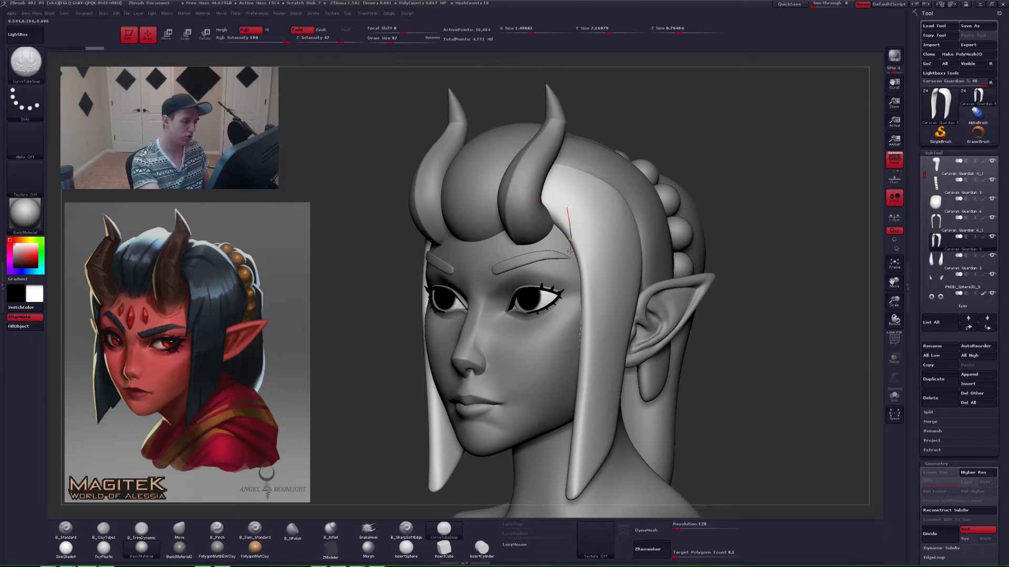
left_click_drag(569, 251, 563, 284)
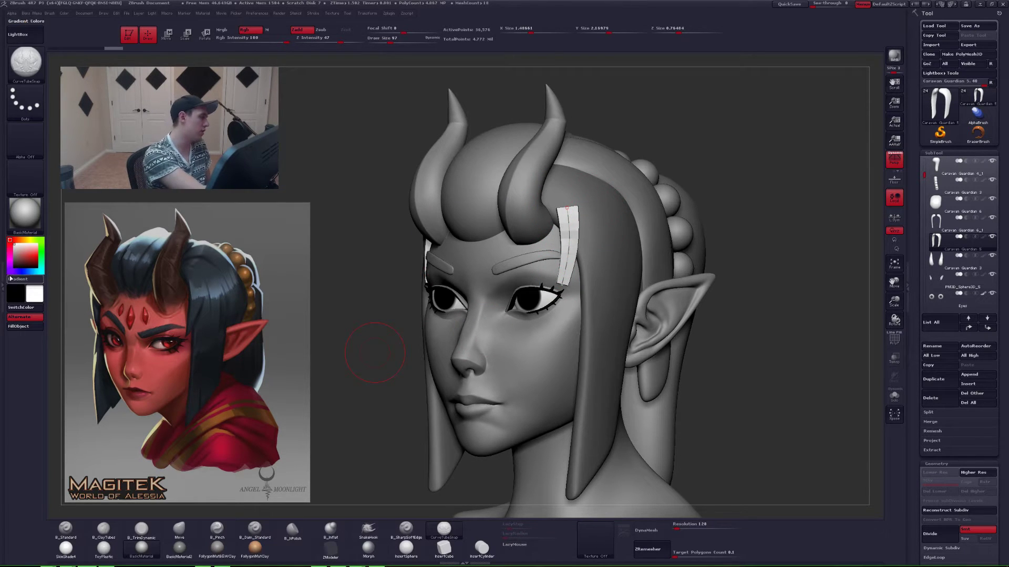
- Lower the end of the curve falloff graph and update the temple strand so it tapers toward its lower tip
left_click(10, 278)
left_click_drag(84, 433, 83, 463)
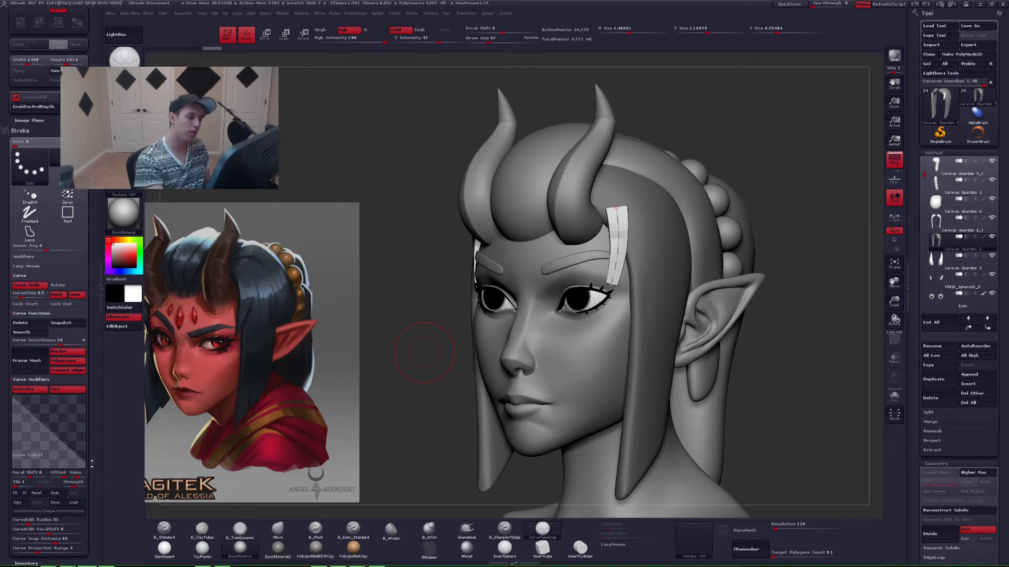
left_click(617, 245)
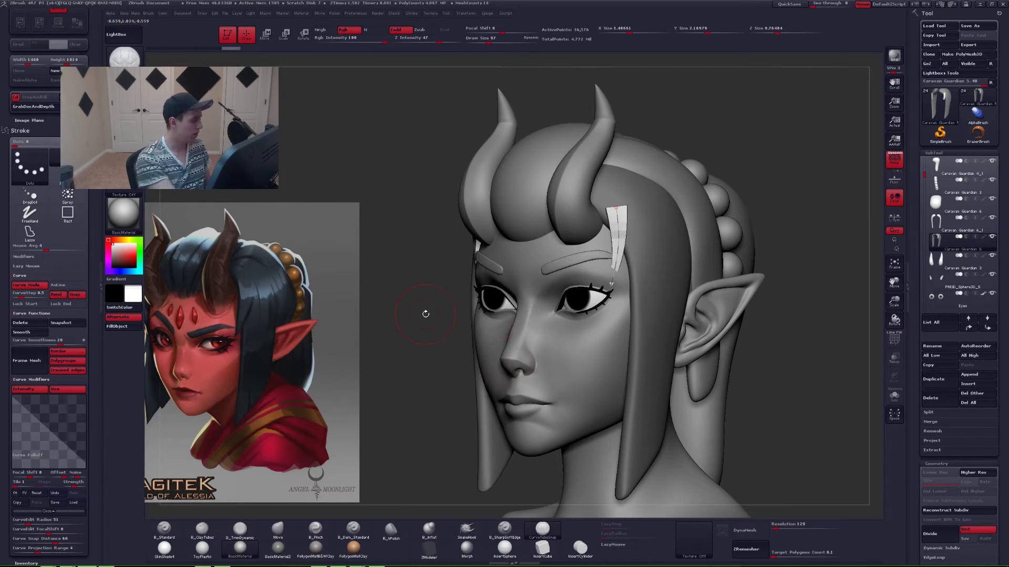
left_click(100, 293)
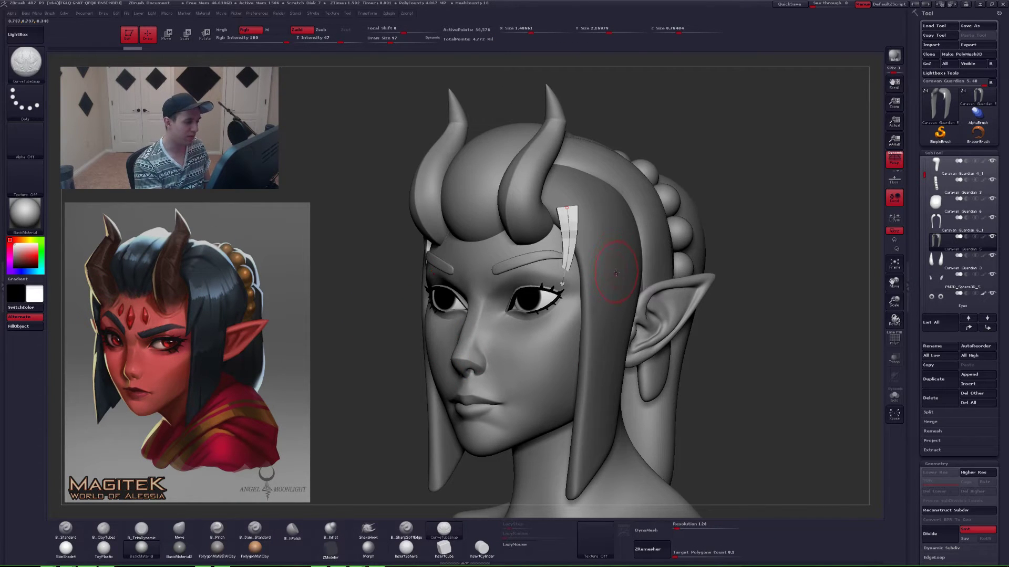
- Switch to the Move brush and use the polygroup display to hide the duplicated locks, leaving only the new temple strand
key("b")
key("m")
key("v")
key("space")
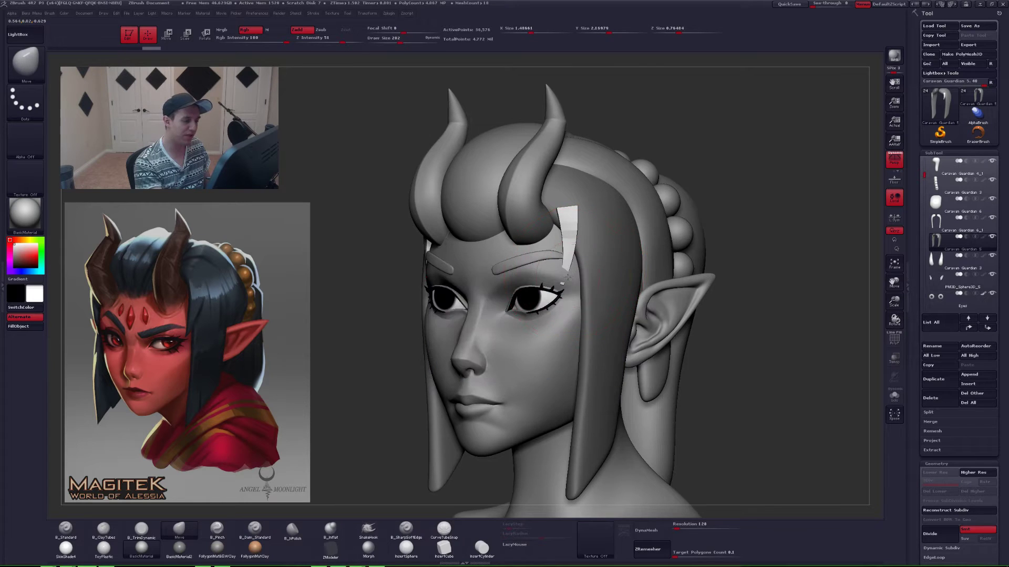
right_click_drag(573, 276, 626, 338)
key("shift+f")
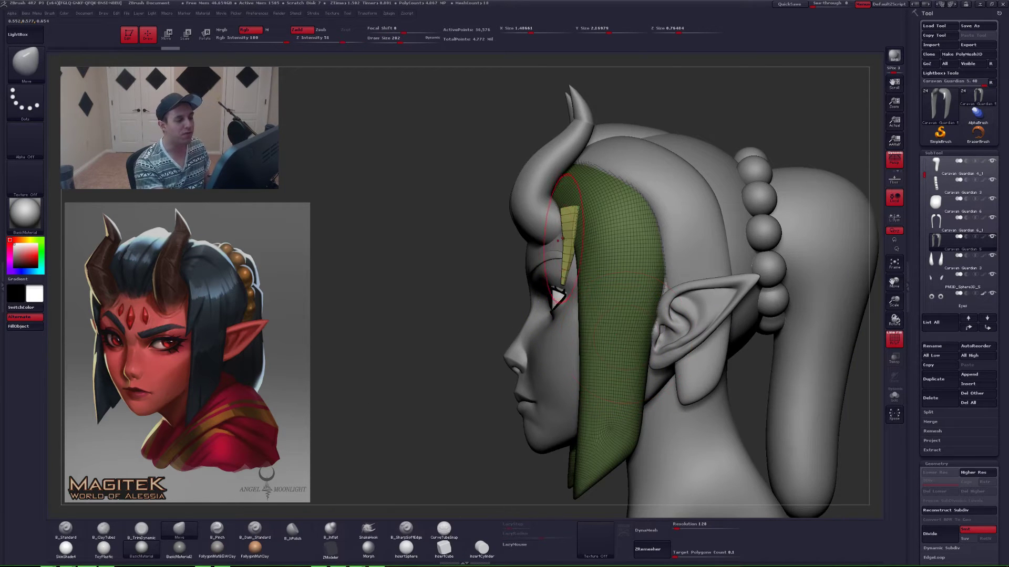
key("ctrl+shift")
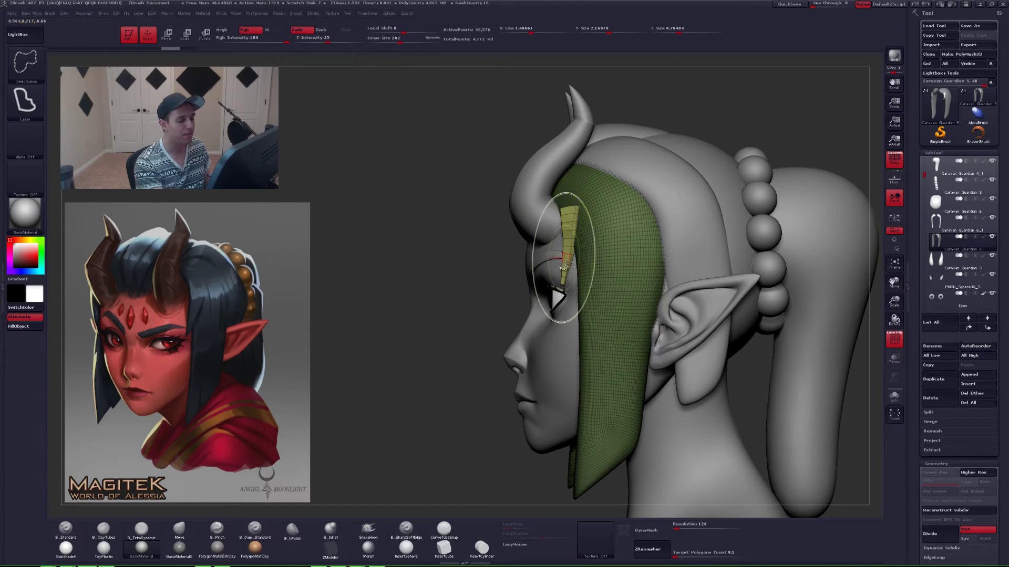
left_click(567, 260, "ctrl+shift")
key("space")
left_click(594, 270)
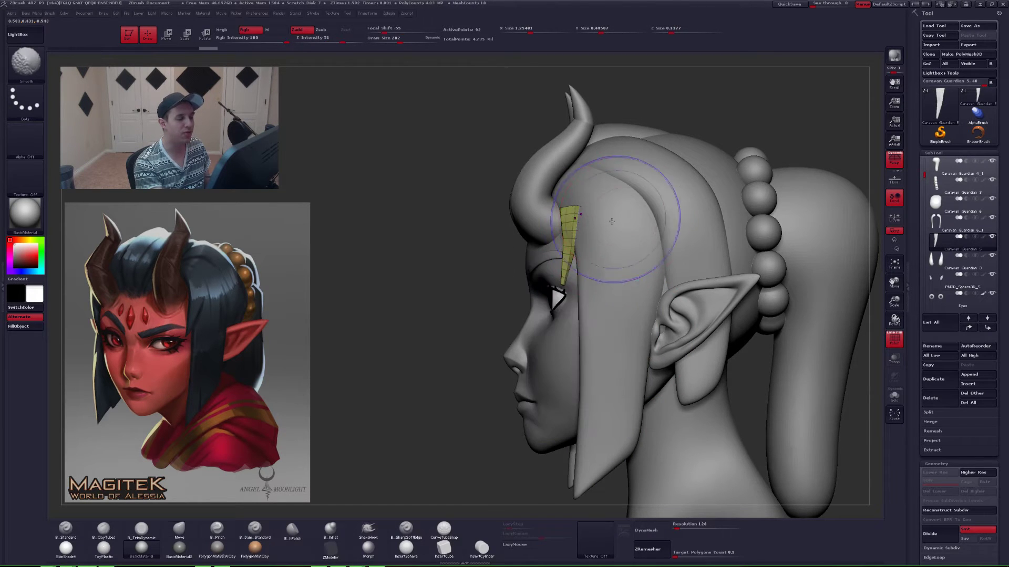
key("shift+f")
- Set the draw size to 128 and mask the upper part of the temple strands with a lasso from the front
right_click_drag(596, 241, 575, 215, "alt")
key("space")
left_click_drag(603, 275, 597, 275)
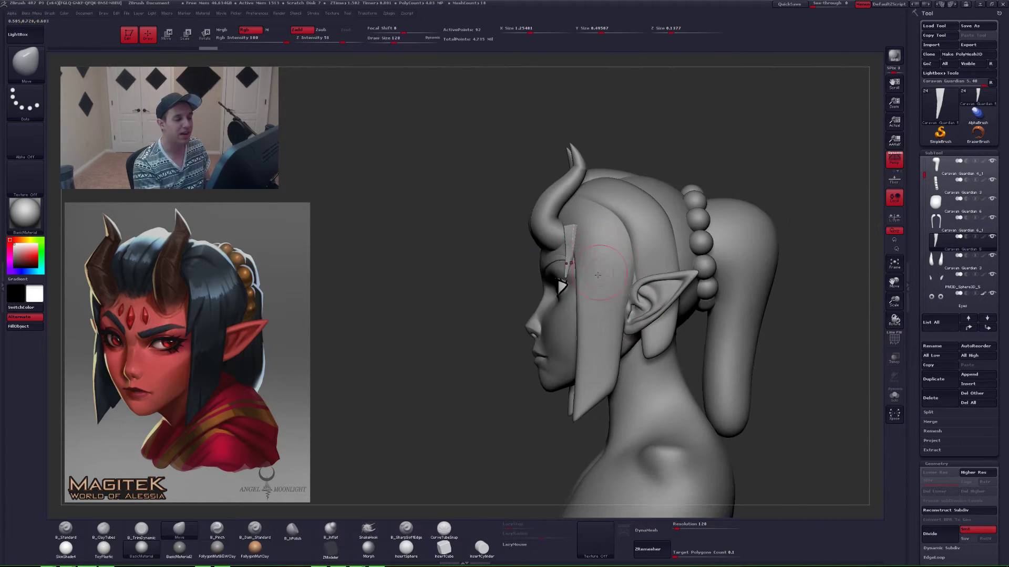
right_click_drag(598, 275, 696, 268)
right_click_drag(597, 194, 573, 234, "alt")
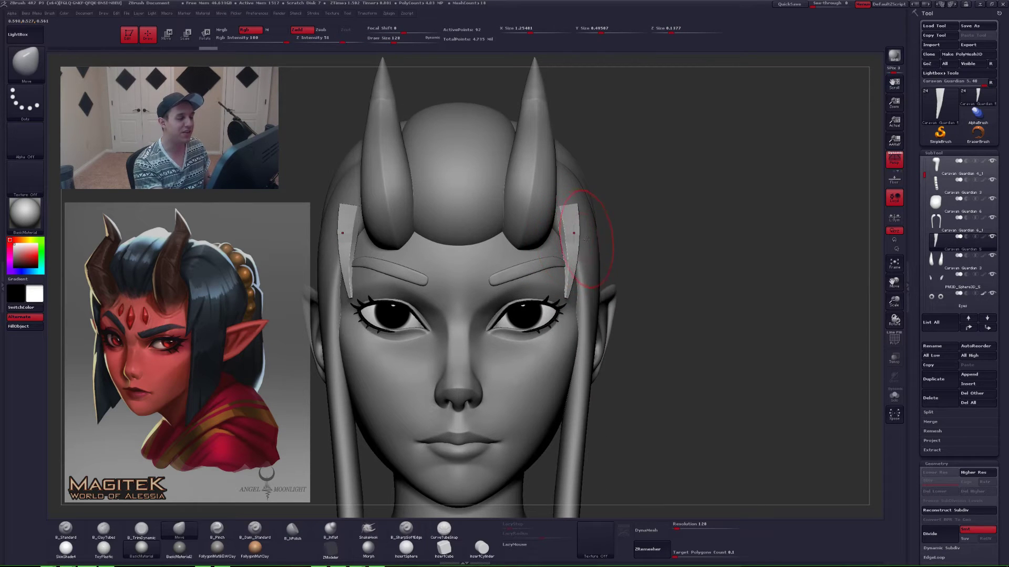
mouse_move(535, 213)
left_mouse_down("ctrl")
mouse_move(599, 182)
mouse_move(567, 184)
left_mouse_up("ctrl")
key("shift+s")
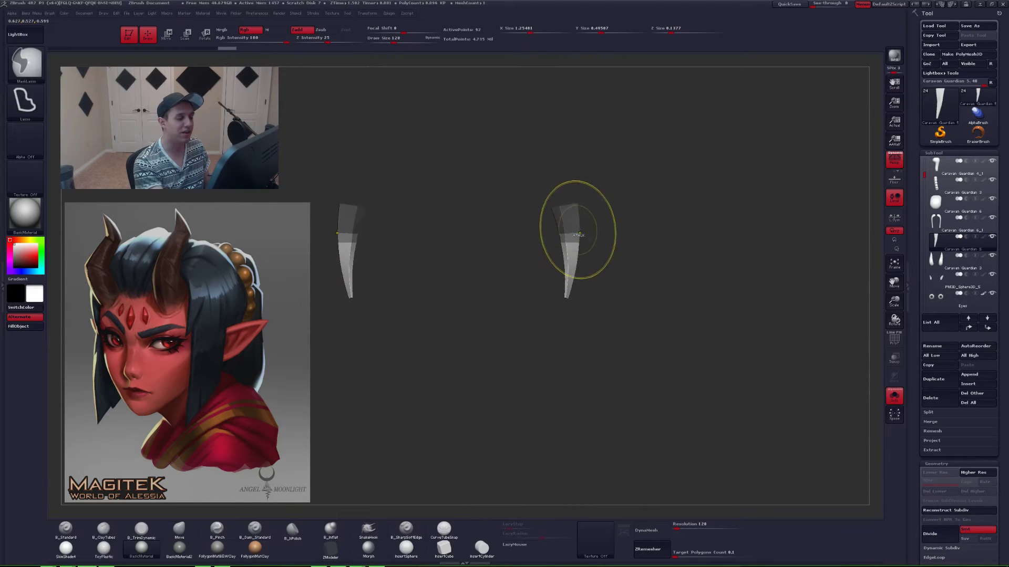
- Invert the mask, rotate the unmasked upper part of the temple strands, and clear the mask
key("ctrl+i")
mouse_move(568, 241)
right_mouse_down()
mouse_move(594, 244)
mouse_move(566, 243)
right_mouse_up()
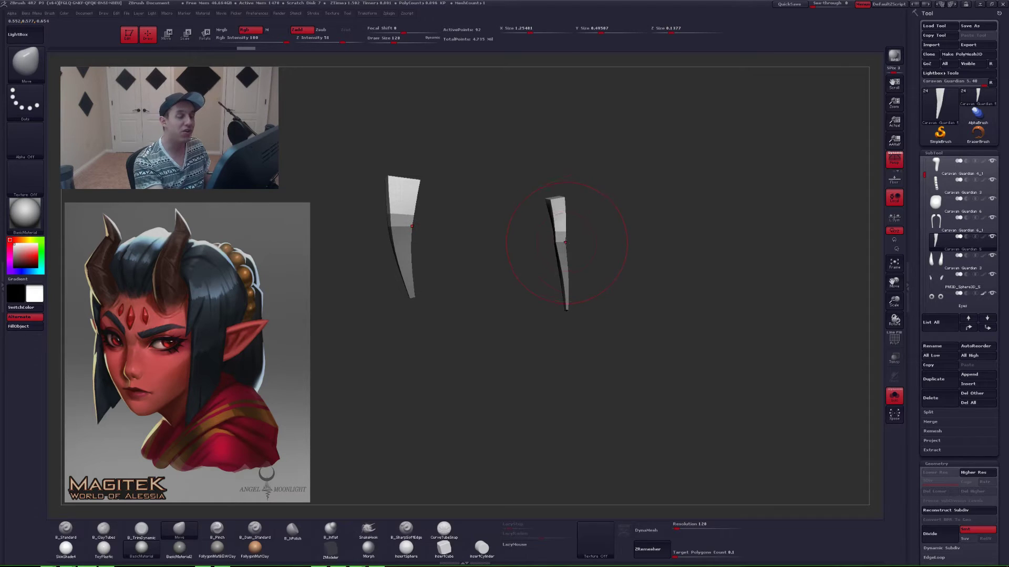
key("r")
mouse_move(559, 239)
left_mouse_down()
mouse_move(574, 196)
mouse_move(546, 180)
left_mouse_up()
key("q")
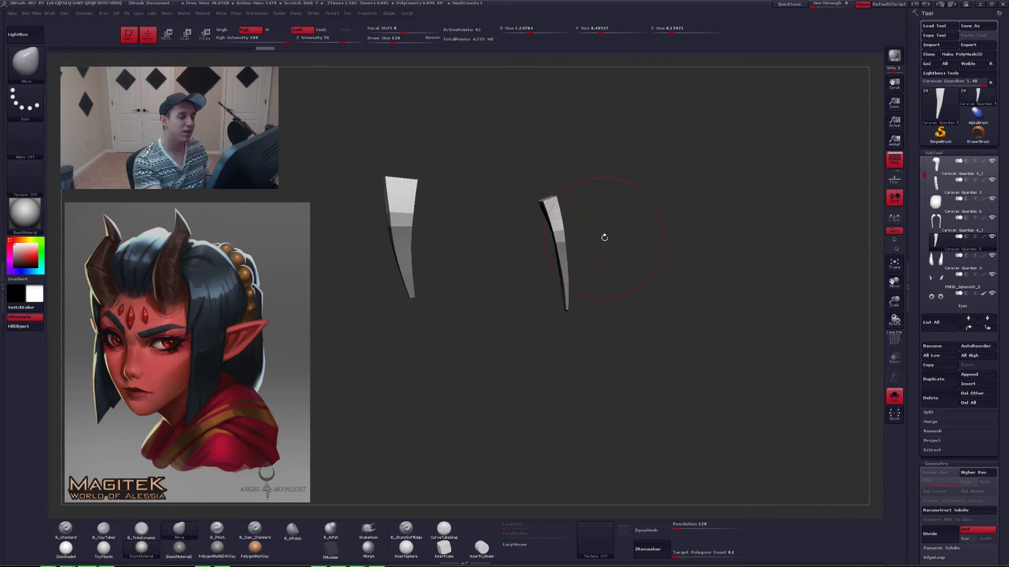
mouse_move(603, 237)
right_mouse_down("shift")
mouse_move(582, 254)
mouse_move(587, 247)
right_mouse_up("shift")
right_click(587, 246)
left_click_drag(610, 235, 622, 239, "ctrl")
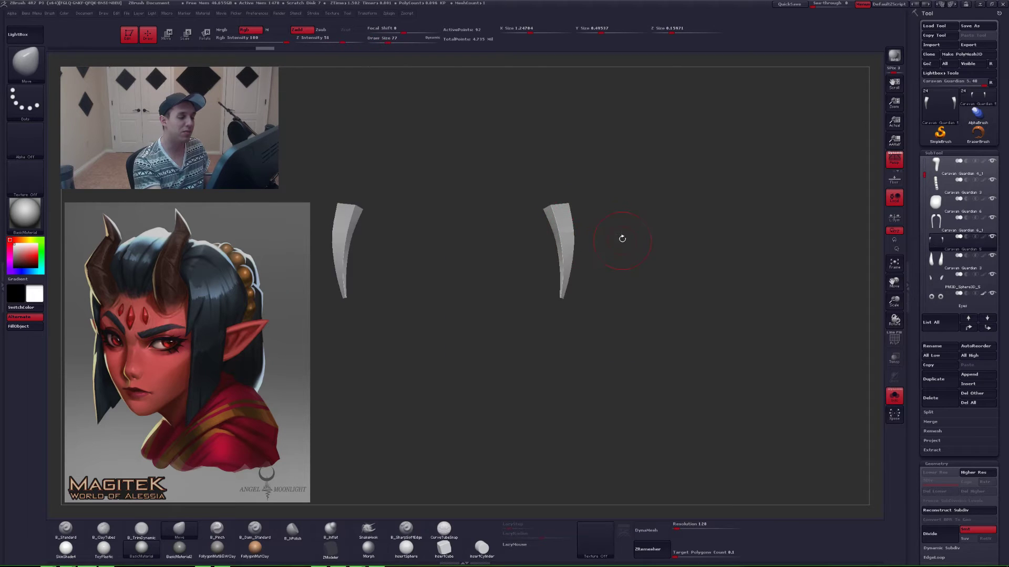
- Show the whole head again and rotate the temple strands from the front so they sit against the hairline
right_click_drag(622, 239, 588, 251, "ctrl")
key("alt+s")
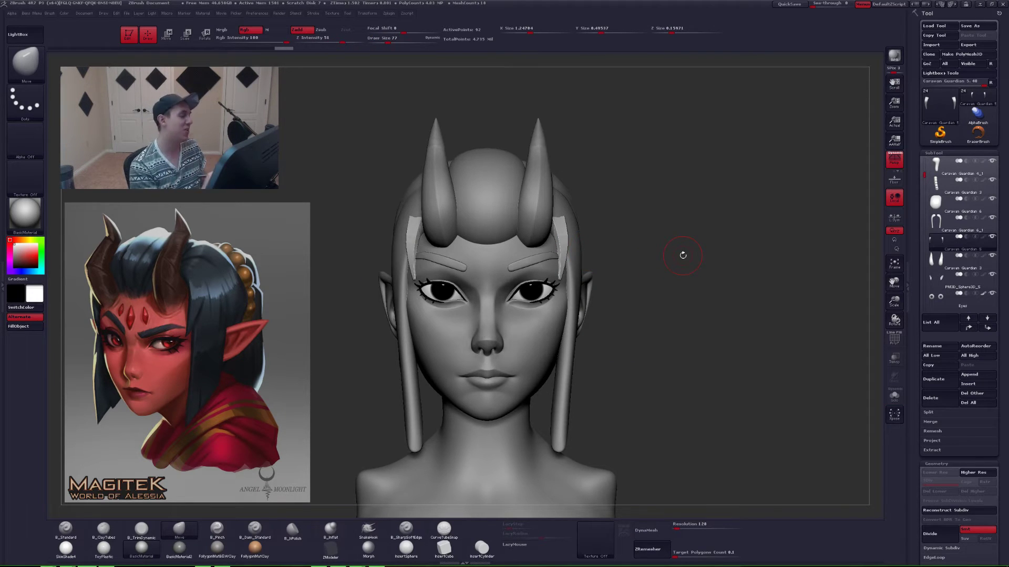
right_click_drag(568, 236, 566, 249, "ctrl")
key("r")
left_click_drag(551, 213, 558, 287, "shift")
mouse_move(589, 277)
right_mouse_down("shift")
mouse_move(557, 270)
mouse_move(581, 241)
right_mouse_up("shift")
key("q")
left_click_drag(575, 242, 580, 244)
mouse_move(582, 246)
right_mouse_down()
mouse_move(565, 248)
mouse_move(567, 221)
right_mouse_up()
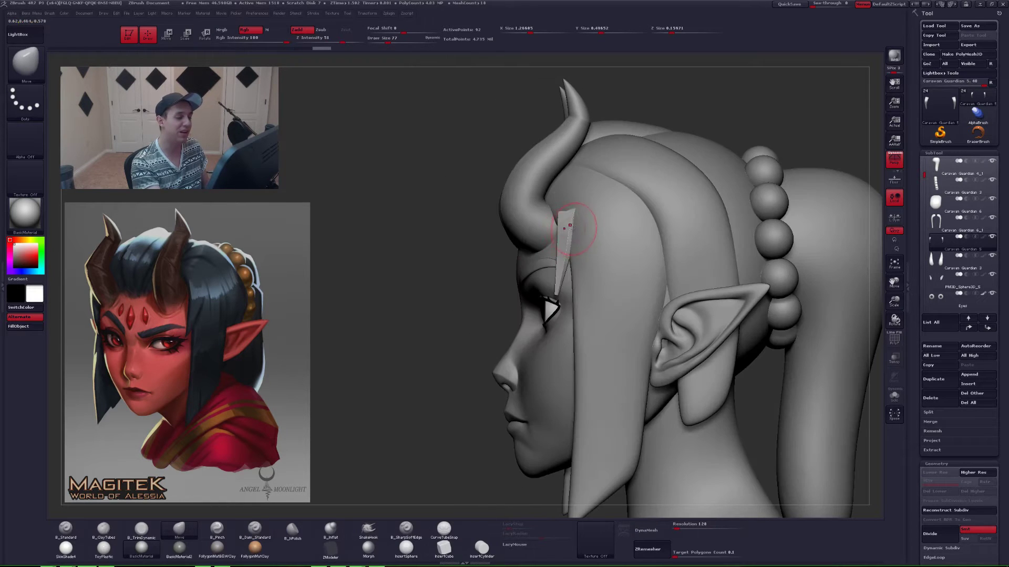
- Rotate the temple strands along their length from the side and the front to align them with the temple
key("r")
left_click_drag(568, 213, 570, 288)
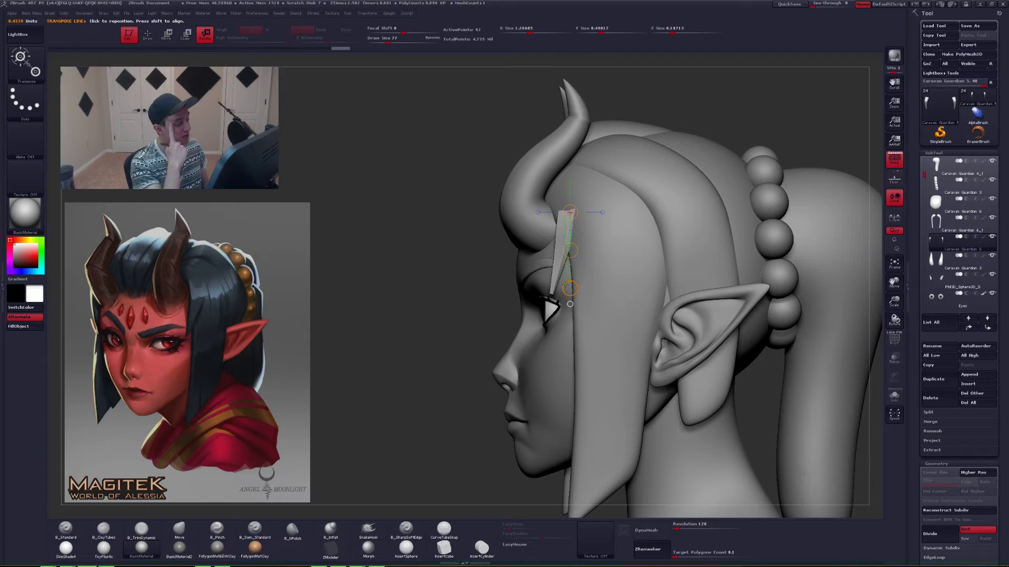
key("q")
mouse_move(555, 267)
right_mouse_down()
mouse_move(584, 269)
mouse_move(559, 275)
mouse_move(574, 263)
right_mouse_up()
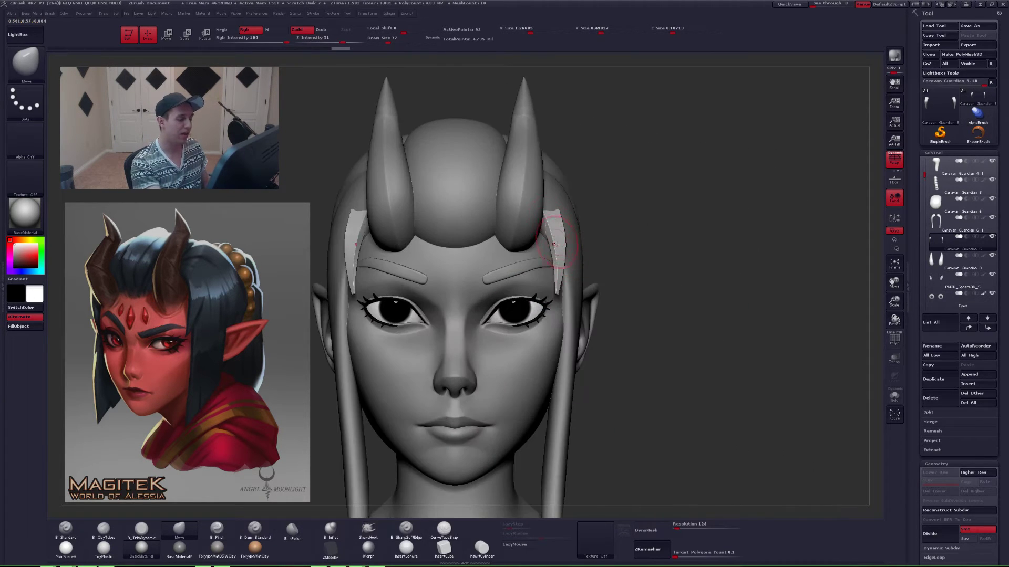
key("r")
left_click_drag(557, 295, 556, 233, "shift")
key("q")
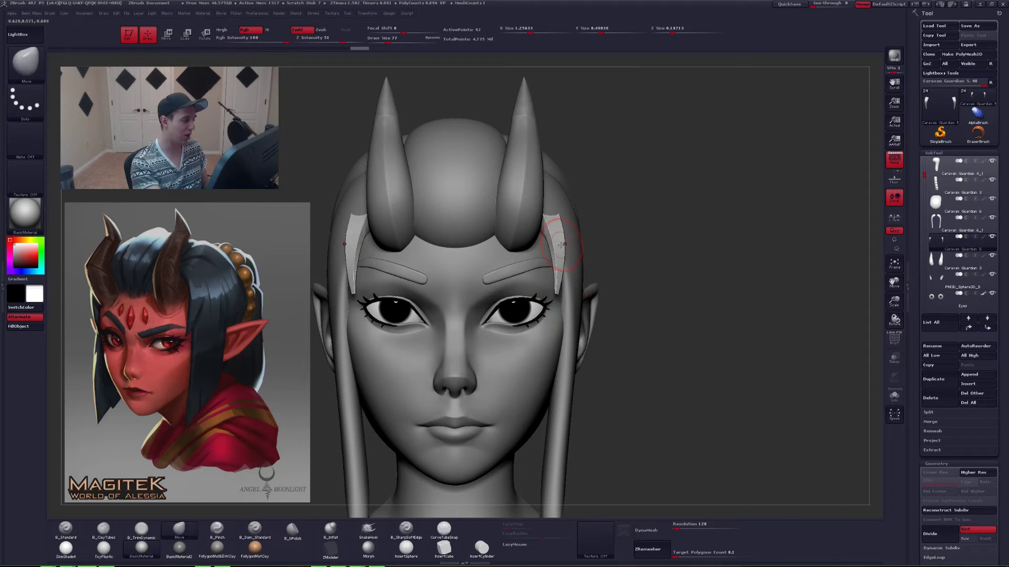
- Set the draw size to 124 and shift the temple strands into place beside the horn's base with a Move transpose line
right_click_drag(562, 244, 520, 250)
key("space")
left_click_drag(547, 218, 554, 218)
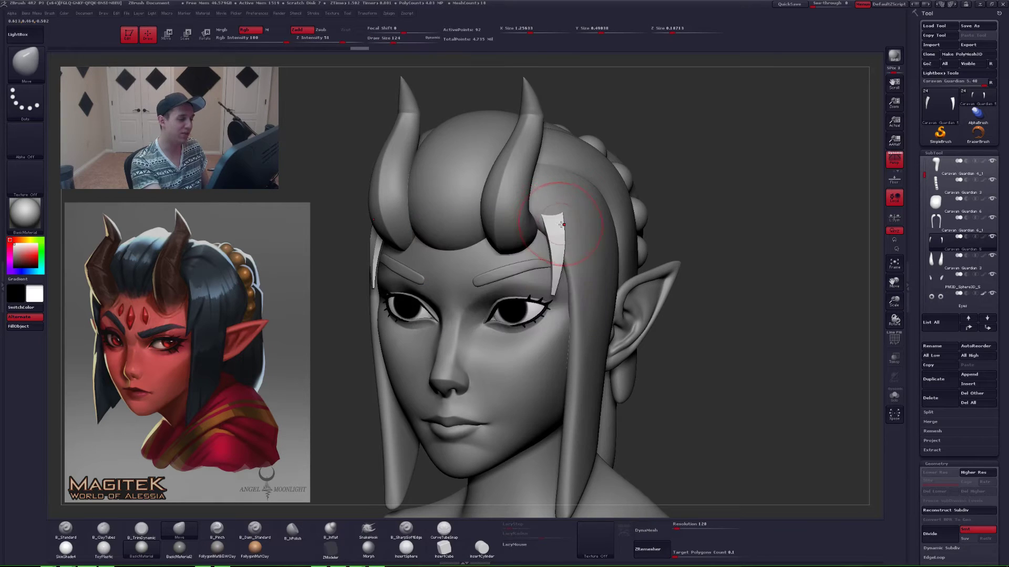
right_click_drag(564, 225, 546, 226)
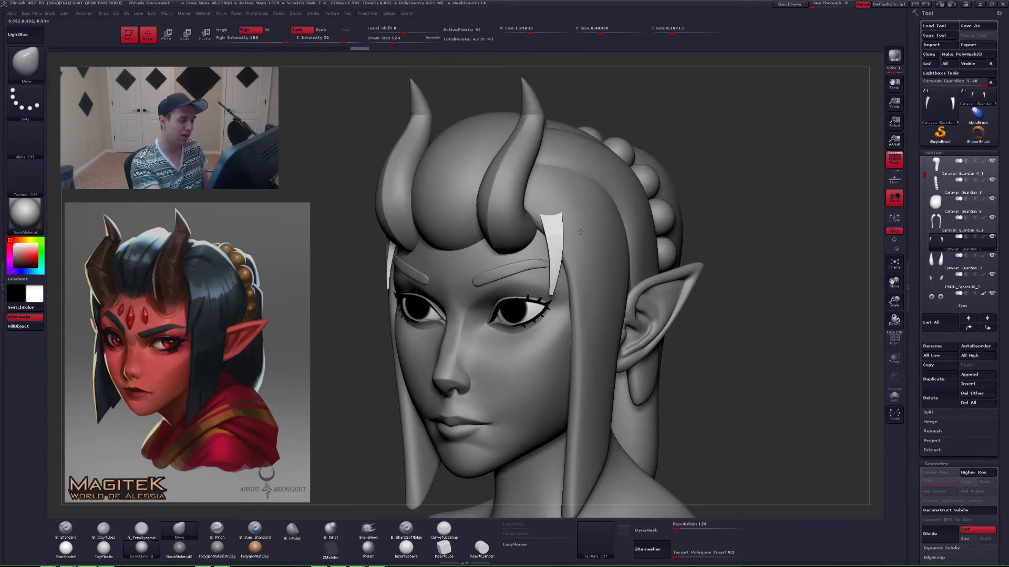
key("w")
left_click_drag(561, 294, 561, 272, "shift")
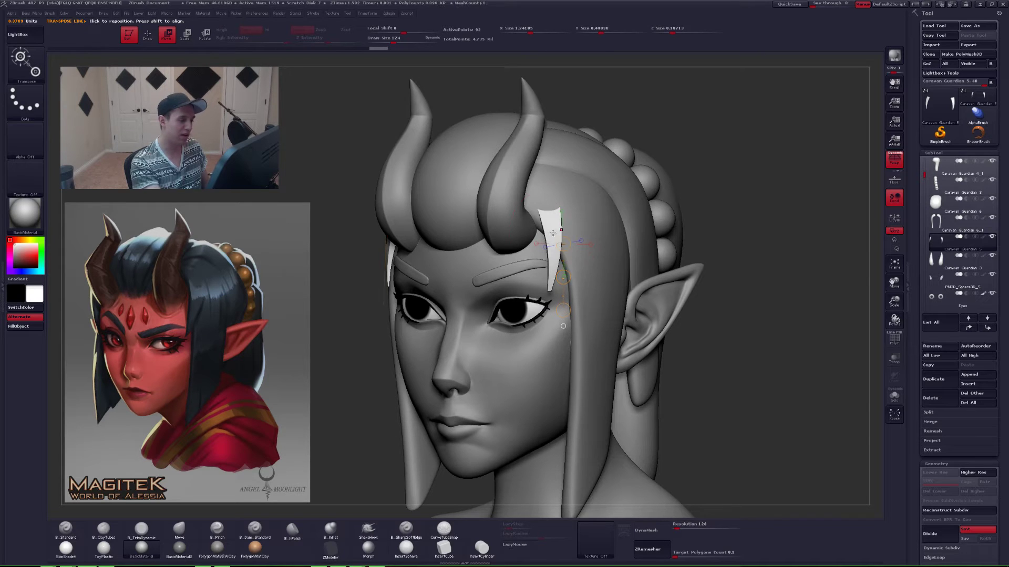
key("q")
- Reshape the temple strand beside the horn with the Move brush, adjusting the draw size for each area
key("space")
left_click_drag(553, 218, 554, 218)
mouse_move(555, 202)
right_mouse_down()
mouse_move(560, 220)
mouse_move(572, 201)
mouse_move(548, 240)
mouse_move(550, 231)
right_mouse_up()
key("space")
left_click_drag(557, 223, 550, 223)
- Isolate the temple strands, work on them with lasso masks, and bring the full head back into display
key("alt+s")
right_click_drag(547, 218, 539, 216)
left_click_drag(551, 174, 558, 225, "ctrl")
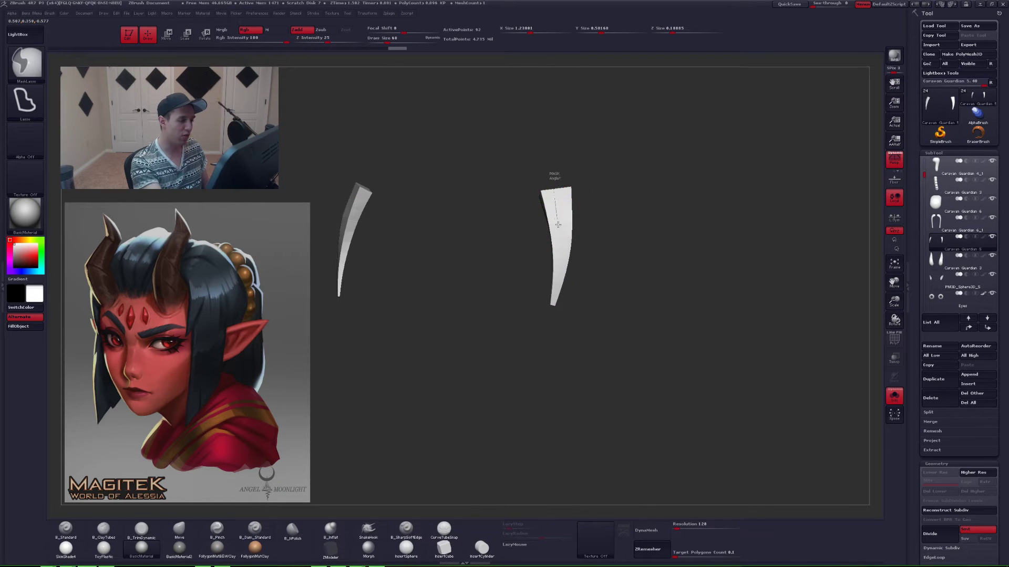
mouse_move(552, 303)
left_mouse_down("ctrl")
mouse_move(479, 273)
mouse_move(489, 206)
mouse_move(549, 217)
left_mouse_up("ctrl")
left_click(622, 255, "ctrl")
key("alt+s")
key("space")
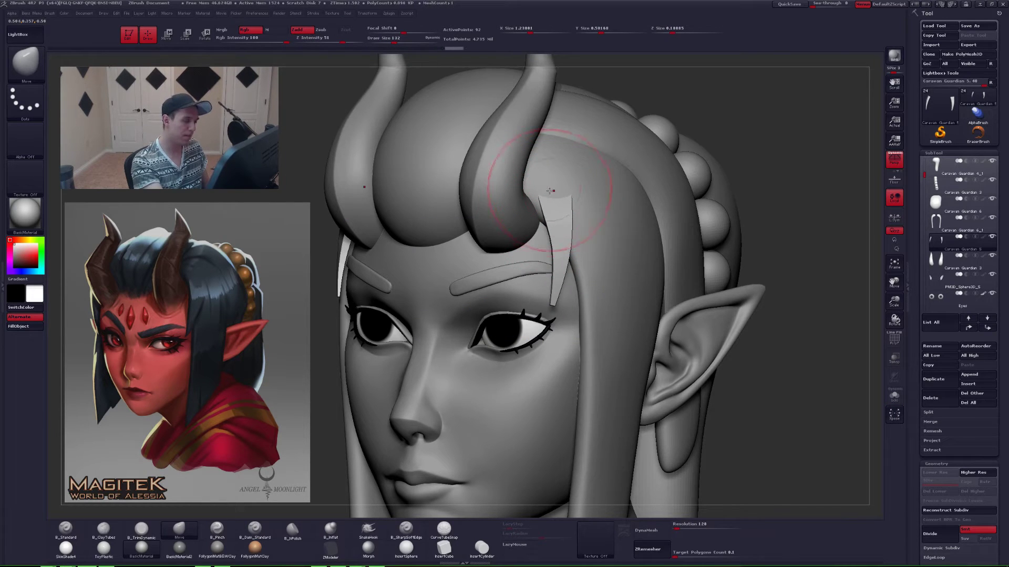
- Try adjusting the temple strand's lower tip with a smaller Move brush and undo the changes
key("space")
left_click_drag(562, 297, 553, 297)
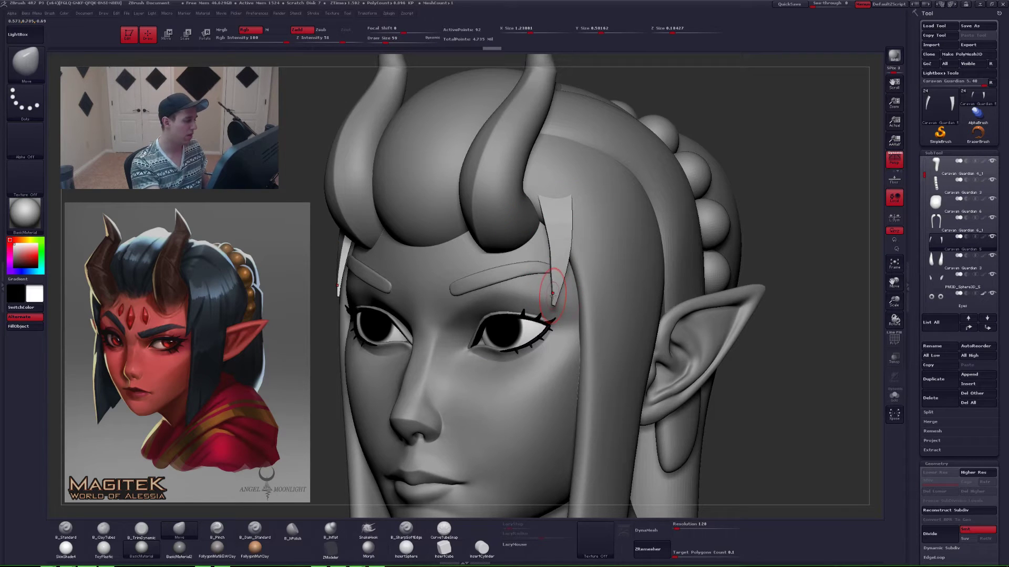
key("ctrl+z")
key("ctrl+z")
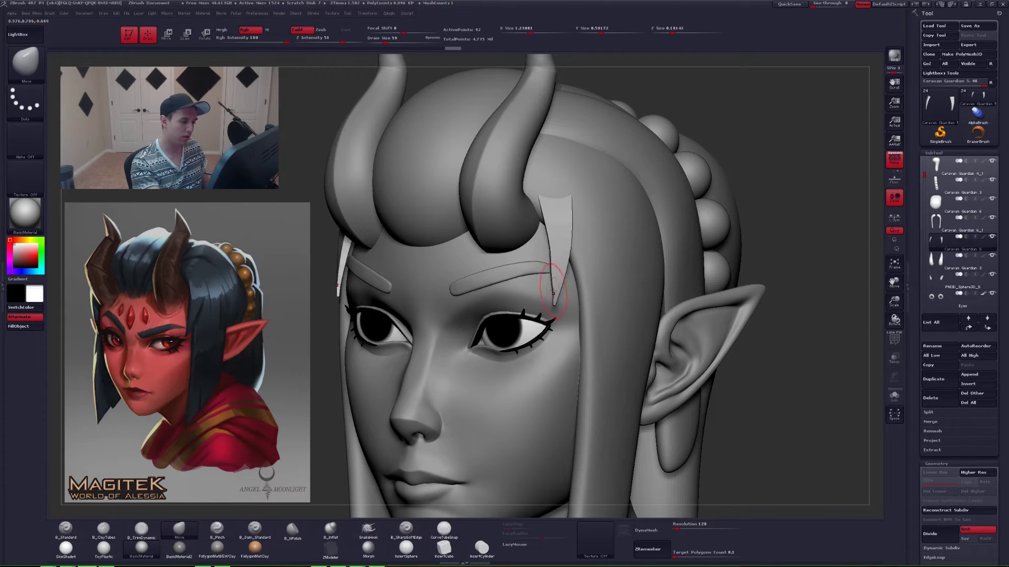
right_click_drag(554, 292, 562, 279, "ctrl")
key("ctrl+z")
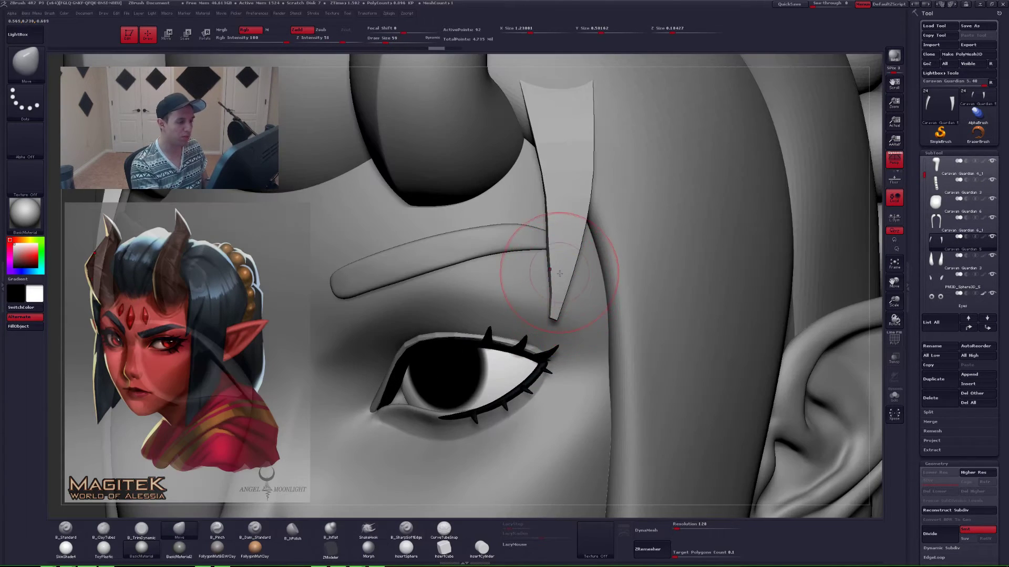
- Isolate the temple strands, mask everything except the last segment at the lower tip, and turn on the polyframe display
key("shift+alt+s")
key("space")
left_click_drag(562, 303, 555, 302)
key("ctrl+z")
right_click_drag(563, 301, 572, 304)
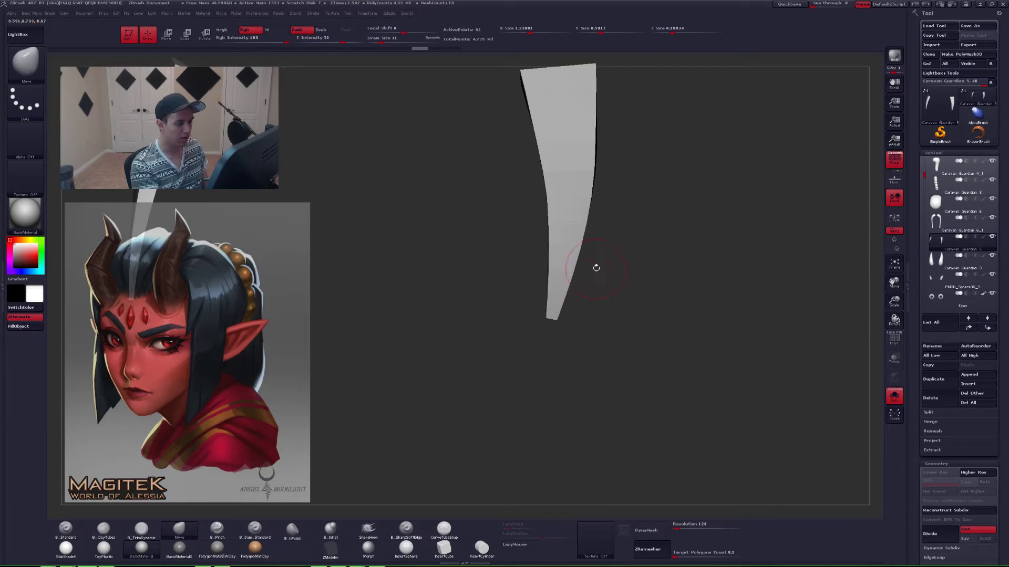
mouse_move(526, 293)
left_mouse_down("ctrl")
mouse_move(529, 48)
mouse_move(452, 87)
left_mouse_up("ctrl")
key("shift+f")
right_click_drag(547, 286, 550, 280, "ctrl")
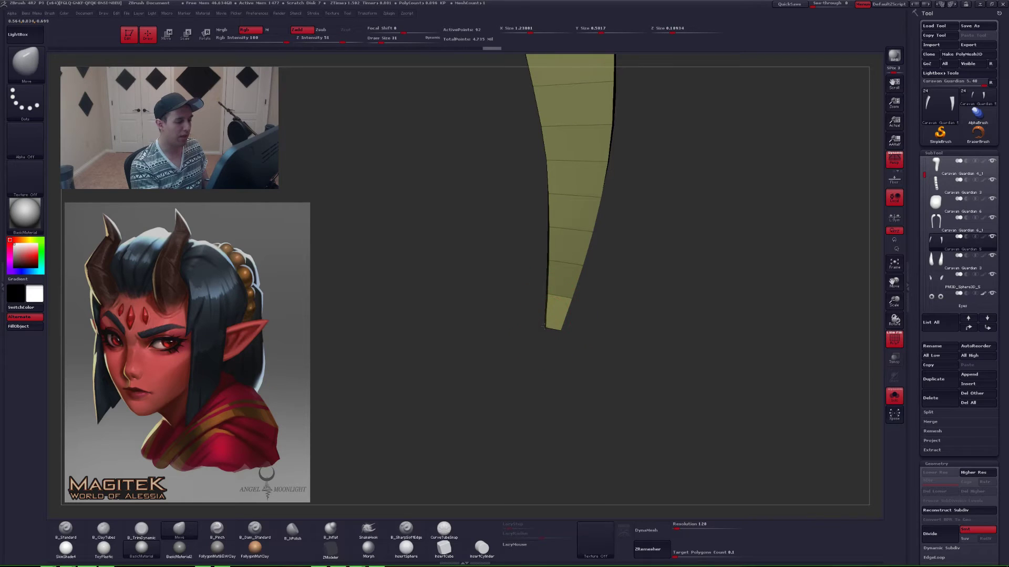
- Narrow the unmasked lower tip of the temple strand and change the mask over its end segment
right_click_drag(559, 328, 577, 315, "ctrl")
left_click(575, 316, "ctrl")
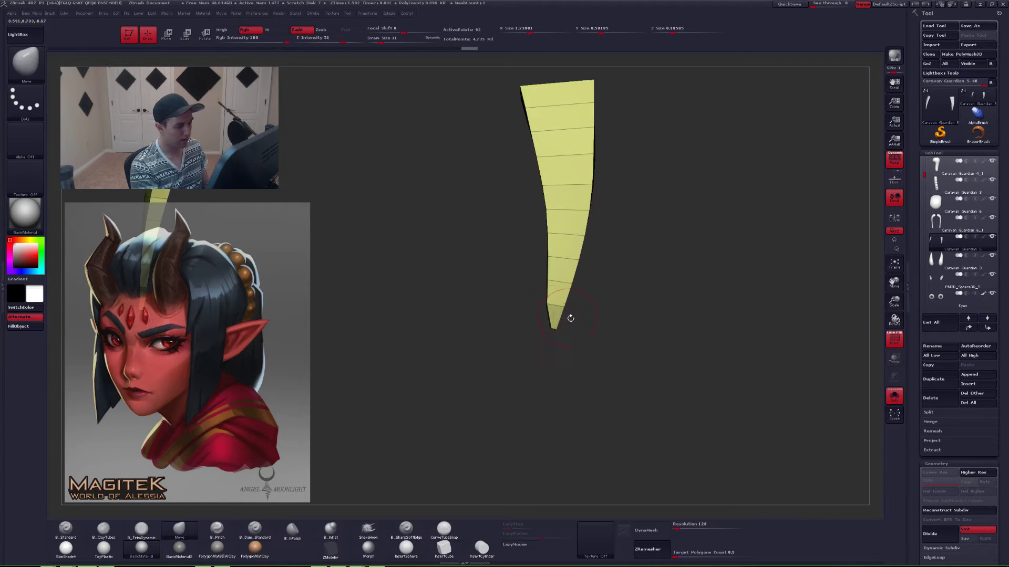
mouse_move(580, 332)
left_mouse_down("ctrl")
mouse_move(513, 311)
mouse_move(531, 305)
left_mouse_up("ctrl")
left_click_drag(578, 363, 584, 388, "alt")
key("space")
mouse_move(566, 312)
left_mouse_down()
mouse_move(561, 351)
mouse_move(545, 341)
mouse_move(562, 80)
mouse_move(583, 362)
left_mouse_up()
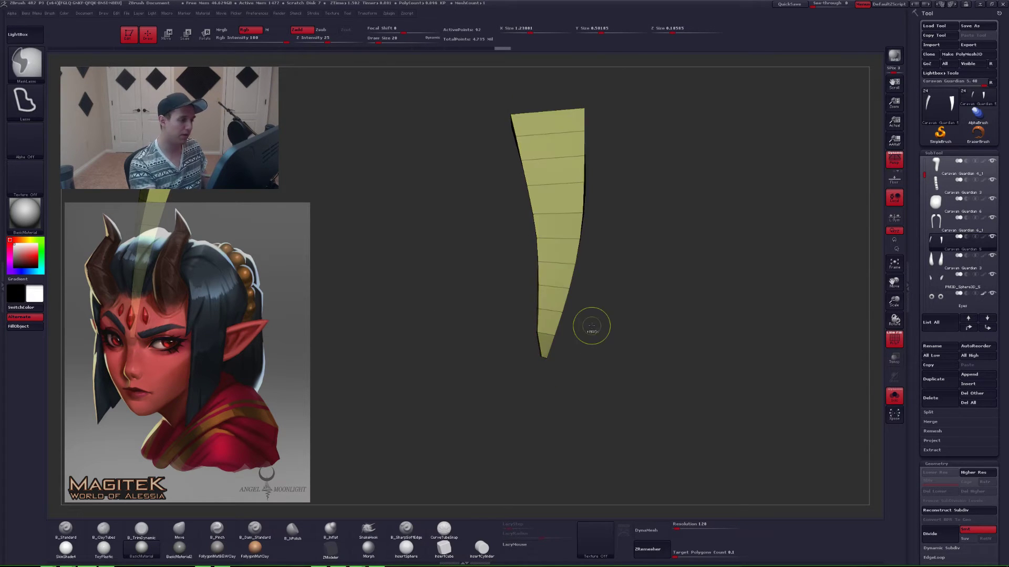
- Refine the strand's lower edges into a sharp taper with the Move brush and redisplay the full head without polyframe
right_click_drag(590, 326, 587, 347, "ctrl")
key("space")
left_click_drag(536, 336, 533, 336)
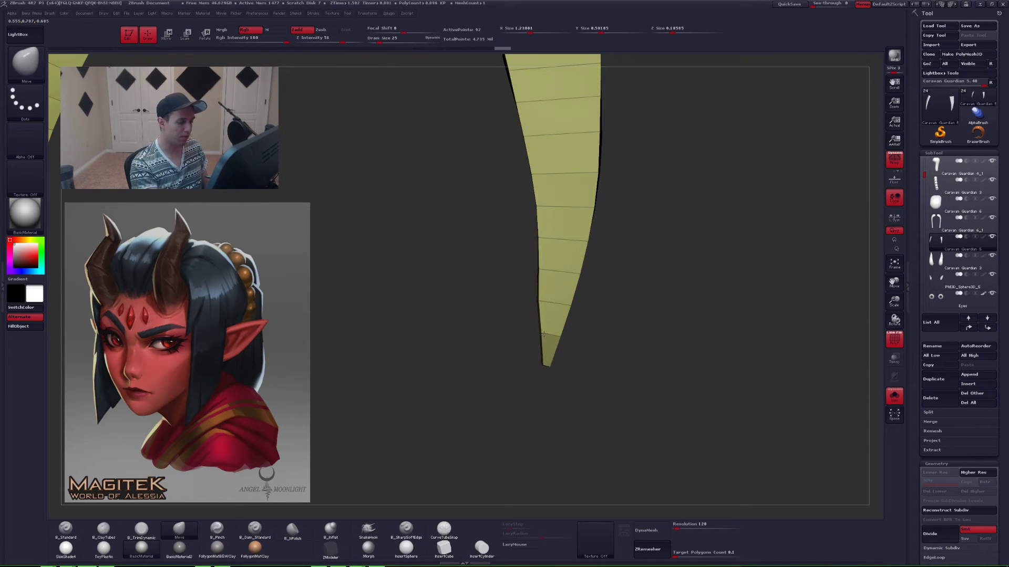
mouse_move(529, 309)
left_mouse_down()
mouse_move(620, 301)
mouse_move(544, 301)
mouse_move(540, 328)
left_mouse_up()
key("space")
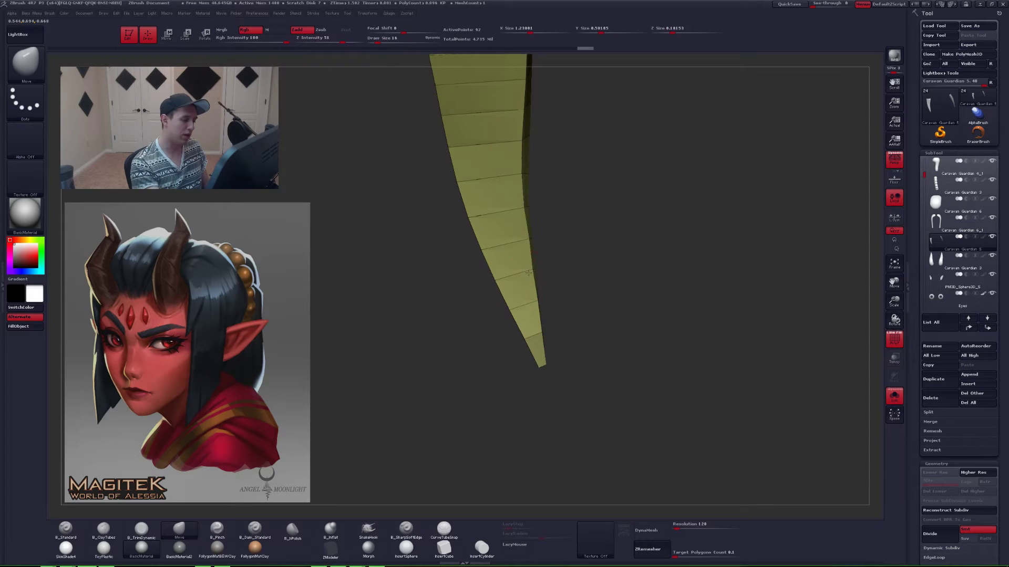
mouse_move(528, 273)
left_mouse_down()
mouse_move(540, 238)
mouse_move(607, 226)
left_mouse_up()
mouse_move(533, 236)
left_mouse_down()
mouse_move(525, 238)
mouse_move(610, 263)
mouse_move(627, 302)
mouse_move(601, 295)
left_mouse_up()
key("alt+s")
key("shift+f")
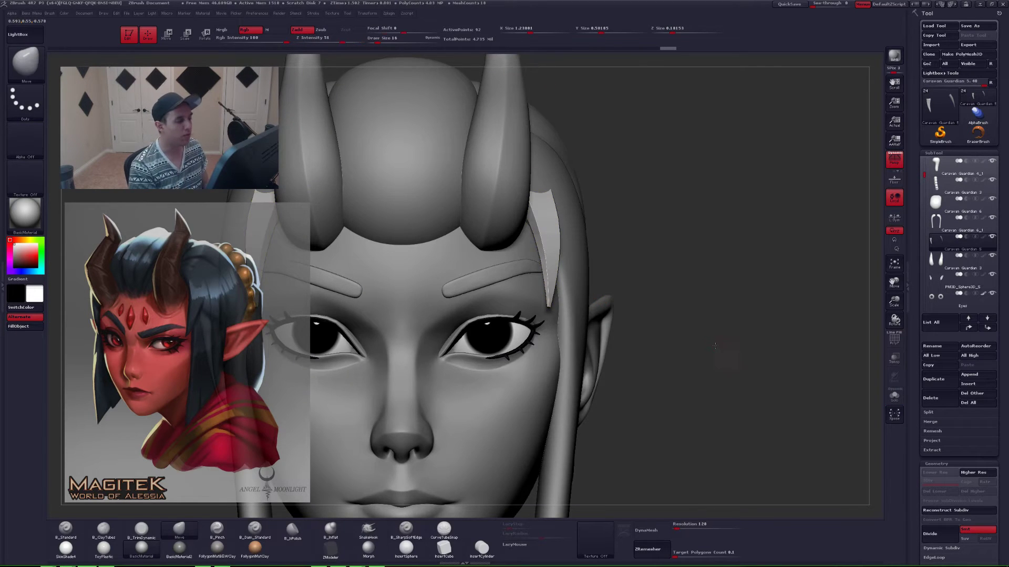
- Frame the full bust from the front, leave edit mode, and quick-save the project
left_click_drag(715, 345, 698, 354, "alt")
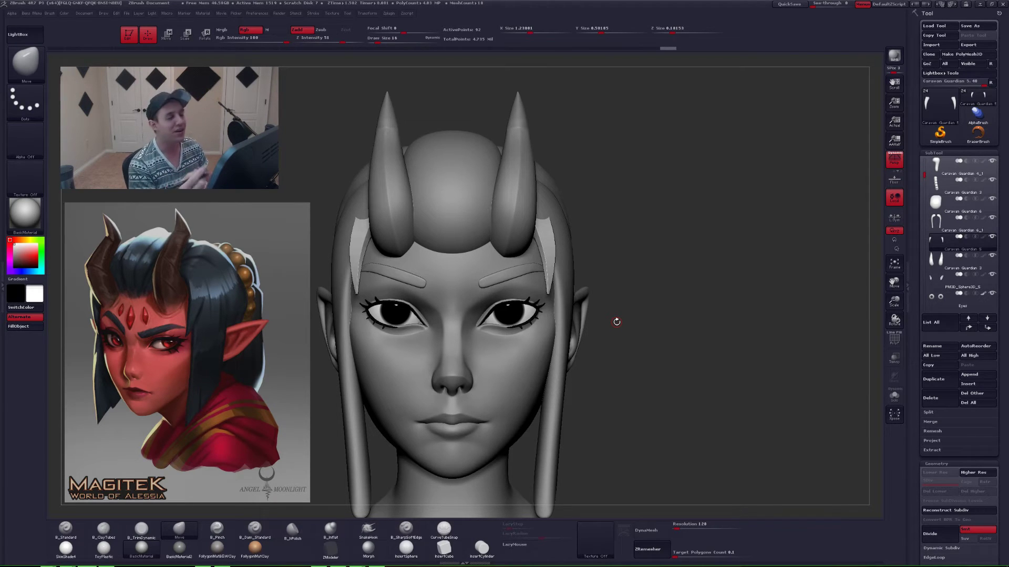
left_click_drag(698, 358, 639, 341, "alt")
key("t")
left_click(784, 5)
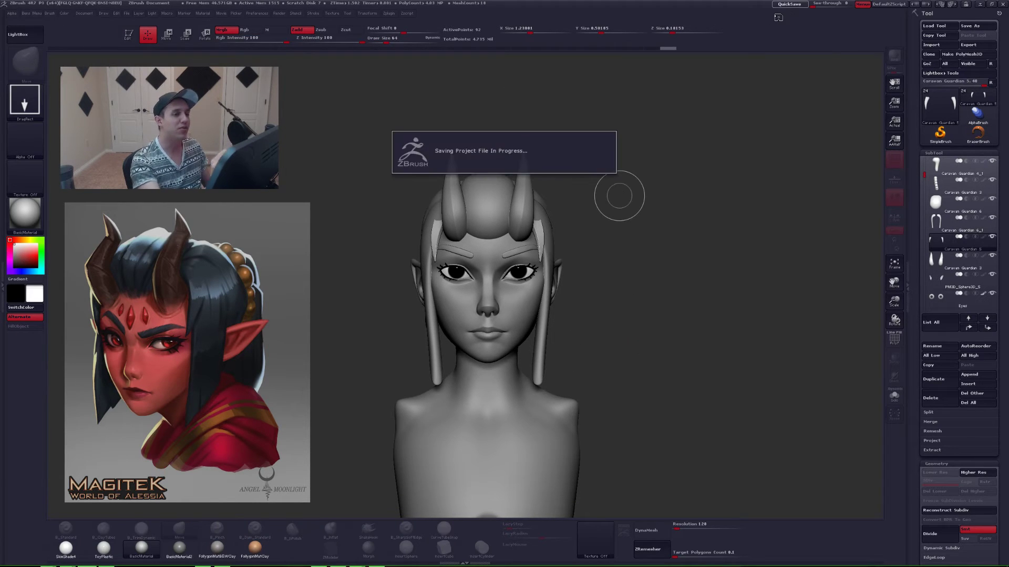
- Stamp several copies of the bust at various sizes and angles on the canvas beside the original
left_click_drag(666, 249, 661, 321)
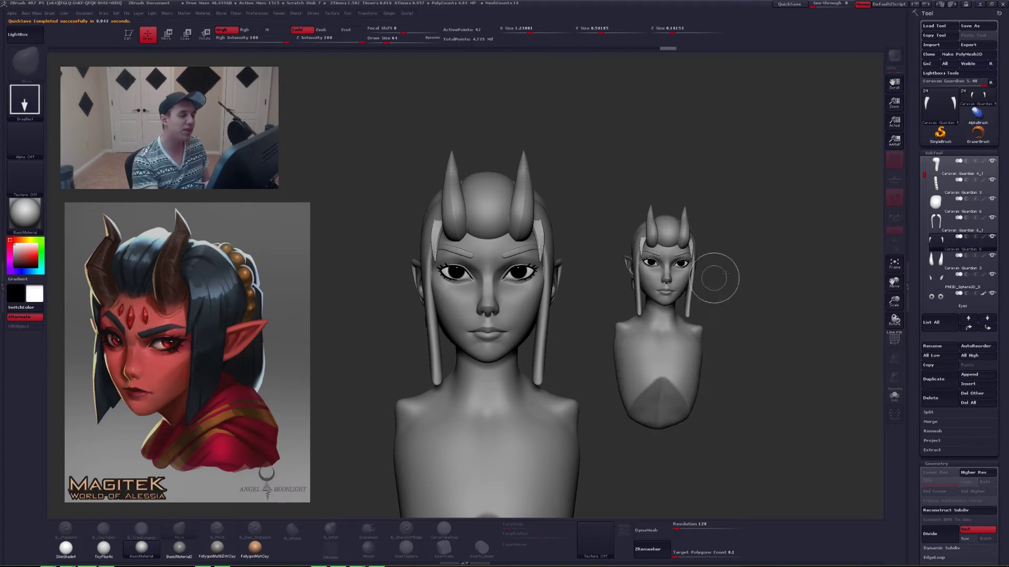
left_click_drag(730, 296, 726, 354)
left_click_drag(748, 214, 714, 268)
left_click_drag(645, 182, 604, 240)
left_click_drag(587, 219, 599, 278)
left_click_drag(637, 311, 652, 386)
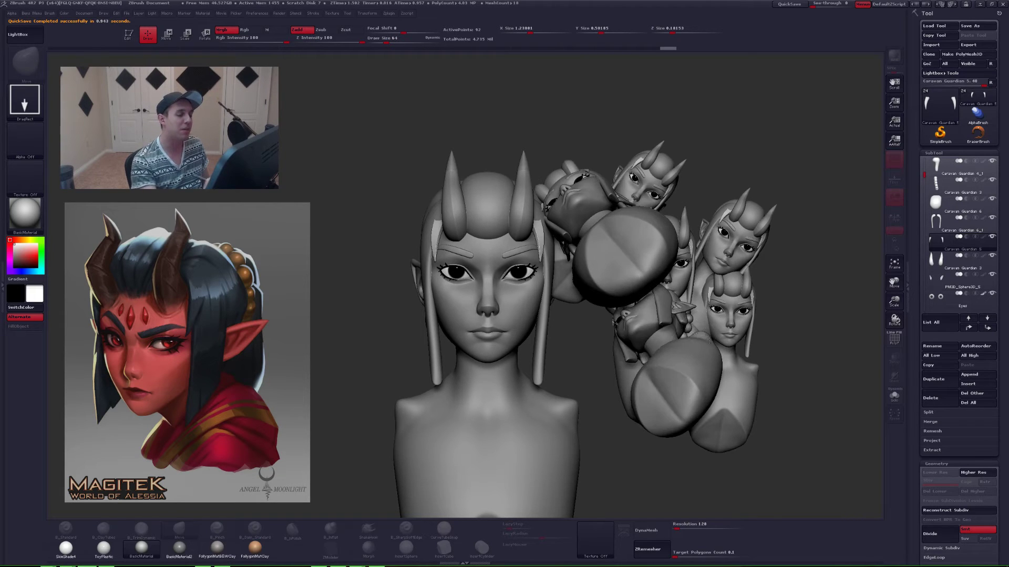
left_click_drag(701, 294, 631, 444)
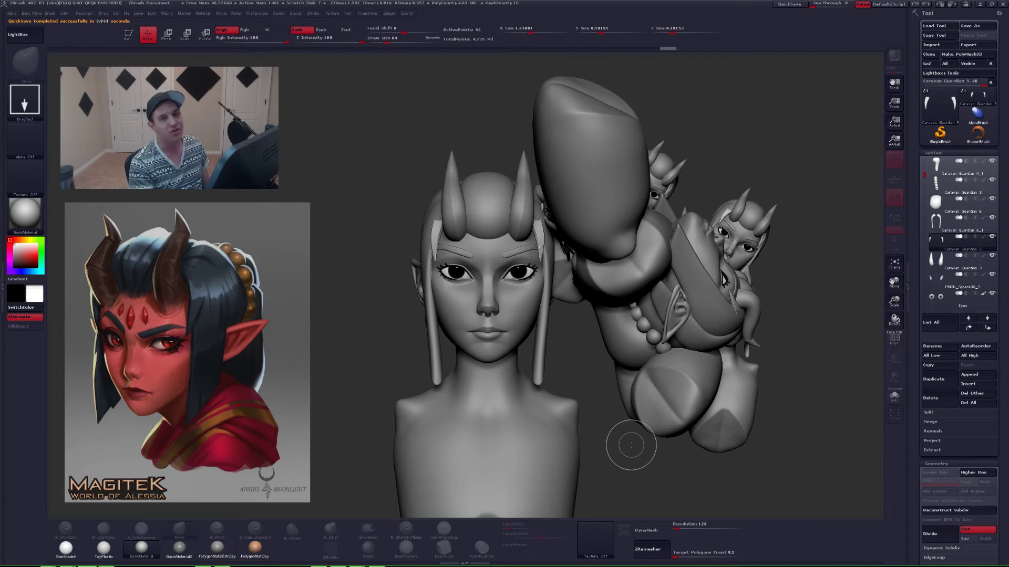
left_click_drag(724, 255, 728, 300)
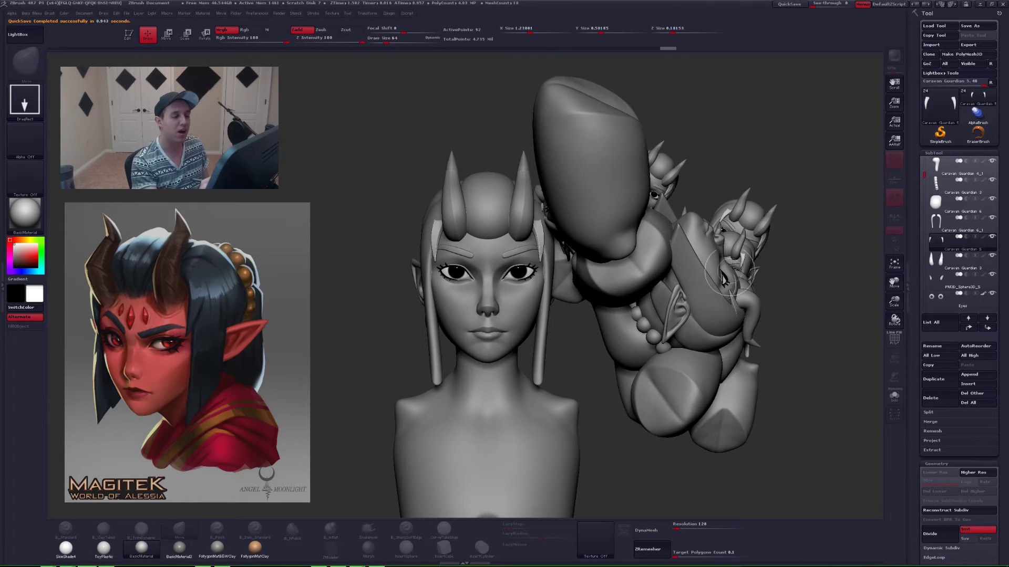
left_click_drag(771, 202, 760, 254)
left_click_drag(709, 206, 696, 253)
left_click_drag(760, 156, 731, 228)
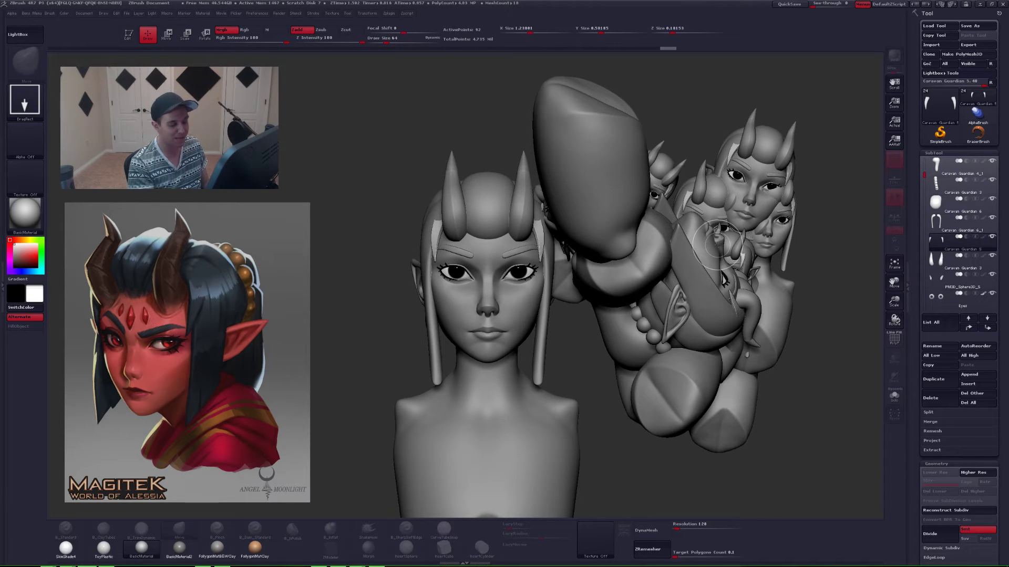
- Clear the stamped copies from the canvas and re-enter edit mode on the bust
key("ctrl+n")
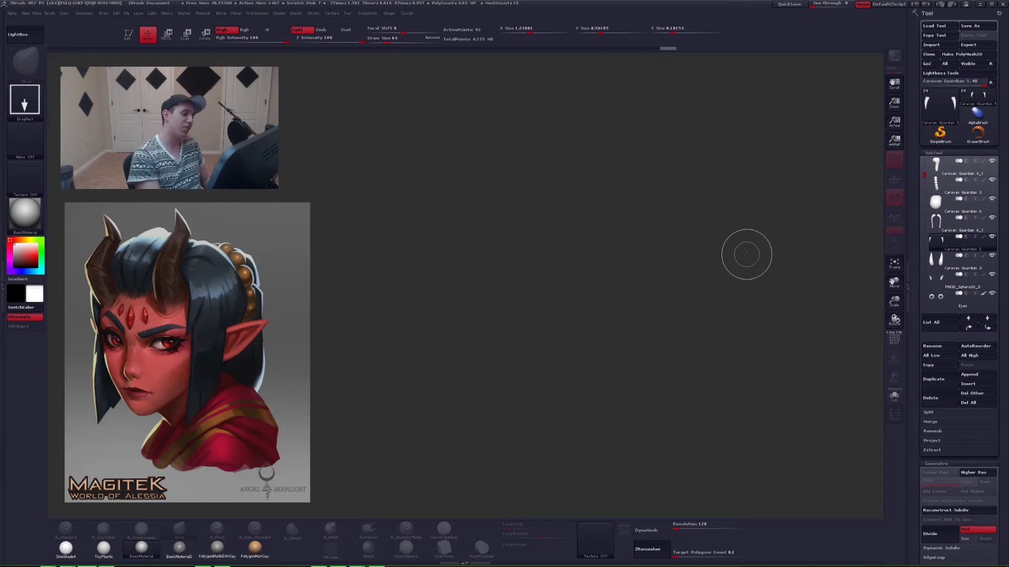
key("t")
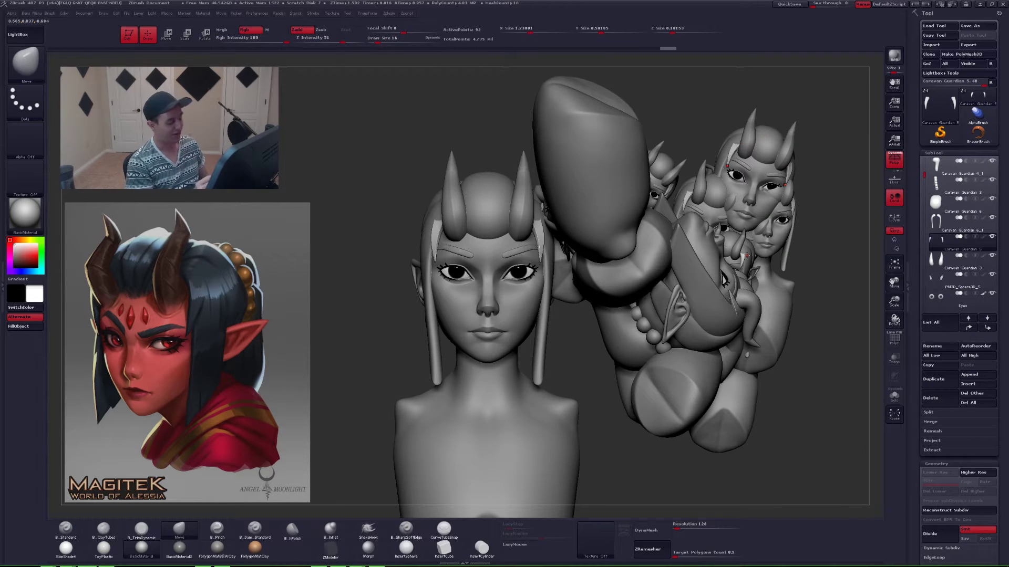
left_click(746, 256, "ctrl+shift")
left_click_drag(642, 266, 375, 299, "shift")
- Enlarge the brush draw size and apply the MatCap Red Wax material to the model
right_click_drag(564, 171, 578, 189, "ctrl")
key("s")
left_click_drag(569, 177, 582, 176)
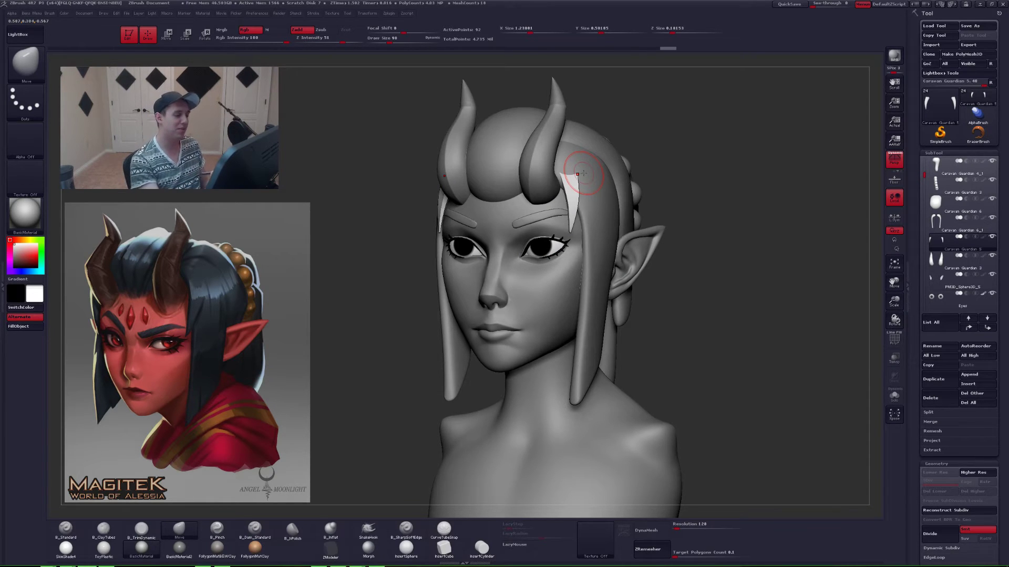
right_click_drag(565, 171, 569, 184, "ctrl")
left_click(28, 214)
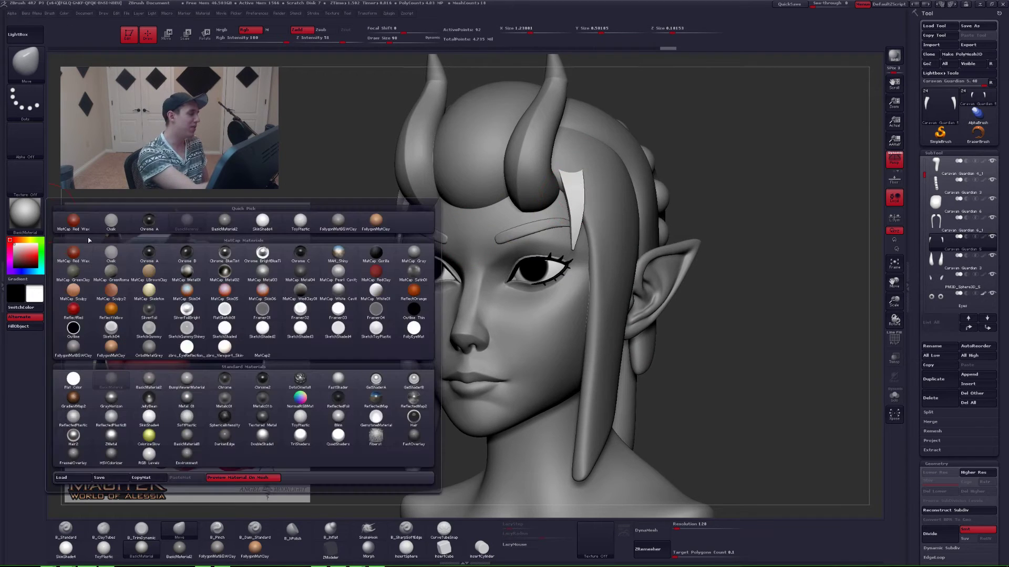
left_click(80, 230)
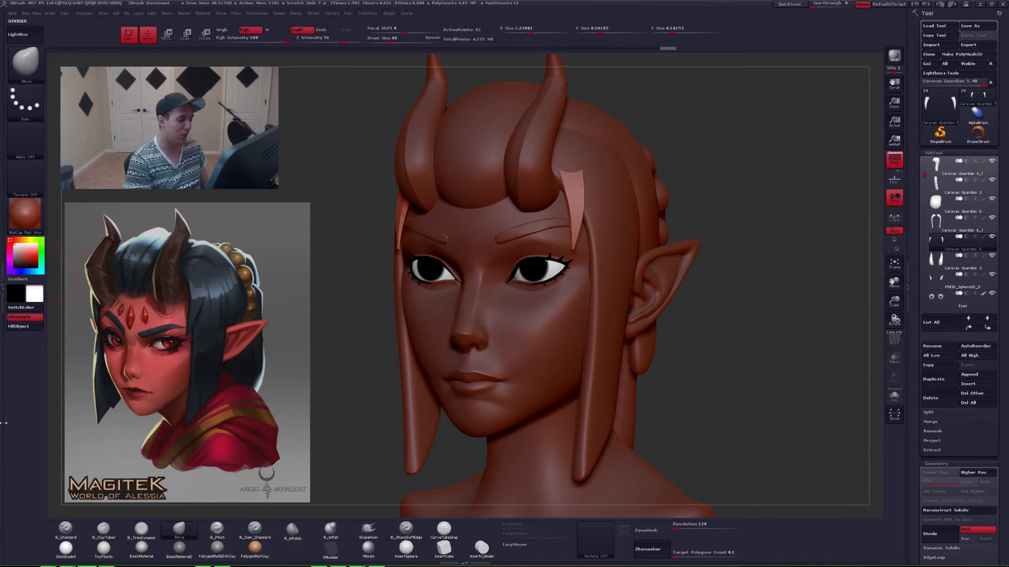
- Make the head the active subtool and apply BasicMaterial to the model
right_click_drag(528, 326, 504, 344, "ctrl")
left_click(516, 347, "alt")
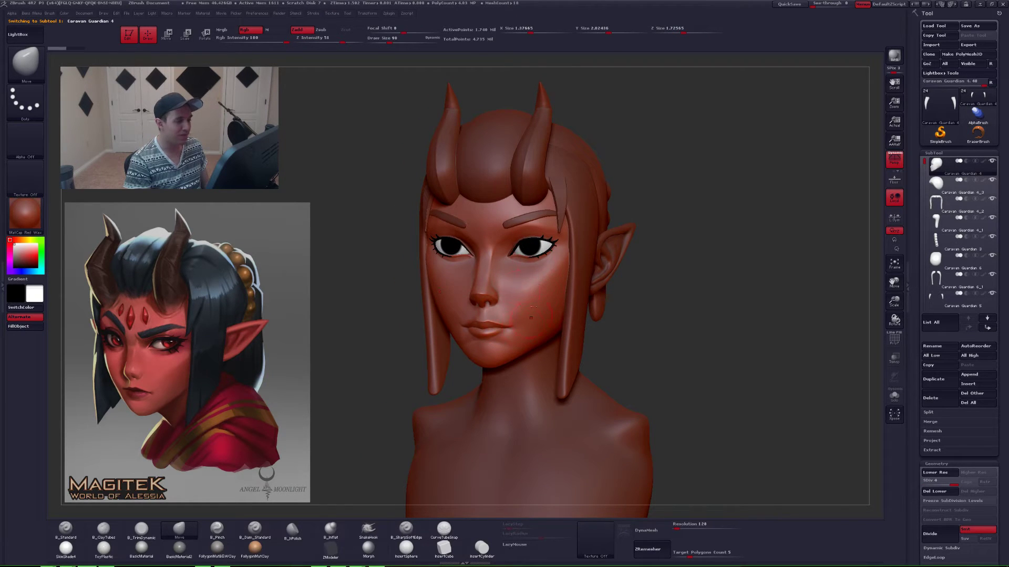
right_click_drag(526, 290, 563, 292)
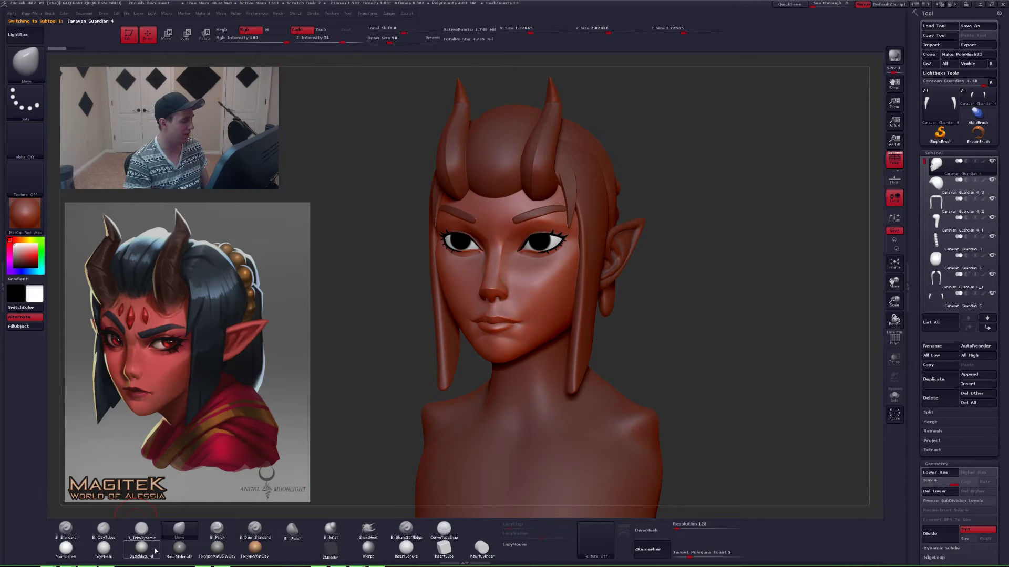
left_click(141, 549)
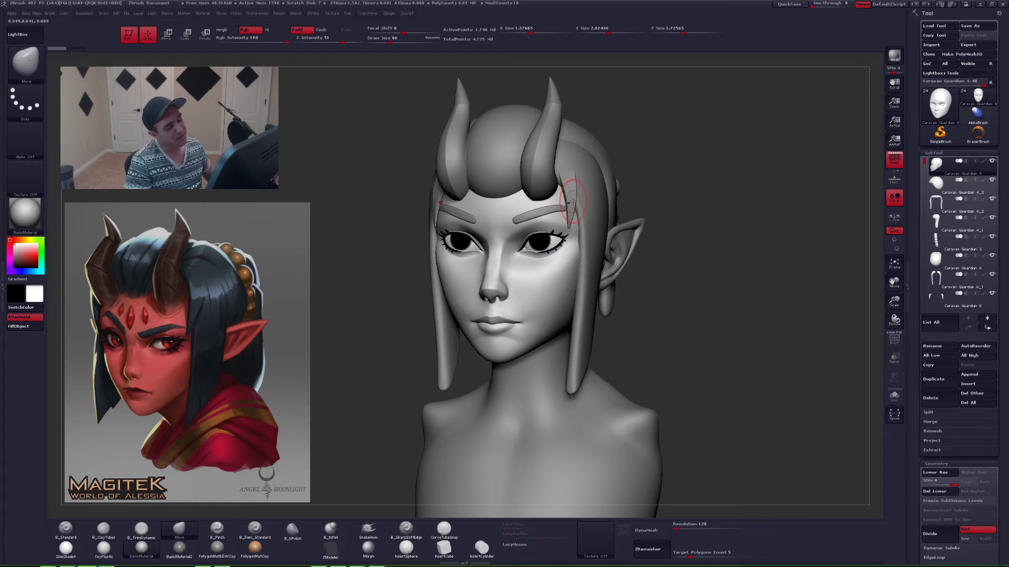
- Select the temple strand beside the horn and reshape its outer edge with a resized Move brush
left_click(568, 199, "alt")
right_click_drag(569, 158, 573, 183, "ctrl")
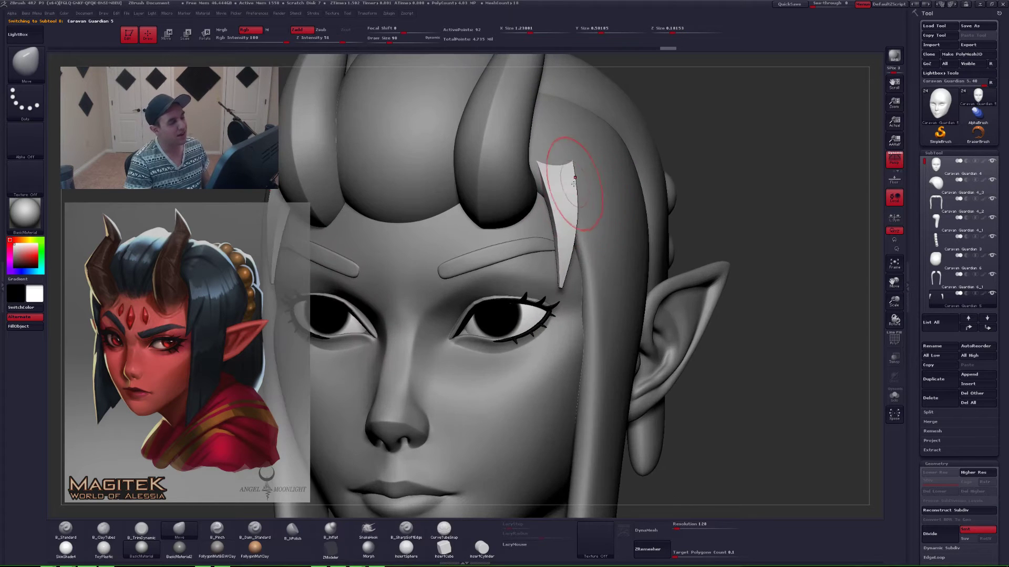
key("space")
left_click_drag(573, 183, 579, 183)
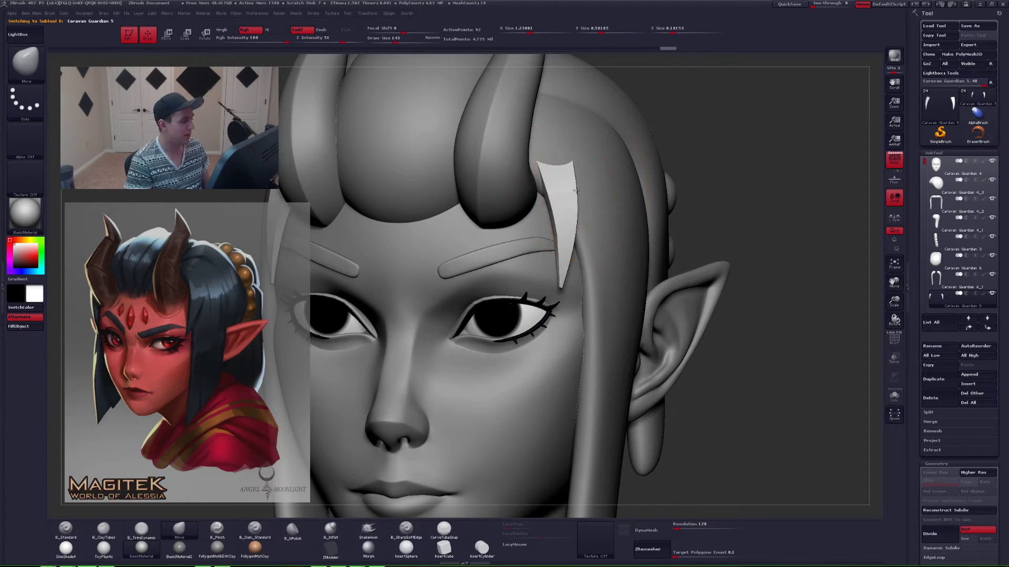
right_click_drag(575, 191, 570, 192)
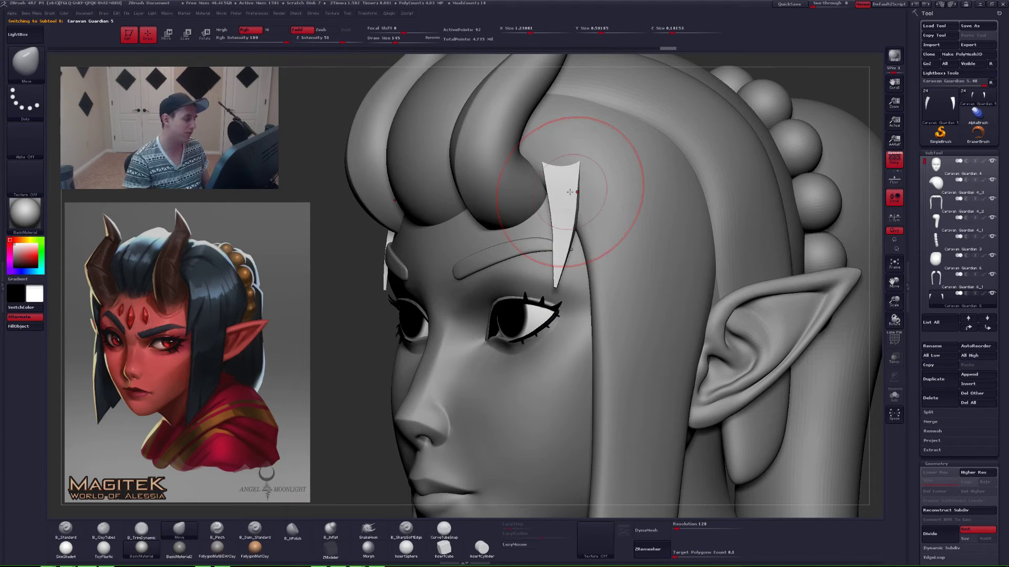
key("space")
left_click_drag(570, 192, 564, 184)
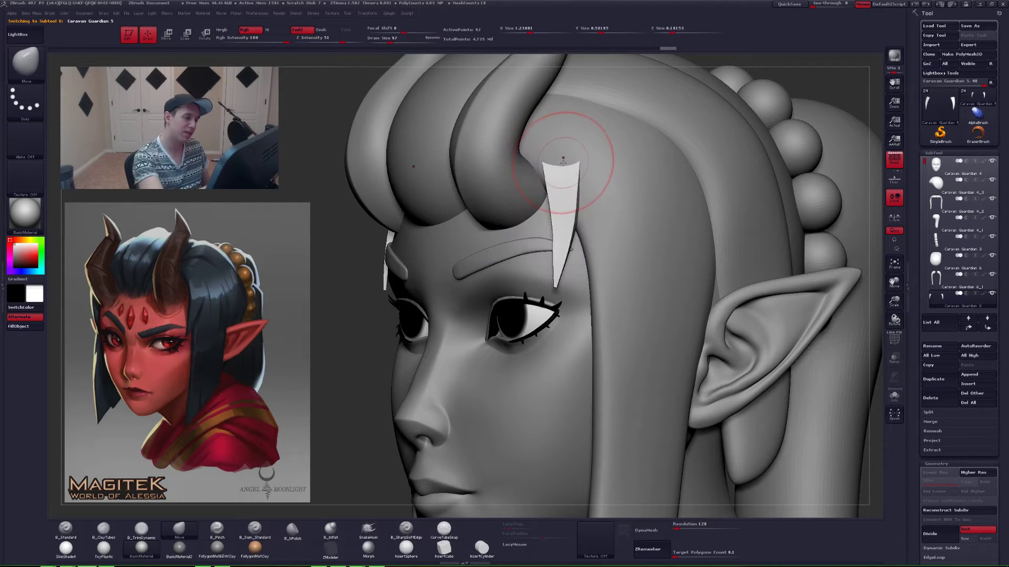
mouse_move(564, 163)
right_mouse_down()
mouse_move(573, 137)
mouse_move(582, 187)
mouse_move(571, 192)
right_mouse_up()
left_click_drag(578, 197, 585, 199)
right_click_drag(588, 201, 570, 206)
- Reduce the brush size and nudge the lower part of the temple strand toward a cleaner taper
key("space")
left_click_drag(584, 207, 580, 207)
mouse_move(580, 207)
right_mouse_down()
mouse_move(592, 220)
mouse_move(592, 211)
right_mouse_up()
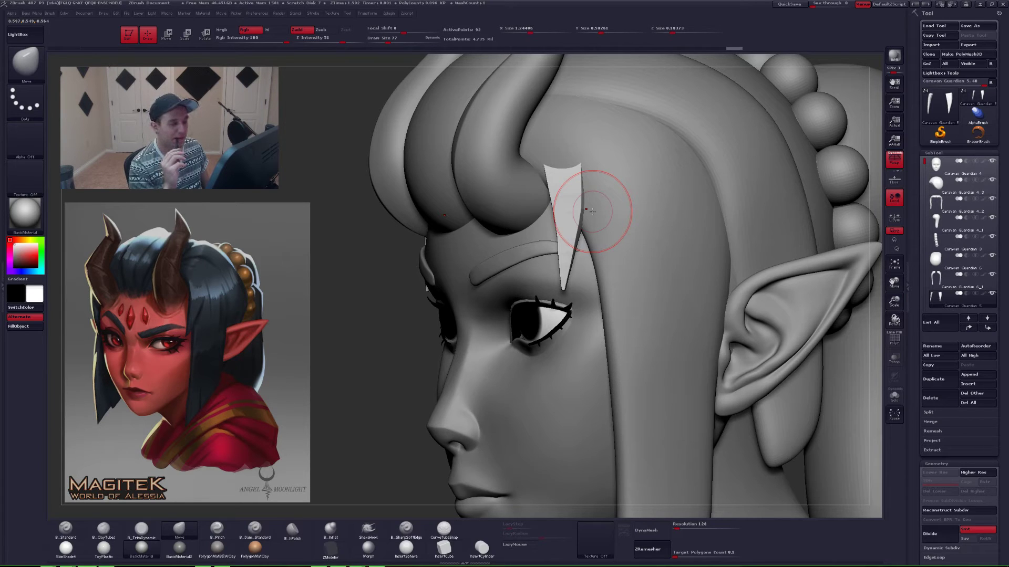
right_click_drag(592, 211, 557, 245)
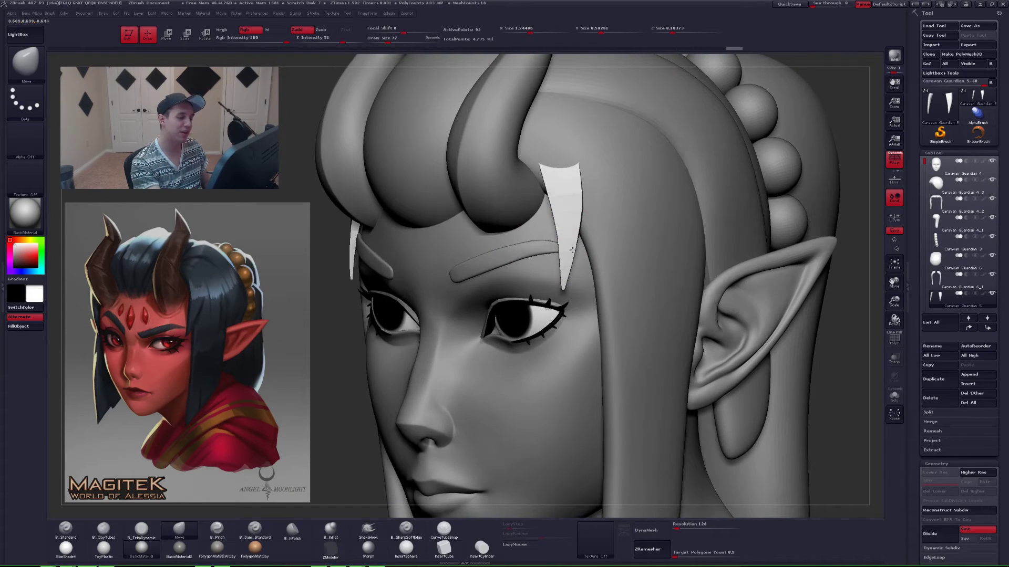
left_click_drag(918, 412, 903, 434)
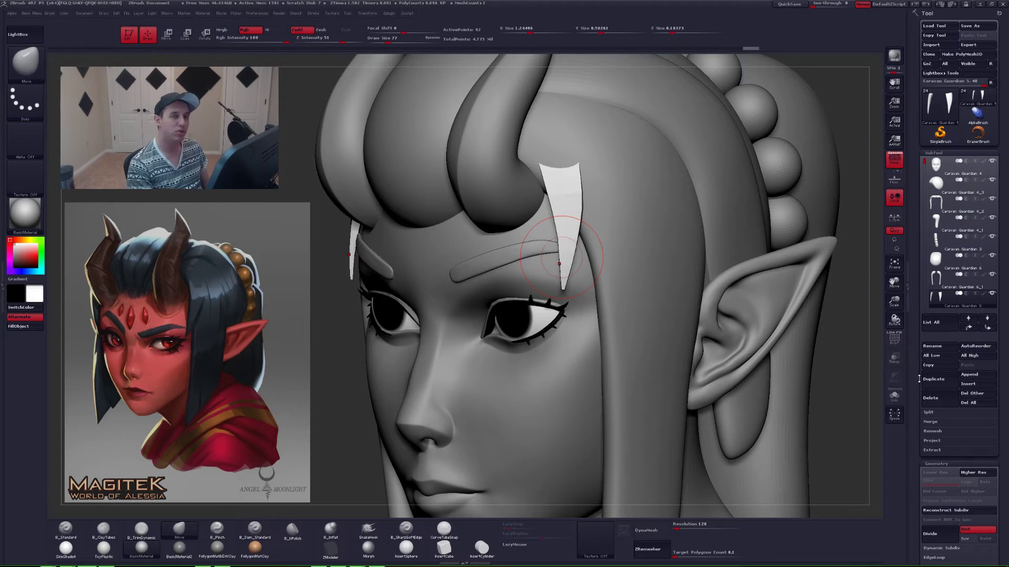
left_click_drag(561, 257, 563, 259)
right_click_drag(620, 294, 696, 385, "ctrl")
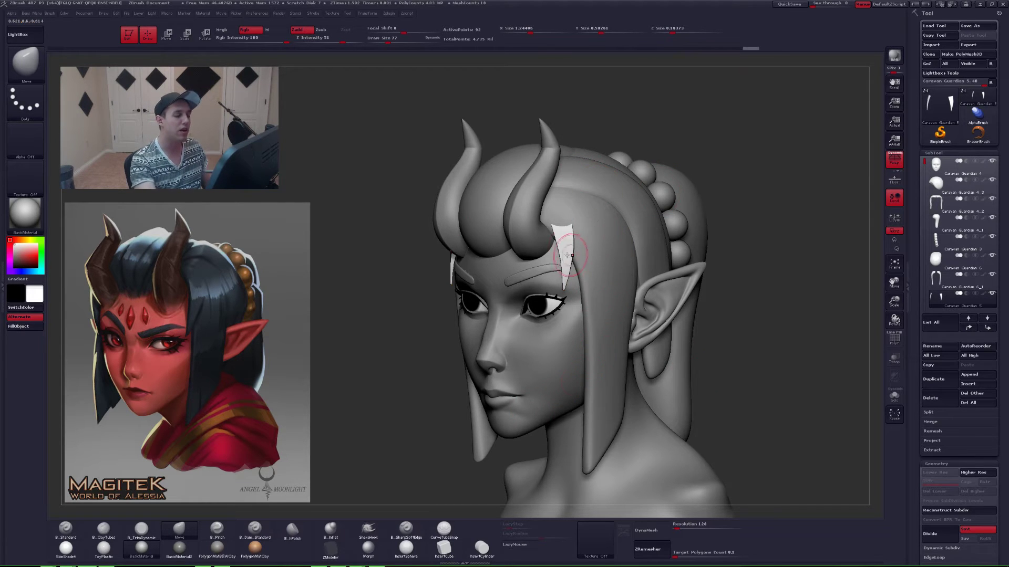
- Try to reshape the temple strand in isolation with an enlarged Move brush
key("space")
left_click_drag(563, 245, 571, 247)
mouse_move(570, 249)
right_mouse_down("ctrl")
mouse_move(563, 260)
mouse_move(575, 255)
mouse_move(557, 253)
right_mouse_up("ctrl")
key("ctrl+shift+s")
left_click_drag(557, 253, 561, 253)
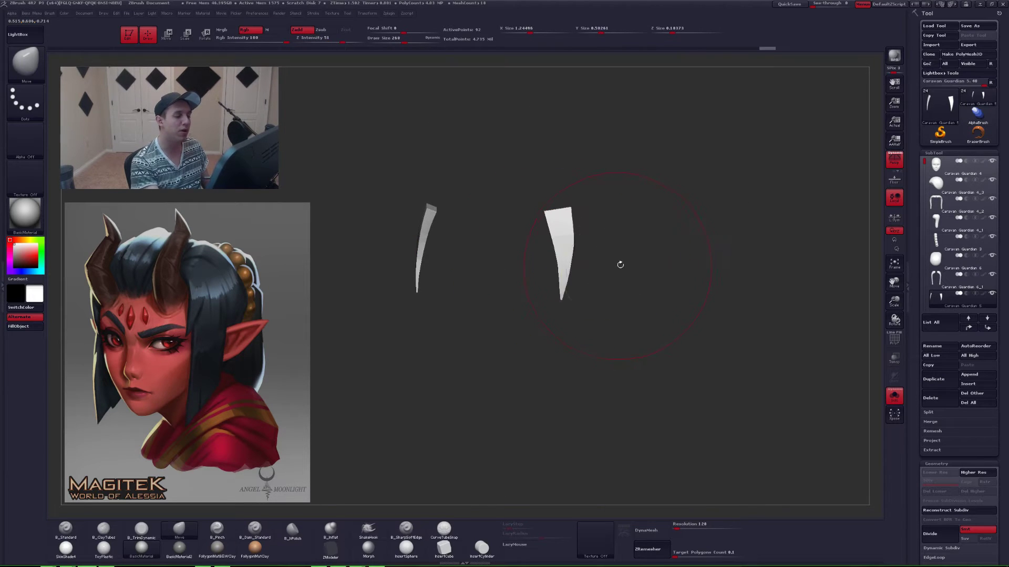
key("space")
left_click_drag(620, 262, 578, 255)
key("ctrl+shift+s")
key("space")
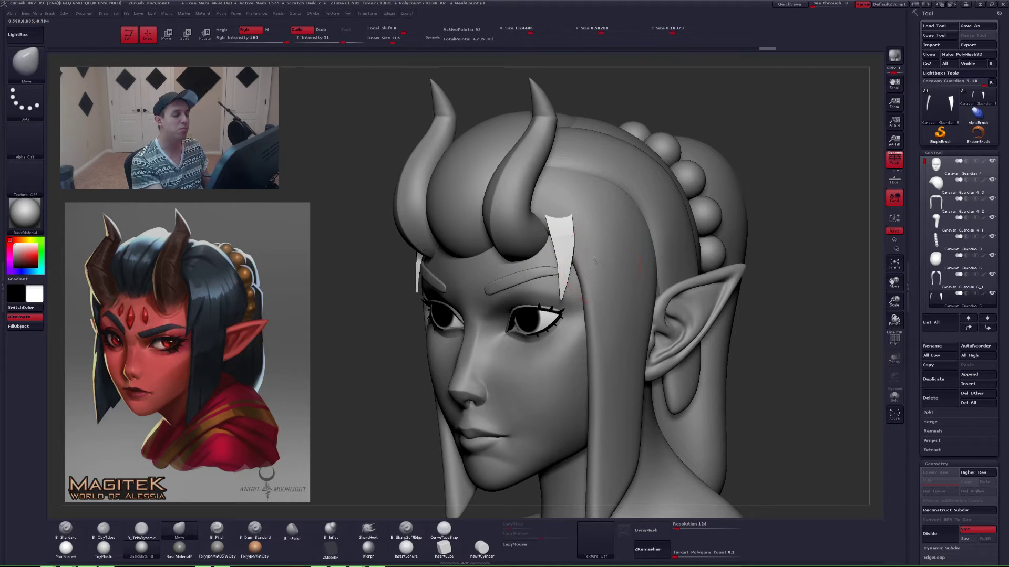
key("ctrl+z")
- Reselect the temple strand, adjust its outline with a smaller Move brush, and undo the last stroke
mouse_move(596, 261)
right_mouse_down("ctrl")
mouse_move(597, 315)
mouse_move(616, 290)
right_mouse_up("ctrl")
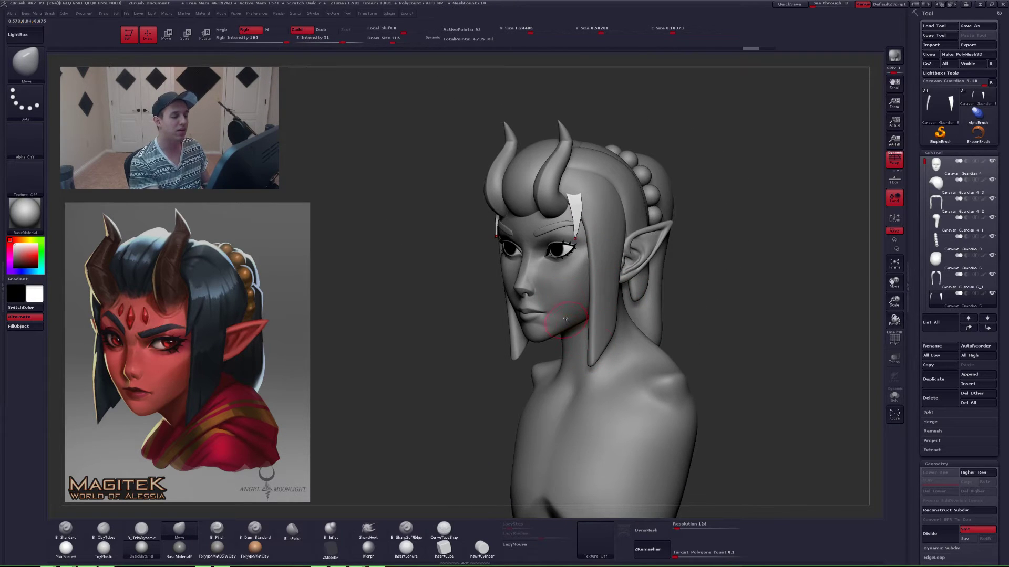
left_click(569, 316, "alt")
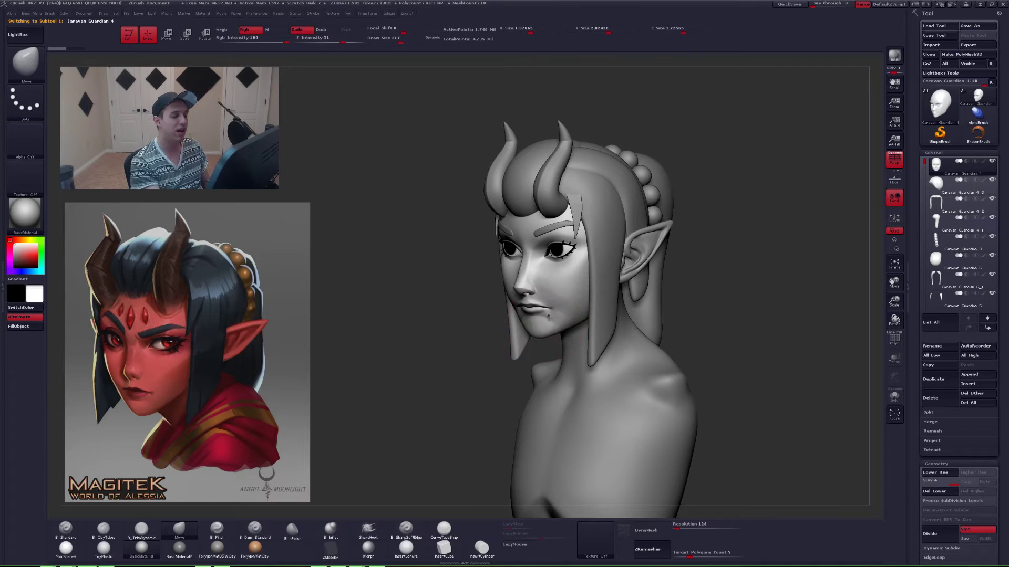
left_click(578, 206, "alt")
right_click_drag(578, 206, 586, 230, "alt")
key("space")
left_click_drag(584, 231, 571, 232)
key("space")
mouse_move(570, 217)
right_mouse_down("ctrl")
mouse_move(568, 228)
mouse_move(581, 212)
mouse_move(577, 236)
right_mouse_up("ctrl")
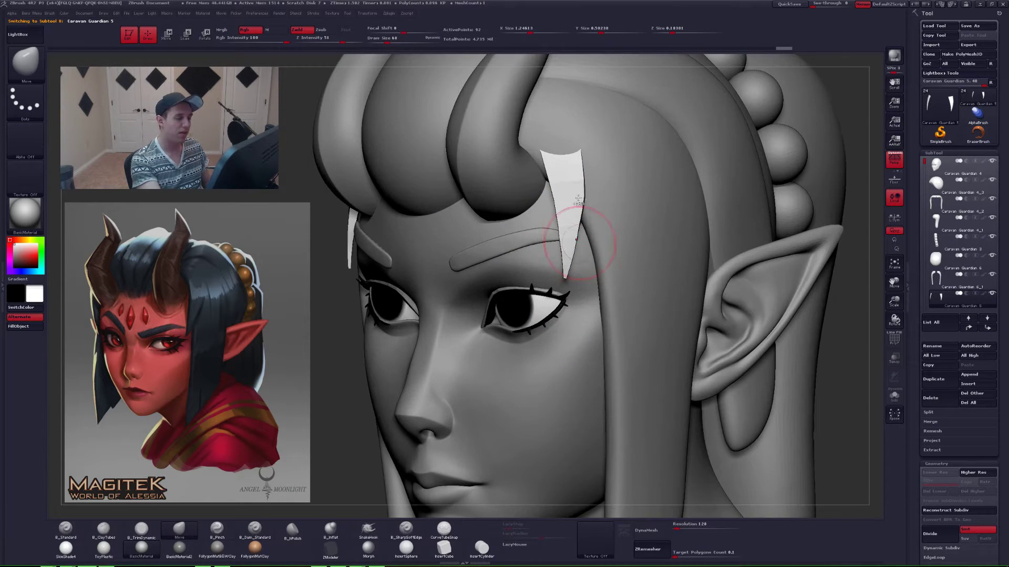
key("ctrl+z")
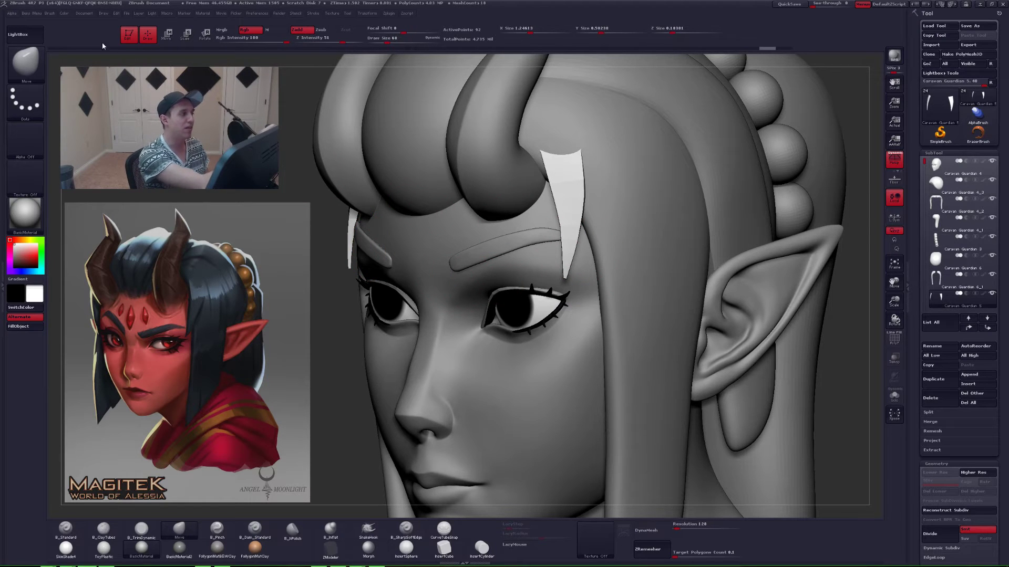
- Refine the temple strand's edge with a reduced brush and adjust the strands slightly with the Rotate tool
key("space")
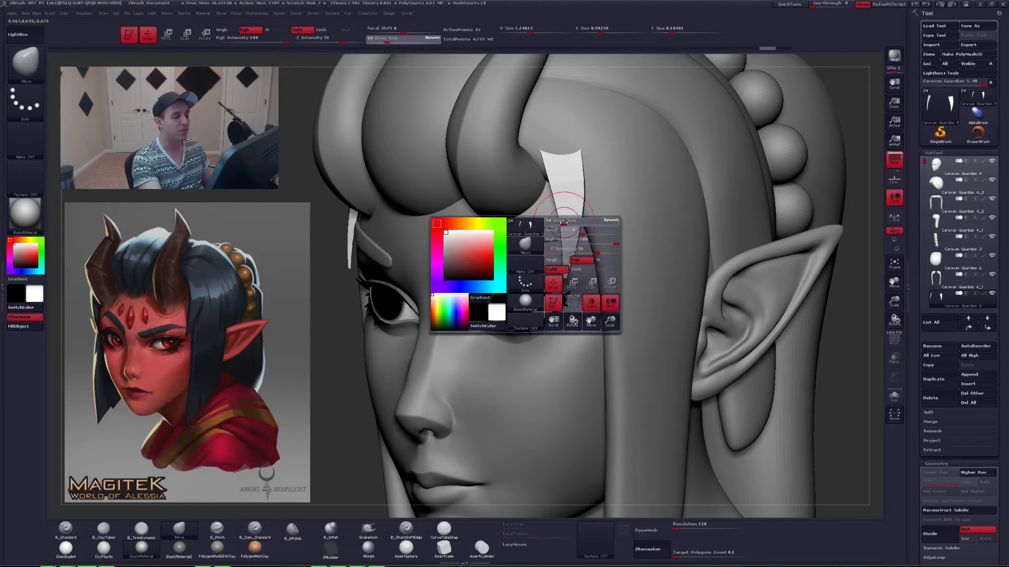
right_click_drag(570, 210, 654, 288)
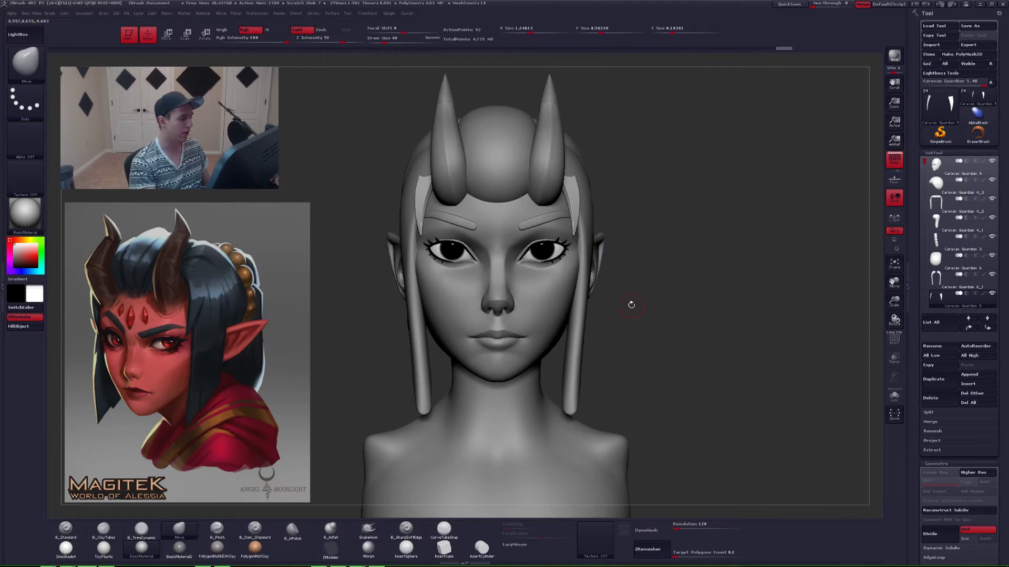
mouse_move(585, 223)
right_mouse_down("ctrl")
mouse_move(579, 232)
mouse_move(596, 230)
mouse_move(584, 232)
right_mouse_up("ctrl")
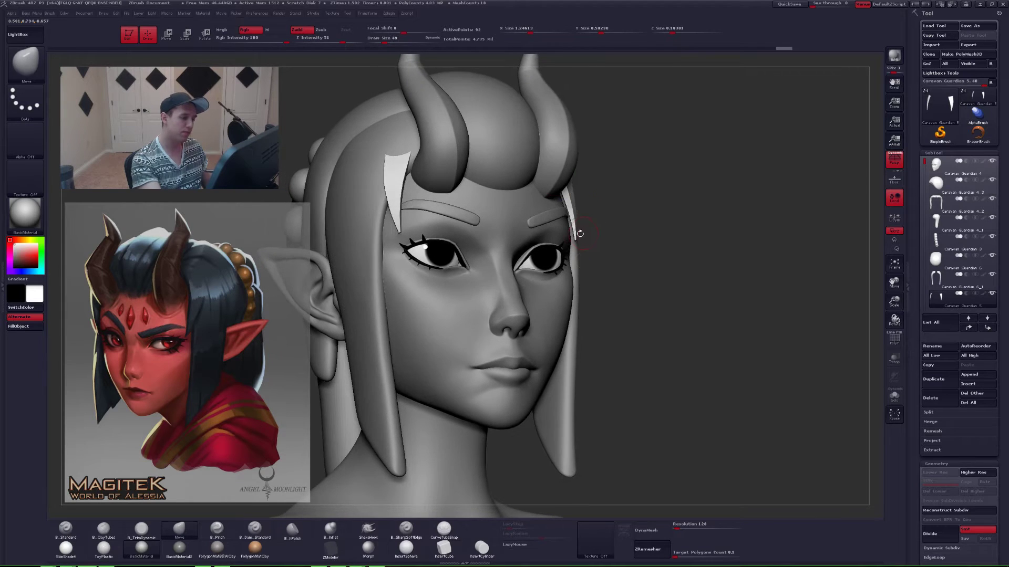
key("r")
left_click_drag(576, 240, 581, 185)
key("q")
- Try subdividing the temple strands three times with smoothing on
mouse_move(612, 210)
right_mouse_down()
mouse_move(720, 326)
mouse_move(720, 362)
right_mouse_up()
key("ctrl+d")
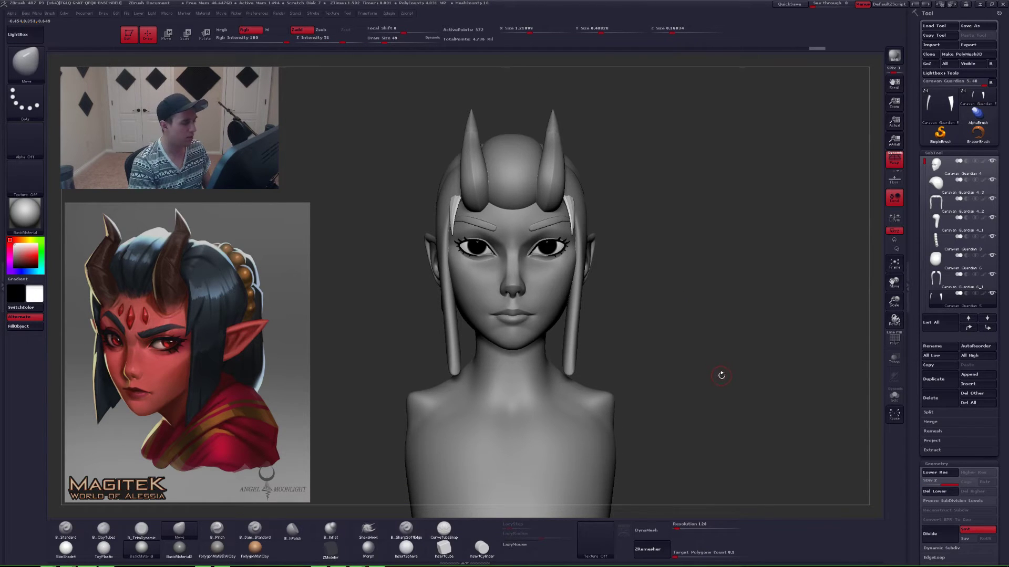
right_click_drag(721, 376, 641, 303)
key("ctrl+d")
key("ctrl+d")
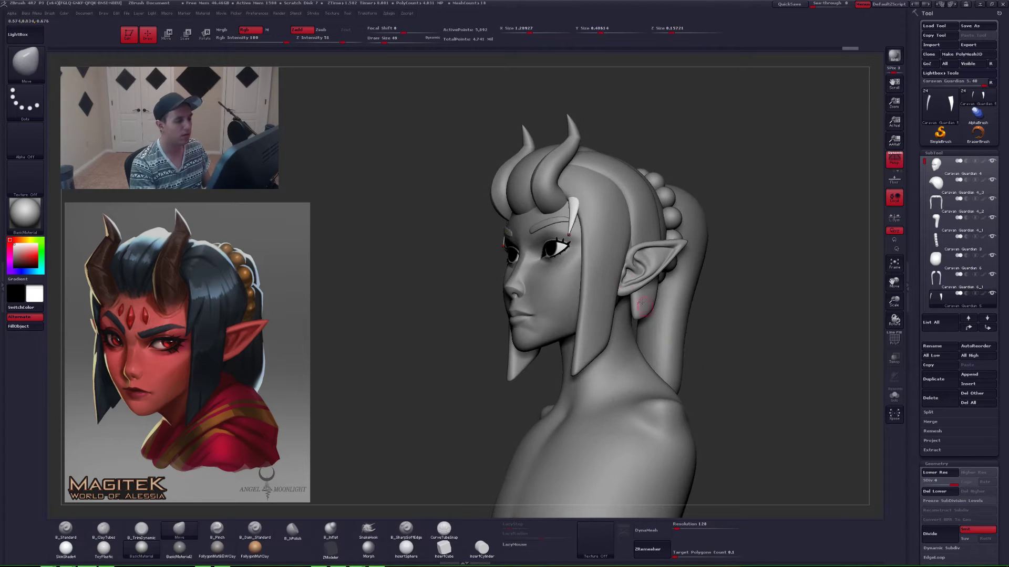
right_click_drag(572, 197, 589, 228, "ctrl")
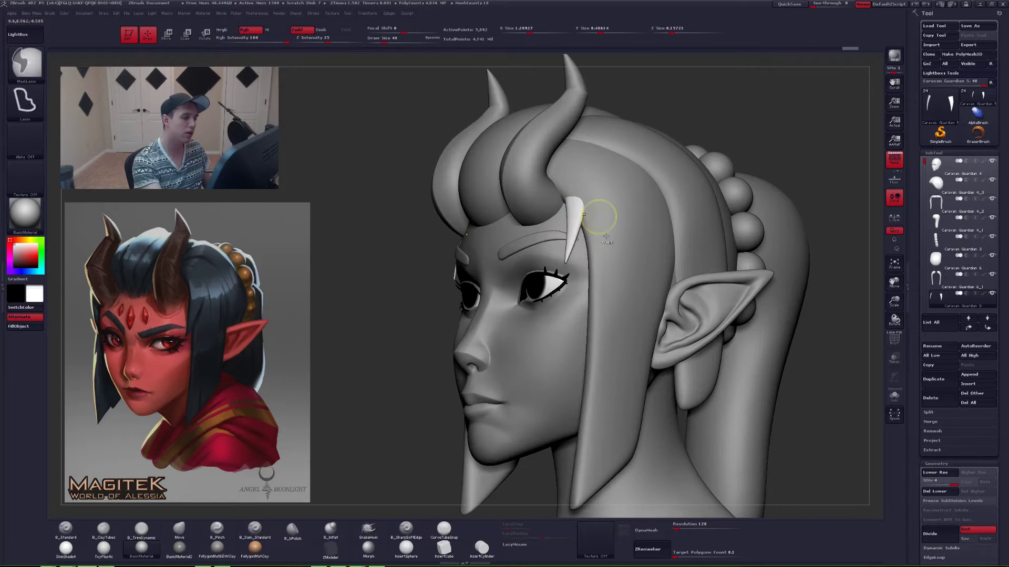
key("ctrl+z")
key("ctrl+z")
key("ctrl+z")
- Turn off smoothing for the subdivision of the temple strands
left_click_drag(920, 466, 920, 256)
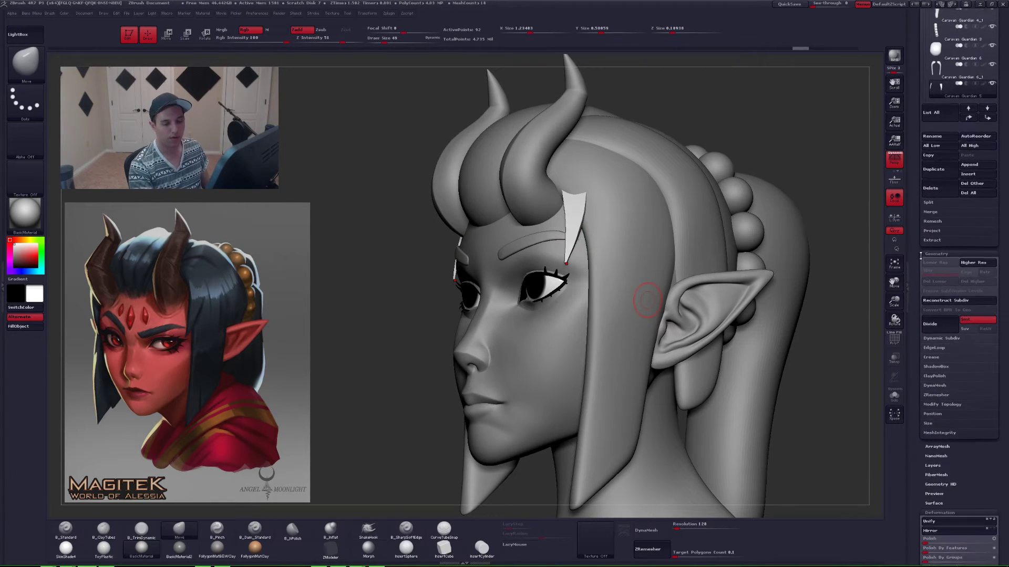
left_click(967, 319)
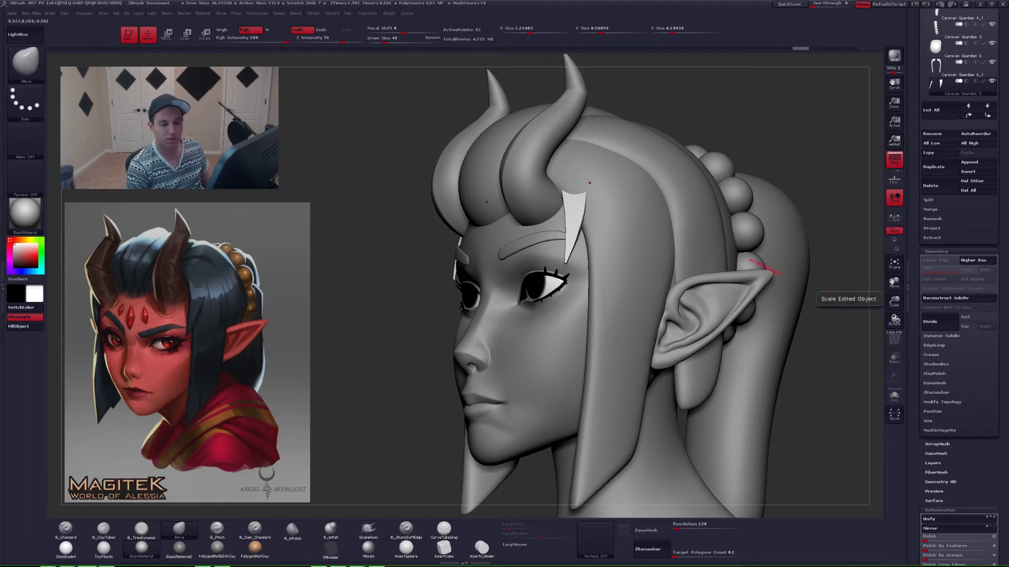
left_click_drag(825, 310, 581, 230, "alt")
left_click_drag(637, 272, 572, 272, "alt")
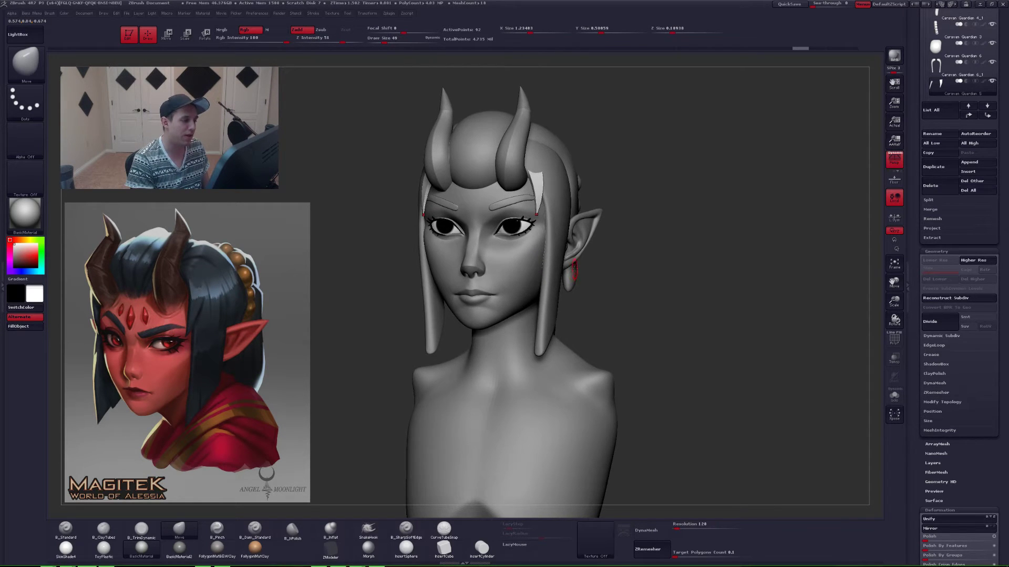
- Select and isolate the horns, and examine their surface from the base up to the tip
left_click(514, 136, "alt")
key("alt+s")
right_click_drag(525, 103, 591, 161, "ctrl")
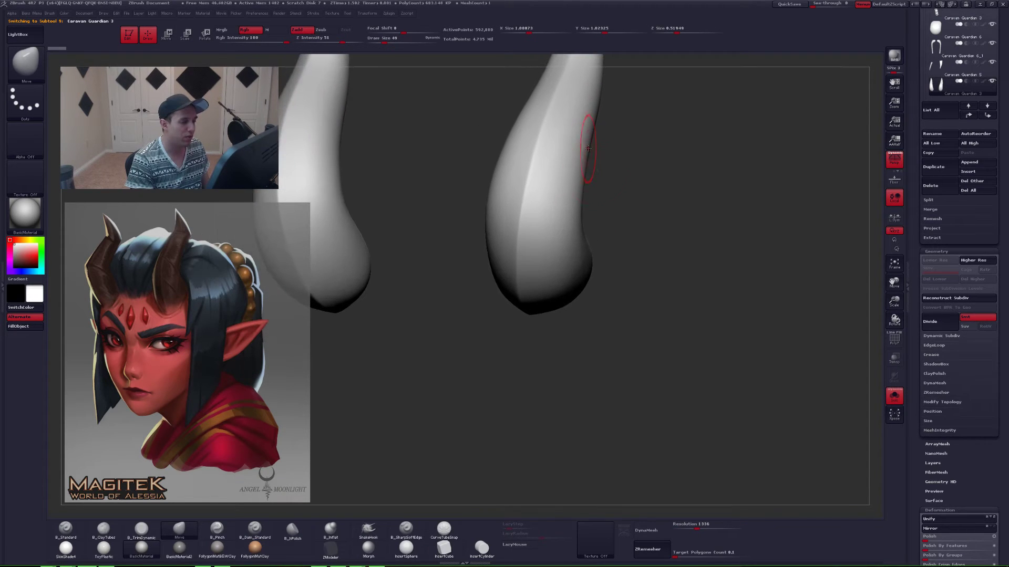
left_click_drag(591, 208, 627, 223, "alt")
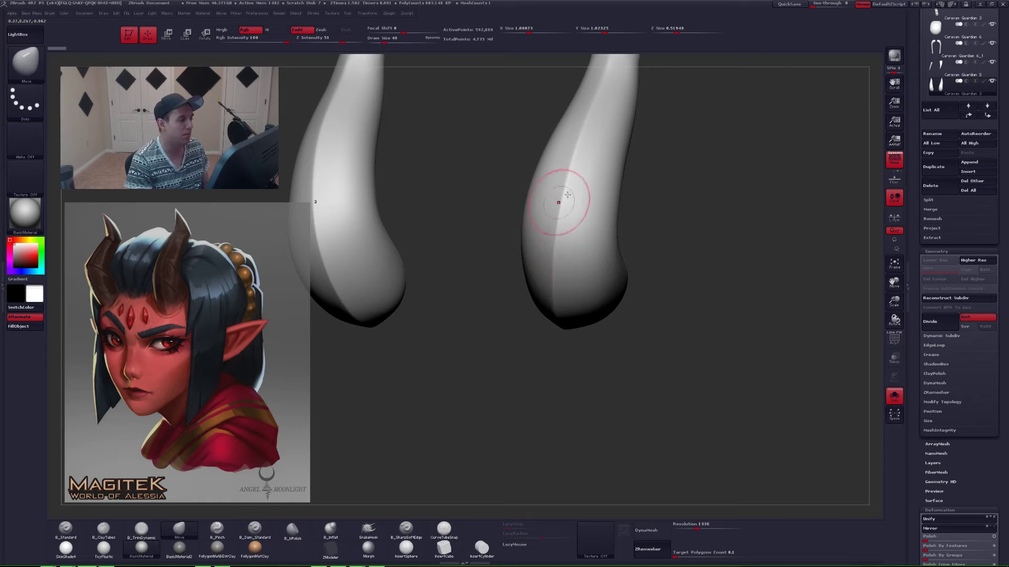
right_click_drag(593, 182, 570, 351, "alt")
right_click_drag(567, 273, 613, 261, "alt")
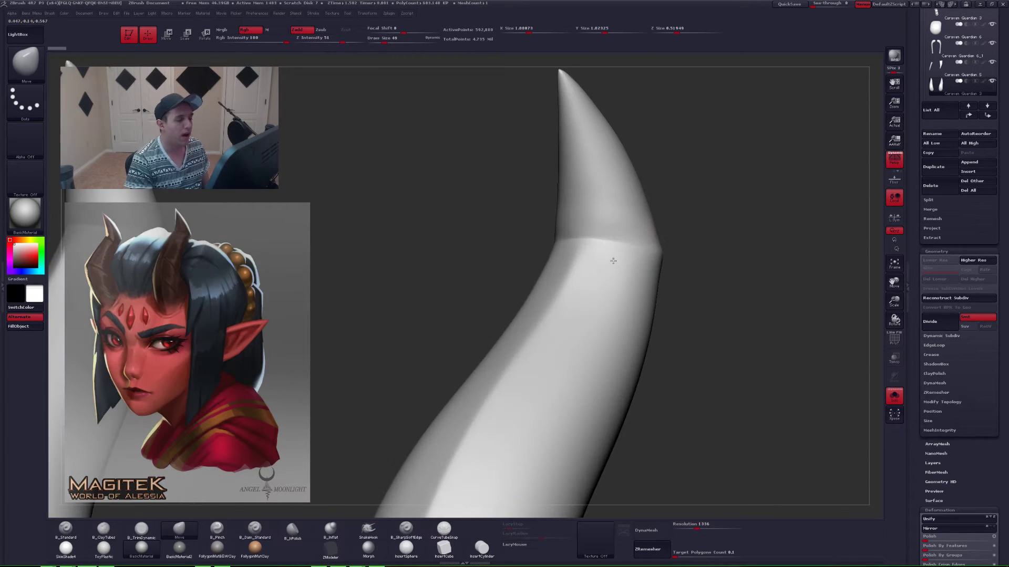
- Apply the MatCap Red Wax material to the isolated horns
left_click(24, 216)
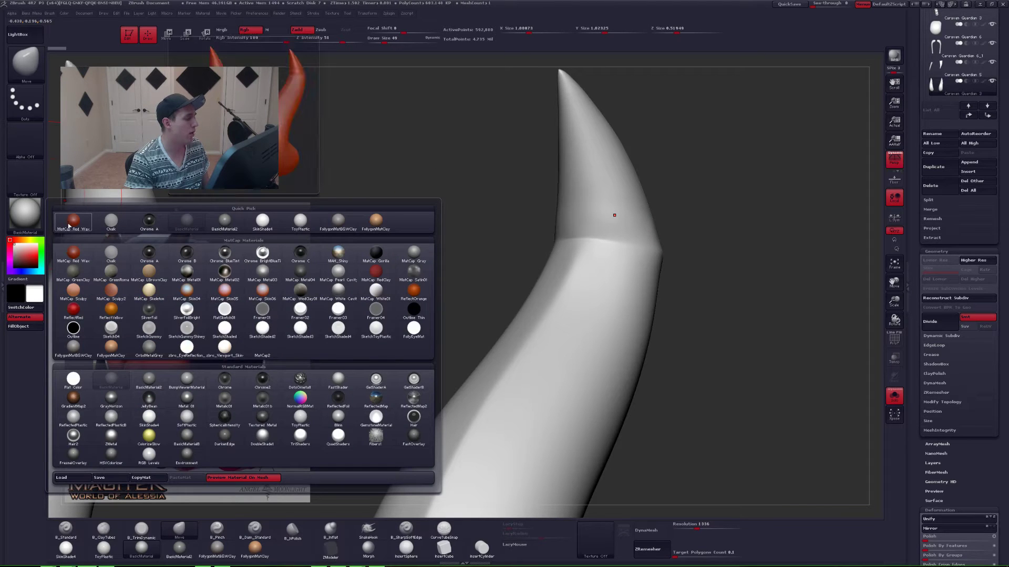
left_click(69, 226)
right_click_drag(604, 221, 355, 381)
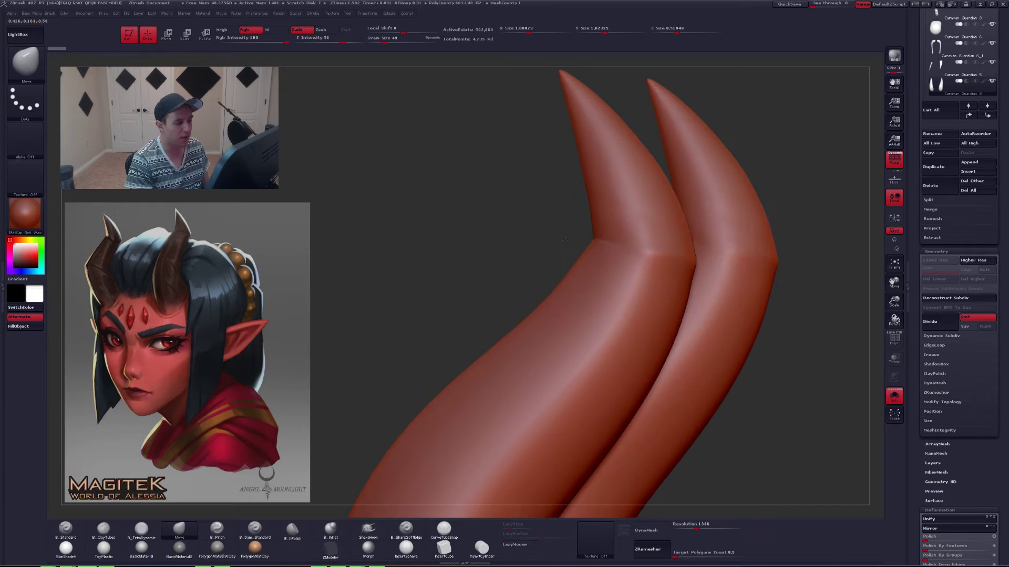
- Apply the MatCap White Cavity material and inspect the crease below the horn's tip
left_click(24, 220)
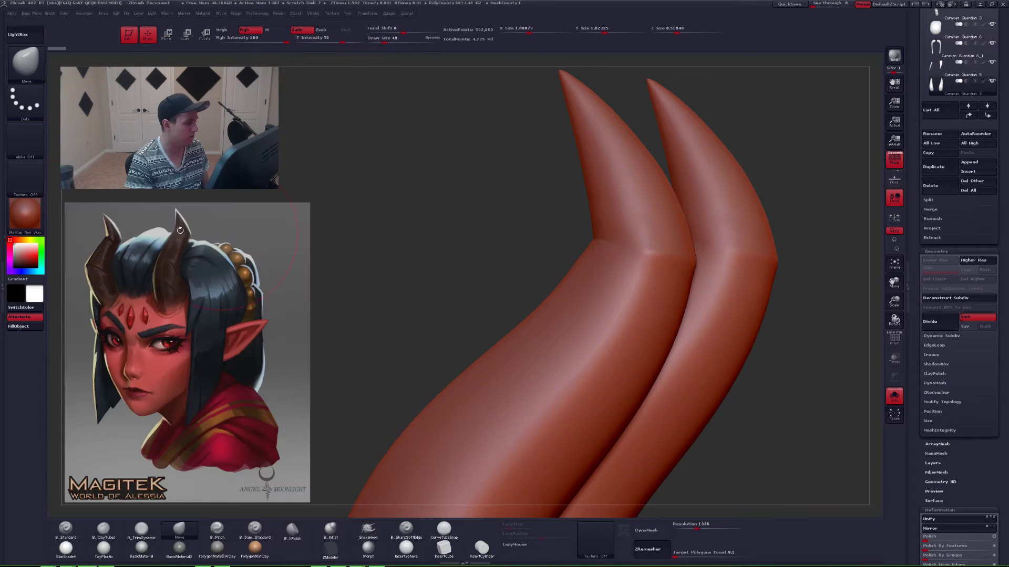
left_click(24, 221)
left_click(338, 292)
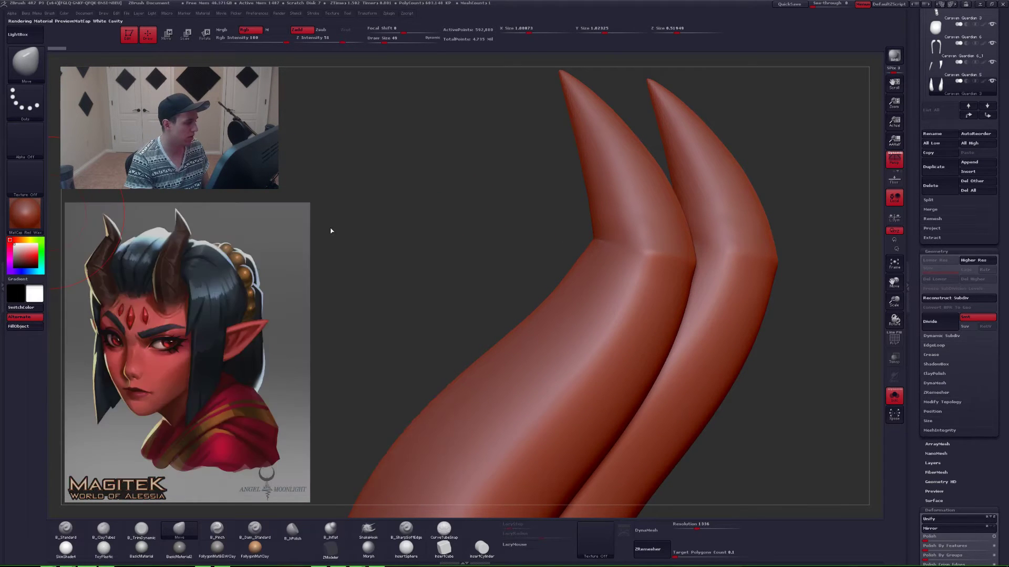
right_click_drag(495, 237, 520, 239)
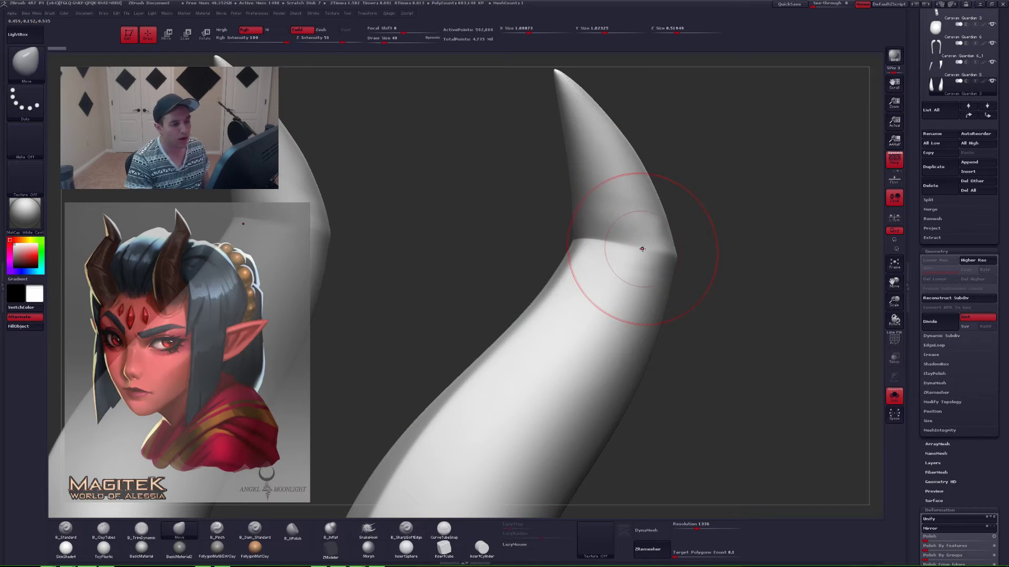
right_click_drag(656, 252, 647, 252)
left_click(649, 232, "ctrl+shift")
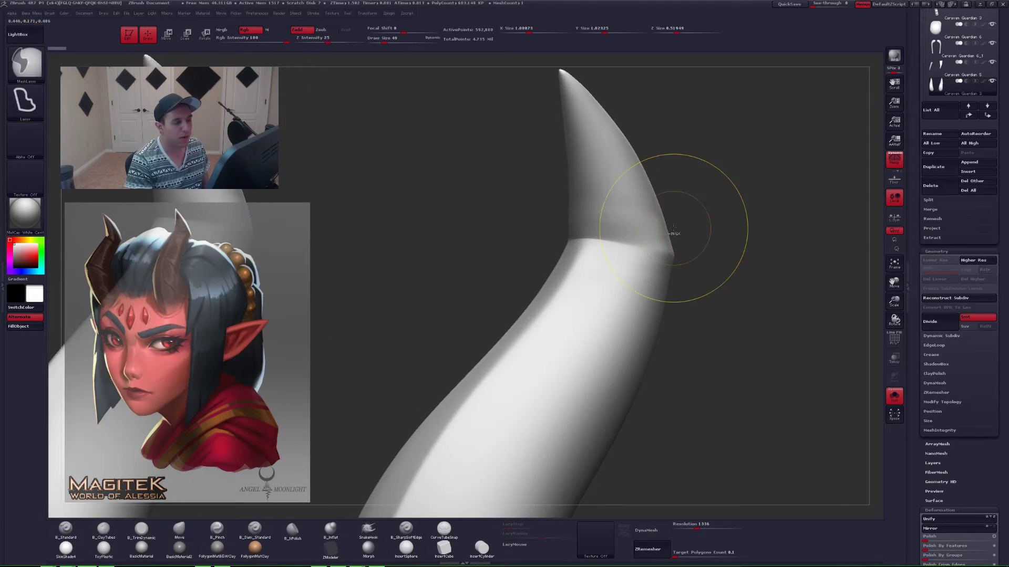
- Examine the crease below the horn's tip from several sides, and check the horns' polygroups on the full head
left_click_drag(646, 215, 649, 236, "ctrl")
left_click_drag(698, 232, 633, 224, "ctrl")
left_click_drag(557, 226, 524, 232)
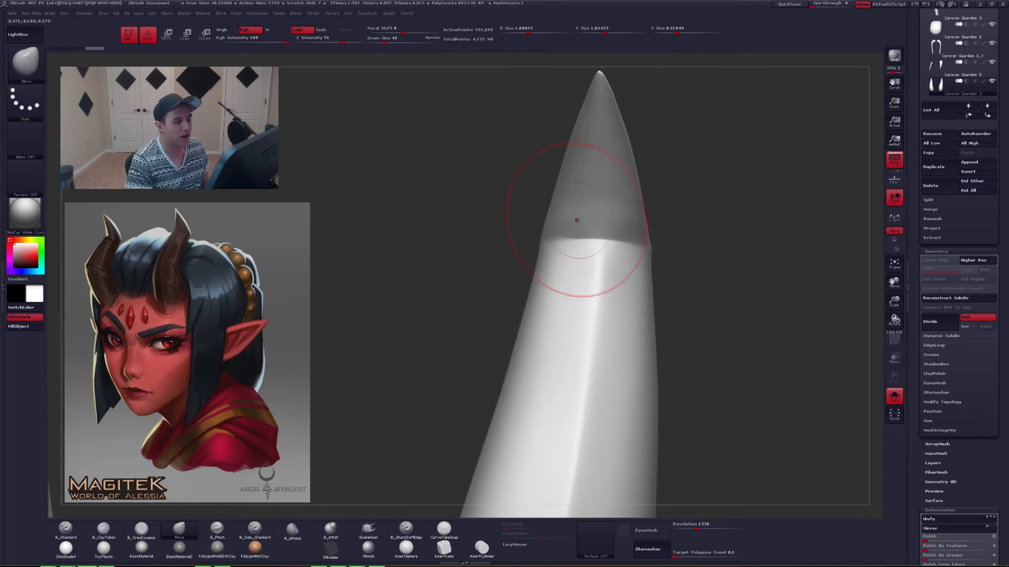
mouse_move(590, 218)
left_mouse_down()
mouse_move(591, 241)
mouse_move(628, 224)
mouse_move(605, 209)
mouse_move(619, 223)
left_mouse_up()
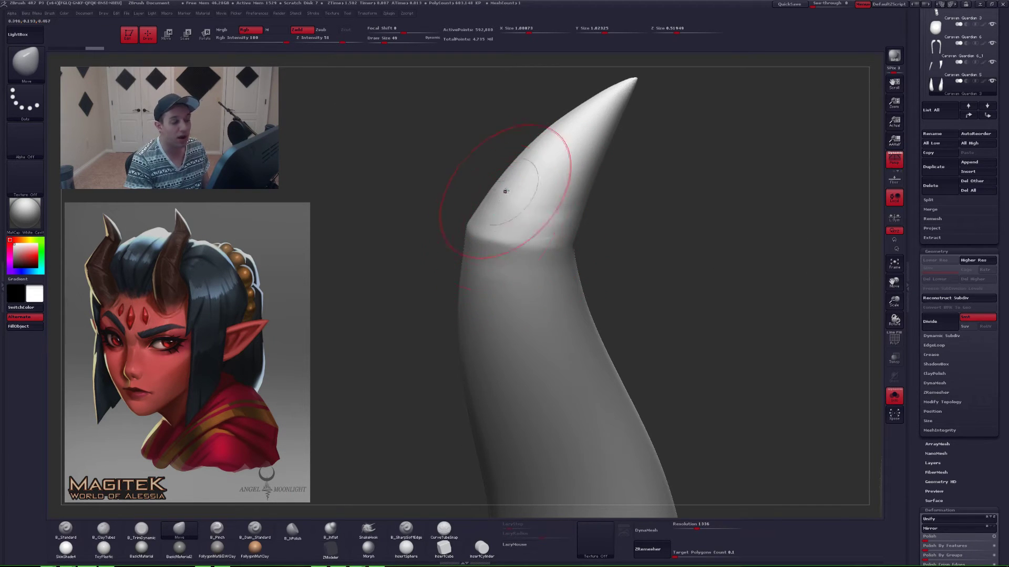
mouse_move(604, 223)
left_mouse_down()
mouse_move(560, 237)
mouse_move(512, 230)
mouse_move(561, 245)
mouse_move(550, 250)
left_mouse_up()
left_click_drag(493, 288, 518, 290)
key("shift+f")
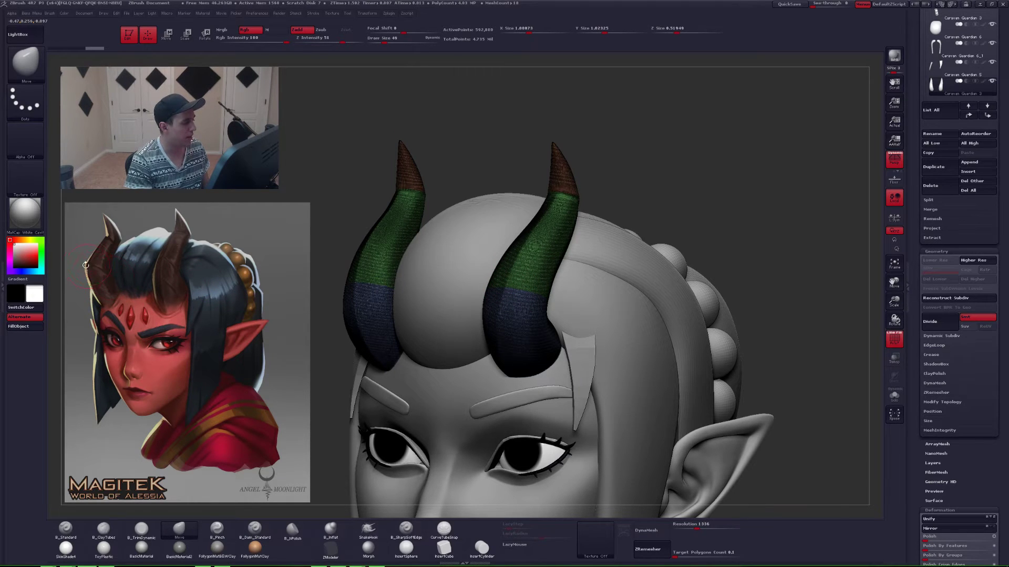
key("shift+f")
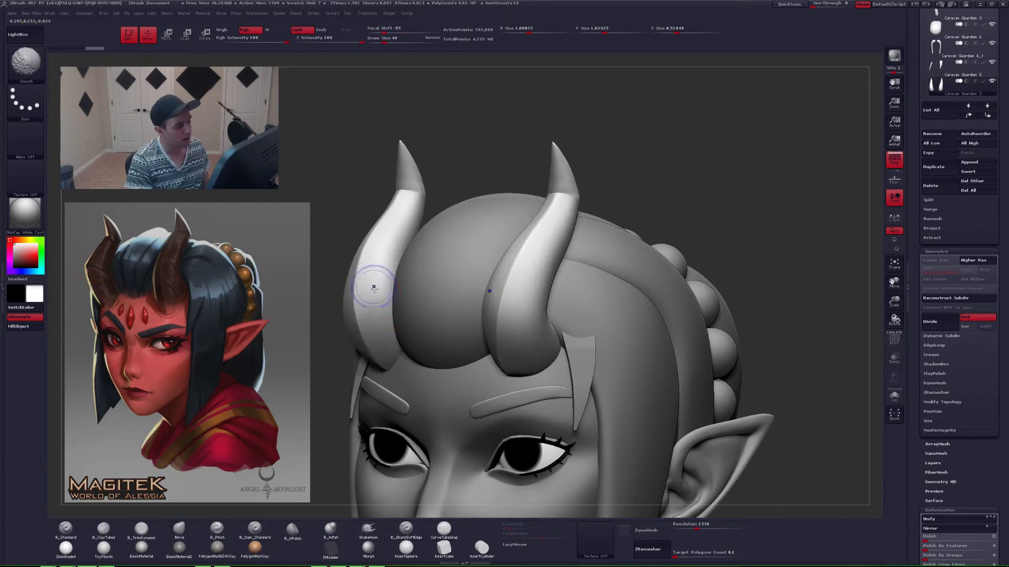
right_click_drag(374, 285, 386, 235, "alt")
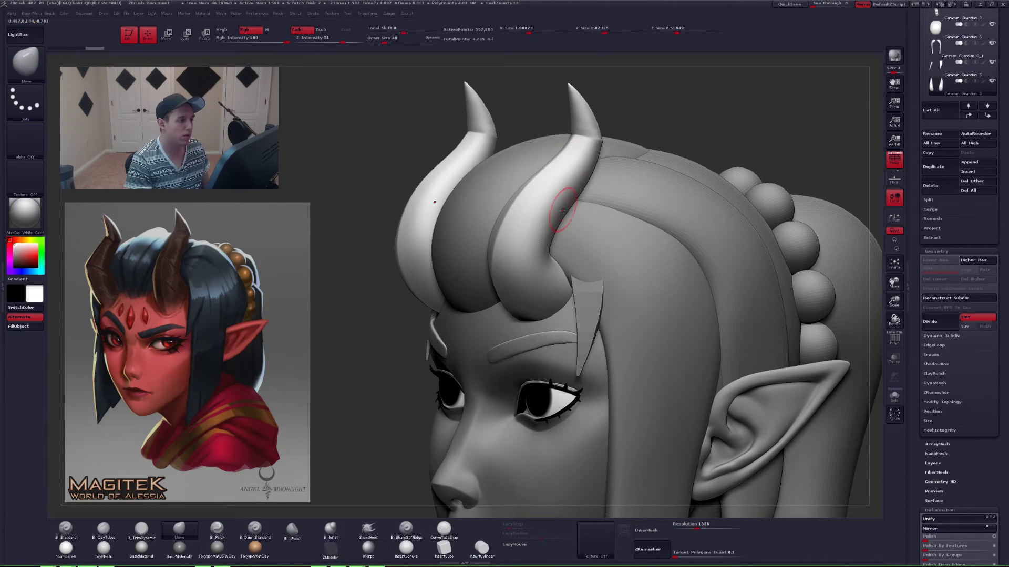
right_click_drag(587, 227, 584, 127, "ctrl")
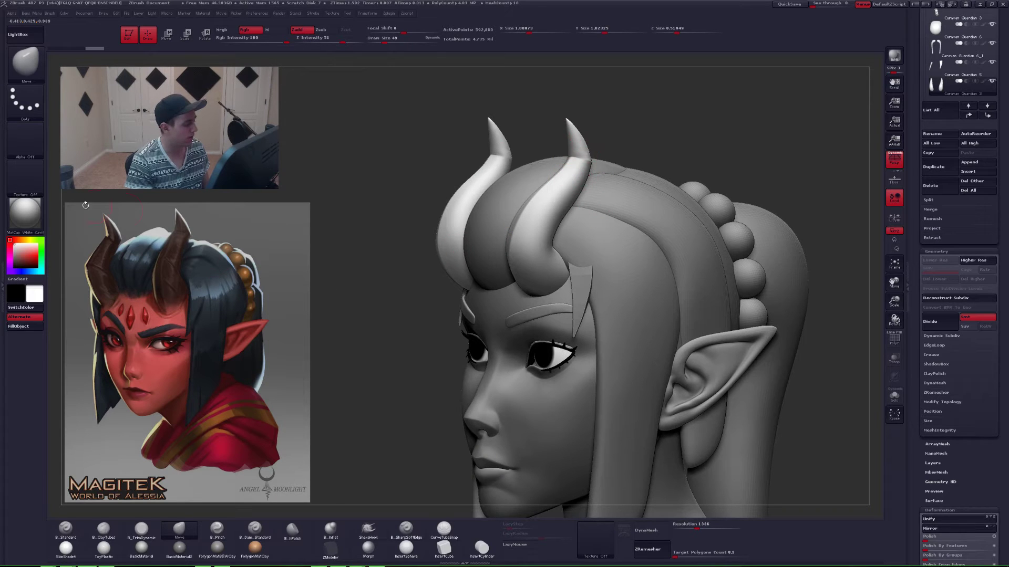
- Switch the horns' material back to BasicMaterial
left_click(29, 217)
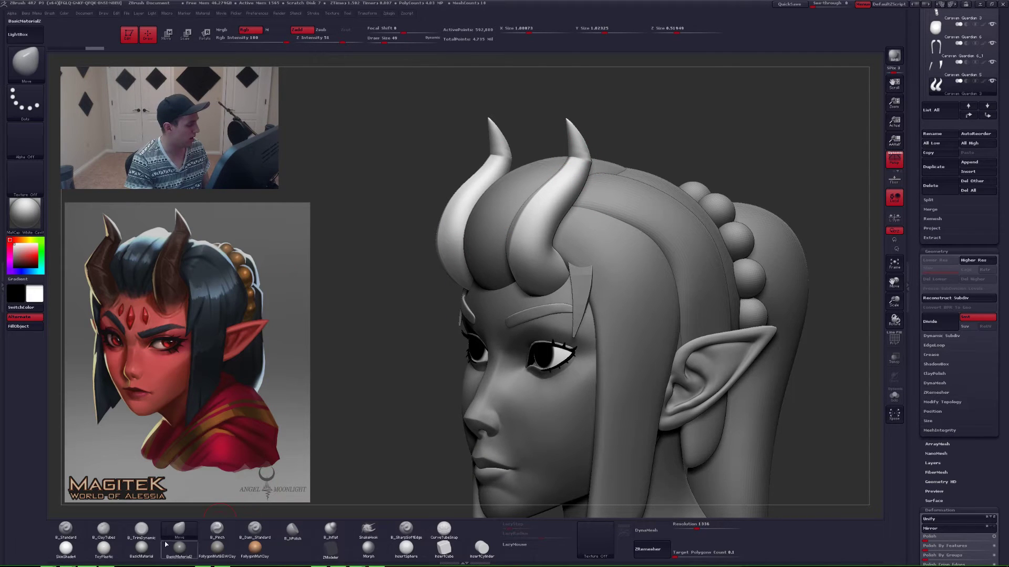
left_click(141, 548)
left_click_drag(410, 316, 591, 276)
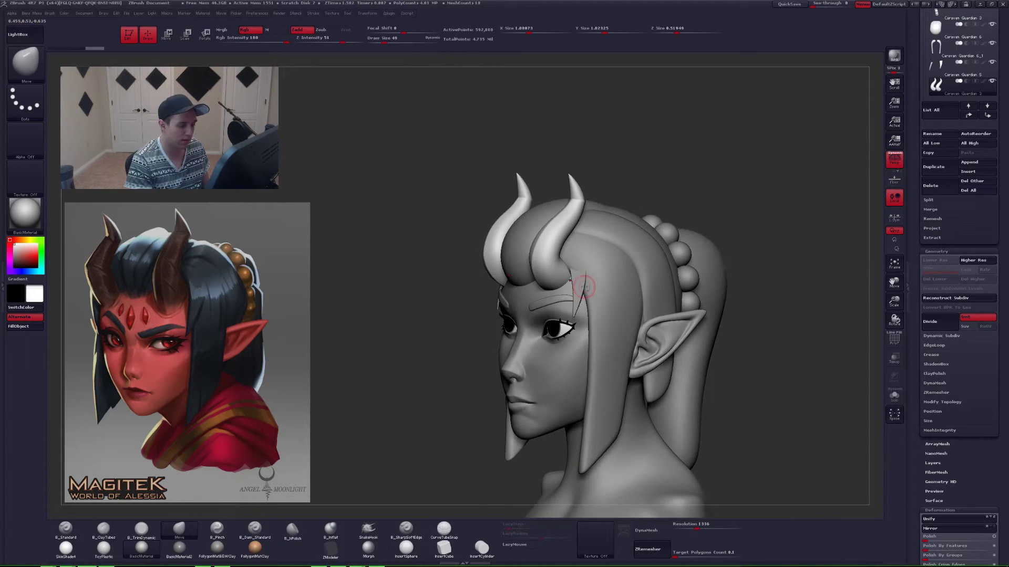
- Select the temple strands and subdivide them once with smoothing off
left_click(581, 287, "alt")
right_click_drag(594, 291, 611, 290)
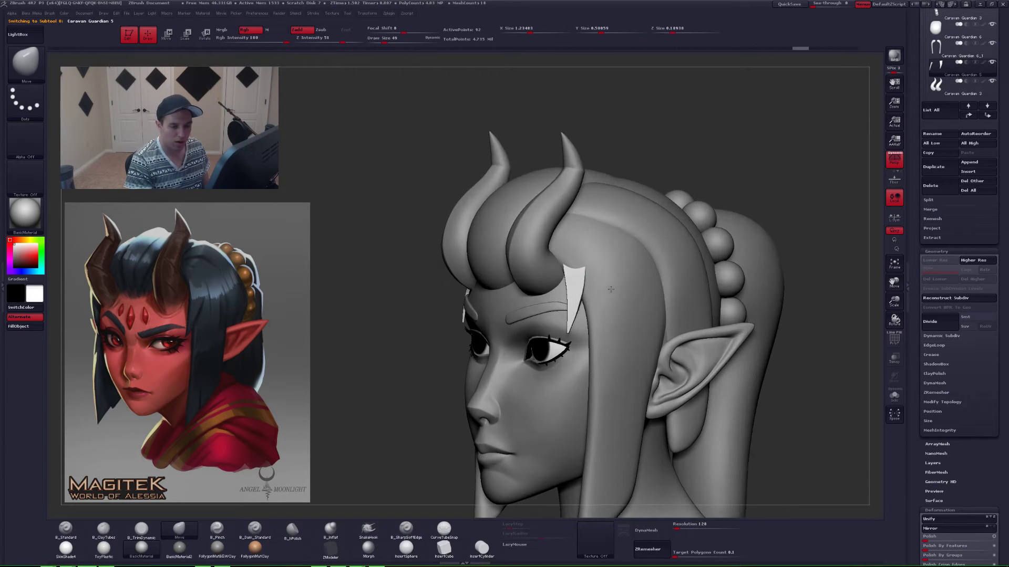
left_click(949, 325)
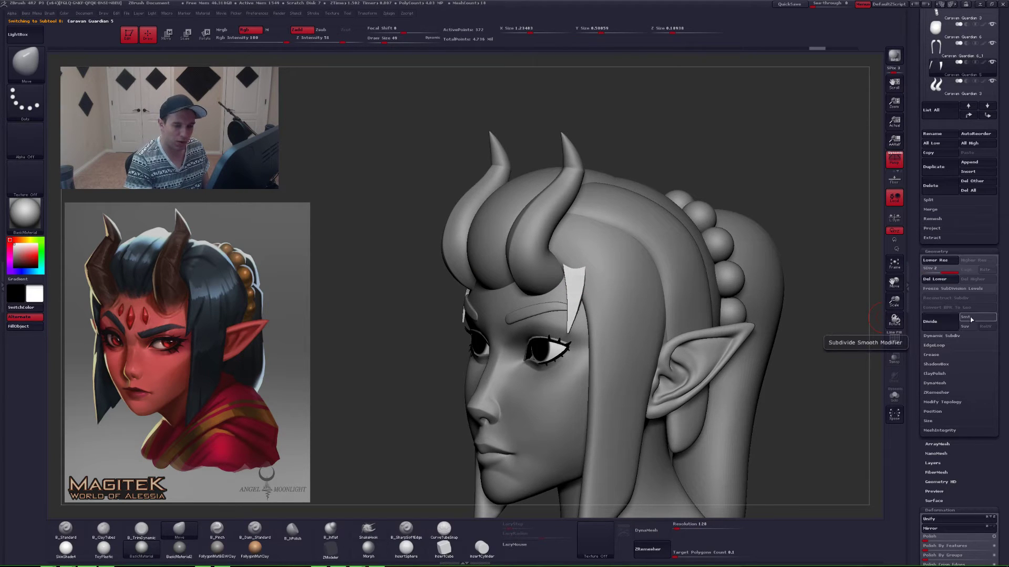
- Try two further subdivisions of the temple strands with smoothing on, and undo them
left_click(942, 328)
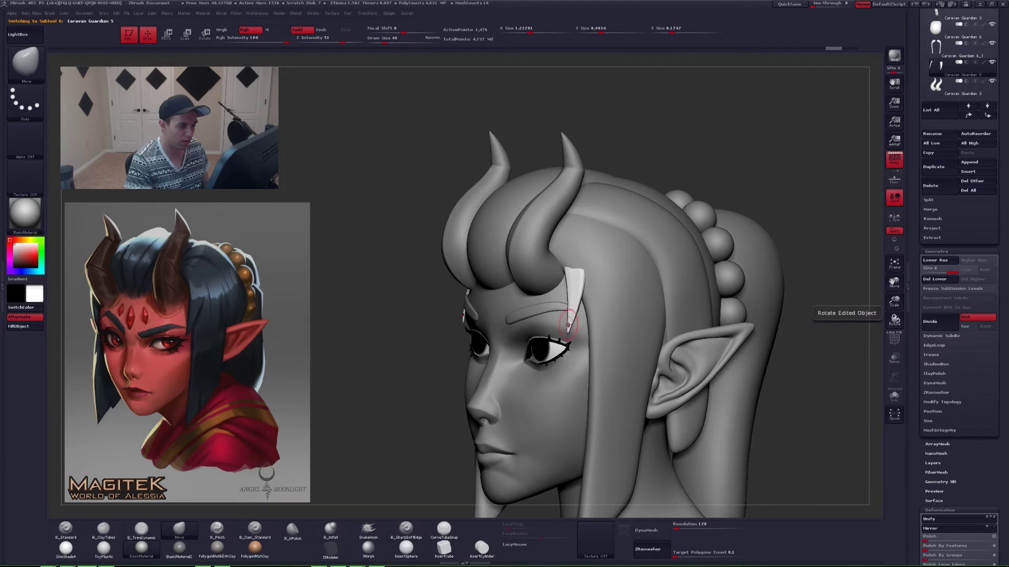
mouse_move(569, 326)
right_mouse_down()
mouse_move(616, 320)
mouse_move(570, 321)
right_mouse_up()
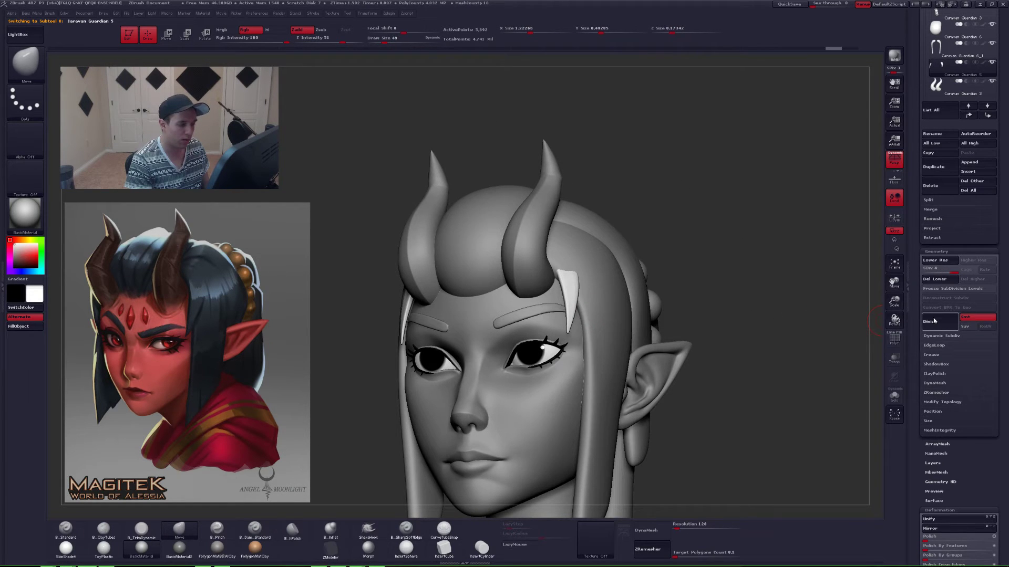
key("ctrl")
key("ctrl+z")
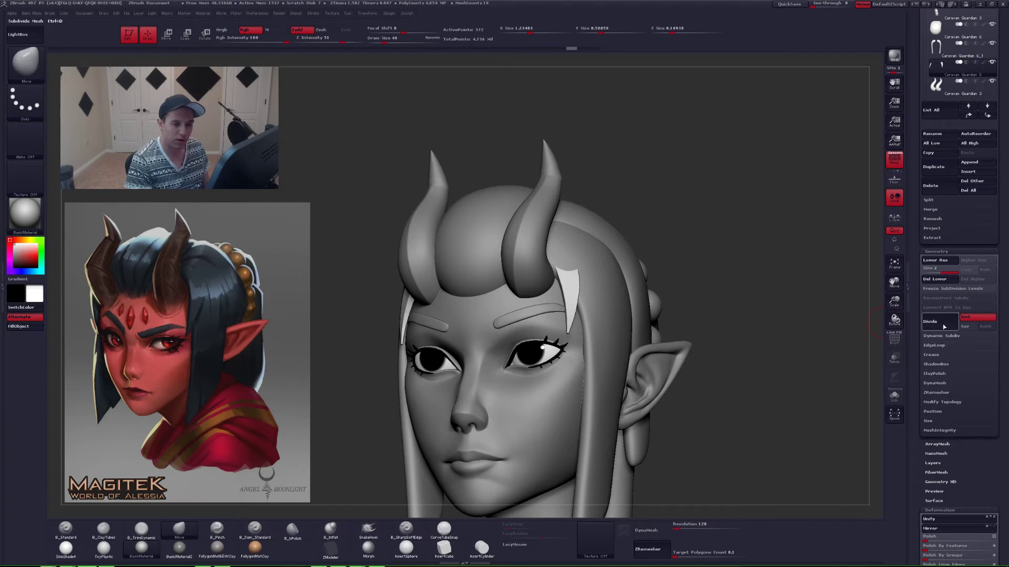
- Subdivide the temple strands once more without smoothing, and twice with smoothing on
left_click(944, 324)
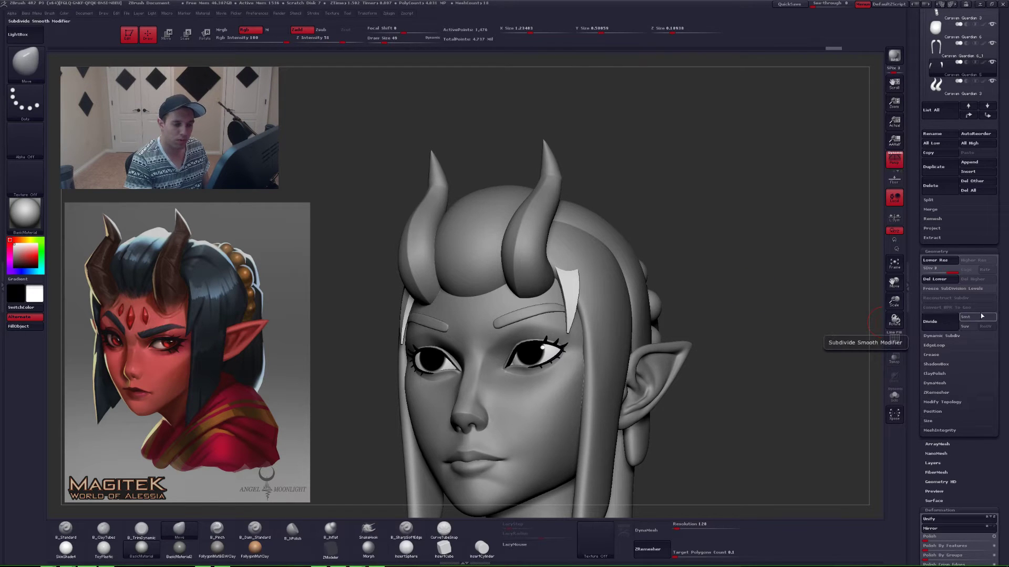
left_click(944, 325)
left_click(944, 327)
- Isolate the temple strands, check their rounded edges, and redo the subdivision up to level 5 to keep the edges crisper
left_click(894, 396)
left_click_drag(473, 302, 555, 301)
key("alt+s")
right_click_drag(581, 293, 556, 309)
key("space")
mouse_move(580, 262)
left_mouse_down()
mouse_move(589, 252)
mouse_move(560, 337)
left_mouse_up()
key("alt+s")
right_click_drag(601, 292, 577, 275)
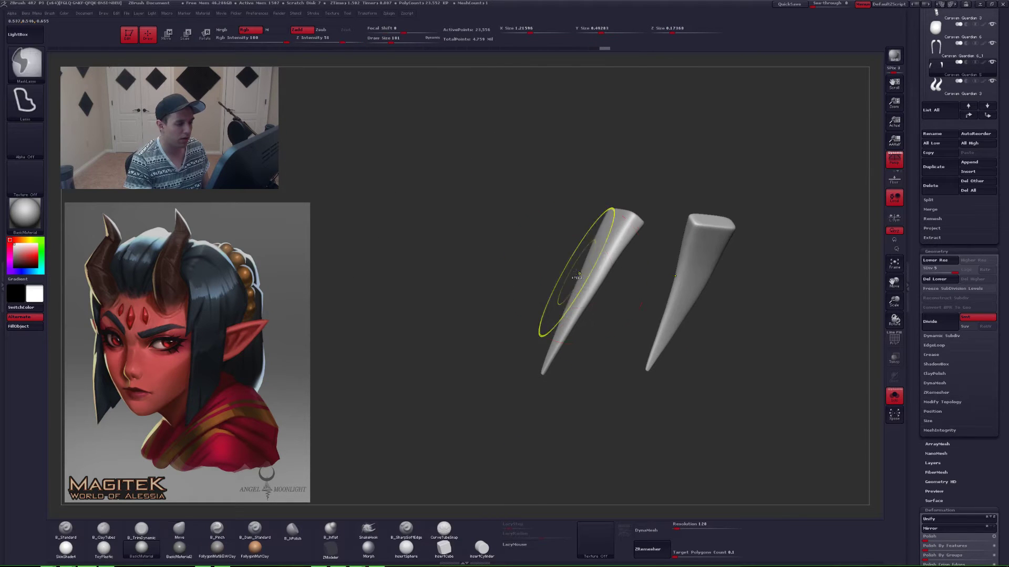
key("ctrl+z")
key("ctrl+d")
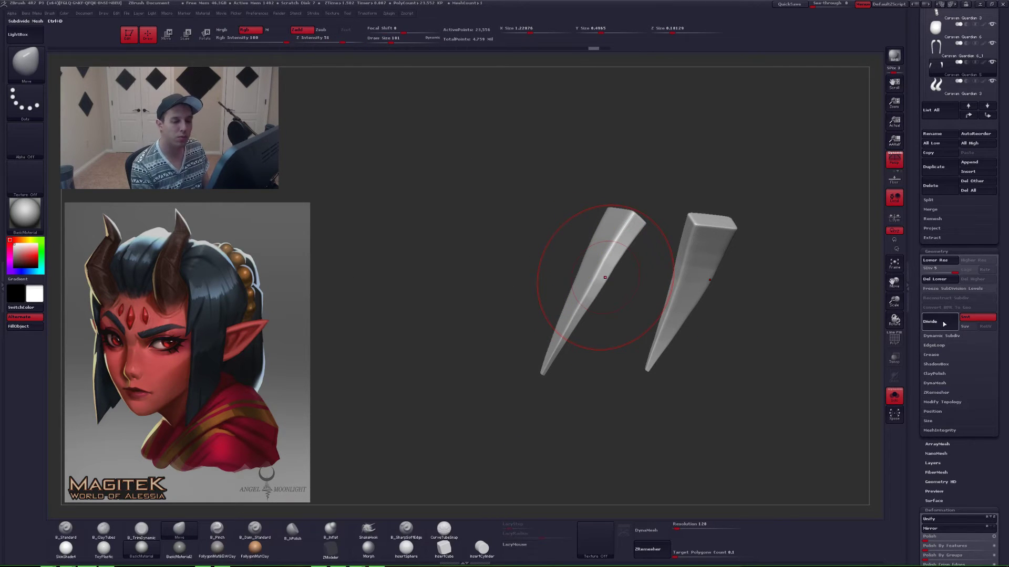
- Raise the temple strands to subdivision level 6 and soften their edges down to the tips with the Smooth brush
mouse_move(574, 252)
left_mouse_down("shift")
mouse_move(609, 230)
mouse_move(593, 274)
left_mouse_up("shift")
right_click_drag(560, 310, 597, 314)
mouse_move(593, 304)
left_mouse_down("shift")
mouse_move(585, 263)
mouse_move(581, 315)
left_mouse_up("shift")
right_click_drag(580, 326, 620, 322)
left_click_drag(565, 291, 562, 355, "shift")
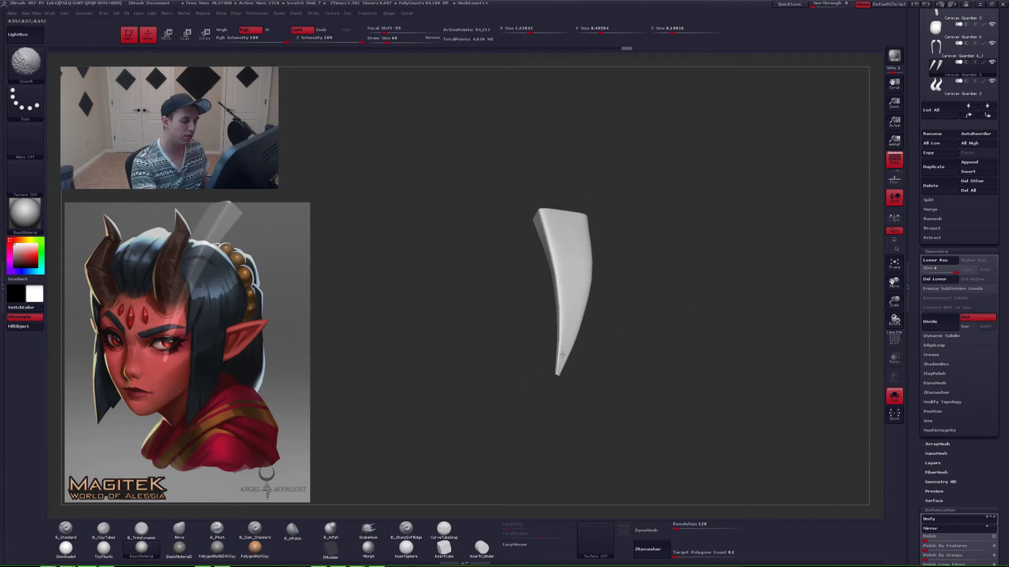
right_click_drag(551, 310, 547, 244)
left_click_drag(584, 372, 588, 376, "shift")
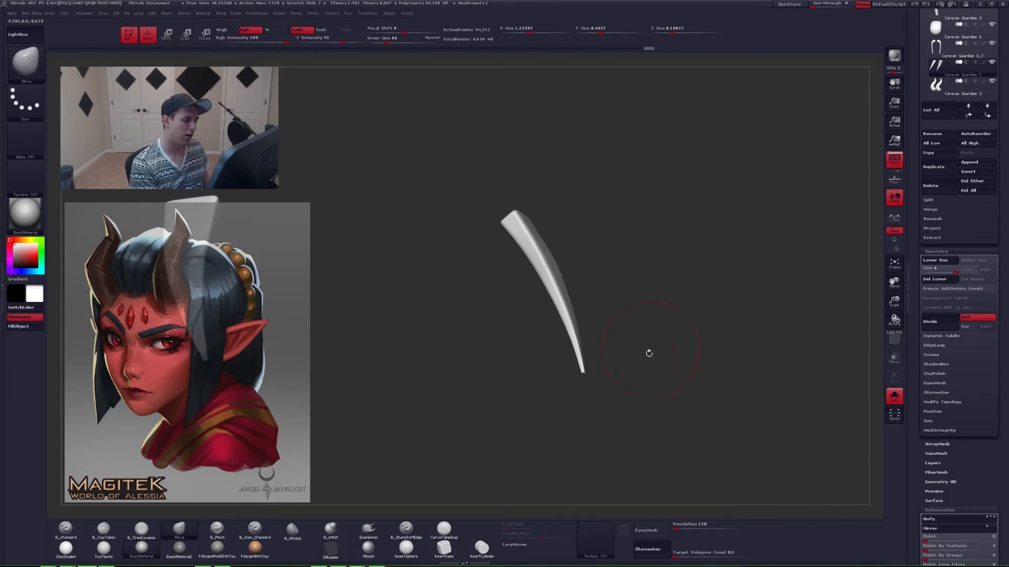
- Examine the smoothed temple strands from several sides, both isolated and in place on the full head
right_click_drag(648, 352, 616, 376)
right_click_drag(583, 256, 544, 285)
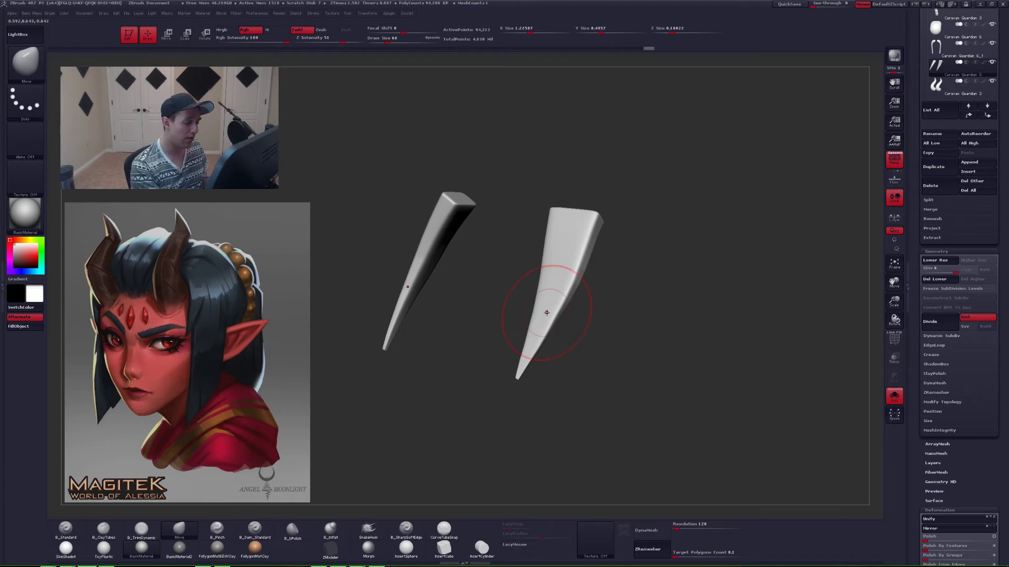
right_click_drag(630, 333, 638, 347)
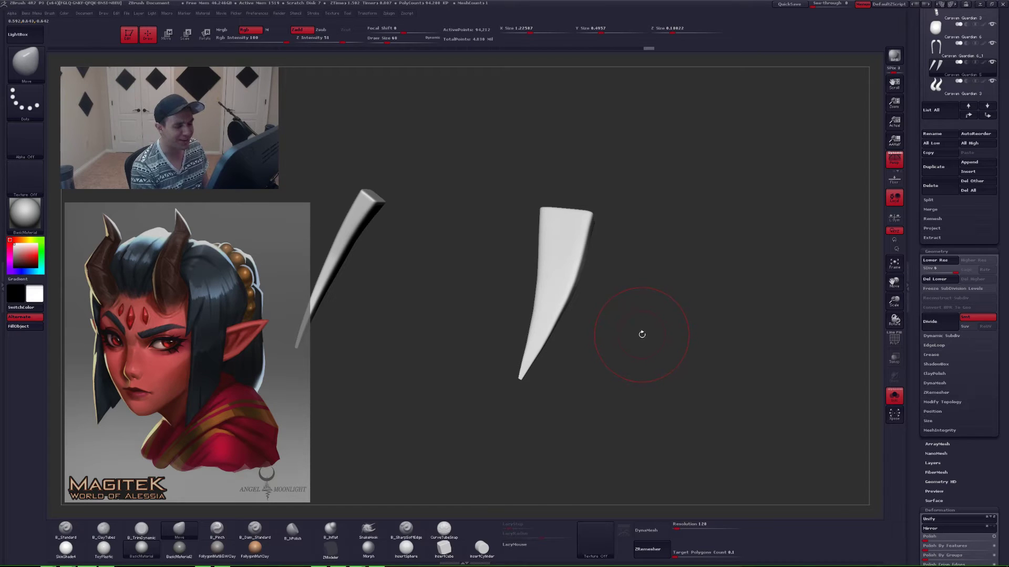
mouse_move(709, 307)
right_mouse_down("ctrl")
mouse_move(712, 291)
mouse_move(696, 317)
mouse_move(694, 304)
right_mouse_up("ctrl")
key("alt+s")
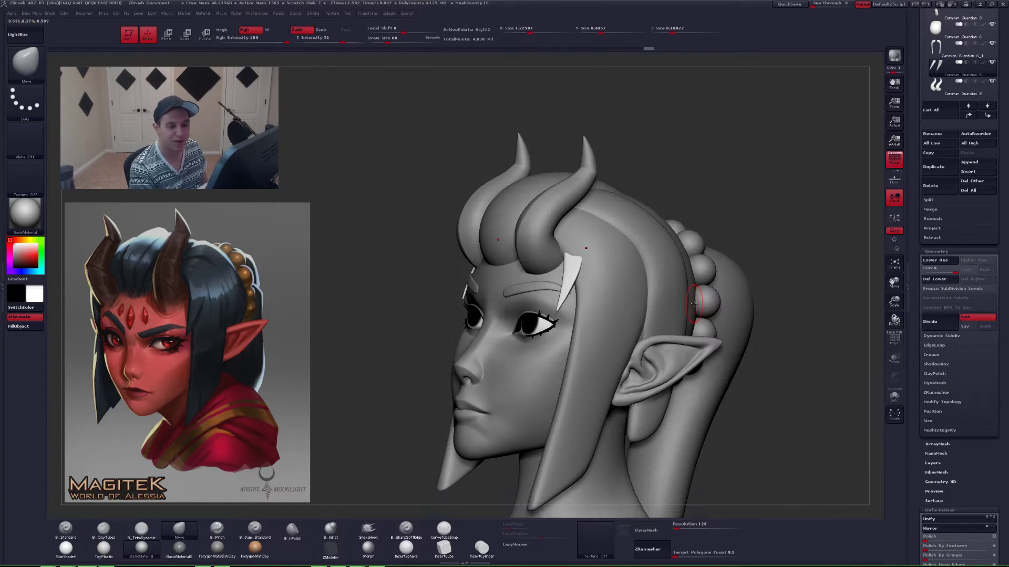
left_click_drag(915, 286, 914, 498)
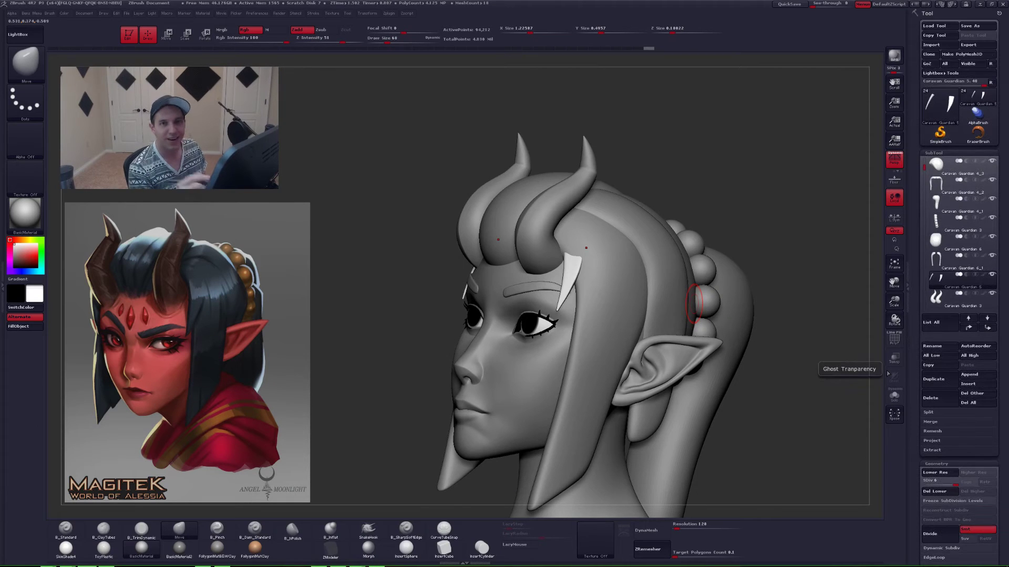
right_click_drag(657, 332, 680, 340, "shift")
right_click_drag(620, 358, 636, 405, "alt")
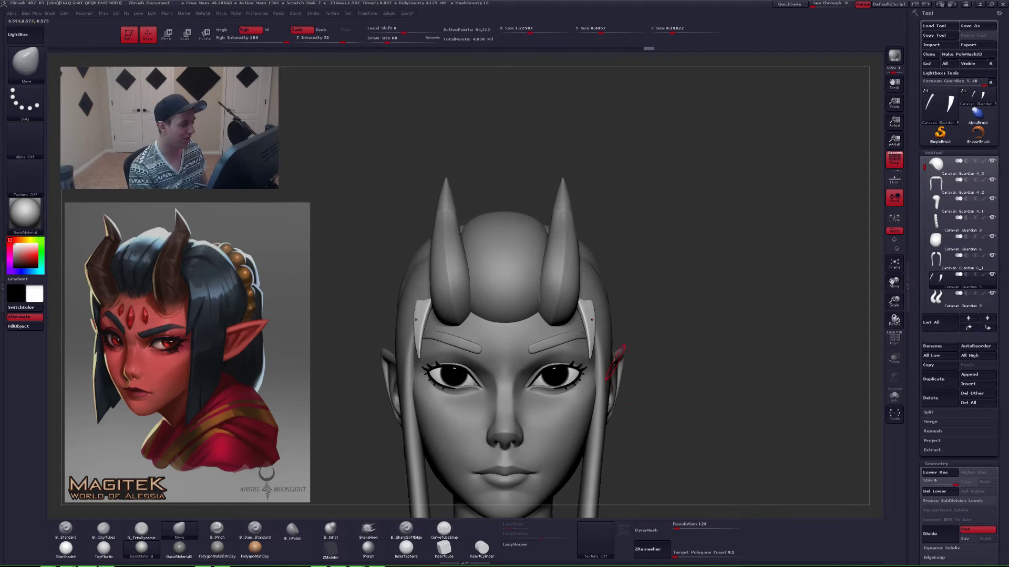
- Rotate the temple strands slightly with the Transpose line to fit beside the horn bases, and return to Draw mode
mouse_move(571, 313)
right_mouse_down("ctrl")
mouse_move(604, 312)
mouse_move(620, 293)
mouse_move(601, 297)
right_mouse_up("ctrl")
key("r")
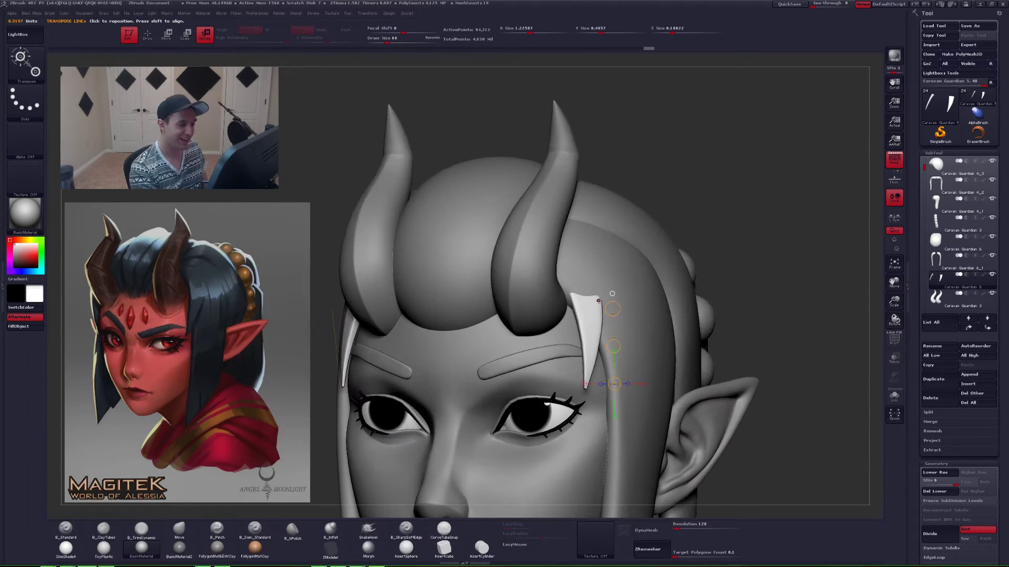
mouse_move(600, 300)
left_mouse_down()
mouse_move(603, 253)
mouse_move(575, 297)
mouse_move(580, 287)
left_mouse_up()
key("ctrl+z")
right_click_drag(609, 315, 616, 278)
left_click(617, 330)
key("alt+s")
right_click_drag(601, 336, 612, 302)
left_click_drag(593, 347, 592, 396, "shift")
key("alt+s")
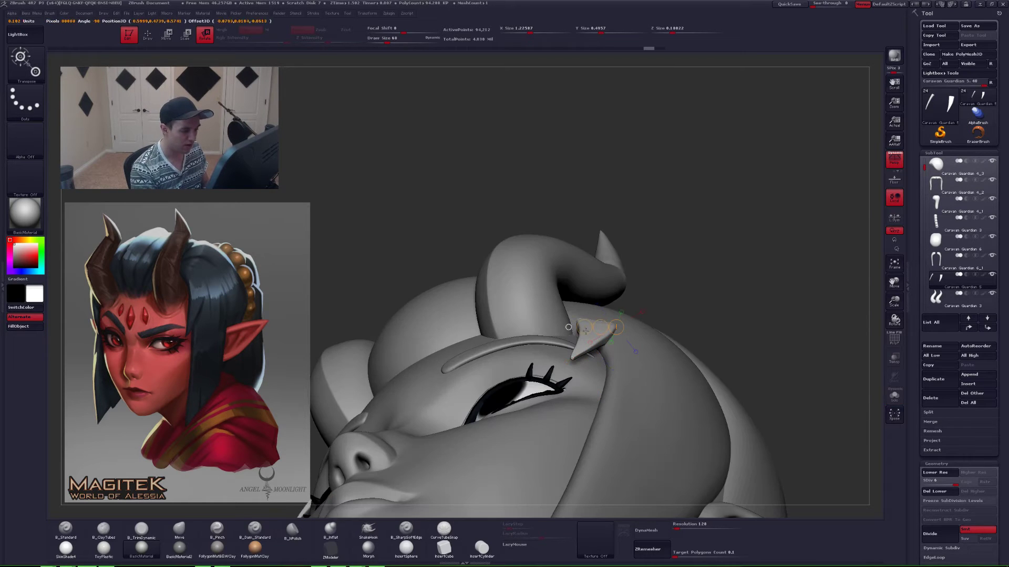
key("q")
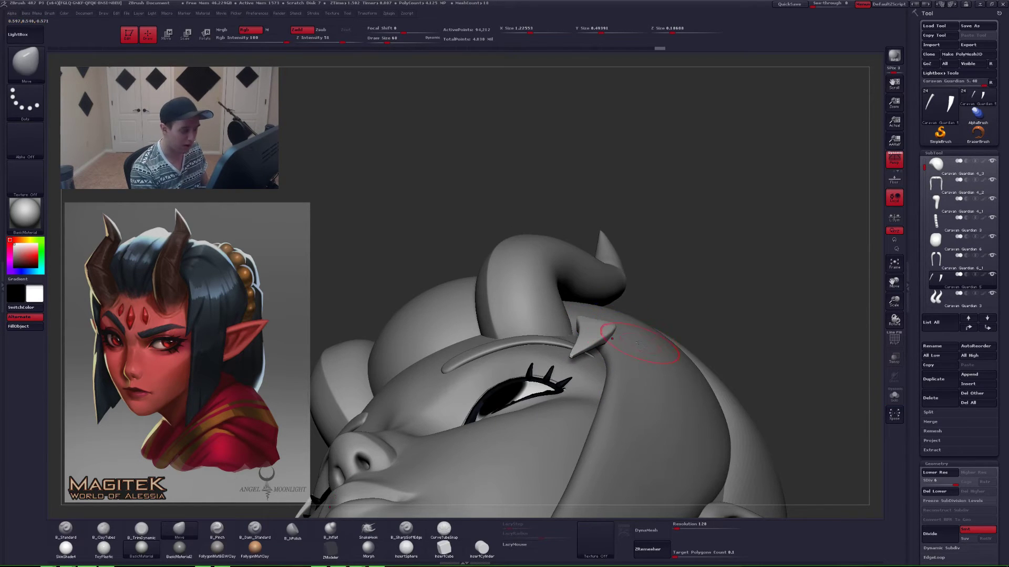
- Select the eyebrows and show the whole bust from the front
mouse_move(586, 326)
right_mouse_down()
mouse_move(603, 358)
mouse_move(616, 331)
mouse_move(622, 386)
mouse_move(632, 337)
right_mouse_up()
left_click(600, 355, "alt")
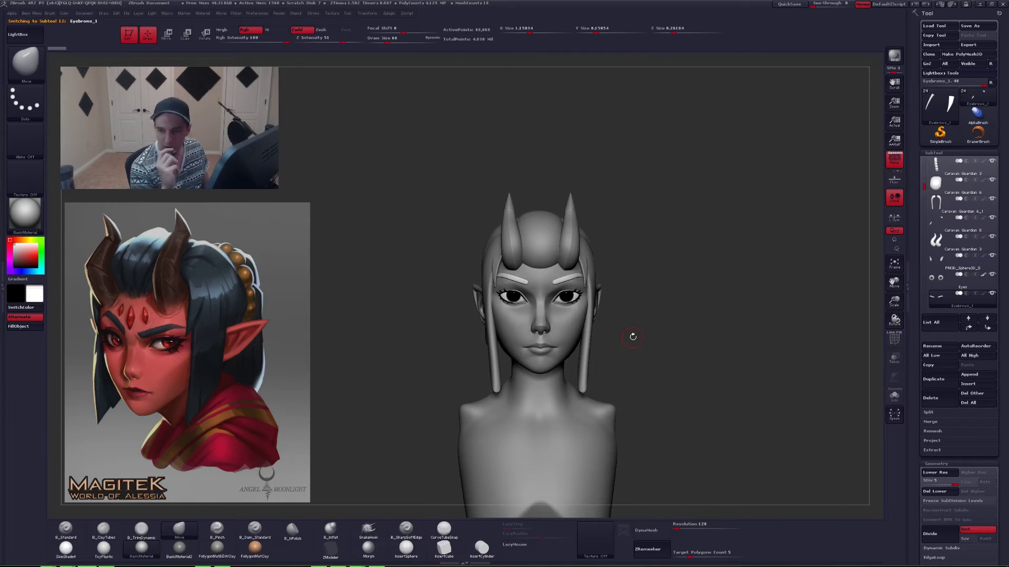
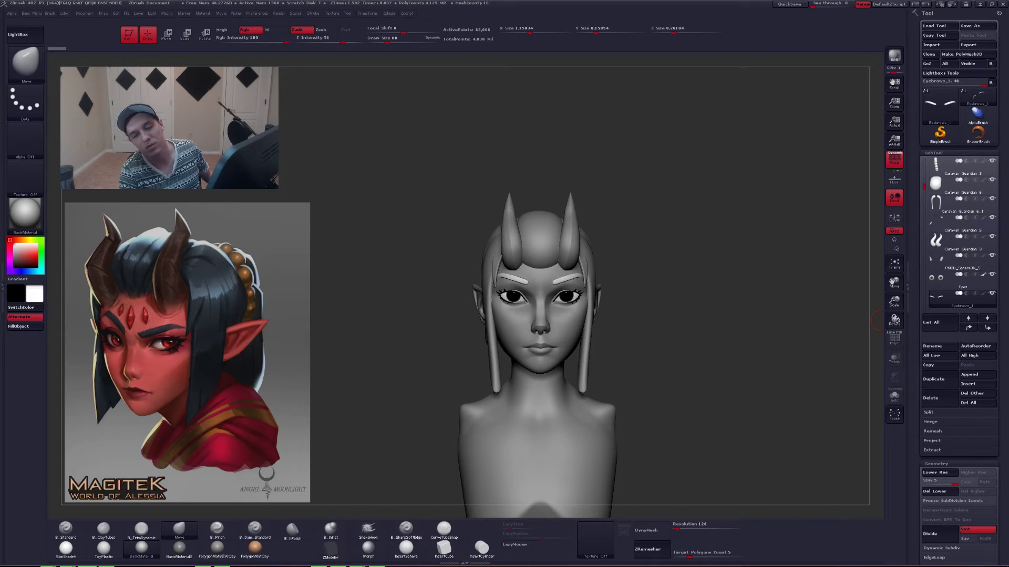
- Switch to the Chrome browser and open kit.com
key("alt+Tab")
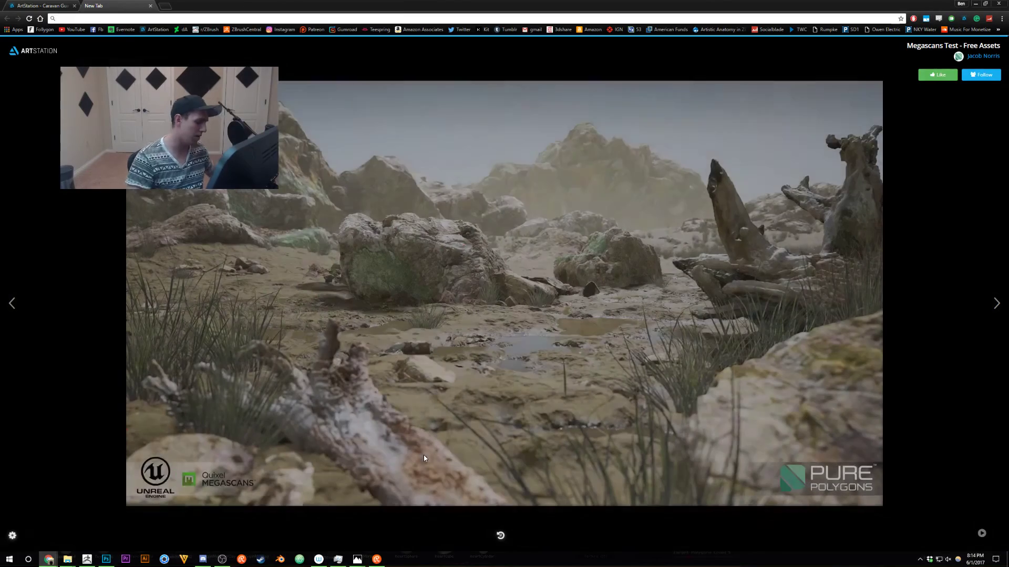
type("kit.com")
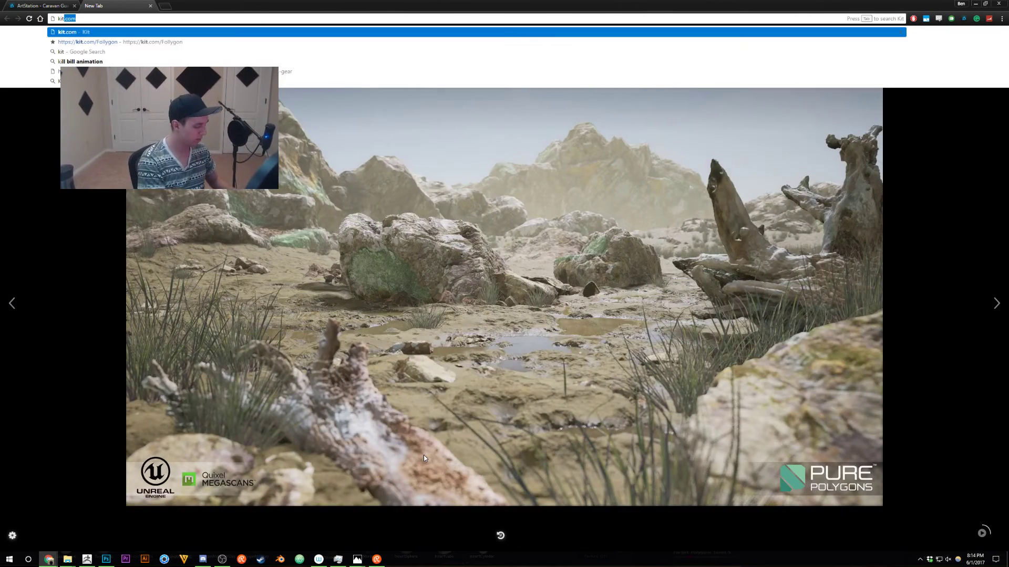
key("Return")
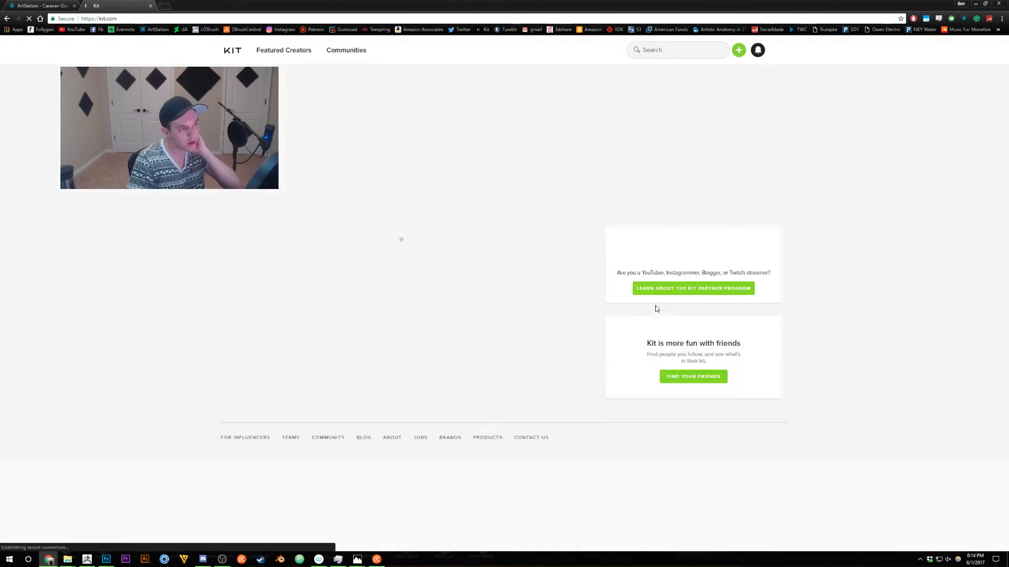
- Open the account's own profile and browse the items in the Follygon's Gear kit
left_click(775, 54)
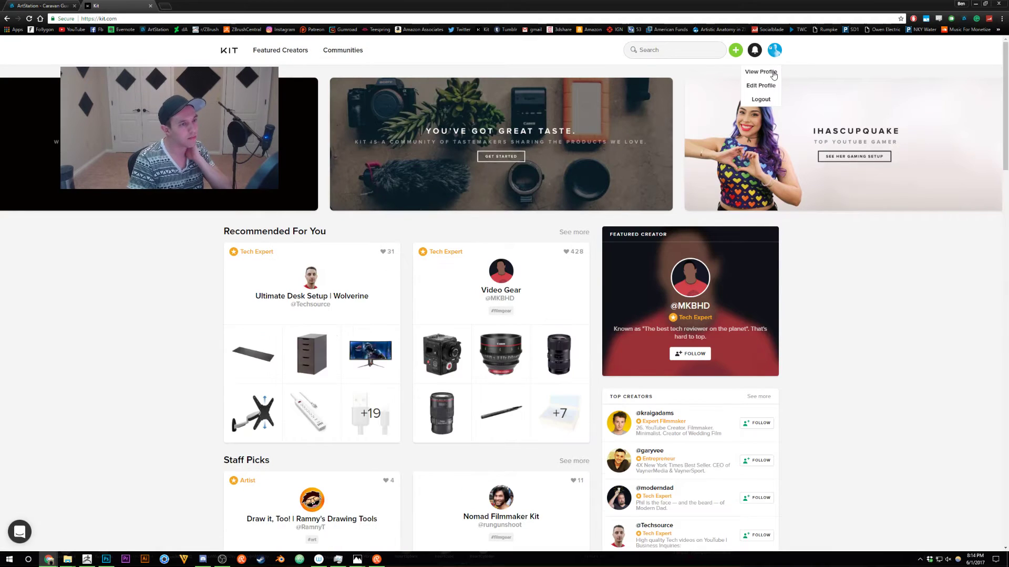
left_click(761, 72)
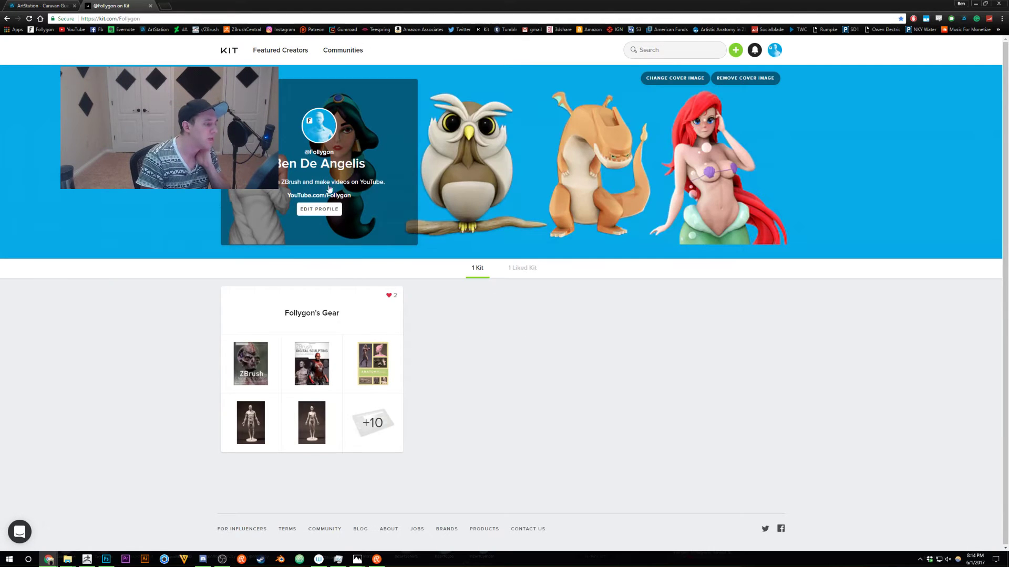
left_click(323, 311)
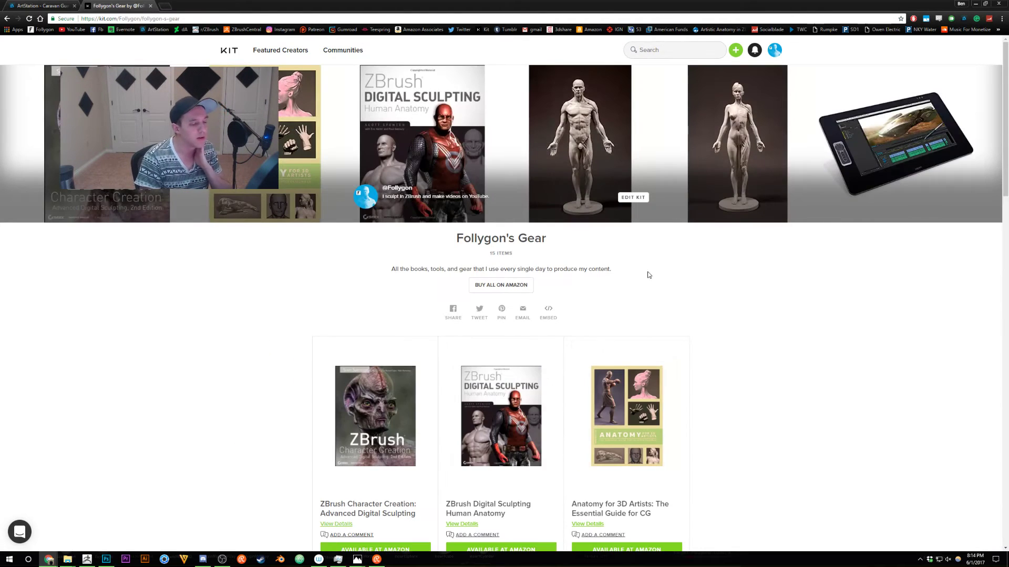
scroll(759, 295, "down", 5)
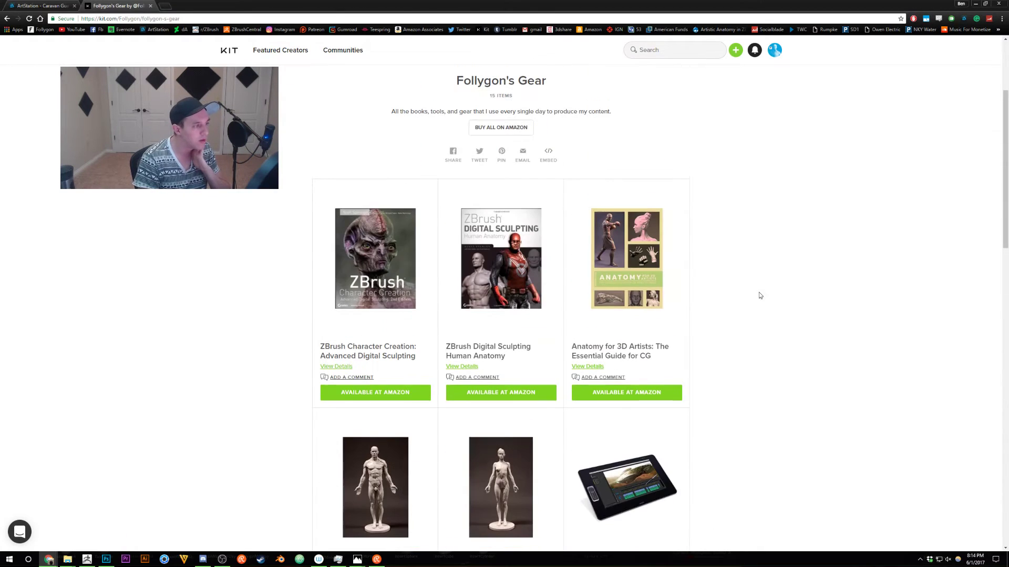
- View the details of the ZBrush Character Creation: Advanced Digital Sculpting book in the kit, and return to the item list
mouse_move(400, 258)
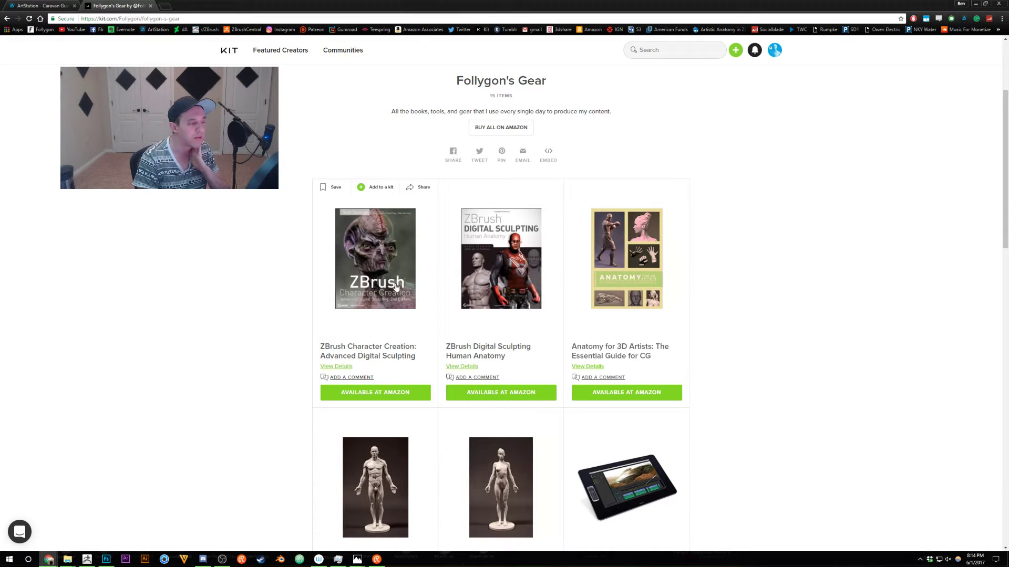
left_click(380, 249)
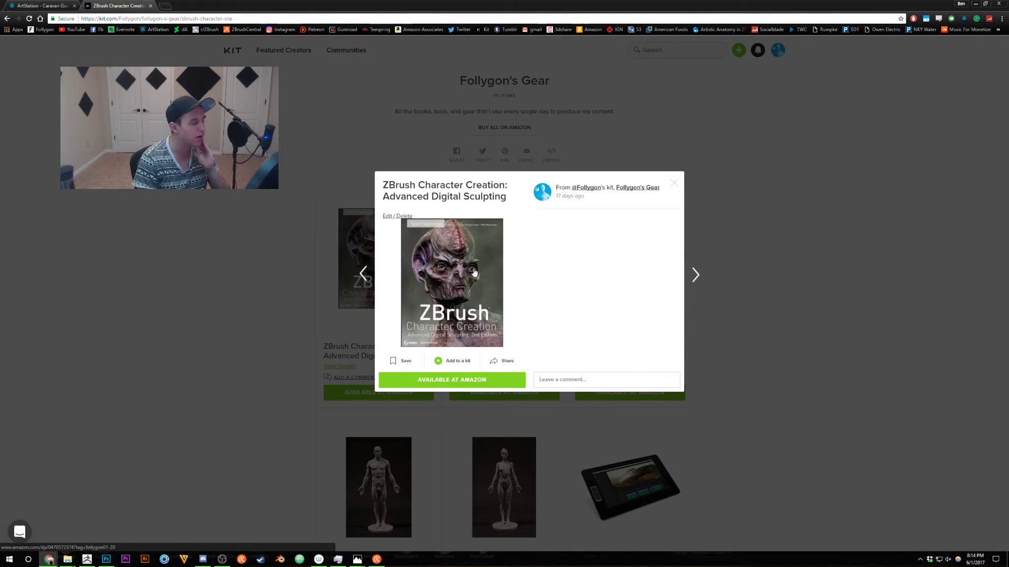
left_click(290, 253)
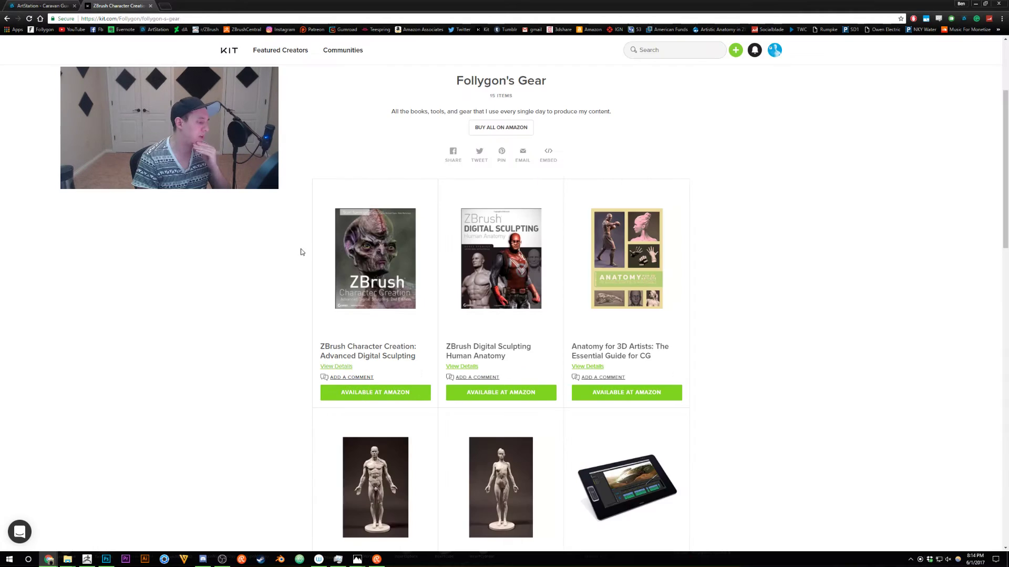
left_click(371, 257)
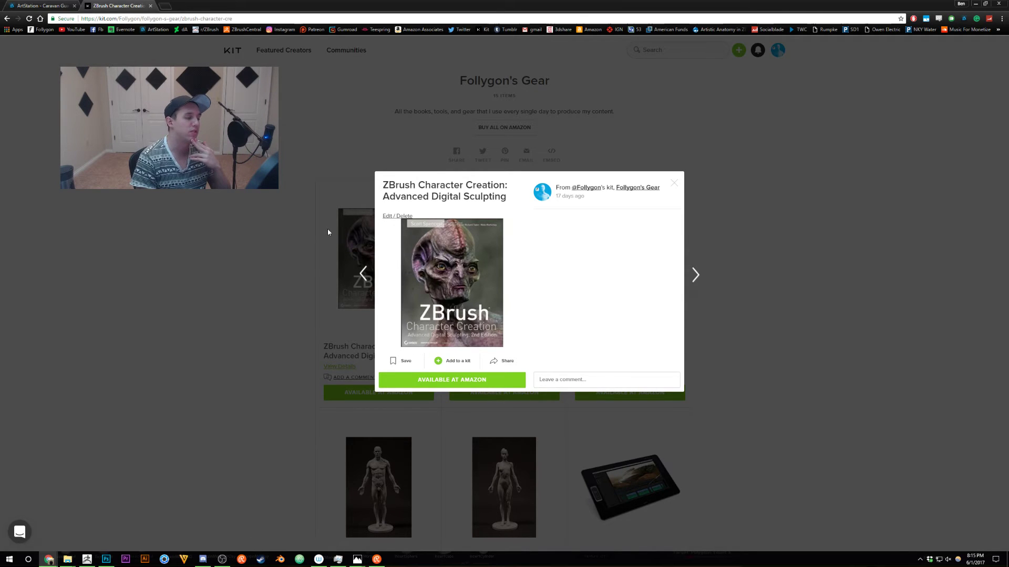
left_click(360, 221)
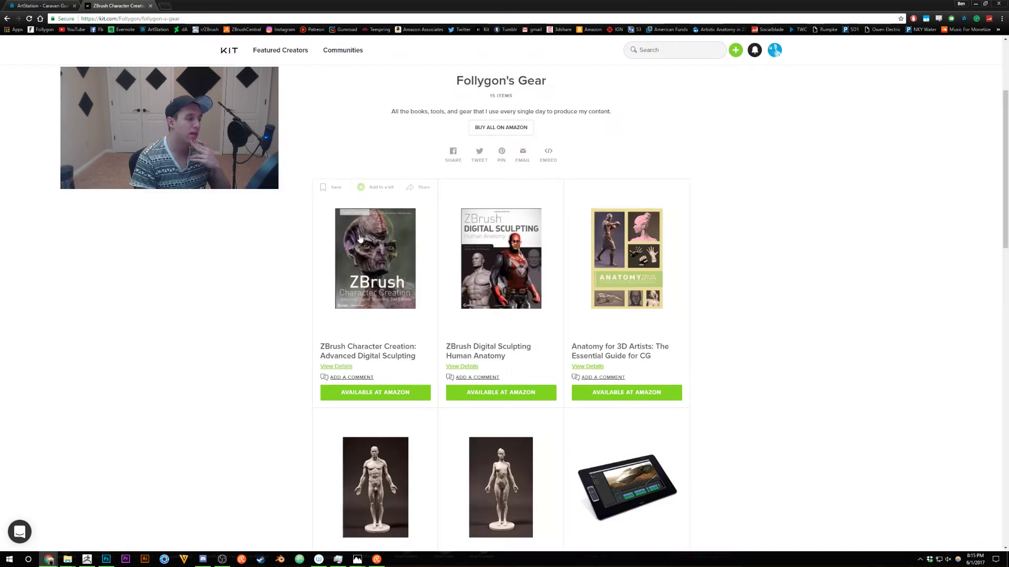
- View the details of the ZBrush Digital Sculpting Human Anatomy book and return to the item list
left_click(487, 266)
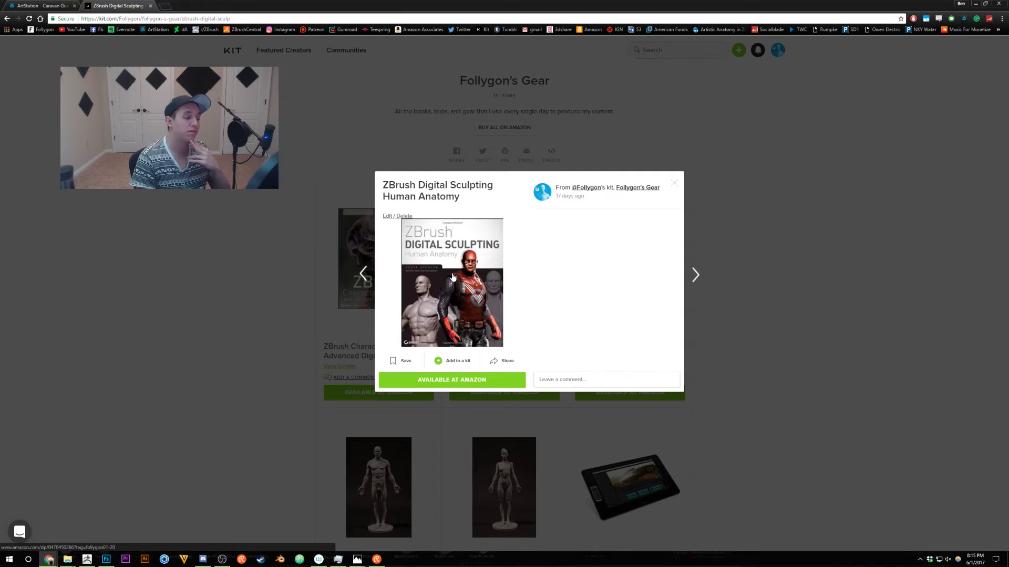
left_click(362, 248)
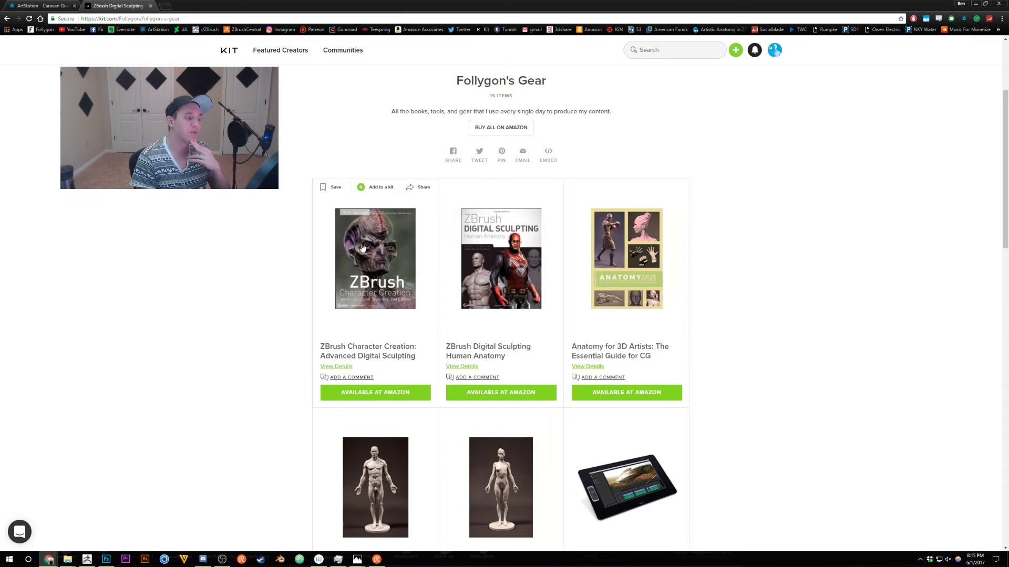
left_click(480, 259)
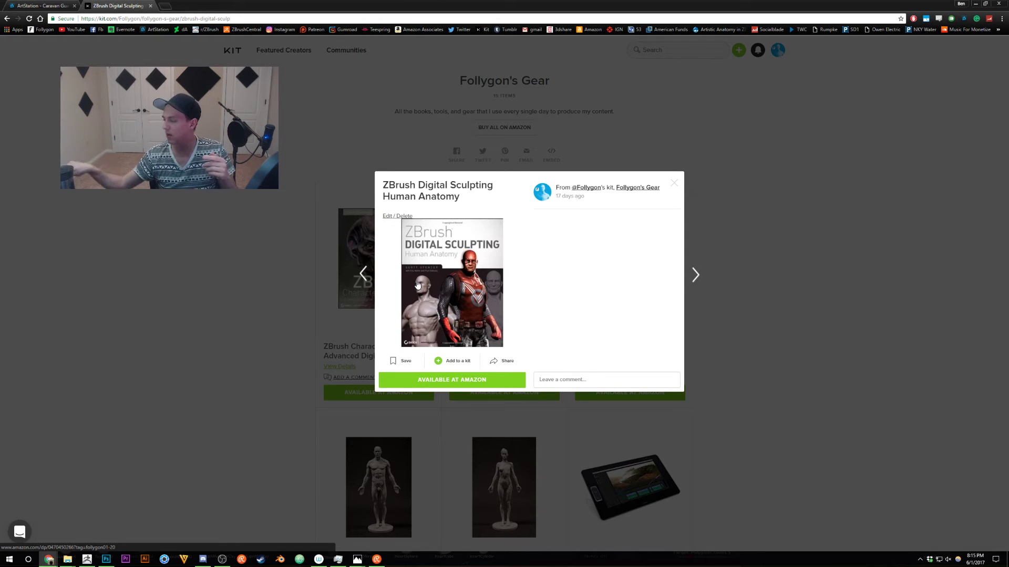
left_click(797, 286)
- View the details of the Male Anatomy Figure and the Anatomy for 3D Artists book, closing each one
scroll(349, 331, "down", 2)
left_click(362, 333)
left_click(302, 271)
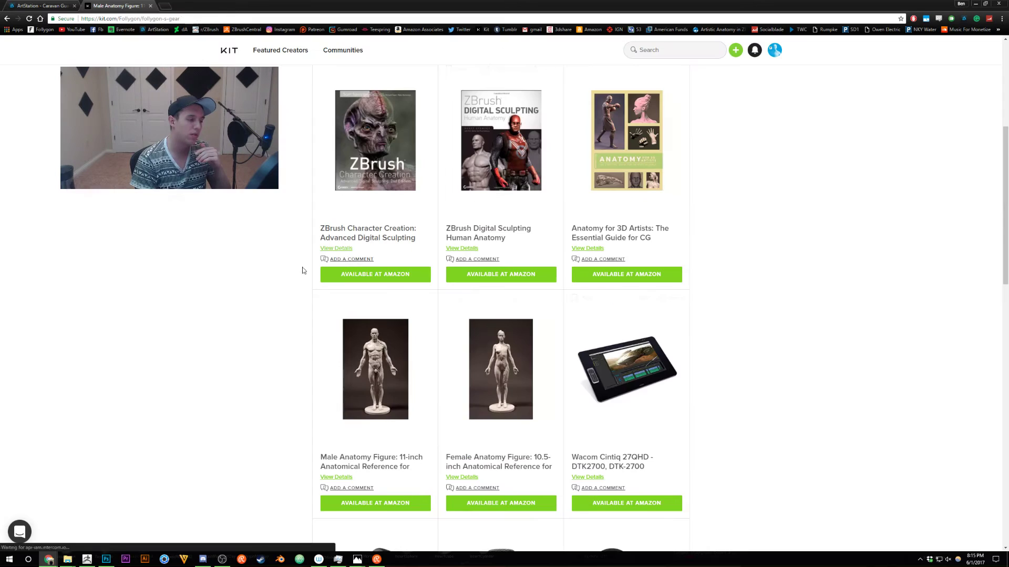
scroll(387, 347, "up", 2)
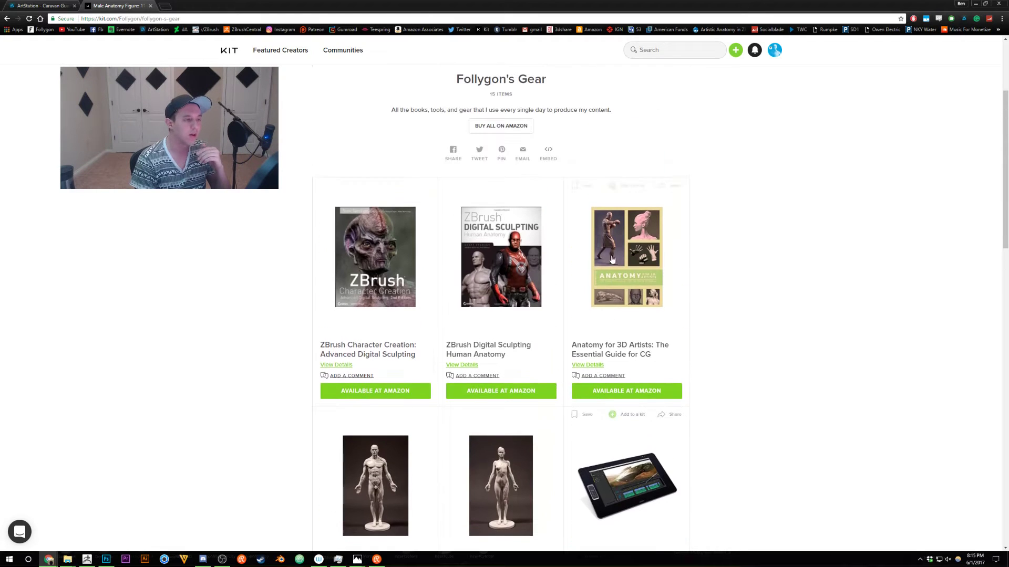
left_click(628, 257)
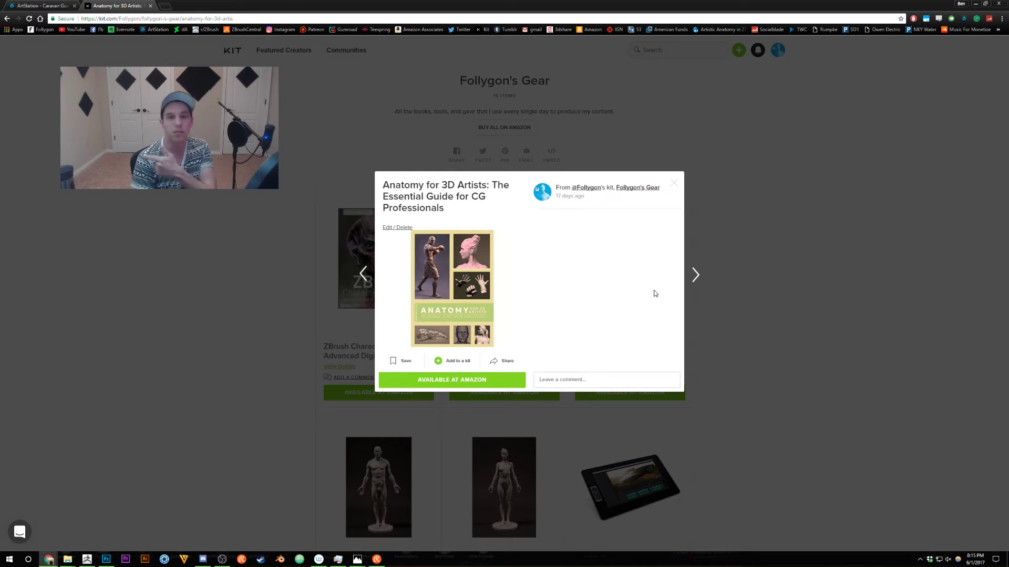
left_click(862, 170)
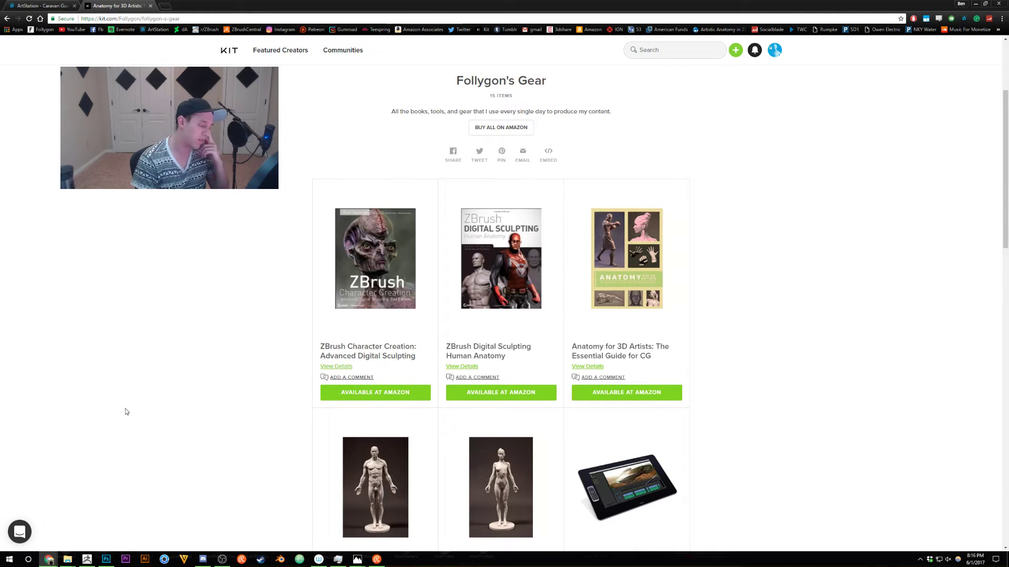
- Switch back to ZBrush, select the temple strands beside the horns and isolate them with Solo
left_click(87, 559)
right_click_drag(520, 369, 465, 367)
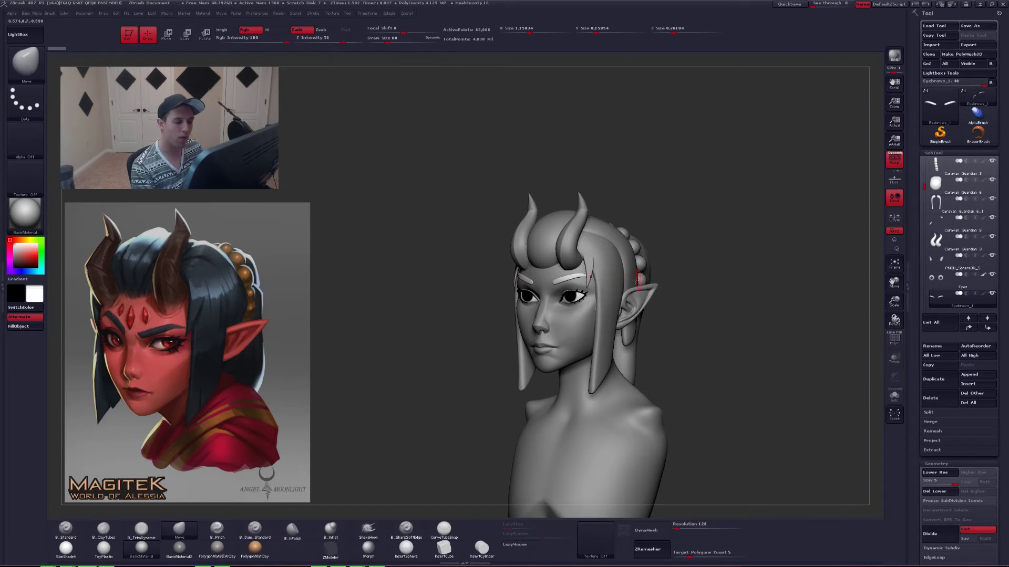
right_click_drag(594, 252, 583, 277, "ctrl")
left_click(592, 265, "alt")
key("space")
left_click_drag(583, 279, 589, 280)
right_click_drag(585, 281, 583, 230)
key("space")
left_click_drag(583, 229, 579, 228)
key("alt+s")
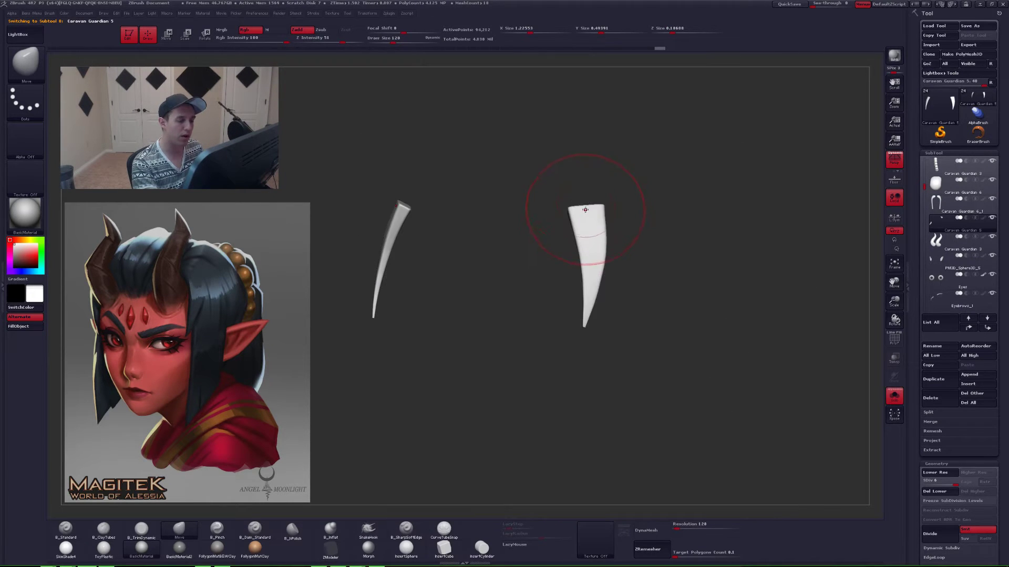
mouse_move(589, 307)
left_mouse_down("ctrl")
mouse_move(585, 360)
mouse_move(684, 173)
left_mouse_up("ctrl")
left_click(599, 248, "ctrl")
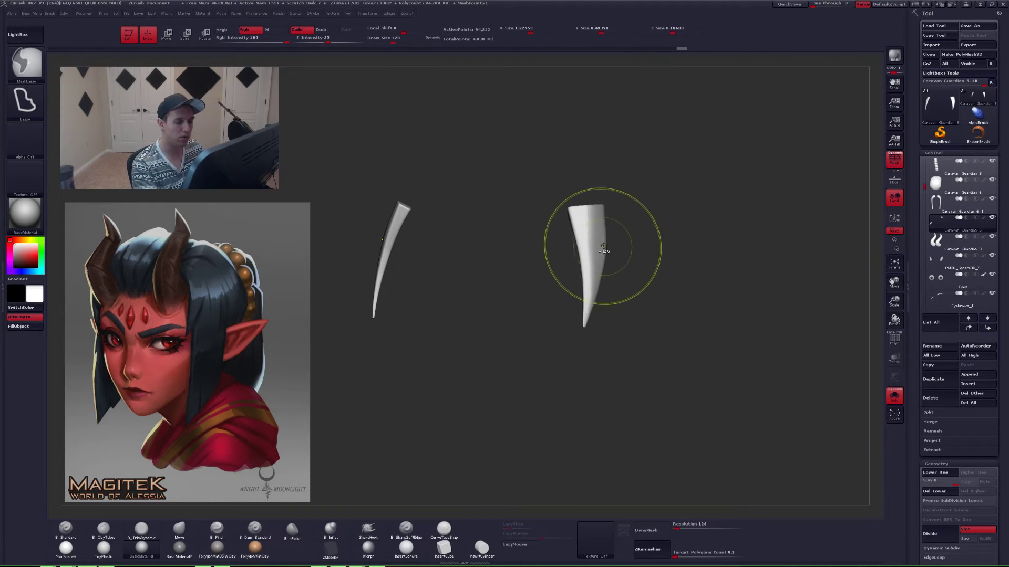
left_click(625, 241, "ctrl")
left_click_drag(624, 243, 631, 244, "ctrl")
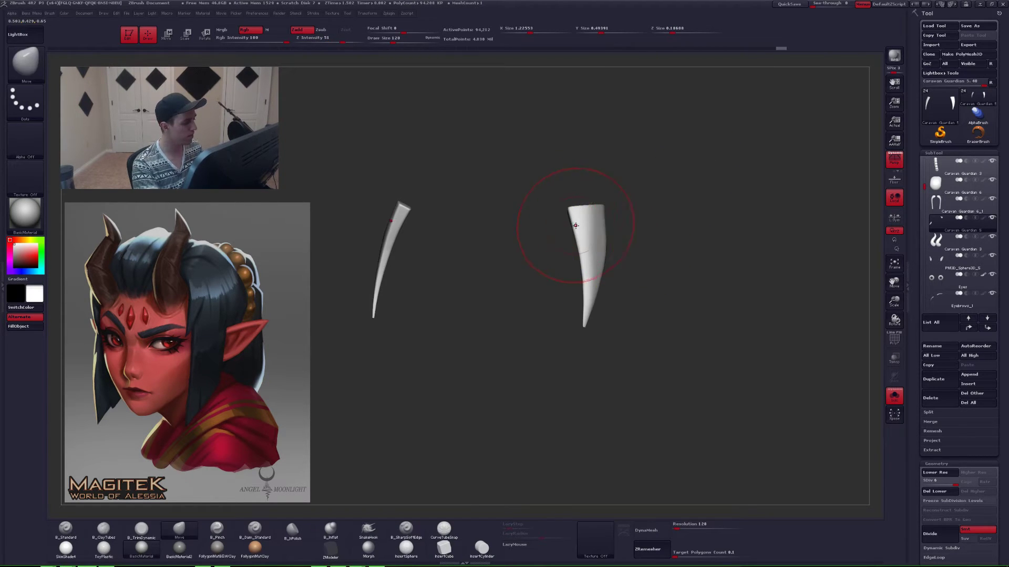
- Show all subtools and reshape the upper ends of the temple strands with the Move brush to fit beside the horn bases
key("alt+s")
left_click_drag(572, 216, 581, 219)
key("space")
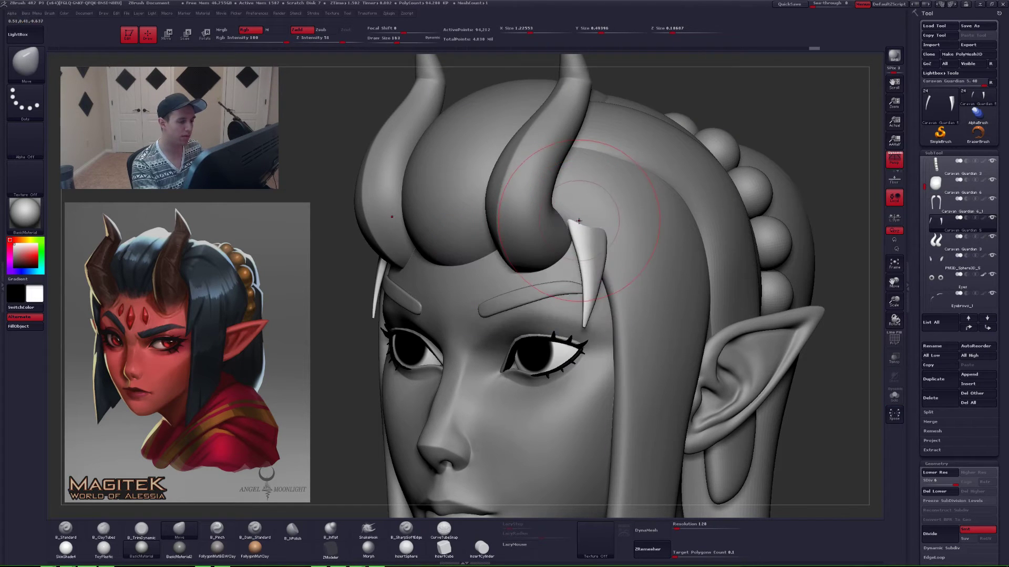
right_click_drag(582, 223, 618, 269)
key("space")
left_click_drag(618, 271, 615, 271)
right_click_drag(615, 273, 587, 277)
left_click_drag(588, 277, 592, 278)
right_click_drag(604, 281, 796, 281, "ctrl")
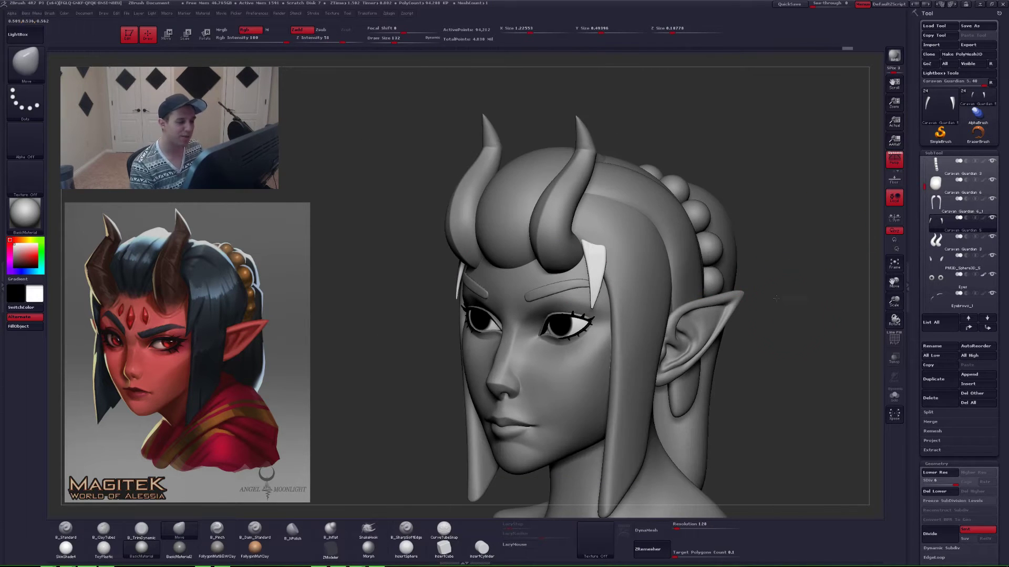
- Select the hair band that runs down behind the ears and adjust its sides with the Move brush
mouse_move(820, 239)
right_mouse_down("ctrl")
mouse_move(740, 383)
mouse_move(720, 356)
mouse_move(659, 337)
mouse_move(636, 350)
right_mouse_up("ctrl")
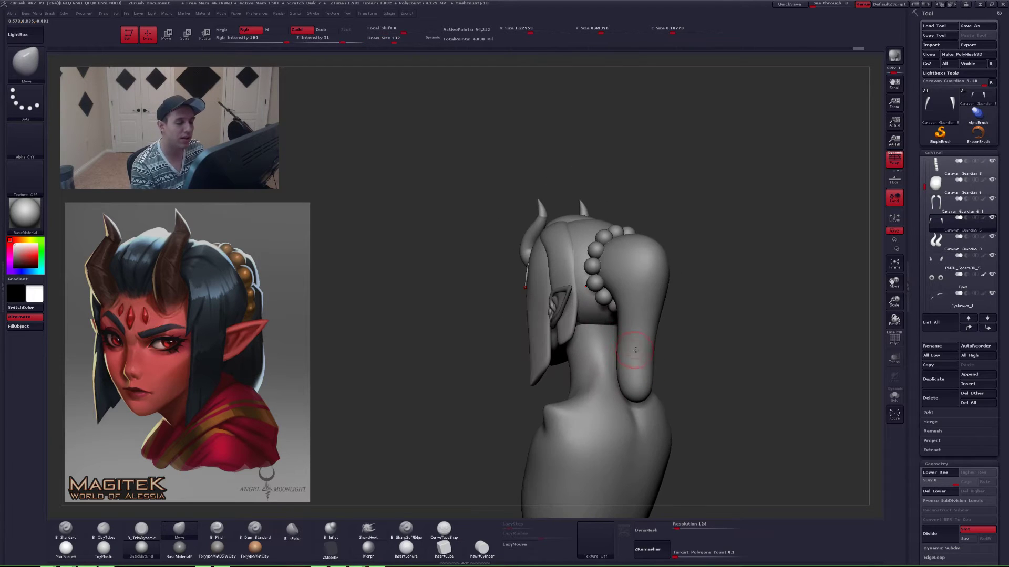
mouse_move(597, 310)
right_mouse_down()
mouse_move(664, 367)
mouse_move(643, 351)
mouse_move(652, 353)
mouse_move(574, 350)
right_mouse_up()
left_click(467, 297, "alt")
right_click_drag(467, 297, 508, 299)
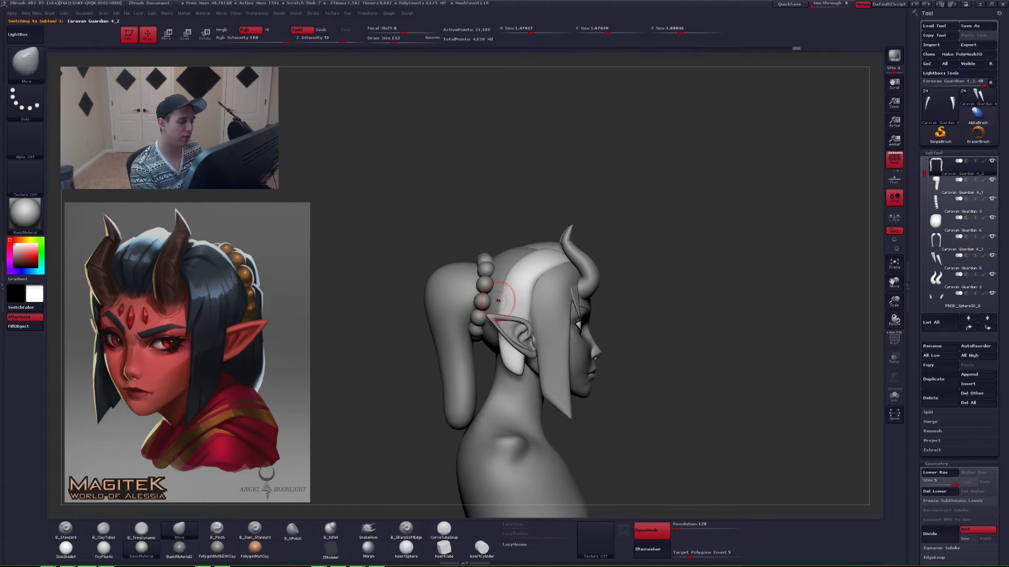
key("space")
left_click_drag(507, 299, 514, 299)
mouse_move(505, 300)
right_mouse_down()
mouse_move(540, 294)
mouse_move(509, 341)
right_mouse_up()
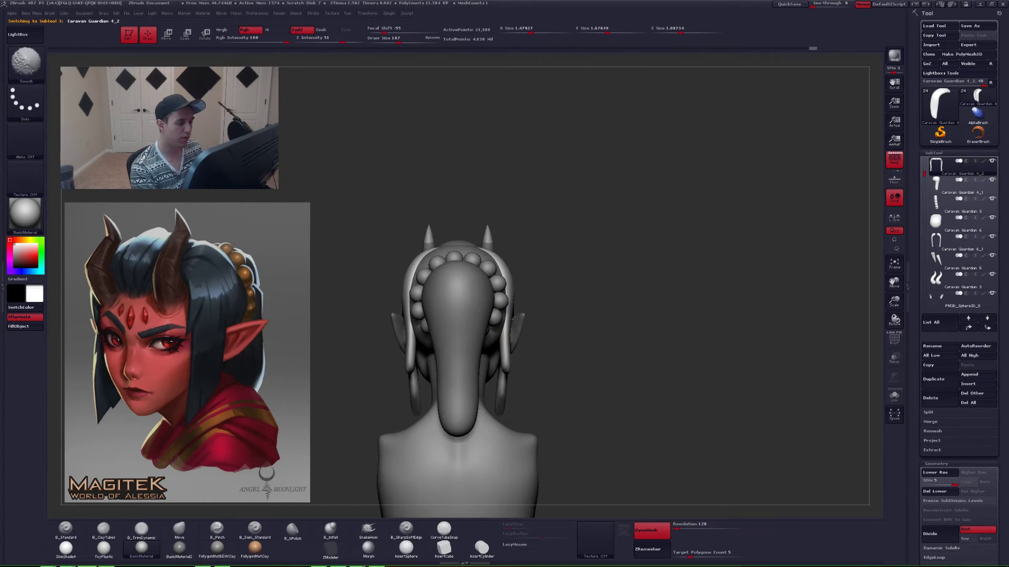
key("space")
left_click_drag(509, 364, 514, 363)
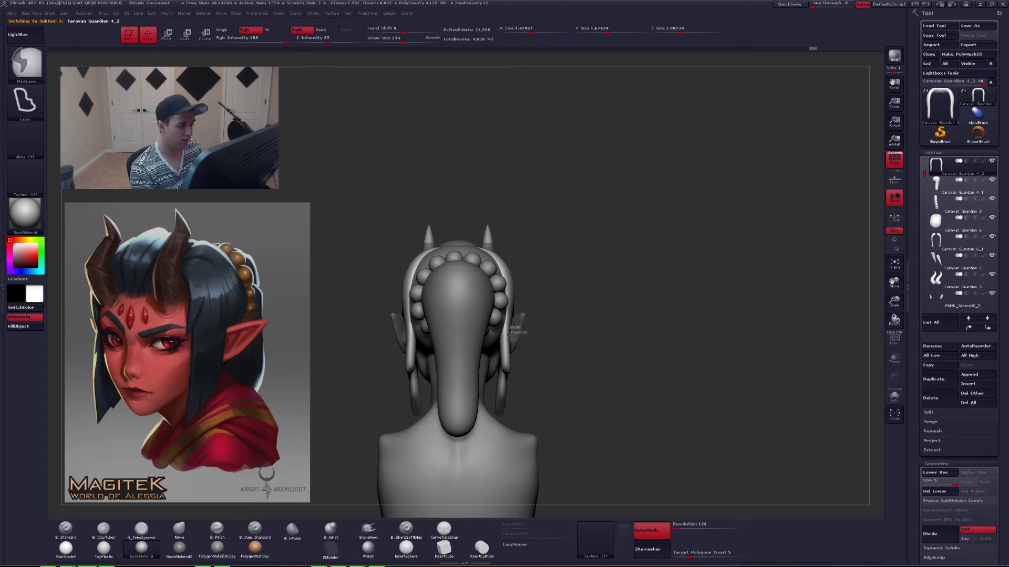
- Mask the upper part of the hair band, rotate its lower ends with the Transpose line, and clear the mask in Draw mode
left_click(515, 358, "ctrl")
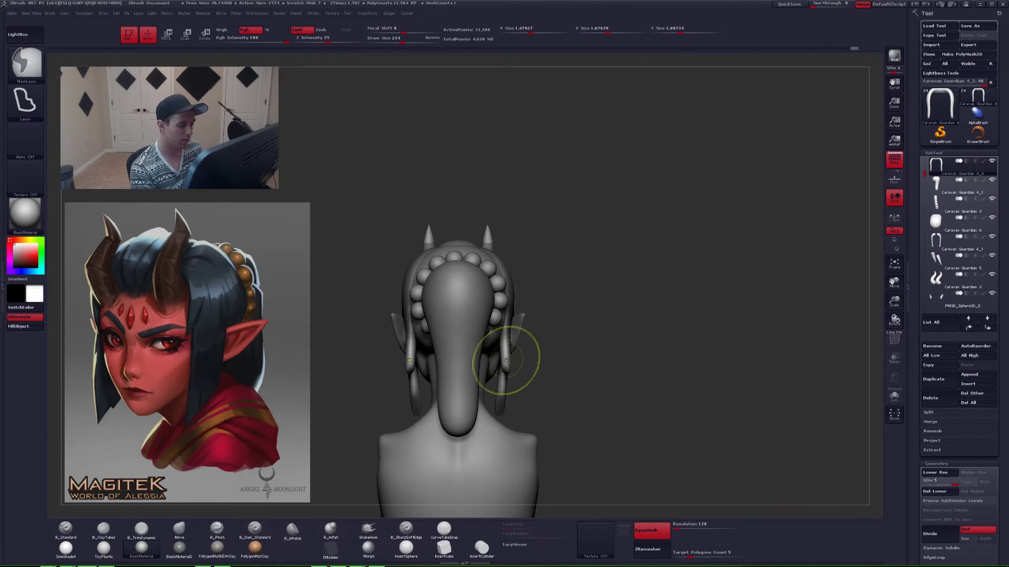
key("r")
left_click_drag(505, 341, 498, 396, "shift")
key("q")
left_click_drag(529, 365, 630, 370, "ctrl")
right_click_drag(532, 360, 538, 388, "alt")
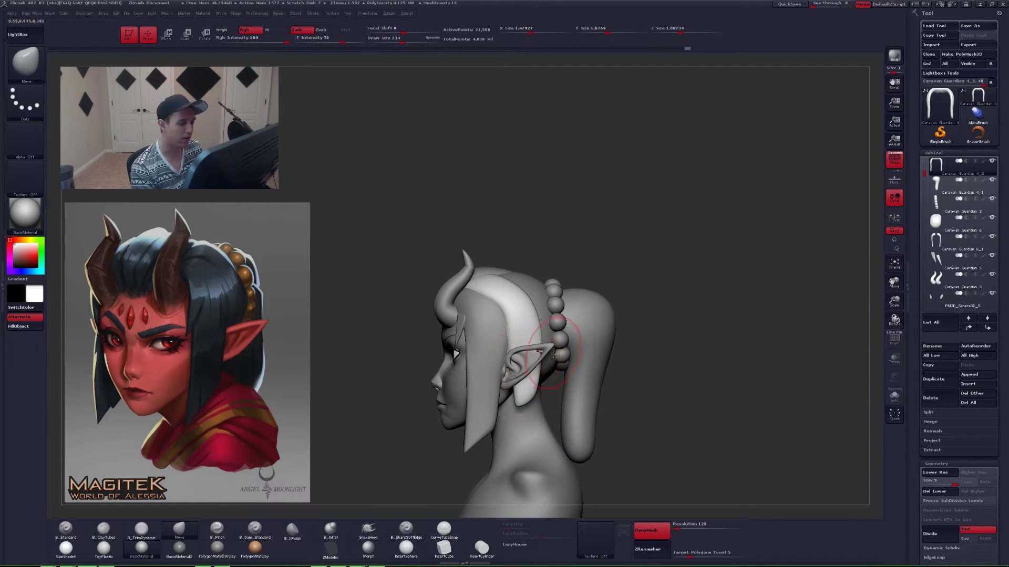
- Examine the hair and face proportions of the bust from above, the side, three-quarter and front views
right_click_drag(545, 349, 530, 405)
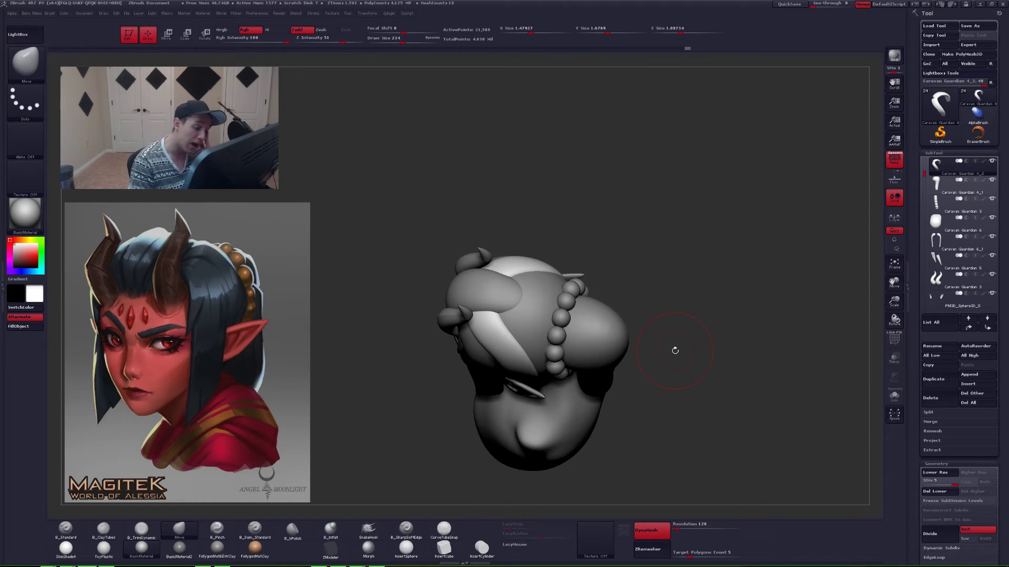
left_click_drag(669, 353, 666, 289)
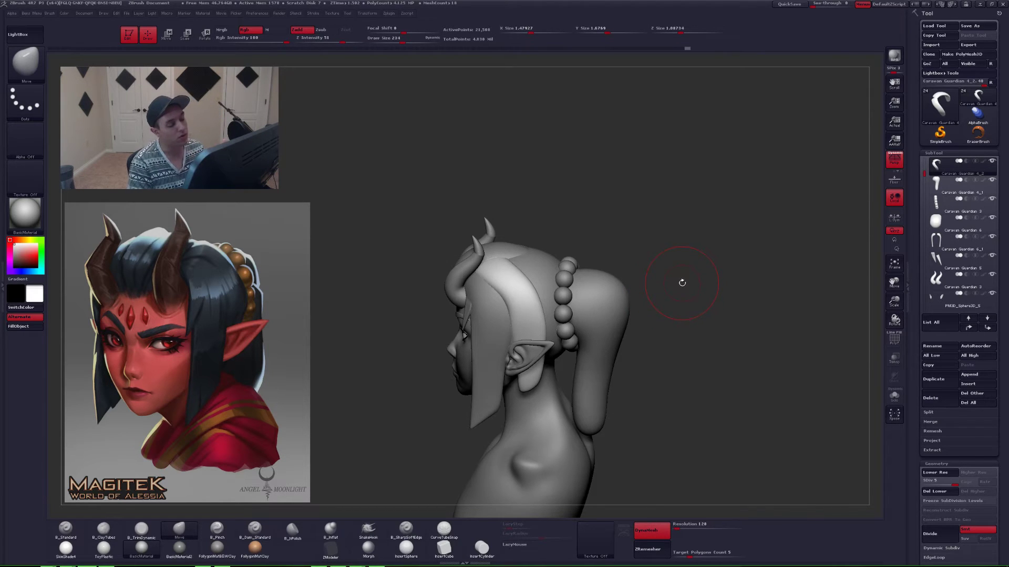
left_click_drag(567, 253, 494, 283)
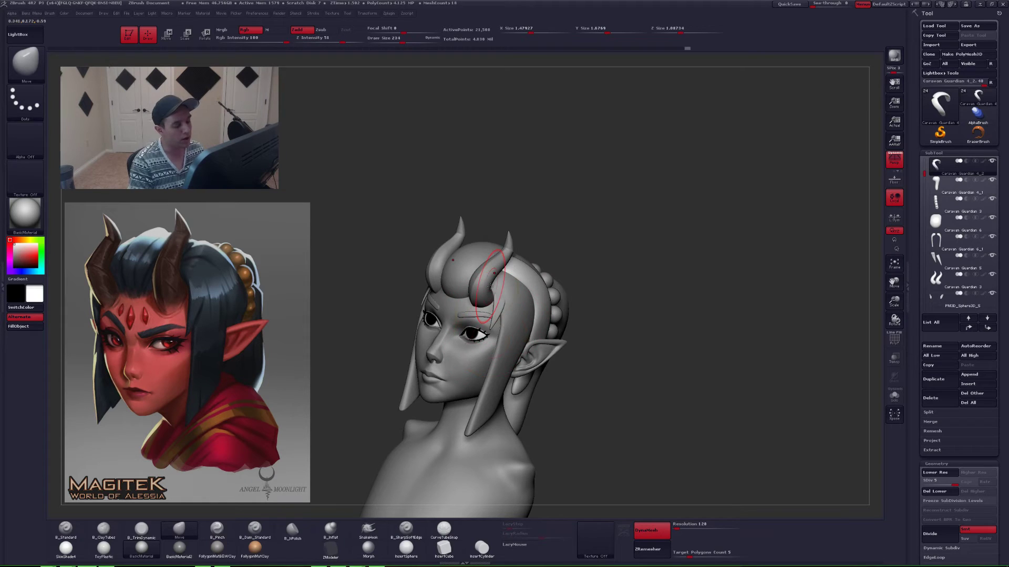
left_click_drag(581, 315, 586, 284, "alt")
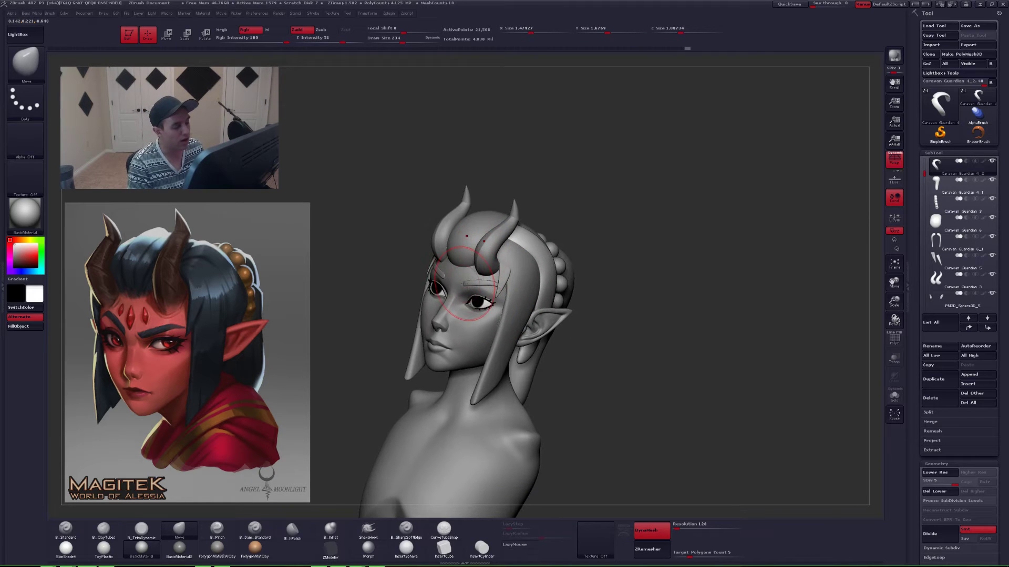
left_click(462, 300, "alt")
right_click_drag(462, 301, 472, 239, "shift")
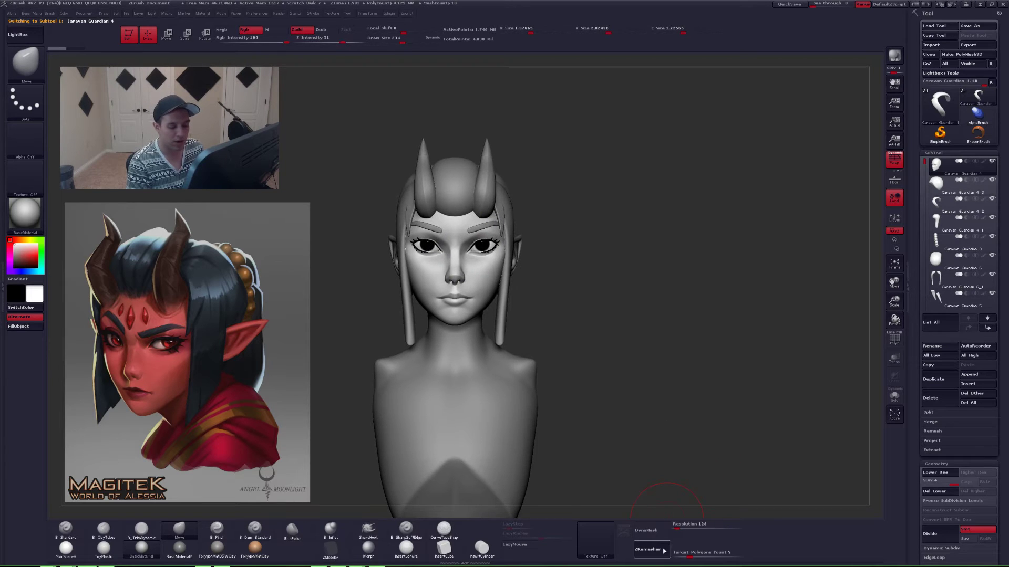
mouse_move(556, 286)
right_mouse_down()
mouse_move(514, 283)
mouse_move(507, 262)
right_mouse_up()
left_click(530, 200, "alt")
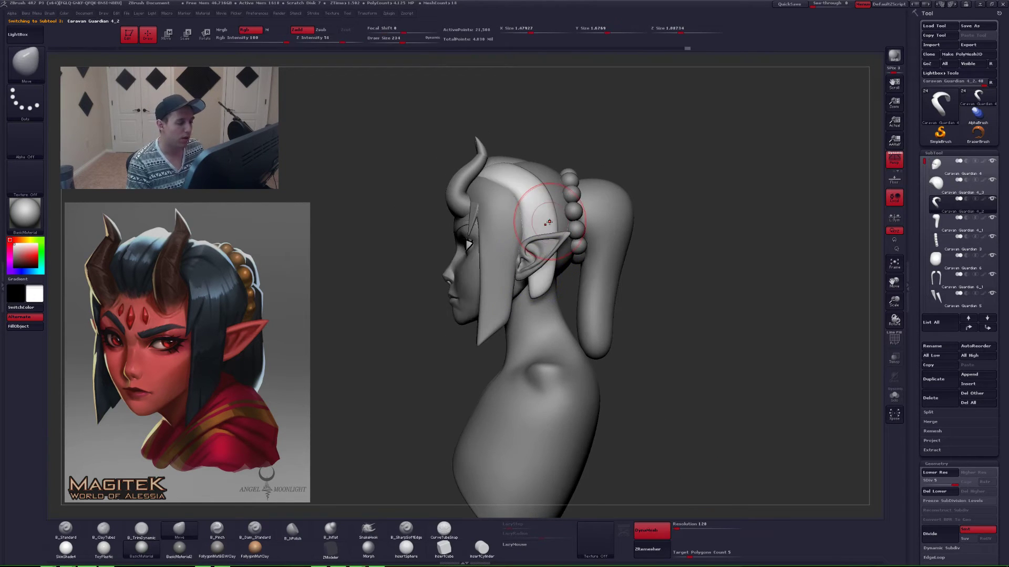
- Select the horns, isolate them with Solo and turn on PolyFrame to show their wireframe and polygroups
left_click(466, 172, "alt")
key("alt+s")
right_click_drag(525, 189, 559, 253, "ctrl")
key("shift+f")
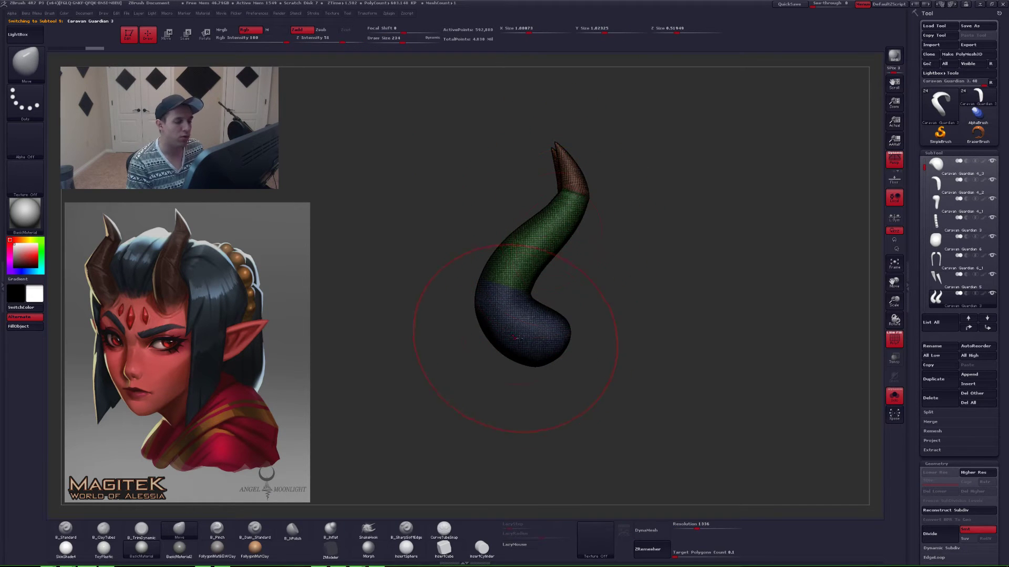
- Try to ZRemesh the horns with KeepGroups on and a target polygon count of 0.1
key("space")
left_click_drag(755, 284, 742, 284)
left_click_drag(912, 440, 911, 371)
left_click(938, 333)
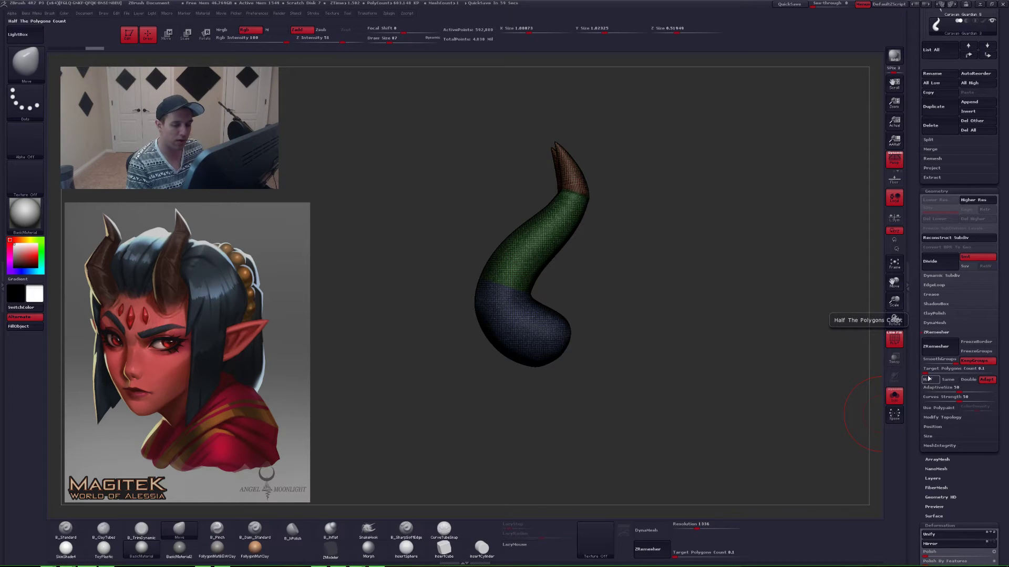
left_click(935, 346)
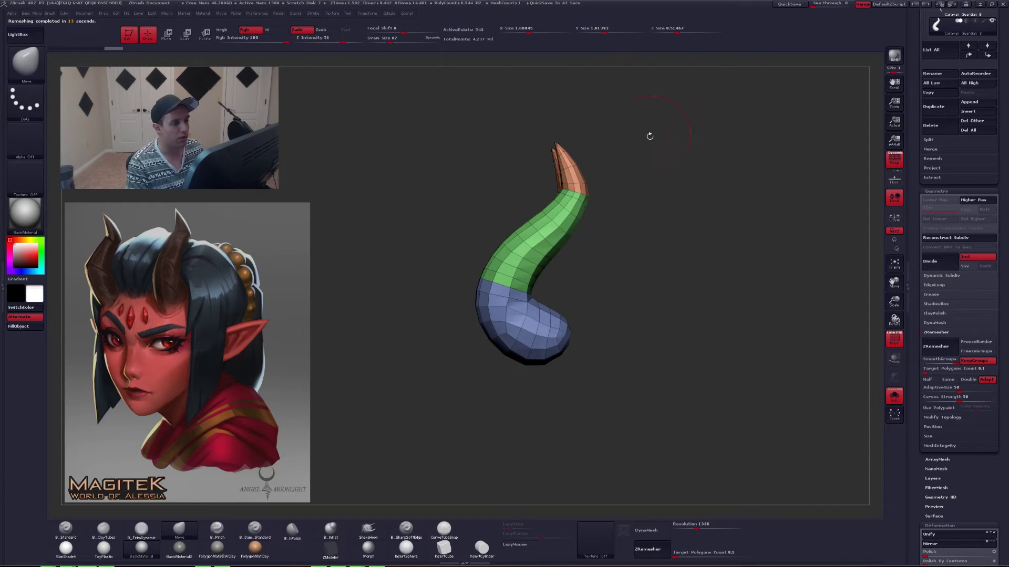
- Inspect the remeshed topology of both horns and undo the ZRemesher operation
left_click_drag(650, 136, 628, 185)
mouse_move(561, 238)
left_mouse_down()
mouse_move(578, 230)
mouse_move(586, 241)
mouse_move(575, 268)
mouse_move(596, 305)
mouse_move(587, 305)
left_mouse_up()
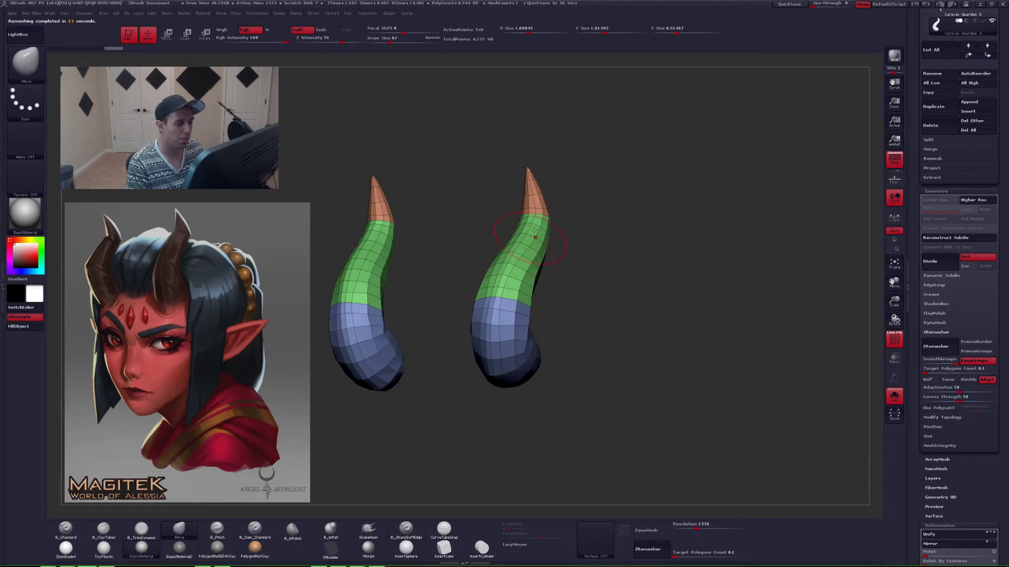
key("ctrl+z")
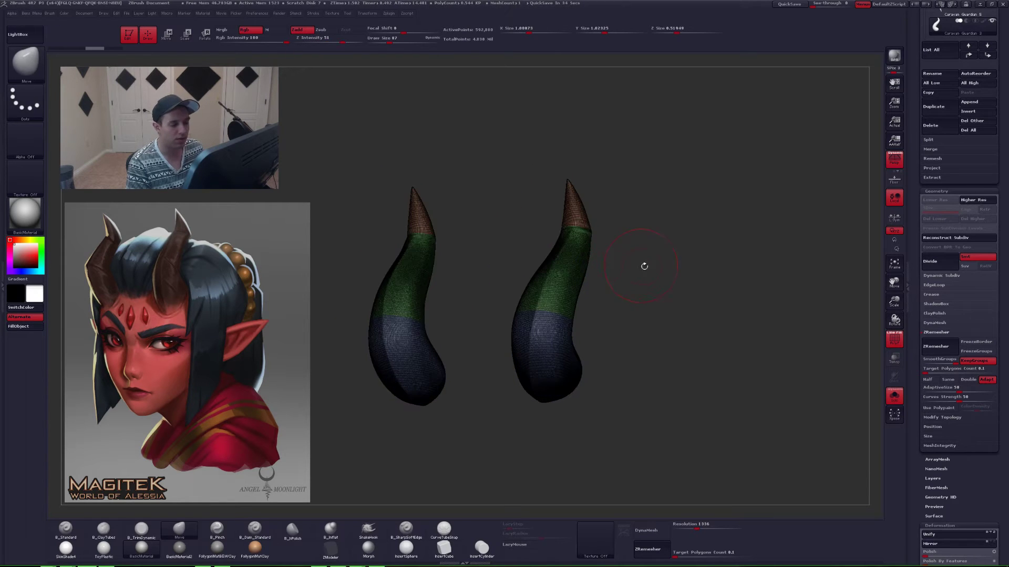
- Turn off KeepGroups, the PolyFrame display and Solo mode to bring back the whole bust
left_click_drag(667, 266, 654, 220, "alt")
left_click(981, 361)
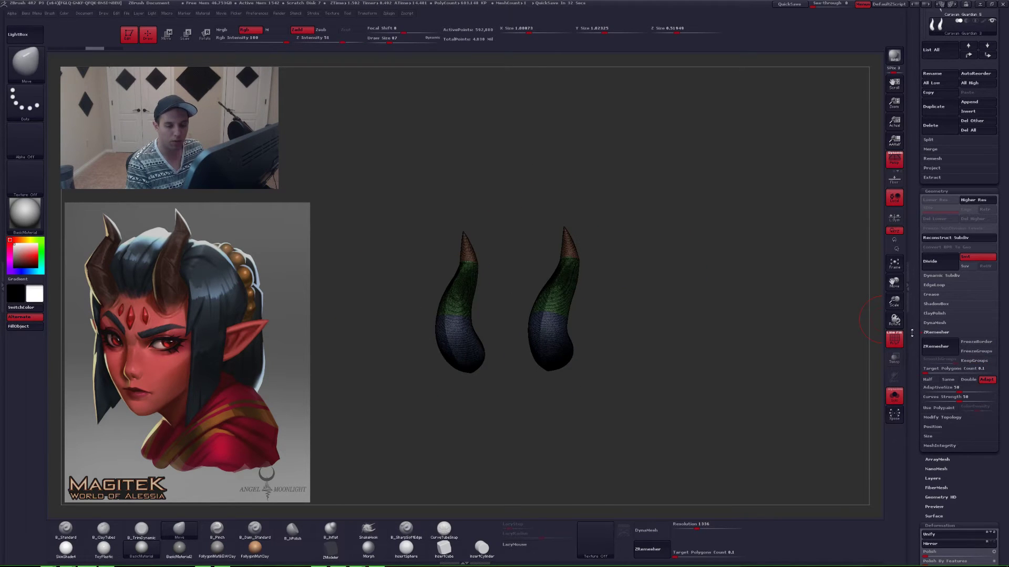
left_click(894, 339)
left_click(894, 395)
key("f")
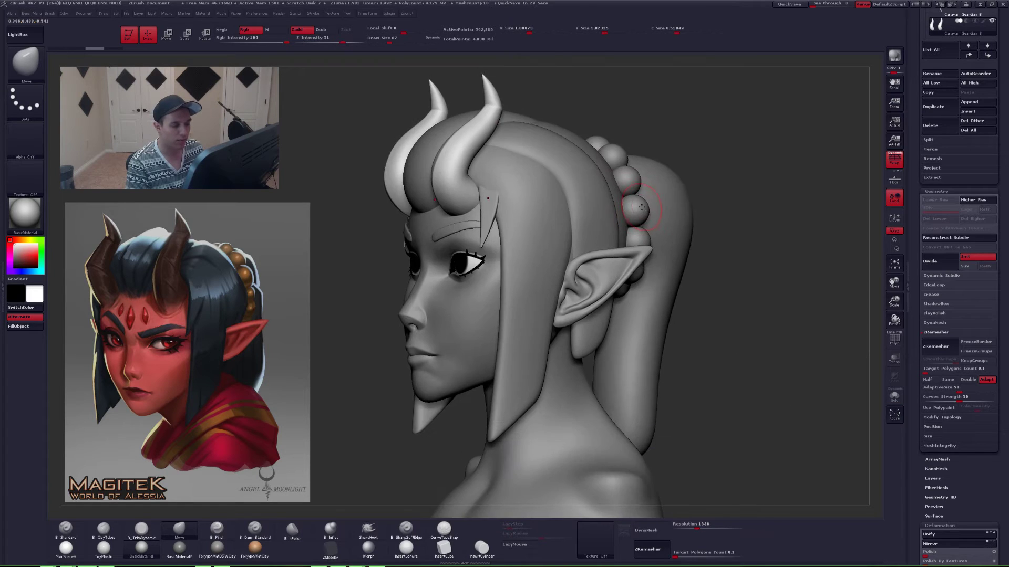
left_click_drag(703, 239, 555, 231, "alt")
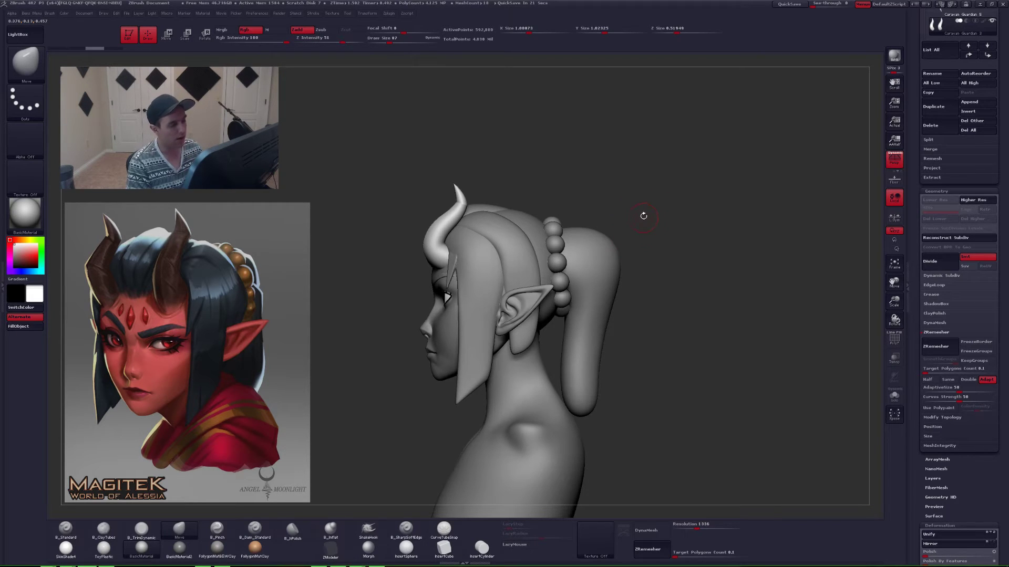
- Select the side hair piece and push its outer contour outward from the back view with the Move brush
left_click(543, 241, "alt")
left_click_drag(541, 182, 568, 186)
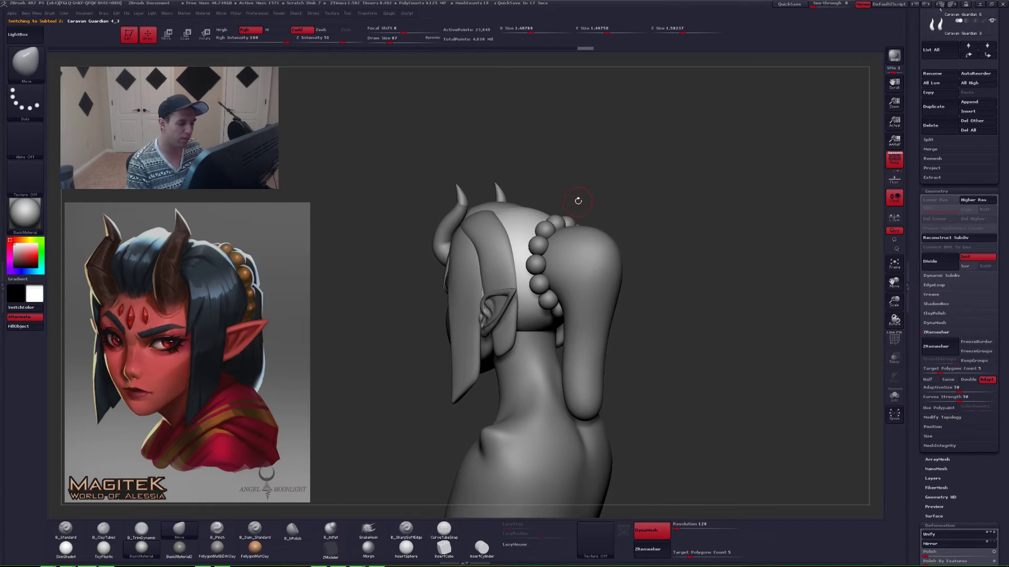
mouse_move(584, 229)
right_mouse_down()
mouse_move(509, 211)
mouse_move(523, 225)
mouse_move(494, 244)
right_mouse_up()
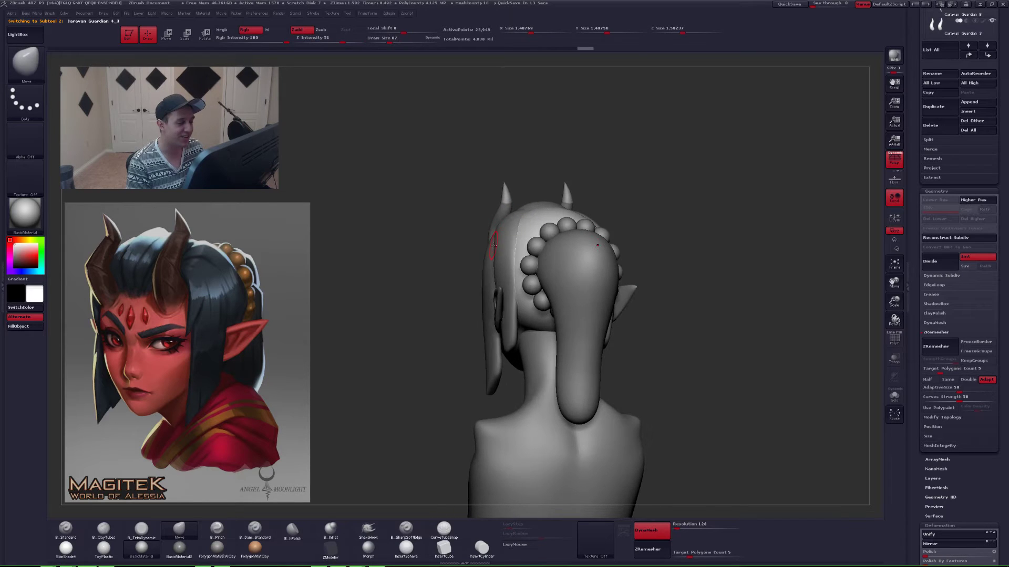
key("space")
left_click(505, 250, "alt")
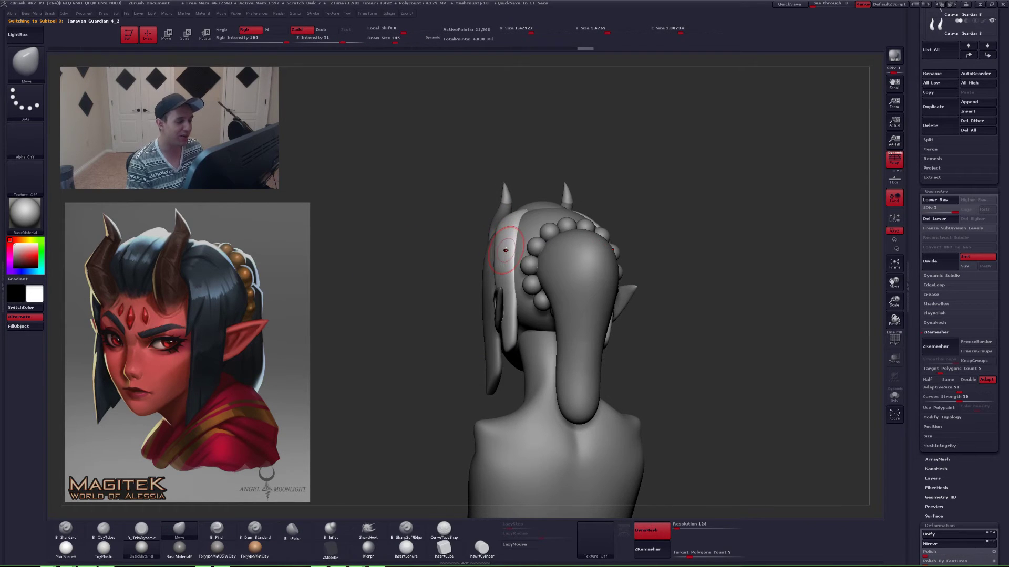
key("space")
left_click_drag(505, 250, 510, 250)
right_click_drag(508, 249, 503, 257, "ctrl")
key("space")
left_click_drag(491, 249, 488, 249)
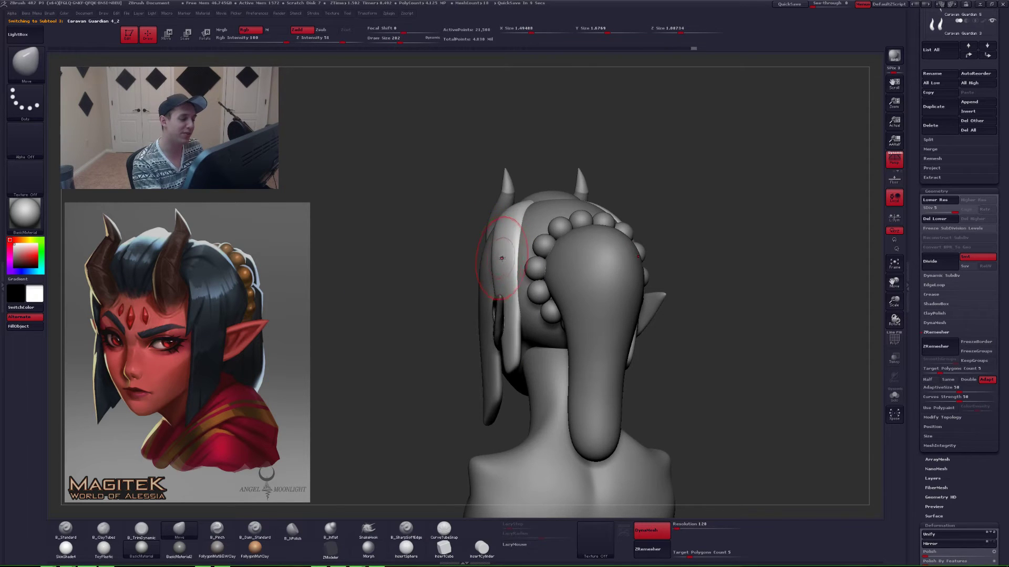
- Refine the side hair piece above the ear in profile with the Move brush at draw size 212
mouse_move(493, 252)
right_mouse_down()
mouse_move(568, 254)
mouse_move(515, 256)
right_mouse_up()
key("space")
left_click_drag(475, 286, 477, 285)
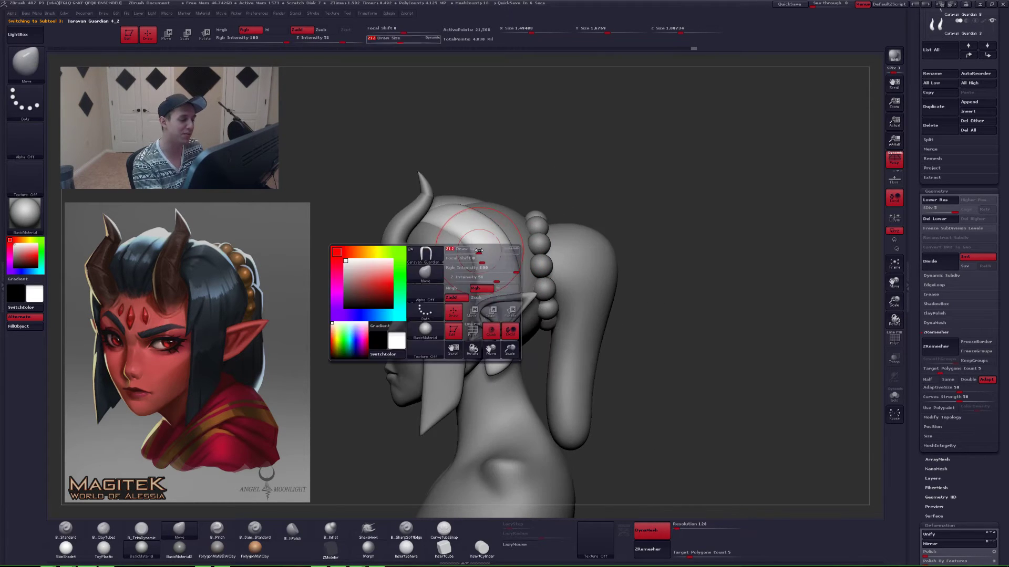
right_click_drag(499, 257, 488, 255)
left_click_drag(489, 255, 486, 254)
right_click_drag(482, 262, 479, 253, "ctrl")
mouse_move(543, 252)
right_mouse_down()
mouse_move(507, 265)
mouse_move(505, 305)
right_mouse_up()
- Select the scalp hair, duplicate its subtool and make the second subtool in the list active
left_click(511, 291, "alt")
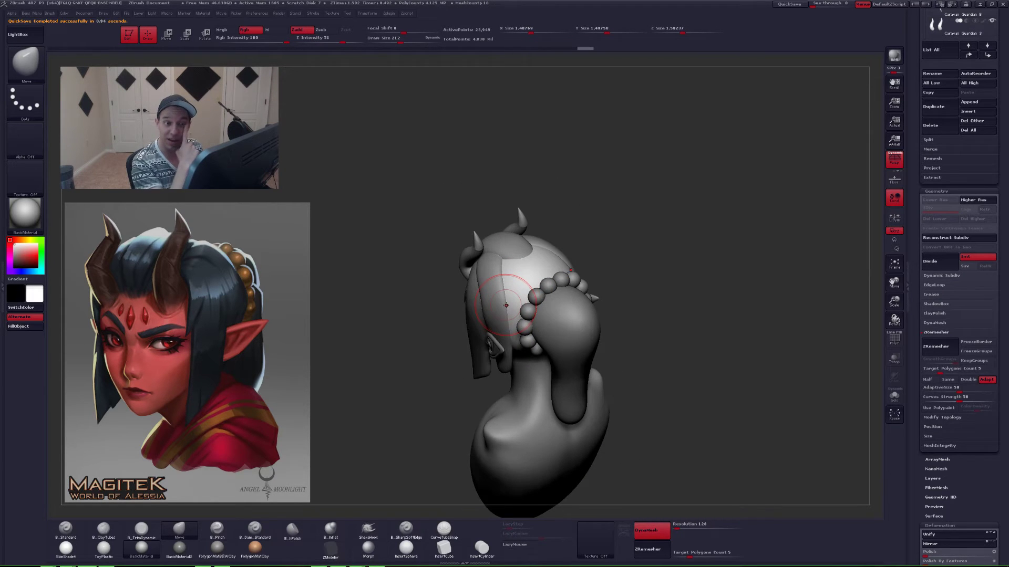
left_click_drag(916, 206, 904, 317)
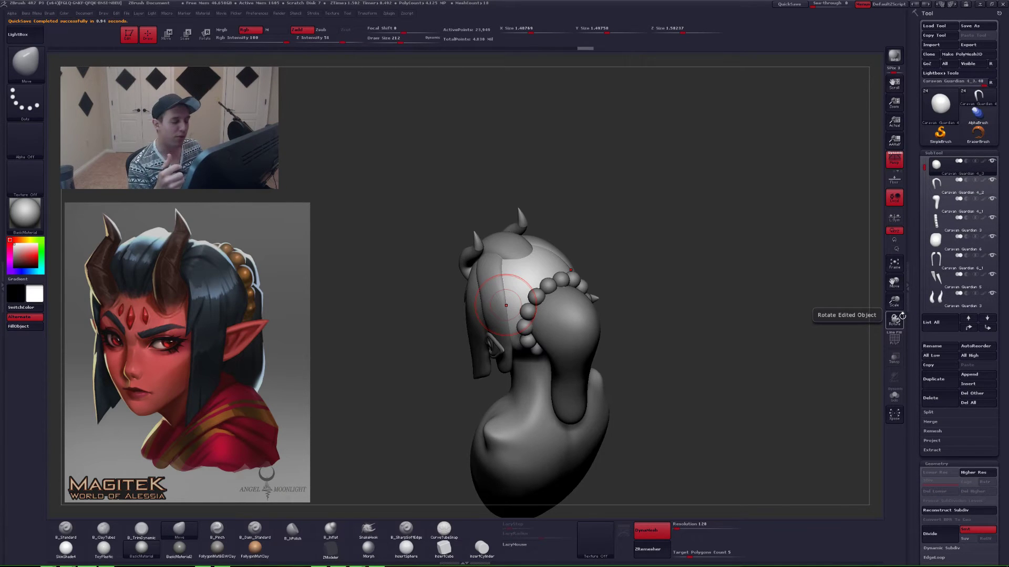
left_click_drag(644, 344, 651, 361)
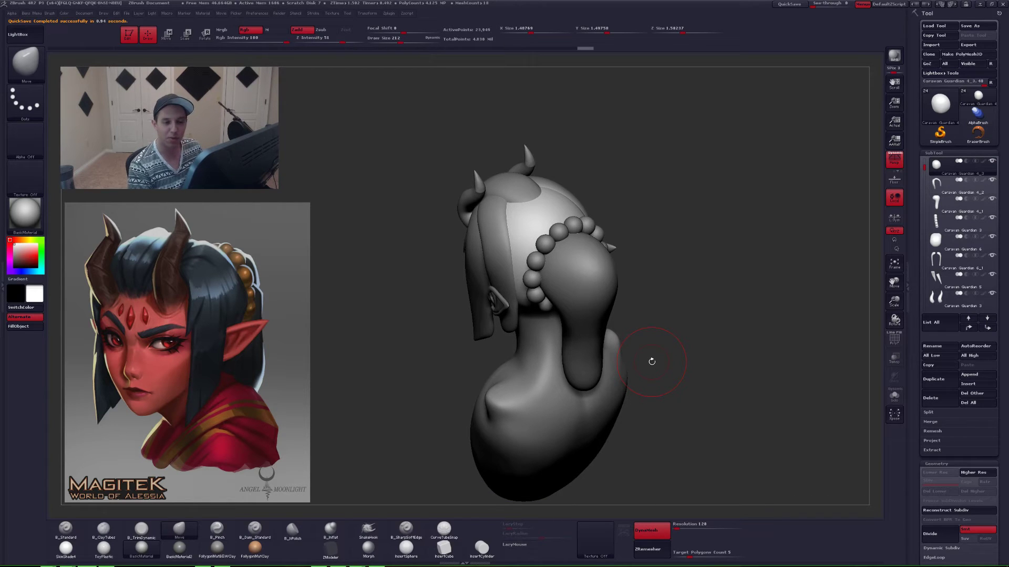
left_click(934, 379)
left_click(937, 184)
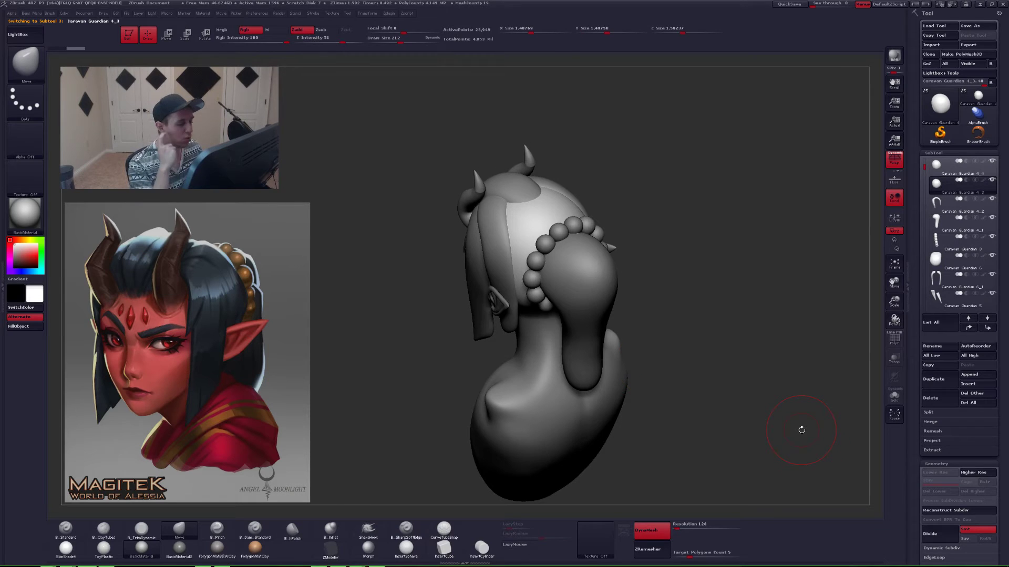
- Choose the CurveTubeSnap brush, raise its Brush Modifier value and adjust the draw size for the hair strands
left_click(444, 529)
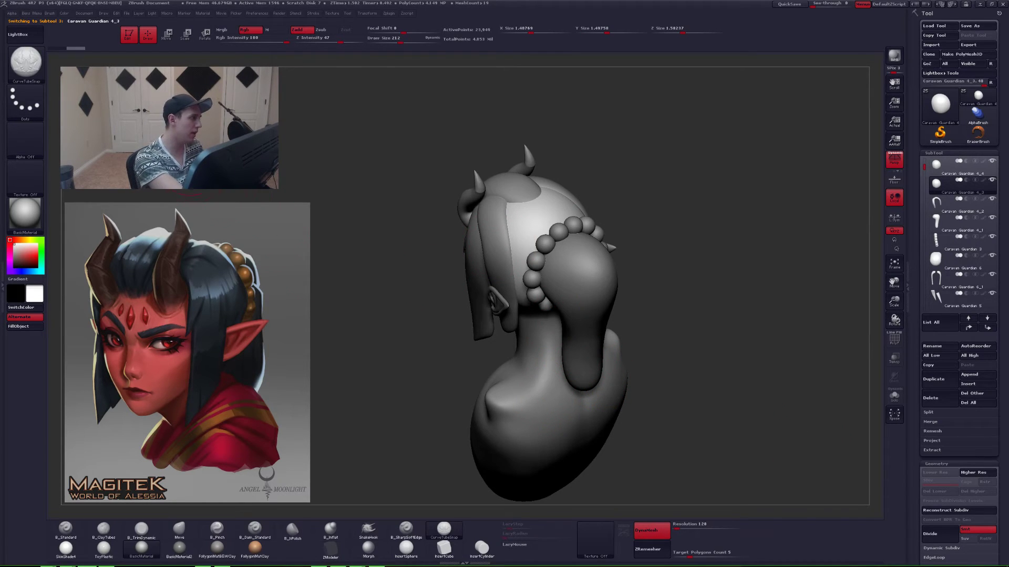
left_click(50, 13)
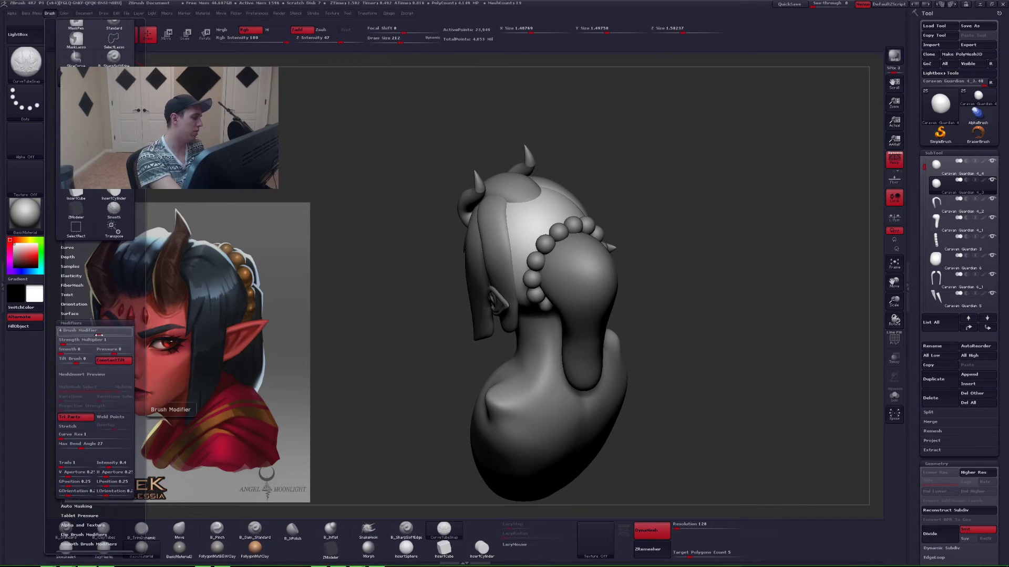
left_click_drag(97, 334, 103, 334)
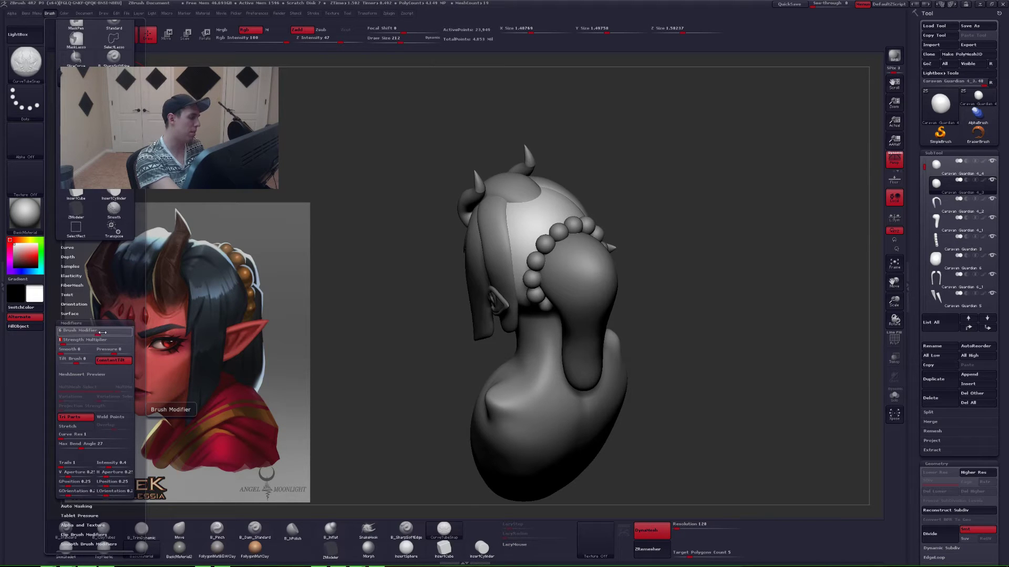
key("space")
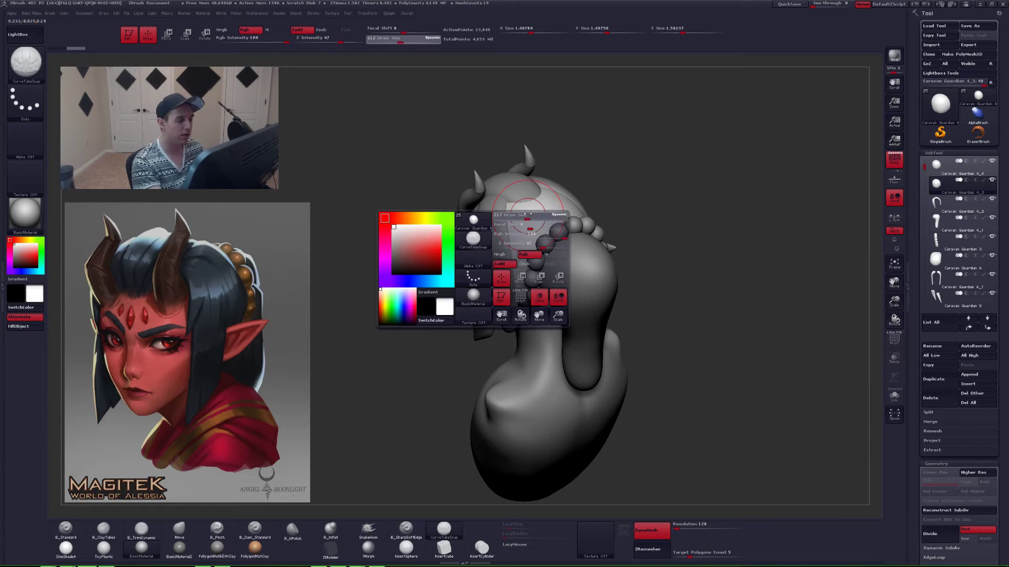
left_click_drag(528, 214, 523, 214)
right_click_drag(518, 226, 532, 252, "ctrl")
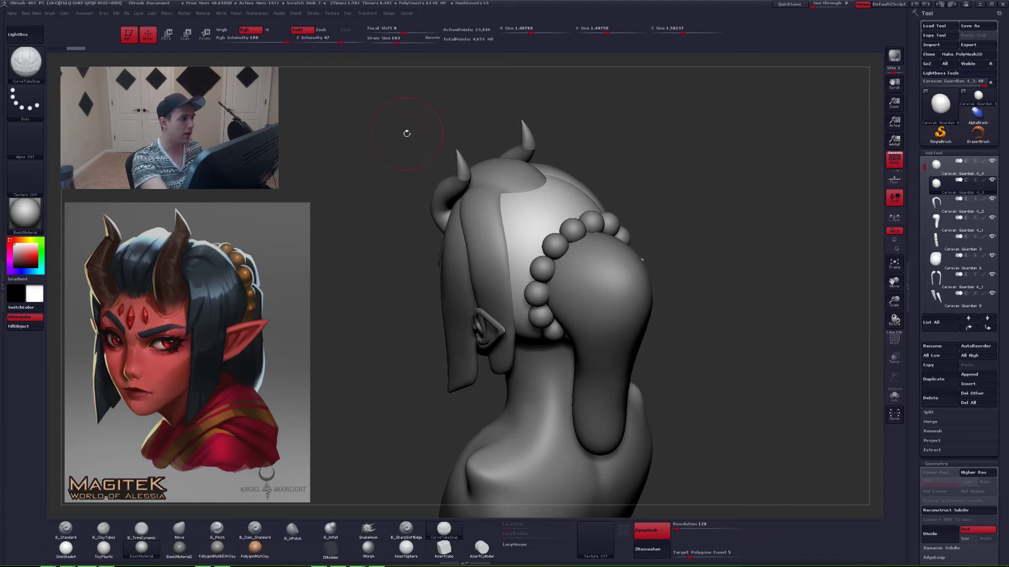
- Draw a tube strand over the isolated scalp from the crown down the side at draw size 172
key("space")
left_click_drag(506, 203, 507, 203)
right_click_drag(511, 185, 507, 201, "alt")
key("alt+s")
left_click_drag(519, 188, 512, 205)
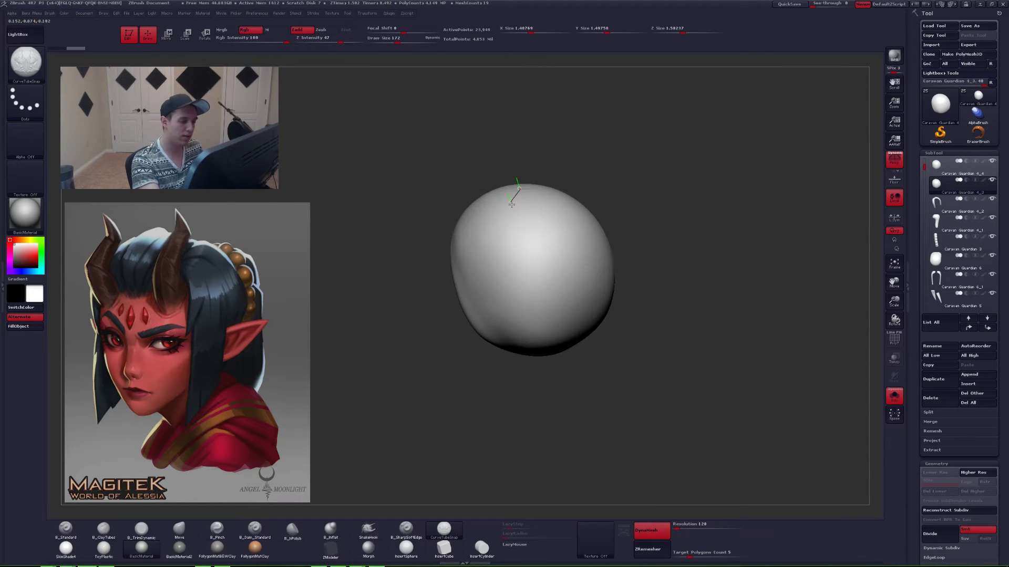
left_click_drag(530, 351, 531, 354)
right_click_drag(548, 286, 574, 265)
key("alt+s")
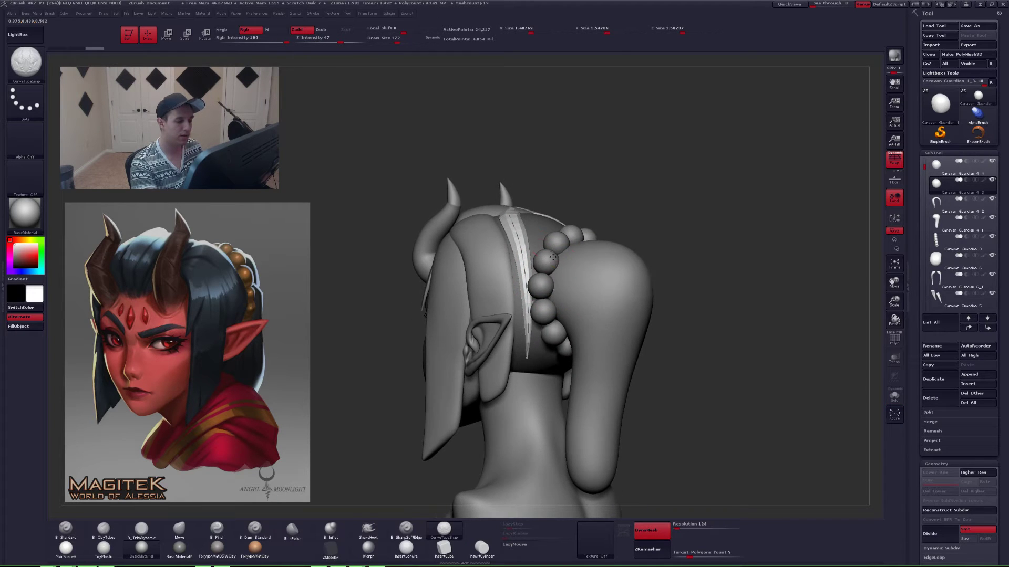
- Set Z Intensity to 26 and reapply the curve with a larger draw size to widen the strand
key("space")
left_click_drag(655, 208, 667, 207)
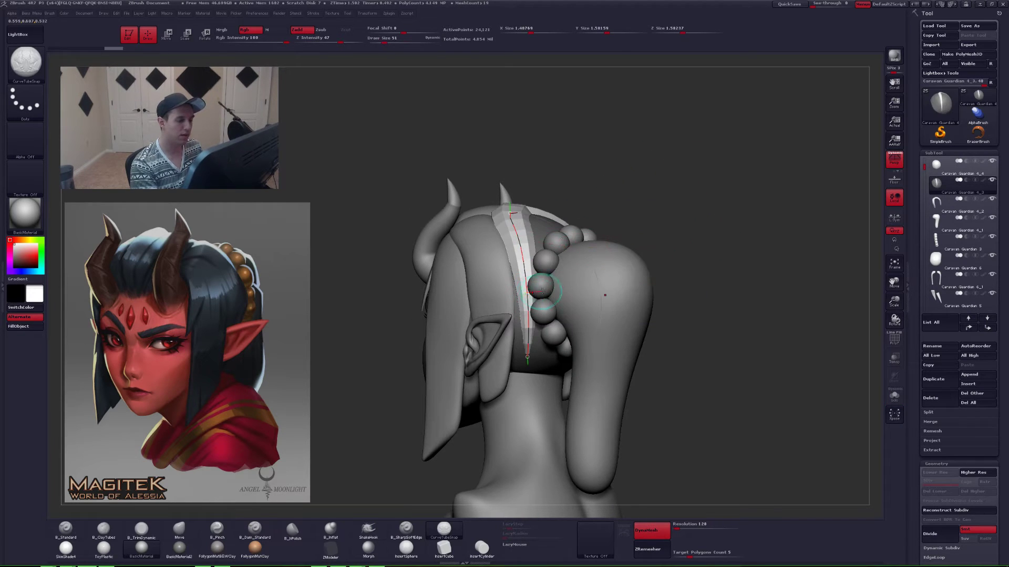
key("space")
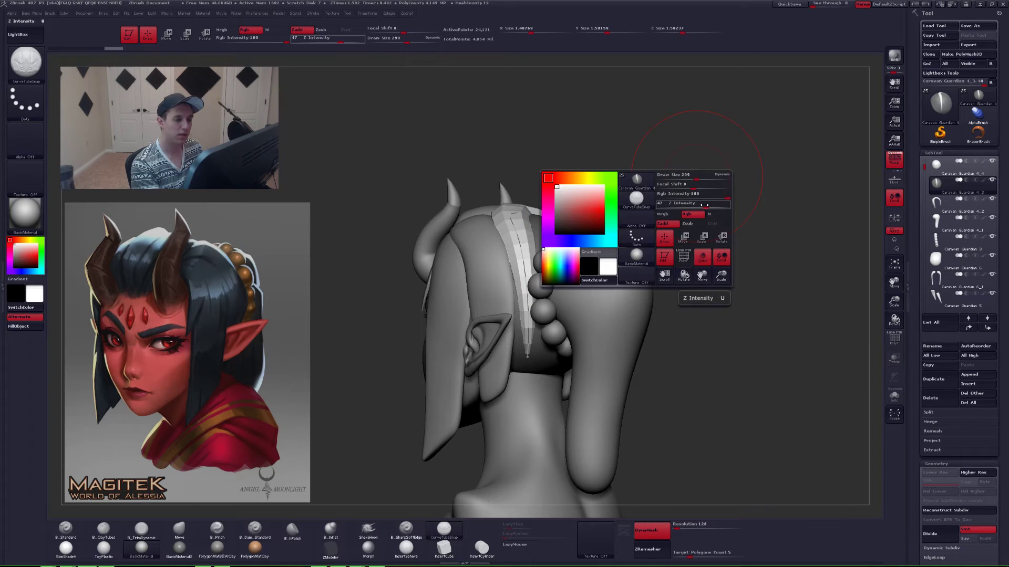
left_click_drag(698, 207, 694, 206)
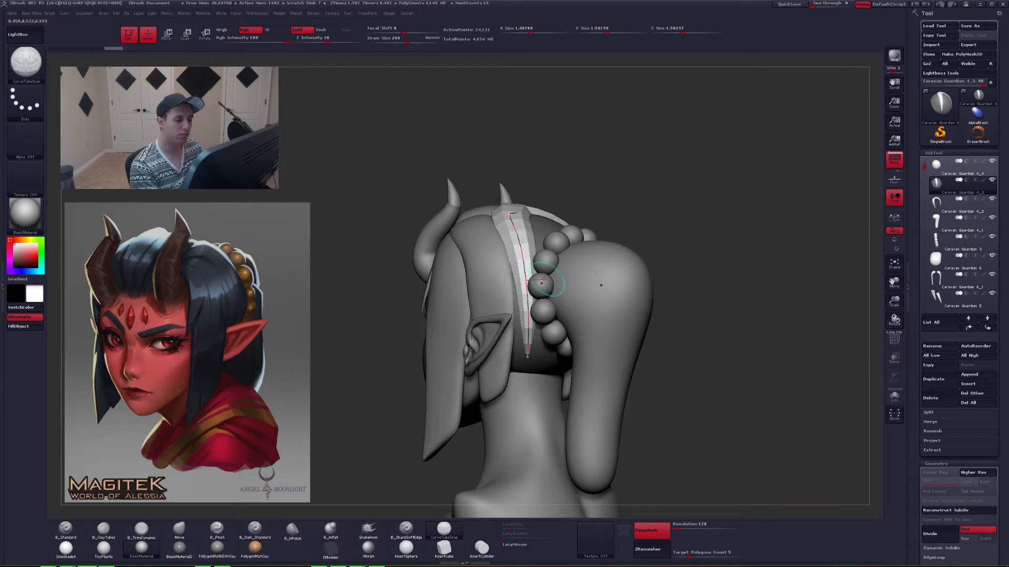
left_click(527, 284)
key("space")
mouse_move(707, 226)
left_mouse_down()
mouse_move(728, 225)
mouse_move(700, 212)
left_mouse_up()
left_click(541, 288)
key("space")
left_click(527, 294)
right_click_drag(597, 322, 612, 321)
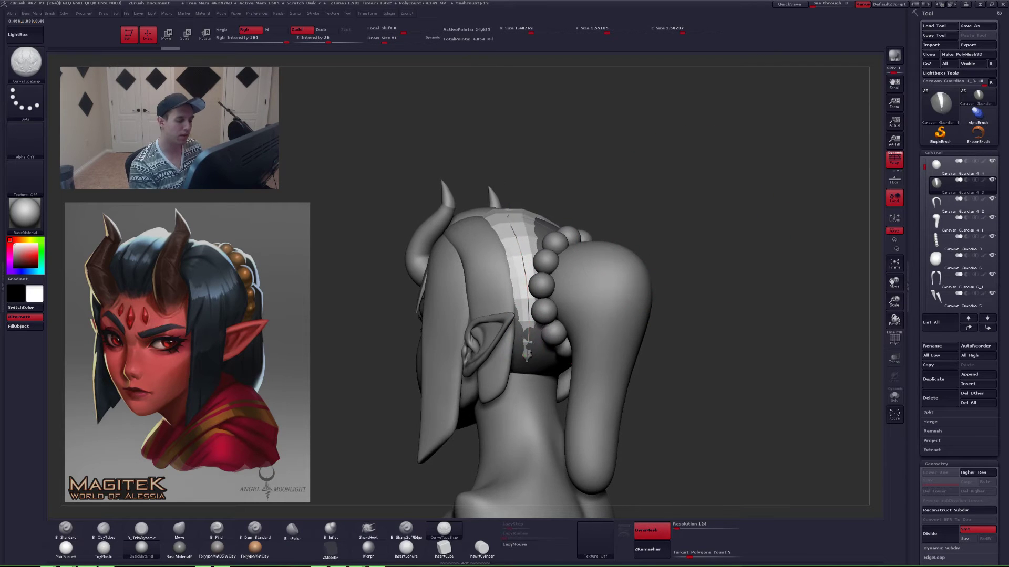
- Extend the lower end of the strand's curve downward and isolate the scalp to check how the strand fits
left_click_drag(526, 358, 527, 382)
mouse_move(528, 380)
right_mouse_down()
mouse_move(550, 367)
mouse_move(529, 425)
mouse_move(583, 184)
mouse_move(562, 258)
mouse_move(591, 266)
mouse_move(600, 317)
mouse_move(553, 379)
mouse_move(569, 402)
mouse_move(632, 328)
right_mouse_up()
key("alt+s")
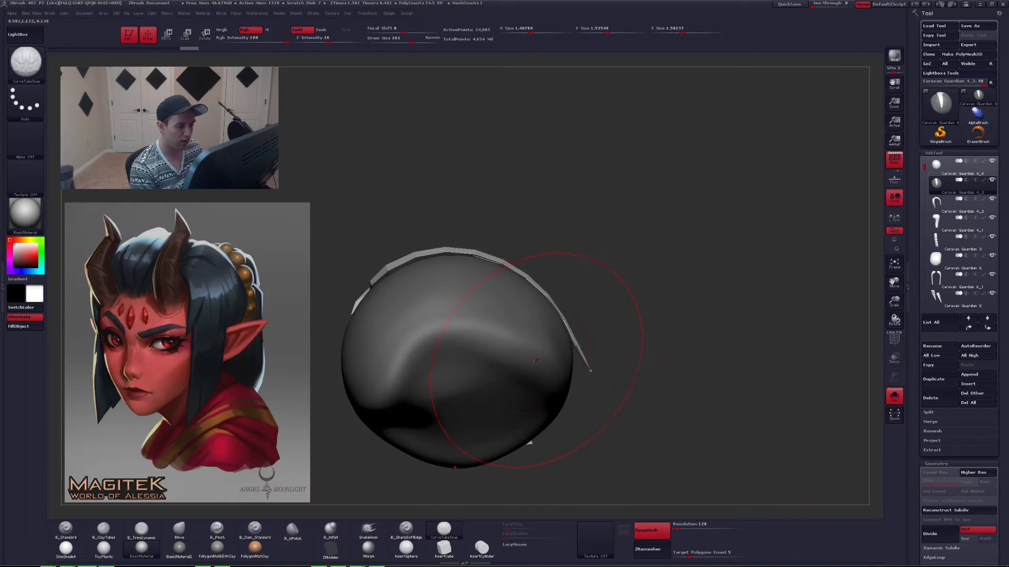
key("space")
left_click_drag(671, 291, 661, 292)
right_click_drag(643, 298, 657, 297, "alt")
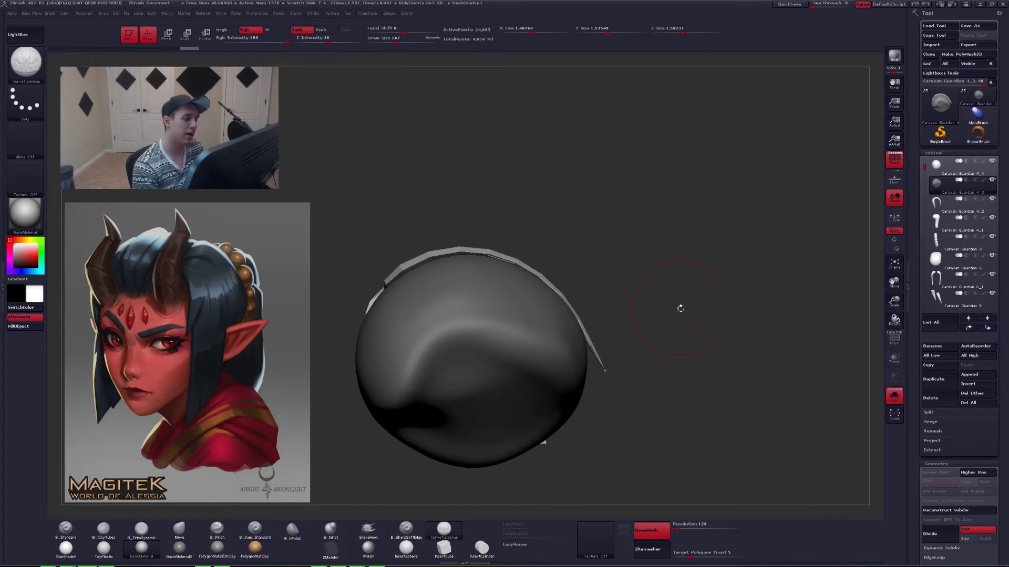
- Turn on PolyFrame, show only the strand's polygroup and delete the hidden scalp geometry
left_click_drag(658, 300, 637, 341)
key("shift+f")
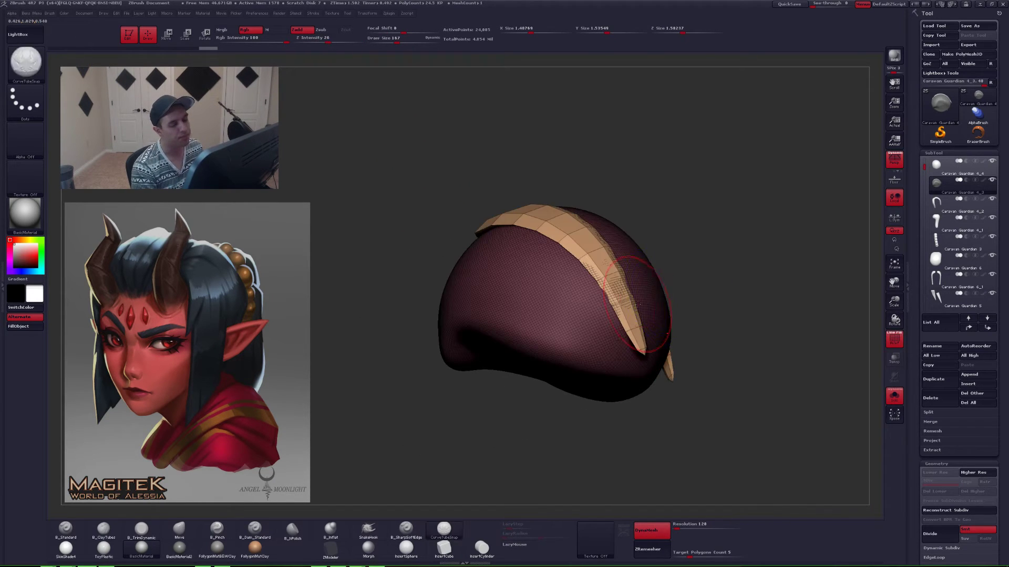
left_click(629, 329, "ctrl+shift")
key("space")
left_click(648, 332)
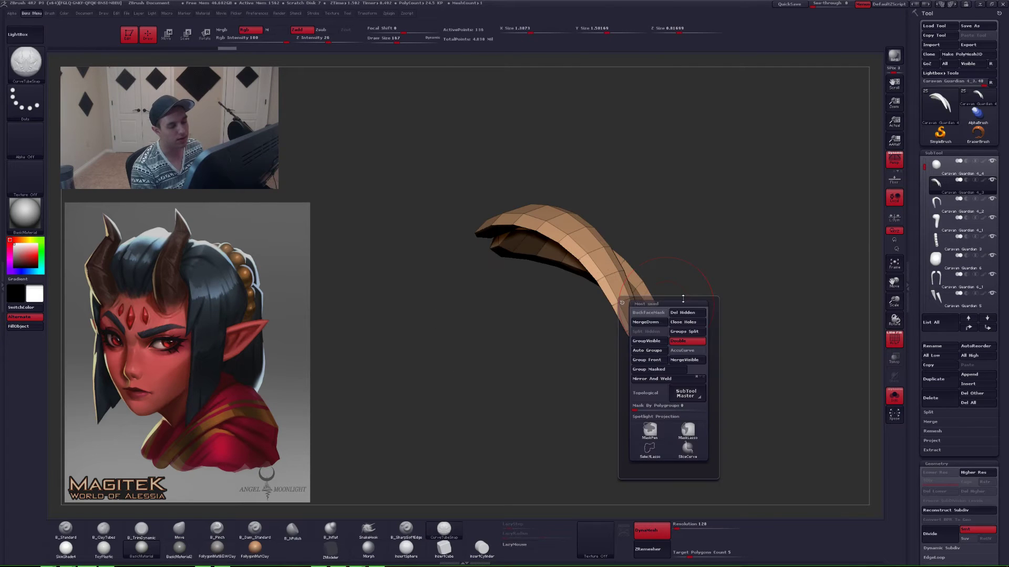
- Reshape the remaining low-poly hair strand with the Move brush at draw size 245
key("b")
key("m")
key("v")
key("space")
left_click_drag(668, 286, 677, 285)
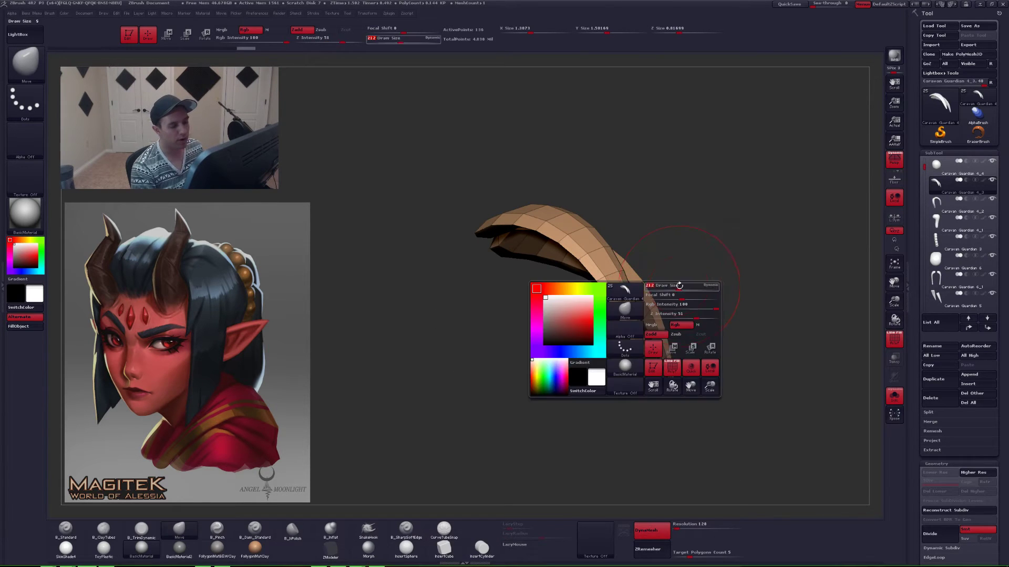
key("ctrl+space")
mouse_move(673, 319)
left_mouse_down()
mouse_move(635, 308)
mouse_move(619, 349)
mouse_move(603, 314)
left_mouse_up()
key("space")
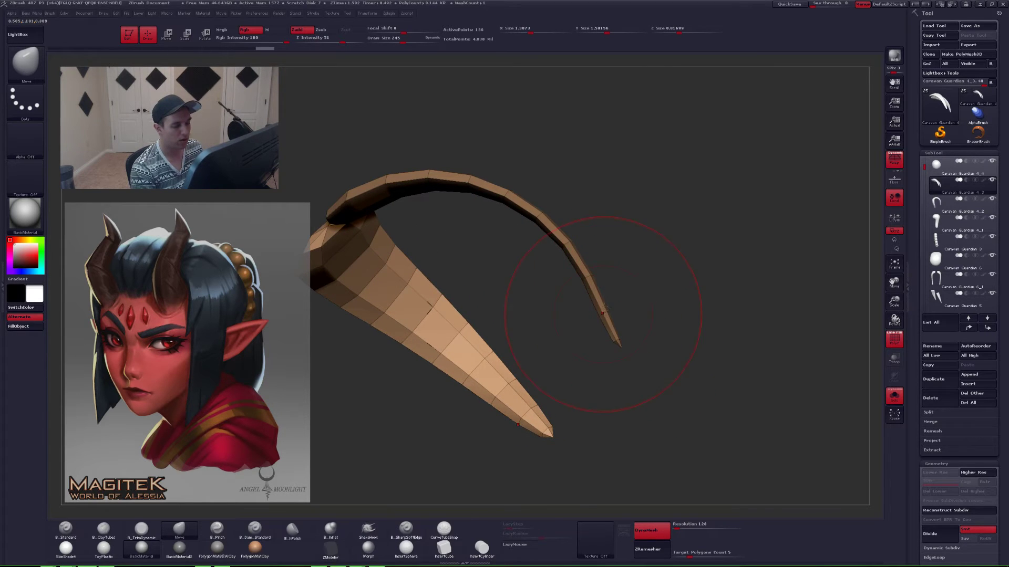
key("alt+s")
key("alt+s")
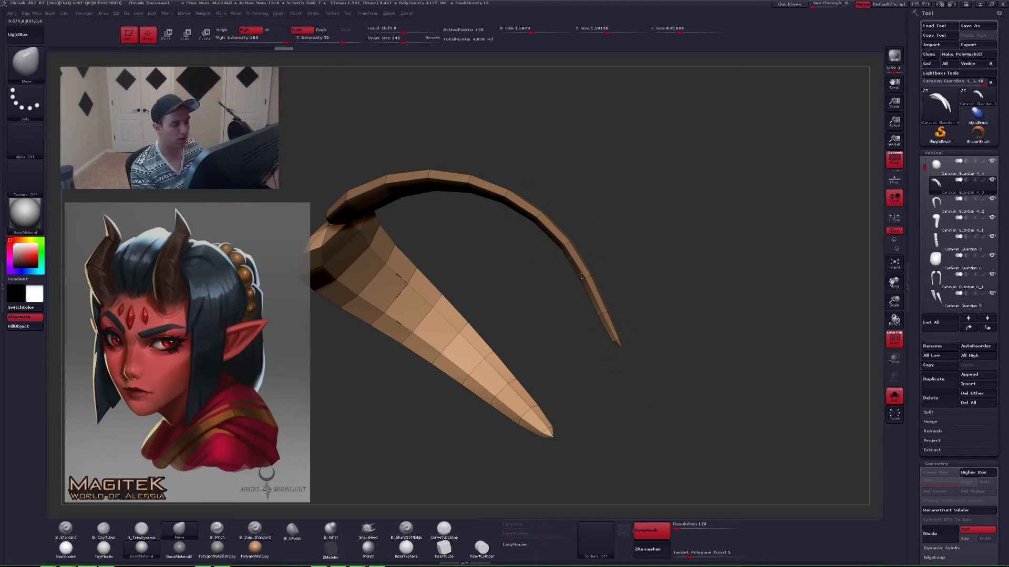
left_click_drag(591, 268, 607, 320)
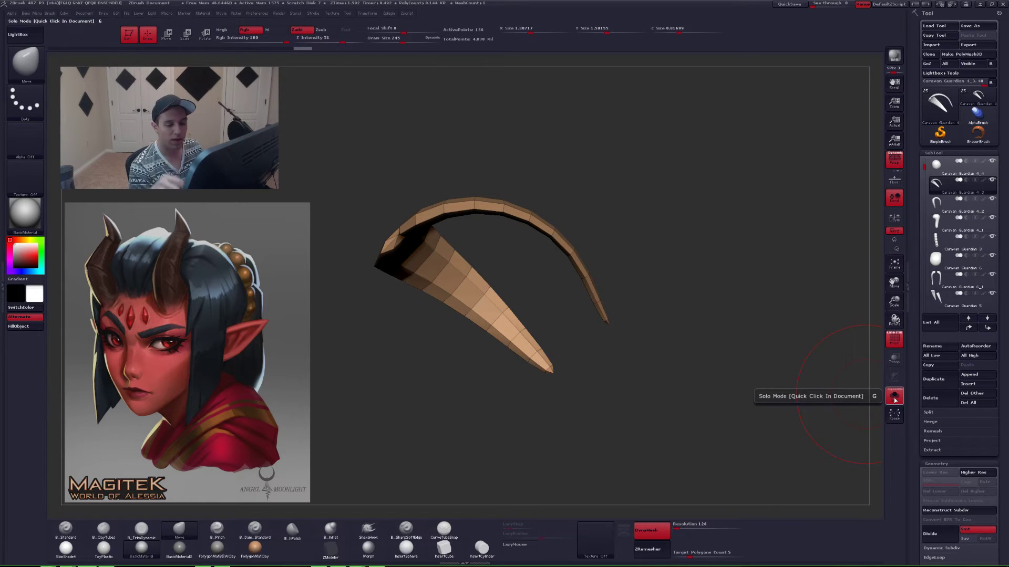
- Toggle Solo mode on the low-poly hair strand to compare it alone and in place on the head
left_click(895, 398)
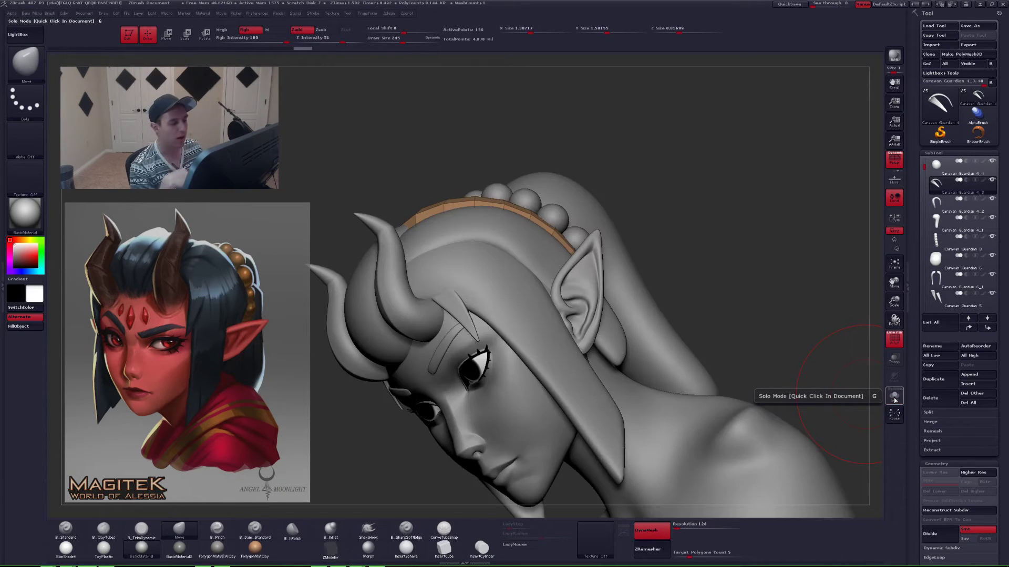
left_click(895, 398)
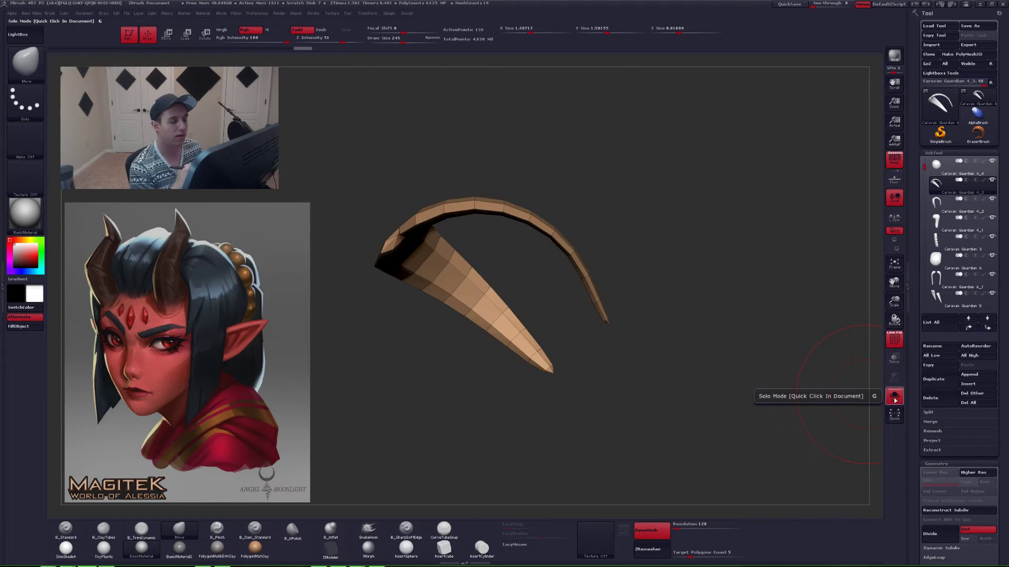
left_click(895, 398)
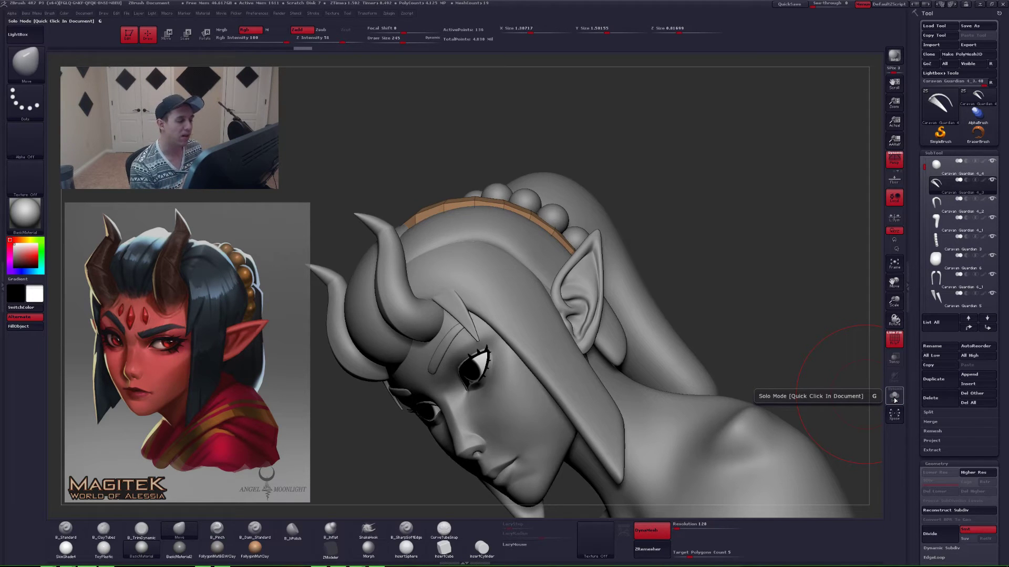
left_click(895, 400)
- Reduce the Move brush draw size to 212 and reshape the low-poly strand over the back of the scalp
key("space")
left_click(683, 276)
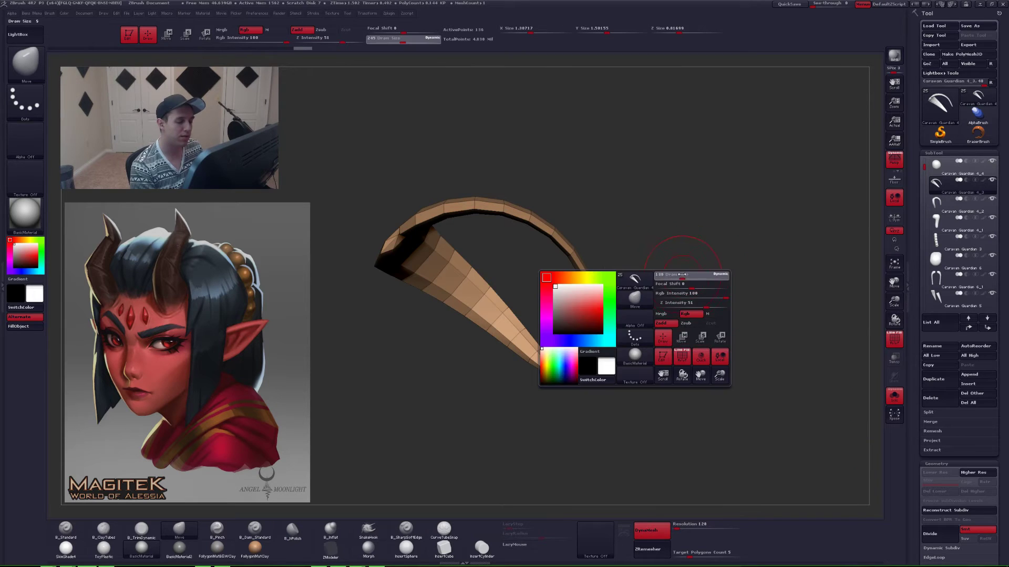
mouse_move(683, 286)
left_mouse_down()
mouse_move(577, 345)
mouse_move(652, 286)
left_mouse_up()
key("alt+s")
key("space")
key("ctrl+space")
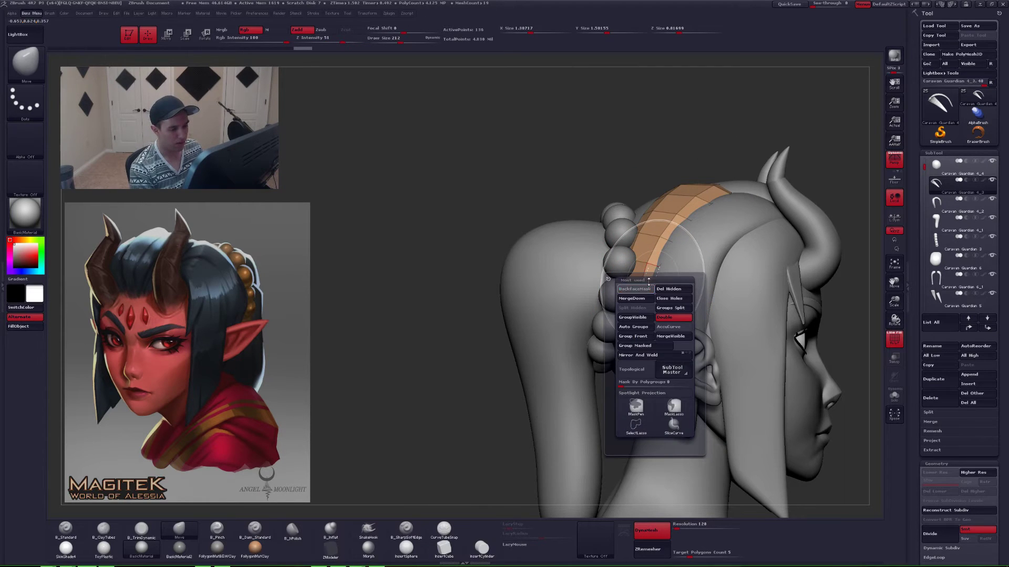
mouse_move(624, 311)
right_mouse_down()
mouse_move(678, 321)
mouse_move(623, 343)
right_mouse_up()
key("space")
left_click_drag(623, 343, 628, 342)
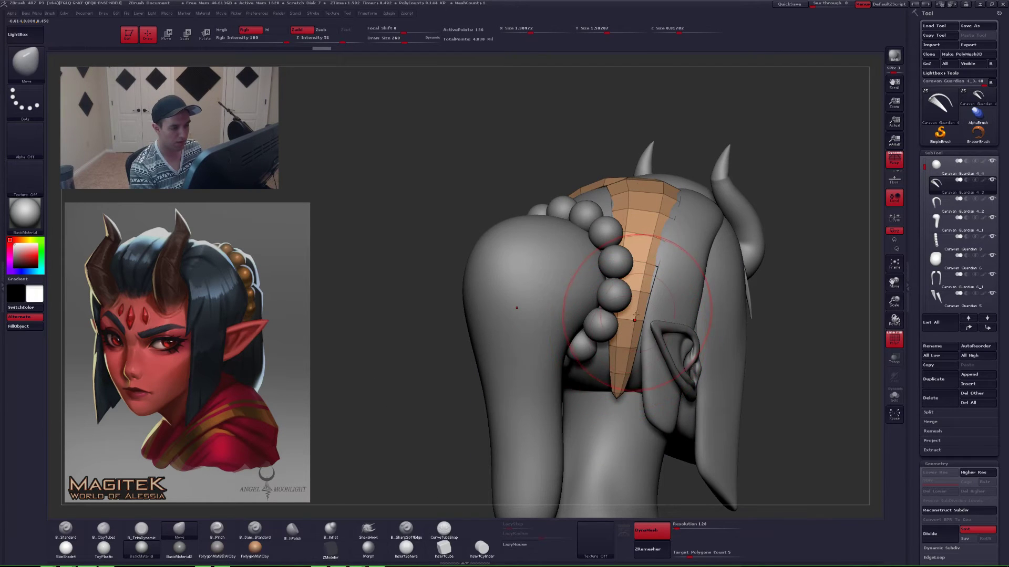
- Isolate the strand to inspect its curve, and restore the full head to check the strand's fit from above
key("f")
key("alt+s")
right_click_drag(623, 322, 613, 374)
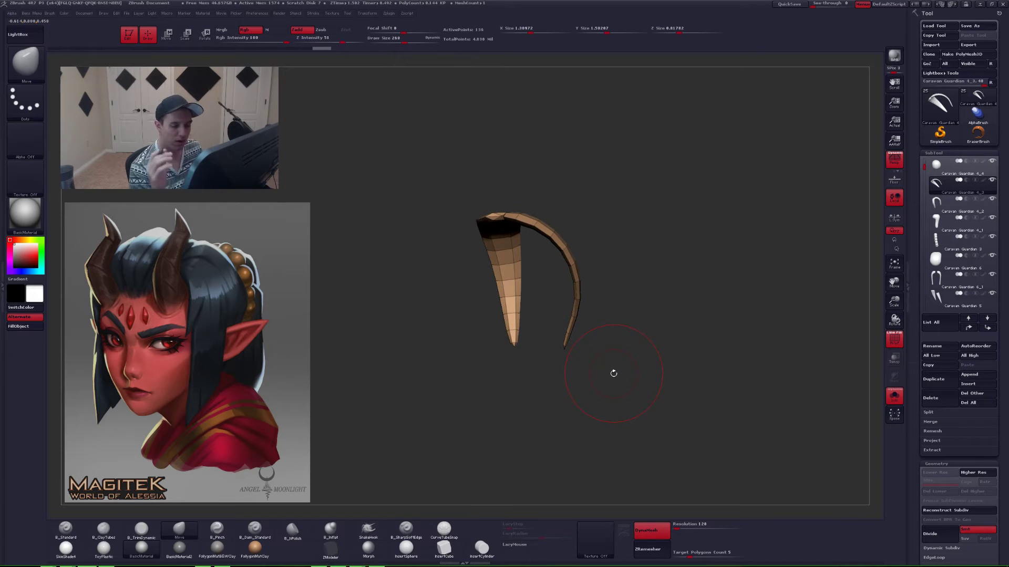
key("alt+s")
right_click_drag(520, 278, 547, 350, "alt")
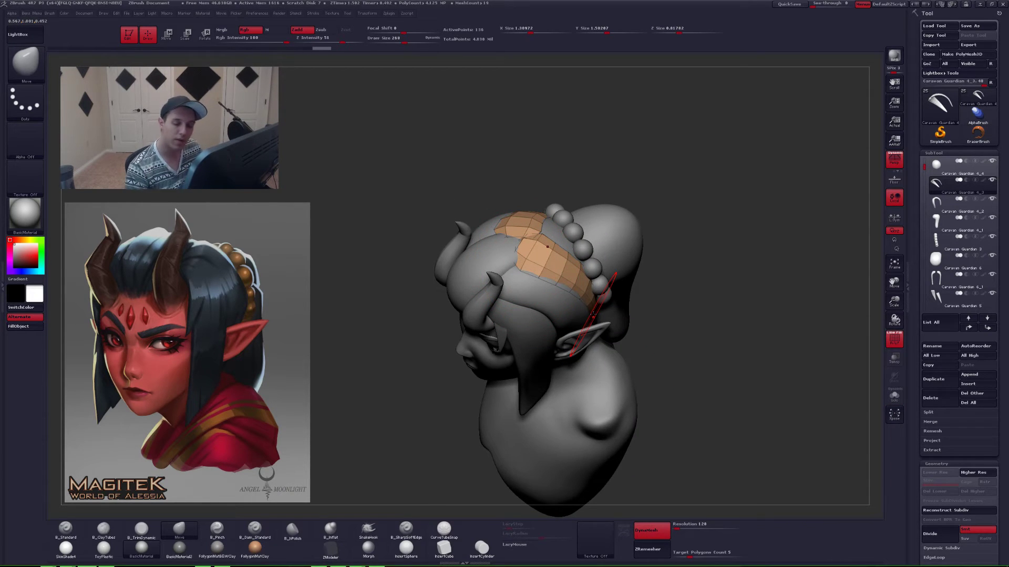
- Assign the Alt+S hotkey to Solo mode and test it by isolating and restoring the strand
left_click(895, 398, "ctrl+alt")
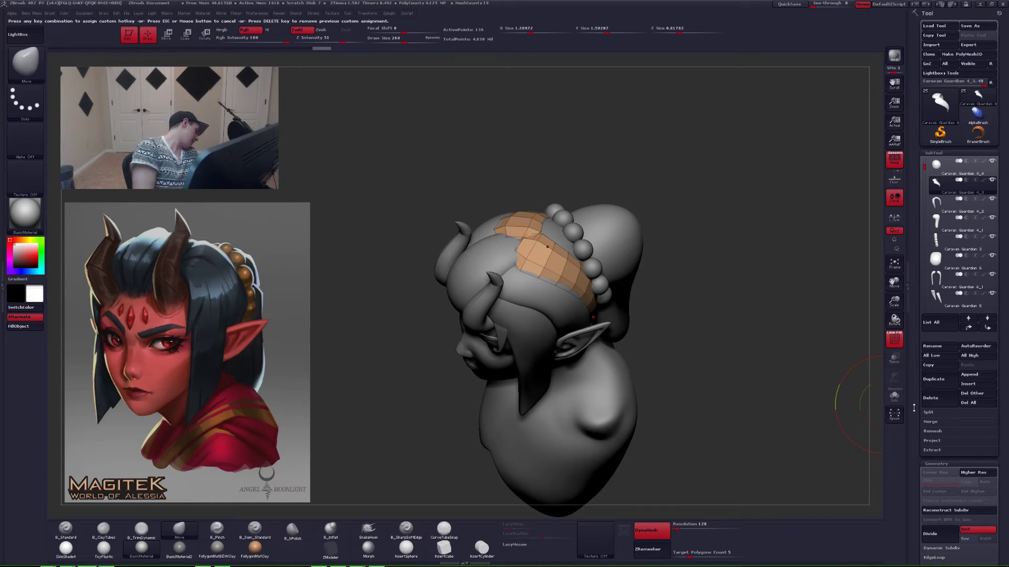
key("alt+s")
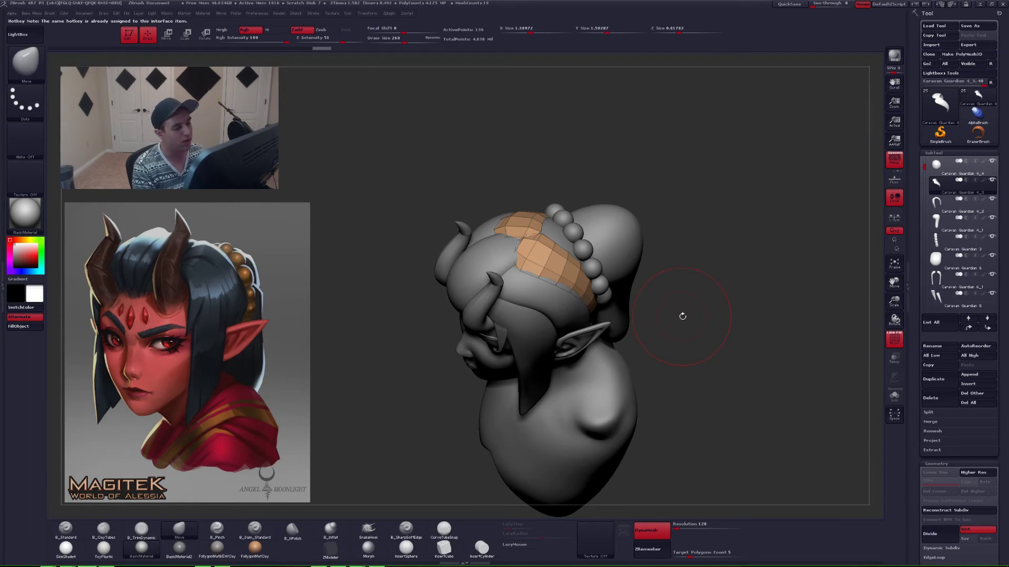
key("alt+s")
key("alt+s")
key("alt+s")
key("alt+s")
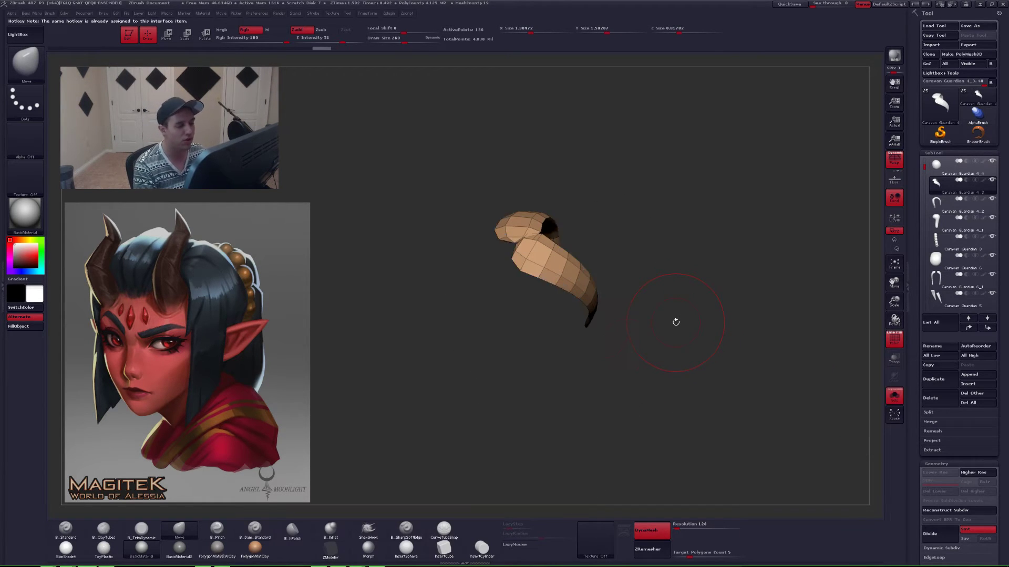
- Show the Store and Save options for custom hotkeys in the preferences
left_click(257, 13)
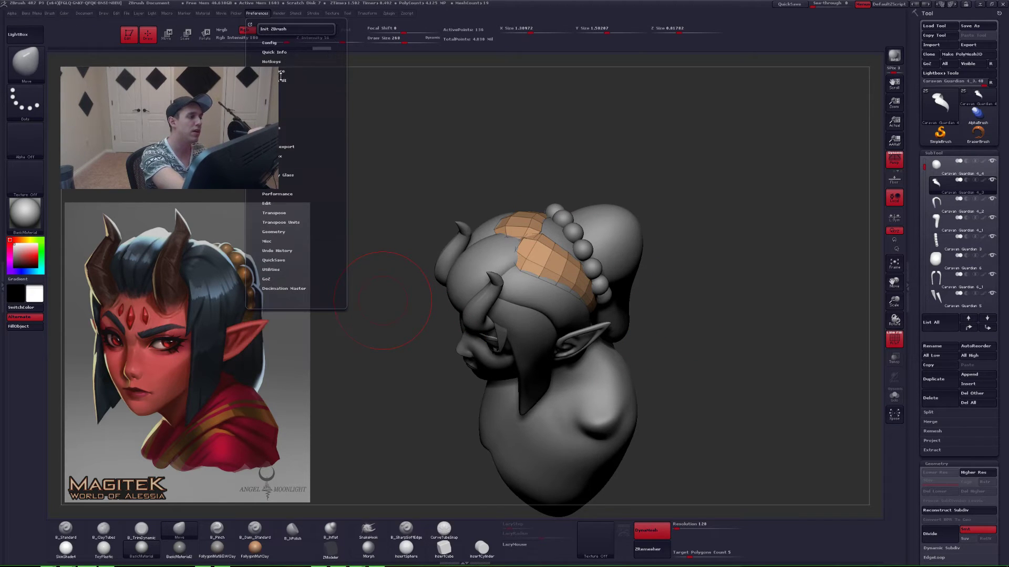
left_click(277, 60)
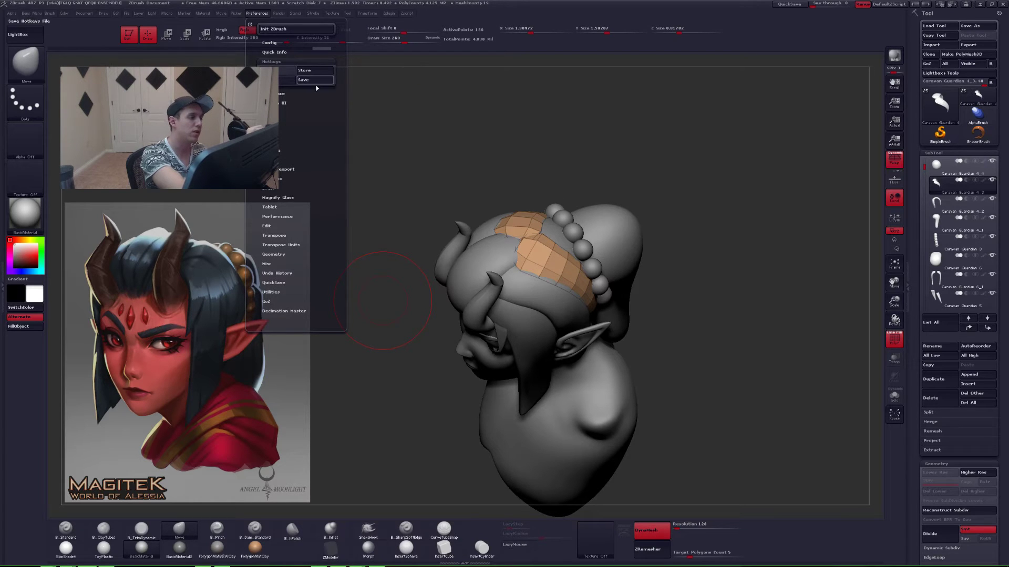
left_click(312, 62)
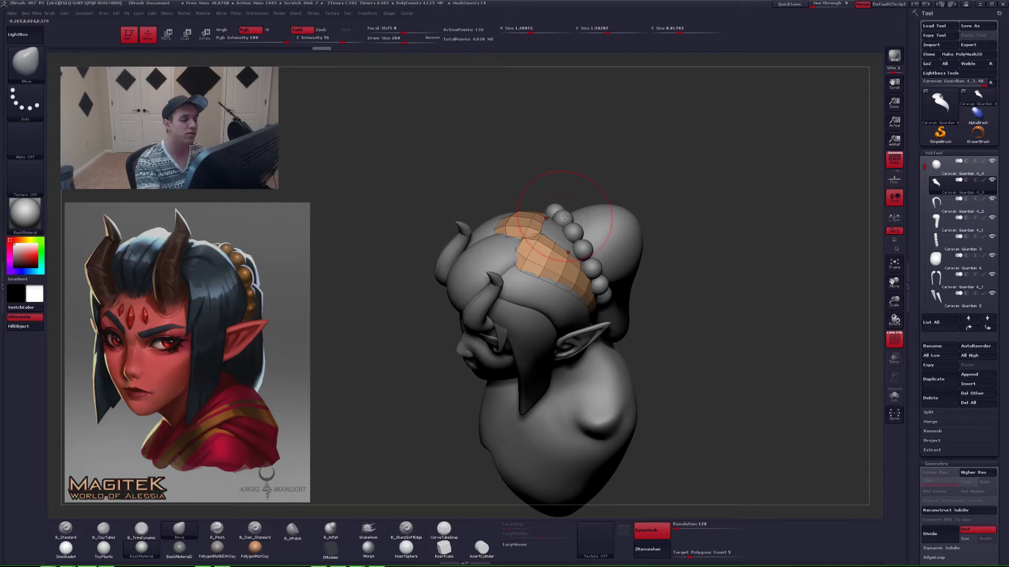
- Turn off PolyFrame, subdivide the strand and pull its lower end down behind the ear with the Move brush
key("shift+f")
left_click_drag(657, 386, 588, 361)
key("space")
left_click_drag(588, 354, 594, 354)
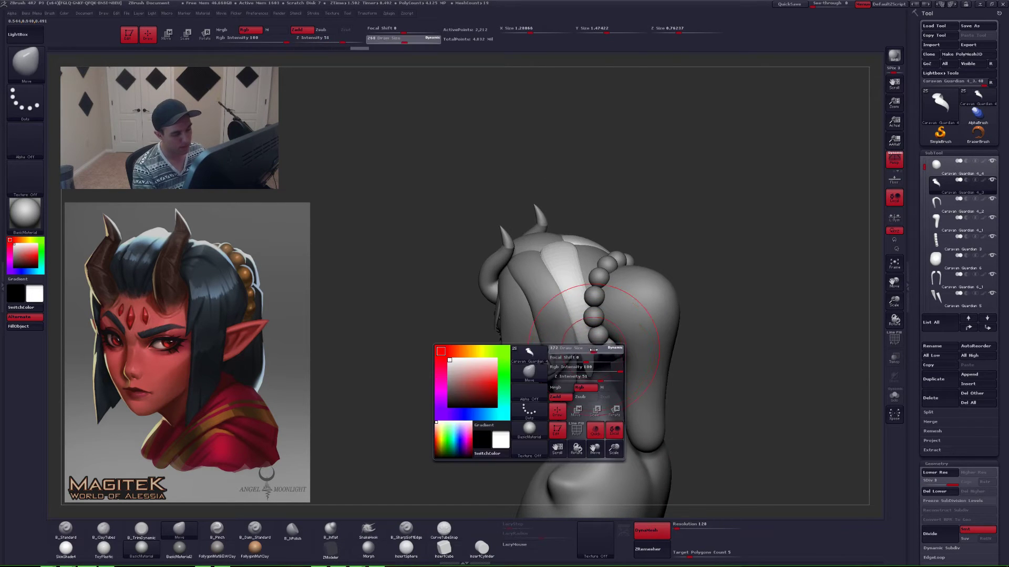
right_click_drag(595, 354, 589, 359)
key("ctrl+shift+space")
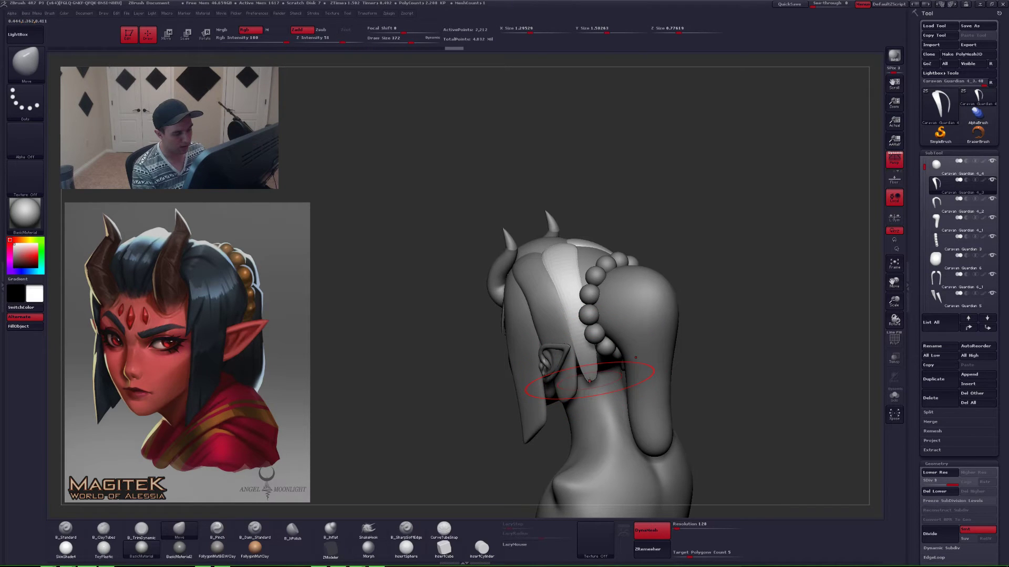
left_click_drag(589, 380, 589, 384)
- Isolate the subdivided strand, adjust its curvature with the Move brush and bring back the full head
mouse_move(447, 371)
left_mouse_down()
mouse_move(602, 375)
mouse_move(595, 364)
left_mouse_up()
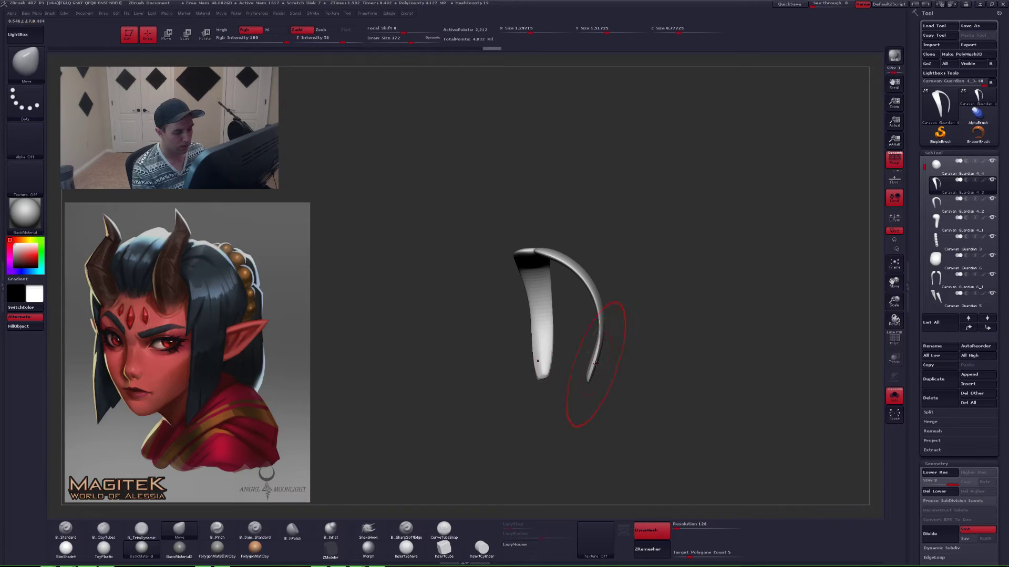
left_click_drag(602, 329, 604, 334)
left_click_drag(559, 299, 558, 295)
mouse_move(441, 321)
left_mouse_down()
mouse_move(562, 321)
mouse_move(544, 333)
left_mouse_up()
key("ctrl+shift+q")
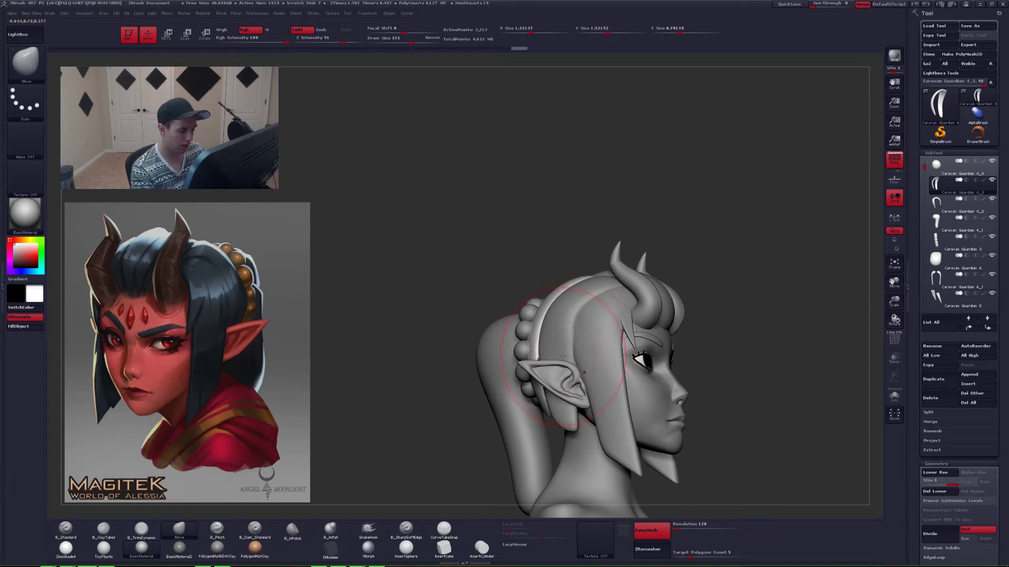
mouse_move(520, 362)
right_mouse_down()
mouse_move(549, 378)
mouse_move(546, 340)
mouse_move(557, 350)
right_mouse_up()
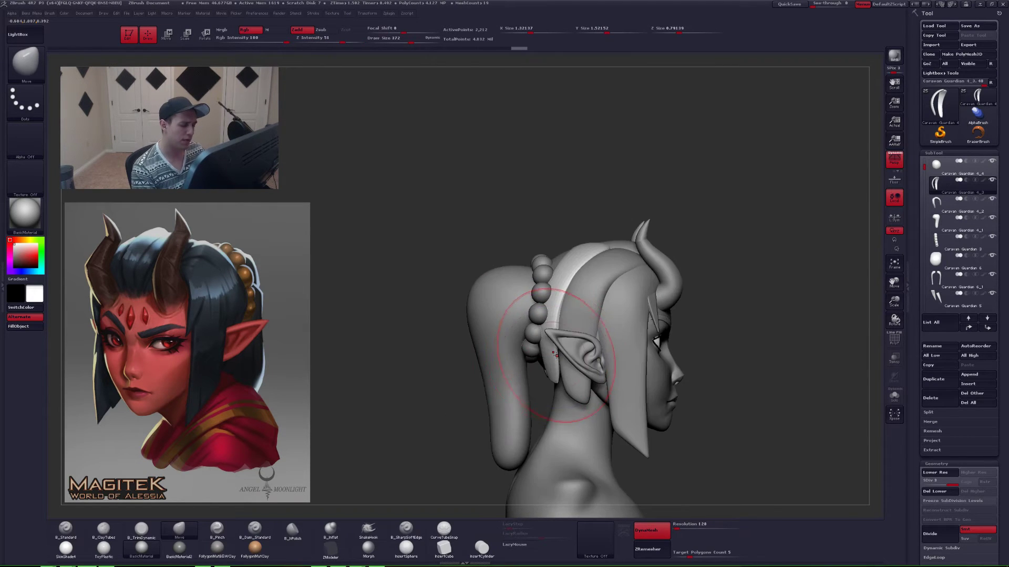
- Reposition the strand's lower tip between the beads and the ear, using the Move brush at draw size 274 first
key("space")
left_click_drag(497, 409, 488, 409)
right_click_drag(499, 376, 548, 374)
left_click_drag(549, 374, 545, 380)
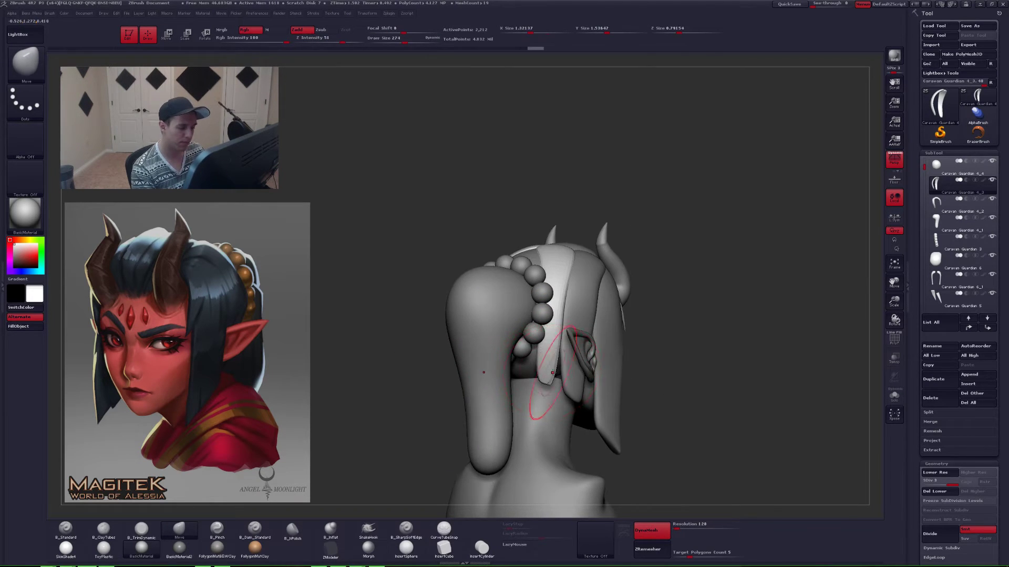
right_click_drag(544, 382, 496, 380)
key("space")
left_click_drag(515, 367, 522, 367)
right_click_drag(555, 365, 542, 366)
left_click_drag(548, 377, 553, 379)
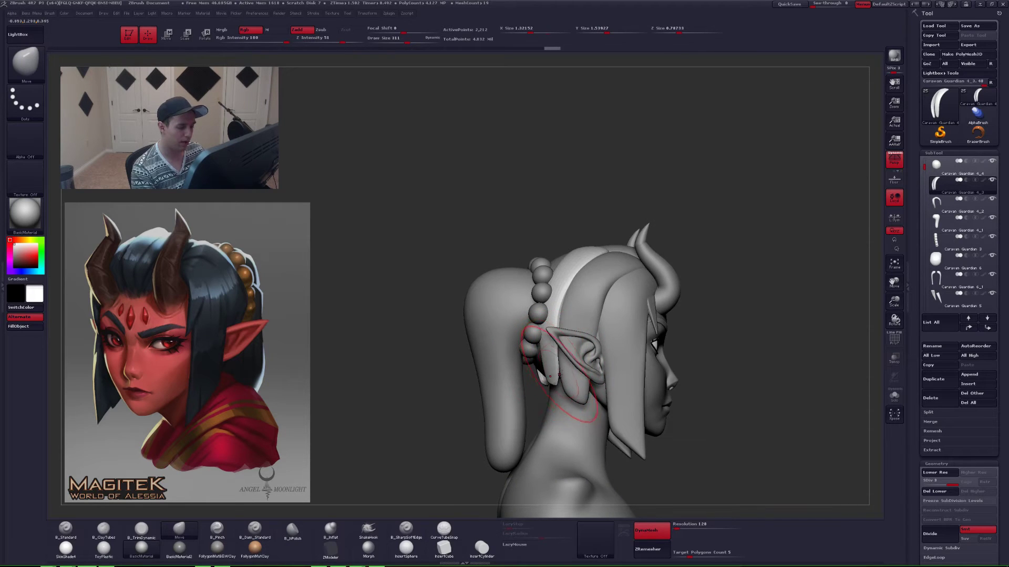
- Refine the strand's lower tip against the neck and reduce the Move brush draw size to 217
right_click_drag(570, 371, 610, 372)
left_click_drag(552, 382, 555, 385)
right_click_drag(560, 385, 571, 420, "alt")
right_click_drag(570, 378, 551, 369)
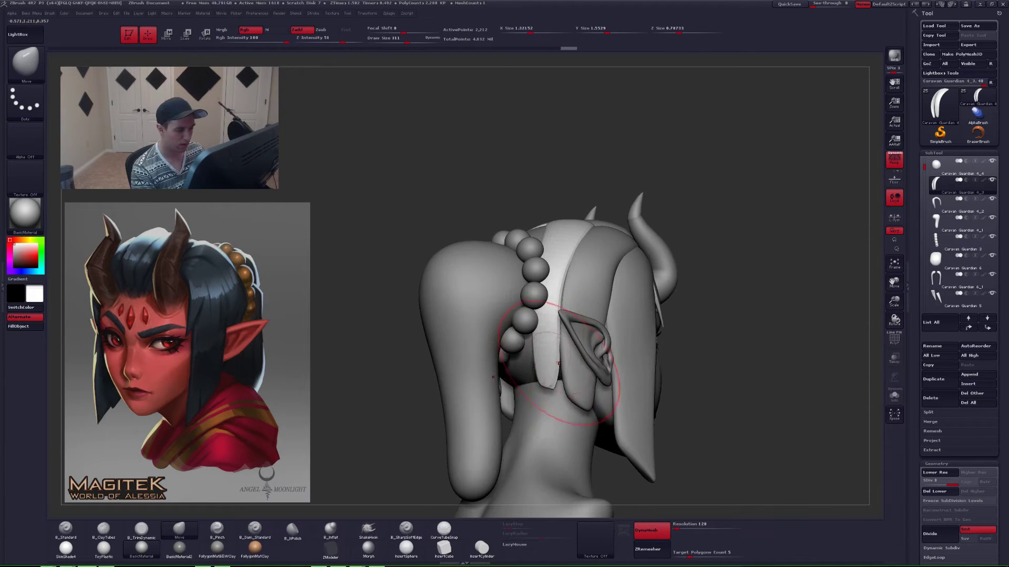
key("space")
left_click_drag(553, 368, 546, 368)
right_click_drag(549, 342, 550, 306, "ctrl")
right_click_drag(617, 353, 581, 355, "shift")
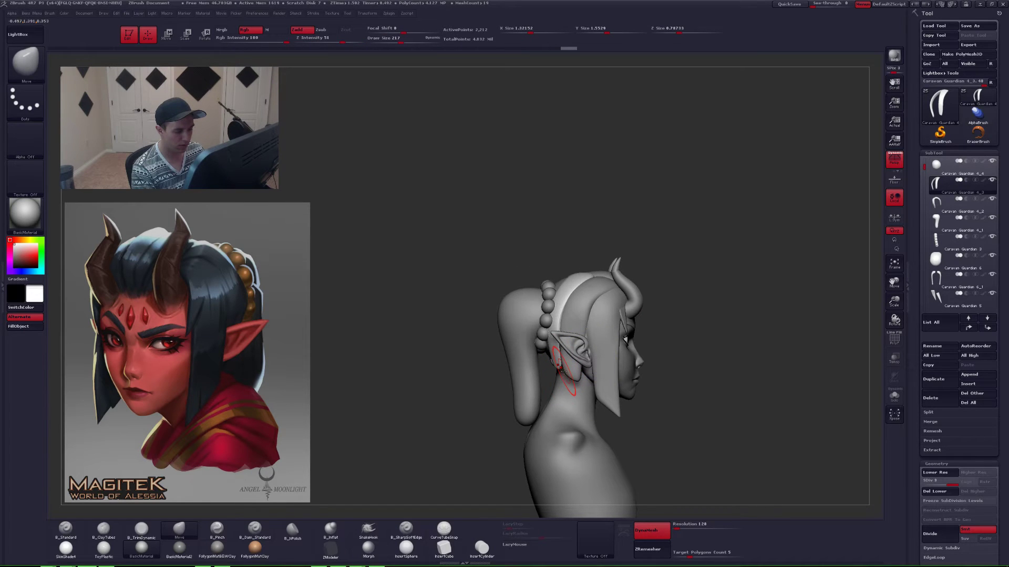
- Draw a Transpose line from the neck across the ponytail to indicate the hair's flow, and return to Draw mode
key("w")
left_click_drag(578, 381, 429, 305)
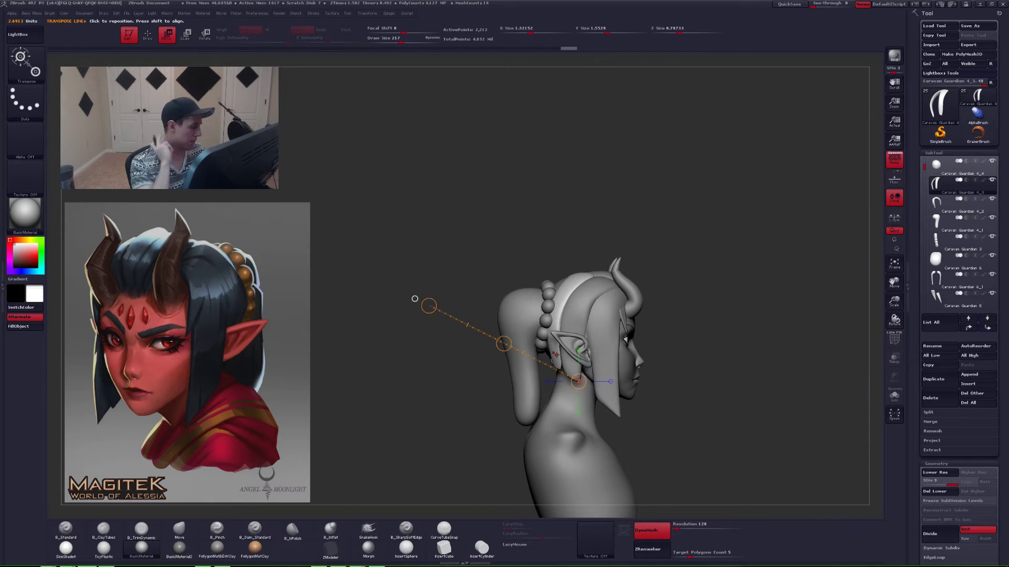
key("q")
left_click_drag(415, 298, 555, 385)
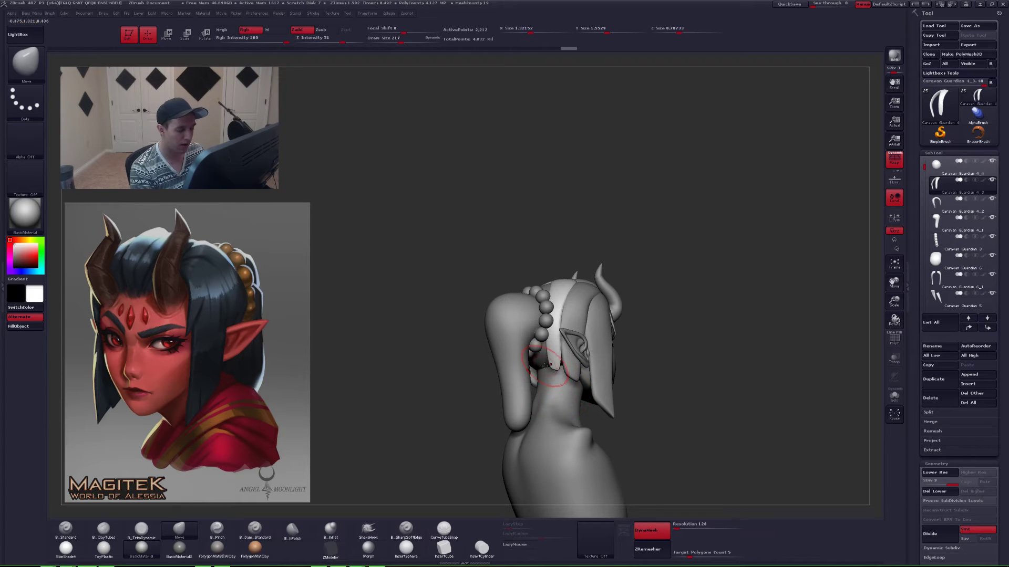
- Subdivide the strand once more, round off its lower end and apply a mask with MaskLasso
mouse_move(557, 370)
right_mouse_down("ctrl")
mouse_move(558, 382)
mouse_move(541, 377)
mouse_move(560, 374)
mouse_move(547, 351)
mouse_move(554, 357)
mouse_move(559, 341)
mouse_move(562, 351)
right_mouse_up("ctrl")
key("shift")
right_click(558, 349)
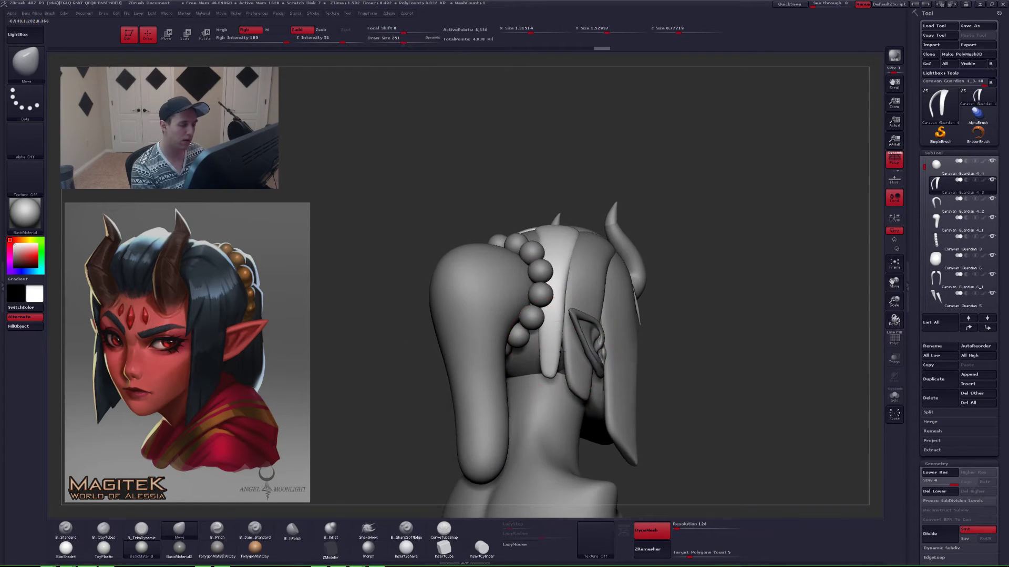
mouse_move(556, 208)
left_mouse_down("ctrl+shift")
mouse_move(555, 443)
mouse_move(690, 211)
left_mouse_up("ctrl+shift")
left_click(664, 230, "ctrl")
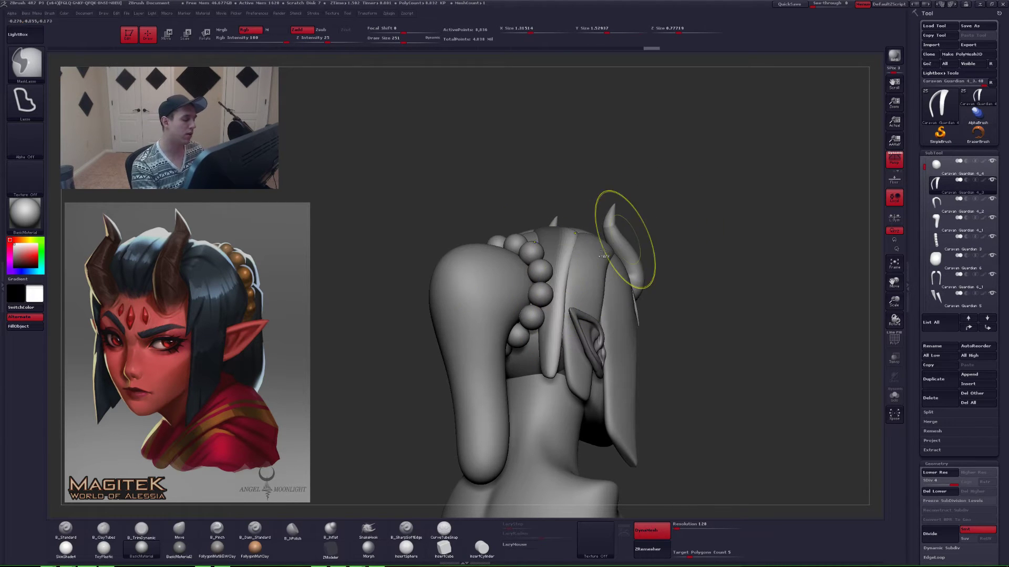
- Adjust the strand's lower end behind the ear with the Move brush and clear the mask
mouse_move(552, 352)
left_mouse_down()
mouse_move(561, 355)
mouse_move(557, 375)
mouse_move(569, 361)
left_mouse_up()
key("space")
key("space")
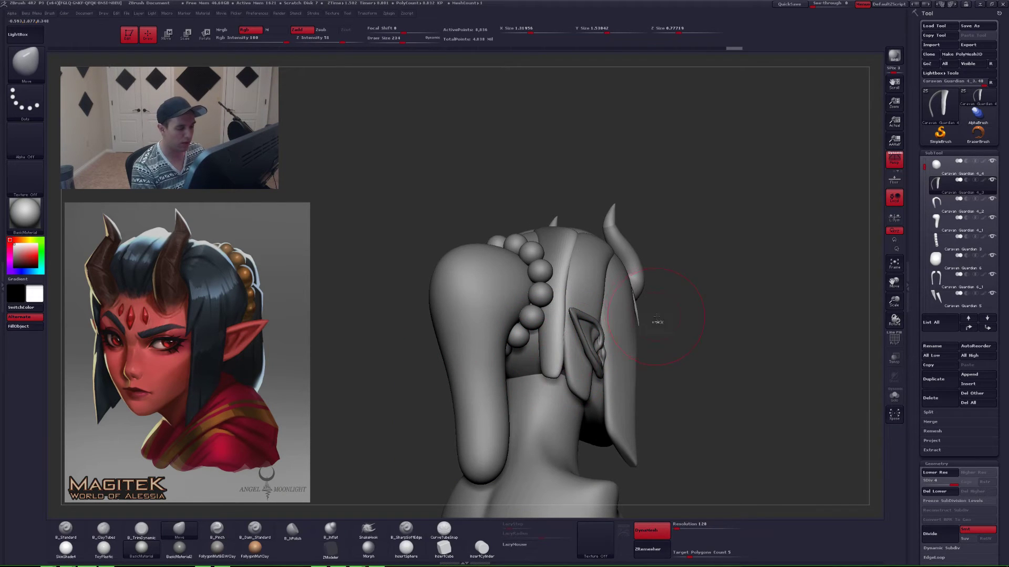
left_click_drag(656, 321, 652, 316, "ctrl")
key("space")
left_click_drag(542, 372, 543, 369)
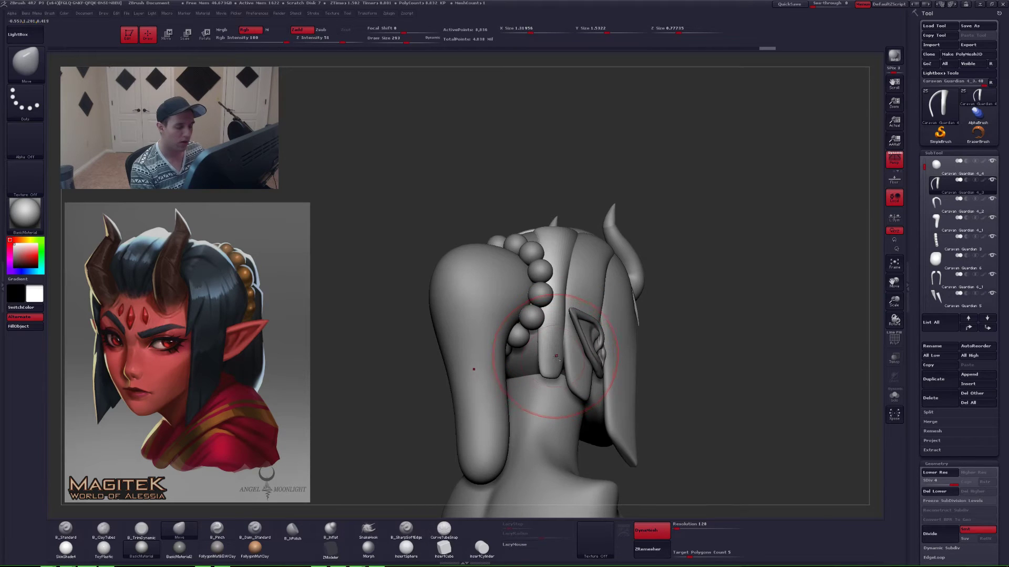
- Nudge the edges of the strand's lower tip with the Move brush, reducing the draw size to 217
right_click_drag(555, 357, 549, 389, "alt")
key("space")
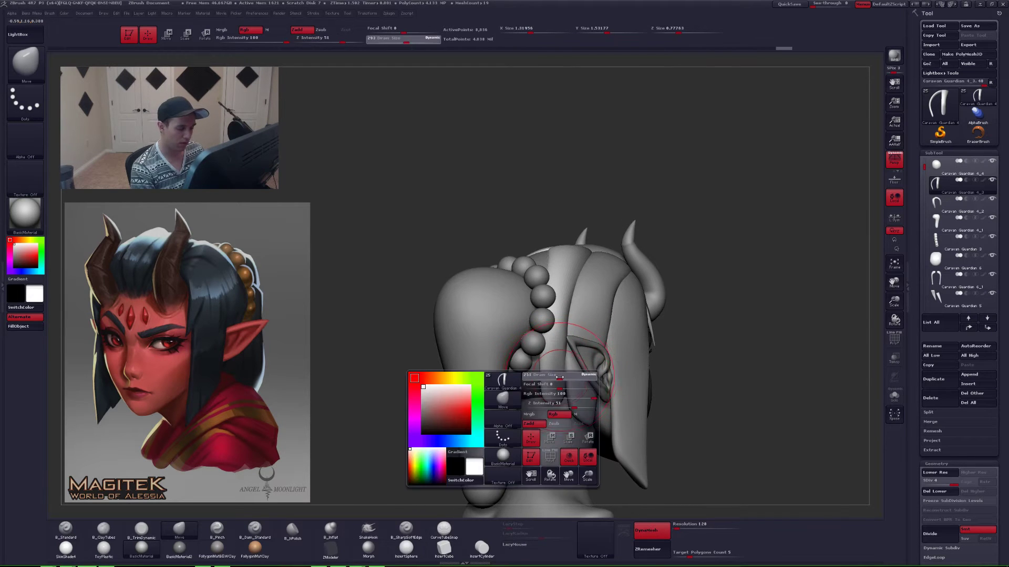
left_click_drag(557, 382, 552, 388)
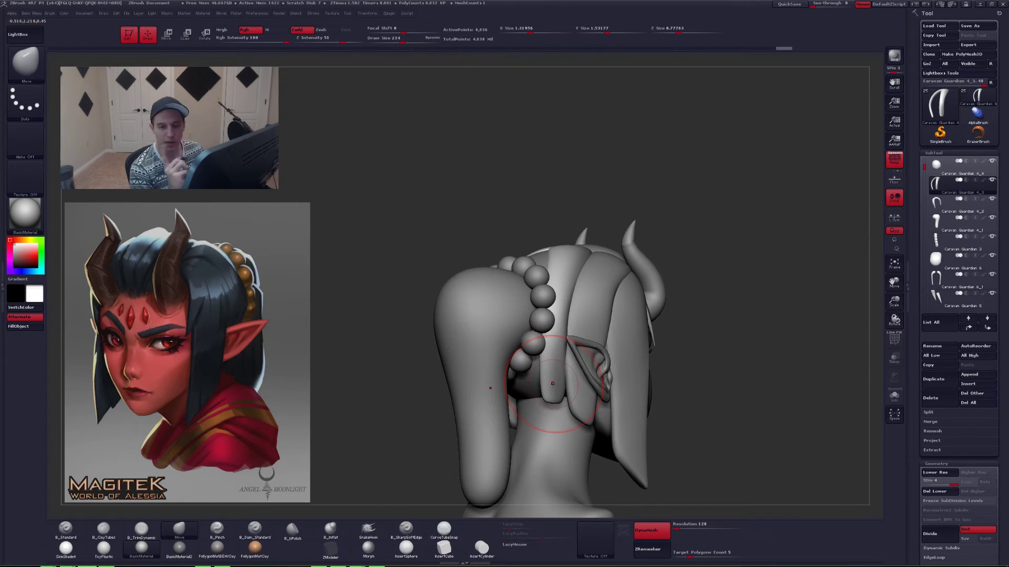
key("space")
left_click_drag(552, 383, 550, 385)
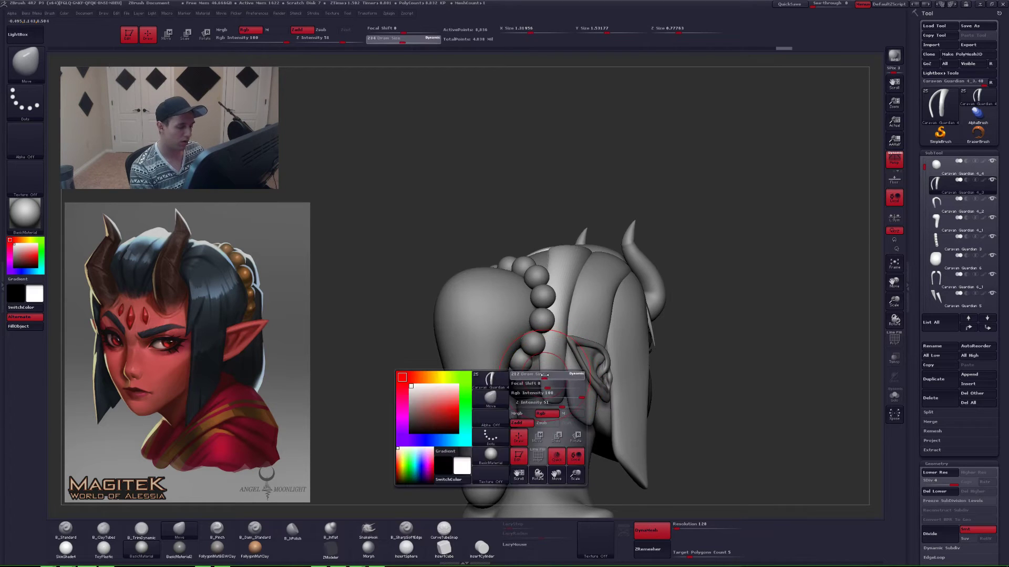
right_click_drag(551, 391, 735, 339)
right_click_drag(761, 304, 551, 395)
- Extend the strand's tip farther down the neck and refine its edge with the Move brush at draw size 167
key("space")
key("space")
left_click_drag(552, 396, 549, 397)
right_click_drag(550, 397, 539, 408)
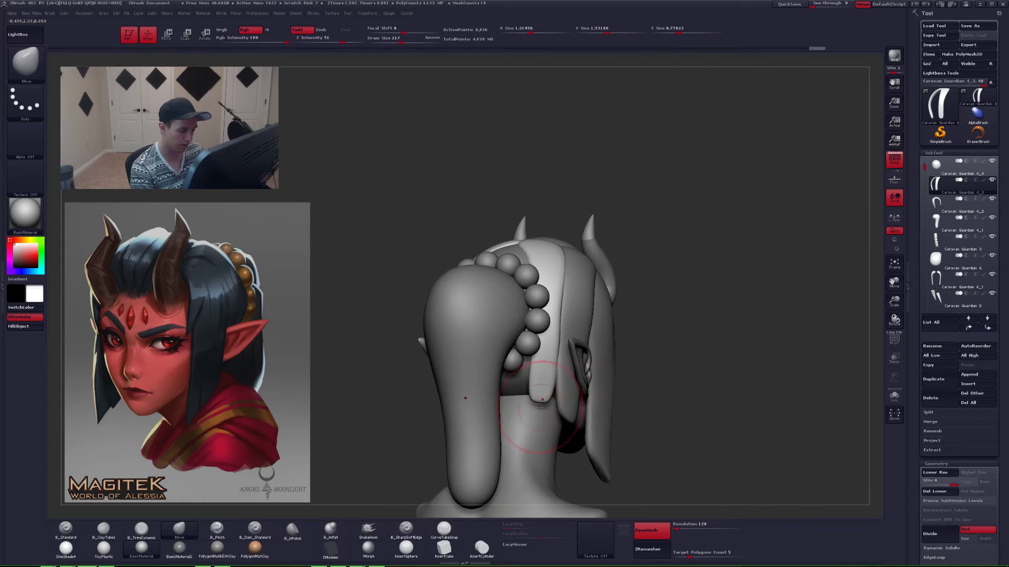
left_click_drag(544, 405, 544, 412)
right_click_drag(541, 411, 583, 400)
key("space")
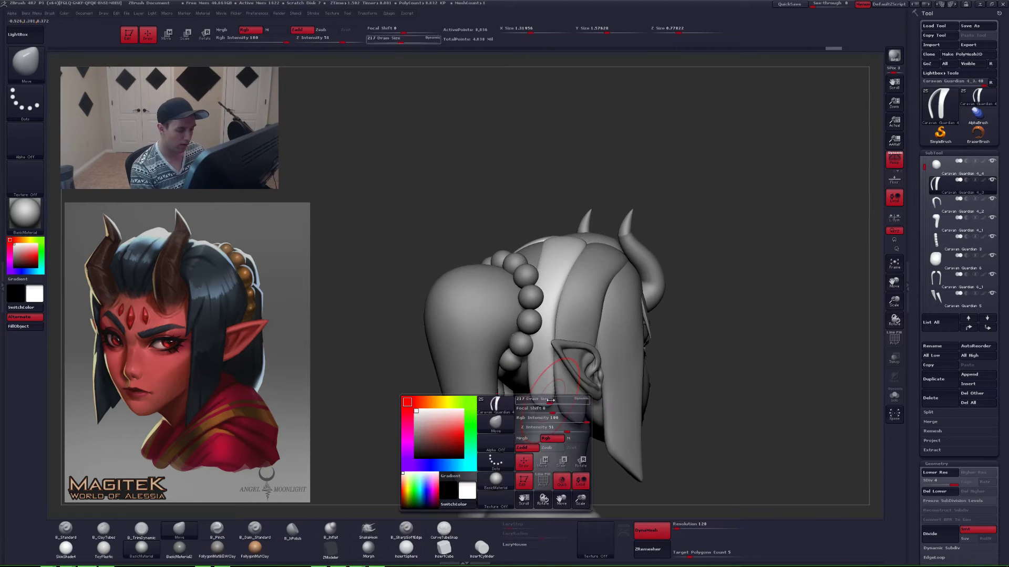
left_click_drag(549, 397, 546, 396)
right_click_drag(546, 397, 657, 394)
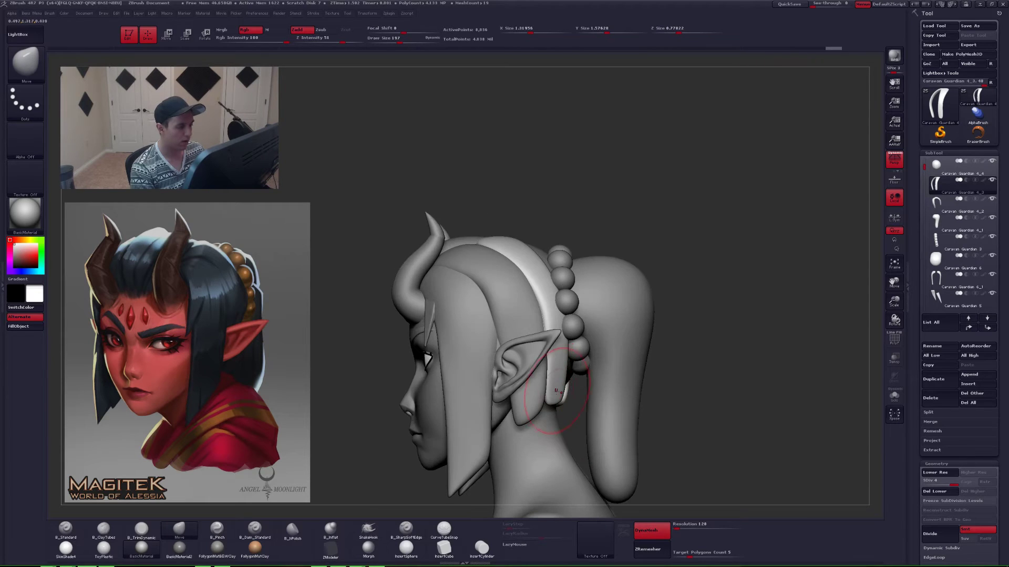
- Check the strand's lower end behind the ear from several sides and set the Move brush's draw size to 177
key("space")
left_click_drag(555, 347, 558, 347)
right_click_drag(558, 347, 298, 388)
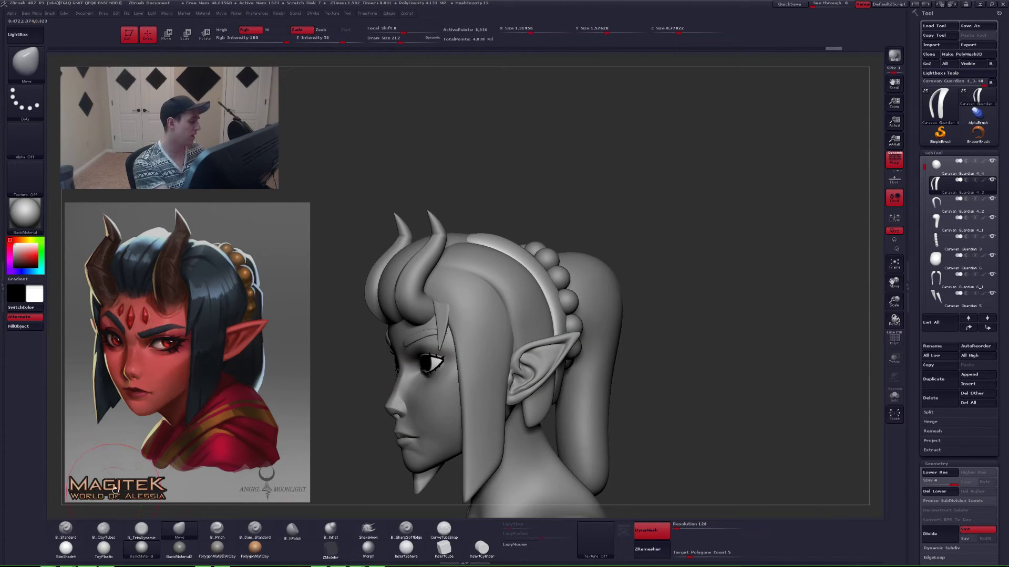
mouse_move(594, 362)
right_mouse_down("alt")
mouse_move(637, 330)
mouse_move(604, 357)
mouse_move(512, 368)
mouse_move(586, 364)
right_mouse_up("alt")
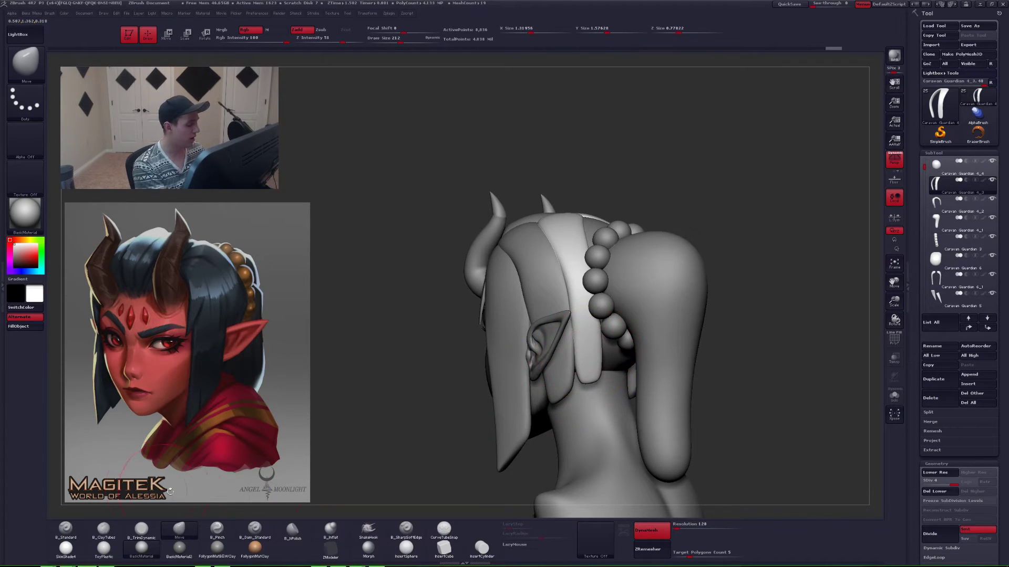
key("space")
left_click_drag(575, 361, 570, 361)
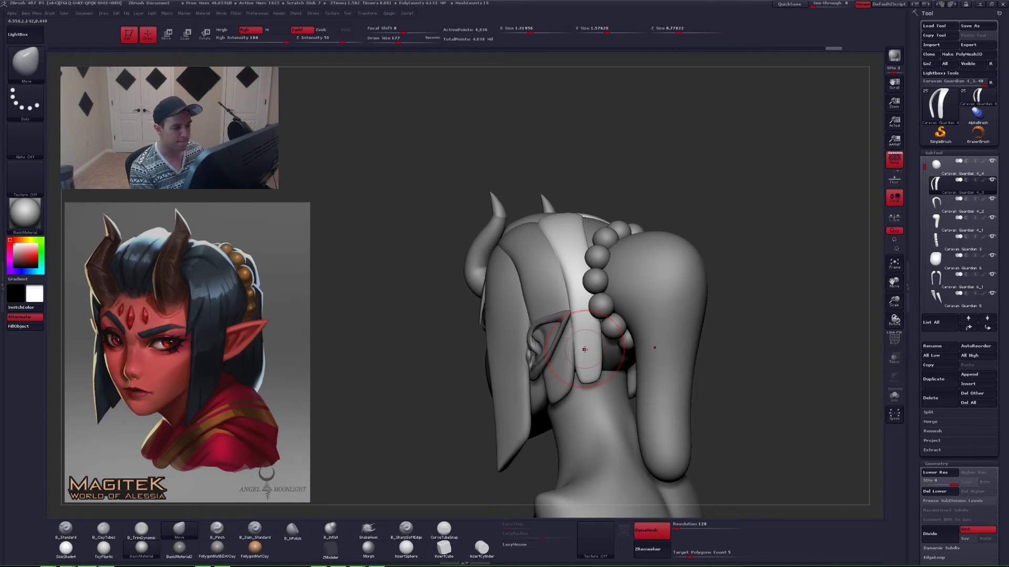
- Refine the strand's lower section between the ear and the bead ring with the Move brush
right_click_drag(588, 351, 568, 391)
right_click_drag(568, 391, 566, 443, "alt")
key("space")
left_click_drag(570, 377, 573, 379)
right_click_drag(568, 371, 573, 357)
key("space")
left_click_drag(566, 353, 572, 353)
right_click_drag(574, 352, 581, 345)
- Shape the strand's front end near the center parting on top of the head with the Move brush at draw size 287
mouse_move(525, 270)
right_mouse_down("alt")
mouse_move(543, 309)
mouse_move(525, 311)
right_mouse_up("alt")
key("space")
left_click_drag(525, 309, 532, 309)
mouse_move(532, 308)
right_mouse_down()
mouse_move(557, 287)
mouse_move(568, 246)
mouse_move(559, 278)
mouse_move(530, 296)
mouse_move(531, 312)
right_mouse_up()
key("space")
left_click_drag(531, 312, 526, 312)
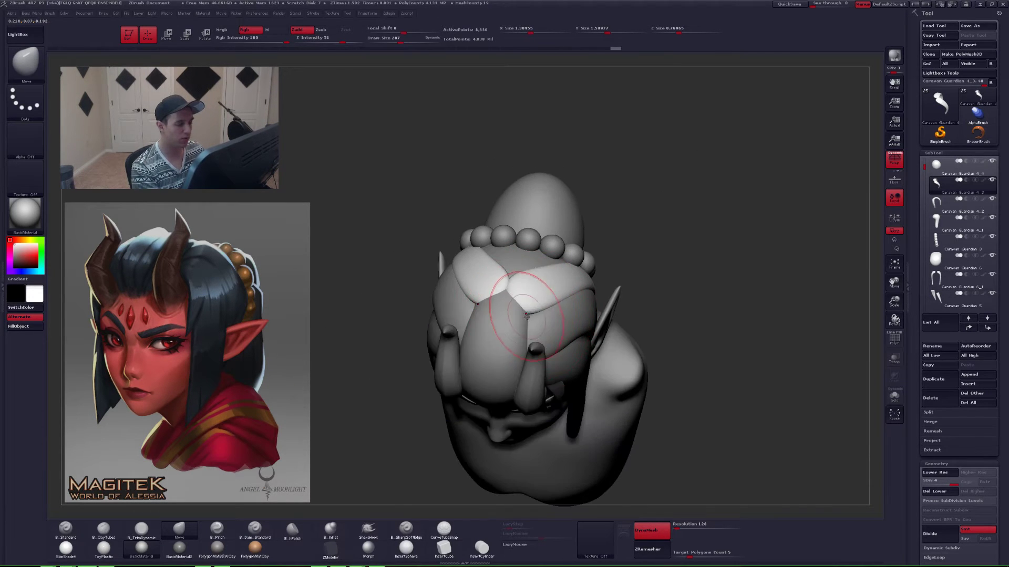
right_click_drag(527, 312, 497, 295)
left_click_drag(497, 296, 493, 298)
right_click_drag(493, 300, 526, 321)
left_click_drag(526, 321, 520, 333)
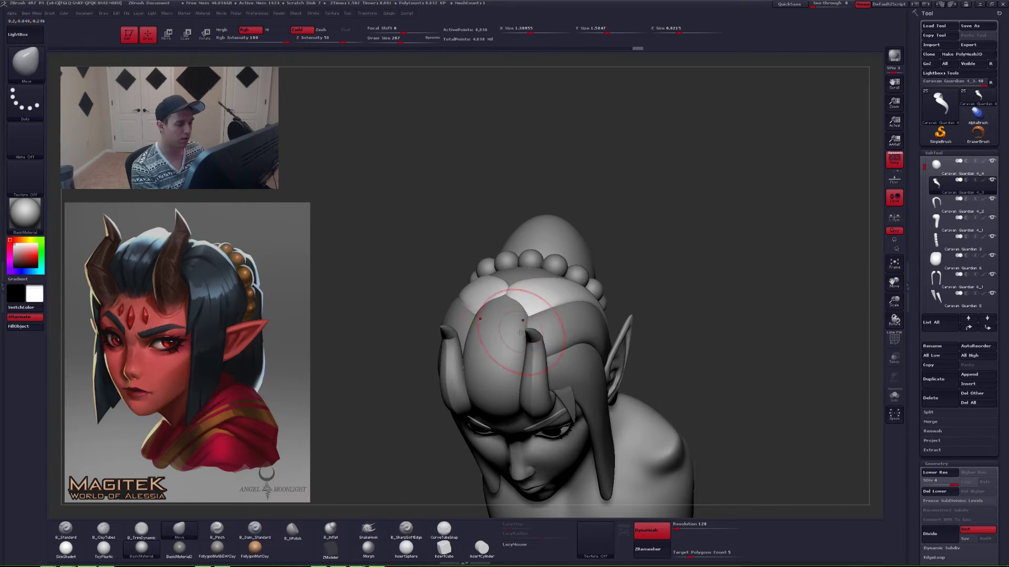
mouse_move(532, 306)
right_mouse_down()
mouse_move(520, 307)
mouse_move(527, 314)
right_mouse_up()
left_click_drag(518, 284, 520, 289)
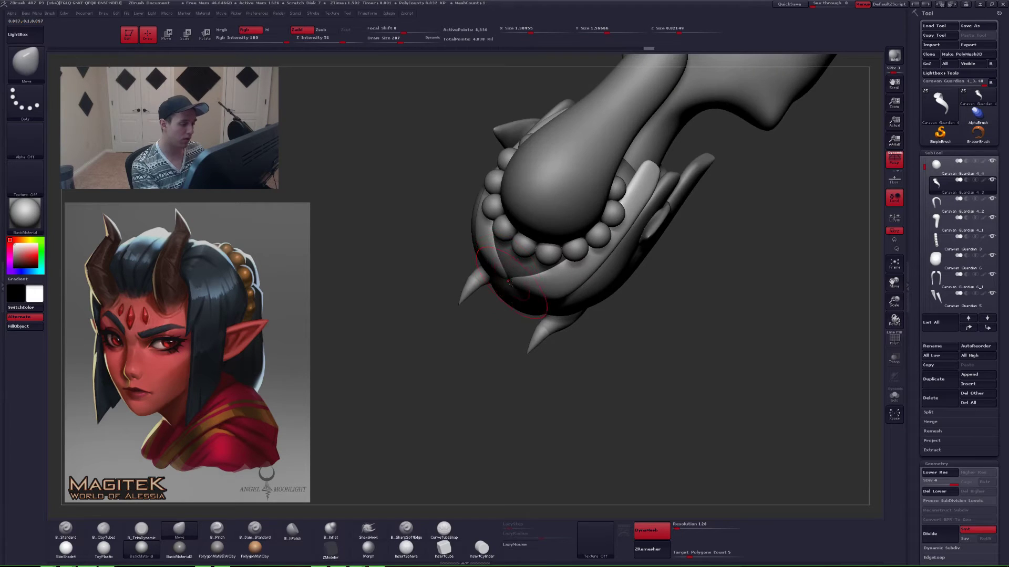
- Adjust the strand's upper edge where it meets the front hair pieces, varying the Move brush's draw size
right_click_drag(528, 310, 530, 298)
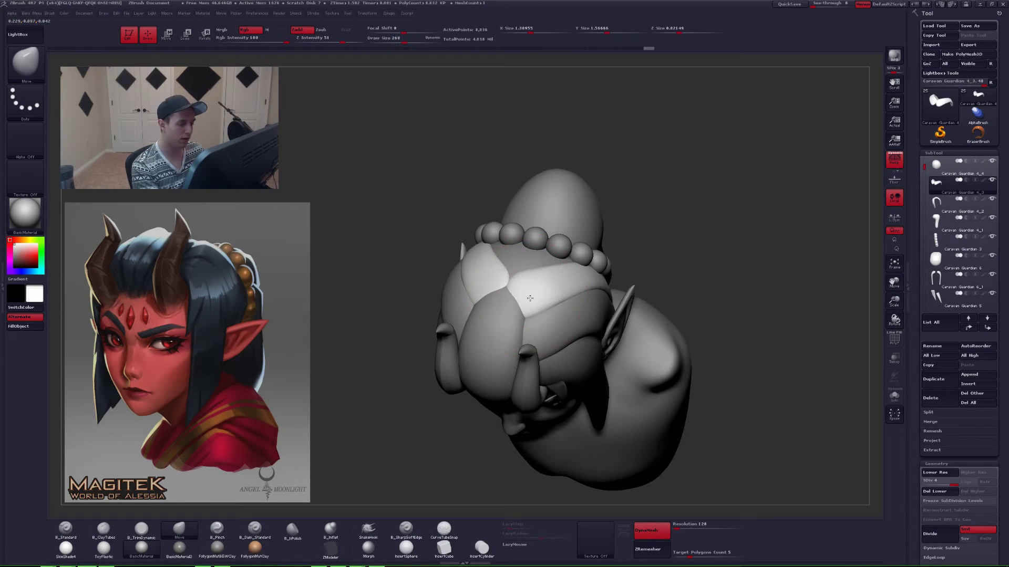
left_click_drag(530, 298, 530, 304)
right_click_drag(531, 315, 529, 300)
key("space")
left_click_drag(532, 342, 527, 342)
right_click_drag(527, 310, 526, 324)
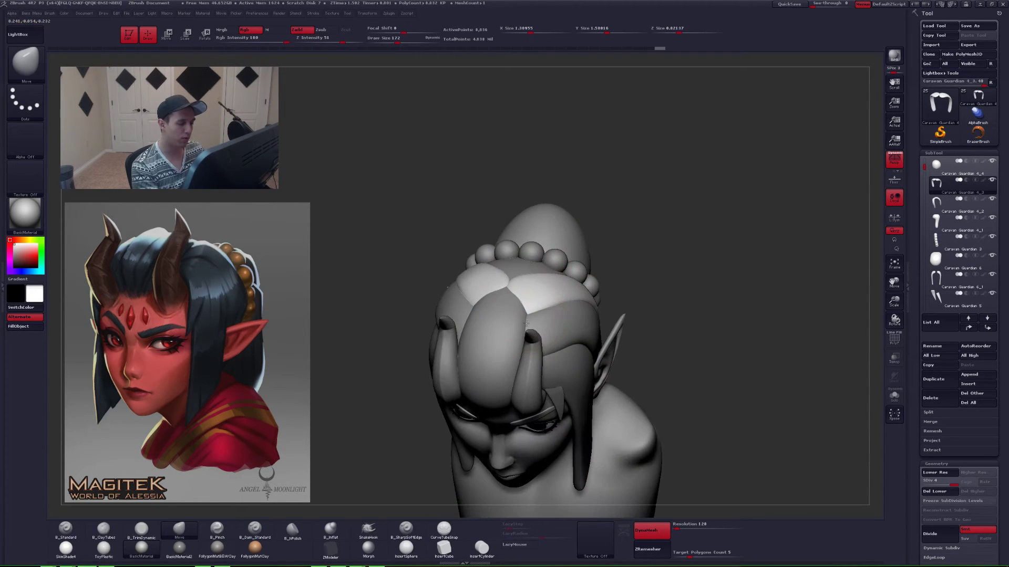
left_click_drag(527, 324, 532, 310)
right_click_drag(561, 326, 470, 311)
key("space")
left_click_drag(469, 311, 497, 307)
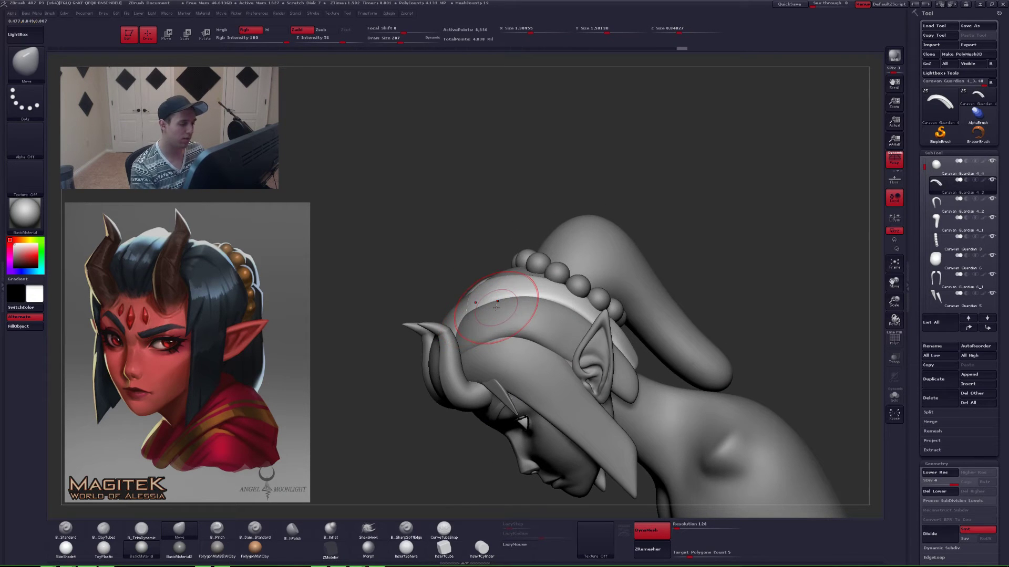
- Hide the ponytail and make the rounded scalp piece the active subtool
right_click_drag(662, 339, 773, 331)
right_click_drag(604, 402, 587, 364, "ctrl")
left_click(537, 376, "alt")
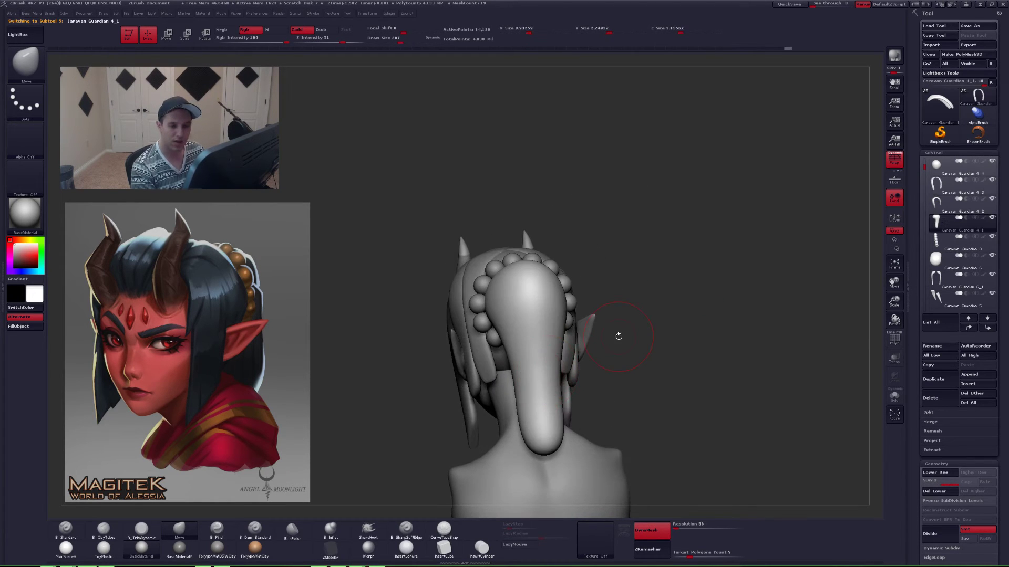
left_click(991, 217)
left_click(940, 169)
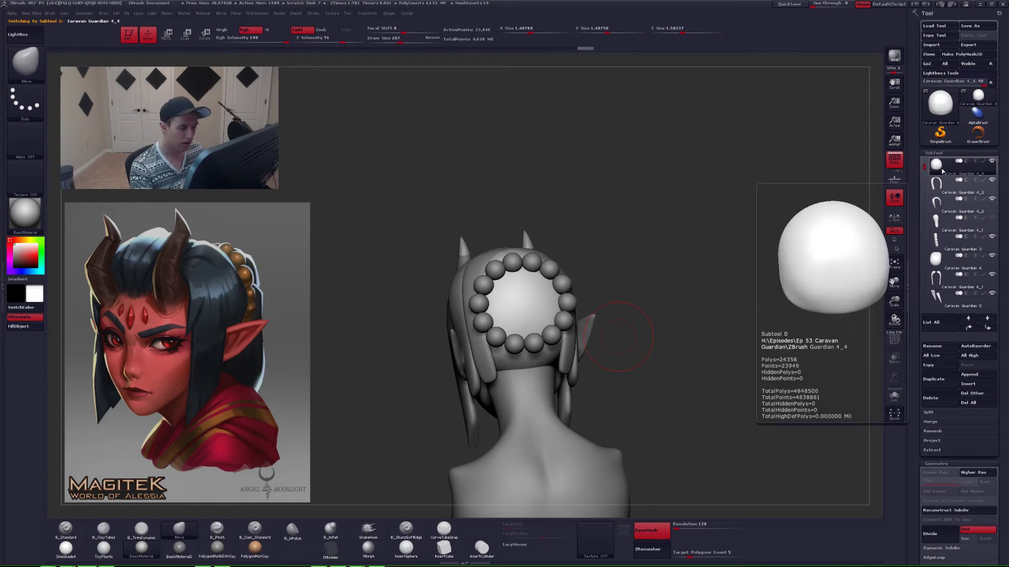
- Duplicate the scalp subtool and select the second of the two copies
mouse_move(578, 350)
right_mouse_down()
mouse_move(543, 311)
mouse_move(564, 345)
right_mouse_up()
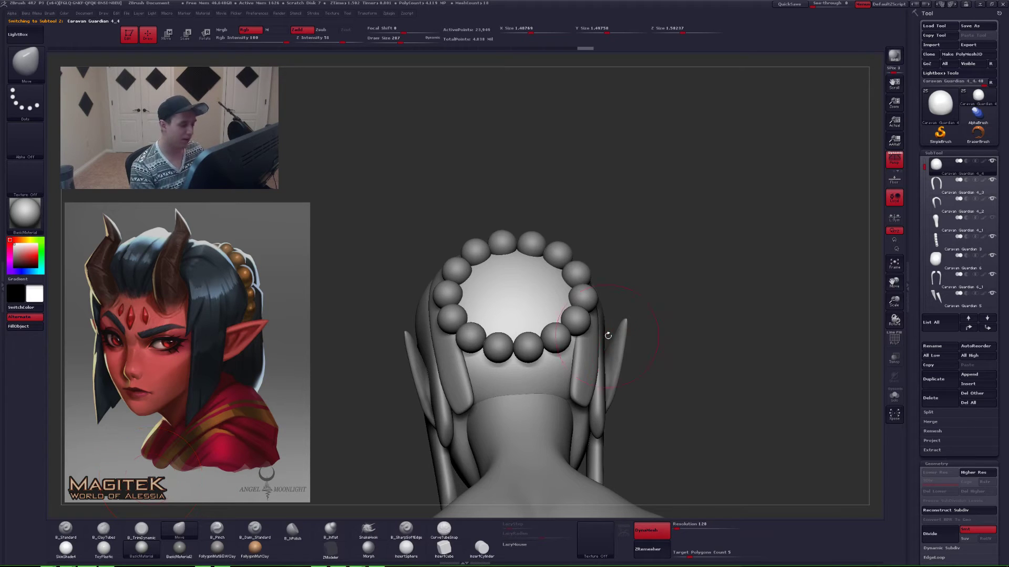
mouse_move(608, 336)
right_mouse_down()
mouse_move(589, 333)
mouse_move(606, 351)
right_mouse_up()
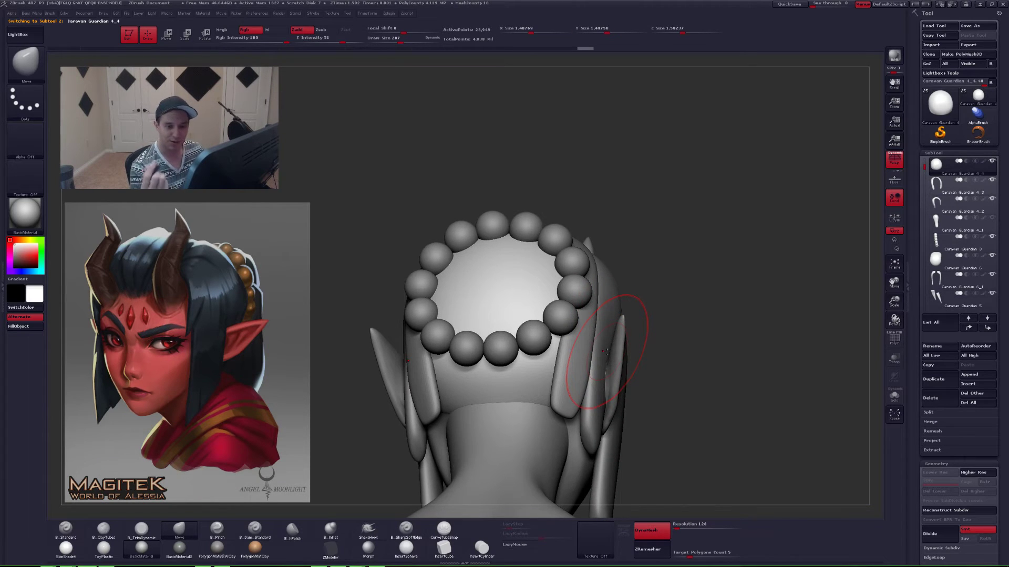
left_click(937, 379)
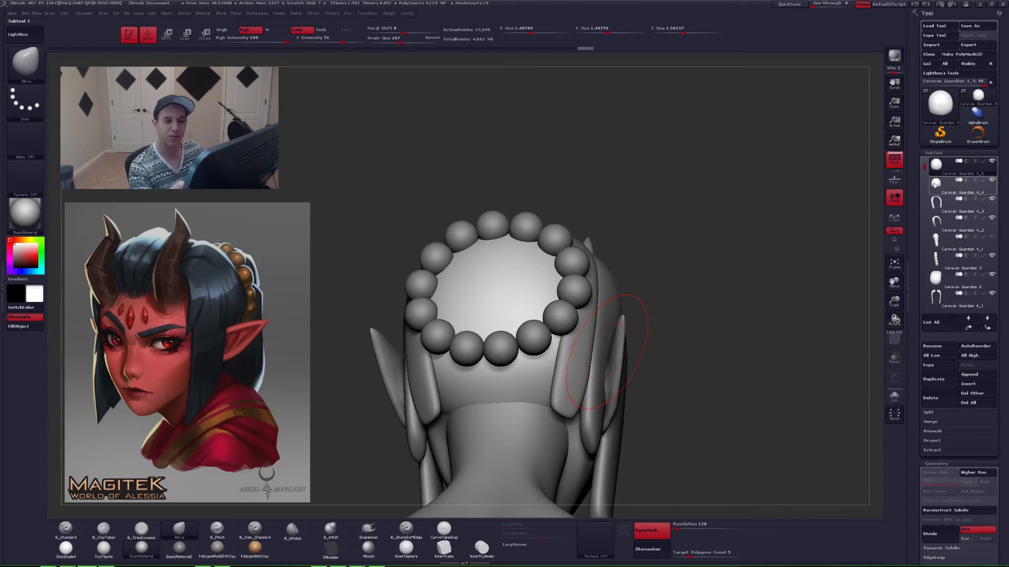
left_click(945, 186)
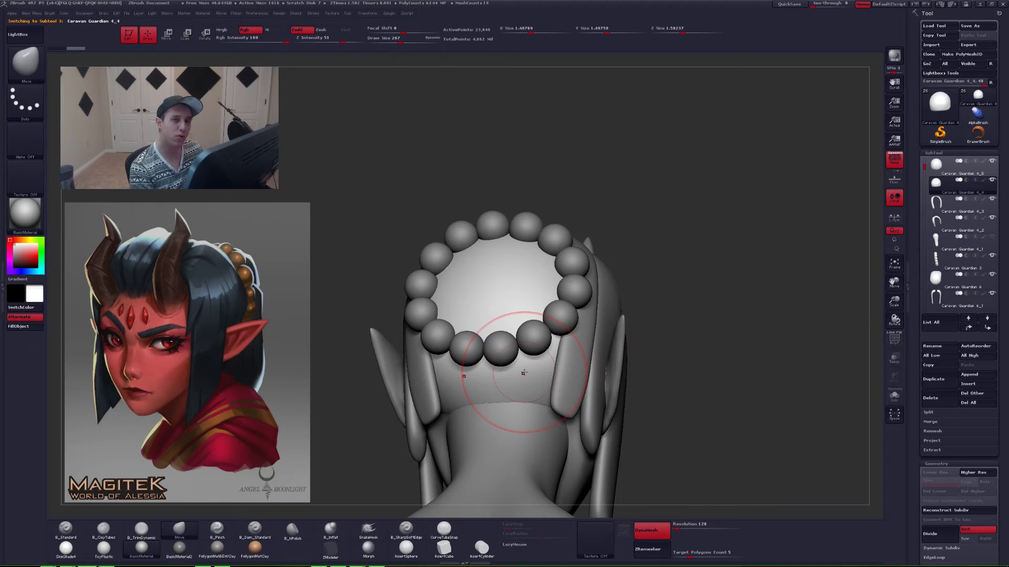
- Quick-save the project and select the CurveTubeSnap brush with a draw size of 94
right_click_drag(562, 349, 549, 364, "ctrl")
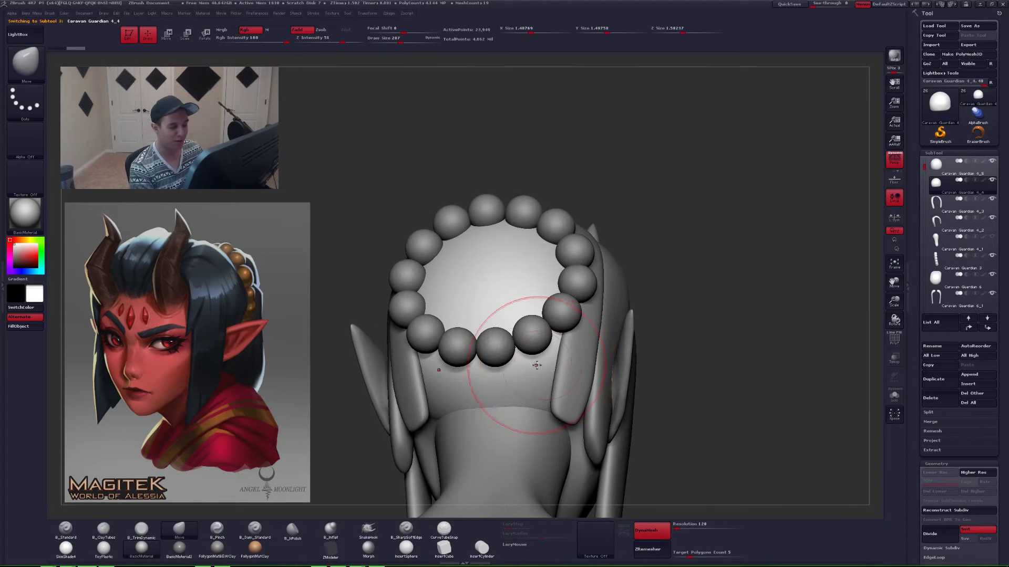
key("space")
left_click_drag(536, 365, 525, 368)
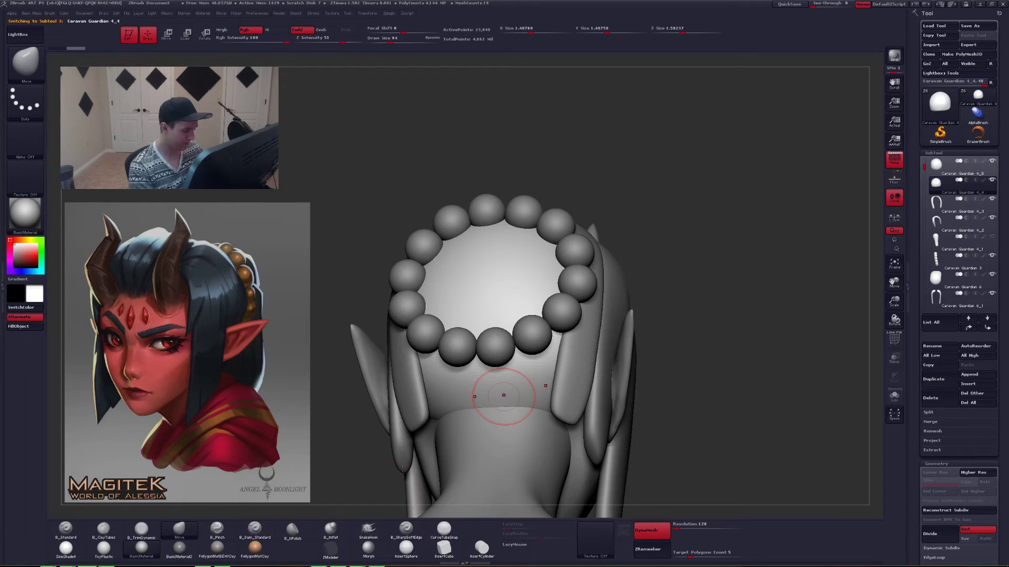
left_click(406, 528)
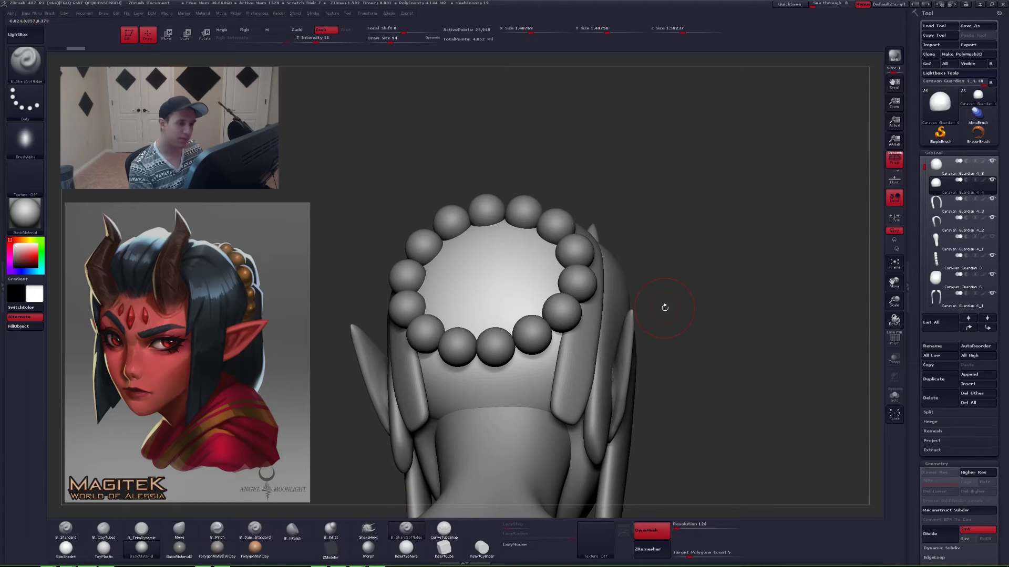
left_click(789, 4)
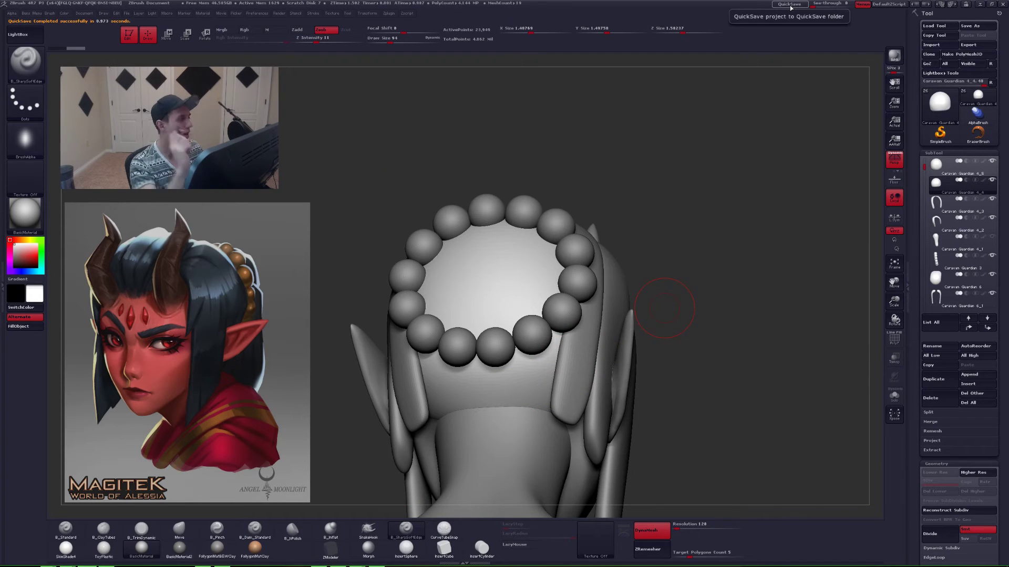
right_click_drag(541, 379, 539, 389, "ctrl")
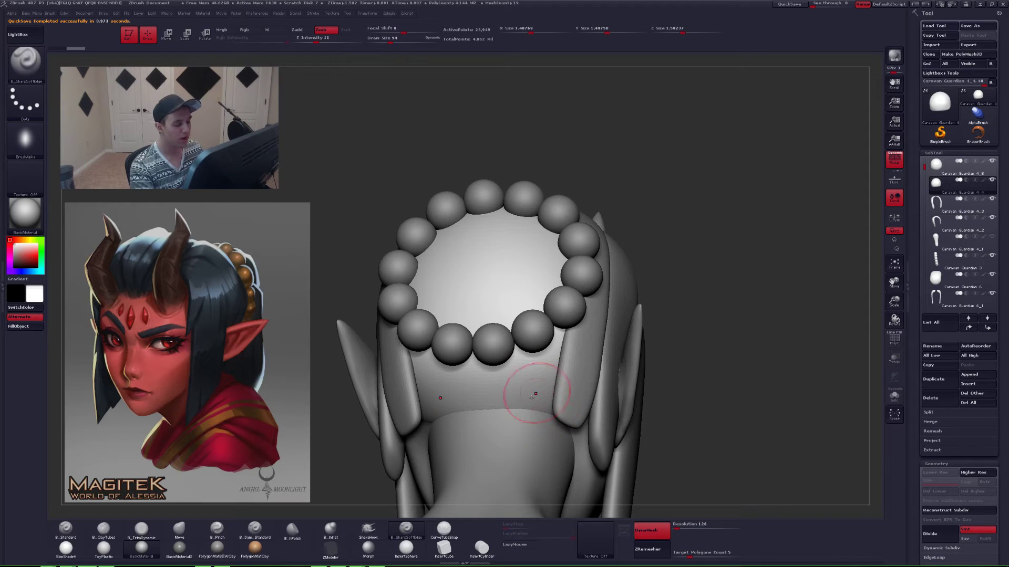
left_click(444, 528)
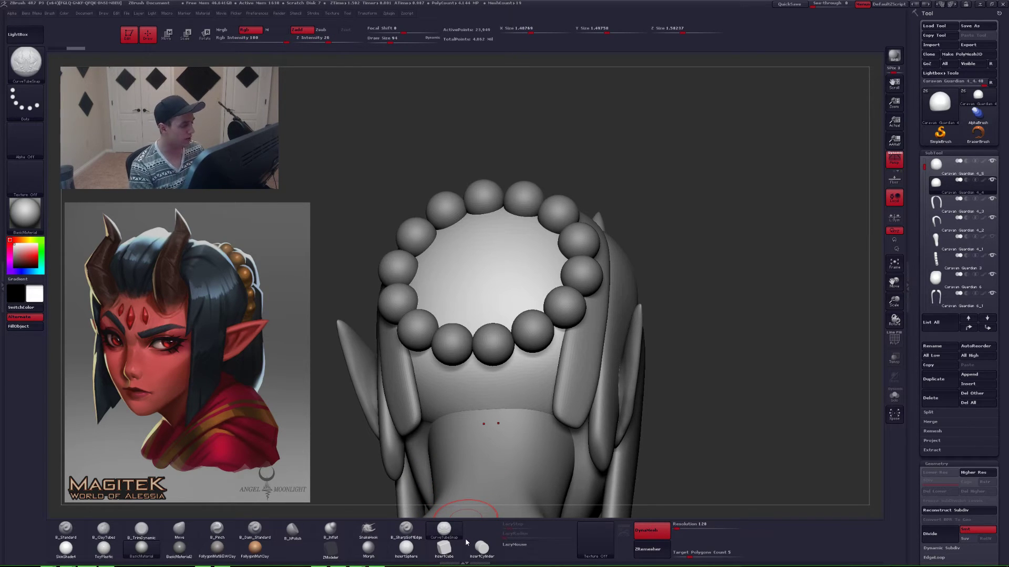
key("comma")
key("comma")
key("F1")
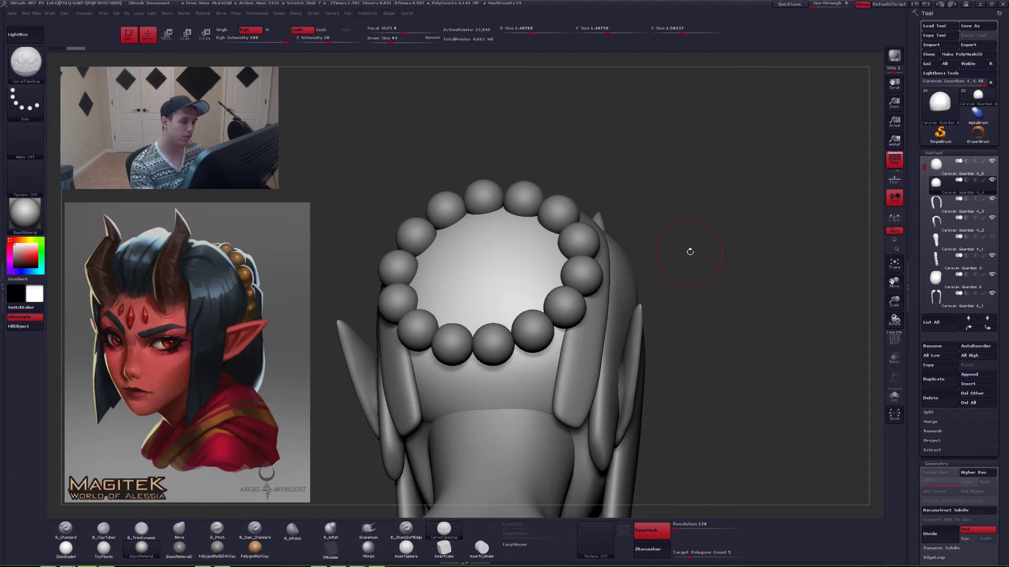
key("v")
key("v")
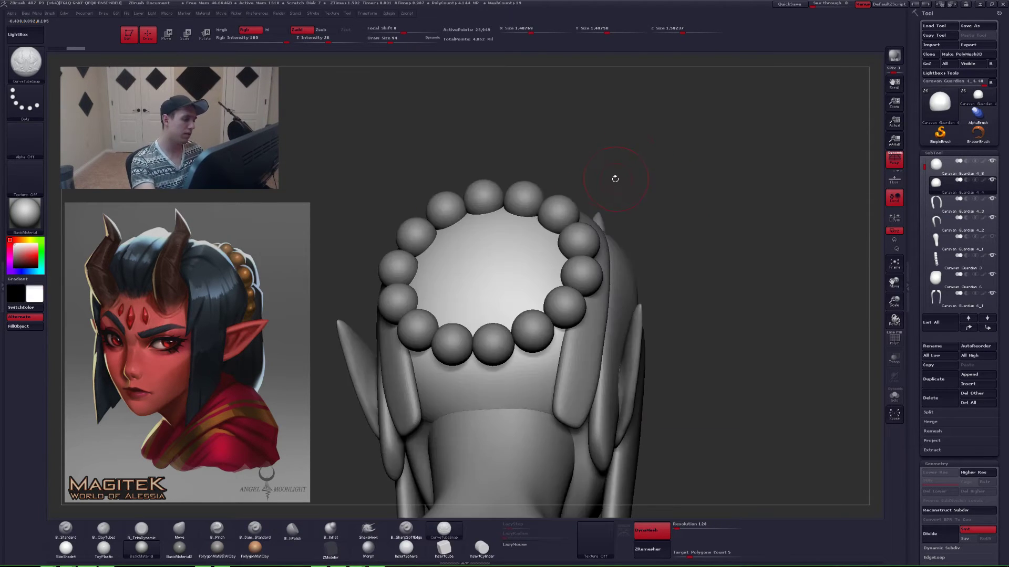
key("b")
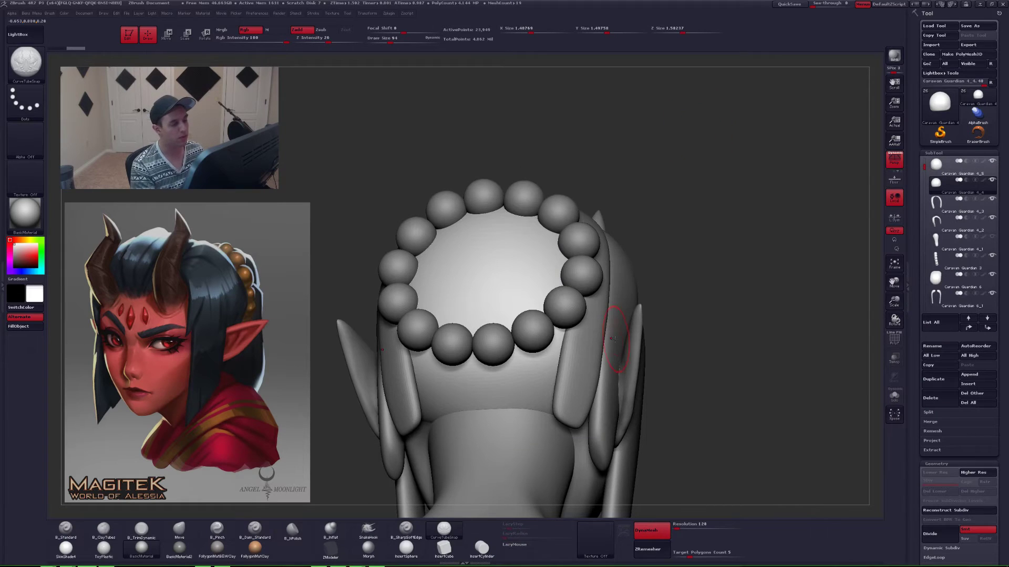
- Draw a mirrored tube strand from the nape up under the bead ring with CurveTubeSnap and update it at draw size 81
right_click_drag(531, 385, 554, 363, "alt")
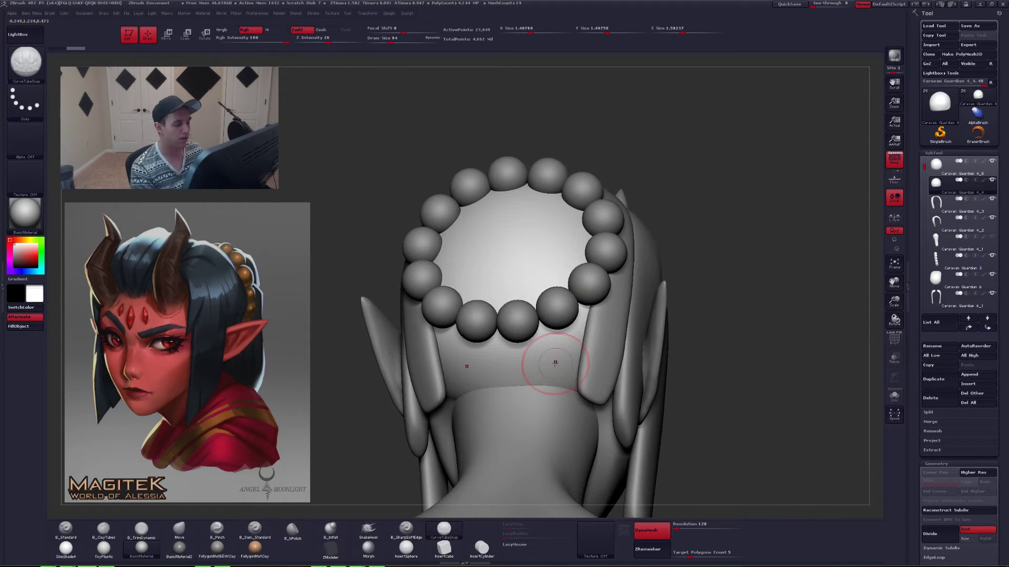
key("space")
left_click_drag(533, 354, 528, 353)
right_click_drag(532, 362, 562, 378)
key("alt+s")
left_click_drag(565, 393, 547, 254)
key("space")
left_click_drag(581, 345, 636, 321)
key("space")
left_click(565, 354)
key("space")
key("alt+s")
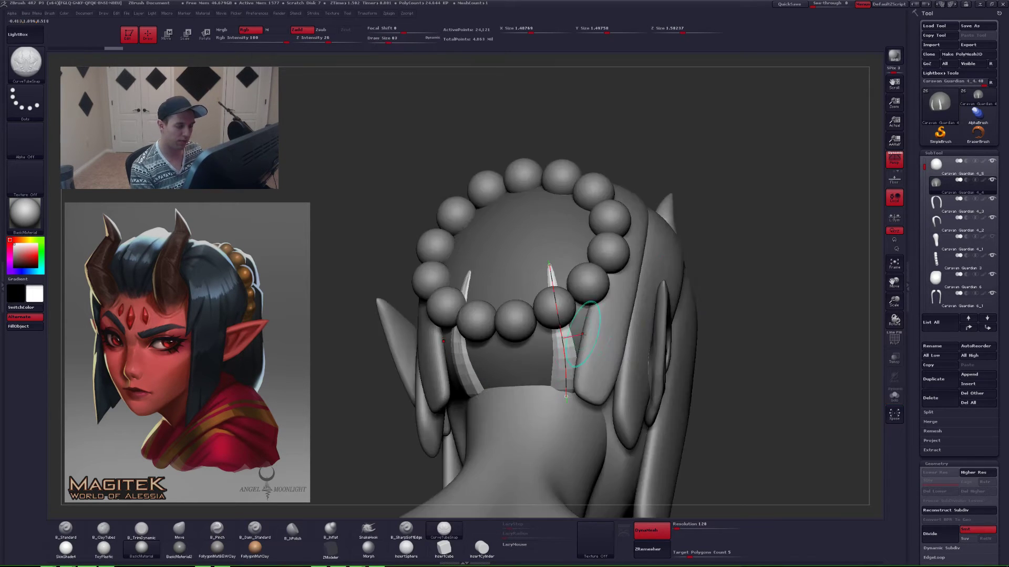
- Isolate the scalp subtool and adjust the new tube's thickness by changing the draw size and updating its curve
mouse_move(578, 344)
right_mouse_down()
mouse_move(600, 361)
mouse_move(621, 342)
mouse_move(612, 365)
mouse_move(619, 360)
right_mouse_up()
key("alt+s")
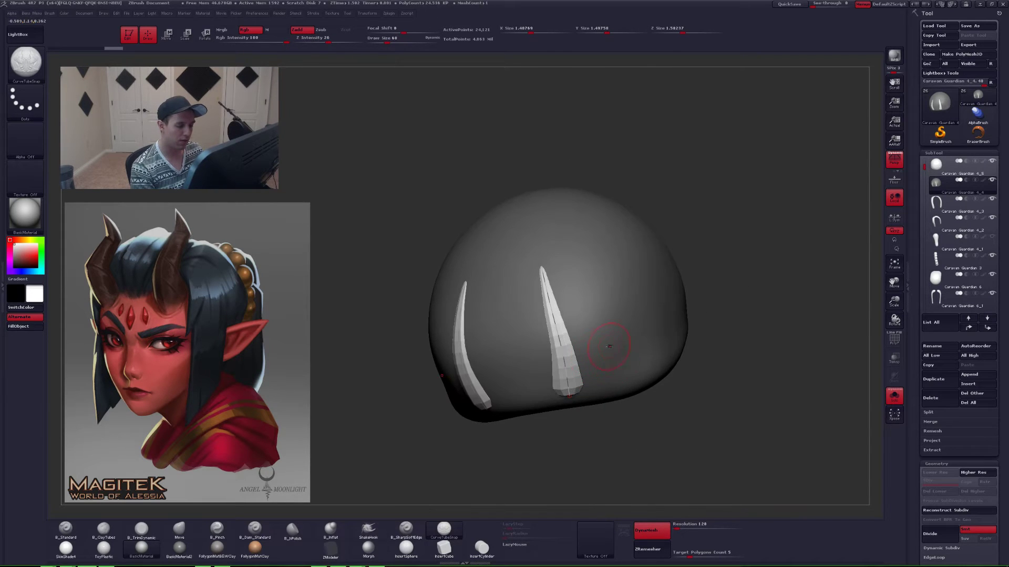
key("space")
left_click_drag(656, 342, 665, 341)
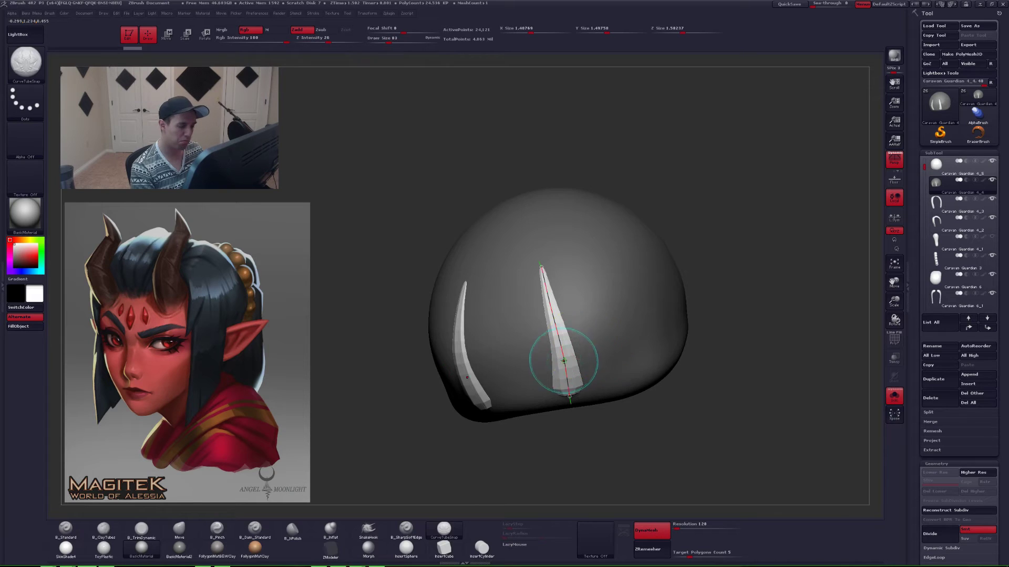
key("space")
left_click_drag(625, 341, 663, 341)
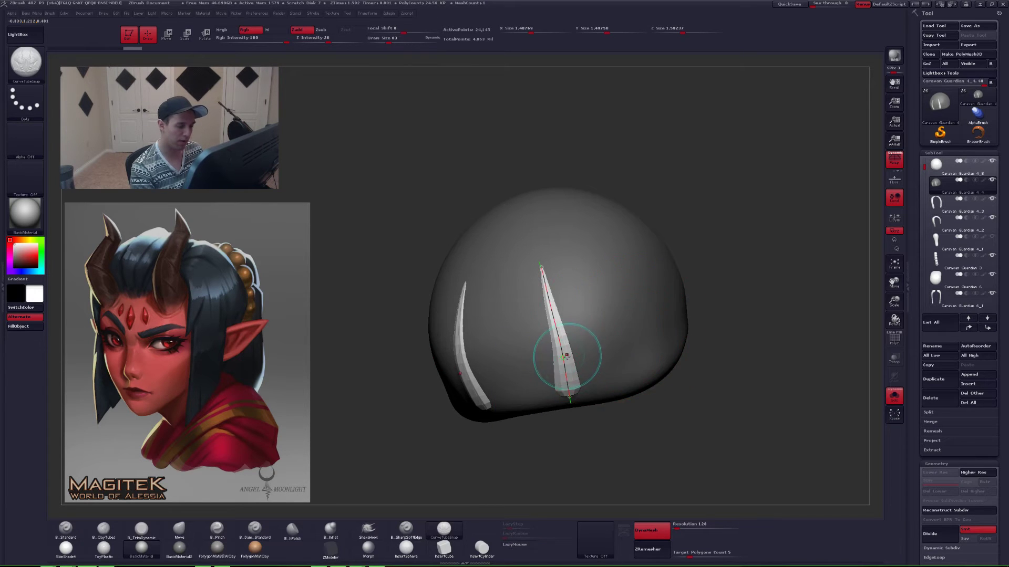
left_click(559, 356)
mouse_move(644, 331)
right_mouse_down()
mouse_move(612, 326)
mouse_move(604, 339)
mouse_move(653, 320)
right_mouse_up()
key("alt+s")
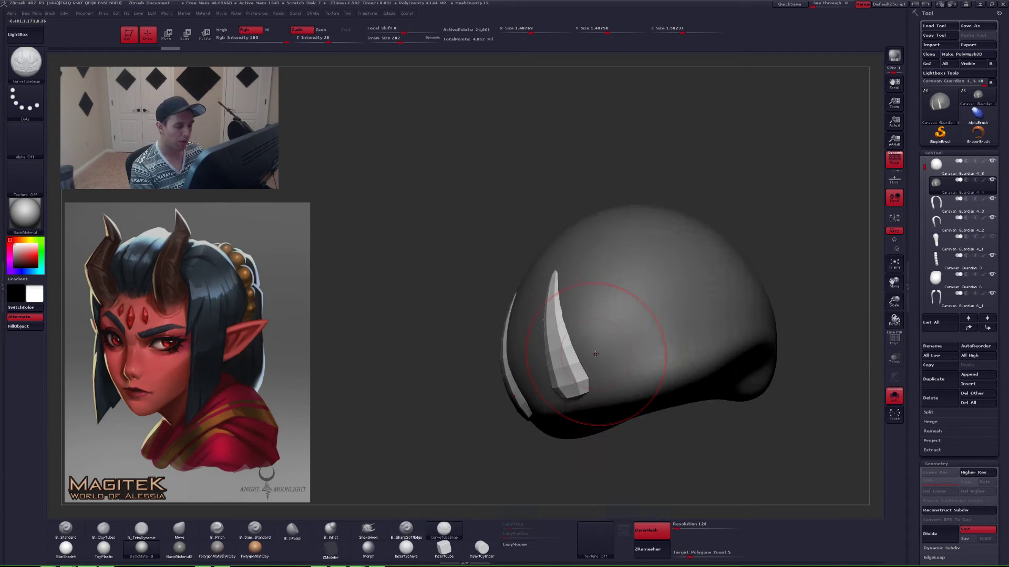
- Switch to the Move brush at draw size 167 and reshape the new tube strand against the scalp
key("b")
key("m")
key("v")
key("space")
left_click_drag(590, 359, 565, 359)
key("f")
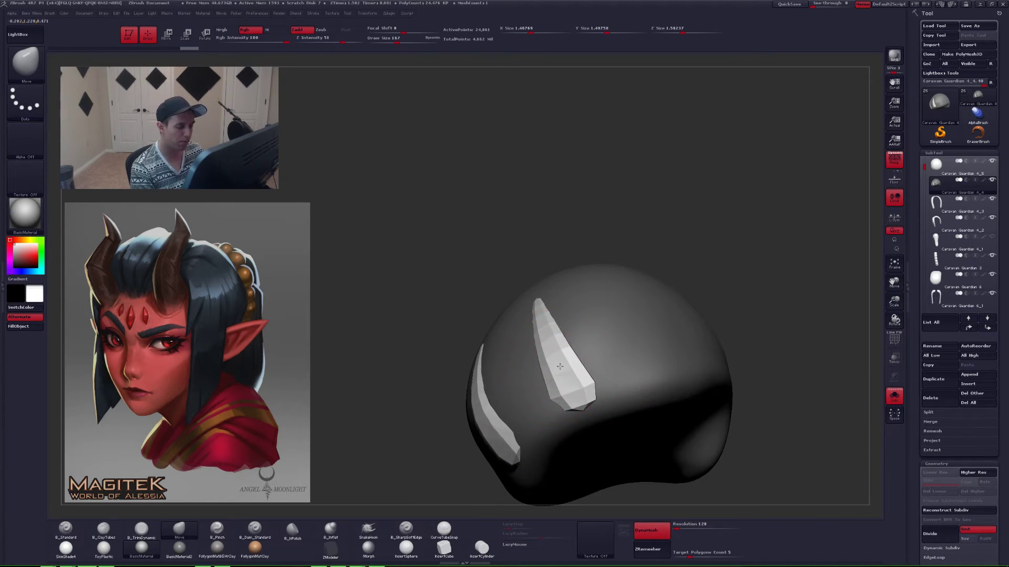
right_click_drag(541, 333, 536, 304)
left_click_drag(536, 303, 549, 301)
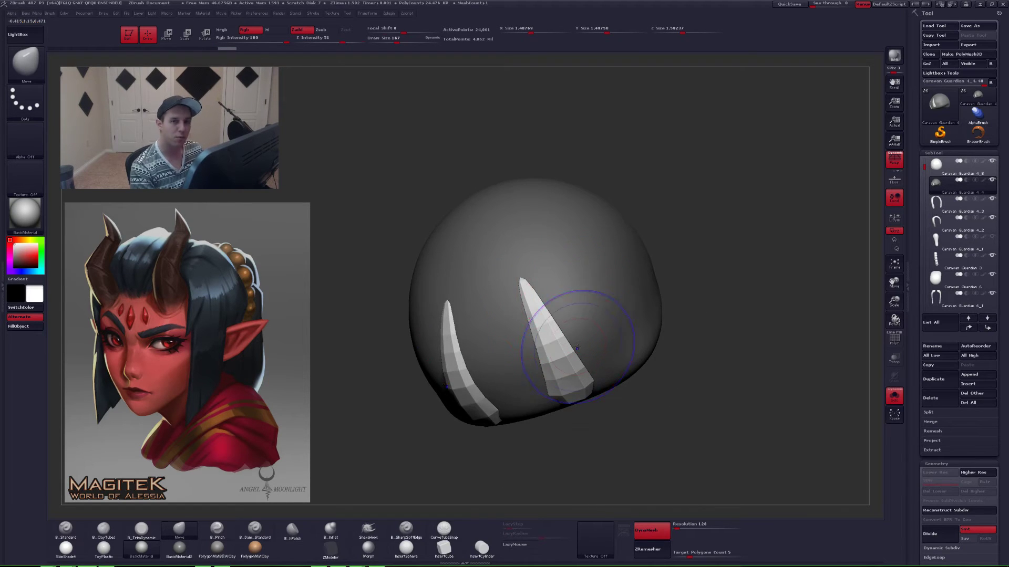
- Turn on PolyFrame, isolate the tube strands by polygroup and delete the hidden scalp geometry
key("shift+f")
left_click(561, 336, "ctrl+shift")
key("space")
left_click(592, 353)
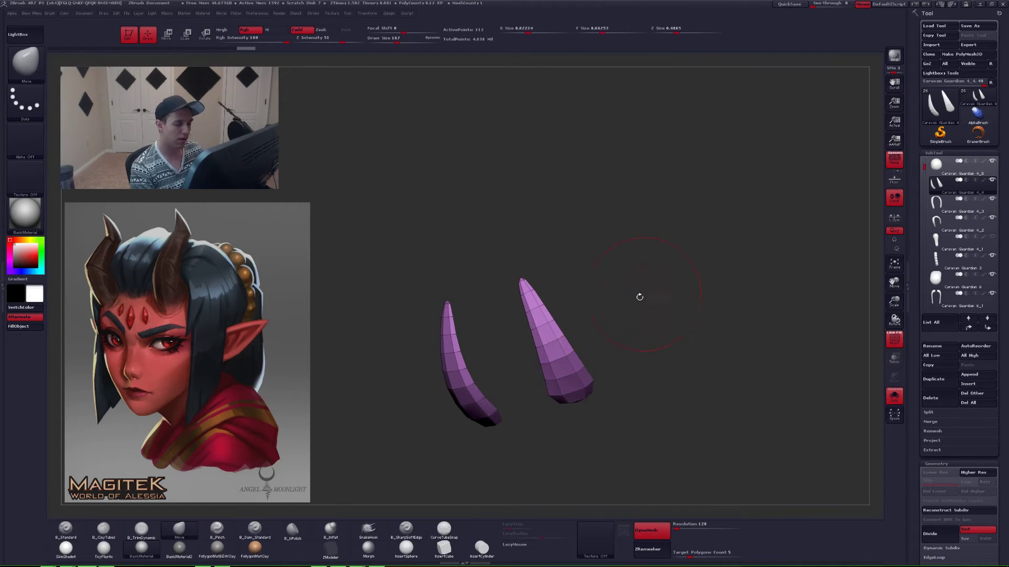
- Show the rest of the head without PolyFrame, hide the strand covering the new tubes and select the strand behind the ear
key("shift+f")
key("alt+s")
right_click_drag(603, 362, 611, 342)
left_click(612, 342, "alt")
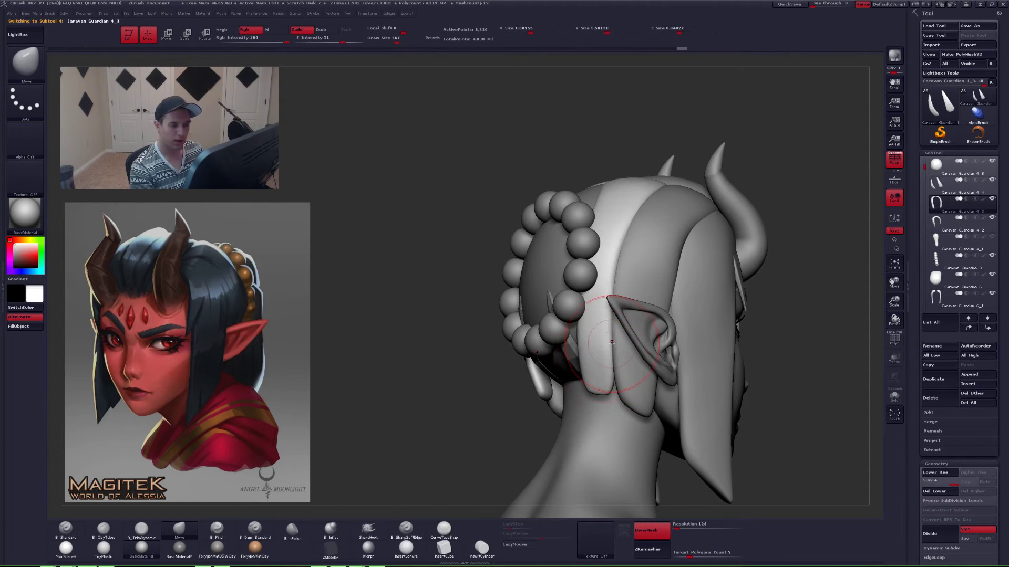
left_click(938, 221)
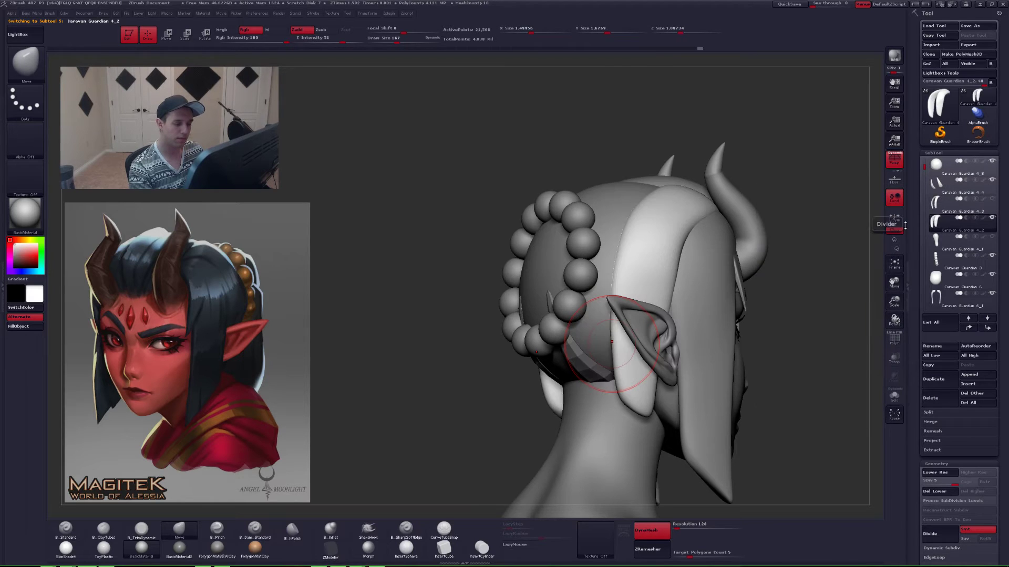
- Select the small strand subtool at the back of the scalp, switch to the CurveTubeSnap brush and reduce its draw size
mouse_move(604, 362)
right_mouse_down()
mouse_move(634, 362)
mouse_move(617, 367)
right_mouse_up()
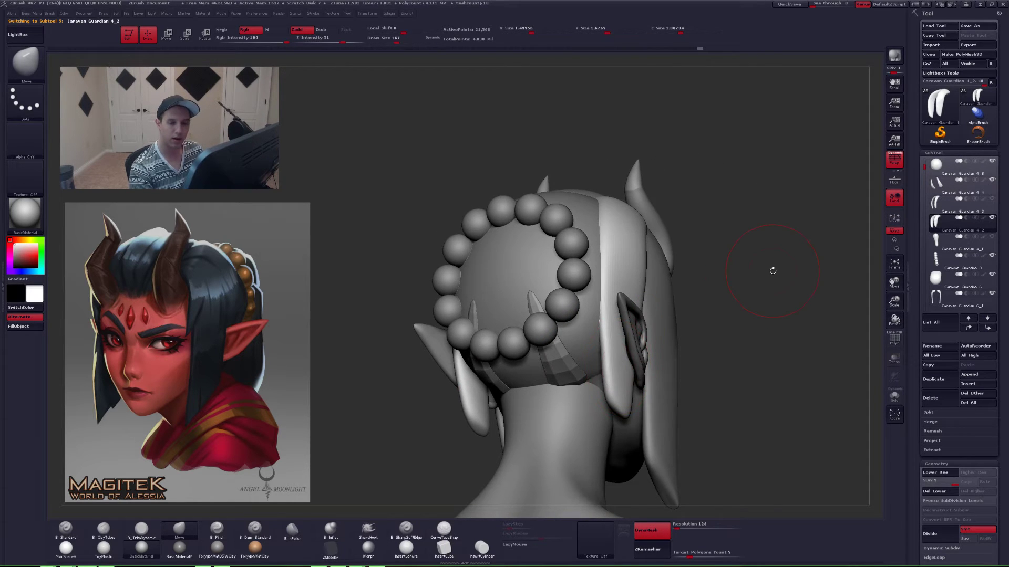
left_click(532, 303, "alt")
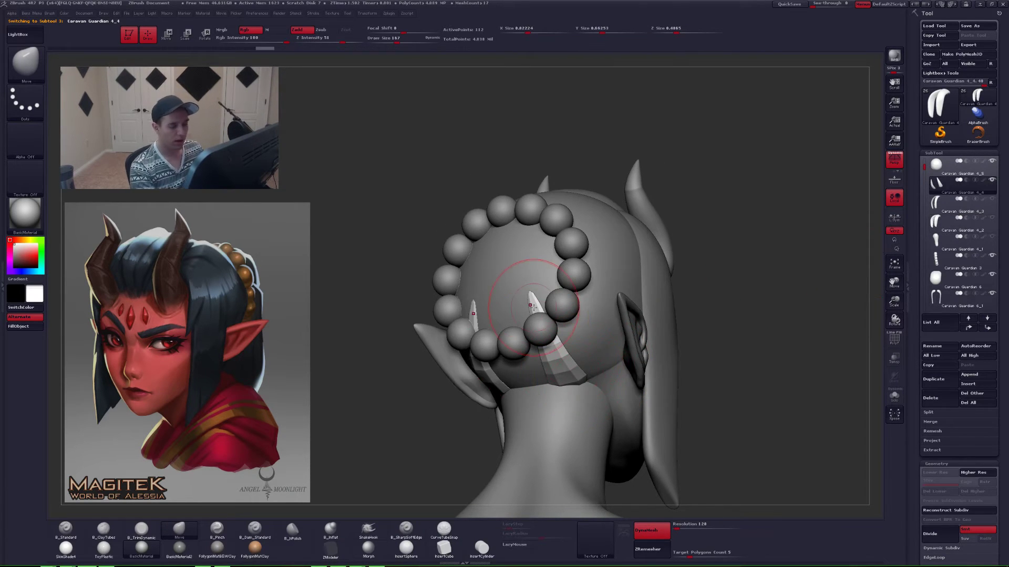
left_click(444, 528)
key("space")
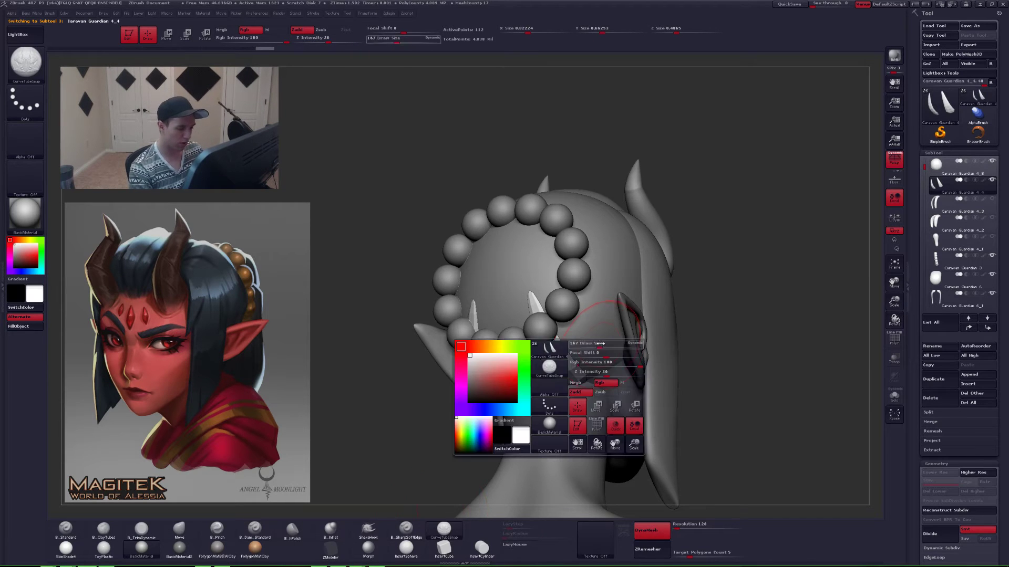
left_click_drag(600, 344, 595, 344)
right_click_drag(515, 383, 578, 391)
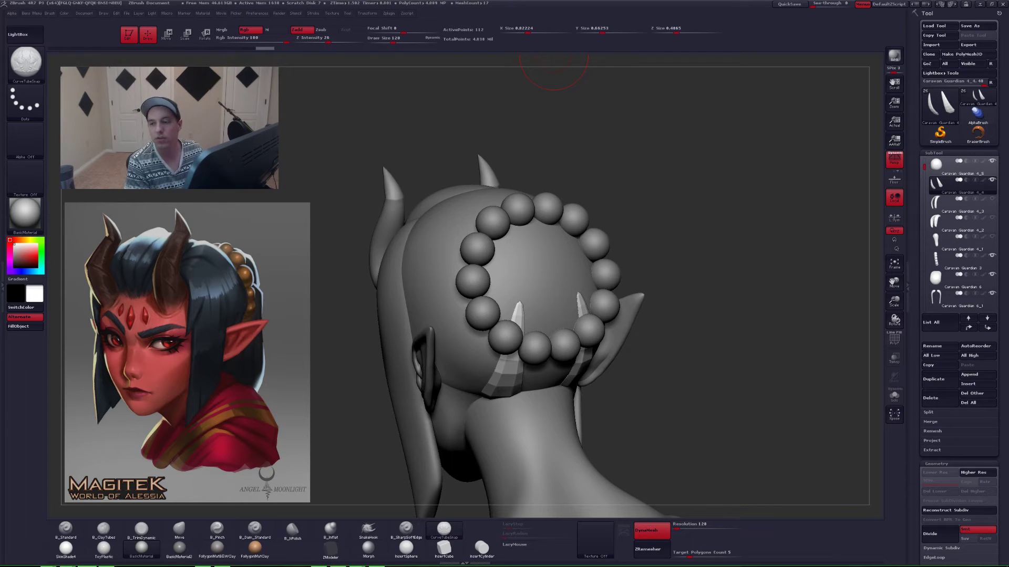
- Examine the head from the front and side against the reference painting, briefly isolating the face subtool
mouse_move(774, 279)
left_mouse_down()
mouse_move(726, 275)
mouse_move(646, 316)
mouse_move(613, 298)
left_mouse_up()
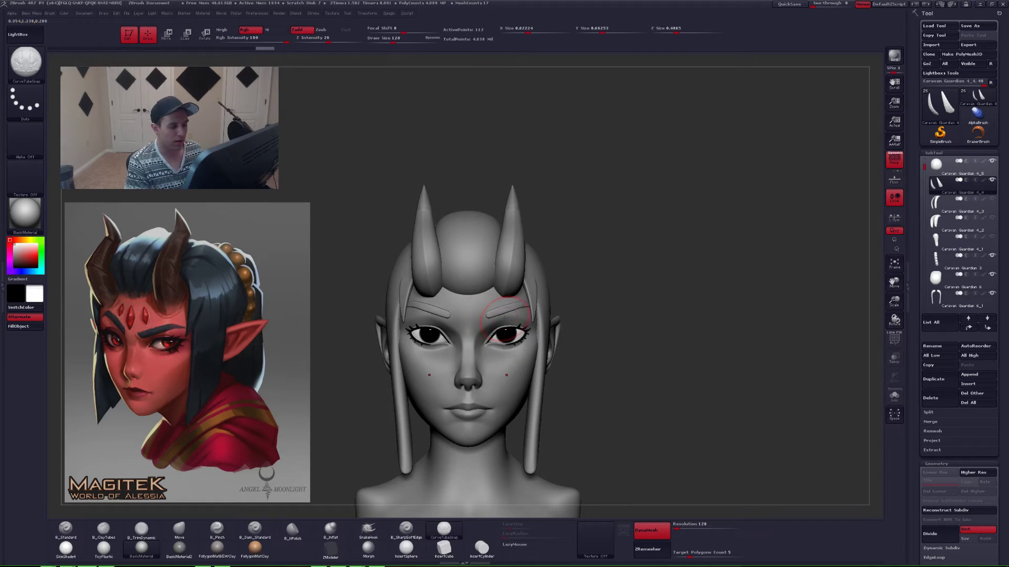
mouse_move(505, 318)
right_mouse_down()
mouse_move(431, 295)
mouse_move(479, 302)
right_mouse_up()
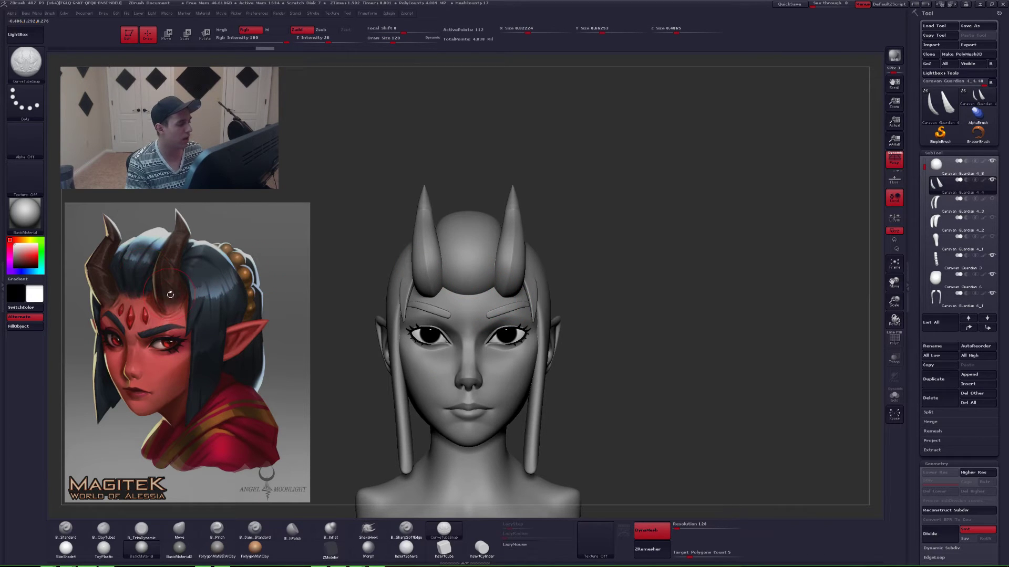
right_click_drag(465, 306, 469, 296)
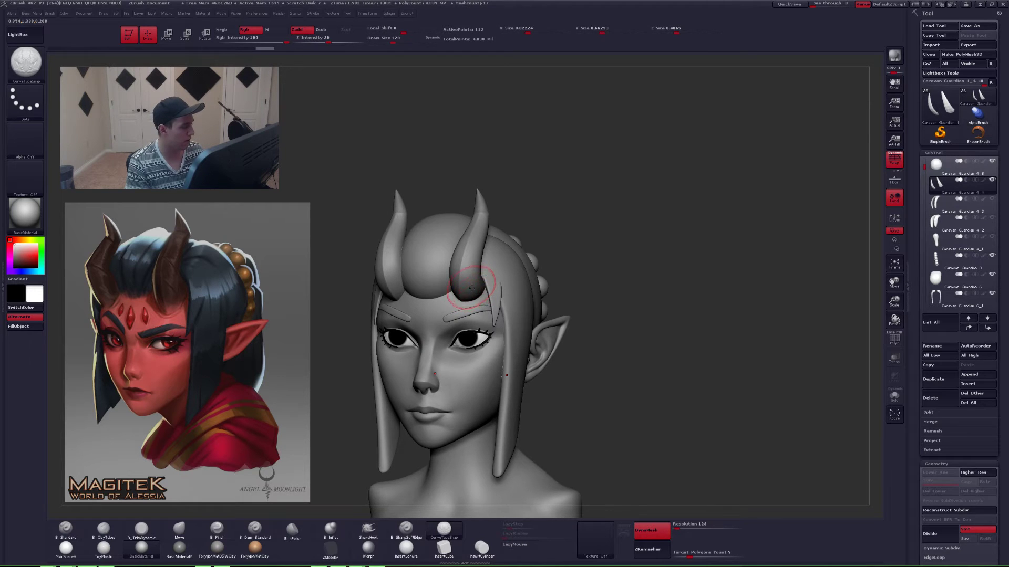
right_click_drag(471, 288, 442, 297)
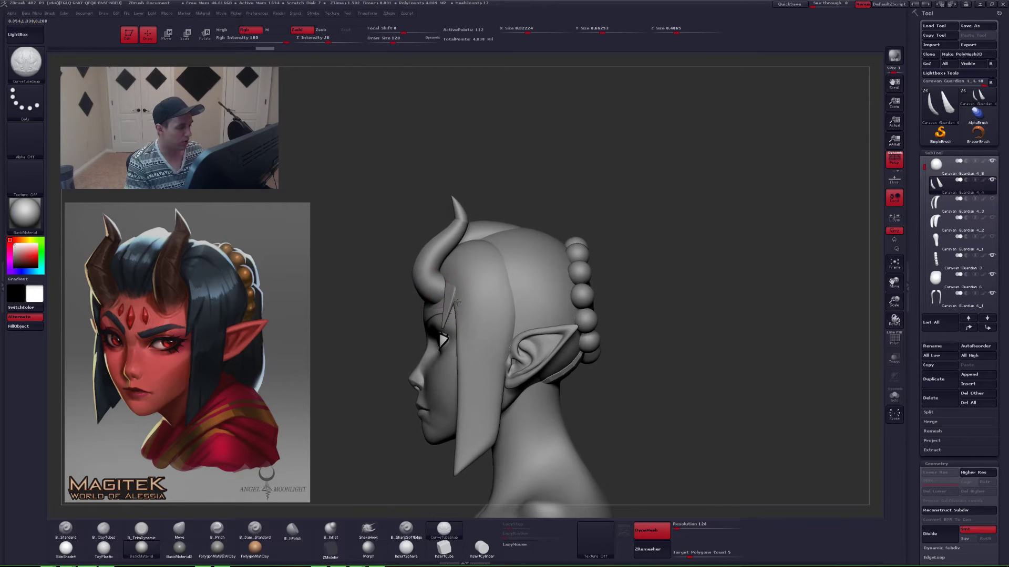
left_click(437, 310, "alt")
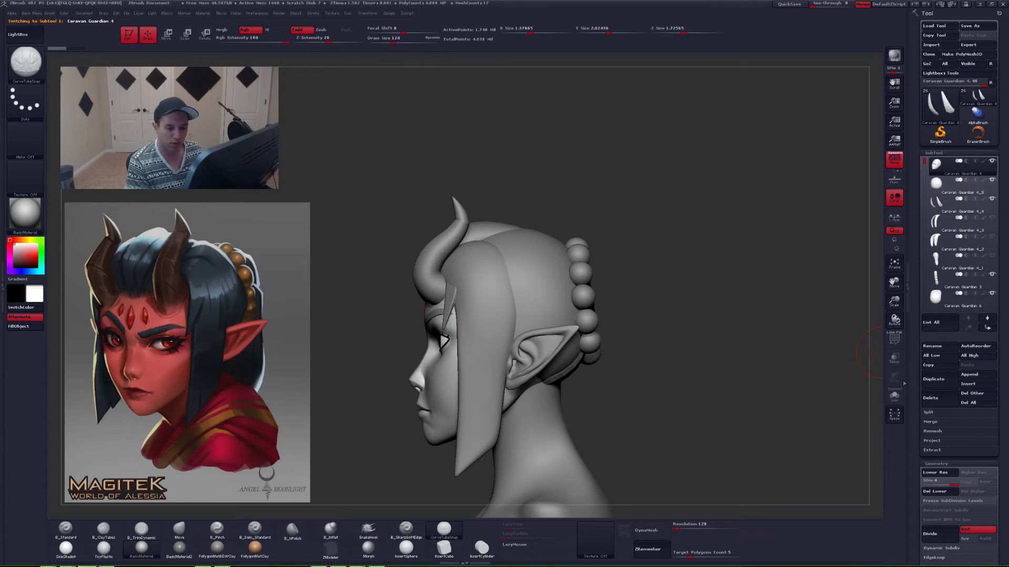
left_click(894, 361)
key("alt+s")
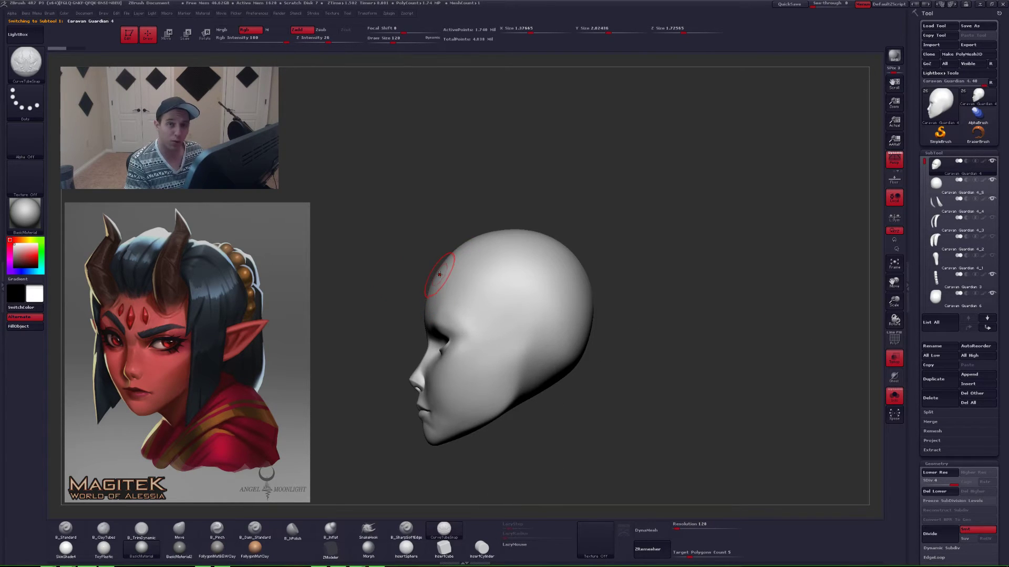
key("alt+s")
left_click(898, 361)
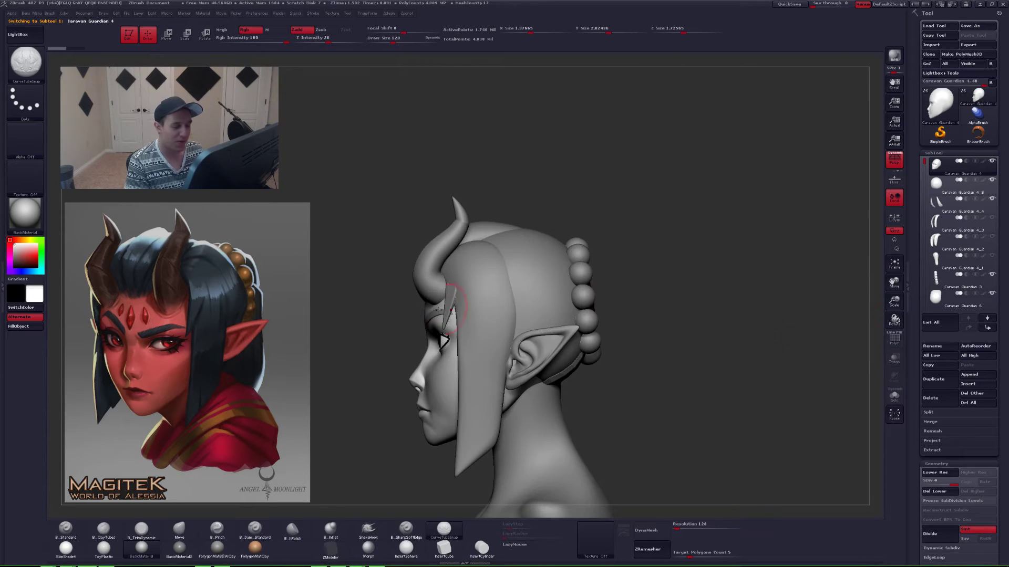
right_click_drag(552, 320, 577, 325)
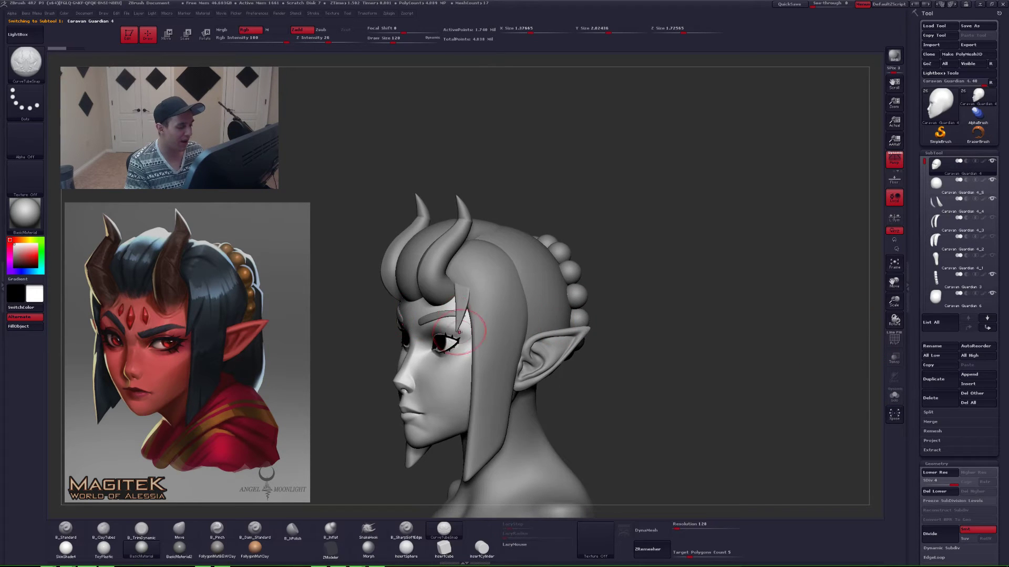
right_click_drag(472, 322, 482, 332)
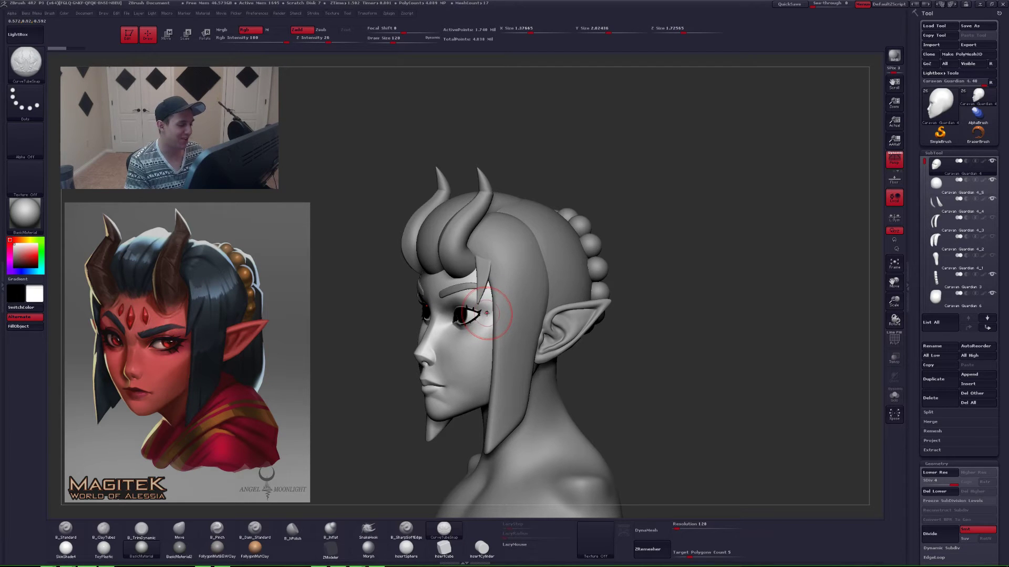
- Select the long hair strand in front of the ear, adjust the Move brush's draw size and turn on PolyFrame
left_click(537, 296, "alt")
key("space")
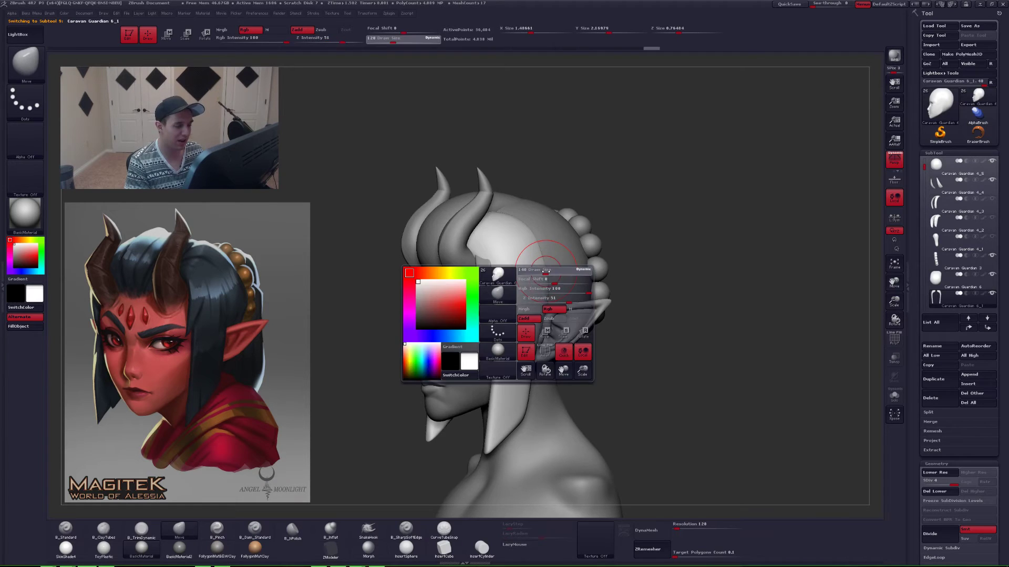
right_click_drag(535, 268, 543, 270, "shift")
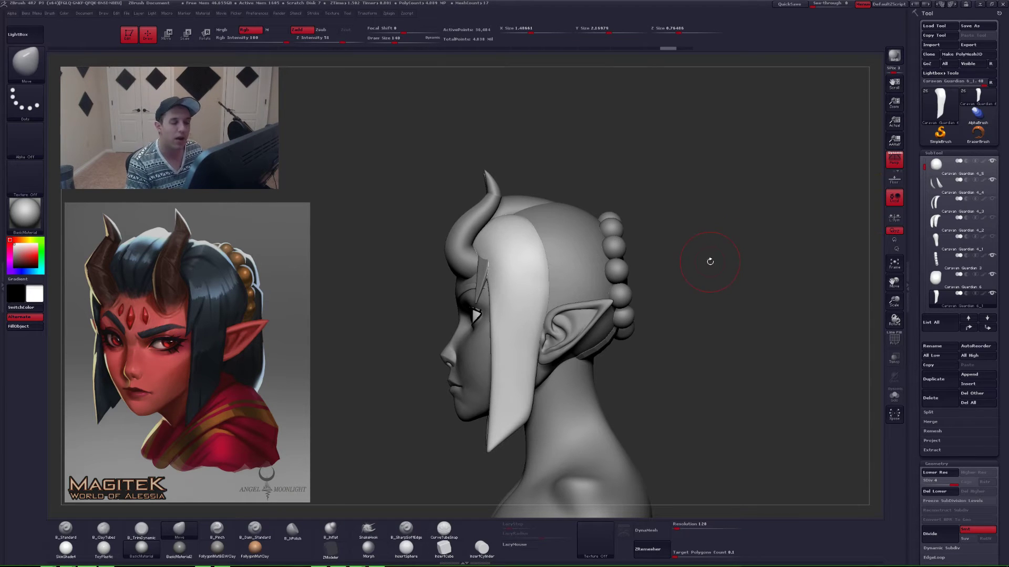
key("shift+f")
- Isolate the horns subtool and show its polygroup colors without wireframe lines
left_click(462, 238, "alt")
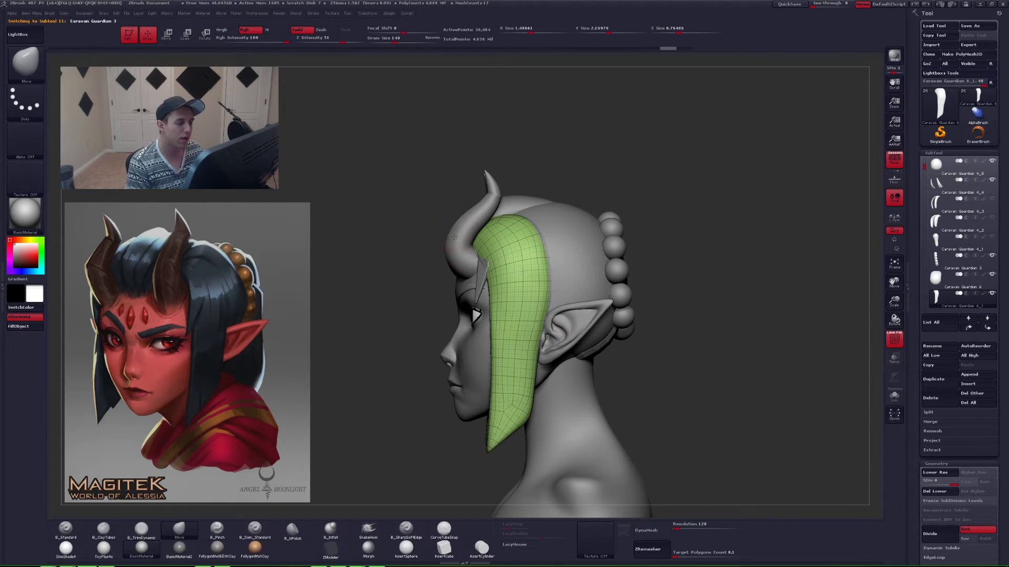
right_click_drag(463, 241, 604, 294)
key("shift+s")
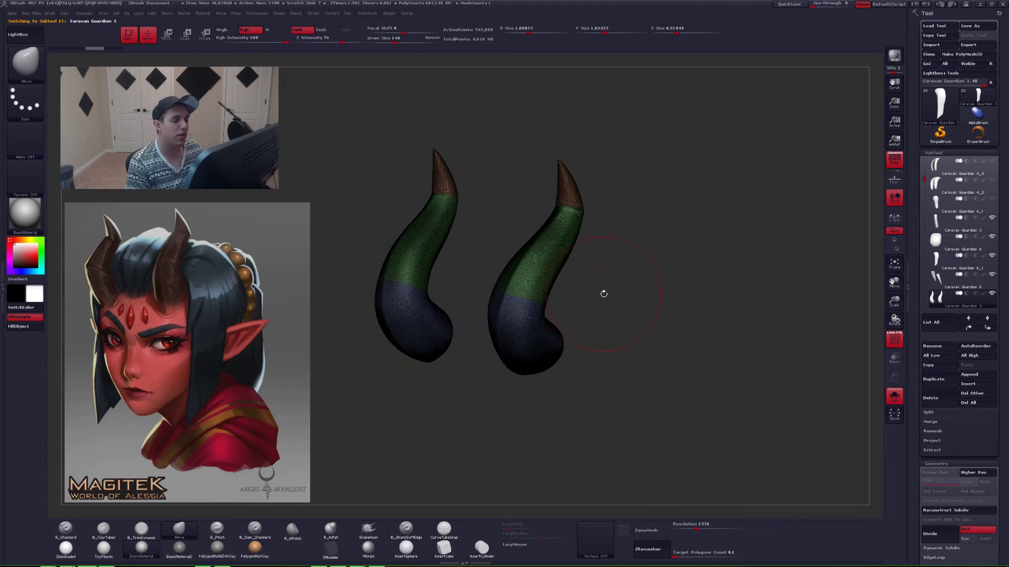
left_click(894, 336)
right_click_drag(507, 246, 577, 271, "alt")
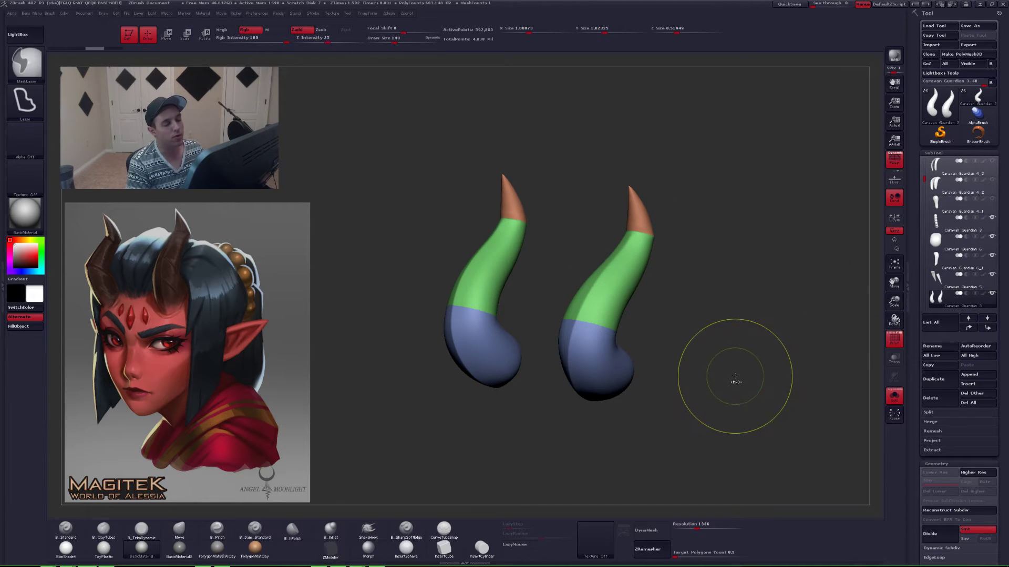
- Try grouping both horns as one polygroup, undo it, and mask their upper parts into a separate polygroup
key("ctrl+w")
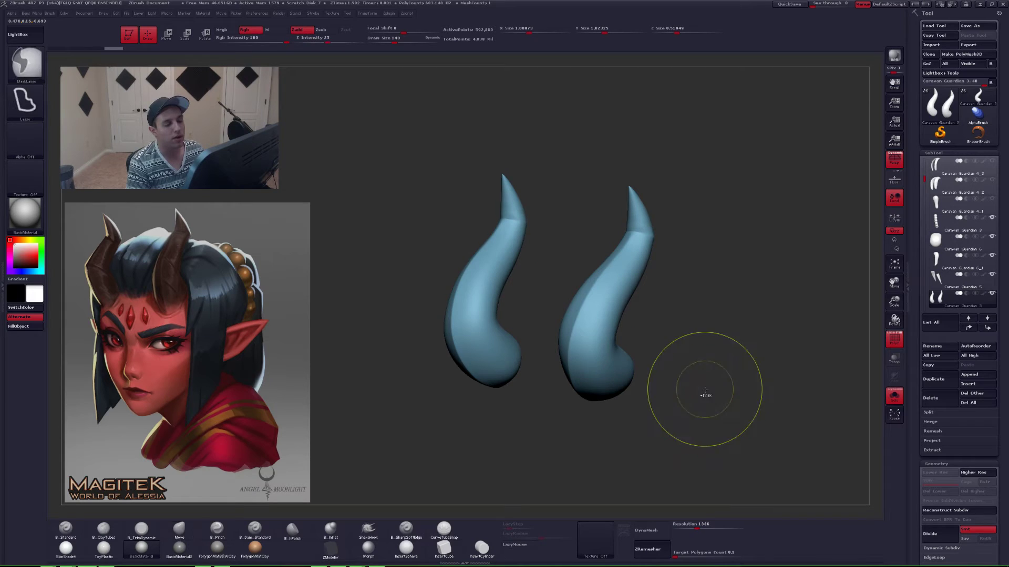
key("ctrl+z")
mouse_move(578, 265)
left_mouse_down("ctrl")
mouse_move(622, 134)
mouse_move(772, 336)
mouse_move(766, 347)
left_mouse_up("ctrl")
key("ctrl+w")
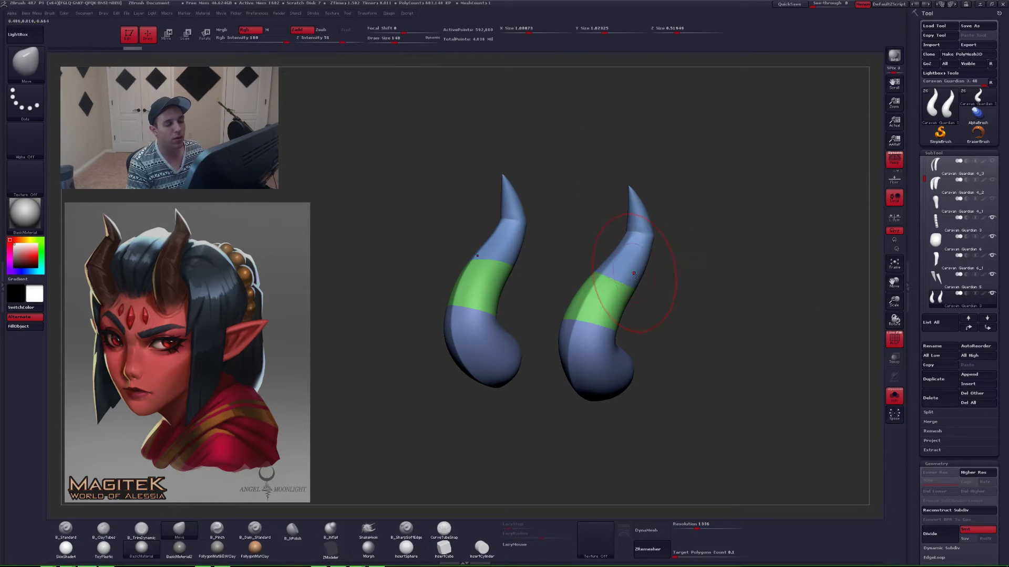
- Try regrouping the horns by masking the middle and base, and merge the tips with the middle section
mouse_move(656, 247)
left_mouse_down()
mouse_move(707, 344)
mouse_move(540, 464)
mouse_move(549, 467)
left_mouse_up()
key("ctrl+w")
left_click_drag(679, 323, 493, 357, "ctrl")
key("ctrl+w")
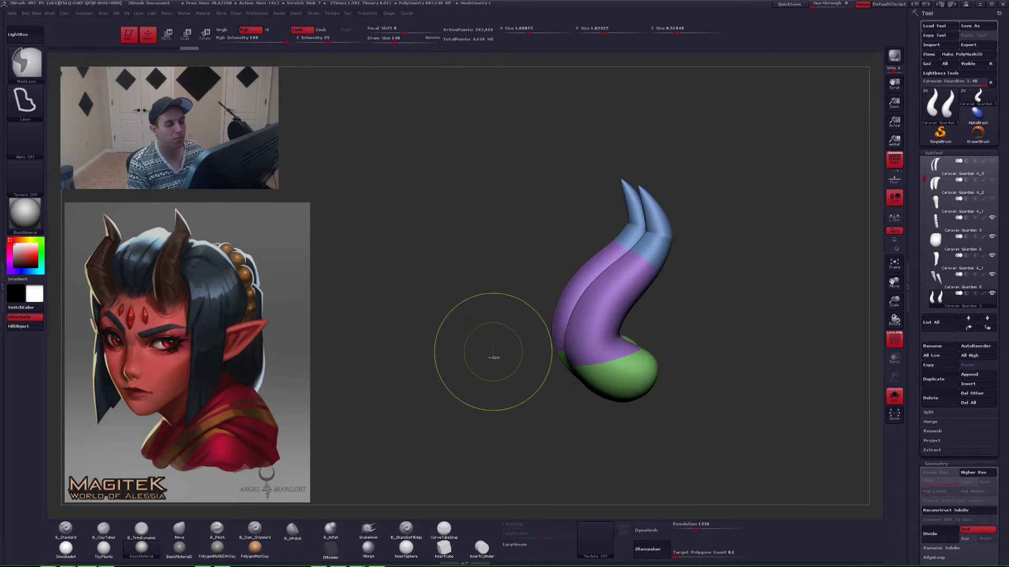
mouse_move(713, 308)
left_mouse_down("ctrl")
mouse_move(614, 150)
mouse_move(622, 176)
left_mouse_up("ctrl")
key("ctrl+w")
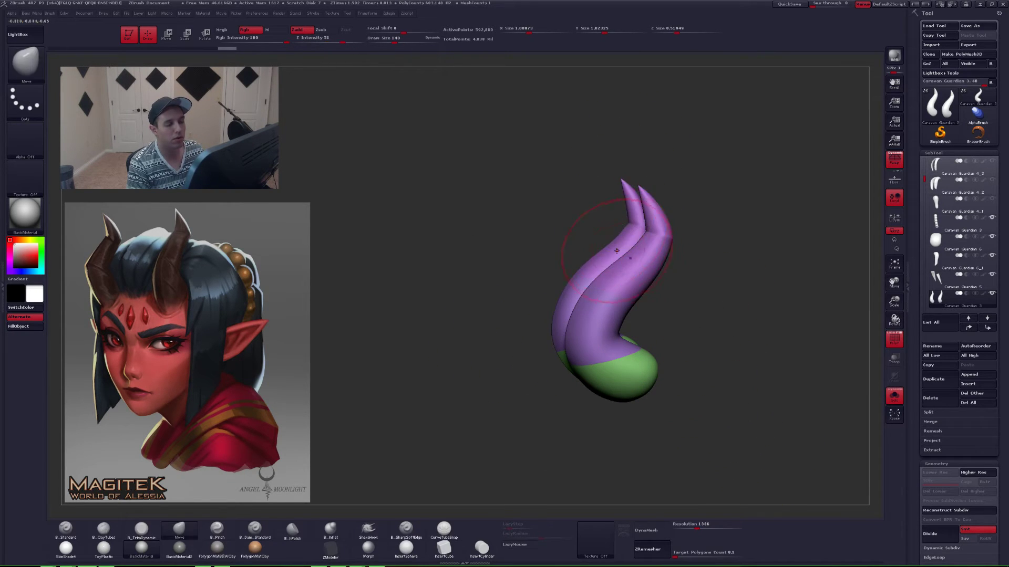
- Undo the trial polygroup changes on the horns back to the separate tip, middle and base groups
left_click_drag(620, 226, 671, 252)
key("ctrl+z")
key("ctrl+w")
key("ctrl+z")
key("ctrl+z")
key("ctrl+z")
key("ctrl+z")
key("ctrl+z")
key("ctrl+z")
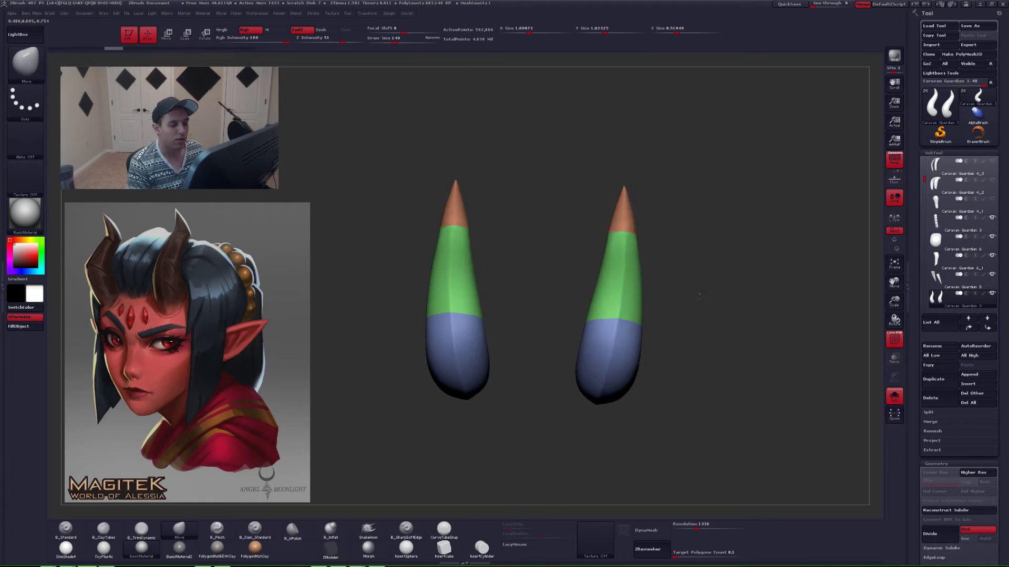
left_click_drag(696, 292, 775, 311)
key("ctrl+z")
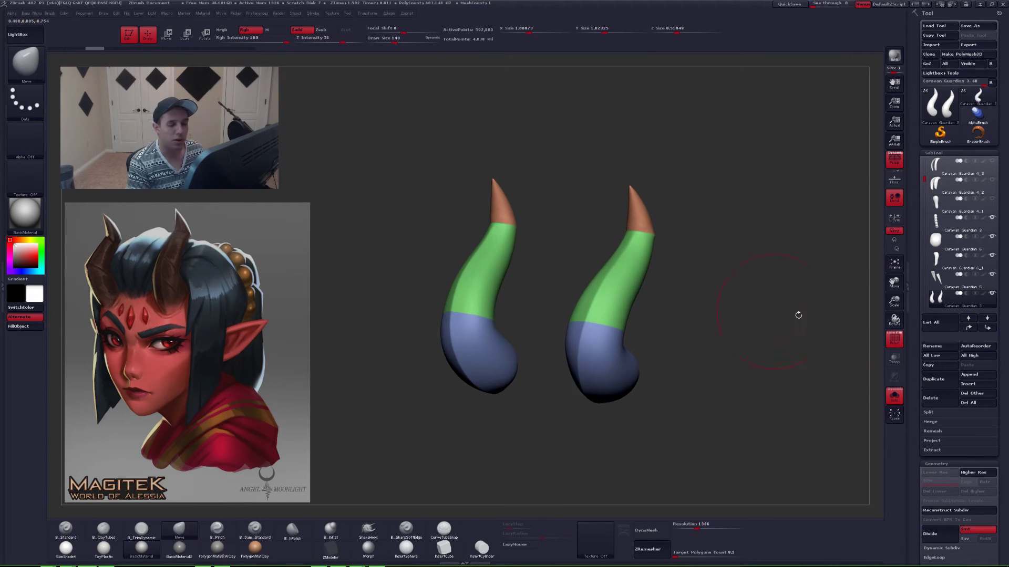
- Turn the wireframe lines back on in the horns' polygroup display and switch PolyFrame off
left_click(893, 339)
key("shift+f")
key("shift+f")
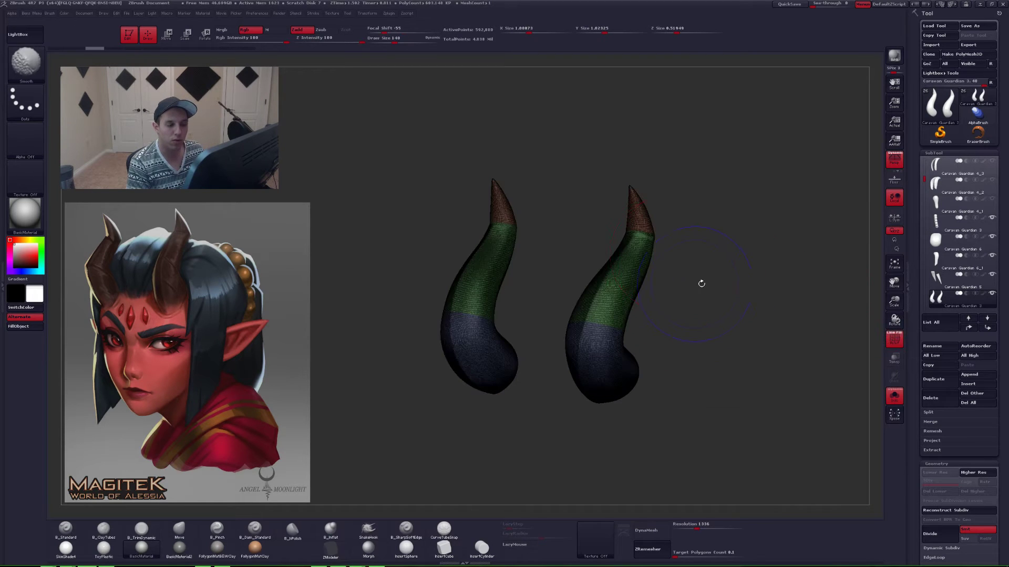
key("shift+f")
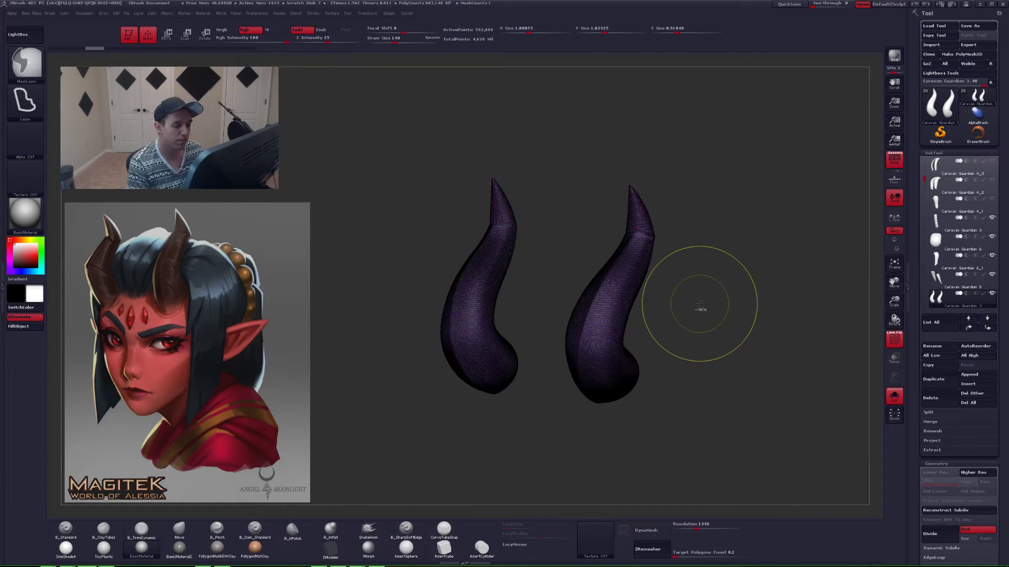
key("shift+f")
key("shift+f")
- Show the whole head, isolate the horns again in a side view and turn off perspective
key("alt+s")
left_click_drag(729, 324, 623, 348, "alt")
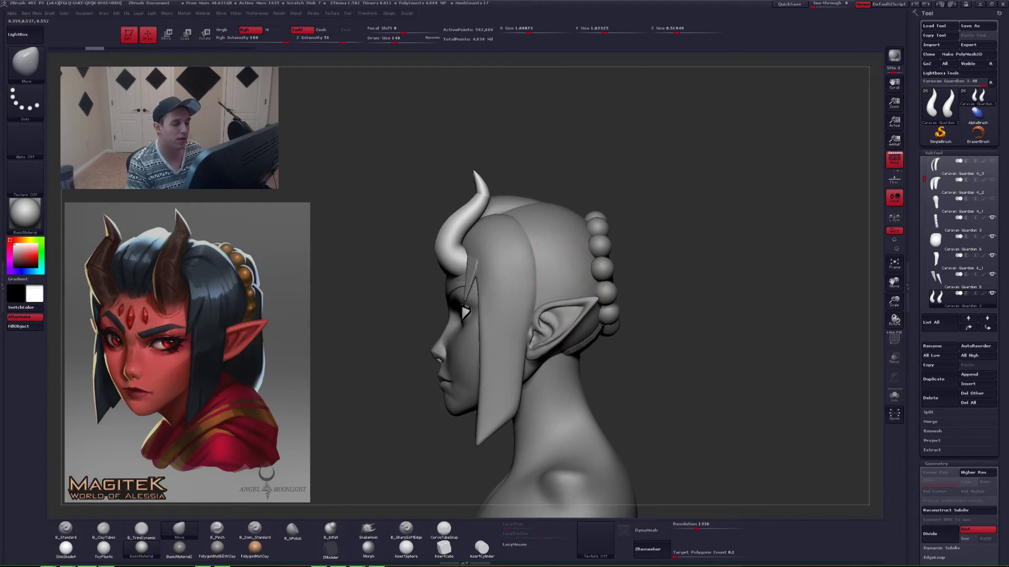
right_click_drag(476, 231, 589, 274, "alt")
key("alt+s")
left_click_drag(589, 273, 628, 279, "alt")
key("ctrl+shift+d")
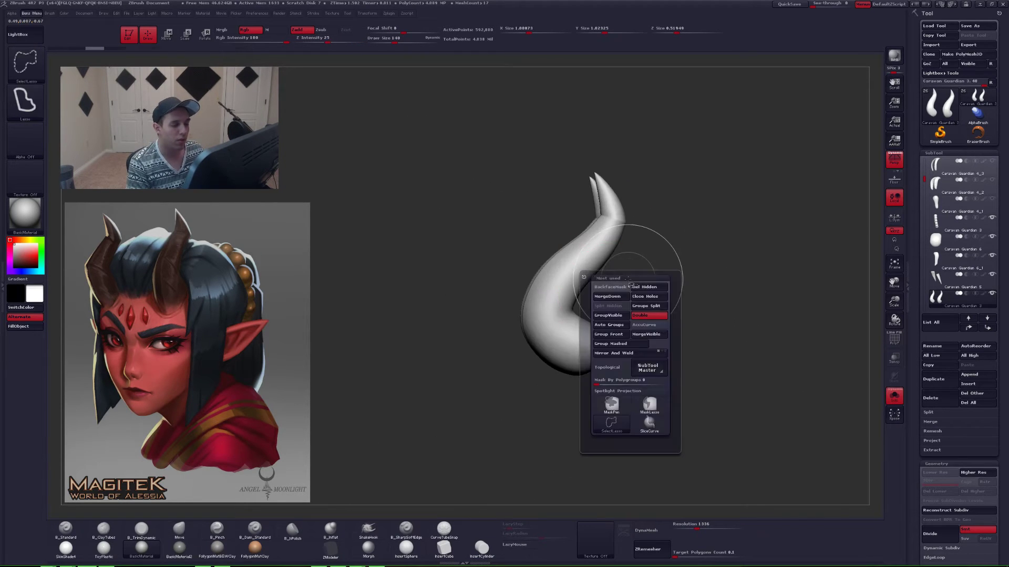
left_click(889, 164)
- Try Group Front on the horns' camera-facing polygons, inspect the polygroups with PolyFrame and undo the grouping
key("ctrl+shift+d")
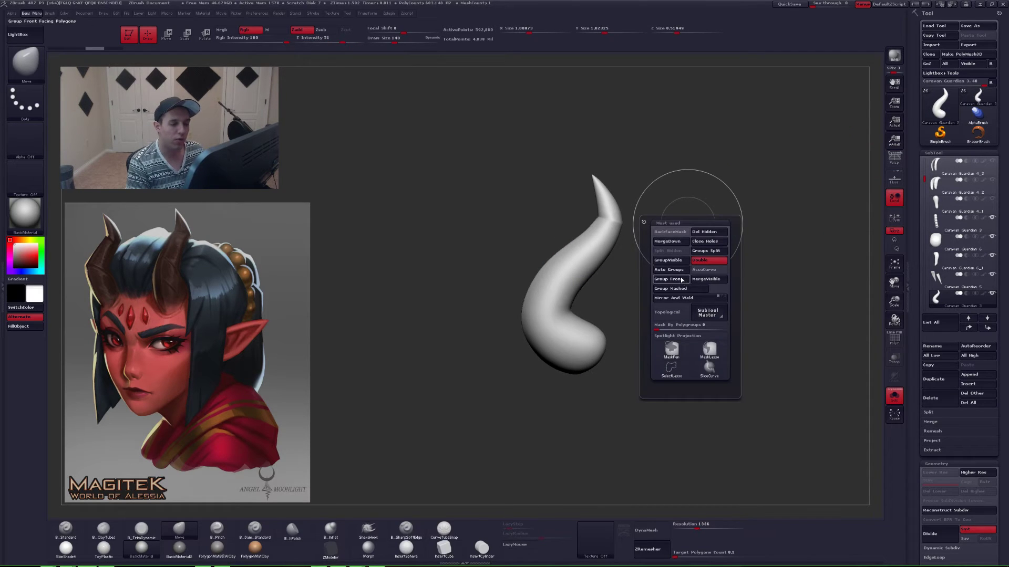
key("shift+f")
left_click_drag(635, 250, 605, 282)
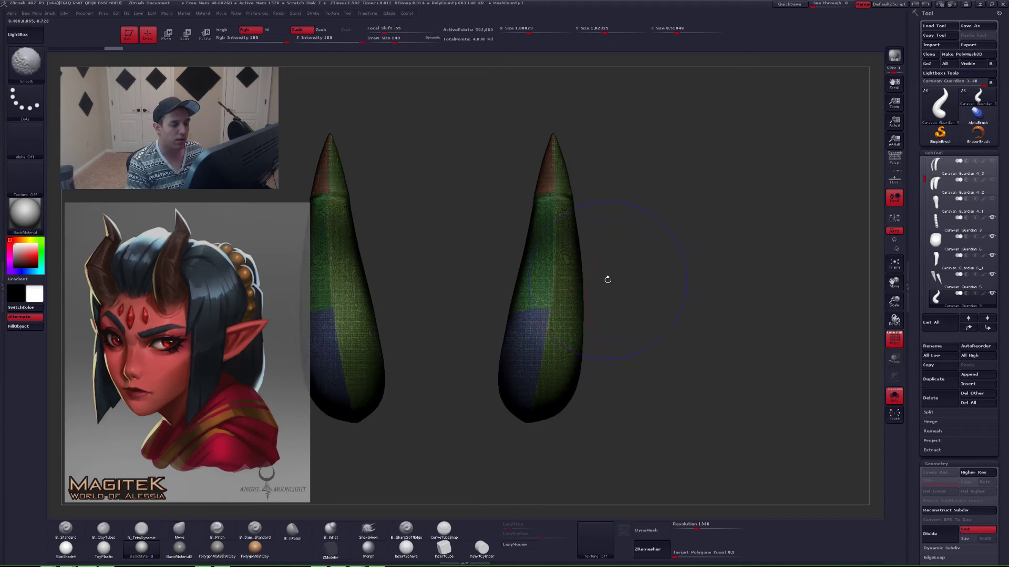
left_click(894, 339)
left_click_drag(700, 317, 632, 286)
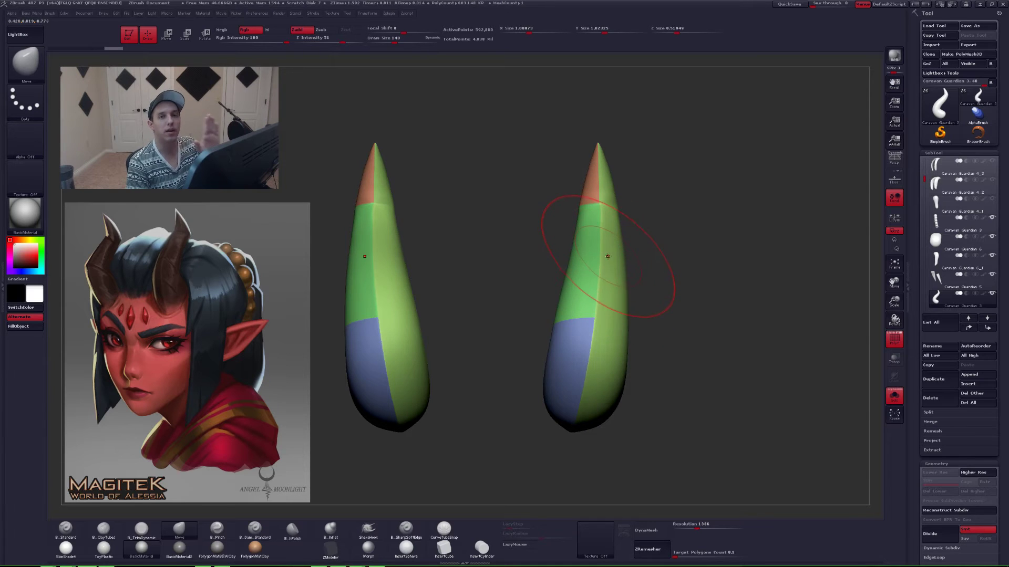
left_click_drag(661, 269, 660, 192)
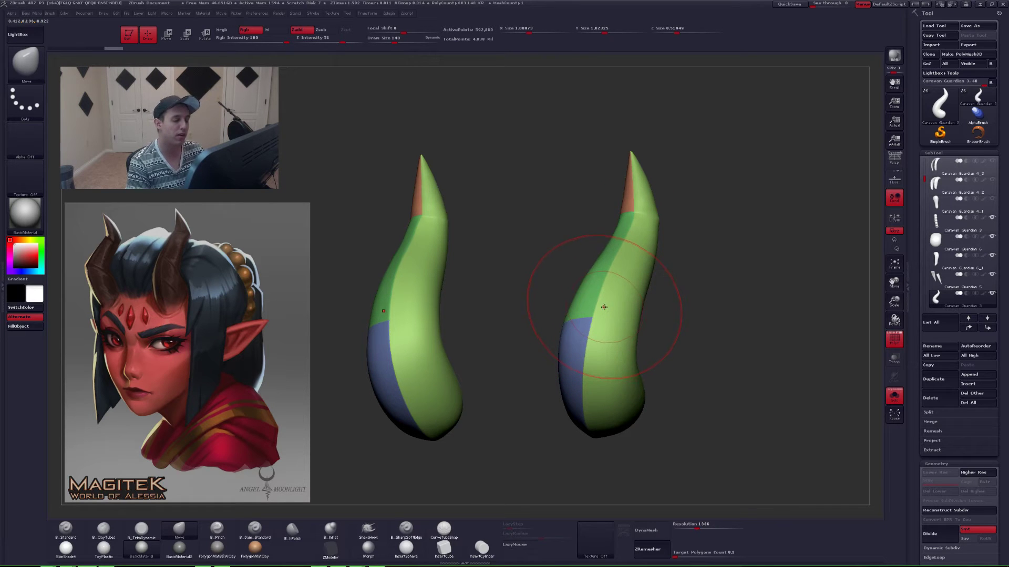
key("ctrl+z")
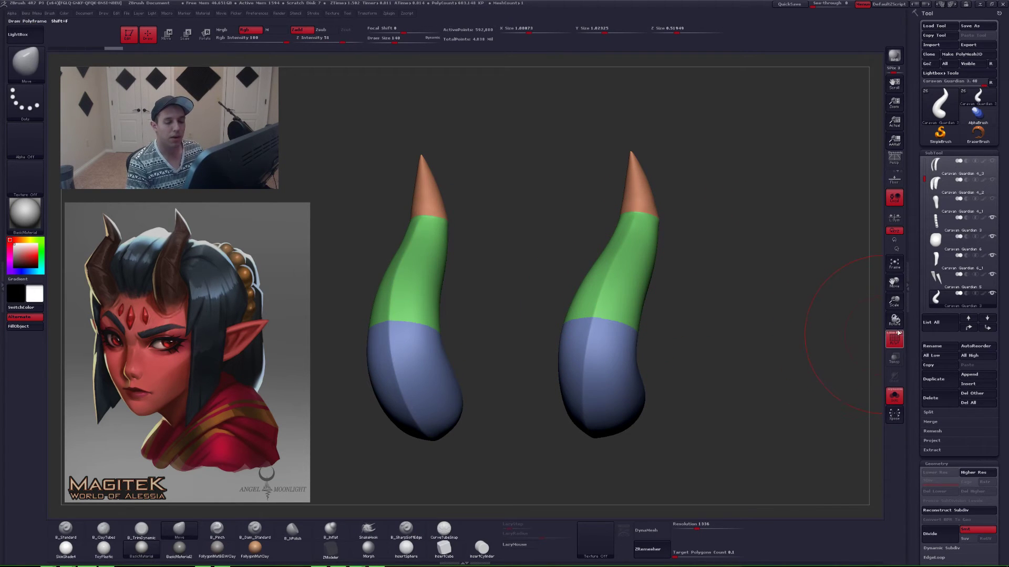
- Restore the horns' wireframe lines, turn off PolyFrame and view both horns from an angle
left_click(891, 341)
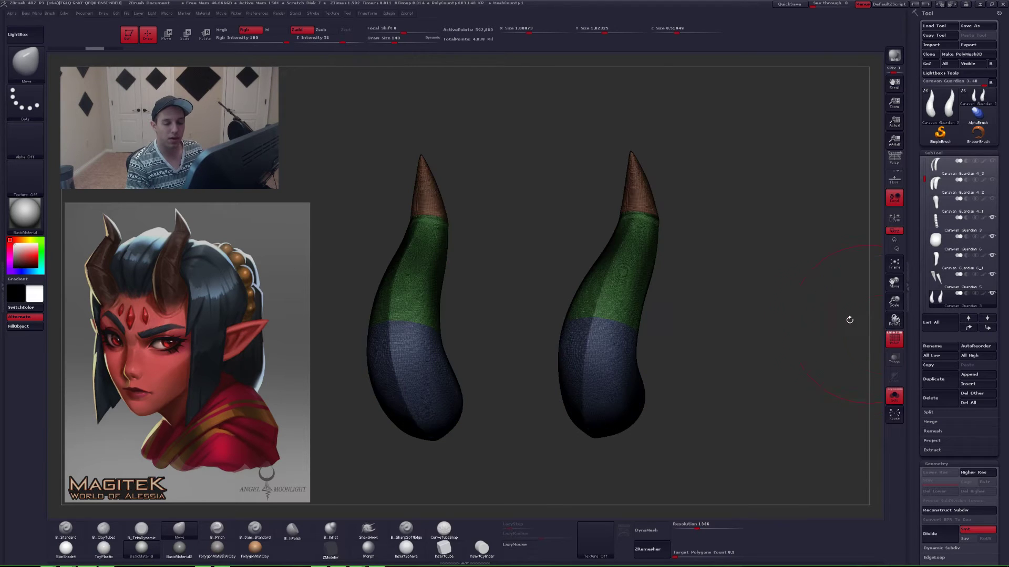
left_click_drag(849, 319, 707, 321, "alt")
key("shift+f")
left_click_drag(650, 278, 631, 277)
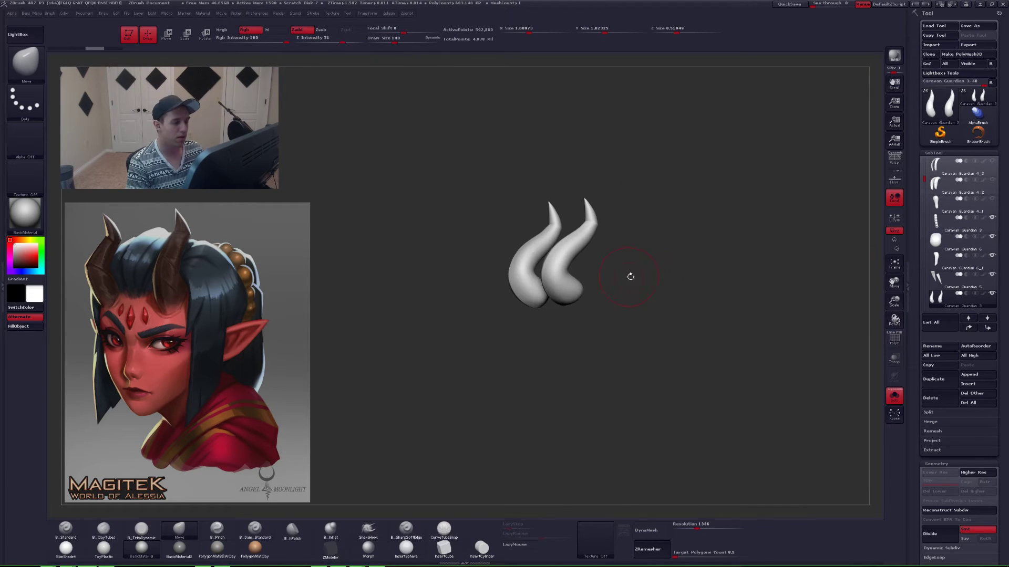
- Show the whole bust again instead of the isolated horns and view the head from the side and above
right_click_drag(681, 300, 628, 258, "alt")
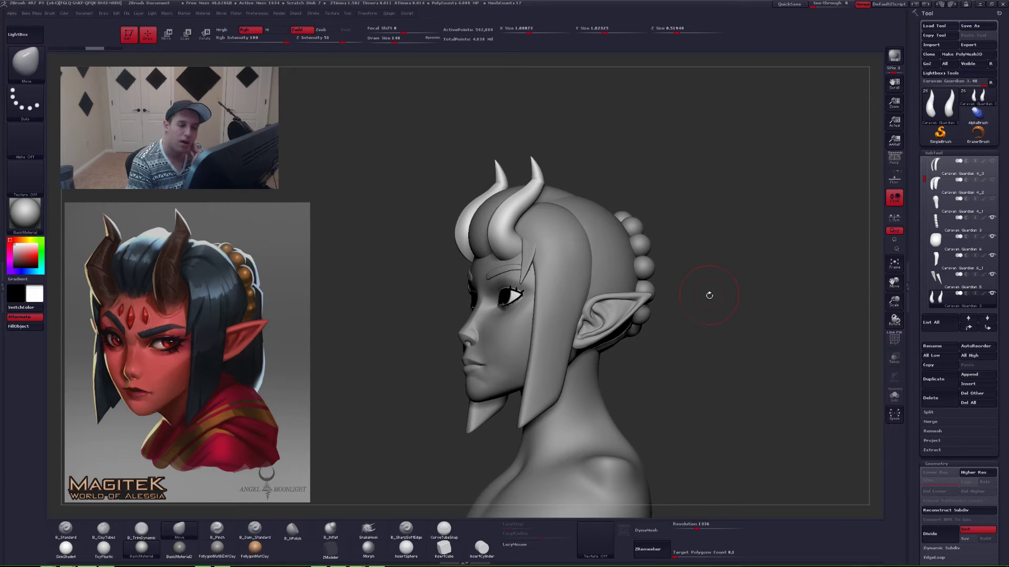
left_click_drag(709, 292, 717, 300)
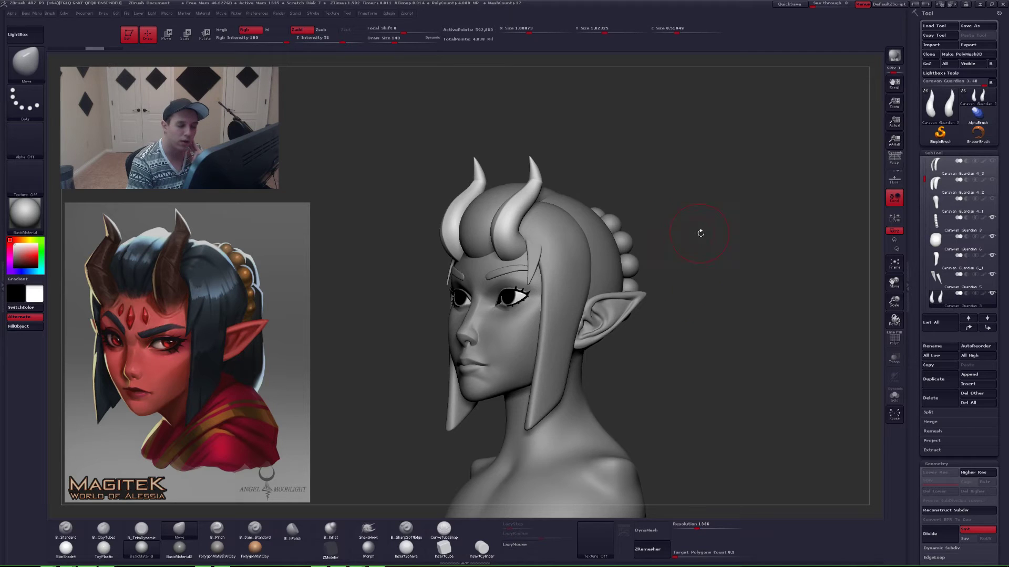
mouse_move(700, 233)
left_mouse_down()
mouse_move(688, 239)
mouse_move(766, 258)
mouse_move(704, 266)
left_mouse_up()
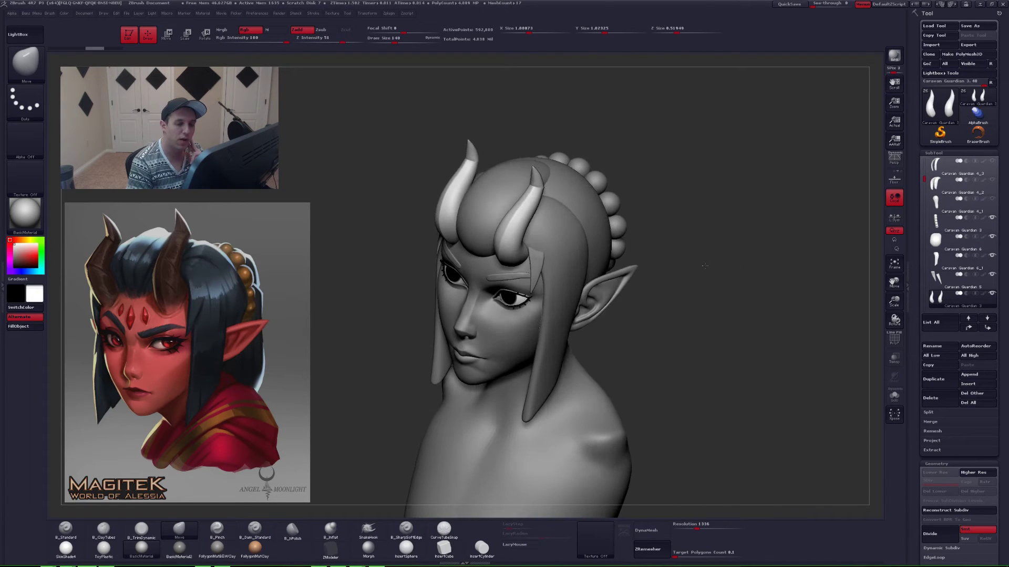
- Try restricting view rotation to a single axis on the bust and restore rotation on all axes
left_click(894, 240)
left_click_drag(793, 250, 835, 208)
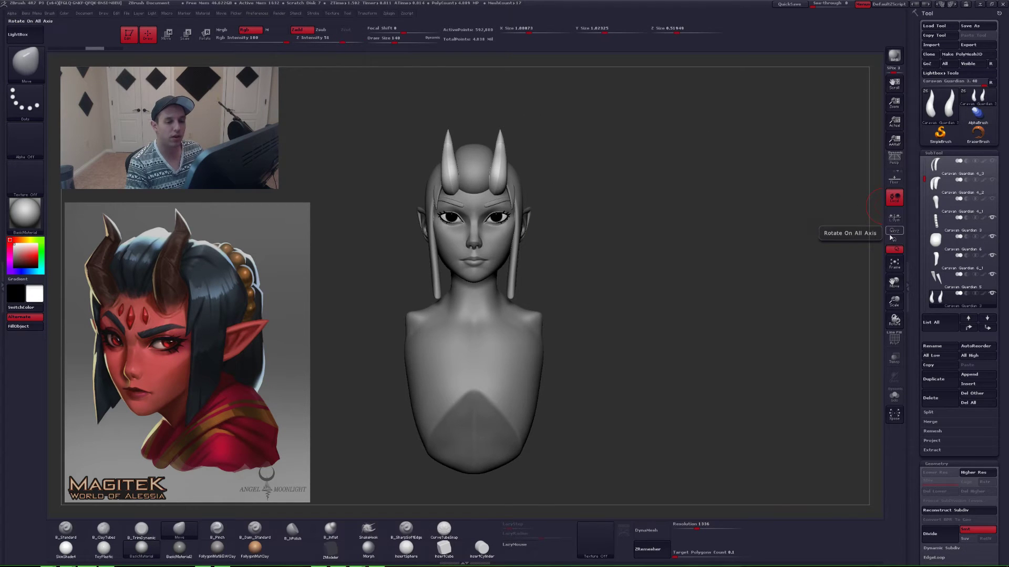
left_click(894, 231)
mouse_move(650, 268)
left_mouse_down()
mouse_move(632, 270)
mouse_move(652, 286)
mouse_move(640, 284)
left_mouse_up()
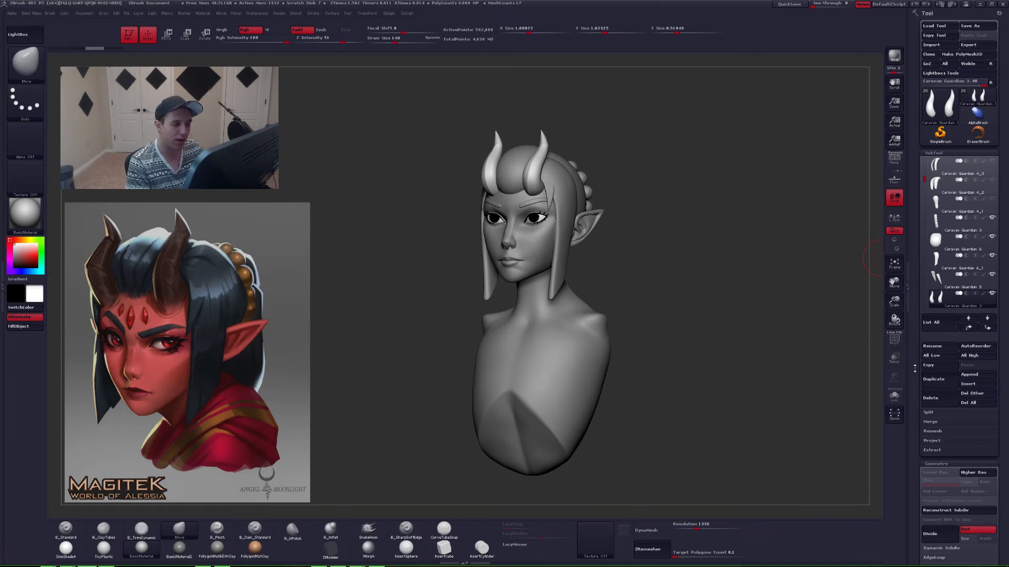
- Select the head subtool, inspect the bust from behind, and select the pair of spiked pieces at the nape
left_click(504, 255, "alt")
right_click_drag(505, 254, 532, 280, "ctrl")
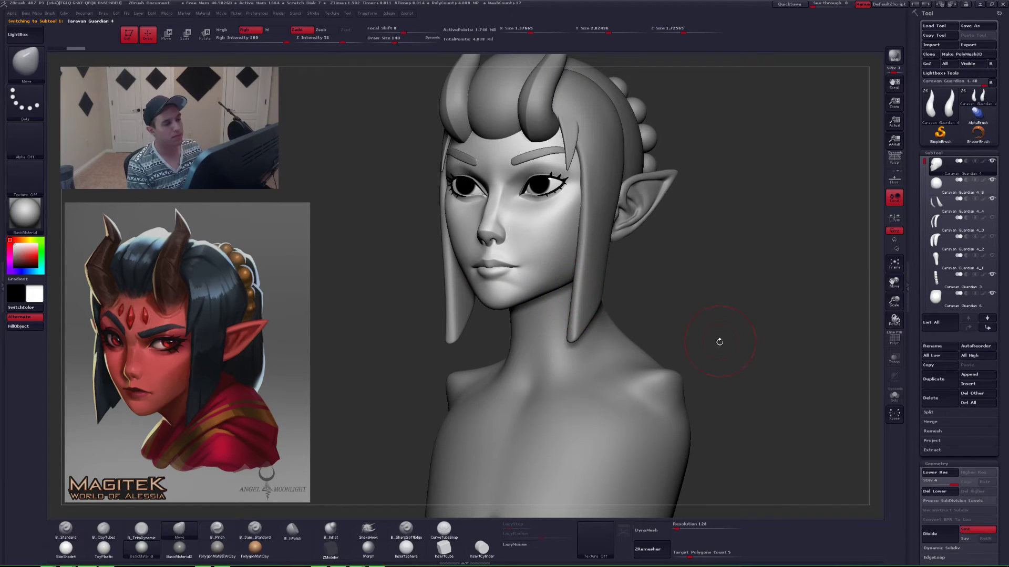
left_click_drag(716, 342, 677, 341)
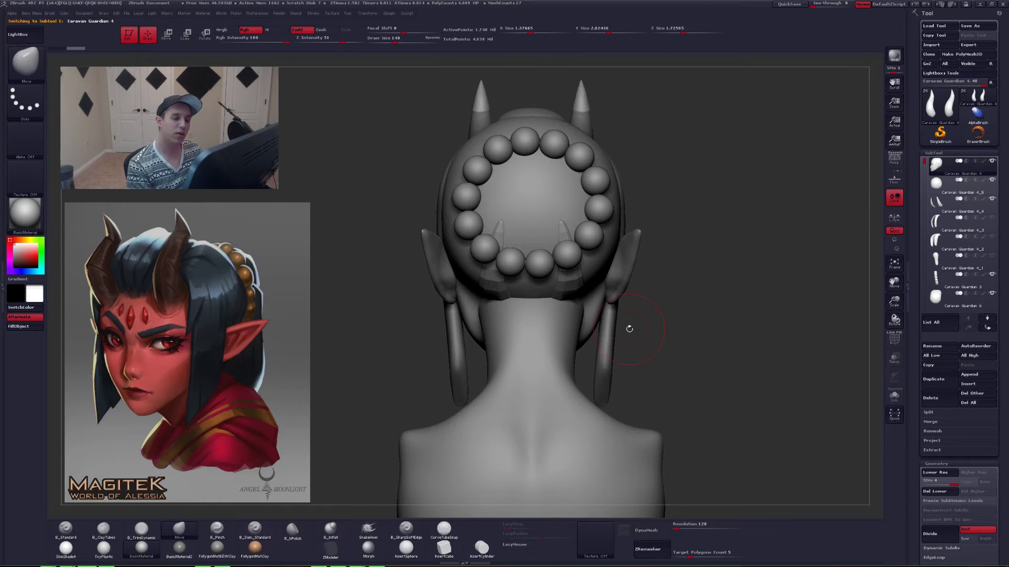
left_click(580, 285, "alt")
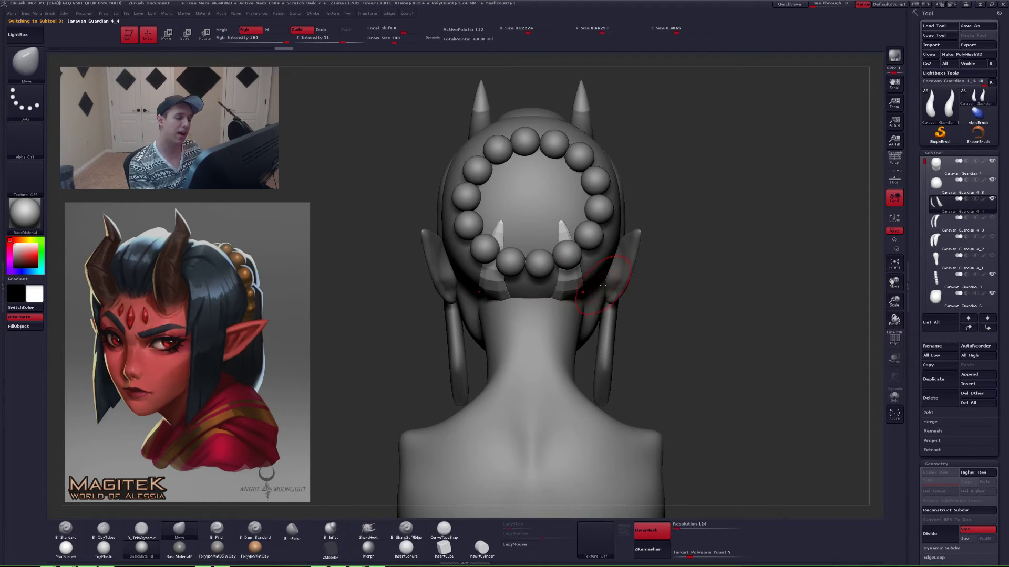
left_click_drag(605, 285, 660, 302)
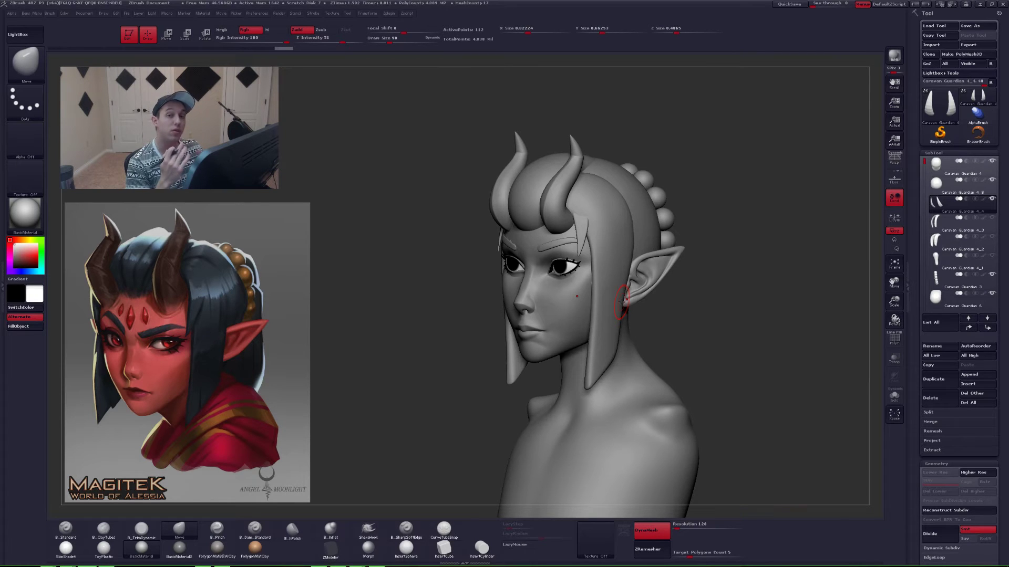
- Select the head subtool again and isolate it in a close three-quarter view of the face
left_click(547, 299, "alt")
right_click_drag(549, 300, 579, 335, "ctrl")
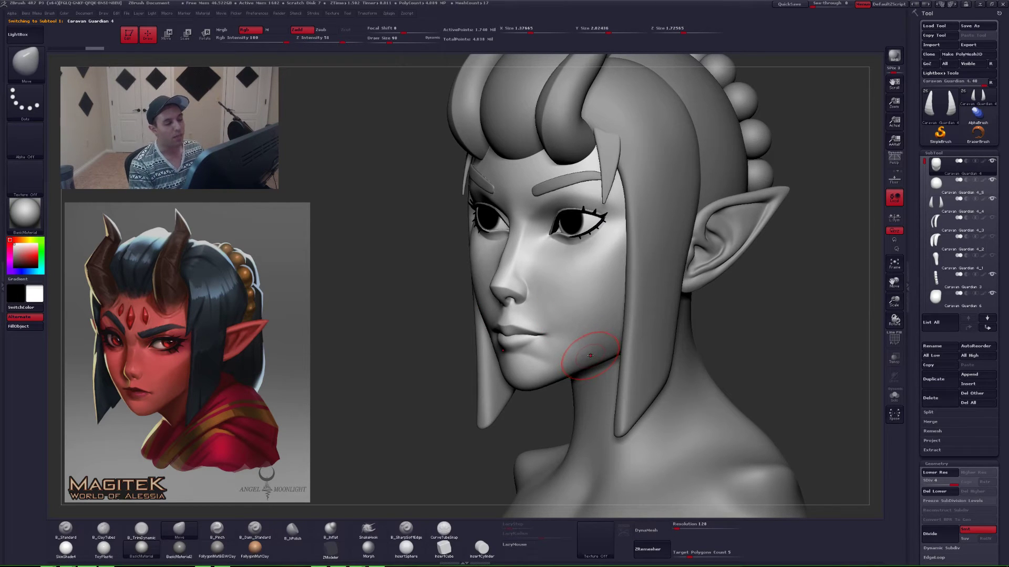
right_click_drag(591, 353, 642, 340)
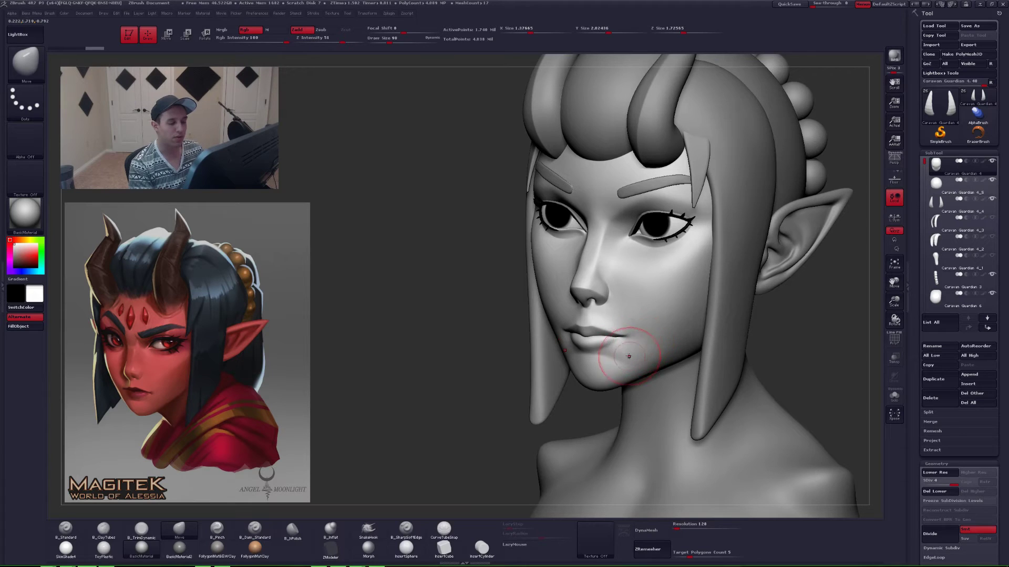
mouse_move(641, 348)
right_mouse_down("ctrl")
mouse_move(669, 328)
mouse_move(654, 356)
mouse_move(678, 349)
mouse_move(662, 344)
right_mouse_up("ctrl")
key("alt+s")
right_click_drag(563, 322, 563, 386, "ctrl")
- Switch to the Standard brush and set its draw size to 94 over the cheek of the isolated head
key("space")
left_click_drag(603, 340, 610, 340)
right_click_drag(610, 340, 611, 353, "ctrl")
key("1")
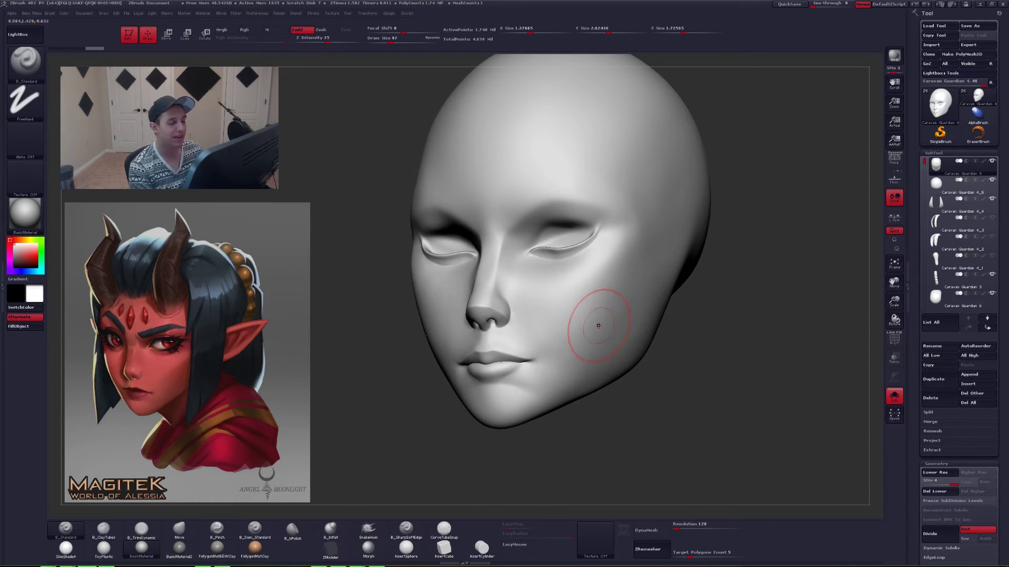
key("space")
left_click_drag(598, 326, 608, 326)
right_click_drag(628, 326, 598, 325)
key("space")
left_click_drag(598, 325, 601, 325)
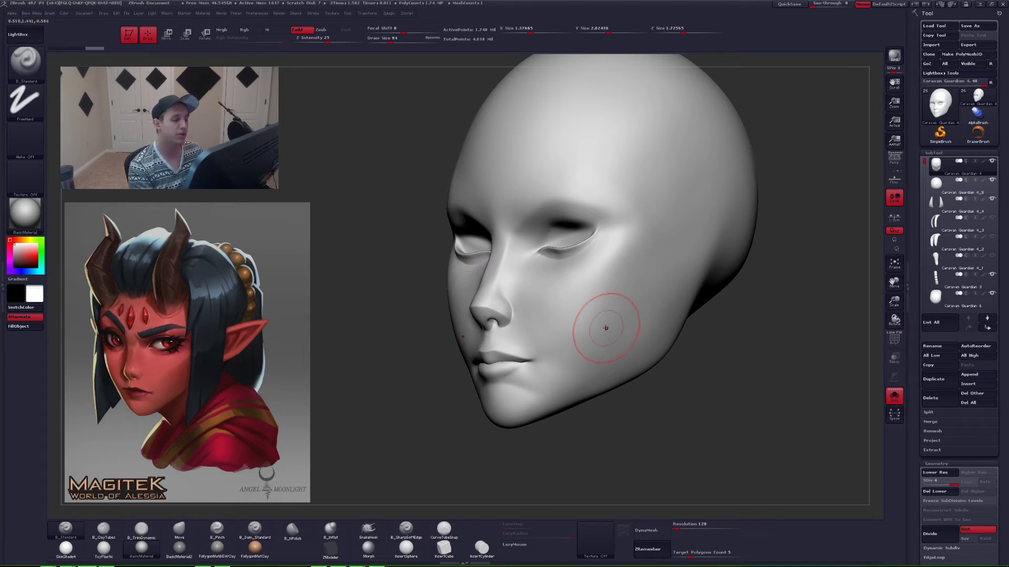
- Switch to the Move brush and push a dent into the cheek of the isolated head
key("b")
key("m")
key("v")
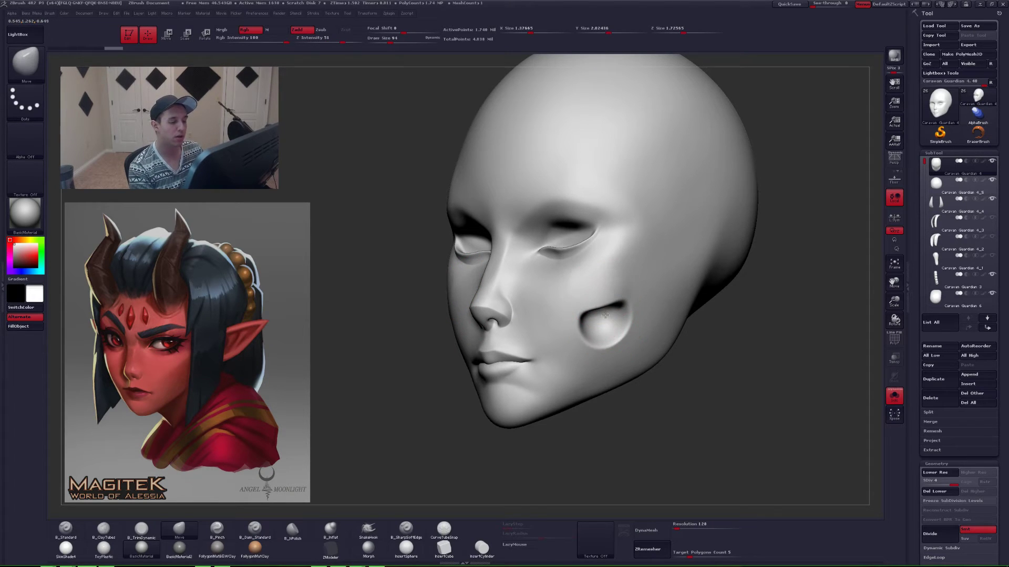
- Build up ridges around the recess in the cheek with the ClayTubes brush
right_click_drag(609, 321, 609, 342)
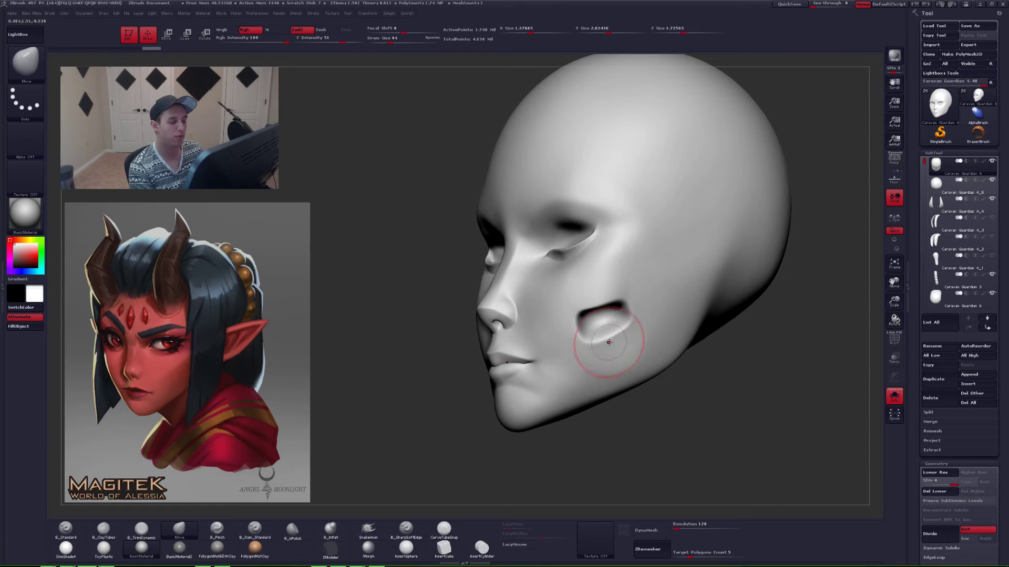
key("b")
key("c")
key("t")
left_click_drag(604, 302, 619, 295)
right_click(604, 309)
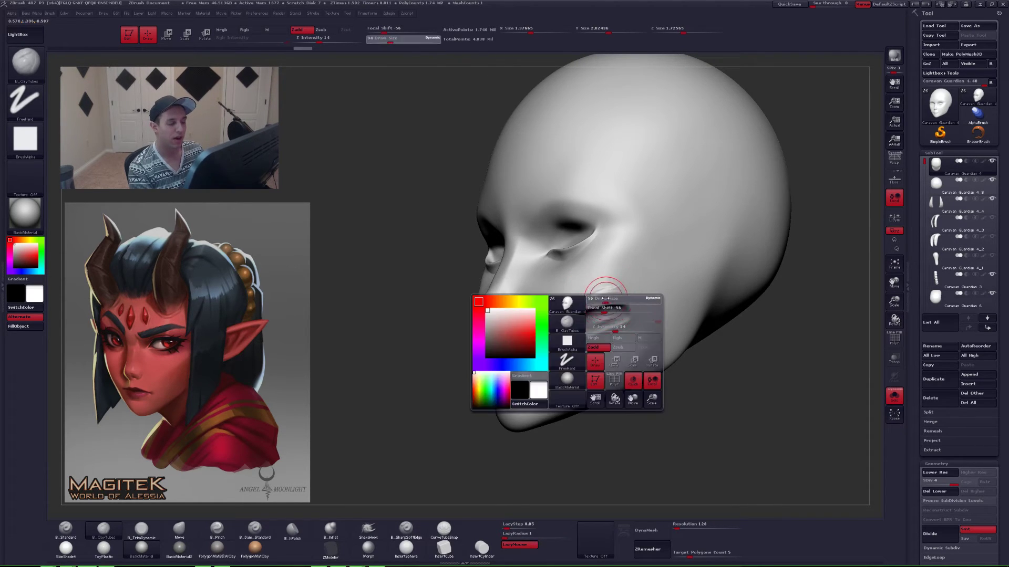
right_click_drag(604, 301, 602, 326, "ctrl")
key("ctrl+z")
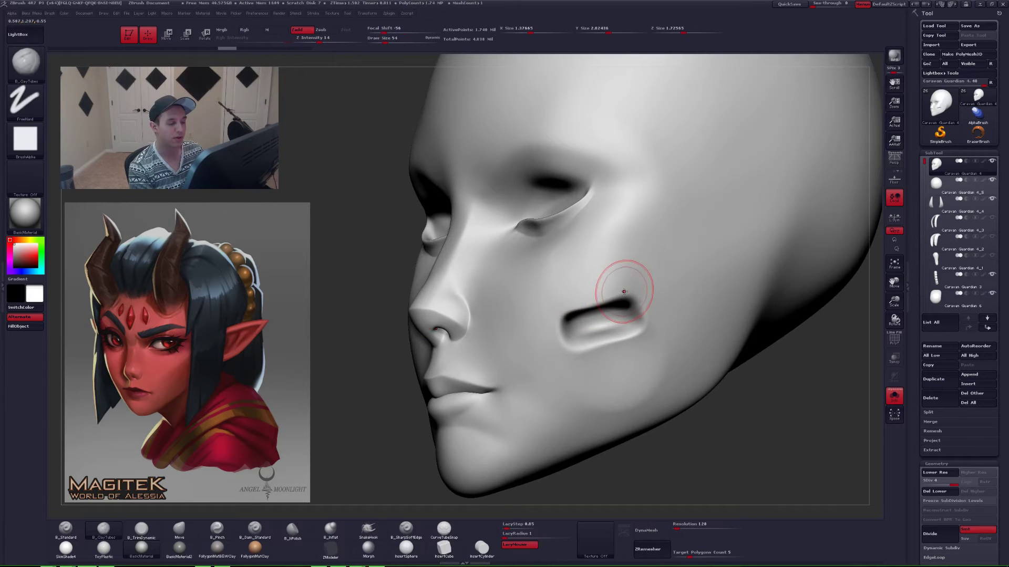
mouse_move(597, 301)
left_mouse_down()
mouse_move(577, 303)
mouse_move(570, 347)
mouse_move(625, 337)
mouse_move(590, 339)
left_mouse_up()
mouse_move(583, 337)
right_mouse_down()
mouse_move(625, 338)
mouse_move(574, 337)
mouse_move(595, 317)
right_mouse_up()
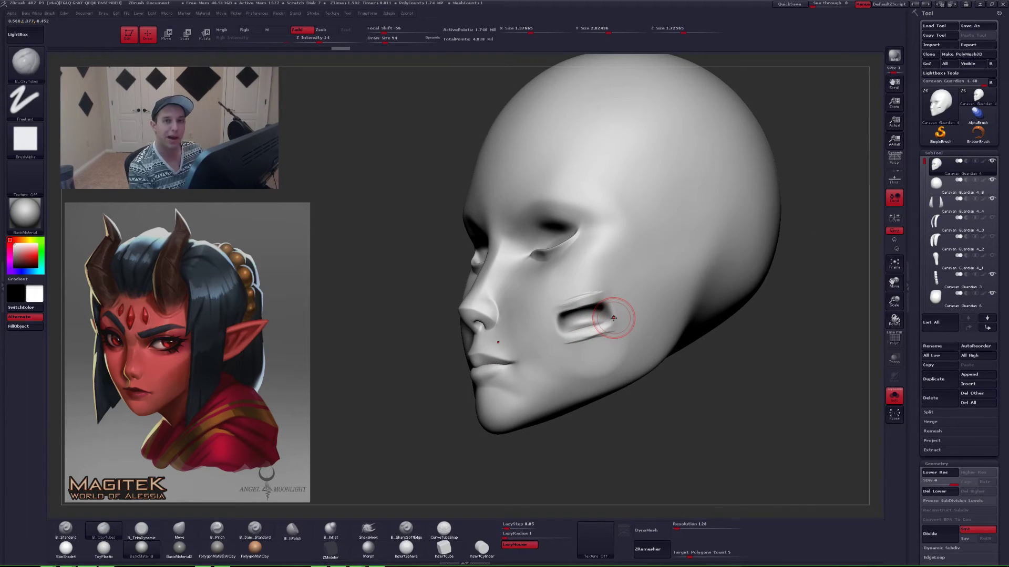
- Undo the clay ridges and the earlier strokes that formed the recess in the cheek
key("ctrl+z")
key("ctrl+z")
key("ctrl+z")
key("ctrl+z")
key("ctrl+z")
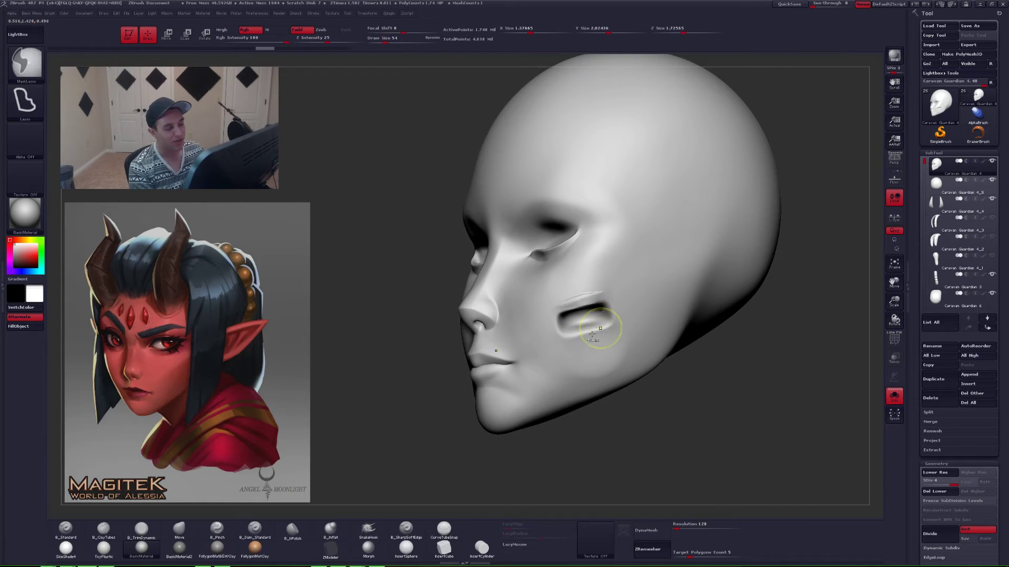
key("ctrl+z")
key("ctrl+z")
key("ctrl+z")
key("ctrl+z")
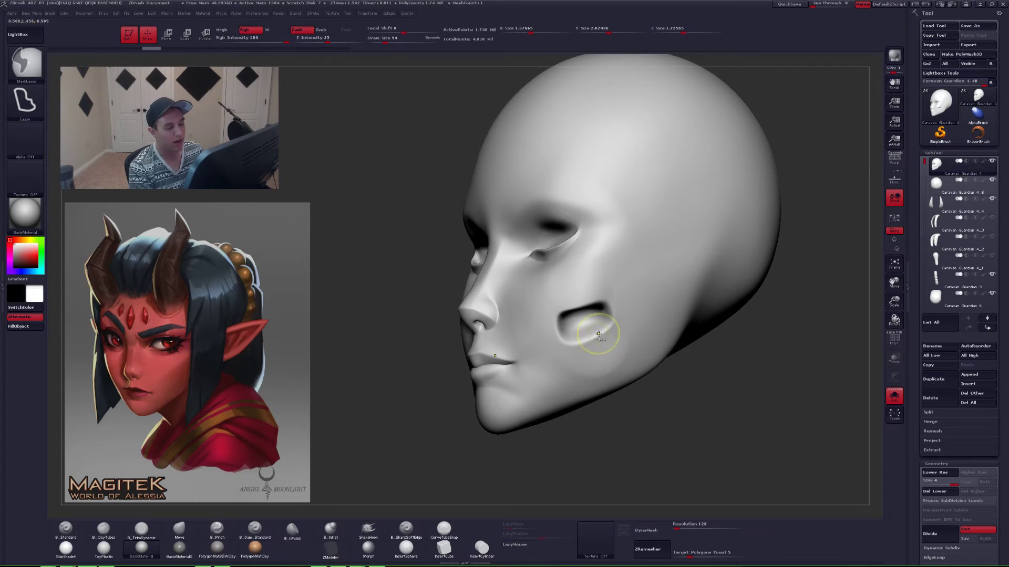
key("ctrl+z")
key("ctrl+z")
key("ctrl+z")
key("ctrl+z")
key("ctrl+z")
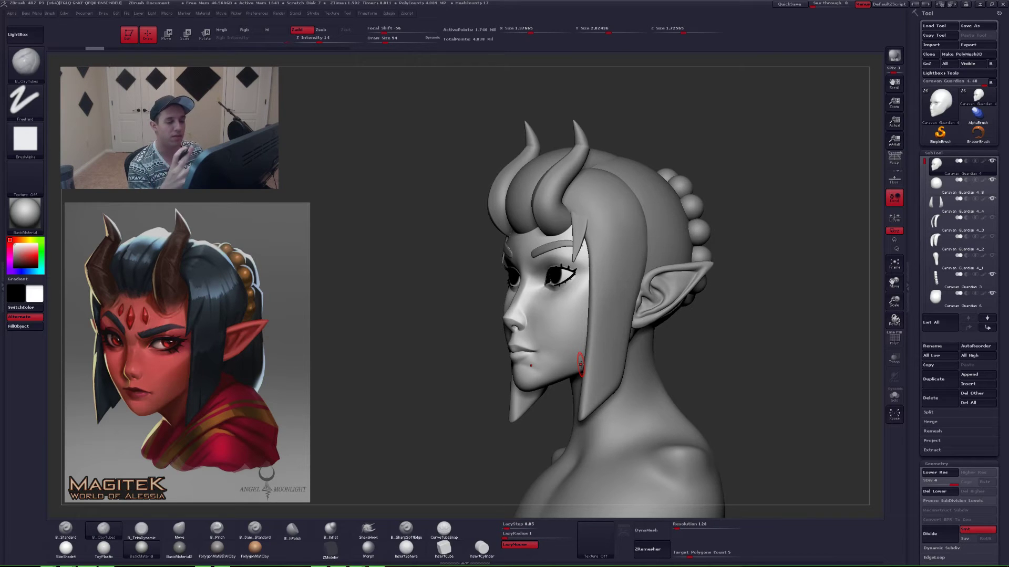
- Select the low-poly hair strands at the nape and examine how they run under the bead ring
left_click_drag(788, 310, 695, 318)
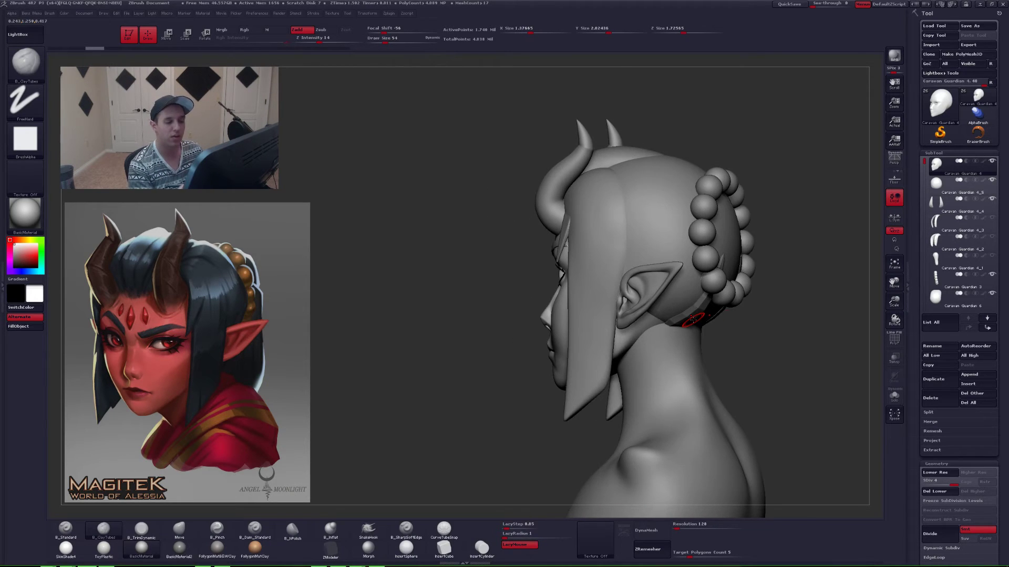
right_click_drag(693, 319, 641, 321, "alt")
left_click(642, 319, "alt")
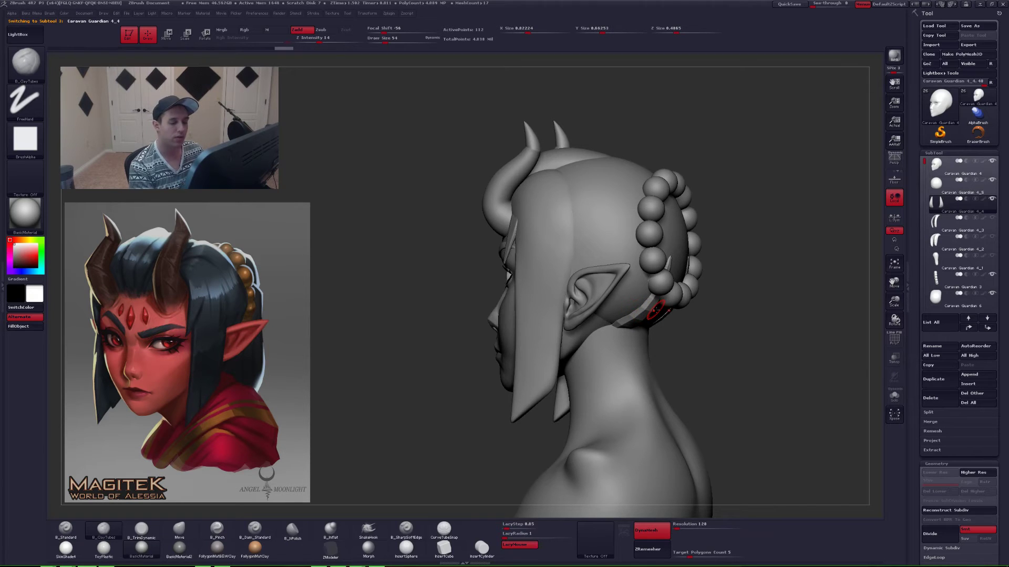
left_click_drag(694, 317, 633, 319)
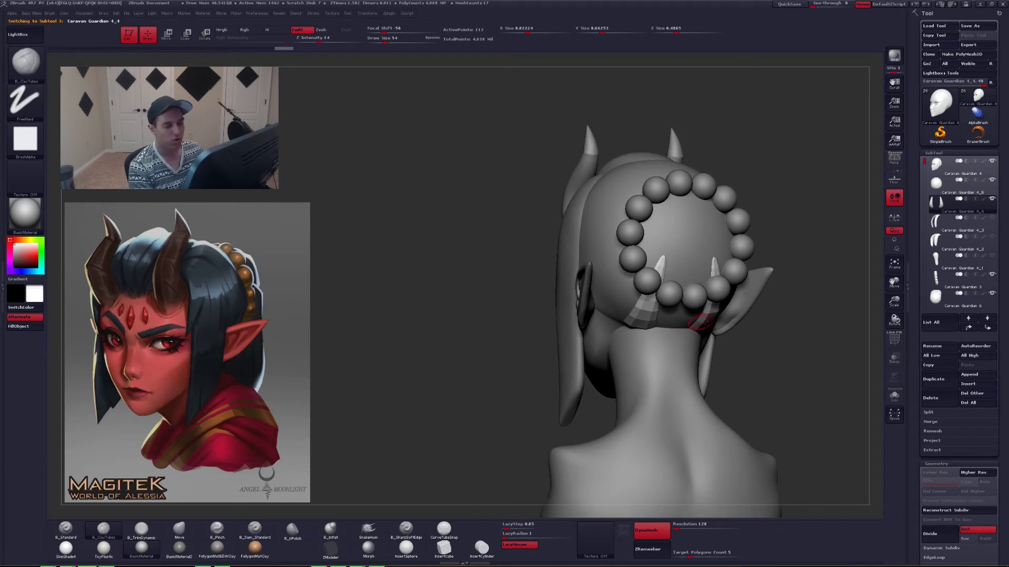
left_click_drag(748, 322, 664, 341, "alt")
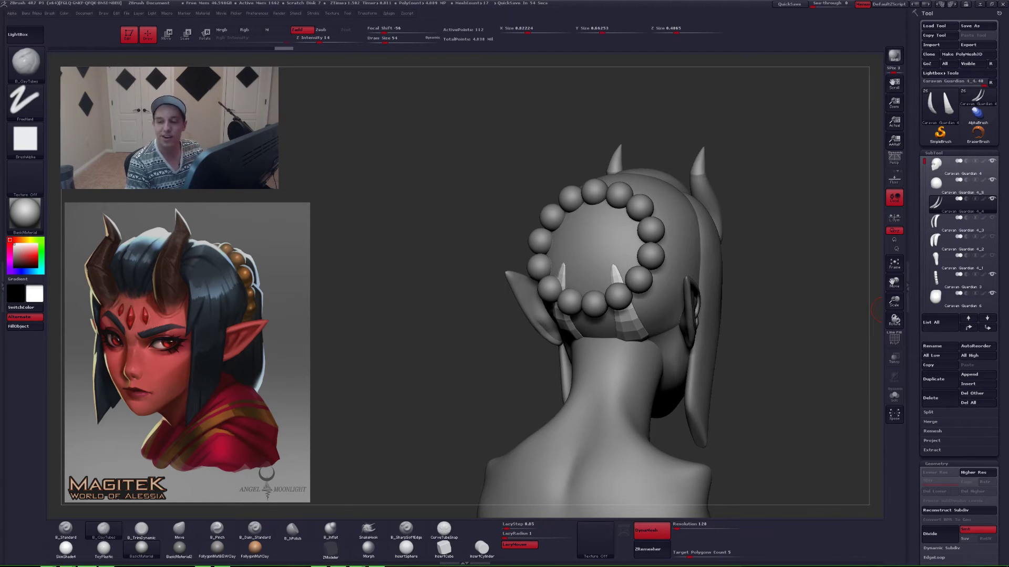
mouse_move(650, 289)
right_mouse_down()
mouse_move(633, 290)
mouse_move(676, 340)
mouse_move(651, 347)
right_mouse_up()
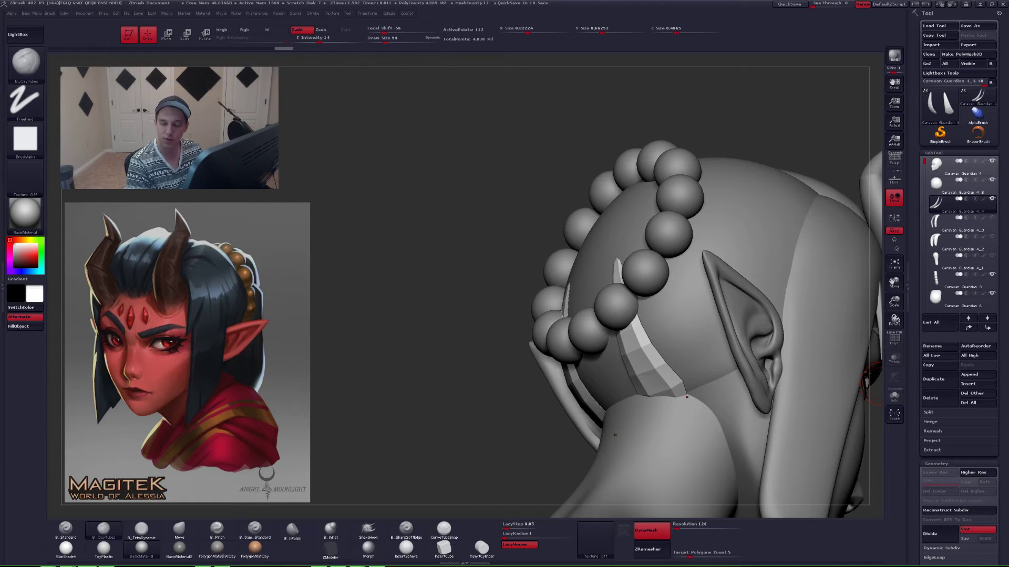
right_click_drag(728, 261, 639, 263)
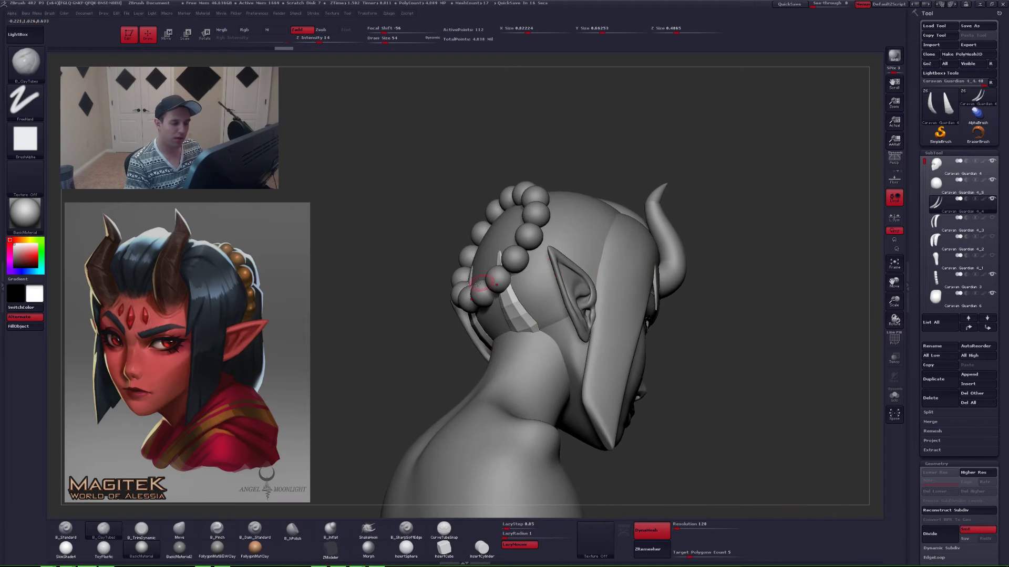
right_click_drag(477, 284, 536, 313)
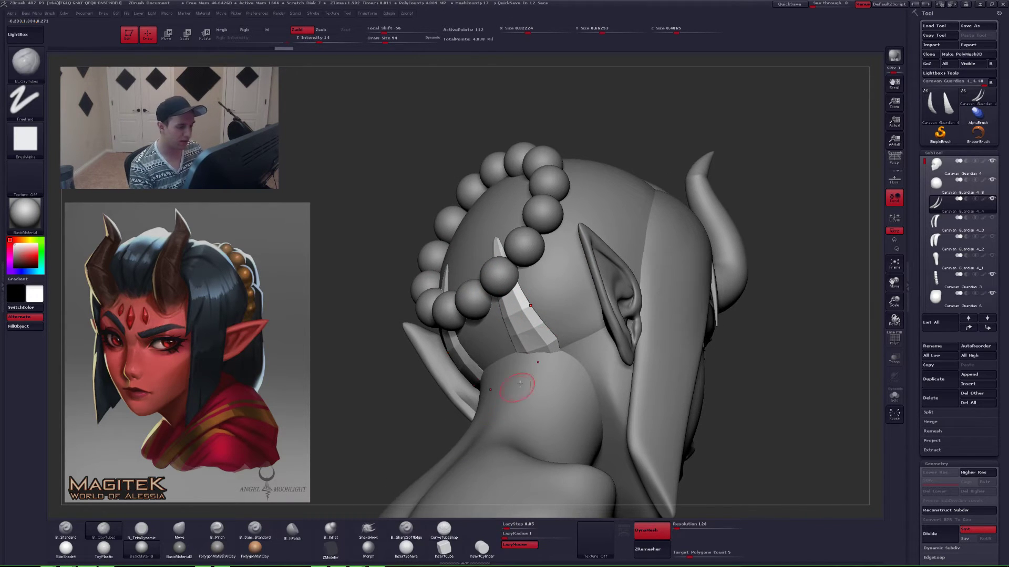
- Preview the nape hair strands subdivided to level 5, checking the wireframe, and return them to their low-poly form
key("shift+f")
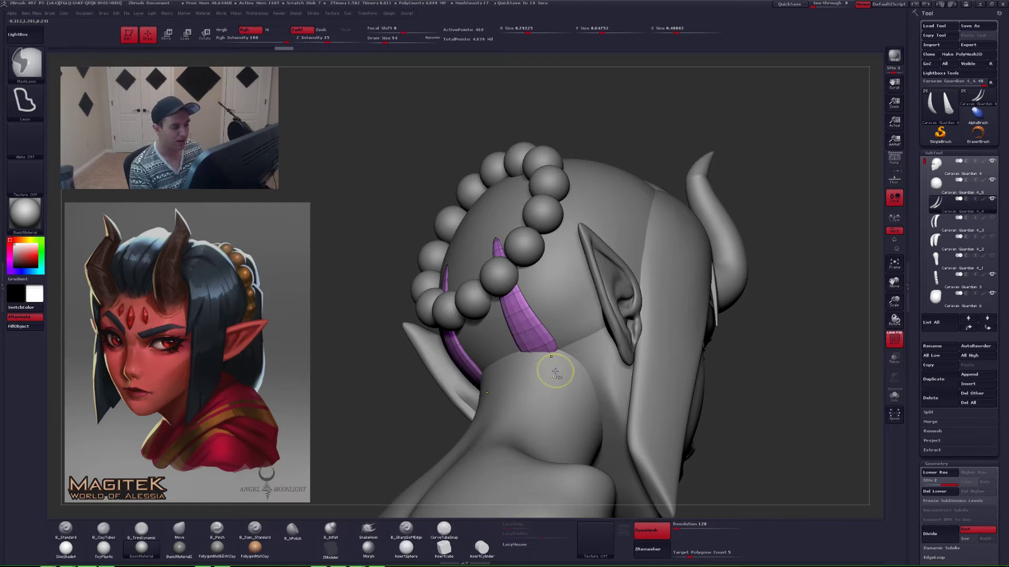
key("ctrl+d")
key("ctrl+d")
key("ctrl+d")
key("shift+f")
left_click_drag(564, 354, 565, 354)
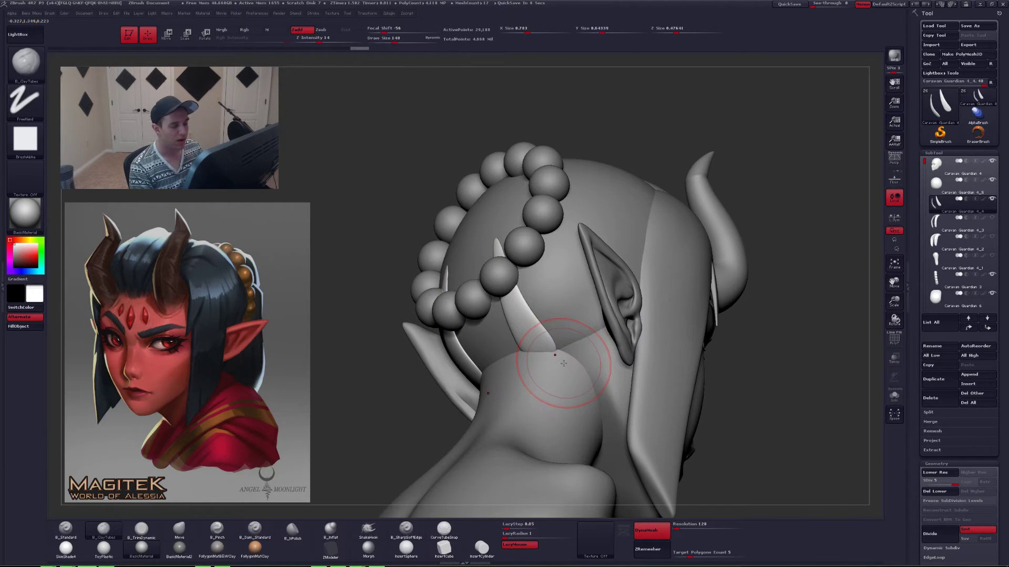
right_click_drag(562, 360, 589, 353)
key("shift+d")
key("shift+d")
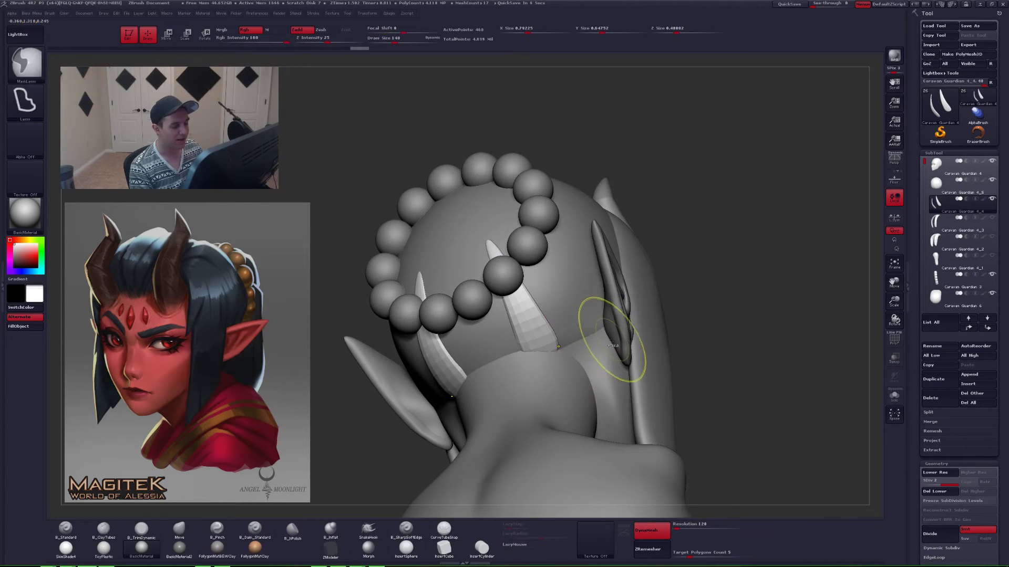
key("shift+d")
key("shift+d")
key("shift+f")
key("shift+f")
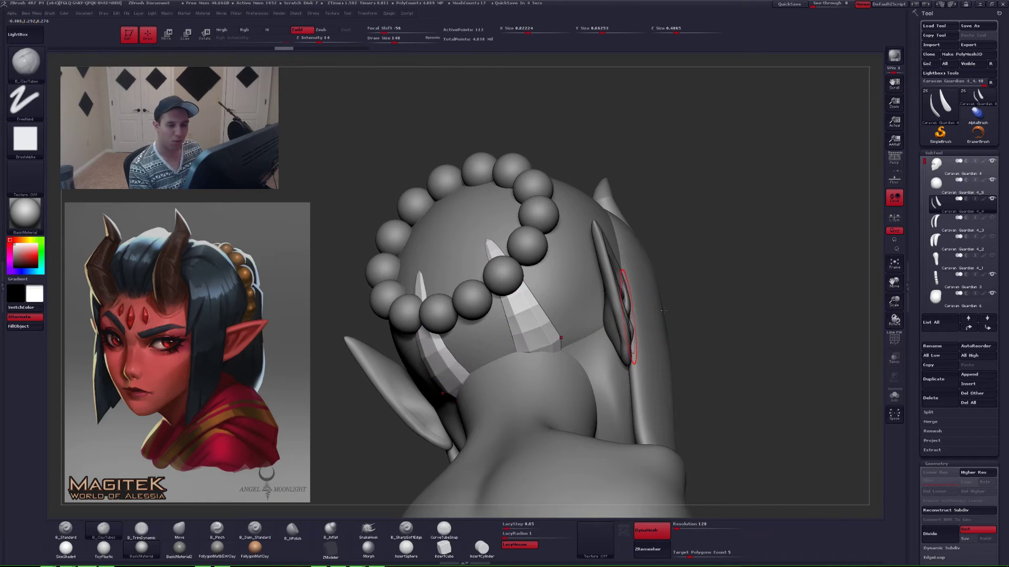
- Quick-save the project and draw a new CurveTubeSnap hair strand from the bead ring to the hairline, beside the existing nape strand
right_click_drag(653, 326, 590, 405)
key("ctrl+s")
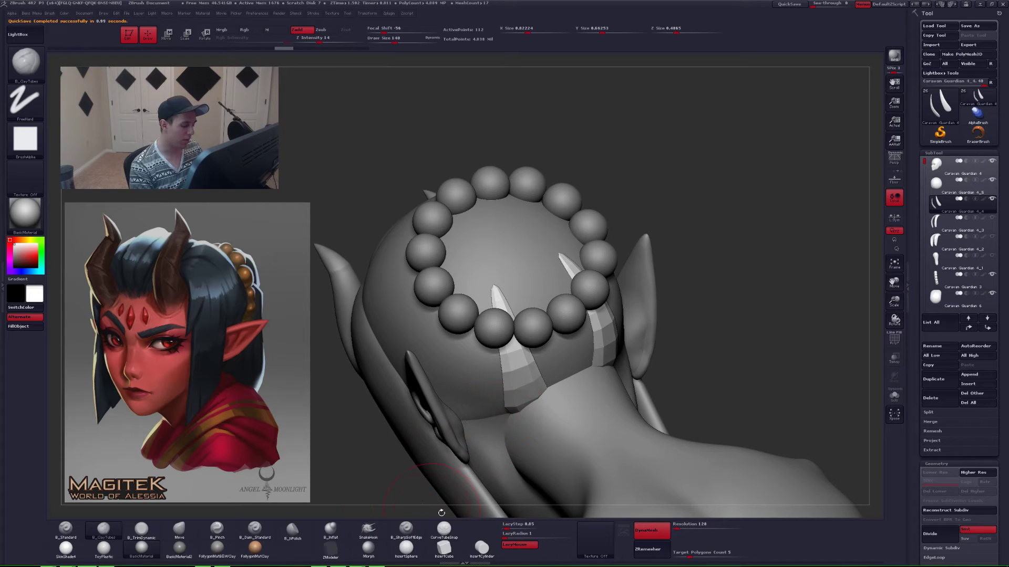
left_click(444, 528)
key("space")
left_click_drag(462, 388, 457, 387)
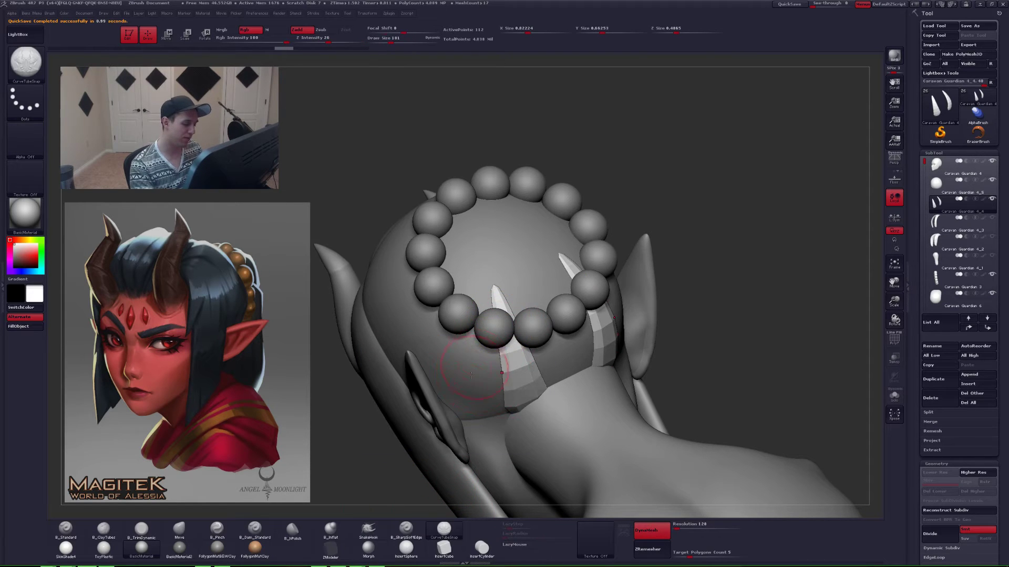
key("shift+f")
key("shift+f")
right_click_drag(494, 384, 491, 382)
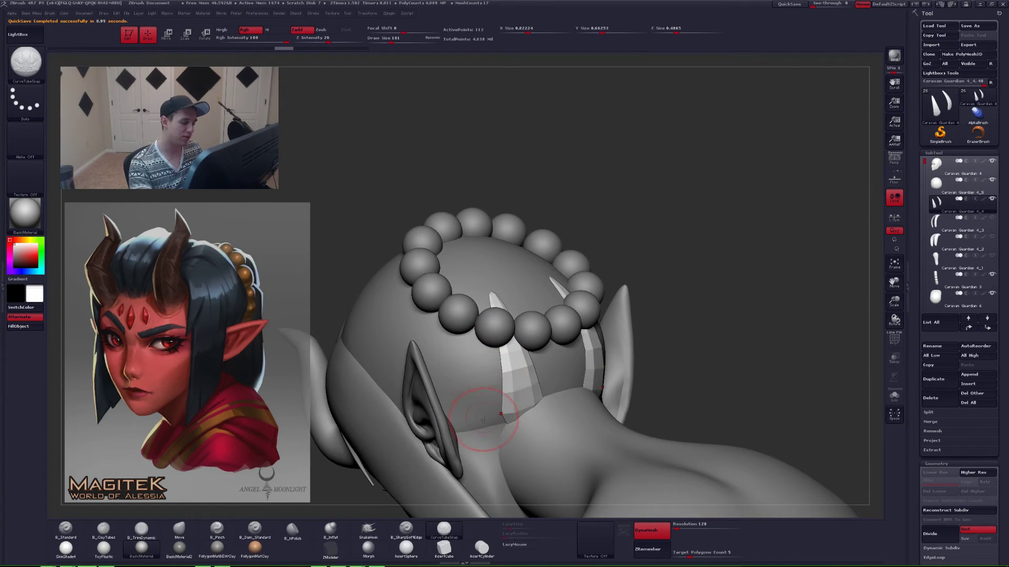
right_click_drag(483, 420, 483, 424)
left_click_drag(480, 310, 479, 315)
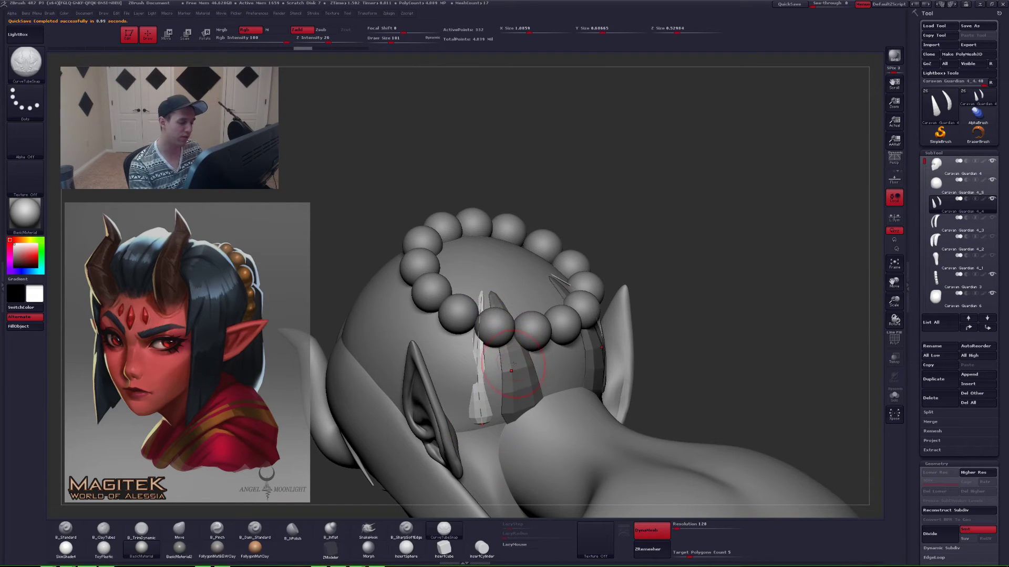
mouse_move(482, 416)
right_mouse_down()
mouse_move(541, 405)
mouse_move(583, 373)
right_mouse_up()
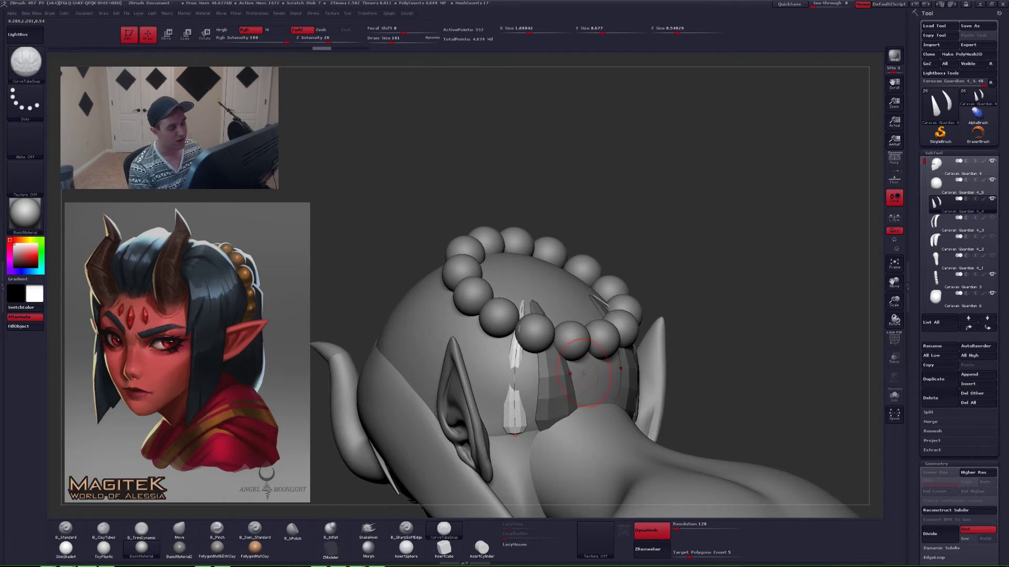
- Widen the new nape hair strand by enlarging the brush size and updating its curve until it meets the neighbouring strand
key("space")
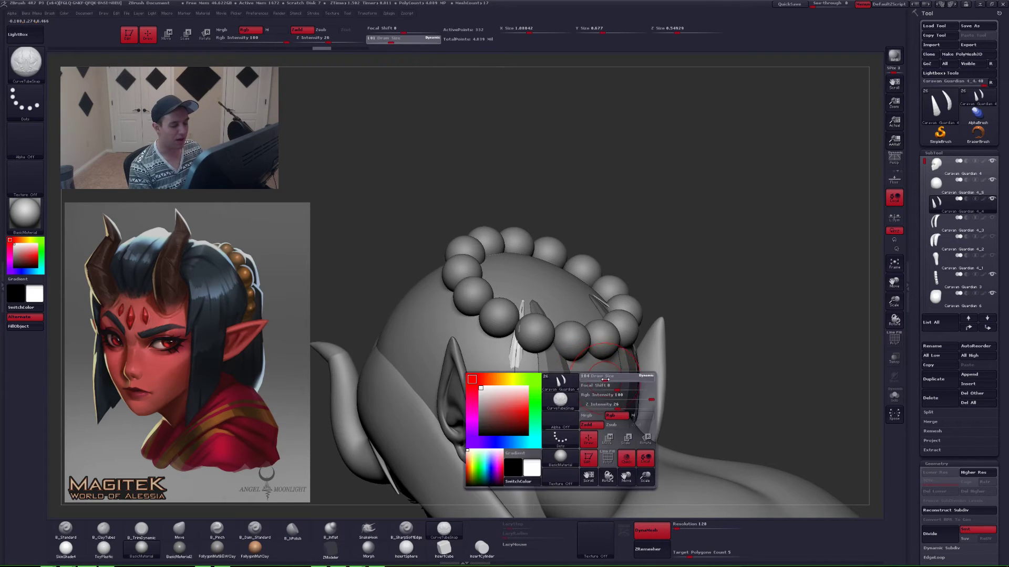
left_click_drag(608, 380, 602, 380)
left_click(516, 393)
left_click(515, 394)
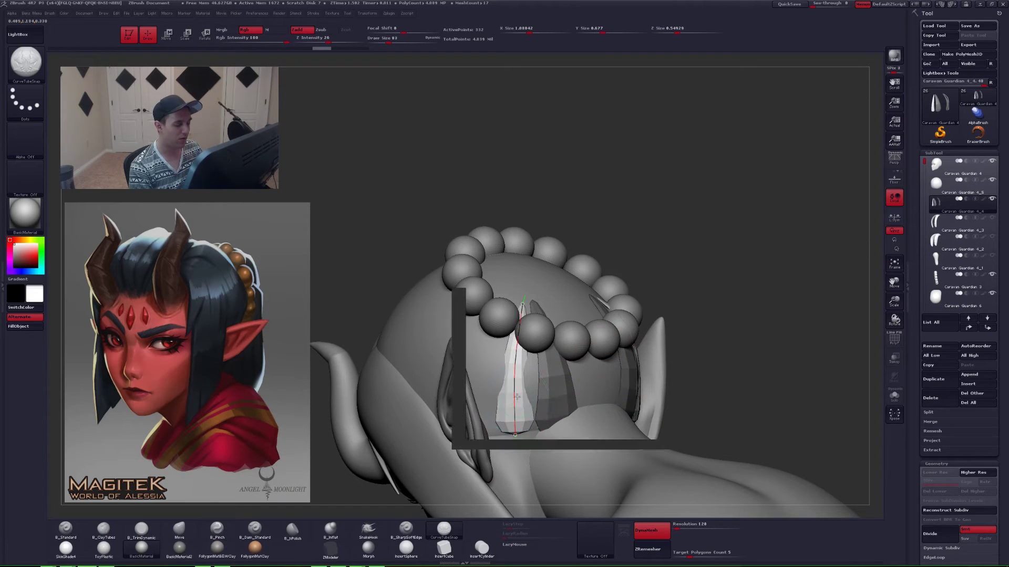
key("space")
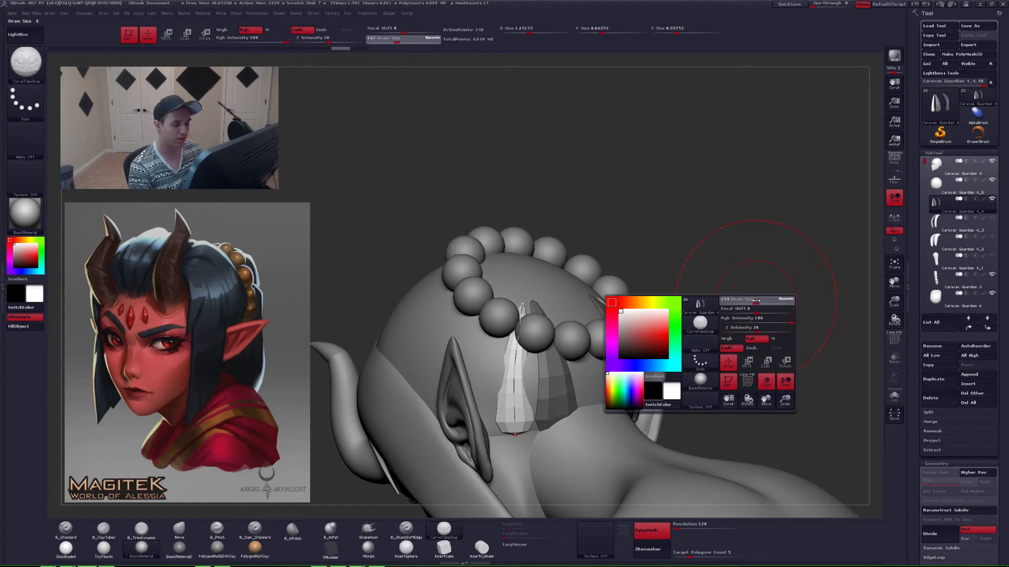
left_click_drag(754, 302, 744, 301)
left_click(514, 396)
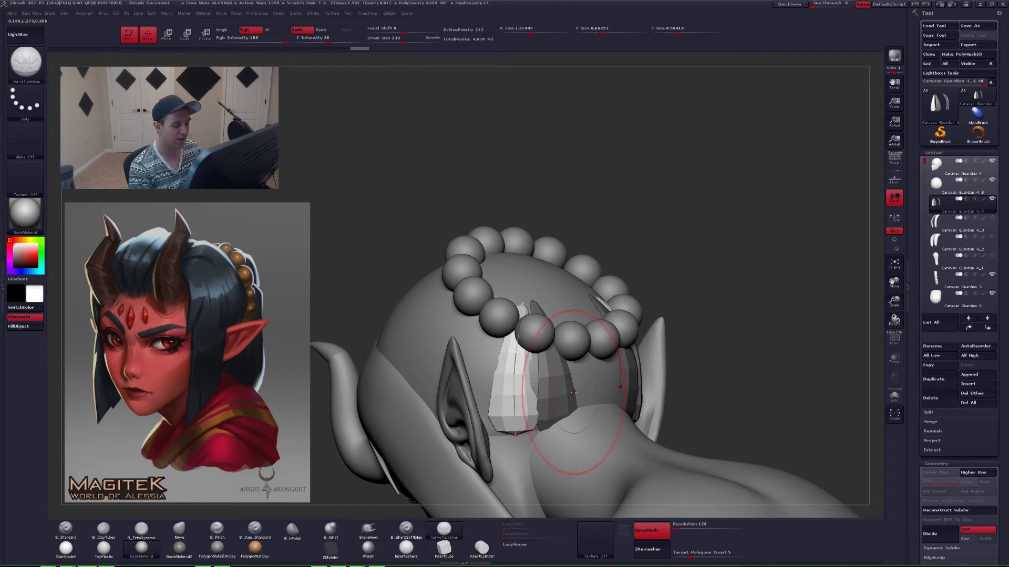
key("space")
mouse_move(570, 395)
left_mouse_down()
mouse_move(537, 402)
mouse_move(539, 378)
left_mouse_up()
left_click(515, 394)
- Reshape the lower end of the new hair strand along the hairline behind the ear with the Move brush
key("b")
key("m")
key("v")
key("space")
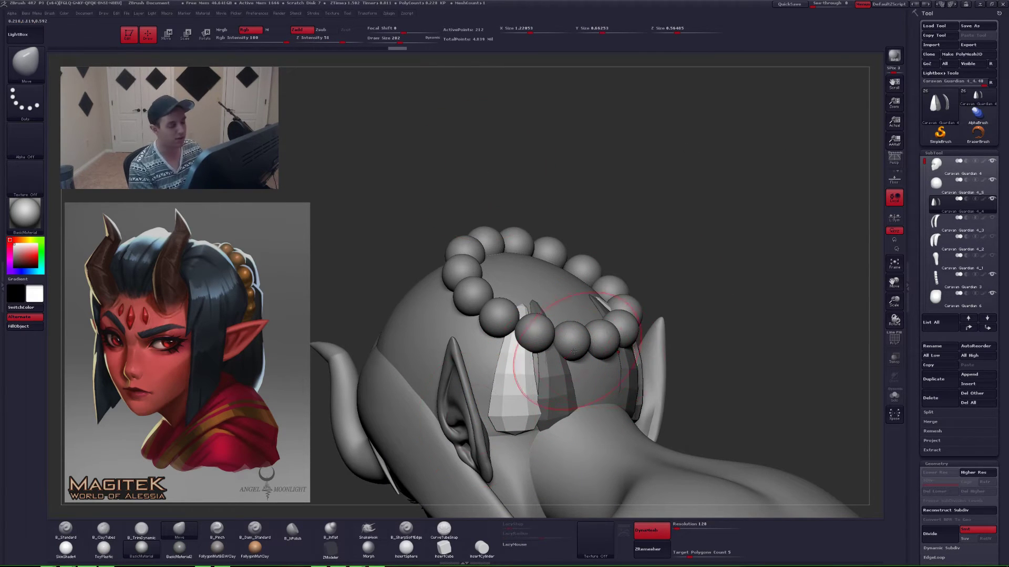
left_click_drag(704, 315, 696, 247)
key("space")
left_click_drag(525, 419, 519, 419)
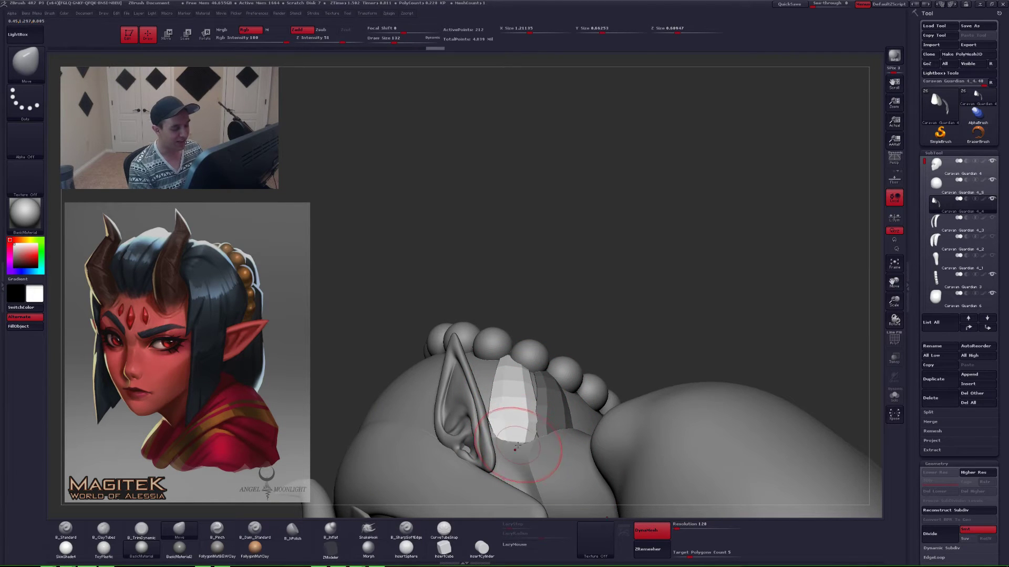
right_click_drag(515, 449, 518, 494)
key("space")
left_click_drag(524, 422, 530, 422)
- Adjust the new strand's body and upper tip beneath the beads with the Move brush, and clear the mask from the older strands
left_click_drag(523, 401, 520, 387)
right_click_drag(520, 388, 525, 453)
left_click_drag(503, 386, 509, 383)
right_click_drag(512, 389, 521, 420)
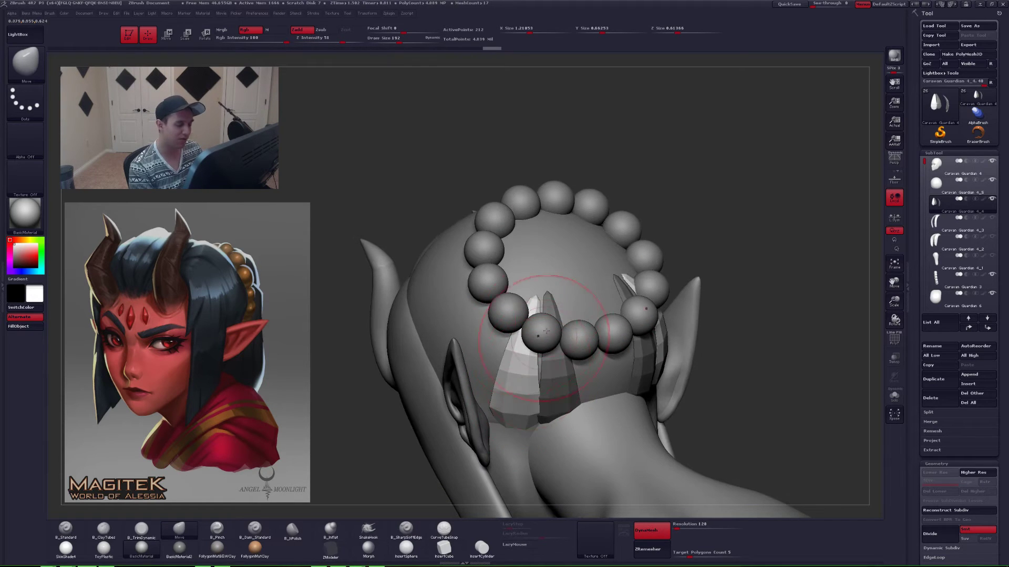
left_click_drag(540, 300, 546, 289)
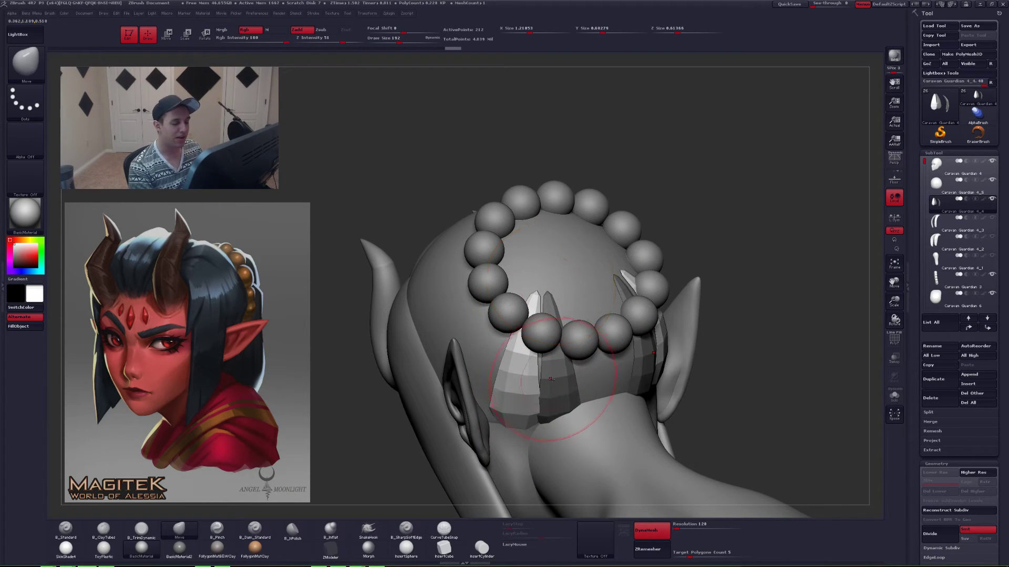
left_click_drag(579, 348, 578, 353)
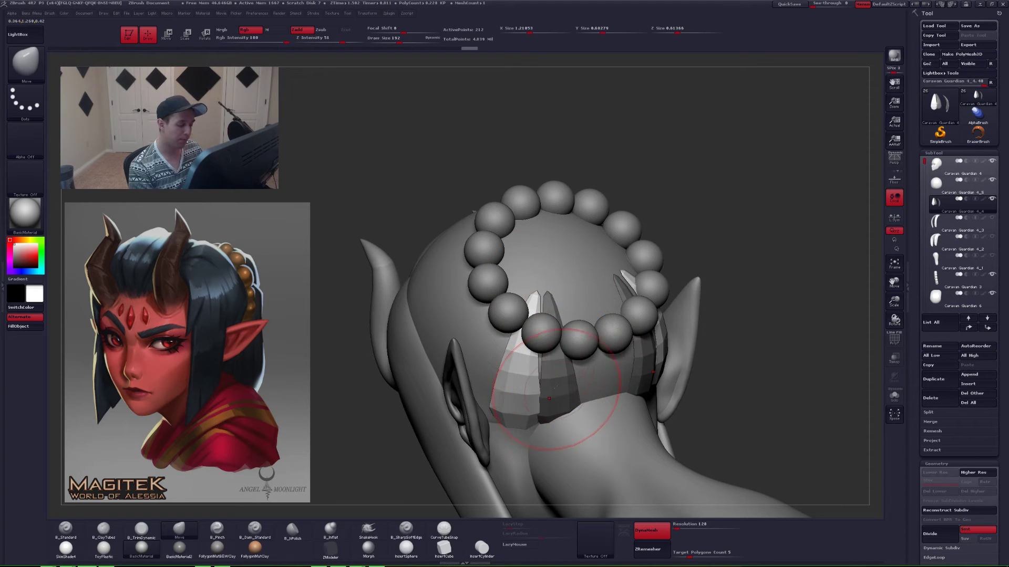
mouse_move(541, 426)
right_mouse_down()
mouse_move(555, 398)
mouse_move(528, 402)
mouse_move(583, 428)
mouse_move(565, 402)
mouse_move(570, 363)
mouse_move(543, 347)
right_mouse_up()
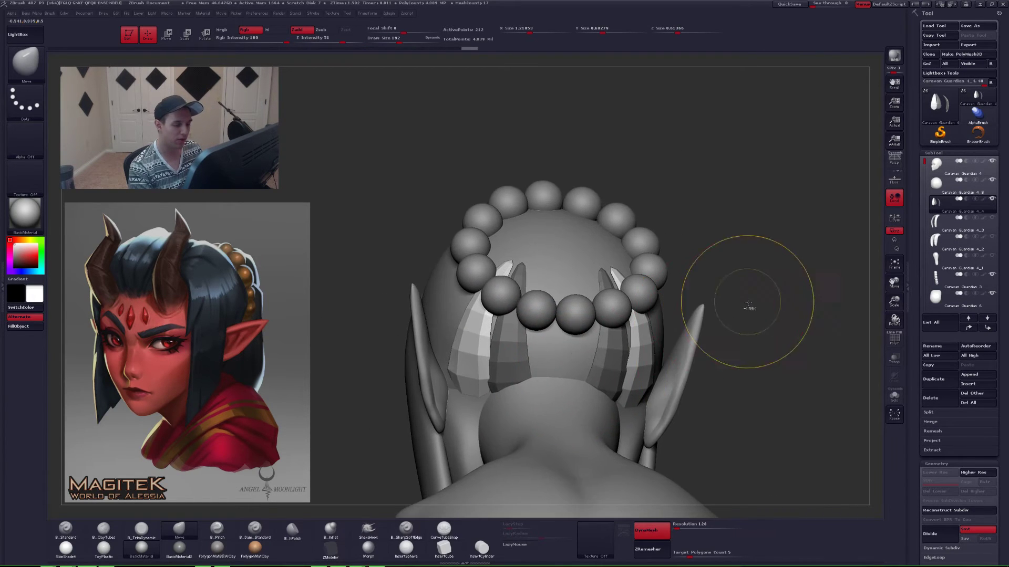
left_click_drag(748, 307, 764, 295, "ctrl")
- Select the temple hair piece and examine its wireframe at lower and higher subdivision levels
right_click_drag(691, 304, 662, 348)
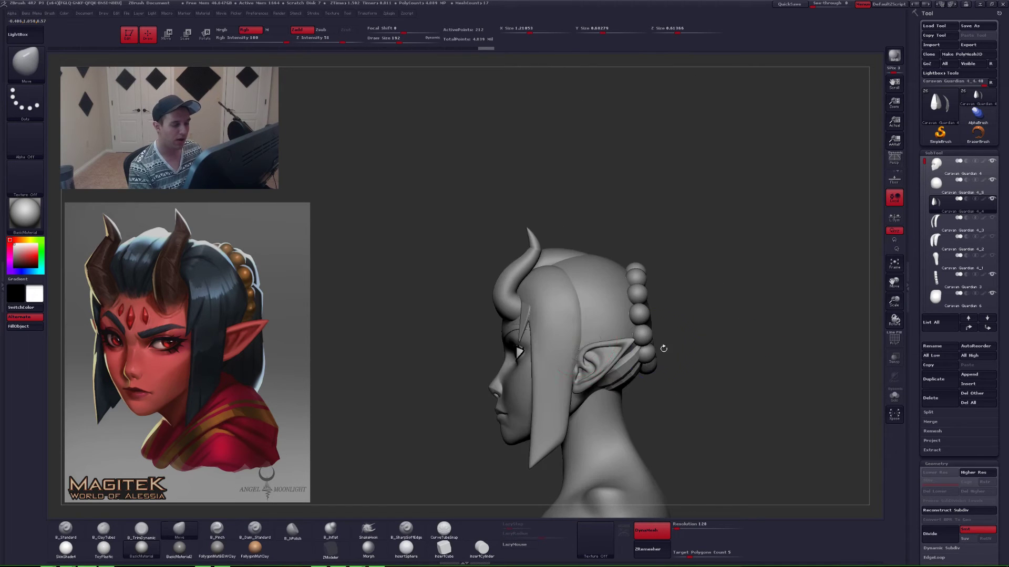
left_click(525, 322, "alt")
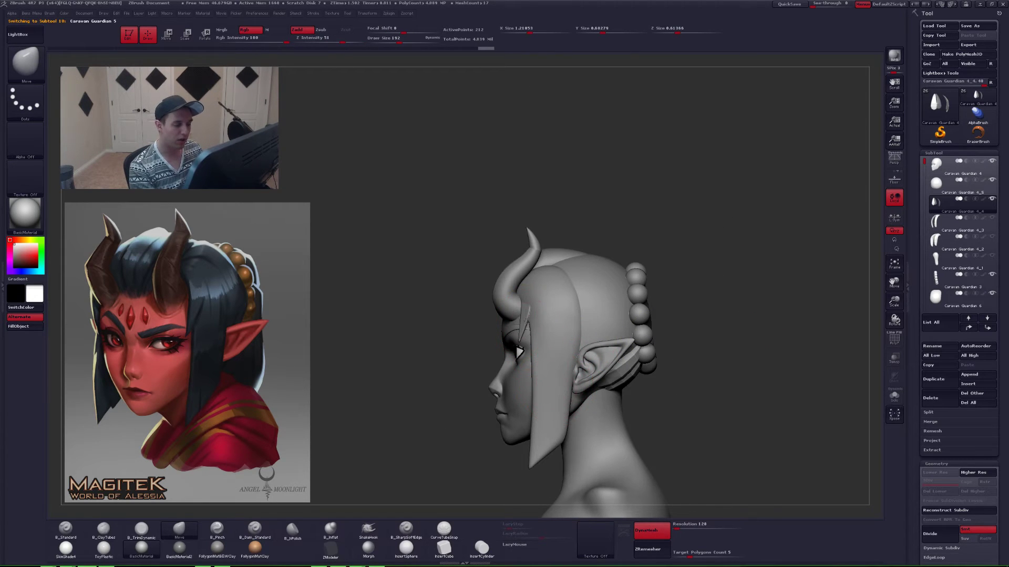
right_click_drag(528, 326, 599, 360)
key("shift+f")
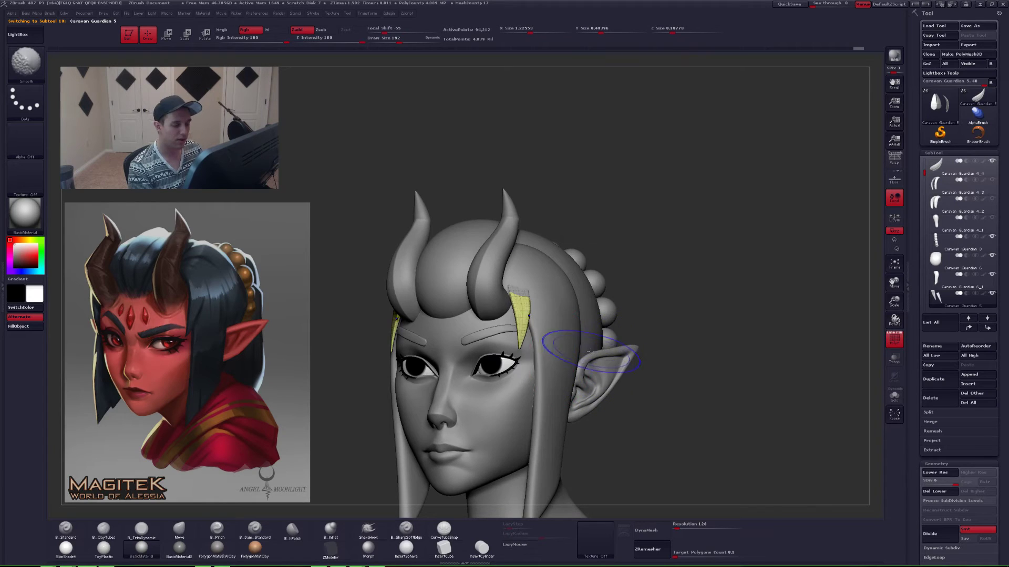
key("shift+d")
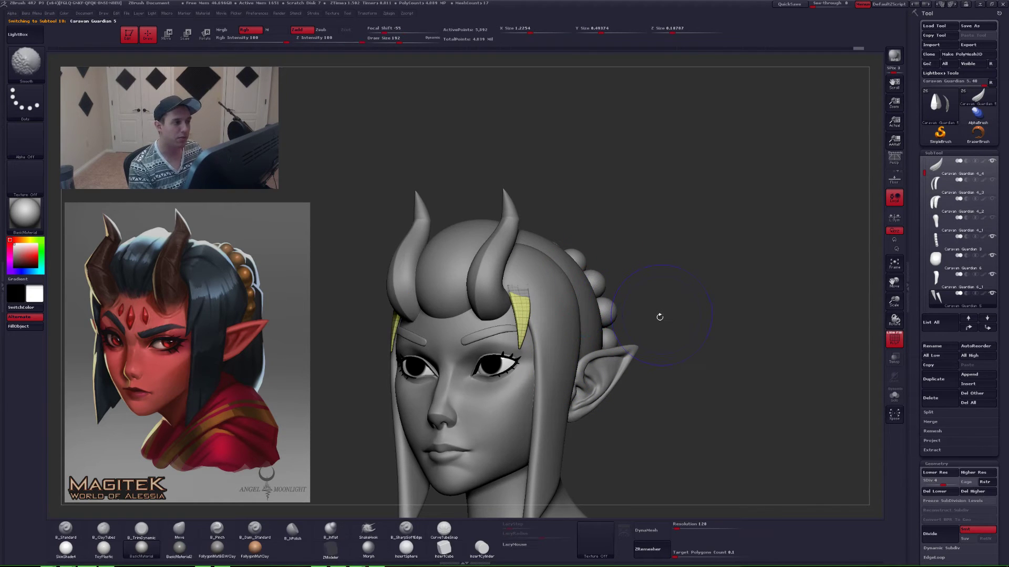
key("d")
key("d")
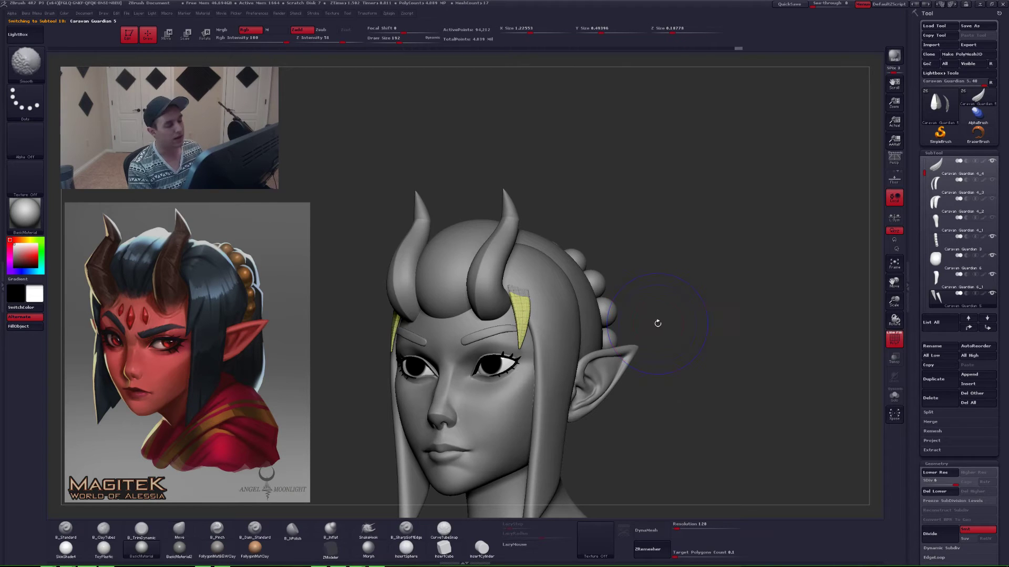
key("shift+f")
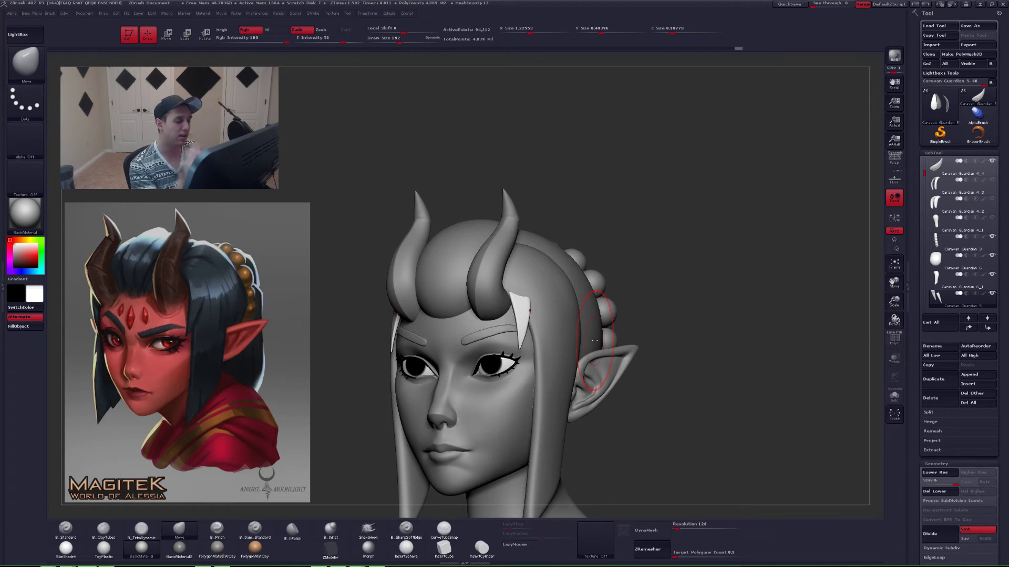
right_click_drag(594, 340, 562, 337)
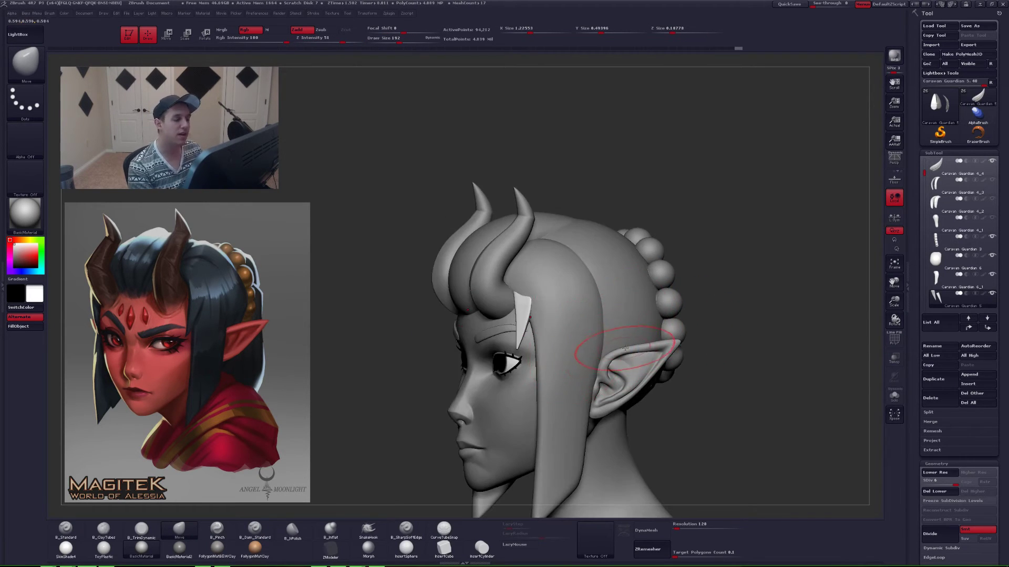
- Select the nape hair strands, reduce the CurveTubeSnap brush size, and draw a new mirrored strand between the bead ring and the central hairline
mouse_move(622, 349)
right_mouse_down("ctrl")
mouse_move(626, 366)
mouse_move(605, 345)
mouse_move(646, 345)
mouse_move(592, 360)
mouse_move(619, 372)
right_mouse_up("ctrl")
left_click(569, 348, "alt")
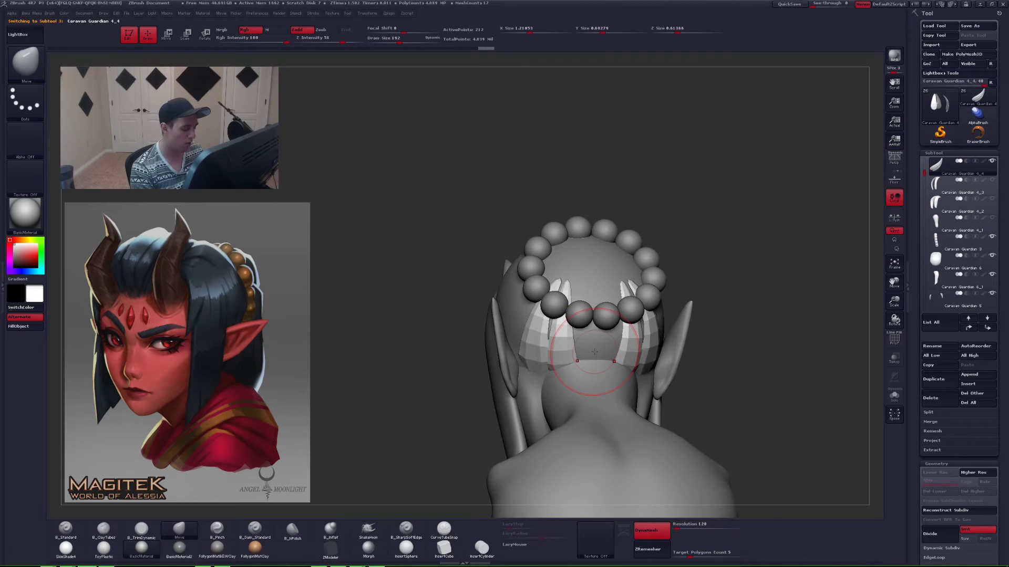
left_click(444, 529)
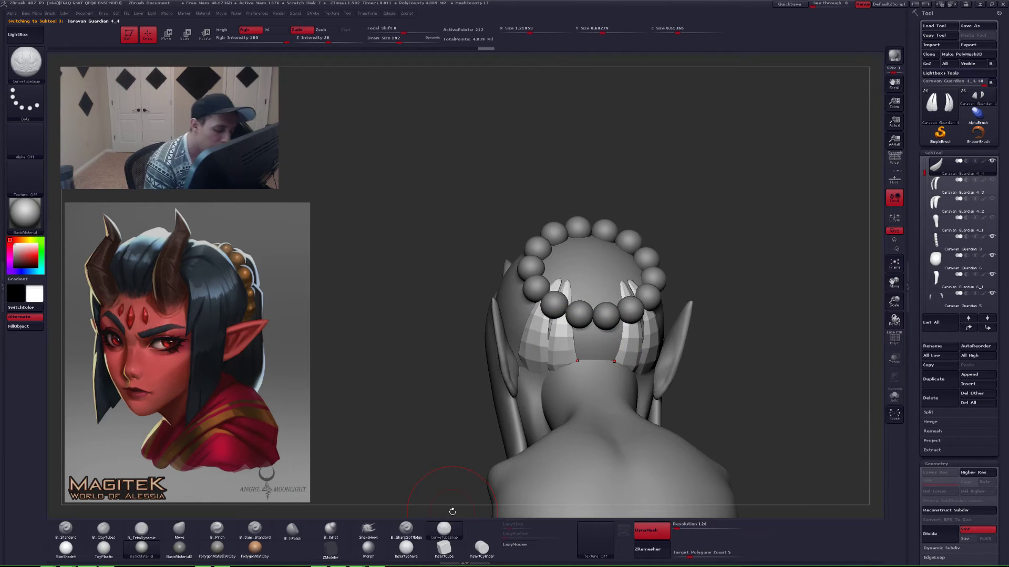
right_click_drag(580, 335, 591, 336, "ctrl")
key("space")
left_click_drag(591, 335, 585, 333)
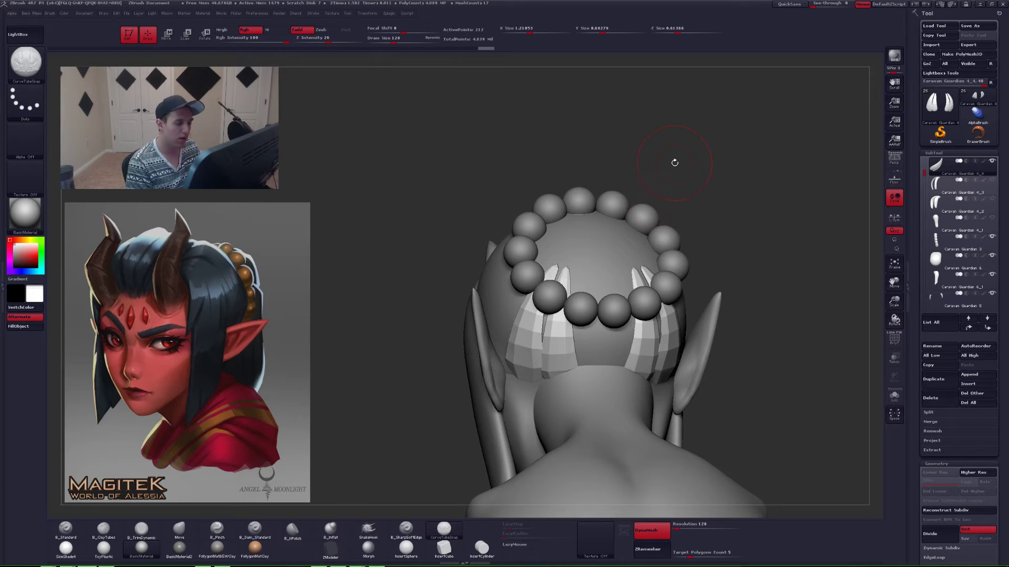
key("space")
left_click_drag(584, 351, 579, 351)
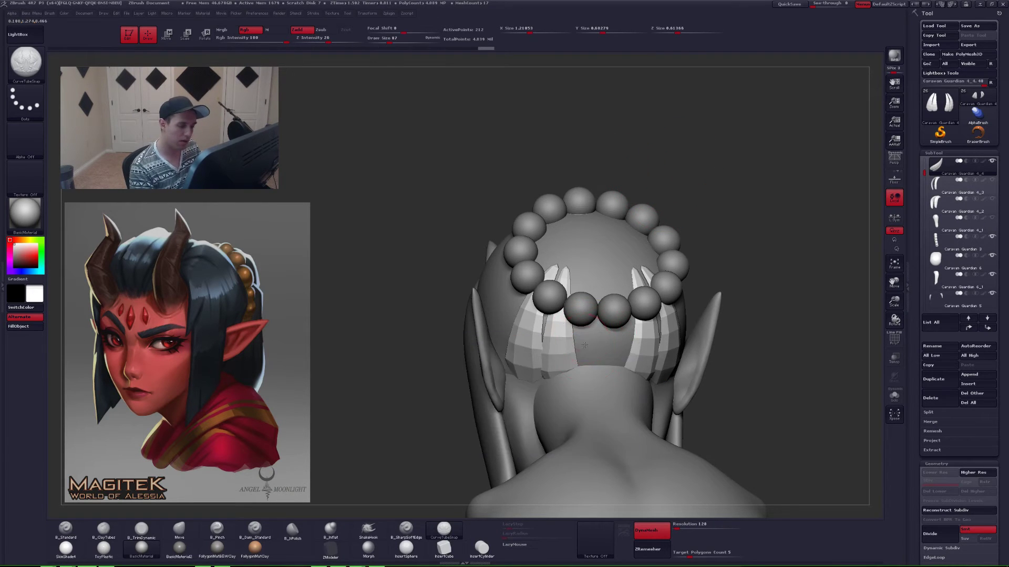
mouse_move(581, 372)
right_mouse_down()
mouse_move(588, 362)
mouse_move(586, 371)
right_mouse_up()
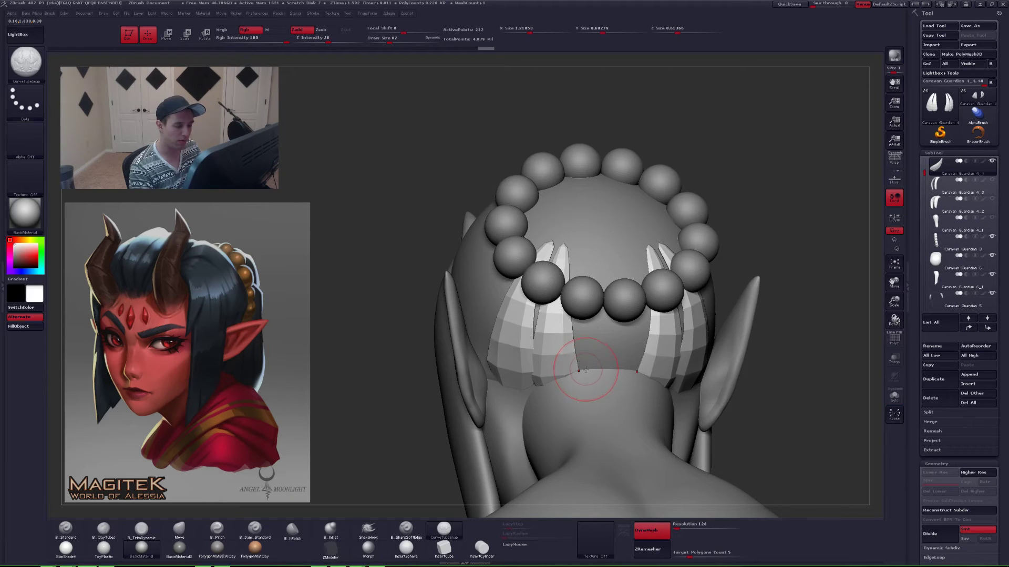
left_click_drag(585, 313, 585, 257)
right_click_drag(588, 291, 616, 304)
left_click_drag(587, 259, 585, 241)
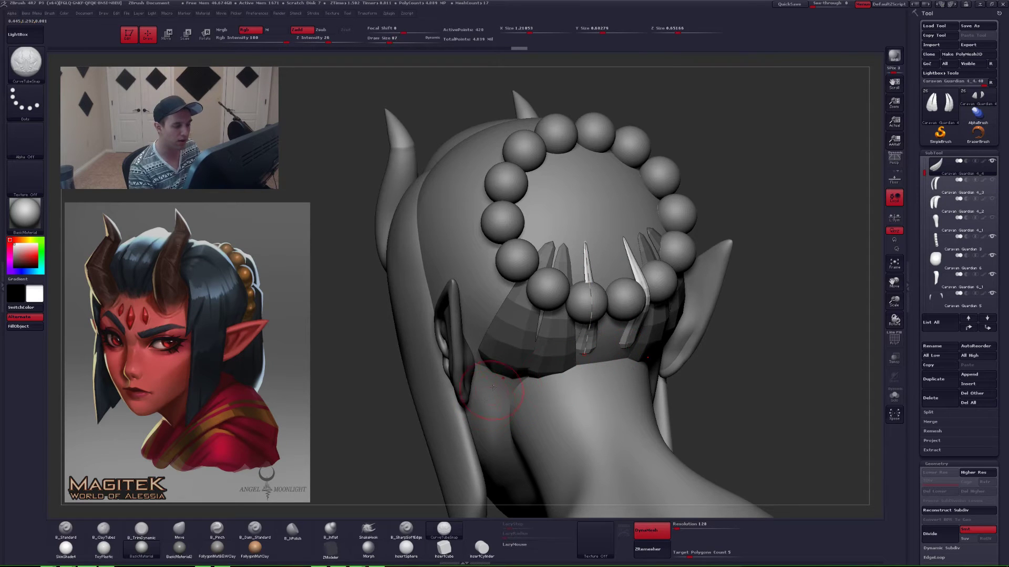
- Hide the bead ring and rework the new strand's curve so it runs straight up from the hairline
right_click_drag(604, 338, 631, 314)
left_click(991, 237)
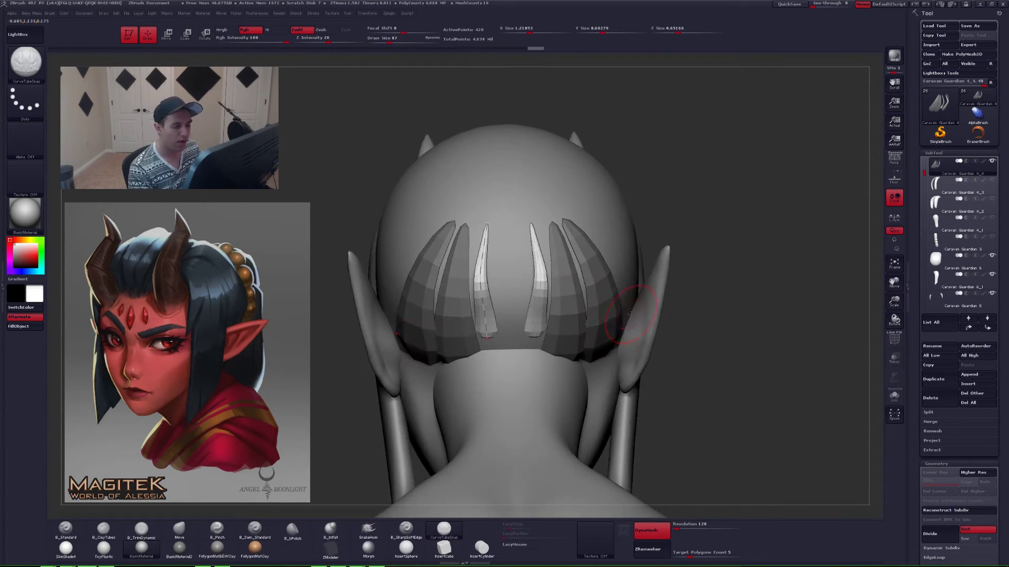
left_click_drag(534, 173, 602, 198)
right_click_drag(601, 199, 661, 179, "alt")
left_click_drag(522, 217, 523, 235)
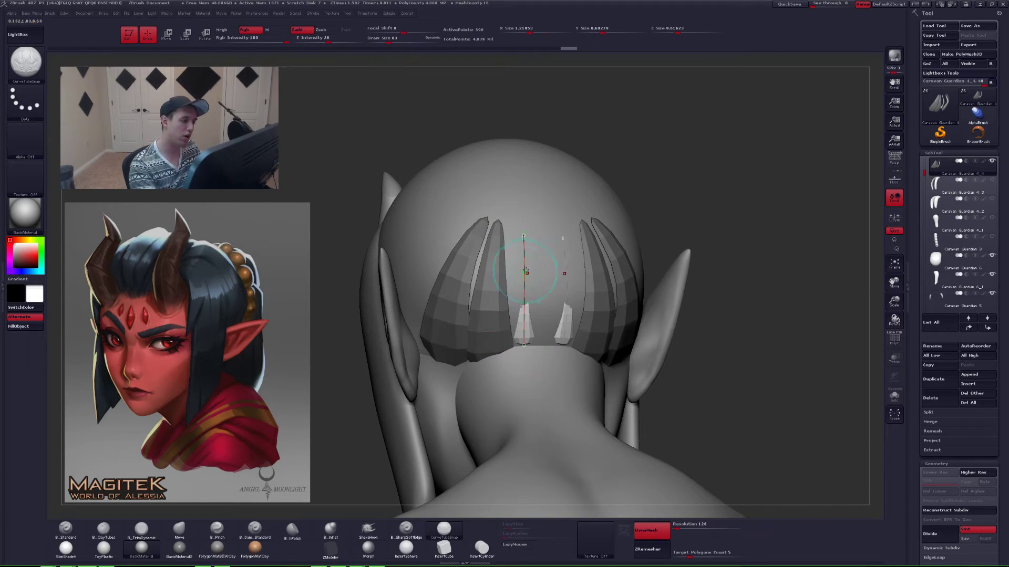
- Widen the new central strand by enlarging the brush and updating its curve, and undo the stray curve edit
key("space")
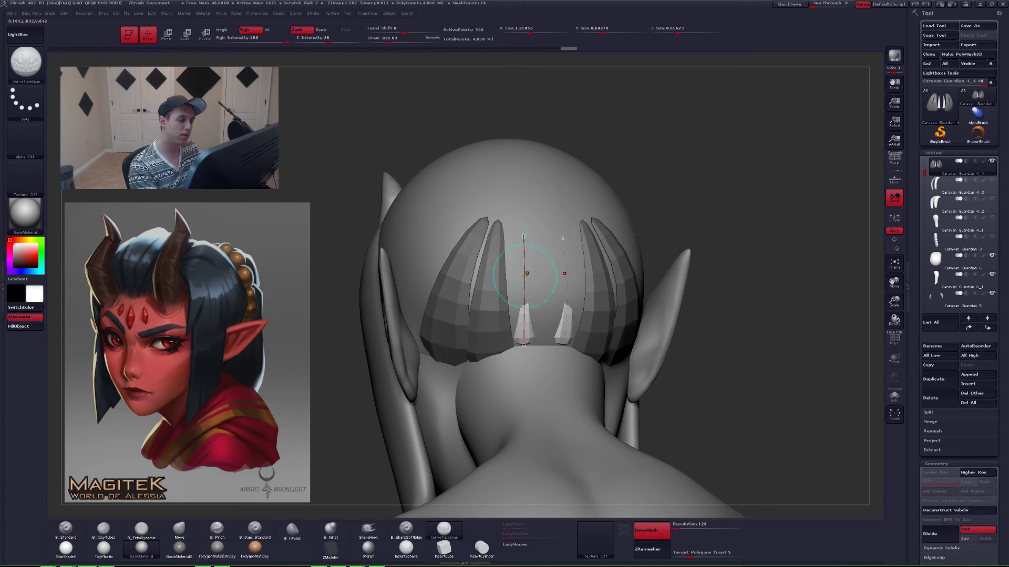
left_click(524, 284)
left_click_drag(523, 235, 522, 227)
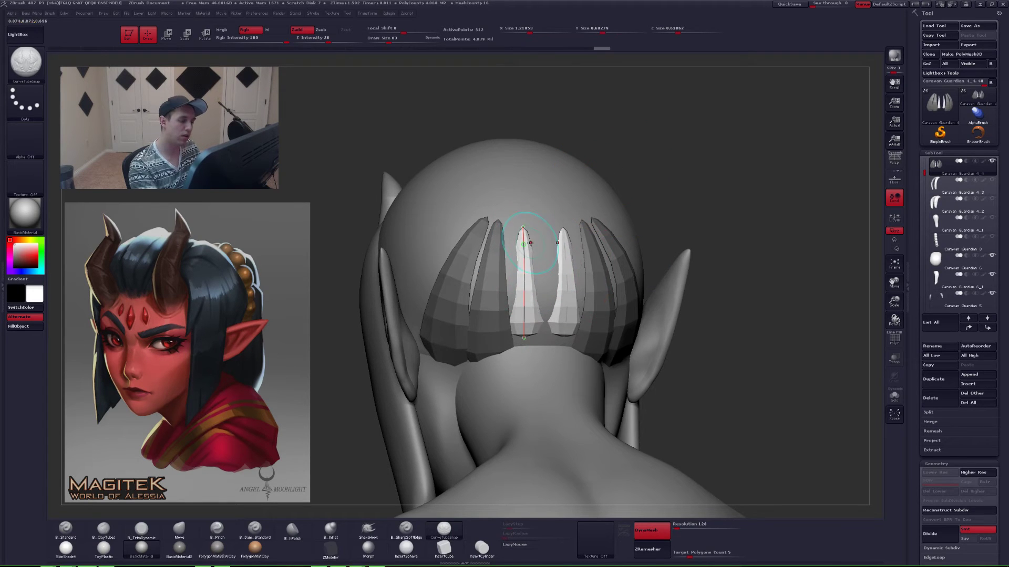
key("space")
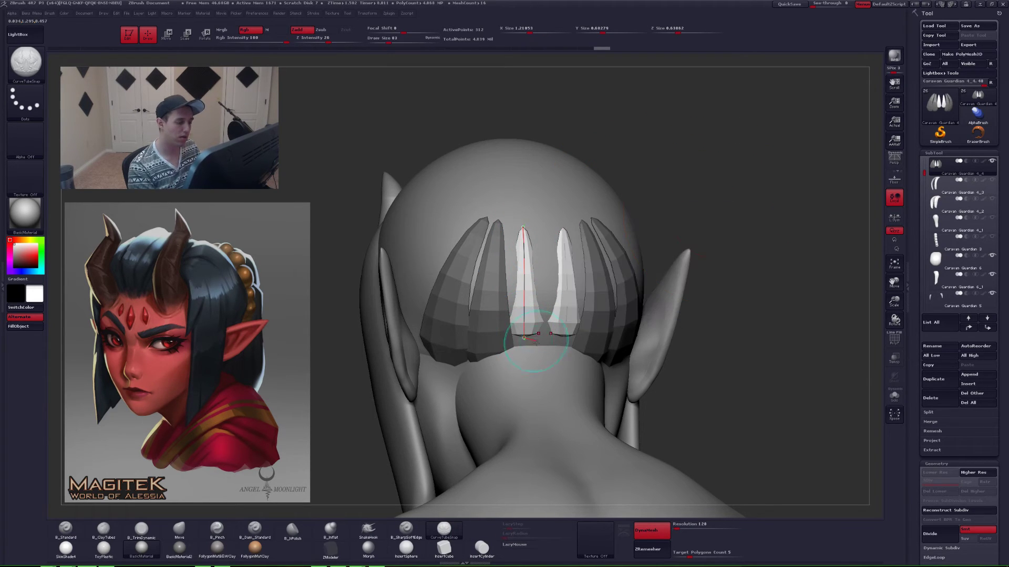
left_click(532, 333)
right_click_drag(523, 345, 560, 341)
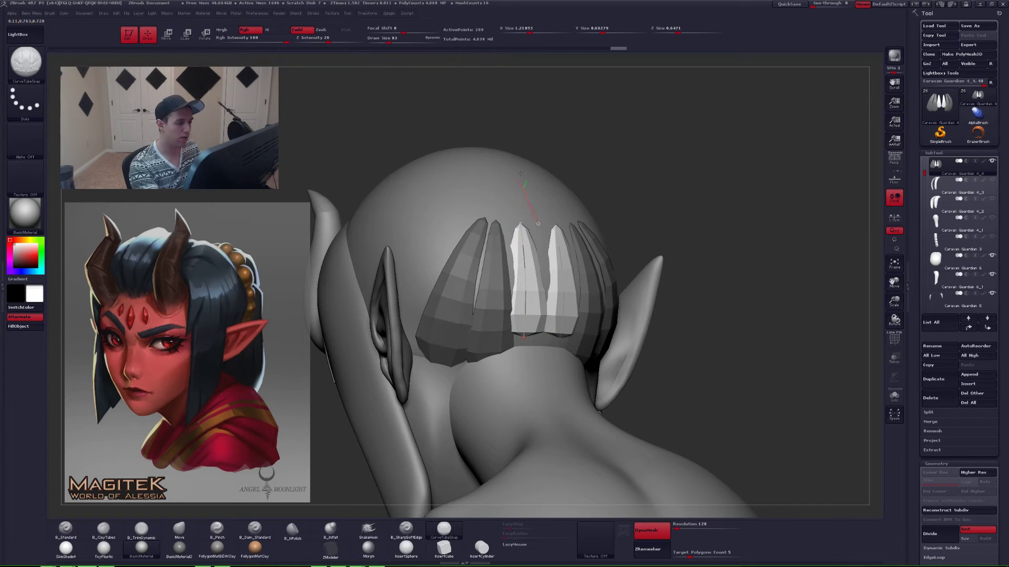
mouse_move(520, 173)
left_mouse_down()
mouse_move(523, 195)
mouse_move(504, 197)
left_mouse_up()
key("ctrl+z")
- Reshape the central strand's body and lower end with the Move brush to fit the neighbouring strand and hairline
key("space")
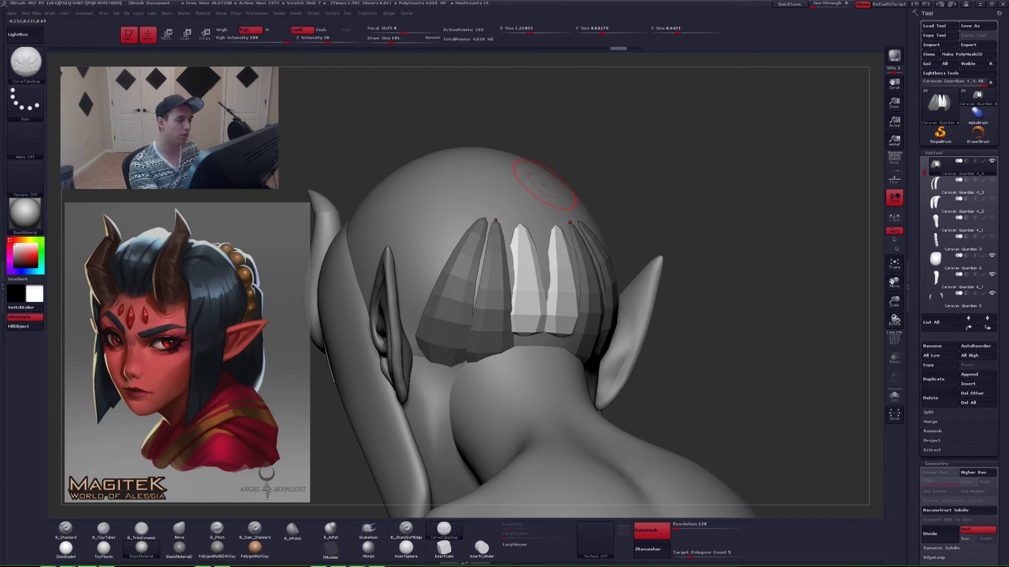
key("b")
key("m")
key("v")
key("space")
left_click_drag(514, 286, 528, 285)
right_click_drag(516, 351, 530, 339)
key("space")
left_click_drag(531, 339, 525, 352)
- Check the isolated nape strands in wireframe and pull the central strand's upper tip into a sharper, higher point with a smaller Move brush
key("space")
key("alt+s")
key("shift+f")
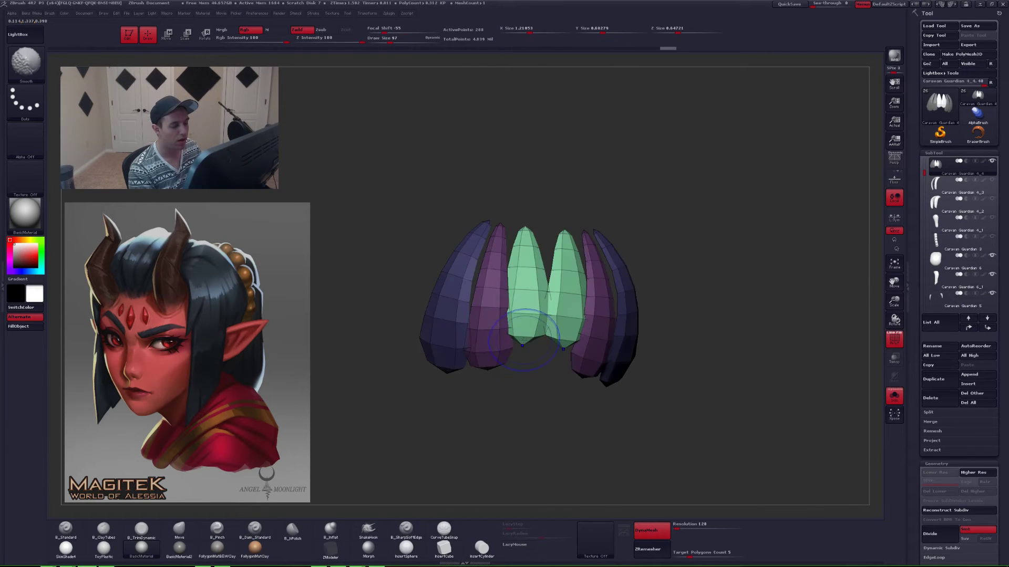
right_click_drag(523, 340, 519, 341)
key("shift+f")
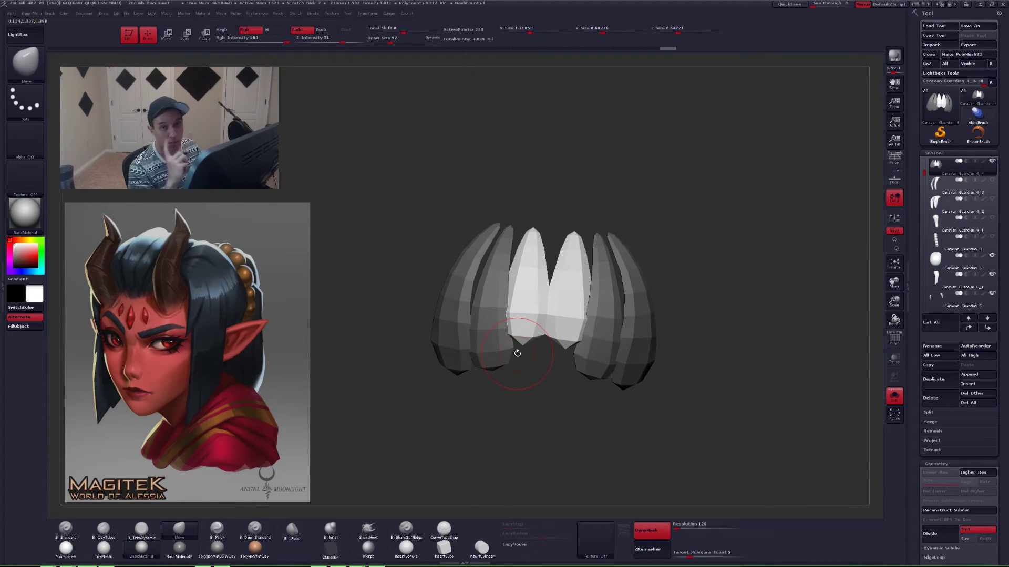
right_click_drag(527, 239, 531, 243)
key("space")
left_click_drag(531, 242, 533, 202)
key("alt+s")
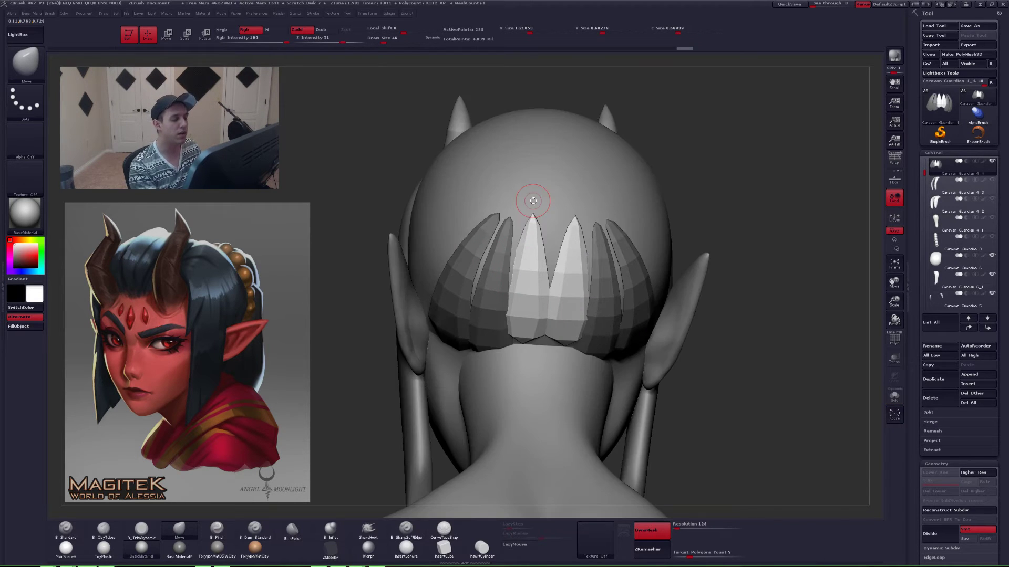
- Isolate the nape strands, refine the central strand's lower end with the Move brush, and show the full bust again
right_click_drag(524, 232, 545, 287)
key("space")
mouse_move(540, 337)
left_mouse_down()
mouse_move(550, 337)
mouse_move(500, 341)
left_mouse_up()
key("alt+s")
key("space")
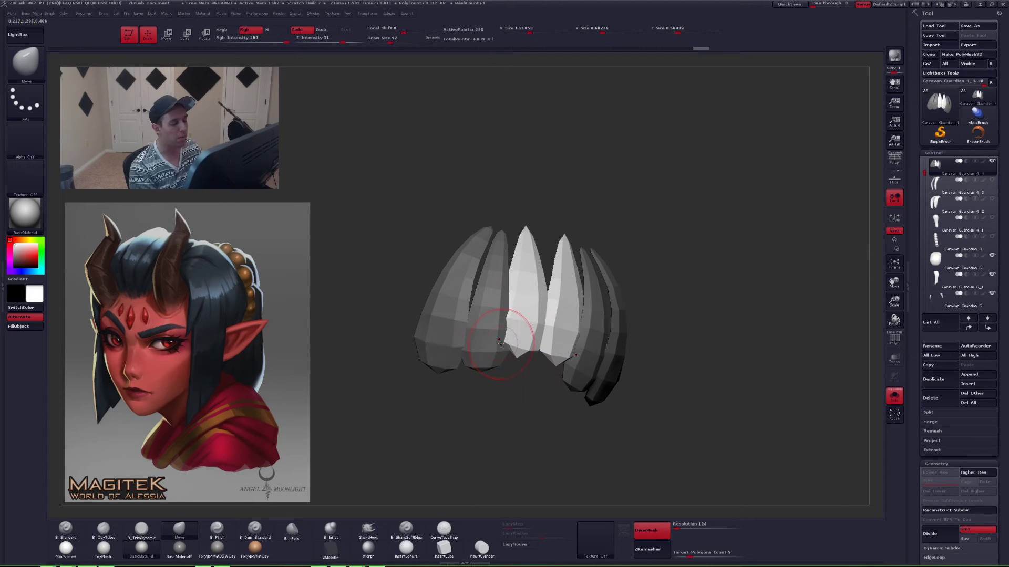
right_click_drag(515, 361, 517, 349)
key("space")
left_click_drag(518, 360, 513, 361)
right_click_drag(514, 360, 517, 354)
key("space")
left_click_drag(514, 361, 523, 360)
mouse_move(518, 360)
right_mouse_down()
mouse_move(509, 396)
mouse_move(528, 347)
mouse_move(491, 377)
mouse_move(588, 353)
mouse_move(603, 291)
right_mouse_up()
key("alt+s")
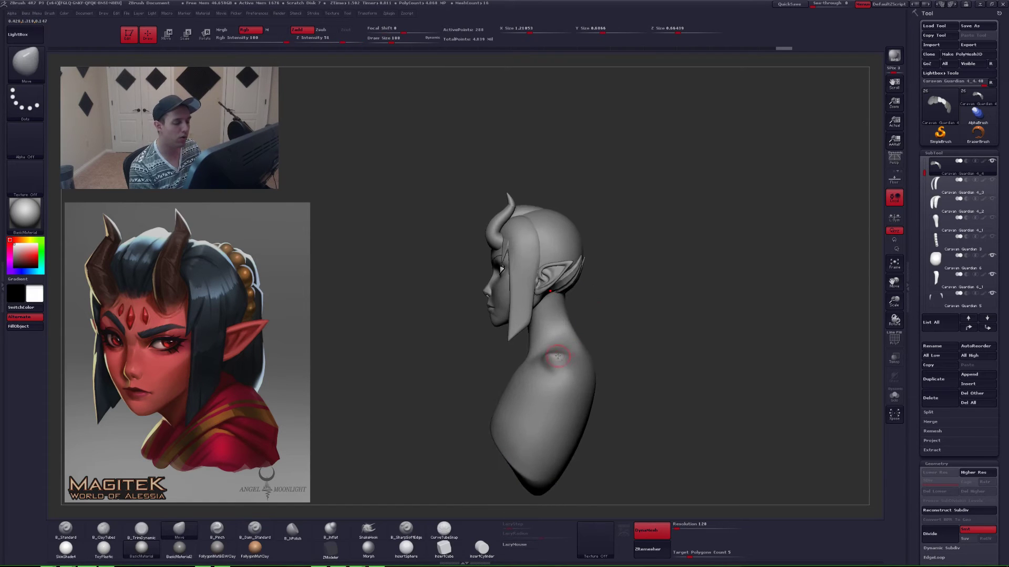
- Select the chest, inspect its wireframe, and step it from its lowest to its highest subdivision level
left_click(555, 361, "alt")
mouse_move(553, 362)
right_mouse_down()
mouse_move(577, 365)
mouse_move(582, 338)
mouse_move(602, 351)
mouse_move(603, 372)
right_mouse_up()
key("shift+f")
key("shift+d")
key("shift+d")
key("shift+f")
right_click_drag(603, 372, 575, 371)
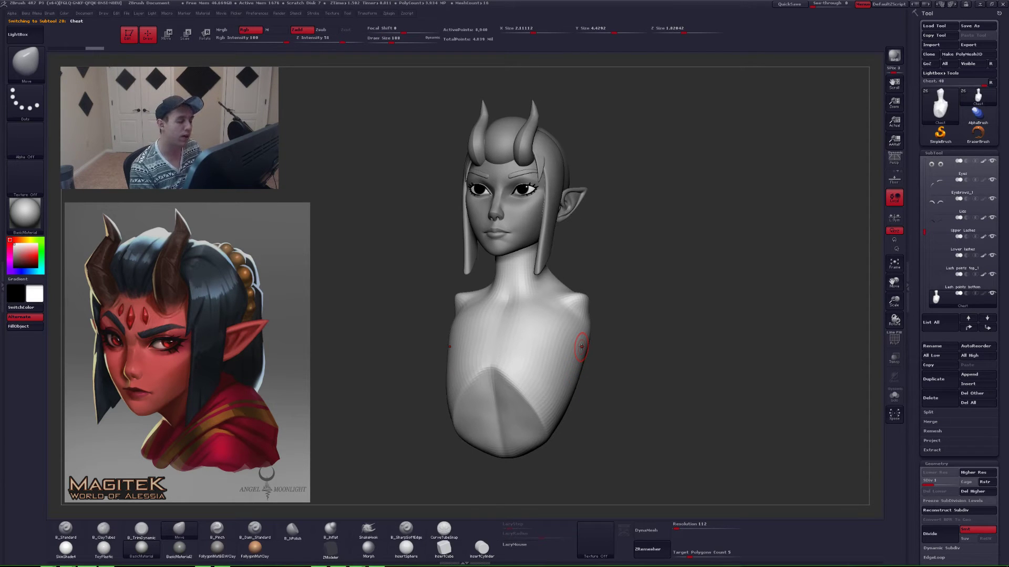
key("d")
key("d")
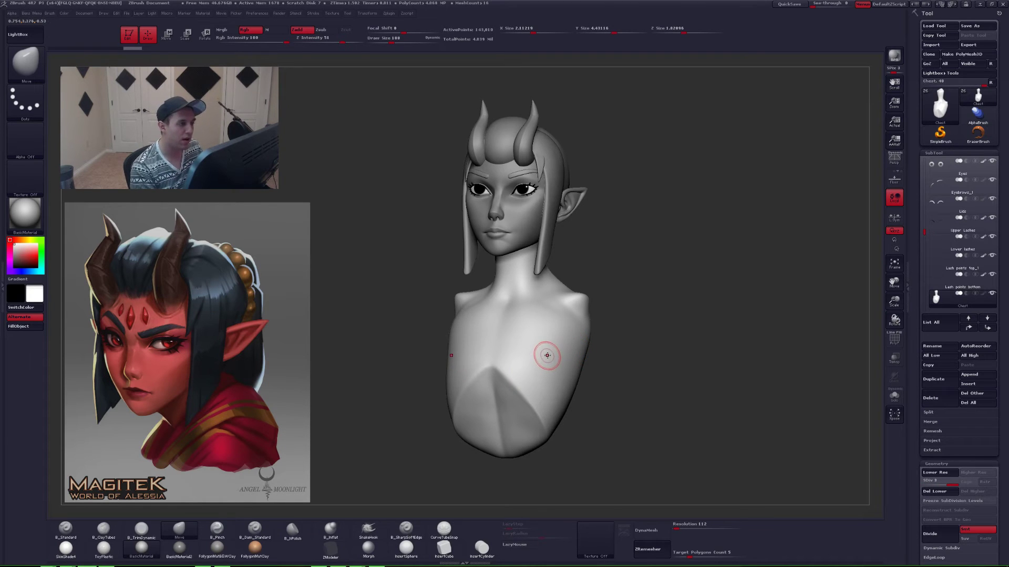
- Isolate the chest, convert it to DynaMesh, inspect the new wireframe, and show the full bust again
key("s")
key("shift+f")
key("shift+f")
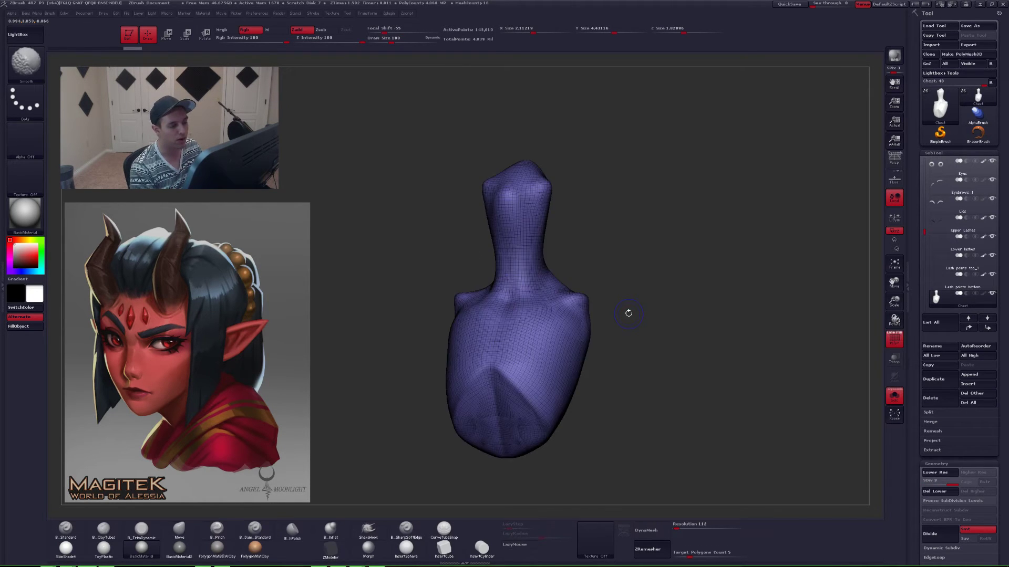
left_click(665, 534)
left_click(654, 540)
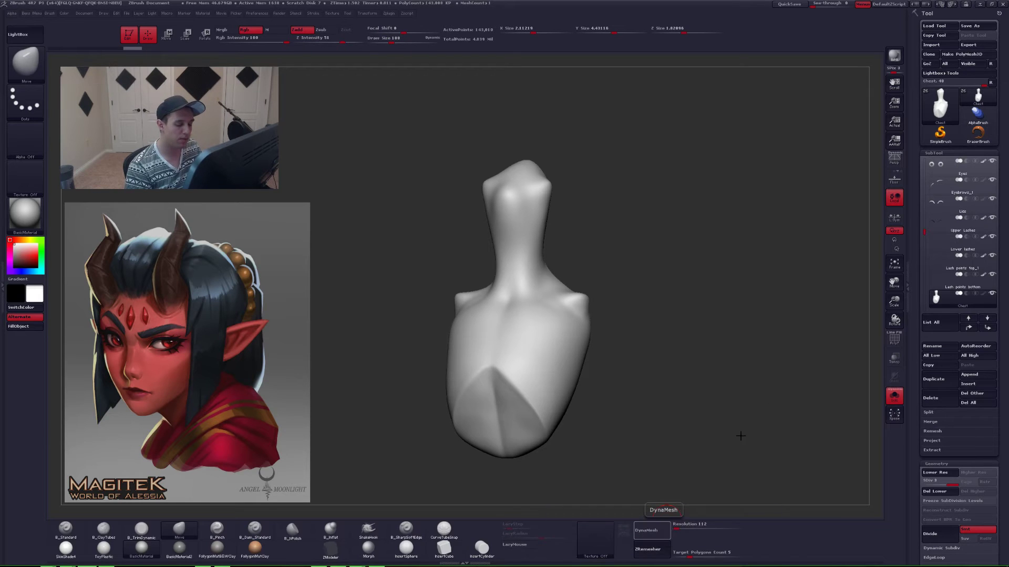
left_click_drag(700, 328, 590, 338)
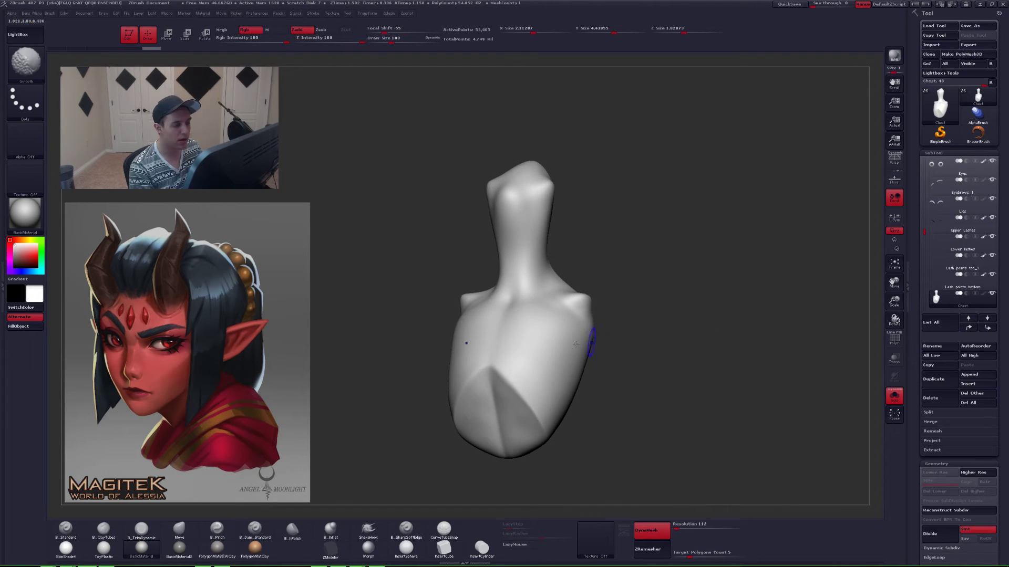
key("shift+f")
mouse_move(545, 322)
right_mouse_down("ctrl")
mouse_move(583, 344)
mouse_move(601, 377)
mouse_move(614, 339)
mouse_move(576, 347)
mouse_move(570, 376)
mouse_move(590, 373)
mouse_move(570, 343)
mouse_move(582, 369)
mouse_move(572, 361)
mouse_move(643, 366)
right_mouse_up("ctrl")
key("shift+f")
key("shift+s")
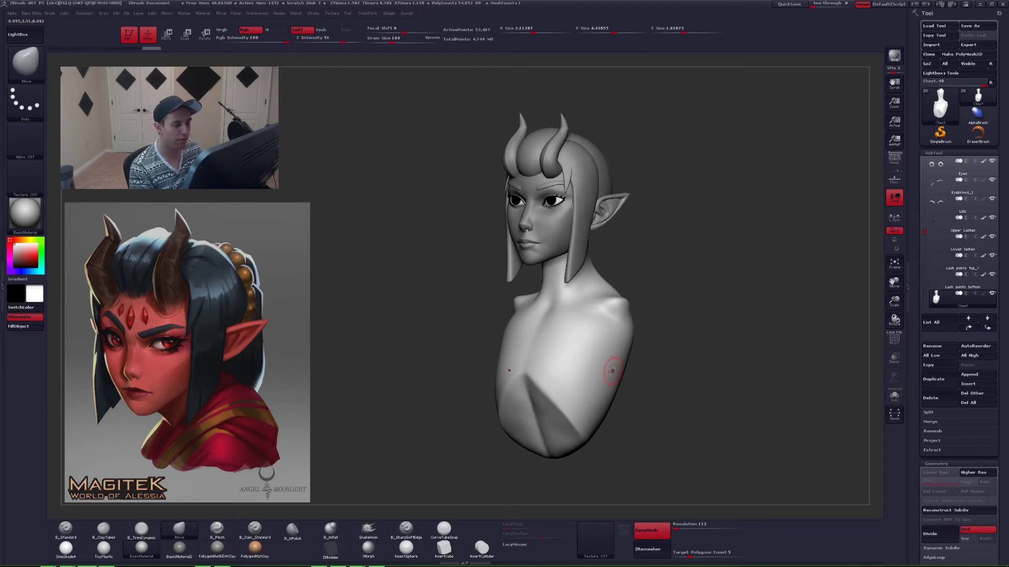
- Reshape the chest and widen the shoulders symmetrically with an enlarged Move brush
mouse_move(564, 368)
right_mouse_down()
mouse_move(623, 371)
mouse_move(582, 360)
right_mouse_up()
key("space")
left_click_drag(583, 342, 575, 341)
mouse_move(573, 344)
right_mouse_down()
mouse_move(563, 357)
mouse_move(589, 363)
right_mouse_up()
key("space")
left_click_drag(588, 349, 602, 348)
right_click_drag(624, 318, 648, 289)
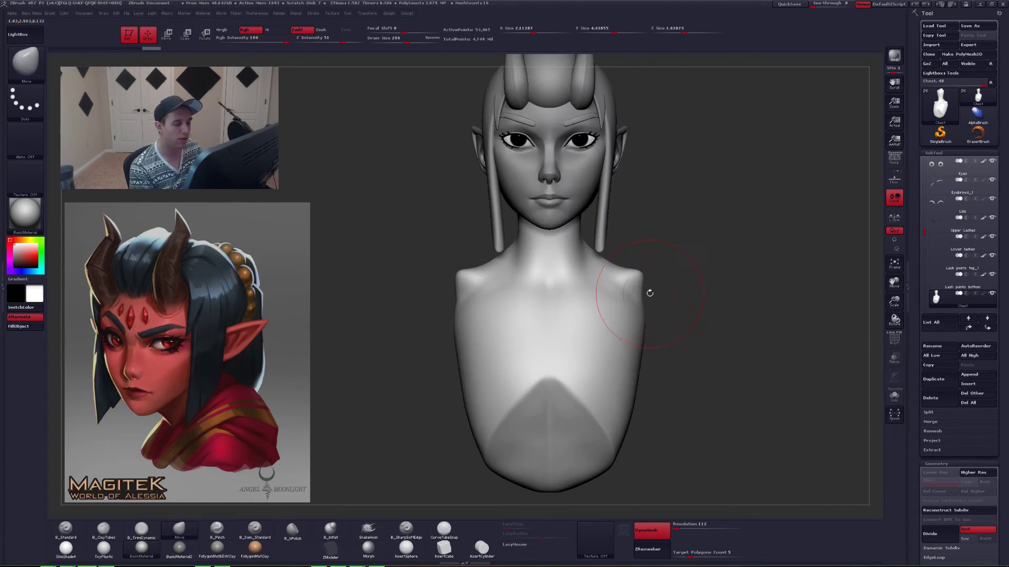
left_click_drag(669, 278, 661, 280)
right_click_drag(661, 279, 633, 289)
- Add rough ClayTubes strokes across both sides of the chest and display its wireframe
key("2")
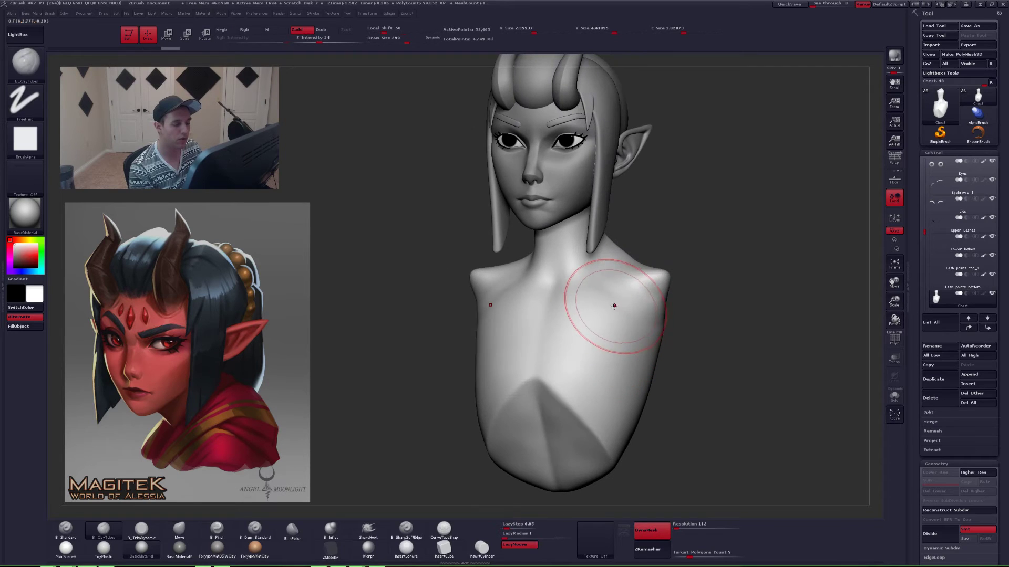
mouse_move(612, 304)
left_mouse_down()
mouse_move(586, 362)
mouse_move(639, 386)
left_mouse_up()
mouse_move(670, 360)
right_mouse_down("alt")
mouse_move(658, 310)
mouse_move(670, 306)
right_mouse_up("alt")
key("s")
left_click_drag(684, 306, 675, 306)
right_click_drag(683, 325, 633, 336, "alt")
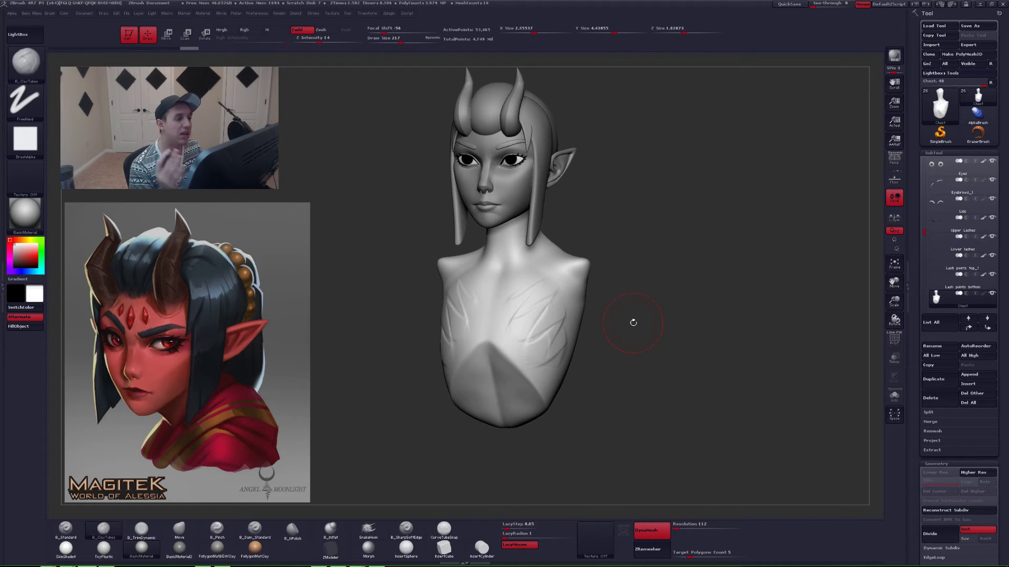
key("ctrl+d")
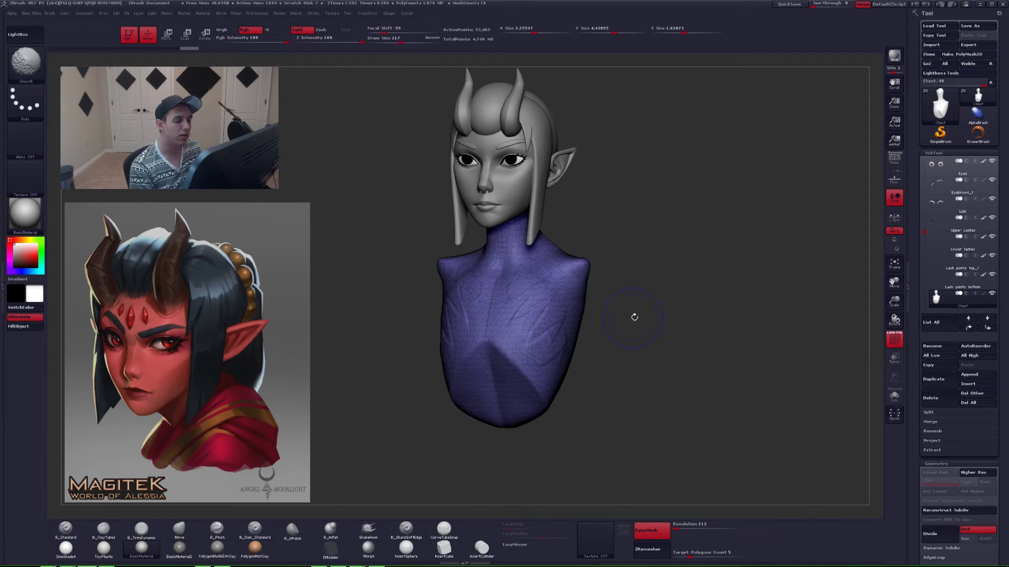
- Subdivide the chest, ZRemesh it from its lowest subdivision level, and open the subtool projection options
key("ctrl+d")
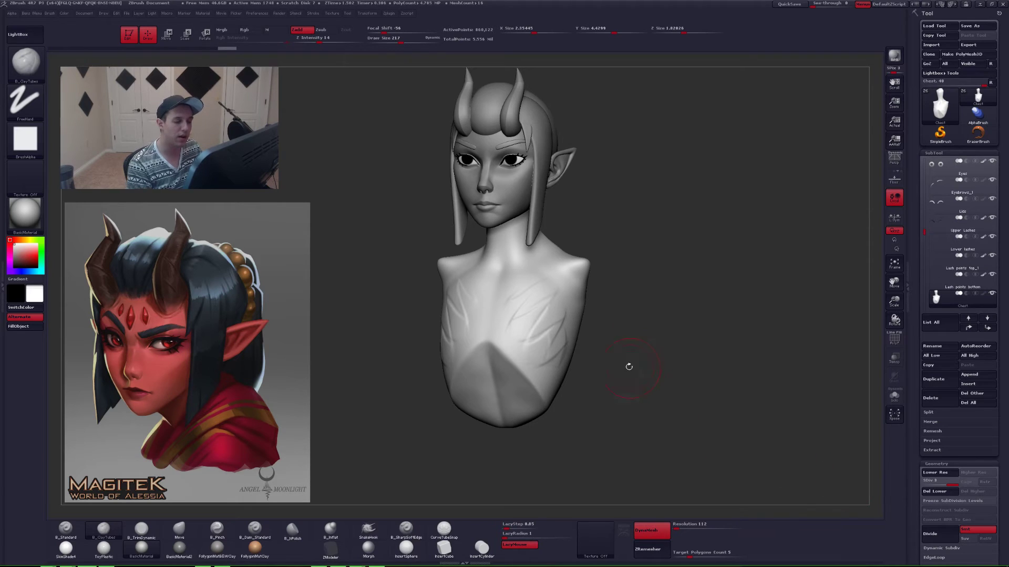
key("shift+d")
key("shift+d")
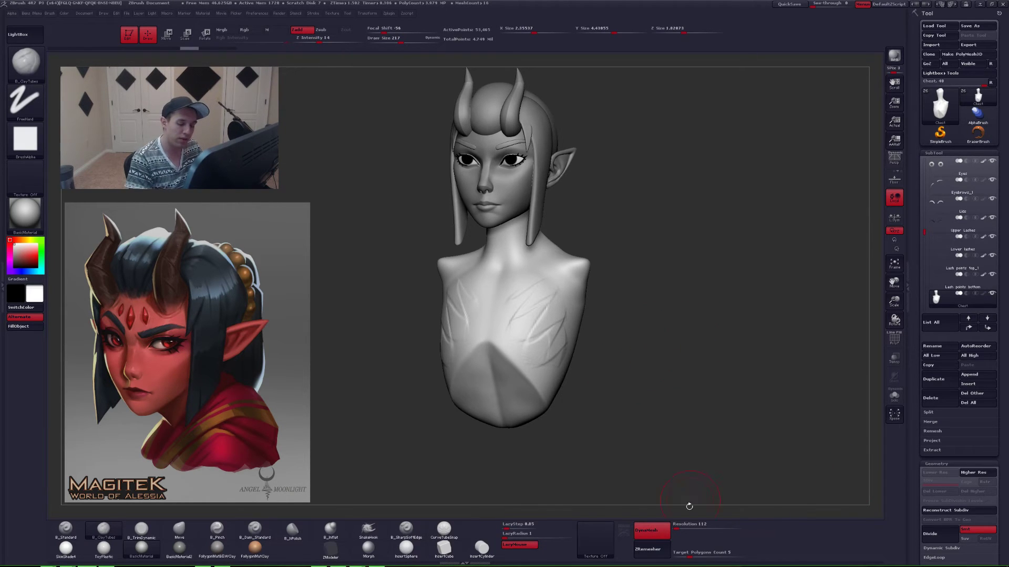
left_click(663, 549)
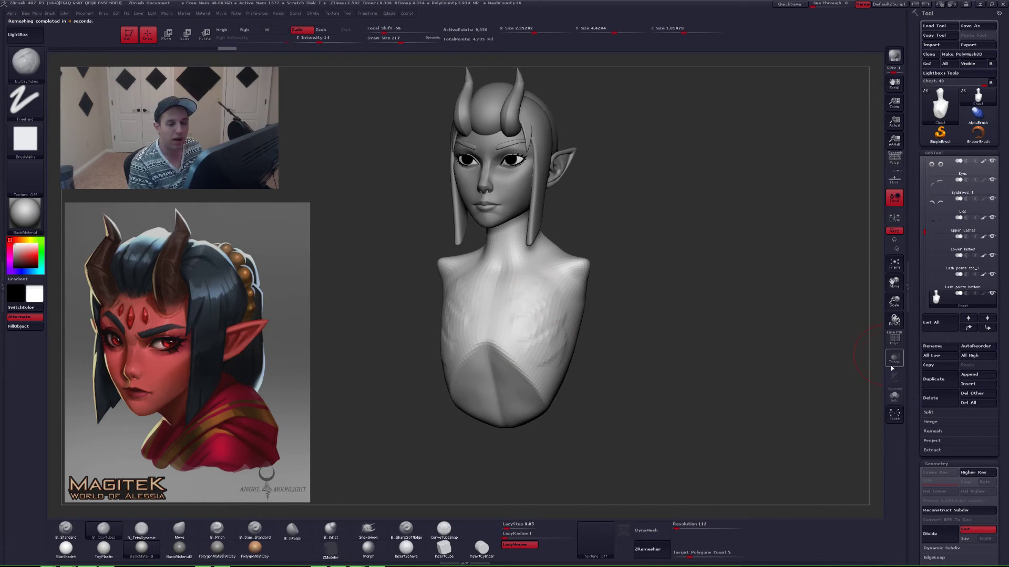
scroll(923, 351, "down", 3)
left_click(932, 363)
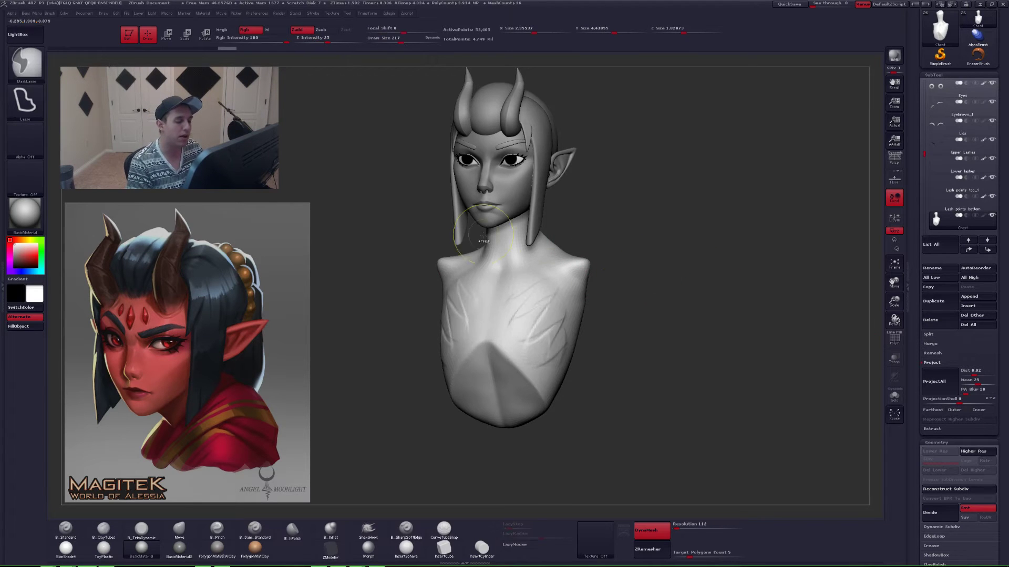
- Step the chest up to its highest subdivision level and check its wireframe
key("d")
key("d")
key("shift+f")
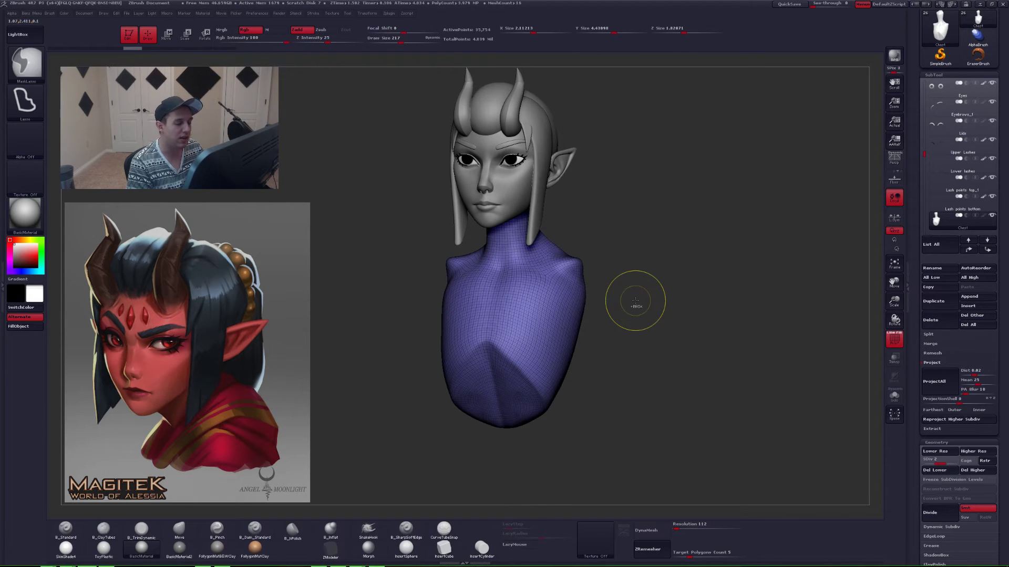
key("shift+f")
left_click_drag(639, 290, 578, 287)
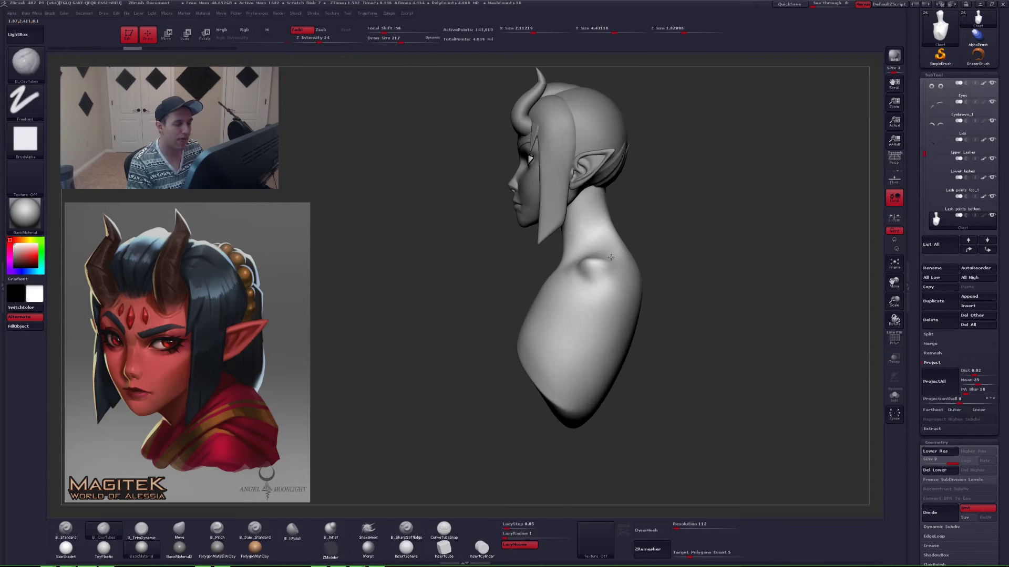
- Select the nape hair strands subtool, choose the Move brush at size 104, and isolate the strands
left_click_drag(659, 192, 587, 281, "alt")
left_click(588, 279, "alt")
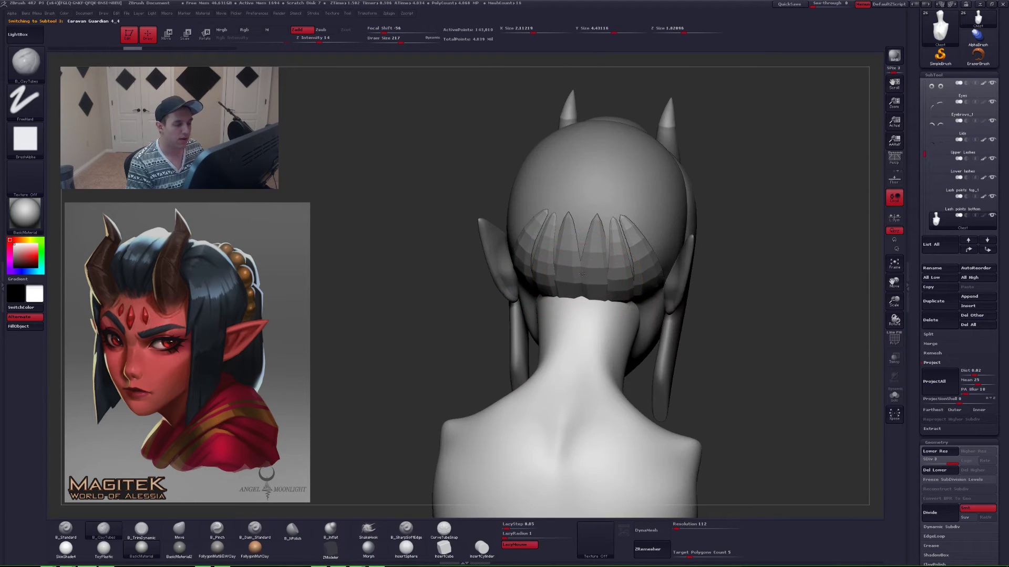
right_click_drag(617, 269, 589, 234)
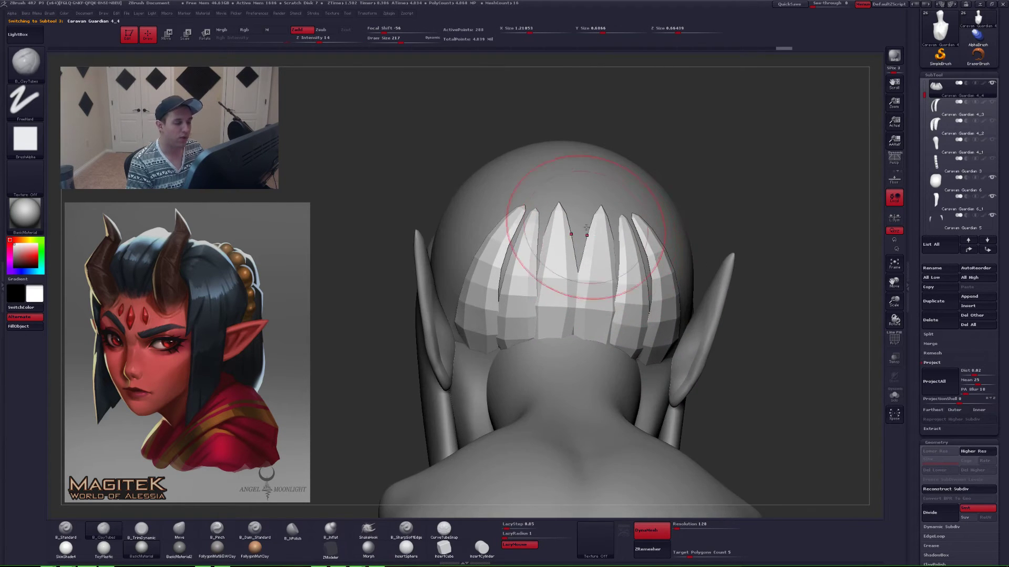
key("b")
key("m")
key("v")
key("space")
left_click(580, 308)
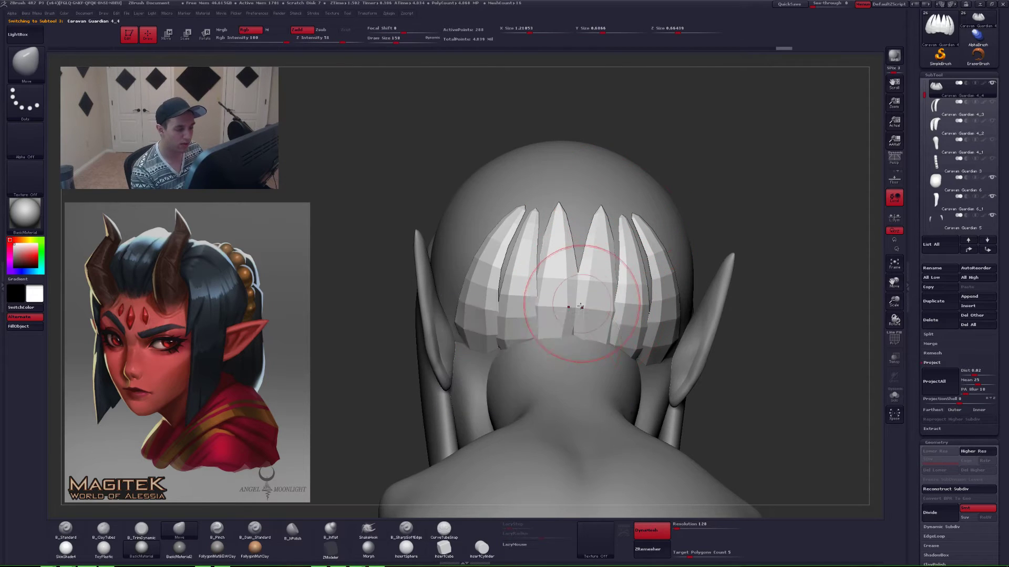
mouse_move(581, 307)
right_mouse_down()
mouse_move(545, 319)
mouse_move(509, 352)
mouse_move(547, 341)
right_mouse_up()
key("space")
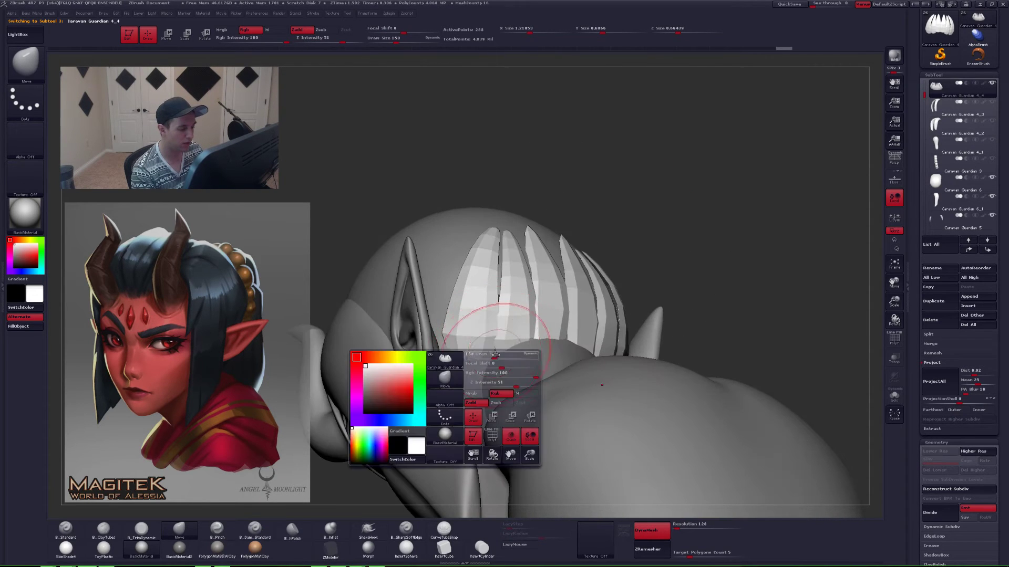
left_click(489, 357)
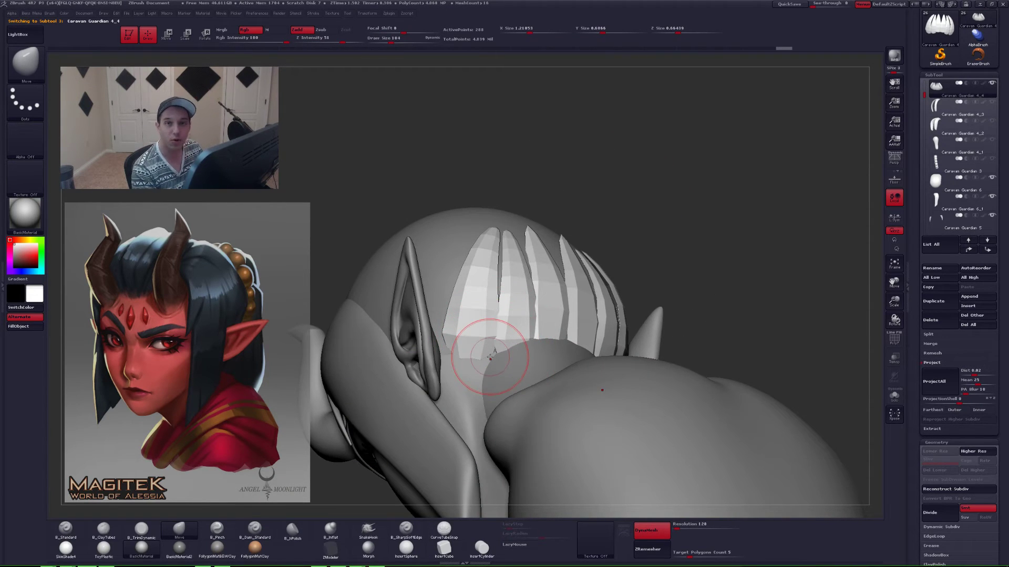
key("alt+s")
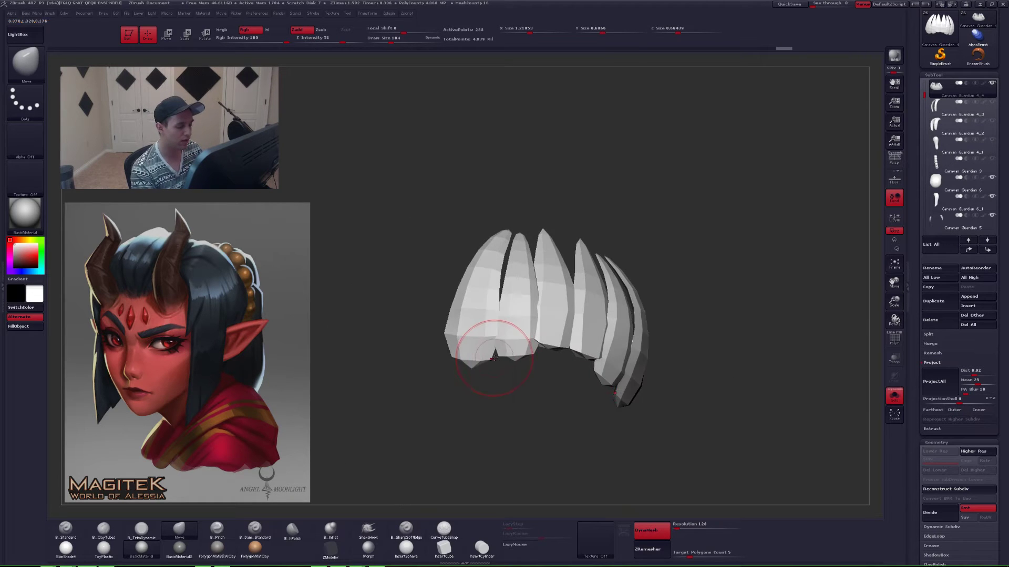
- Mask all but the outermost nape strands, reshape their lower tips with the Move brush at size 71, and clear the mask
key("space")
key("w")
key("q")
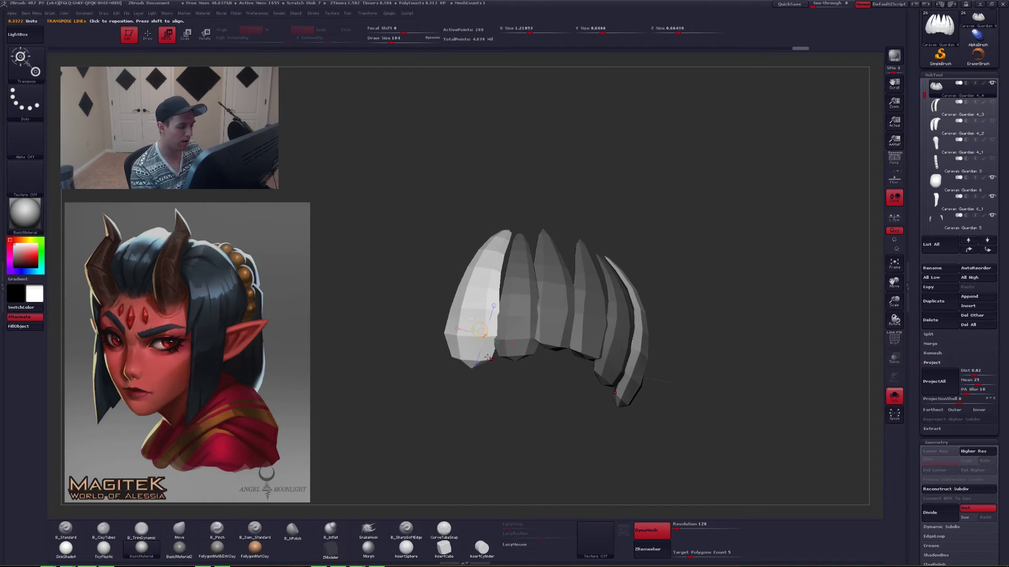
key("space")
left_click(488, 360)
left_click_drag(488, 361, 490, 366)
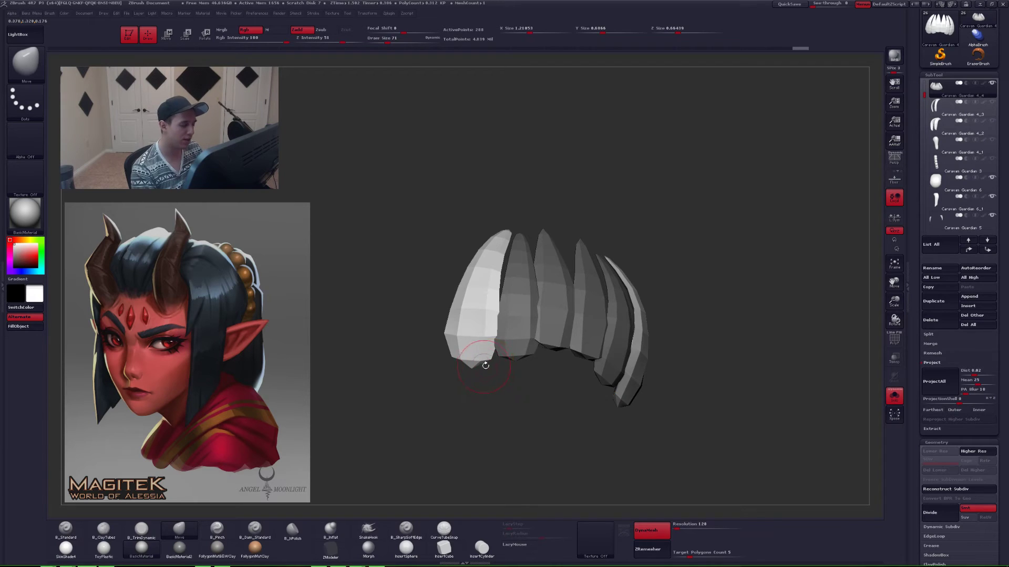
mouse_move(484, 368)
right_mouse_down()
mouse_move(465, 366)
mouse_move(491, 368)
right_mouse_up()
left_click_drag(490, 360, 499, 363)
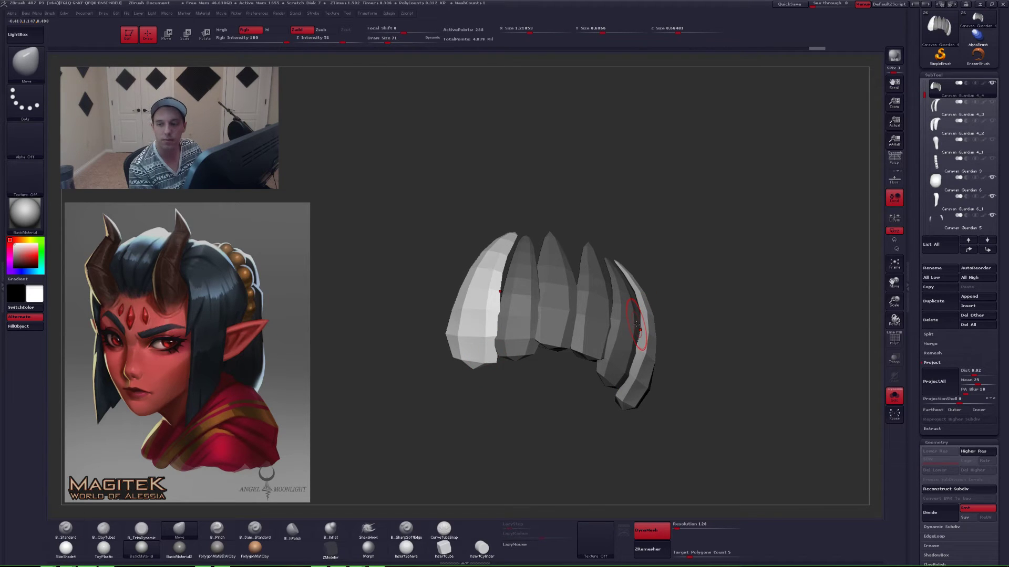
left_click_drag(686, 294, 699, 300, "ctrl")
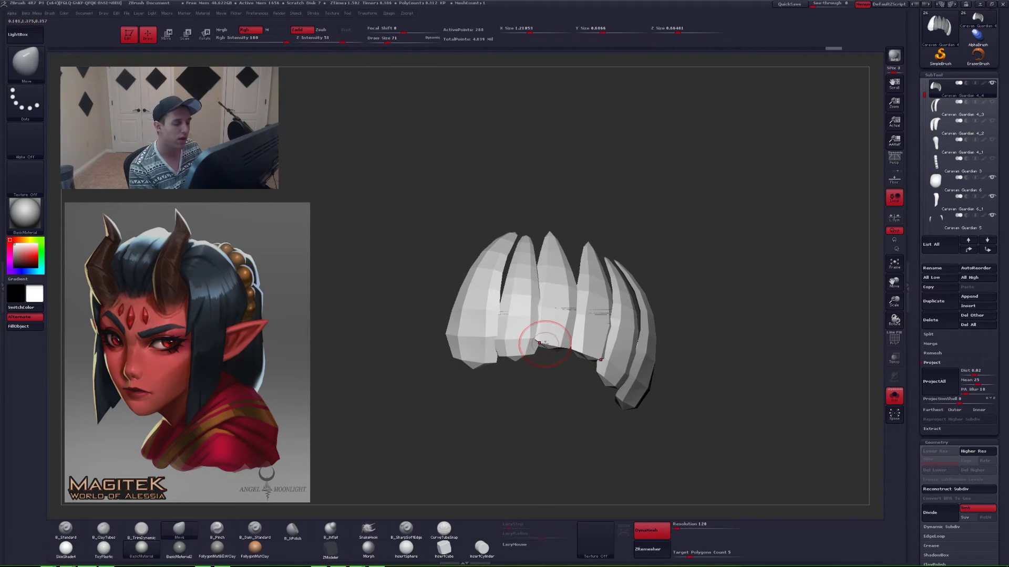
- Mask all but the two central nape strands, reshape their lower ends with the Move brush, and clear the mask
key("w")
left_click(522, 334, "ctrl")
mouse_move(535, 388)
left_mouse_down()
mouse_move(538, 363)
mouse_move(535, 410)
left_mouse_up()
key("shift+f")
left_click(536, 388, "ctrl")
key("q")
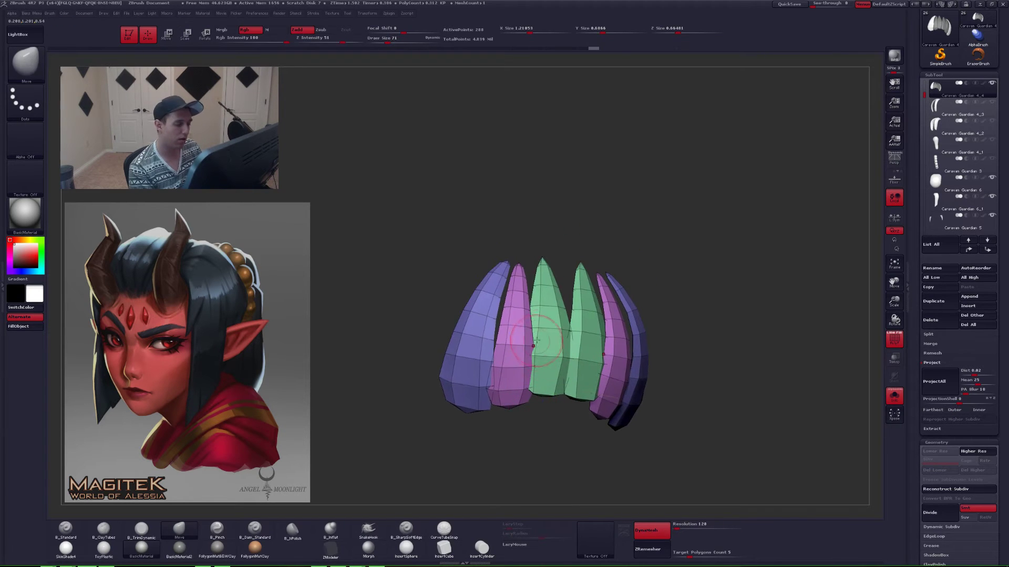
left_click(539, 357, "ctrl")
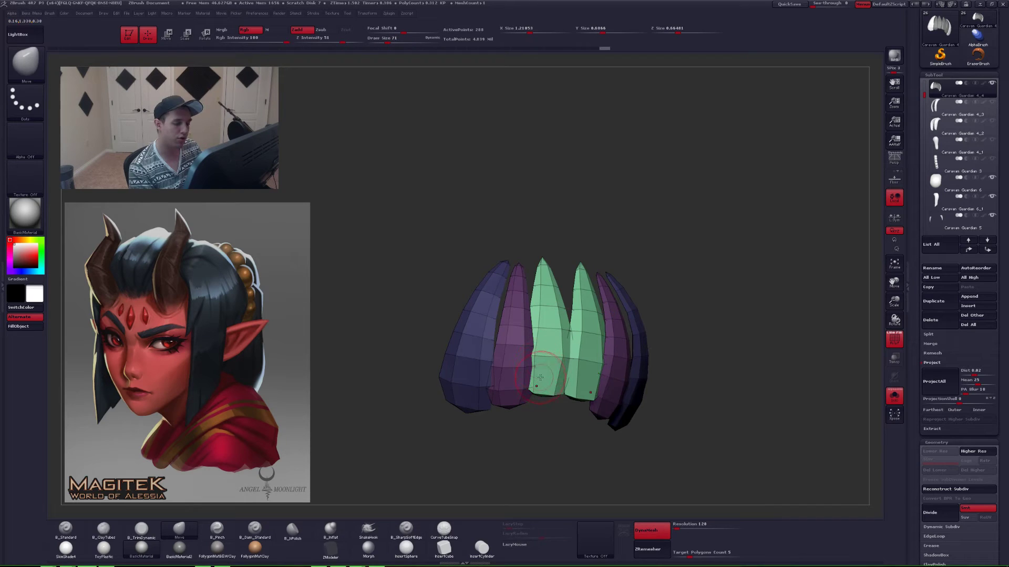
right_click_drag(543, 386, 544, 374)
left_click_drag(544, 387, 535, 395)
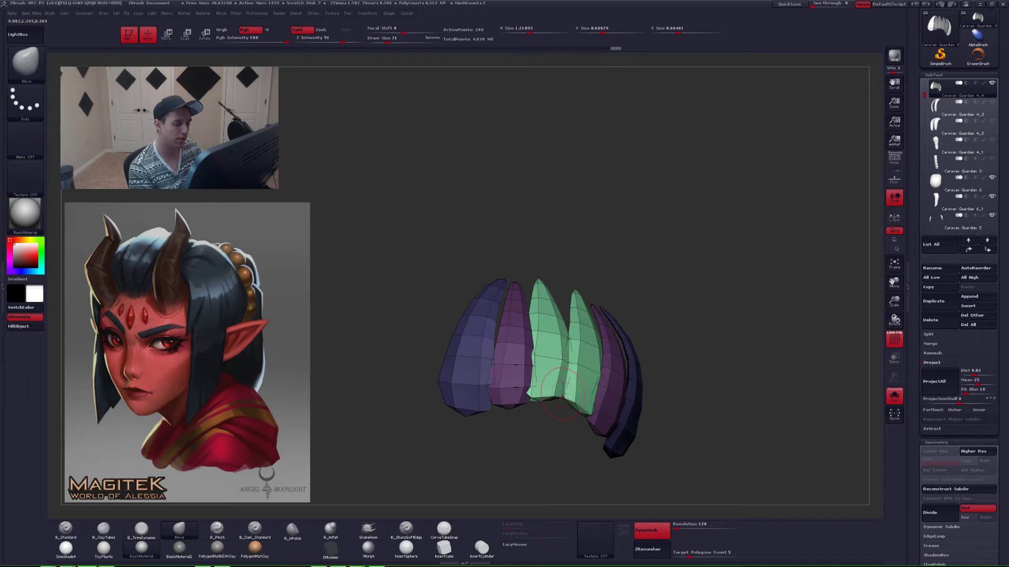
right_click_drag(547, 388, 585, 343)
key("shift+f")
left_click_drag(641, 336, 650, 343, "ctrl")
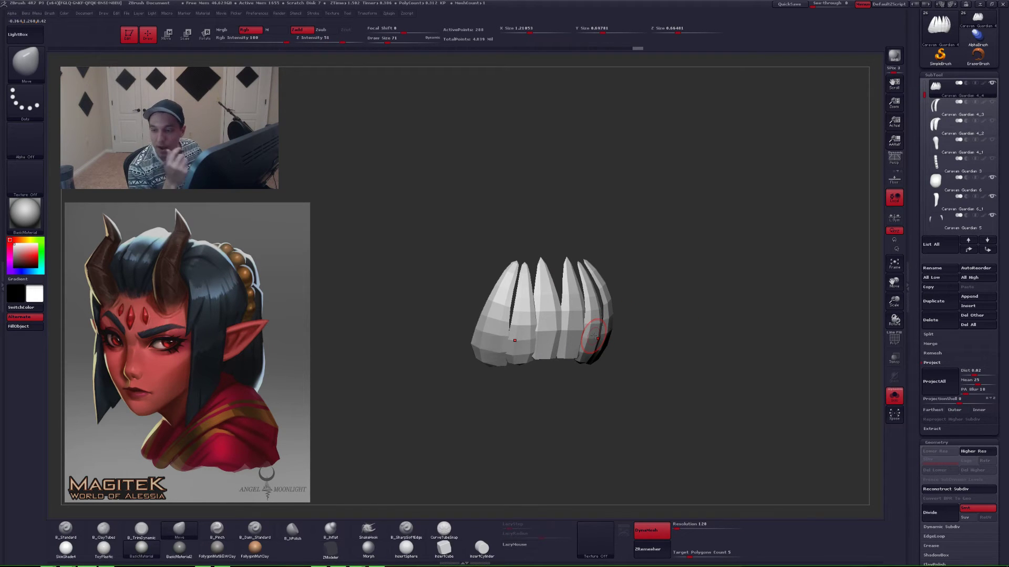
- Show the full bust and pull the lower edge of the central nape strands with the Move brush at size 145
key("alt+s")
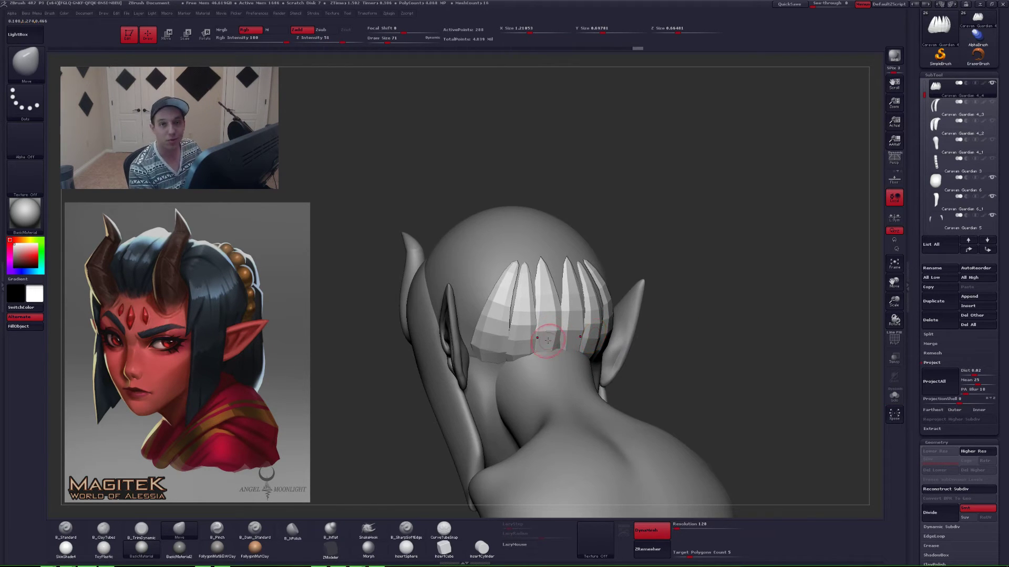
key("space")
left_click_drag(546, 338, 554, 349)
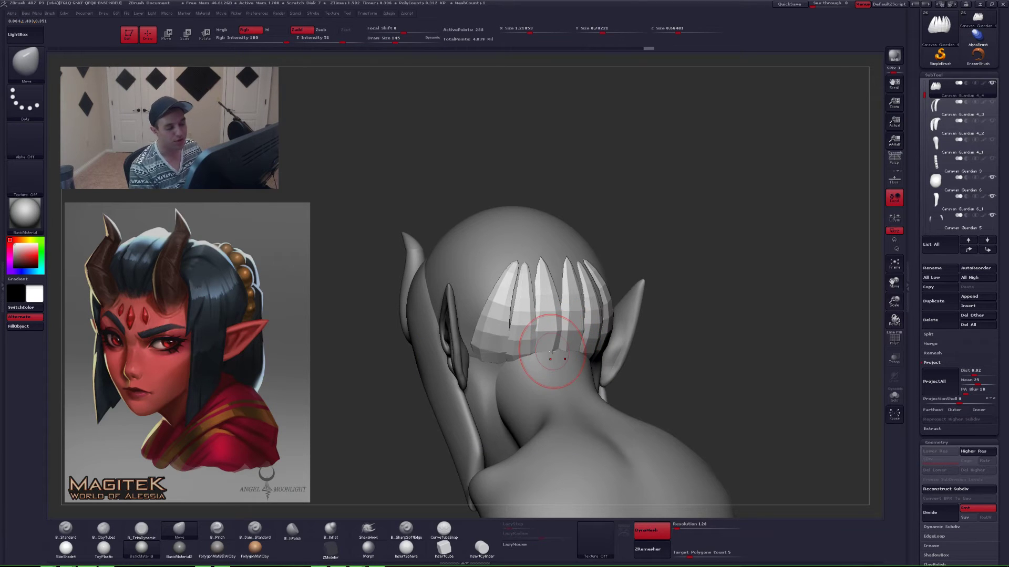
right_click_drag(547, 348, 545, 363, "ctrl")
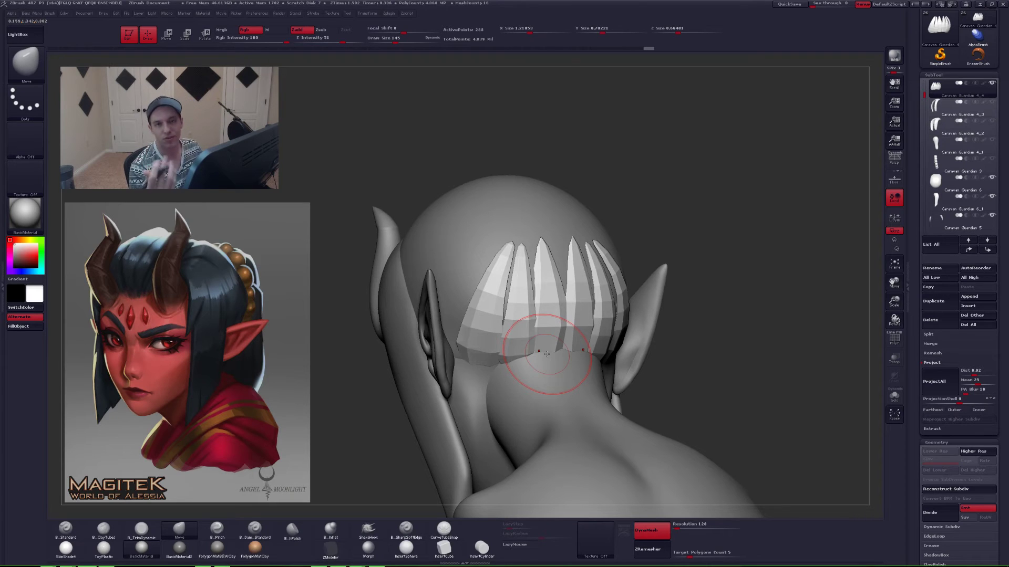
scroll(951, 324, "down", 10)
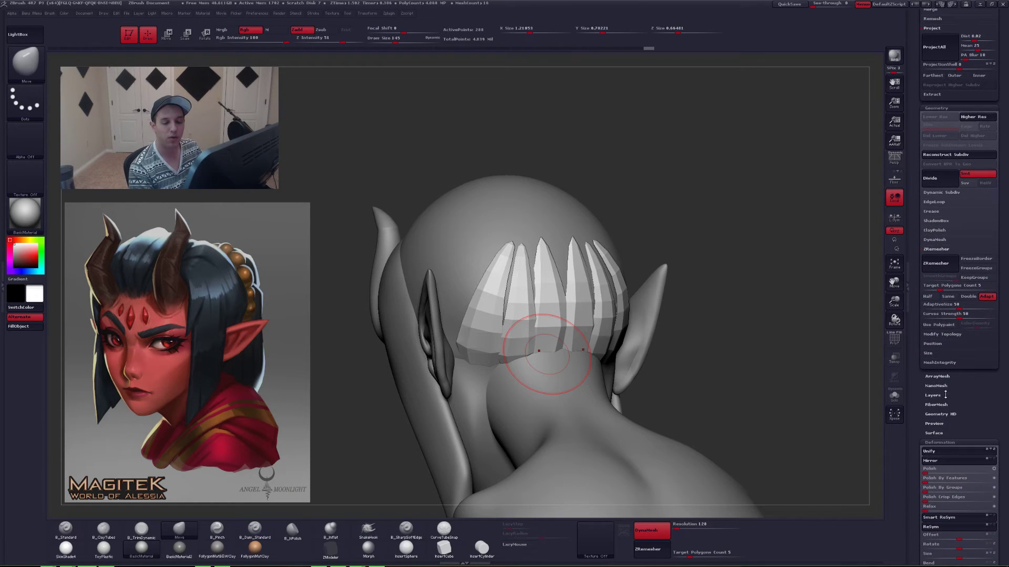
left_click(959, 289)
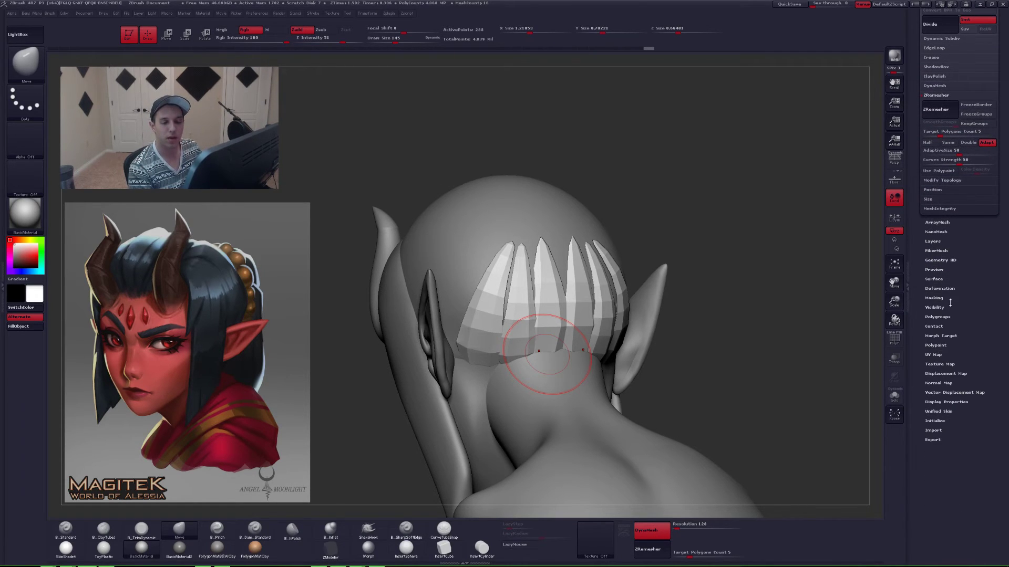
left_click(951, 344)
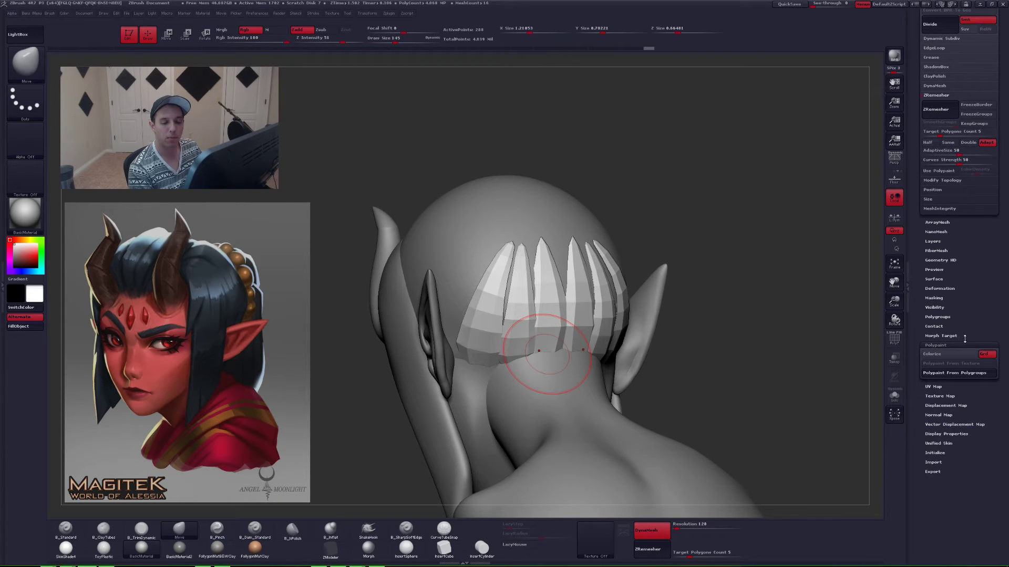
left_click(976, 345)
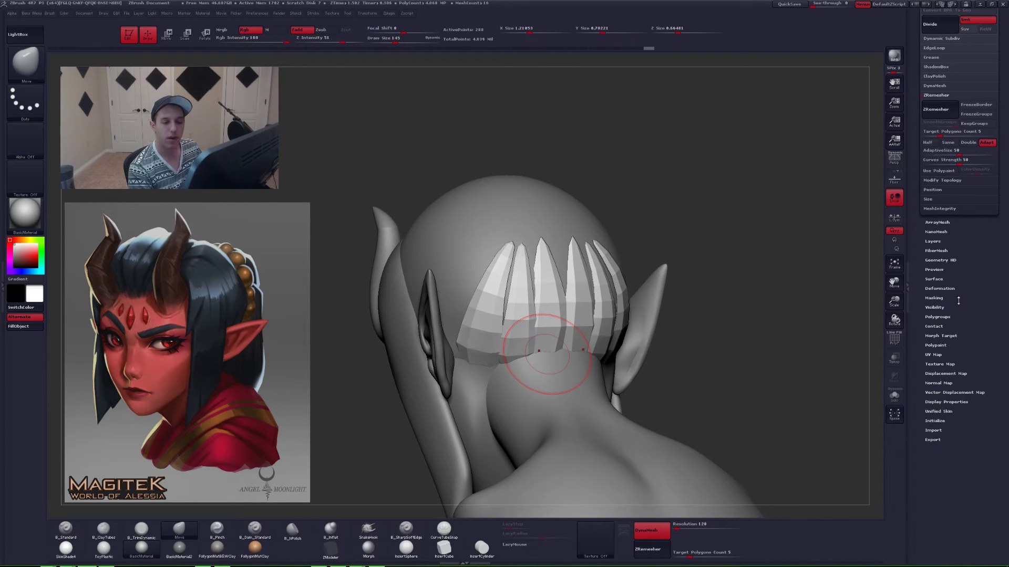
left_click(945, 363)
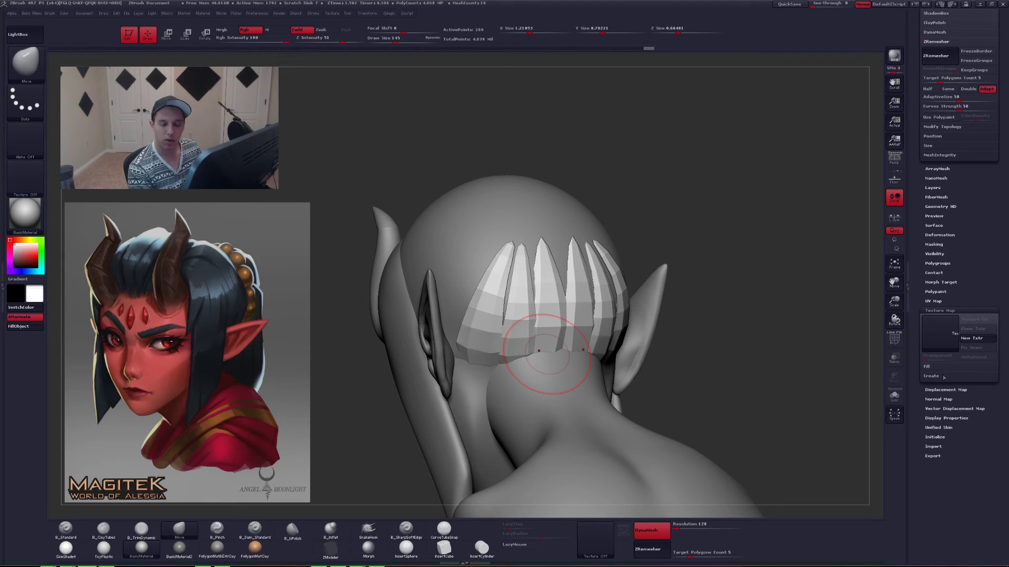
scroll(947, 394, "up", 10)
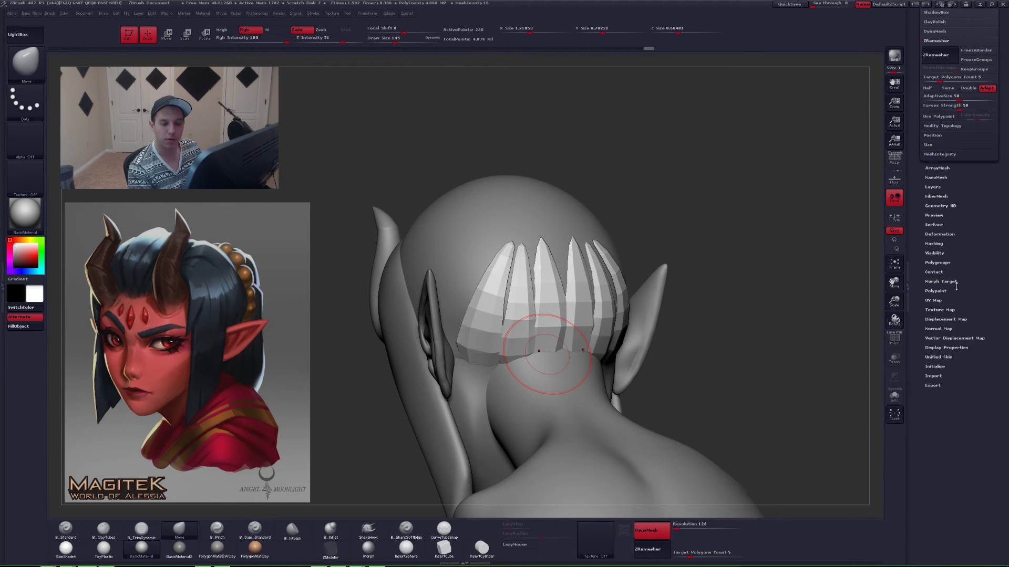
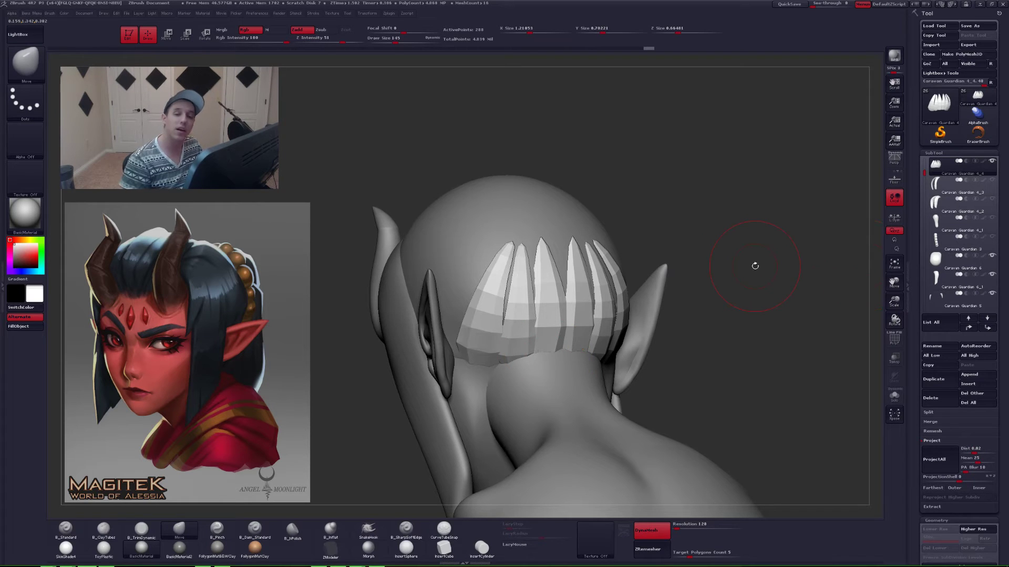
key("alt+s")
key("alt+s")
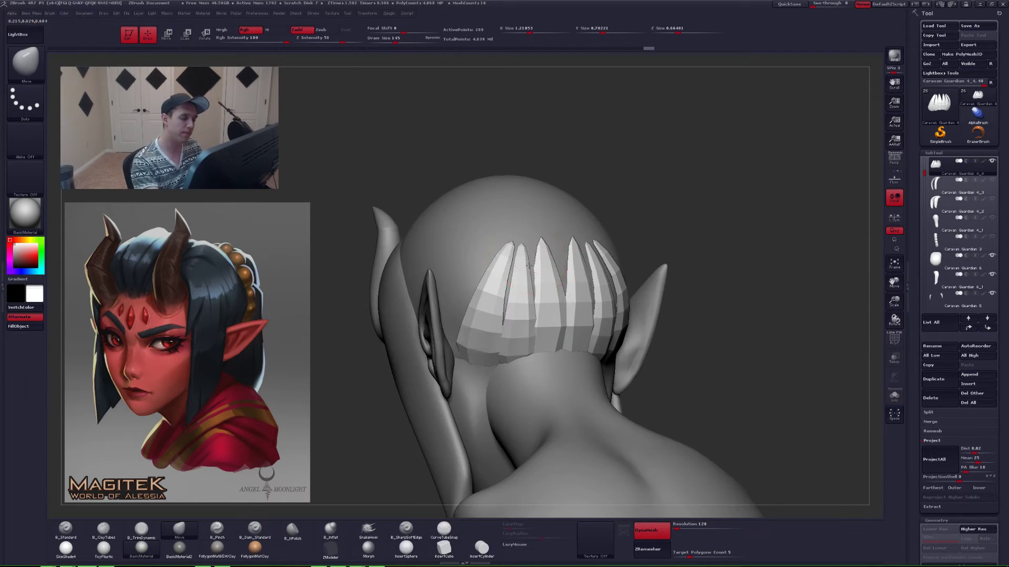
- Pull the upper tip of the second nape strand outward symmetrically and subdivide the strands three times
right_click_drag(529, 267, 531, 282)
left_click_drag(519, 244, 515, 235)
mouse_move(528, 254)
right_mouse_down()
mouse_move(566, 300)
mouse_move(704, 315)
right_mouse_up()
key("ctrl+d")
key("ctrl+d")
key("ctrl+d")
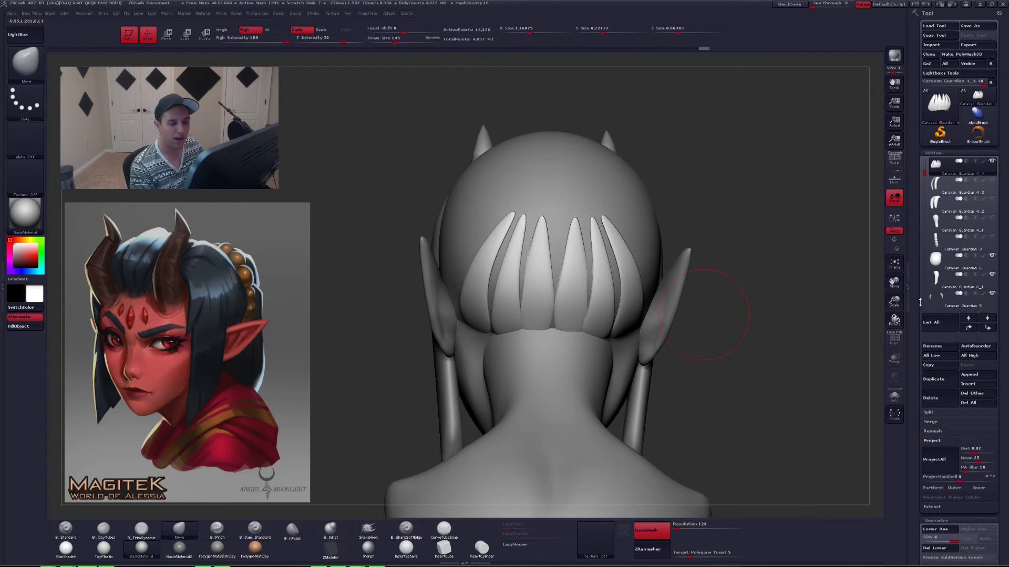
- Thicken the nape hair strands slightly with the Inflate deformation
scroll(920, 302, "down", 10)
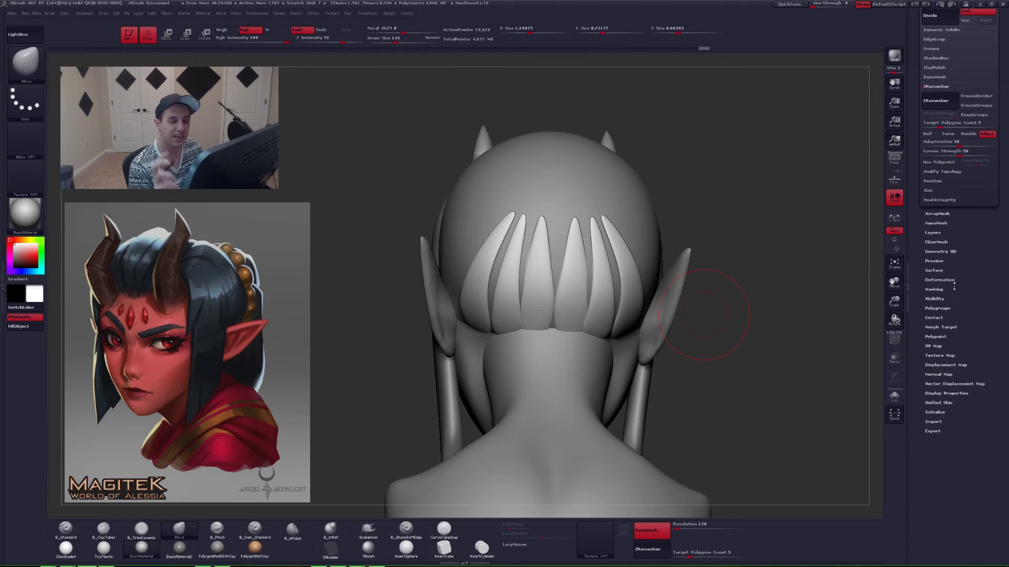
left_click(952, 279)
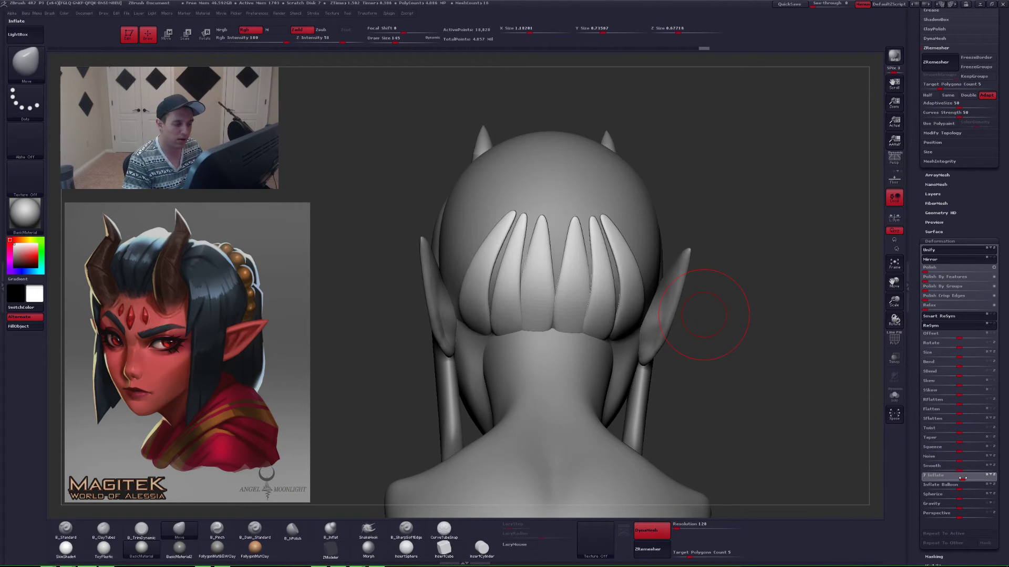
left_click_drag(960, 476, 965, 478)
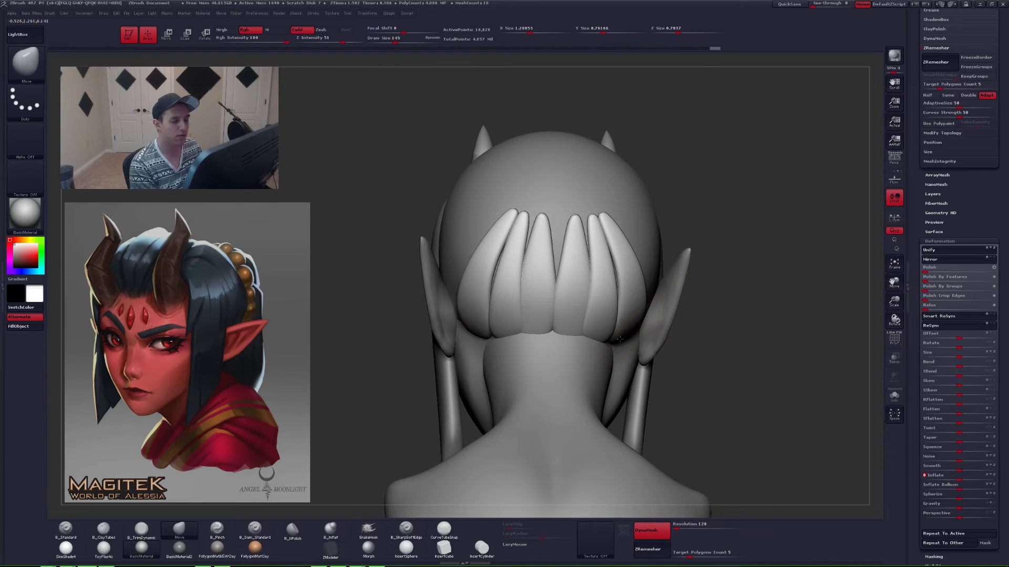
- Unhide the ponytail, the bead band and the two side hair pieces around the nape strands
left_click_drag(704, 372, 661, 319)
left_click(940, 241)
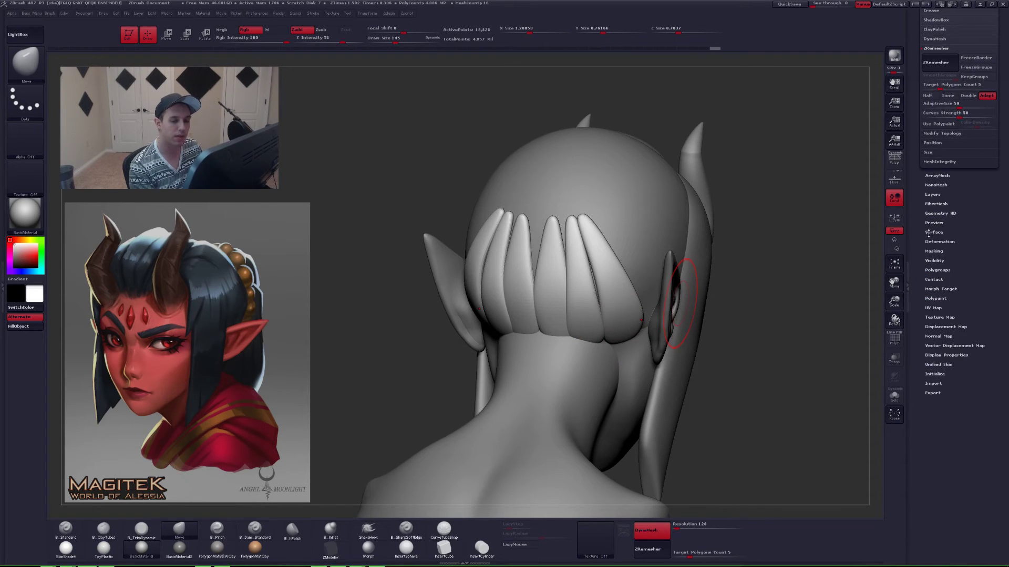
left_click_drag(928, 231, 925, 530)
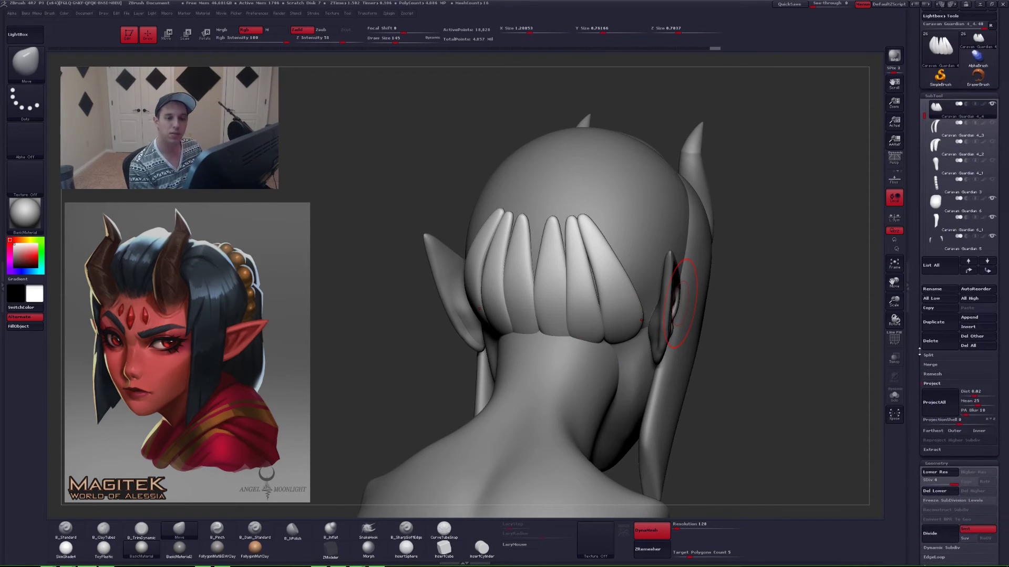
left_click(992, 180)
left_click(992, 161)
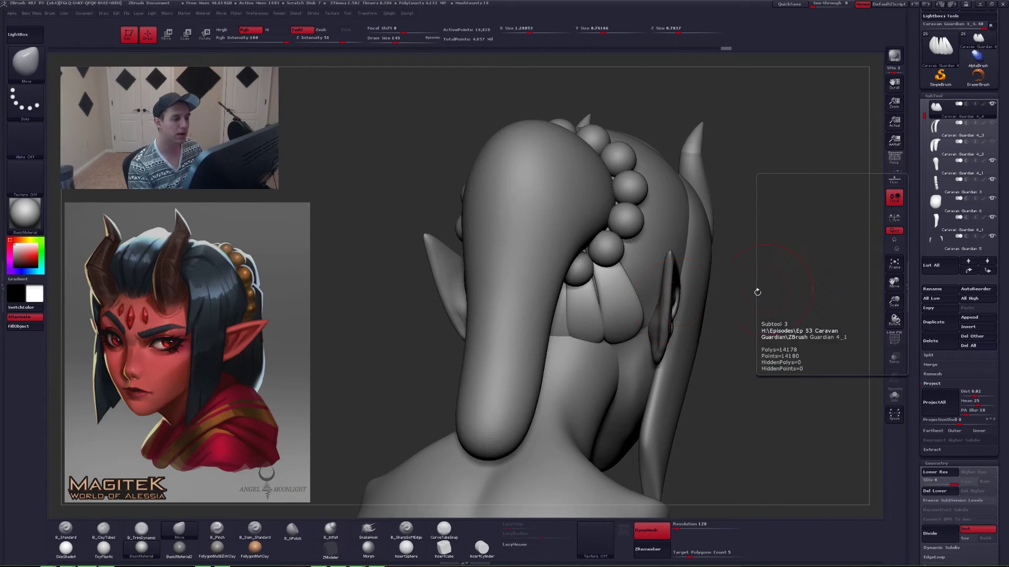
left_click_drag(756, 292, 630, 317, "alt")
mouse_move(515, 337)
left_mouse_down()
mouse_move(645, 349)
mouse_move(643, 318)
left_mouse_up()
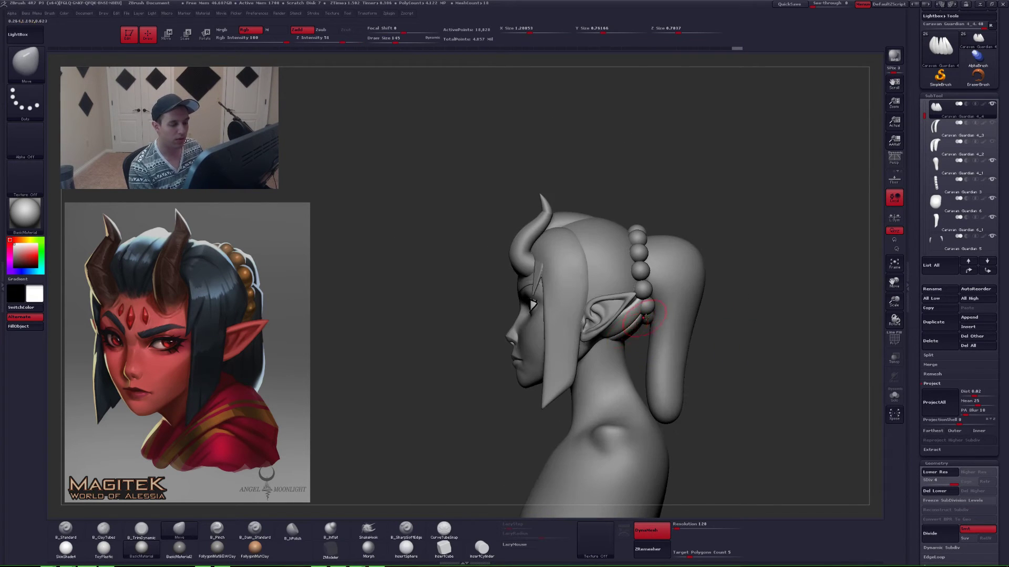
mouse_move(632, 340)
right_mouse_down()
mouse_move(616, 336)
mouse_move(623, 309)
right_mouse_up()
left_click(940, 147)
left_click(940, 127)
- Isolate the nape hair strands, mask all but the outermost pair, and set the Move brush size to 282
left_click(624, 306, "alt")
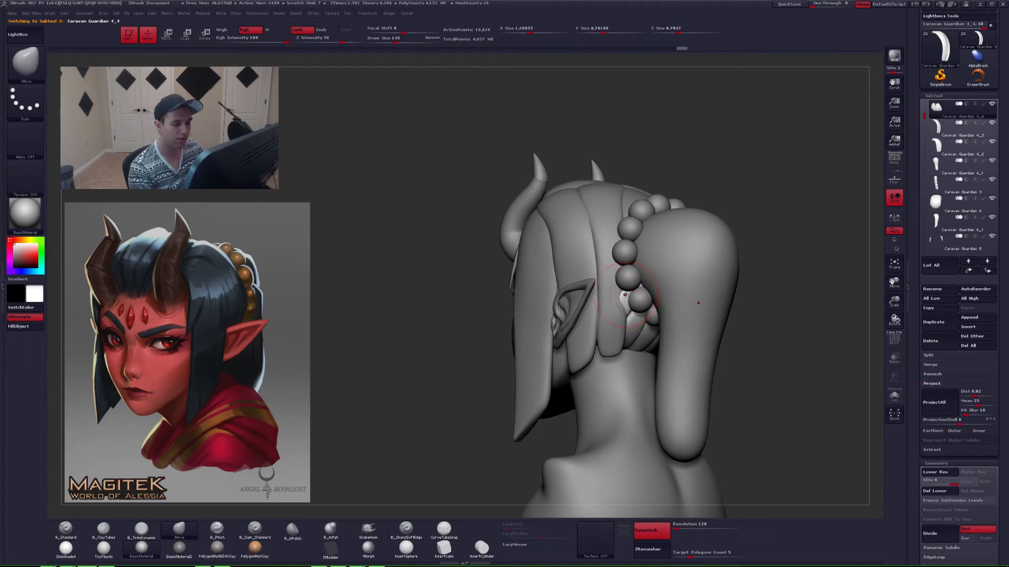
key("space")
left_click_drag(624, 298, 630, 297)
mouse_move(620, 298)
right_mouse_down()
mouse_move(647, 317)
mouse_move(620, 310)
right_mouse_up()
left_click(615, 306, "alt")
left_click(624, 309, "alt")
left_click(625, 309, "alt")
key("alt+s")
key("w")
left_click(607, 313, "ctrl")
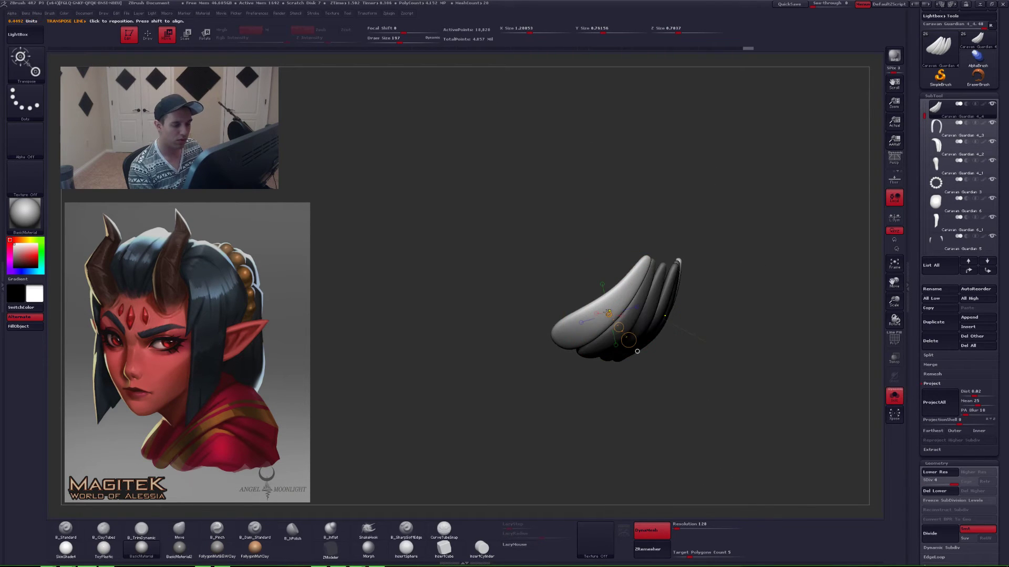
key("q")
key("space")
left_click_drag(623, 302, 620, 301)
key("alt+s")
key("alt+s")
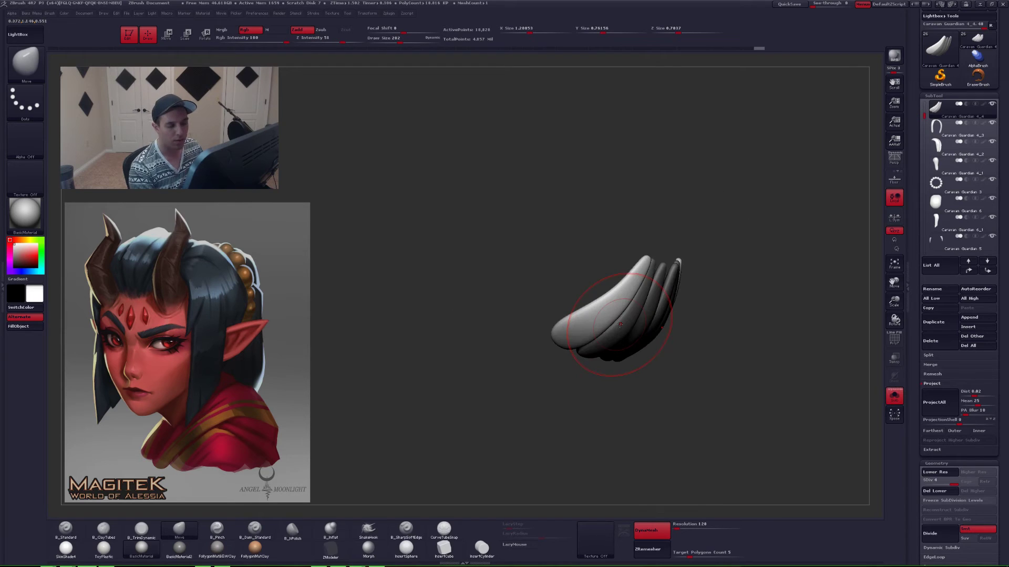
- Try unmasking the second pair of nape strands, restore the outermost pair as the unmasked one, and bring back the full bust
right_click_drag(619, 324, 727, 282)
key("w")
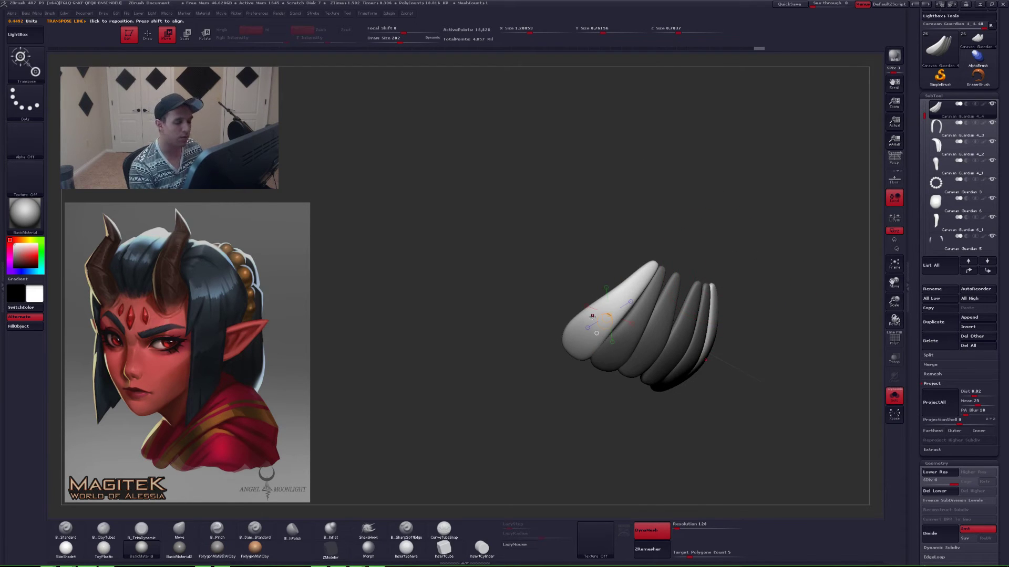
left_click(646, 311, "ctrl")
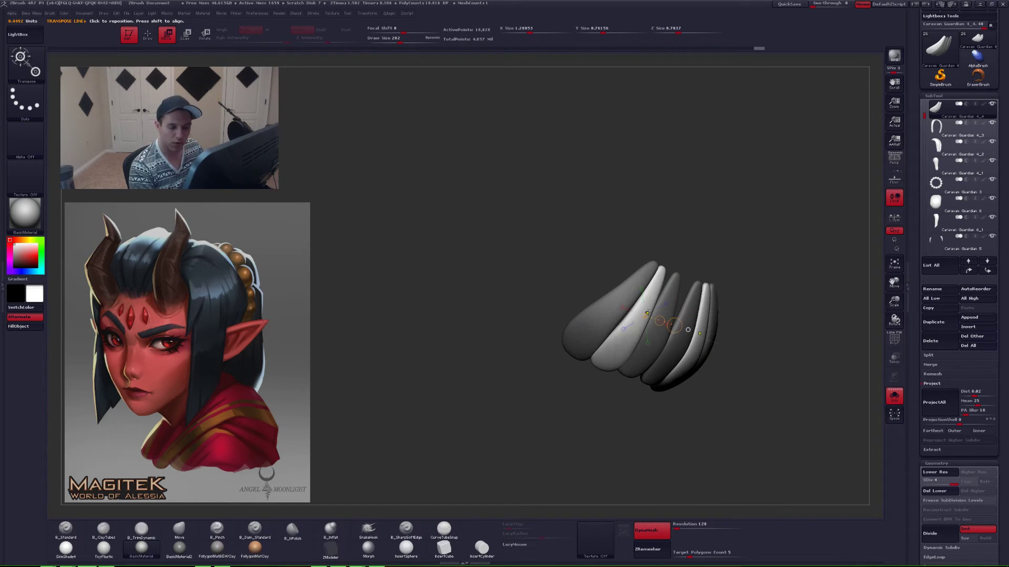
left_click(624, 297, "ctrl")
key("shift+f")
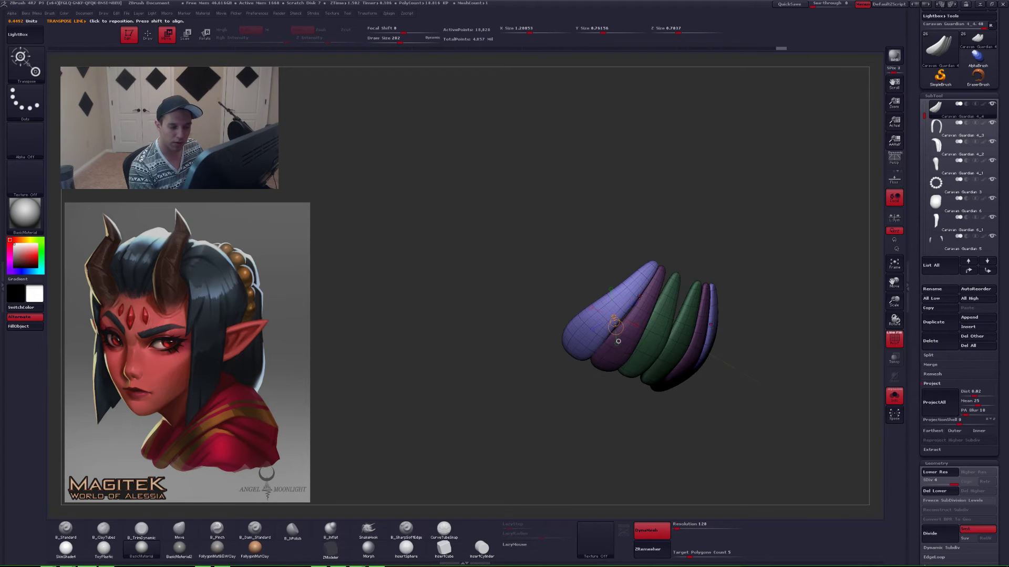
key("shift+f")
key("q")
key("shift+s")
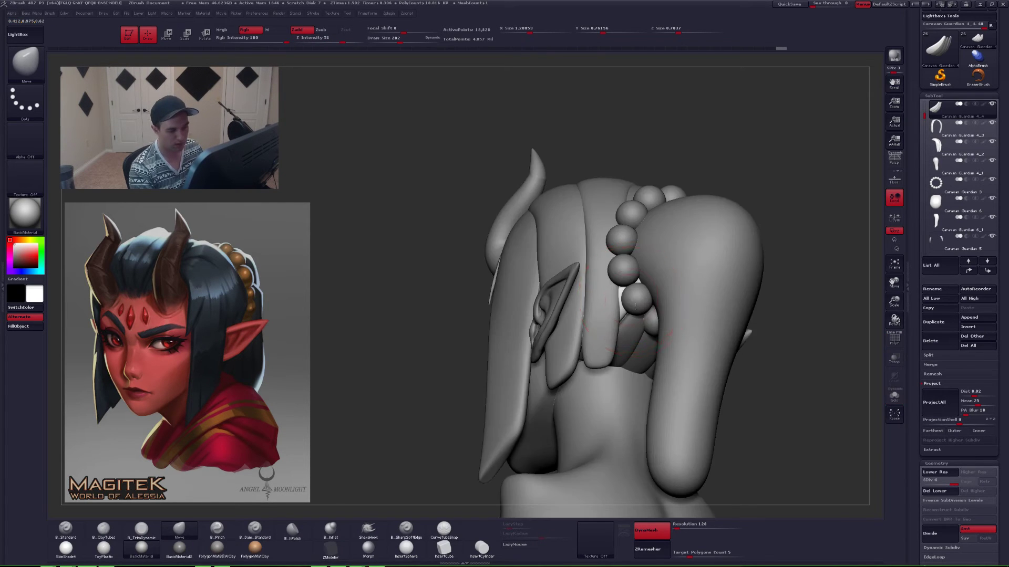
right_click_drag(614, 303, 713, 323)
key("shift+s")
key("shift+s")
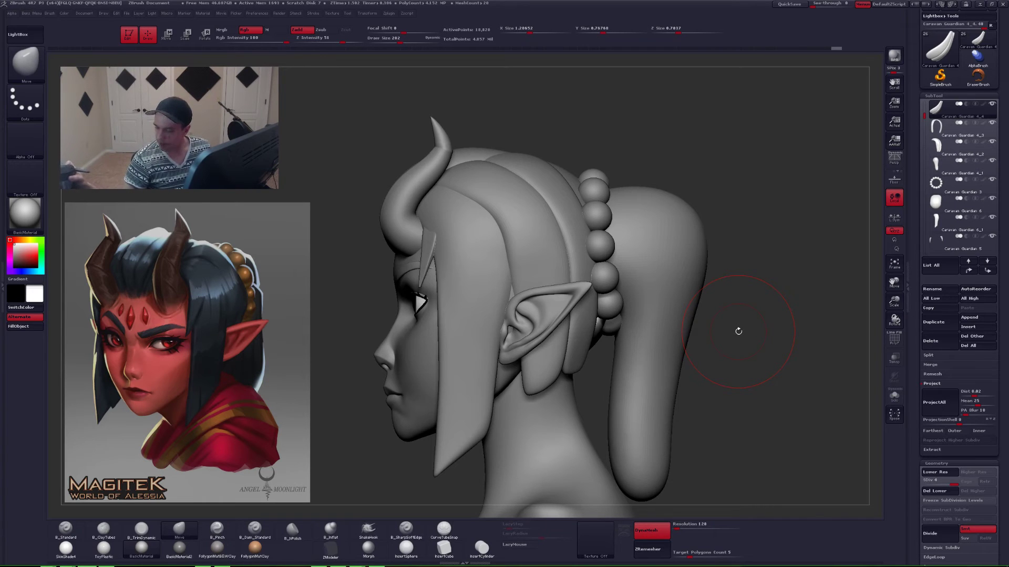
- Select the hair cap covering the skull and build up the centre of its crown with the ClayTubes brush
left_click_drag(737, 313, 597, 347, "alt")
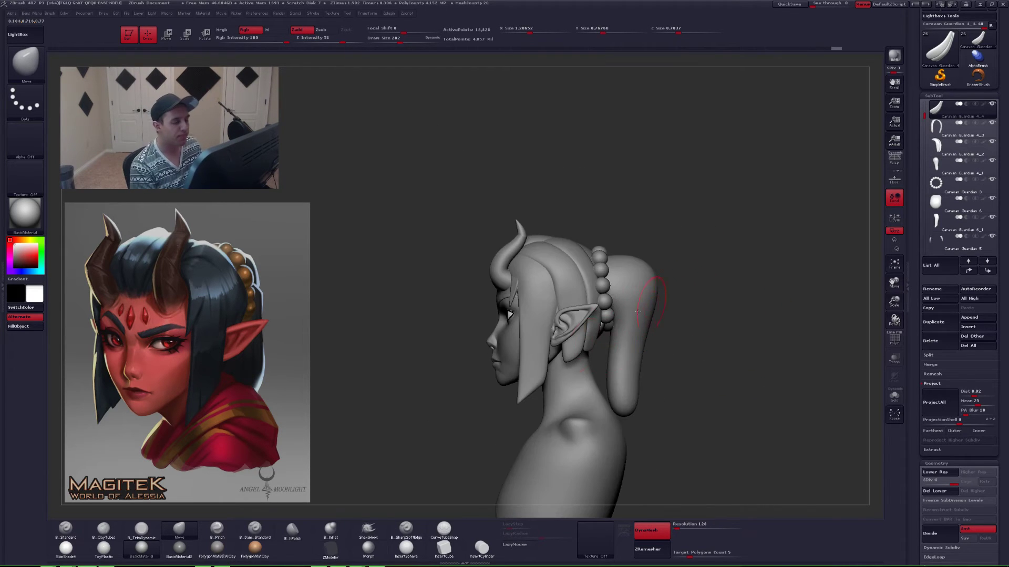
left_click_drag(711, 294, 597, 402)
right_click_drag(596, 402, 597, 379)
mouse_move(612, 251)
right_mouse_down("alt")
mouse_move(627, 252)
mouse_move(625, 335)
mouse_move(682, 361)
mouse_move(614, 253)
mouse_move(593, 273)
right_mouse_up("alt")
left_click(621, 266, "alt")
right_click_drag(593, 273, 620, 263, "ctrl")
key("s")
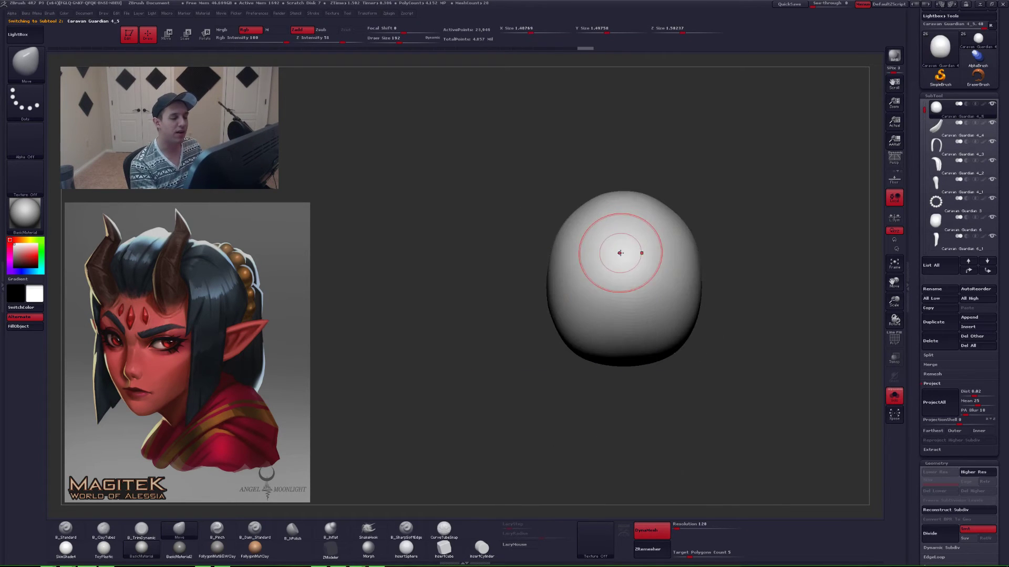
key("2")
mouse_move(615, 231)
left_mouse_down()
mouse_move(606, 312)
mouse_move(615, 283)
left_mouse_up()
key("s")
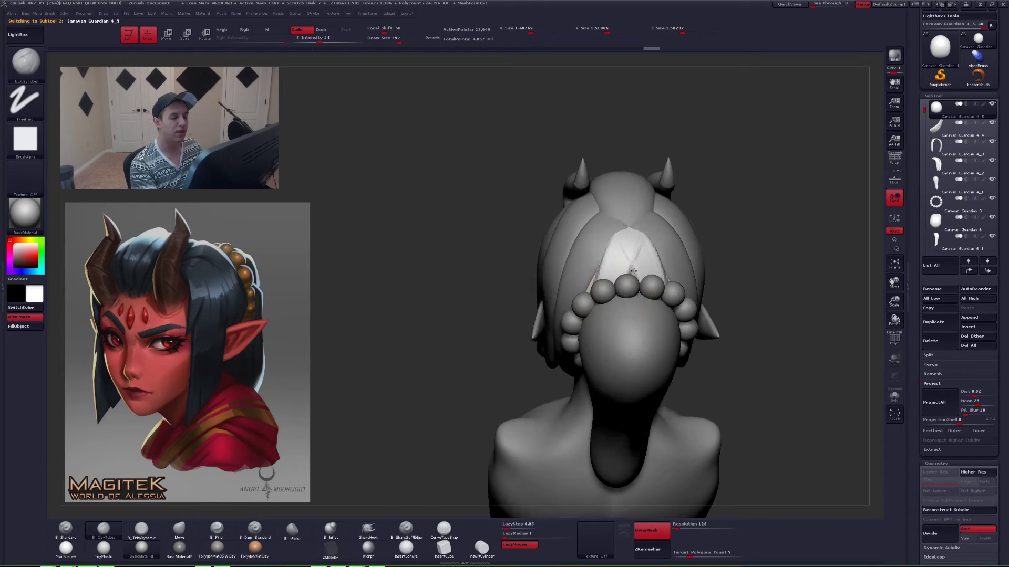
- Reshape the crown of the hair cap above the bead band with the Move brush
mouse_move(604, 262)
right_mouse_down()
mouse_move(638, 290)
mouse_move(649, 284)
mouse_move(628, 286)
mouse_move(639, 269)
mouse_move(637, 325)
mouse_move(650, 301)
right_mouse_up()
right_click_drag(641, 203, 628, 234)
key("space")
mouse_move(638, 226)
left_mouse_down()
mouse_move(667, 198)
mouse_move(643, 206)
left_mouse_up()
right_click_drag(661, 223, 674, 181)
key("b")
key("m")
key("v")
left_click_drag(650, 210, 643, 200)
mouse_move(660, 263)
right_mouse_down()
mouse_move(668, 246)
mouse_move(670, 271)
mouse_move(651, 252)
right_mouse_up()
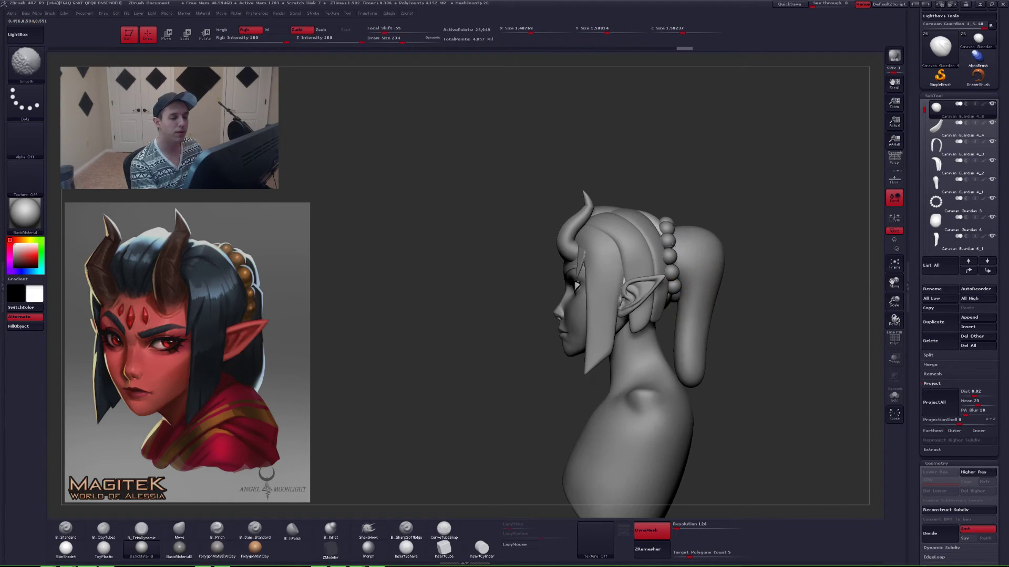
- Select the front hair volume between the horns, lower its subdivision level, and raise its hairline with an enlarged Move brush
right_click_drag(706, 310, 712, 362, "ctrl")
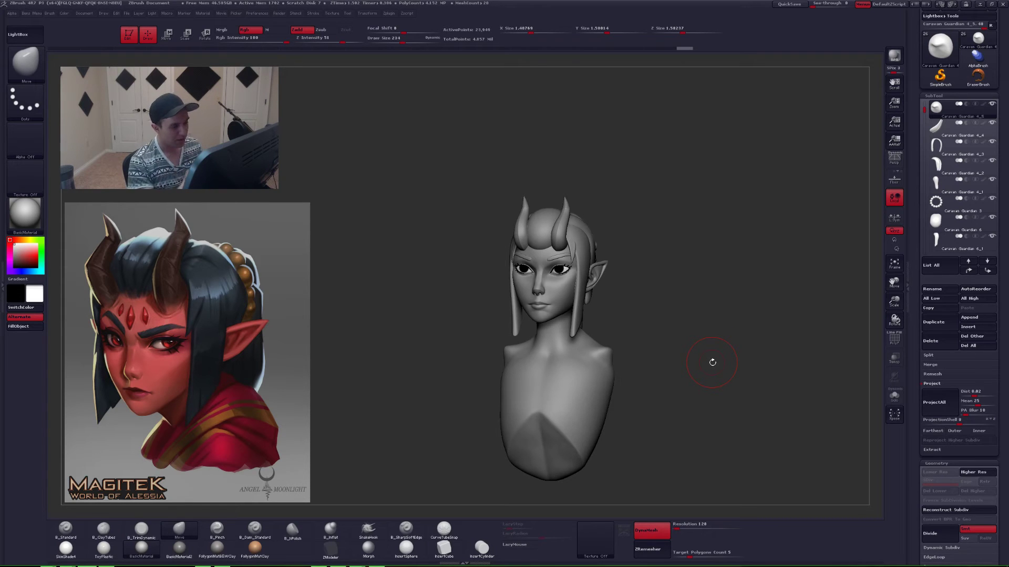
right_click_drag(546, 294, 546, 336, "ctrl")
right_click_drag(488, 268, 524, 270, "shift")
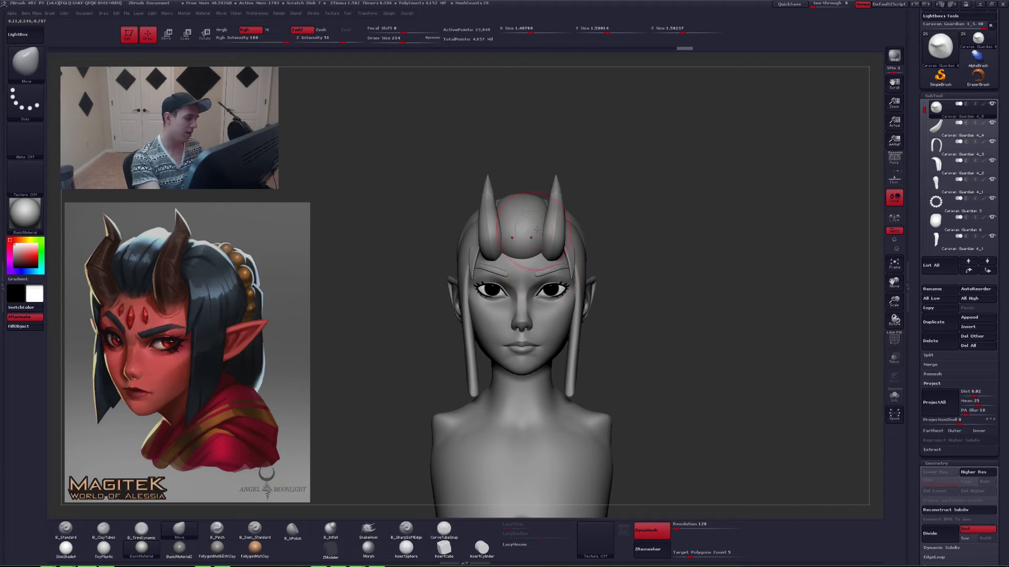
left_click(541, 257, "alt")
right_click_drag(525, 273, 518, 255, "ctrl")
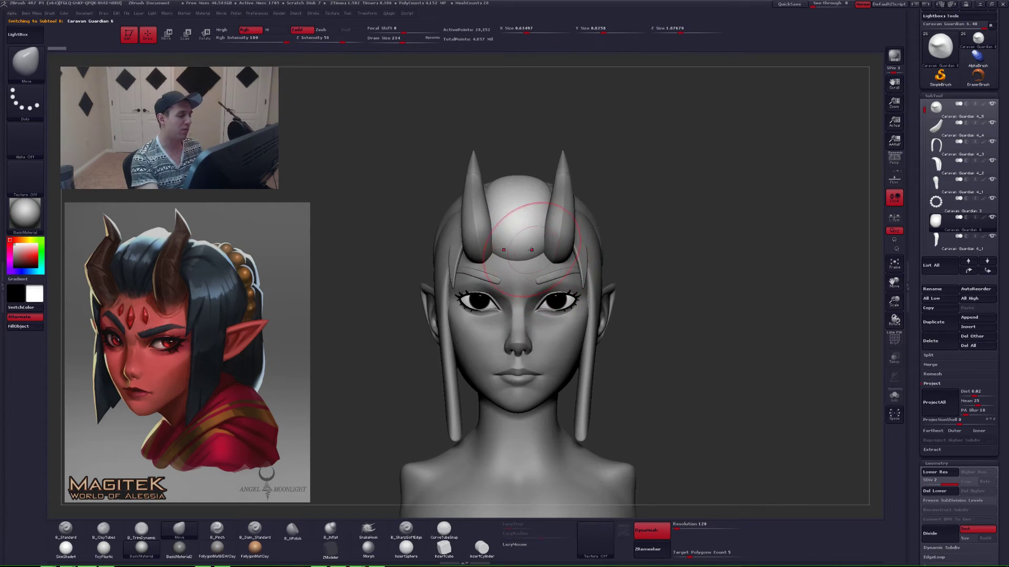
key("space")
left_click_drag(518, 256, 528, 256)
key("shift+d")
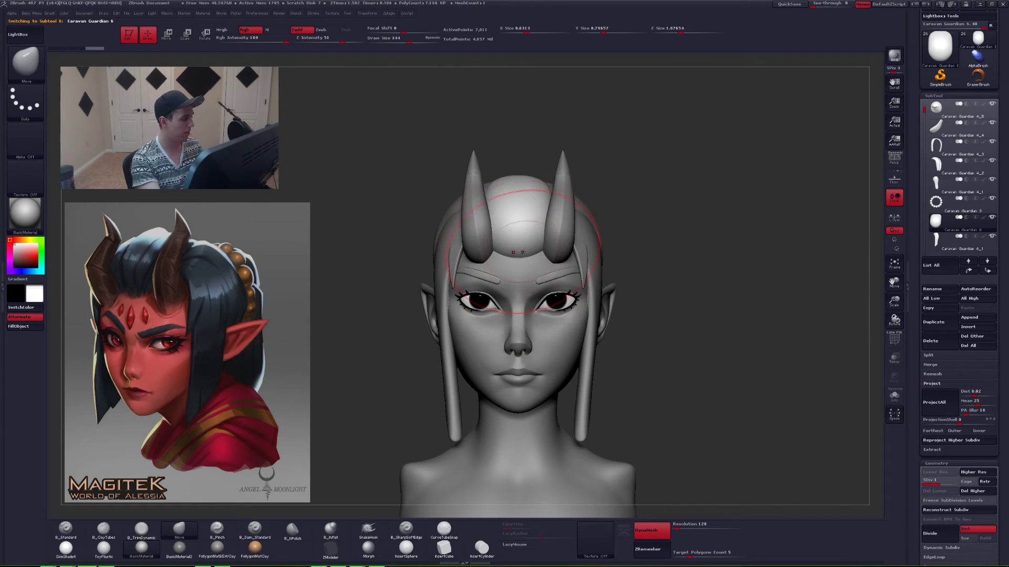
left_click_drag(528, 251, 528, 247)
- Reselect the front hair volume and push its lower edge higher above the forehead with the Move brush
mouse_move(517, 260)
right_mouse_down()
mouse_move(558, 261)
mouse_move(523, 258)
mouse_move(523, 273)
mouse_move(523, 257)
mouse_move(557, 258)
right_mouse_up()
left_click(520, 257, "alt")
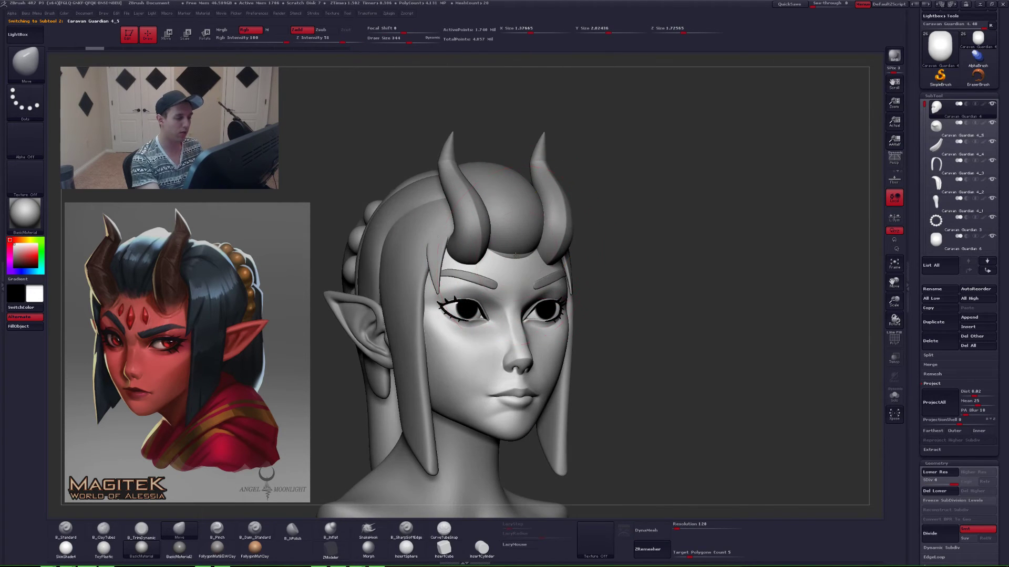
left_click(515, 252, "alt")
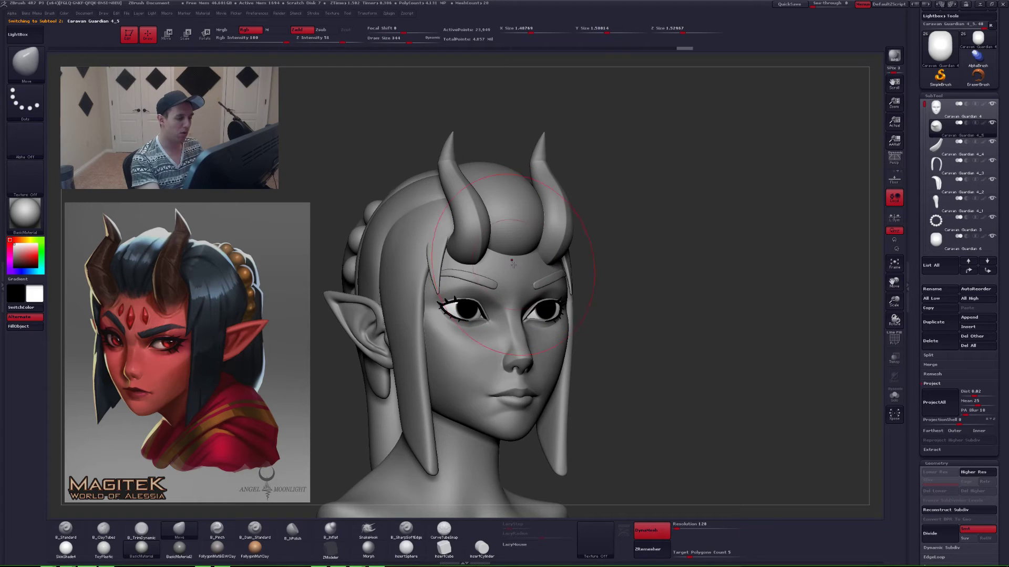
right_click_drag(512, 262, 518, 248, "shift")
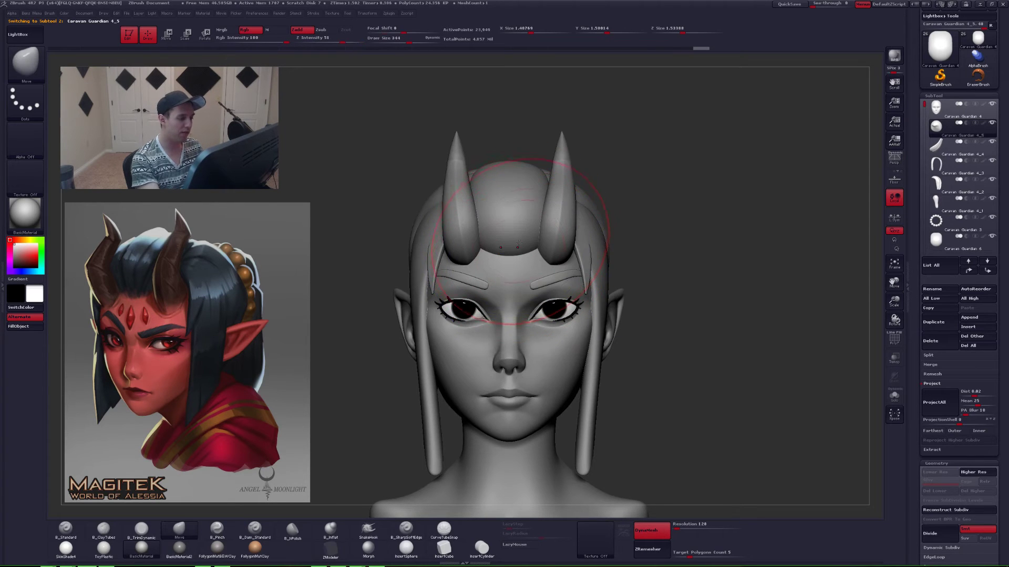
left_click(512, 218, "alt")
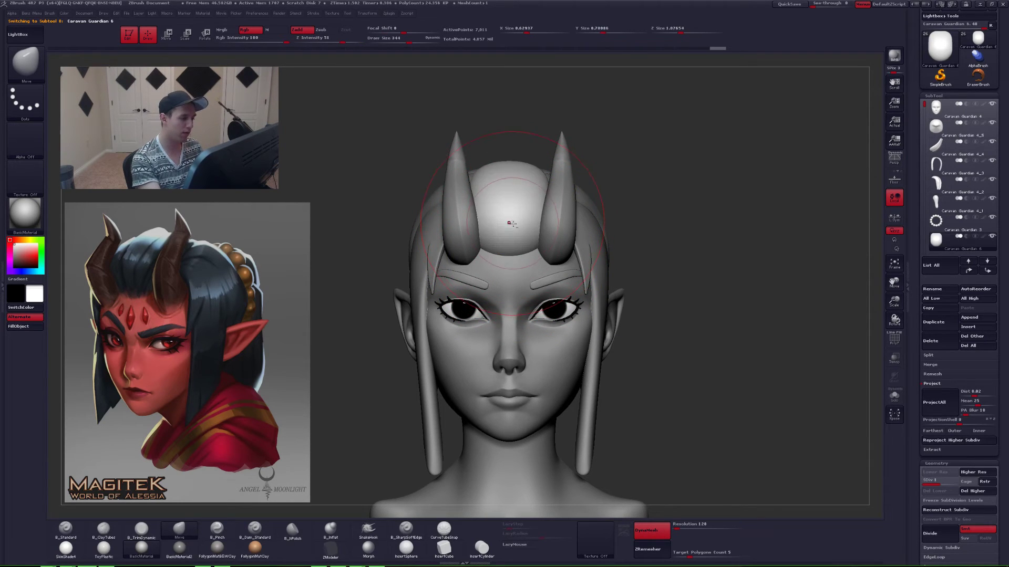
left_click_drag(523, 249, 523, 244)
right_click_drag(523, 245, 527, 264)
left_click_drag(527, 259, 528, 253)
mouse_move(528, 253)
right_mouse_down()
mouse_move(542, 231)
mouse_move(525, 246)
right_mouse_up()
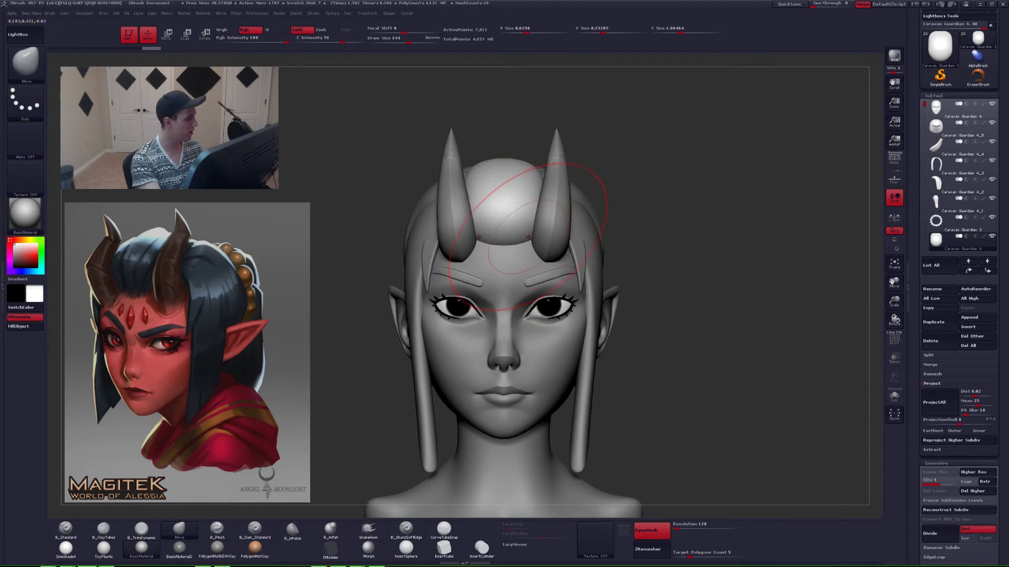
- Adjust the profile of the front hair volume from the side with the Move brush
right_click_drag(520, 252, 413, 245)
left_click_drag(525, 199, 536, 195)
mouse_move(537, 195)
right_mouse_down()
mouse_move(590, 198)
mouse_move(603, 250)
mouse_move(620, 181)
right_mouse_up()
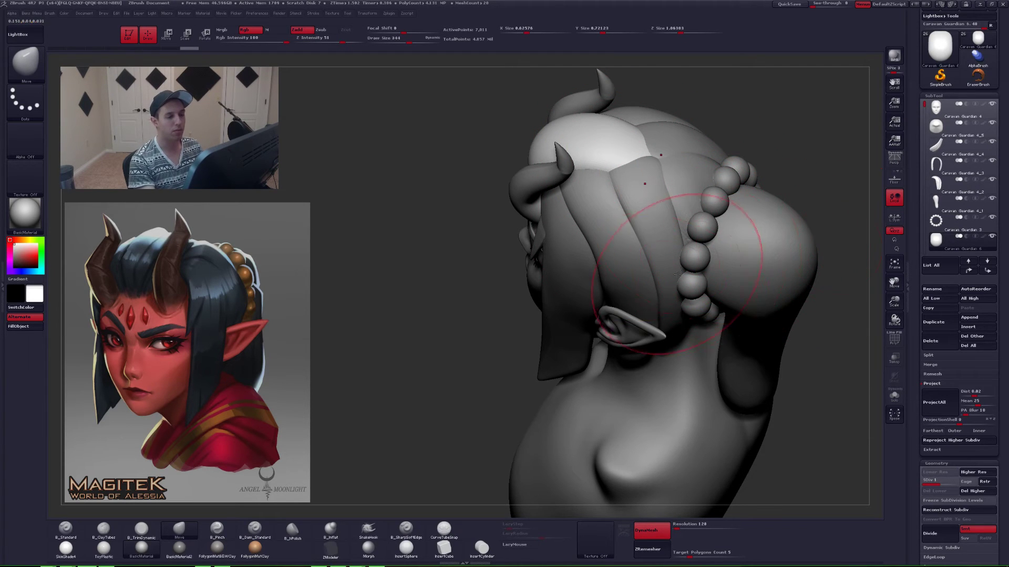
right_click_drag(825, 250, 631, 340)
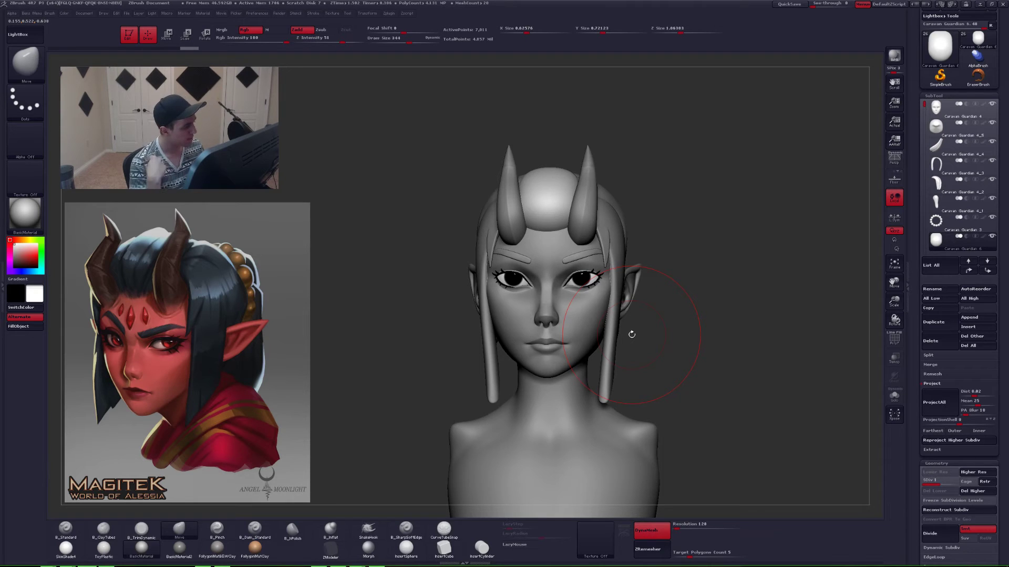
- Select the pair of horns and nudge their bases slightly upward
right_click_drag(549, 231, 567, 243, "ctrl")
left_click(590, 224, "alt")
left_click_drag(597, 255, 595, 247)
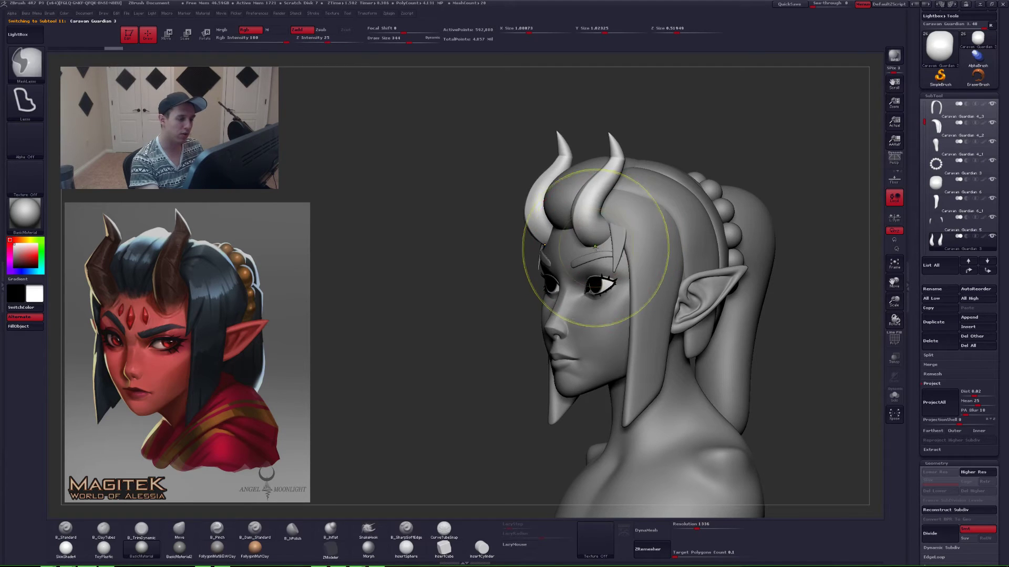
right_click_drag(596, 247, 631, 258)
key("w")
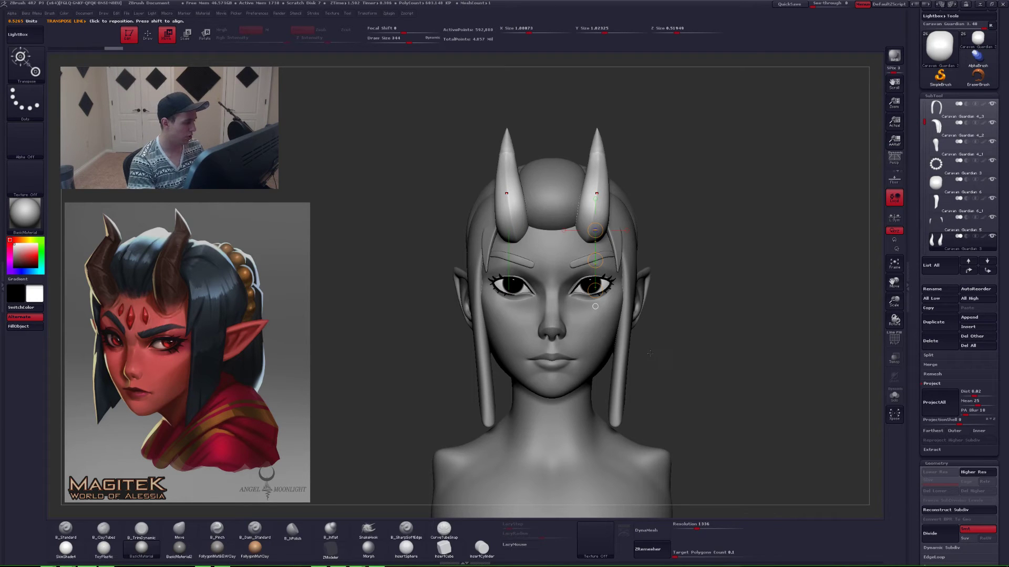
left_click_drag(650, 353, 621, 253)
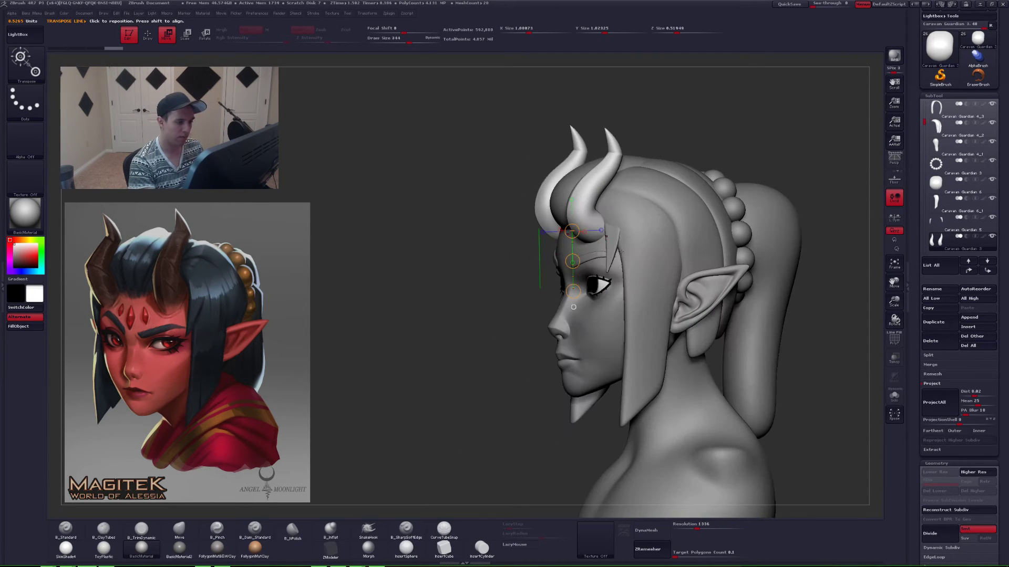
- Select the long hair strands framing the face and lower them to subdivision level 2
left_click(627, 240, "alt")
key("q")
right_click(593, 233)
right_click_drag(578, 236, 607, 228)
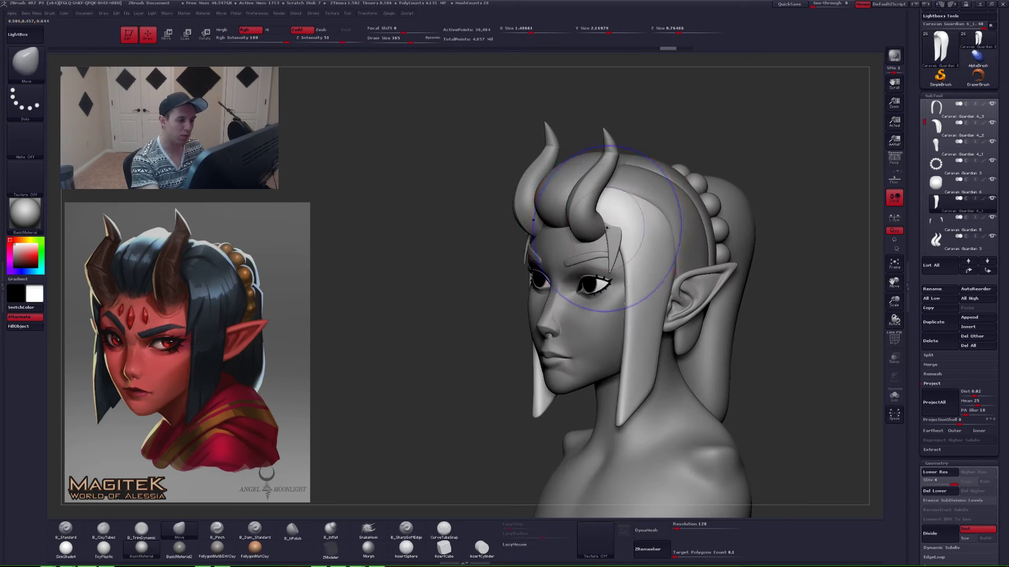
key("shift+d")
key("shift+d")
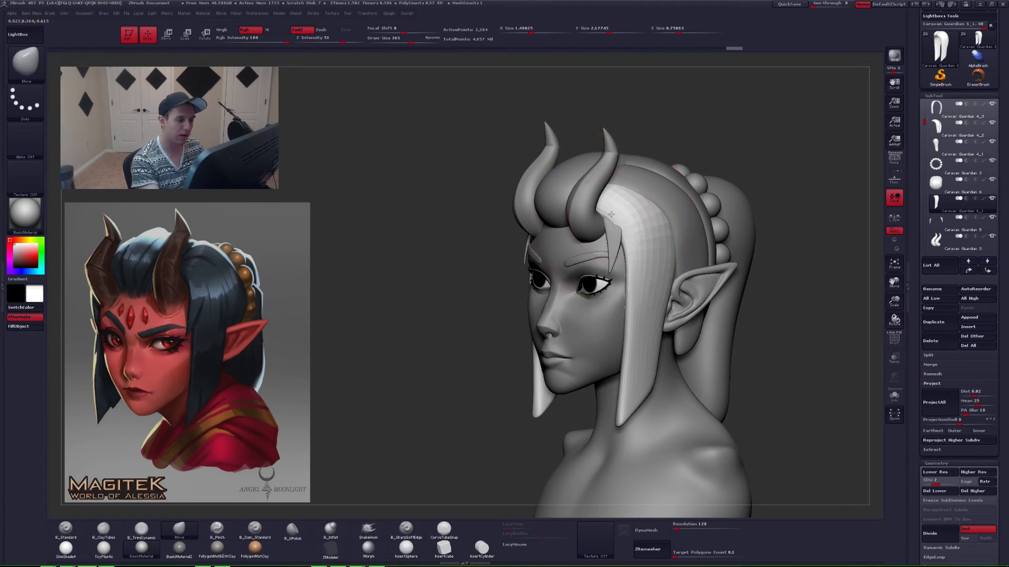
- Select the small pointed hair wisps at the temples and pull their upper ends slightly outward with the Move brush
left_click(610, 231, "alt")
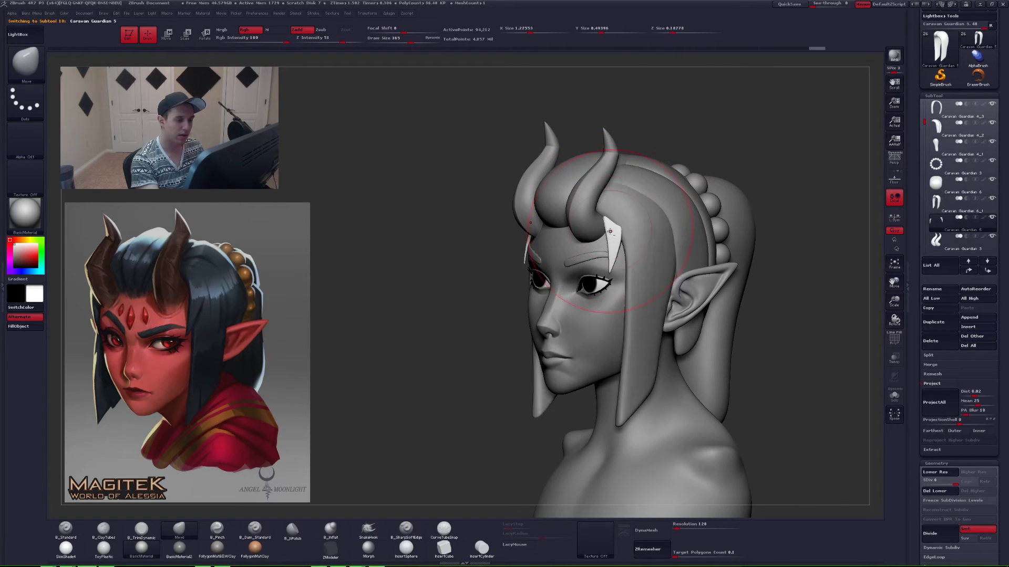
right_click_drag(610, 231, 607, 226)
left_click_drag(607, 226, 613, 227)
right_click_drag(607, 228, 623, 231)
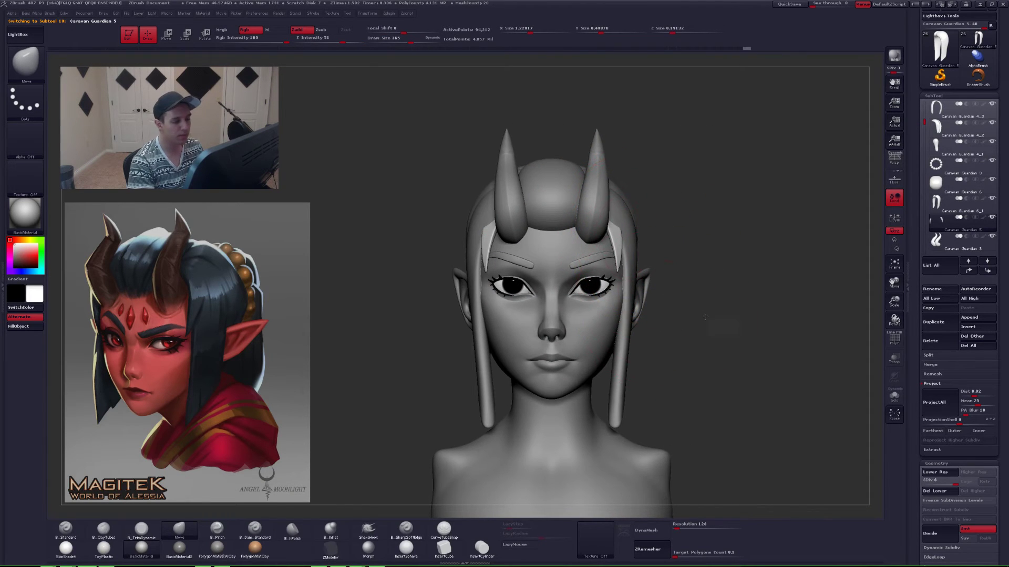
right_click_drag(722, 328, 742, 364, "ctrl")
right_click_drag(743, 364, 717, 342, "alt")
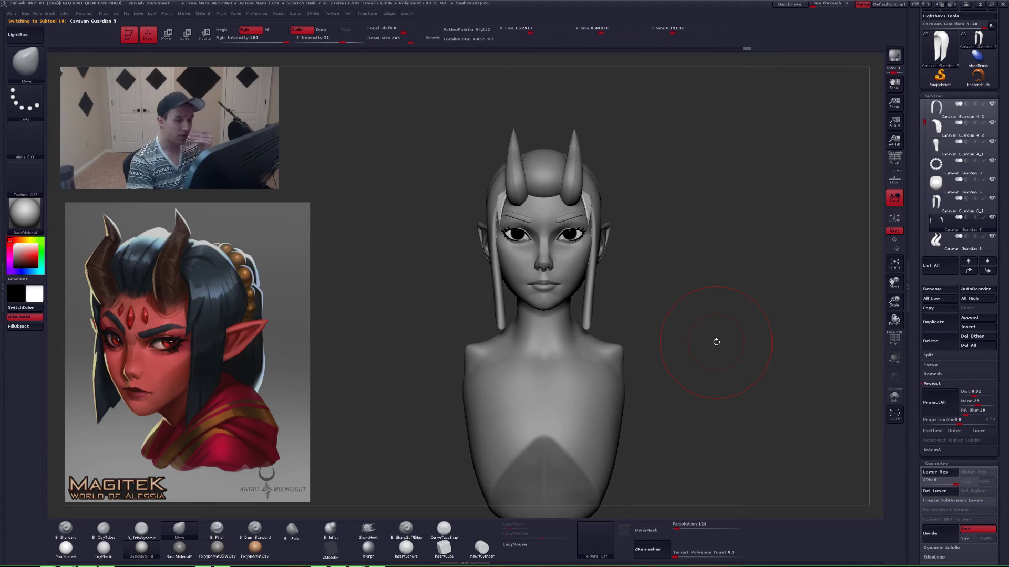
- Look through the available plugins and review the Transpose Master options
left_click_drag(926, 114, 918, 140)
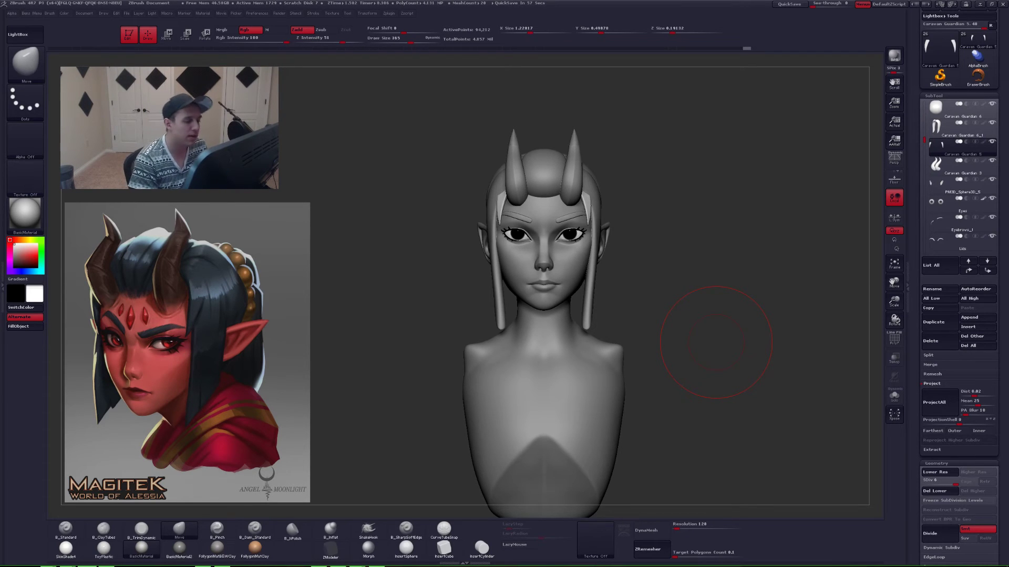
left_click(3, 205)
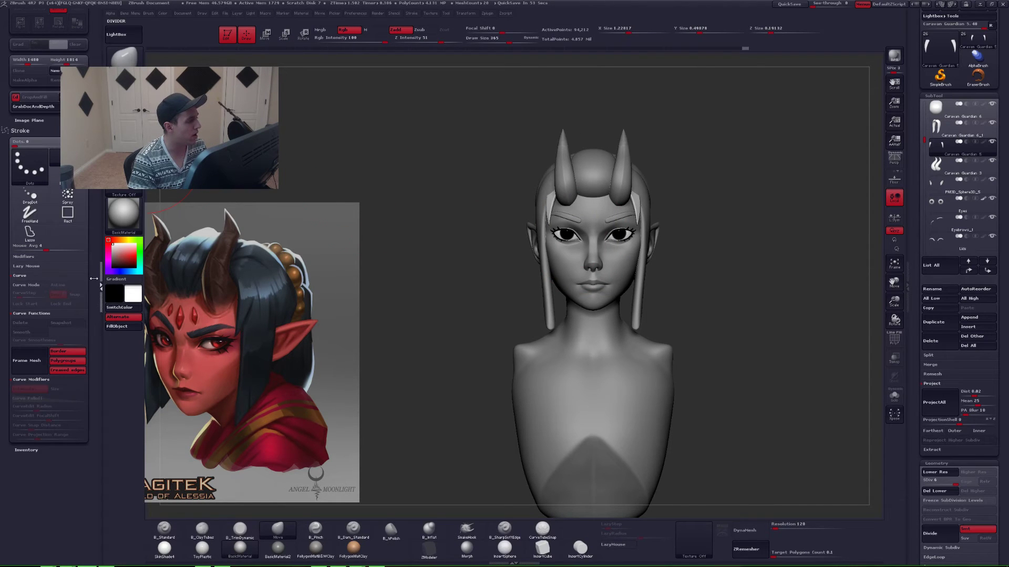
left_click(101, 231)
left_click(3, 223)
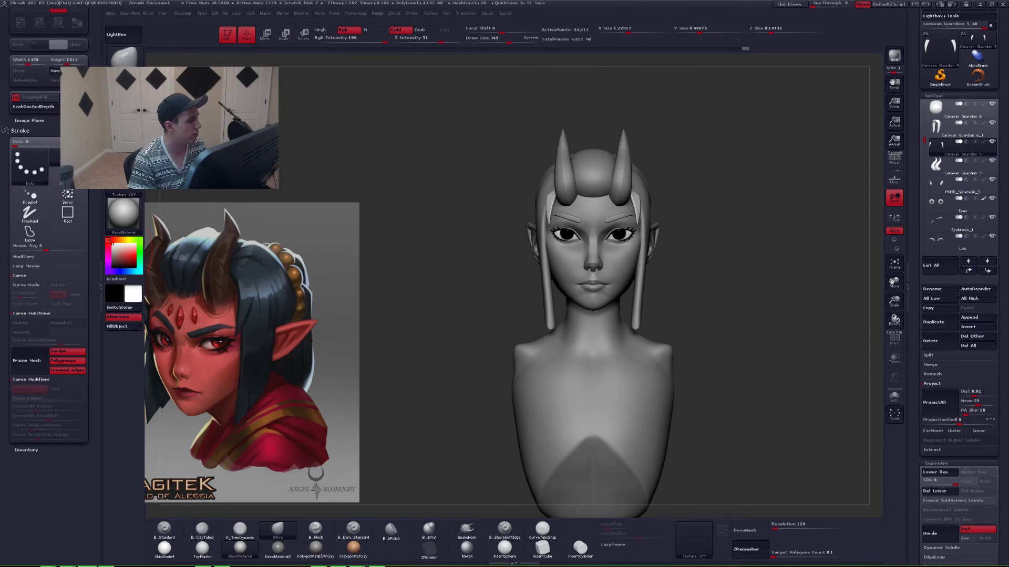
left_click_drag(94, 184, 95, 505)
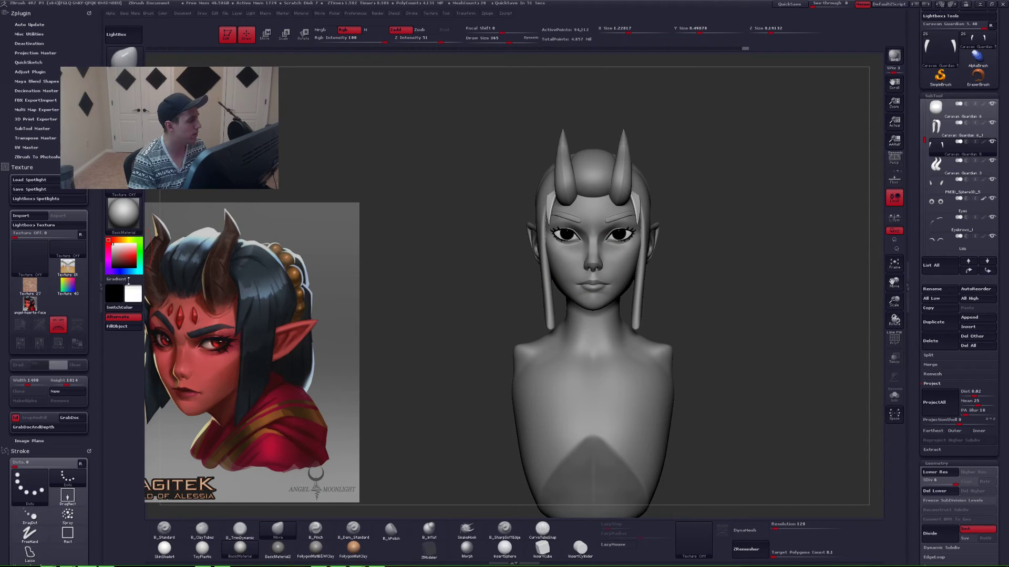
left_click(38, 138)
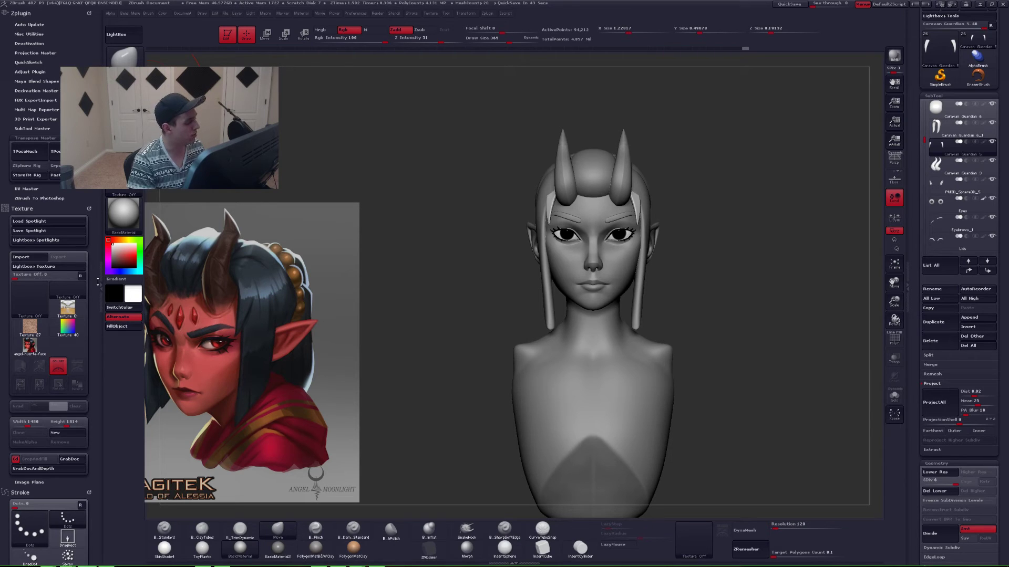
left_click(98, 283)
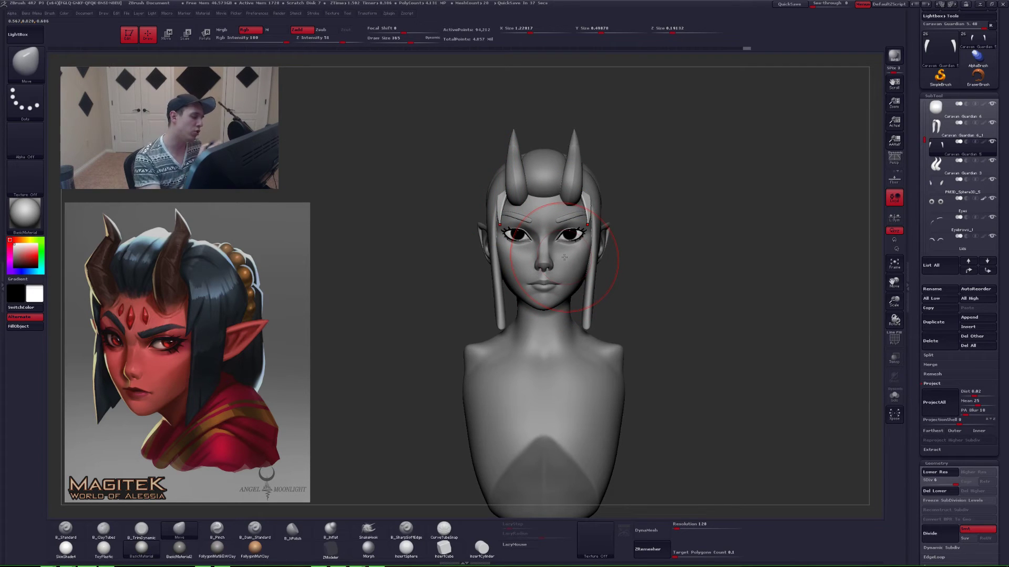
right_click_drag(582, 305, 565, 339, "alt")
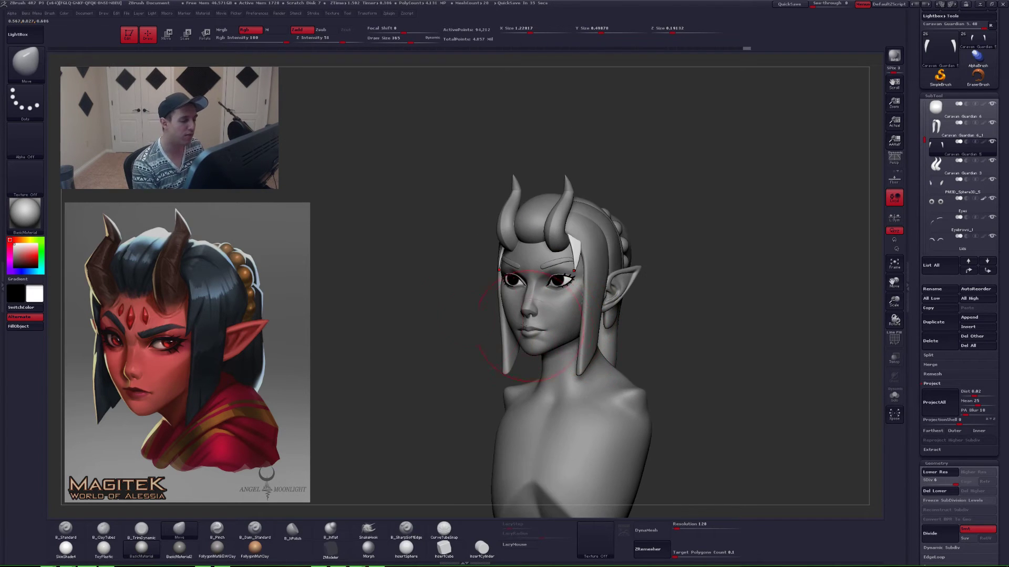
left_click(5, 268)
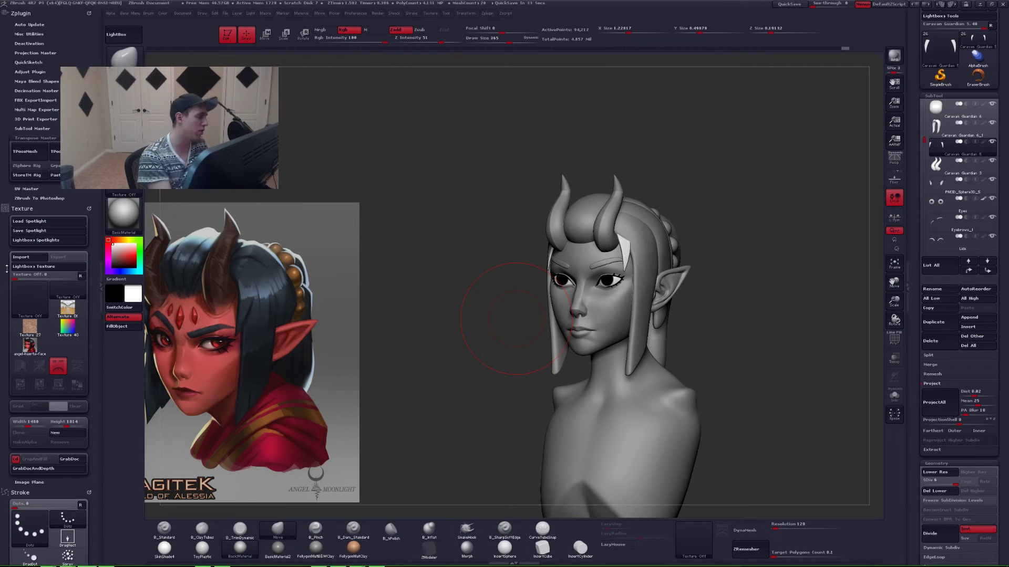
left_click(100, 289)
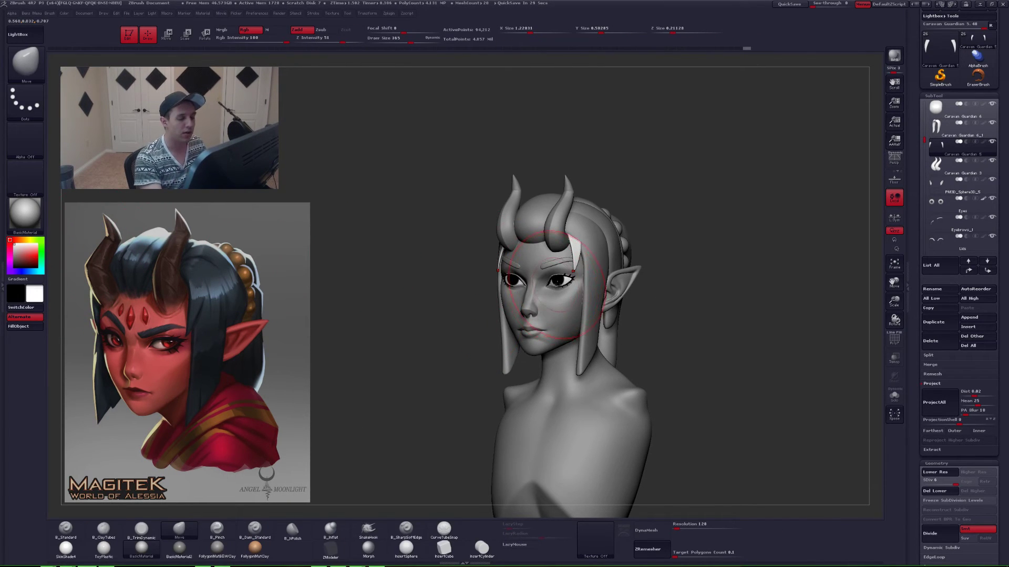
- Select the head and refine the area around the mouth with a smaller Move brush
right_click_drag(558, 283, 593, 302, "ctrl")
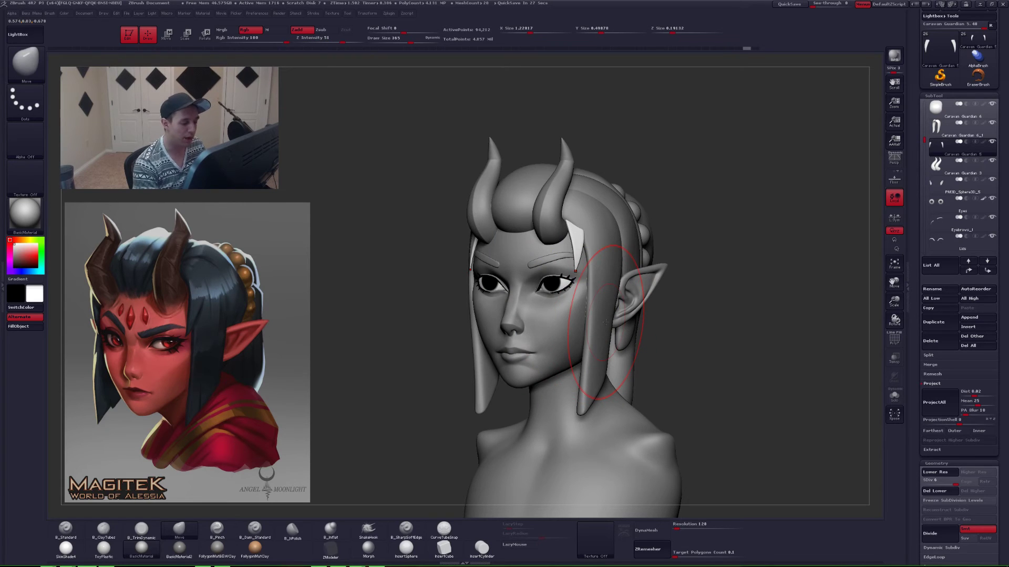
left_click(524, 353, "alt")
right_click_drag(523, 353, 543, 362)
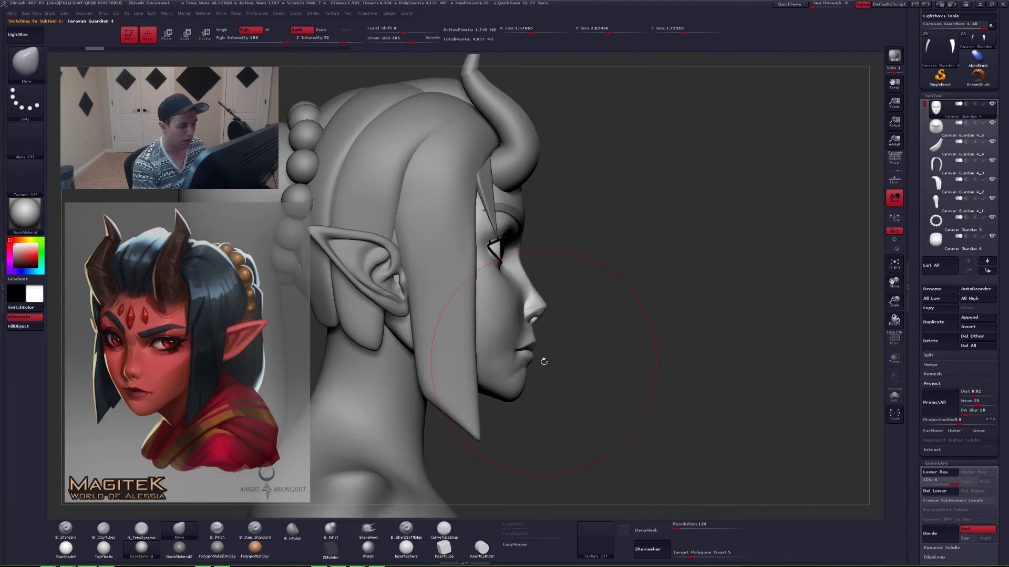
key("space")
left_click_drag(543, 361, 534, 360)
right_click_drag(535, 361, 486, 357)
right_click_drag(505, 317, 524, 337, "ctrl")
key("space")
left_click_drag(526, 336, 509, 335)
right_click_drag(509, 334, 476, 327)
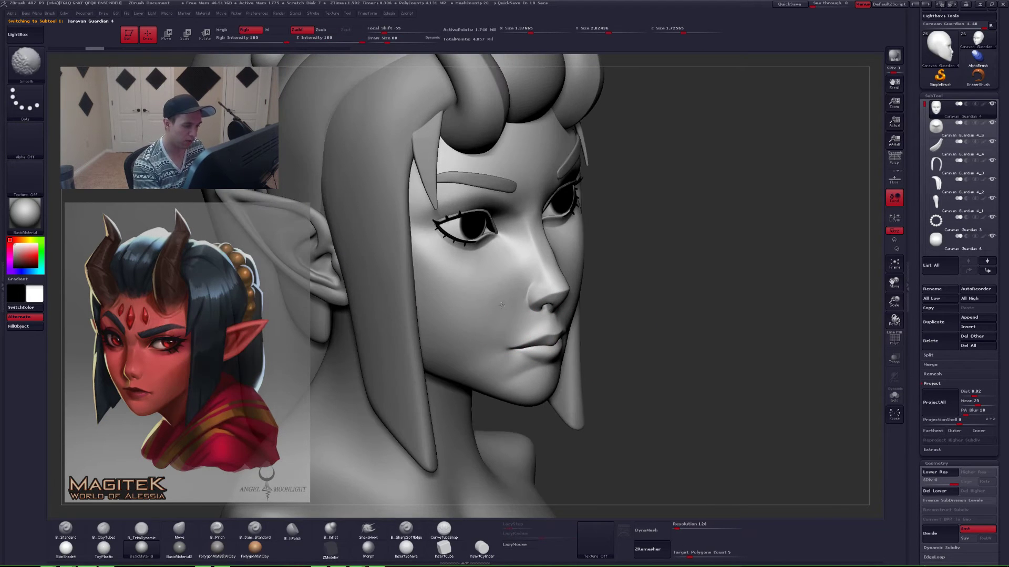
- Flatten the areas beside the mouth corners with TrimDynamic and smooth them at subdivision level 3
right_click_drag(576, 371, 548, 380, "ctrl")
scroll(537, 362, "up", 5)
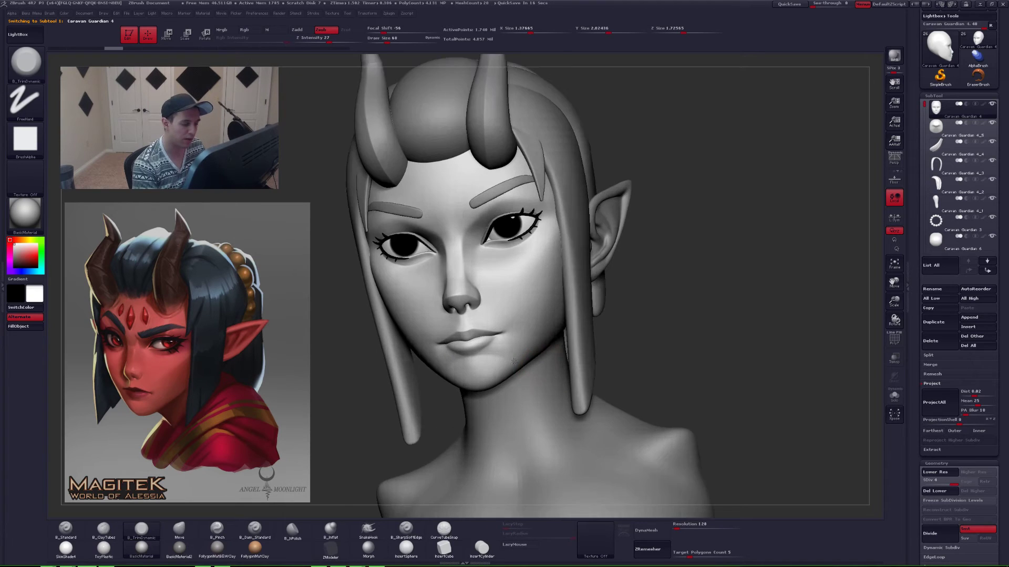
key("space")
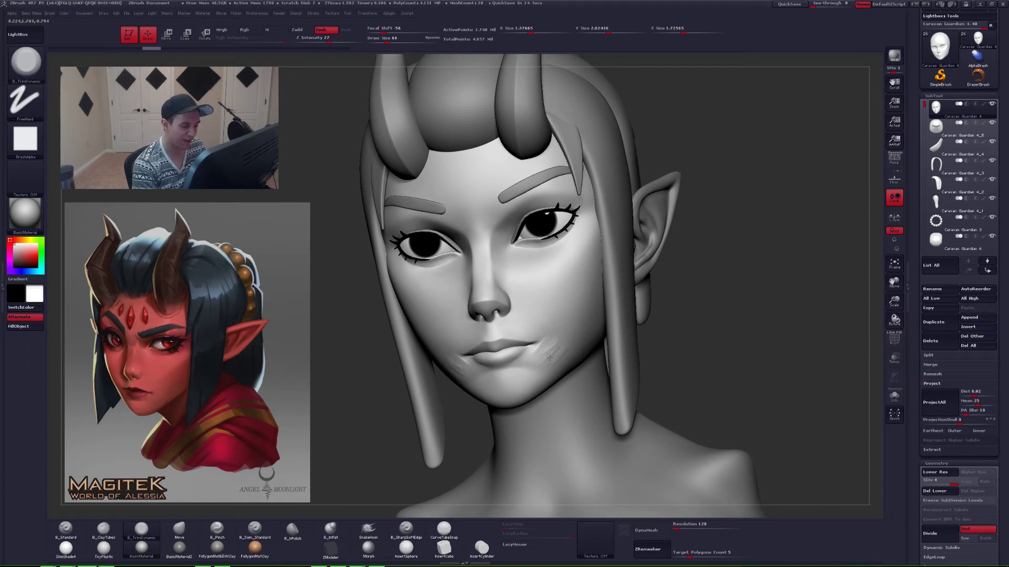
key("shift")
key("shift+d")
scroll(553, 349, "up", 3)
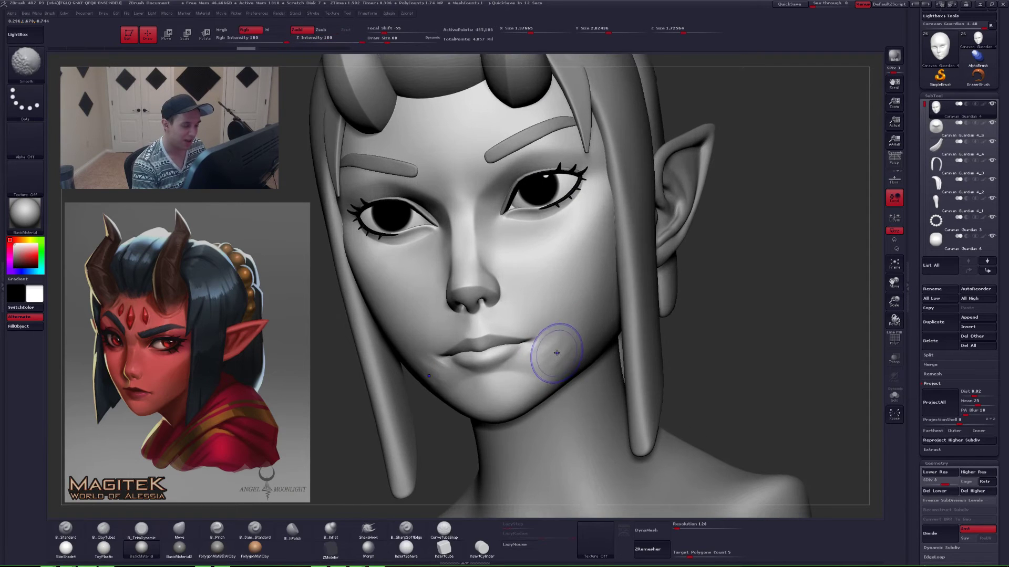
key("space")
left_click_drag(565, 337, 563, 351, "shift")
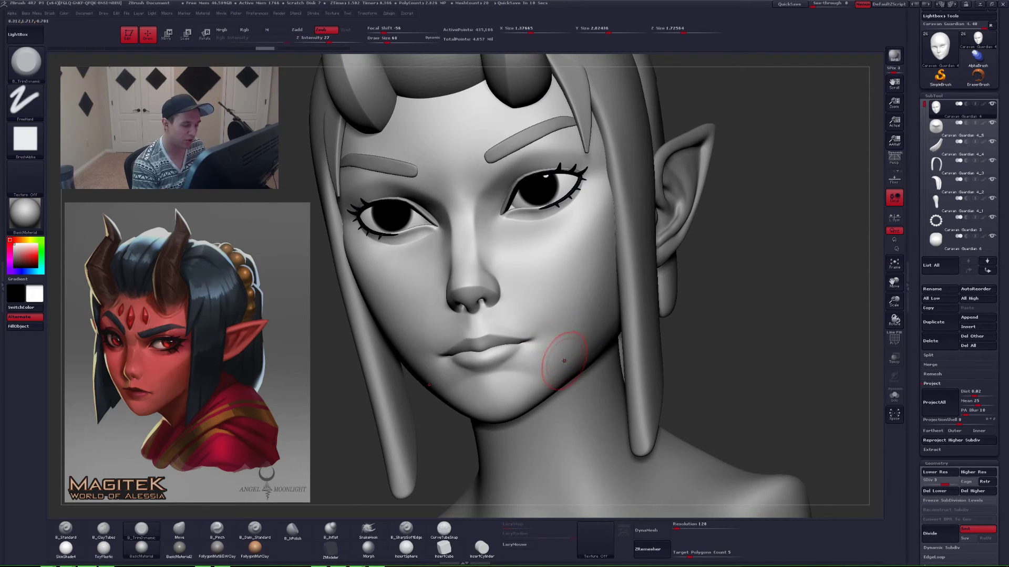
right_click_drag(565, 360, 526, 353)
left_click_drag(570, 340, 551, 354, "shift")
right_click_drag(507, 351, 537, 345)
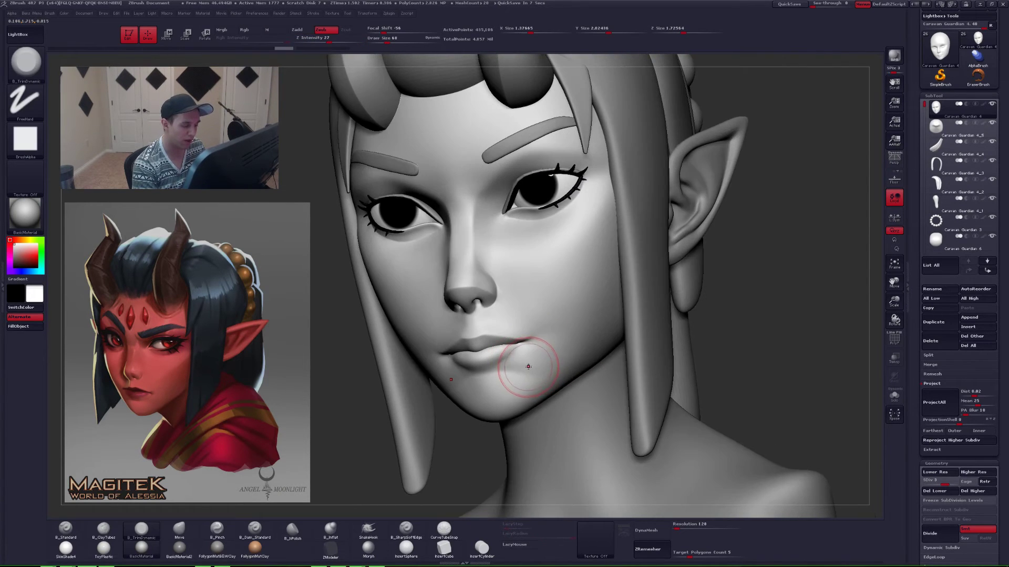
- Build up the lower cheeks between the mouth corners and the jaw with ClayTubes strokes
key("b")
key("c")
key("t")
mouse_move(540, 372)
left_mouse_down()
mouse_move(563, 351)
mouse_move(578, 354)
left_mouse_up()
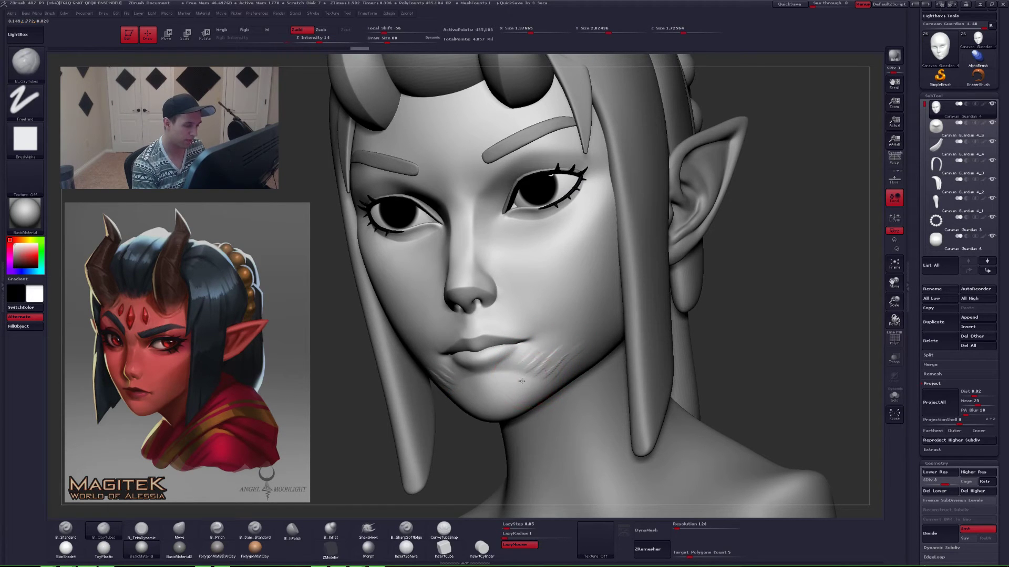
left_click_drag(521, 380, 561, 359)
left_click_drag(532, 401, 569, 366)
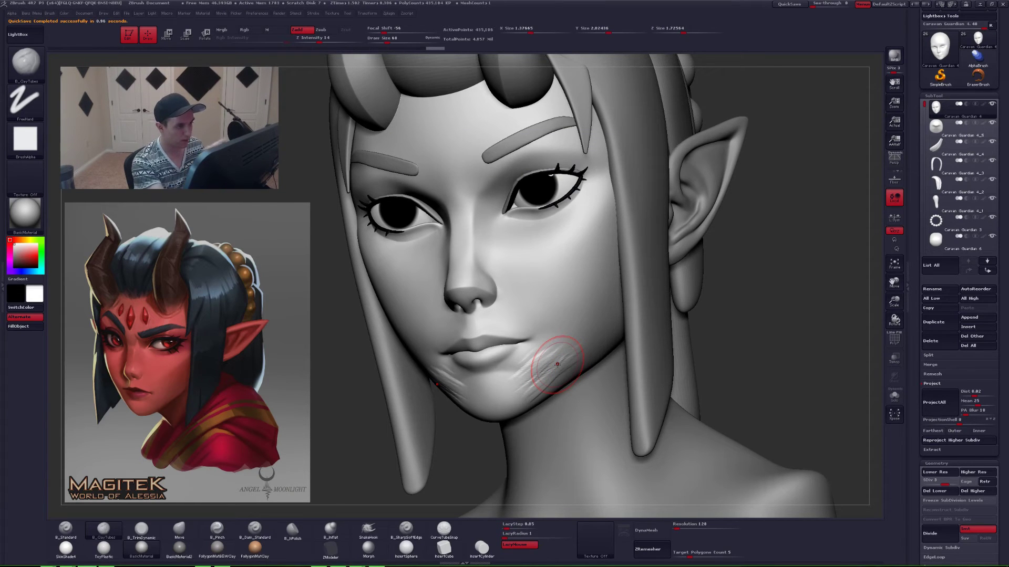
mouse_move(527, 367)
left_mouse_down()
mouse_move(545, 351)
mouse_move(569, 353)
mouse_move(543, 365)
mouse_move(558, 360)
left_mouse_up()
- Flatten the clay strokes beside the mouth with TrimDynamic and smooth them at subdivision levels 2 and 3
right_click_drag(559, 361, 527, 365)
key("3")
left_click_drag(534, 369, 563, 356)
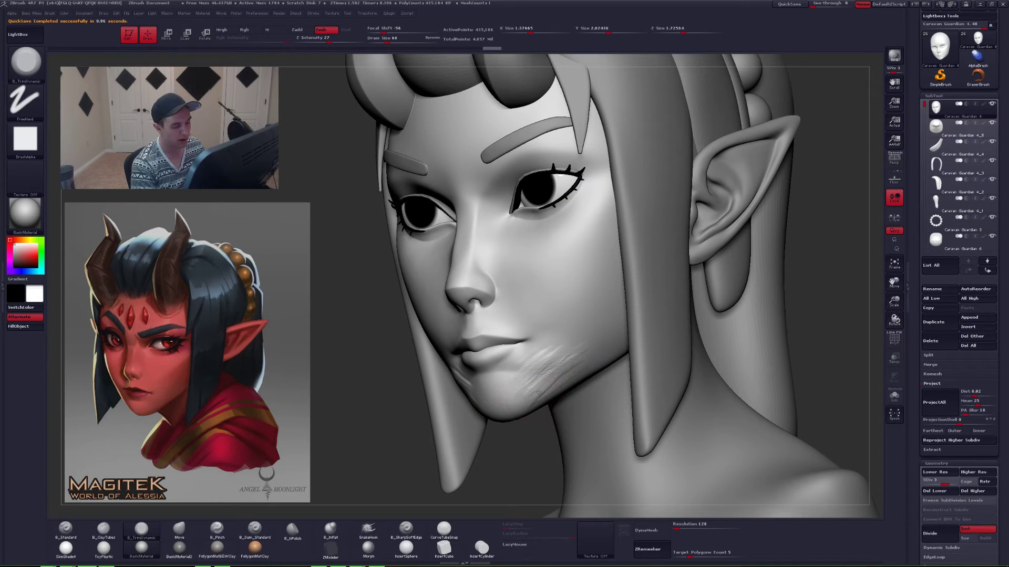
key("shift+d")
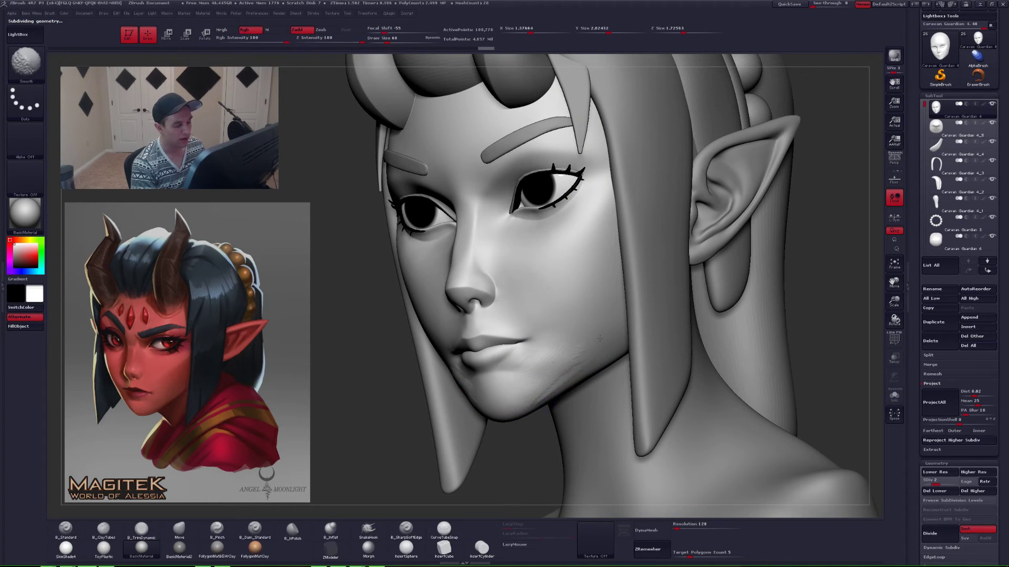
key("d")
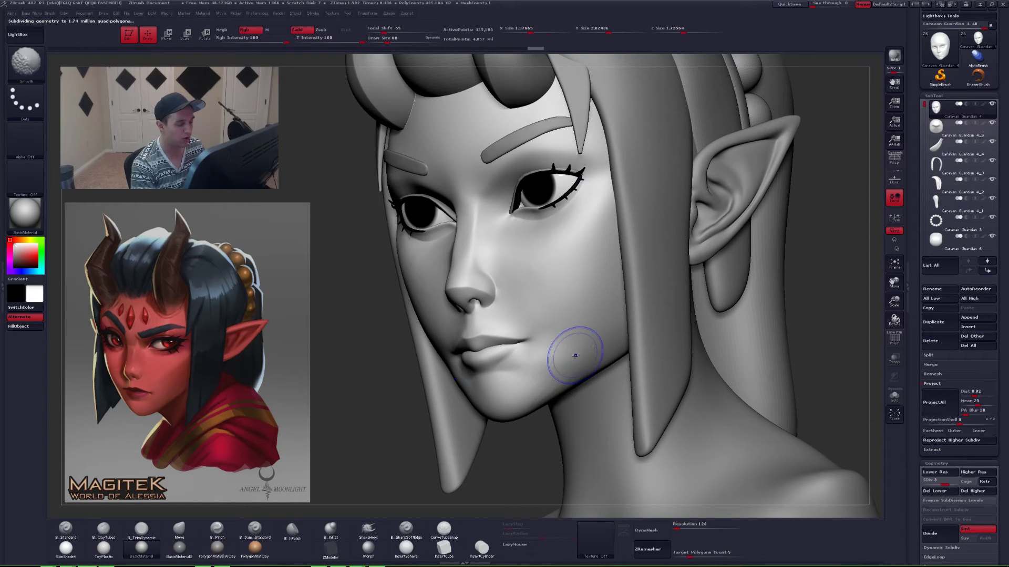
- Display the head's wireframe and inspect the topology around the mouth and chin down to subdivision level 1
key("shift+f")
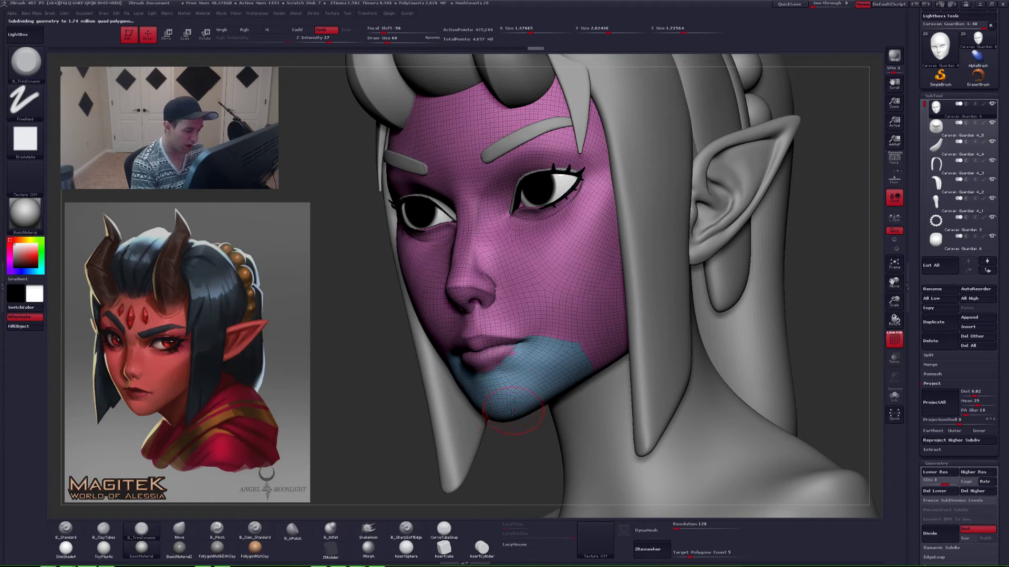
right_click_drag(512, 402, 523, 409, "ctrl")
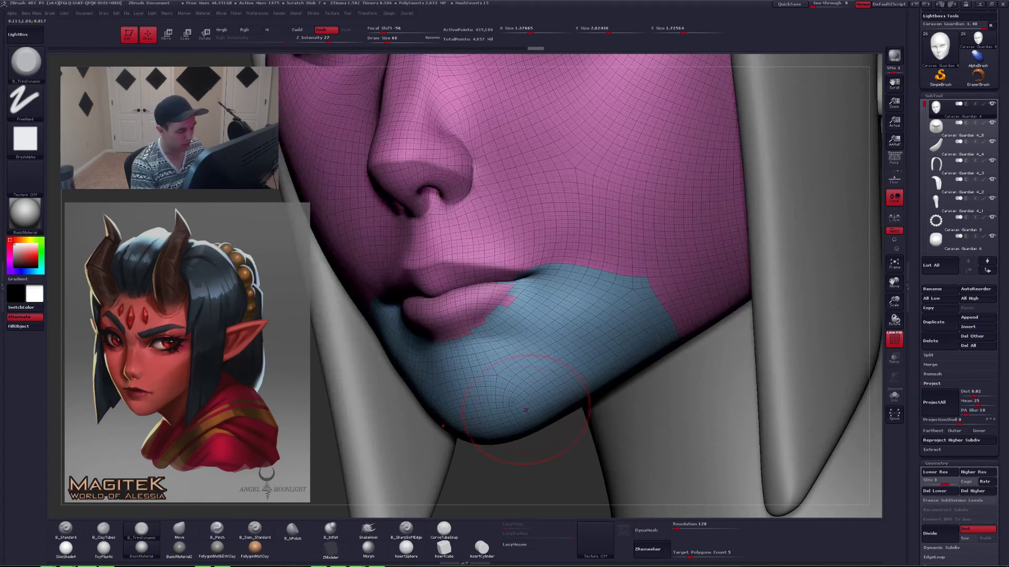
key("shift+d")
key("shift+d")
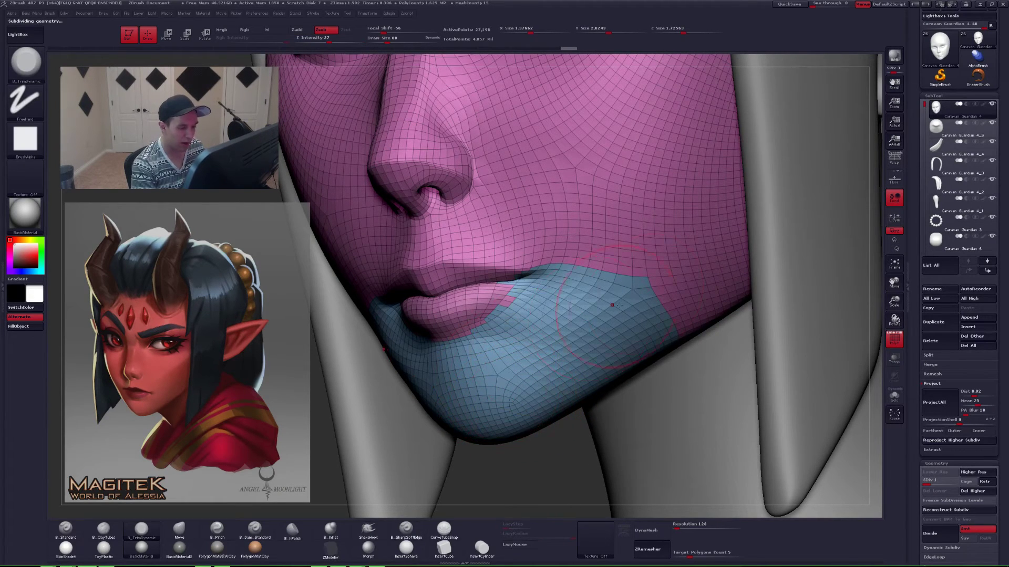
right_click_drag(628, 331, 582, 346)
key("shift+f")
- Smooth the lower cheek and chin surface while raising the head back to subdivision level 4
key("d")
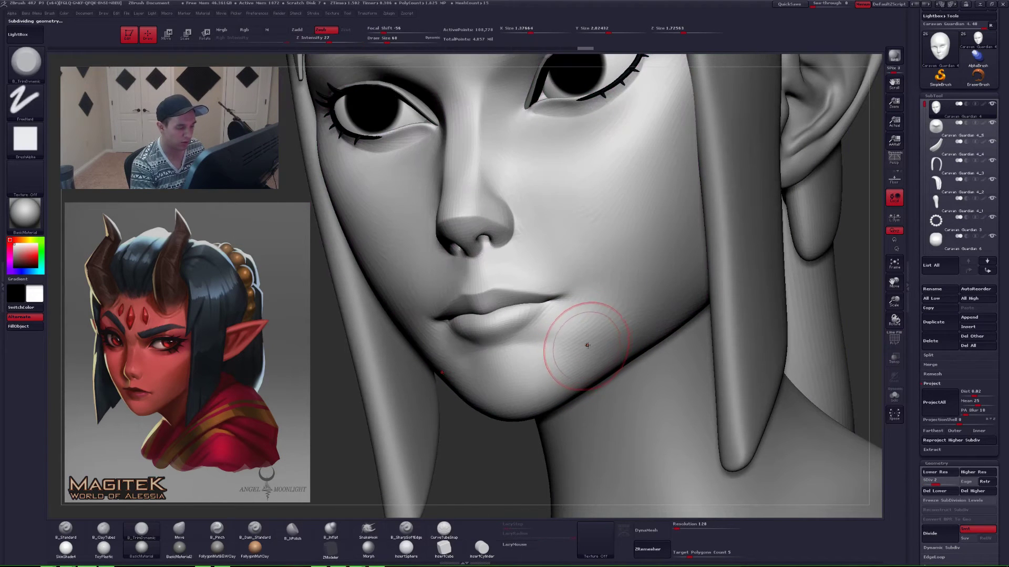
key("d")
key("shift")
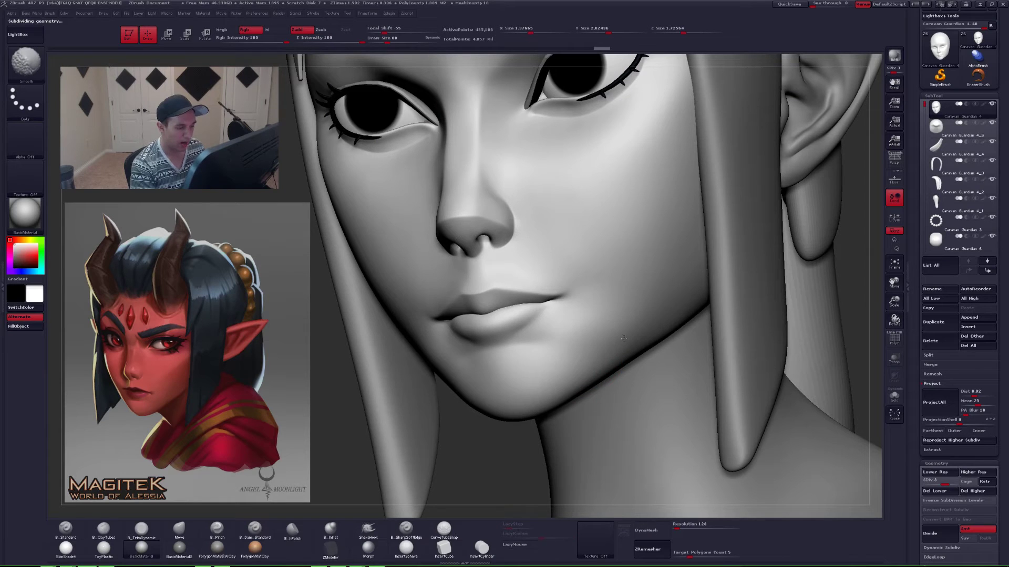
key("d")
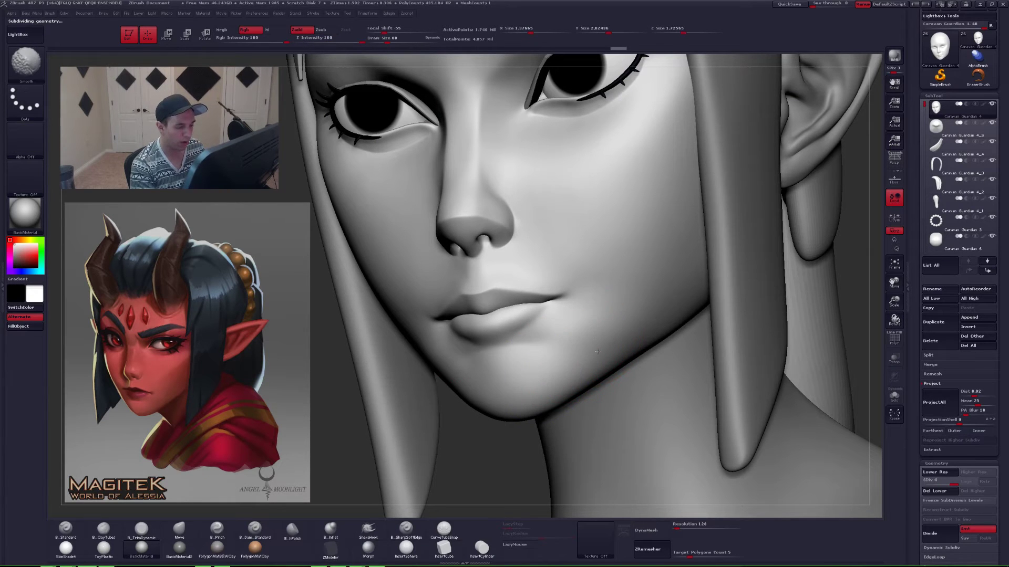
- Trim the small planes just below the mouth corners with a smaller TrimDynamic brush
mouse_move(595, 353)
right_mouse_down("ctrl")
mouse_move(579, 344)
mouse_move(588, 356)
mouse_move(590, 338)
mouse_move(576, 337)
mouse_move(580, 371)
mouse_move(576, 360)
mouse_move(558, 375)
mouse_move(577, 390)
mouse_move(537, 354)
right_mouse_up("ctrl")
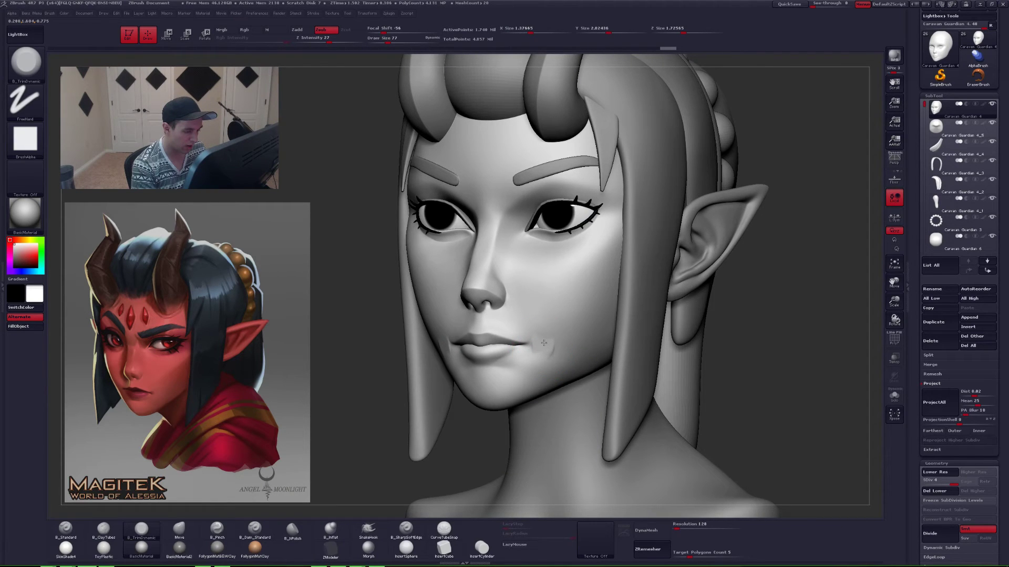
mouse_move(543, 344)
right_mouse_down()
mouse_move(563, 351)
mouse_move(529, 370)
mouse_move(537, 374)
right_mouse_up()
right_click_drag(532, 339, 547, 336)
key("d")
key("space")
left_click_drag(523, 373, 519, 373)
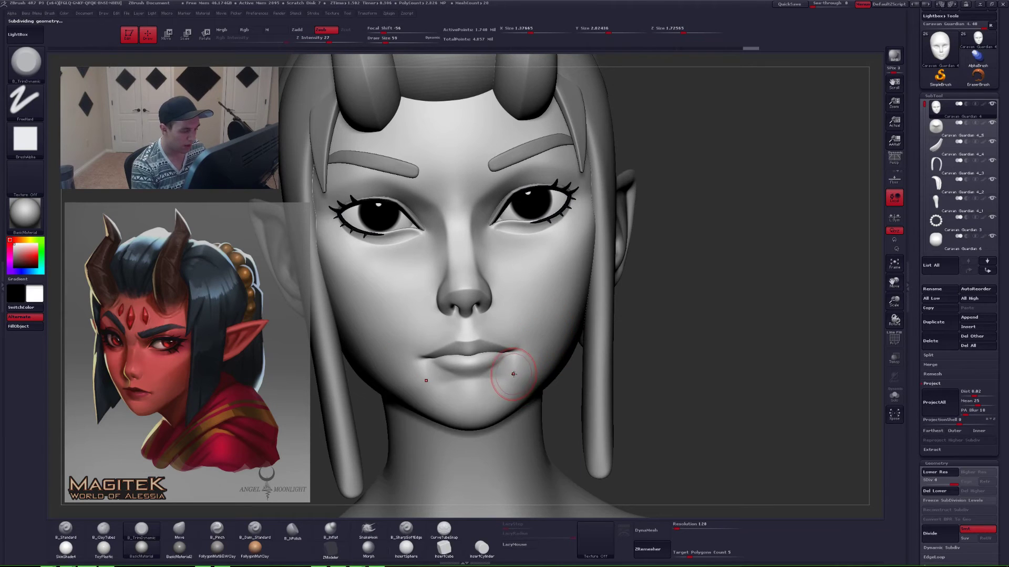
right_click_drag(519, 373, 521, 360)
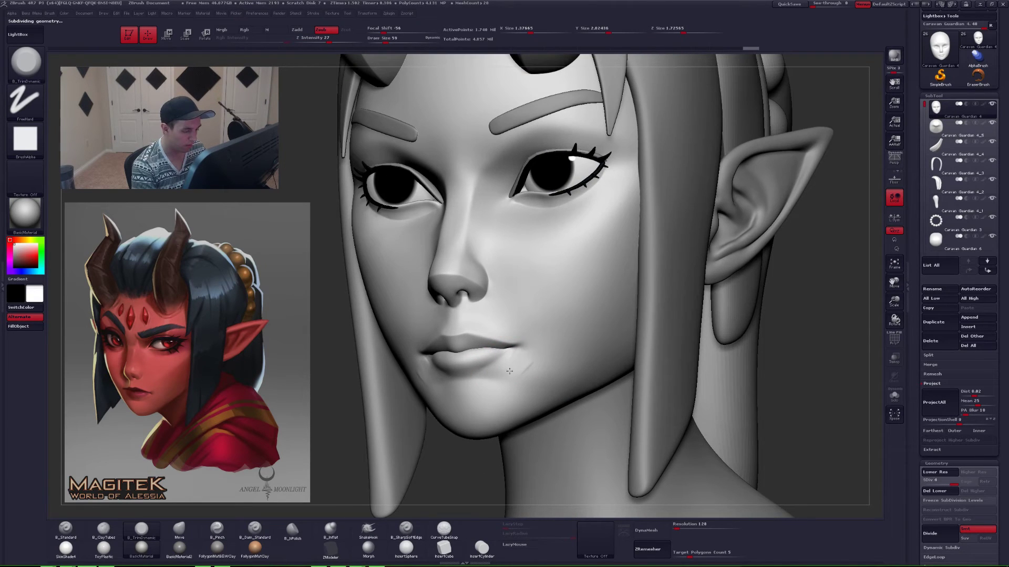
left_click_drag(536, 363, 521, 375)
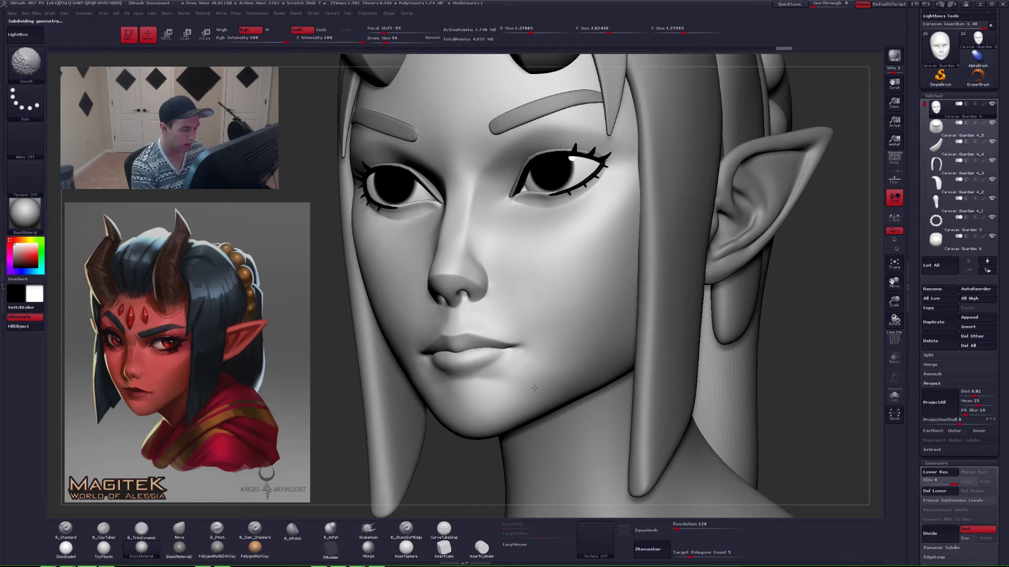
- Blend the trimmed areas beside the mouth by smoothing at subdivision levels 3 and 2, and step the subdivision back up
right_click_drag(531, 395, 524, 391)
key("shift+d")
left_click_drag(520, 379, 517, 378, "shift")
right_click_drag(534, 388, 599, 388)
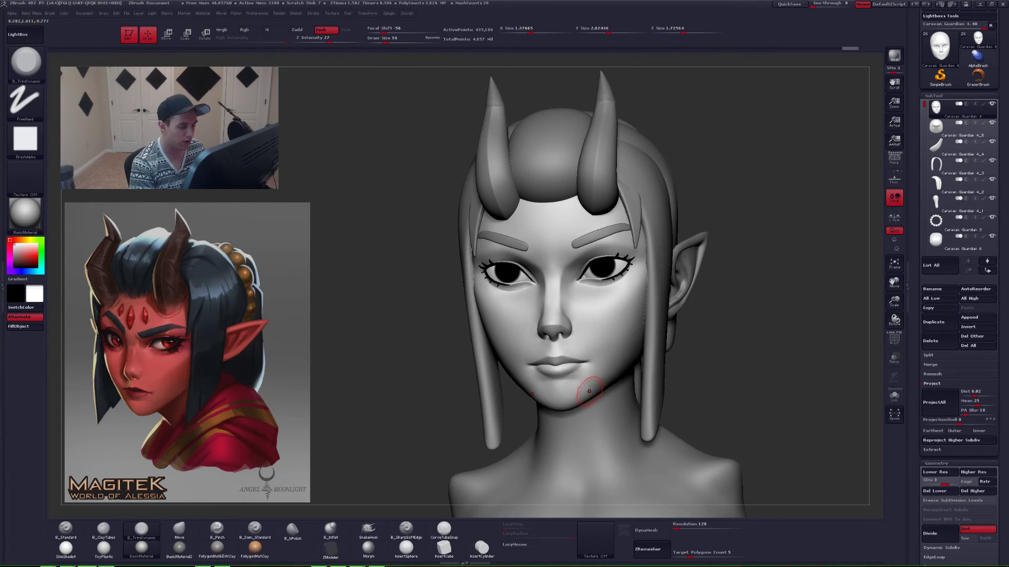
key("shift+d")
key("shift")
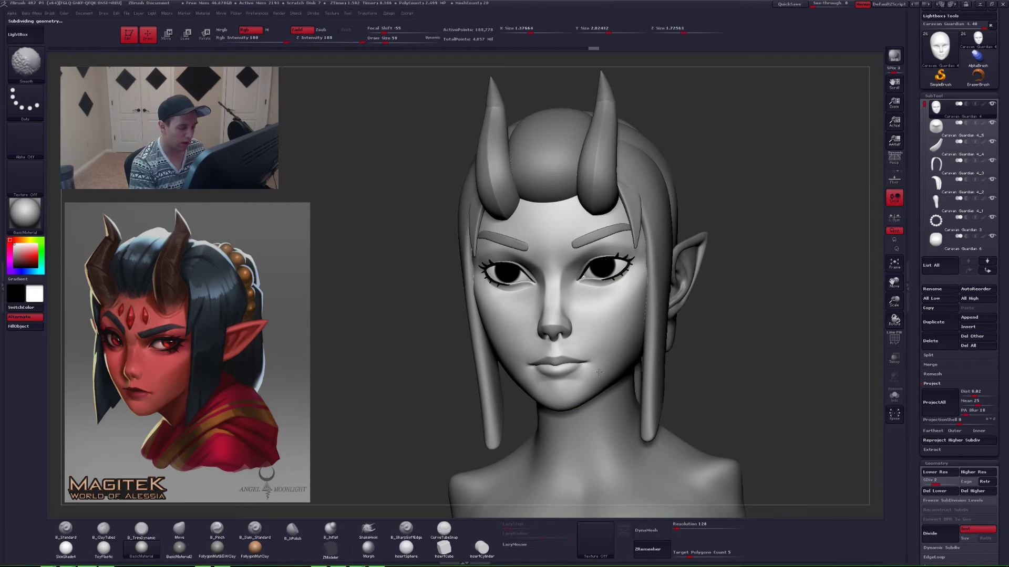
key("d")
key("d")
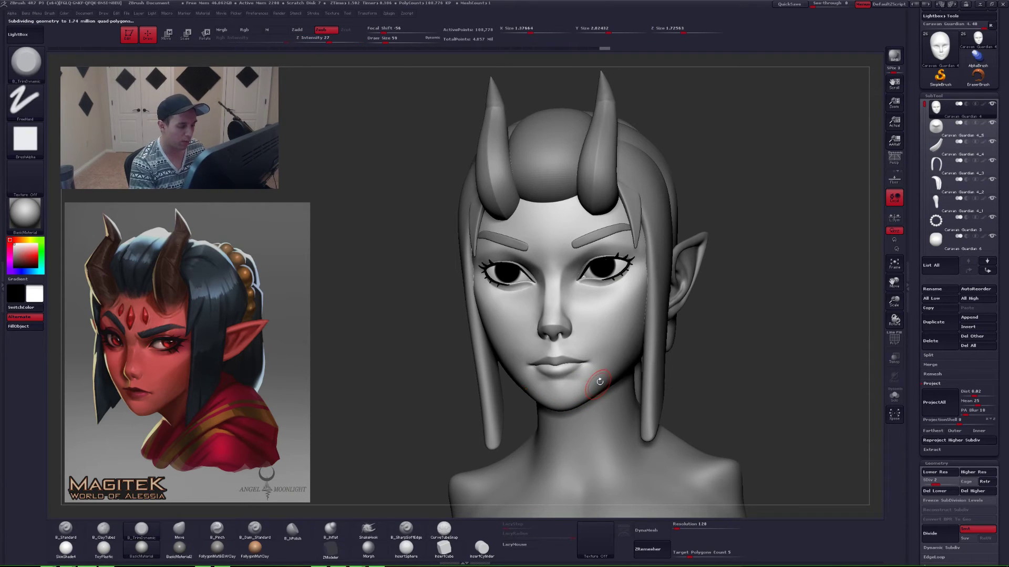
- Examine the bust from front and three-quarter views, with perspective on and off, against the reference painting
mouse_move(601, 382)
right_mouse_down("shift")
mouse_move(614, 382)
mouse_move(594, 366)
right_mouse_up("shift")
right_click_drag(594, 367, 526, 373, "alt")
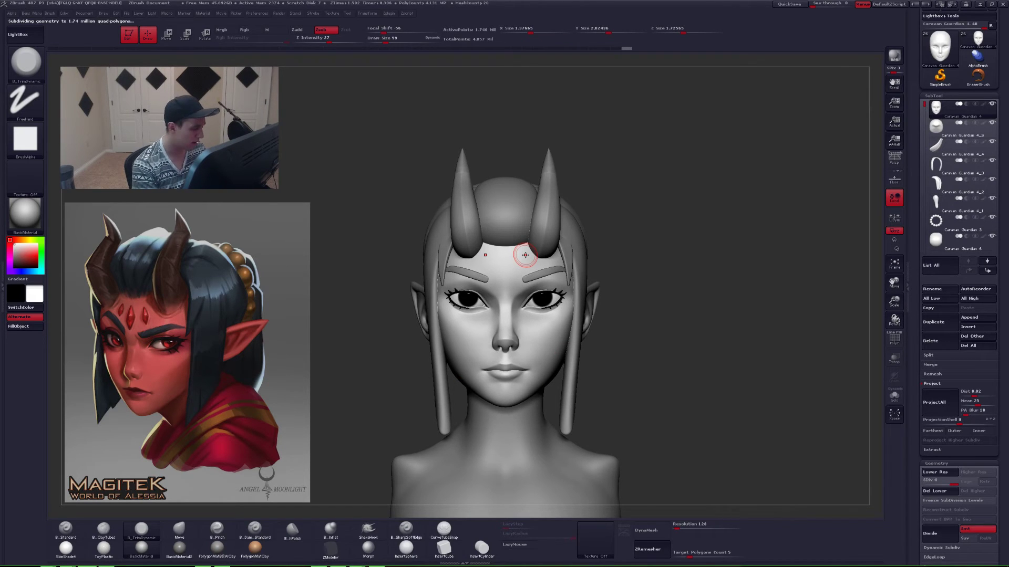
right_click_drag(525, 255, 508, 335)
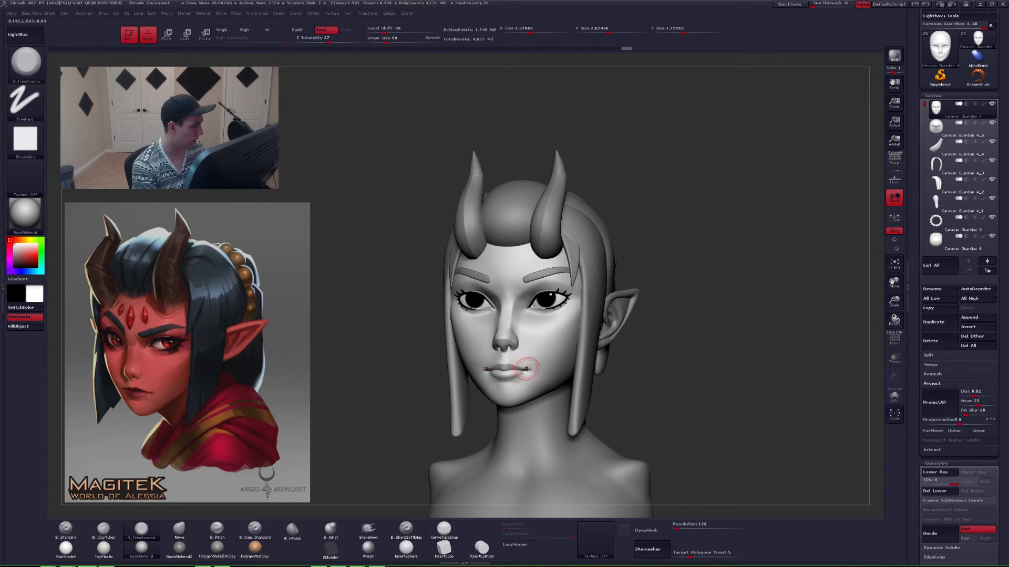
right_click_drag(515, 373, 518, 384, "ctrl")
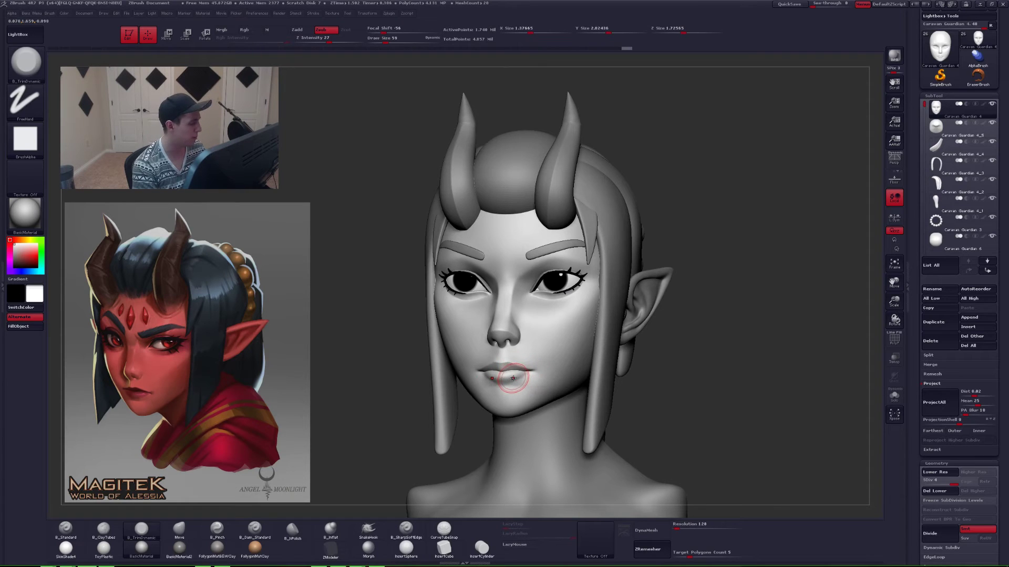
right_click_drag(519, 374, 526, 363)
left_click(894, 159)
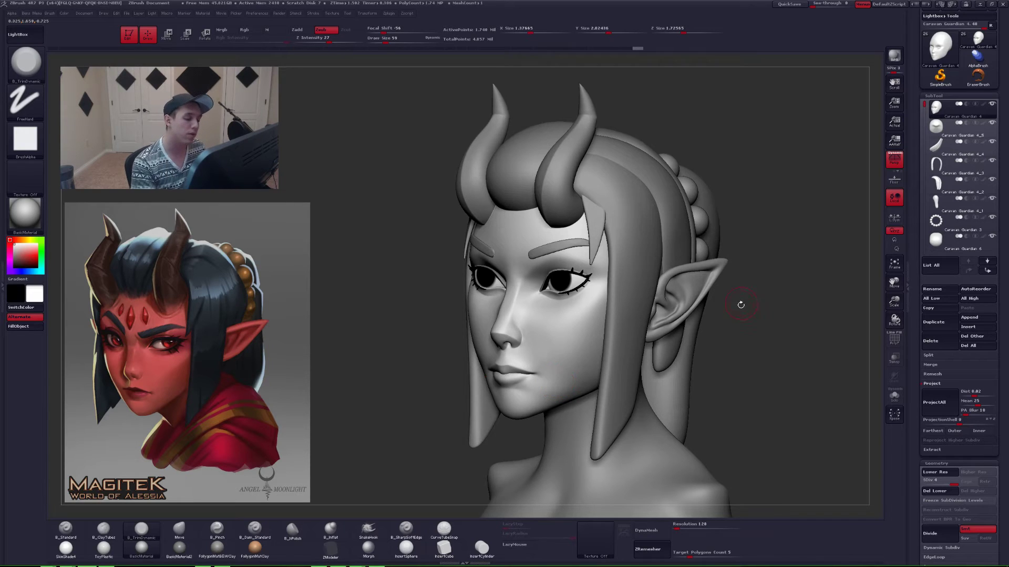
left_click_drag(752, 332, 738, 316, "alt")
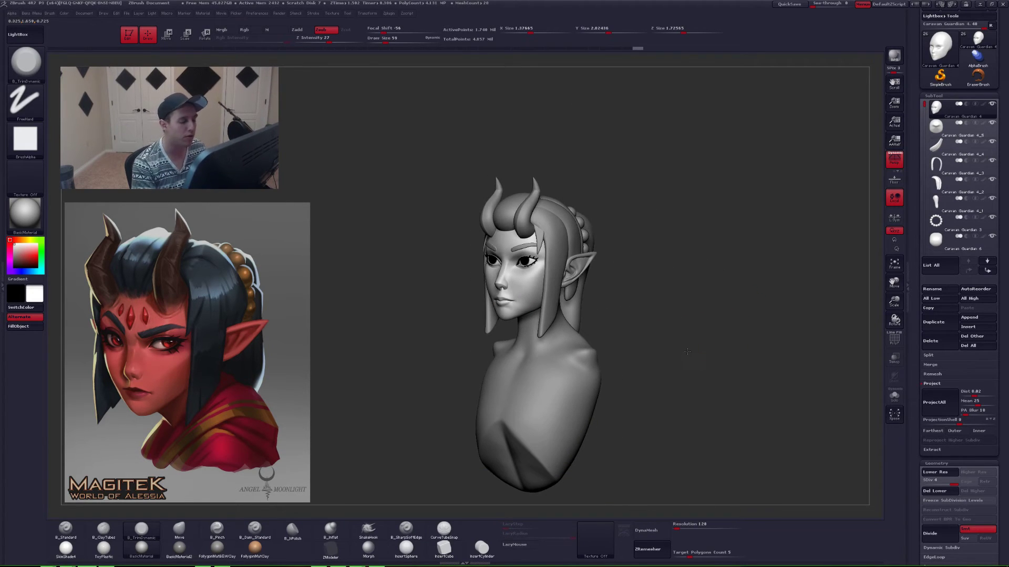
mouse_move(638, 323)
left_mouse_down()
mouse_move(603, 344)
mouse_move(623, 363)
mouse_move(698, 353)
left_mouse_up()
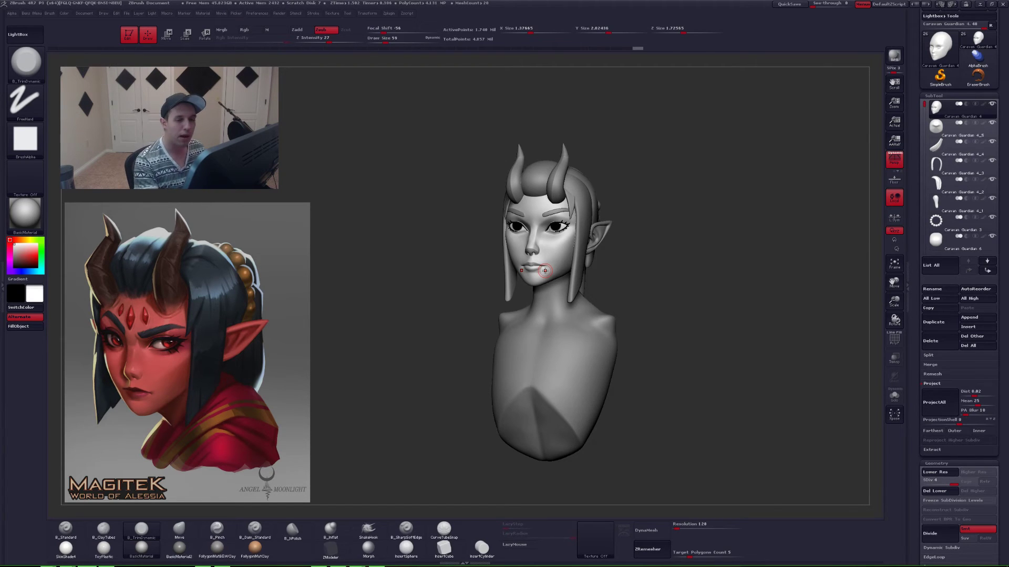
left_click(894, 159)
right_click_drag(590, 239, 507, 293, "shift")
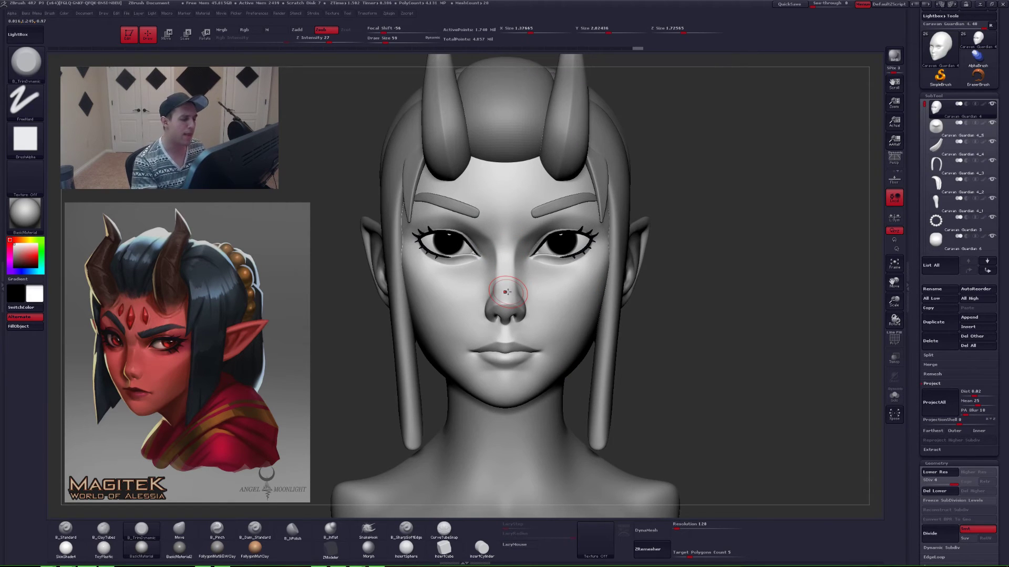
right_click_drag(523, 240, 515, 247)
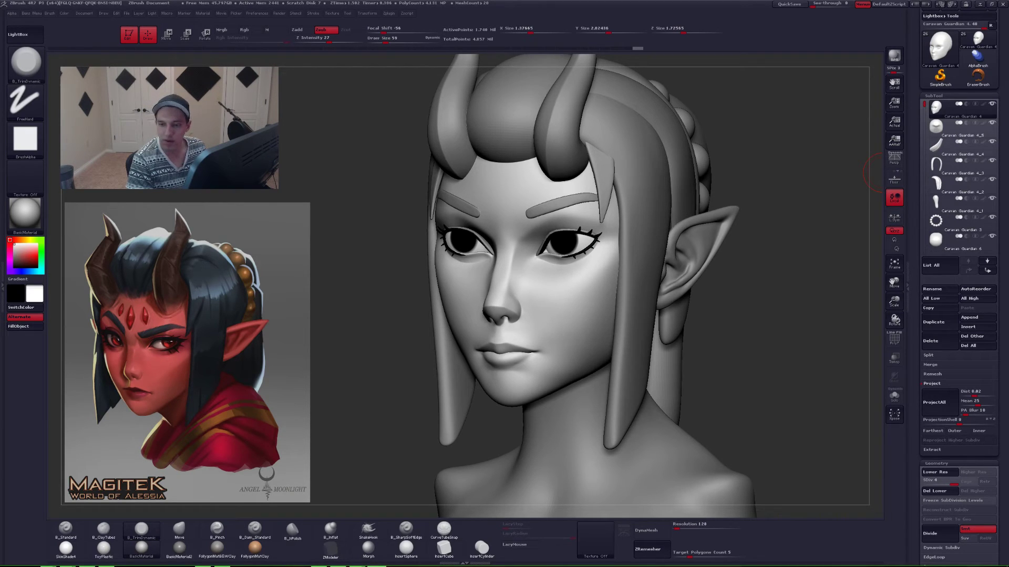
left_click_drag(748, 257, 730, 290)
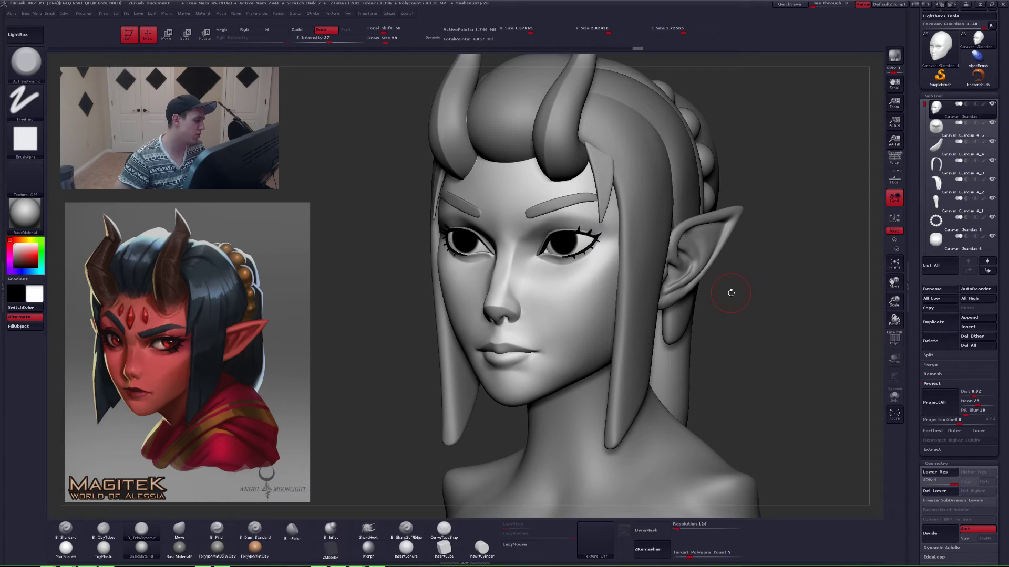
left_click_drag(731, 292, 567, 342)
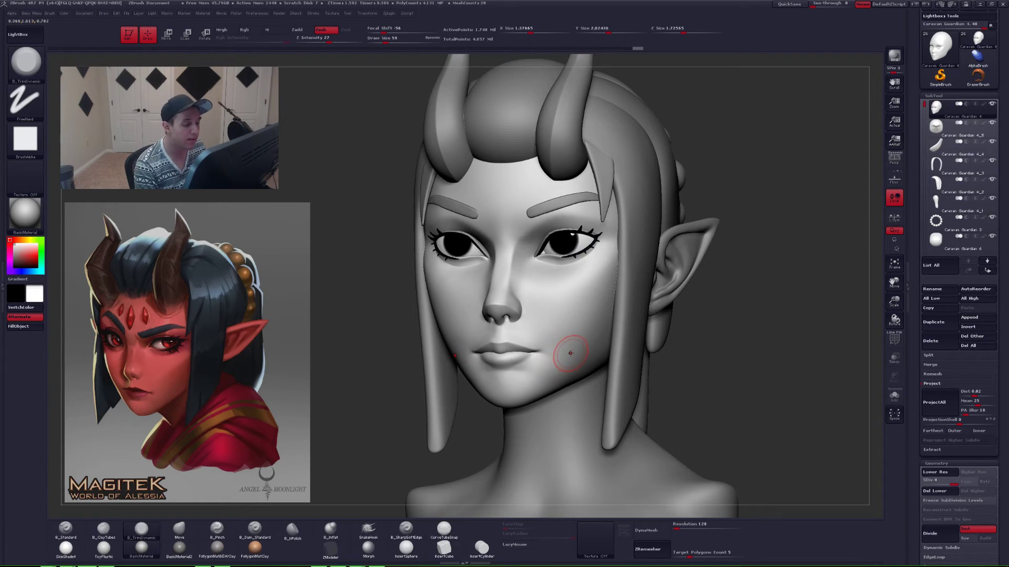
right_click_drag(571, 354, 569, 345, "ctrl")
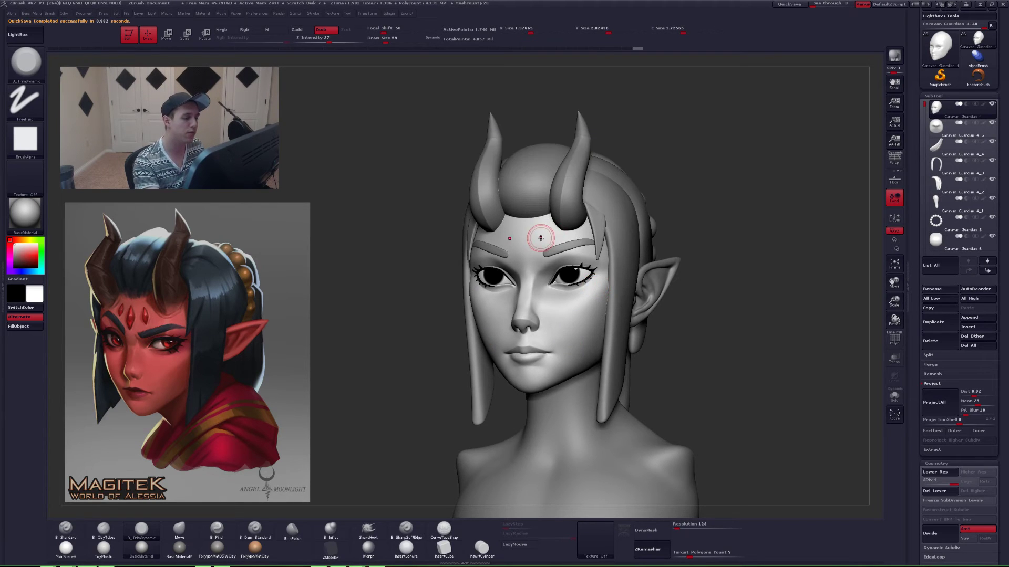
- Refine the nose bridge between the eyes with the TrimDynamic and Smooth brushes at draw size 56
right_click_drag(549, 235, 513, 253, "shift")
key("space")
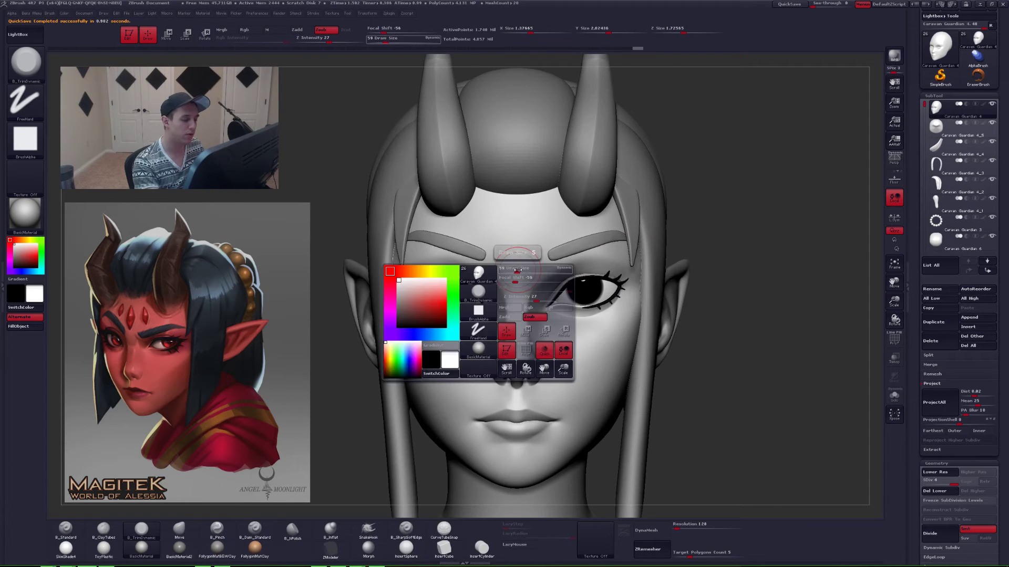
left_click_drag(516, 270, 511, 269)
key("shift")
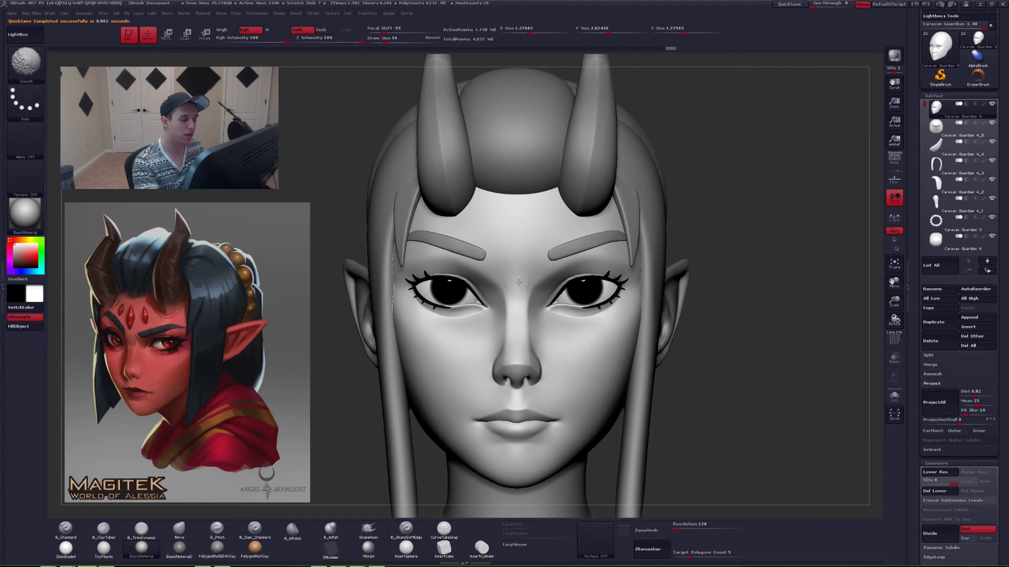
key("alt")
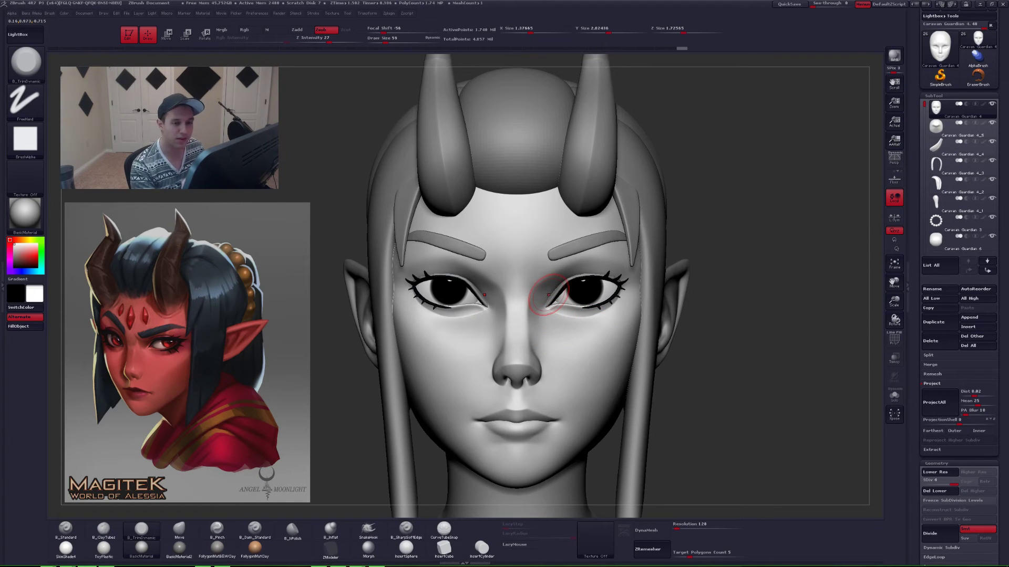
- Select the Lids subtool and check its polygroups and topology around the upper eyes
right_click_drag(505, 283, 570, 349)
left_click(552, 290, "alt")
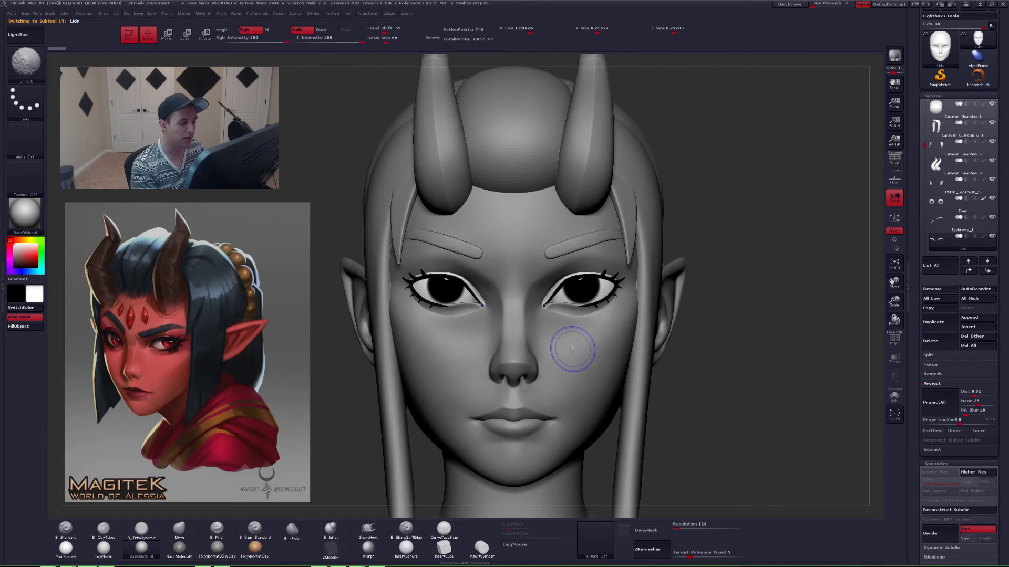
key("shift+f")
key("shift+f")
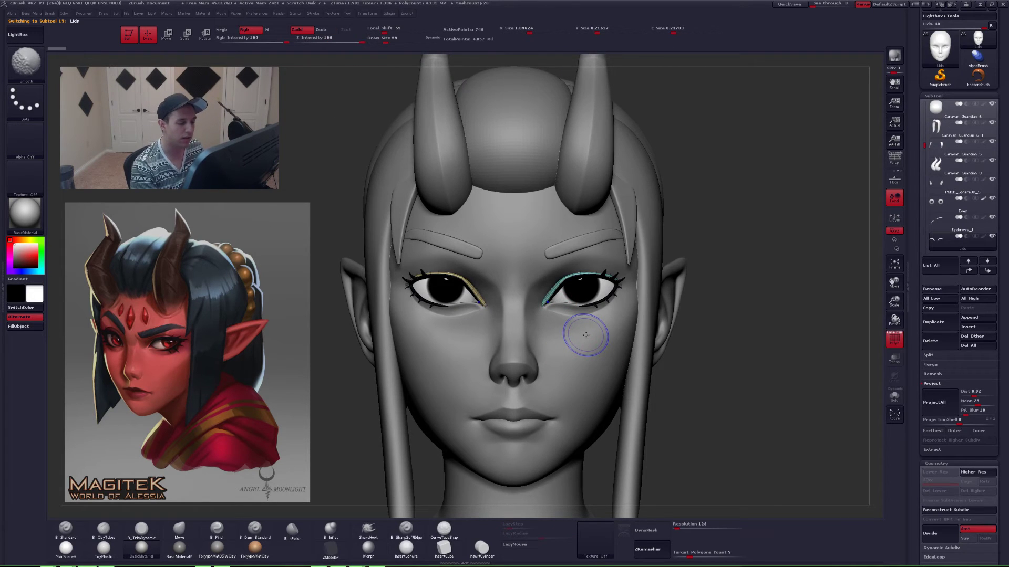
right_click_drag(580, 322, 583, 341, "ctrl")
key("shift+f")
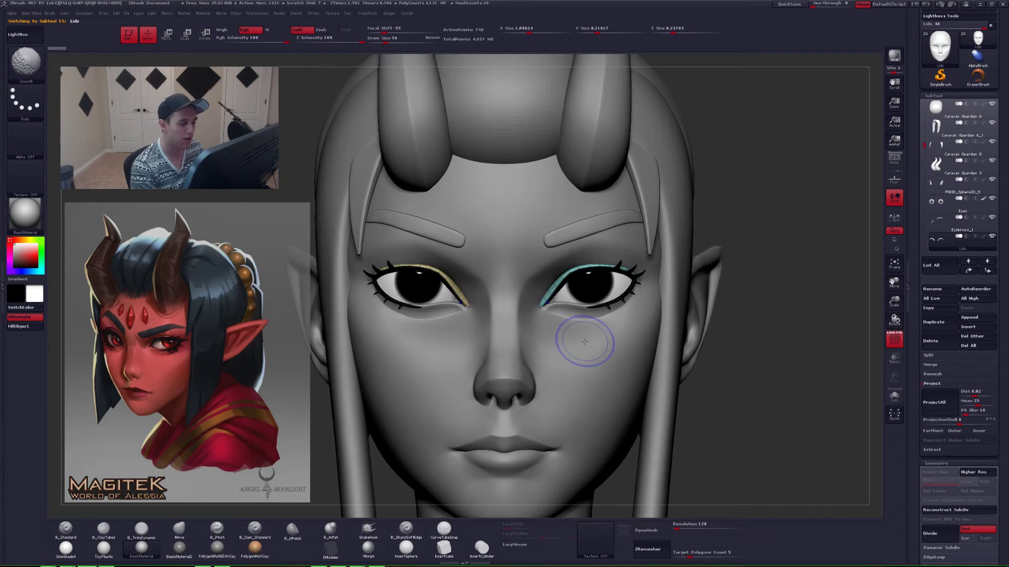
key("shift+f")
key("ctrl+d")
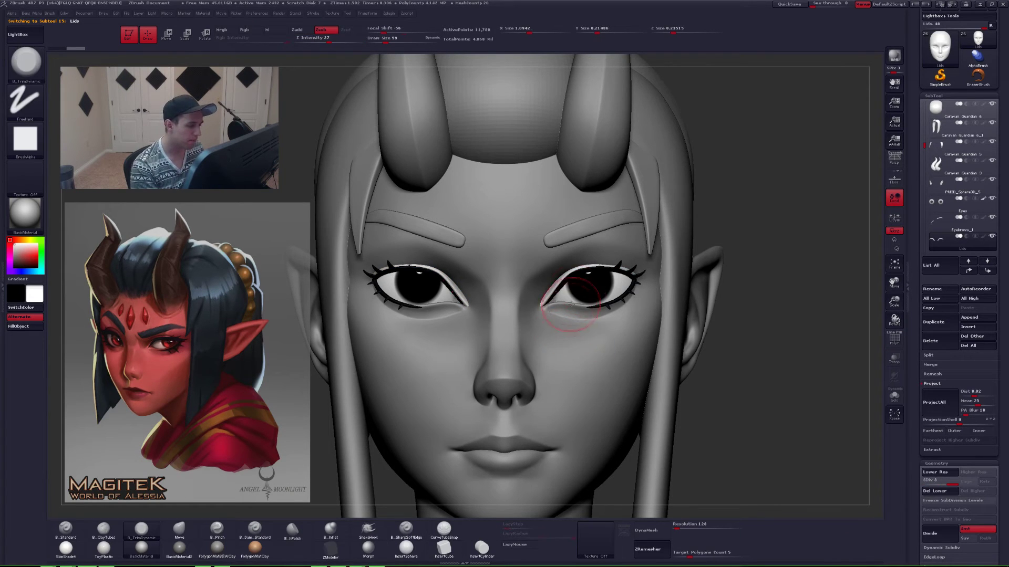
right_click_drag(585, 315, 569, 294, "ctrl")
key("ctrl+z")
key("ctrl+z")
- Isolate the Lids, keep only the character's left lid, and mirror it across the X axis with SubTool Master, merged into one SubTool
key("alt+s")
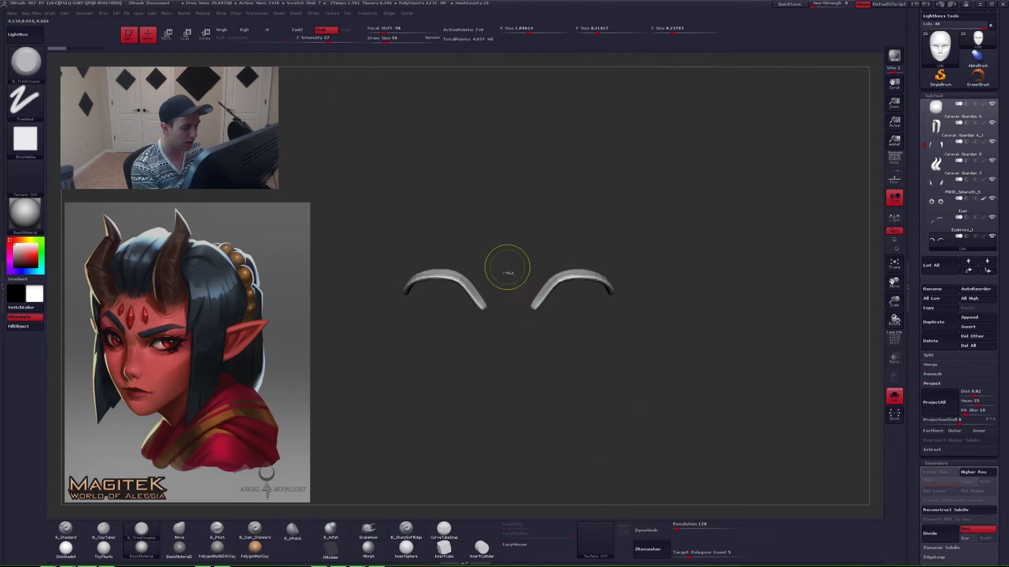
mouse_move(516, 262)
left_mouse_down("ctrl+shift")
mouse_move(516, 337)
mouse_move(636, 260)
left_mouse_up("ctrl+shift")
key("space")
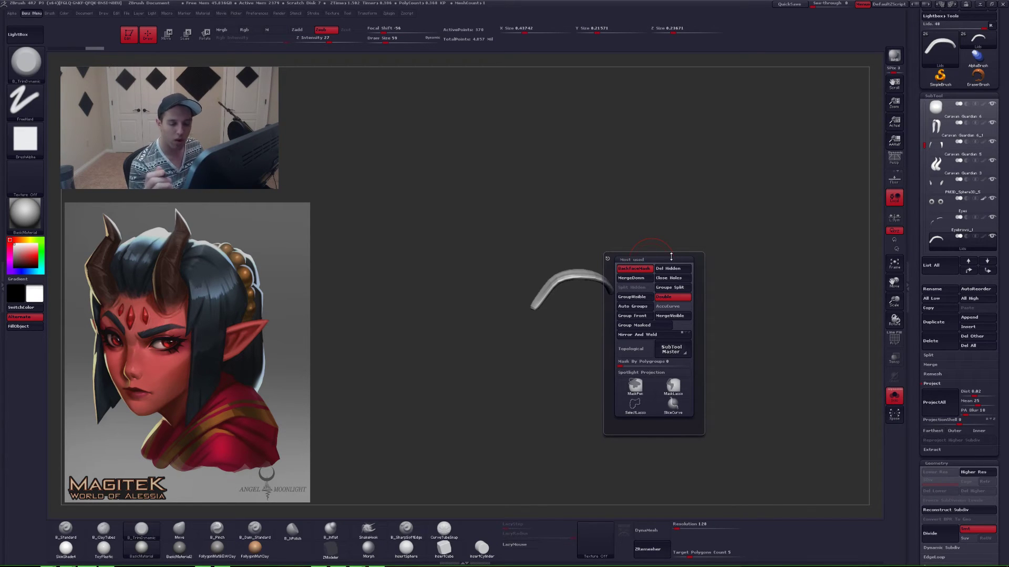
left_click(677, 351)
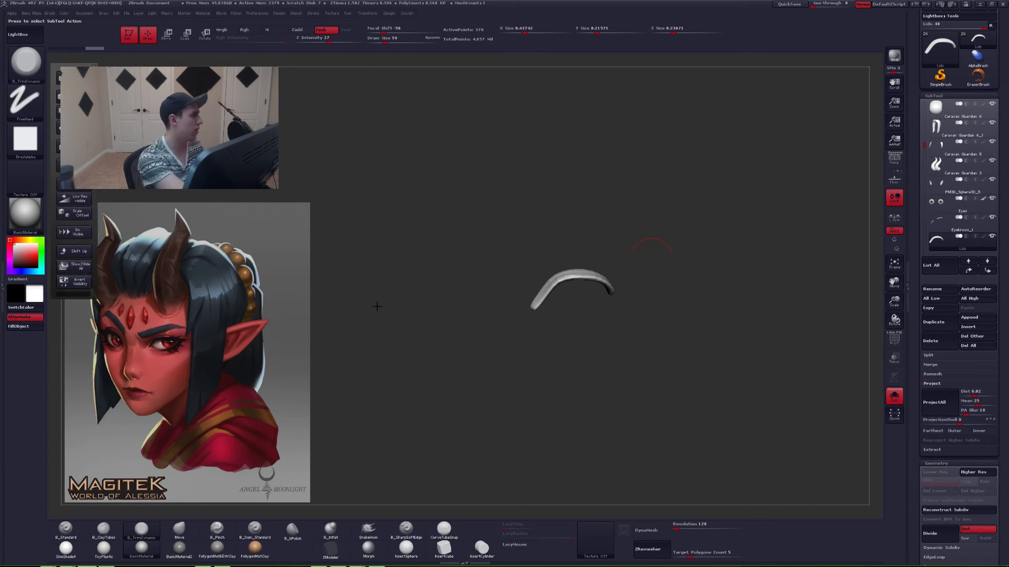
left_click(73, 96)
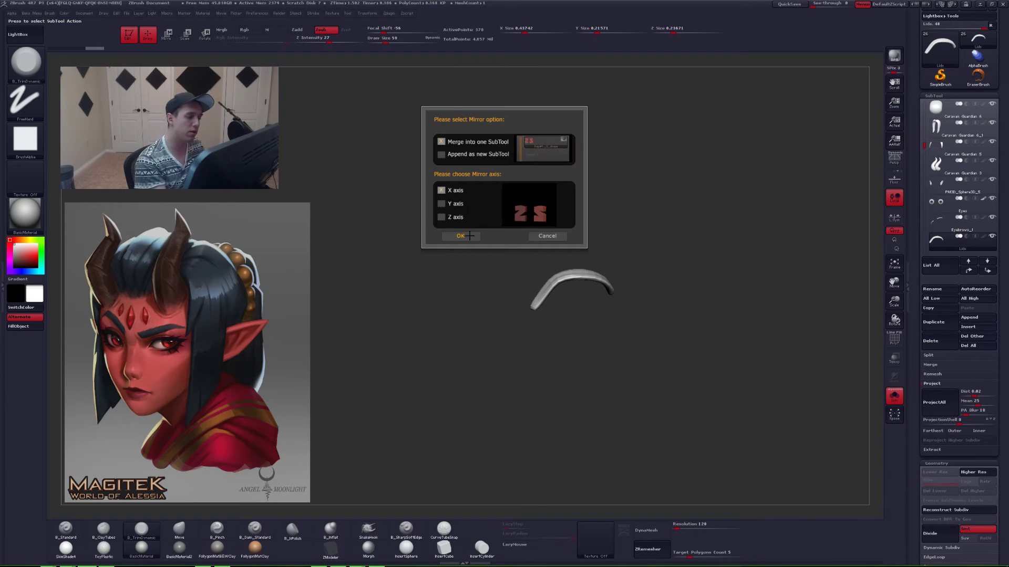
left_click(470, 235)
left_click(560, 278)
- Combine the mirrored eyelids into a single polygroup and subdivide them to level 3
left_click_drag(567, 314, 600, 340, "alt")
key("shift+f")
key("shift+f")
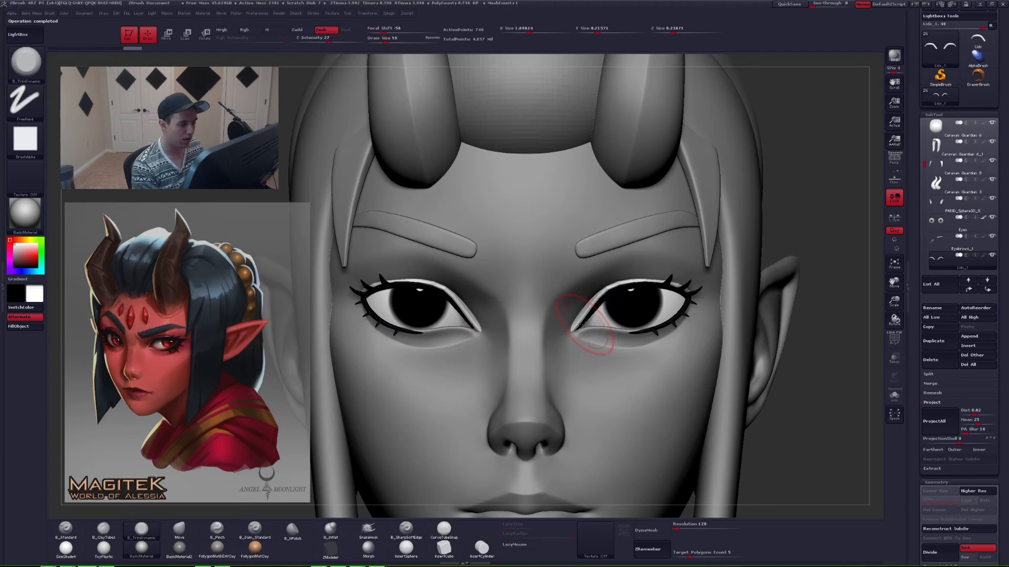
key("shift+f")
key("ctrl+w")
key("ctrl+d")
key("ctrl+d")
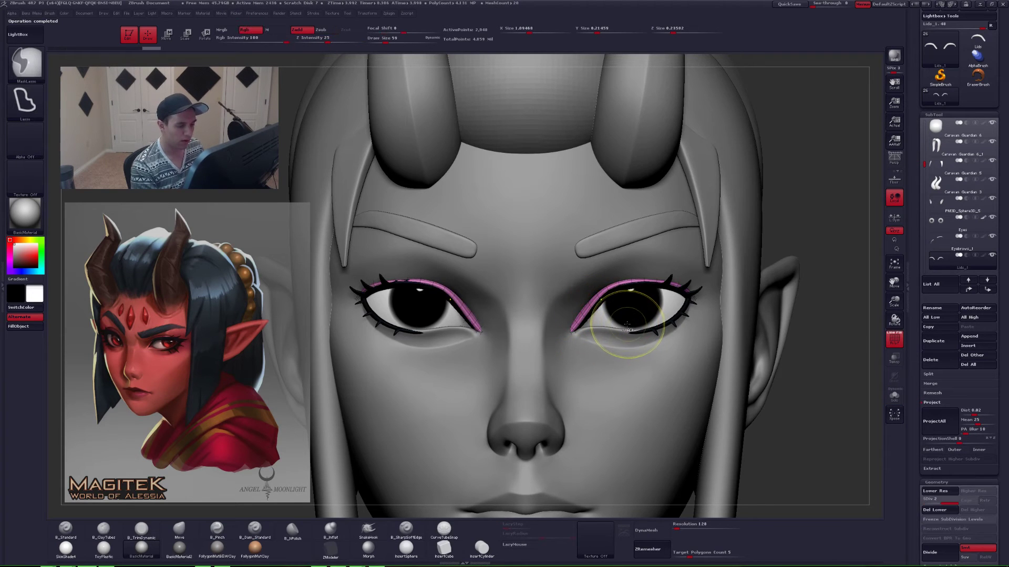
- Reshape the upper eyelids around the outer eye with the Move brush at draw size 101
key("4")
key("space")
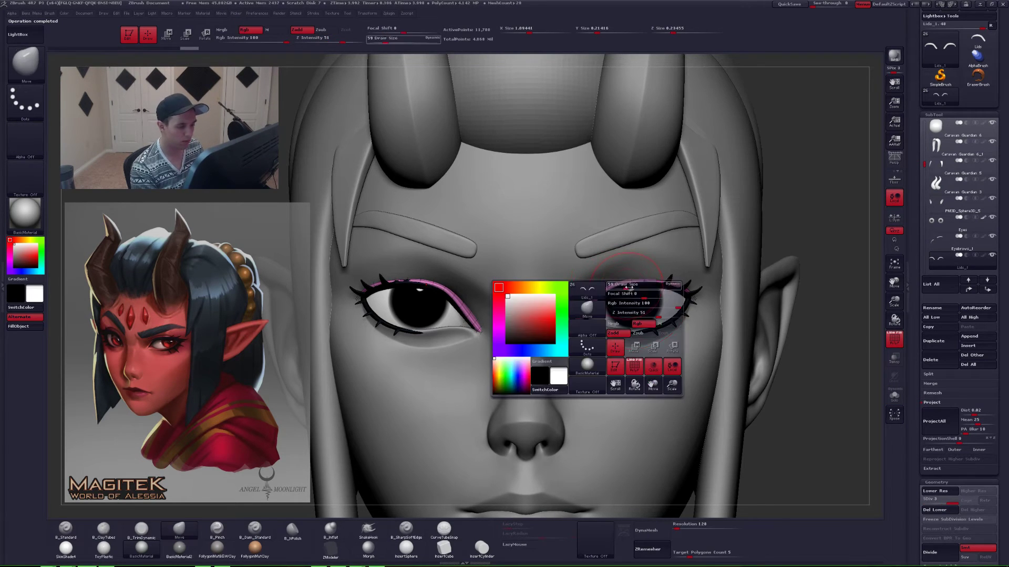
left_click_drag(626, 288, 633, 286)
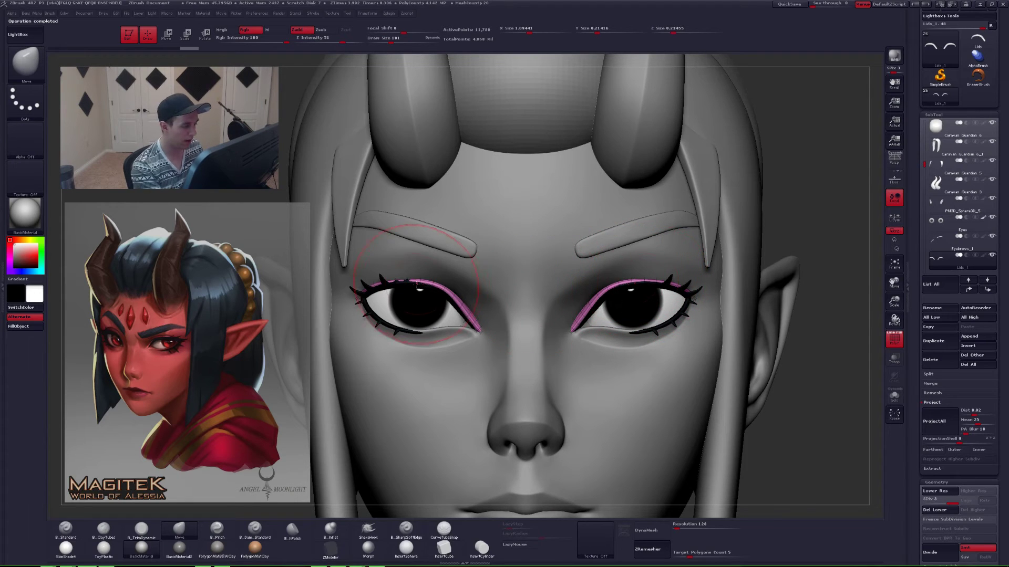
left_click_drag(652, 279, 652, 278)
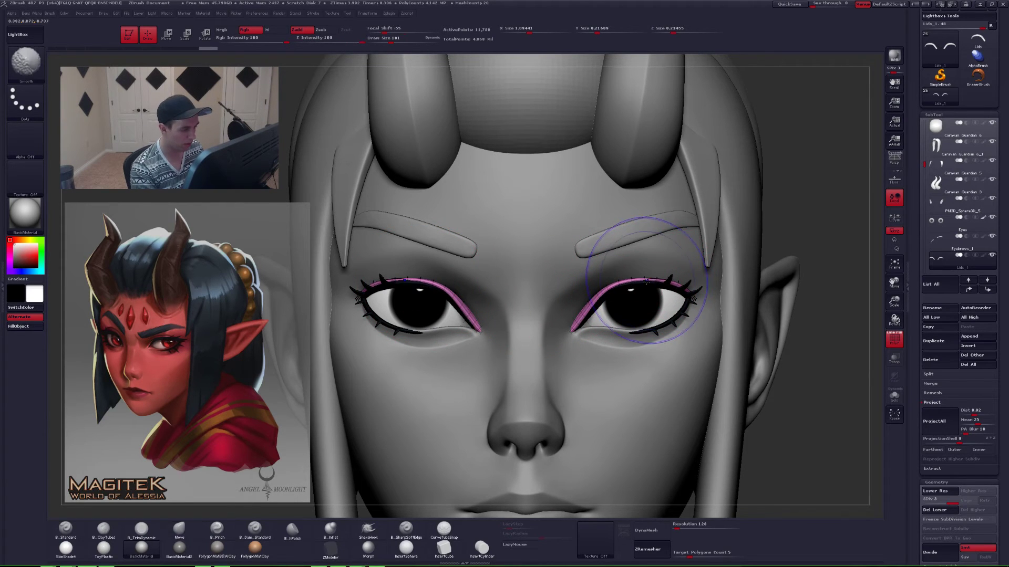
key("shift+f")
right_click_drag(652, 285, 644, 336)
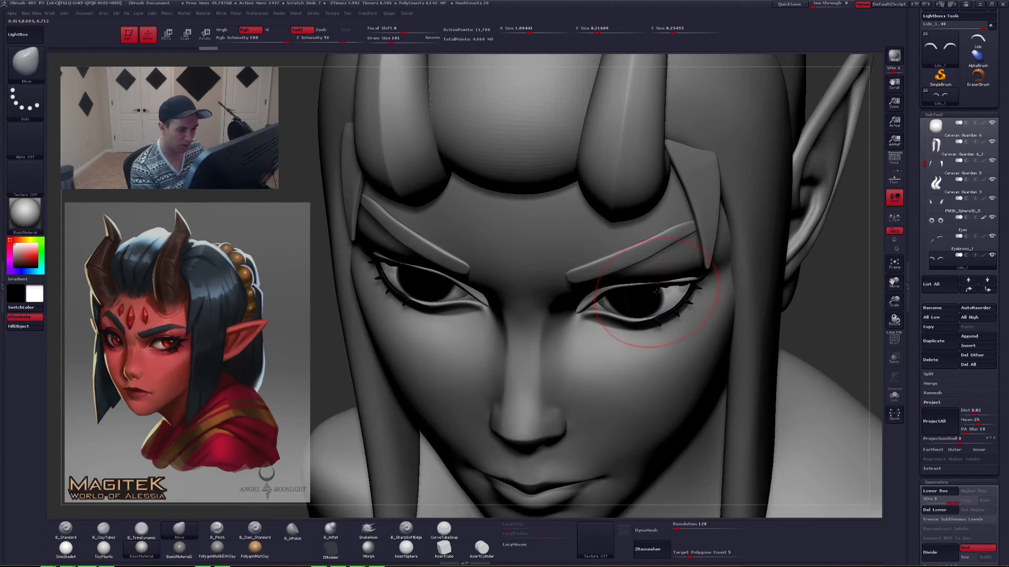
left_click_drag(653, 290, 642, 293)
right_click_drag(639, 309, 646, 275)
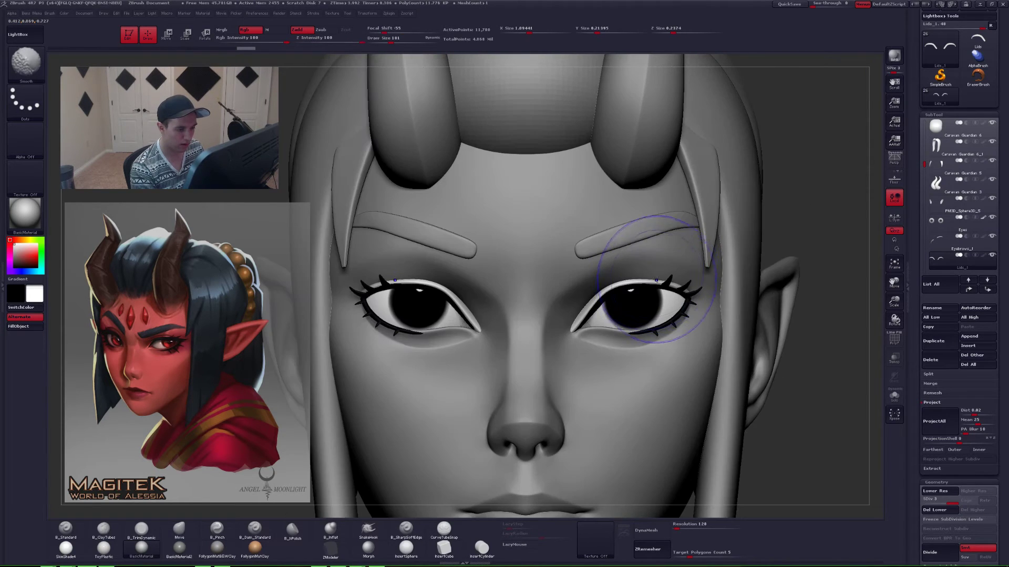
- Check the polygroups of the Eyes subtool and make the Upper Lashes the active subtool
left_click(621, 292, "alt")
key("shift+f")
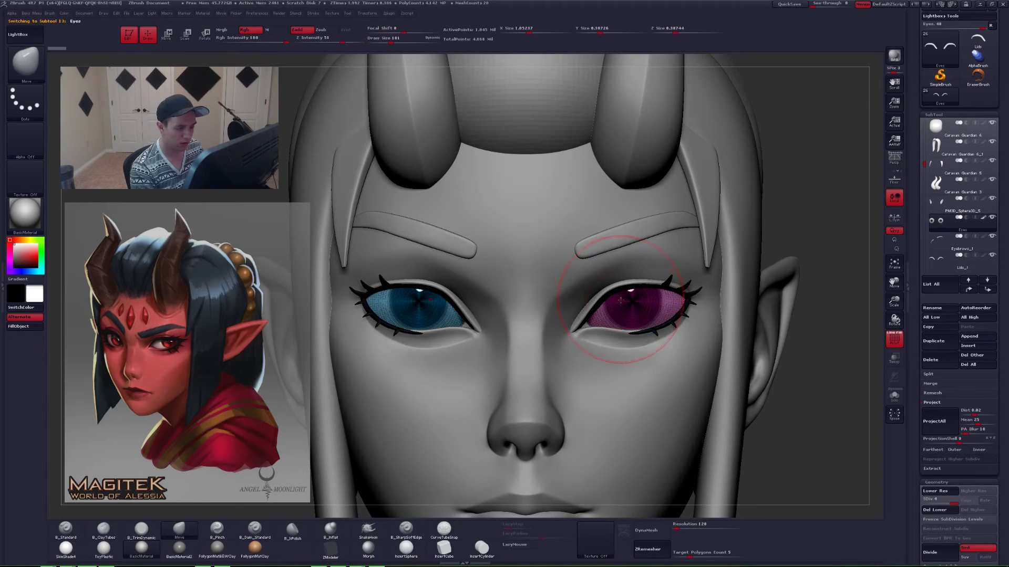
right_click_drag(621, 301, 612, 272)
left_click(595, 306, "alt")
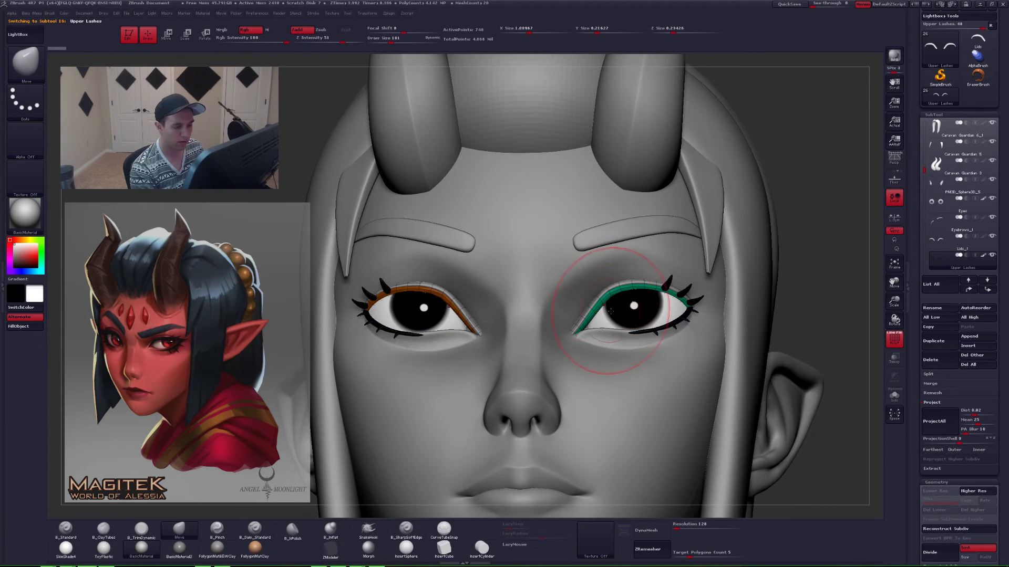
right_click_drag(611, 311, 609, 324)
key("shift+f")
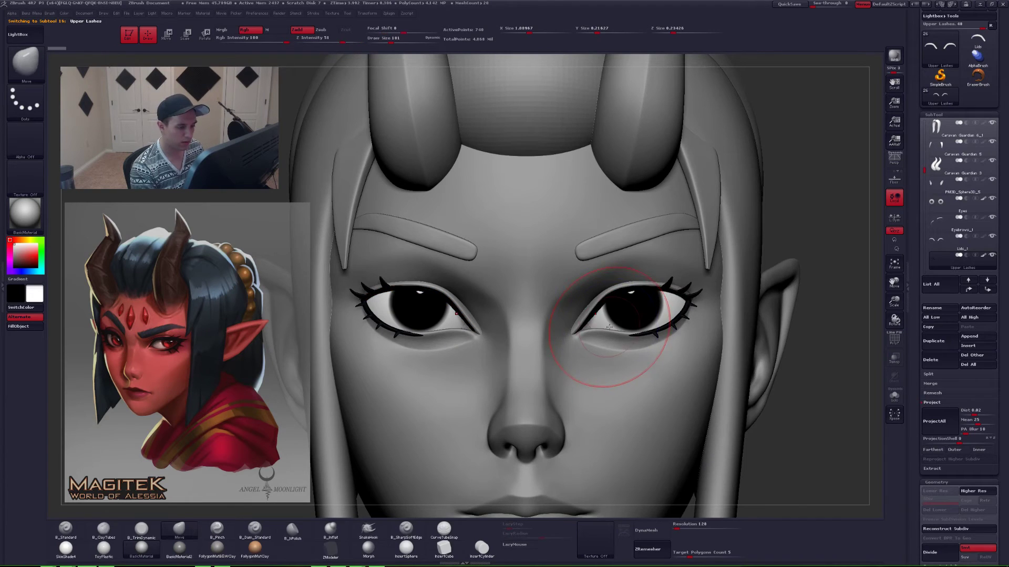
- Isolate the Upper Lashes, keep only the character's left lash piece, and mirror it across the X axis, merged into one SubTool
key("alt+s")
key("shift+f")
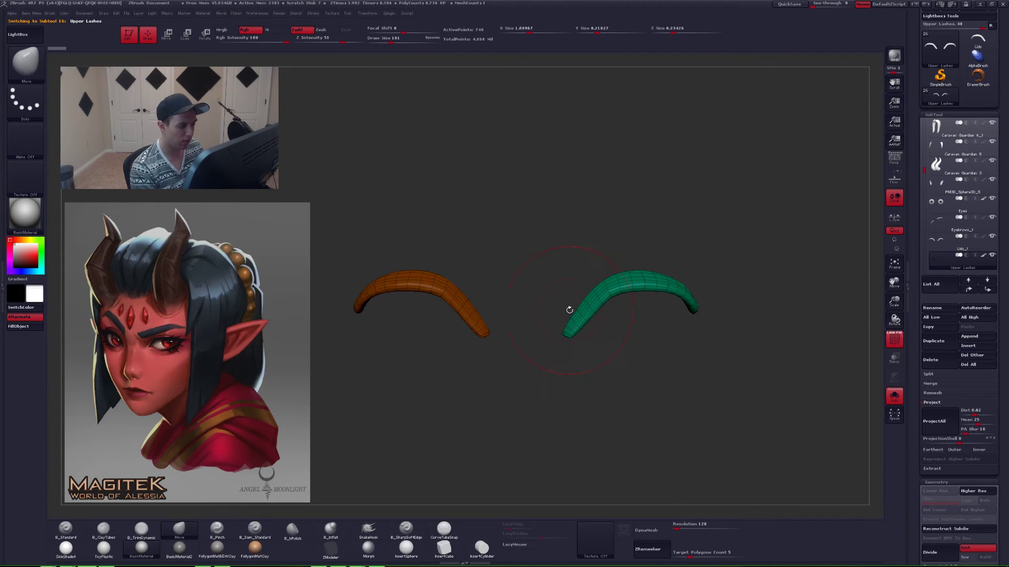
mouse_move(541, 282)
left_mouse_down("ctrl+shift")
mouse_move(563, 376)
mouse_move(722, 284)
left_mouse_up("ctrl+shift")
key("space")
left_click(734, 226)
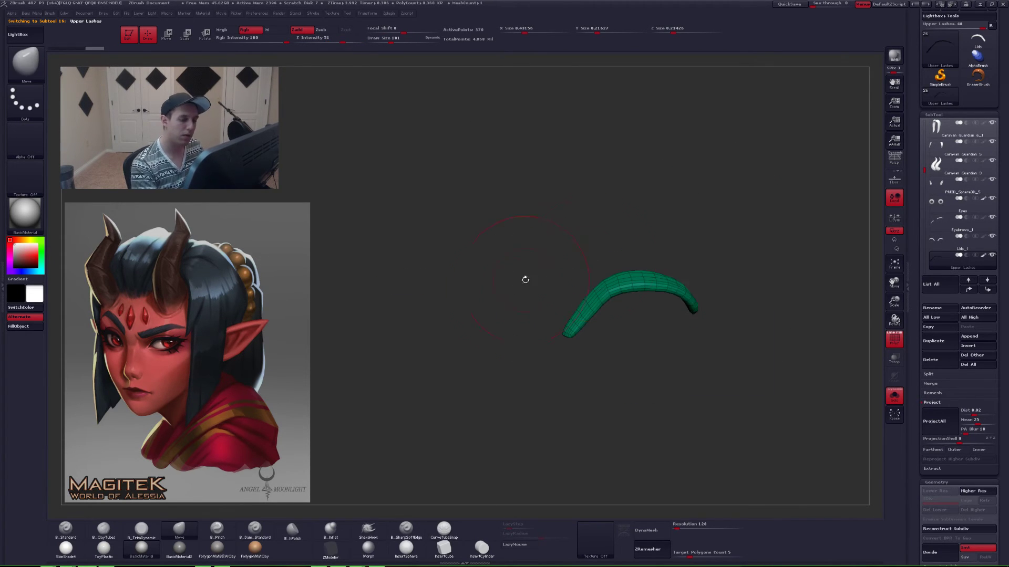
key("space")
left_click(631, 379)
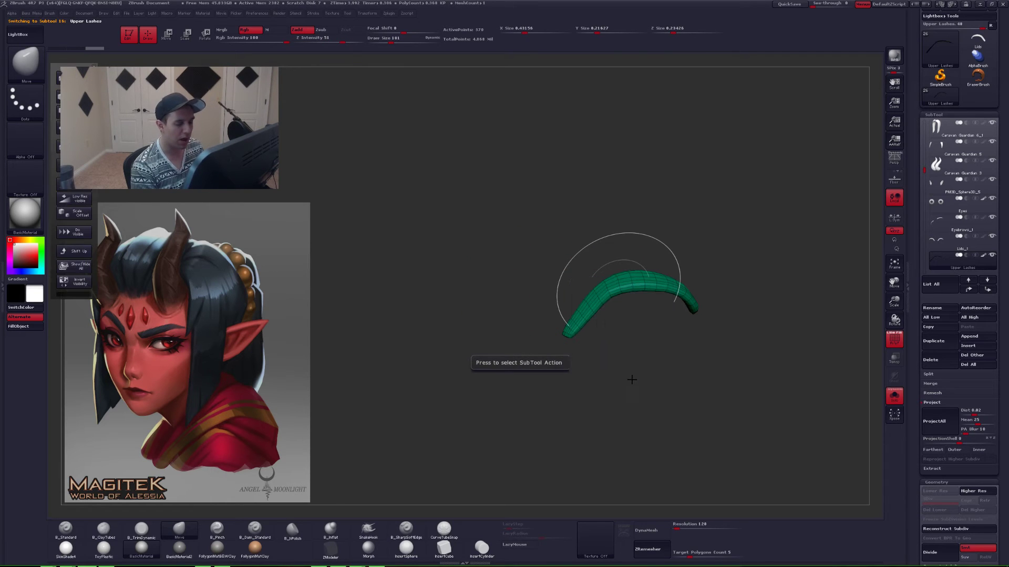
left_click(75, 128)
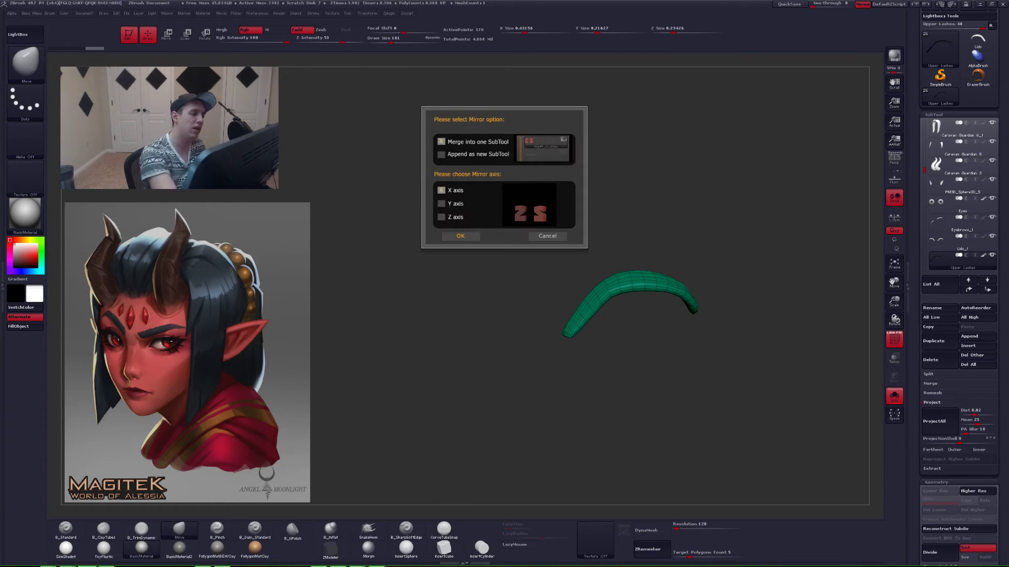
left_click(457, 236)
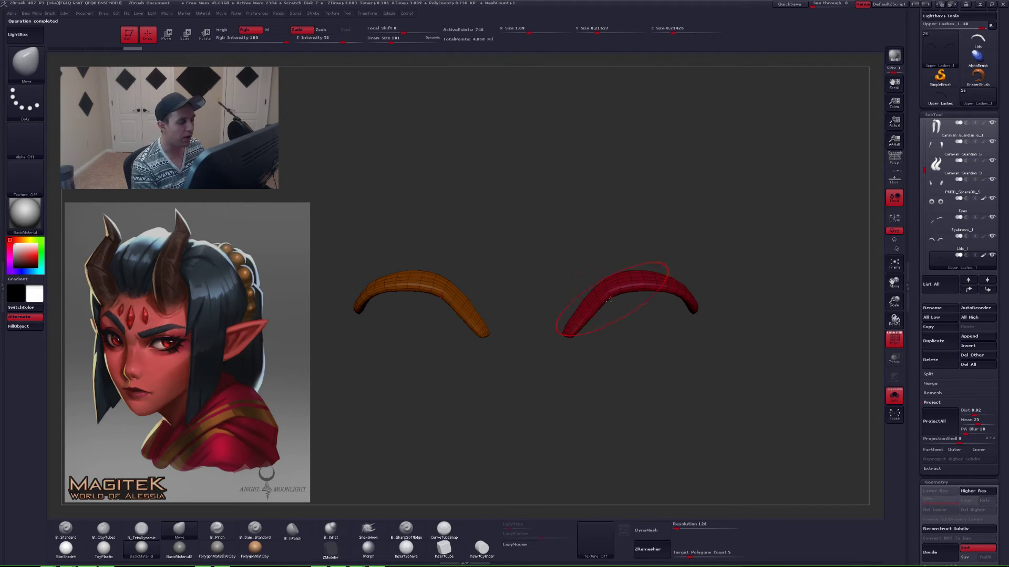
- Reduce the Move brush's draw size and show the whole bust again without the polyframe
key("space")
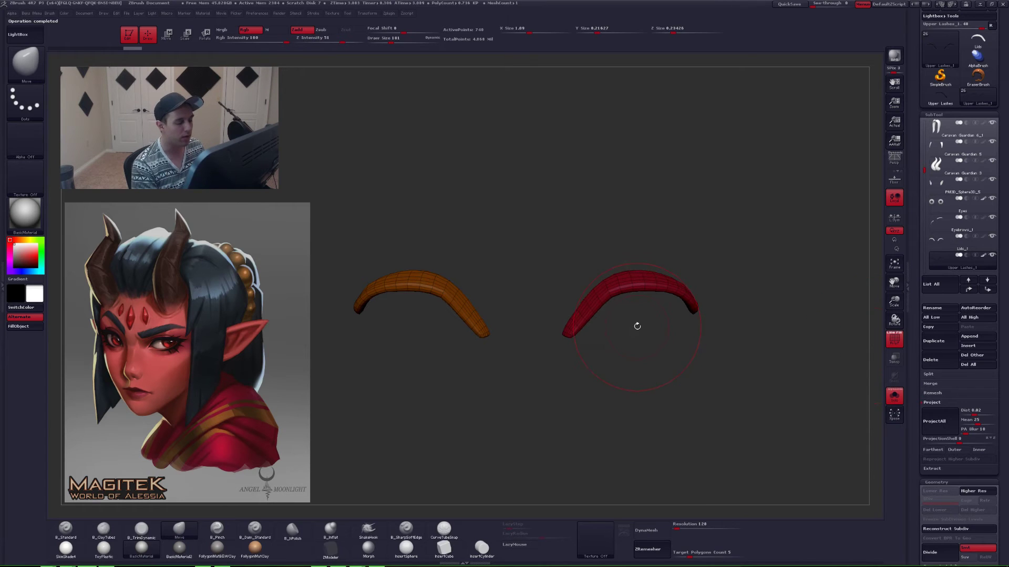
key("space")
left_click_drag(637, 326, 634, 327)
key("shift+f")
key("alt+s")
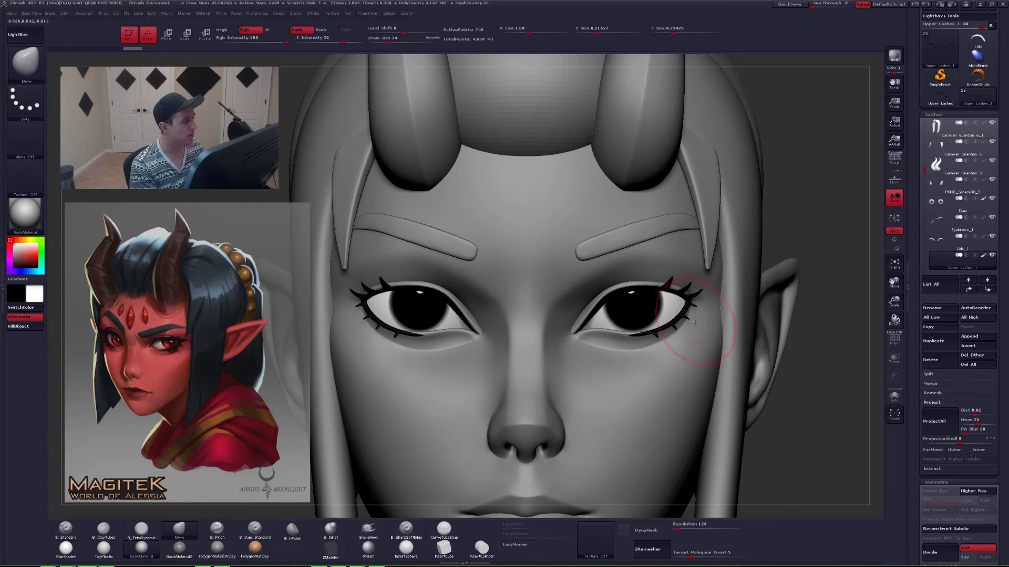
- Make the face the active subtool, isolate it, and flatten the outer brow ridge with the TrimDynamic brush
right_click_drag(695, 321, 650, 310, "ctrl")
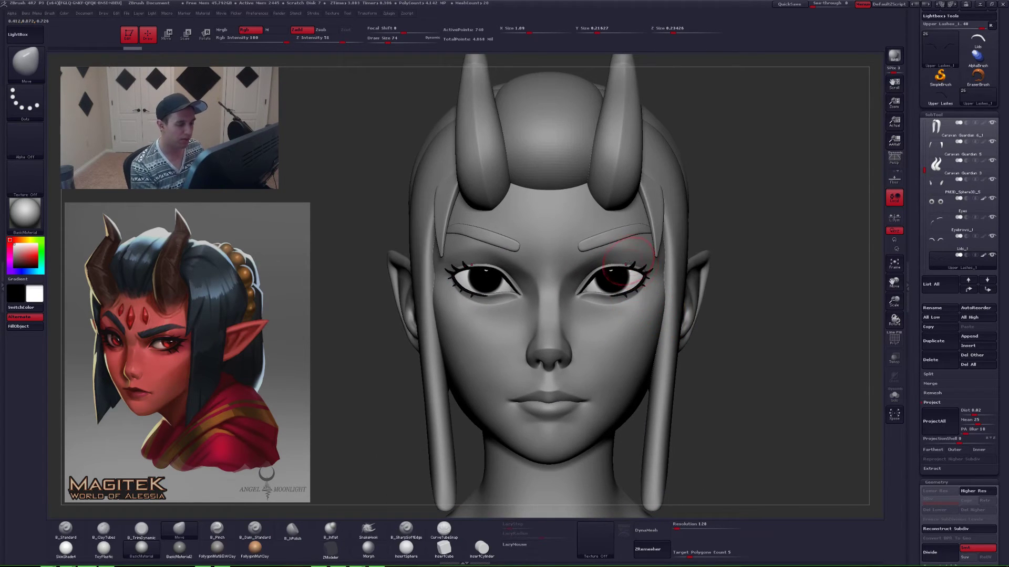
right_click_drag(628, 263, 619, 292, "ctrl")
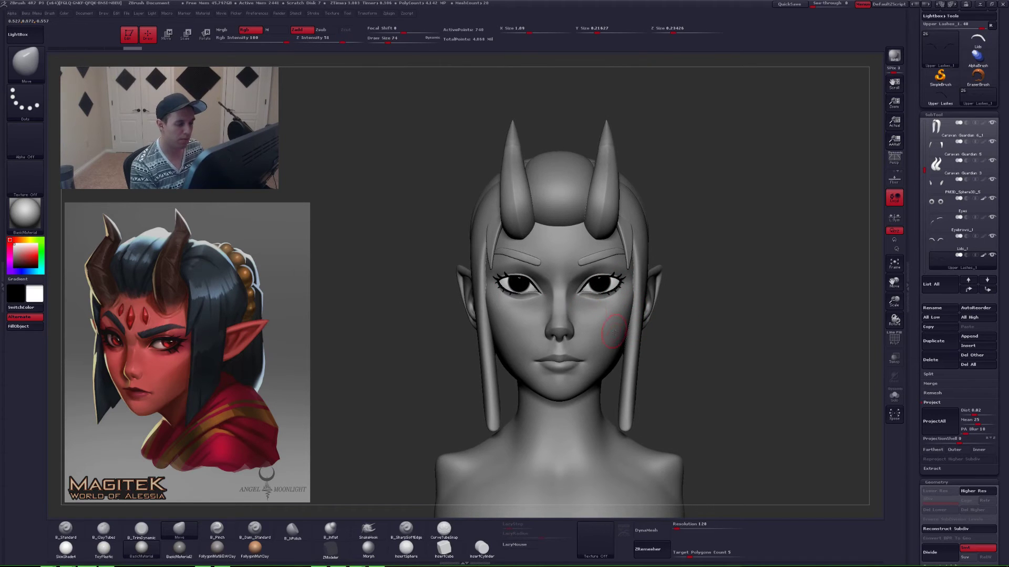
mouse_move(614, 331)
right_mouse_down()
mouse_move(593, 344)
mouse_move(601, 357)
right_mouse_up()
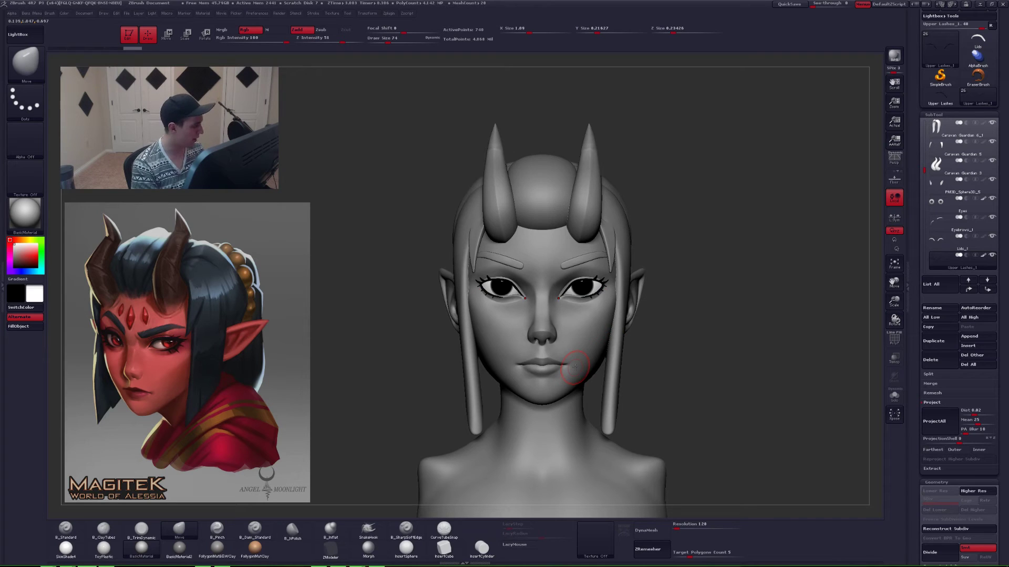
right_click_drag(564, 337, 547, 333)
left_click(530, 353, "alt")
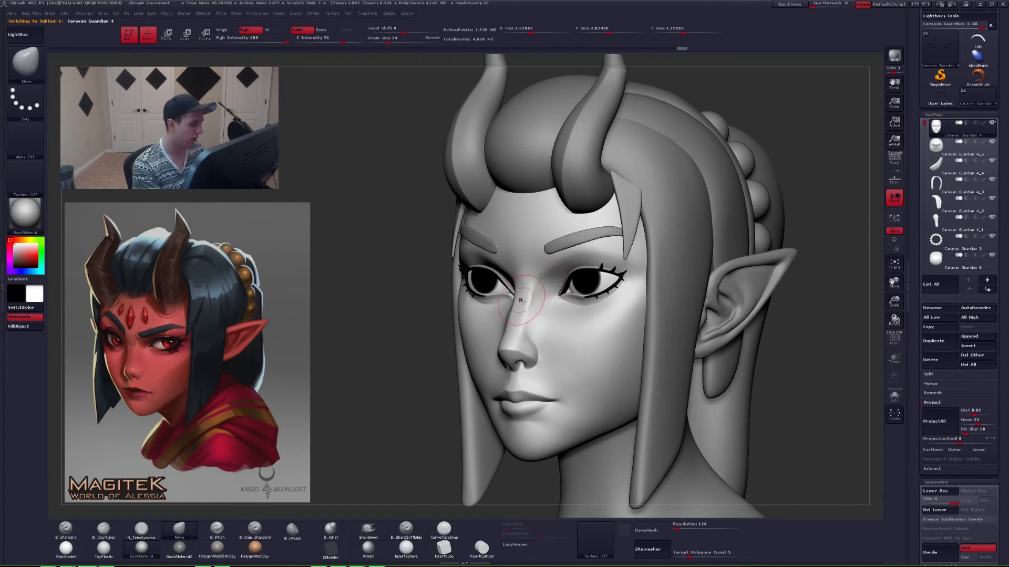
mouse_move(599, 274)
right_mouse_down()
mouse_move(593, 326)
mouse_move(602, 259)
mouse_move(618, 240)
mouse_move(593, 256)
right_mouse_up()
key("shift+s")
key("3")
mouse_move(590, 250)
left_mouse_down()
mouse_move(635, 256)
mouse_move(625, 251)
left_mouse_up()
key("shift+s")
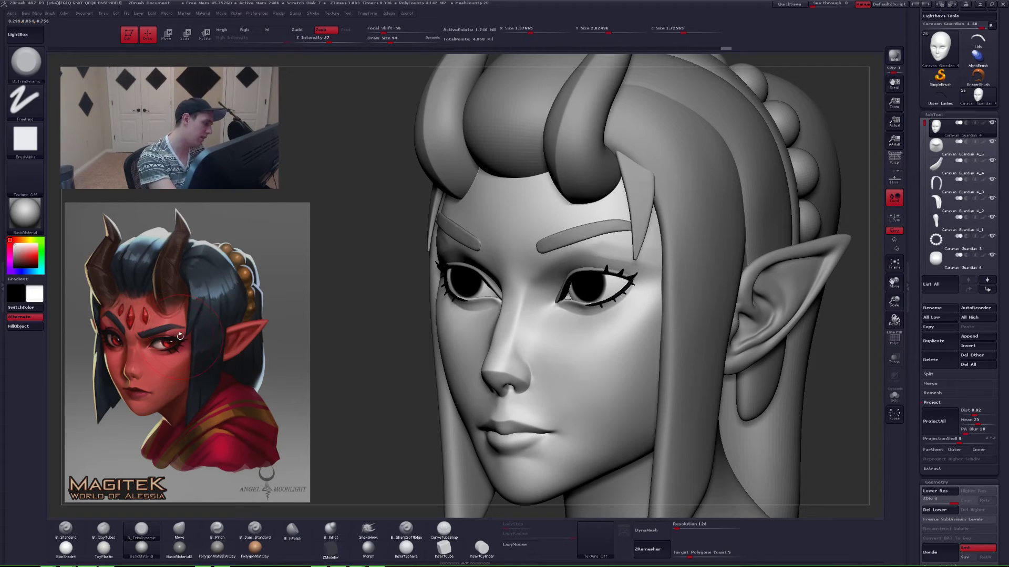
key("shift+s")
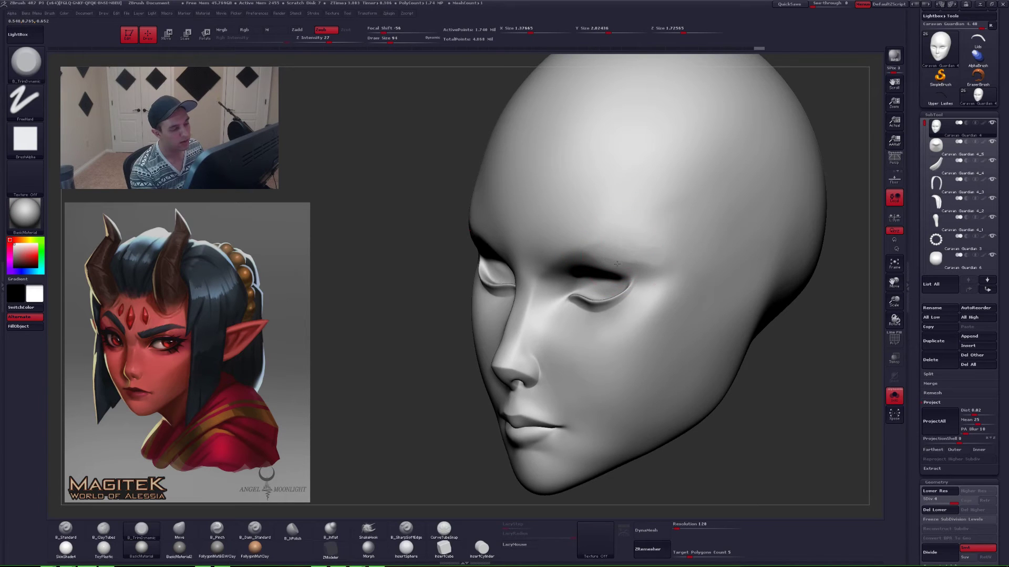
mouse_move(638, 254)
left_mouse_down()
mouse_move(659, 252)
mouse_move(646, 261)
left_mouse_up()
- Smooth the outer brow ridge at draw size 62, dropping the face one subdivision level, and compare it with the full bust
right_click_drag(649, 257, 641, 255, "ctrl")
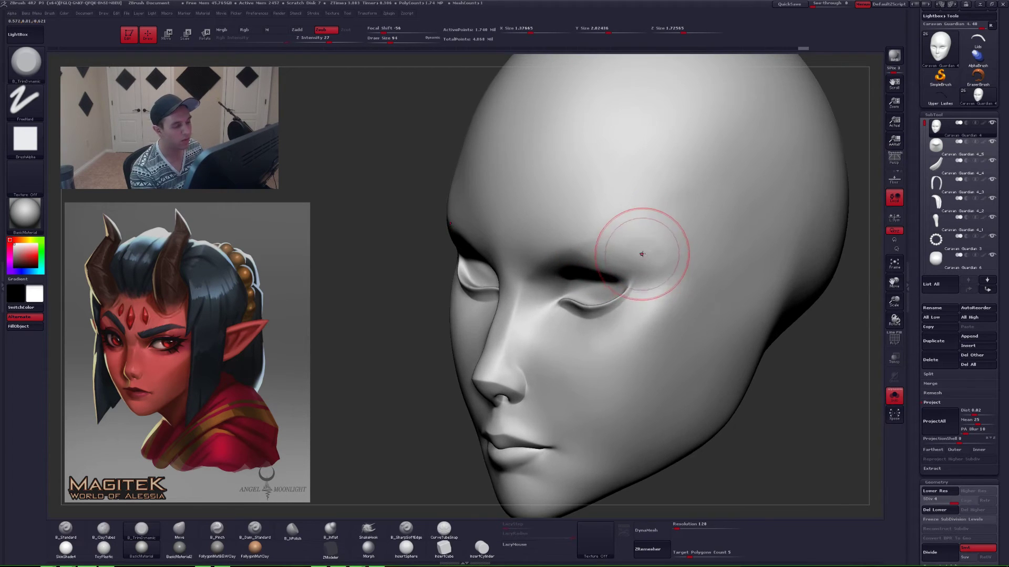
key("space")
left_click_drag(599, 279, 592, 278)
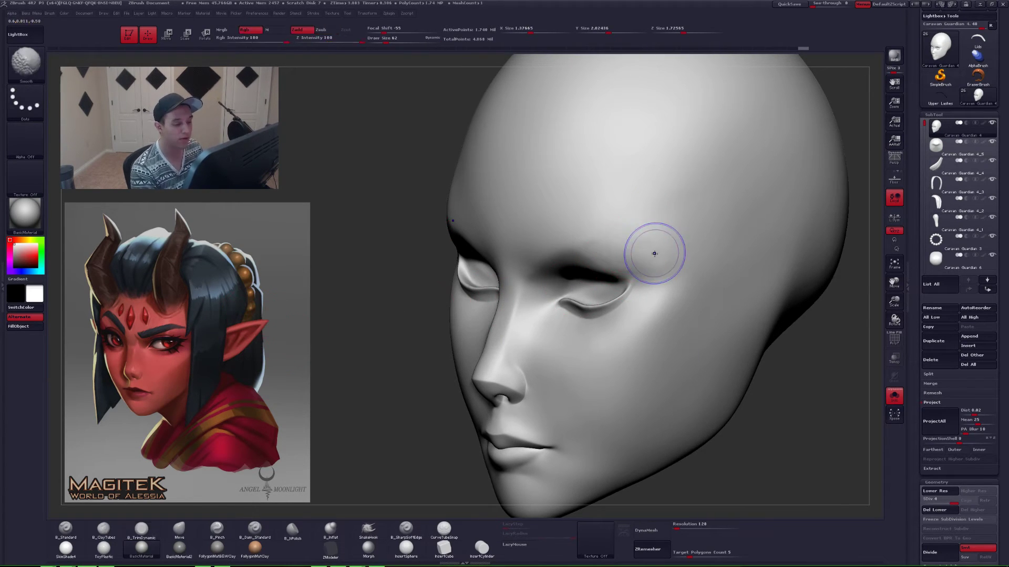
left_click_drag(657, 244, 648, 245, "shift")
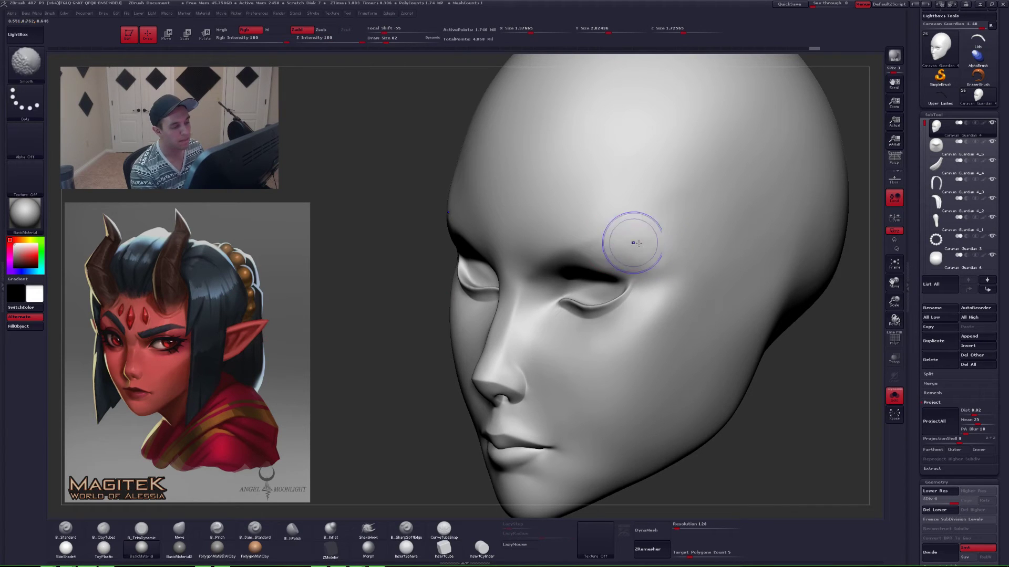
key("shift+d")
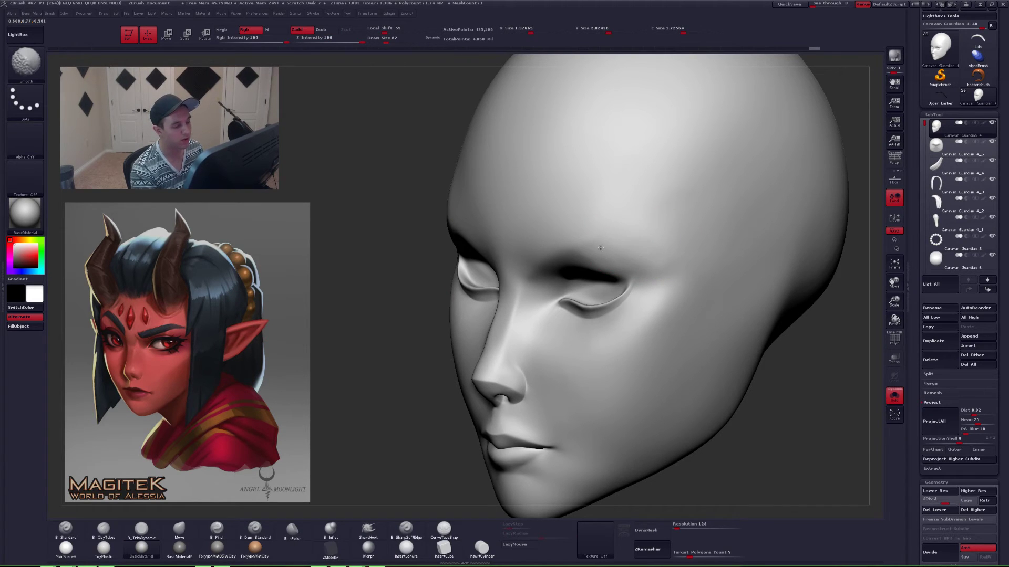
left_click_drag(600, 247, 572, 238, "shift")
mouse_move(583, 246)
right_mouse_down("shift")
mouse_move(630, 257)
mouse_move(613, 284)
right_mouse_up("shift")
key("alt+s")
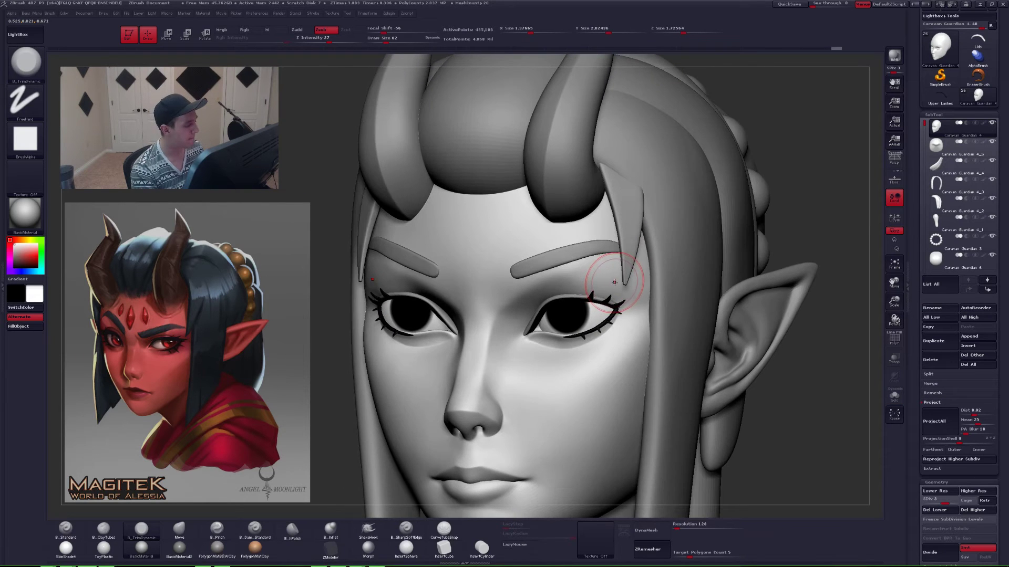
key("alt+s")
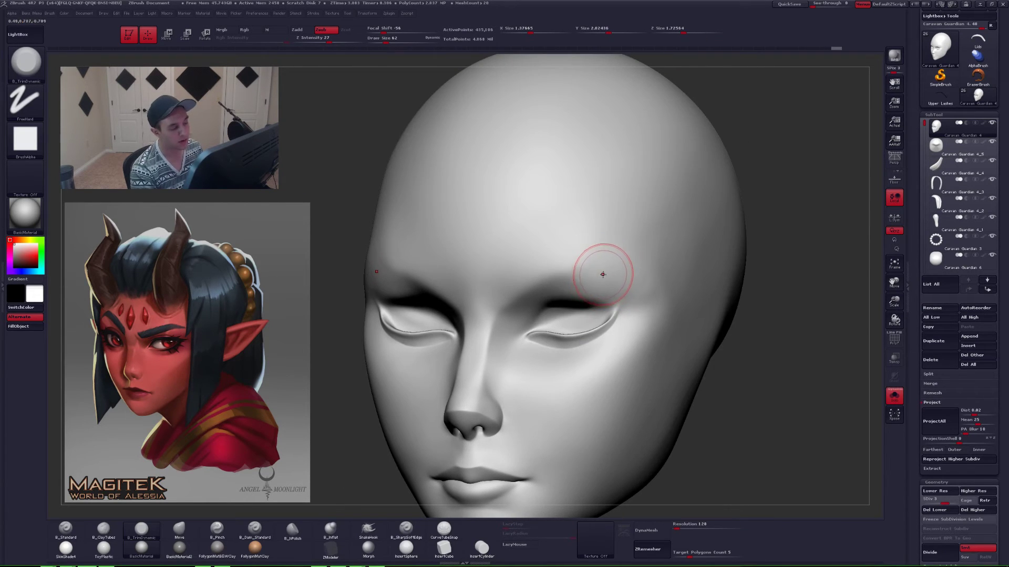
- Sharpen the brow ridge from the outer eye to the nose bridge with the Pinch brush at draw size 46
mouse_move(603, 275)
right_mouse_down()
mouse_move(619, 266)
mouse_move(593, 278)
right_mouse_up()
key("5")
key("space")
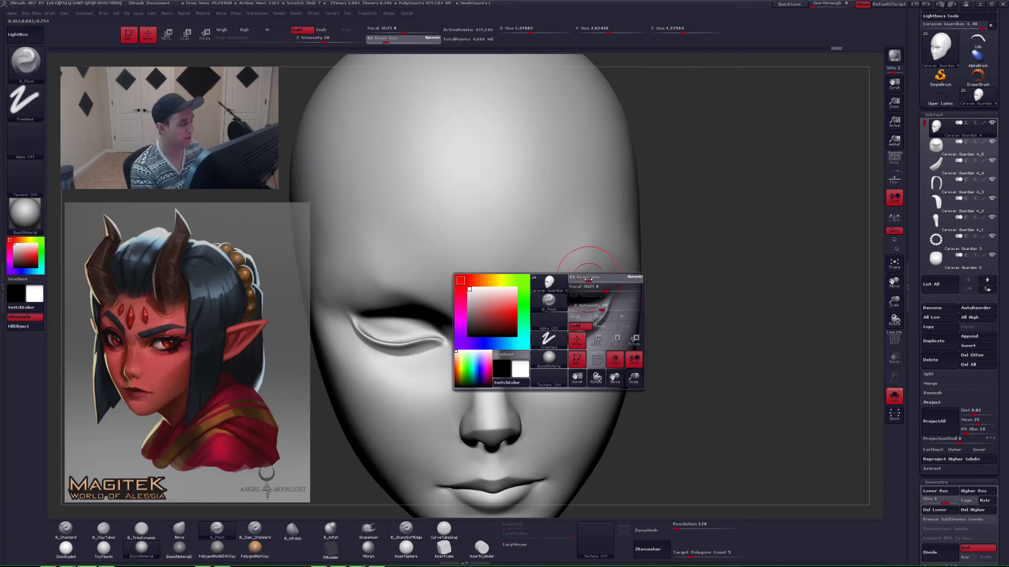
left_click_drag(588, 280, 585, 280)
mouse_move(586, 283)
right_mouse_down()
mouse_move(553, 297)
mouse_move(549, 284)
mouse_move(578, 252)
right_mouse_up()
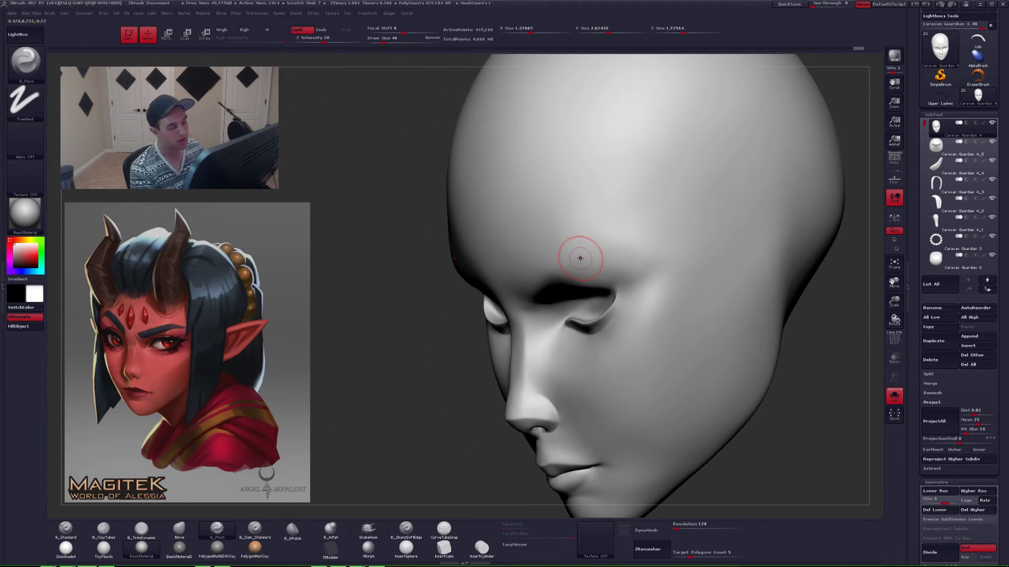
left_click_drag(630, 266, 559, 271)
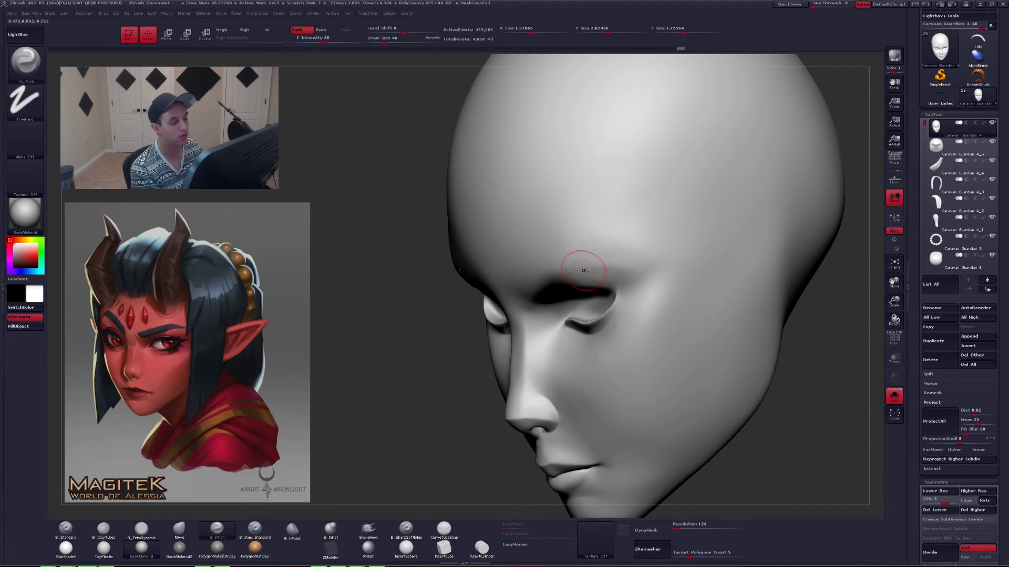
left_click_drag(653, 257, 560, 273)
right_click_drag(567, 270, 623, 265)
left_click_drag(634, 263, 559, 272)
right_click_drag(552, 272, 572, 267)
left_click_drag(570, 268, 535, 307)
right_click_drag(541, 313, 517, 314)
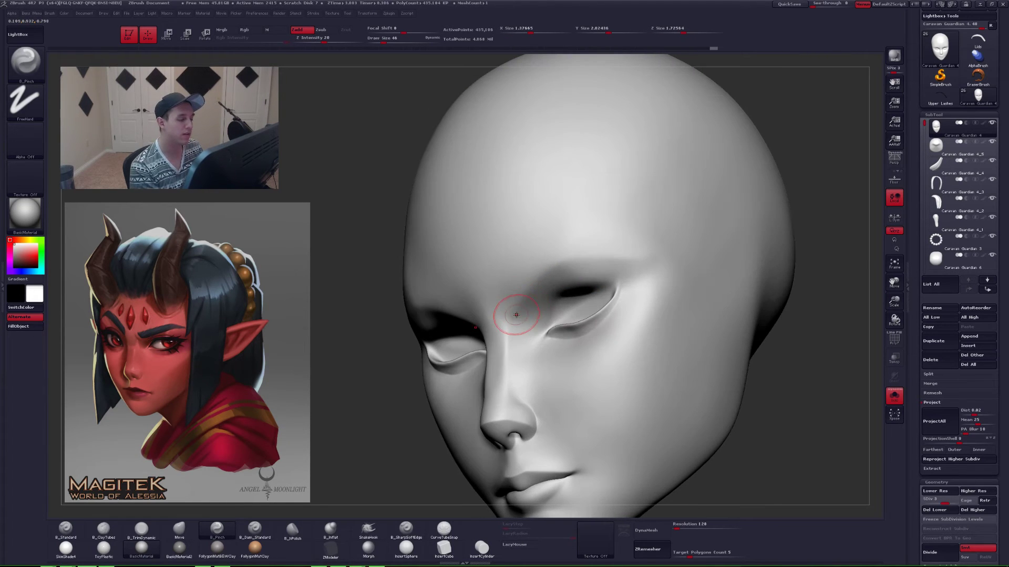
- Pinch the ridge above the eye socket again at draw size 51 and bring back the full bust from the front
key("space")
left_click_drag(600, 259, 552, 266)
left_click_drag(551, 266, 652, 255)
right_click_drag(627, 252, 634, 294, "shift")
key("alt+s")
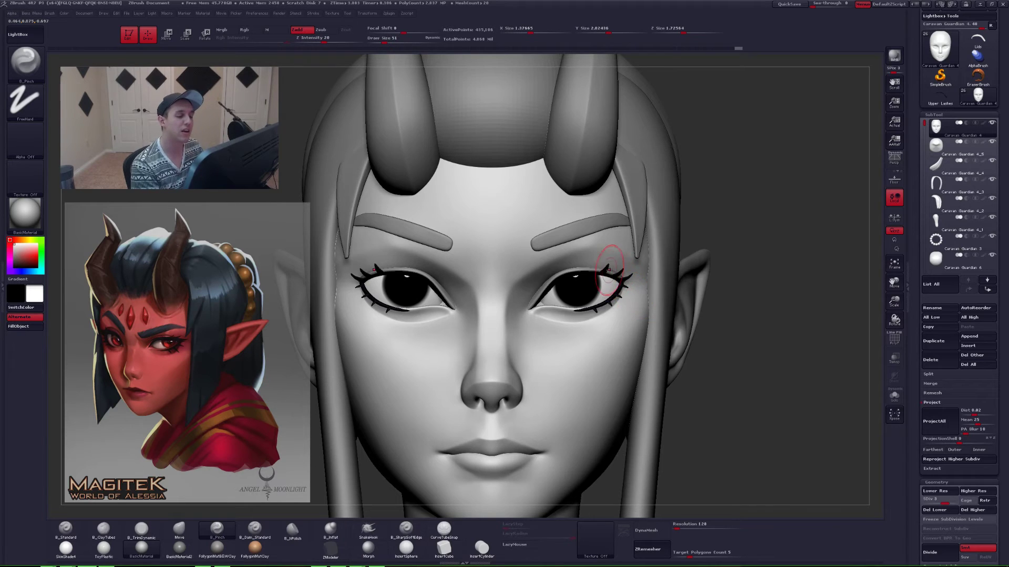
- Isolate the face and soften the outer end of the brow ridge near the temple with a brush size of 62
key("alt+s")
mouse_move(573, 286)
right_mouse_down()
mouse_move(554, 277)
mouse_move(569, 252)
right_mouse_up()
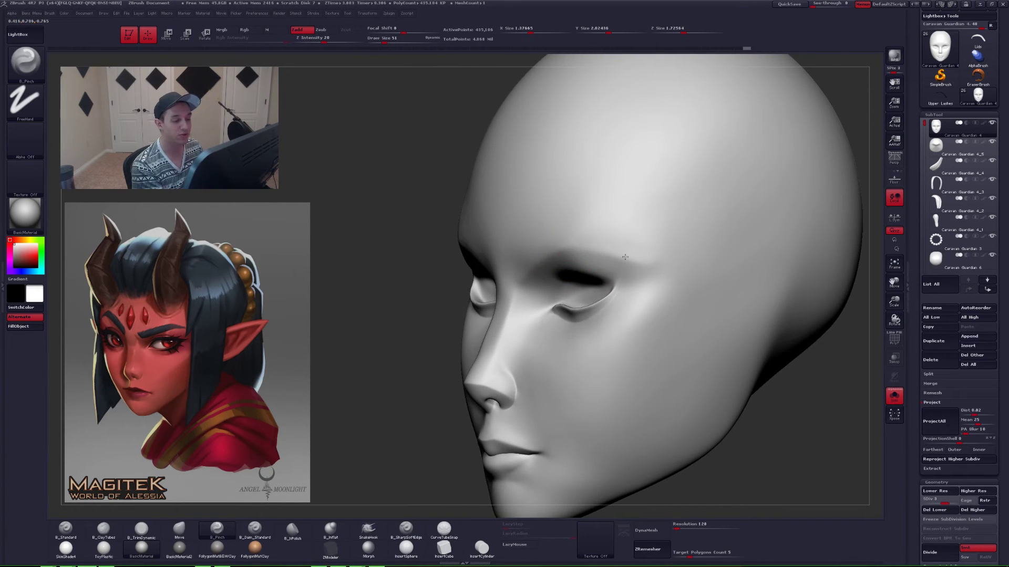
right_click_drag(638, 286, 625, 283)
key("space")
left_click_drag(636, 284, 644, 283)
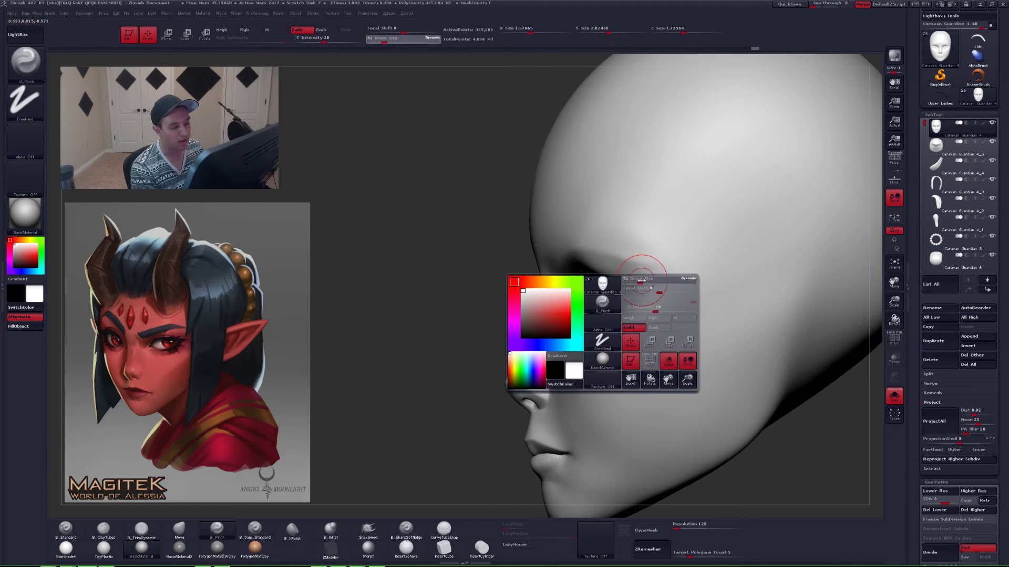
mouse_move(645, 284)
right_mouse_down()
mouse_move(666, 286)
mouse_move(648, 292)
right_mouse_up()
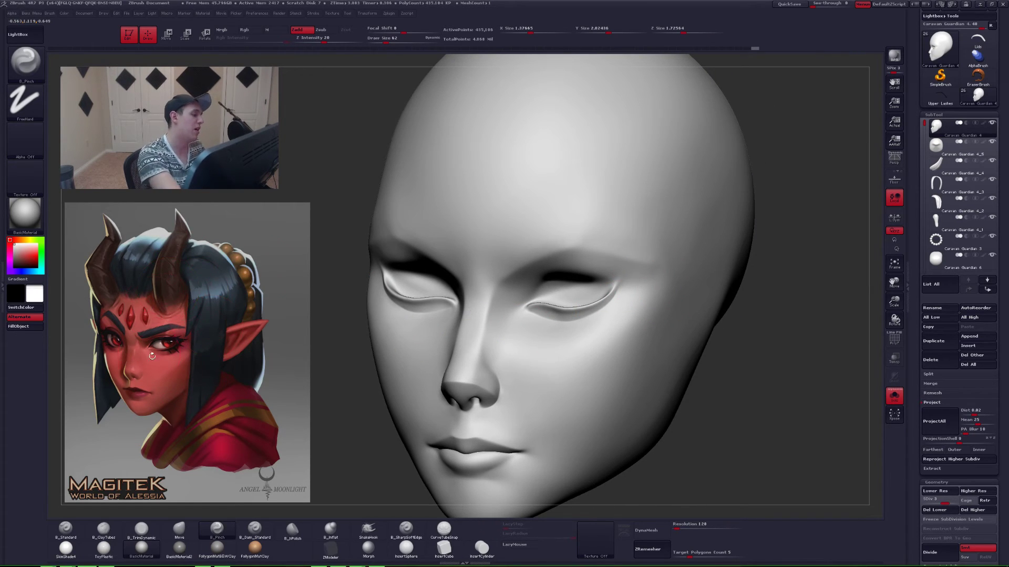
key("alt+s")
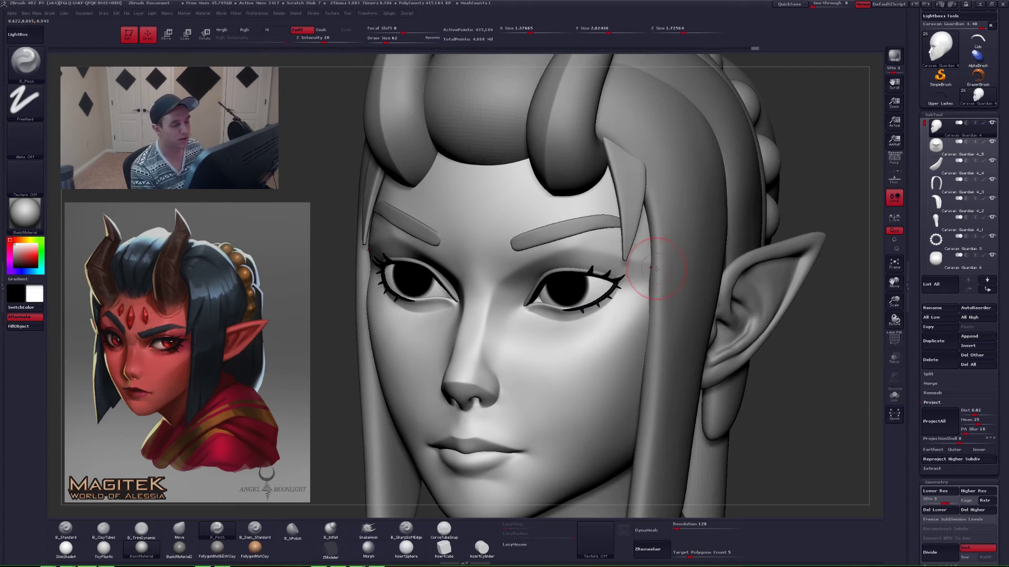
right_click_drag(661, 284, 645, 287)
key("alt+s")
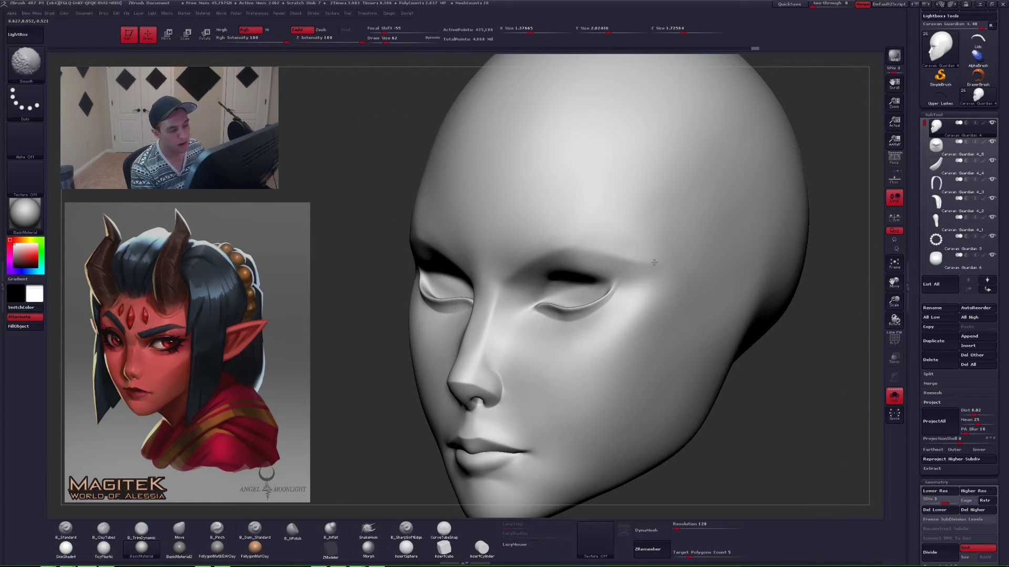
left_click_drag(652, 285, 659, 295, "shift")
right_click_drag(659, 295, 642, 278, "ctrl")
mouse_move(641, 278)
right_mouse_down("shift")
mouse_move(653, 293)
mouse_move(633, 280)
right_mouse_up("shift")
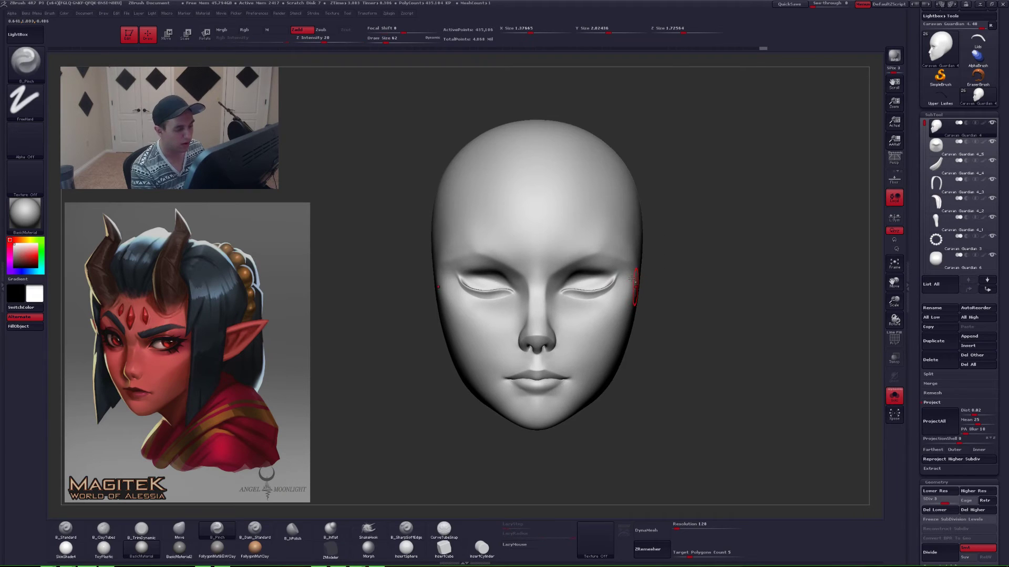
- Switch to the TrimDynamic brush, smooth the forehead area just above the brow ridge, and restore the full bust display
right_click_drag(590, 225, 604, 234, "ctrl")
key("b")
key("t")
key("d")
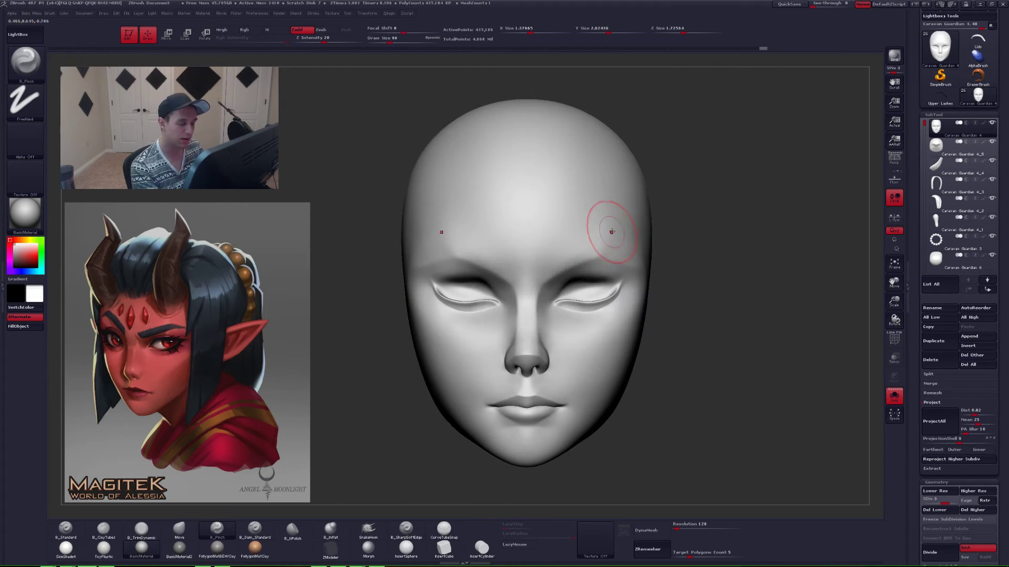
right_click_drag(575, 203, 580, 259)
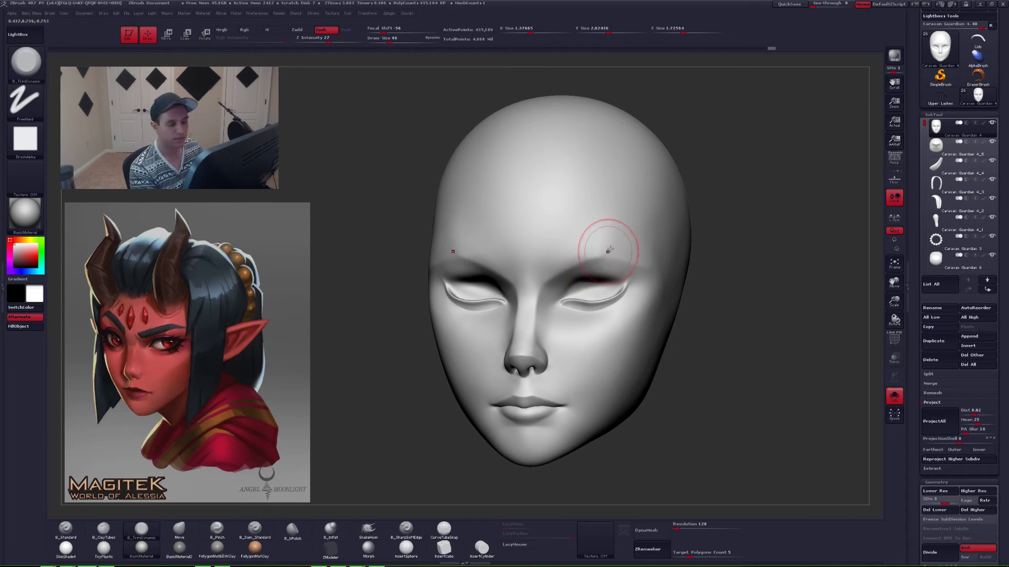
left_click_drag(607, 251, 601, 240, "shift")
right_click_drag(558, 341, 521, 335, "alt")
key("ctrl+shift+s")
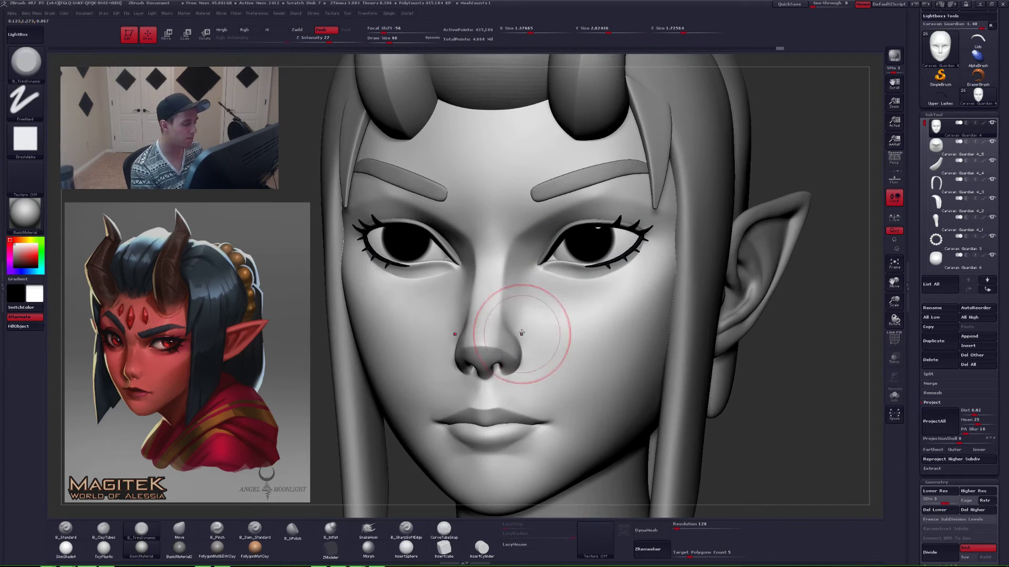
- Reduce the TrimDynamic brush's draw size and turn on perspective for a three-quarter view of the bust
key("space")
left_click_drag(520, 339, 498, 340)
right_click_drag(501, 379, 517, 362, "alt")
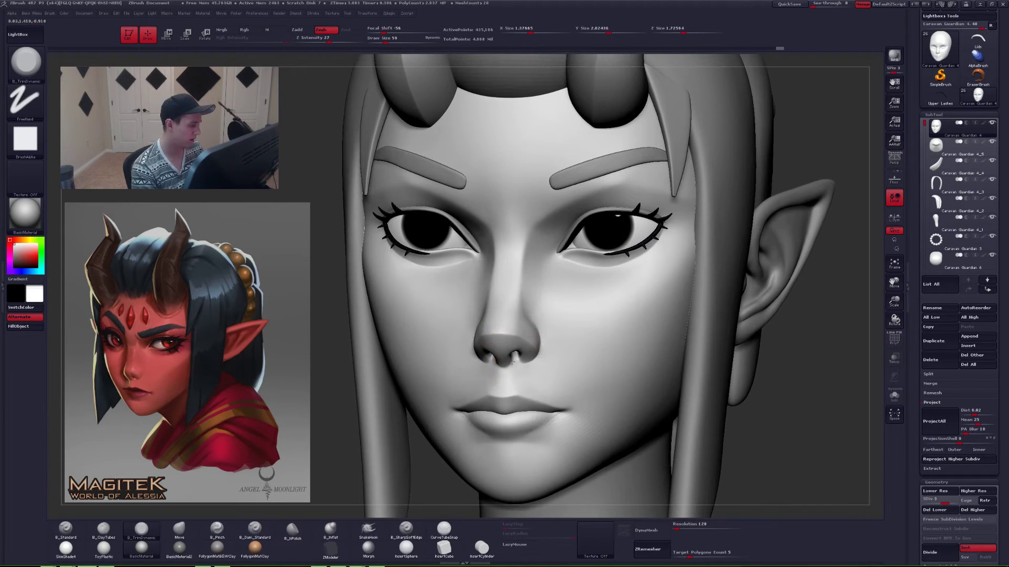
left_click(894, 159)
right_click_drag(590, 352, 534, 354)
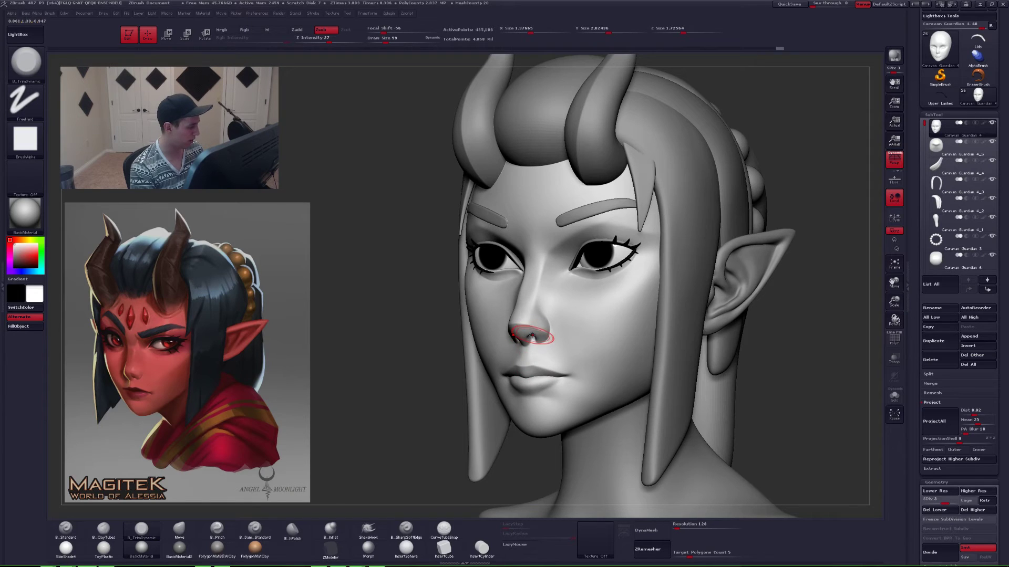
- Select the Move brush and reduce its draw size to work on the nostrils from below
mouse_move(529, 341)
right_mouse_down()
mouse_move(536, 326)
mouse_move(546, 333)
mouse_move(536, 341)
right_mouse_up()
key("b")
key("m")
key("v")
key("space")
left_click_drag(547, 340, 533, 342)
mouse_move(531, 343)
right_mouse_down()
mouse_move(522, 331)
mouse_move(531, 334)
right_mouse_up()
- Adjust the nostrils at the lowest subdivision level with a draw size of 11, and return the face to level 4
key("shift+d")
key("shift+d")
key("bracketleft")
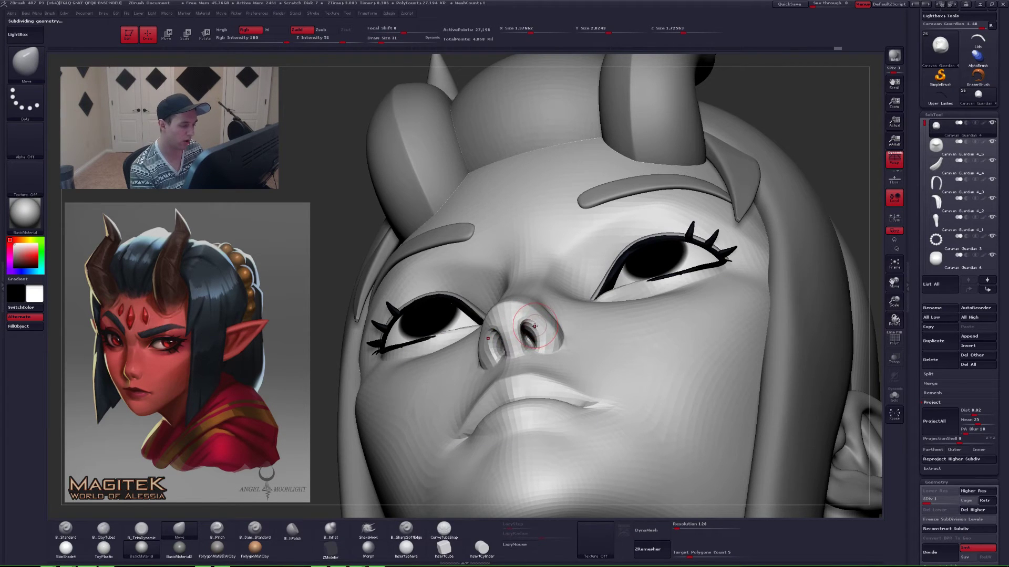
mouse_move(534, 326)
right_mouse_down()
mouse_move(529, 337)
mouse_move(552, 352)
mouse_move(534, 349)
right_mouse_up()
key("d")
key("d")
key("d")
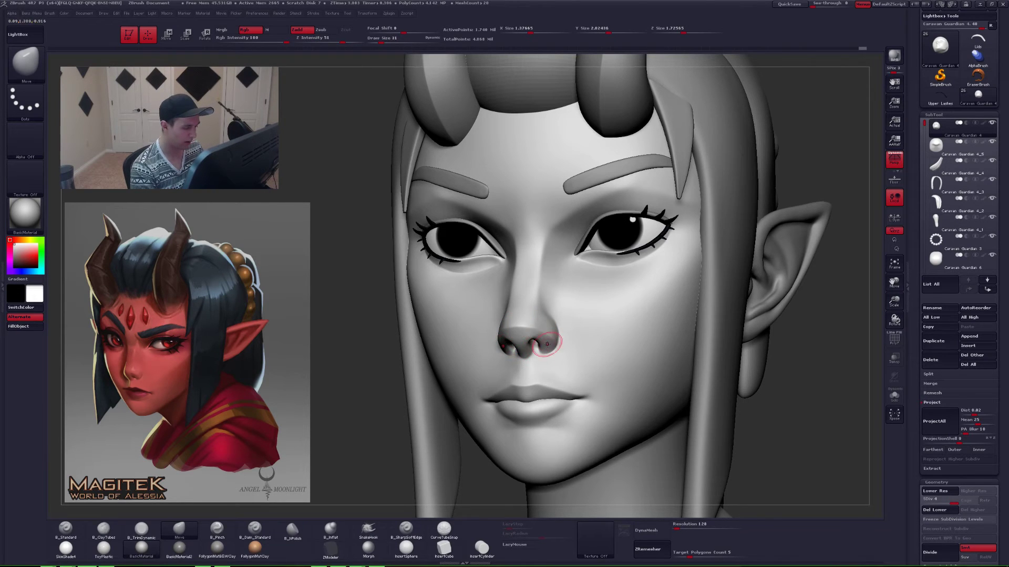
- Set the Move brush's draw size to 22 and adjust the outer edge of the nostril wing
mouse_move(525, 344)
right_mouse_down()
mouse_move(538, 329)
mouse_move(510, 349)
mouse_move(511, 333)
right_mouse_up()
key("space")
left_click_drag(510, 335, 498, 336)
right_click_drag(491, 340, 498, 344)
key("space")
left_click_drag(496, 341, 499, 339)
right_click_drag(514, 368, 427, 362)
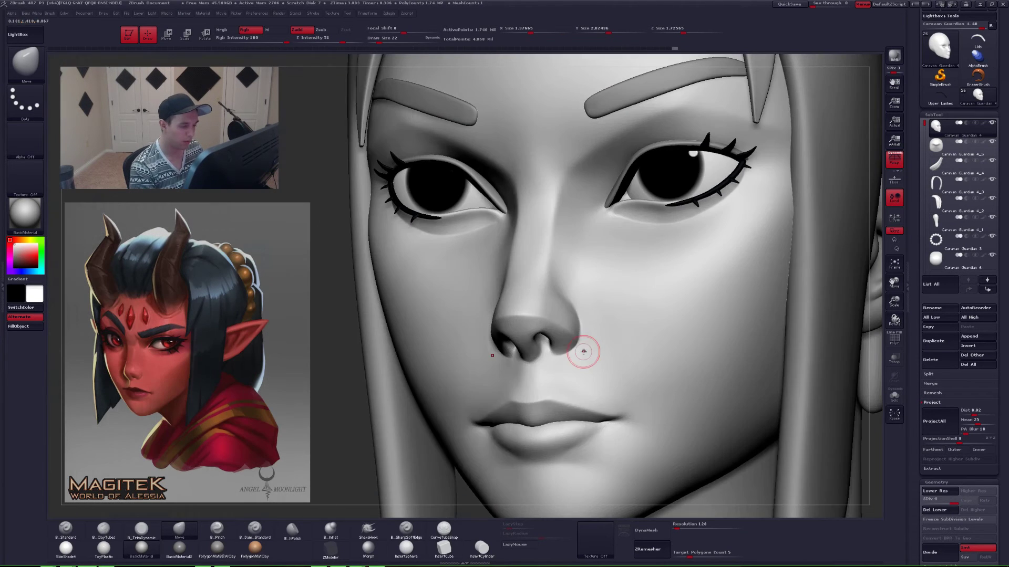
- Enlarge the brush slightly and smooth the crease where the nostril wing meets the cheek
key("space")
left_click_drag(584, 348, 590, 346)
right_click_drag(603, 359, 577, 359)
mouse_move(594, 340)
left_mouse_down("shift")
mouse_move(586, 311)
mouse_move(588, 336)
left_mouse_up("shift")
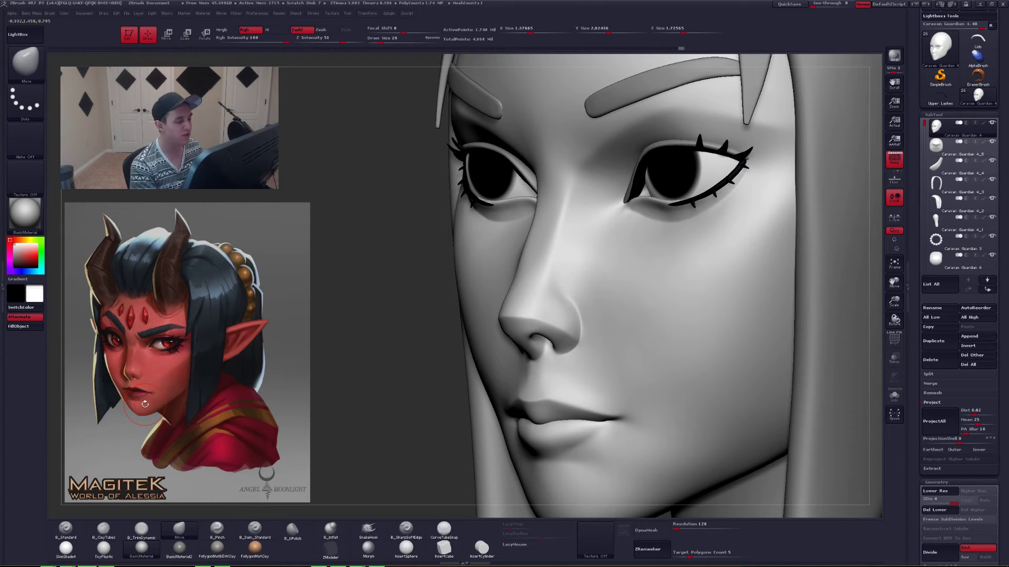
- Drop the face to its lowest subdivision level and set the Move brush's draw size to 35 for the side of the nose
right_click_drag(570, 315, 552, 328)
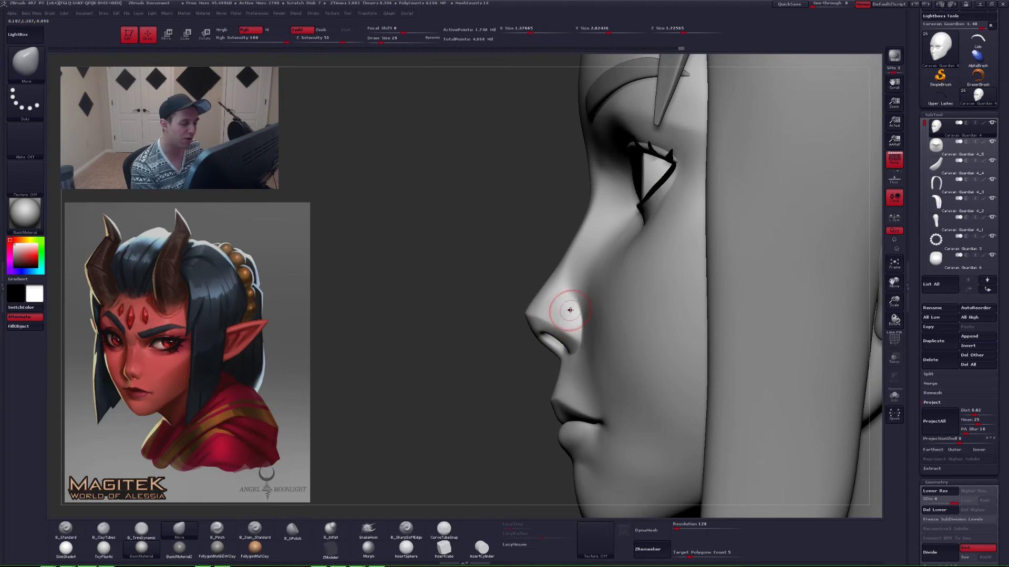
key("space")
left_click_drag(570, 311, 573, 310)
right_click_drag(570, 311, 585, 309)
key("shift+d")
key("shift+d")
key("shift+d")
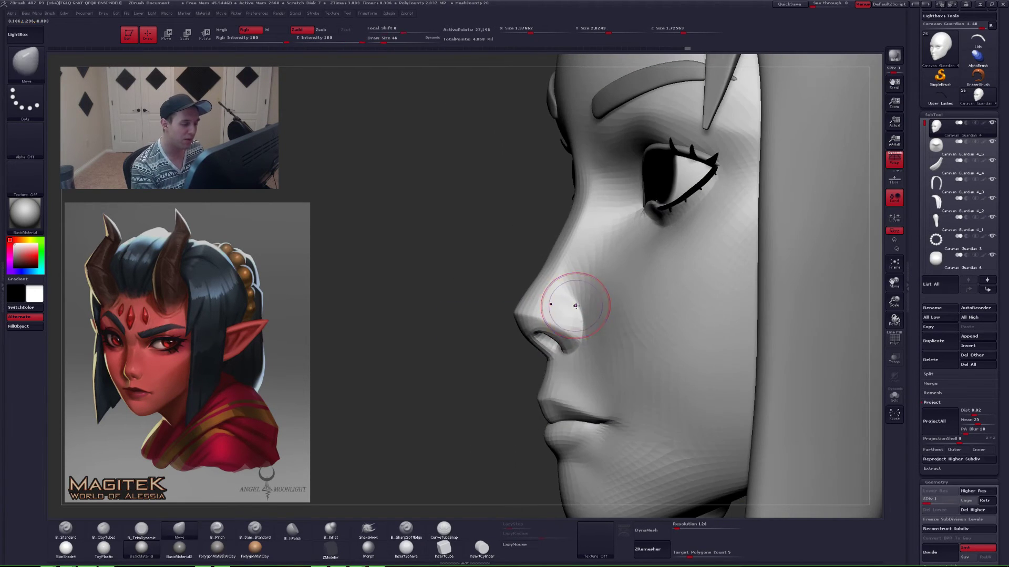
key("space")
left_click_drag(575, 306, 571, 303)
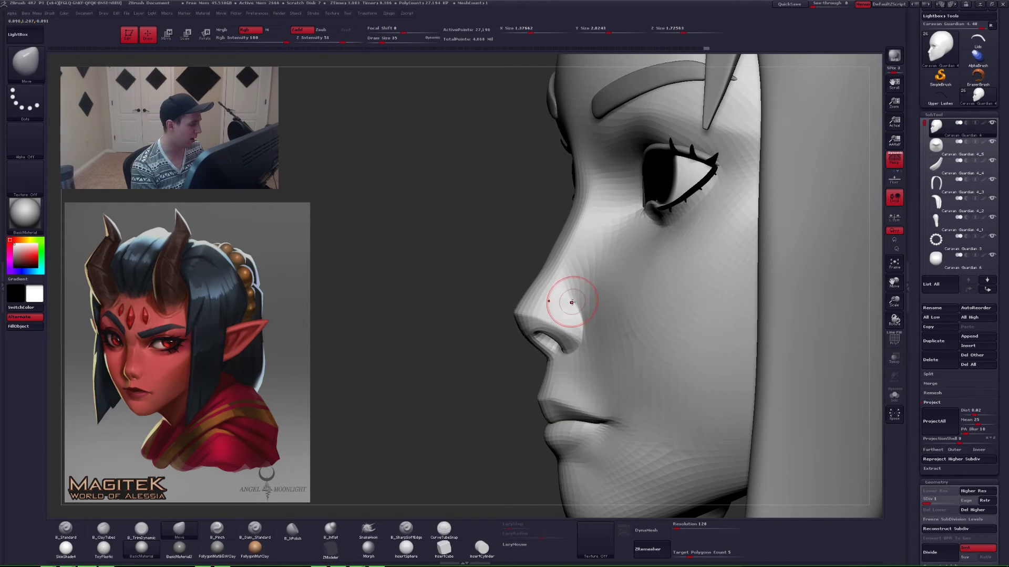
- Push the nostril wing inward with the Move brush and raise the face back to subdivision level 4
right_click_drag(577, 312, 572, 302)
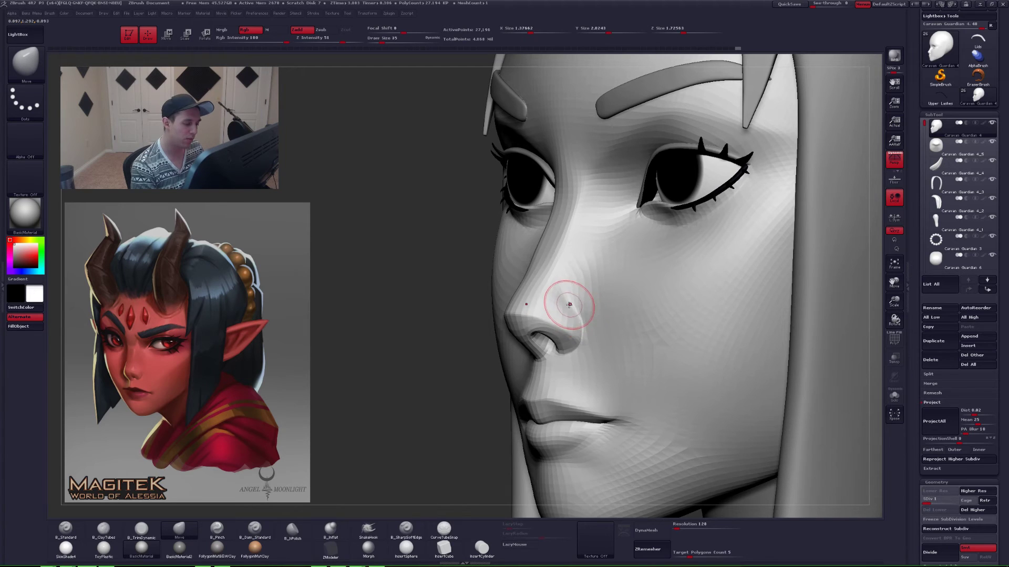
right_click_drag(568, 317, 574, 298)
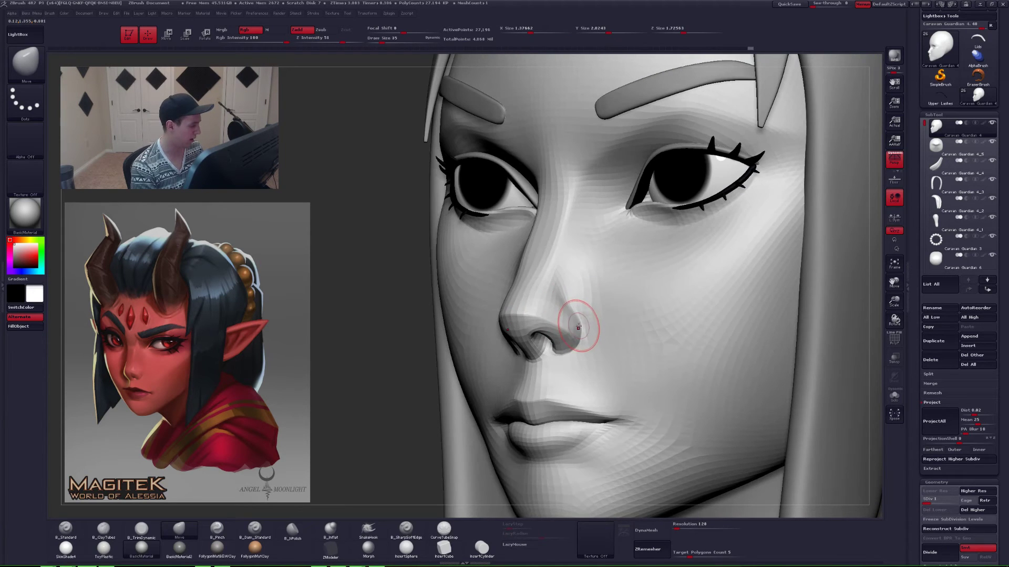
left_click_drag(585, 320, 578, 323)
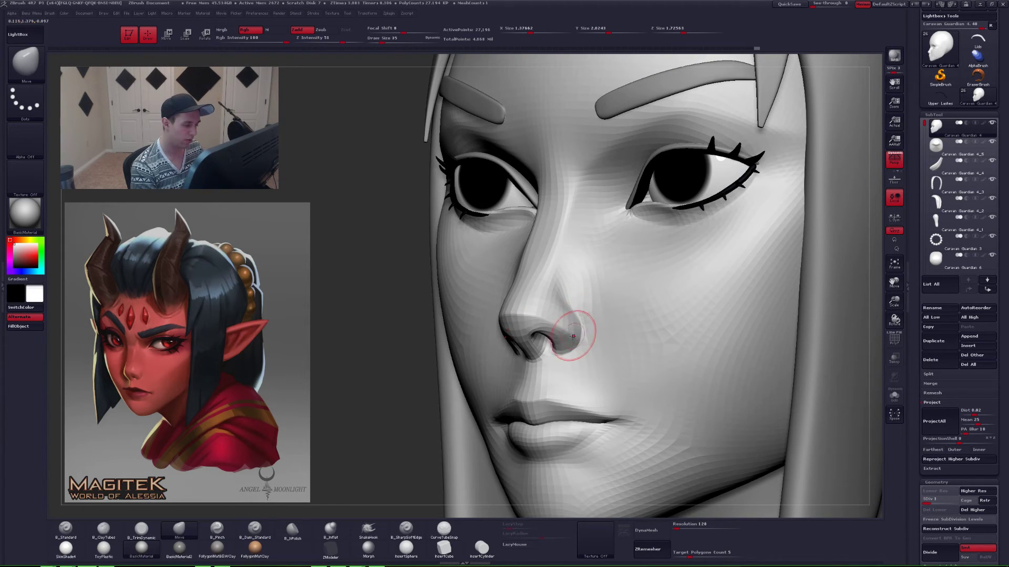
key("d")
key("d")
key("d")
- Isolate the face and reduce the Move brush's draw size to 17 for refining the nostril wing
mouse_move(562, 306)
right_mouse_down()
mouse_move(589, 315)
mouse_move(518, 320)
mouse_move(541, 336)
right_mouse_up()
key("alt+s")
key("space")
left_click_drag(518, 323, 507, 323)
right_click_drag(520, 331, 538, 346)
key("space")
left_click_drag(516, 338, 519, 338)
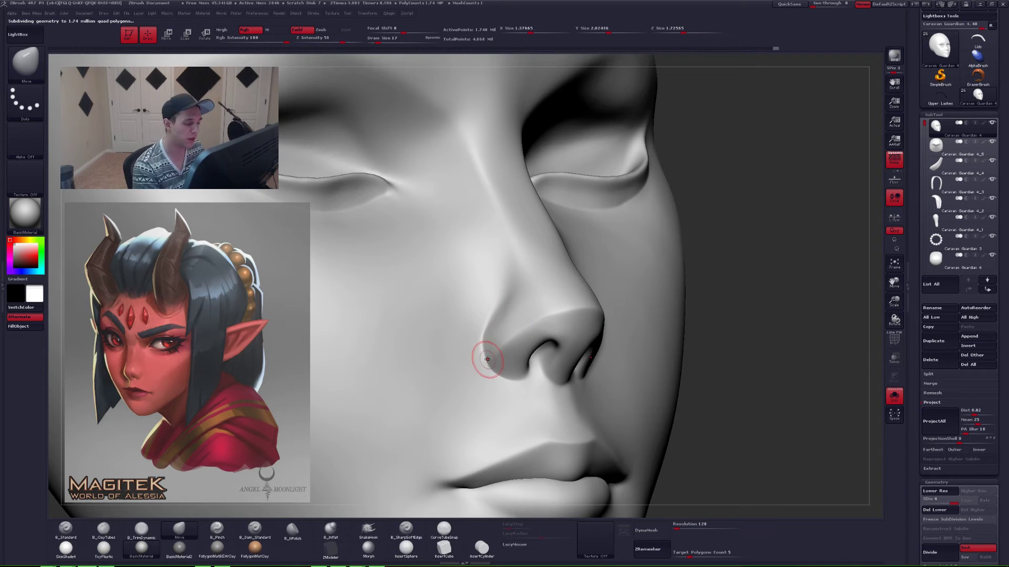
- Refine and smooth the nostril wing at subdivision level 3, and bring the face back to level 4
key("space")
mouse_move(481, 356)
left_mouse_down()
mouse_move(501, 345)
mouse_move(495, 356)
left_mouse_up()
key("space")
key("space")
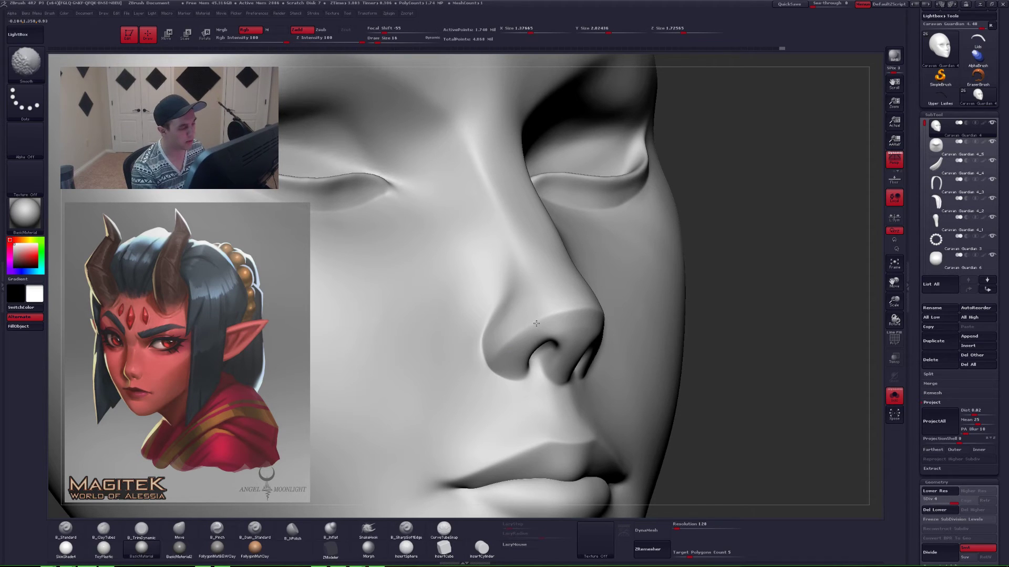
key("shift+d")
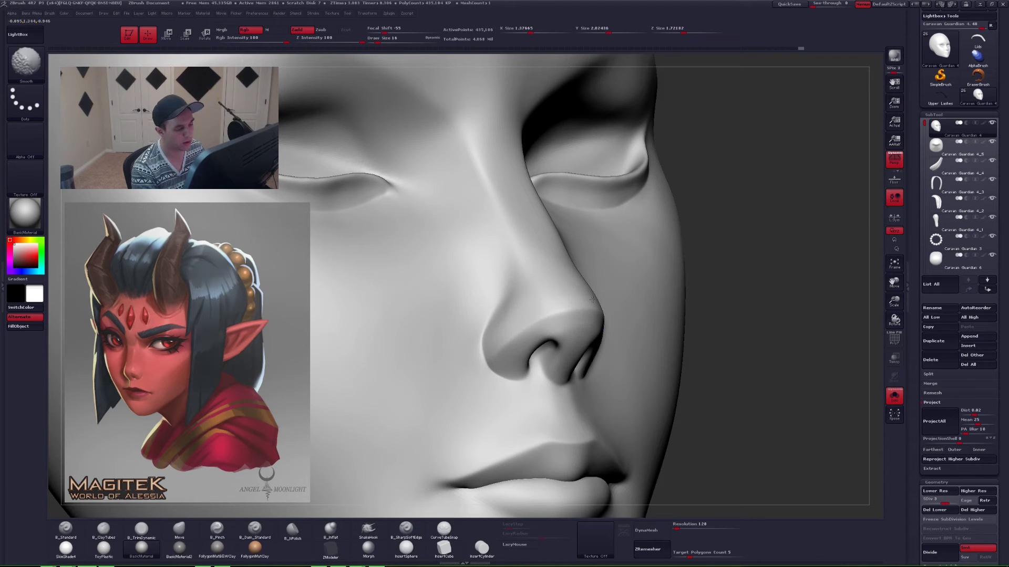
mouse_move(572, 328)
right_mouse_down()
mouse_move(549, 339)
mouse_move(582, 339)
mouse_move(523, 344)
right_mouse_up()
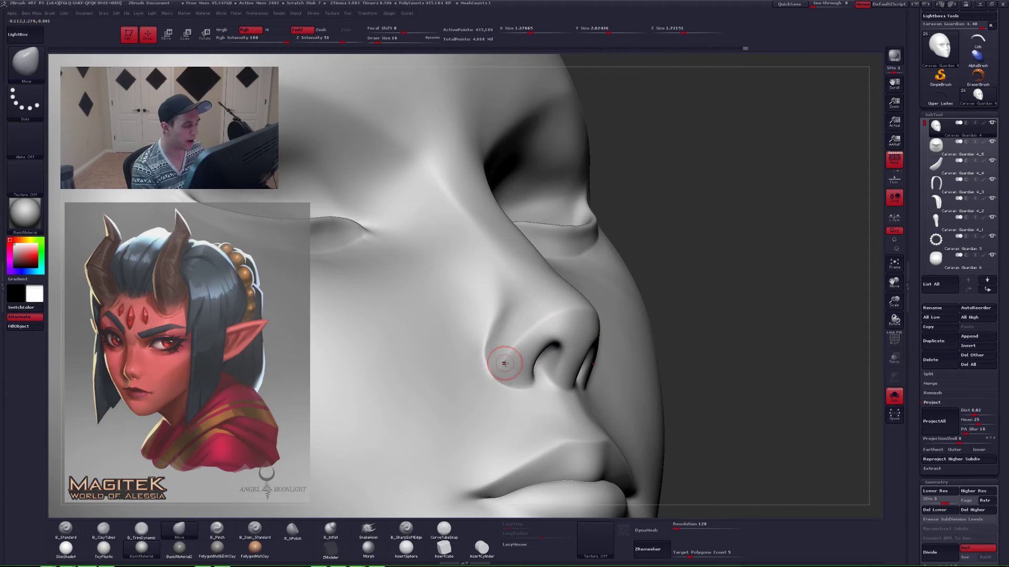
mouse_move(574, 321)
right_mouse_down()
mouse_move(580, 354)
mouse_move(570, 332)
right_mouse_up()
key("ctrl+d")
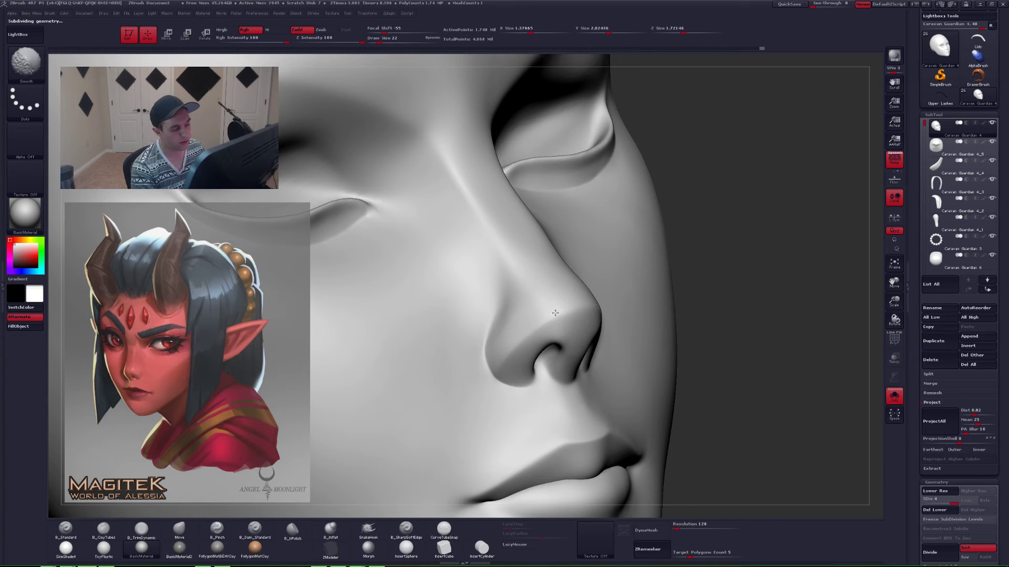
mouse_move(529, 338)
right_mouse_down()
mouse_move(507, 334)
mouse_move(544, 326)
mouse_move(551, 345)
right_mouse_up()
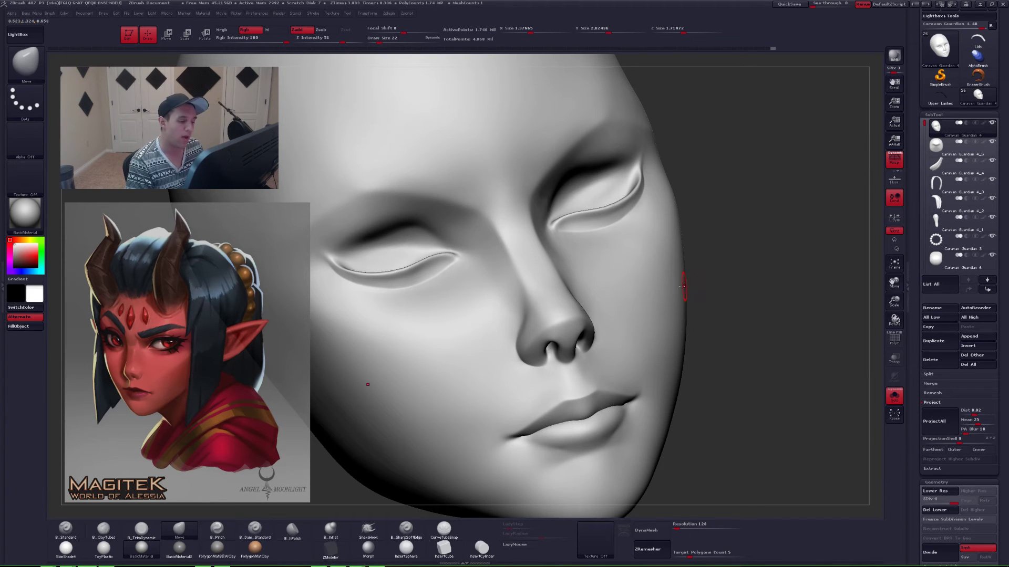
- Restore the full bust display and check the reshaped nose in a three-quarter view
right_click_drag(640, 294, 548, 241)
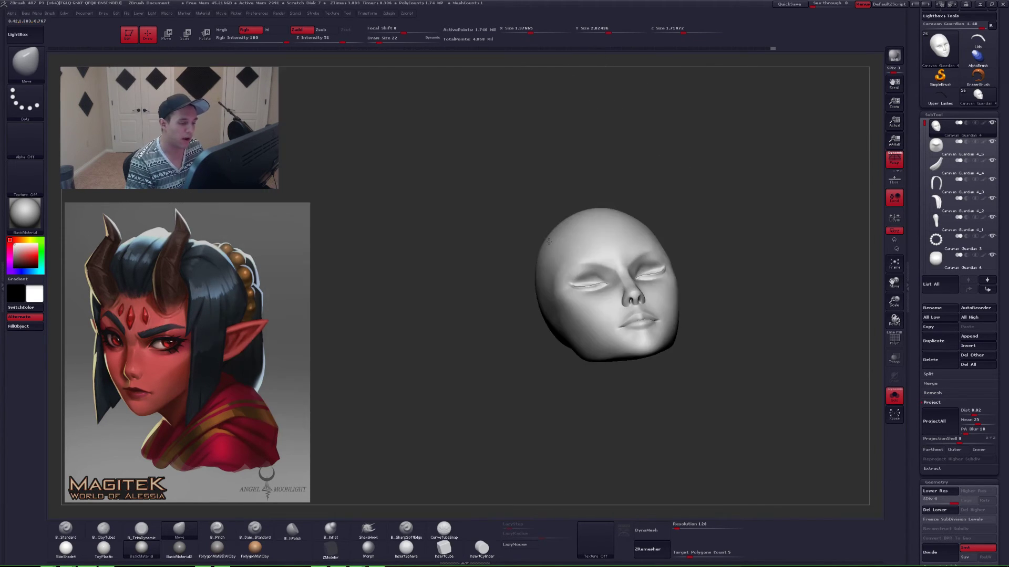
right_click_drag(609, 278, 584, 267, "shift")
mouse_move(704, 346)
right_mouse_down("alt")
mouse_move(578, 318)
mouse_move(609, 296)
right_mouse_up("alt")
key("alt+shift+s")
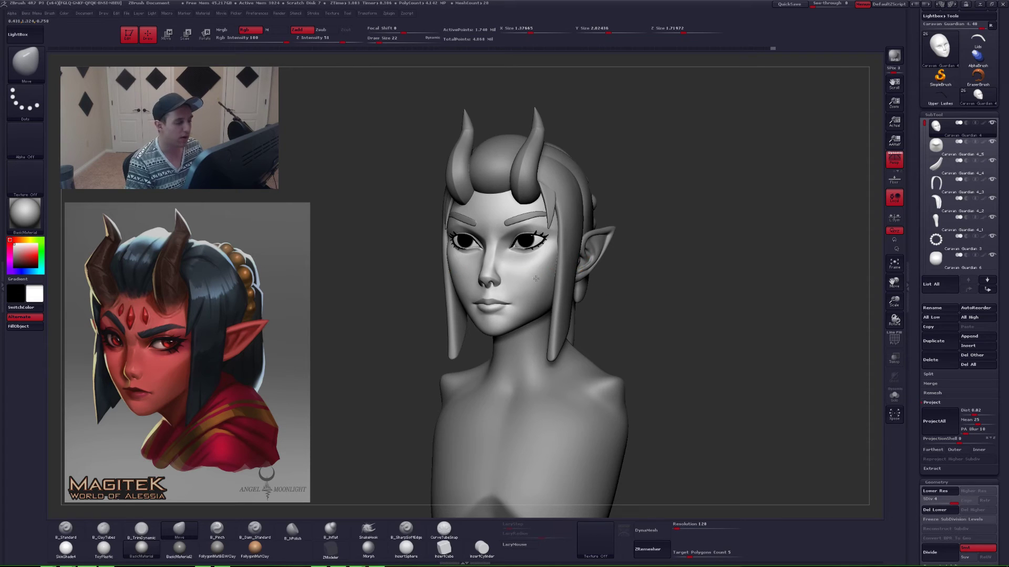
mouse_move(536, 278)
right_mouse_down("alt")
mouse_move(566, 289)
mouse_move(541, 286)
right_mouse_up("alt")
key("shift+f")
key("shift+f")
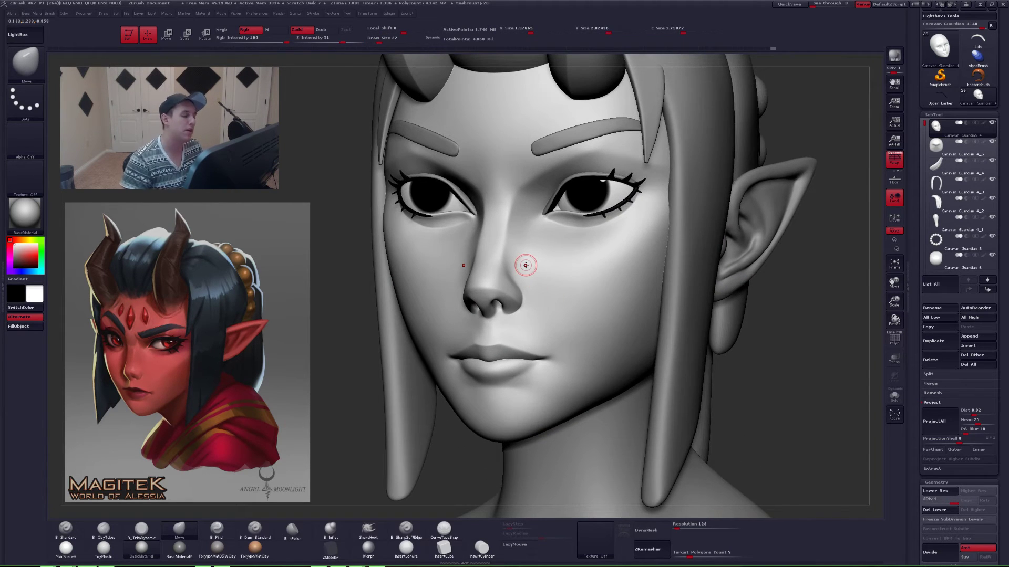
- Switch to the Pinch brush at draw size 17 and work on the upper nose bridge between the eyes
right_click_drag(504, 226, 504, 210, "ctrl")
key("5")
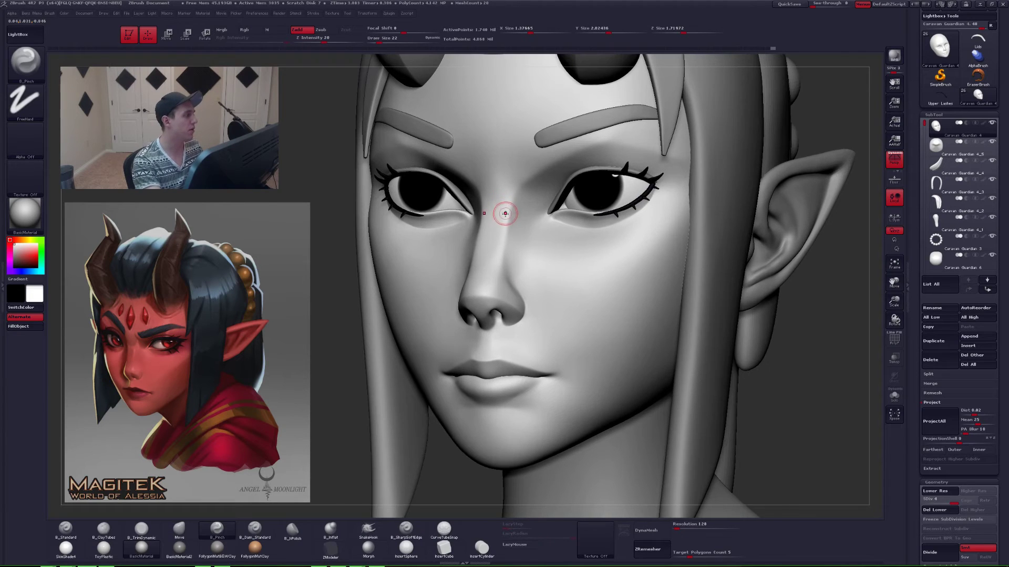
key("s")
left_click_drag(503, 212, 512, 212)
right_click_drag(515, 223, 510, 271, "alt")
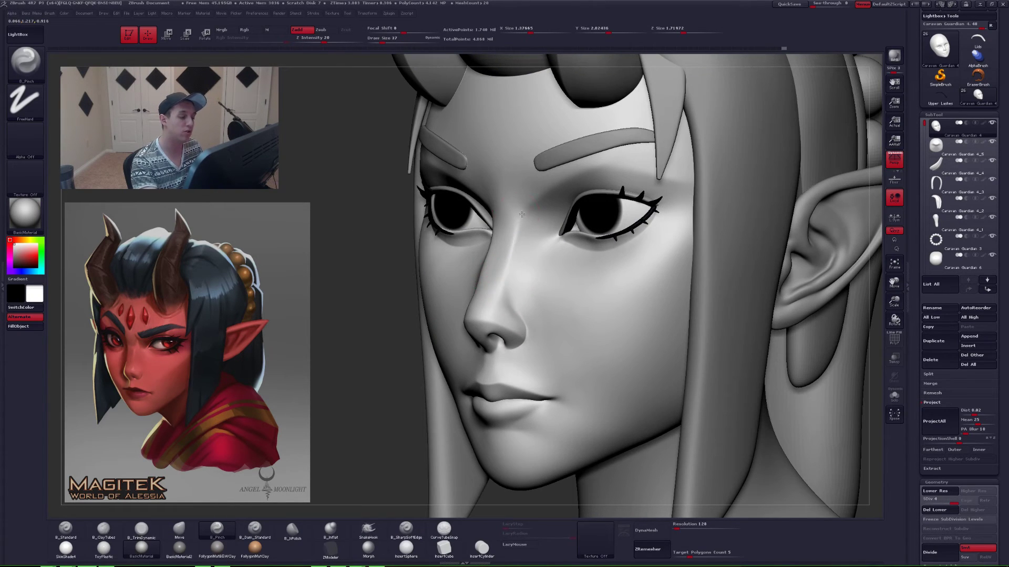
- Inspect the isolated face from the front, restoring the full bust and changing the Pinch brush's draw size
right_click_drag(518, 243, 517, 231)
key("alt+shift+s")
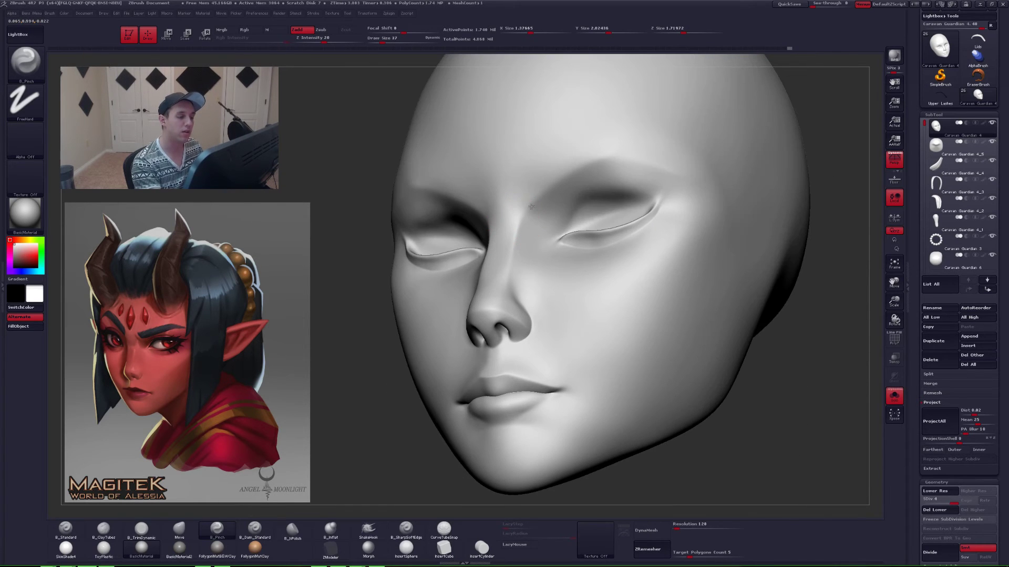
right_click_drag(543, 182, 536, 232, "shift")
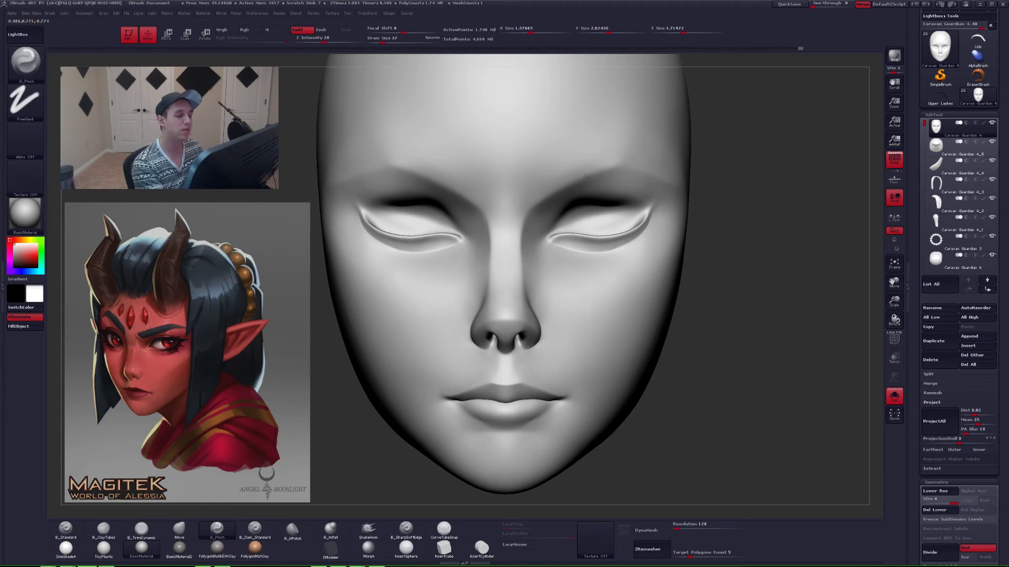
key("alt+shift+s")
right_click_drag(509, 230, 477, 252)
key("space")
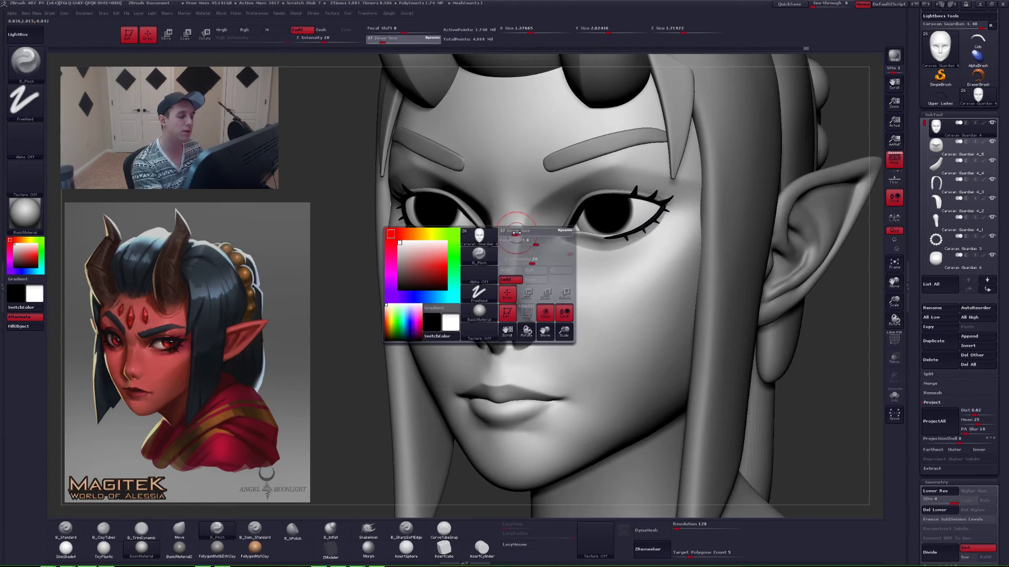
left_click_drag(515, 226, 522, 222)
- Switch to the TrimDynamic brush and examine the whole bust and nose from both sides
key("3")
right_click_drag(532, 286, 484, 296)
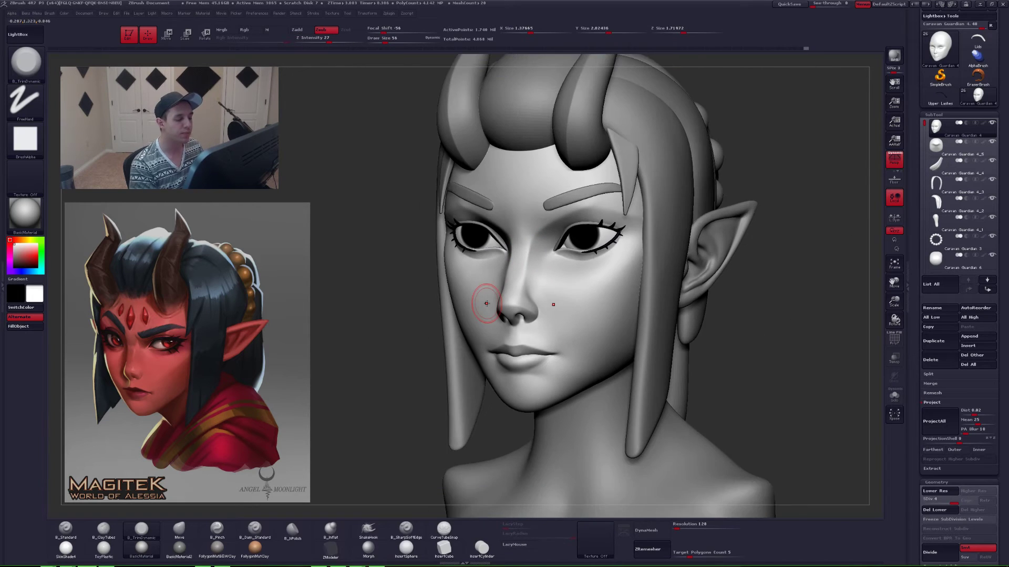
right_click_drag(553, 371, 584, 361)
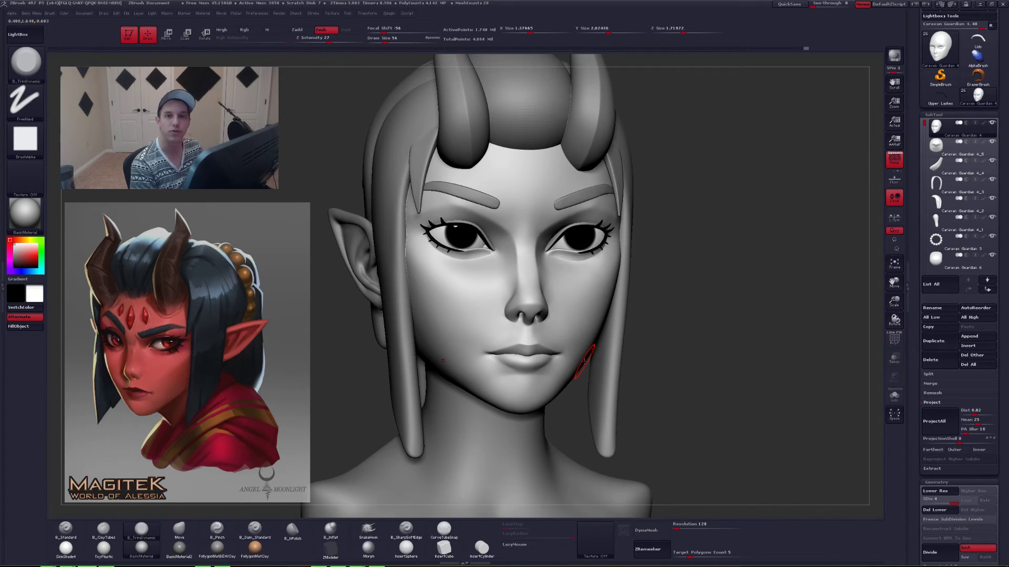
mouse_move(550, 310)
right_mouse_down()
mouse_move(521, 308)
mouse_move(584, 317)
right_mouse_up()
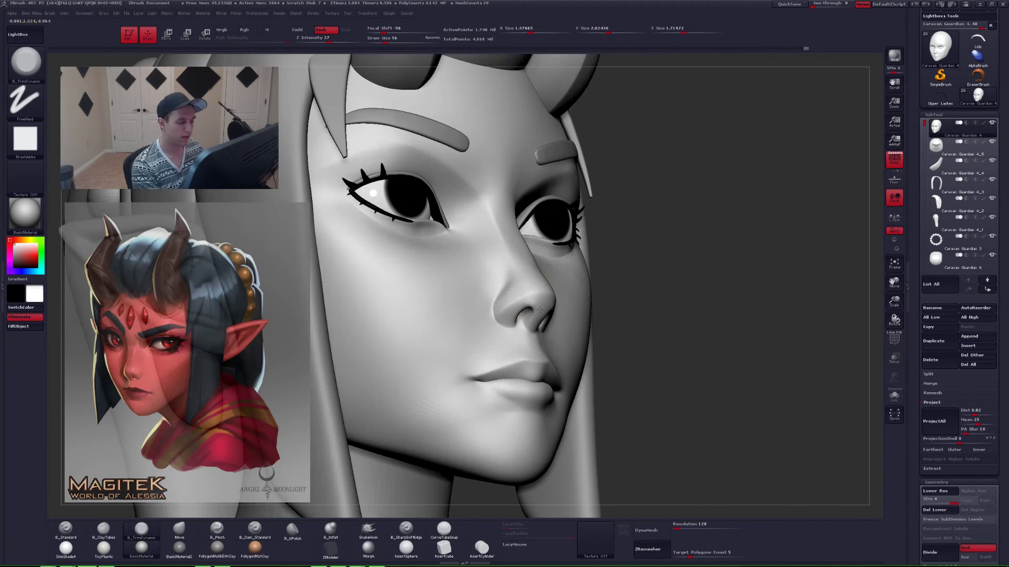
- Switch back to the Move brush, adjust its draw size and smooth the cheek surface beside the nose
right_click_drag(499, 295, 516, 308, "ctrl")
key("space")
left_click_drag(516, 309, 488, 314)
key("b")
key("m")
key("v")
key("space")
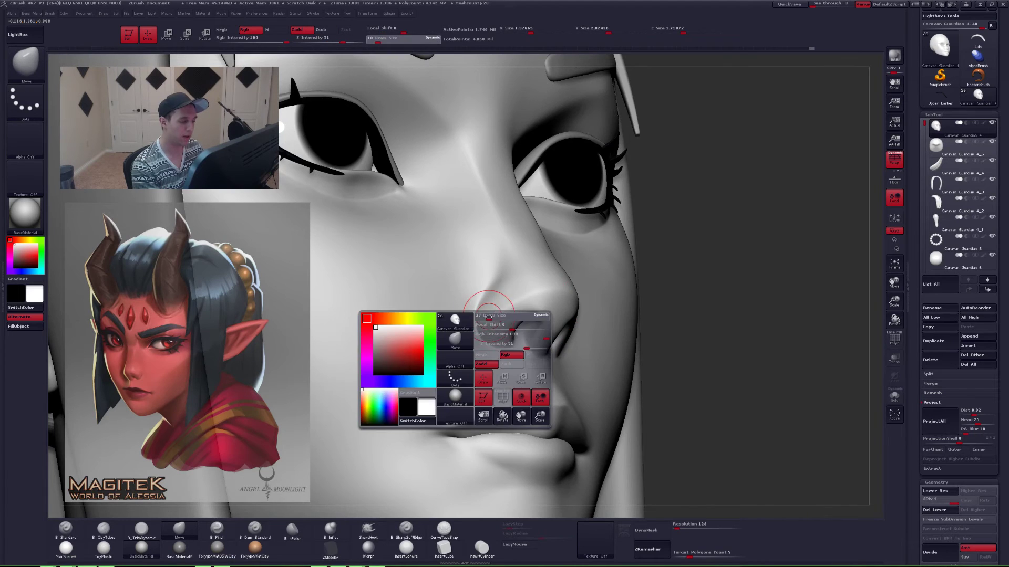
right_click_drag(488, 315, 525, 320)
key("shift")
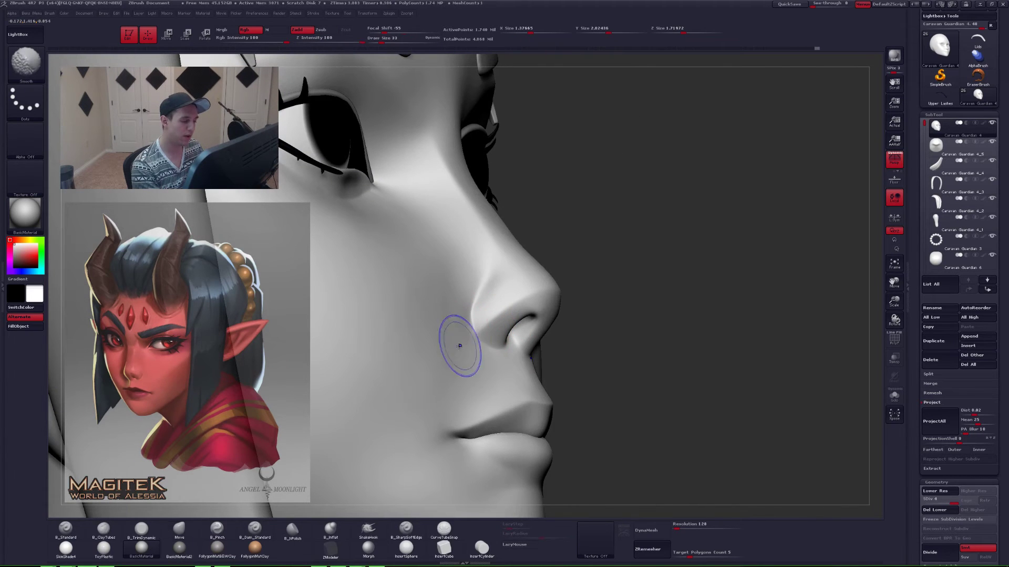
left_click_drag(444, 283, 419, 328, "shift")
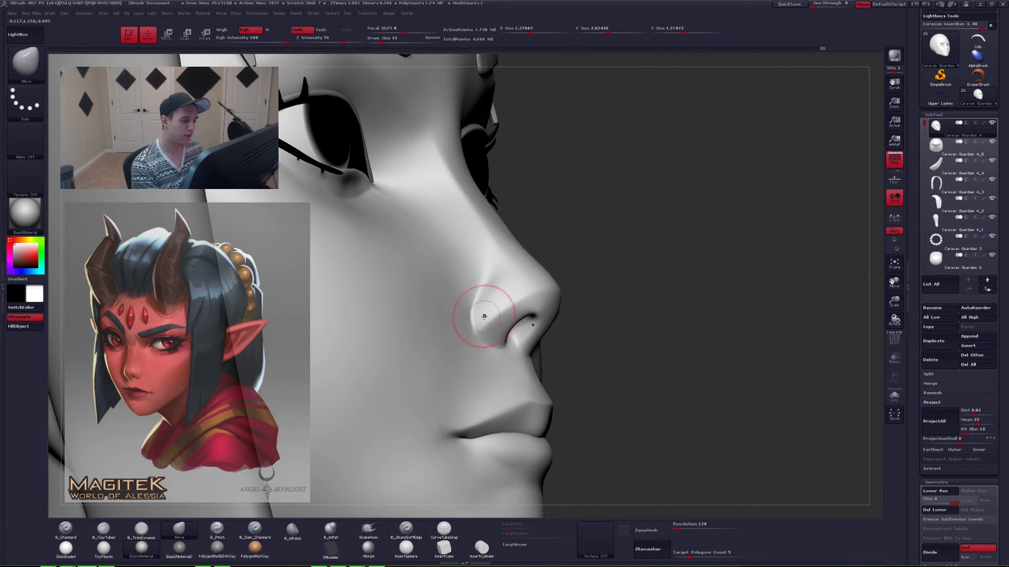
- Reduce the draw size to 22 and smooth the nostril wing and the tip of the nose
right_click_drag(482, 315, 498, 309, "ctrl")
key("space")
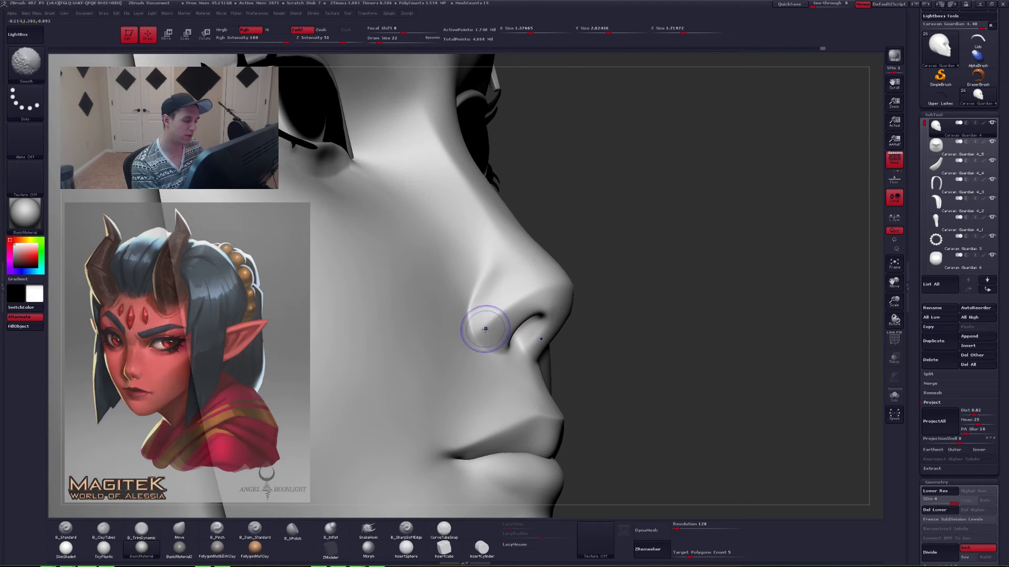
key("shift")
left_click_drag(558, 289, 555, 309, "shift")
right_click_drag(562, 310, 438, 318)
left_click_drag(572, 316, 580, 326, "shift")
mouse_move(584, 326)
right_mouse_down()
mouse_move(577, 308)
mouse_move(563, 310)
right_mouse_up()
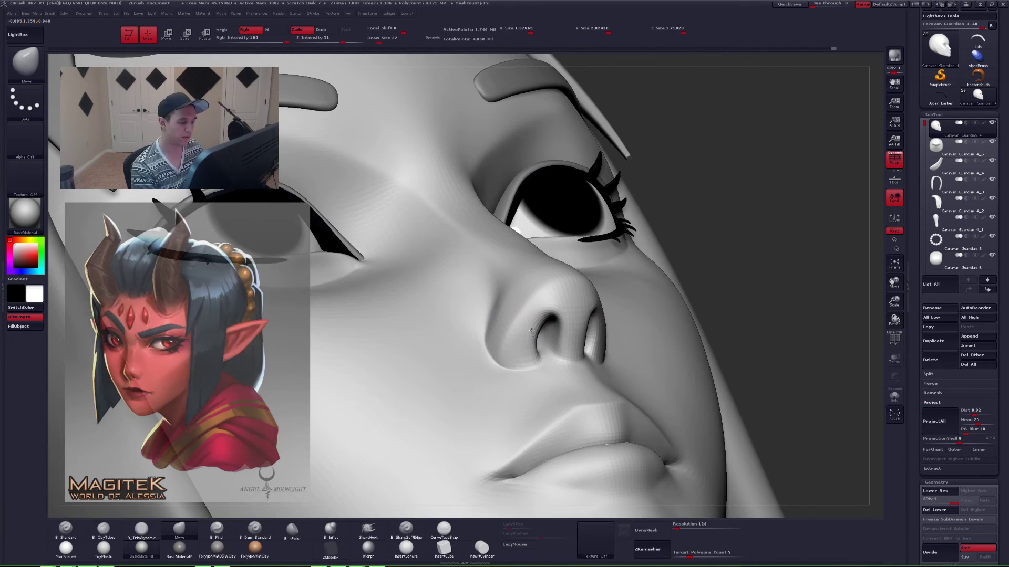
- Build up the rim around the nostril opening with the ClayTubes brush and reduce its draw size to 12
right_click_drag(536, 340, 526, 332)
key("2")
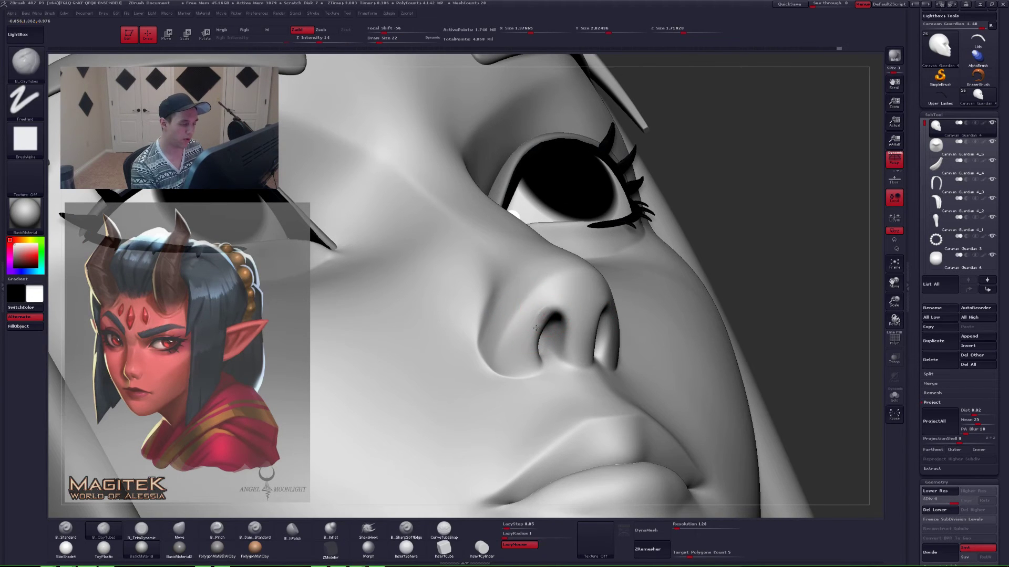
left_click_drag(549, 310, 531, 365)
left_click_drag(551, 308, 541, 318)
left_click_drag(558, 305, 539, 320)
right_click_drag(551, 318, 525, 310)
left_click_drag(551, 309, 542, 318)
right_click_drag(541, 319, 546, 322)
key("space")
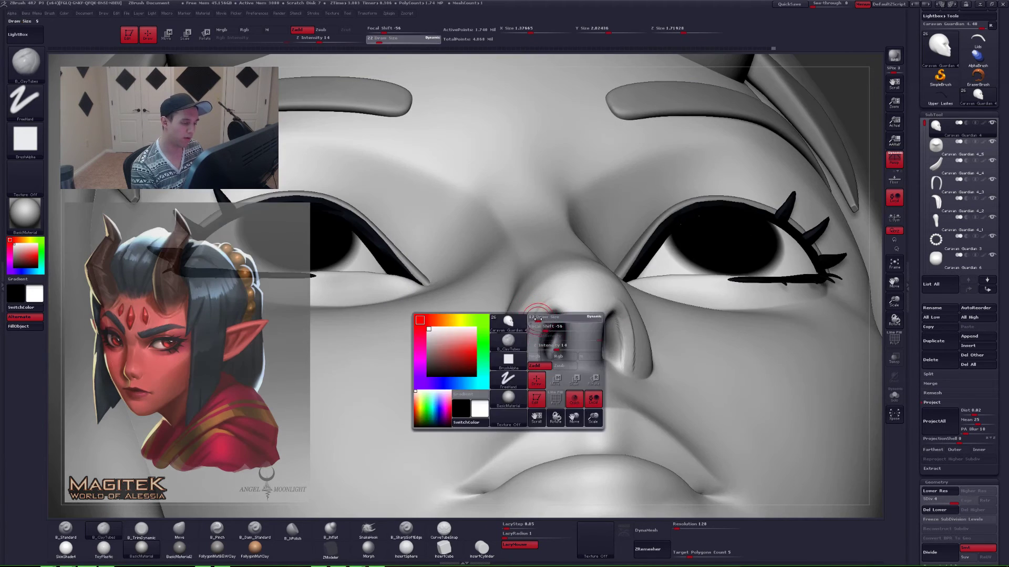
left_click_drag(537, 319, 531, 318)
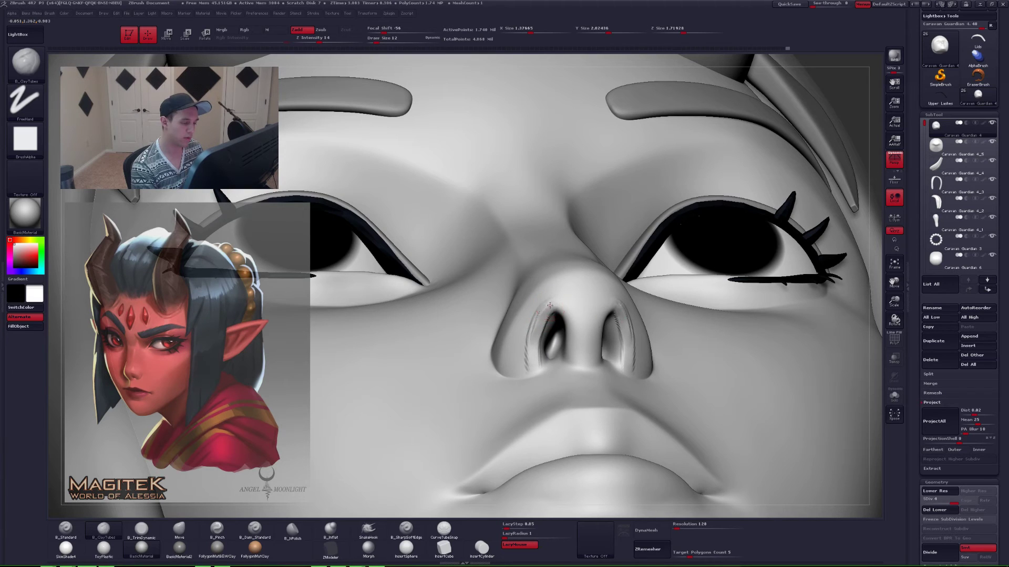
- Smooth the built-up rim around the nostril and even out the nostril wing with the TrimDynamic brush
key("space")
left_click_drag(534, 349, 534, 334, "shift")
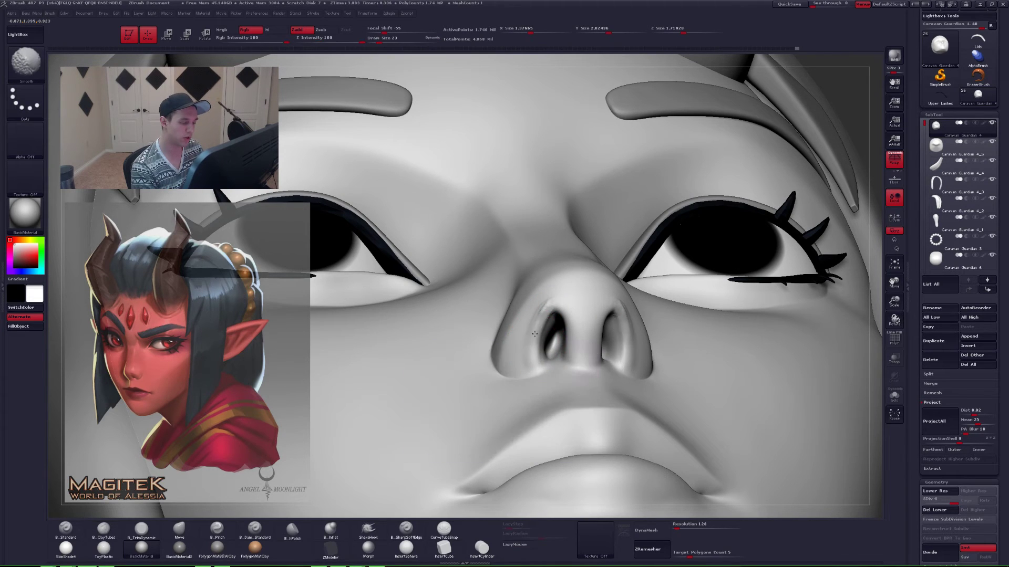
right_click_drag(537, 319, 531, 325)
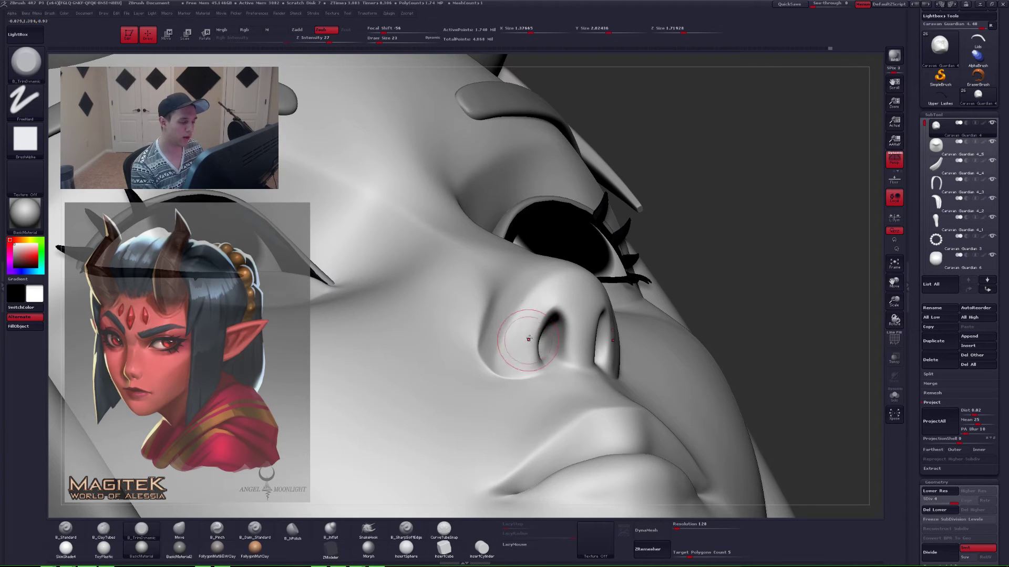
mouse_move(524, 354)
left_mouse_down("shift")
mouse_move(517, 341)
mouse_move(524, 356)
left_mouse_up("shift")
right_click_drag(565, 339, 542, 330)
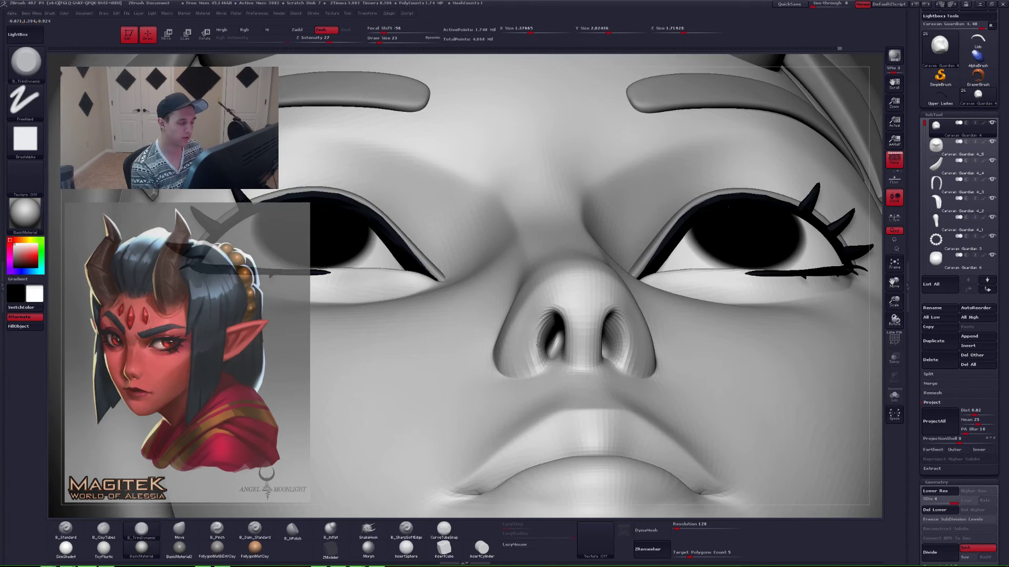
- Tighten the upper edge of the nostril rim with the Pinch brush at draw size 17
key("5")
key("space")
left_click_drag(550, 322, 544, 323)
mouse_move(538, 339)
right_mouse_down()
mouse_move(566, 350)
mouse_move(561, 329)
mouse_move(544, 320)
right_mouse_up()
key("space")
left_click_drag(545, 320, 549, 318)
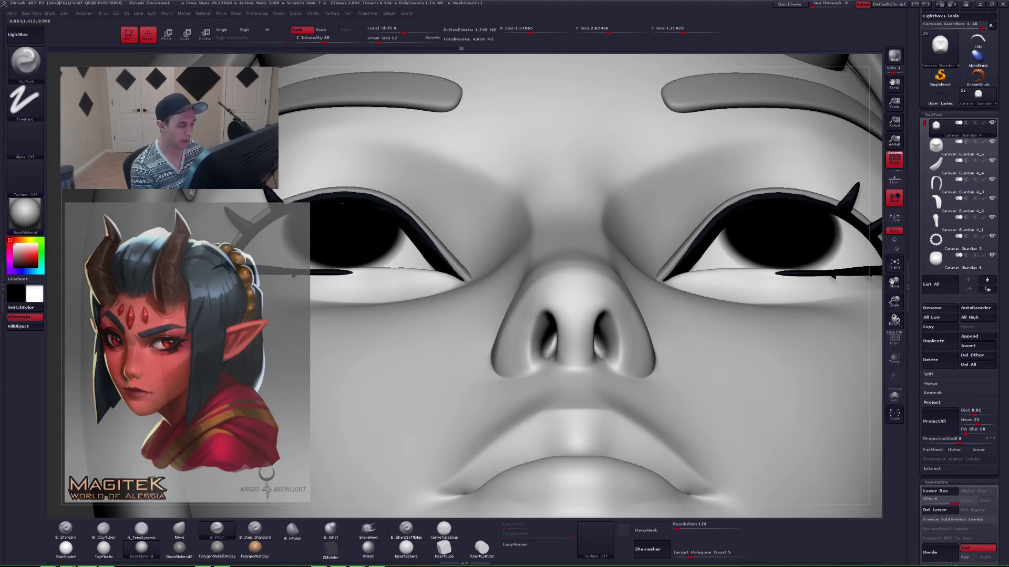
right_click_drag(525, 340, 545, 331)
- Enlarge the TrimDynamic brush and even out the surface of the nostril wing above the opening
key("3")
key("space")
left_click_drag(544, 328, 548, 328)
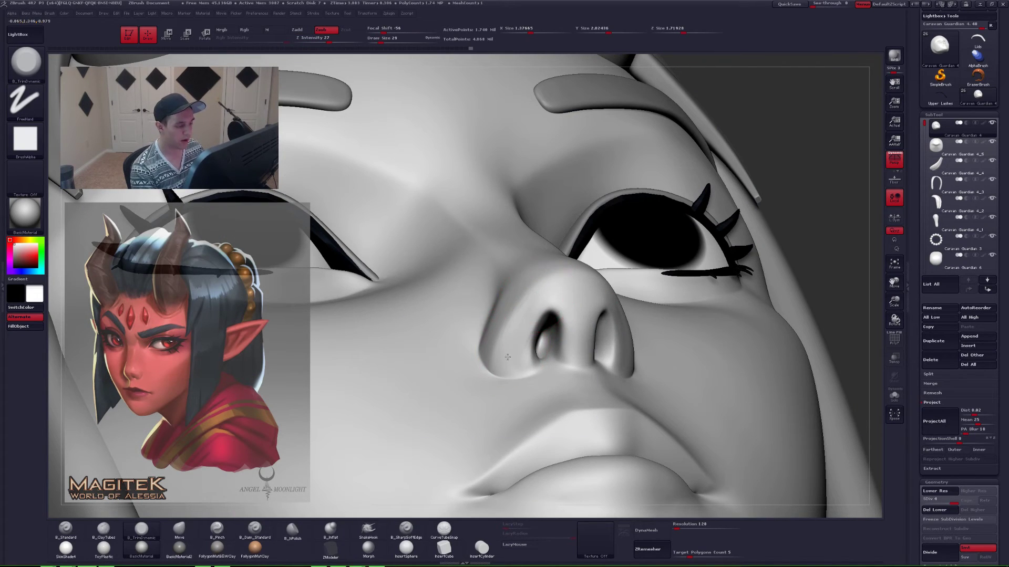
right_click_drag(517, 356, 499, 372)
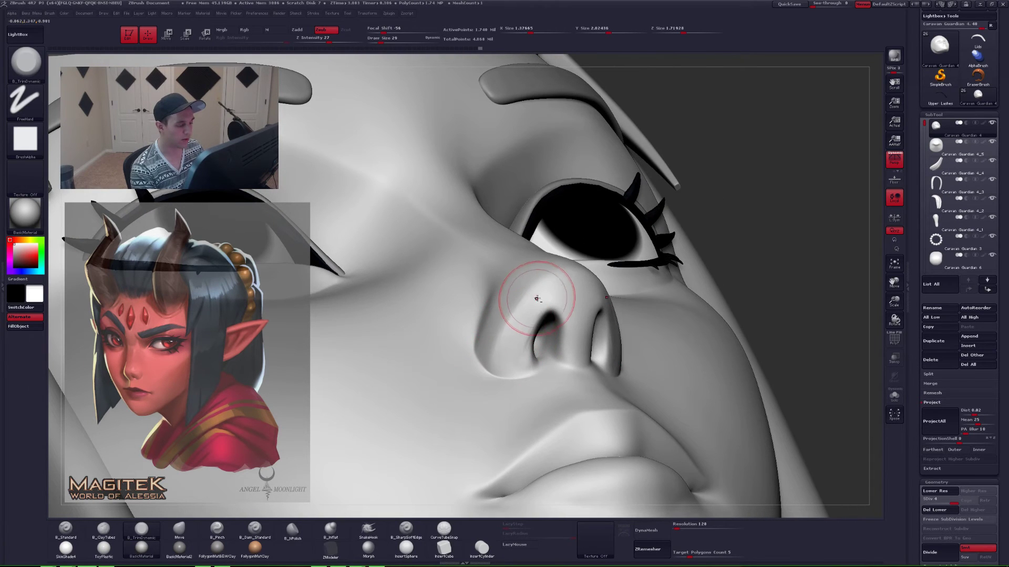
key("shift")
right_click_drag(507, 349, 426, 366)
- Adjust the draw size and sharpen the nostril rim with the Pinch brush from several angles
key("space")
left_click_drag(547, 322, 543, 322)
key("5")
right_click_drag(535, 320, 546, 309)
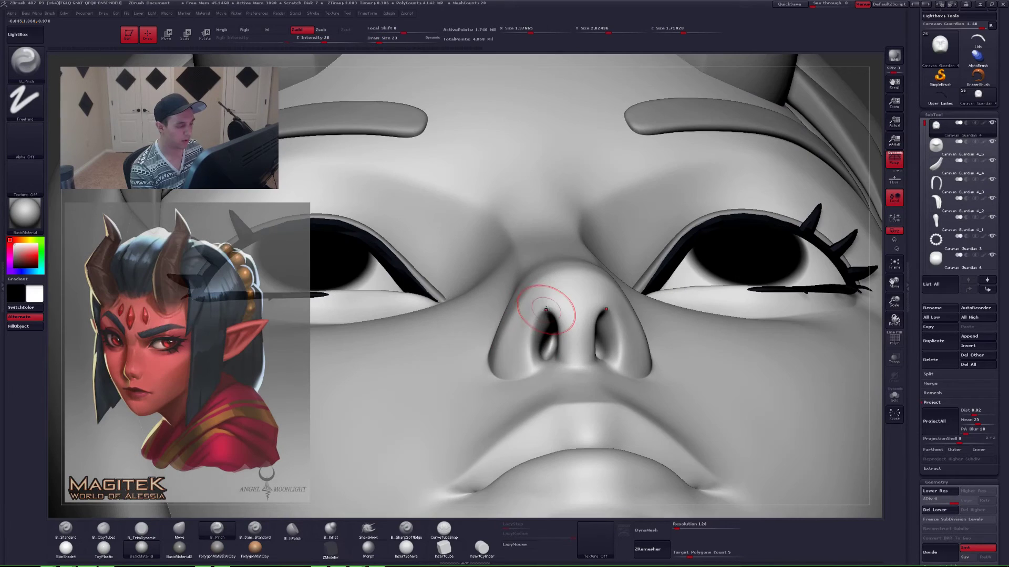
right_click_drag(531, 369, 582, 318)
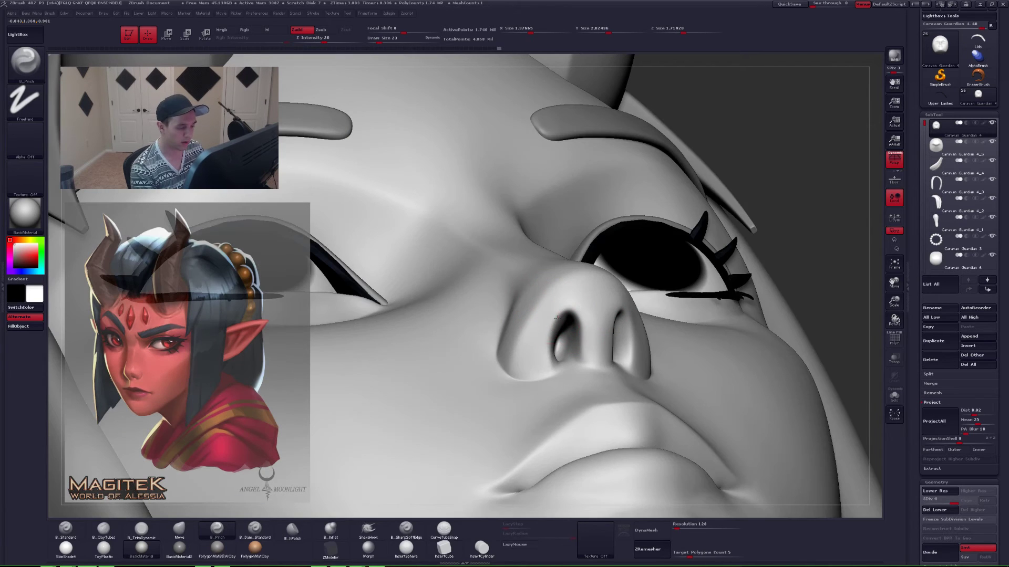
right_click_drag(560, 365, 493, 341)
mouse_move(569, 333)
right_mouse_down()
mouse_move(625, 336)
mouse_move(604, 333)
mouse_move(604, 315)
mouse_move(570, 323)
right_mouse_up()
- Sculpt the inside of the nostril from below with the ClayTubes brush, reducing its draw size
key("2")
key("space")
left_click(566, 326)
key("space")
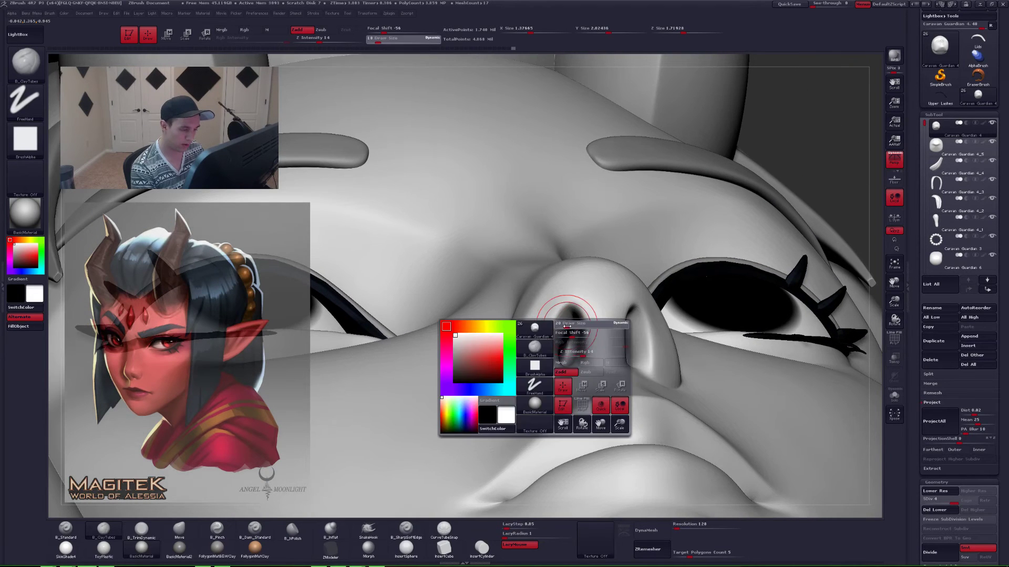
left_click_drag(570, 324, 564, 330)
right_click_drag(567, 323, 567, 287)
mouse_move(566, 335)
right_mouse_down()
mouse_move(568, 304)
mouse_move(565, 321)
right_mouse_up()
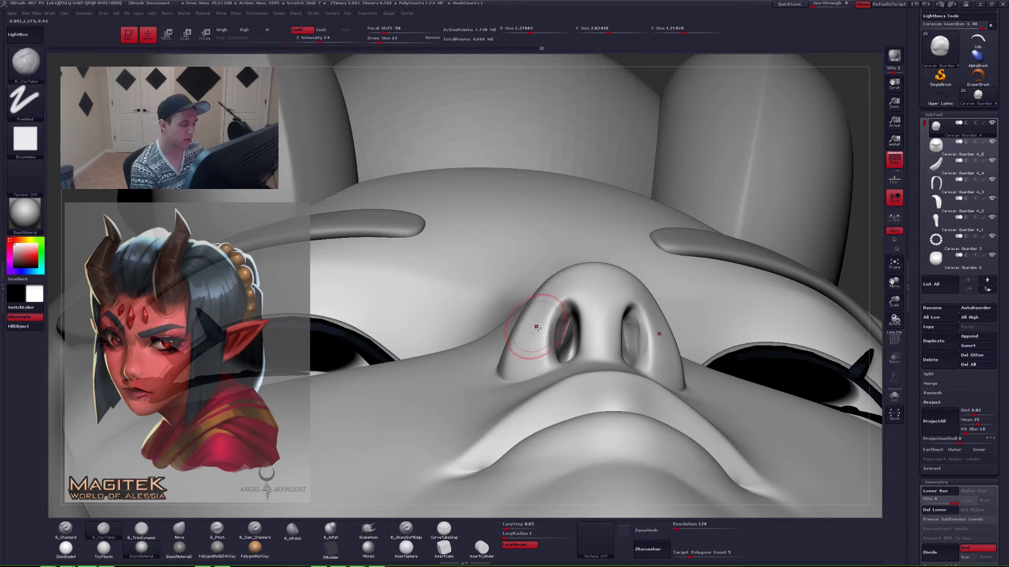
key("space")
left_click_drag(571, 332, 568, 332)
right_click_drag(566, 326, 565, 339)
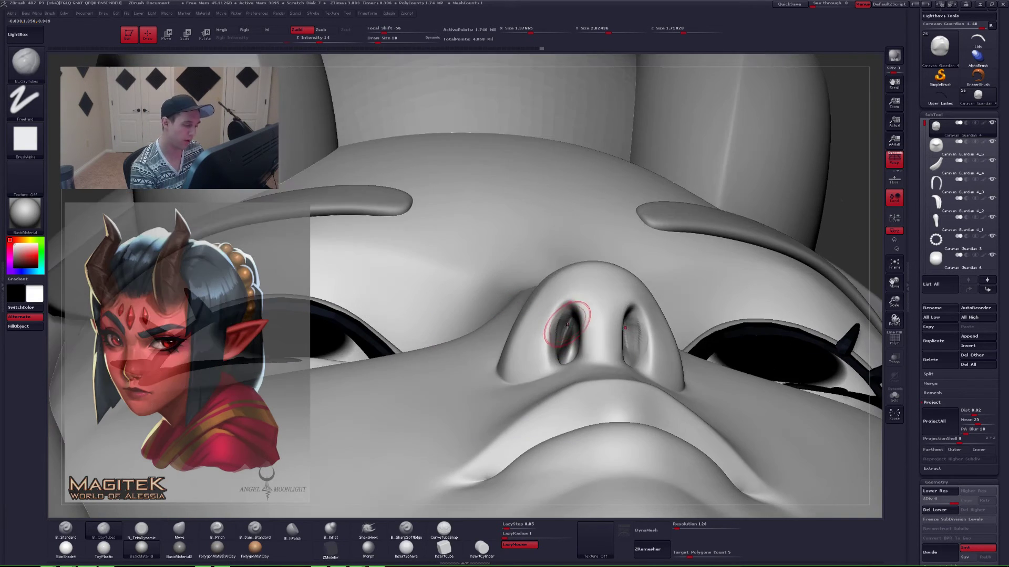
- Smooth the inner nostril wall, stepping the head down to a lower subdivision level
key("shift")
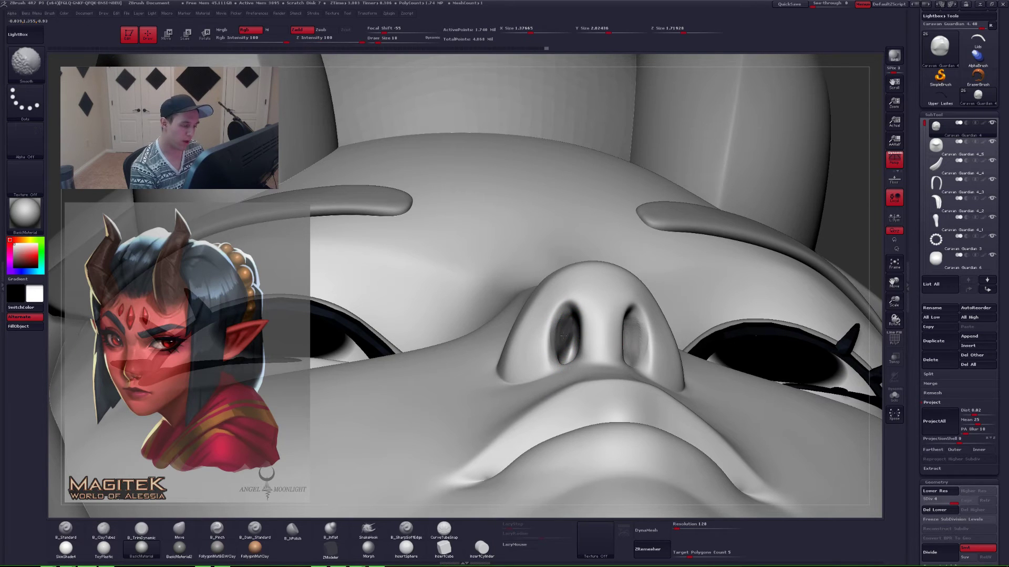
key("shift+d")
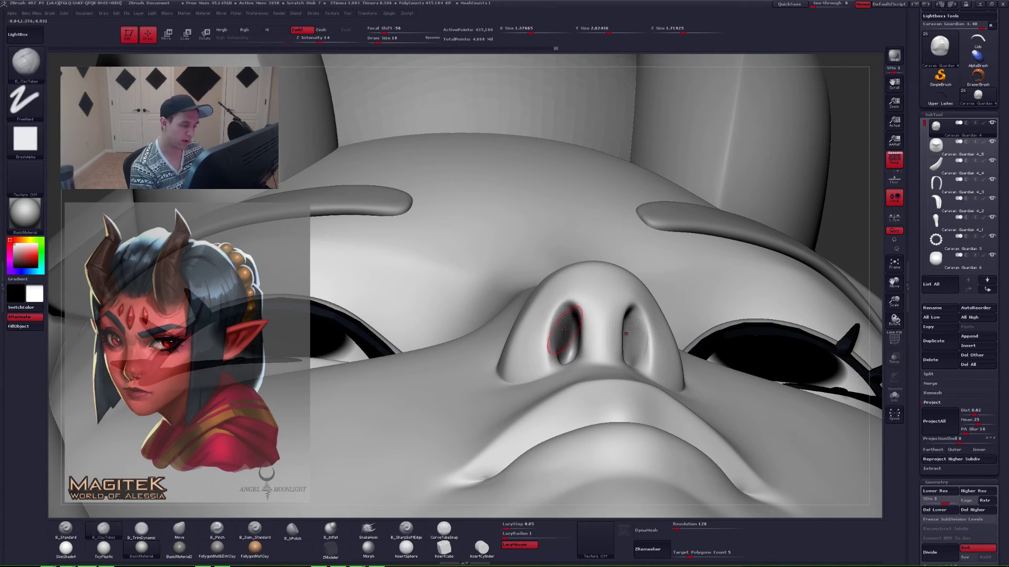
mouse_move(565, 333)
right_mouse_down()
mouse_move(567, 344)
mouse_move(566, 330)
right_mouse_up()
key("d")
key("shift+d")
- Reshape the nostril opening with the Move brush, return to the higher subdivision level and smooth the inner wall
key("b")
key("m")
key("v")
right_click(563, 344)
key("d")
right_click(565, 328)
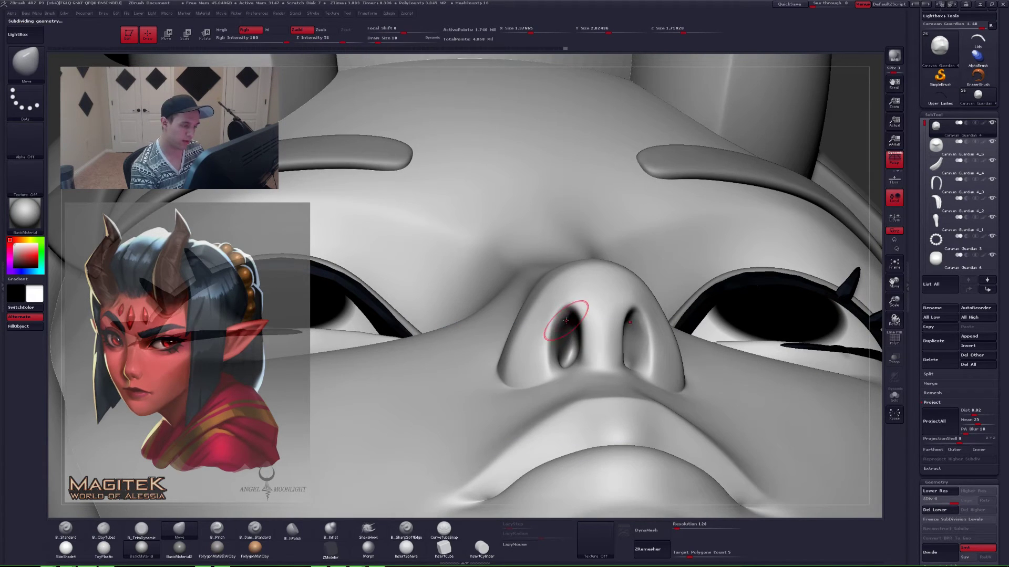
left_click_drag(567, 323, 562, 336)
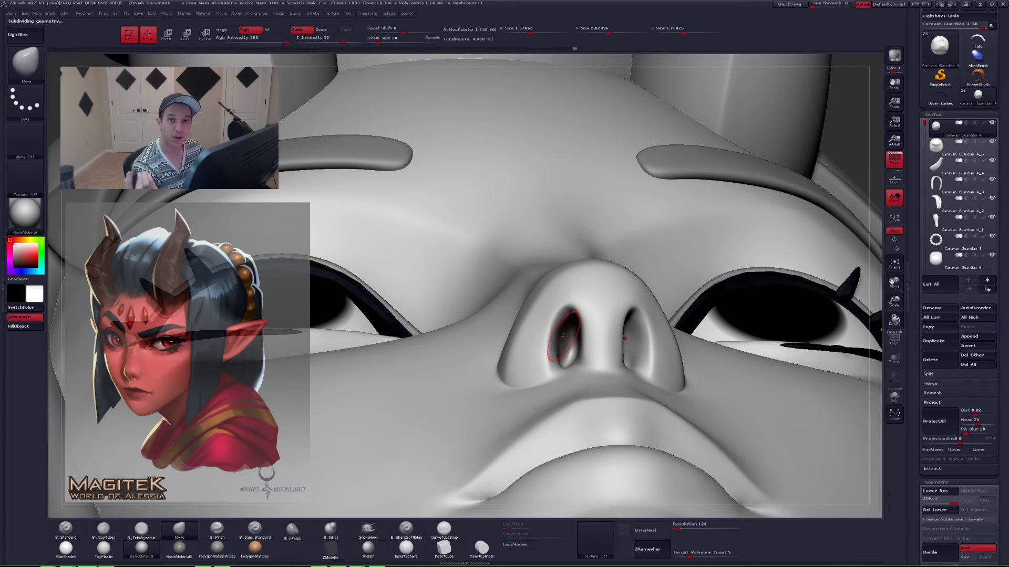
key("shift")
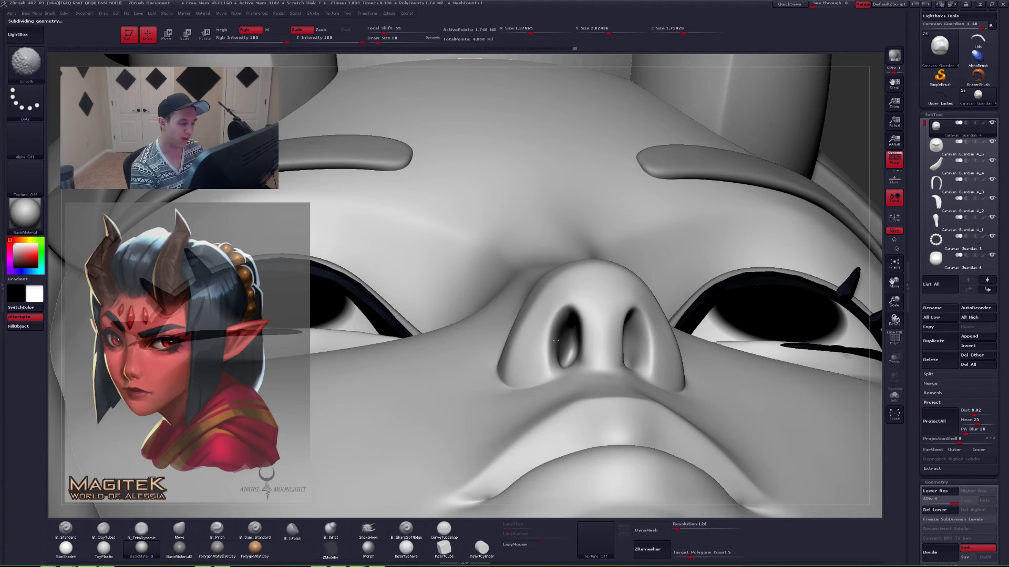
left_click_drag(555, 341, 561, 328, "shift")
- Isolate the head mesh and enlarge the Move brush to work on the nose bridge in profile
right_click_drag(674, 257, 657, 300)
mouse_move(704, 316)
right_mouse_down()
mouse_move(719, 357)
mouse_move(657, 321)
mouse_move(581, 330)
mouse_move(528, 311)
mouse_move(484, 315)
mouse_move(524, 341)
right_mouse_up()
key("alt+shift+s")
key("space")
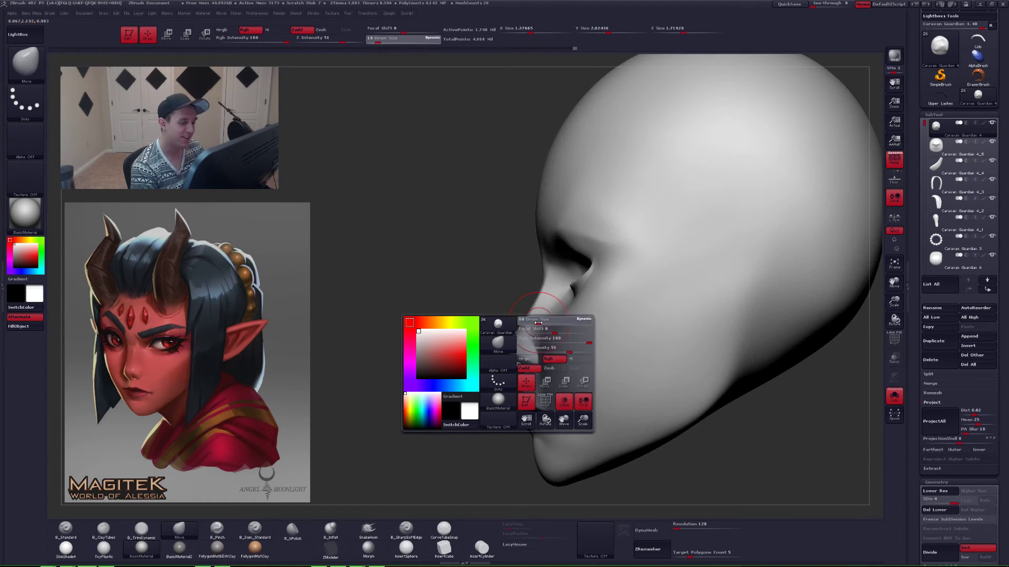
key("space")
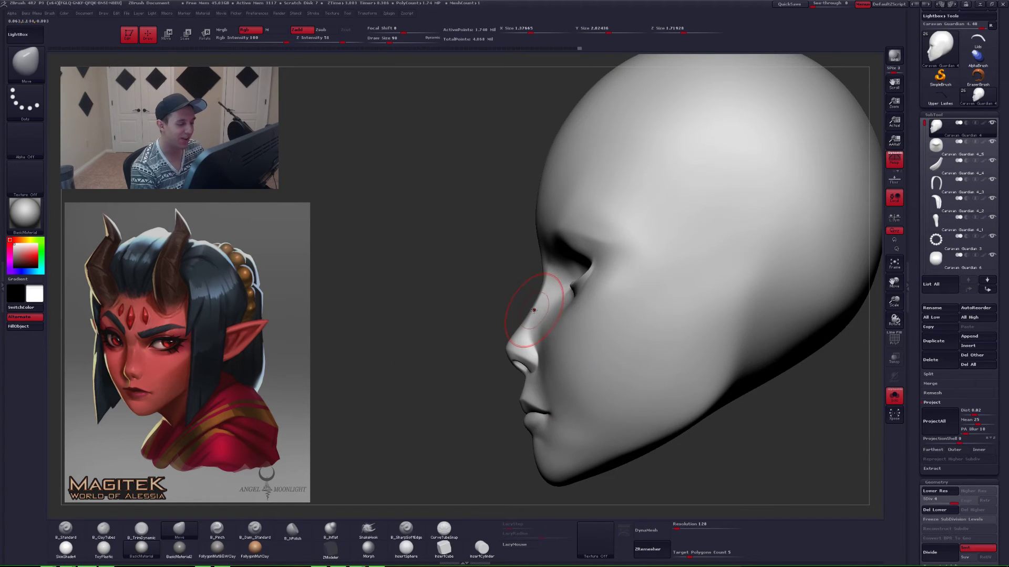
mouse_move(525, 334)
right_mouse_down()
mouse_move(555, 337)
mouse_move(517, 332)
mouse_move(535, 313)
mouse_move(570, 317)
right_mouse_up()
- Adjust the nose bridge and inner brow with the Move brush, setting its draw size to 71
key("shift+s")
key("space")
left_click_drag(560, 314, 555, 313)
mouse_move(525, 307)
right_mouse_down("alt")
mouse_move(564, 317)
mouse_move(574, 333)
mouse_move(546, 329)
mouse_move(561, 324)
right_mouse_up("alt")
key("shift+s")
key("space")
left_click_drag(559, 307, 562, 307)
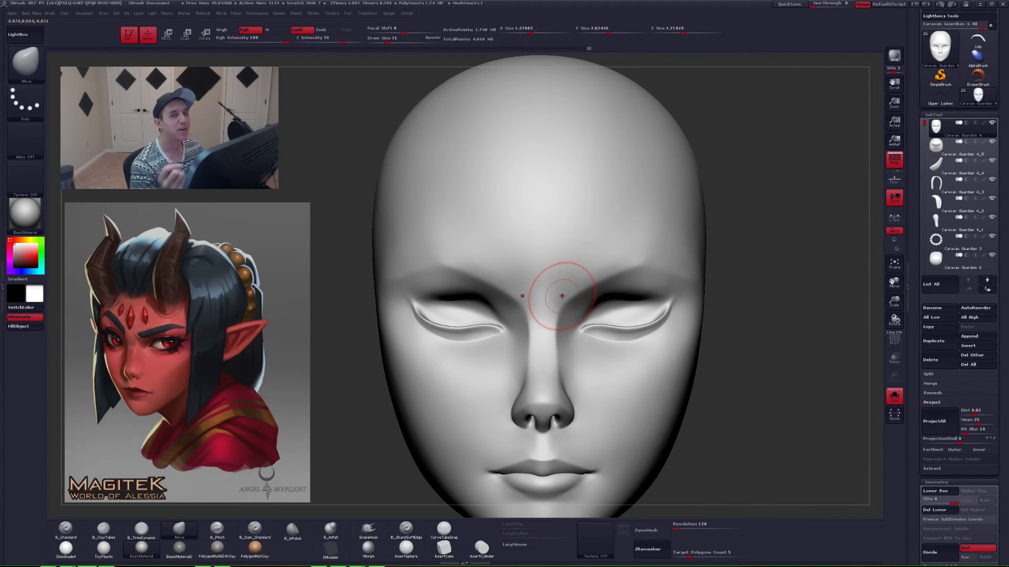
- Flatten the inner brow with the TrimDynamic brush at draw size 74 and smooth the brow into the nose bridge
key("b")
key("t")
key("d")
key("space")
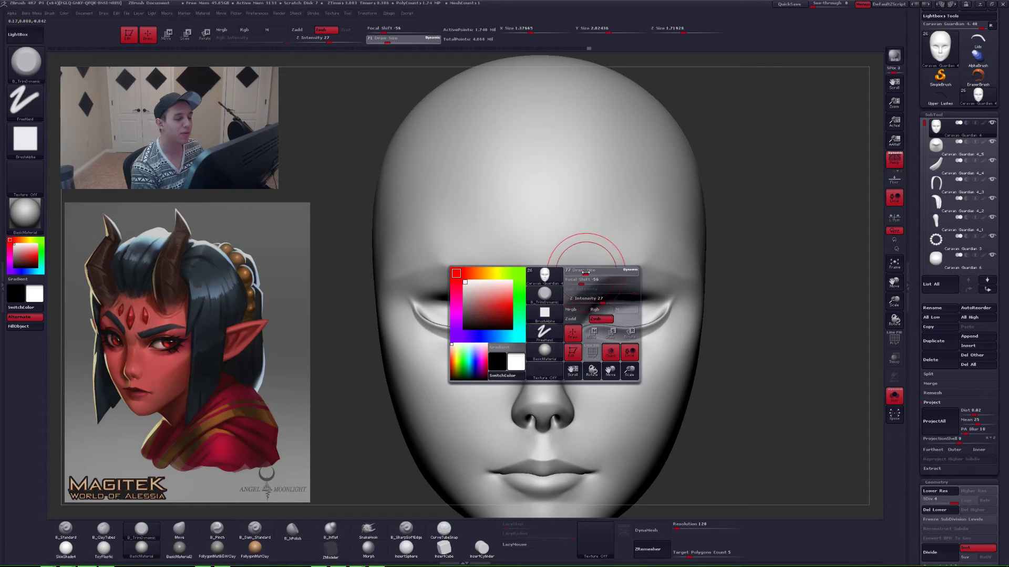
left_click_drag(586, 272, 584, 272)
right_click_drag(579, 274, 551, 275)
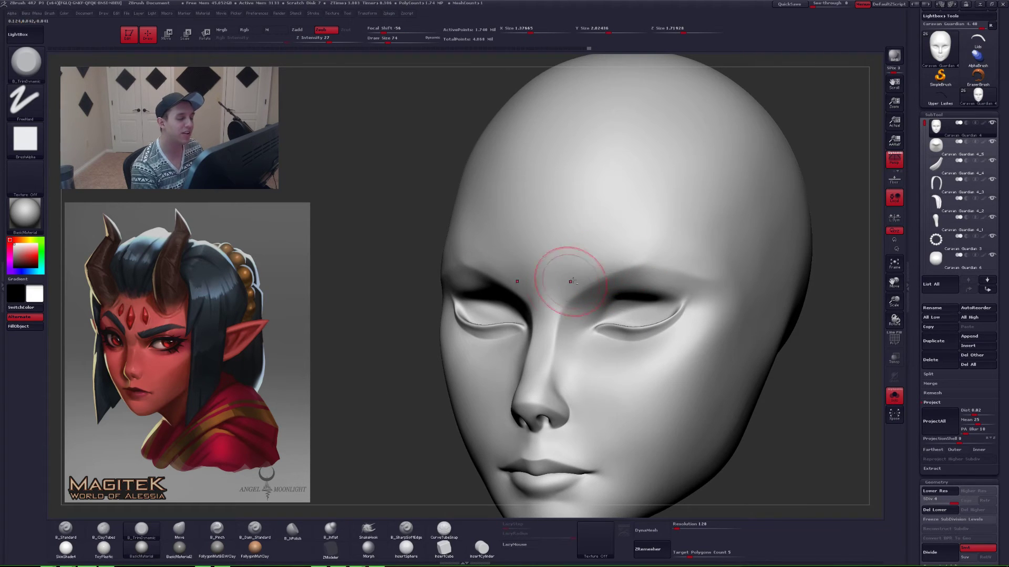
key("shift")
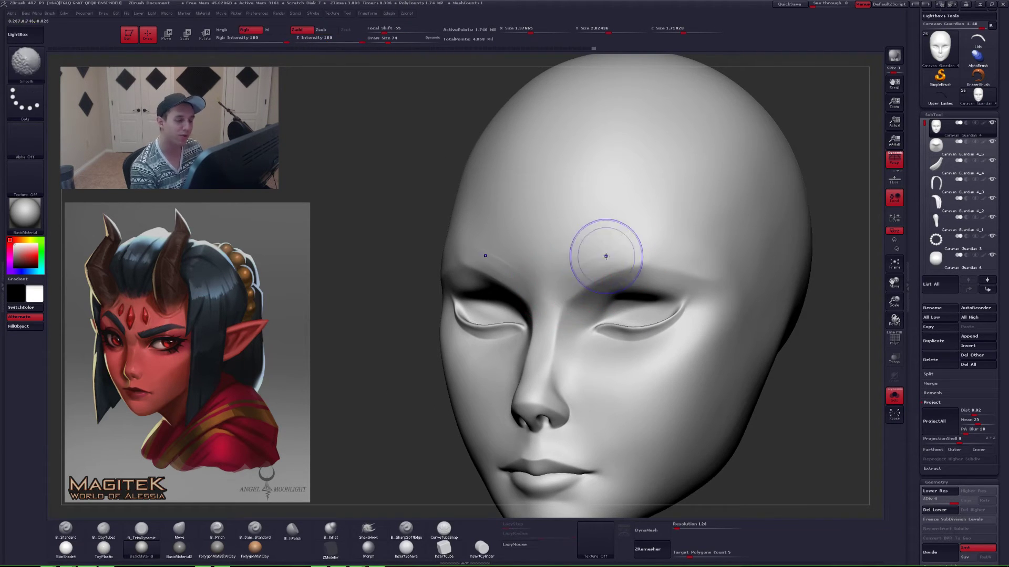
left_click_drag(606, 256, 558, 289, "shift")
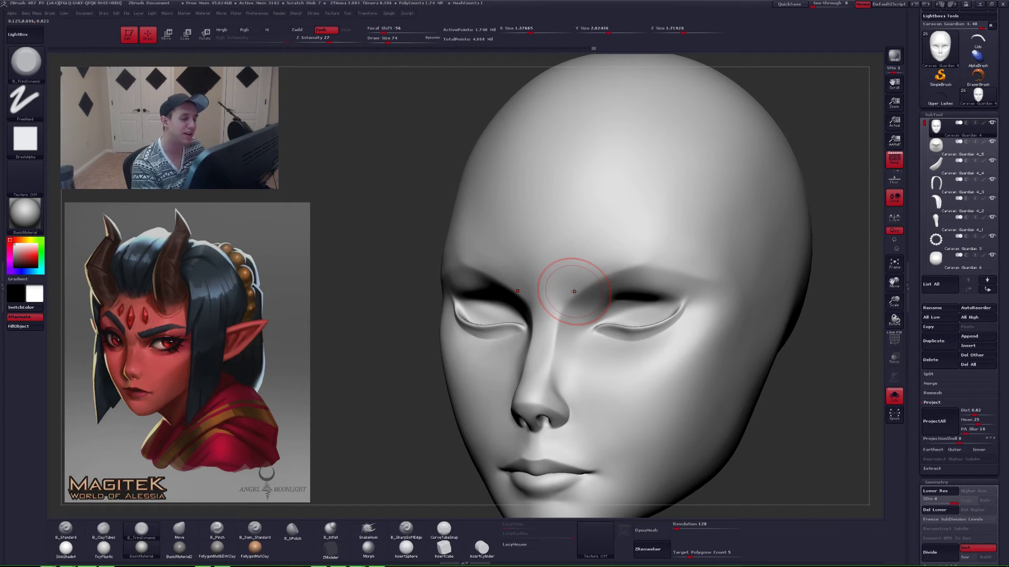
- Define the brow ridge down to the inner eye socket with the Pinch brush at draw size 54
key("5")
key("s")
left_click_drag(590, 279, 580, 279)
right_click_drag(580, 279, 569, 311)
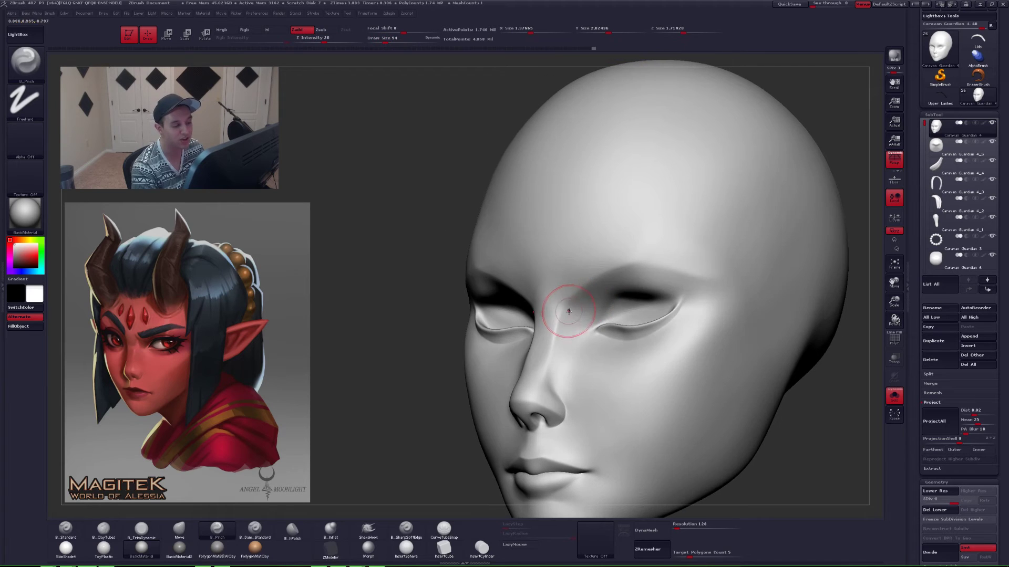
mouse_move(626, 265)
left_mouse_down()
mouse_move(587, 283)
mouse_move(584, 298)
left_mouse_up()
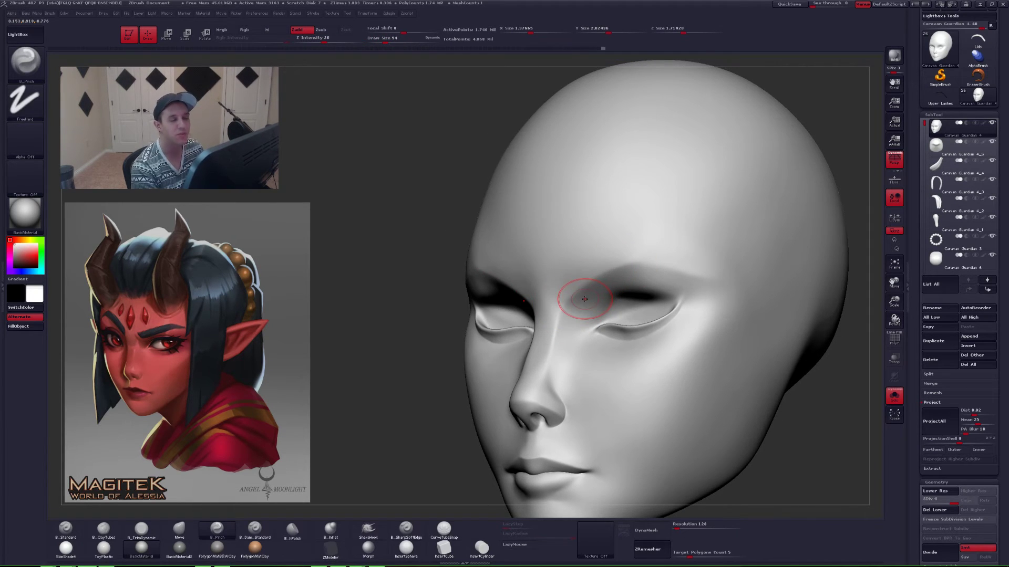
mouse_move(587, 342)
right_mouse_down()
mouse_move(567, 351)
mouse_move(586, 322)
mouse_move(592, 345)
mouse_move(585, 337)
mouse_move(597, 342)
right_mouse_up()
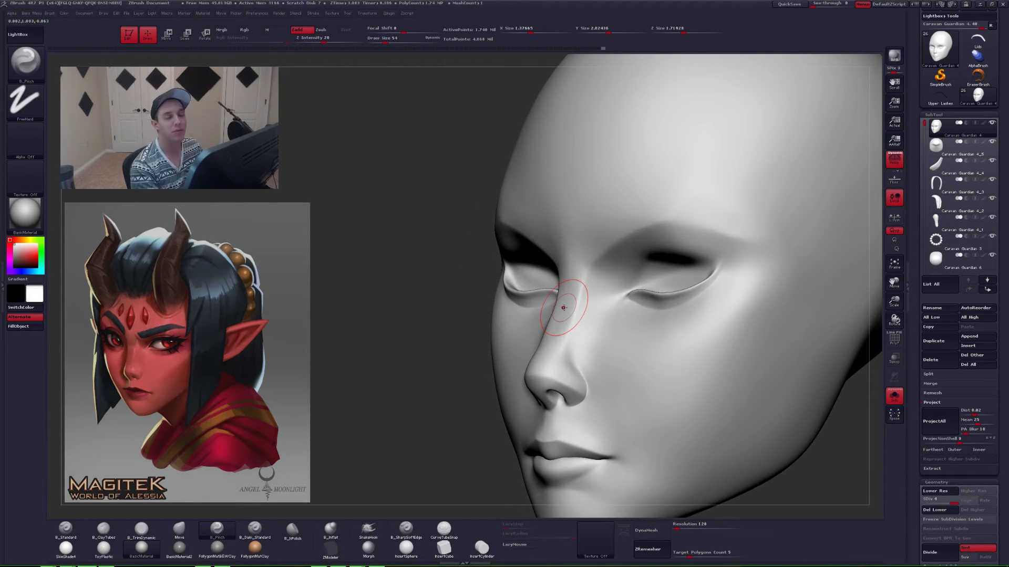
- Show the other subtools again and smooth the side of the nose bridge with TrimDynamic at draw size 56
key("alt+s")
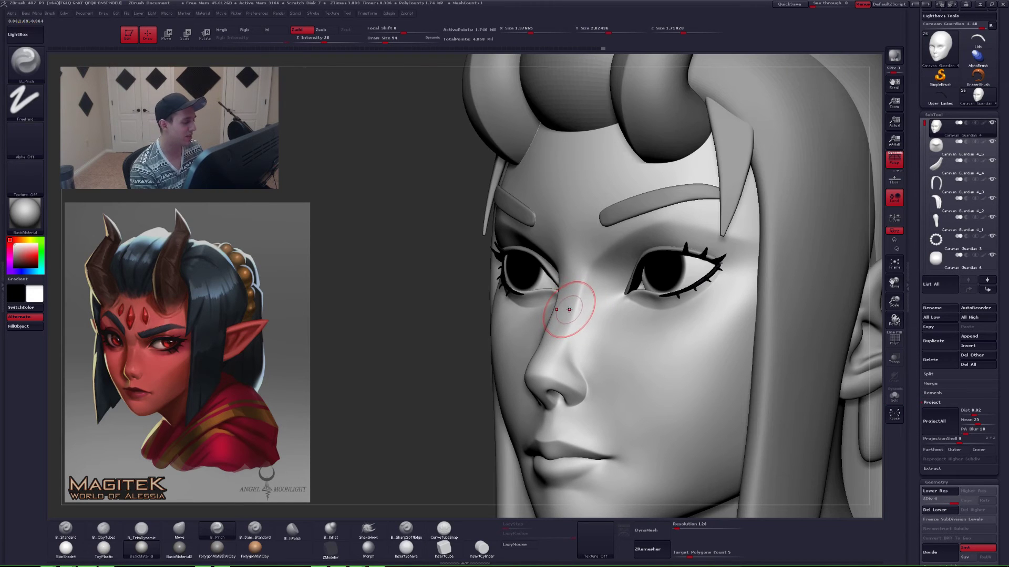
key("space")
left_click_drag(576, 314, 578, 313)
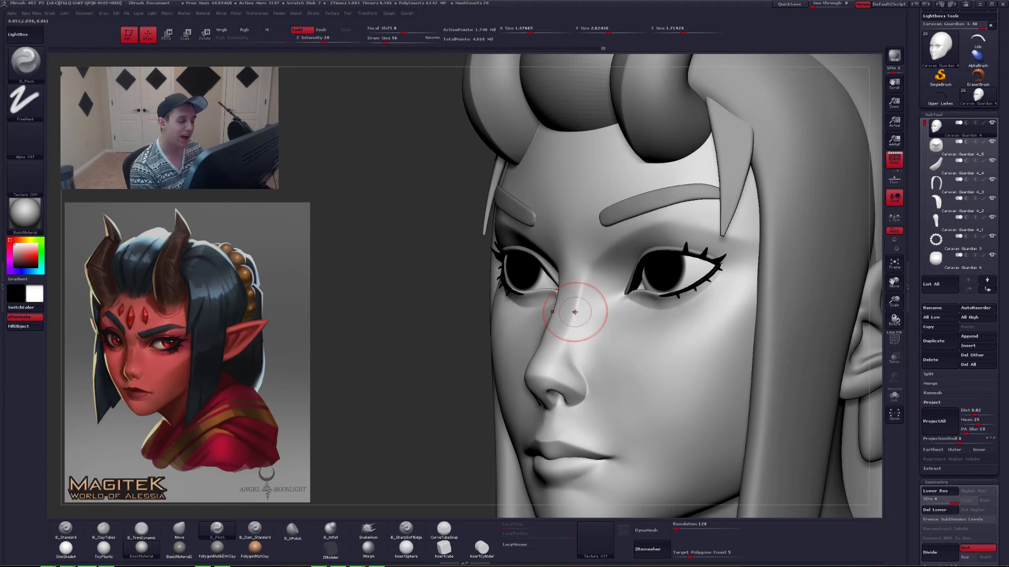
key("3")
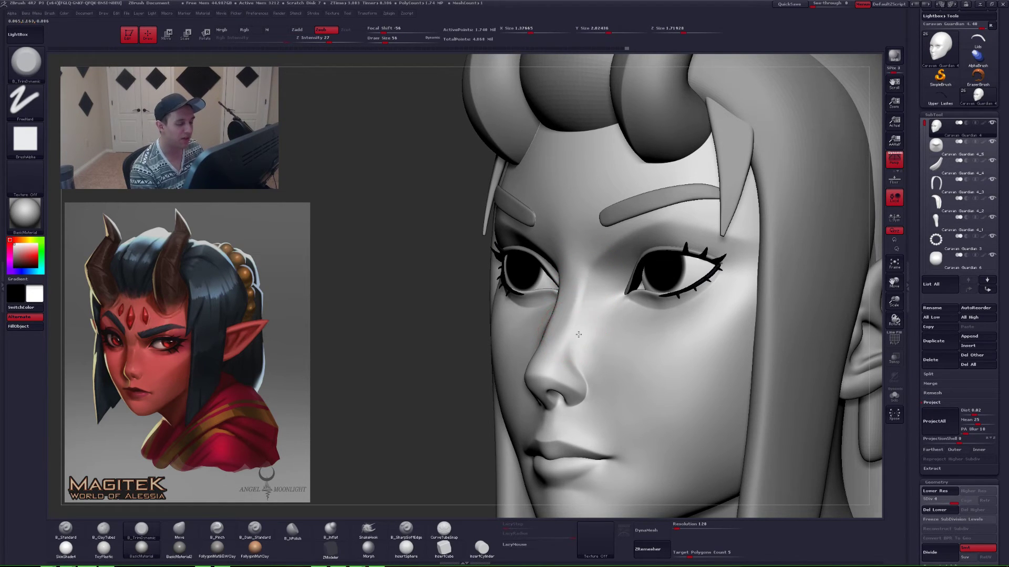
right_click_drag(578, 335, 611, 332)
left_click_drag(572, 326, 569, 316, "shift")
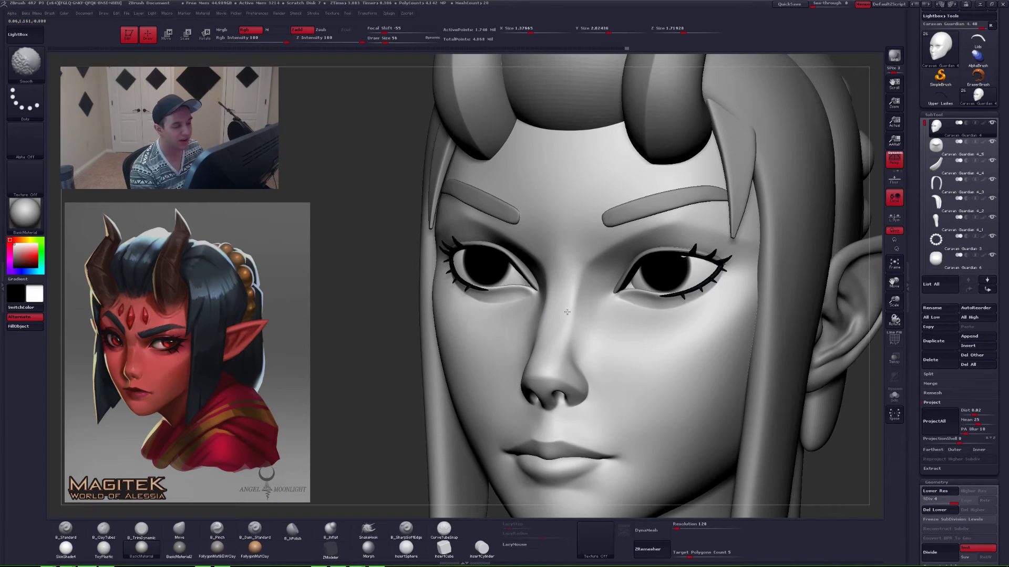
right_click_drag(569, 339, 579, 339, "shift")
- Refine the sides of the nose bridge with the Move brush from several angles, reducing its draw size
key("4")
key("space")
left_click_drag(571, 332, 576, 331)
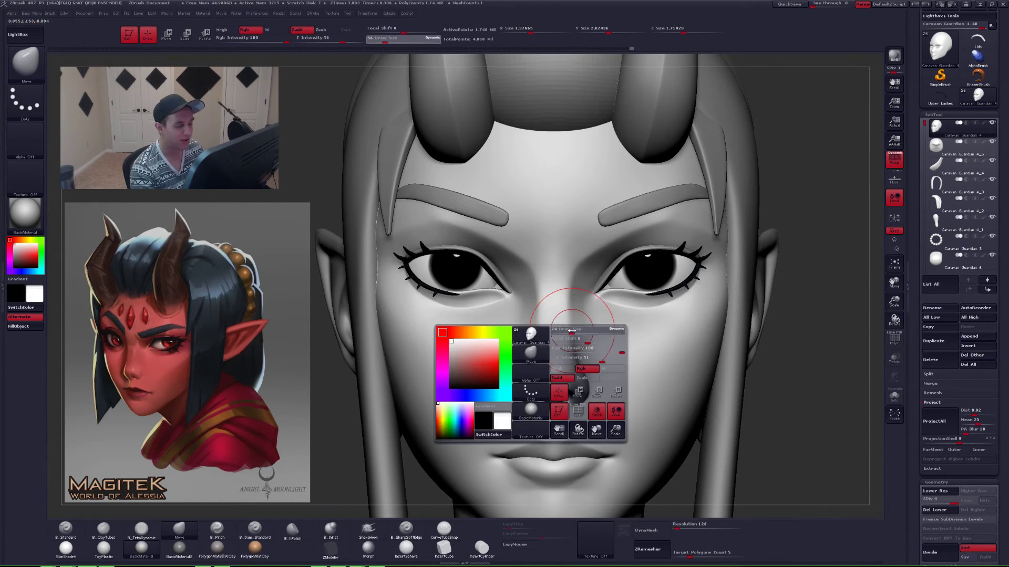
key("space")
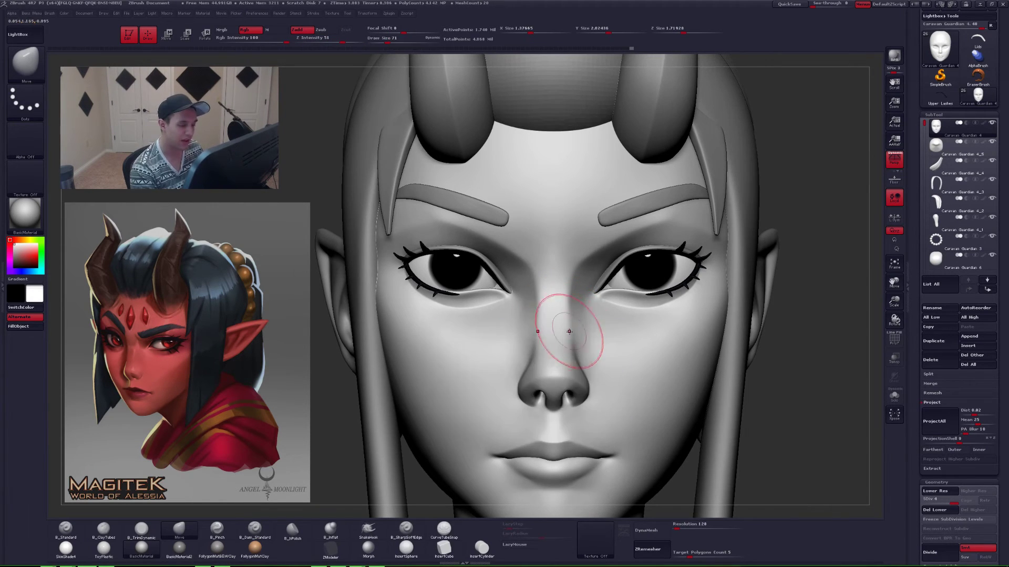
right_click_drag(569, 302, 565, 280)
key("space")
left_click_drag(560, 332, 555, 331)
right_click_drag(491, 329, 519, 324)
mouse_move(540, 371)
right_mouse_down()
mouse_move(511, 379)
mouse_move(548, 367)
mouse_move(543, 377)
mouse_move(550, 344)
mouse_move(584, 348)
mouse_move(536, 356)
right_mouse_up()
- Sculpt the philtrum between the nose and upper lip with the ClayTubes brush at draw size 27 and smooth it
key("2")
key("s")
left_click_drag(545, 351, 543, 351)
right_click_drag(548, 351, 557, 353, "alt")
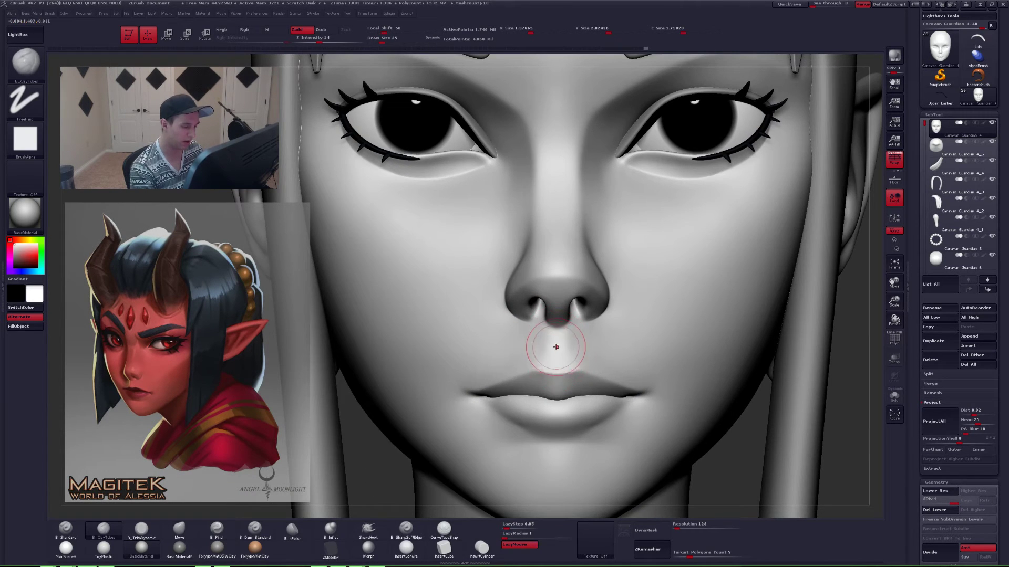
key("s")
left_click_drag(556, 357, 554, 344)
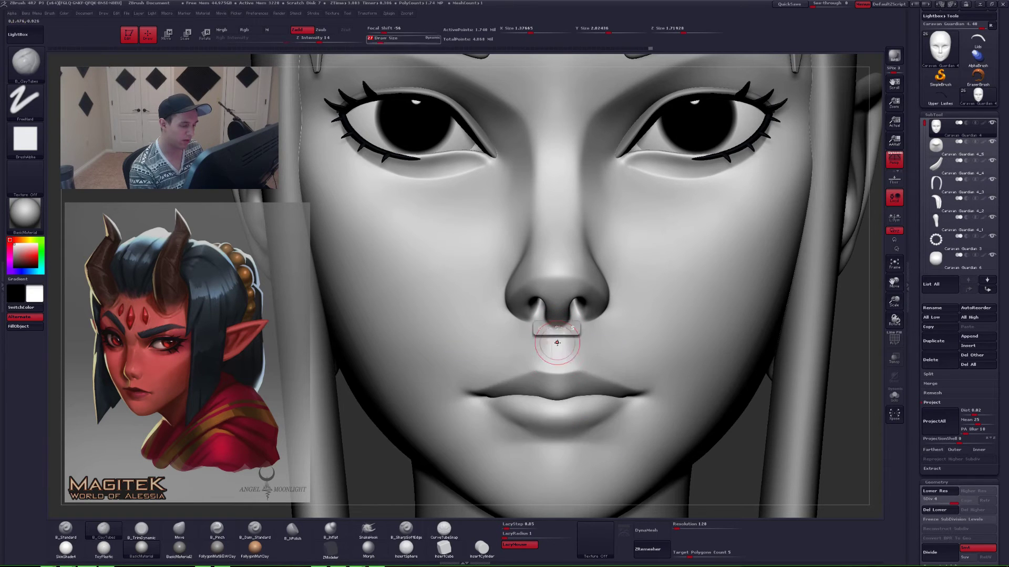
right_click_drag(559, 346, 555, 333, "ctrl")
left_click_drag(555, 351, 557, 333)
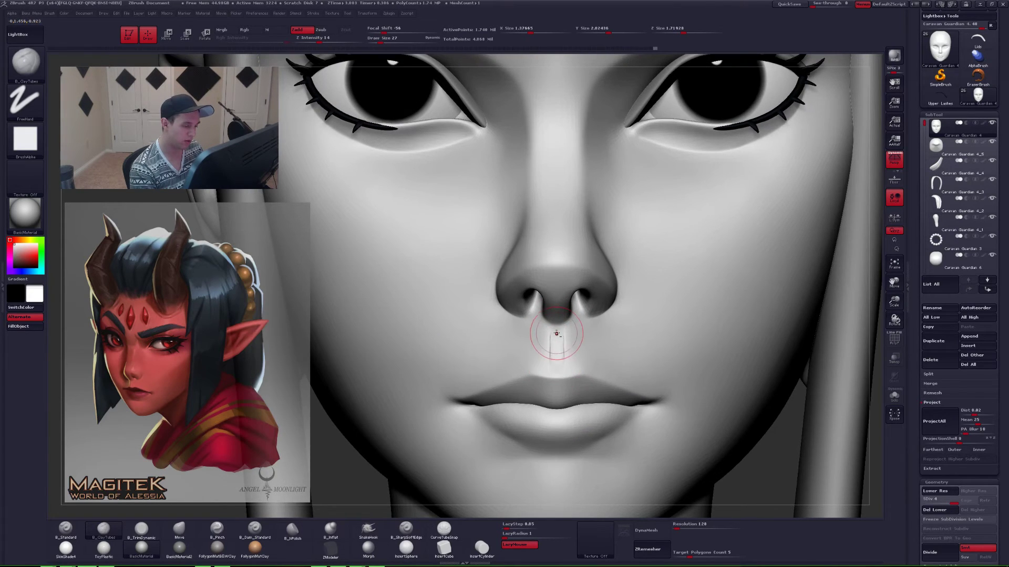
right_click_drag(556, 373, 597, 366)
left_click_drag(554, 338, 556, 354, "shift")
- Refine the philtrum with another ClayTubes stroke, sharpen its edges with the Pinch brush and smooth the surrounding skin
mouse_move(588, 361)
right_mouse_down()
mouse_move(555, 364)
mouse_move(585, 357)
right_mouse_up()
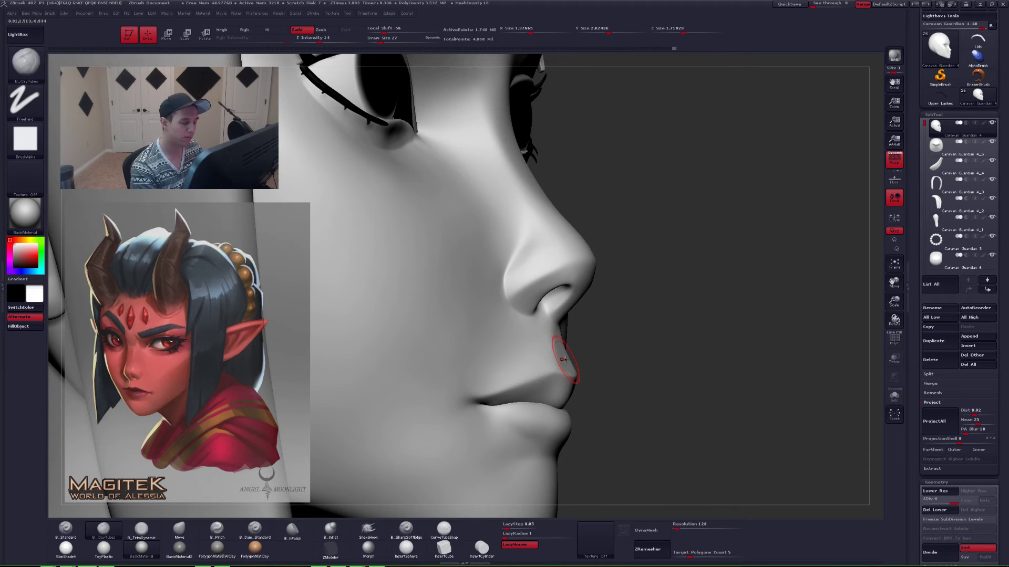
right_click_drag(557, 361, 572, 354)
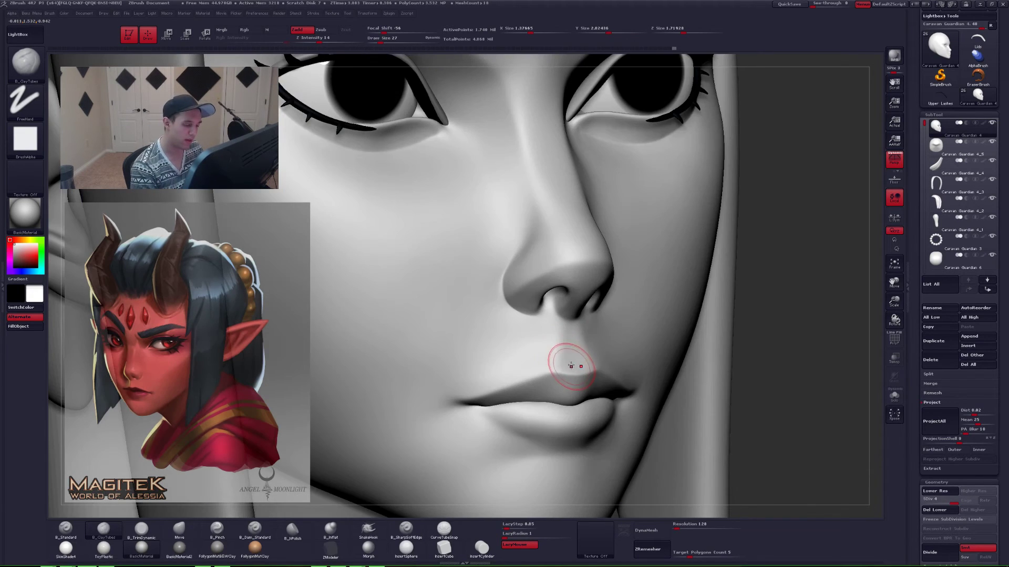
mouse_move(569, 329)
left_mouse_down()
mouse_move(572, 362)
mouse_move(569, 350)
left_mouse_up()
mouse_move(569, 347)
right_mouse_down("ctrl")
mouse_move(558, 329)
mouse_move(497, 341)
mouse_move(538, 348)
mouse_move(555, 365)
mouse_move(535, 349)
mouse_move(537, 336)
right_mouse_up("ctrl")
key("5")
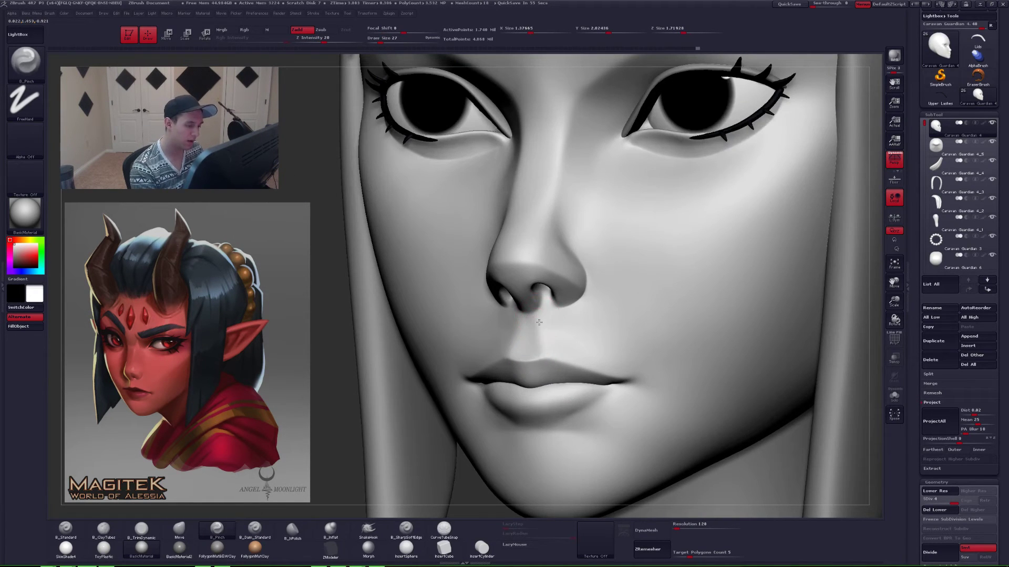
right_click_drag(531, 351, 534, 349)
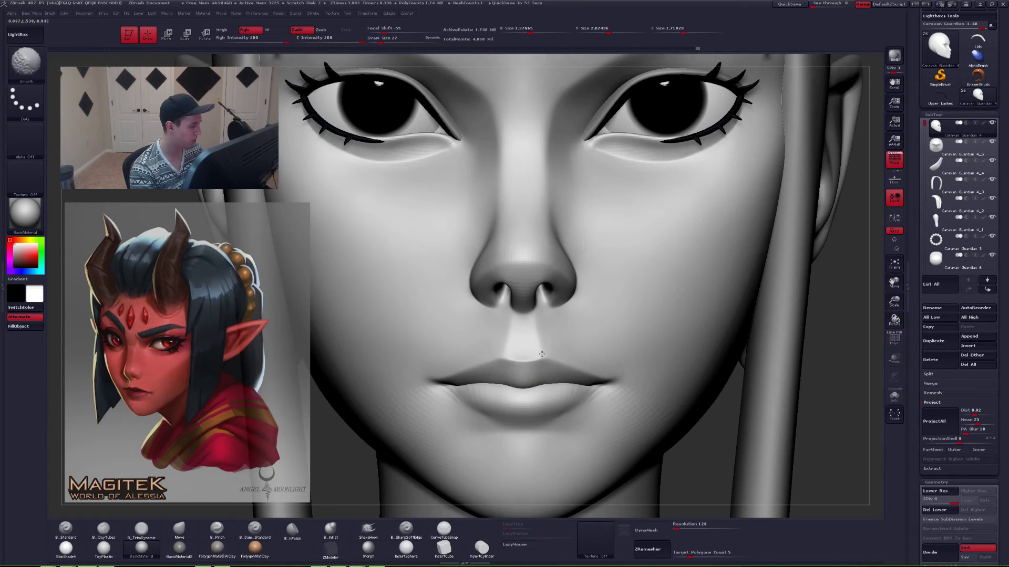
key("4")
key("space")
key("shift")
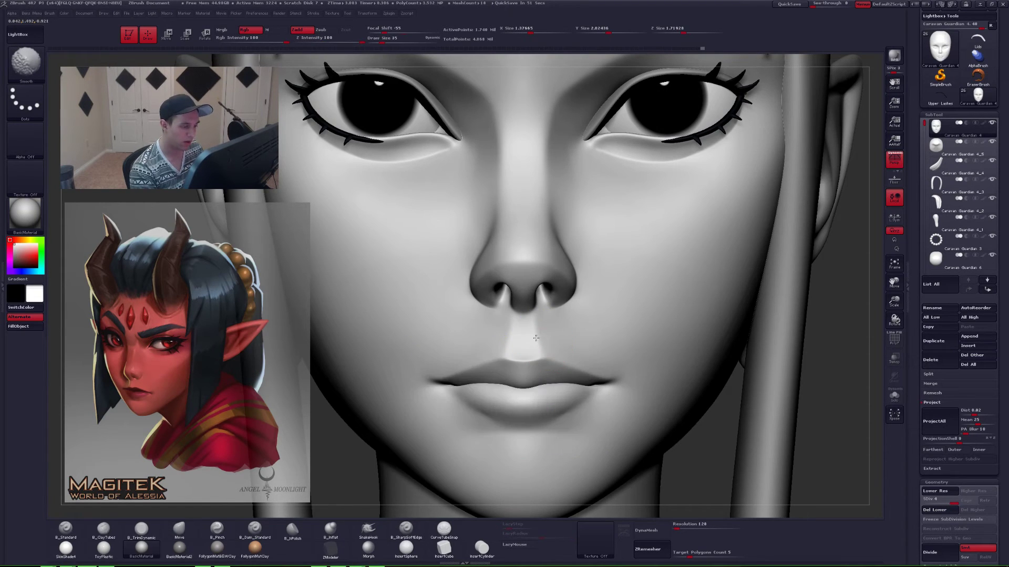
mouse_move(532, 334)
right_mouse_down("ctrl")
mouse_move(546, 319)
mouse_move(508, 323)
mouse_move(554, 337)
mouse_move(547, 319)
mouse_move(537, 346)
mouse_move(546, 315)
mouse_move(613, 338)
mouse_move(617, 287)
right_mouse_up("ctrl")
- Toggle the other subtools back on to display the full body and hide the Sleeves subtool
key("3")
key("shift")
right_click_drag(759, 310, 698, 296, "alt")
right_click_drag(698, 295, 638, 279, "ctrl")
mouse_move(648, 315)
right_mouse_down()
mouse_move(666, 326)
mouse_move(641, 288)
right_mouse_up()
mouse_move(642, 287)
right_mouse_down("shift")
mouse_move(701, 314)
mouse_move(692, 281)
right_mouse_up("shift")
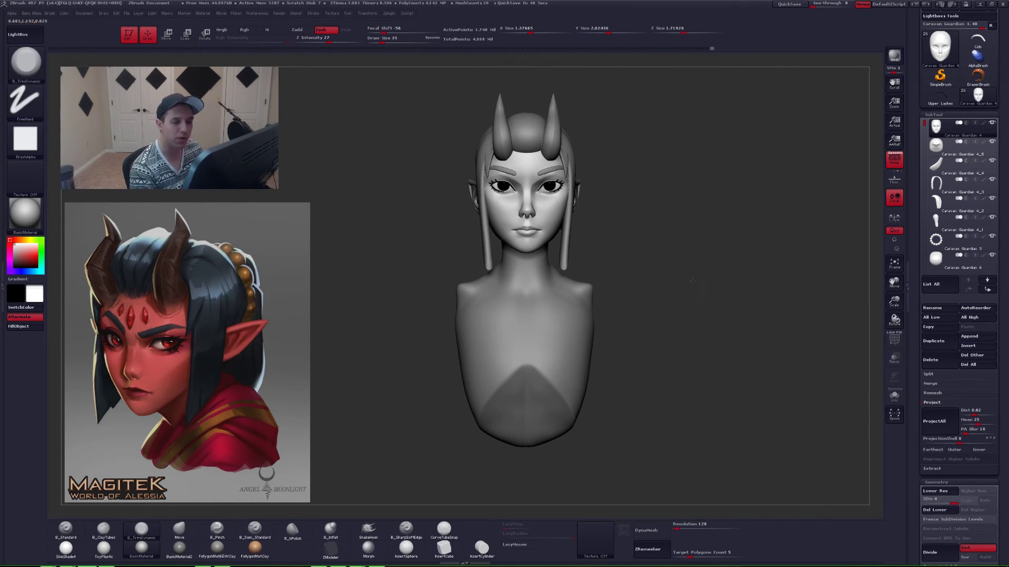
left_click(991, 124)
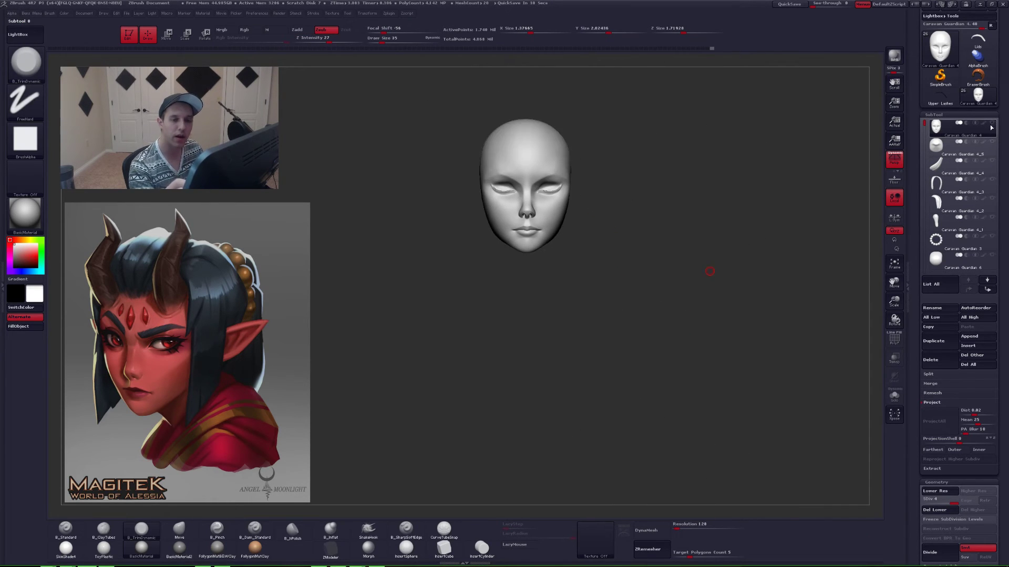
left_click(991, 123)
left_click_drag(924, 124, 924, 250)
left_click(991, 179)
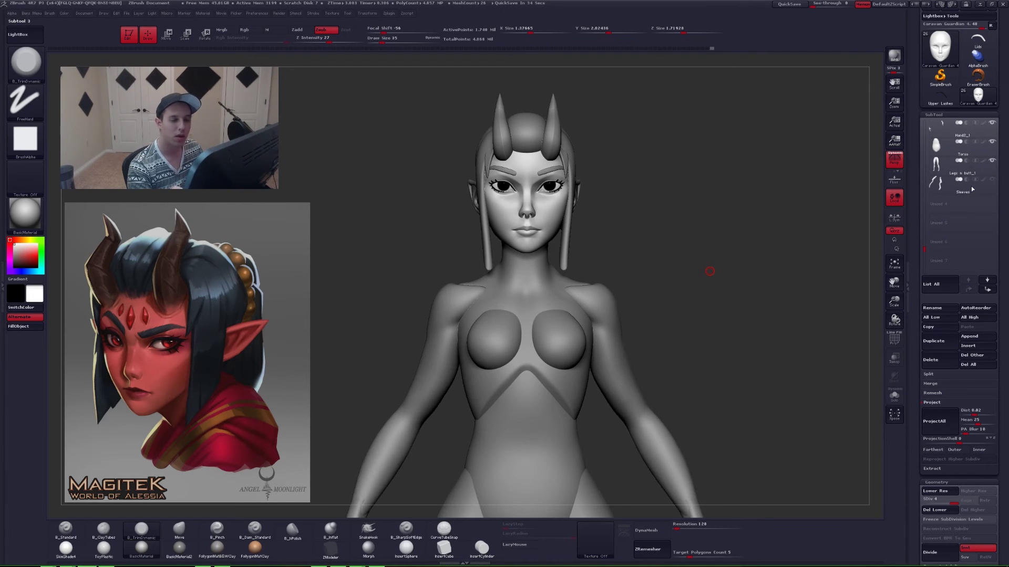
- Select the legs subtool and prepare the Move brush at draw size 517
mouse_move(774, 323)
right_mouse_down("alt")
mouse_move(738, 336)
mouse_move(715, 323)
mouse_move(745, 356)
mouse_move(740, 337)
mouse_move(724, 339)
mouse_move(700, 372)
right_mouse_up("alt")
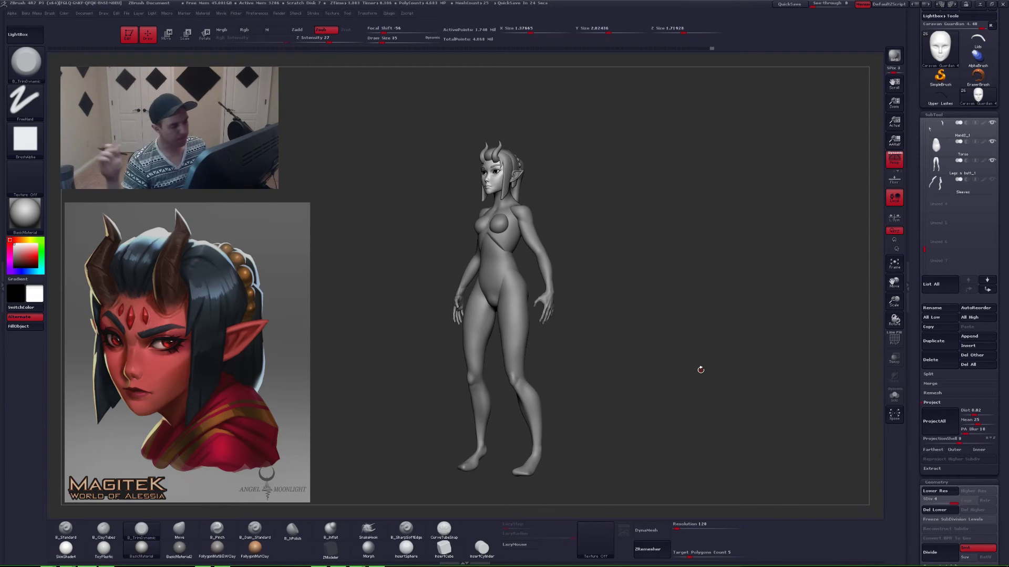
mouse_move(603, 334)
left_mouse_down()
mouse_move(558, 342)
mouse_move(569, 358)
mouse_move(594, 320)
left_mouse_up()
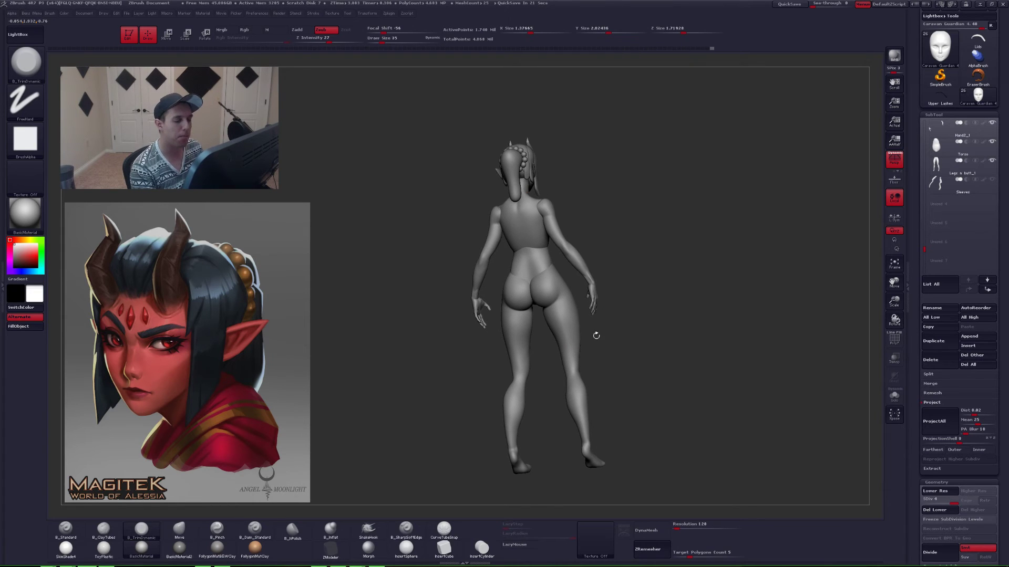
left_click_drag(666, 320, 619, 347)
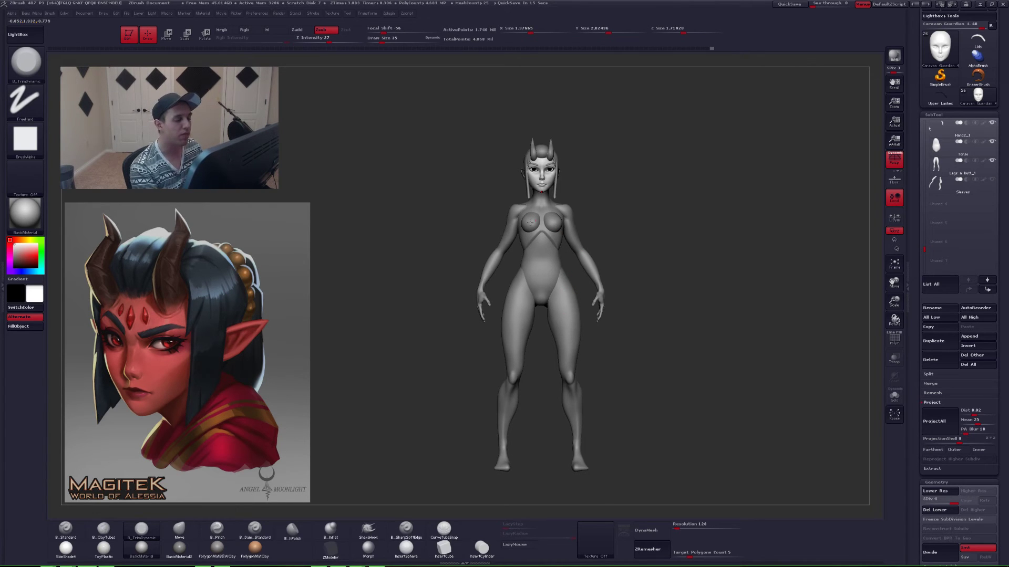
left_click_drag(603, 344, 568, 349, "alt")
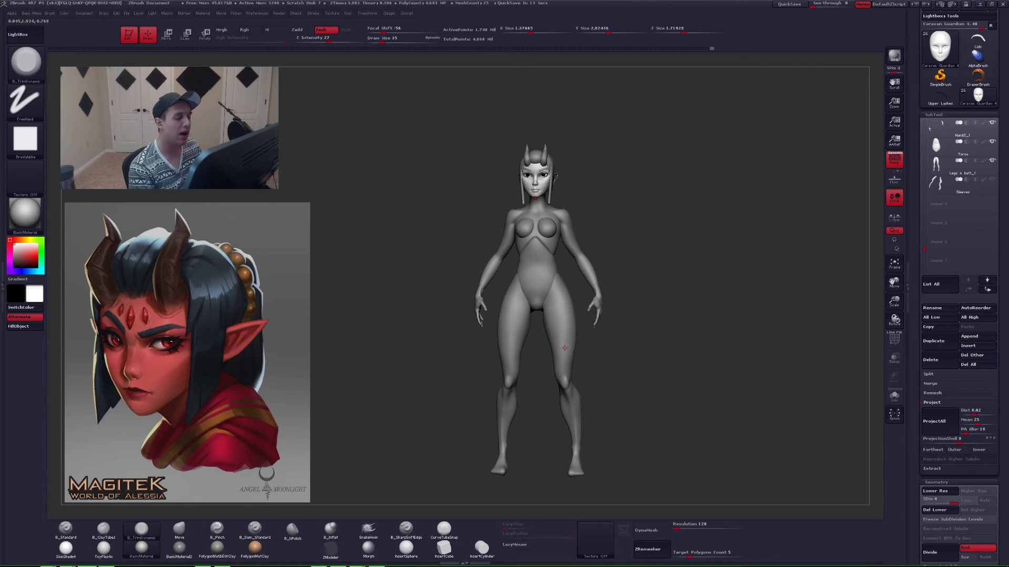
left_click(500, 399, "alt")
key("b")
key("m")
key("v")
key("space")
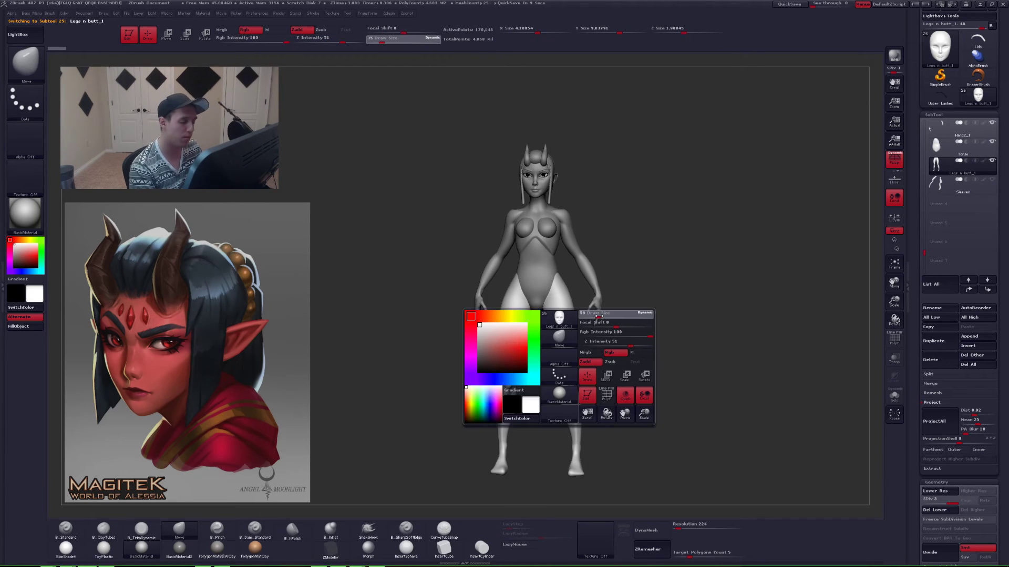
mouse_move(598, 316)
left_mouse_down()
mouse_move(632, 318)
mouse_move(594, 347)
left_mouse_up()
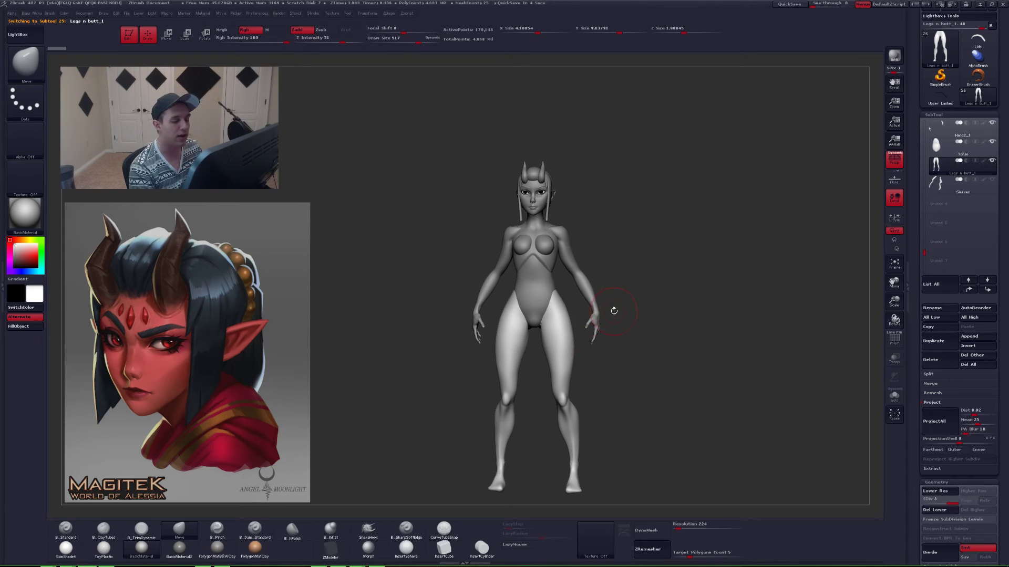
- Examine the full-body proportions and the head's fit on the body from the front and three-quarter angles
left_click_drag(645, 305, 620, 349, "alt")
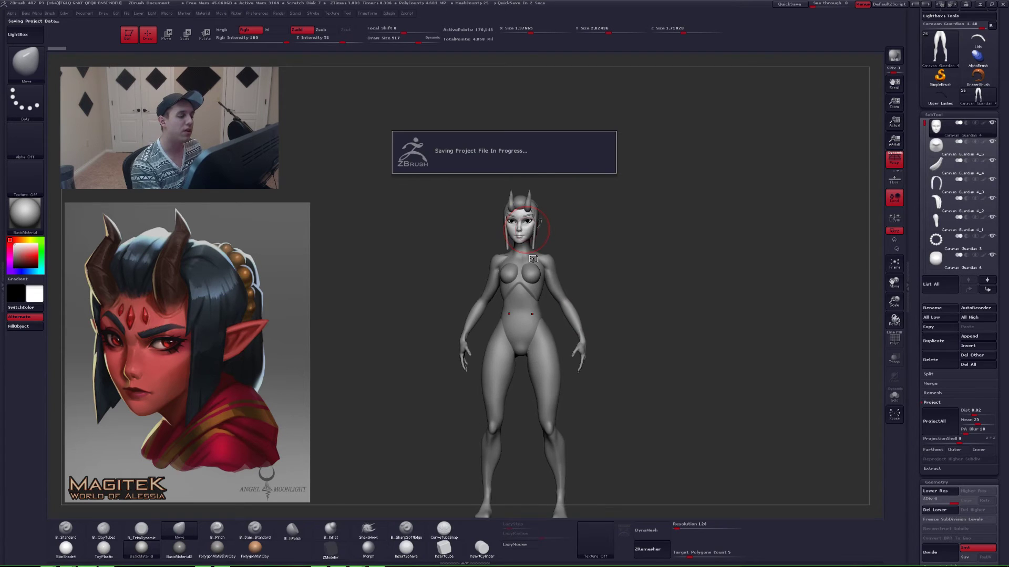
mouse_move(534, 328)
right_mouse_down()
mouse_move(617, 331)
mouse_move(533, 332)
mouse_move(529, 247)
right_mouse_up()
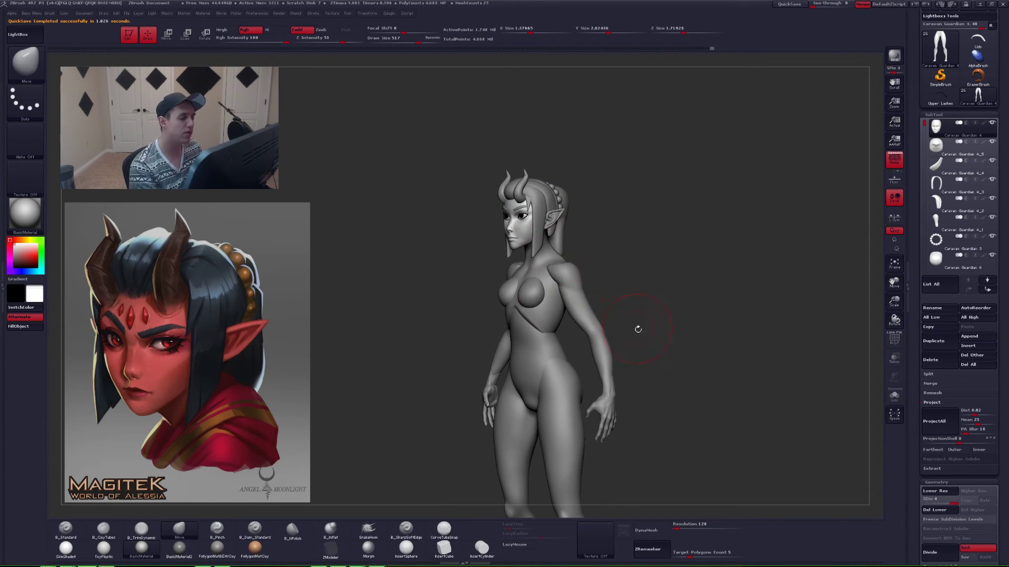
mouse_move(637, 329)
right_mouse_down()
mouse_move(618, 343)
mouse_move(594, 318)
mouse_move(626, 325)
right_mouse_up()
right_click_drag(531, 232, 540, 191)
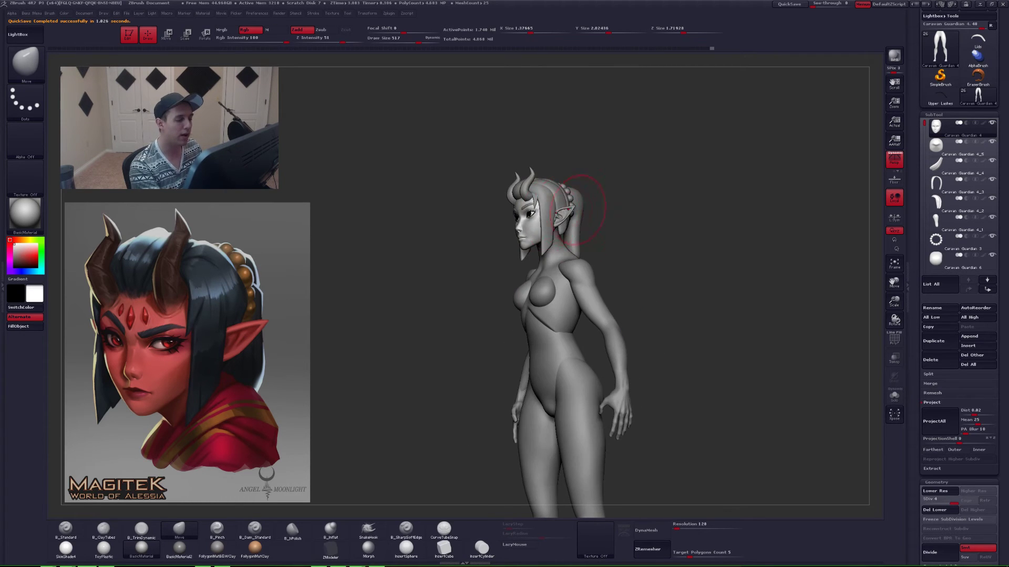
right_click_drag(629, 325, 637, 340)
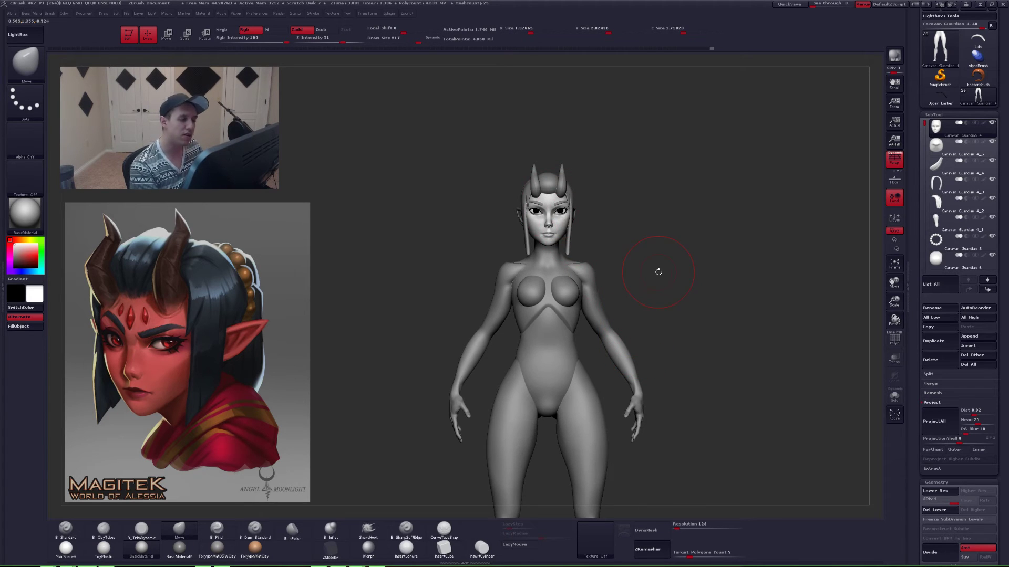
right_click_drag(663, 313, 651, 317)
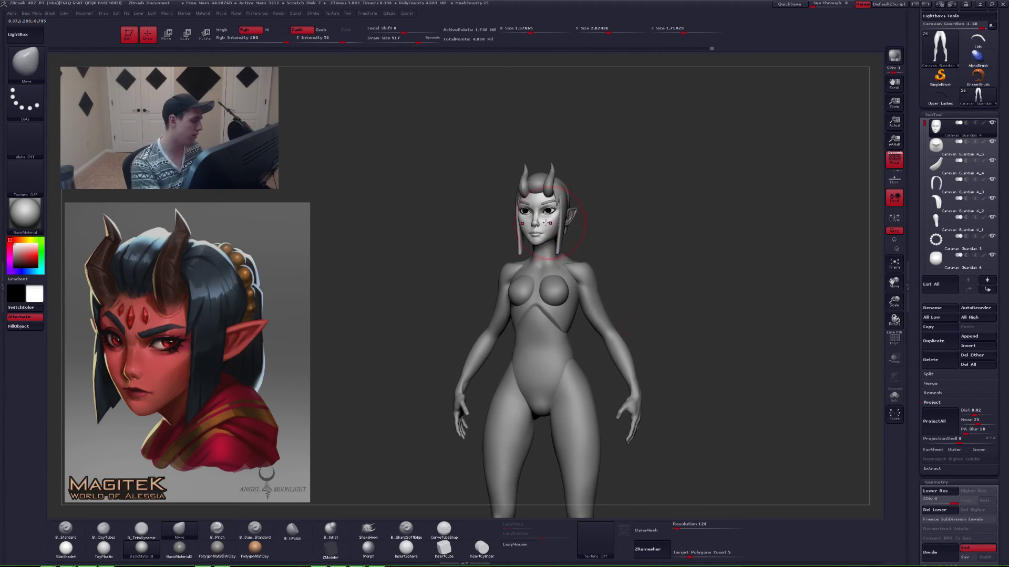
right_click_drag(536, 196, 541, 231, "ctrl")
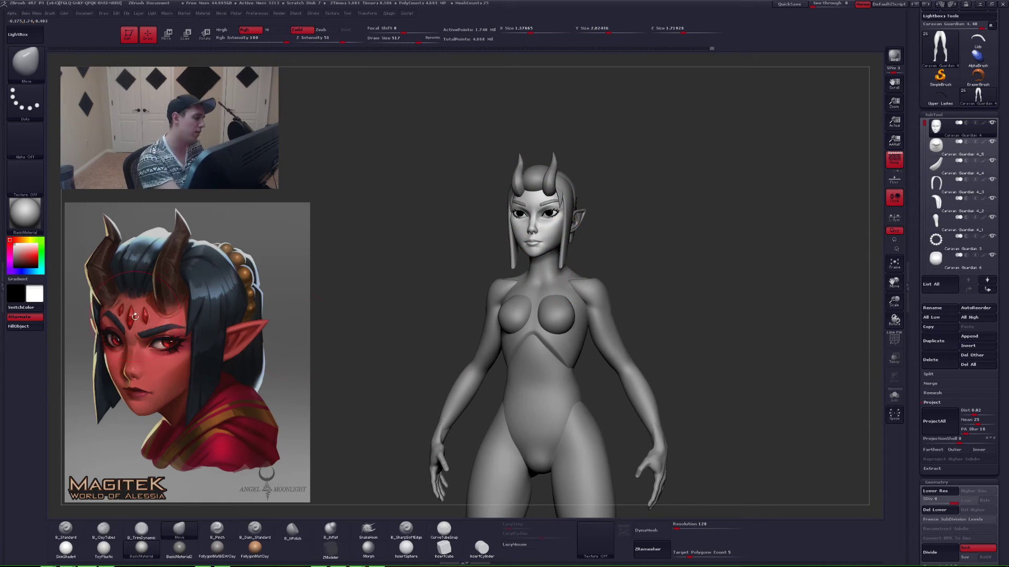
right_click_drag(685, 306, 695, 289, "ctrl")
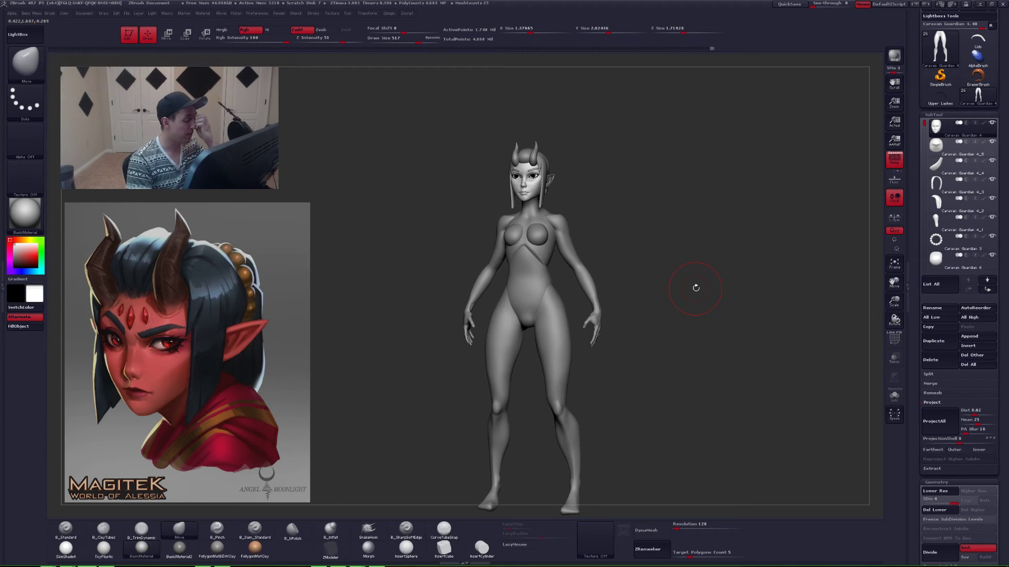
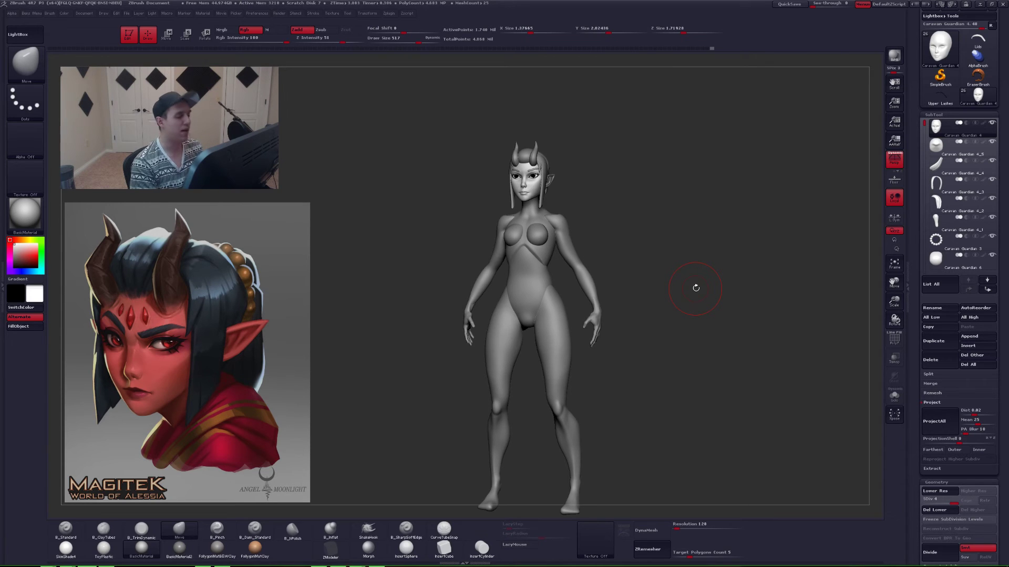
- Frame the head from the front and reduce the Move brush draw size to 124
right_click_drag(537, 190, 624, 255, "ctrl")
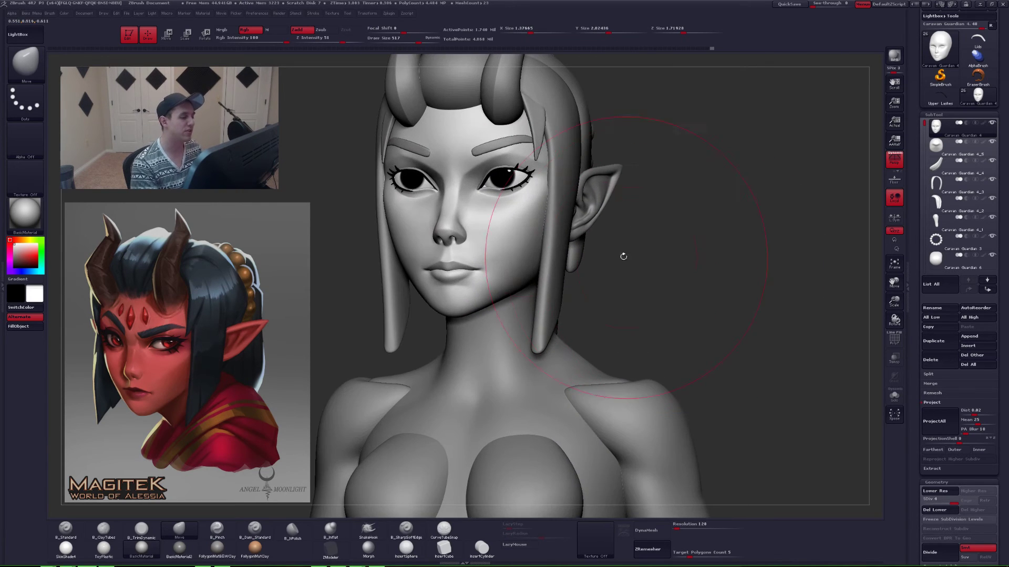
key("space")
left_click_drag(531, 178, 511, 178)
right_click_drag(519, 174, 544, 205, "alt")
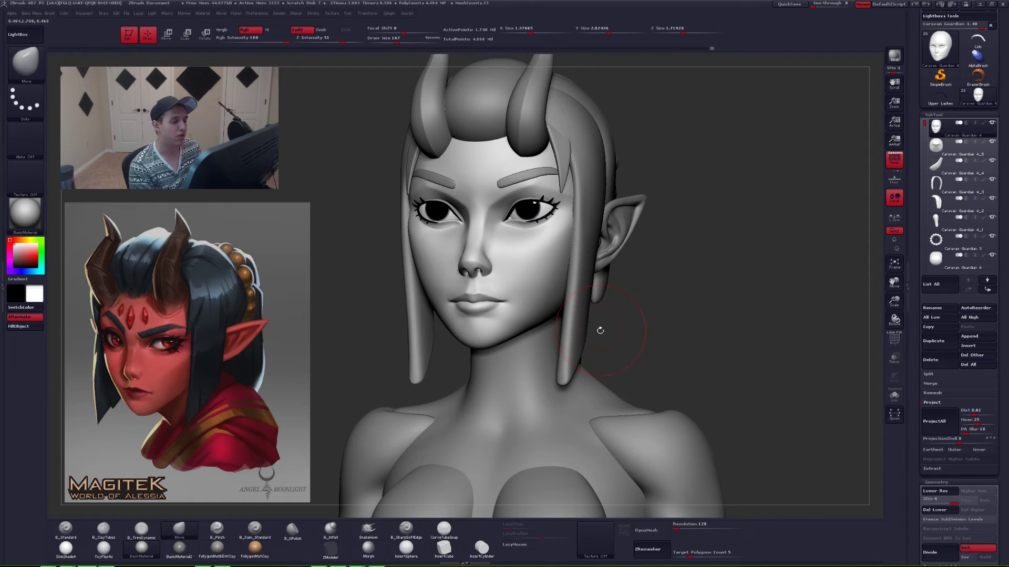
mouse_move(596, 331)
left_mouse_down("alt")
mouse_move(597, 365)
mouse_move(617, 400)
mouse_move(630, 375)
left_mouse_up("alt")
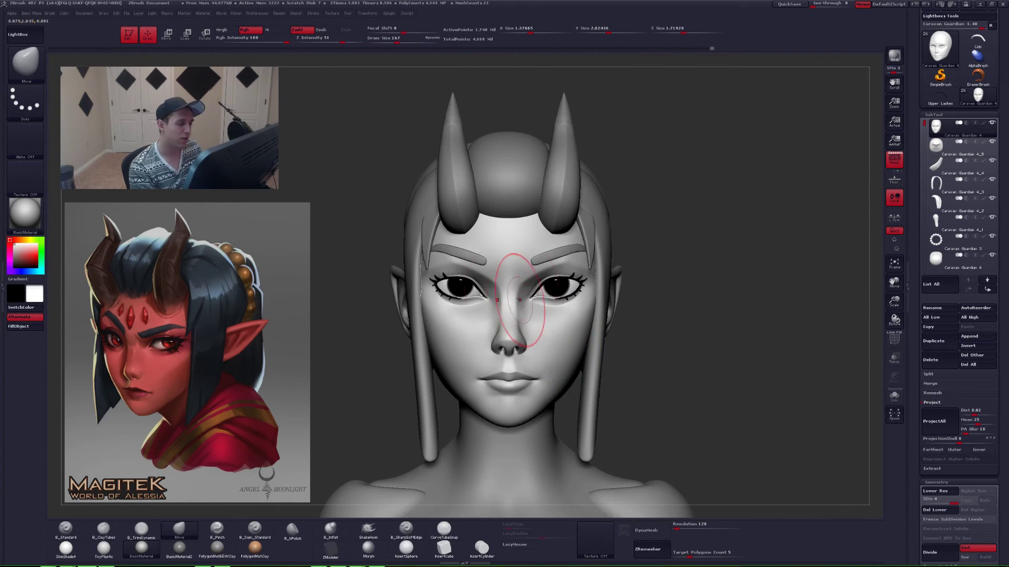
key("space")
left_click_drag(514, 283, 507, 283)
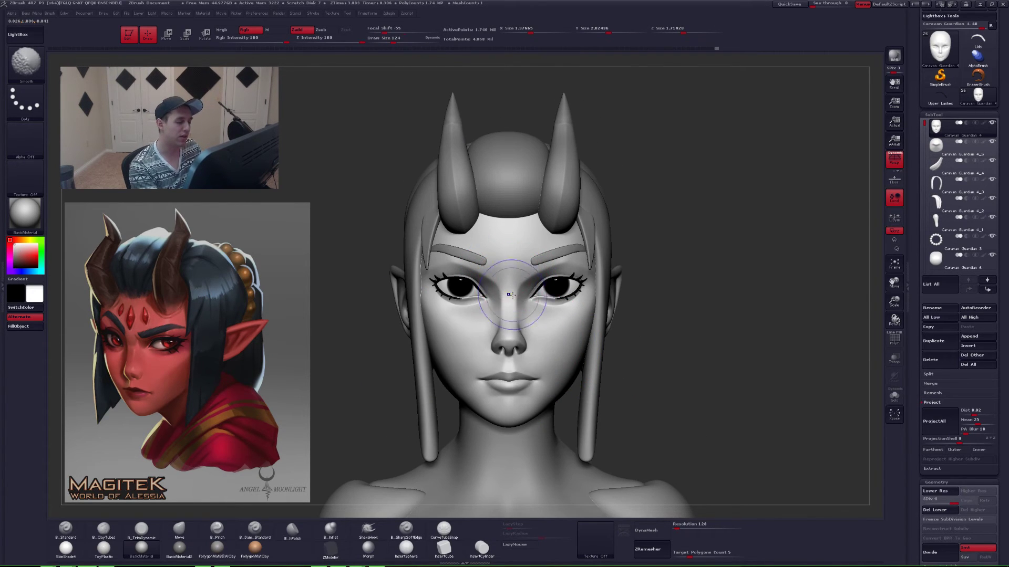
- Turn off perspective and snap the head to a straight front view
left_click_drag(642, 315, 593, 306)
left_click(892, 160)
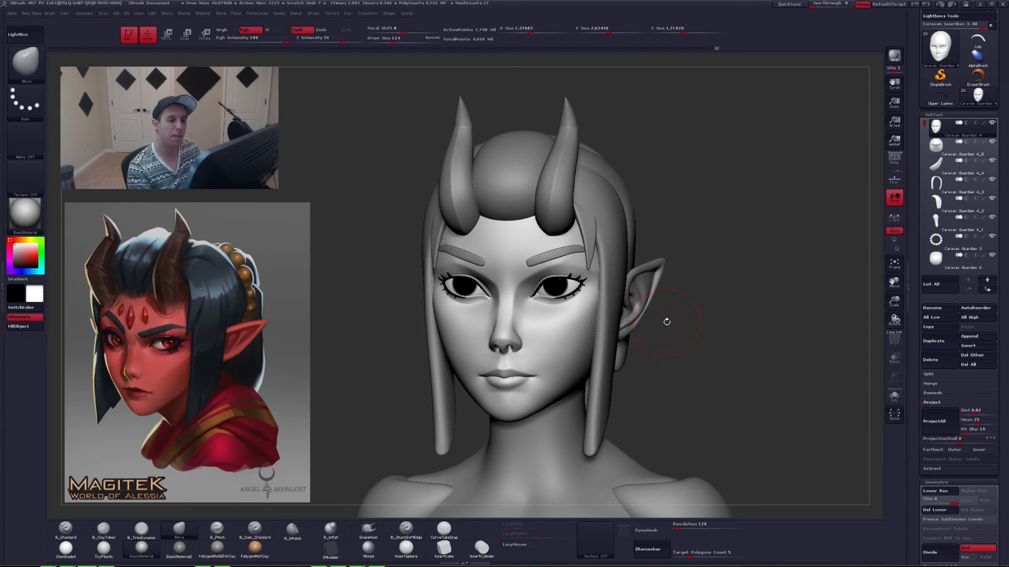
left_click_drag(666, 321, 669, 325, "shift")
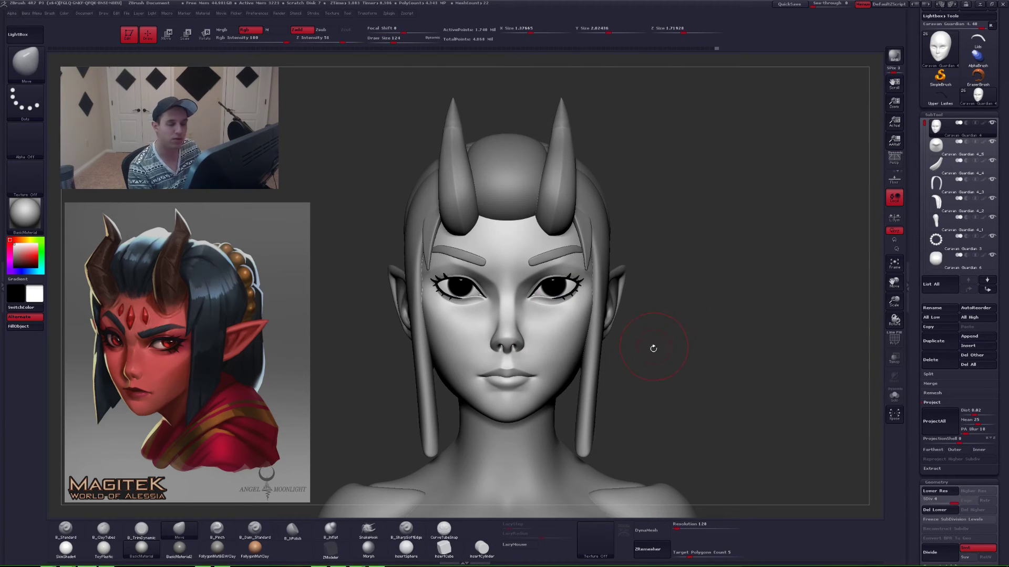
- Duplicate the face subtool, then reduce Caravan Guardian 4 to its lowest subdivision level and delete the higher levels
left_click(933, 341)
left_click(940, 151)
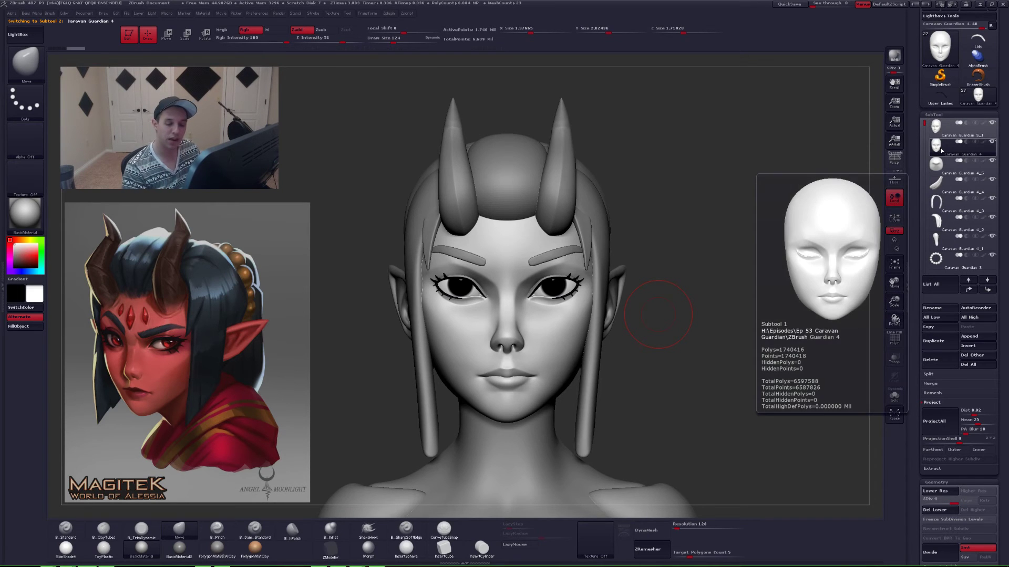
left_click(926, 502)
left_click(963, 513)
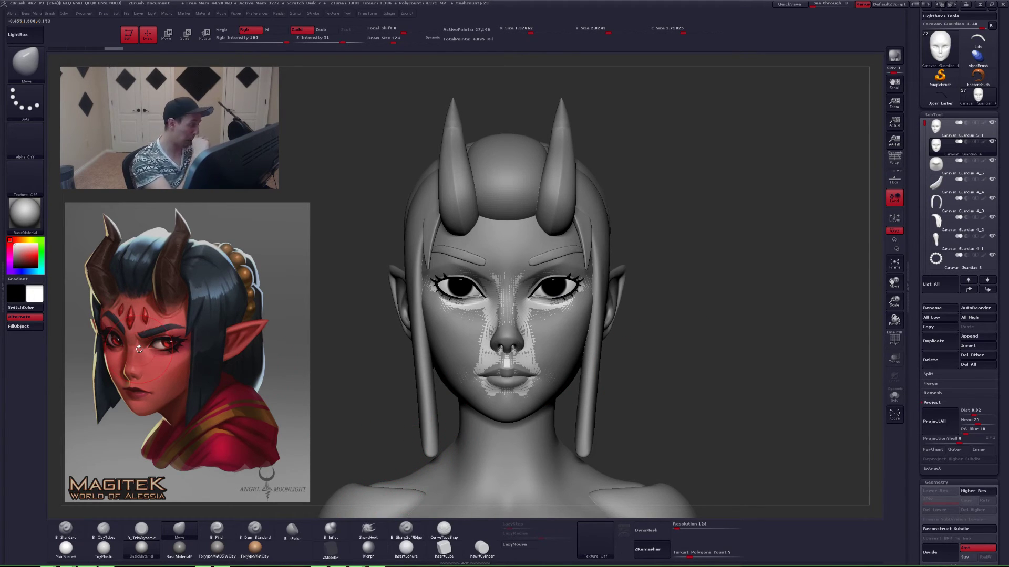
- Insert a small sphere in the middle of the forehead with the InsertSphere brush and display the polyframe
left_click(407, 548)
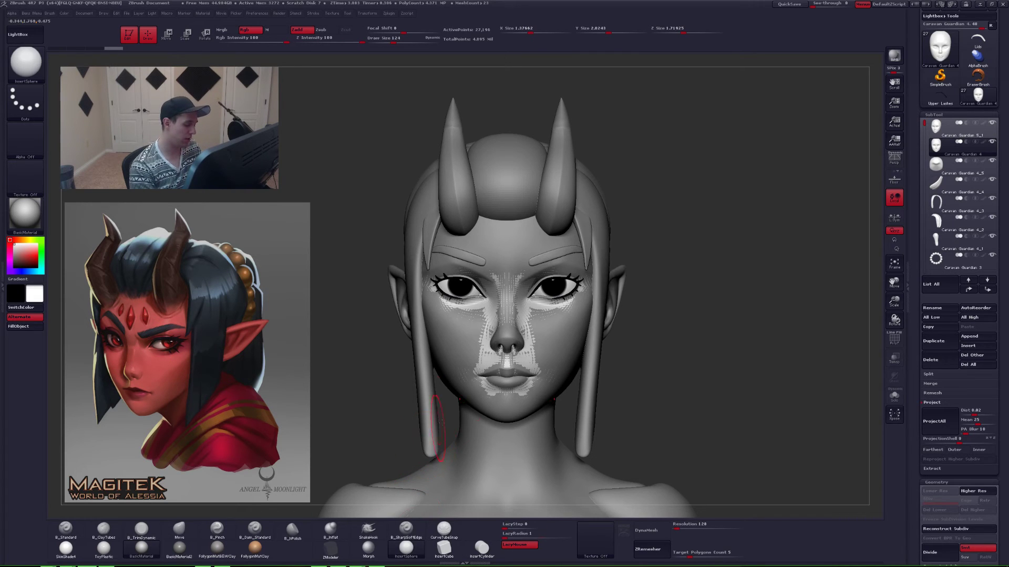
right_click_drag(507, 242, 513, 259, "ctrl")
left_click_drag(507, 247, 509, 259)
key("shift+f")
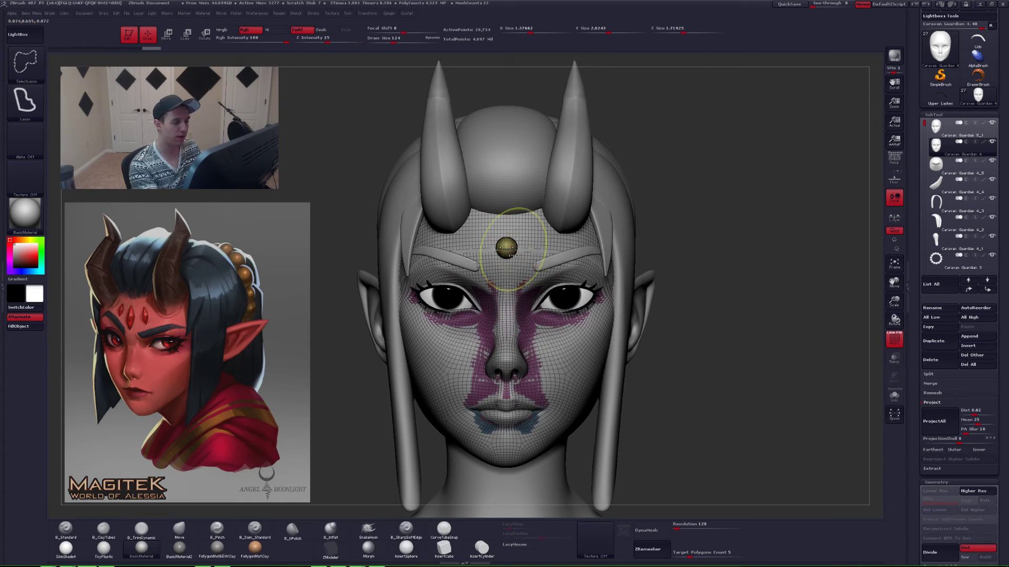
- Isolate the inserted forehead sphere, delete the hidden face geometry from the subtool, and turn off the polyframe
right_click_drag(512, 258, 507, 248, "alt")
left_click(506, 249, "ctrl+shift")
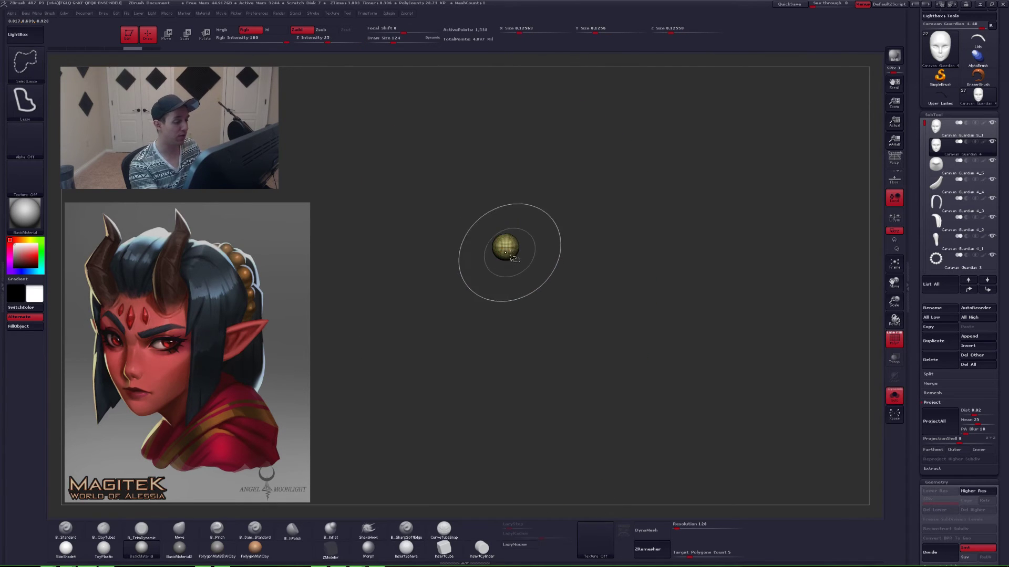
key("space")
left_click(554, 250)
key("shift+f")
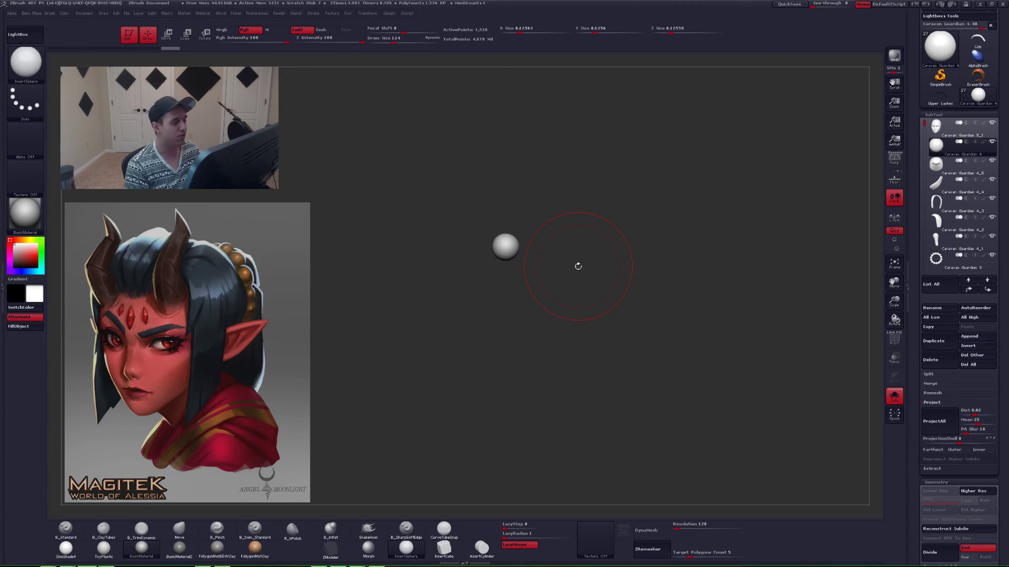
- Reduce the brush draw size and bring the rest of the head back into view around the sphere
right_click_drag(509, 238, 562, 306, "ctrl")
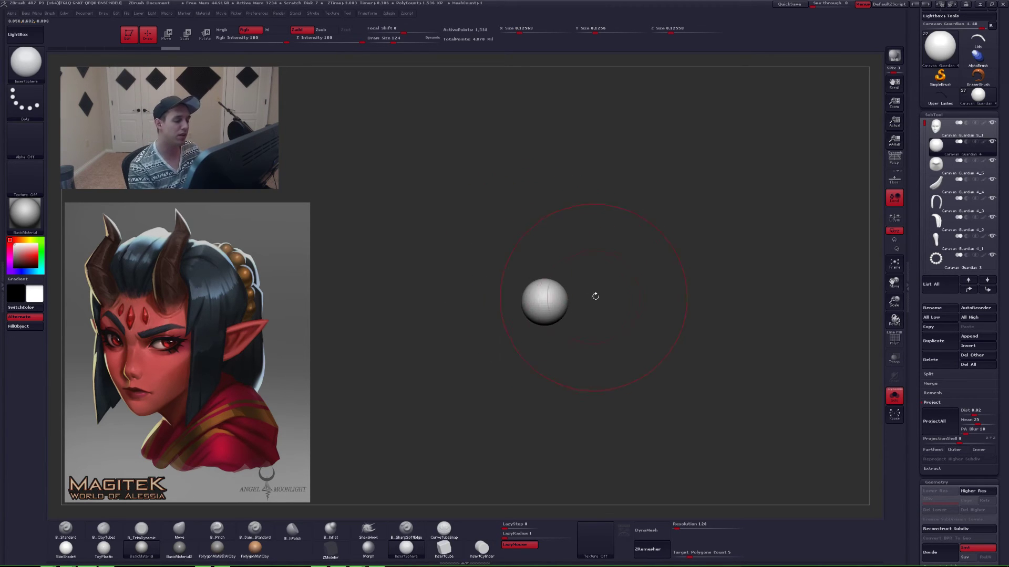
key("space")
left_click_drag(604, 289, 595, 289)
right_click_drag(590, 292, 582, 307, "ctrl")
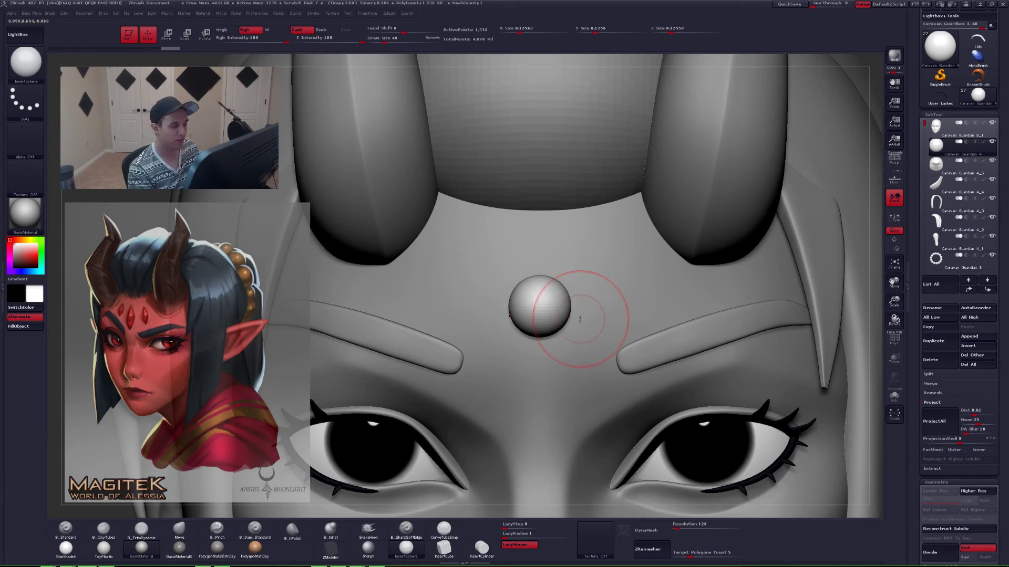
- Stretch the forehead sphere vertically into a narrow oval and move it slightly up between the brows
key("w")
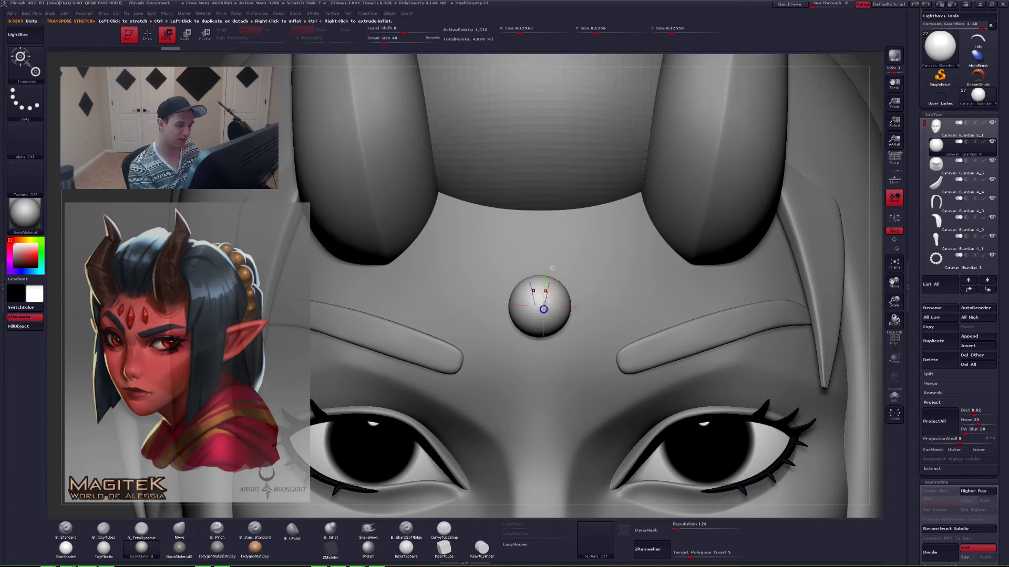
left_click(552, 268)
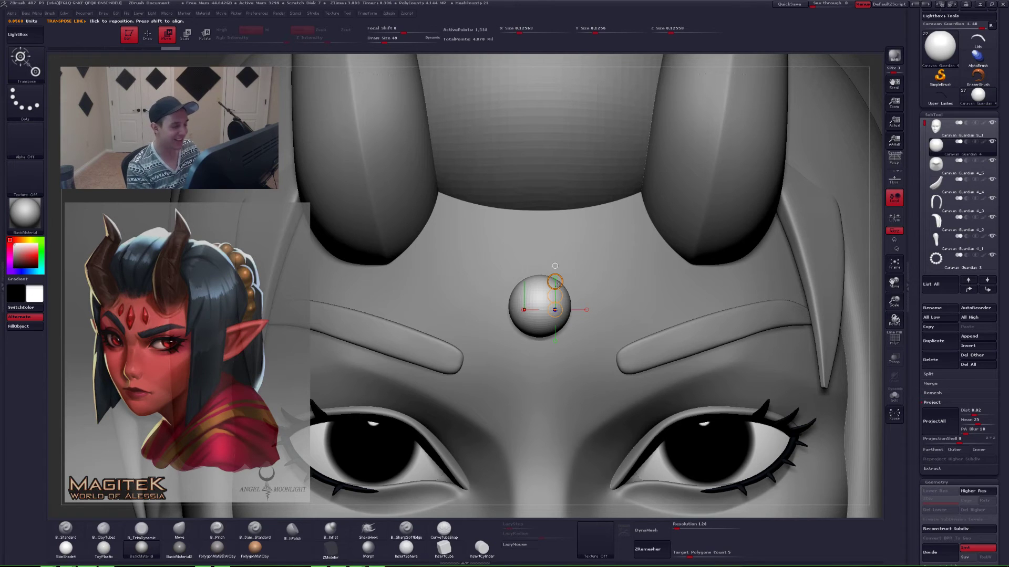
left_click_drag(560, 283, 571, 252)
right_click_drag(606, 284, 589, 335, "ctrl")
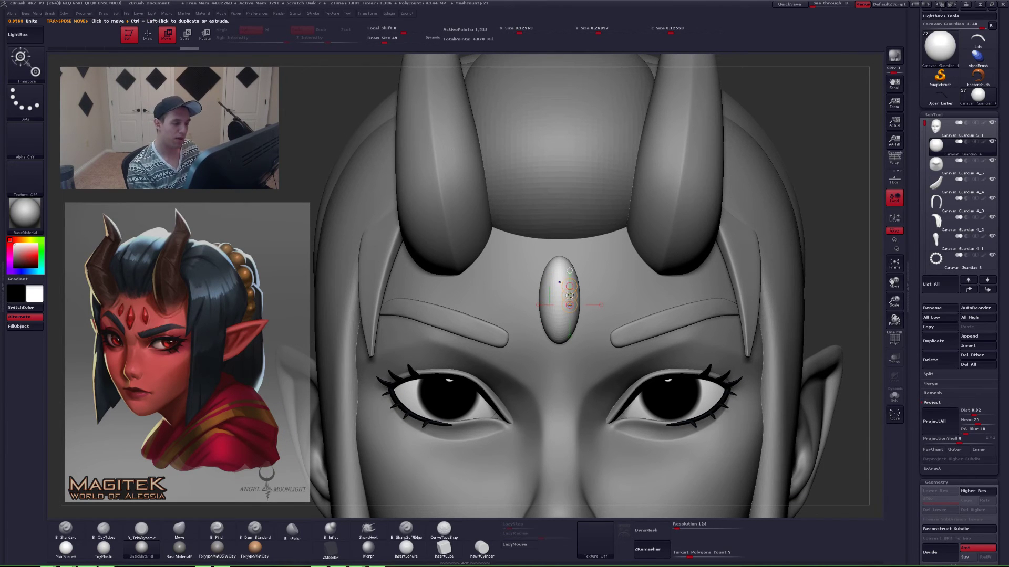
left_click_drag(570, 298, 571, 292)
key("q")
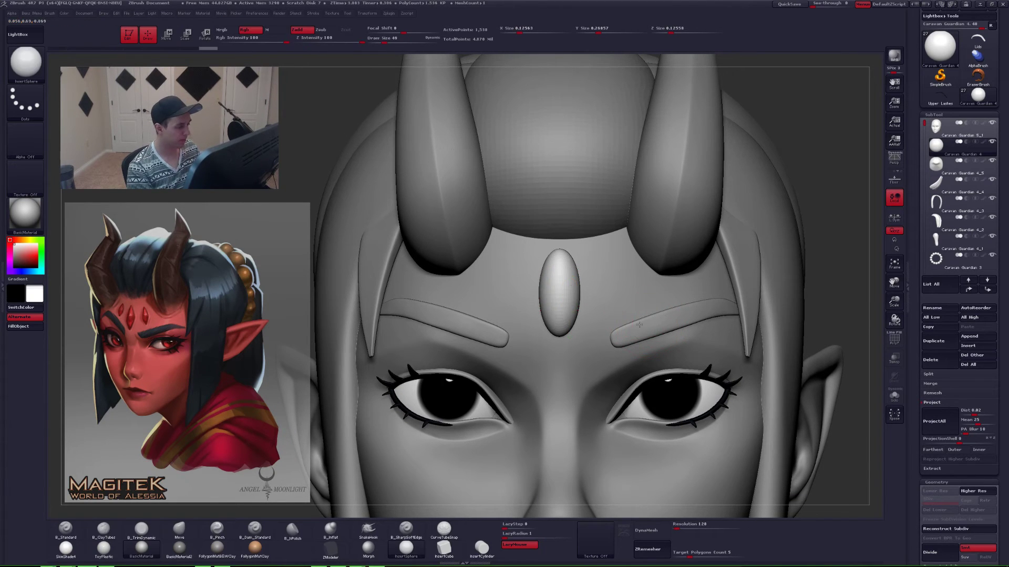
- Stretch the oval forehead gem slightly longer along its vertical axis with the transpose line
mouse_move(599, 325)
right_mouse_down("ctrl")
mouse_move(628, 364)
mouse_move(572, 352)
mouse_move(622, 351)
right_mouse_up("ctrl")
key("w")
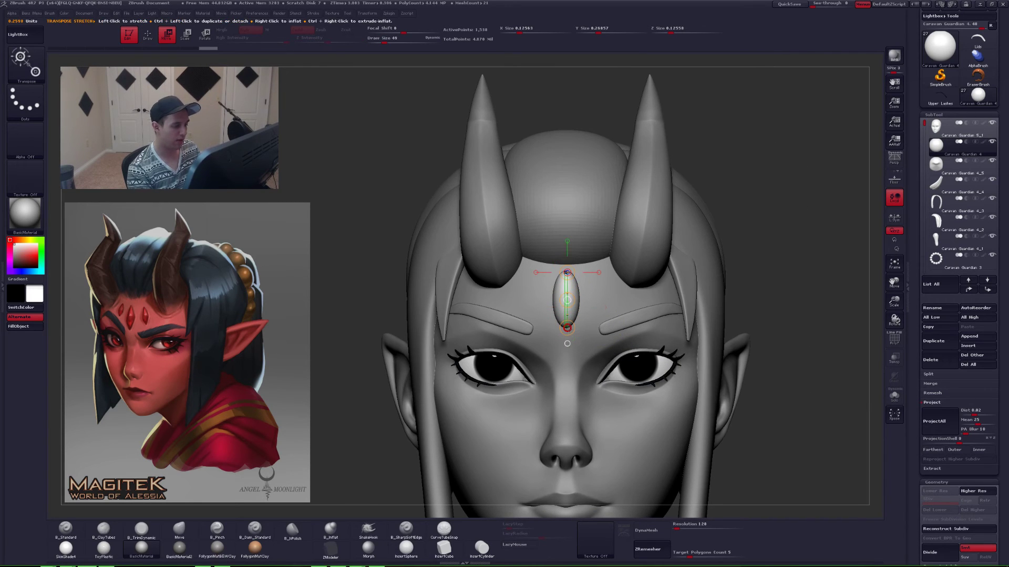
left_click_drag(568, 330, 568, 332)
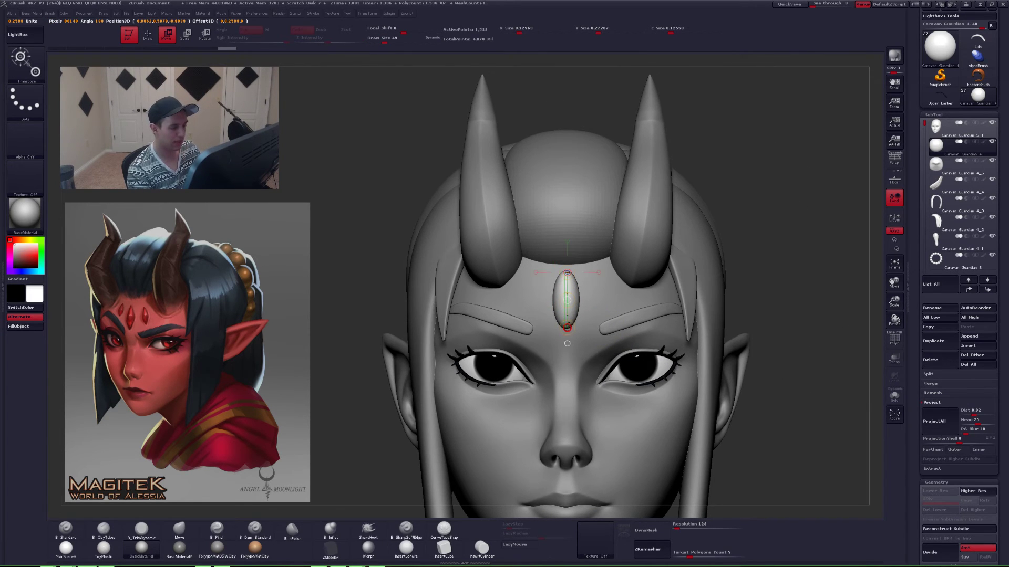
key("q")
- Solo the oval gem and choose the SliceCurve brush for cutting it
key("shift+s")
mouse_move(576, 327)
right_mouse_down("ctrl")
mouse_move(572, 311)
mouse_move(571, 353)
right_mouse_up("ctrl")
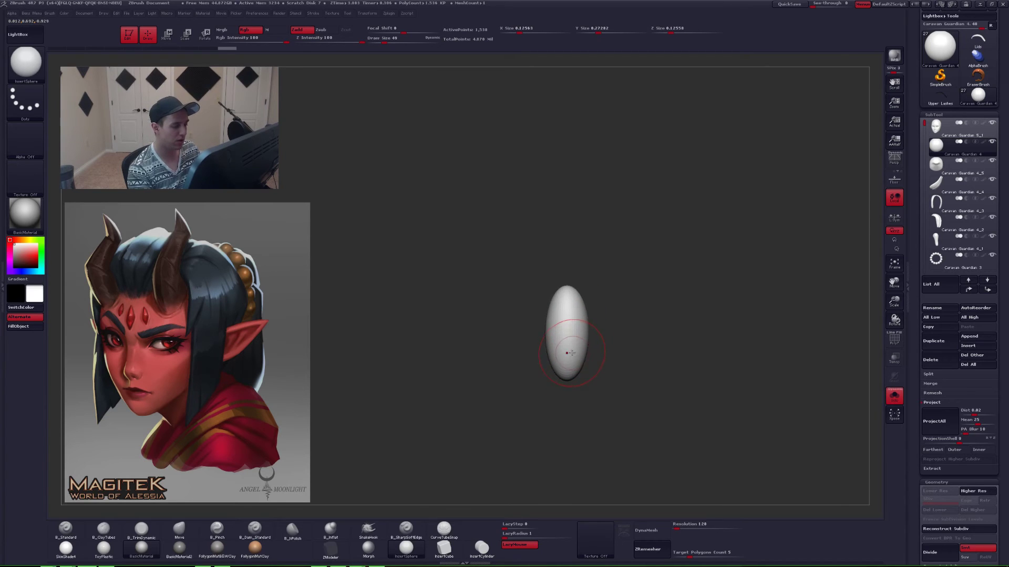
key("ctrl+shift+space")
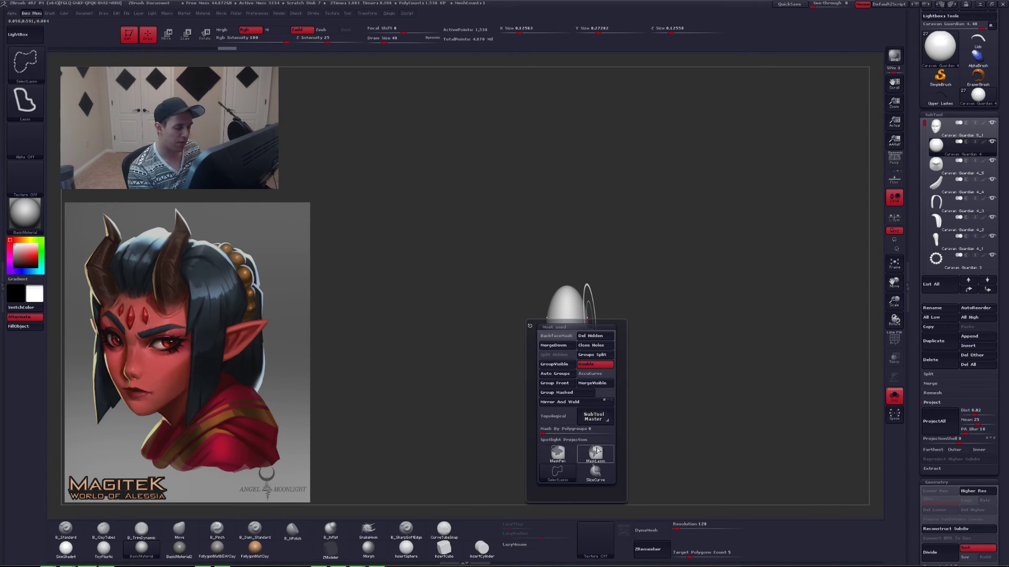
left_click(601, 471)
- Subdivide the gem three times and delete its lower subdivision levels
key("d")
key("d")
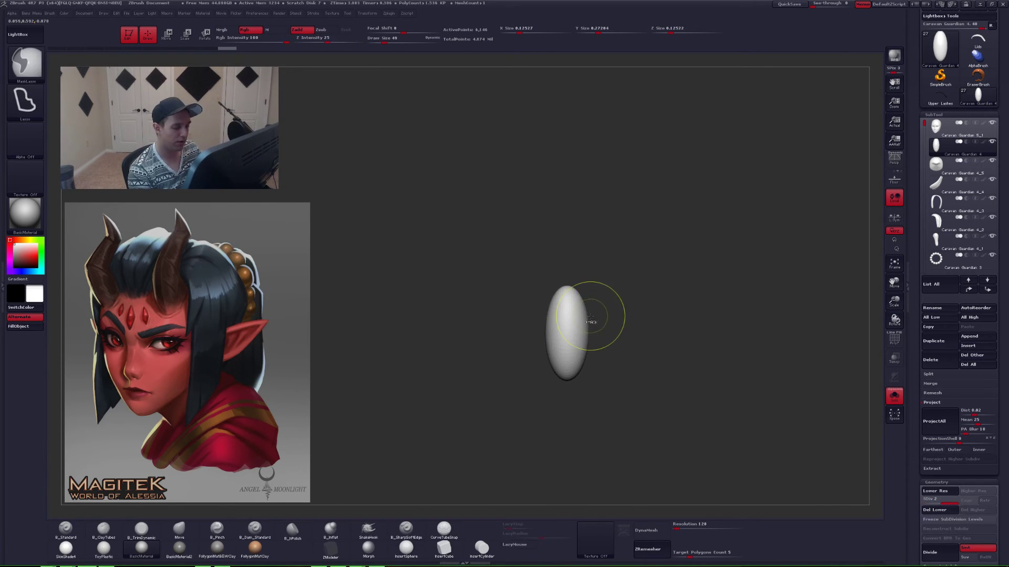
key("d")
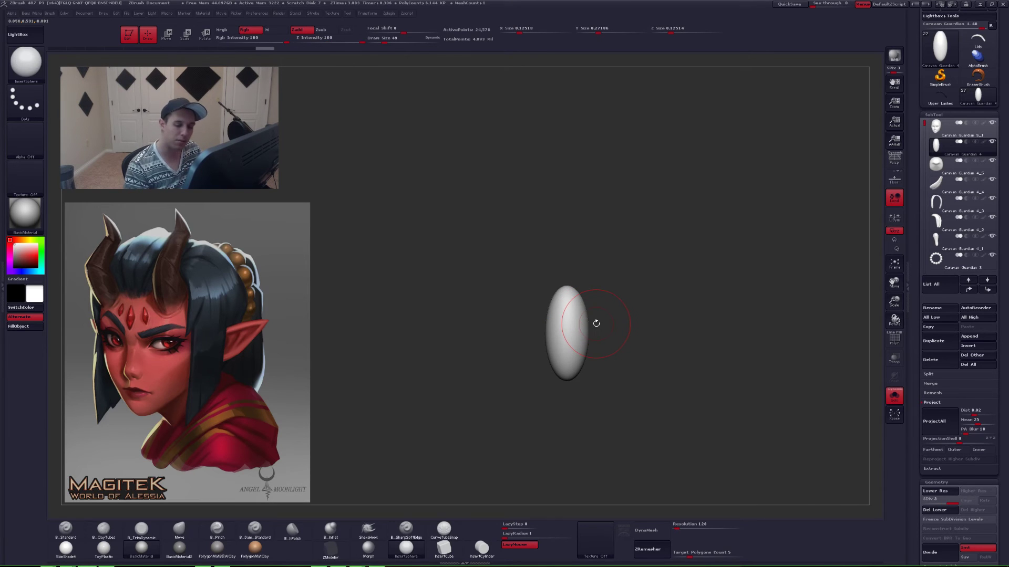
left_click(929, 510)
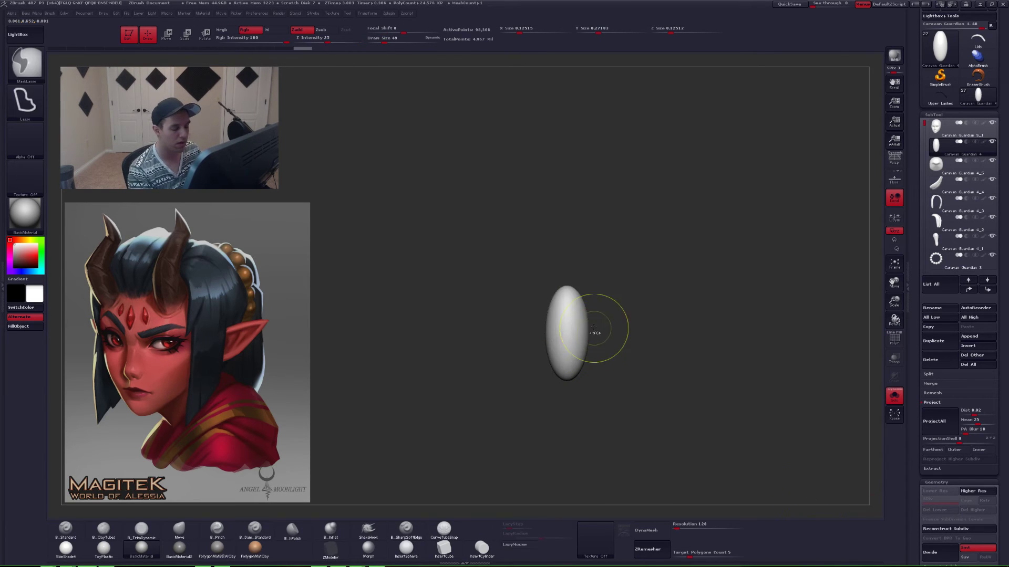
- Display the polyframe, slice a straight diagonal facet across the gem's upper-left side, and hide the cut-off piece
right_click_drag(556, 334, 572, 362, "alt")
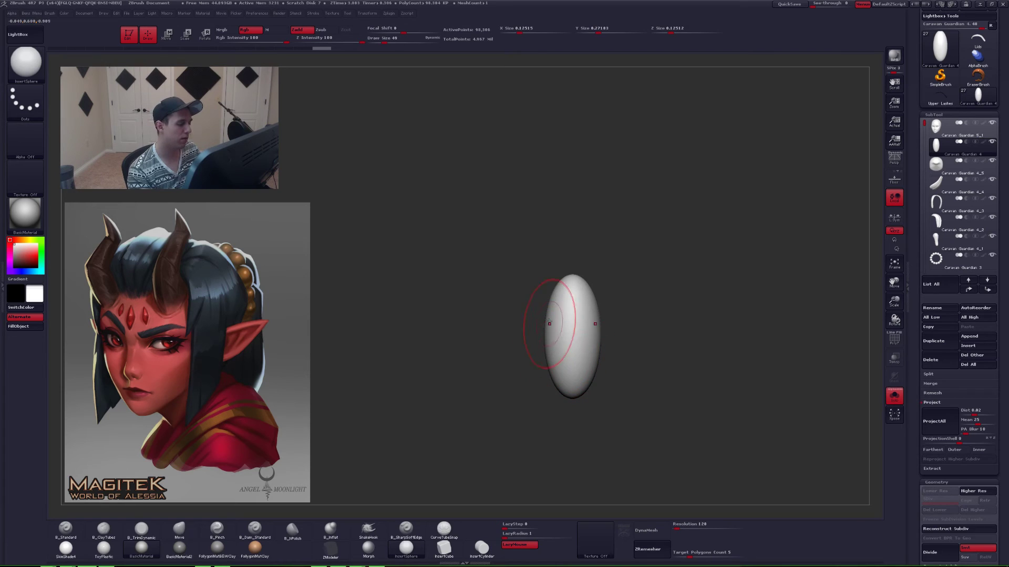
key("shift+f")
mouse_move(578, 252)
left_mouse_down("ctrl+shift")
mouse_move(542, 366)
mouse_move(495, 413)
mouse_move(479, 454)
mouse_move(490, 478)
left_mouse_up("ctrl+shift")
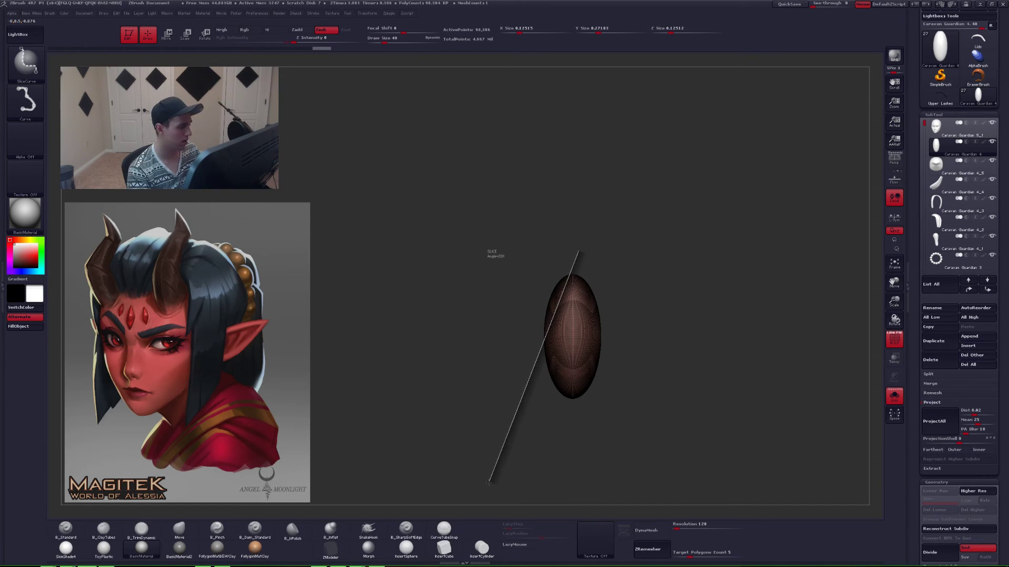
left_click_drag(489, 482, 496, 482, "ctrl+shift")
left_click(562, 353, "ctrl+shift")
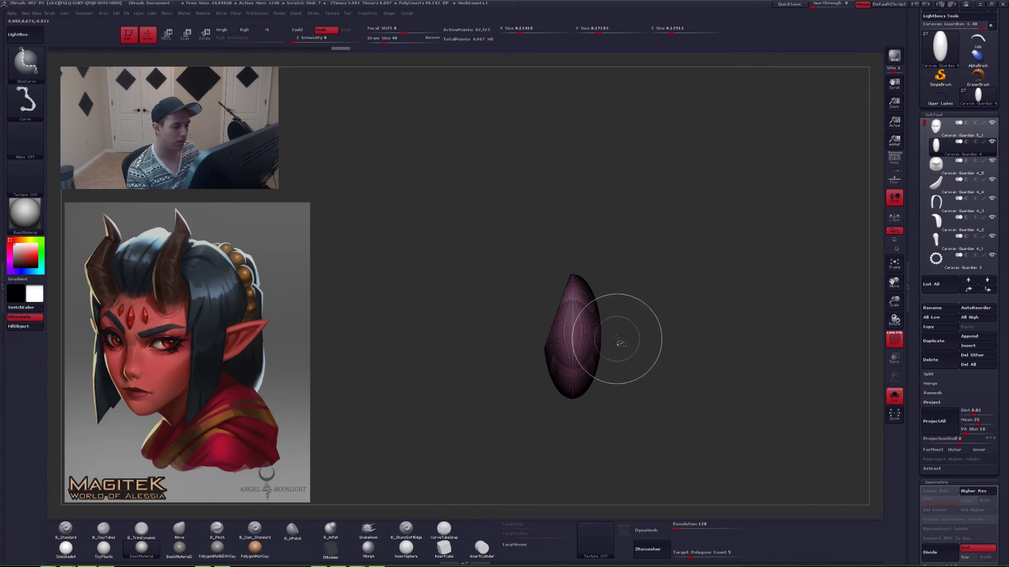
- Delete the hidden sliced-off piece at the gem's upper left edge and close the resulting hole
mouse_move(620, 344)
left_mouse_down()
mouse_move(629, 345)
mouse_move(615, 343)
left_mouse_up()
key("space")
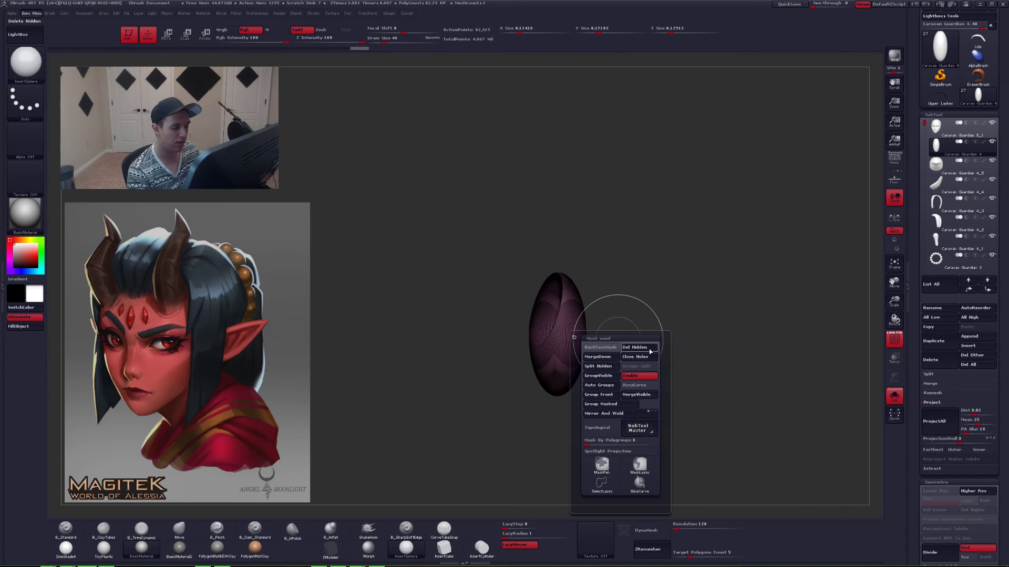
left_click(650, 355)
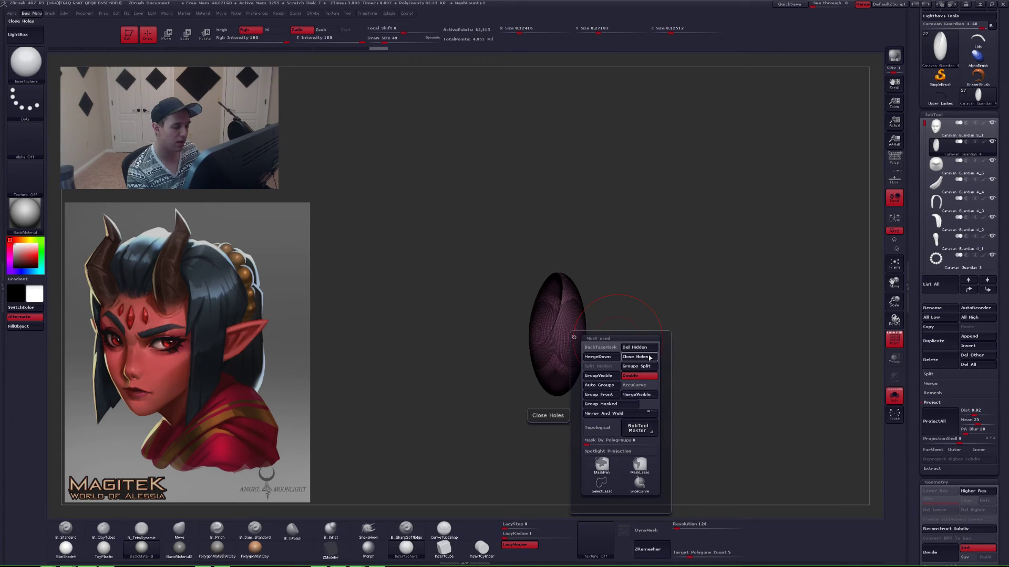
mouse_move(607, 361)
left_mouse_down()
mouse_move(615, 348)
mouse_move(604, 342)
left_mouse_up()
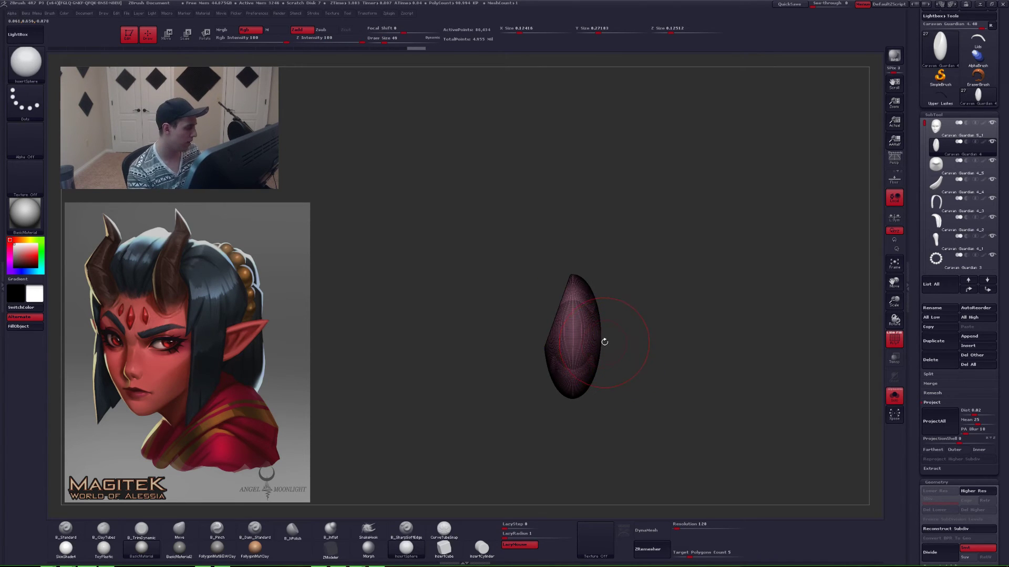
- Slice off the gem's upper right side in a straight line, delete the hidden piece and close the hole
left_click_drag(570, 272, 625, 389, "ctrl+shift")
right_click(609, 341)
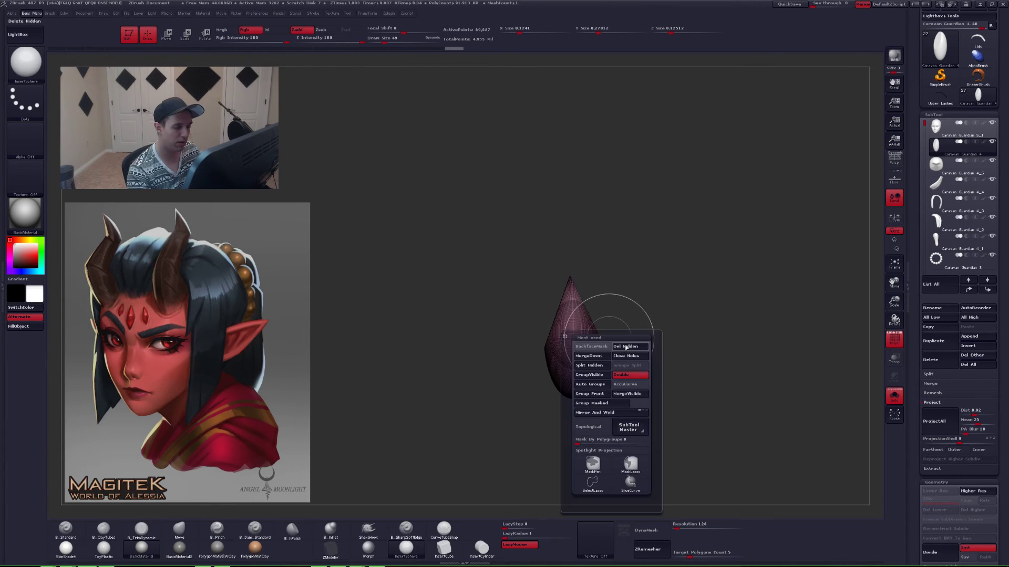
mouse_move(623, 333)
left_mouse_down()
mouse_move(581, 320)
mouse_move(601, 354)
mouse_move(615, 348)
left_mouse_up()
key("ctrl+shift+x")
left_click(648, 331)
left_click(649, 340)
key("ctrl+w")
key("shift+f")
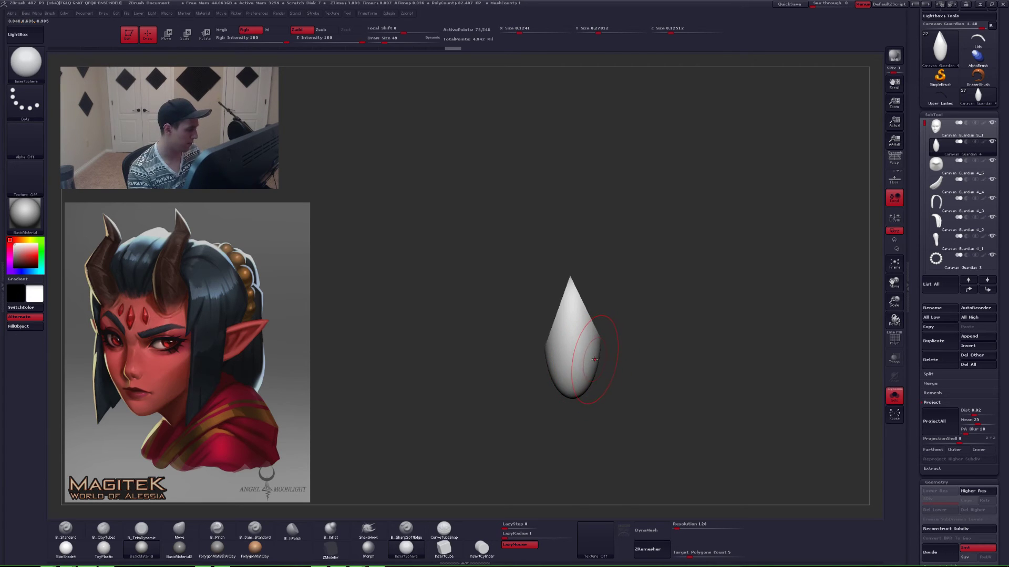
- Slice off the gem's lower right side to mirror the upper cut, and delete the hidden piece
key("ctrl+shift+x")
key("ctrl+shift")
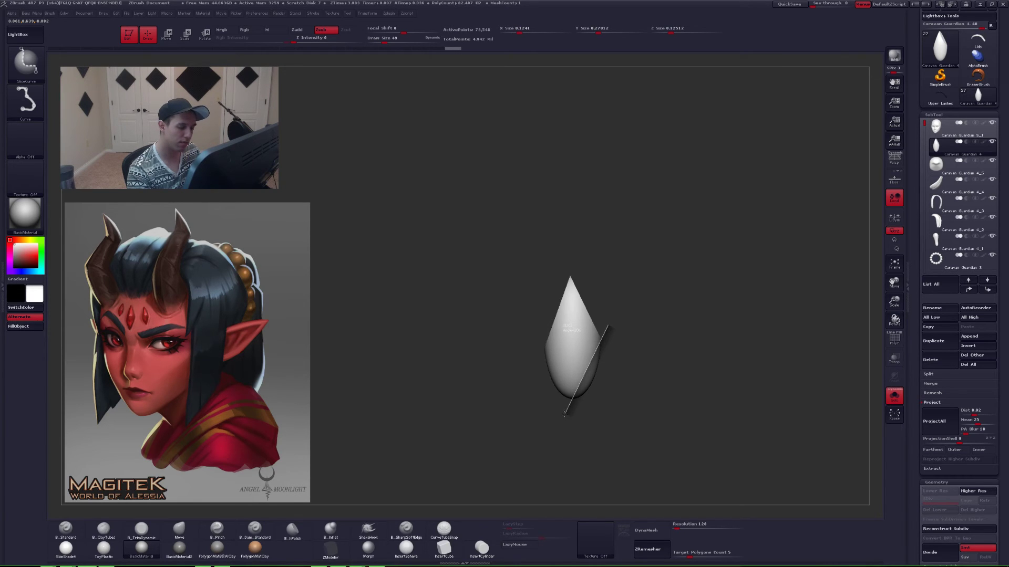
left_click_drag(563, 415, 562, 416)
left_click(594, 336, "ctrl+shift")
key("space")
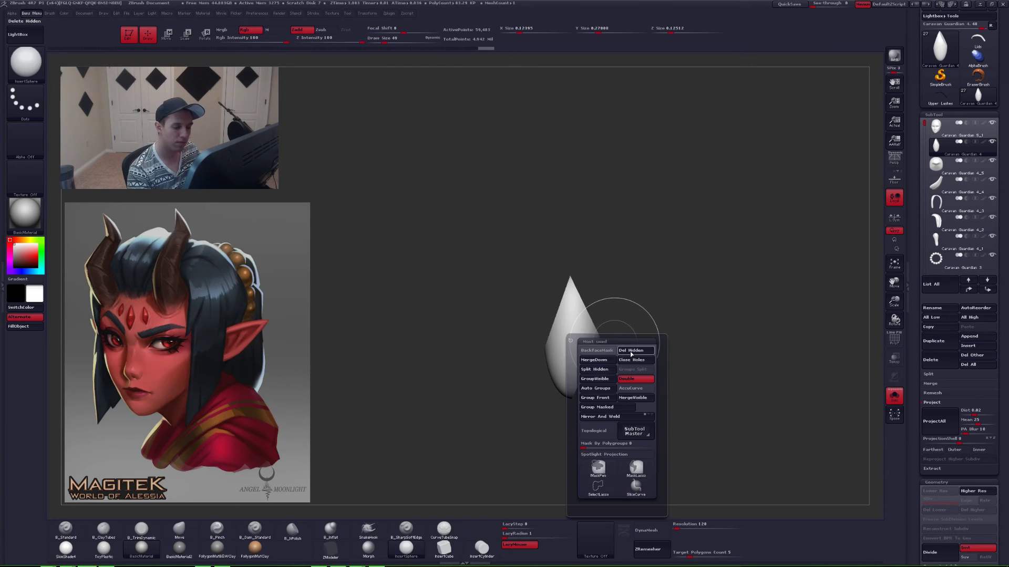
- Slice off the gem's lower left side to complete the diamond outline, removing the cut piece and closing the hole
left_click_drag(539, 335, 582, 416, "ctrl+shift")
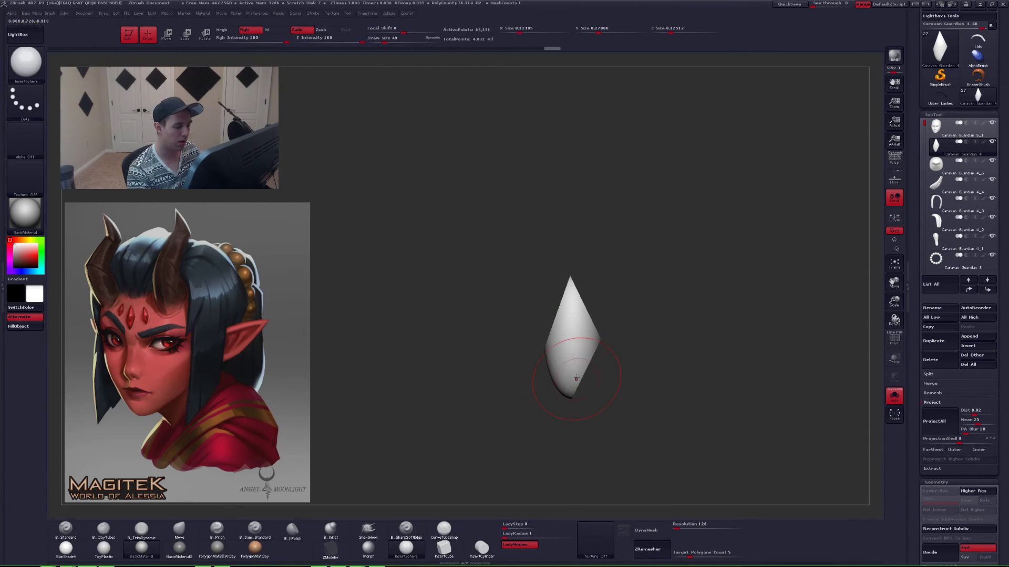
left_click(578, 342, "ctrl+shift")
key("space")
left_click(604, 368)
mouse_move(578, 363)
right_mouse_down()
mouse_move(623, 363)
mouse_move(552, 364)
mouse_move(578, 364)
right_mouse_up()
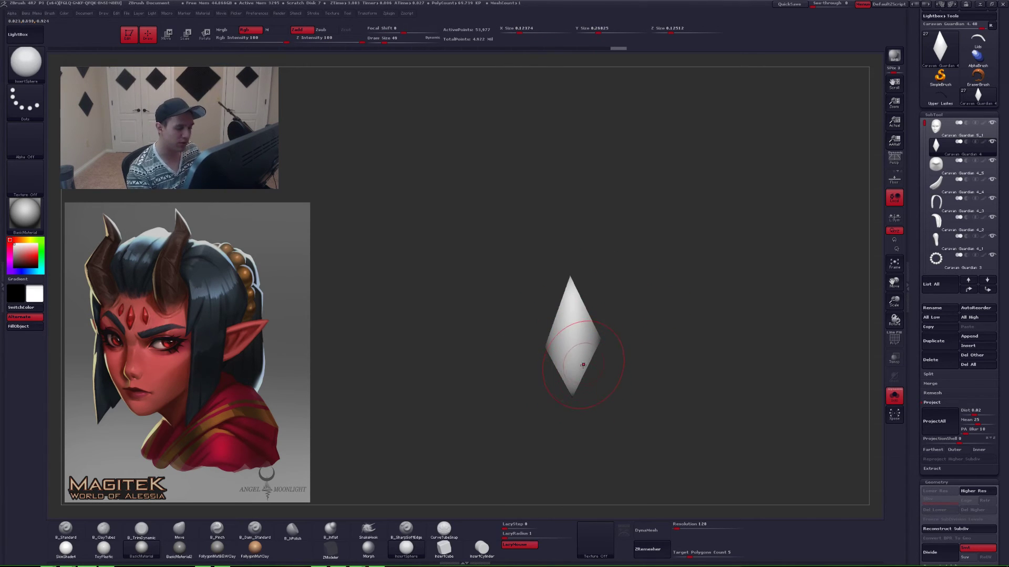
- Rotate the diamond gem with the Transpose line to follow the forehead's slope, and bring the whole head back into view
mouse_move(580, 369)
right_mouse_down()
mouse_move(554, 373)
mouse_move(608, 381)
mouse_move(572, 379)
mouse_move(577, 357)
mouse_move(611, 370)
mouse_move(578, 378)
right_mouse_up()
key("alt+s")
key("r")
key("alt+s")
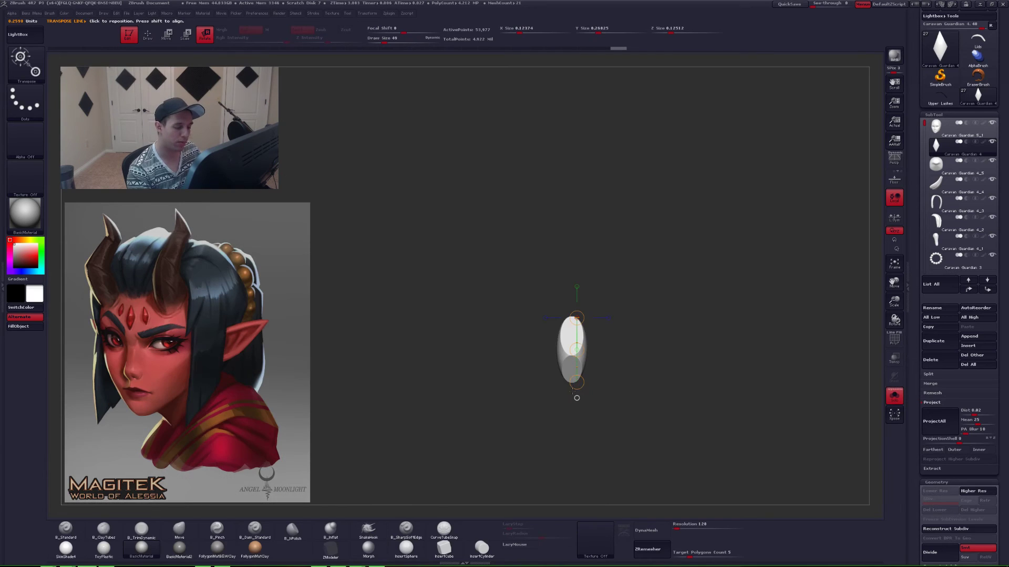
left_click_drag(572, 356, 610, 355, "shift")
mouse_move(571, 383)
left_mouse_down("shift")
mouse_move(612, 340)
mouse_move(564, 362)
left_mouse_up("shift")
key("alt+s")
key("q")
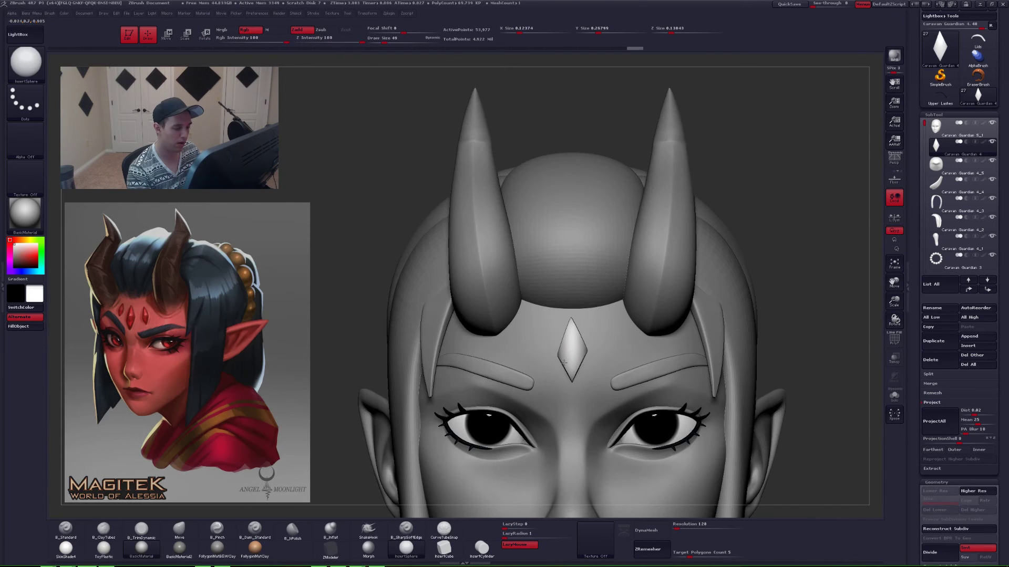
- Try to slice a flat facet off the isolated gem's front left side, removing the cut piece and closing the hole
right_click_drag(563, 363, 586, 404, "ctrl")
key("[")
right_click_drag(573, 358, 572, 360)
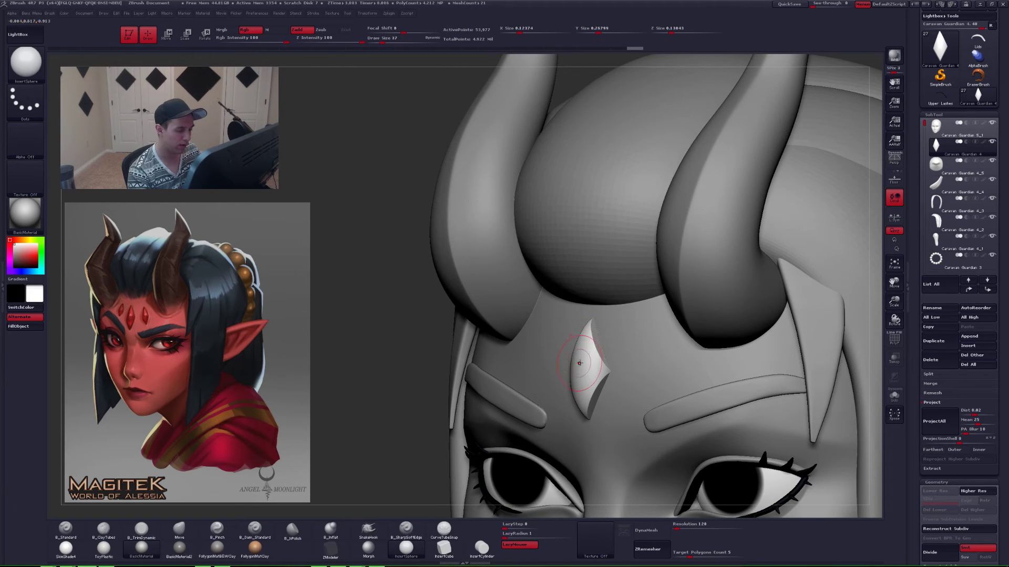
key("alt+s")
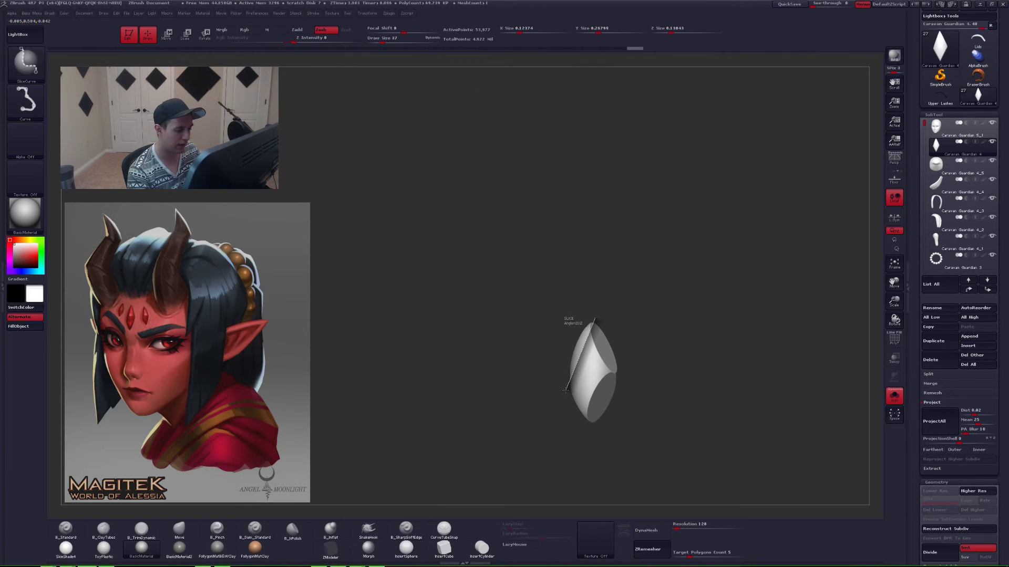
left_click_drag(563, 393, 561, 400, "ctrl+shift")
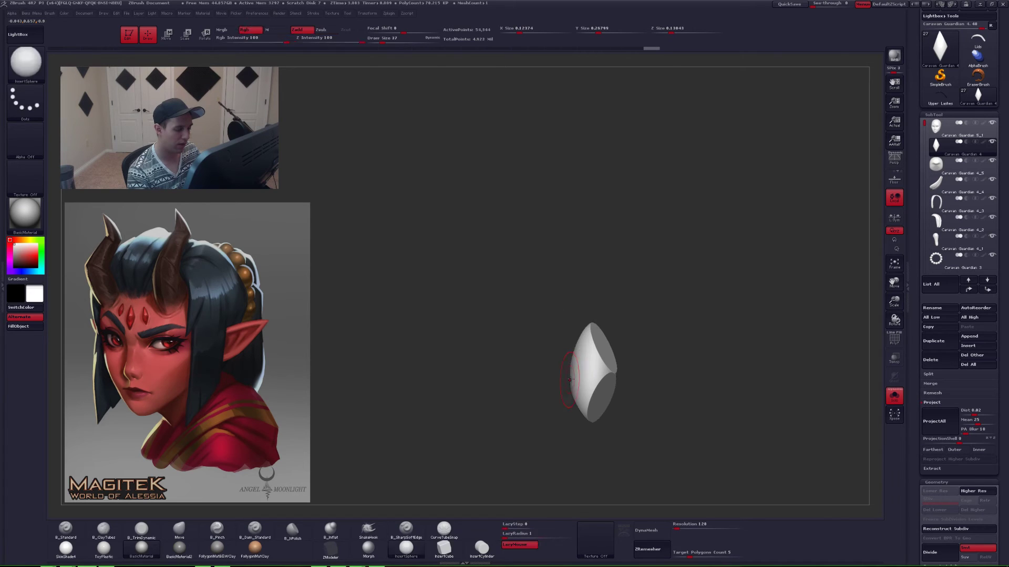
left_click(589, 365, "ctrl+shift")
right_click_drag(589, 365, 613, 365)
key("ctrl+1")
left_click(618, 365)
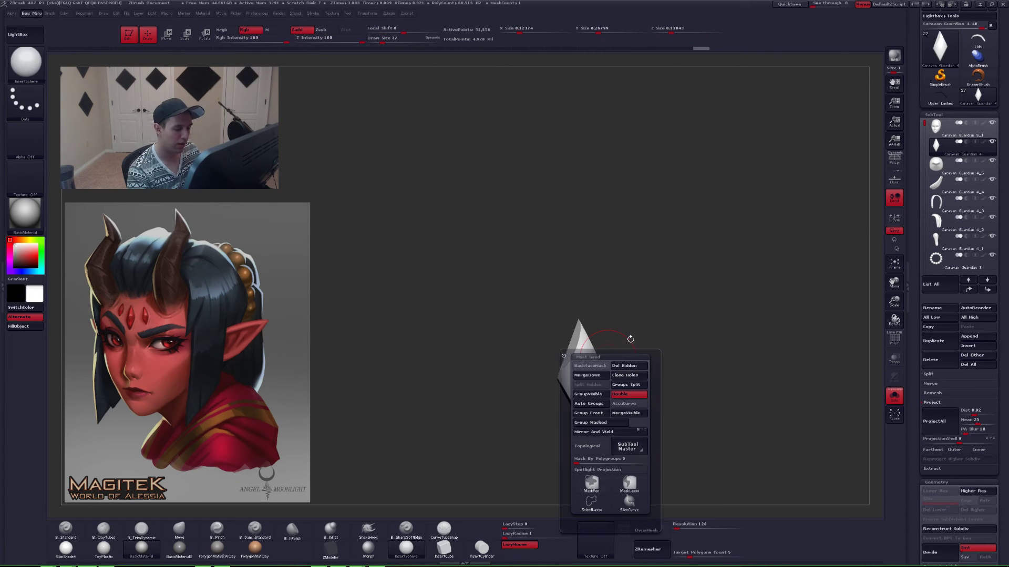
- Inspect the gem's new facet in polyframe and undo the facet slice
right_click_drag(585, 378, 578, 368)
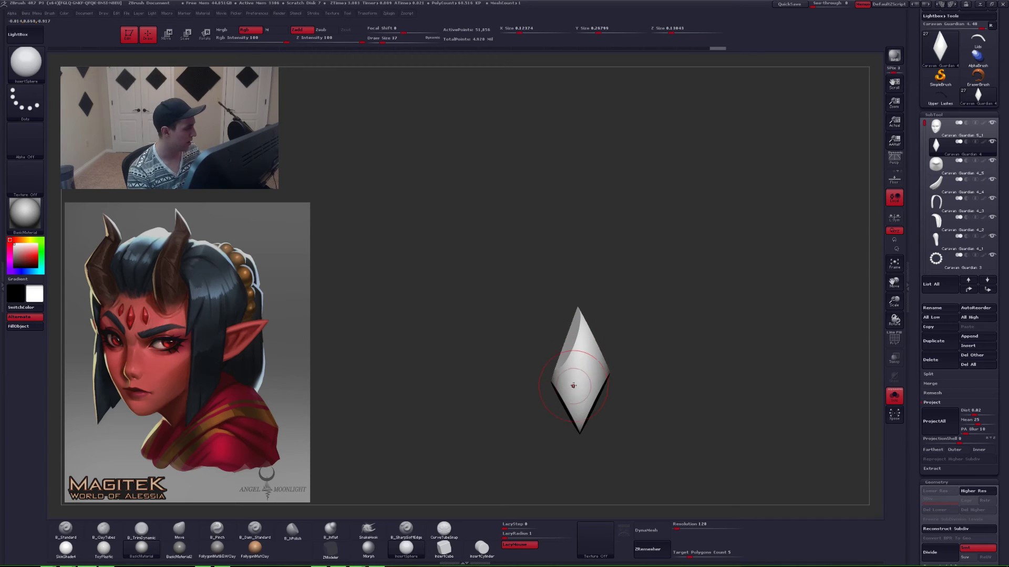
key("ctrl")
key("shift+f")
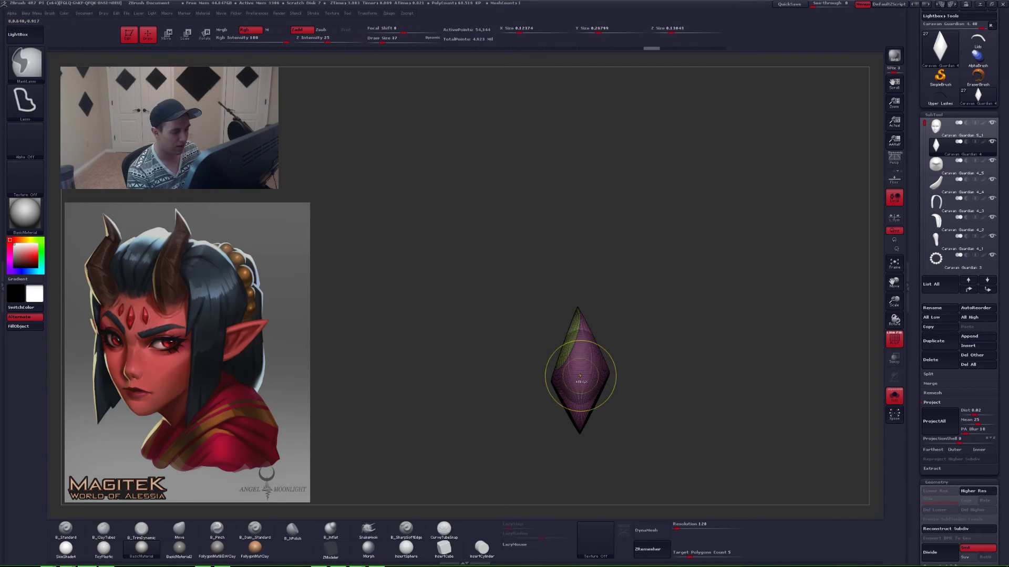
key("shift+f")
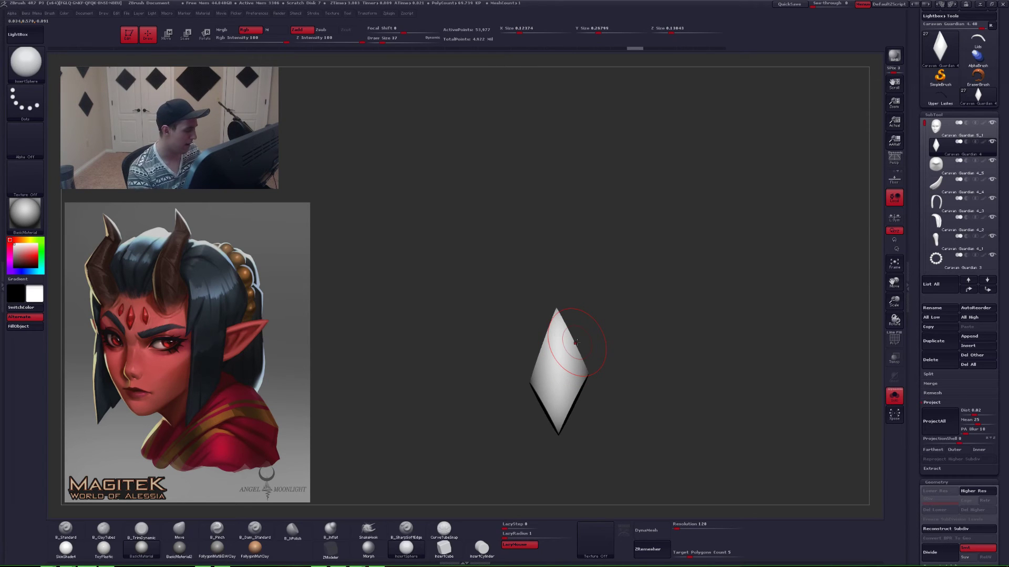
- Set up the B_Pinch brush with LazyMouse and a draw size of 14, and try pinching the gem's upper tip
left_click(292, 530)
left_click_drag(516, 365, 547, 373)
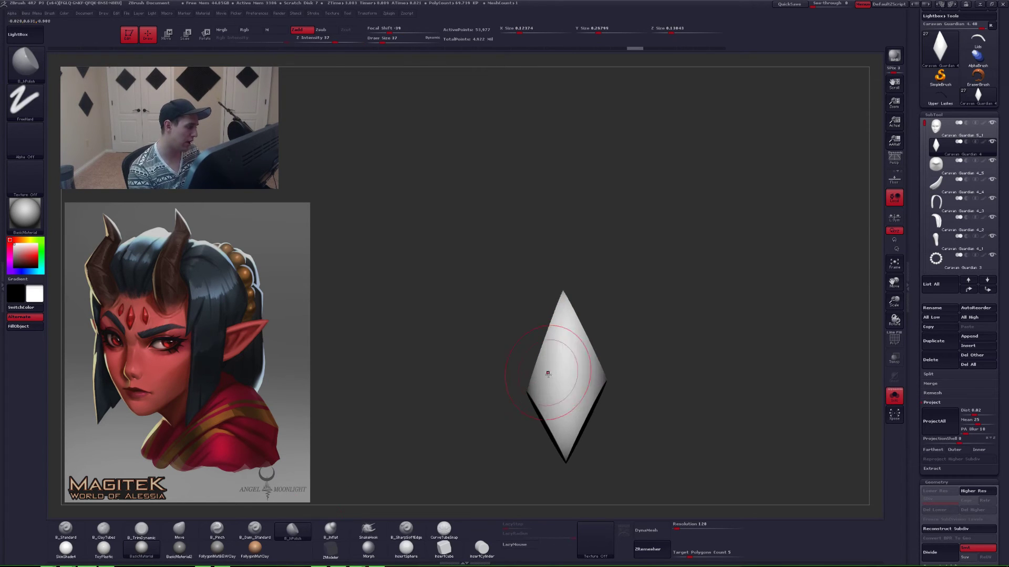
key("5")
key("space")
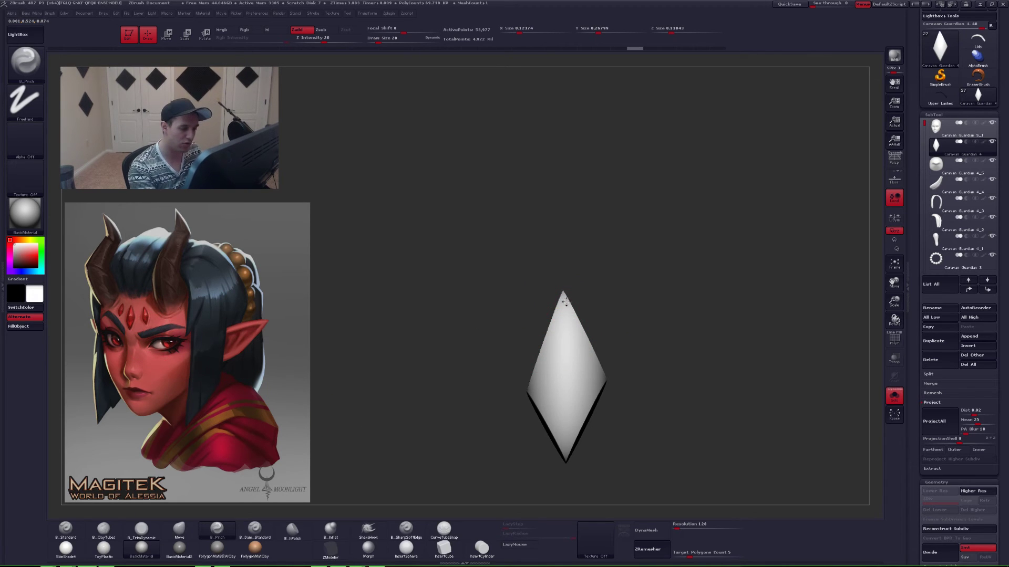
key("space")
mouse_move(568, 303)
left_mouse_down()
mouse_move(553, 305)
mouse_move(564, 319)
left_mouse_up()
left_click(521, 545)
key("space")
right_click_drag(564, 320, 561, 297)
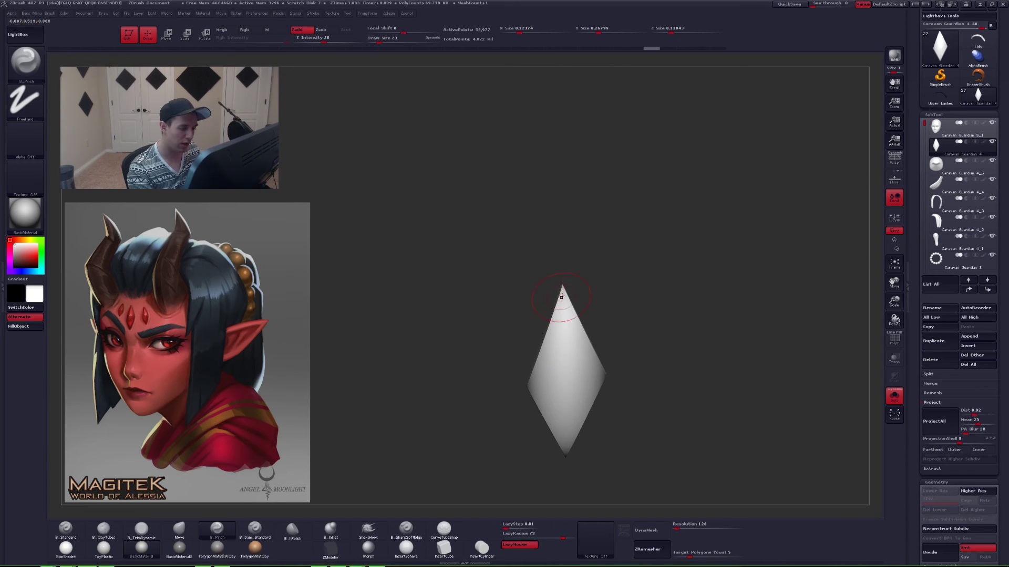
key("space")
left_click_drag(568, 341, 554, 342)
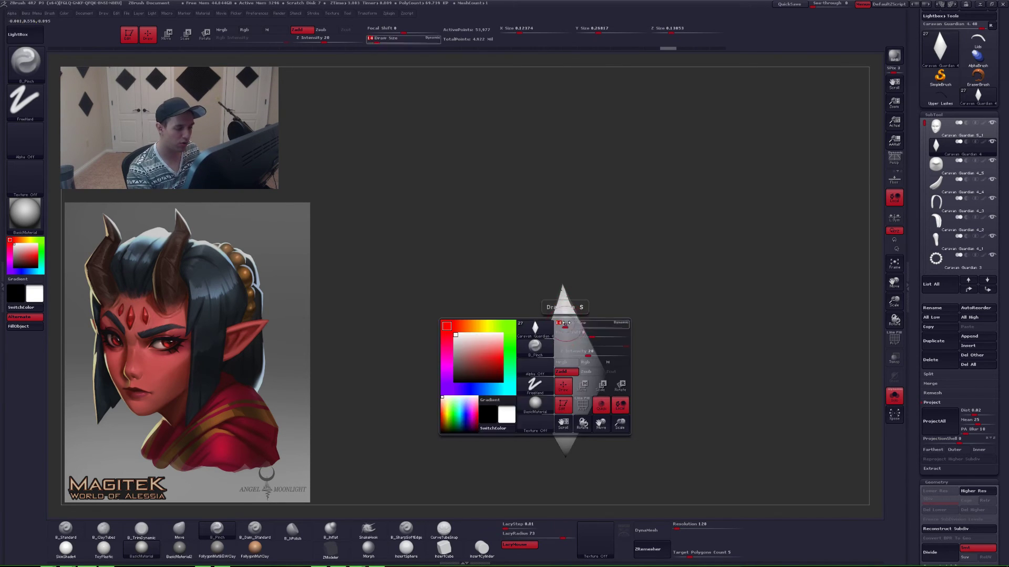
- Try regrouping the gem's polygons and stripping away its back side to leave a thinner front shell
key("shift+f")
right_click_drag(567, 352, 621, 356)
key("shift+f")
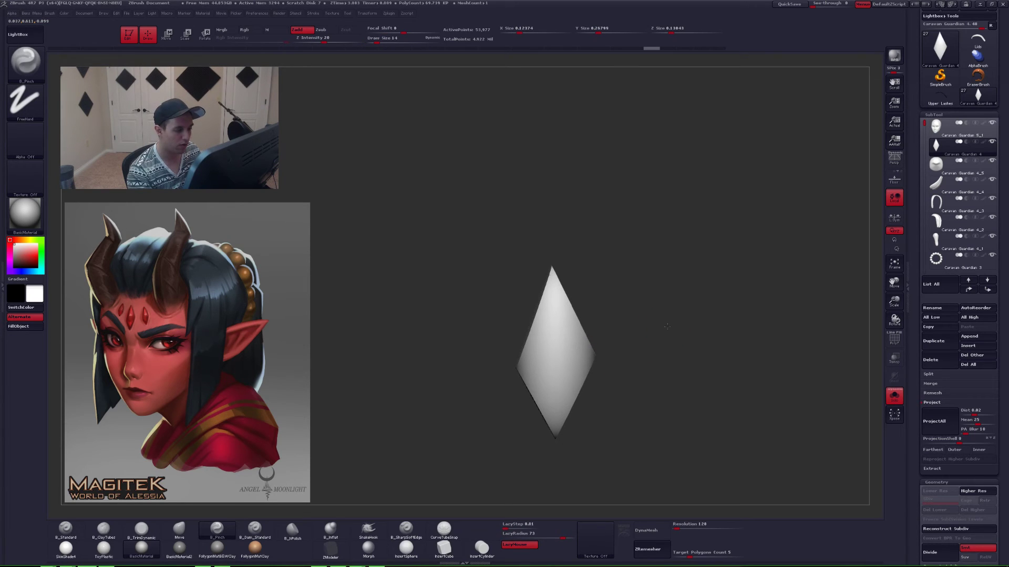
key("shift+f")
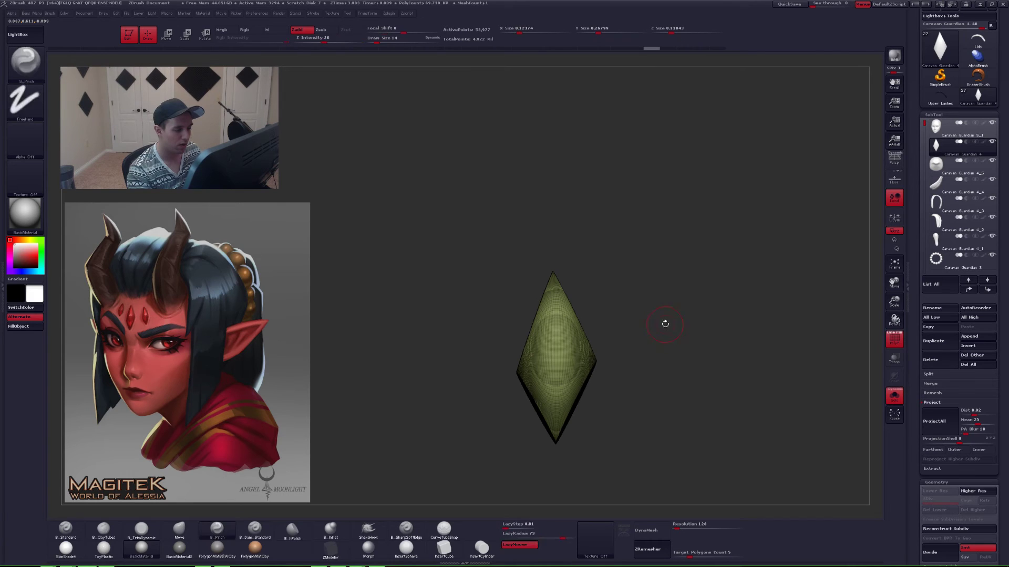
key("space")
left_click(655, 366)
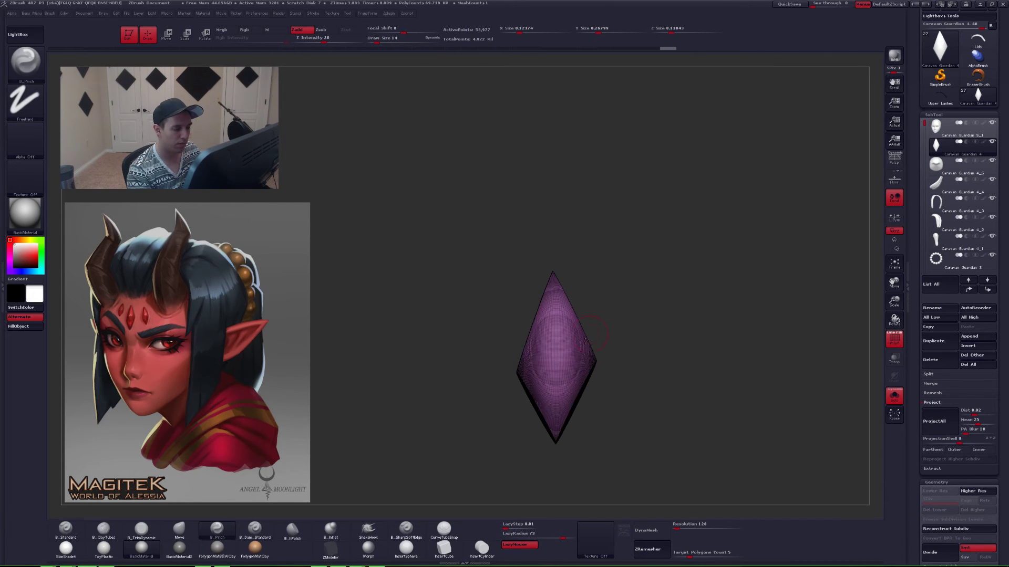
mouse_move(575, 363)
right_mouse_down()
mouse_move(587, 361)
mouse_move(568, 357)
mouse_move(583, 376)
mouse_move(575, 387)
mouse_move(599, 378)
mouse_move(589, 360)
mouse_move(591, 374)
right_mouse_up()
key("shift+f")
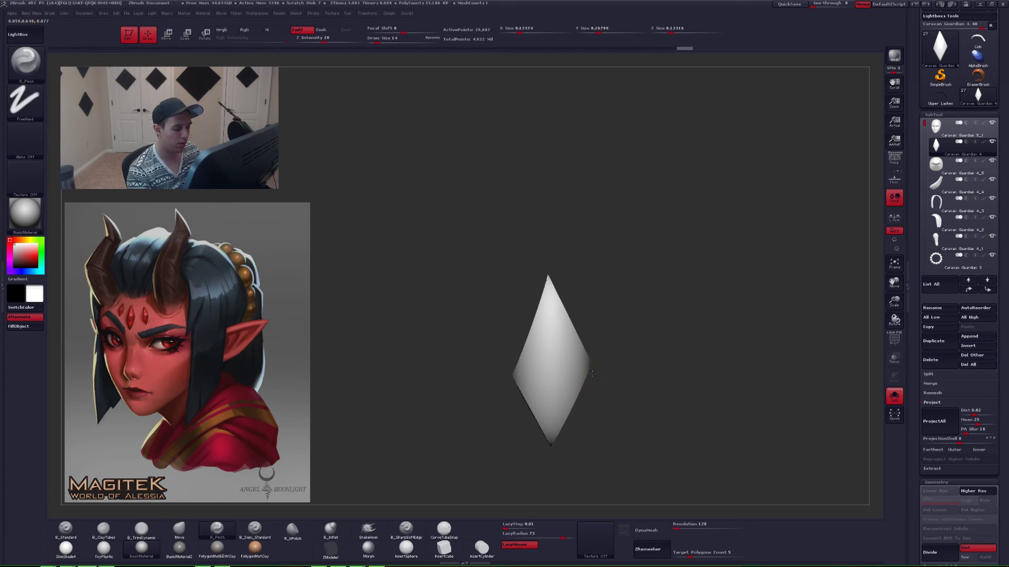
- Try Auto Groups on the gem's front shell and check the polygroups in polyframe
key("space")
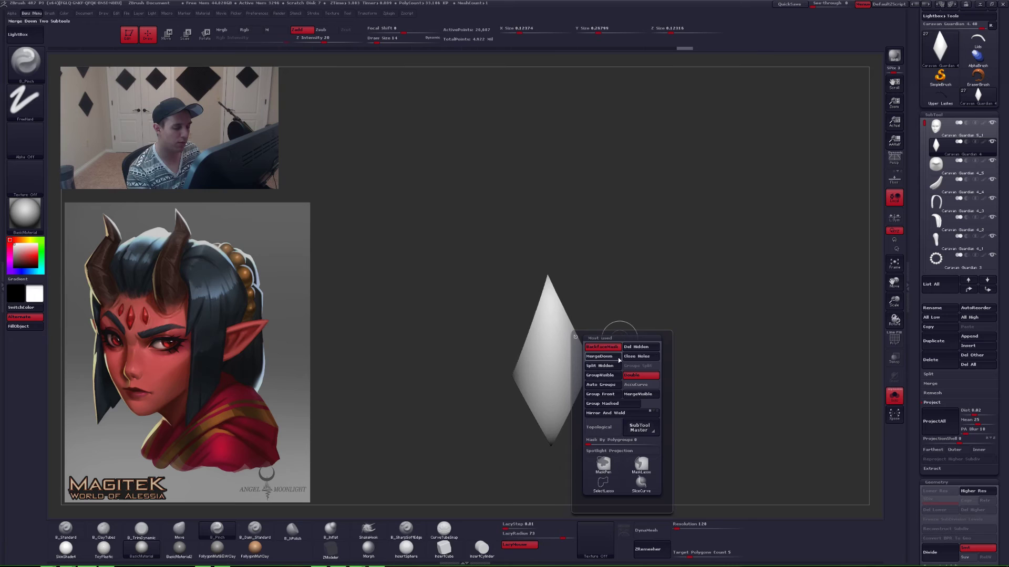
left_click(610, 386)
key("shift+f")
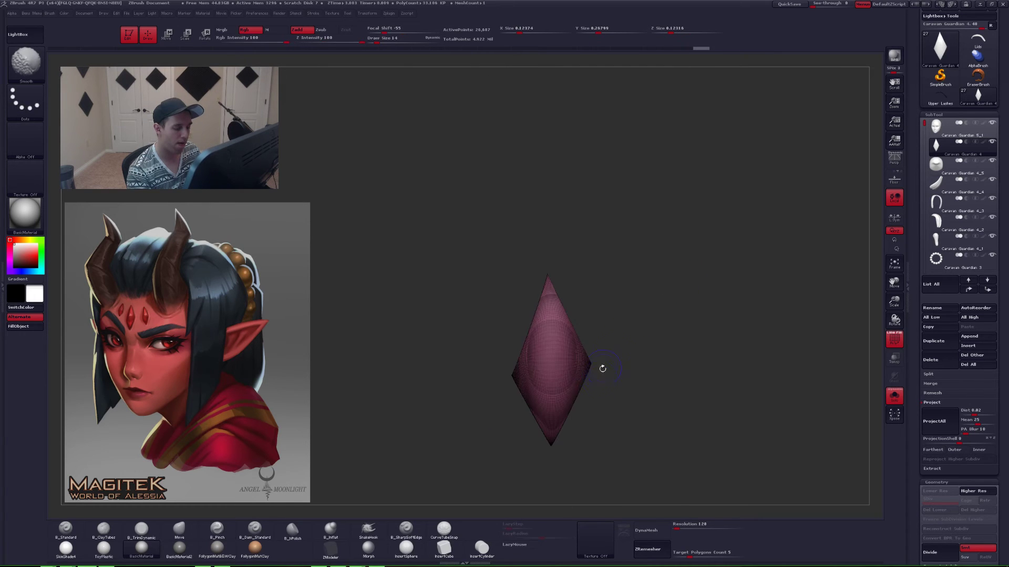
mouse_move(602, 367)
right_mouse_down()
mouse_move(600, 397)
mouse_move(584, 384)
mouse_move(619, 354)
right_mouse_up()
key("ctrl+shift")
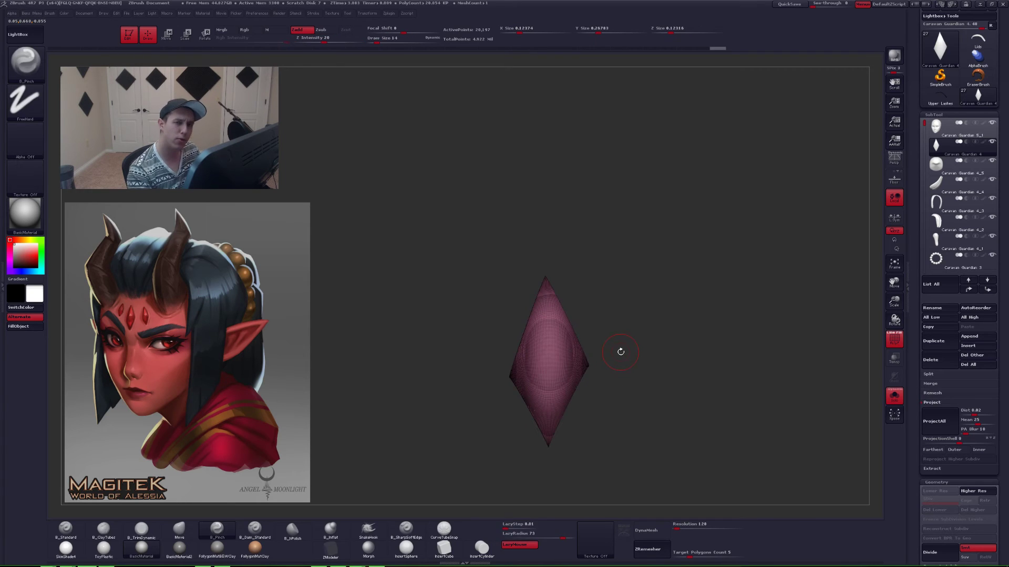
- Undo the regrouping and back removal to restore the full diamond gem, and turn off polyframe
key("ctrl")
left_click(637, 332, "ctrl")
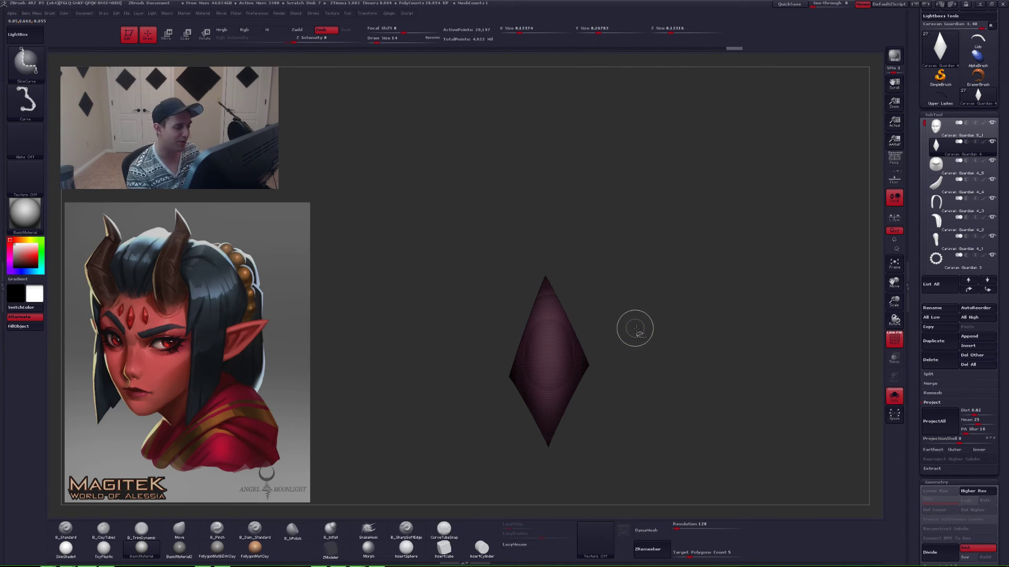
left_click(635, 329, "ctrl+shift")
key("shift+f")
mouse_move(621, 331)
left_mouse_down()
mouse_move(645, 337)
mouse_move(603, 345)
left_mouse_up()
left_click(648, 335, "ctrl")
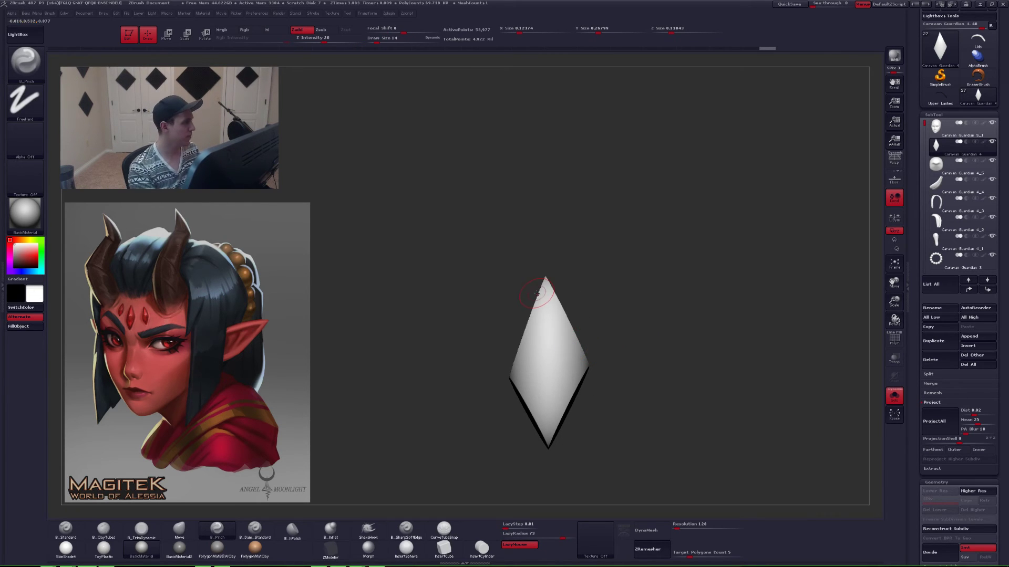
- Reduce the Pinch brush size and pinch a sharp vertical ridge down the gem's centre from tip to tip
right_click_drag(540, 305, 546, 295, "ctrl")
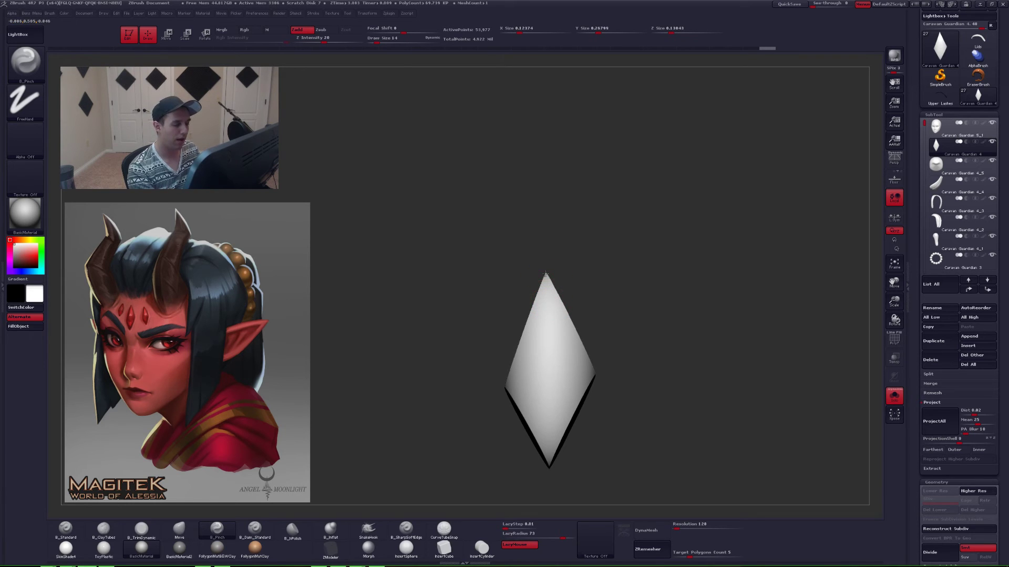
key("bracketleft")
key("bracketleft")
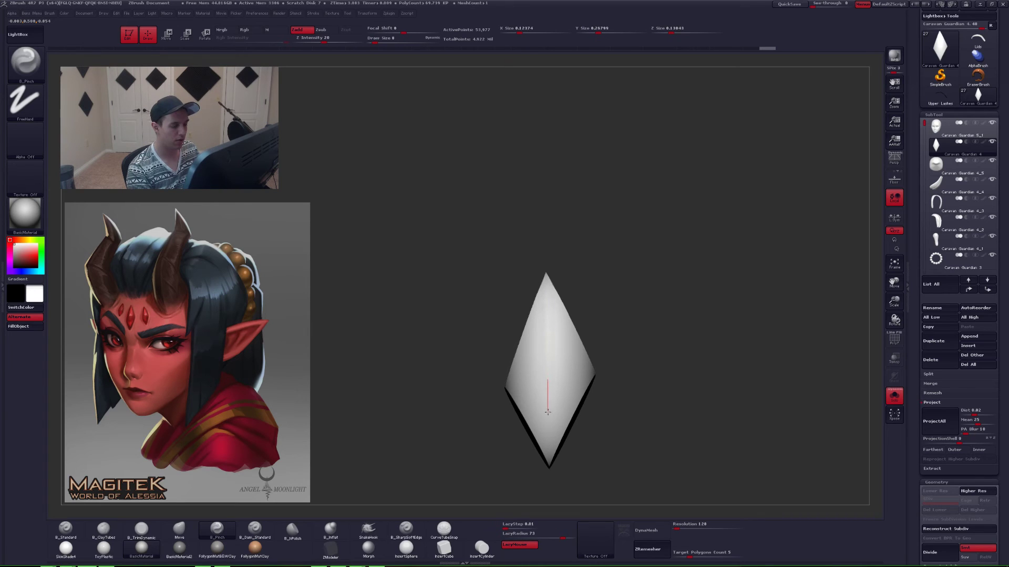
left_click_drag(550, 494, 550, 495)
- Set the draw size to 14 and pinch the centre ridge at the gem's upper and lower tips
key("space")
left_click(551, 288)
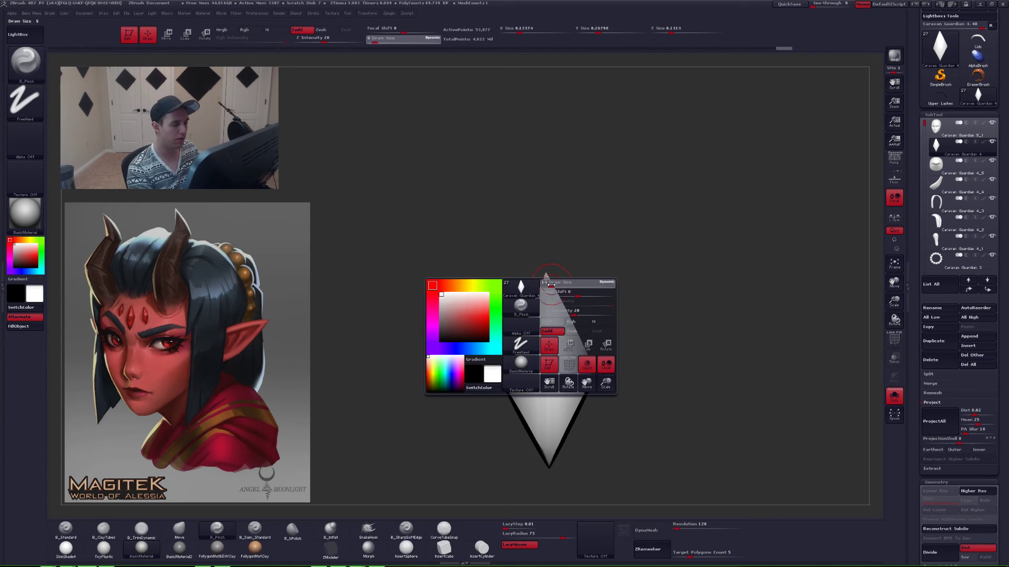
left_click_drag(546, 273, 547, 285)
left_click_drag(549, 430, 551, 451)
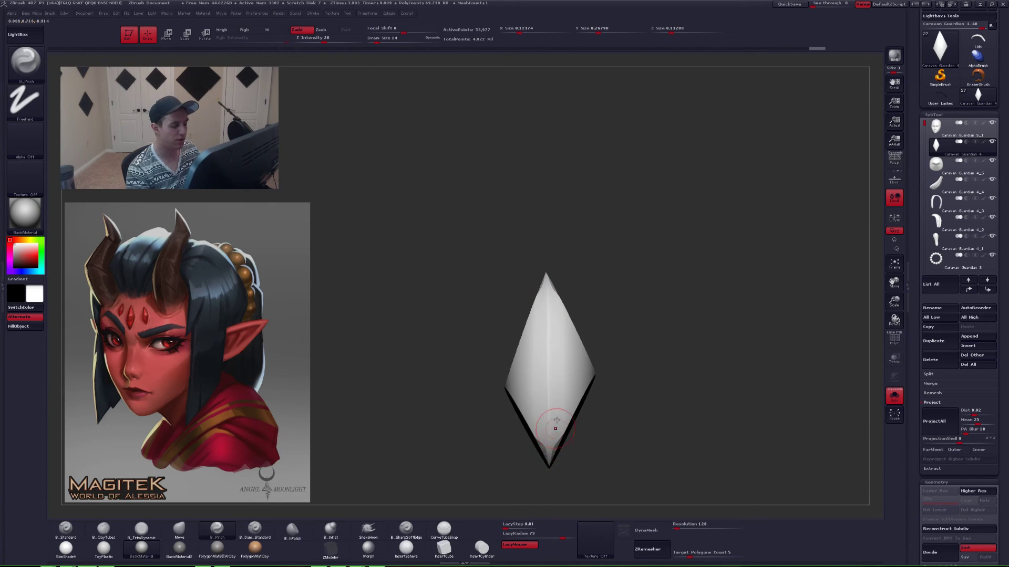
- Switch to the hPolish brush for the gem
mouse_move(620, 399)
left_mouse_down()
mouse_move(696, 397)
mouse_move(625, 394)
left_mouse_up()
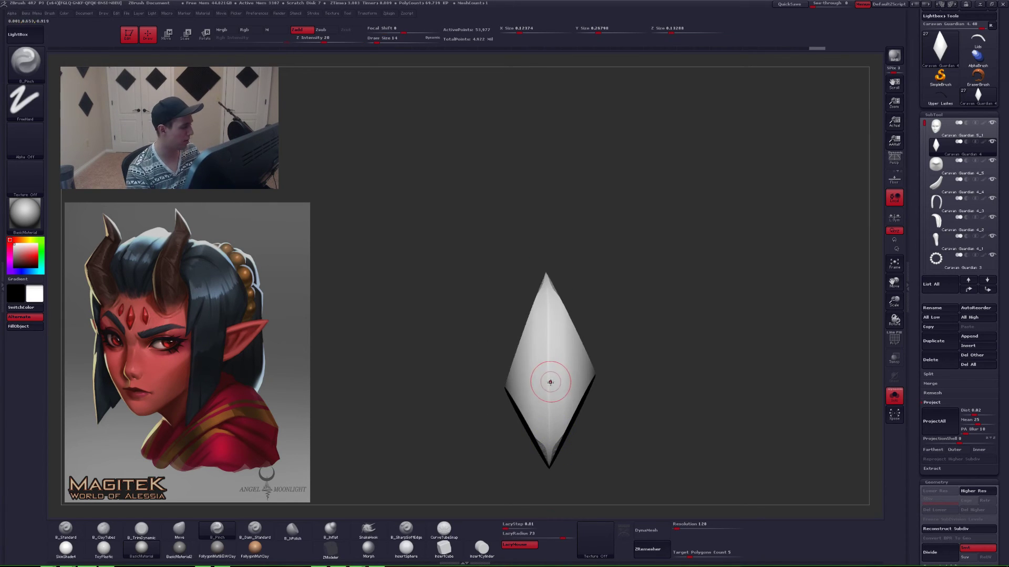
left_click(302, 531)
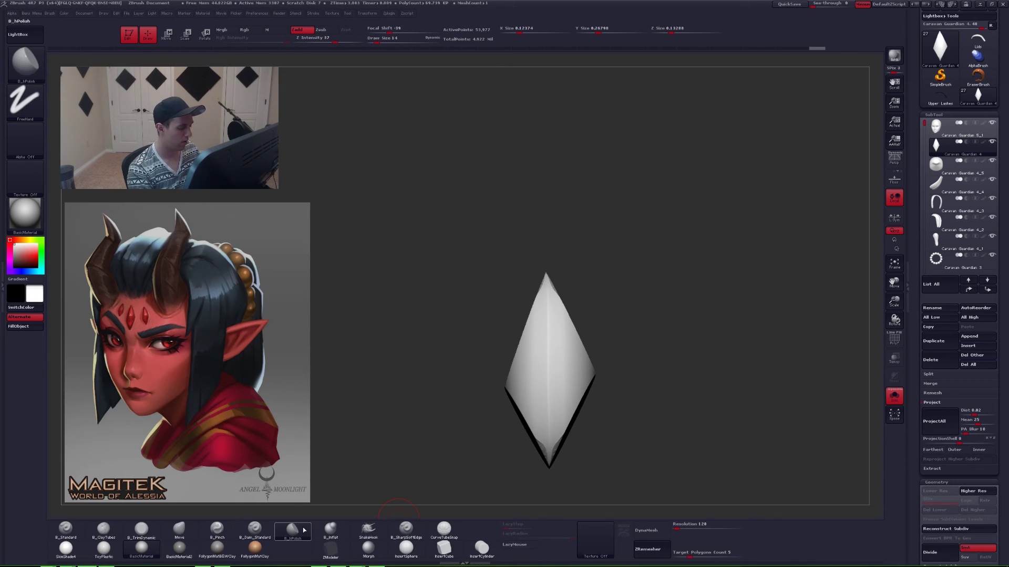
left_click_drag(666, 327, 701, 362, "ctrl")
- Try remeshing the gem with DynaMesh at higher resolutions up to 2032 and check the mesh density in polyframe
left_click(697, 526)
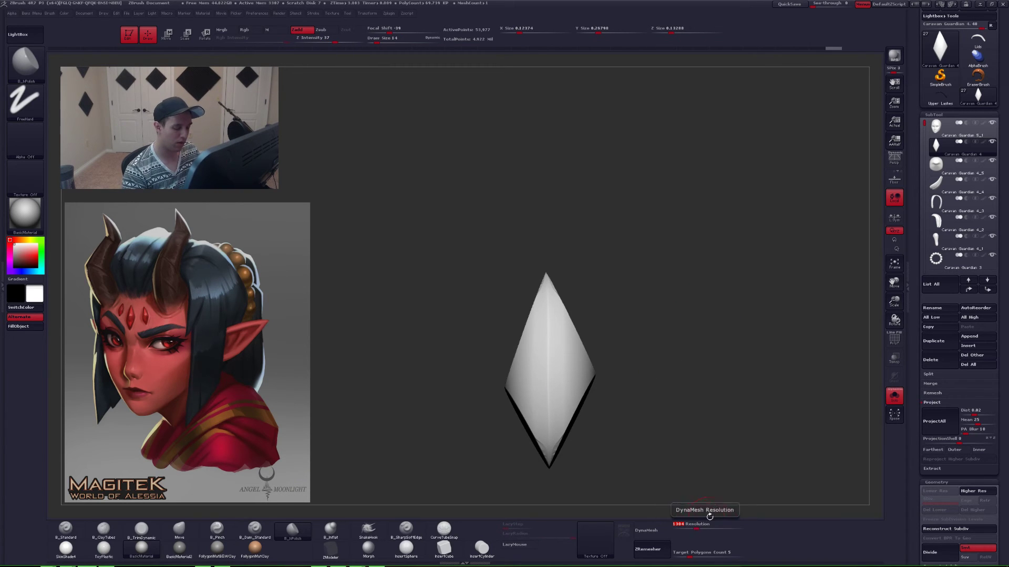
left_click(649, 531)
key("ctrl+z")
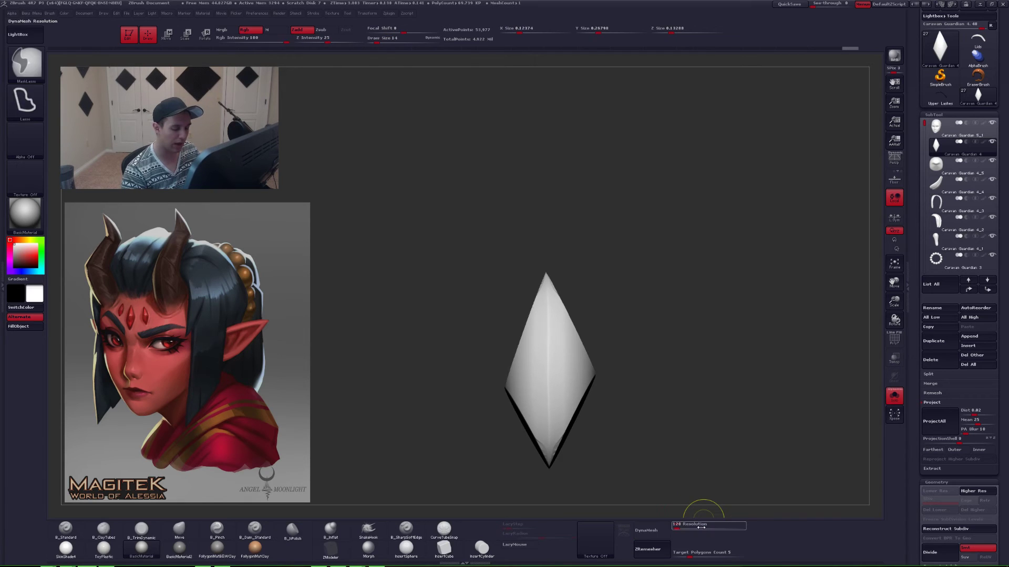
left_click(707, 526)
type("2032")
key("Return")
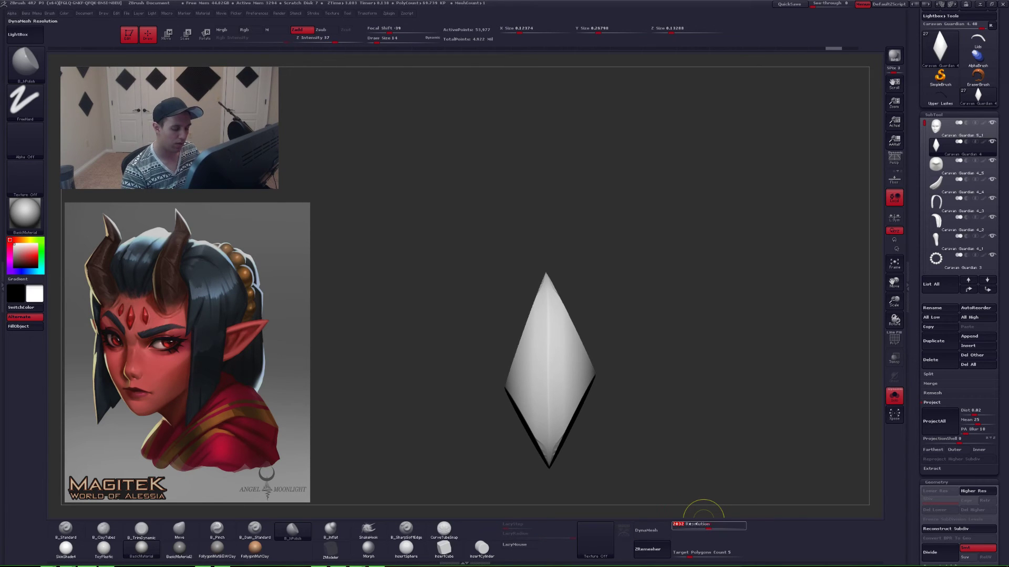
left_click(651, 529)
key("shift+f")
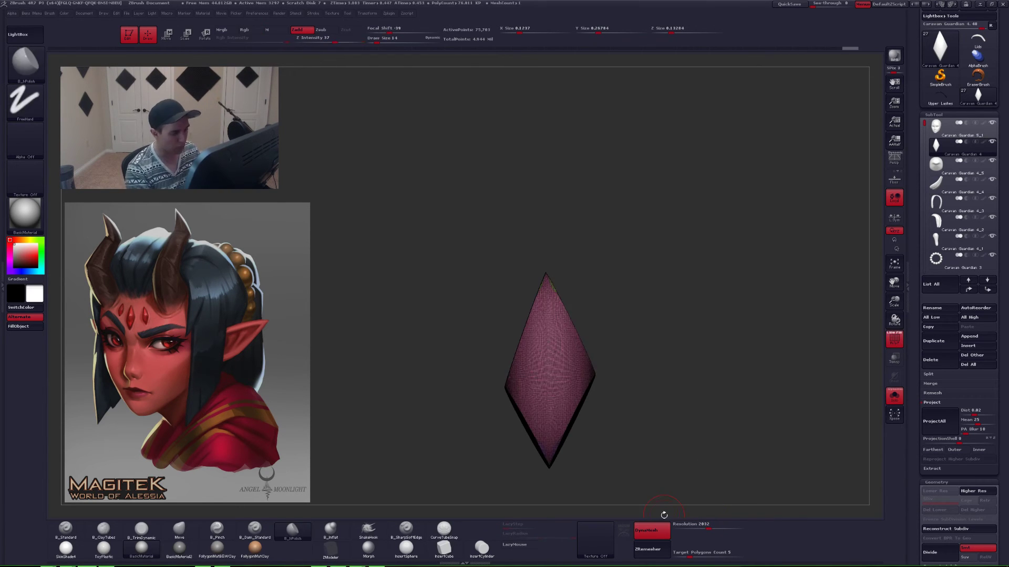
left_click_drag(653, 340, 639, 354)
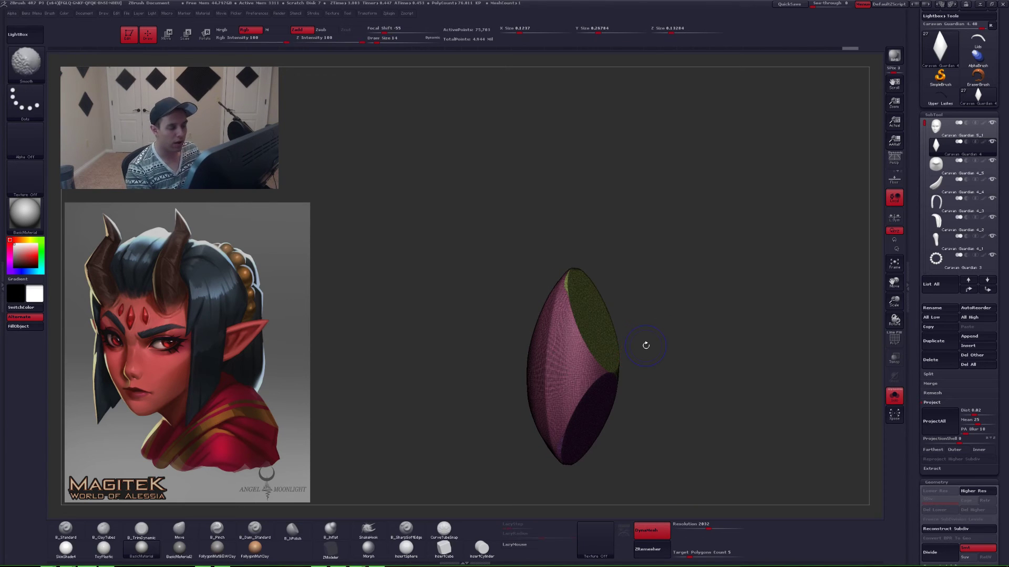
key("ctrl+z")
key("shift+f")
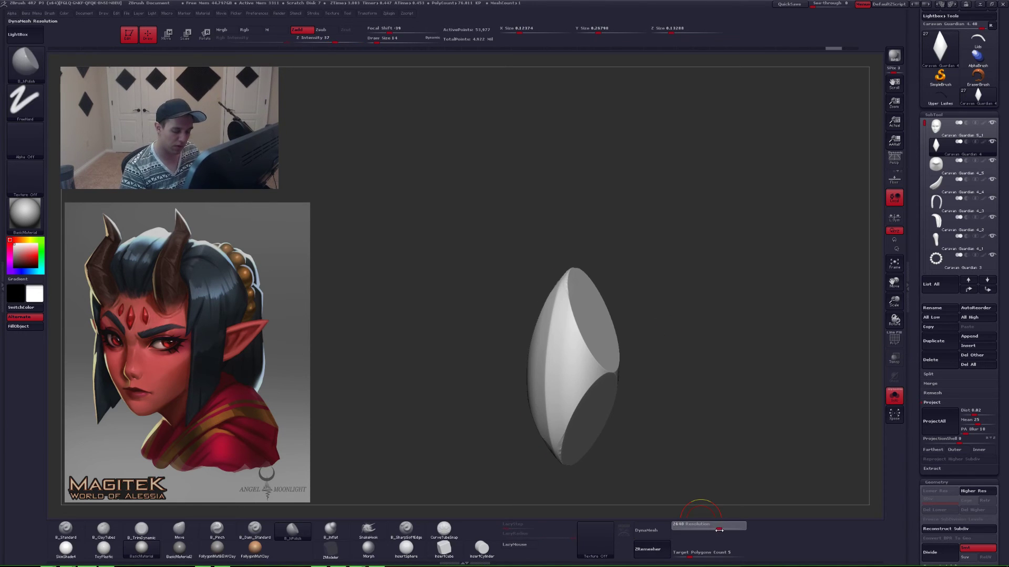
- Remesh the gem with DynaMesh at resolution 2944, check it in polyframe, and subdivide it once
left_click_drag(720, 530, 723, 530)
left_click(654, 529)
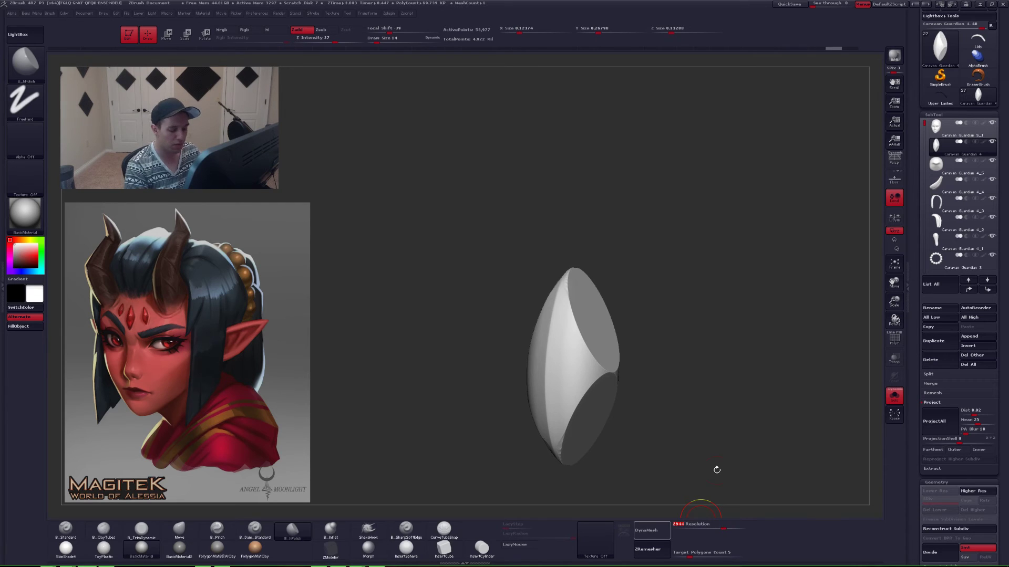
key("shift+f")
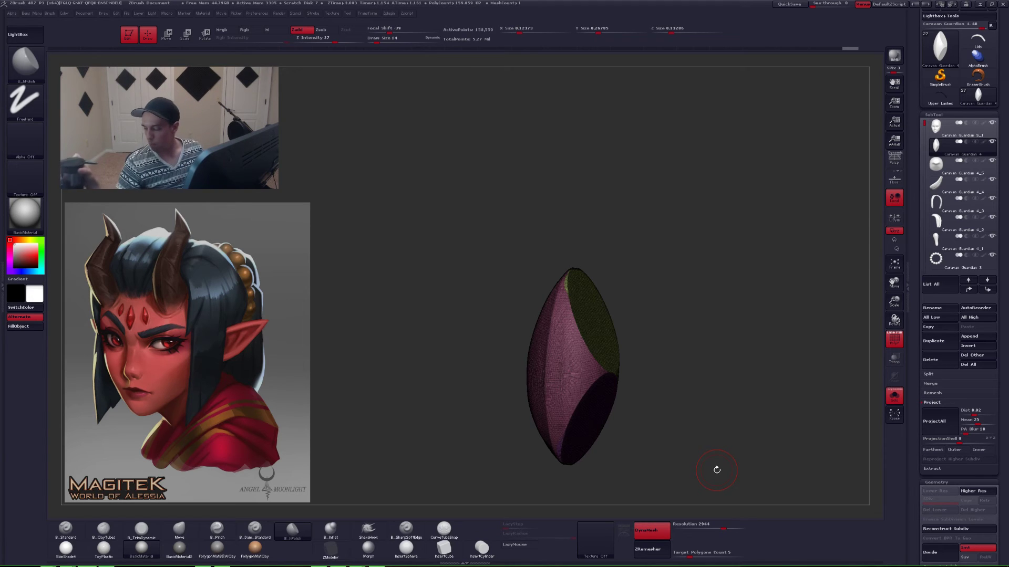
key("shift+f")
key("d")
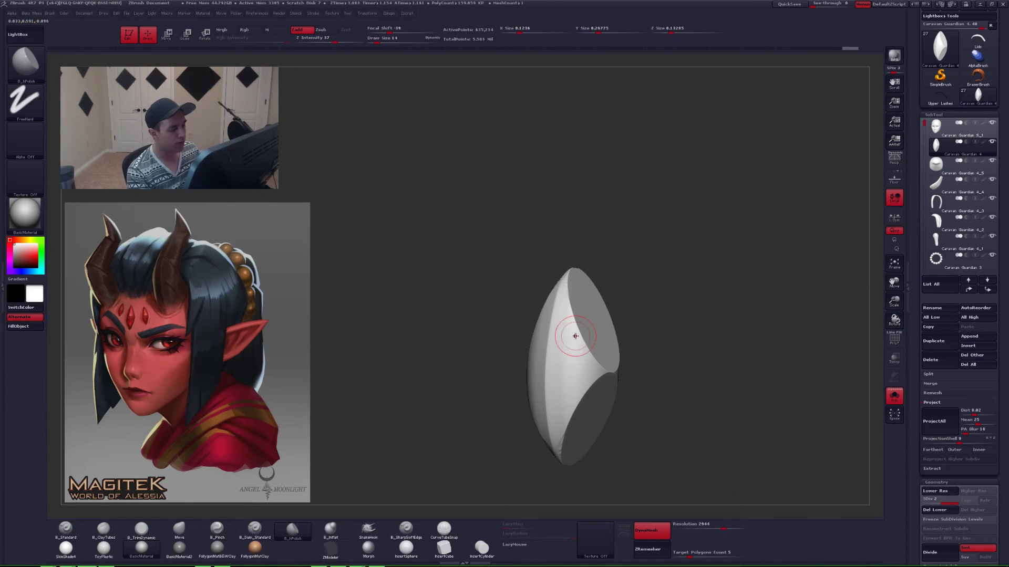
- Resize the hPolish brush and polish flat facets into the gem's front surface on both sides of the centre ridge
key("space")
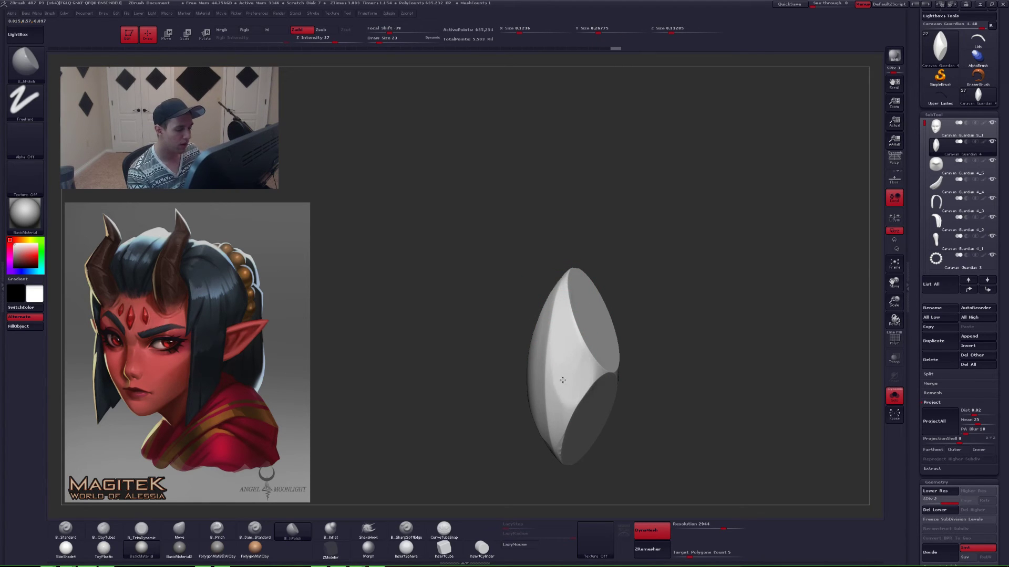
left_click_drag(558, 436, 559, 434)
right_click_drag(559, 409, 489, 409)
mouse_move(527, 368)
left_mouse_down()
mouse_move(537, 297)
mouse_move(537, 407)
mouse_move(538, 393)
left_mouse_up()
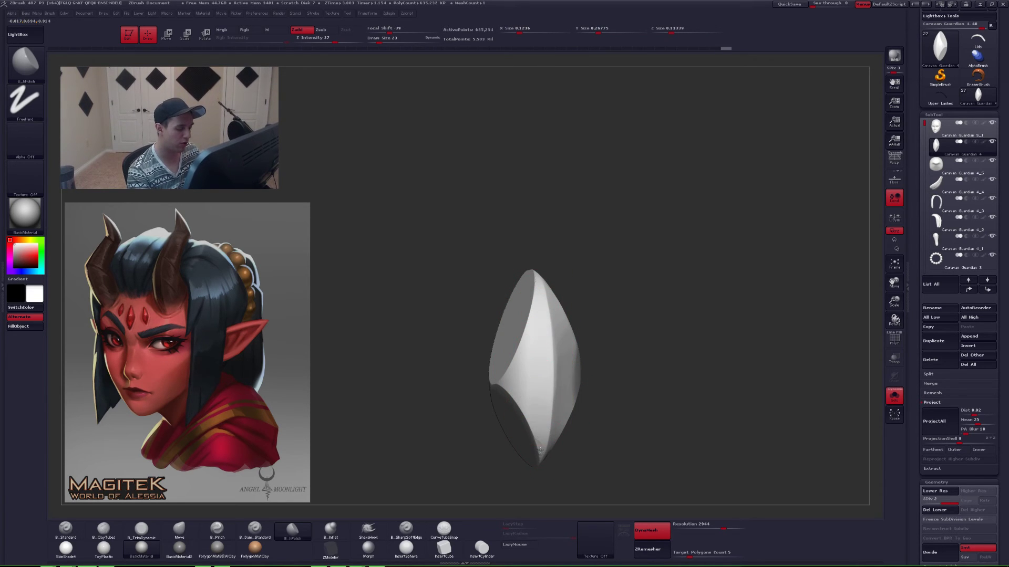
- Polish the facets around the gem's side corner and lower half, using a smaller brush for the corner
mouse_move(540, 450)
left_mouse_down()
mouse_move(540, 356)
mouse_move(520, 360)
left_mouse_up()
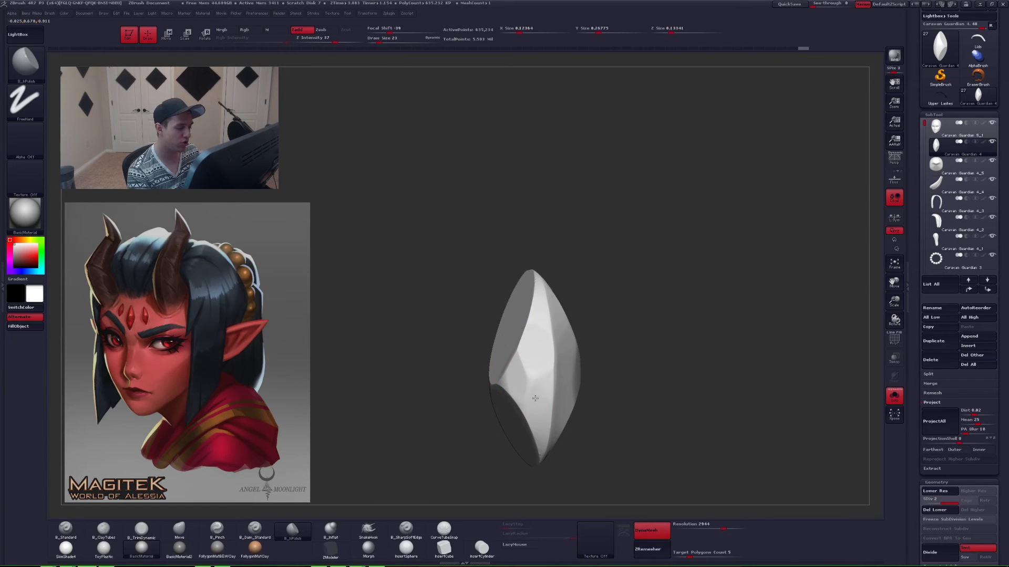
left_click_drag(535, 398, 536, 399)
right_click_drag(535, 399, 525, 401)
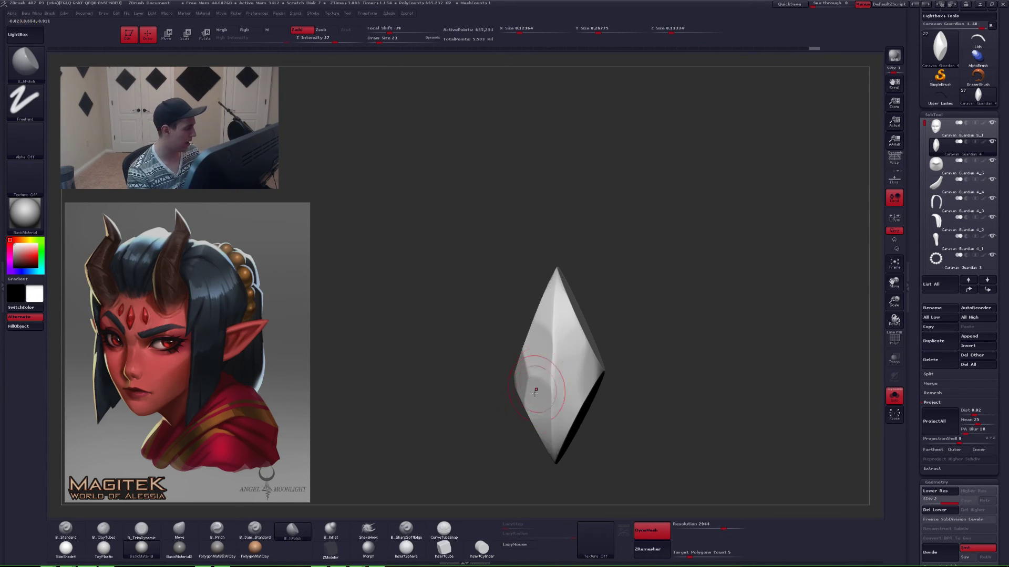
key("space")
left_click_drag(543, 387, 541, 386)
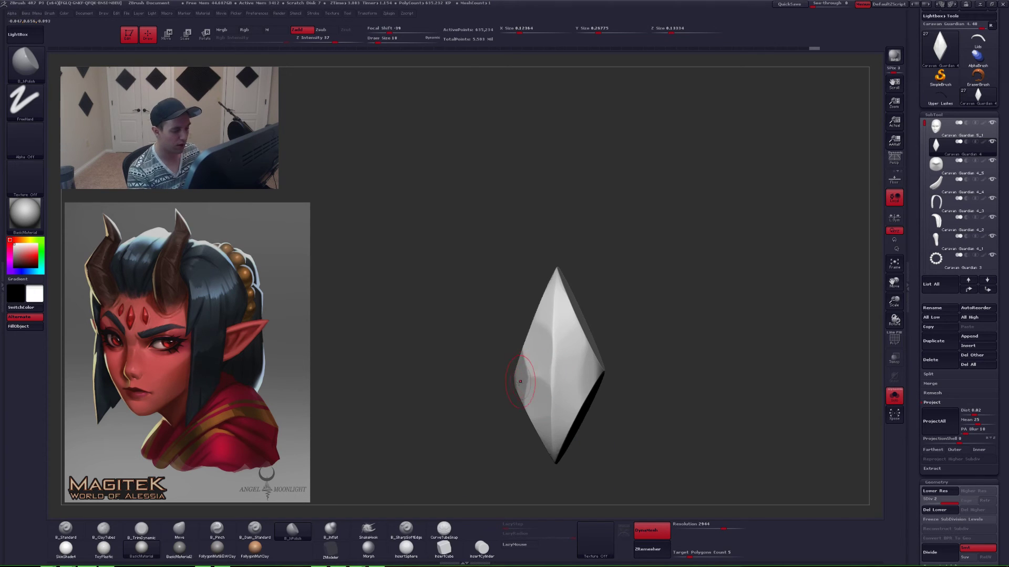
- Pinch a sharp horizontal ridge across the gem's widest part, using the Pinch brush at draw size 11
key("5")
right_click_drag(532, 388, 517, 353)
key("space")
left_click_drag(517, 353, 514, 352)
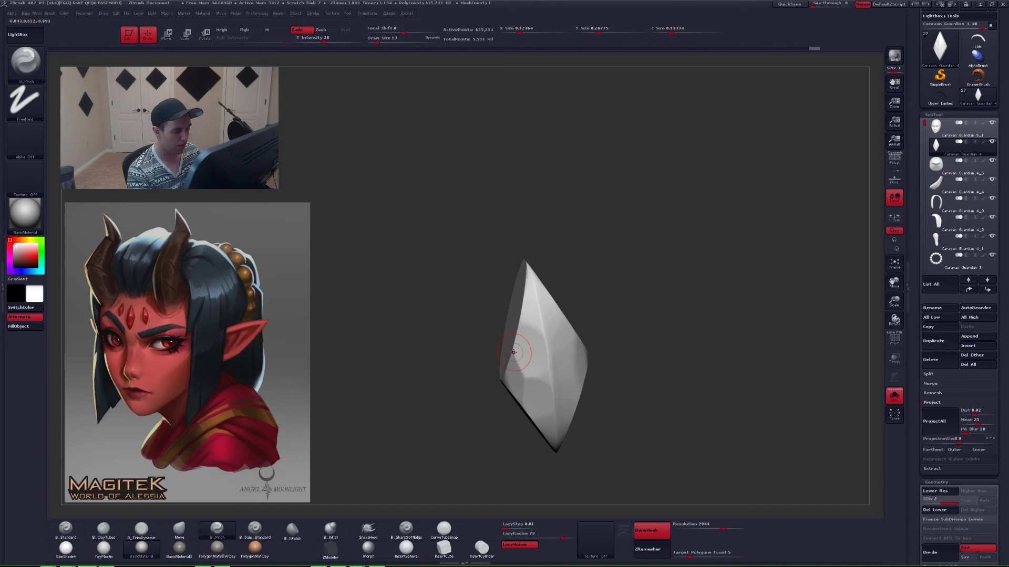
key("w")
left_click_drag(579, 367, 649, 370, "ctrl")
key("q")
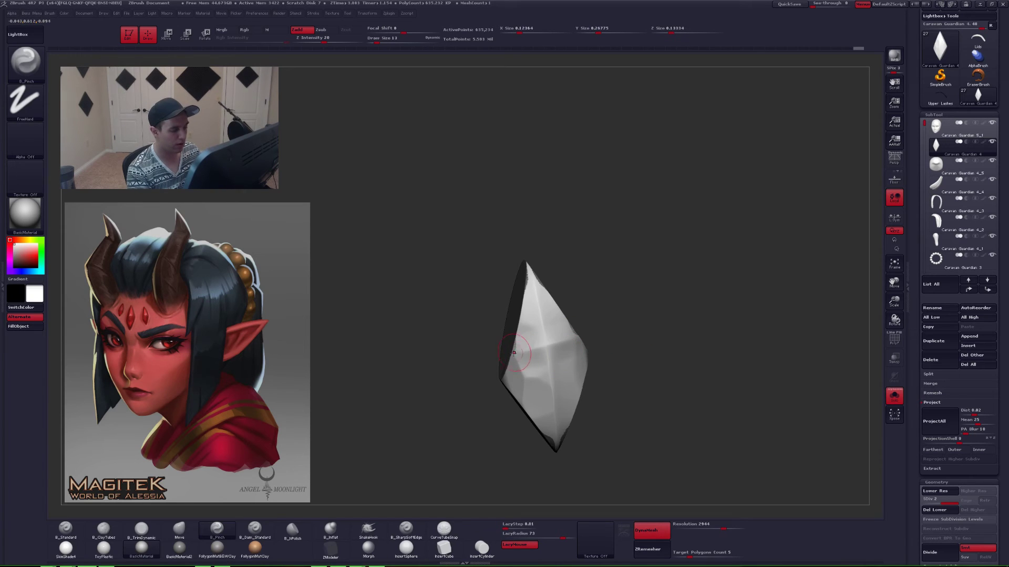
left_click_drag(514, 353, 593, 333)
mouse_move(594, 333)
right_mouse_down()
mouse_move(561, 363)
mouse_move(560, 384)
right_mouse_up()
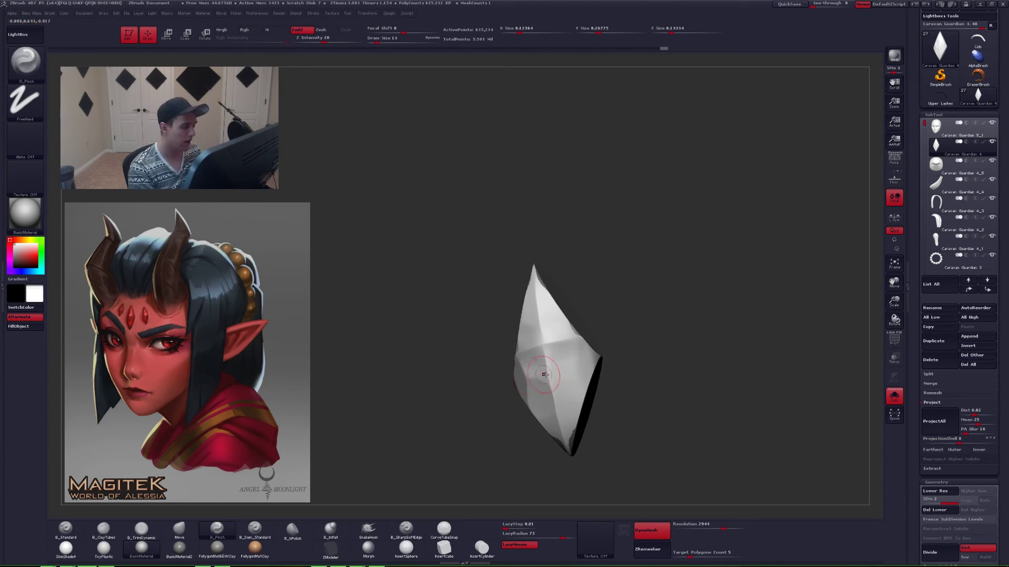
- Adjust the gem's front profile around the horizontal ridge with the Move brush, viewing it from the side
right_click_drag(558, 394, 548, 392, "shift")
mouse_move(497, 403)
left_mouse_down("ctrl")
mouse_move(486, 400)
mouse_move(591, 232)
mouse_move(661, 336)
mouse_move(659, 367)
mouse_move(620, 394)
left_mouse_up("ctrl")
right_click_drag(541, 397, 594, 401, "shift")
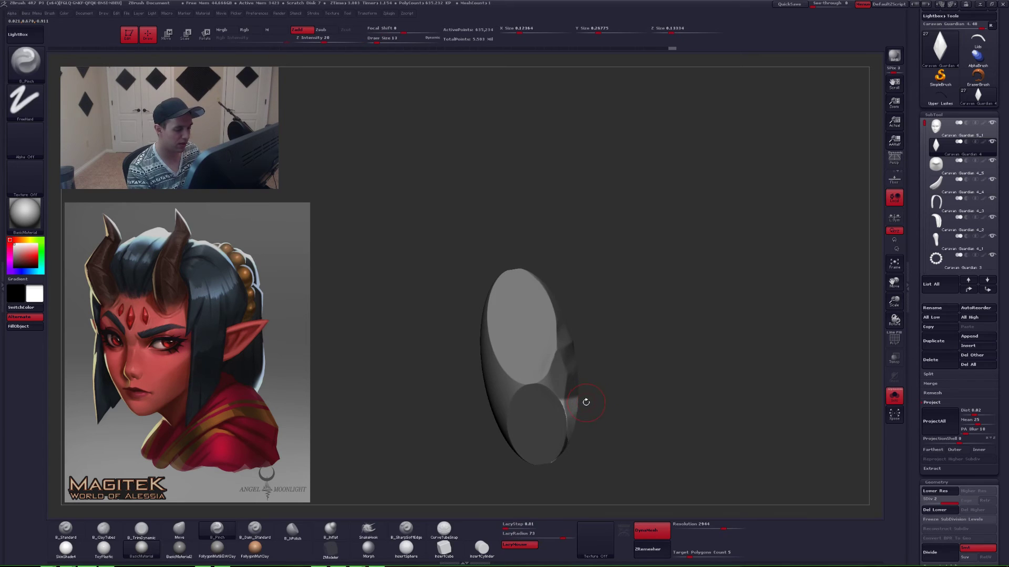
key("b")
key("m")
key("v")
key("space")
left_click_drag(589, 400, 580, 402)
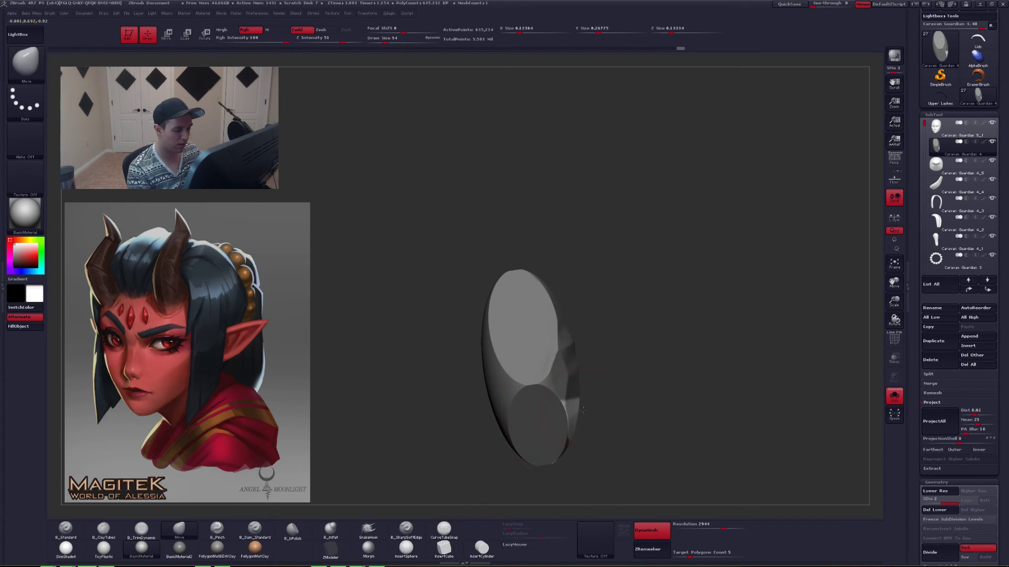
right_click_drag(576, 404, 581, 418)
key("space")
left_click_drag(579, 405, 571, 406)
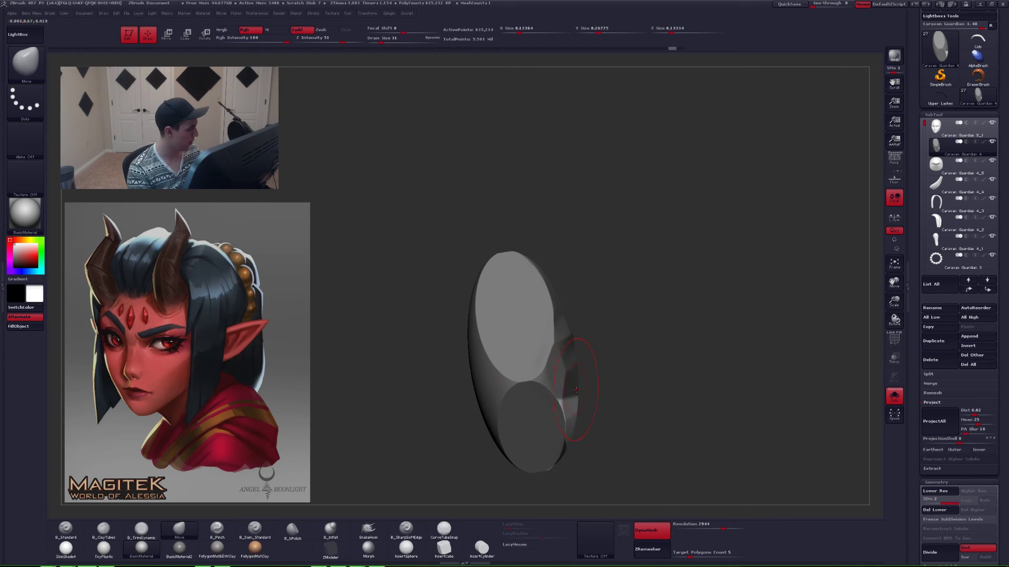
- Pinch a second horizontal ridge across the gem's front, below the first one
right_click_drag(617, 378, 652, 379)
left_click_drag(643, 381, 651, 389, "ctrl")
right_click_drag(618, 379, 581, 372)
key("5")
key("space")
left_click_drag(587, 370, 579, 370)
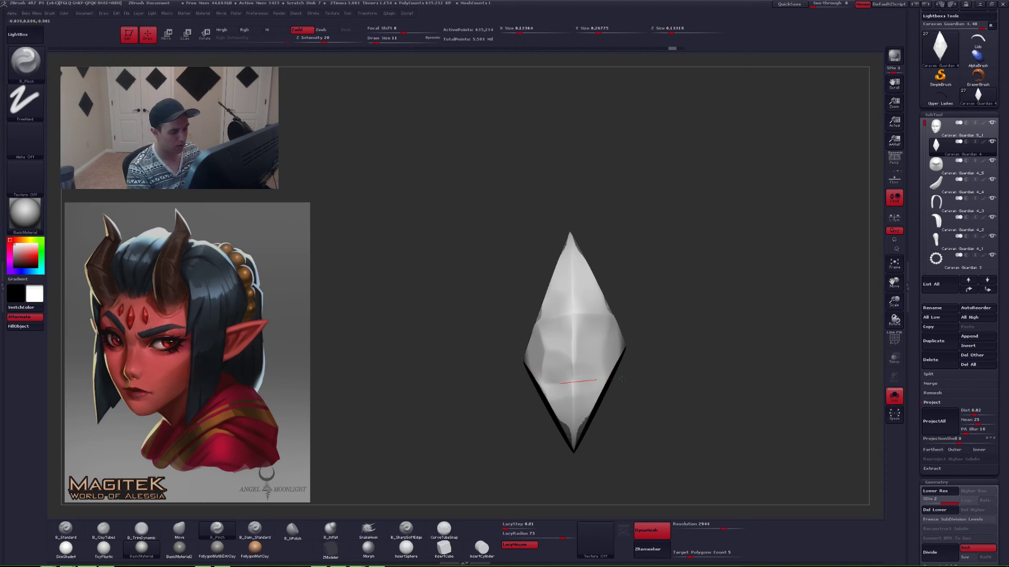
mouse_move(621, 378)
left_mouse_down()
mouse_move(629, 377)
mouse_move(592, 371)
left_mouse_up()
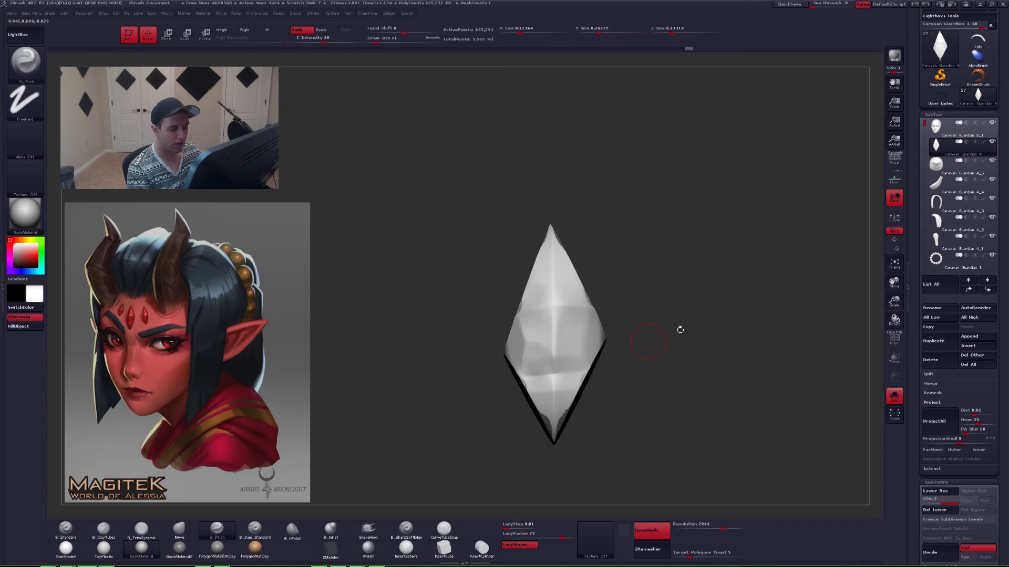
mouse_move(615, 380)
left_mouse_down()
mouse_move(547, 379)
mouse_move(595, 364)
mouse_move(567, 379)
mouse_move(549, 361)
left_mouse_up()
- Reshape the gem's front profile between the two horizontal ridges with the Move brush at draw size 17, checking polyframe
key("b")
key("m")
key("v")
key("space")
right_click_drag(554, 363, 559, 358)
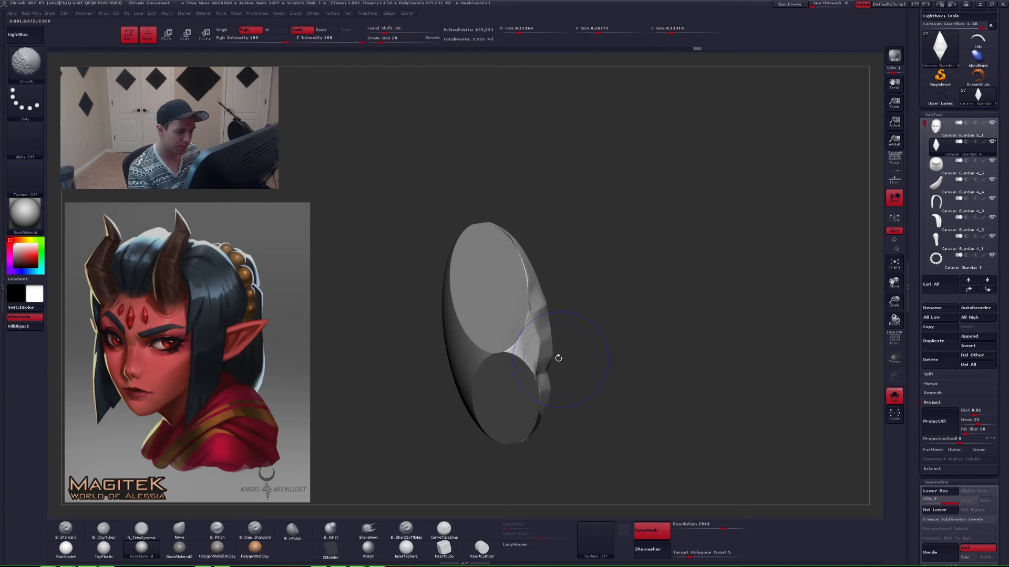
key("space")
mouse_move(559, 355)
left_mouse_down()
mouse_move(554, 342)
mouse_move(552, 360)
left_mouse_up()
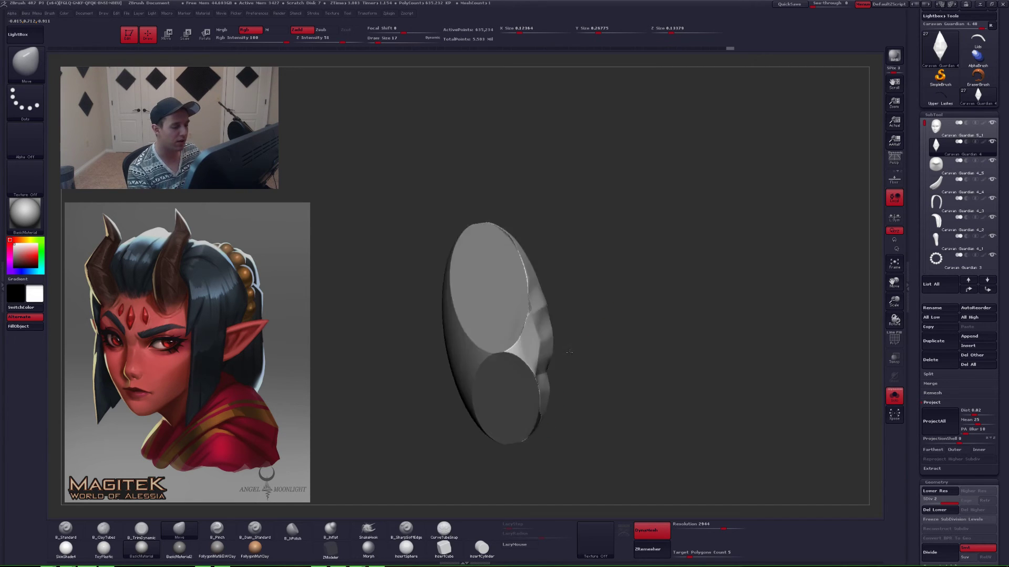
mouse_move(569, 352)
left_mouse_down("shift")
mouse_move(554, 362)
mouse_move(597, 339)
mouse_move(590, 354)
left_mouse_up("shift")
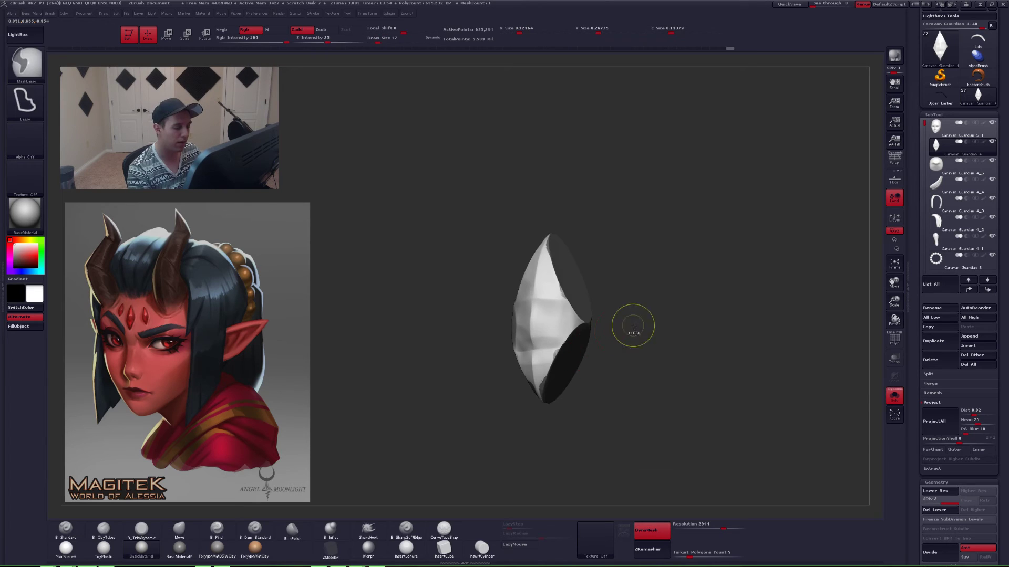
key("shift+f")
key("shift+f")
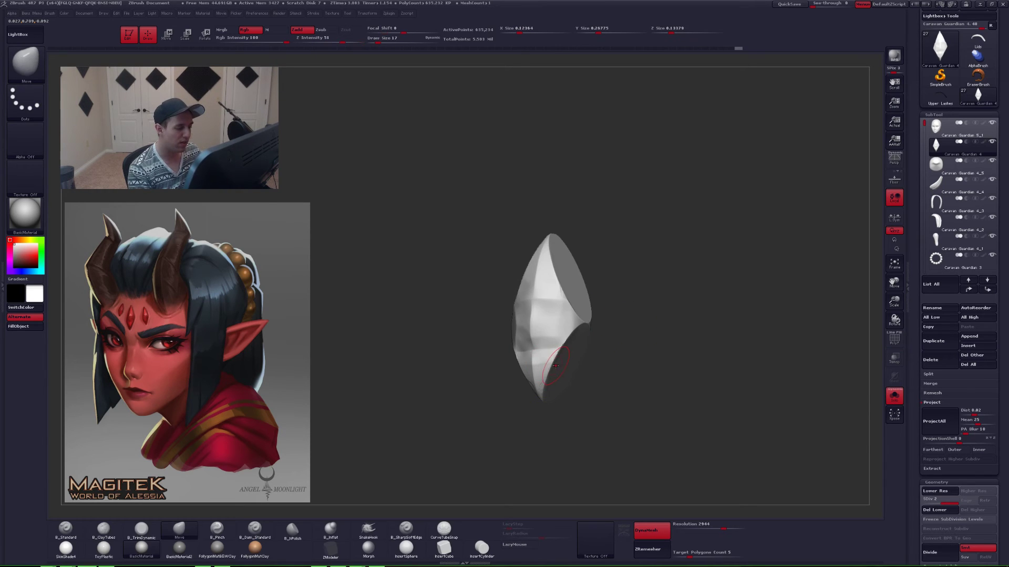
left_click_drag(546, 422, 556, 388)
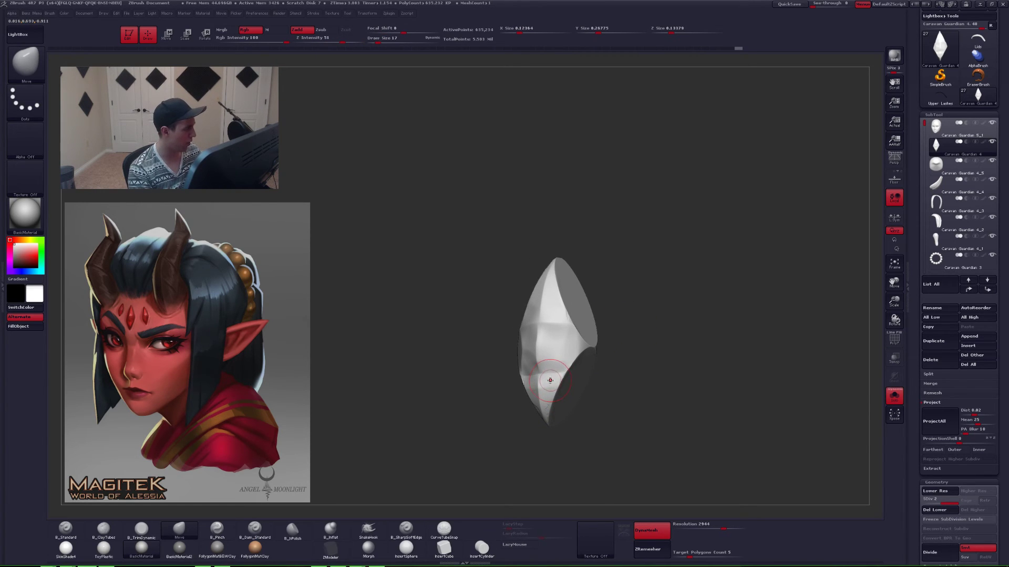
- Polish the edge at the gem's side corner with the hPolish brush at draw size 11
key("7")
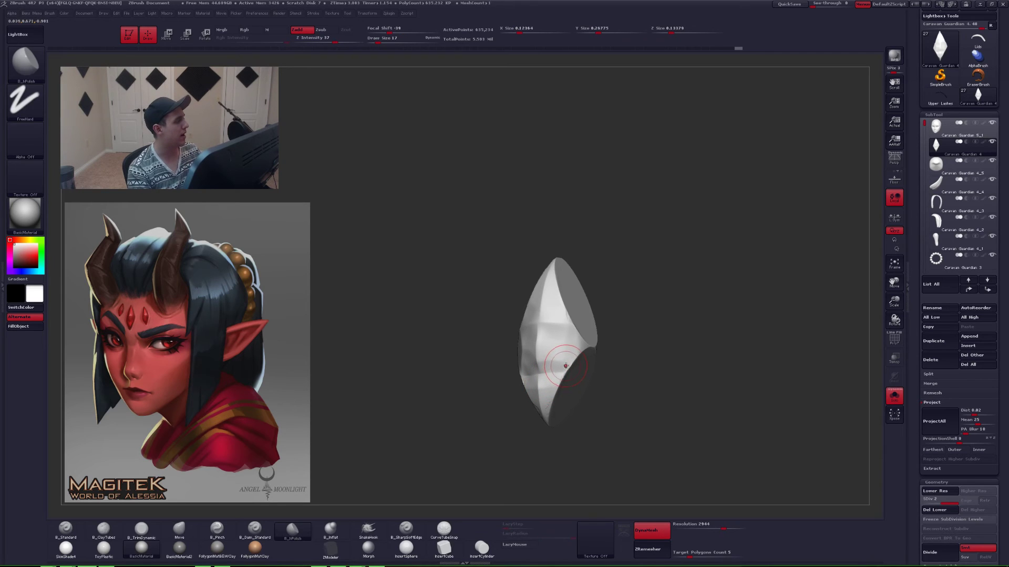
key("space")
left_click_drag(583, 337, 583, 336)
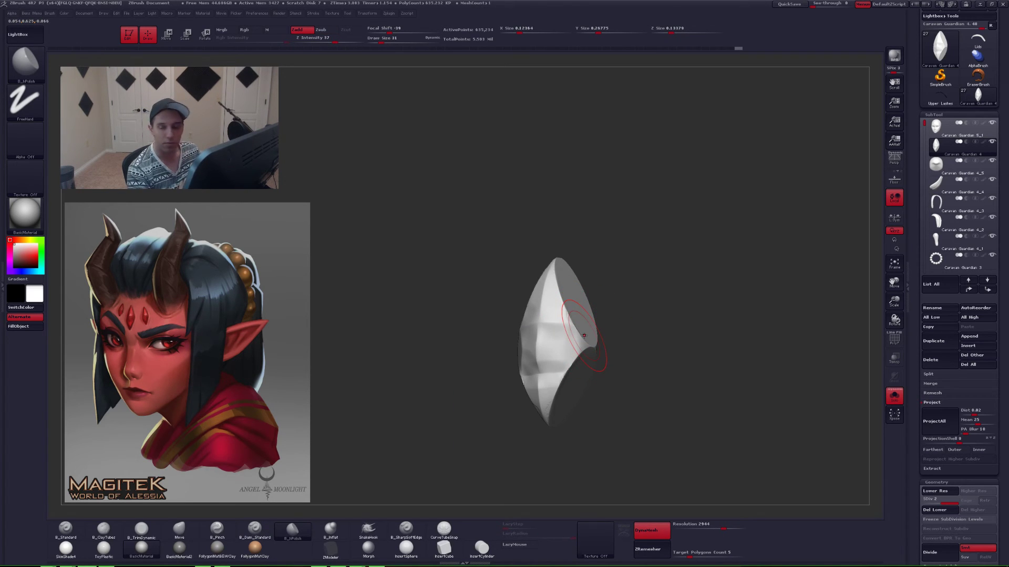
- Resize the hPolish brush and flatten the facets on the gem's upper half, towards the top tip
right_click_drag(560, 350, 574, 409, "alt")
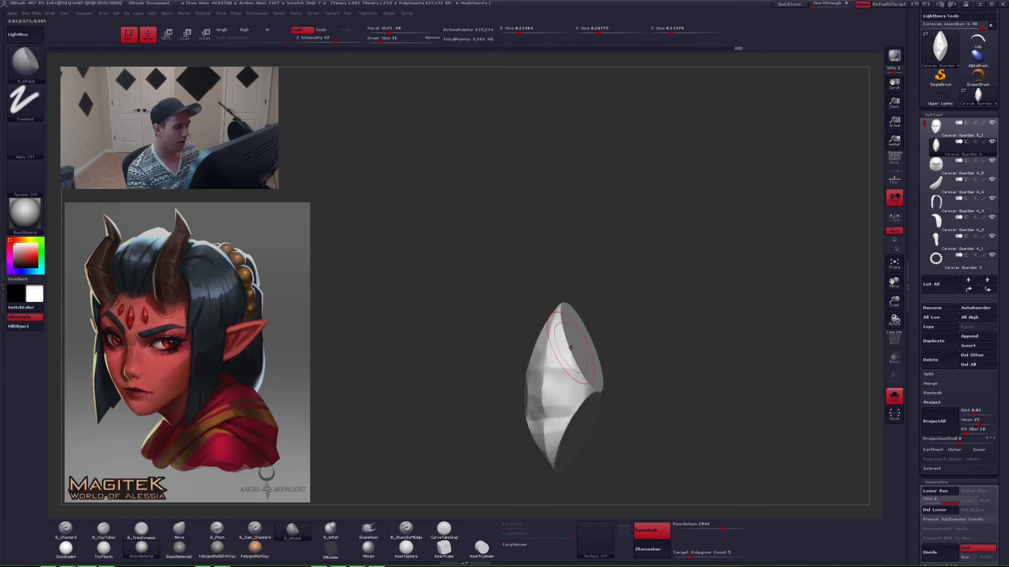
key("[")
right_click_drag(570, 346, 557, 330)
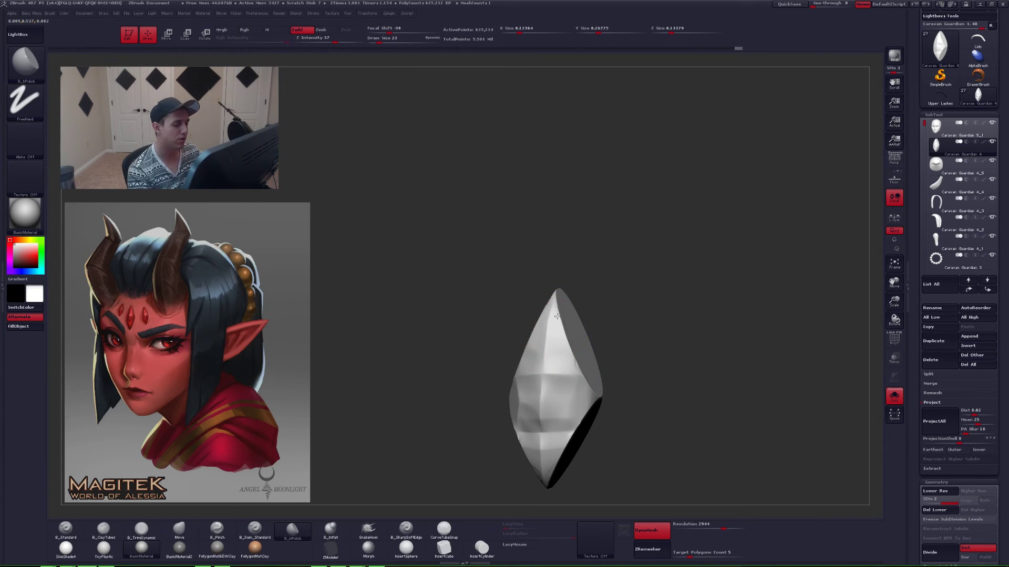
key("space")
left_click_drag(560, 333, 555, 334)
right_click_drag(563, 330, 550, 335)
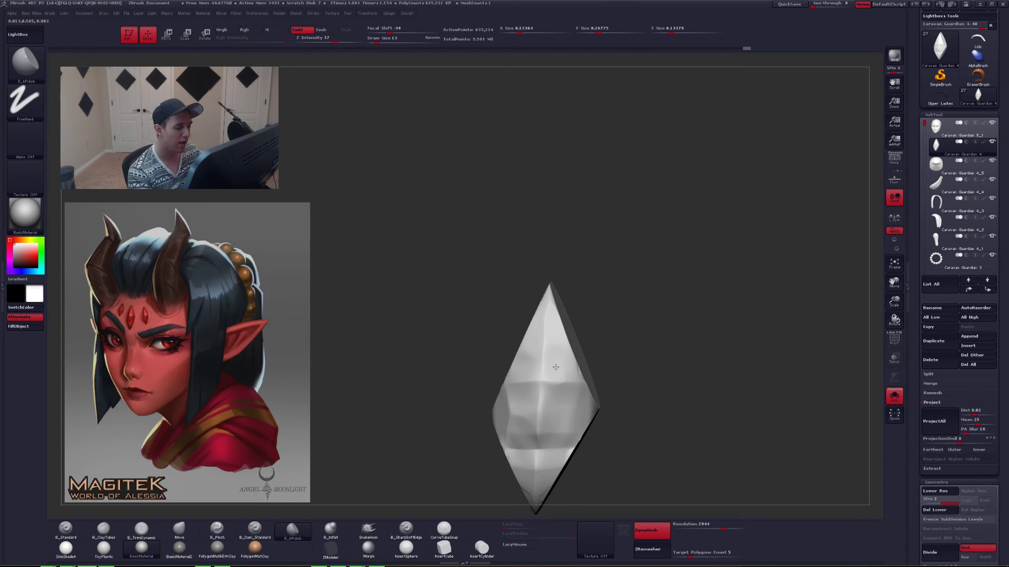
- Flatten the gem's upper side facet with an enlarged hPolish brush and step down to the lower subdivision level
mouse_move(558, 367)
right_mouse_down()
mouse_move(532, 328)
mouse_move(528, 365)
mouse_move(546, 341)
mouse_move(577, 336)
right_mouse_up()
key("space")
left_click_drag(593, 306, 598, 306)
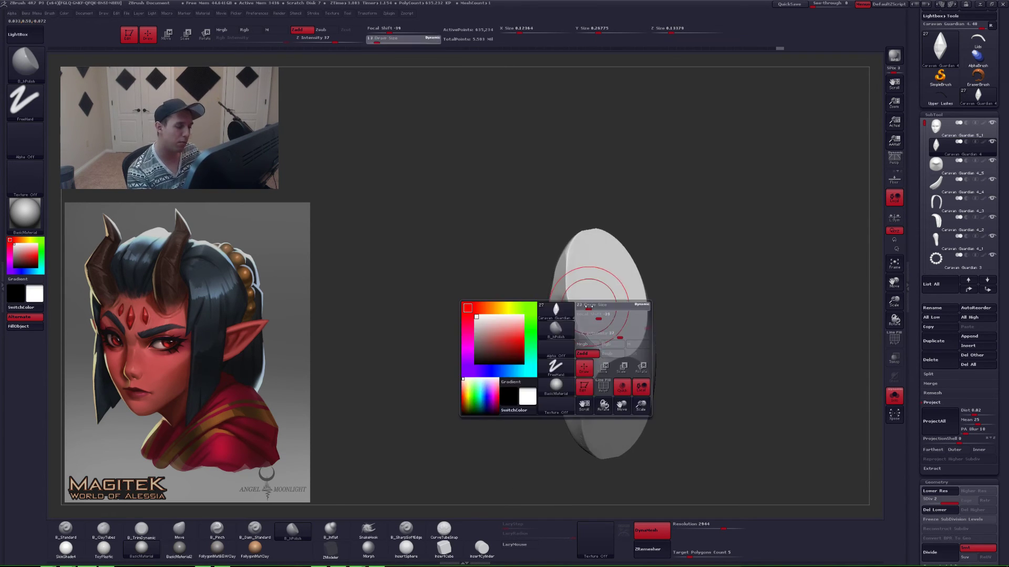
left_click_drag(581, 268, 586, 310)
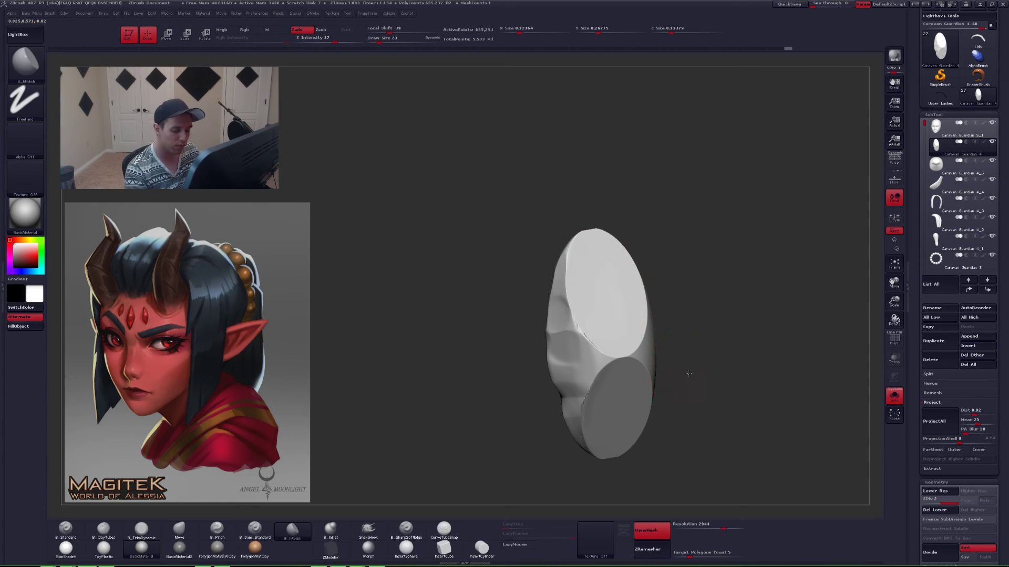
right_click_drag(688, 363, 677, 336, "alt")
left_click_drag(678, 416, 728, 334, "ctrl")
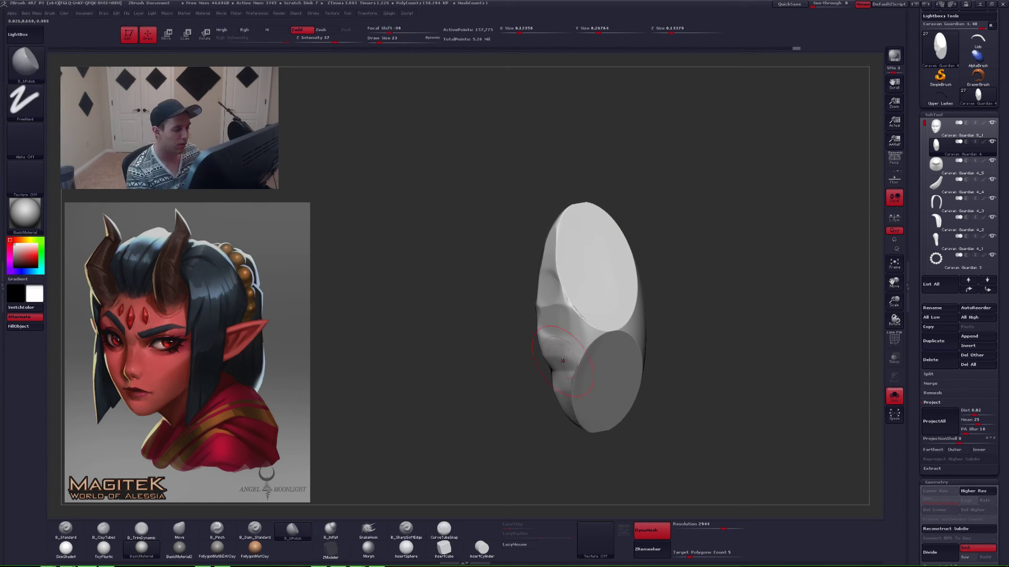
- Polish the gem's upper side edge with a reduced hPolish brush, checking it in isolation and against the forehead
right_click_drag(567, 351, 581, 358)
key("alt+s")
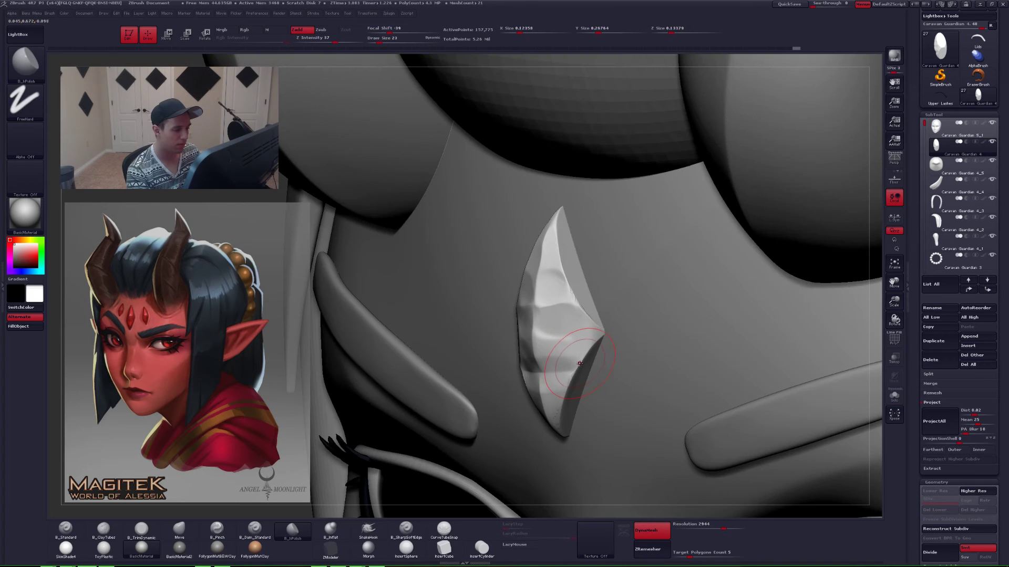
key("space")
left_click_drag(567, 270, 564, 270)
right_click_drag(575, 275, 562, 276)
key("space")
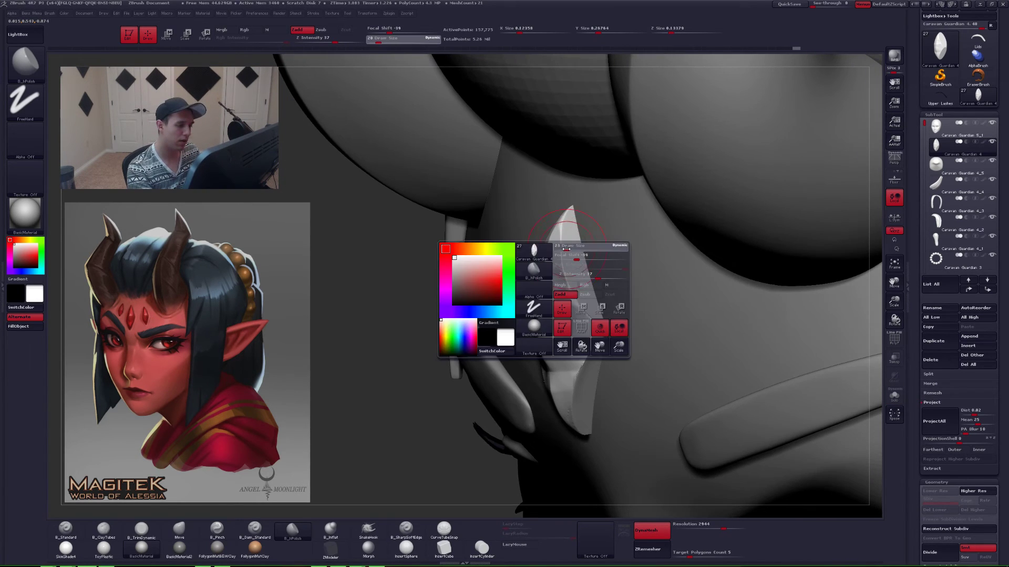
left_click_drag(563, 274, 561, 273)
key("alt+s")
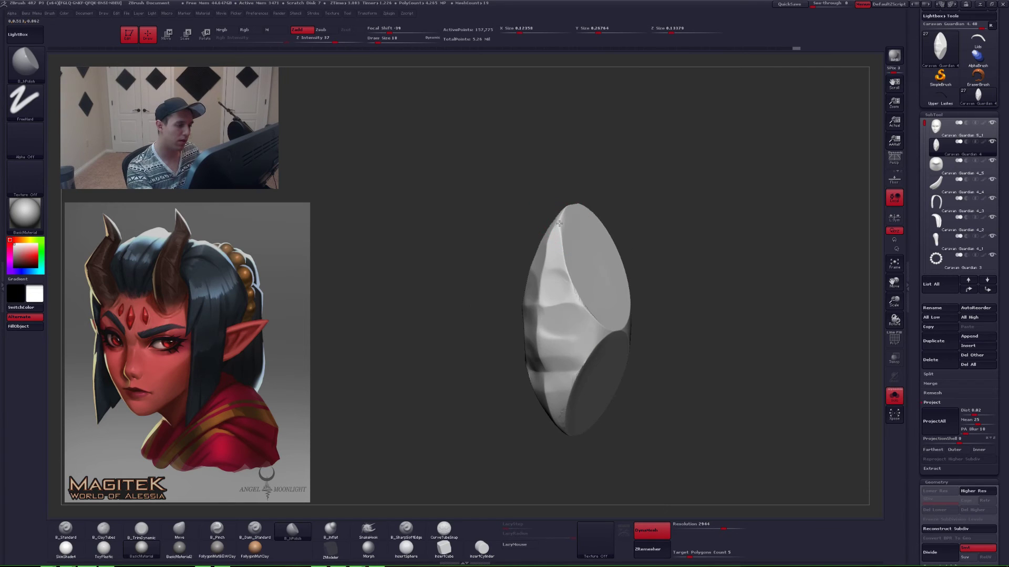
- Polish the facets from the gem's top tip down to its side corner with hPolish at draw size 11
key("space")
left_click_drag(560, 226, 557, 226)
right_click_drag(558, 222, 568, 223)
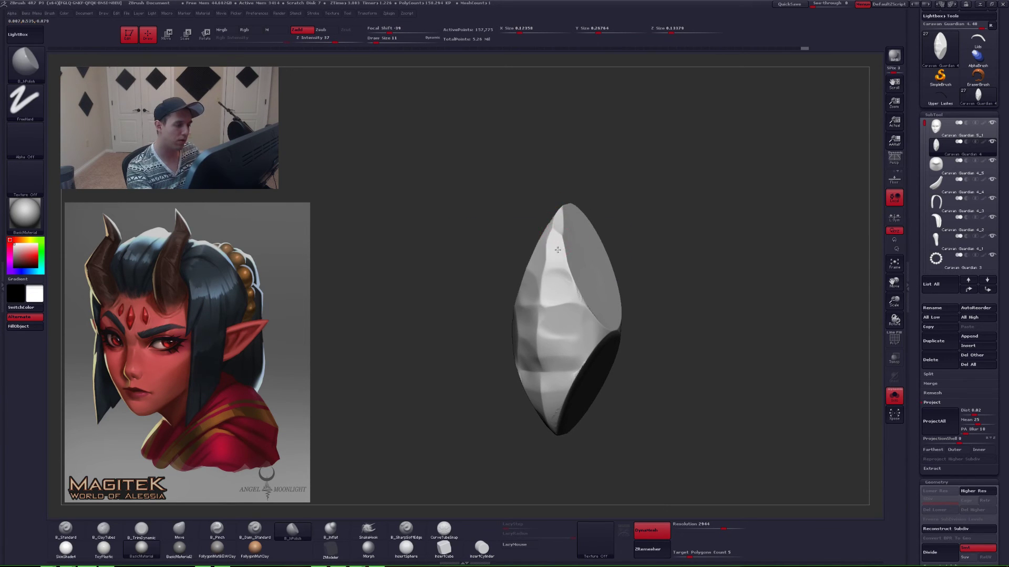
key("space")
mouse_move(557, 257)
left_mouse_down()
mouse_move(578, 282)
mouse_move(561, 288)
mouse_move(573, 316)
mouse_move(558, 331)
mouse_move(591, 341)
left_mouse_up()
mouse_move(591, 341)
right_mouse_down()
mouse_move(594, 333)
mouse_move(597, 344)
right_mouse_up()
- Lower the hPolish Z Intensity to 18 and flatten the facets around and below the gem's side corner
left_click_drag(548, 364, 560, 361)
key("space")
right_click_drag(593, 363, 560, 363)
key("space")
left_click_drag(561, 362, 564, 363)
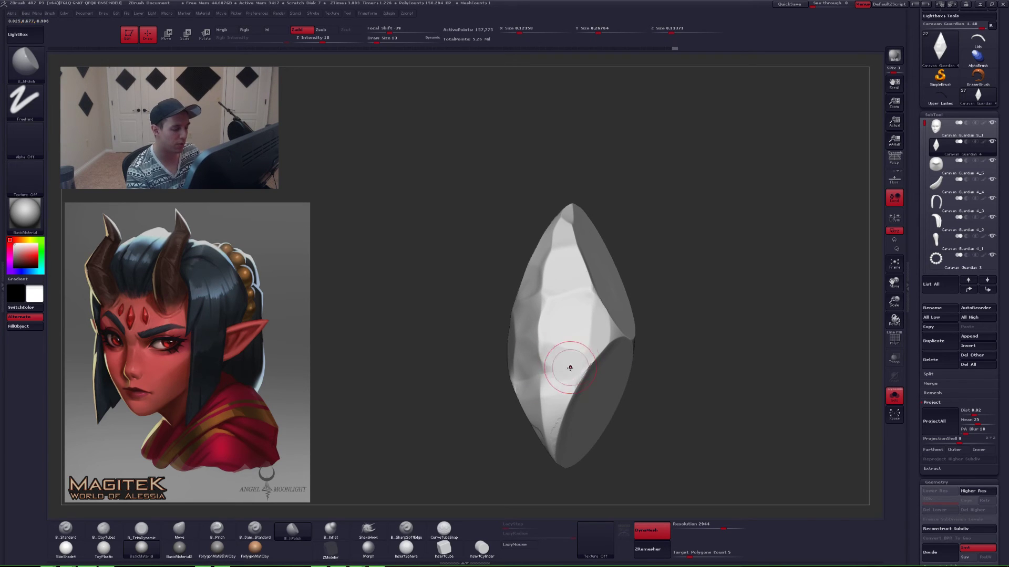
right_click_drag(569, 367, 583, 374)
left_click_drag(563, 383, 553, 400)
mouse_move(554, 400)
right_mouse_down()
mouse_move(567, 398)
mouse_move(558, 420)
mouse_move(559, 400)
mouse_move(544, 400)
mouse_move(550, 414)
right_mouse_up()
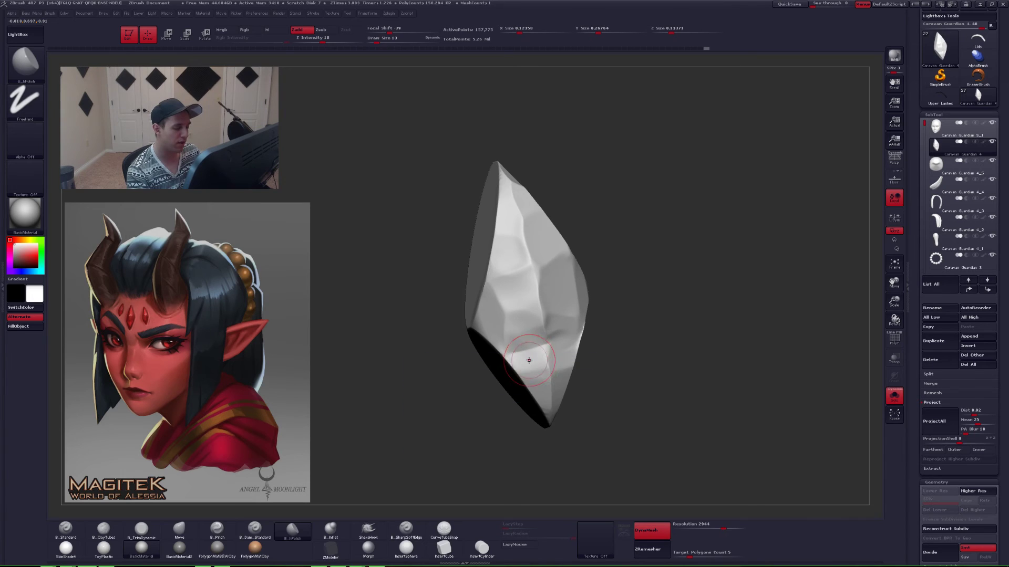
- Enlarge the hPolish brush and flatten the facet beside the gem's opposite side corner
right_click_drag(527, 359, 543, 346)
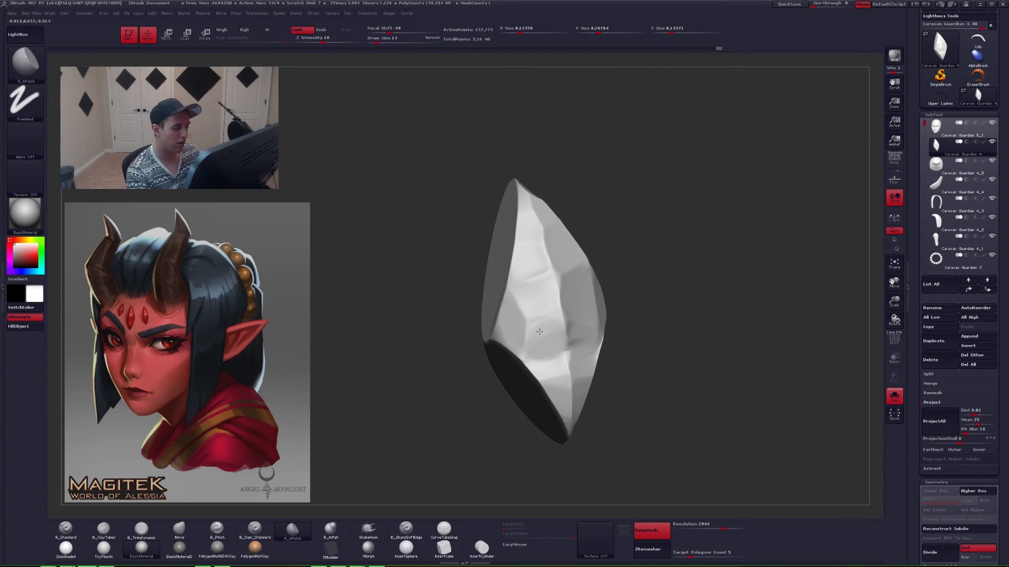
mouse_move(542, 330)
right_mouse_down()
mouse_move(532, 330)
mouse_move(561, 347)
right_mouse_up()
key("space")
left_click_drag(535, 364, 540, 364)
right_click_drag(538, 362, 528, 365)
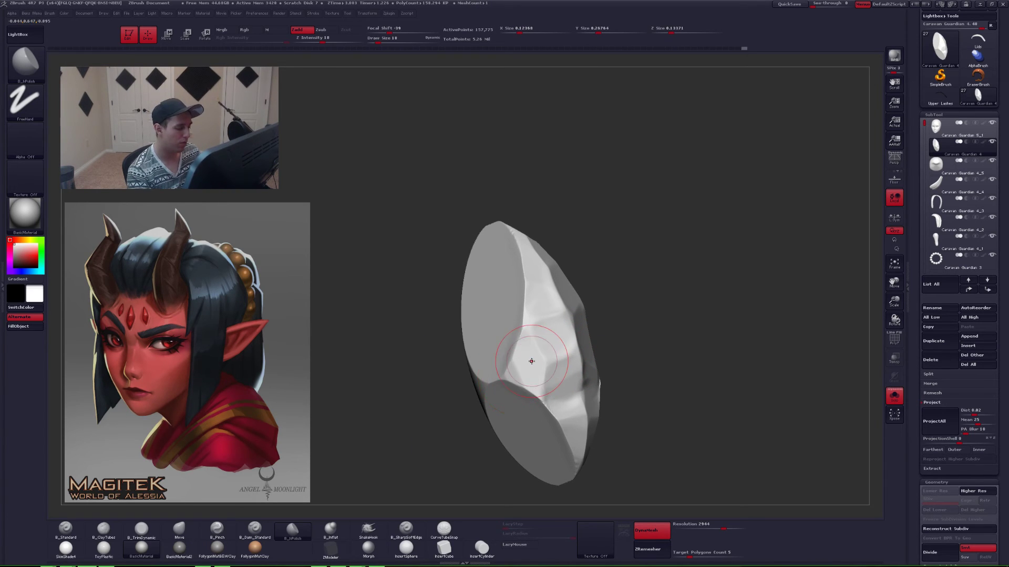
right_click_drag(633, 291, 548, 333)
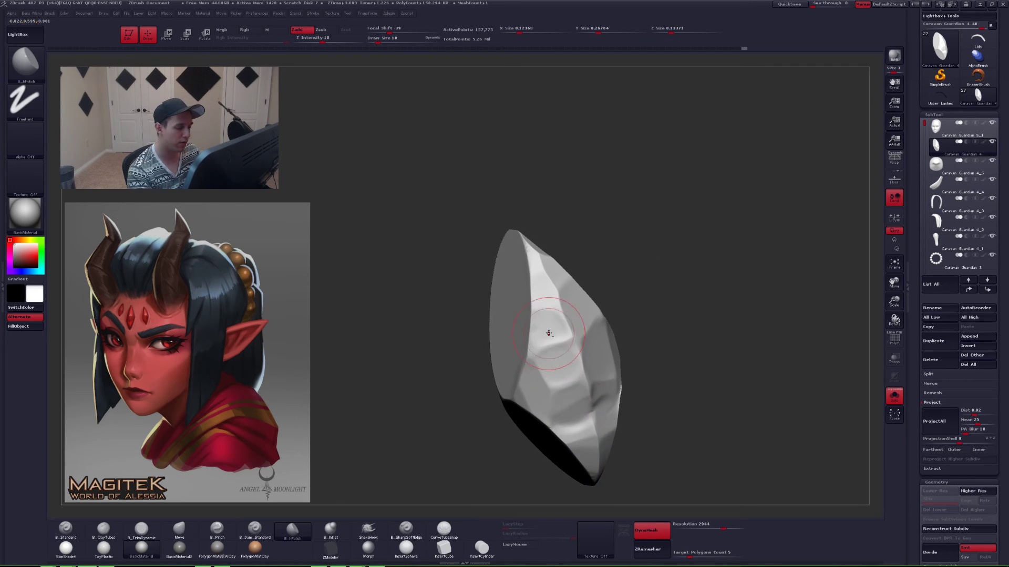
- Polish the facets between the gem's upper side edge and central ridge with hPolish at draw size 12
left_click_drag(545, 328, 544, 329)
right_click_drag(544, 329, 548, 358, "alt")
key("space")
left_click_drag(551, 384, 548, 322)
right_click_drag(545, 333, 536, 305)
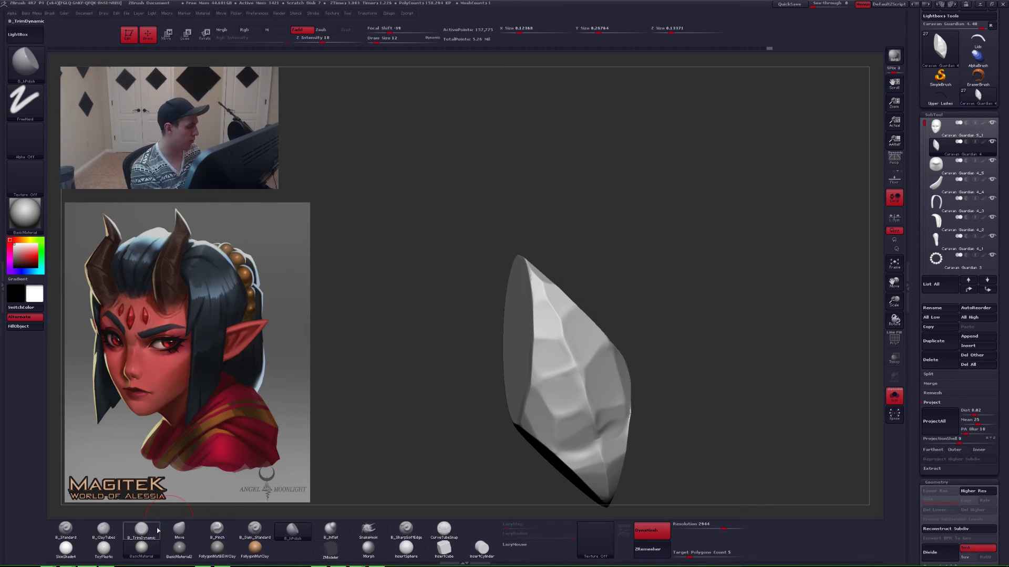
- Touch up the gem's front facets with hPolish and compare the gem in isolation and on the head
right_click_drag(565, 341, 611, 320, "shift")
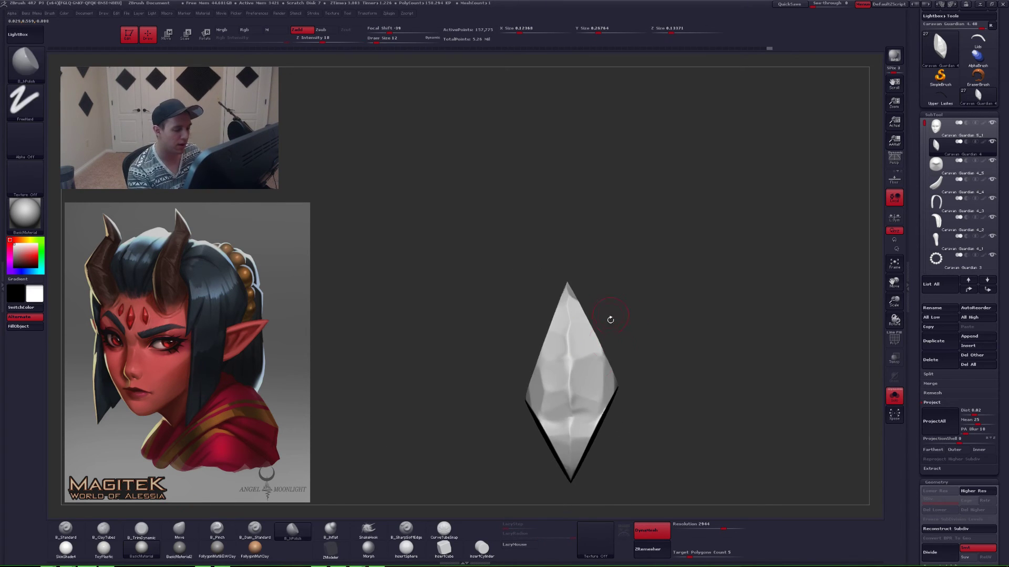
right_click_drag(594, 369, 555, 380)
left_click_drag(554, 380, 559, 381)
mouse_move(558, 381)
right_mouse_down("alt")
mouse_move(562, 340)
mouse_move(534, 348)
right_mouse_up("alt")
key("alt+s")
right_click_drag(606, 343, 612, 309, "ctrl")
key("alt+s")
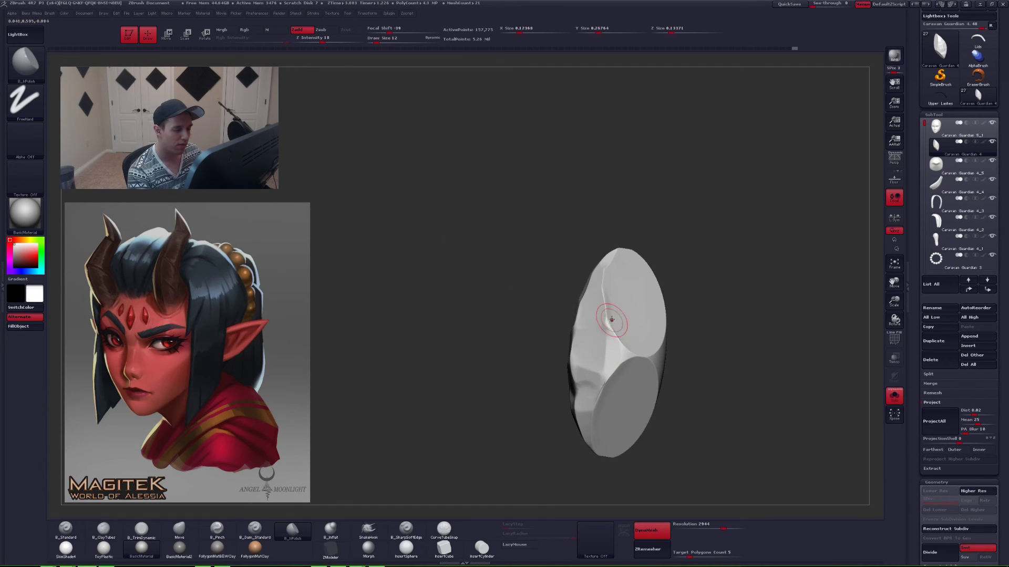
- Trim the gem's upper side edge near the tip with the TrimDynamic brush at draw size 14
key("3")
key("space")
left_click_drag(607, 316, 611, 317)
mouse_move(604, 289)
right_mouse_down("alt")
mouse_move(599, 313)
mouse_move(602, 304)
right_mouse_up("alt")
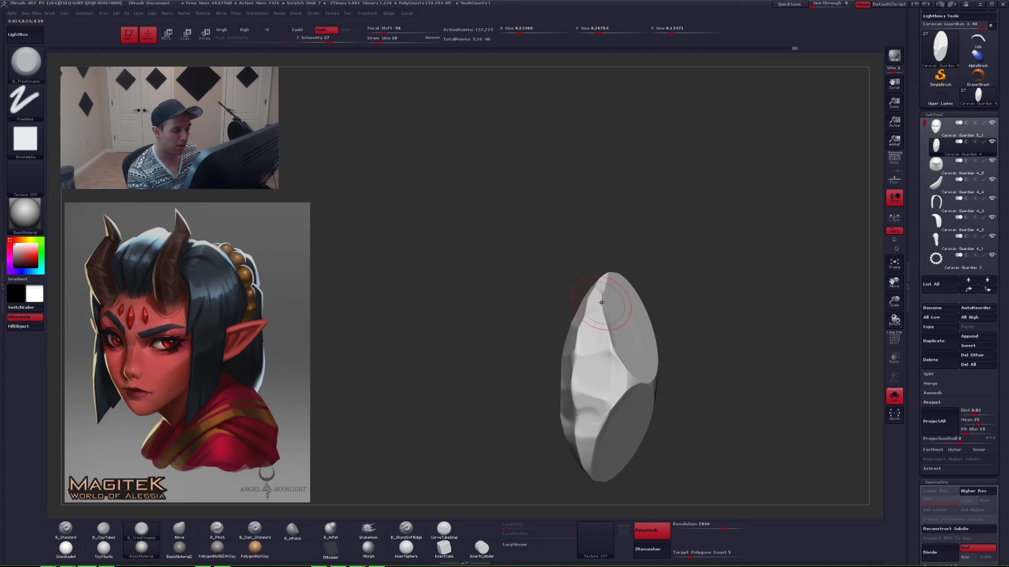
key("space")
left_click_drag(602, 287, 605, 312)
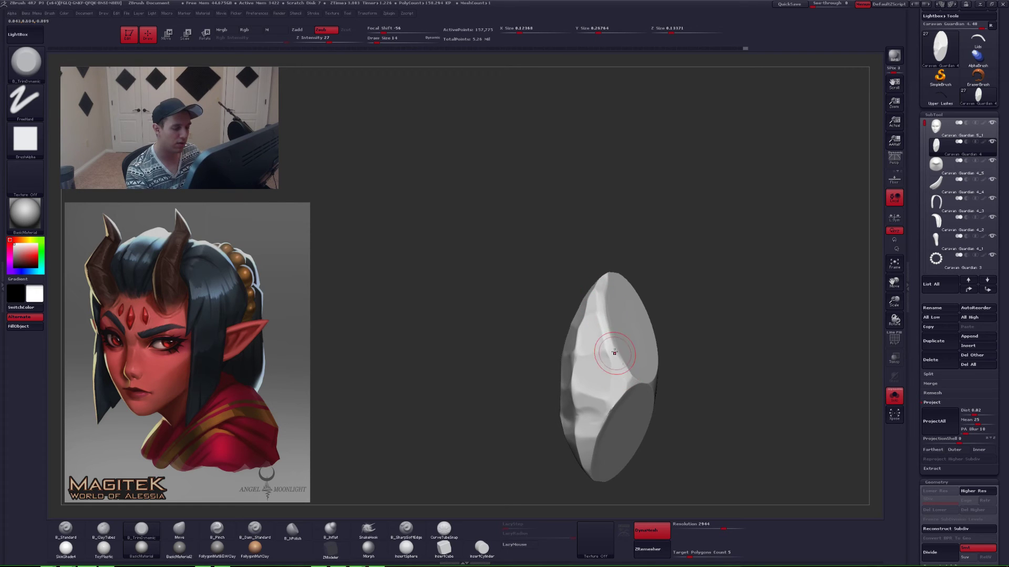
- Enlarge the TrimDynamic brush to draw size 18 and check the trimmed edge against the surrounding forehead
key("space")
left_click_drag(612, 312, 614, 312)
key("shift+s")
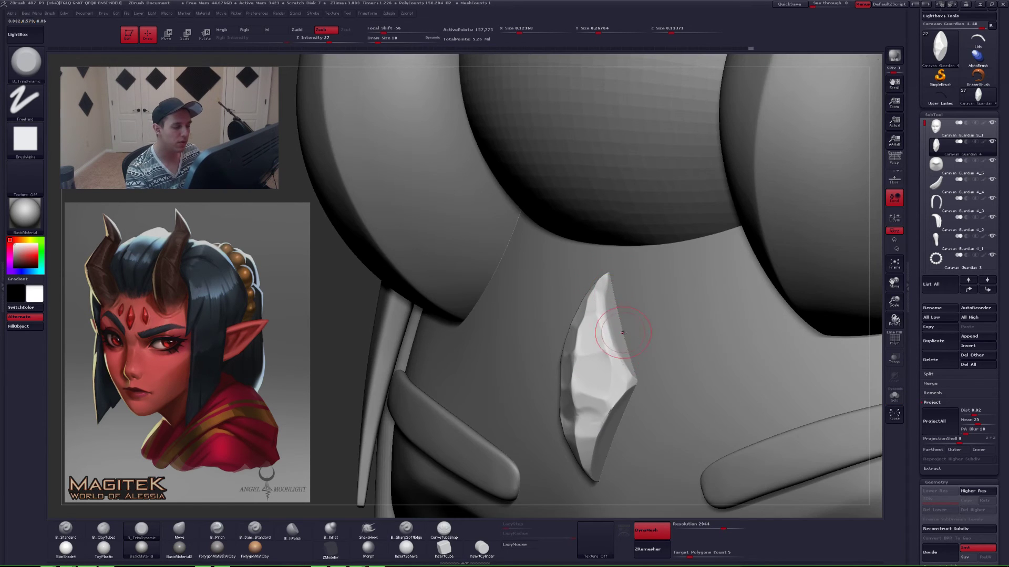
right_click_drag(663, 333, 625, 335)
mouse_move(583, 375)
right_mouse_down()
mouse_move(632, 378)
mouse_move(640, 336)
mouse_move(607, 353)
right_mouse_up()
key("shift+s")
key("ctrl")
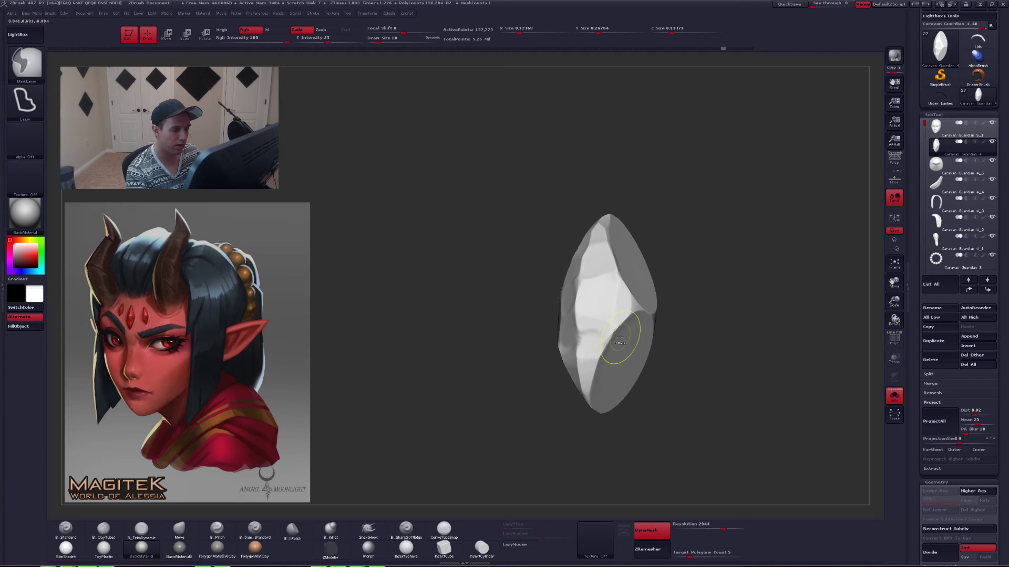
right_click_drag(619, 338, 600, 380)
key("ctrl")
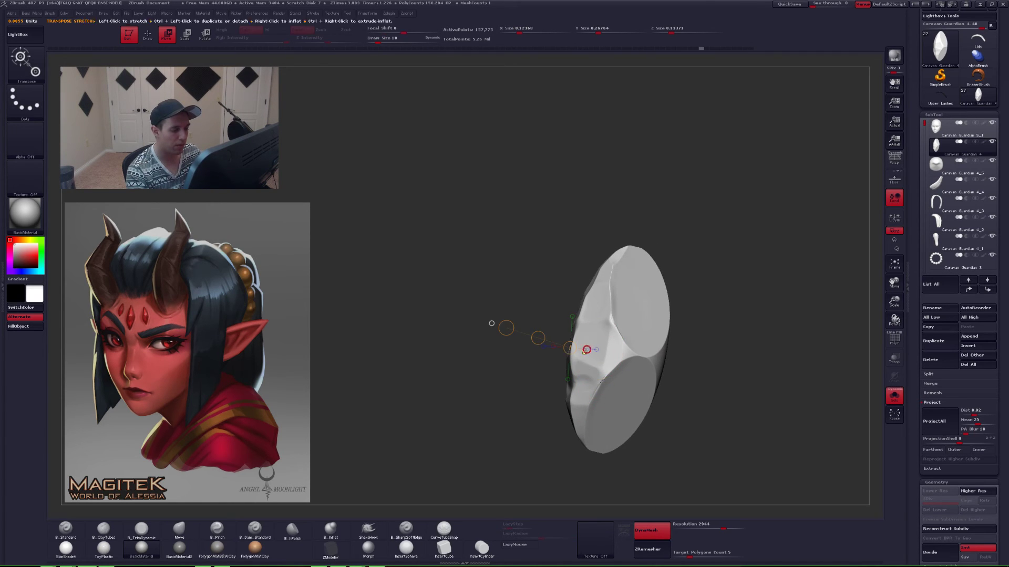
left_click(491, 322, "ctrl")
right_click_drag(609, 356, 606, 357)
key("ctrl")
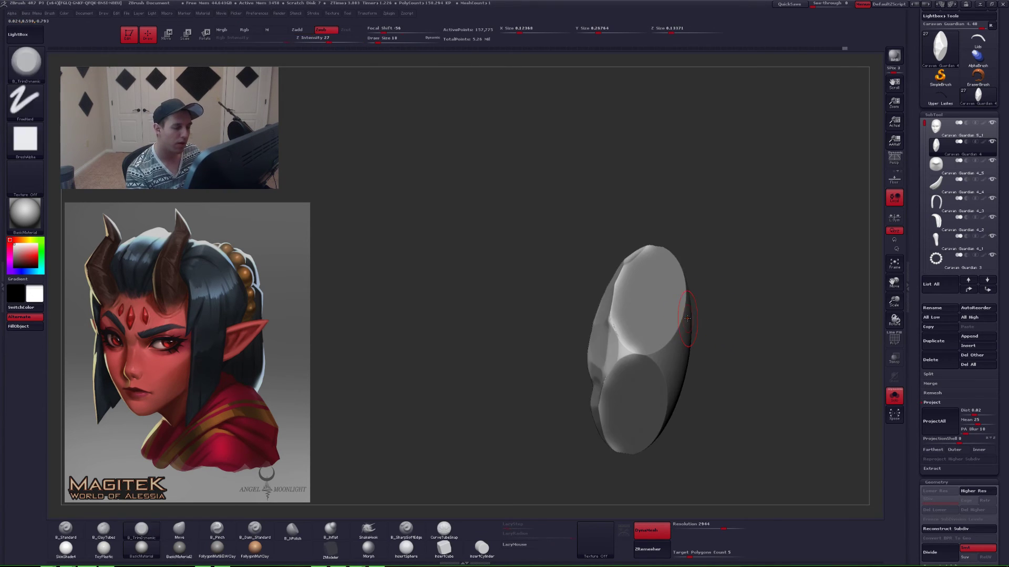
key("space")
right_click_drag(623, 294, 623, 319, "alt")
key("space")
left_click_drag(623, 319, 622, 319)
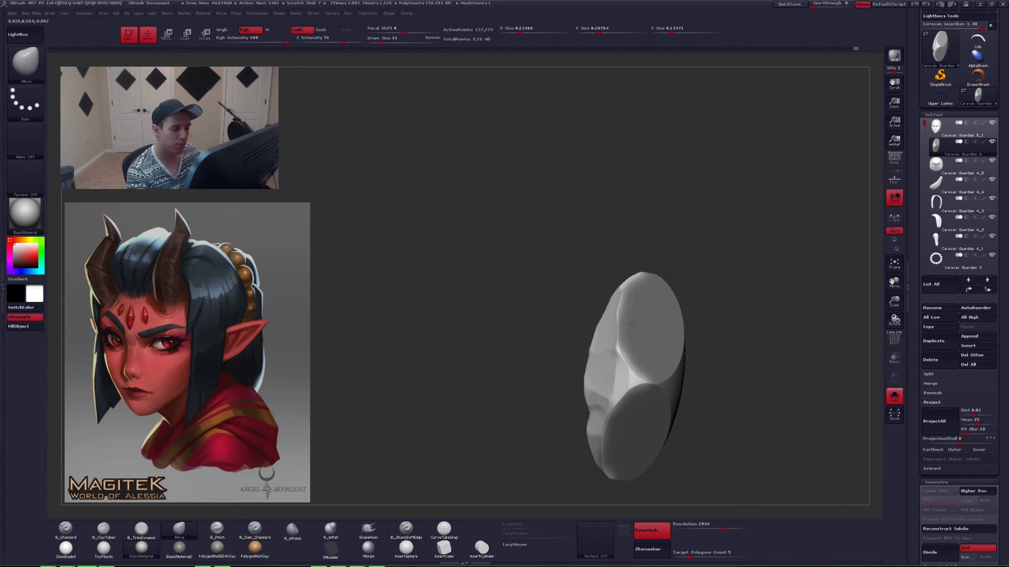
left_click_drag(711, 226, 732, 246, "ctrl")
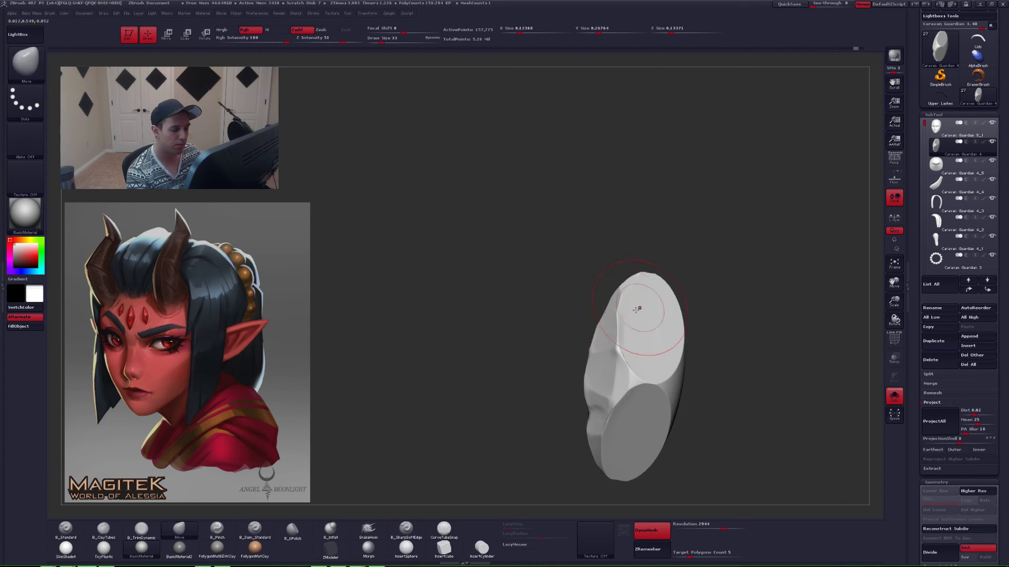
- Resize the Move brush, undo the first pull, and push the gem's upper side edge back toward the forehead
key("alt+s")
key("space")
left_click_drag(619, 323, 632, 302)
key("space")
key("ctrl+z")
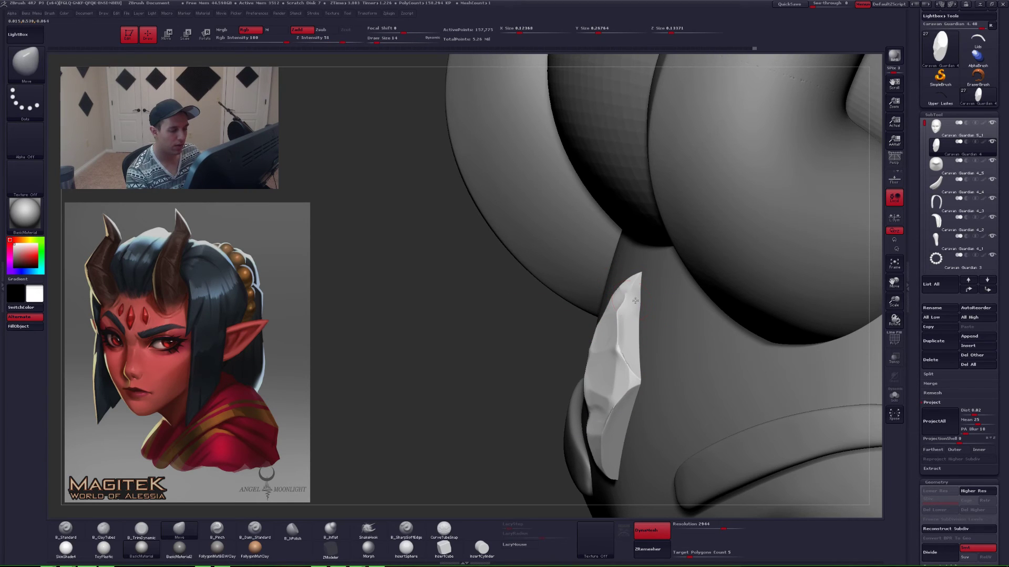
key("space")
left_click_drag(626, 354, 623, 354)
left_click_drag(622, 315, 636, 299)
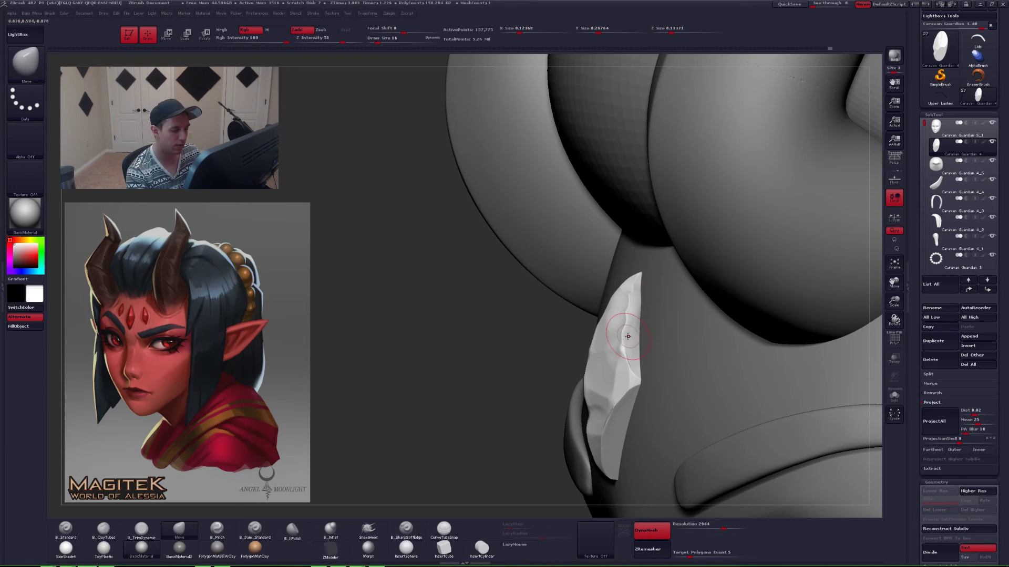
left_click_drag(627, 336, 633, 336)
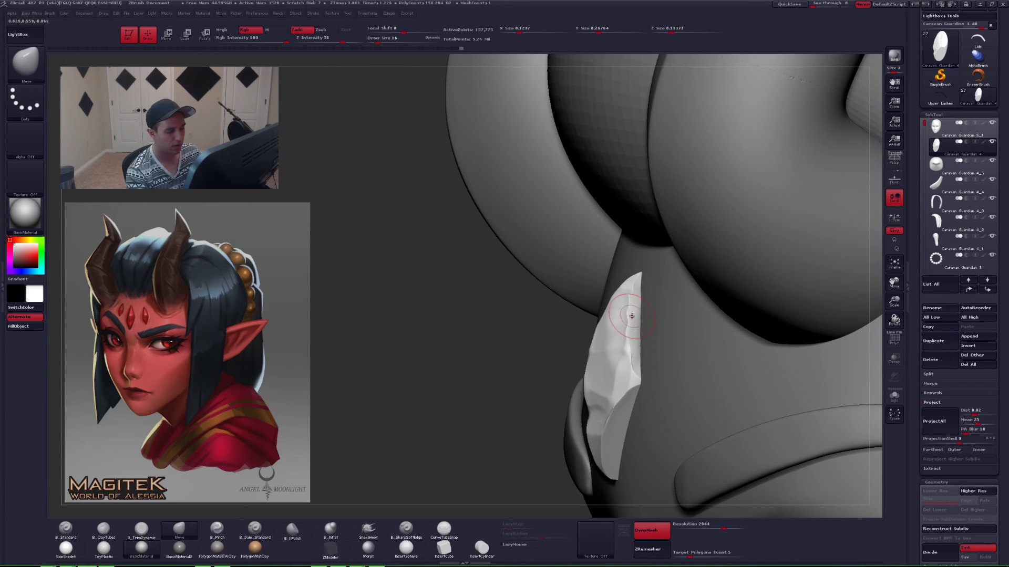
- Pull the gem's lower side edge in toward the forehead surface with the Move brush
right_click_drag(633, 347, 634, 297, "alt")
right_click_drag(627, 415, 625, 359)
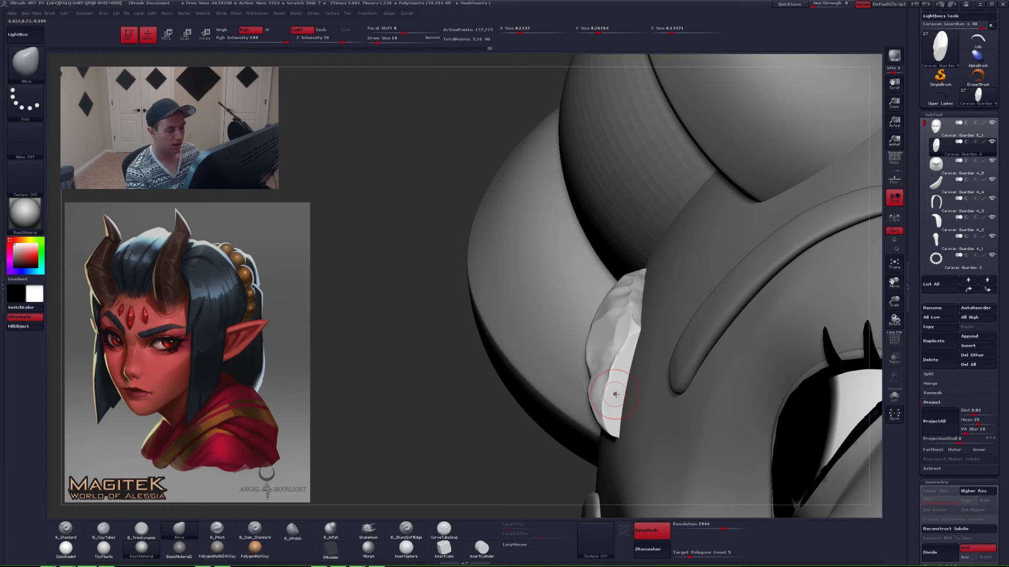
left_click_drag(613, 398, 622, 371)
right_click_drag(634, 374, 675, 373)
left_click_drag(642, 371, 635, 370)
right_click_drag(646, 371, 650, 310)
- Isolate the gem and reshape its lower side edge with the Move brush, checking it against the head
key("alt+s")
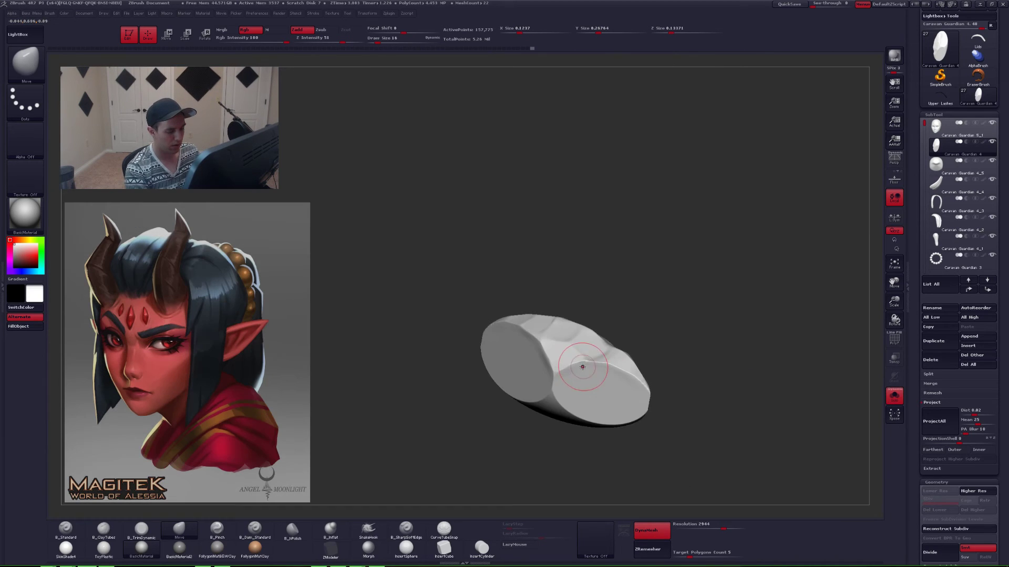
mouse_move(583, 367)
left_mouse_down()
mouse_move(628, 389)
mouse_move(575, 379)
mouse_move(627, 386)
left_mouse_up()
key("alt+s")
right_click_drag(626, 386, 597, 349)
key("alt+s")
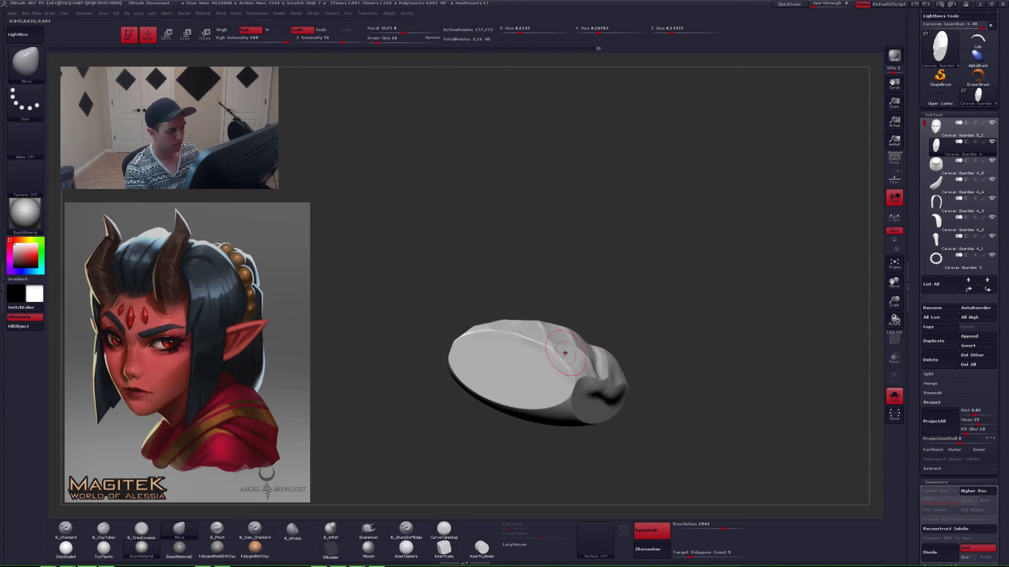
- Tuck the gem's side edges against the forehead with the Move brush, inspecting from above and in isolation
mouse_move(475, 348)
right_mouse_down("alt")
mouse_move(533, 351)
mouse_move(534, 399)
right_mouse_up("alt")
mouse_move(500, 351)
left_mouse_down("ctrl")
mouse_move(705, 307)
mouse_move(517, 299)
left_mouse_up("ctrl")
right_click_drag(584, 322, 533, 337)
left_click(581, 346, "ctrl")
key("alt+s")
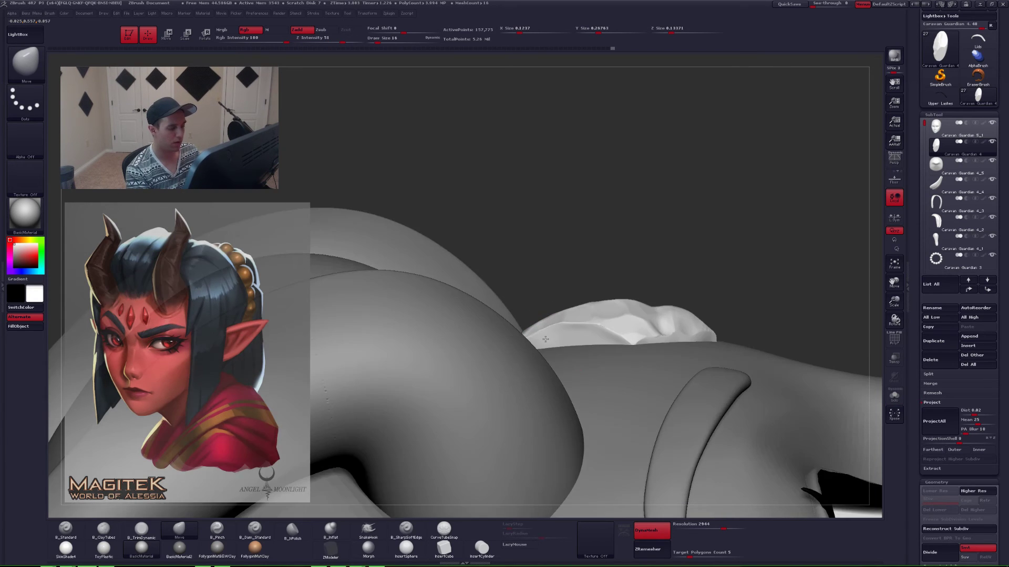
key("alt+s")
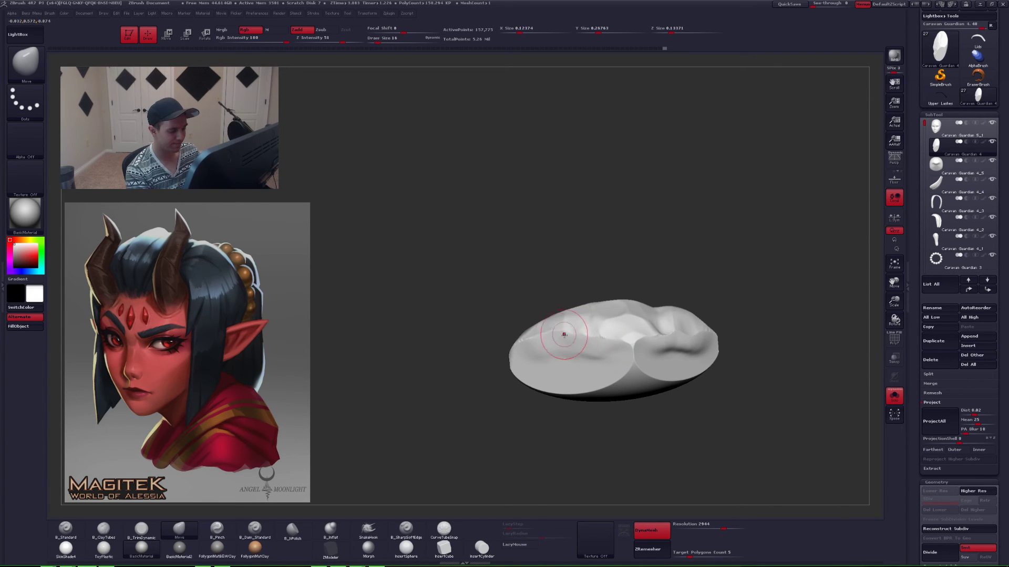
- Show the full head again, resize the Move brush, and widen the gem's side outline from the front
mouse_move(564, 334)
right_mouse_down()
mouse_move(569, 341)
mouse_move(513, 383)
mouse_move(611, 377)
mouse_move(578, 345)
right_mouse_up()
key("alt+s")
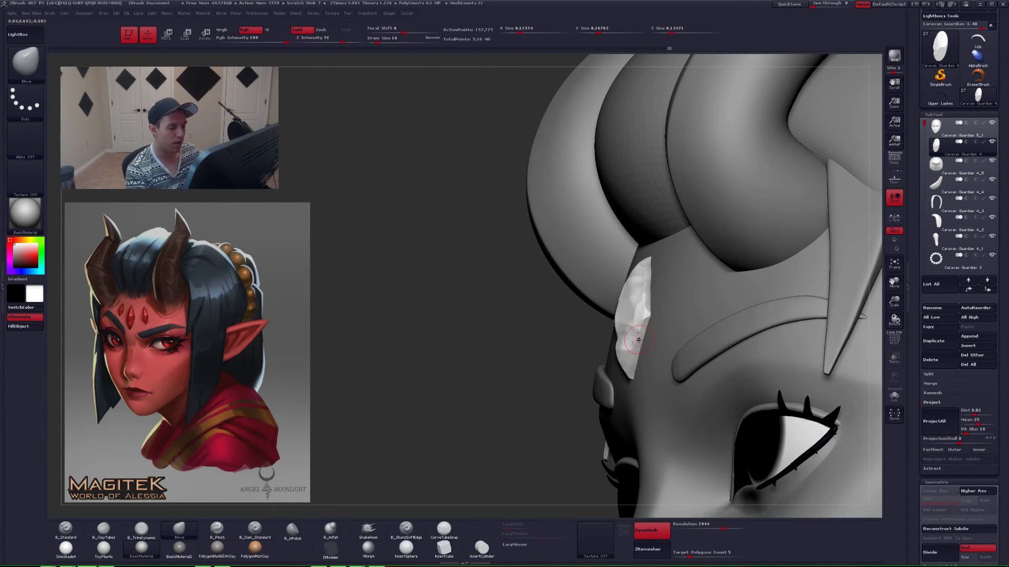
right_click_drag(651, 348, 736, 351)
key("space")
mouse_move(650, 321)
left_mouse_down()
mouse_move(665, 318)
mouse_move(647, 310)
left_mouse_up()
- Examine where the AccuCurve option is located among the Move brush's Curve settings
key("space")
key("space")
key("1")
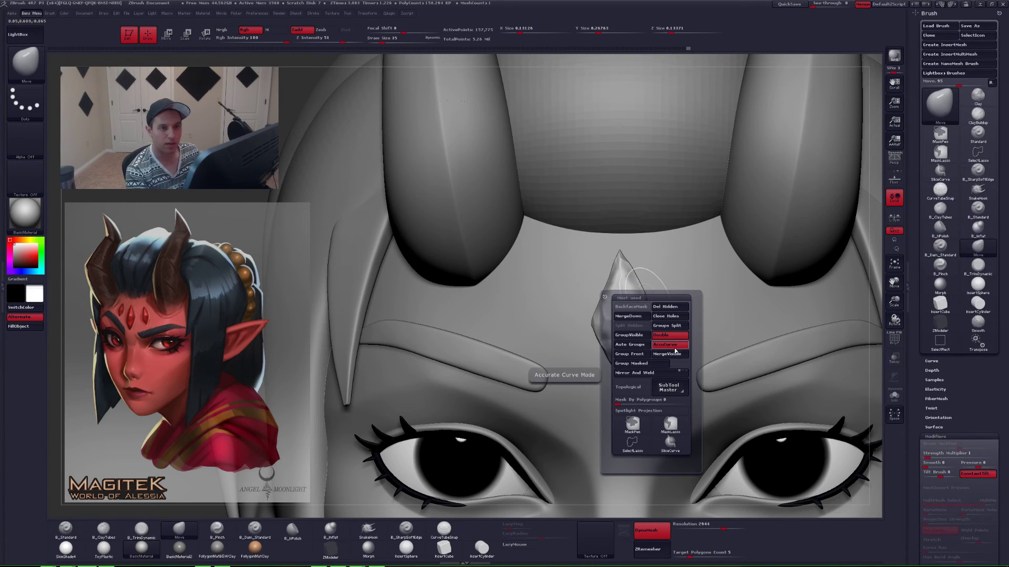
left_click(944, 362)
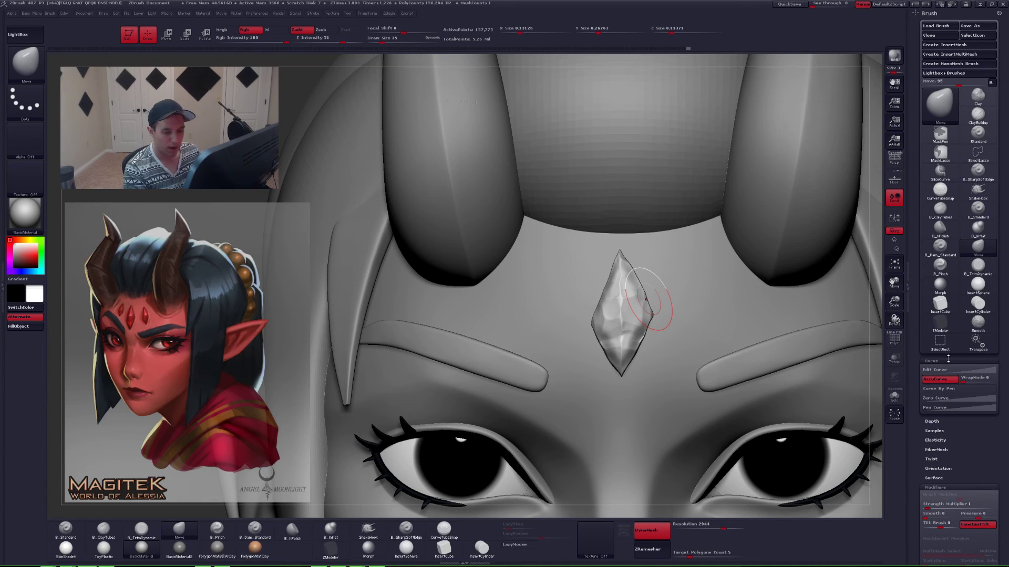
left_click(948, 363)
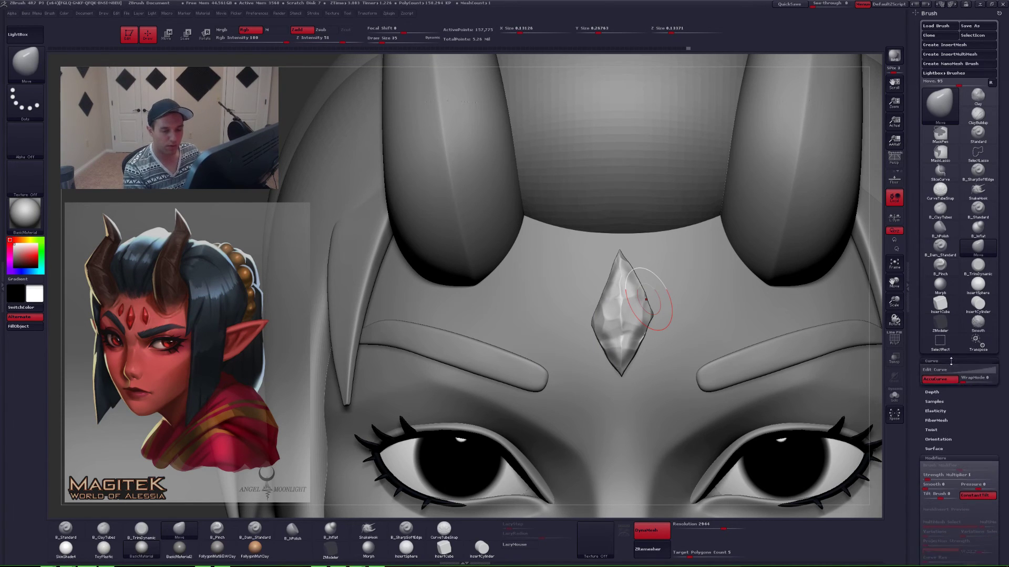
- Bring back the tool and subtool settings, nudge the gem's side corner inward with the Move brush, and isolate the gem
left_click(999, 14)
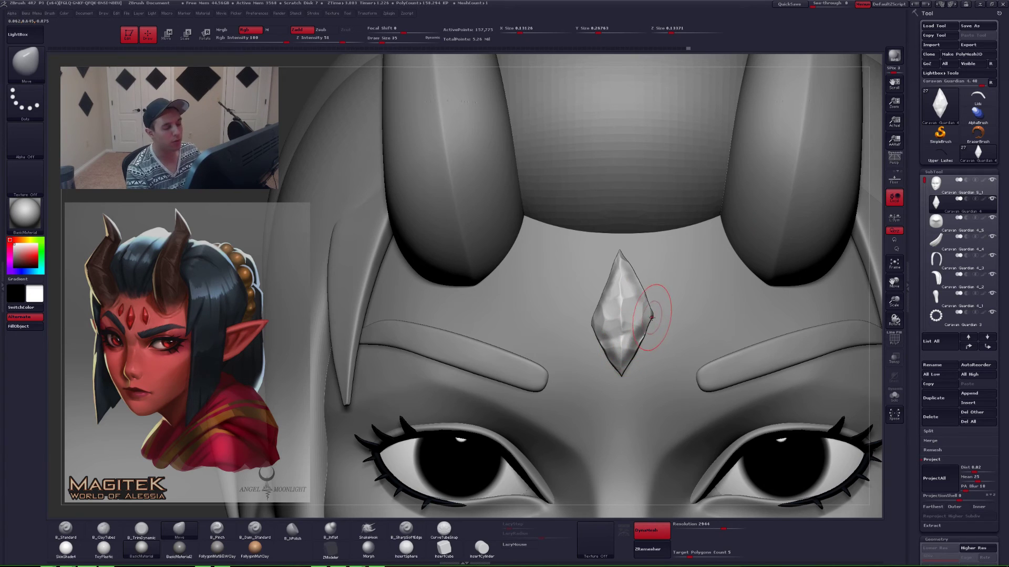
mouse_move(656, 314)
left_mouse_down()
mouse_move(700, 311)
mouse_move(672, 307)
mouse_move(650, 331)
mouse_move(682, 313)
mouse_move(644, 315)
left_mouse_up()
key("ctrl+shift+s")
key("space")
left_click(664, 316)
key("space")
left_click(641, 315)
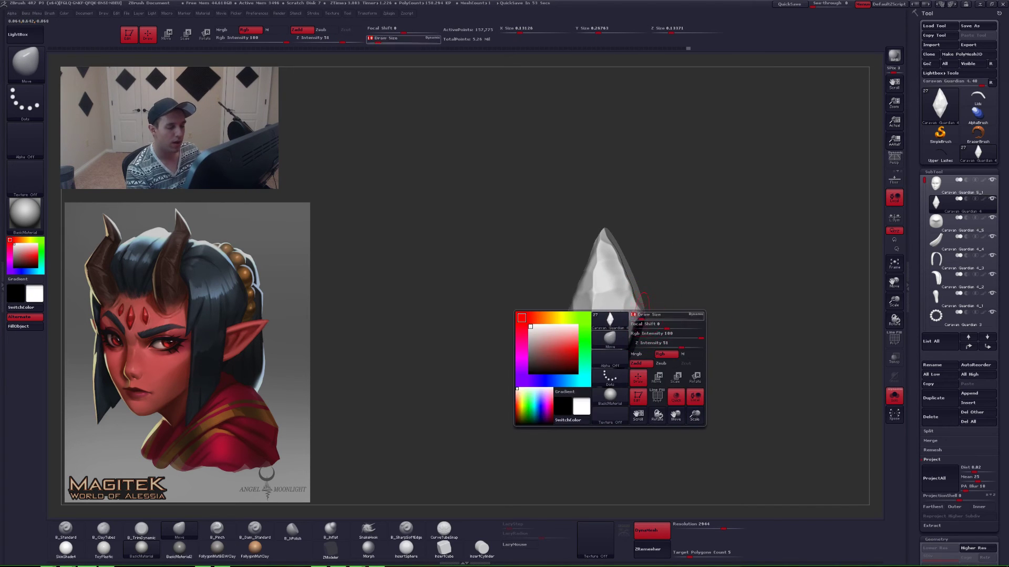
- Undo the last Move stroke on the gem's side corner, enlarge the brush, and isolate the gem from the front
key("Return")
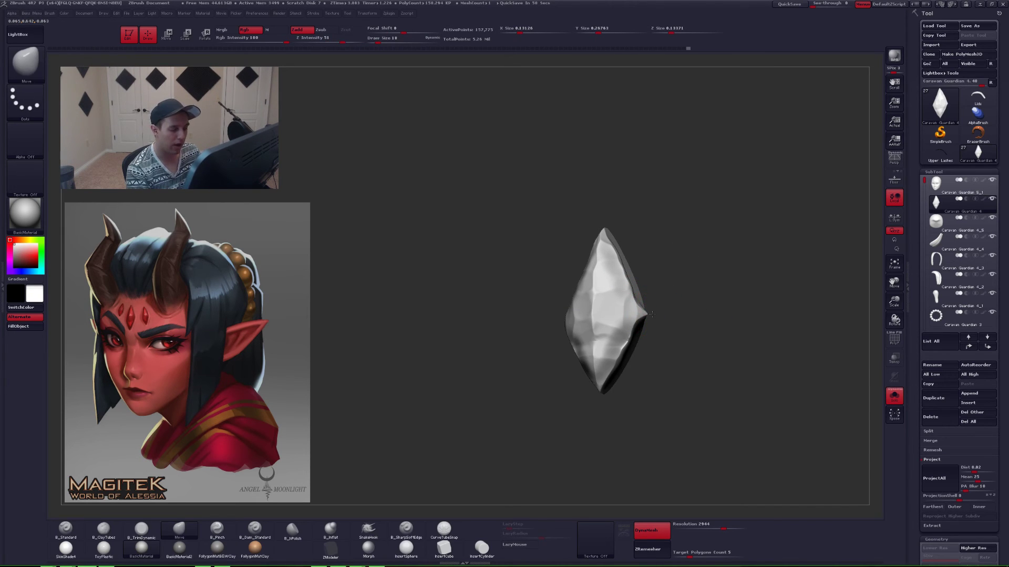
key("shift+s")
right_click_drag(645, 316, 639, 320, "shift")
key("ctrl+z")
key("space")
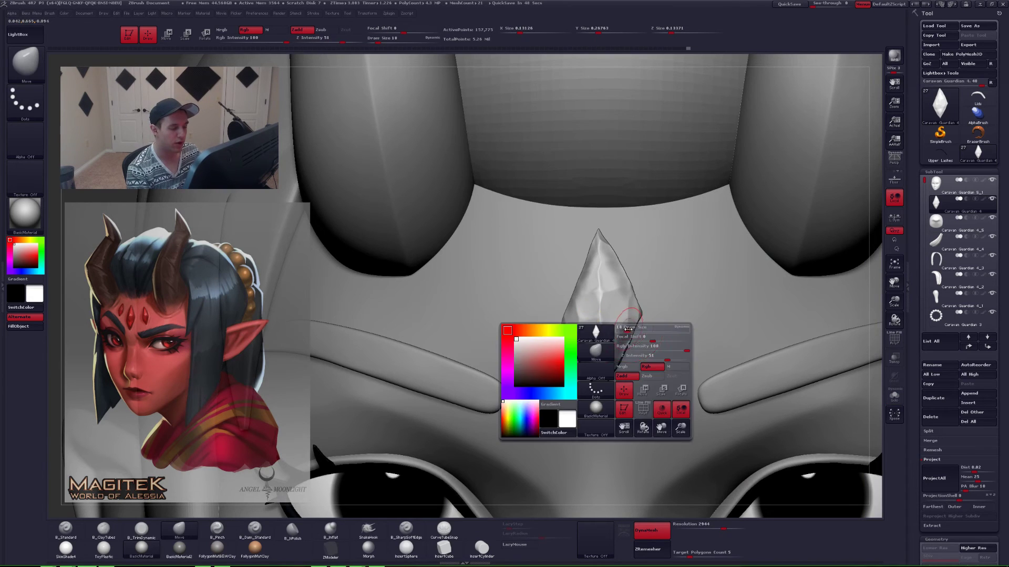
left_click(638, 325)
key("shift+s")
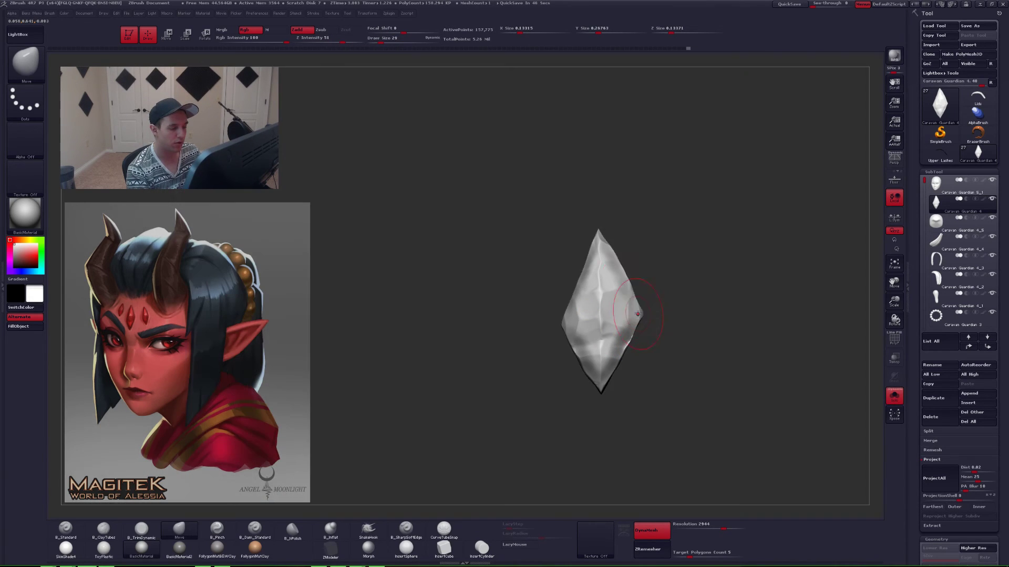
- Refine the isolated gem's outline with the Move brush and smooth the bumps along its lower side edge
mouse_move(603, 222)
left_mouse_down()
mouse_move(598, 372)
mouse_move(608, 387)
left_mouse_up()
key("ctrl+space")
key("ctrl+space")
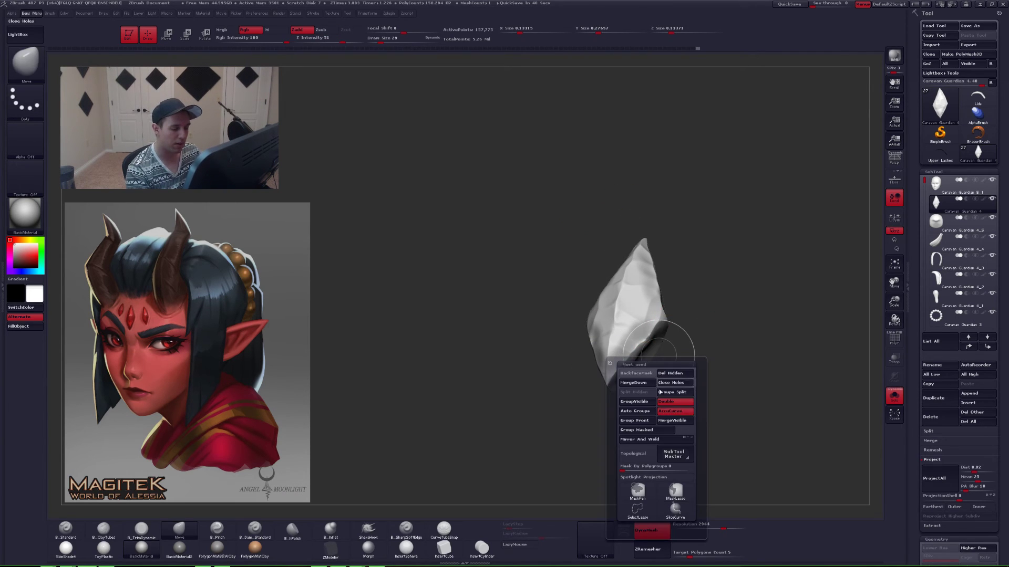
mouse_move(671, 371)
left_mouse_down("shift")
mouse_move(656, 330)
mouse_move(629, 340)
mouse_move(629, 331)
left_mouse_up("shift")
key("space")
mouse_move(639, 334)
left_mouse_down("alt")
mouse_move(639, 351)
mouse_move(604, 344)
left_mouse_up("alt")
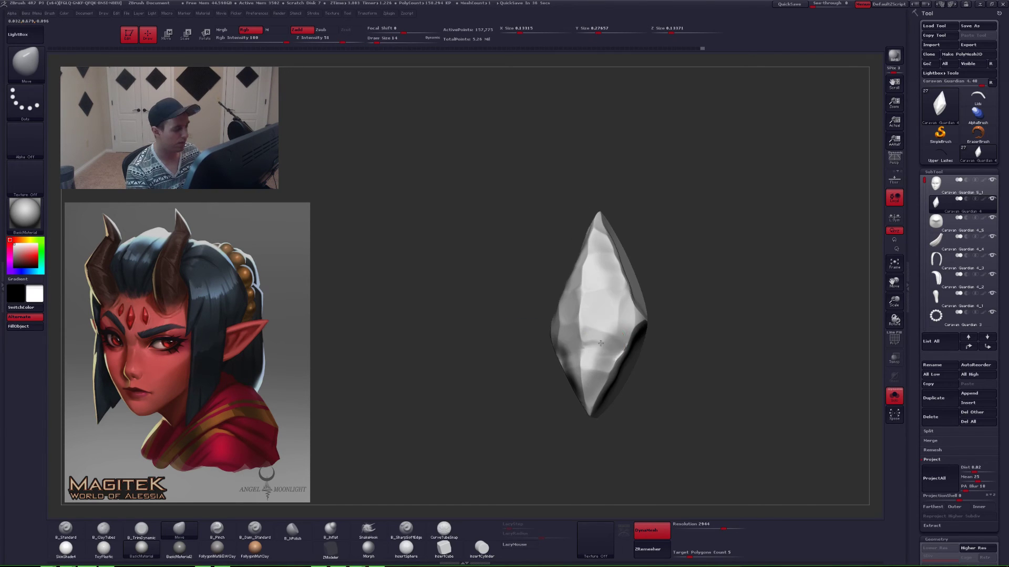
- Switch to the hPolish brush, adjust its size, and polish the gem's facet beside the side corner
key("b")
key("d")
key("s")
key("b")
key("h")
key("p")
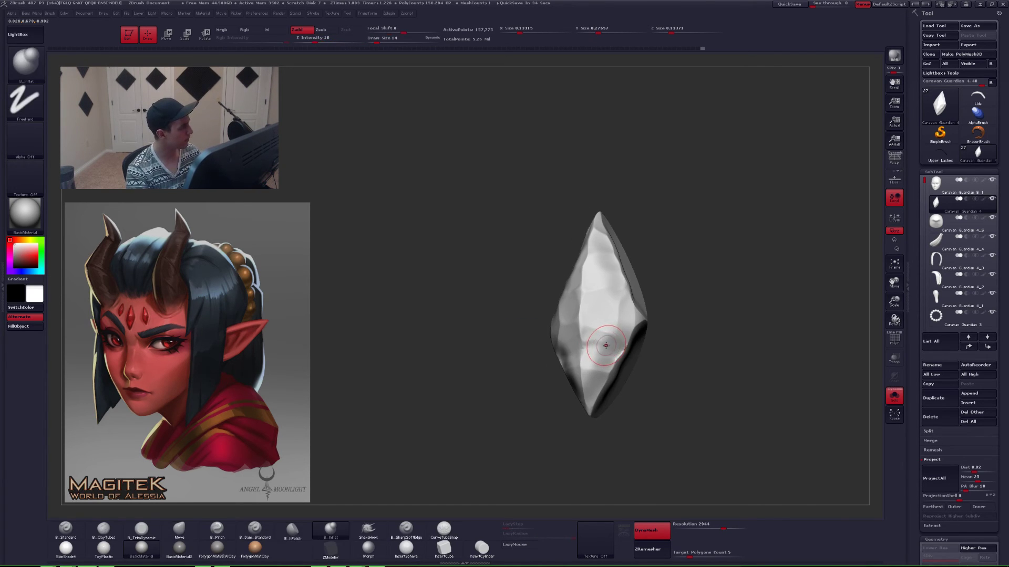
key("space")
left_click_drag(619, 334, 622, 334)
right_click_drag(622, 333, 625, 323)
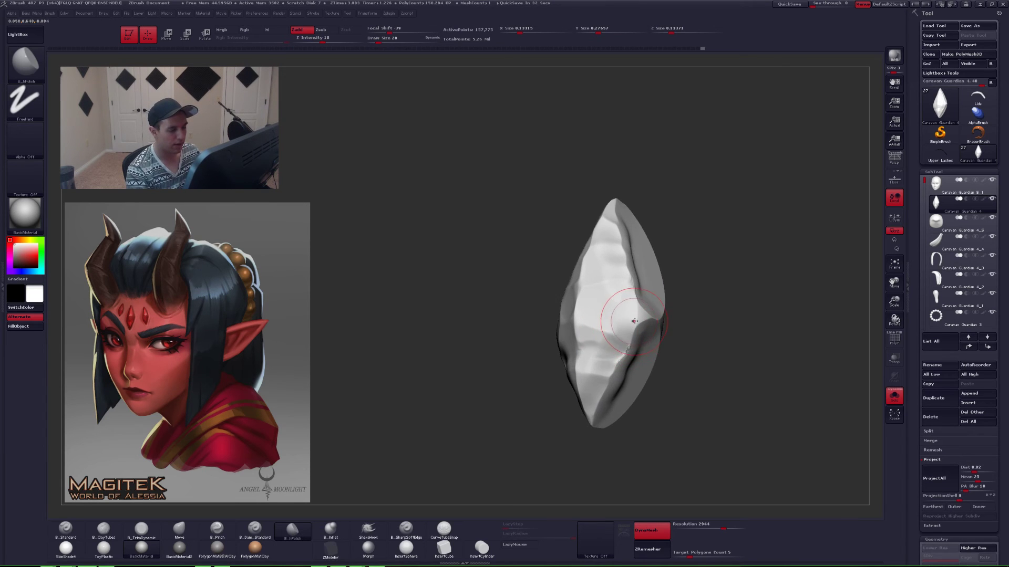
- Show the head again and polish the gem's upper side facet with the hPolish brush at draw size 14
key("alt+s")
key("space")
left_click_drag(633, 320, 630, 321)
right_click_drag(630, 321, 608, 236)
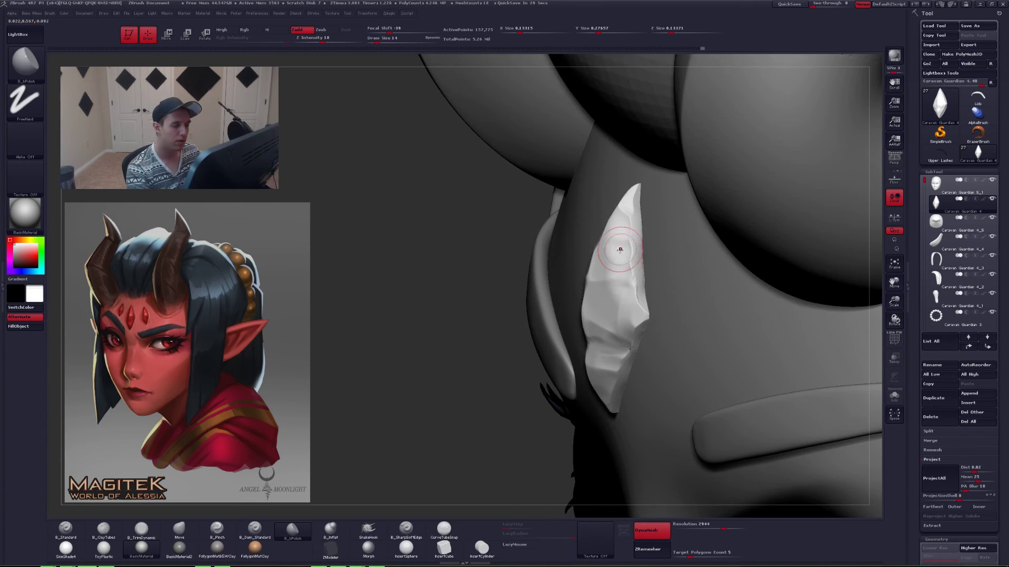
- Flatten the gem's upper side edge with the TrimDynamic brush, working against the head and in isolation
key("b")
key("t")
key("d")
mouse_move(631, 219)
left_mouse_down()
mouse_move(633, 249)
mouse_move(632, 208)
left_mouse_up()
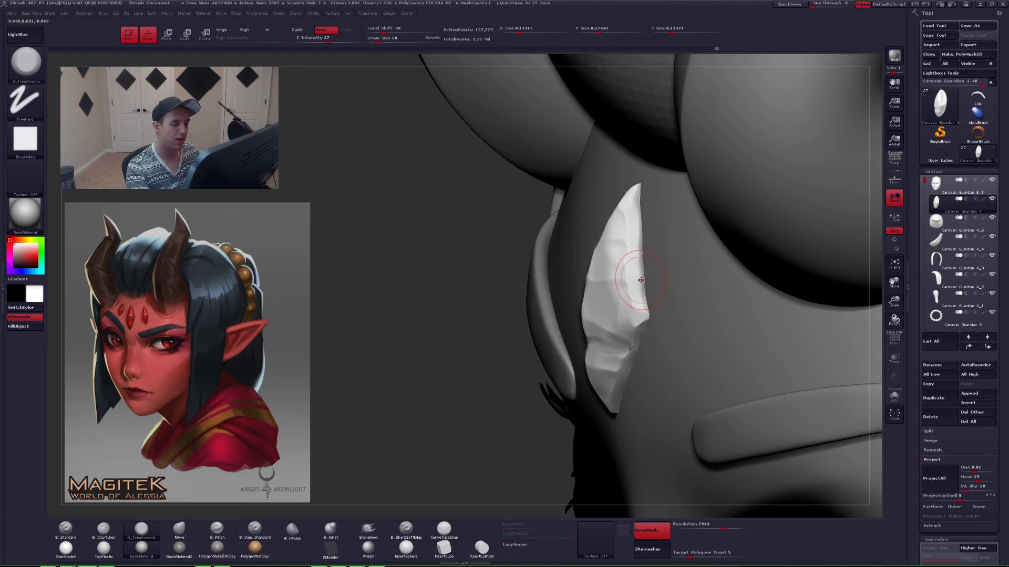
right_click_drag(653, 247, 656, 258)
key("alt+shift+s")
left_click_drag(660, 260, 647, 288)
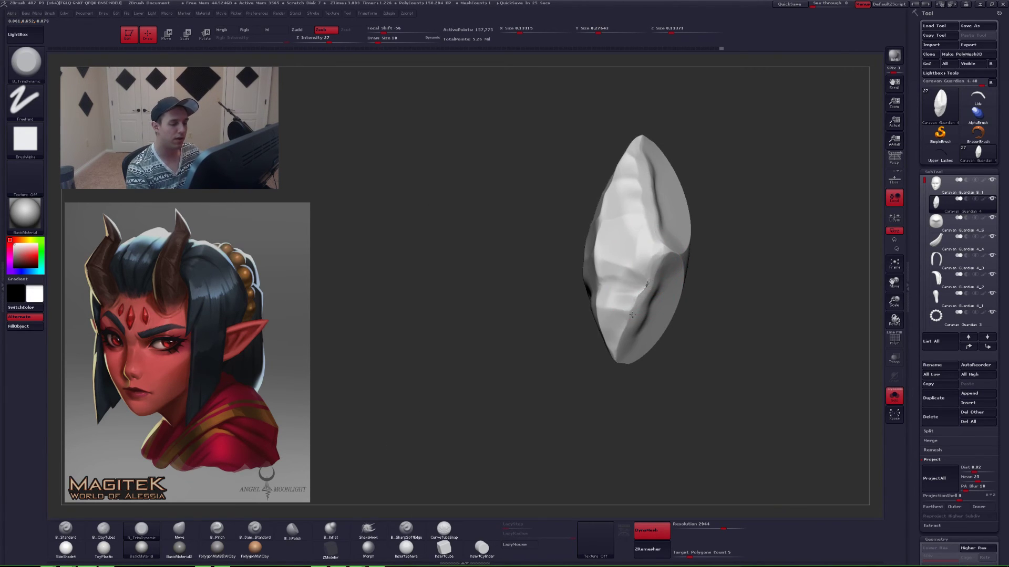
- Trim the opposite side of the gem with the TrimDynamic brush and check that edge against the forehead
right_click_drag(645, 275, 609, 267)
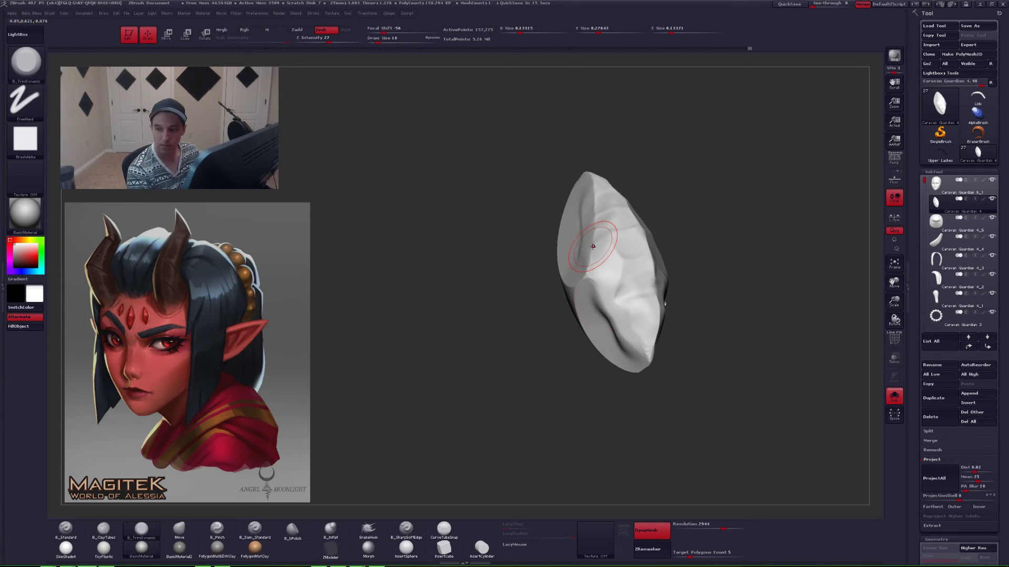
right_click_drag(627, 292, 612, 364)
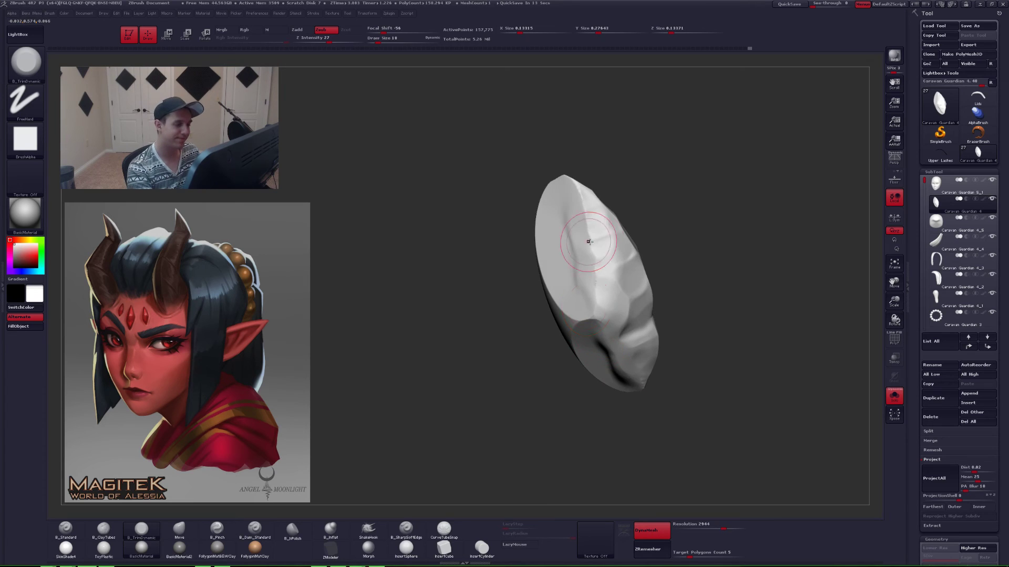
right_click_drag(590, 240, 585, 228)
key("alt+s")
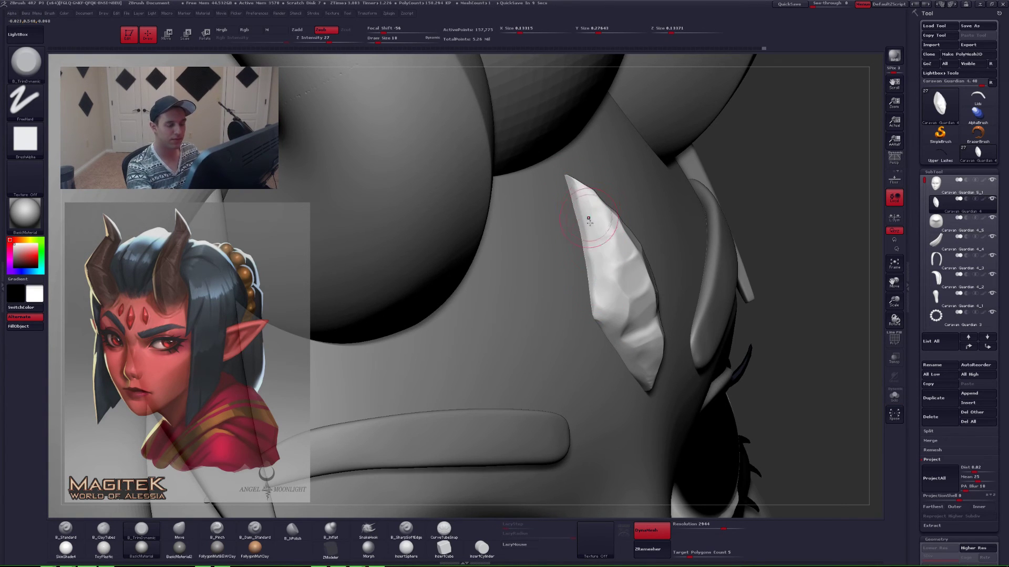
- Isolate the gem, switch to the hPolish brush, and re-apply DynaMesh to even out its mesh
mouse_move(592, 231)
right_mouse_down()
mouse_move(617, 339)
mouse_move(653, 319)
mouse_move(645, 316)
mouse_move(699, 312)
mouse_move(647, 314)
right_mouse_up()
key("alt+s")
key("6")
key("7")
left_click_drag(722, 377, 780, 252, "ctrl")
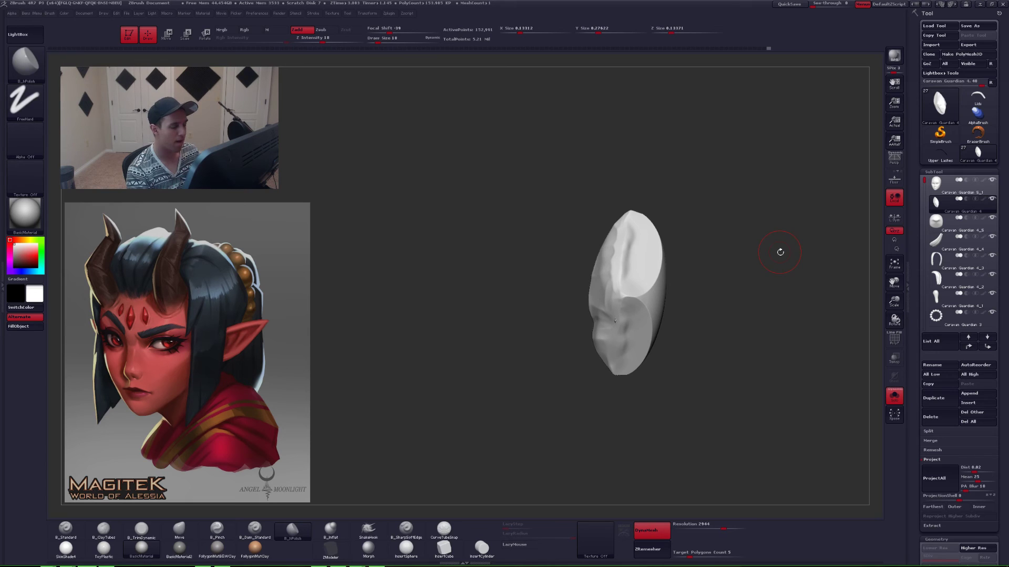
- Smooth the gem's side ridge up close and switch back to a small TrimDynamic brush for the facets
right_click_drag(615, 323, 641, 342, "ctrl")
mouse_move(633, 335)
left_mouse_down("shift")
mouse_move(616, 336)
mouse_move(615, 319)
left_mouse_up("shift")
key("space")
key("3")
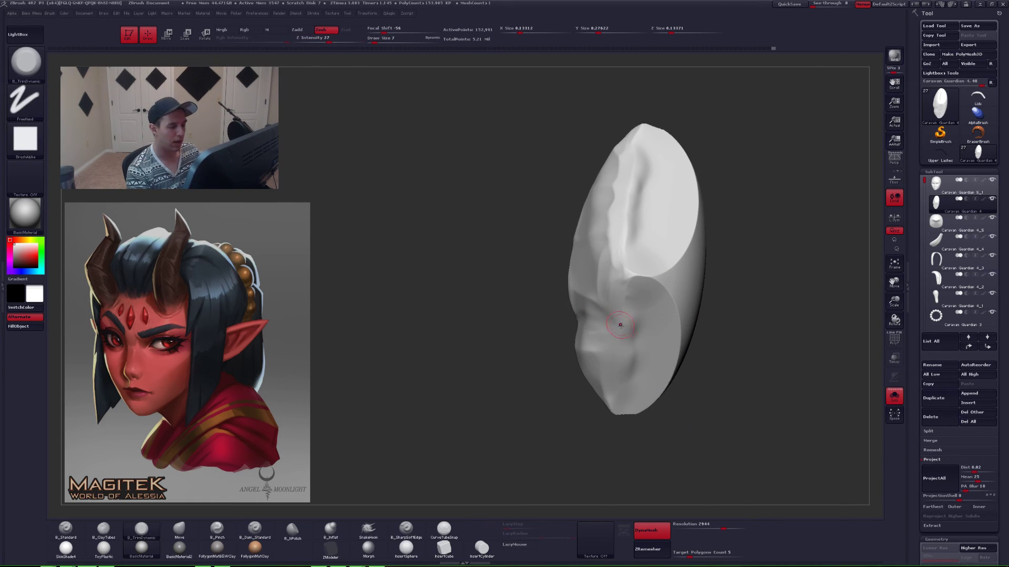
- QuickSave the project and show the full head with the gem from the front
left_click(789, 4)
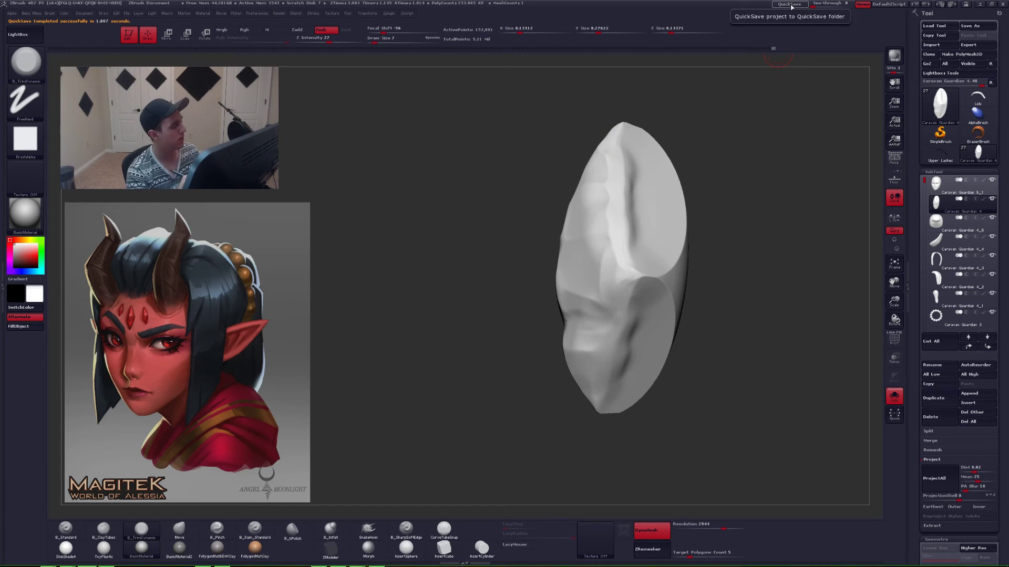
key("alt+s")
left_click_drag(452, 321, 653, 321)
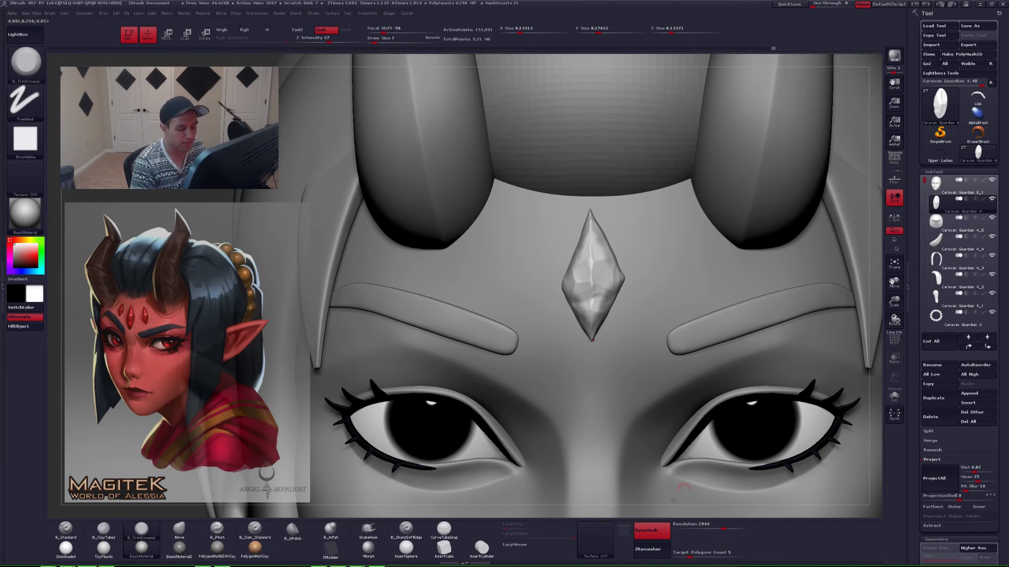
- Turn off DynaMesh for the gem and narrow it horizontally with a Transpose line drawn from its center
left_click(644, 536)
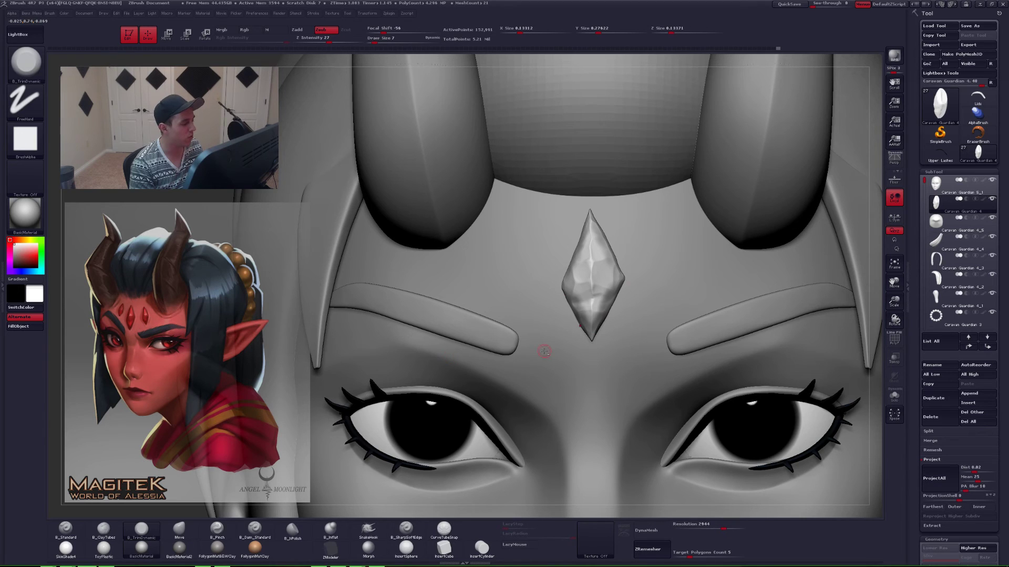
mouse_move(580, 326)
right_mouse_down("ctrl")
mouse_move(545, 350)
mouse_move(508, 307)
mouse_move(549, 303)
mouse_move(486, 302)
mouse_move(557, 291)
mouse_move(550, 260)
right_mouse_up("ctrl")
key("w")
left_click_drag(548, 259, 616, 255)
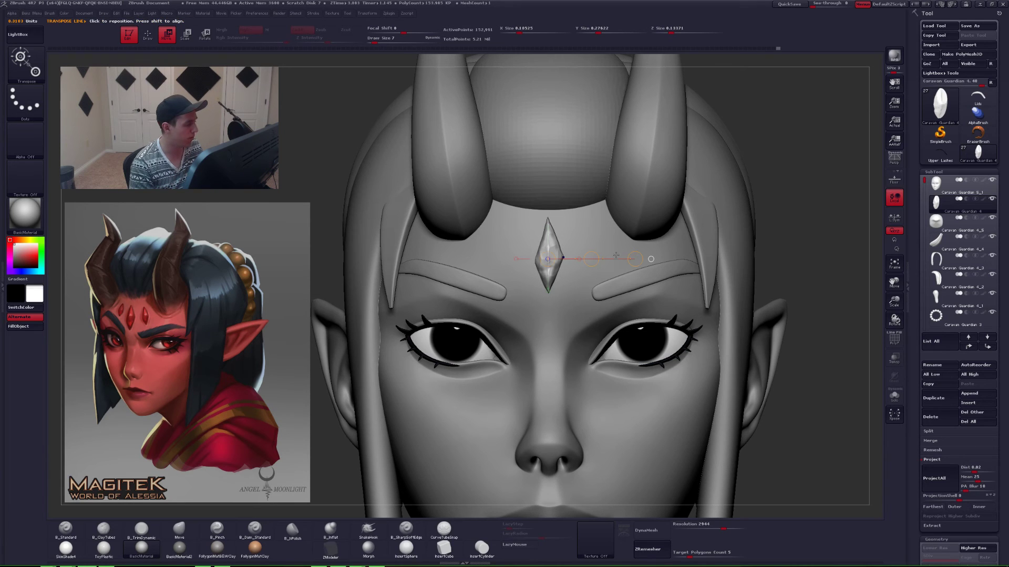
key("q")
- ZRemesh the gem at a target polygon count of 0.1 and inspect its topology with PolyFrame
mouse_move(587, 237)
right_mouse_down("alt")
mouse_move(569, 232)
mouse_move(565, 194)
right_mouse_up("alt")
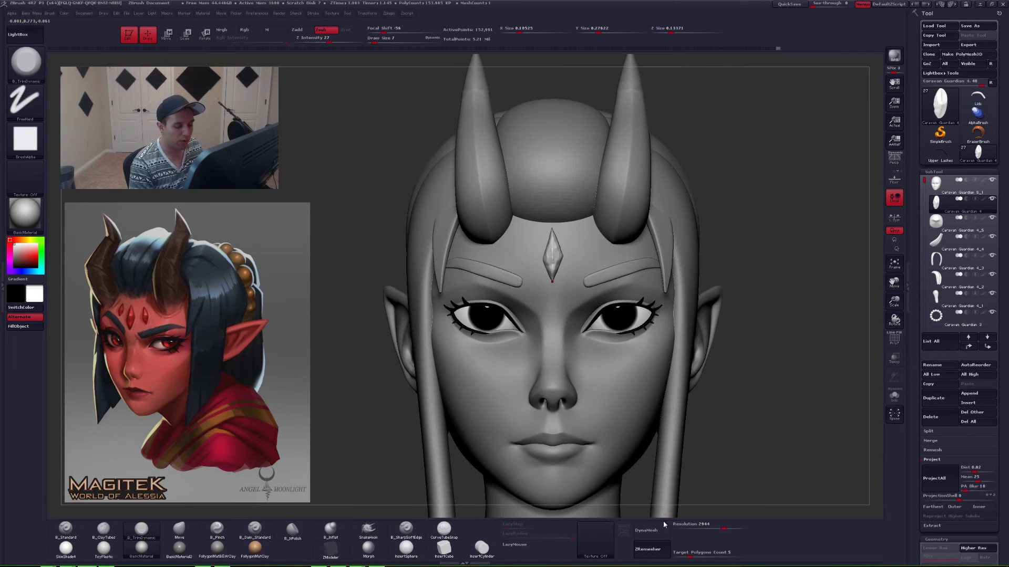
left_click_drag(683, 555, 675, 555)
left_click(648, 549)
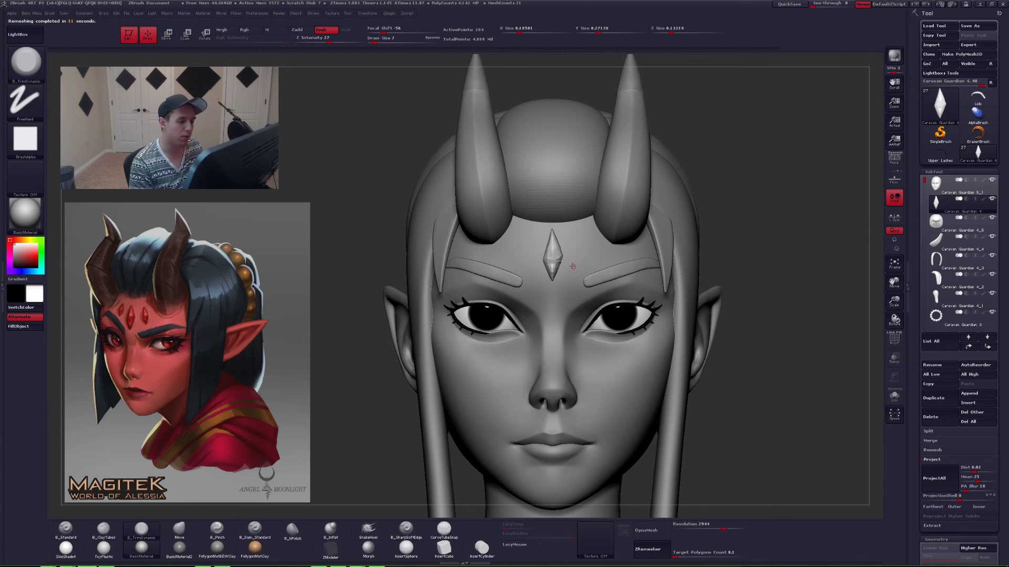
right_click_drag(555, 249, 601, 291, "alt")
key("shift+f")
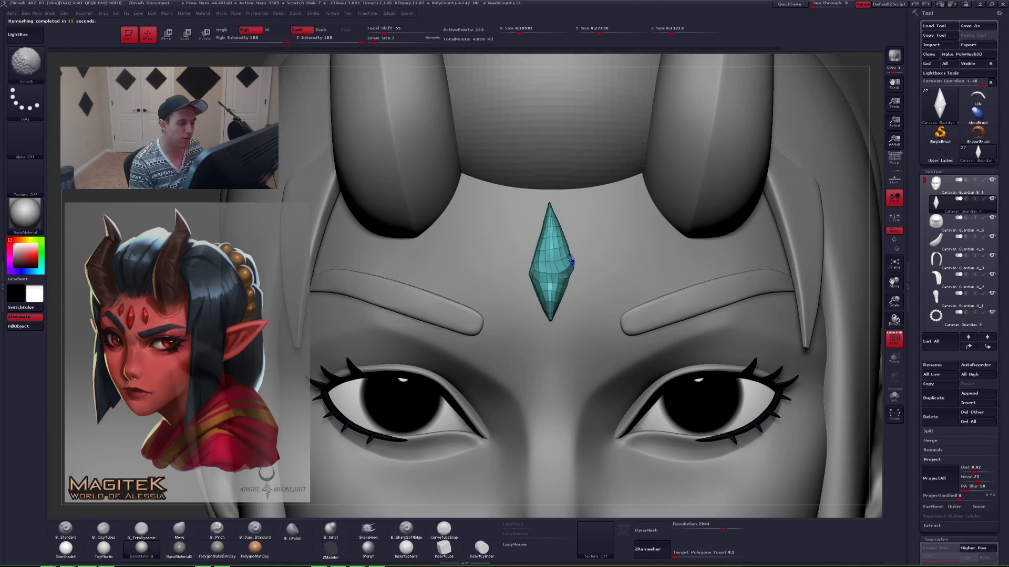
key("shift+f")
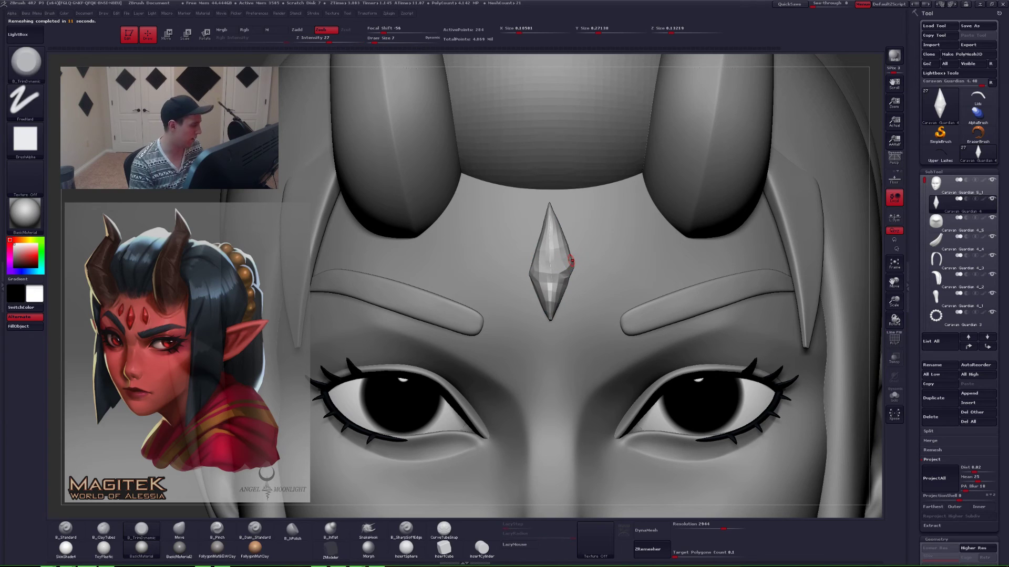
- Undo the ZRemesh of the gem
key("ctrl+z")
key("ctrl+z")
right_click_drag(569, 263, 586, 286, "alt")
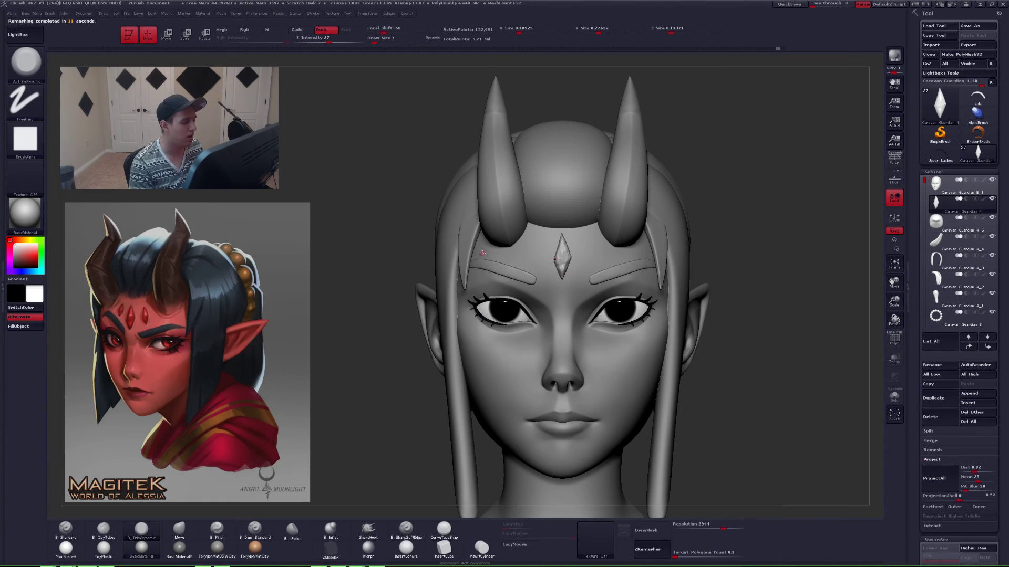
- Open the Decimation Master plugin, QuickSave the project, and pre-process the gem as the current subtool
left_click(3, 179)
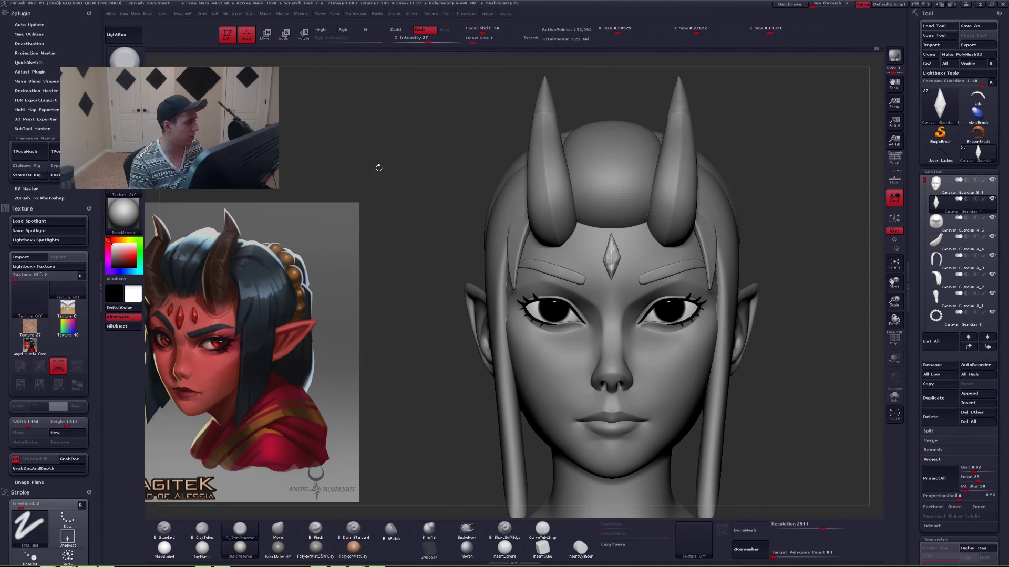
left_click(24, 138)
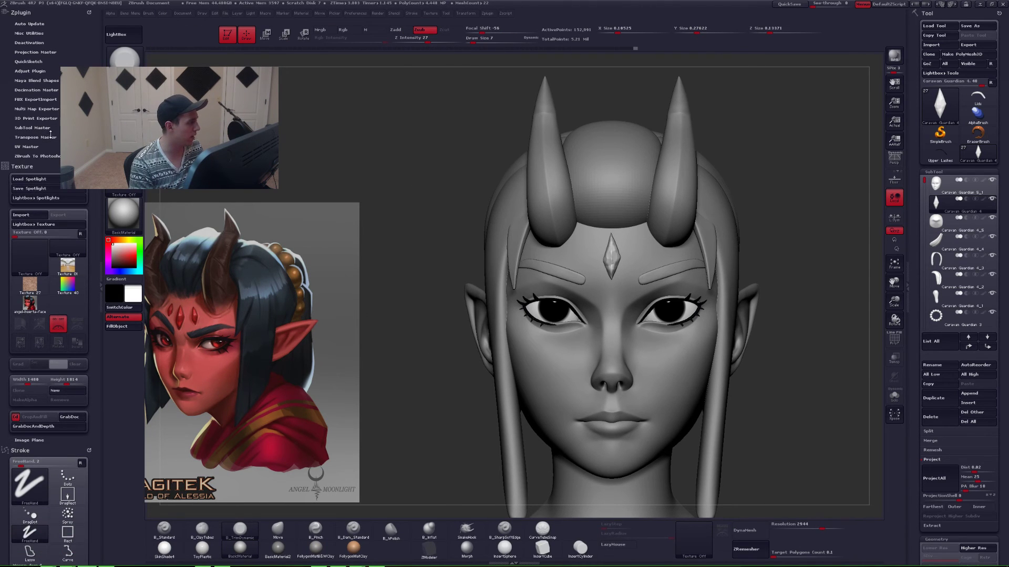
left_click(36, 90)
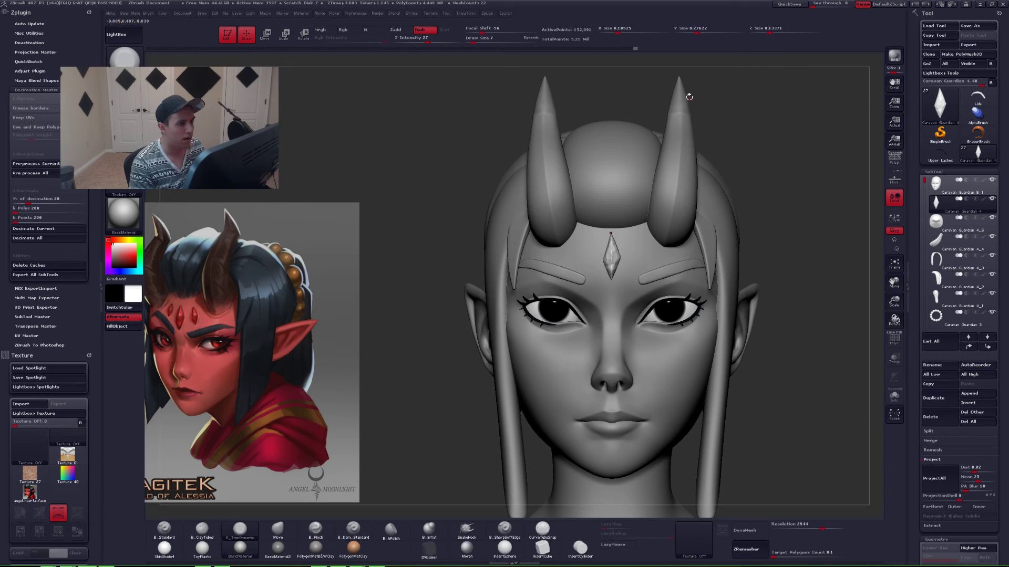
left_click(789, 4)
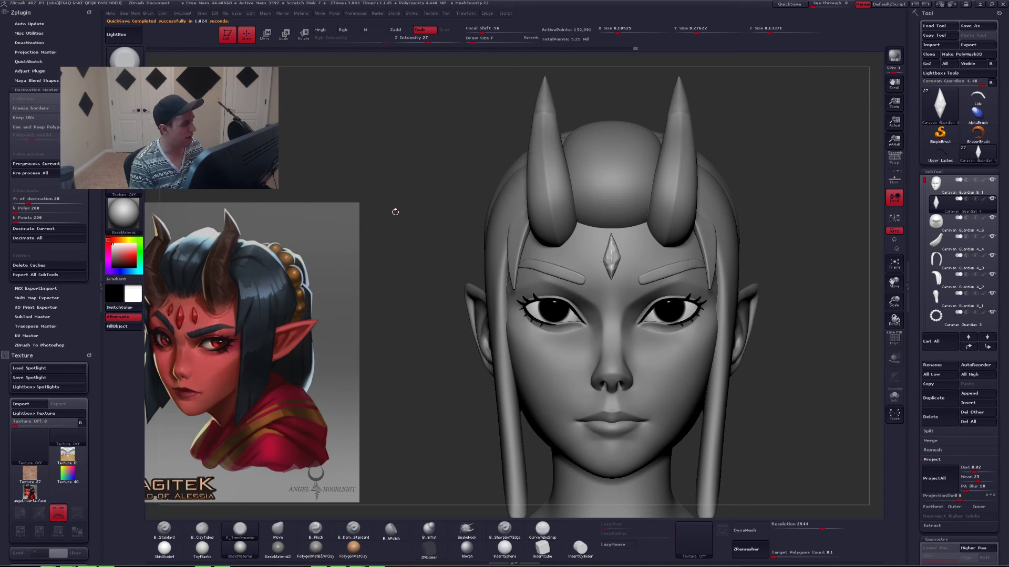
left_click(53, 164)
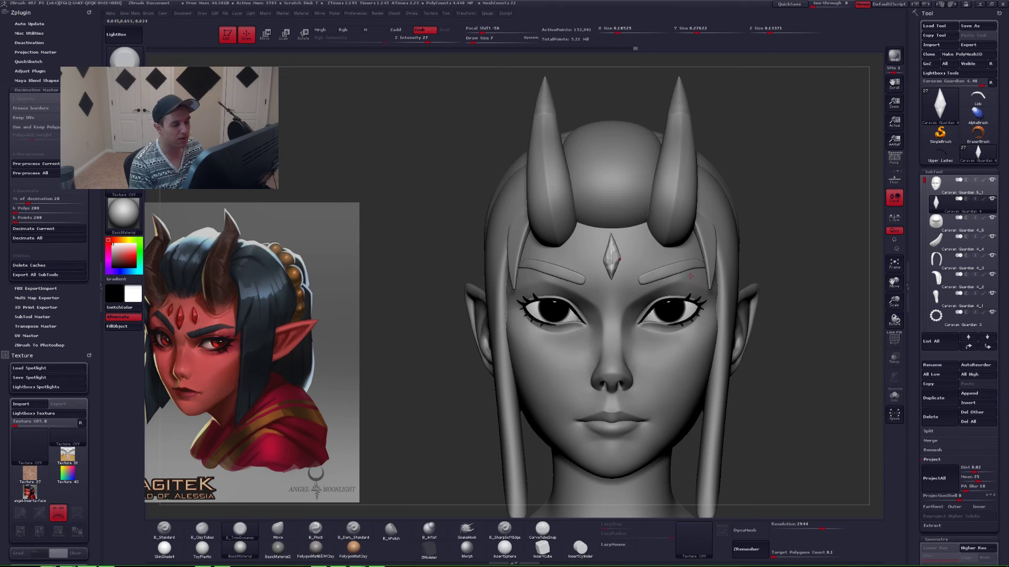
- Examine the gem's mesh density with PolyFrame, both on the head and isolated up close
key("shift+f")
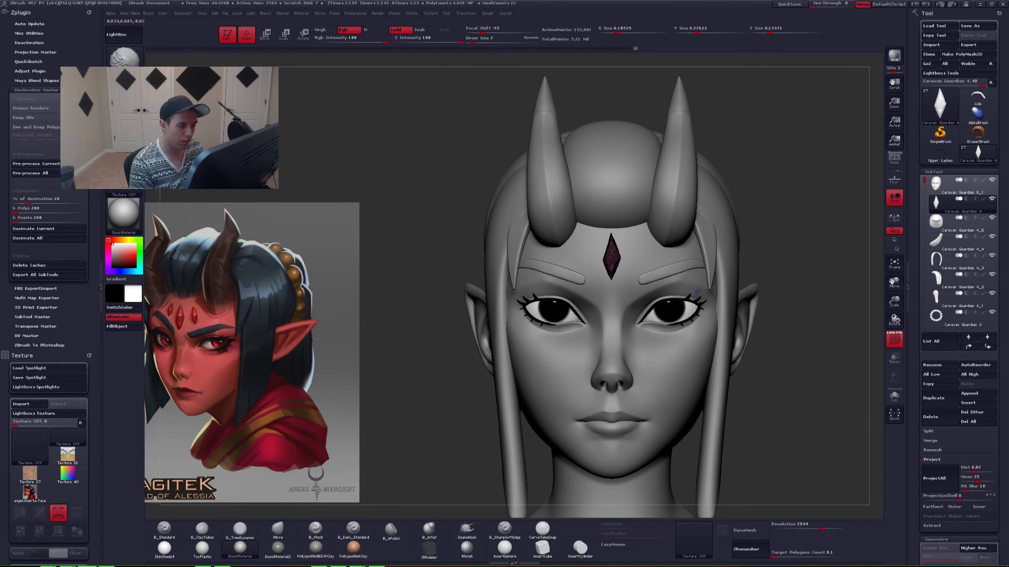
key("shift+f")
left_click_drag(632, 268, 742, 315, "alt")
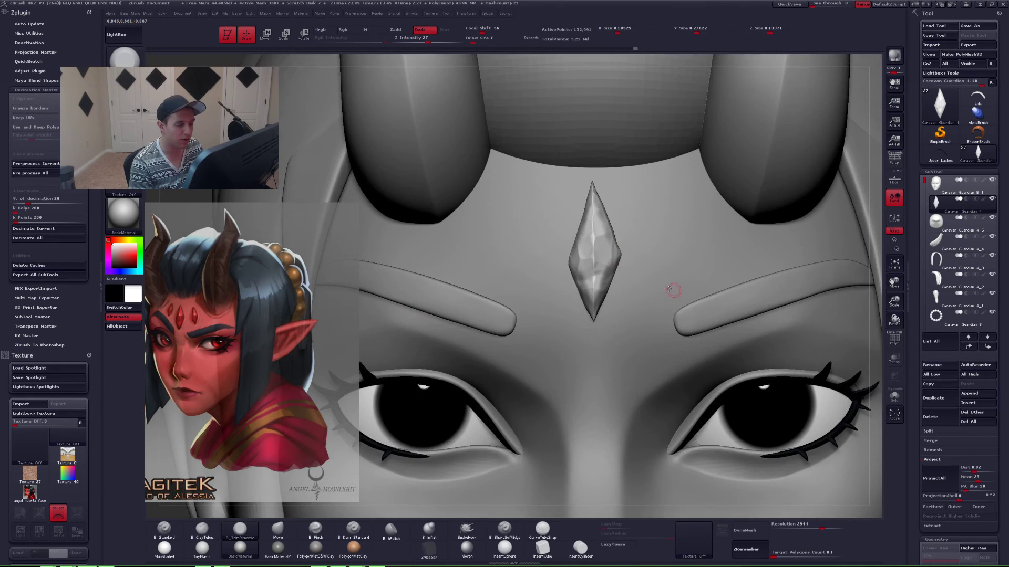
key("alt+s")
left_click_drag(630, 259, 639, 257)
key("shift+f")
key("shift+f")
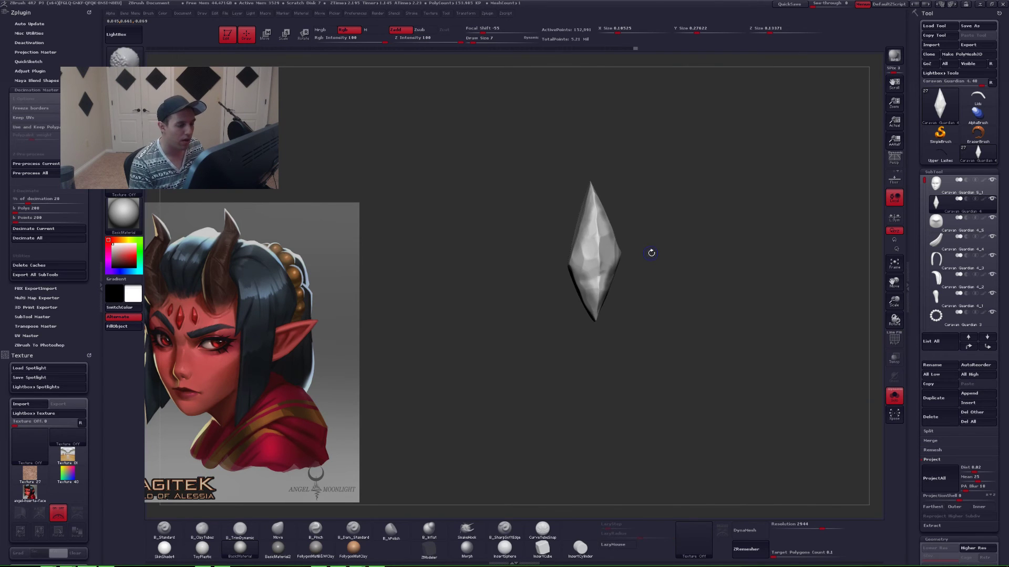
key("3")
mouse_move(610, 253)
right_mouse_down("ctrl")
mouse_move(630, 271)
mouse_move(615, 251)
right_mouse_up("ctrl")
right_click_drag(615, 252, 592, 272, "alt")
key("shift+f")
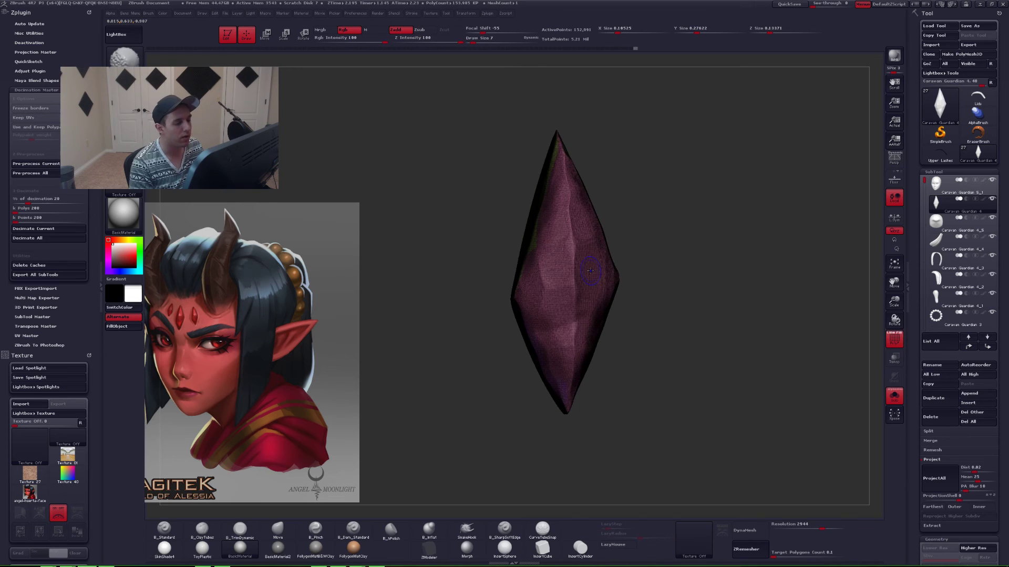
- Compare the decimated gem's mesh with the original using undo, redo and PolyFrame
key("shift+f")
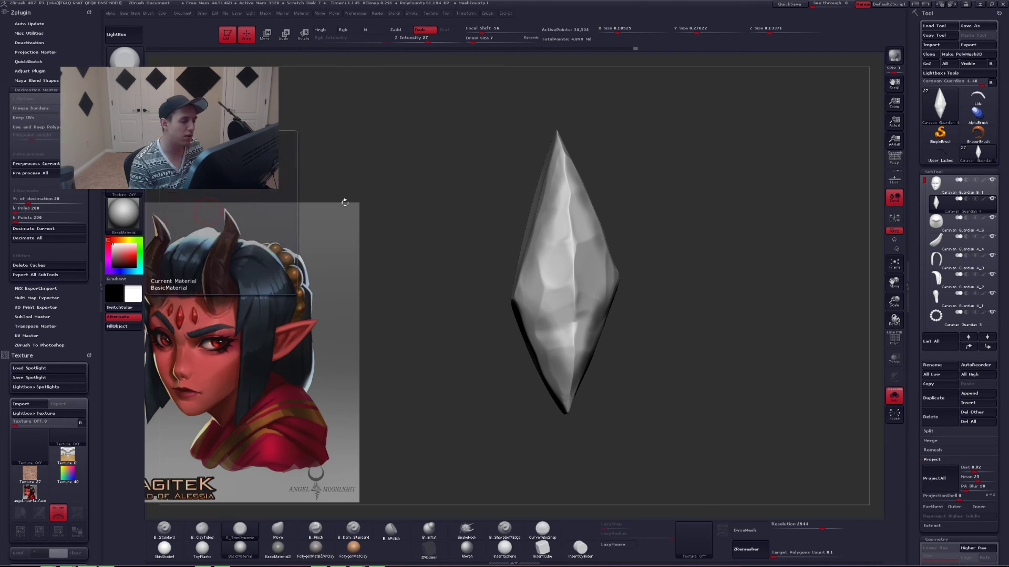
key("shift+f")
key("ctrl+z")
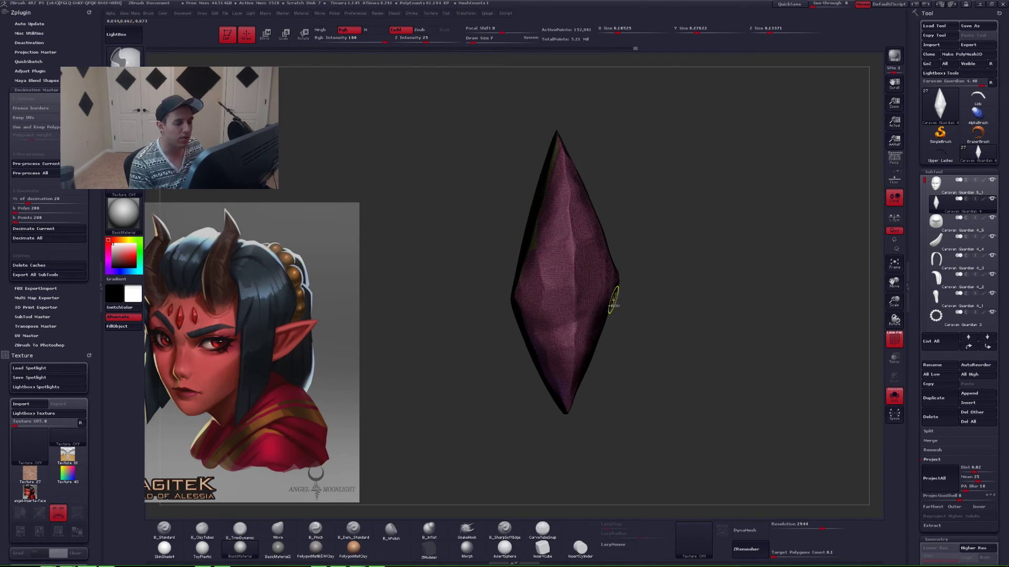
key("ctrl+shift+z")
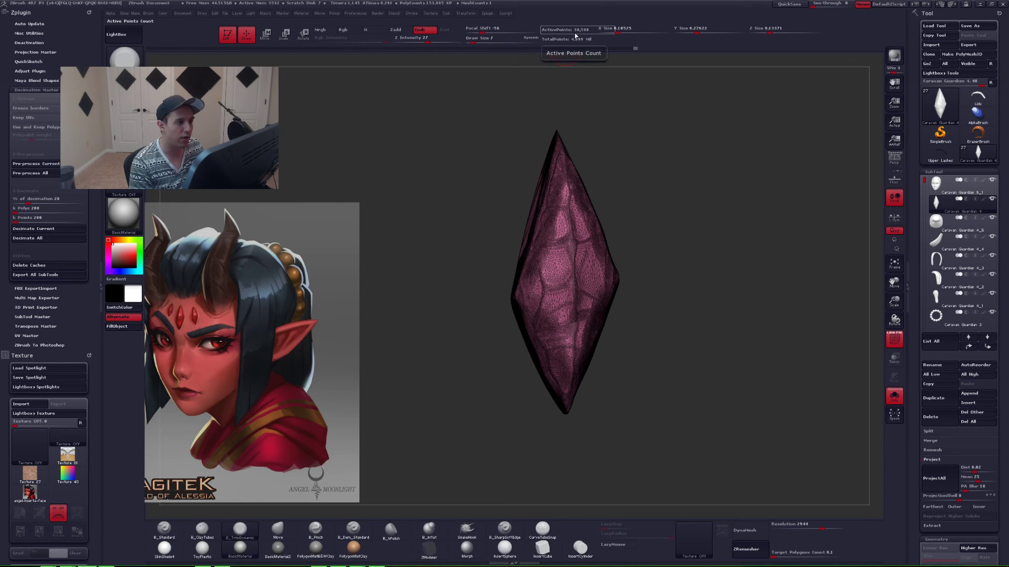
key("ctrl+z")
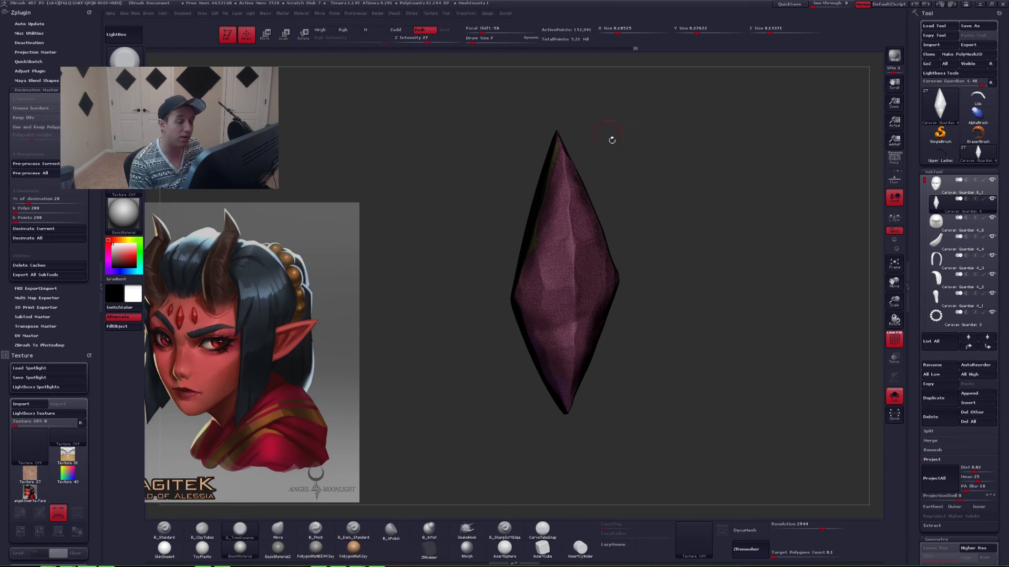
key("ctrl+shift+z")
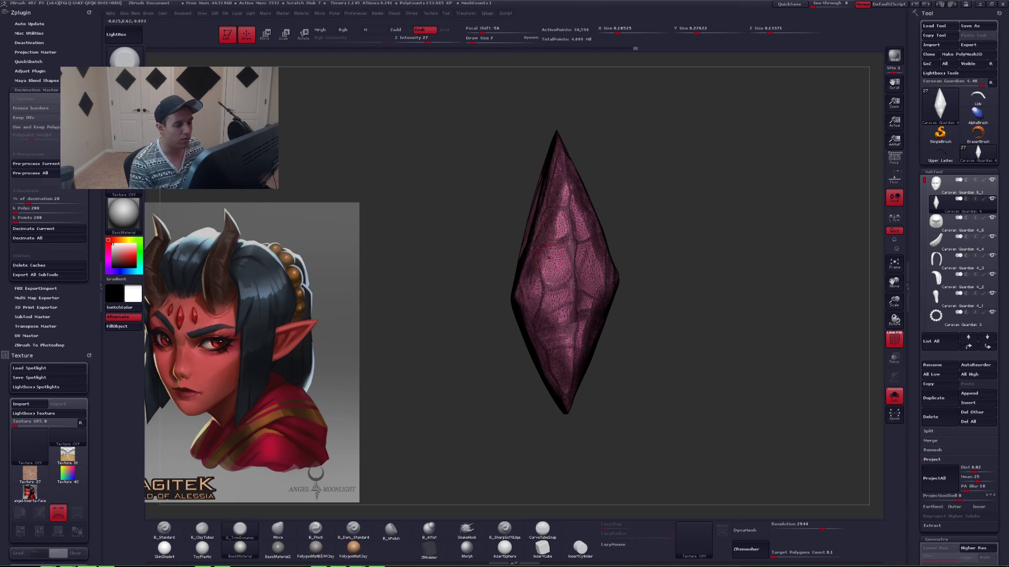
- Examine the decimated gem's mesh and shading from the side and front, switching PolyFrame on and off
left_click_drag(562, 125, 450, 210)
key("shift+f")
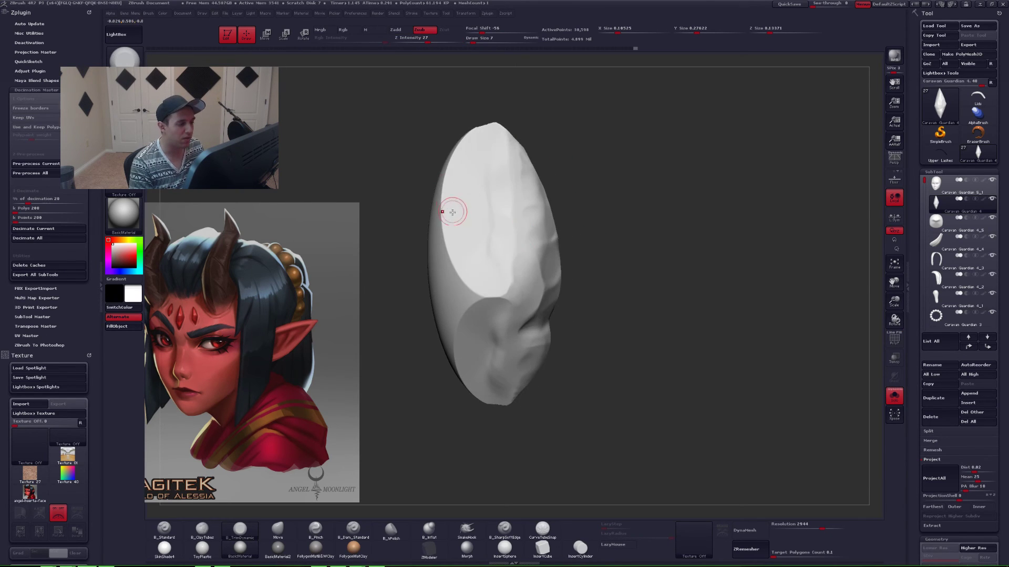
key("shift+f")
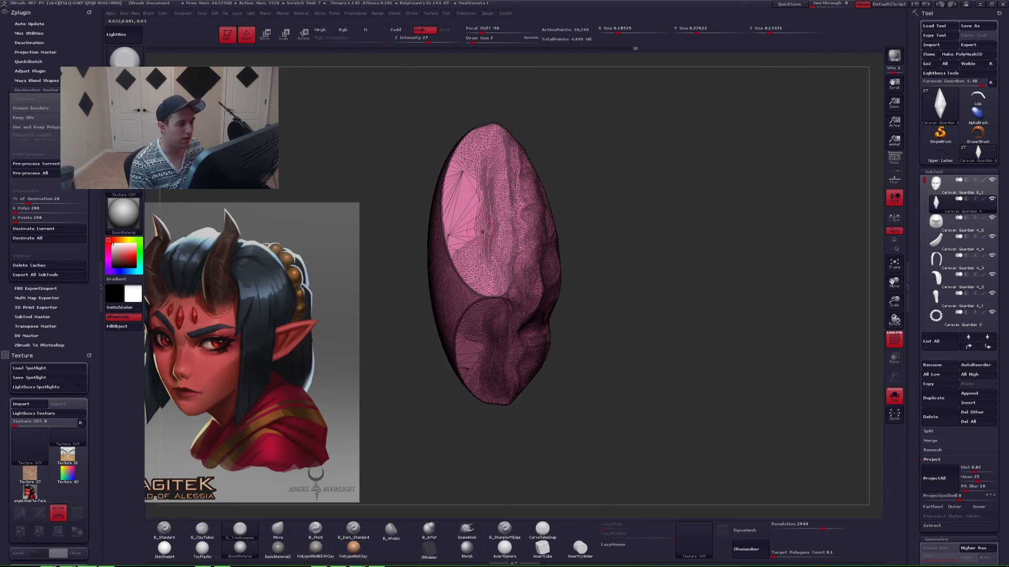
left_click_drag(481, 232, 468, 235)
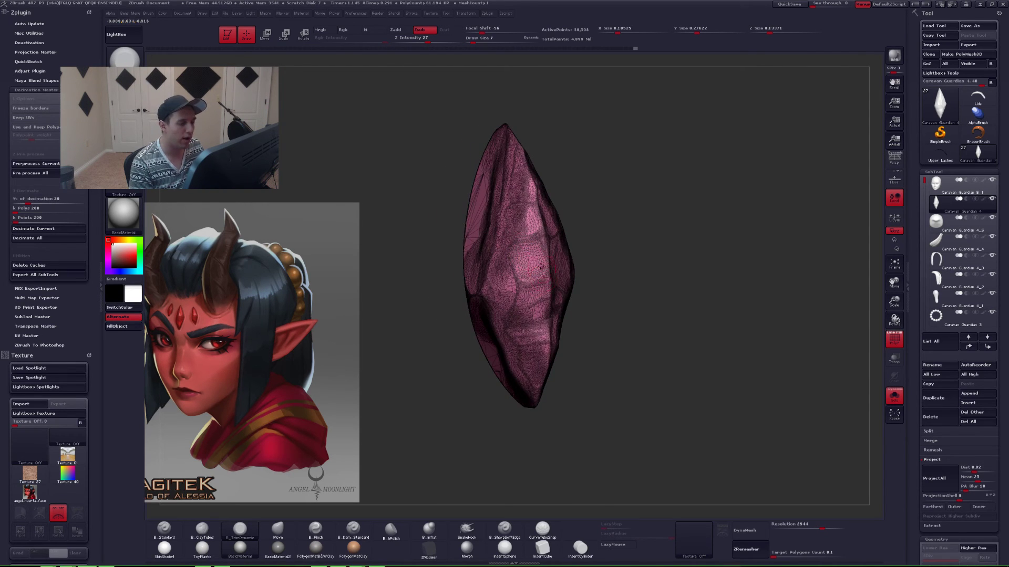
key("shift+f")
right_click_drag(536, 268, 529, 246, "ctrl")
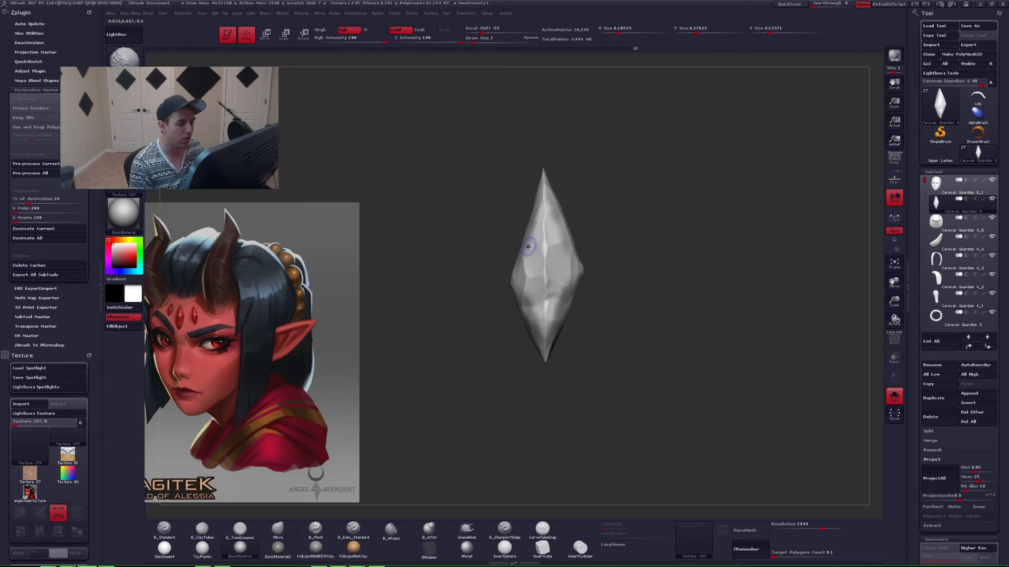
key("shift+f")
key("shift+f")
right_click_drag(553, 279, 569, 296, "ctrl")
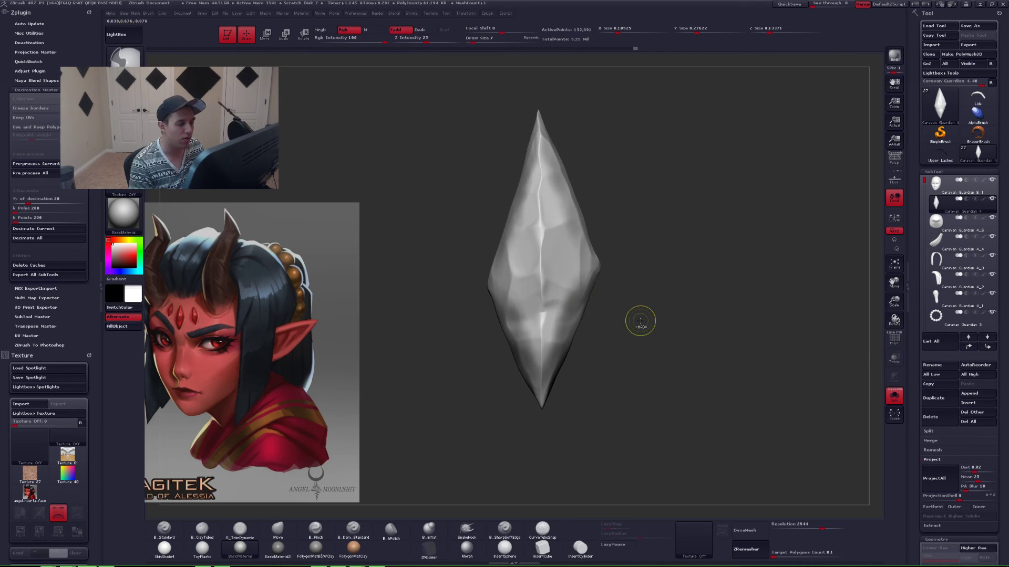
- Step back and forth through the gem's history to compare the shading of the original and decimated surfaces
key("ctrl+d")
key("ctrl+z")
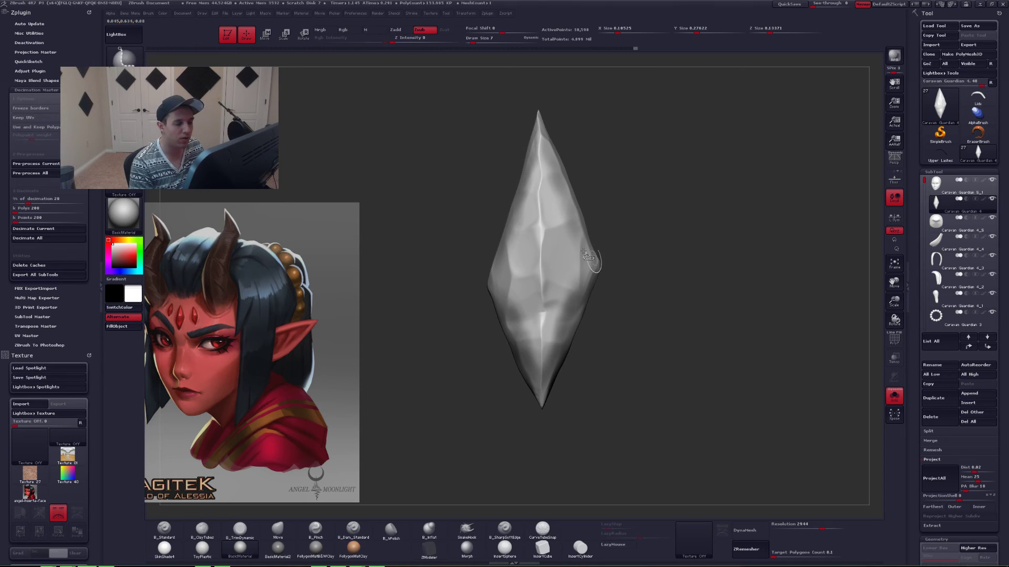
key("ctrl+z")
key("ctrl+z")
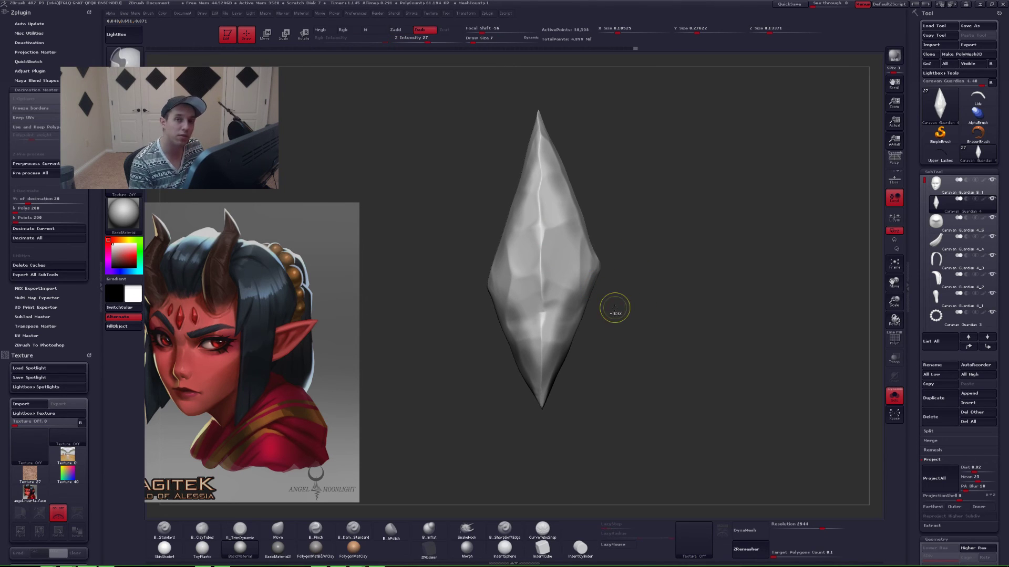
key("ctrl+shift+z")
key("ctrl+shift+z")
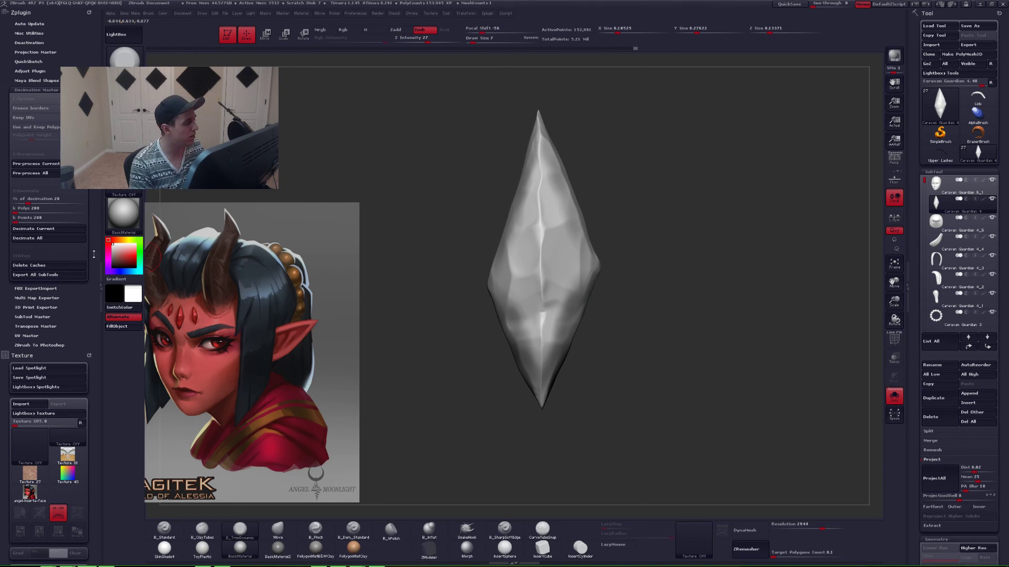
key("shift+f")
key("shift+f")
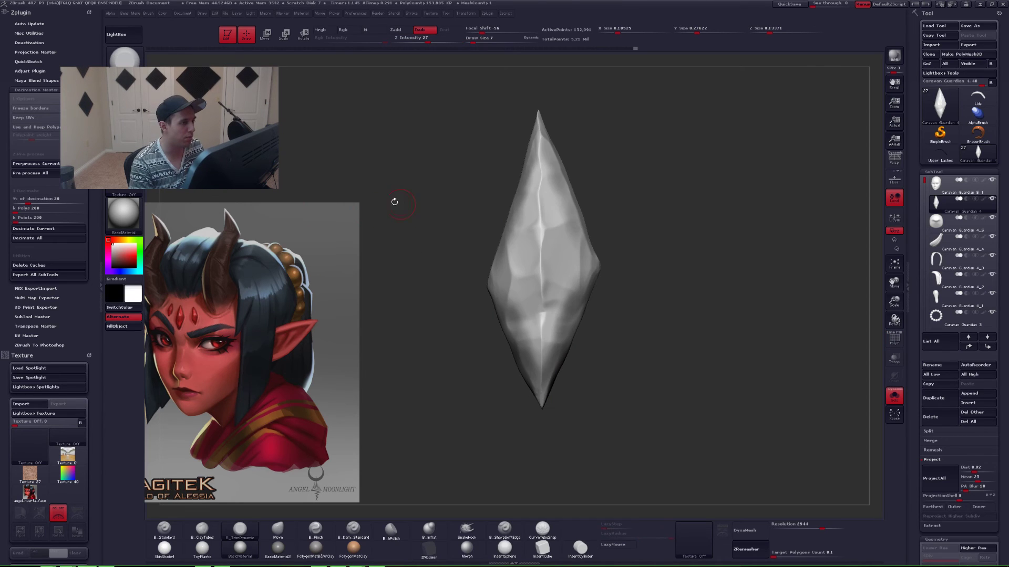
key("ctrl+z")
- Set the percentage of decimation to 1 and decimate the current gem subtool
left_click(33, 202)
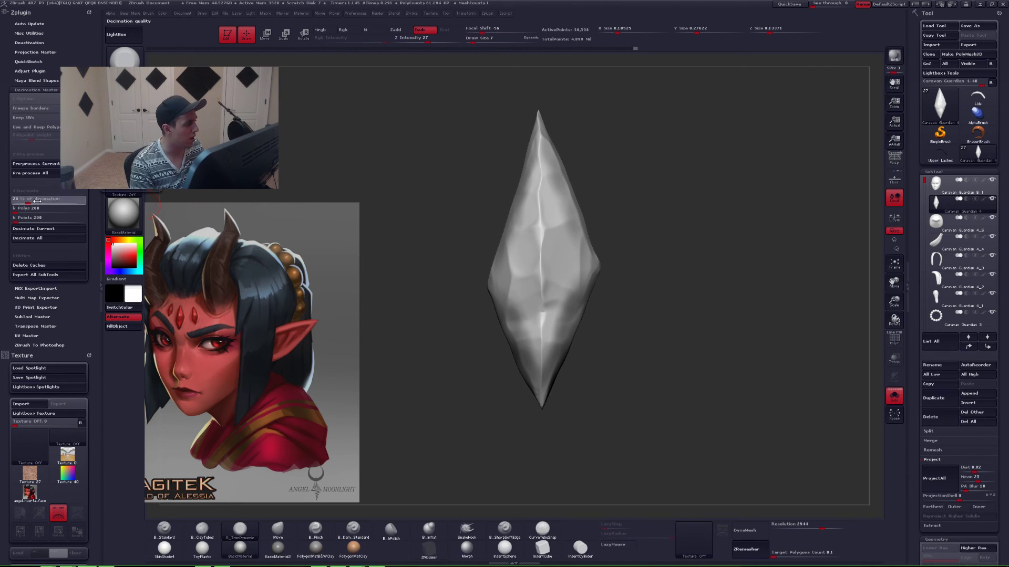
left_click(39, 202)
type("1")
key("Tab")
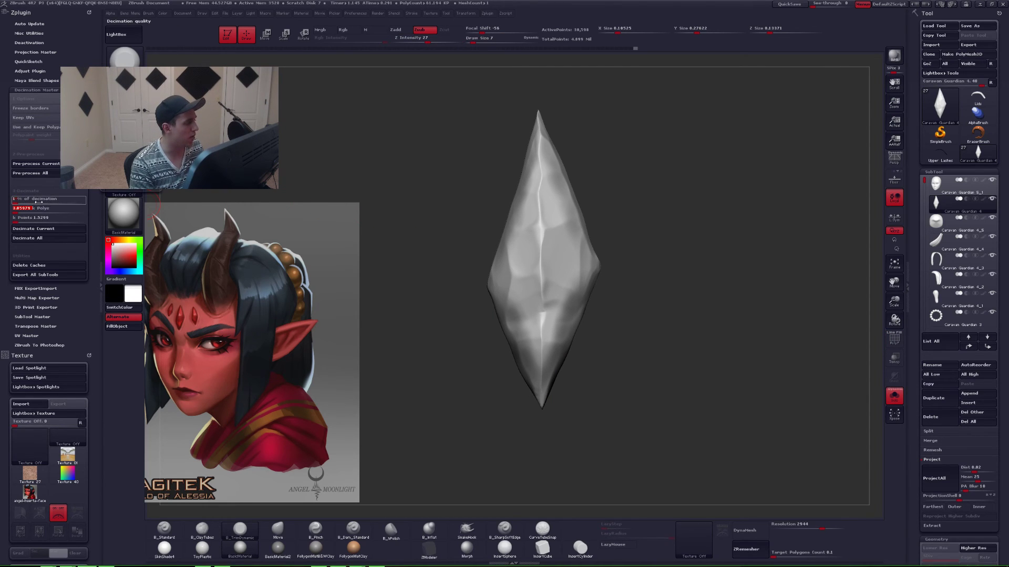
left_click(61, 230)
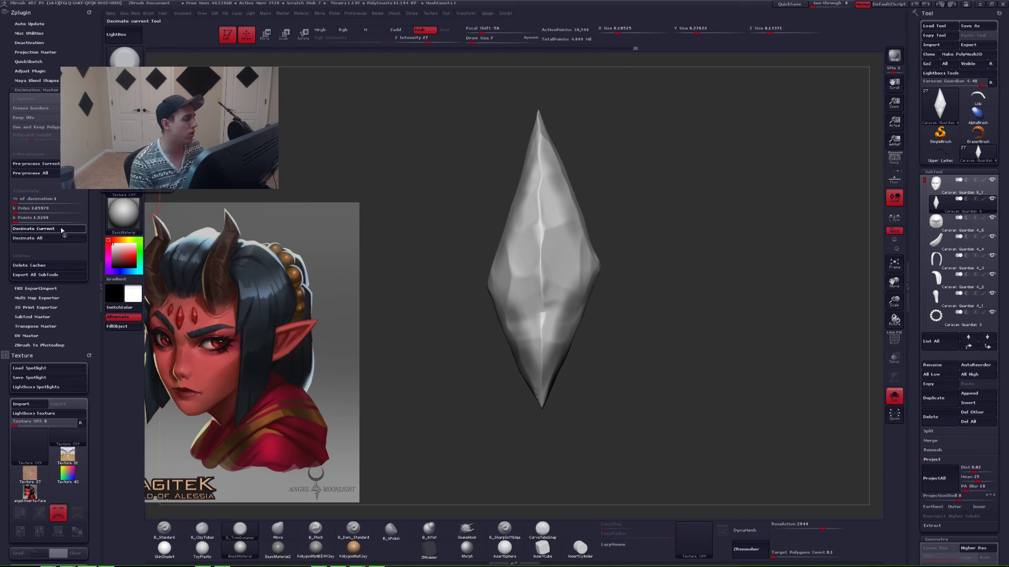
- Decimate the gem again at 0.1 percent and check its facets both in isolation and on the forehead
left_click(32, 201)
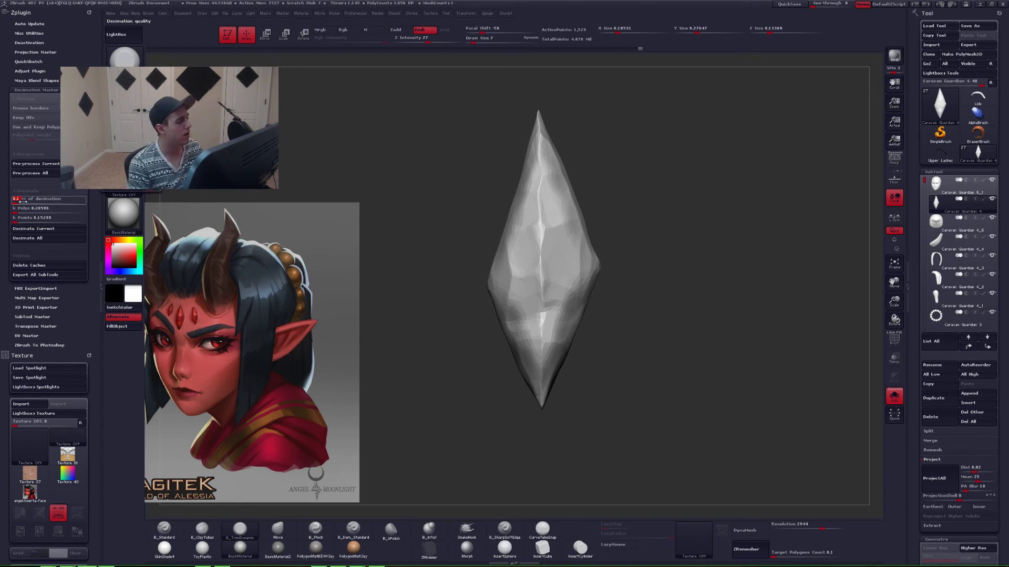
key("Return")
left_click(34, 229)
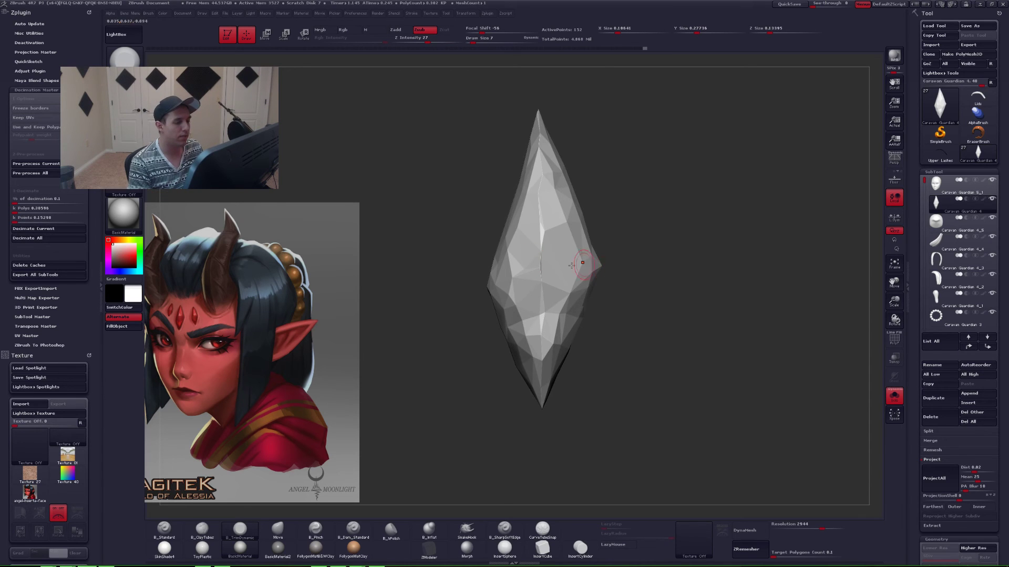
right_click_drag(546, 275, 572, 280, "alt")
key("shift+f")
key("shift+f")
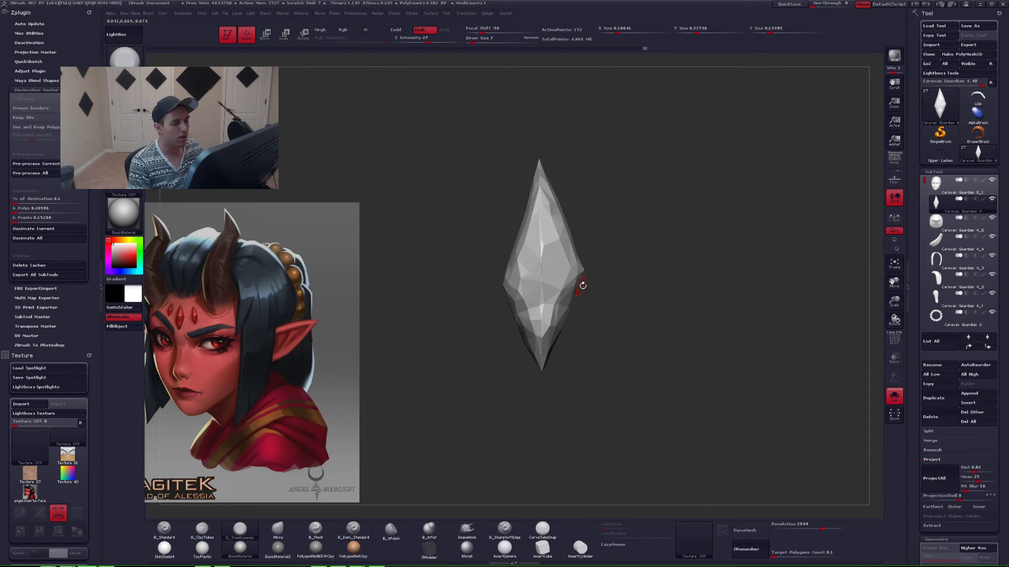
key("alt+s")
right_click_drag(543, 238, 520, 229, "alt")
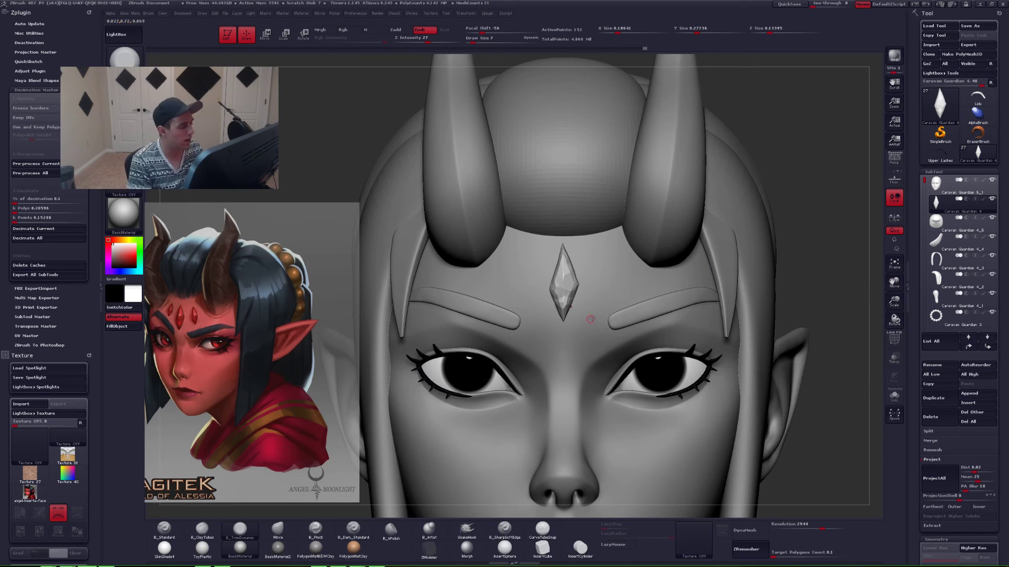
right_click_drag(542, 280, 591, 281, "alt")
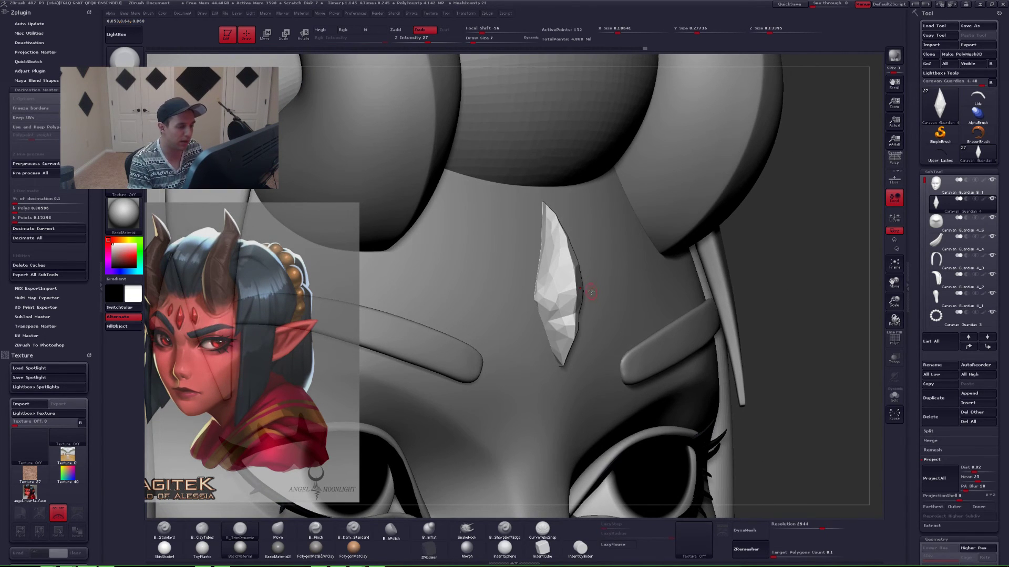
- Set the percentage of decimation to 0.05 and decimate the current gem subtool
left_click(29, 209)
left_click(24, 203)
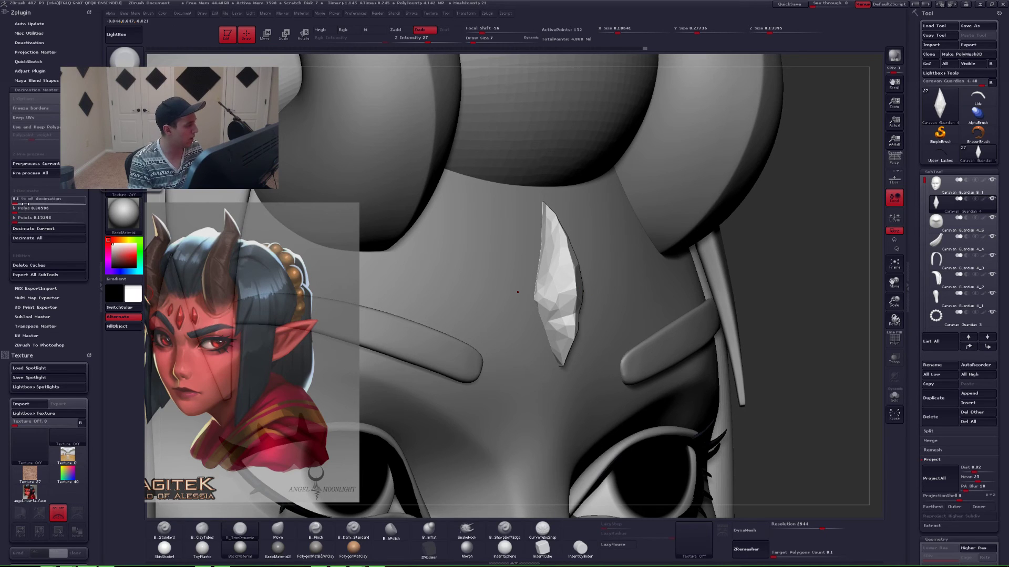
key("Return")
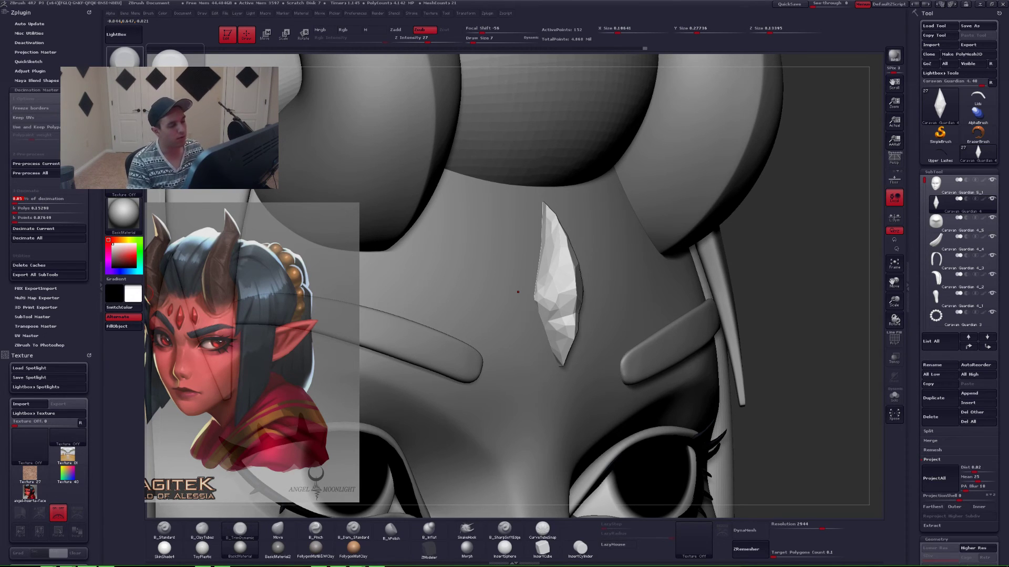
left_click(73, 230)
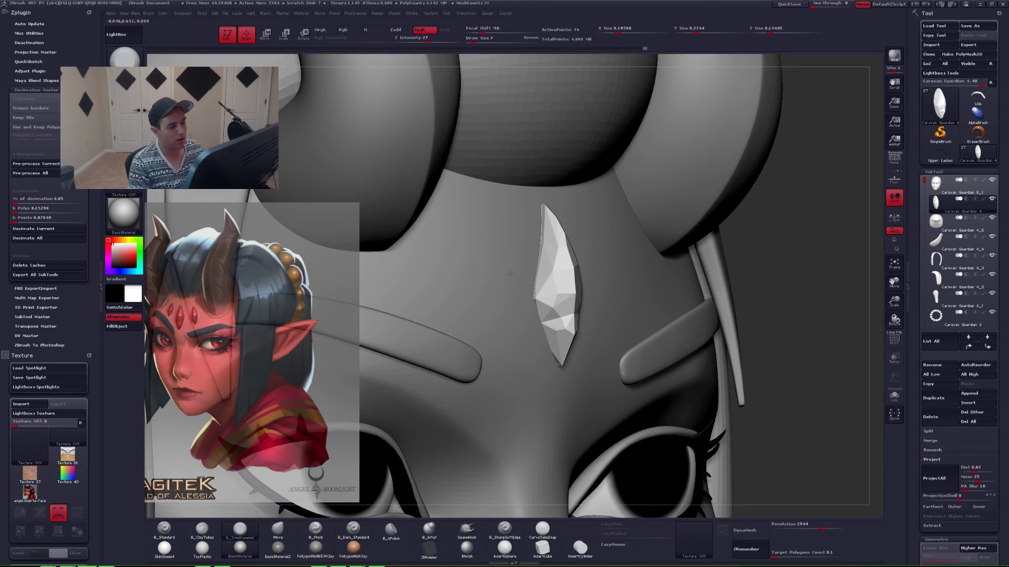
- Examine the low-poly gem's facets on the forehead, then isolated up close with PolyFrame
right_click_drag(500, 348, 478, 303, "ctrl")
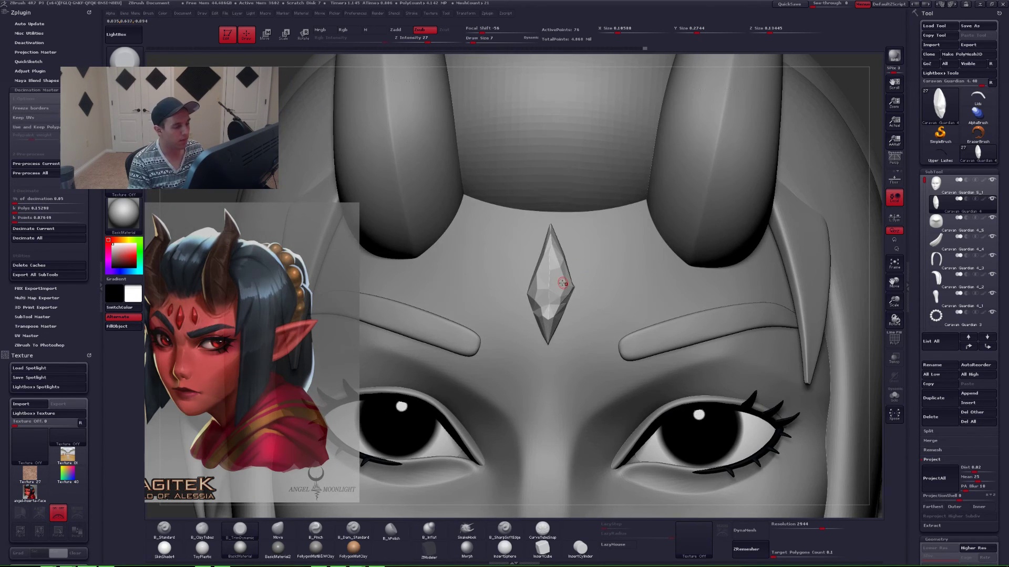
right_click_drag(562, 283, 609, 340)
key("alt+s")
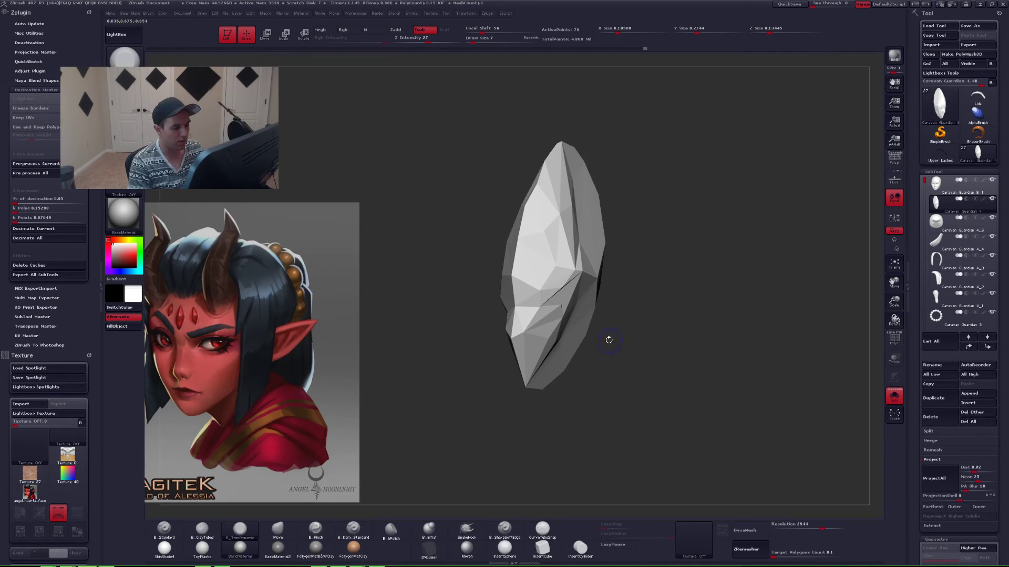
key("shift+f")
left_click_drag(609, 340, 544, 306)
mouse_move(546, 309)
right_mouse_down()
mouse_move(566, 315)
mouse_move(548, 290)
right_mouse_up()
key("shift+f")
mouse_move(583, 321)
right_mouse_down("ctrl")
mouse_move(640, 374)
mouse_move(592, 326)
right_mouse_up("ctrl")
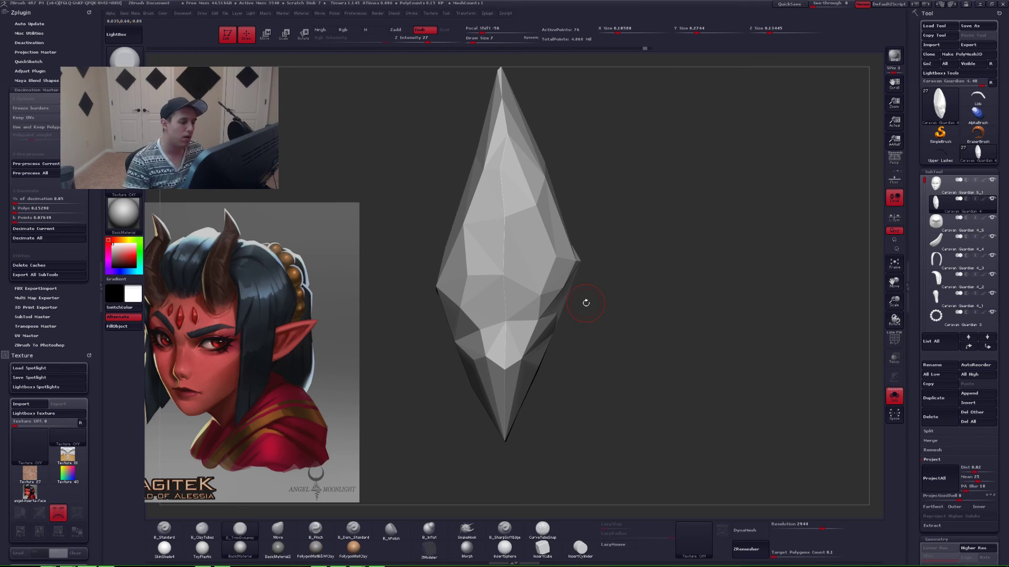
left_click_drag(586, 303, 556, 322)
- Set the draw size to 5 and subdivide the decimated gem four times
key("s")
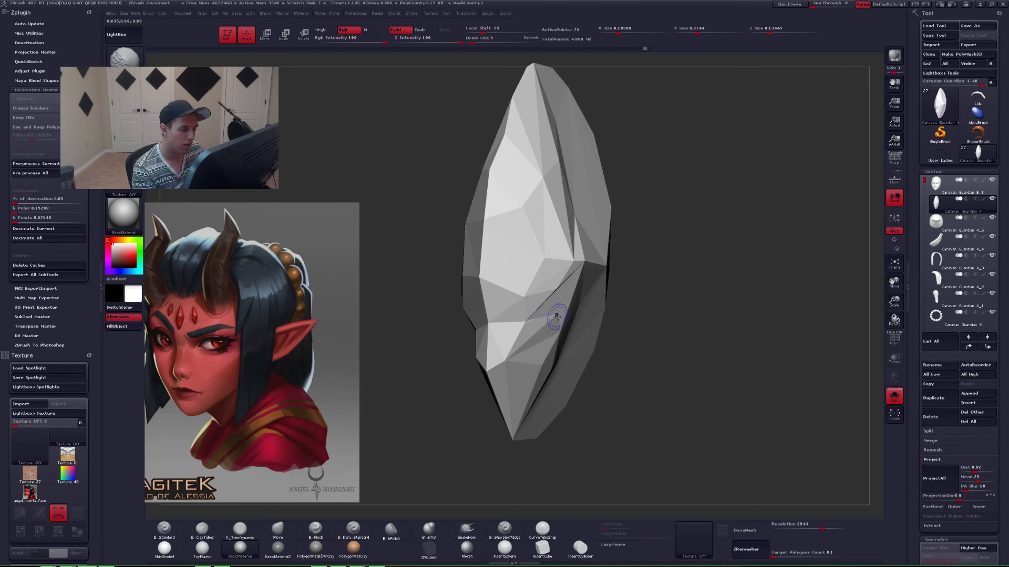
mouse_move(552, 321)
right_mouse_down()
mouse_move(545, 328)
mouse_move(562, 348)
mouse_move(547, 329)
right_mouse_up()
key("ctrl+d")
key("ctrl+d")
key("ctrl+d")
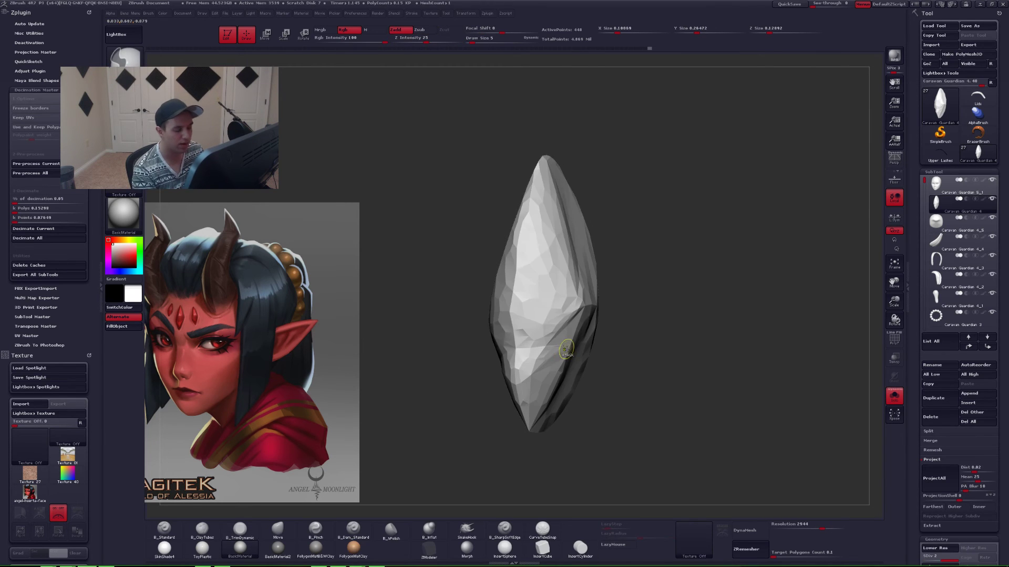
key("ctrl+d")
right_click_drag(568, 352, 550, 350)
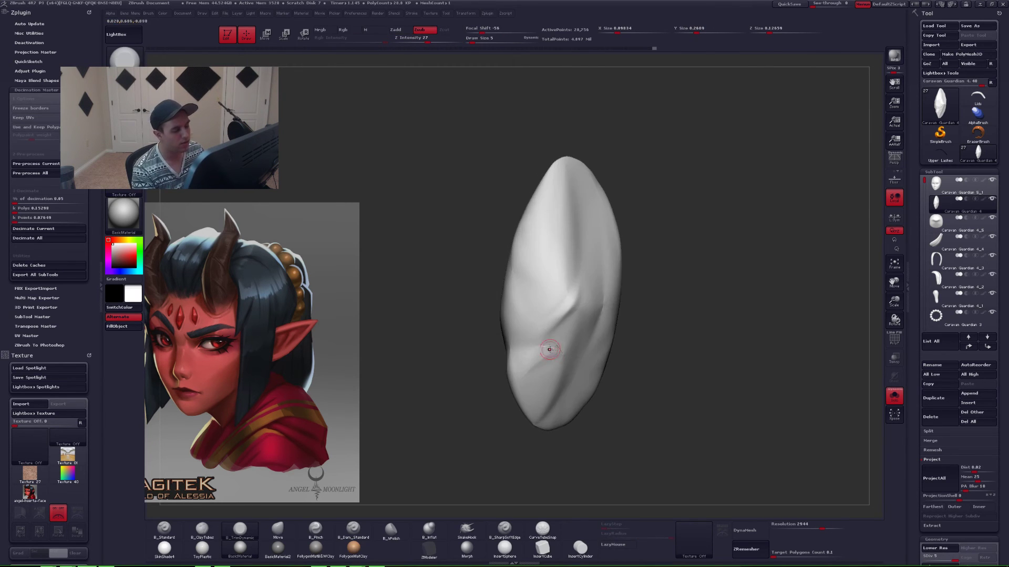
- Switch to the Move brush with a draw size of 12 and subdivide the gem once more
key("b")
key("m")
key("v")
key("space")
key("ctrl+space")
left_click_drag(556, 349, 559, 328)
key("space")
key("ctrl+d")
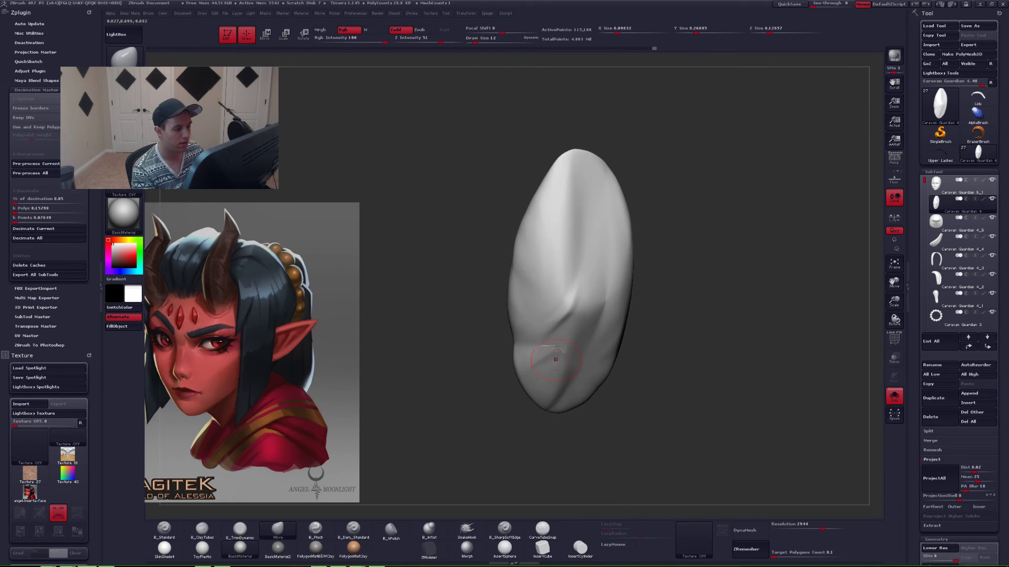
- DynaMesh the subdivided gem at resolution 2944 and check it against the forehead
right_click_drag(560, 350, 650, 320)
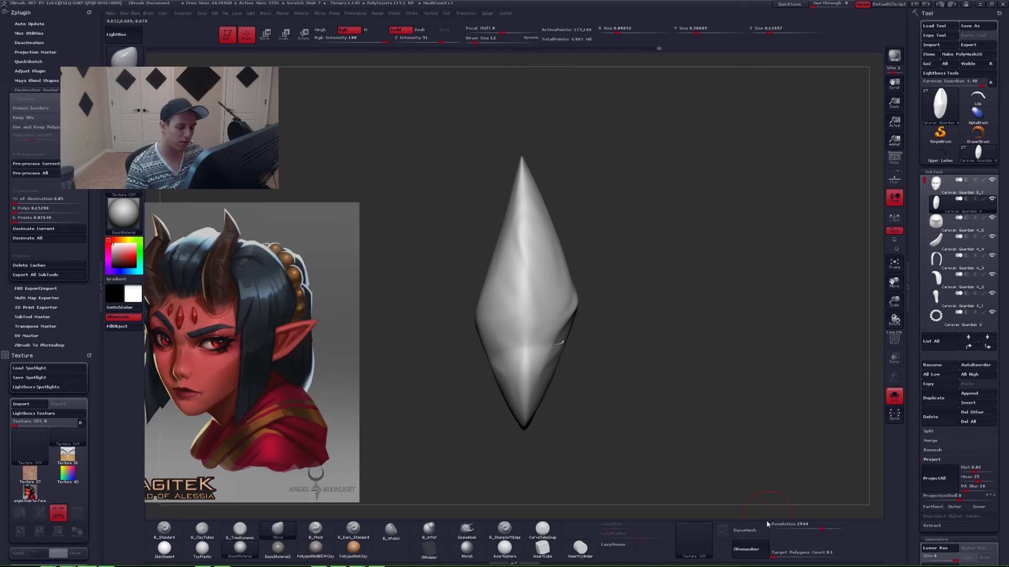
left_click(746, 530)
left_click(717, 549)
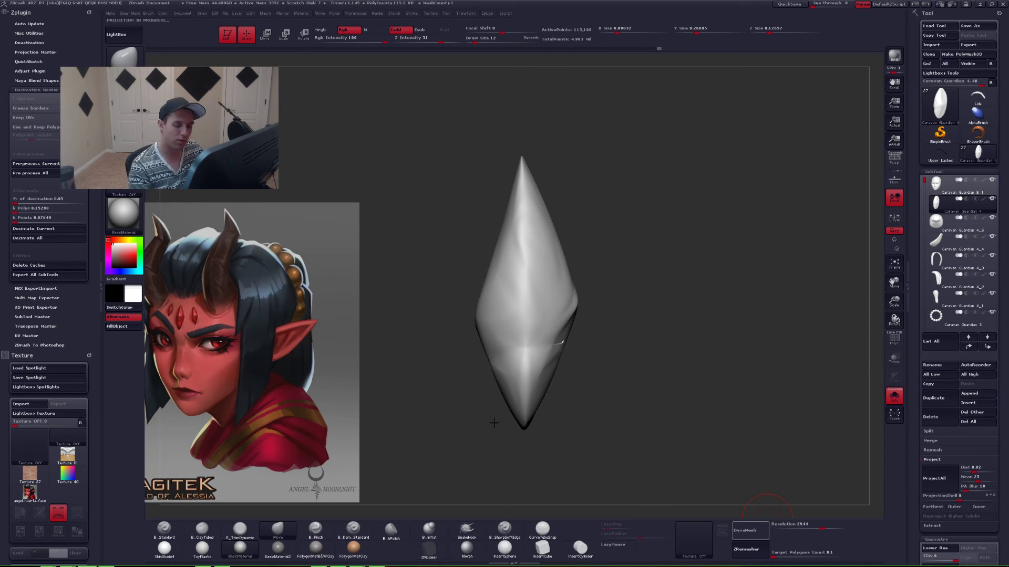
mouse_move(543, 378)
right_mouse_down()
mouse_move(558, 358)
mouse_move(618, 366)
right_mouse_up()
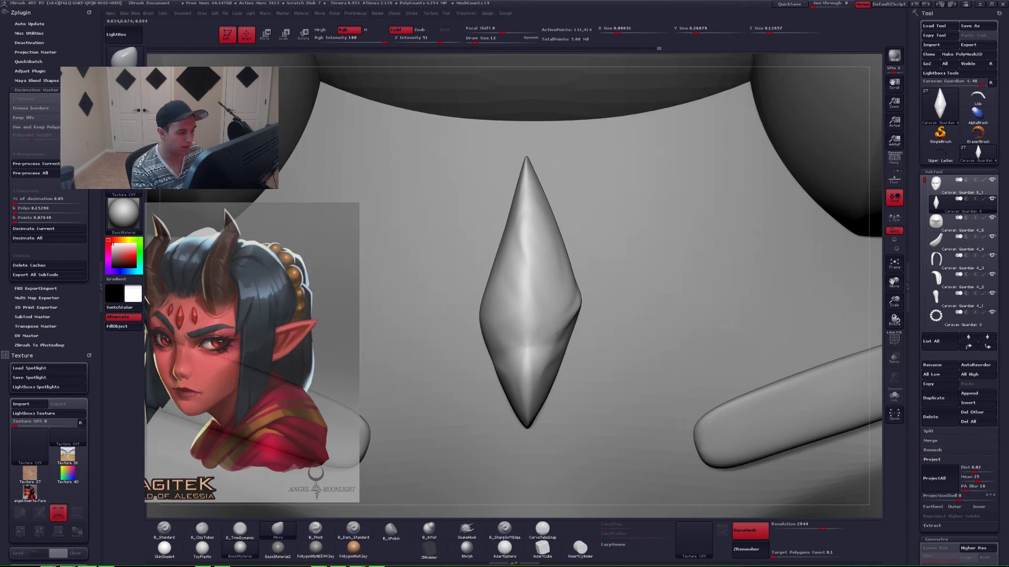
- Build up the dent on the gem's side with B_ClayTubes and switch to the B_TrimDynamic brush to check the facet
key("2")
right_click_drag(615, 334, 546, 325)
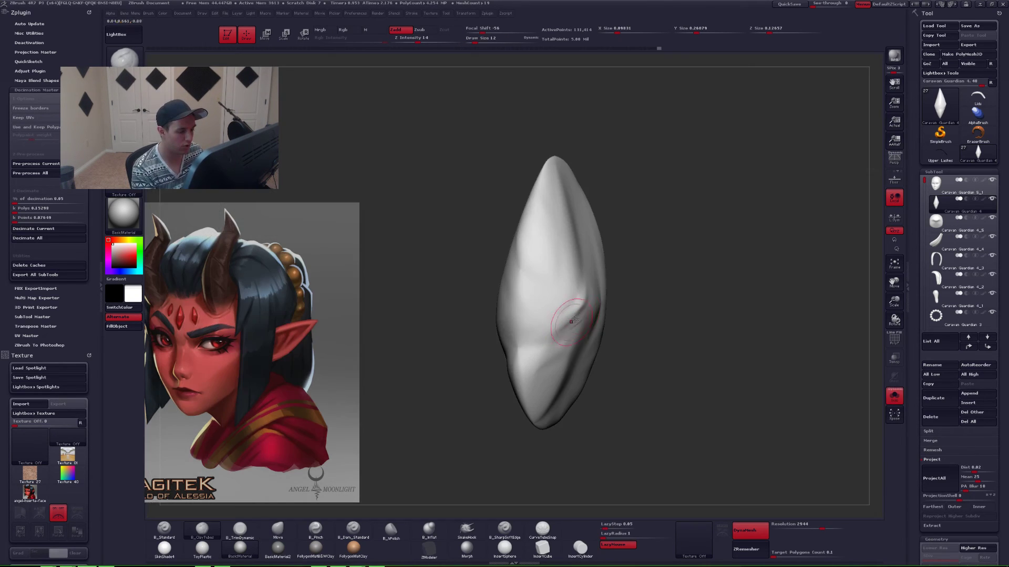
left_click_drag(574, 320, 573, 327)
key("3")
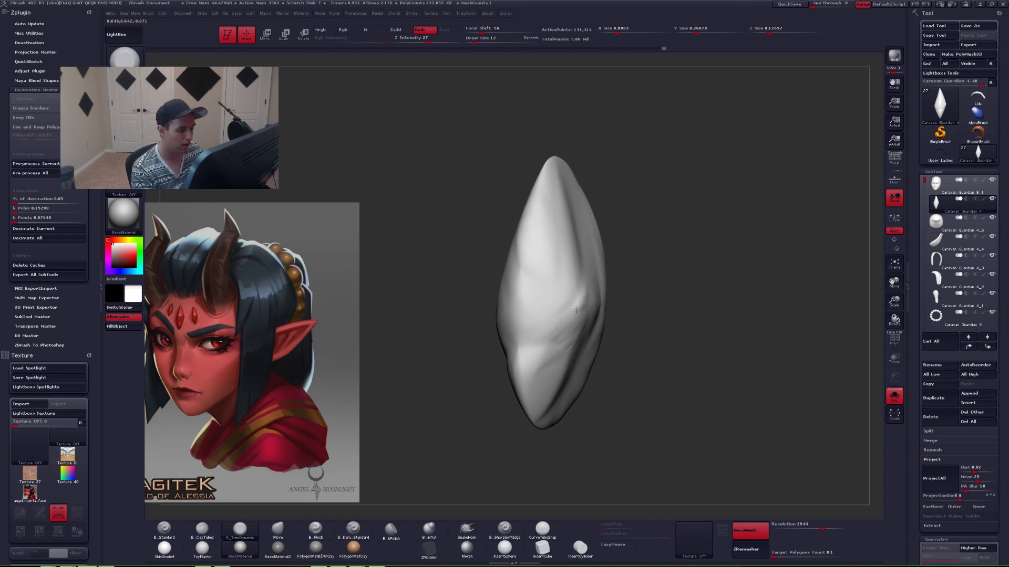
right_click_drag(578, 326, 581, 347)
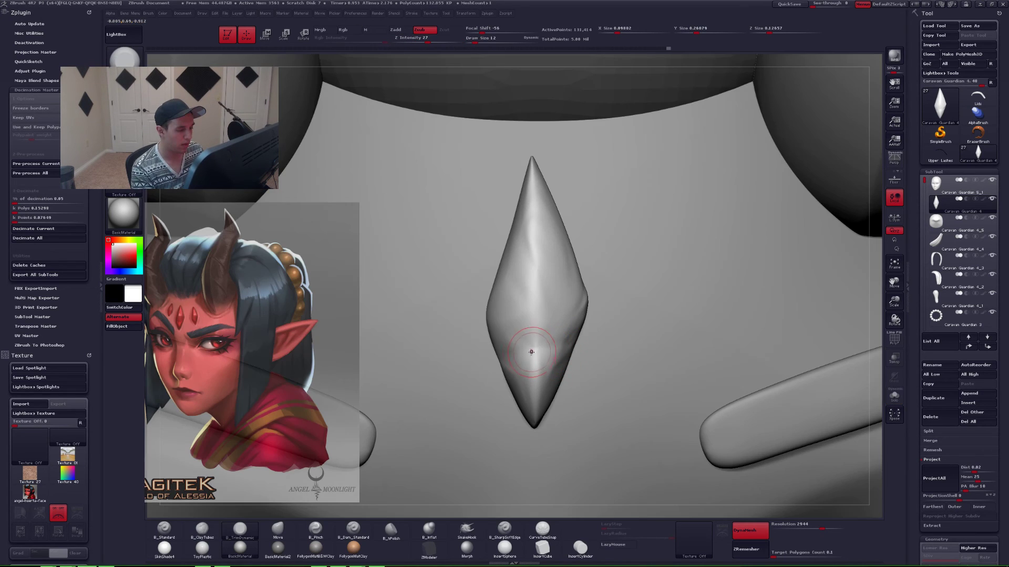
- Crease two horizontal facet edges across the gem's lower half with B_Pinch, and sharpen both tips with a smaller draw size
key("5")
left_click_drag(565, 347, 597, 338)
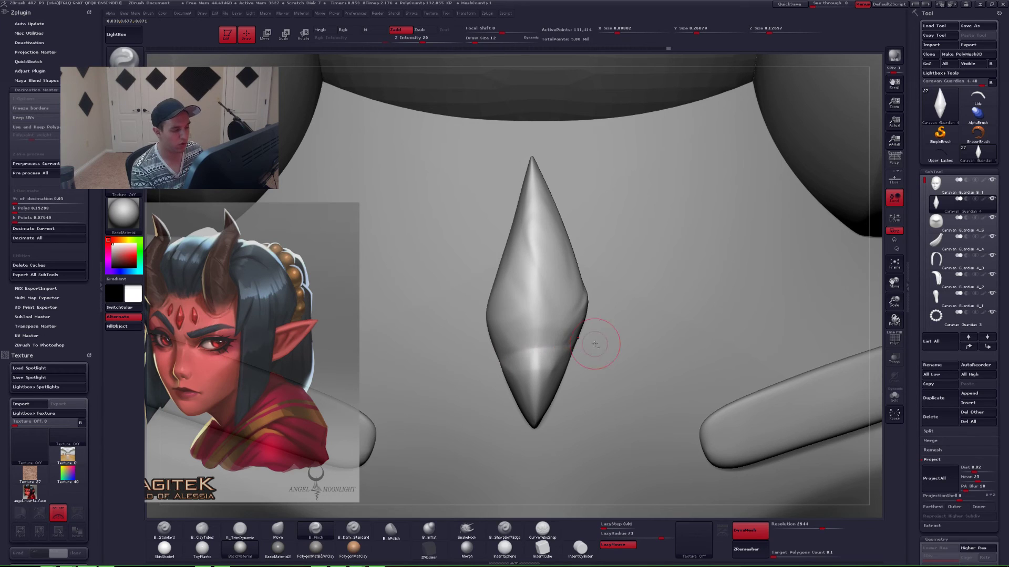
left_click_drag(539, 287, 594, 297)
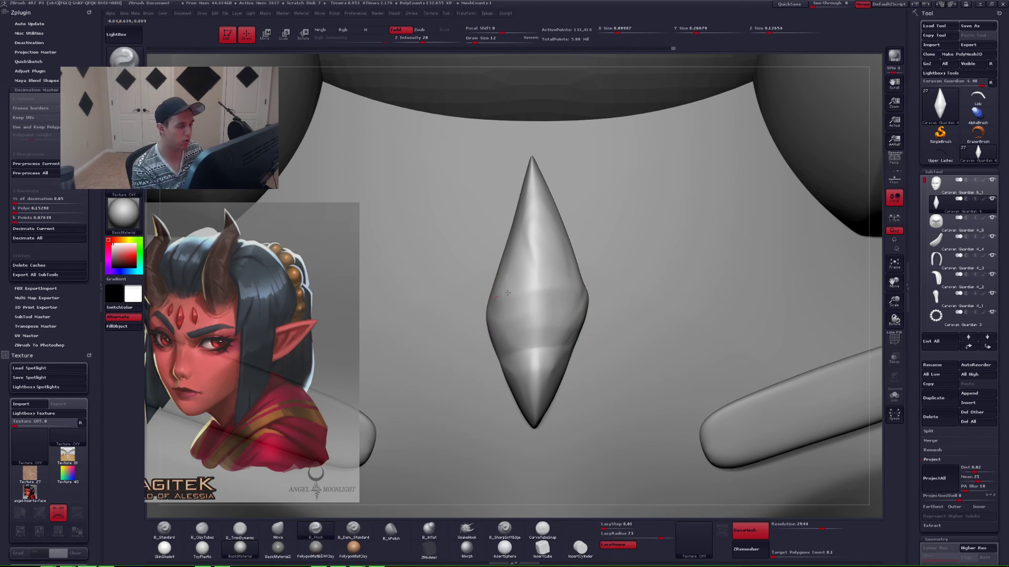
key("space")
left_click_drag(529, 176, 527, 175)
left_click_drag(532, 161, 536, 198)
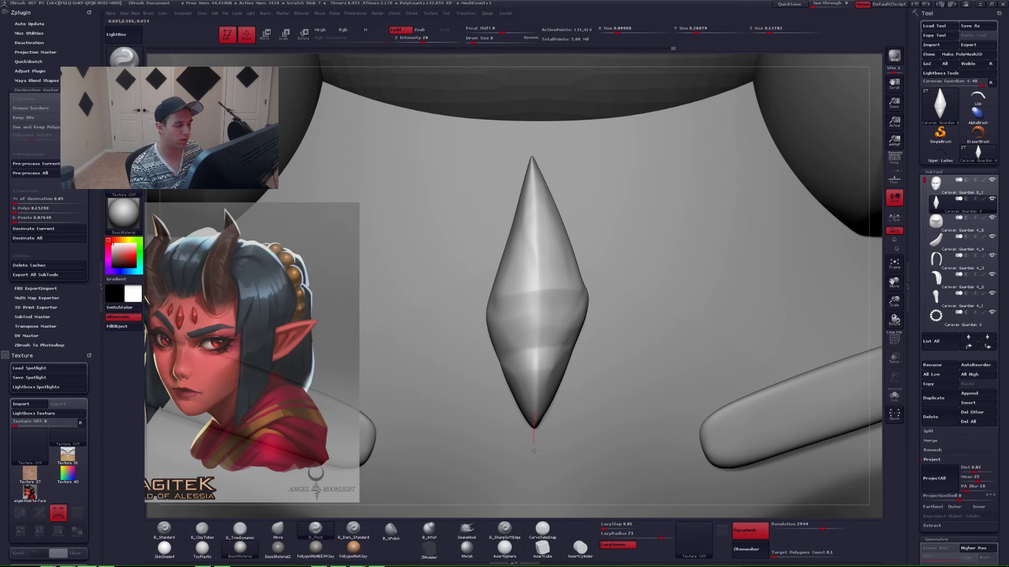
left_click_drag(534, 450, 533, 446)
left_click_drag(586, 283, 657, 277)
- Isolate the gem and pinch its facet edges around the side, bringing the head back into view
key("alt+s")
mouse_move(462, 304)
left_mouse_down()
mouse_move(552, 294)
mouse_move(460, 327)
mouse_move(549, 292)
mouse_move(589, 291)
mouse_move(555, 326)
mouse_move(491, 344)
mouse_move(495, 354)
mouse_move(550, 341)
left_mouse_up()
left_click_drag(574, 338, 527, 347)
left_click_drag(521, 350, 482, 361)
left_click_drag(439, 398, 404, 402)
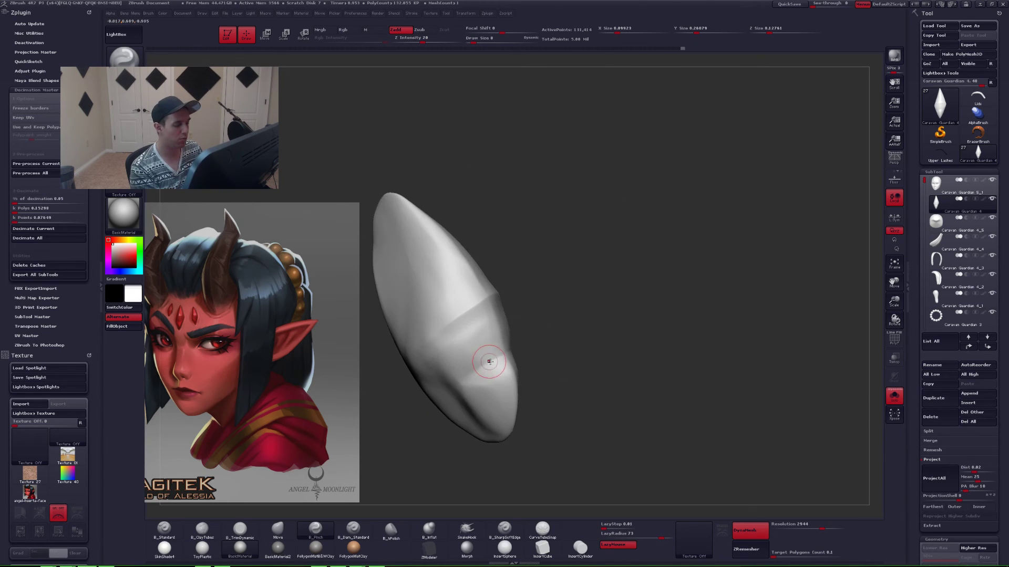
left_click_drag(489, 360, 479, 373)
left_click_drag(420, 413, 457, 419)
key("alt+s")
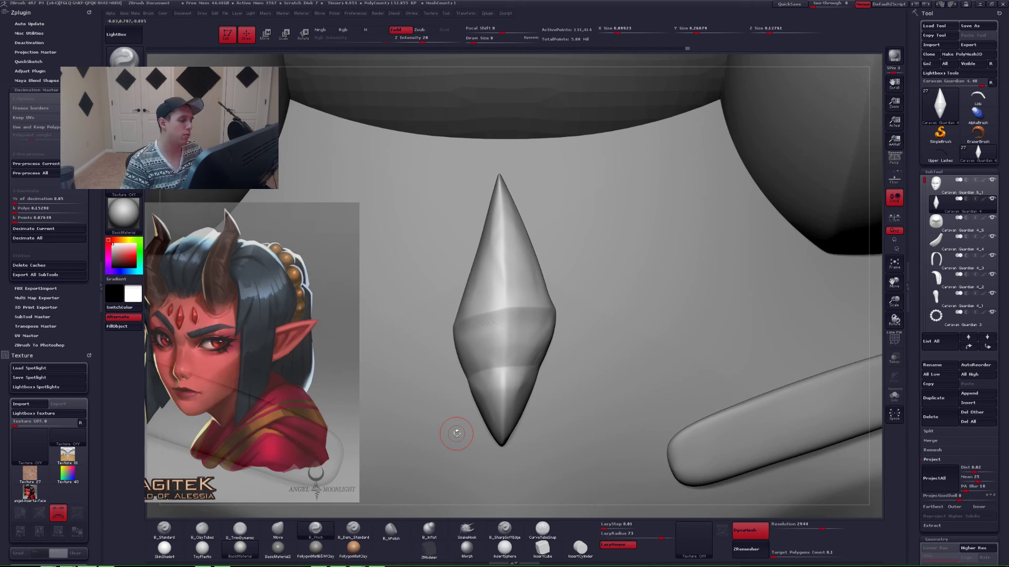
- Decimate the pinched gem with Decimation Master to turn it into flat low-poly facets
left_click_drag(444, 368, 443, 320, "alt")
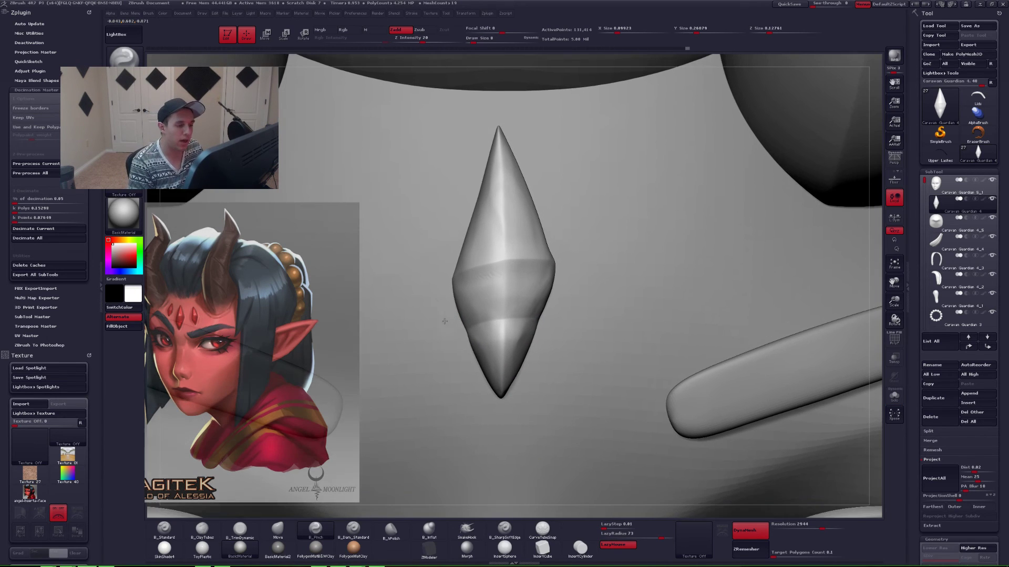
left_click_drag(497, 260, 506, 249, "alt")
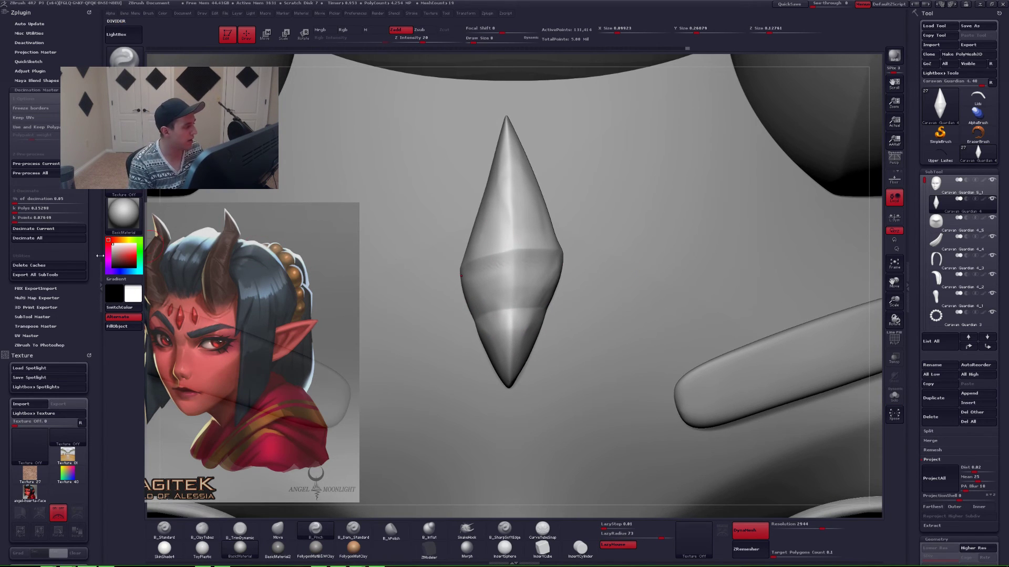
left_click(77, 230)
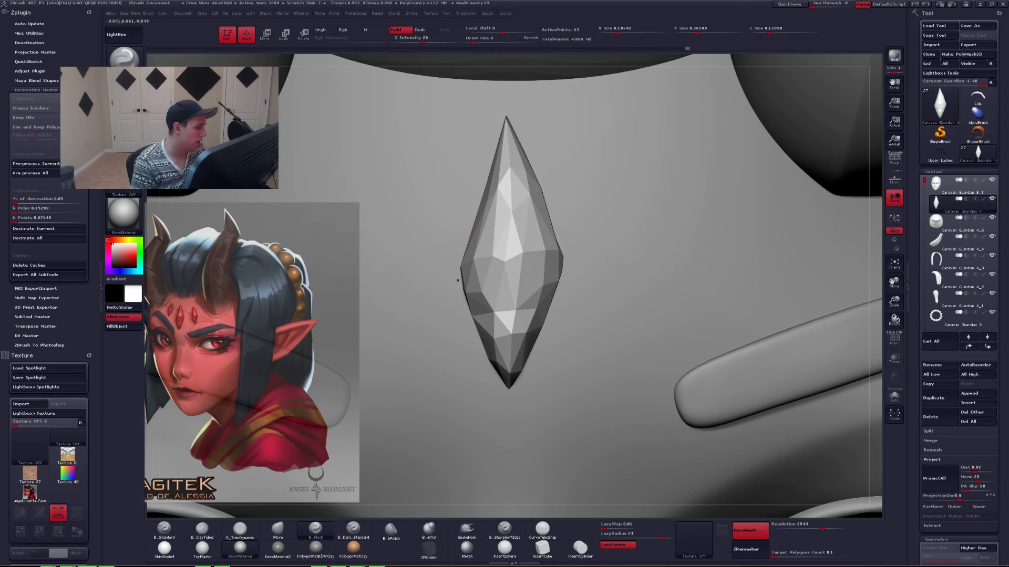
mouse_move(466, 284)
right_mouse_down("ctrl")
mouse_move(454, 274)
mouse_move(456, 213)
right_mouse_up("ctrl")
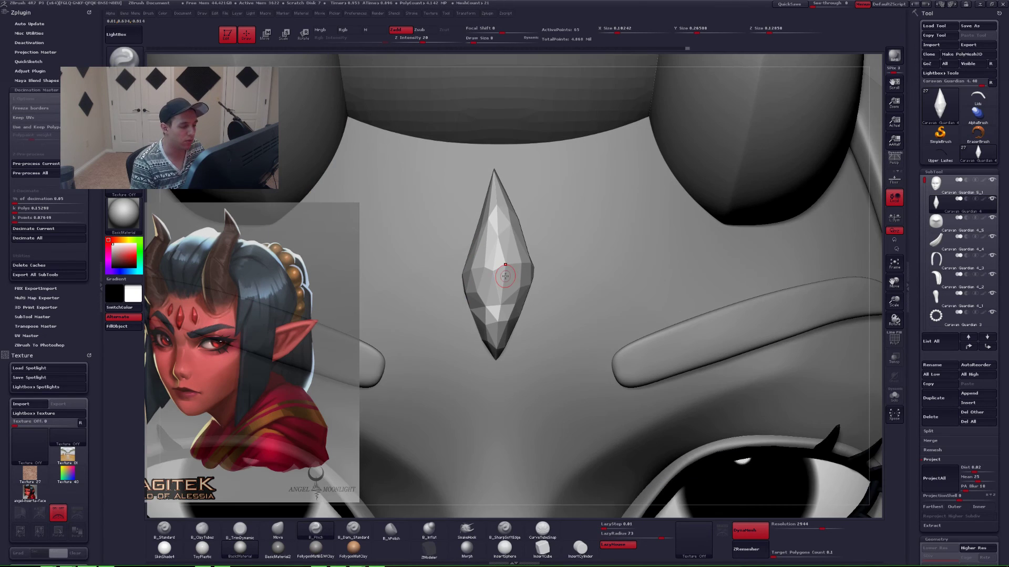
- Switch to the Move brush and set its draw size to 7
key("b")
key("m")
key("v")
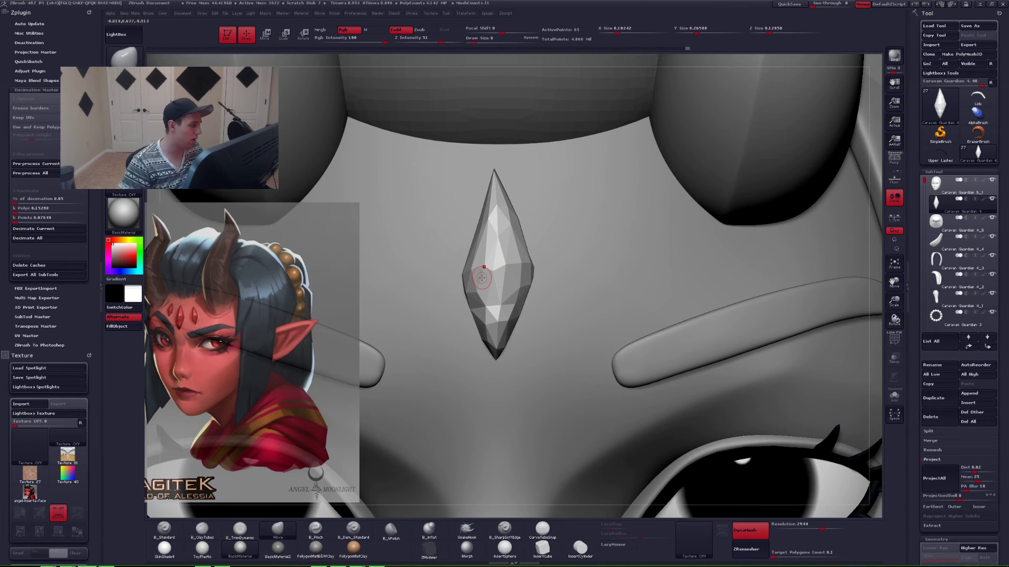
key("space")
left_click_drag(492, 273, 499, 271)
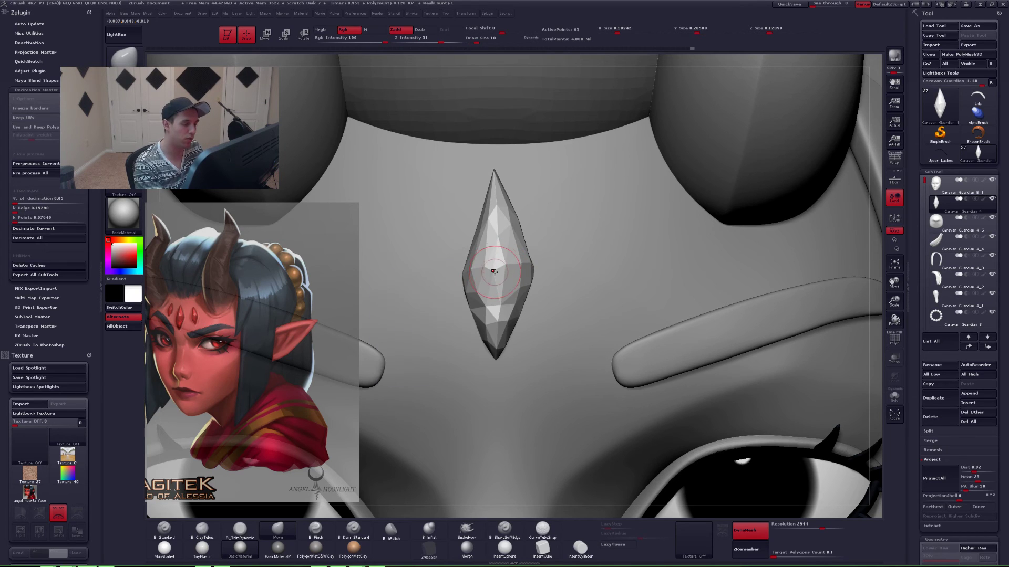
key("ctrl+space")
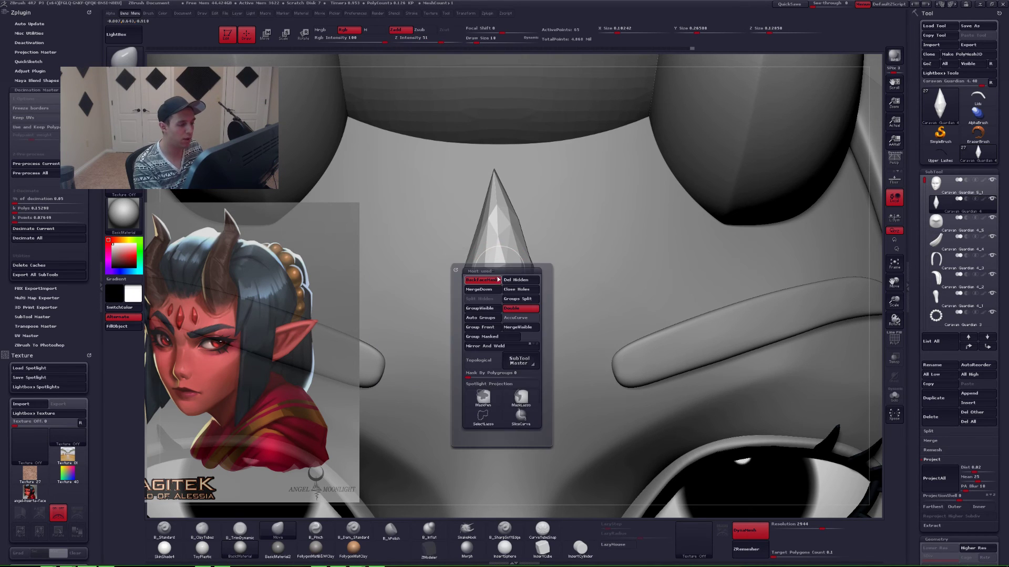
key("space")
left_click_drag(499, 271, 494, 272)
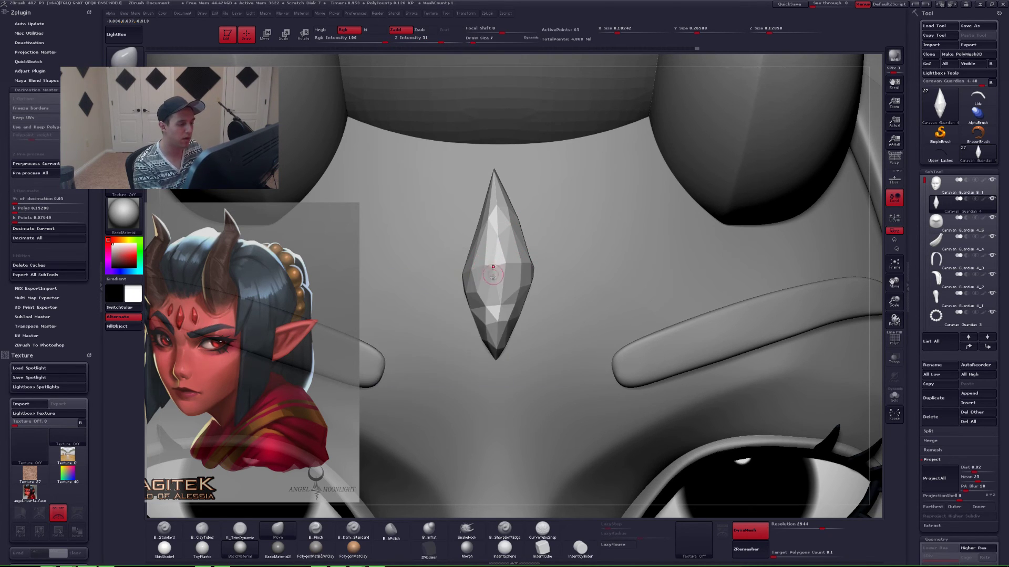
- Flatten the gem's depth from the side view with the Transpose line so it sits shallower against the forehead
mouse_move(496, 272)
right_mouse_down()
mouse_move(508, 280)
mouse_move(503, 292)
mouse_move(573, 289)
mouse_move(562, 275)
right_mouse_up()
mouse_move(562, 275)
right_mouse_down()
mouse_move(501, 301)
mouse_move(564, 290)
right_mouse_up()
key("alt+s")
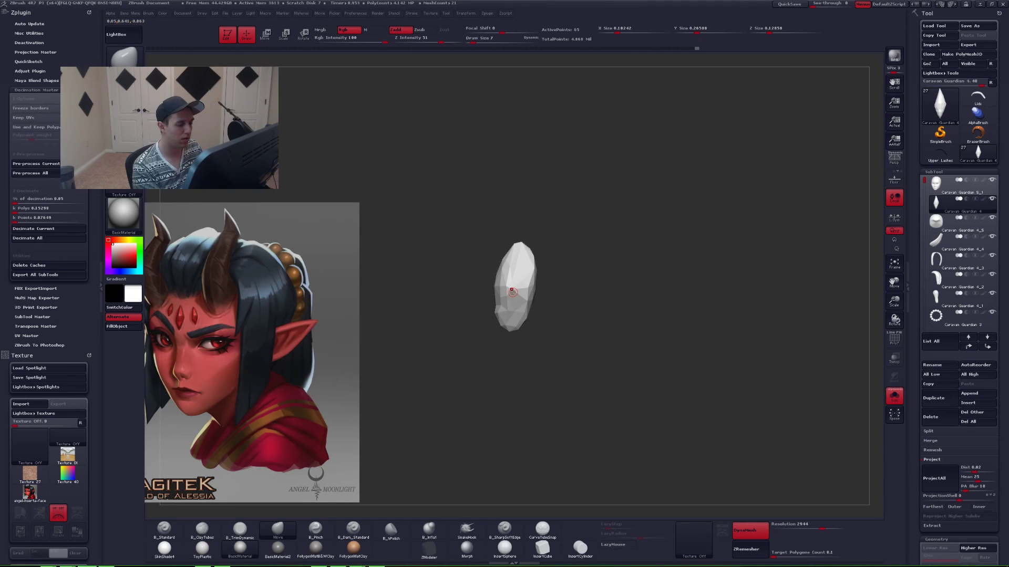
key("w")
left_click_drag(511, 289, 603, 315)
key("alt+s")
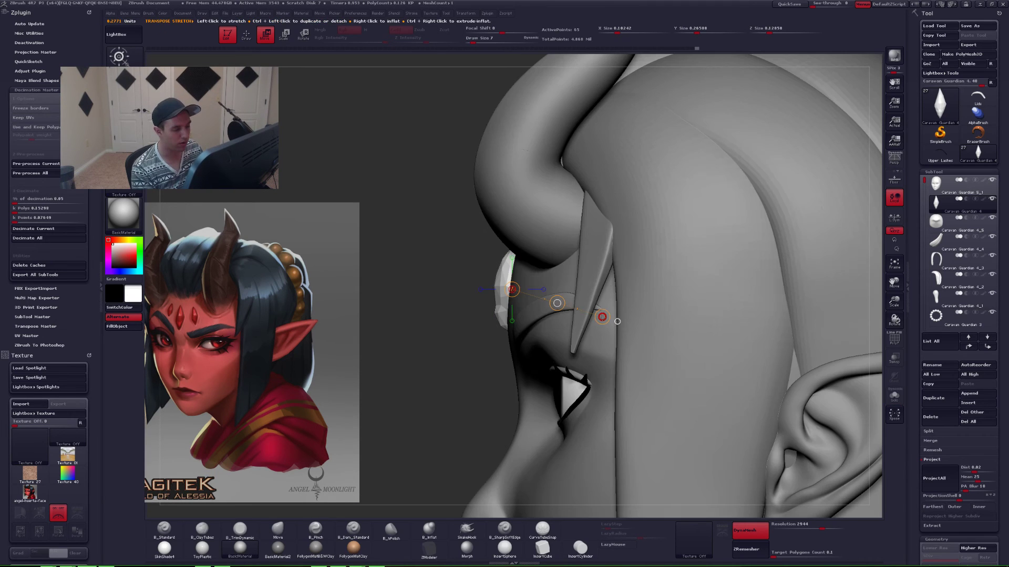
key("q")
right_click_drag(589, 316, 546, 336)
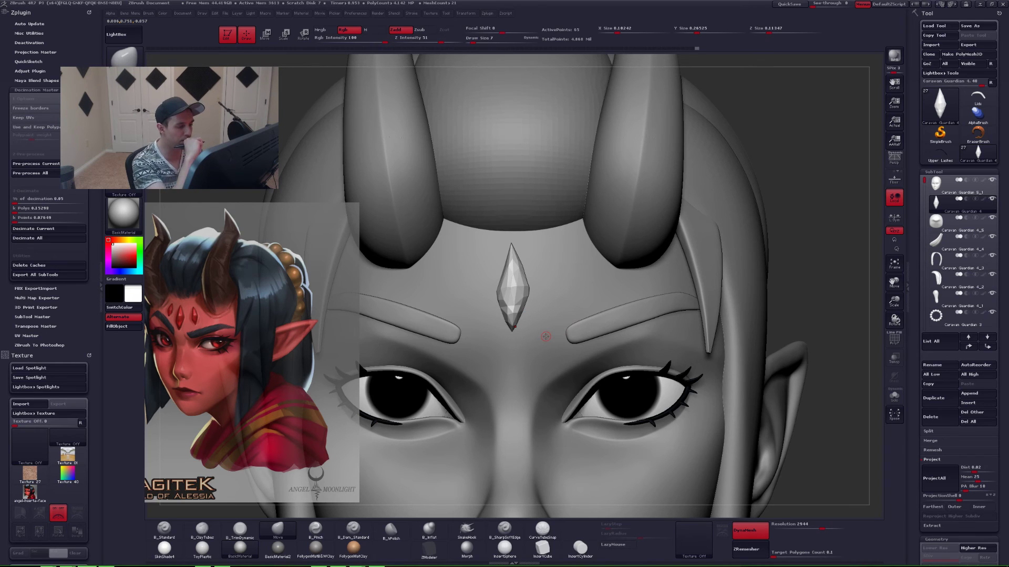
- Enlarge the Move brush's draw size, inspect the gem's wireframe on the face, and close the Zplugin and Texture palettes
mouse_move(597, 355)
right_mouse_down()
mouse_move(564, 304)
mouse_move(527, 285)
mouse_move(501, 338)
right_mouse_up()
key("space")
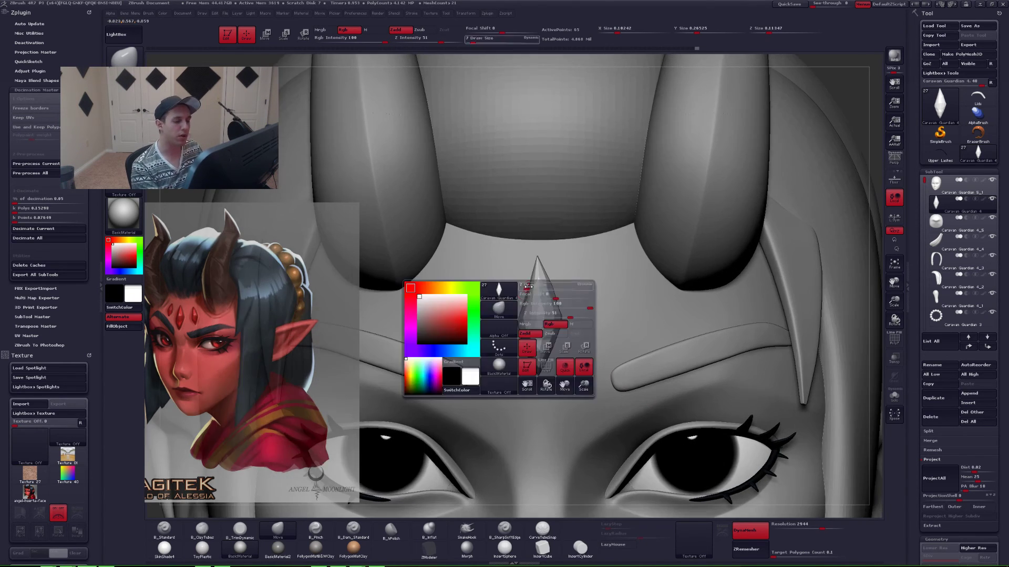
left_click(531, 288)
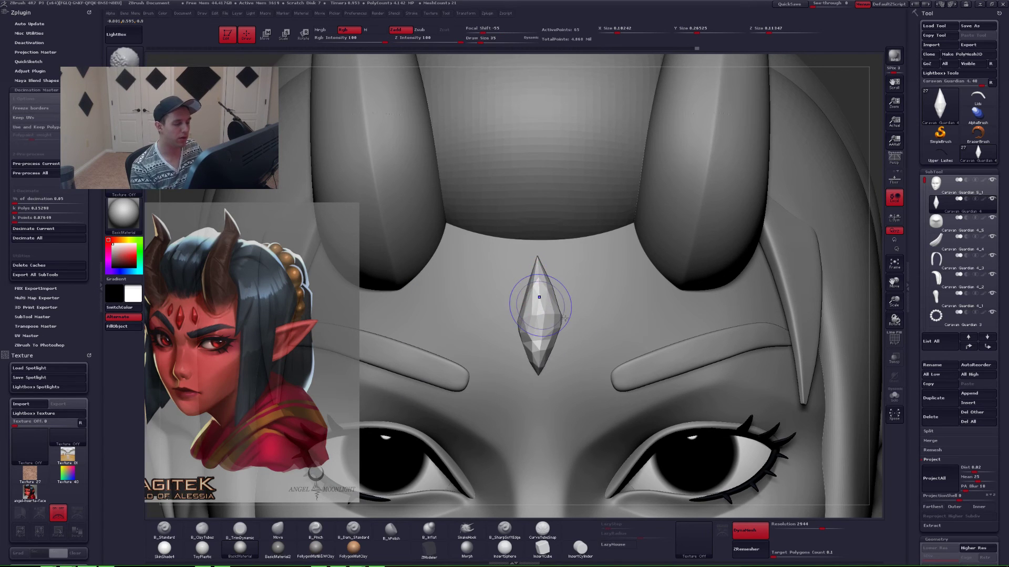
key("shift+f")
key("shift+f")
right_click_drag(542, 335, 602, 324)
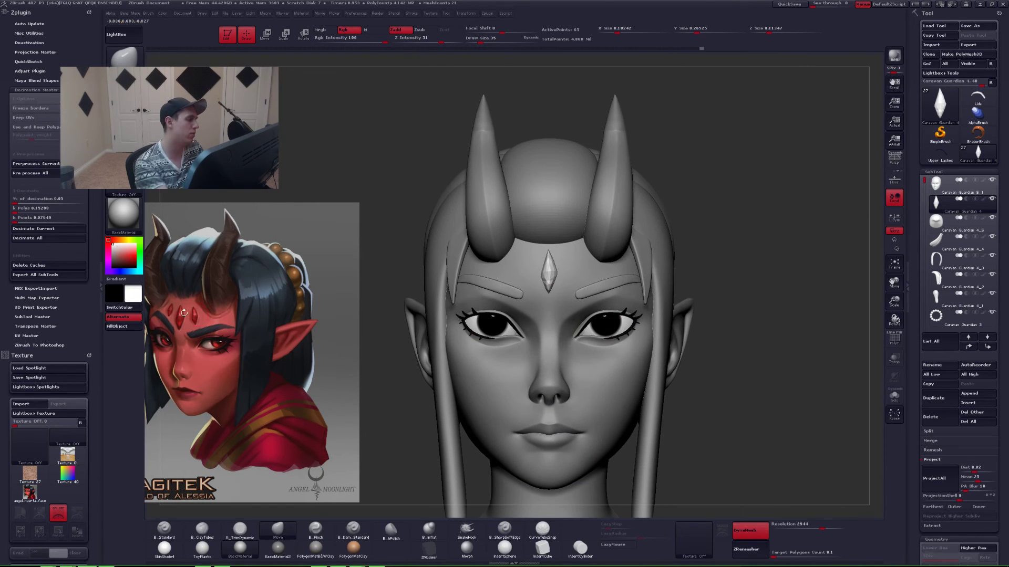
left_click(99, 283)
mouse_move(538, 358)
right_mouse_down("alt")
mouse_move(598, 345)
mouse_move(581, 283)
mouse_move(556, 293)
right_mouse_up("alt")
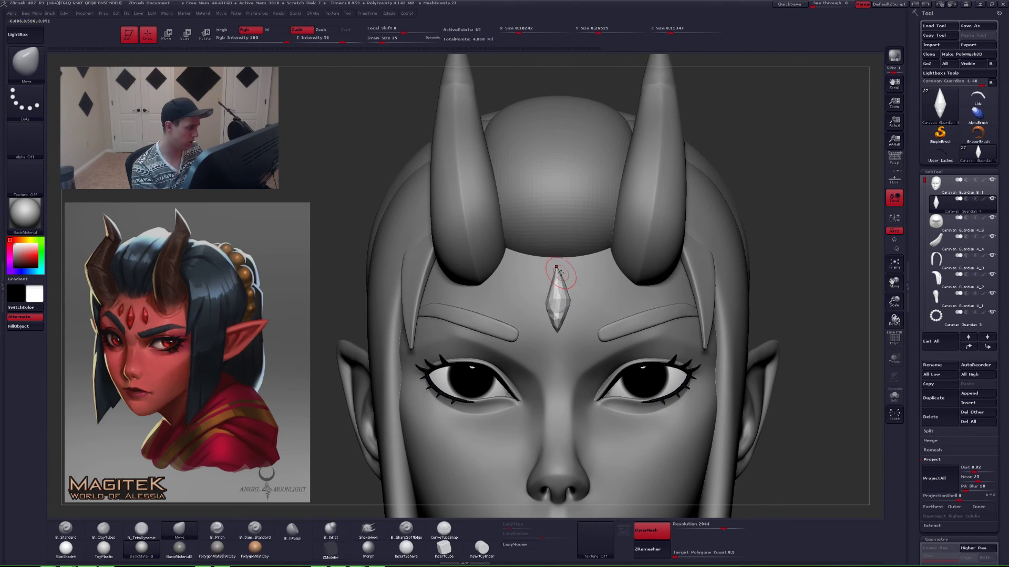
- Move the gem slightly down the forehead along a vertical Transpose line
key("w")
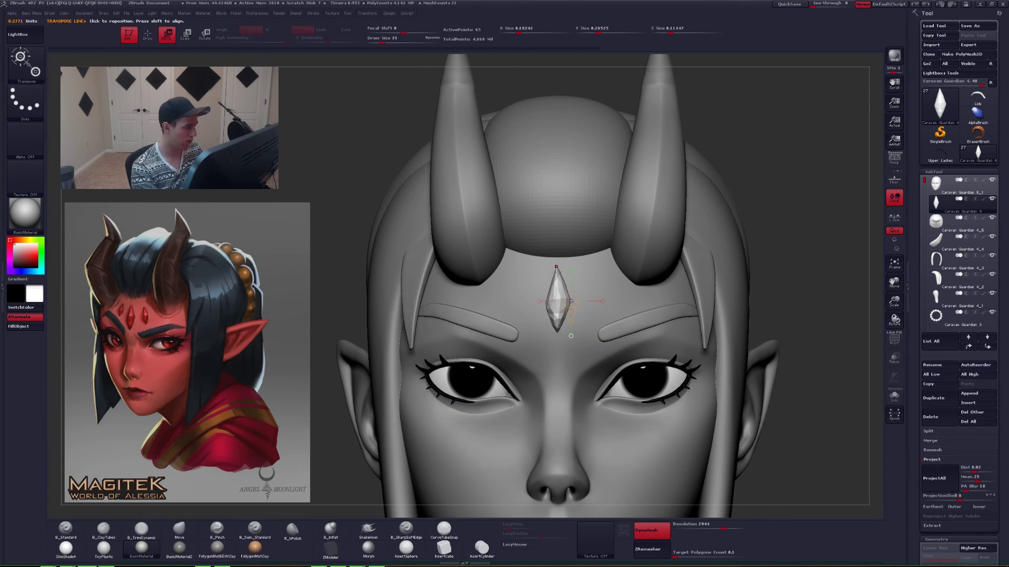
mouse_move(560, 279)
left_mouse_down("shift")
mouse_move(560, 325)
mouse_move(560, 309)
left_mouse_up("shift")
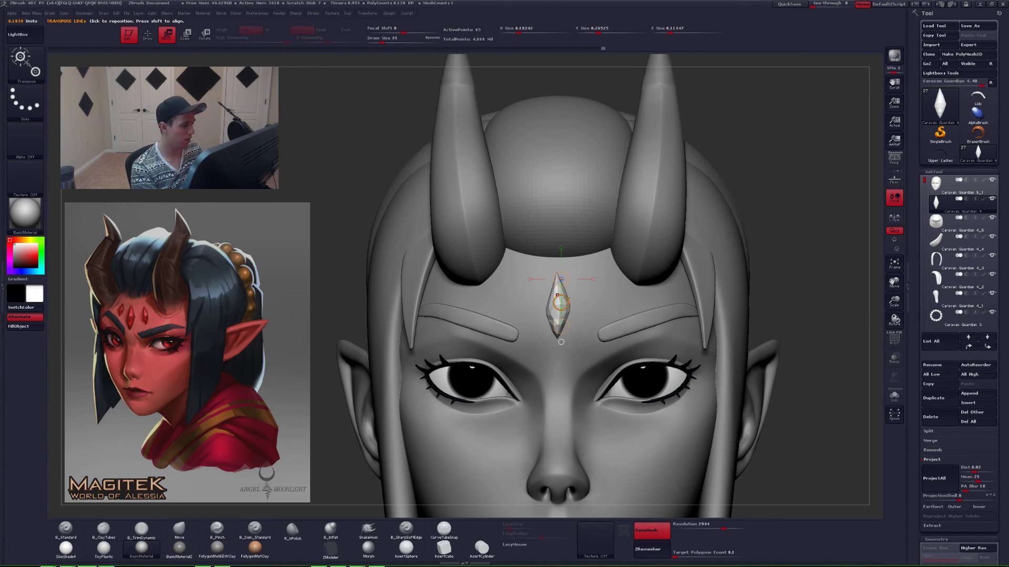
key("ctrl+z")
left_click_drag(556, 273, 560, 309, "shift")
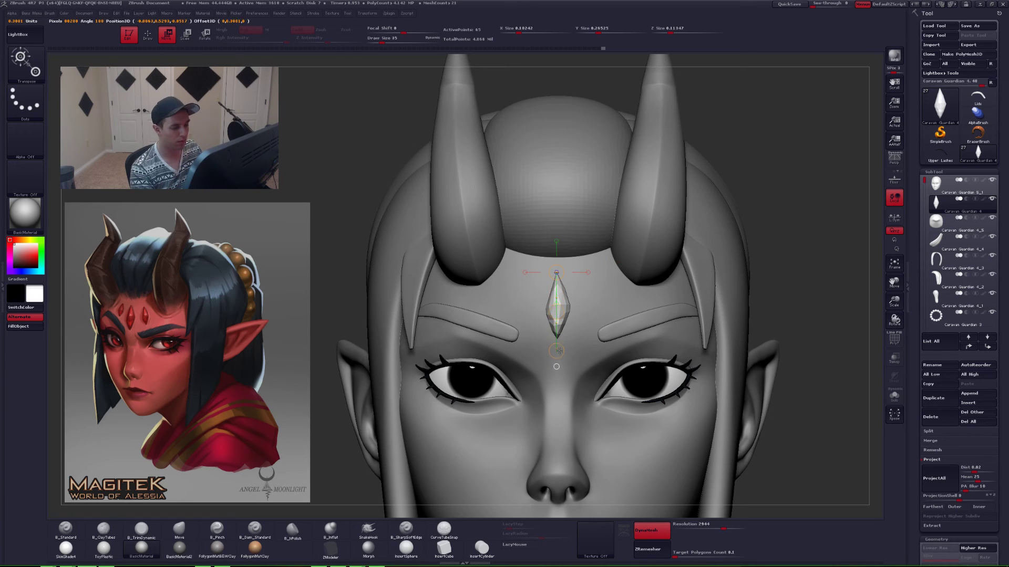
left_click_drag(558, 351, 556, 349, "shift")
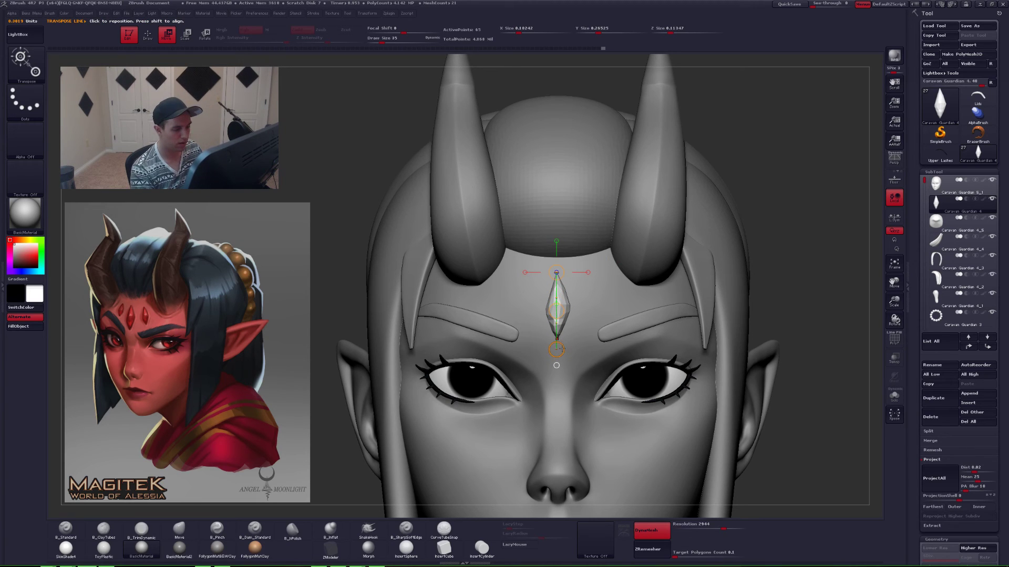
key("q")
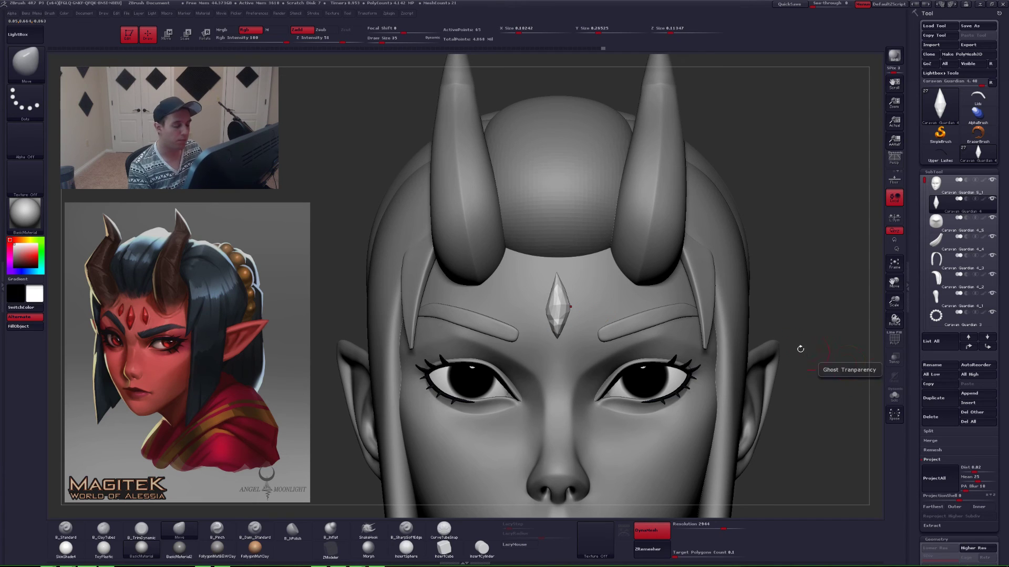
- Try to copy the gem sideways within the same subtool using the Transpose line
key("w")
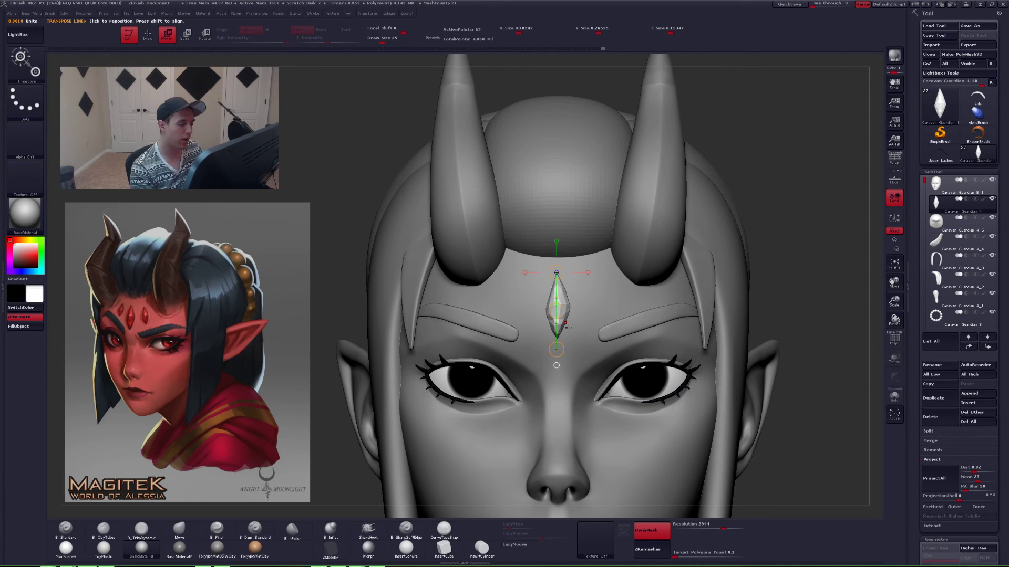
left_click_drag(565, 323, 597, 323, "shift")
left_click_drag(581, 324, 544, 323, "ctrl+shift")
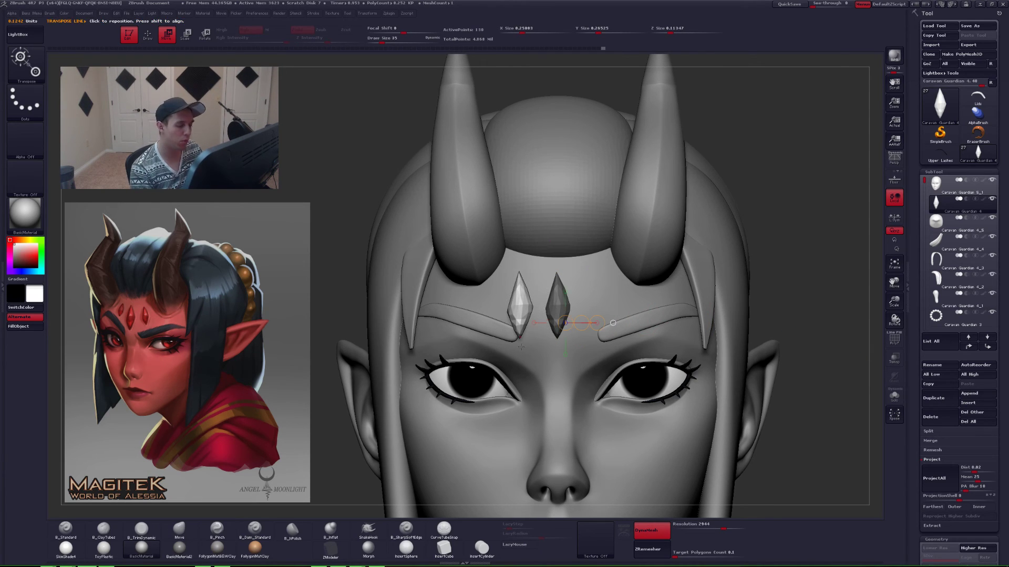
key("alt+s")
mouse_move(608, 376)
left_mouse_down()
mouse_move(677, 378)
mouse_move(615, 378)
left_mouse_up()
key("shift+f")
key("shift+f")
key("ctrl+z")
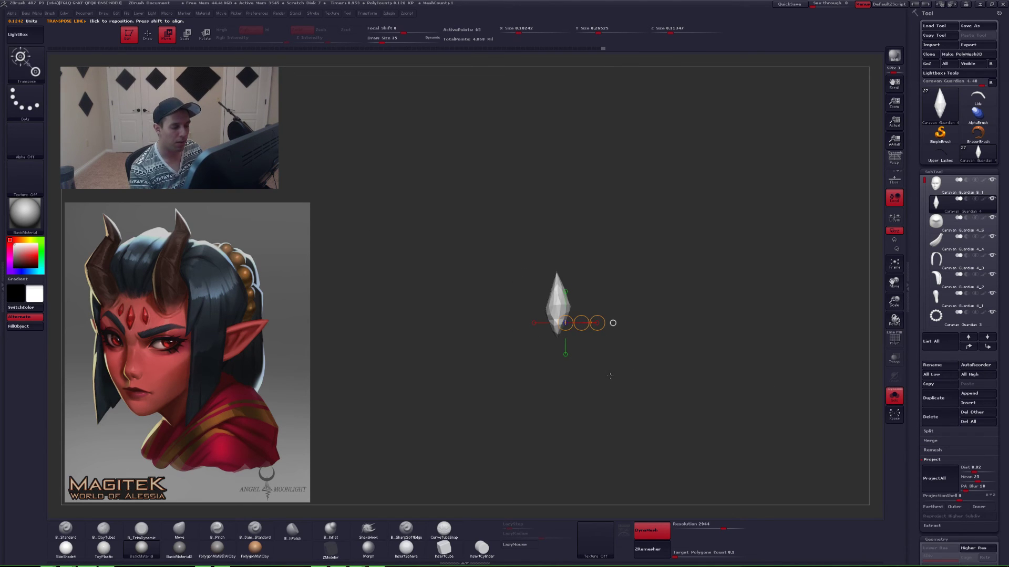
- Duplicate the gem subtool and move one copy beside the center gem, above the inner end of the eyebrow
left_click(938, 398)
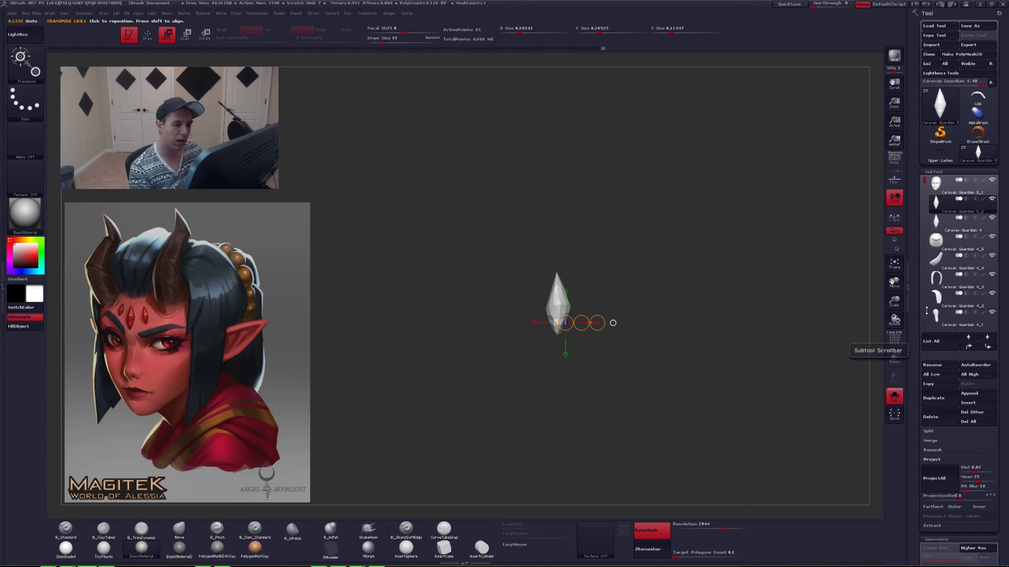
key("alt+s")
right_click_drag(590, 326, 599, 338, "alt")
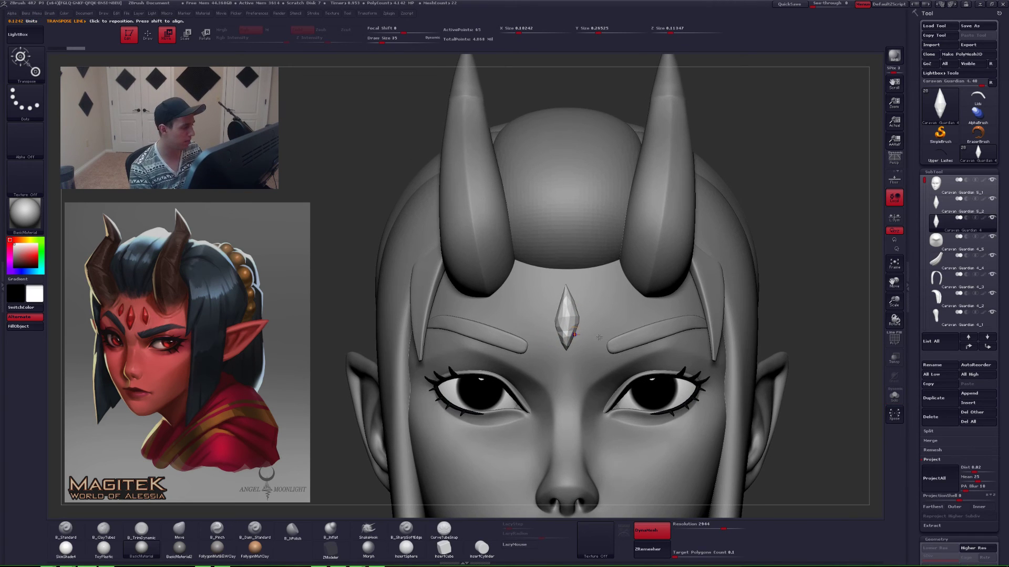
left_click_drag(587, 338, 626, 336)
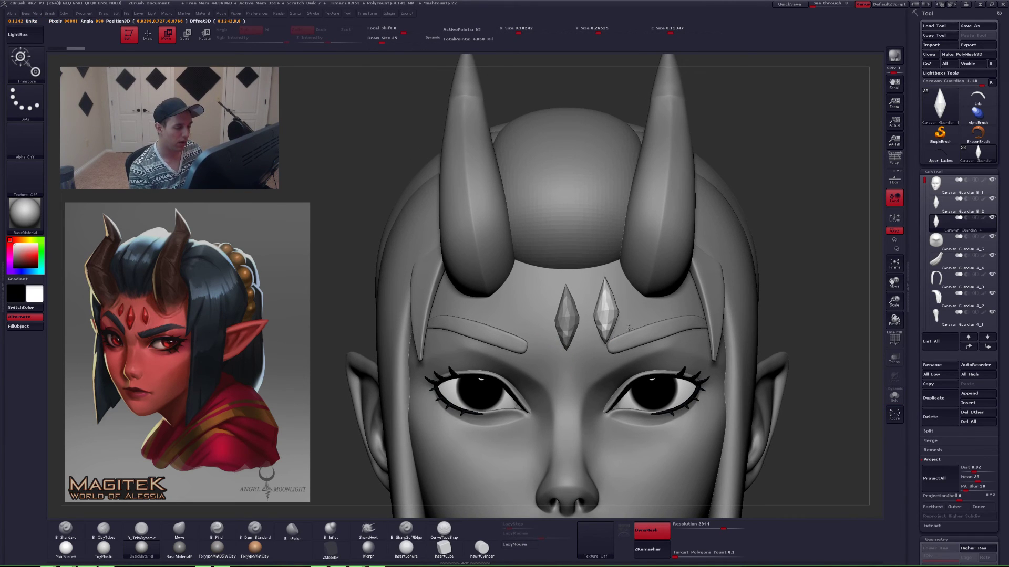
- Scale the duplicated side gem down and shift it farther from the center gem, above the inner end of the eyebrow
key("r")
mouse_move(604, 278)
left_mouse_down("shift")
mouse_move(604, 344)
mouse_move(615, 344)
left_mouse_up("shift")
key("e")
left_click_drag(605, 345, 618, 316)
key("w")
right_click_drag(619, 317, 623, 330, "ctrl")
left_click_drag(606, 307, 636, 308, "shift")
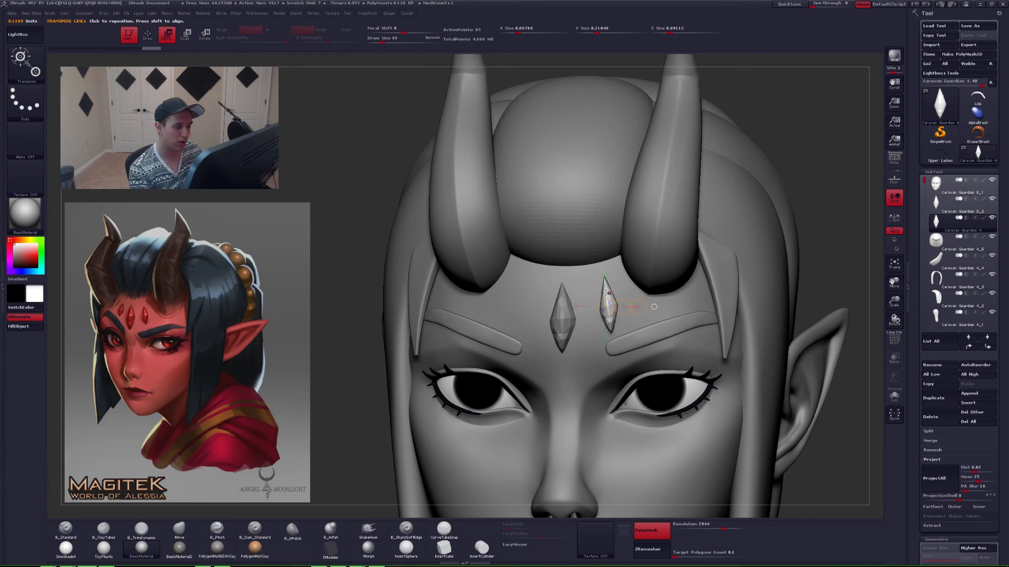
- Rotate the side gem so its lower tip tilts outward, checking its angle to the forehead from below
key("r")
mouse_move(605, 276)
left_mouse_down()
mouse_move(606, 348)
mouse_move(611, 334)
left_mouse_up()
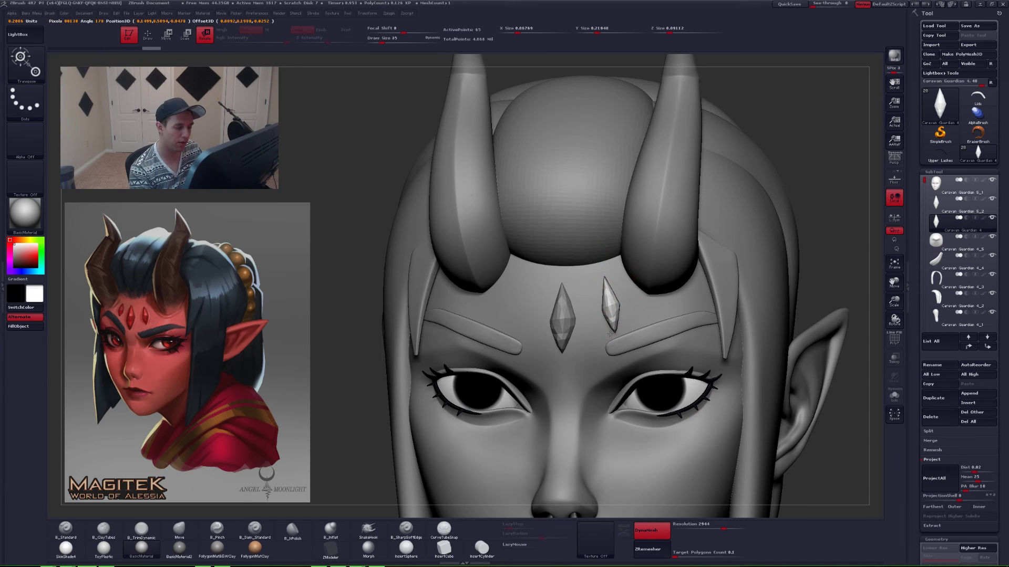
key("q")
right_click_drag(580, 331, 620, 327)
key("alt+s")
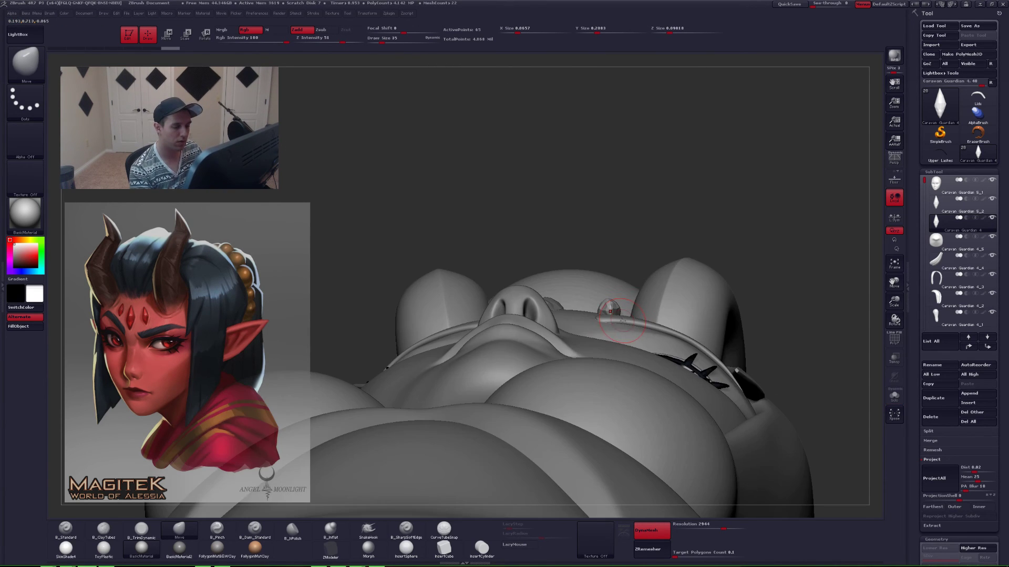
key("r")
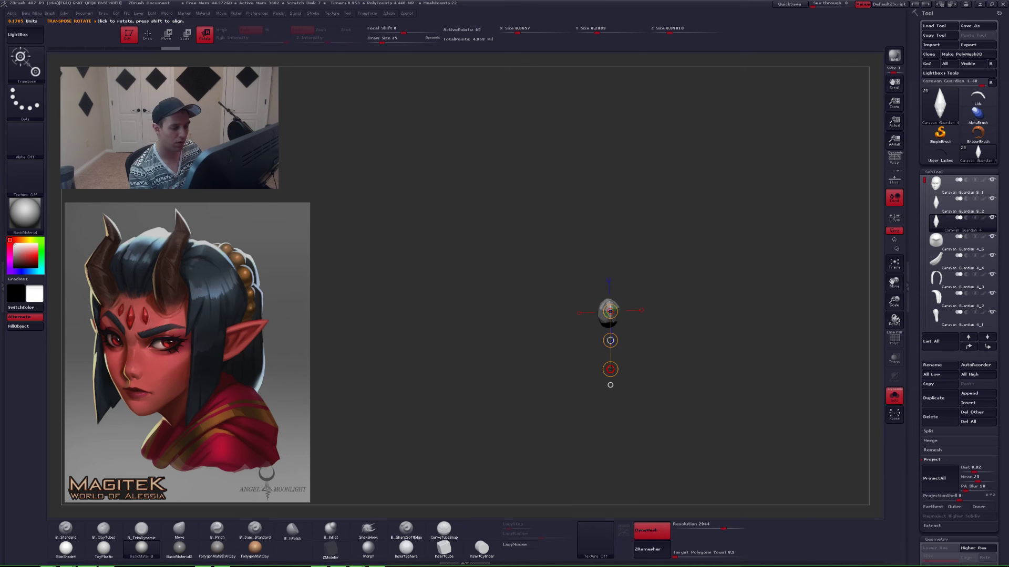
key("q")
key("alt+s")
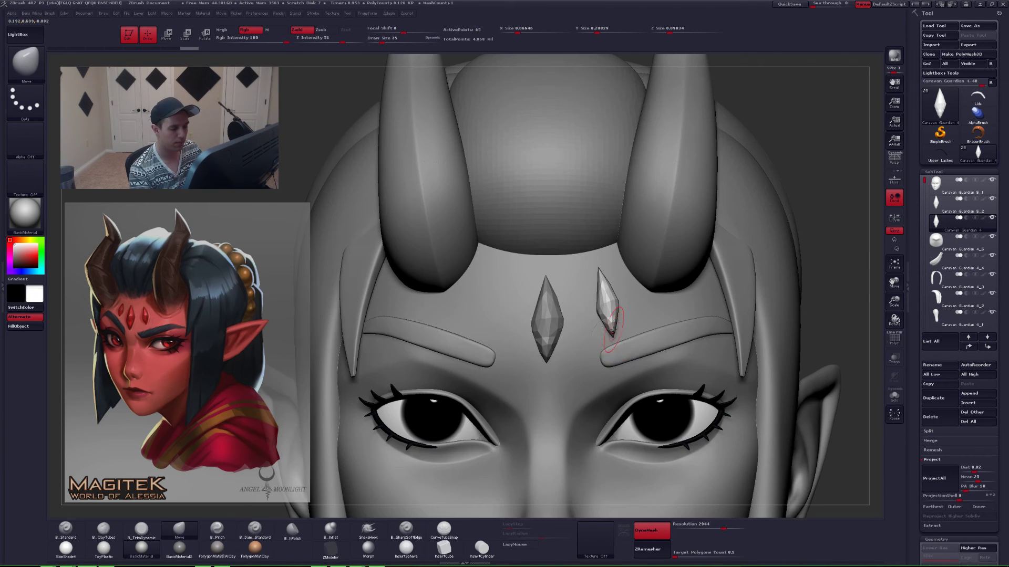
- Move and rotate the side gem in three-quarter and side views so it sits flush against the forehead
right_click_drag(614, 336, 675, 336)
key("w")
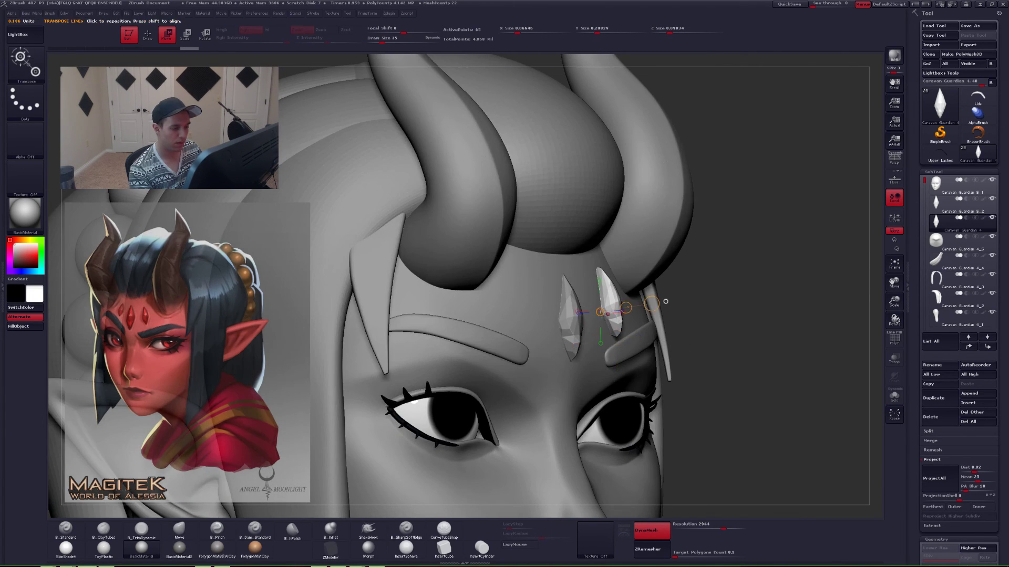
right_click_drag(667, 302, 630, 309)
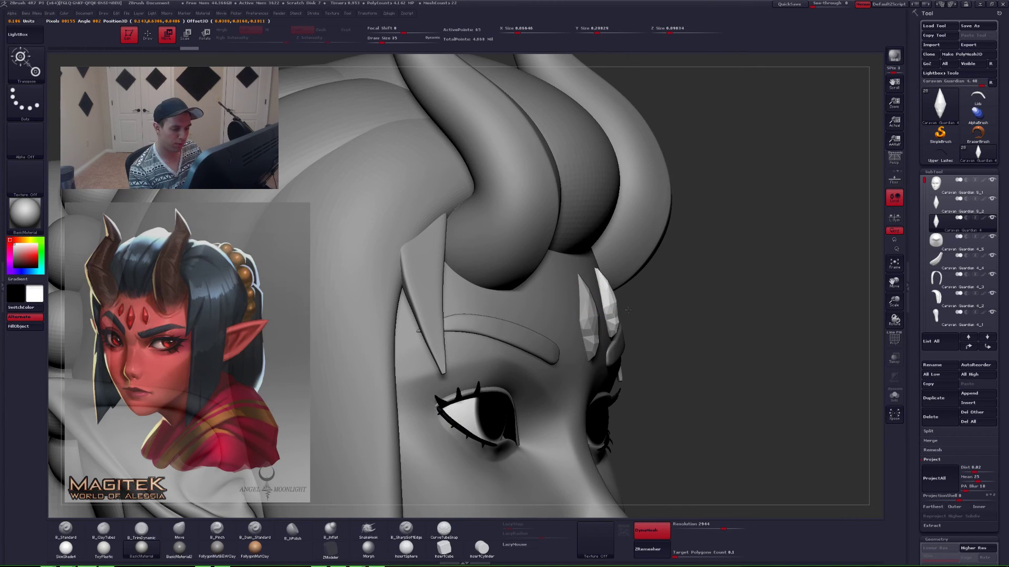
key("r")
right_click_drag(648, 294, 595, 270)
key("q")
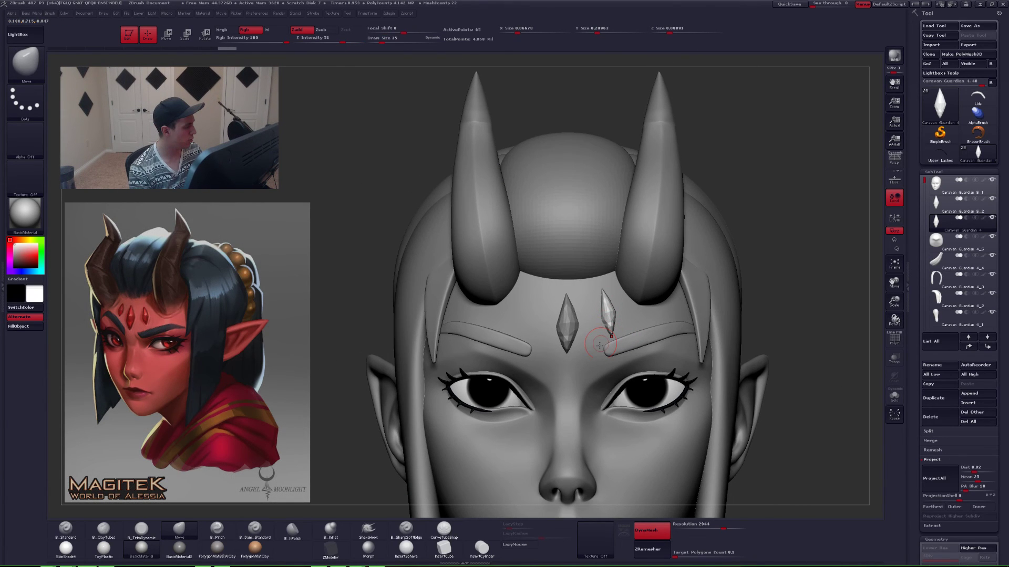
right_click_drag(600, 345, 615, 351, "alt")
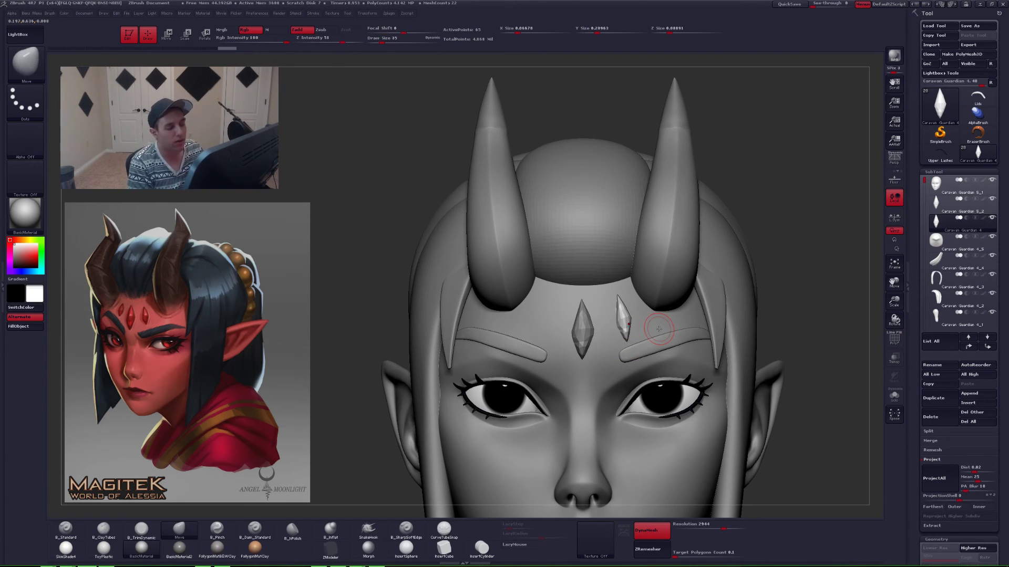
- Subdivide the side gem to a high level and decimate it with Decimation Master to sharpen its facets
key("ctrl")
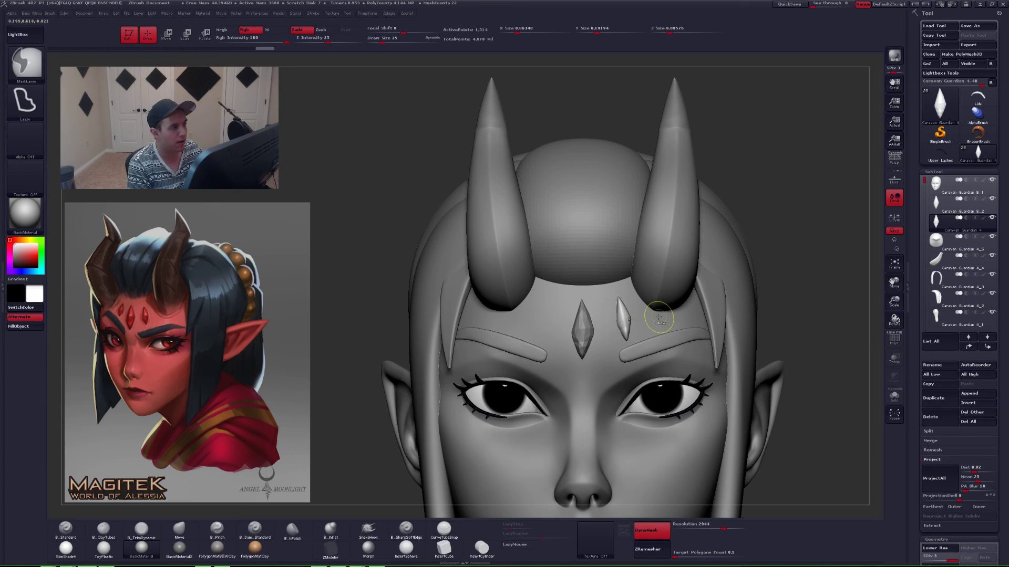
key("ctrl+d")
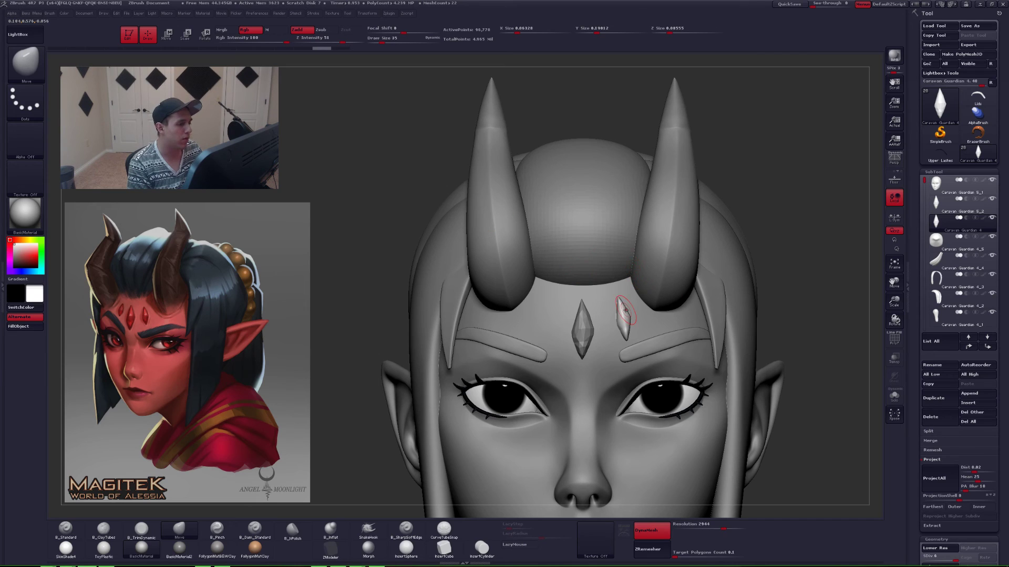
key("shift+d")
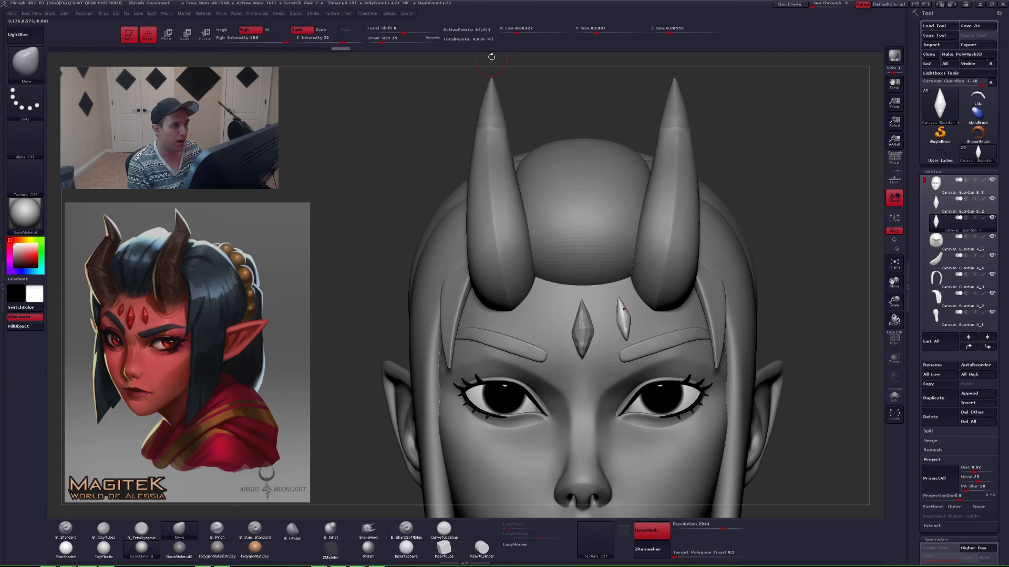
key("d")
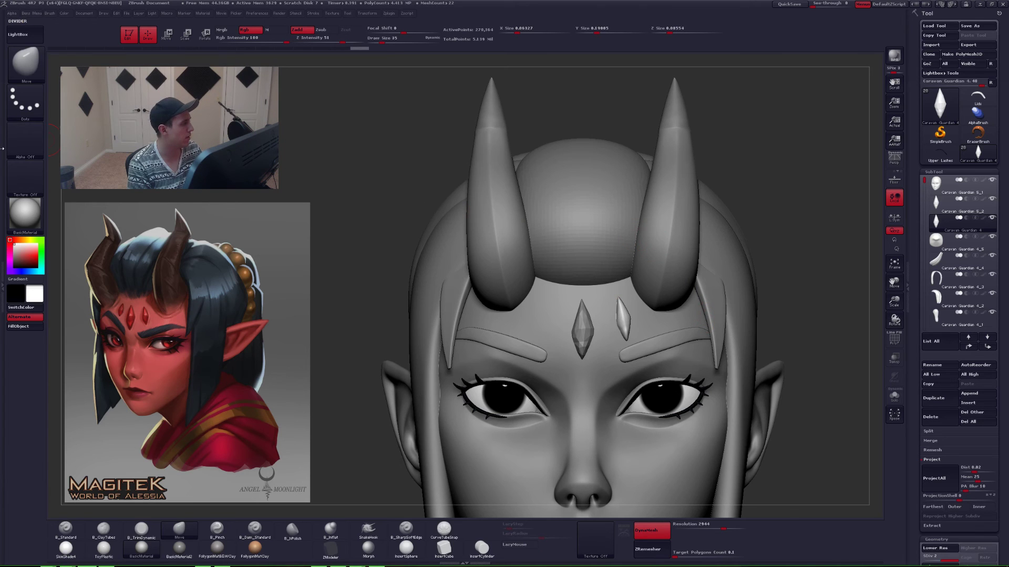
left_click(3, 158)
left_click(37, 164)
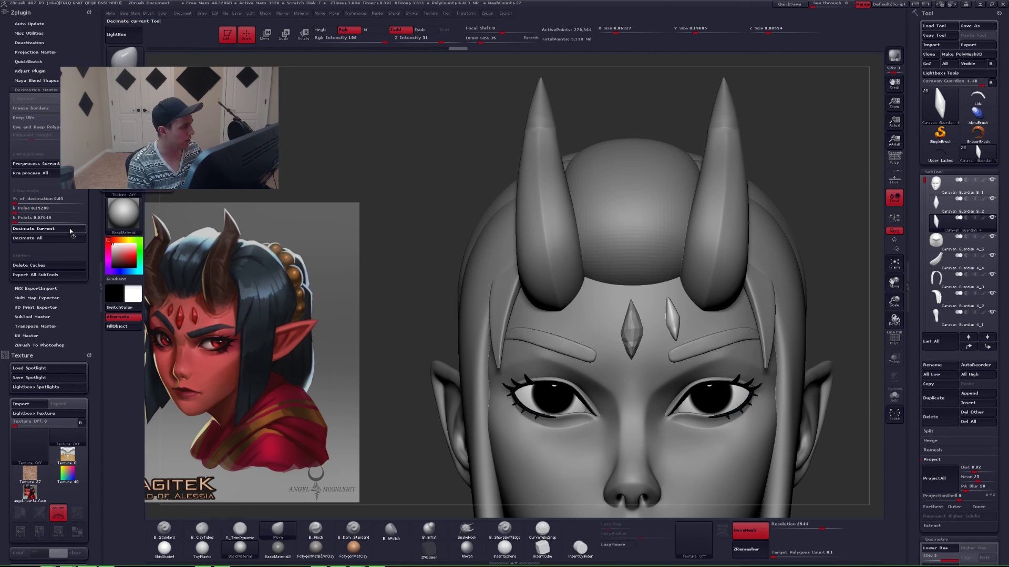
mouse_move(637, 344)
right_mouse_down("alt")
mouse_move(583, 335)
mouse_move(597, 368)
right_mouse_up("alt")
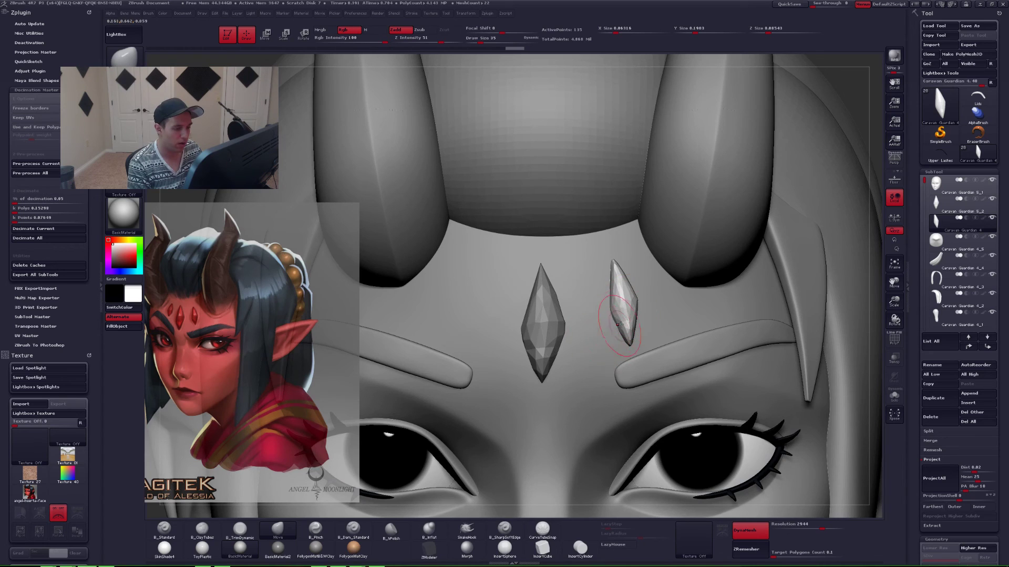
right_click_drag(597, 293, 594, 307, "alt")
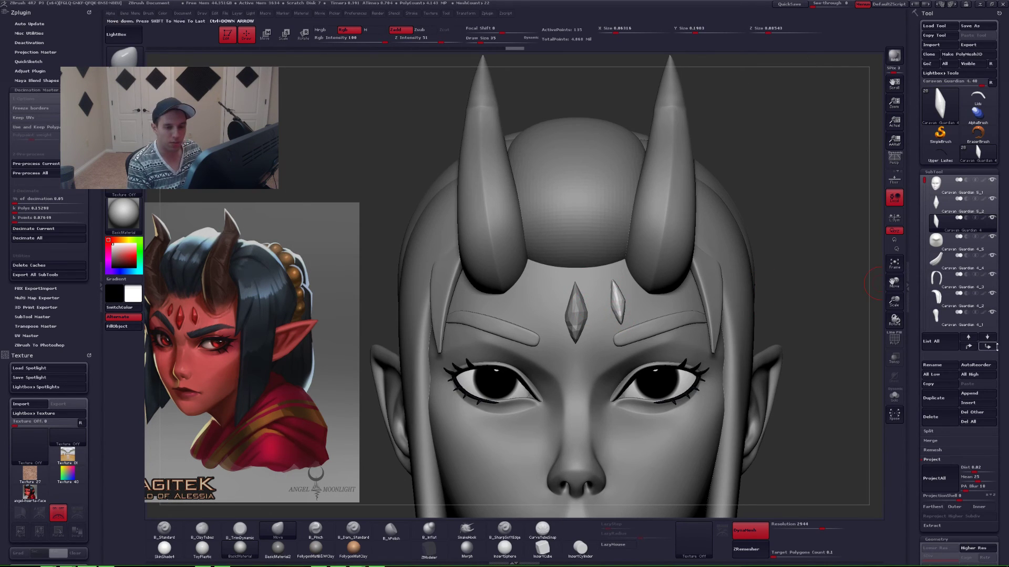
left_click(949, 391)
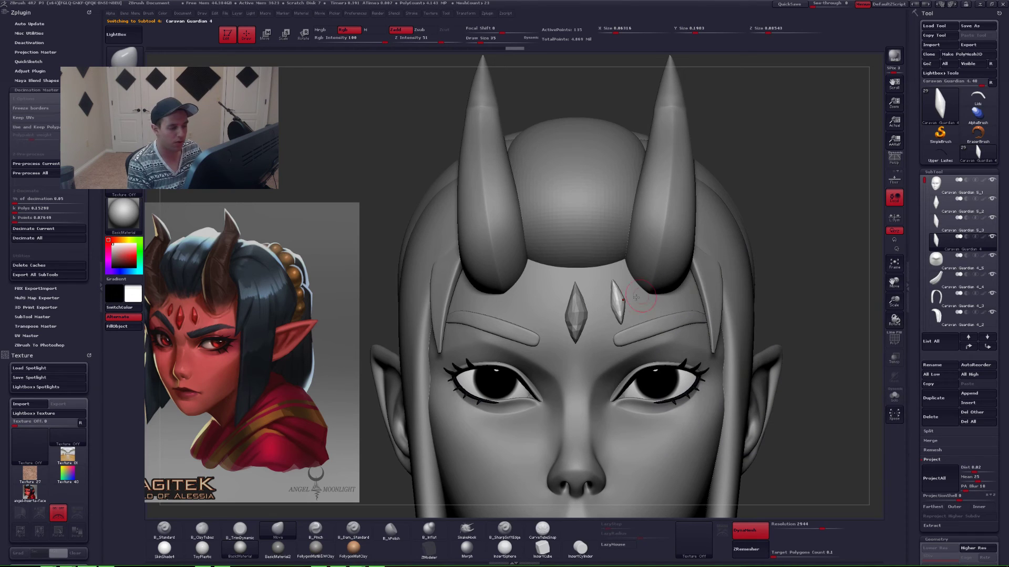
left_click(943, 417)
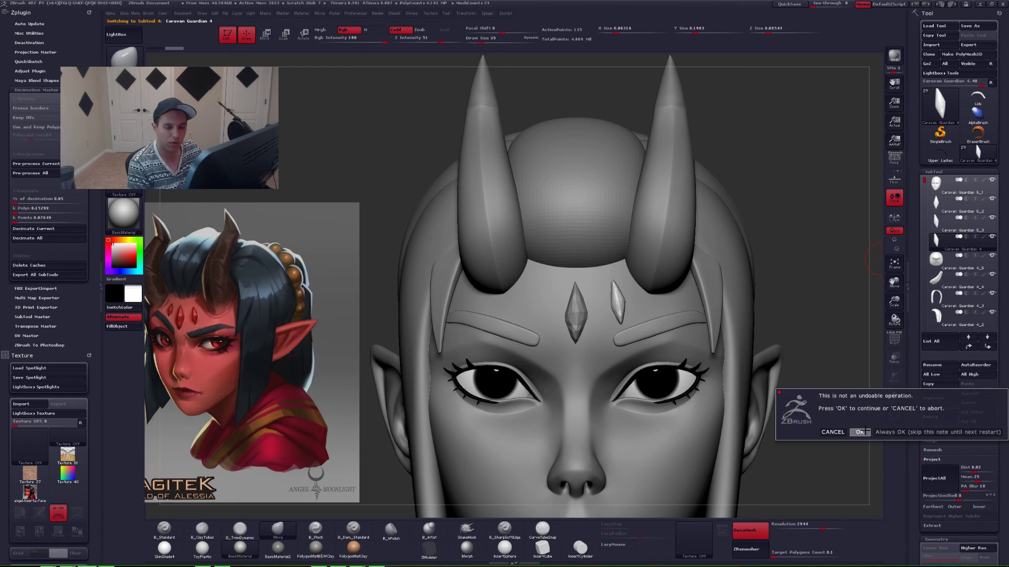
left_click(864, 430)
- Duplicate the center gem, move the copy to the opposite side of the forehead, and scale it down
left_click(940, 207)
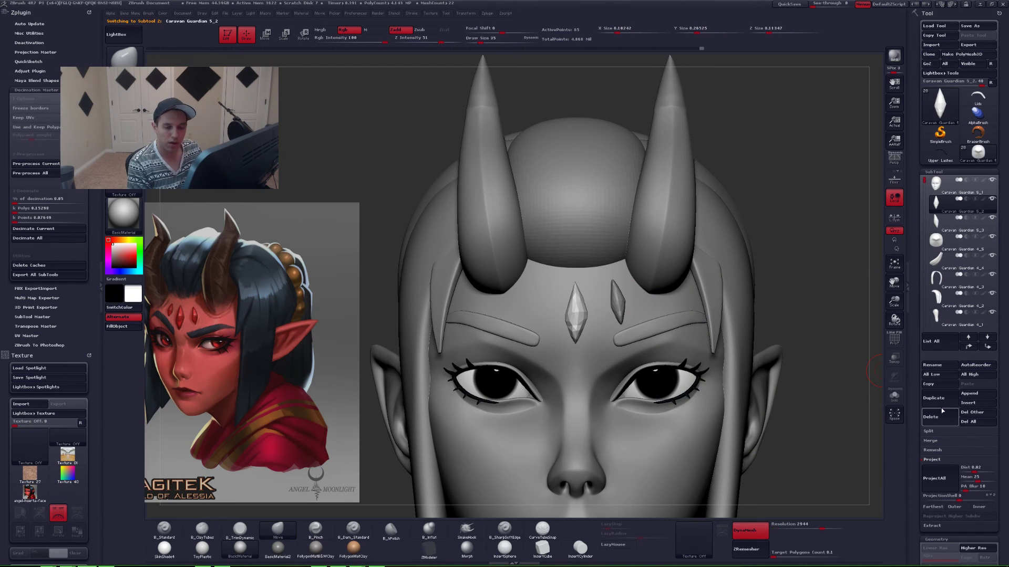
key("ctrl+shift+d")
left_click(962, 225)
key("w")
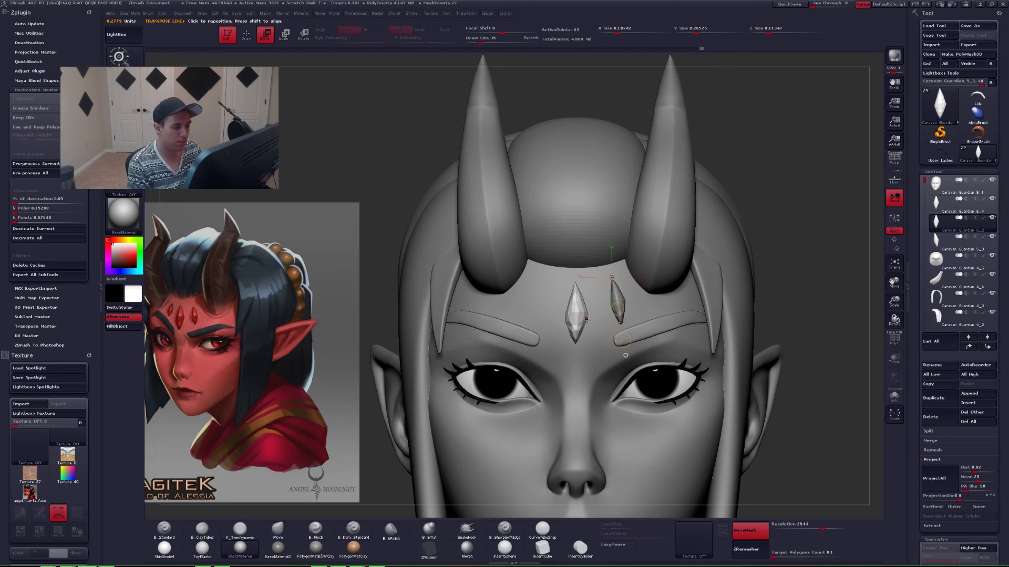
mouse_move(571, 313)
left_mouse_down("shift")
mouse_move(628, 313)
mouse_move(559, 300)
mouse_move(585, 331)
mouse_move(559, 308)
left_mouse_up("shift")
key("e")
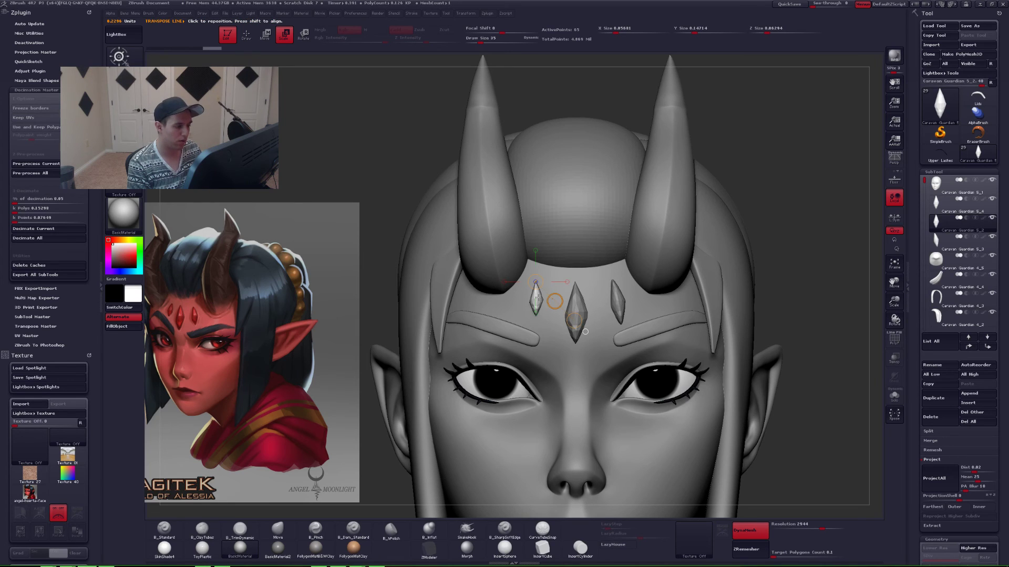
- Rotate and reposition the new side gem so it tilts outward and follows the forehead surface
key("r")
right_click_drag(523, 307, 536, 280, "alt")
mouse_move(540, 289)
left_mouse_down("shift")
mouse_move(541, 353)
mouse_move(530, 349)
left_mouse_up("shift")
right_click_drag(563, 348, 528, 336)
left_click_drag(545, 324, 544, 322)
mouse_move(556, 337)
right_mouse_down()
mouse_move(528, 307)
mouse_move(694, 330)
mouse_move(594, 343)
mouse_move(666, 344)
mouse_move(666, 318)
mouse_move(710, 321)
mouse_move(705, 312)
right_mouse_up()
key("w")
key("q")
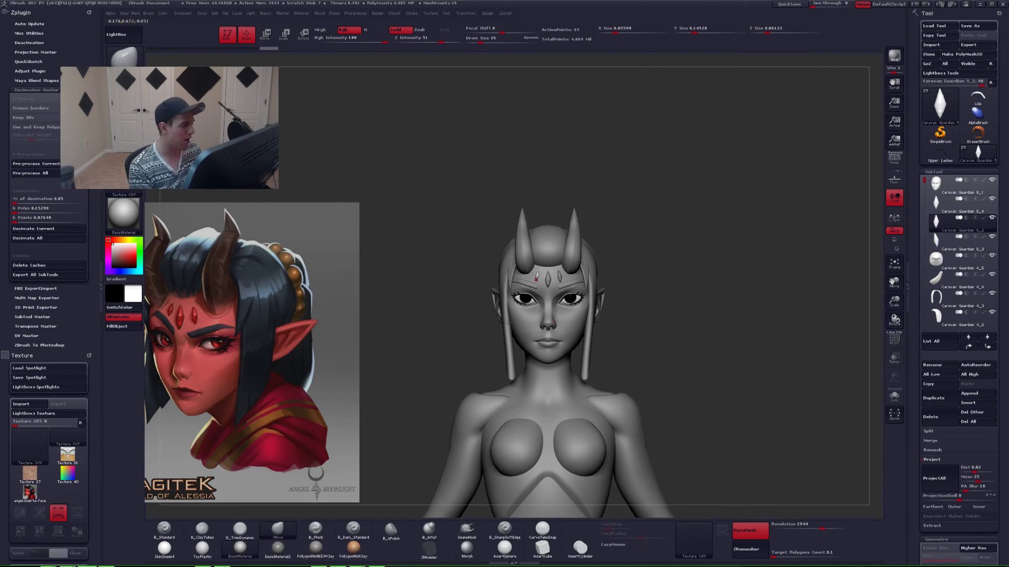
- Close the plugin tray, check the three gems on the full figure, and select the eyebrows subtool
left_click(102, 286)
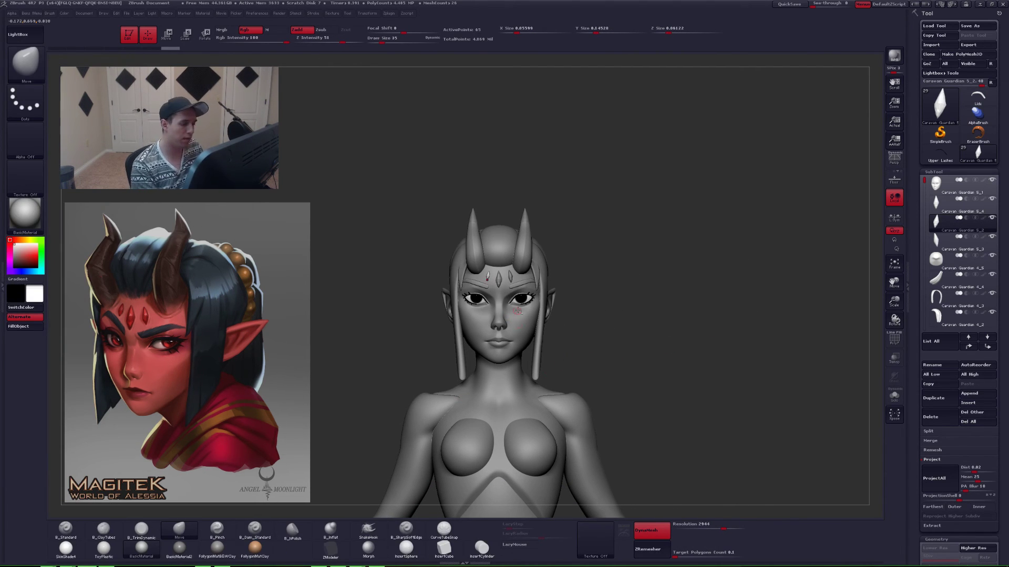
right_click_drag(689, 351, 644, 370, "alt")
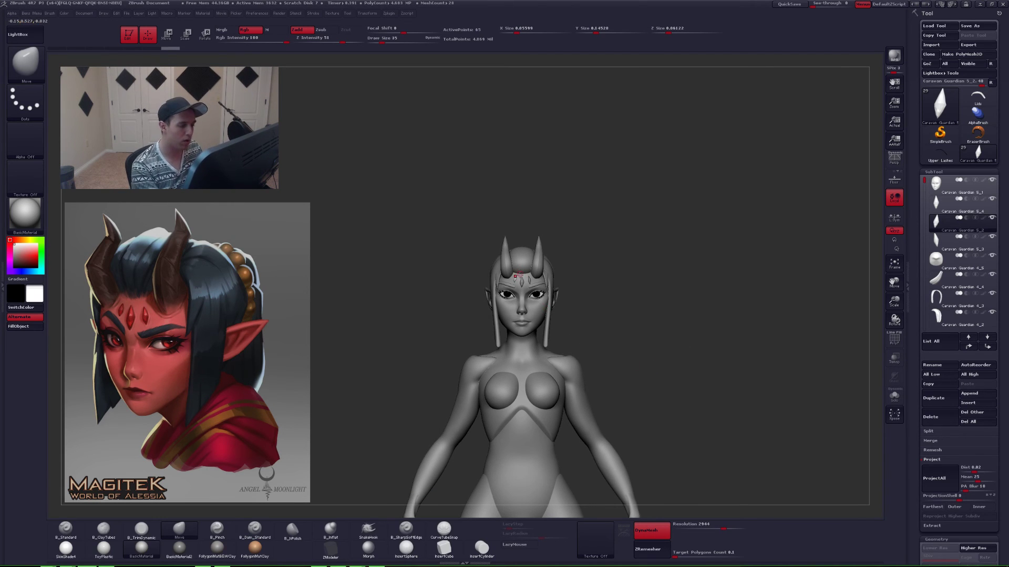
right_click_drag(516, 276, 530, 287, "alt")
left_click(529, 287, "alt")
key("w")
mouse_move(527, 276)
left_mouse_down("shift")
mouse_move(528, 300)
mouse_move(553, 304)
left_mouse_up("shift")
left_click(548, 297, "alt")
- Enlarge the Move brush and shift the eyebrows slightly down toward the eyes, comparing the placement before and after
key("q")
key("space")
key("space")
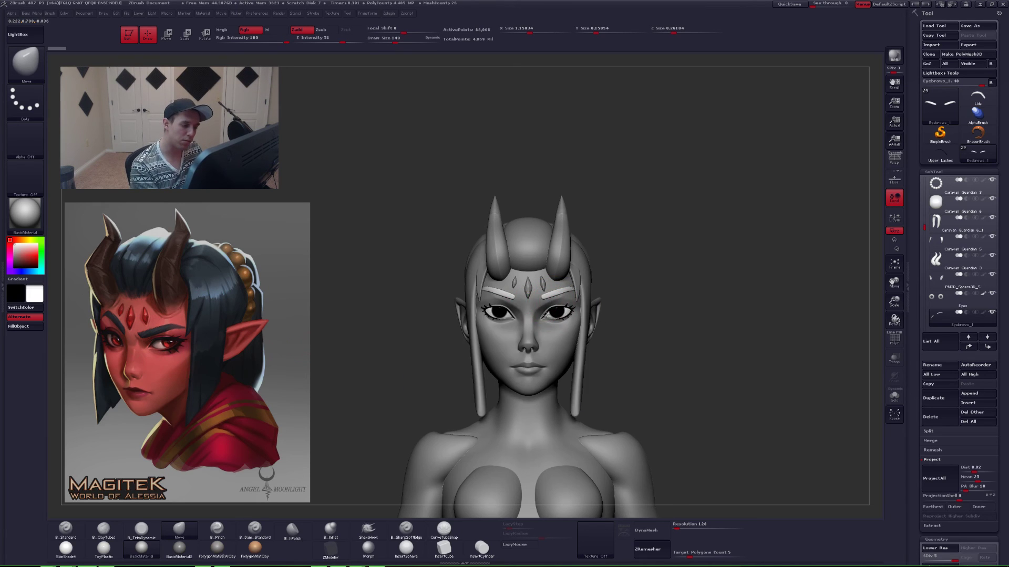
right_click_drag(552, 302, 569, 335, "alt")
key("w")
mouse_move(550, 295)
left_mouse_down("shift")
mouse_move(550, 318)
mouse_move(550, 308)
left_mouse_up("shift")
key("ctrl+z")
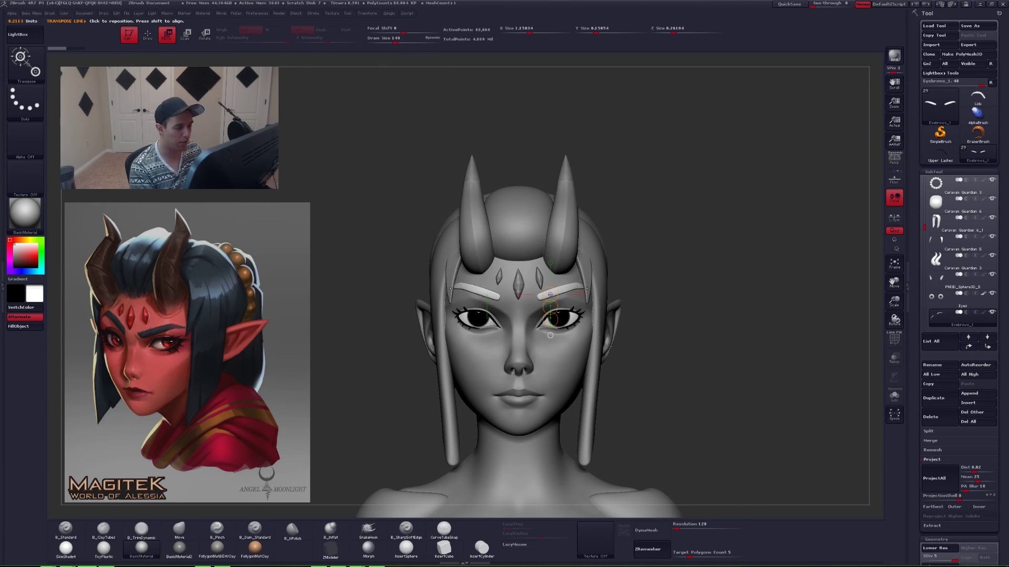
key("ctrl+shift+z")
key("q")
- Examine the character's proportions from the front, side and three-quarter views, selecting the long hair lock in front of the ear
right_click_drag(663, 339, 602, 337, "ctrl")
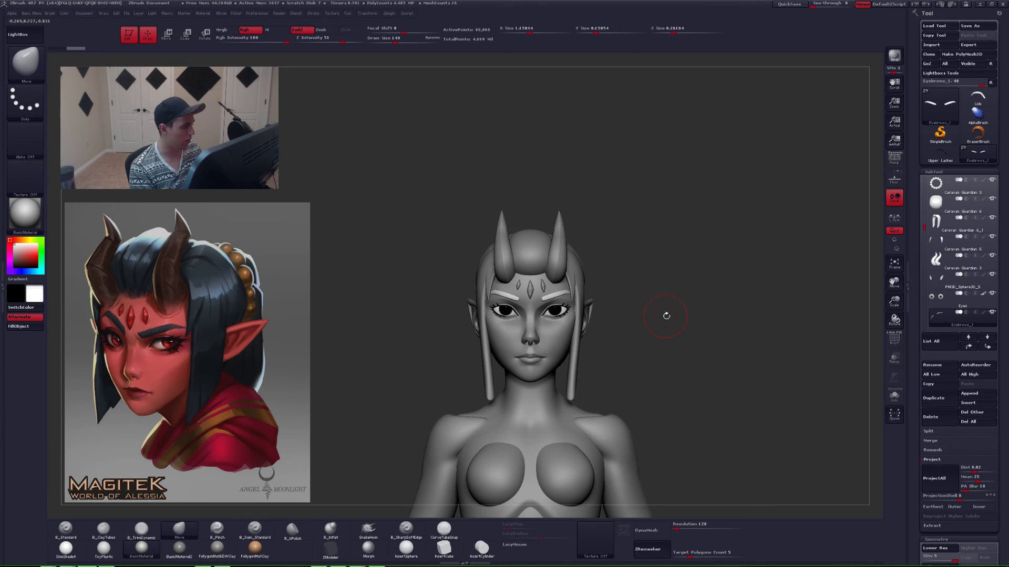
mouse_move(699, 317)
right_mouse_down("ctrl")
mouse_move(670, 323)
mouse_move(686, 317)
right_mouse_up("ctrl")
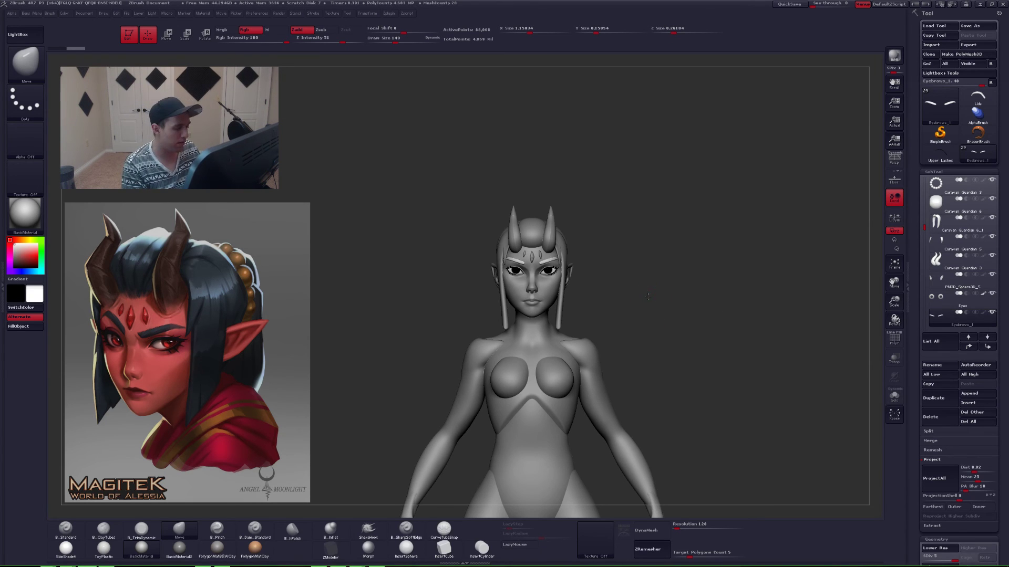
left_click_drag(658, 311, 657, 257, "alt")
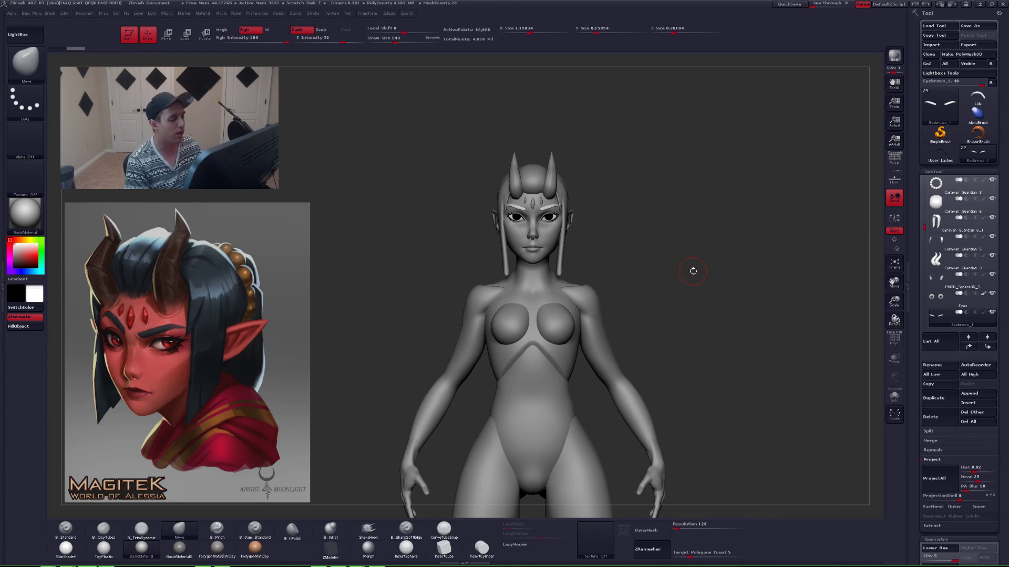
left_click_drag(481, 229, 368, 227)
left_click(516, 218, "alt")
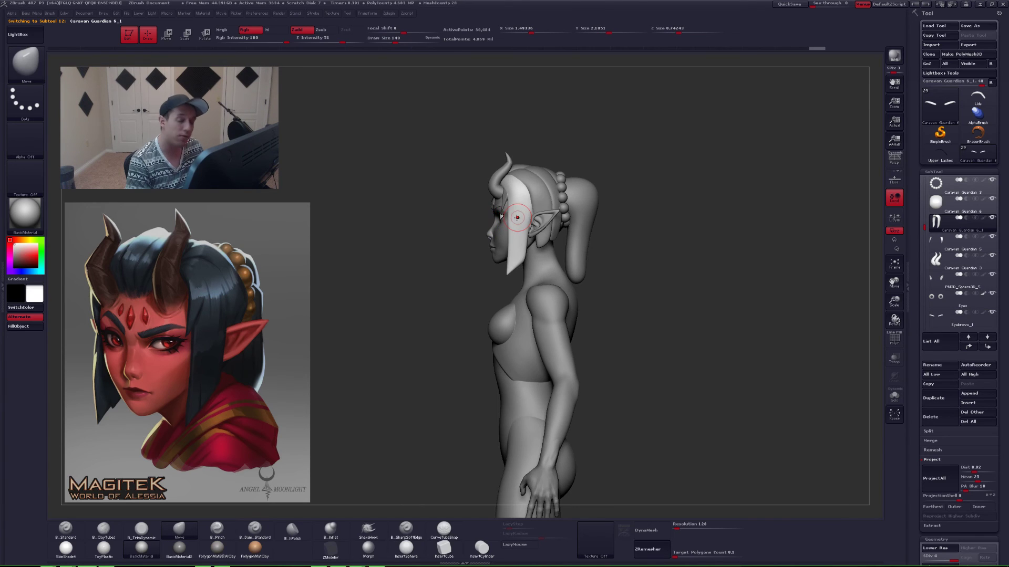
right_click_drag(519, 232, 517, 264, "ctrl")
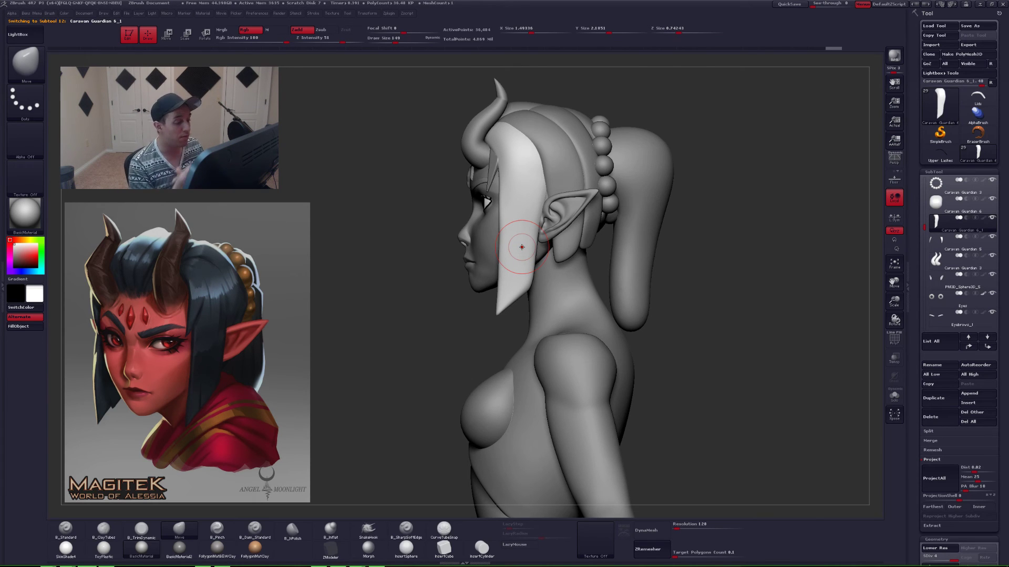
right_click_drag(572, 361, 619, 357)
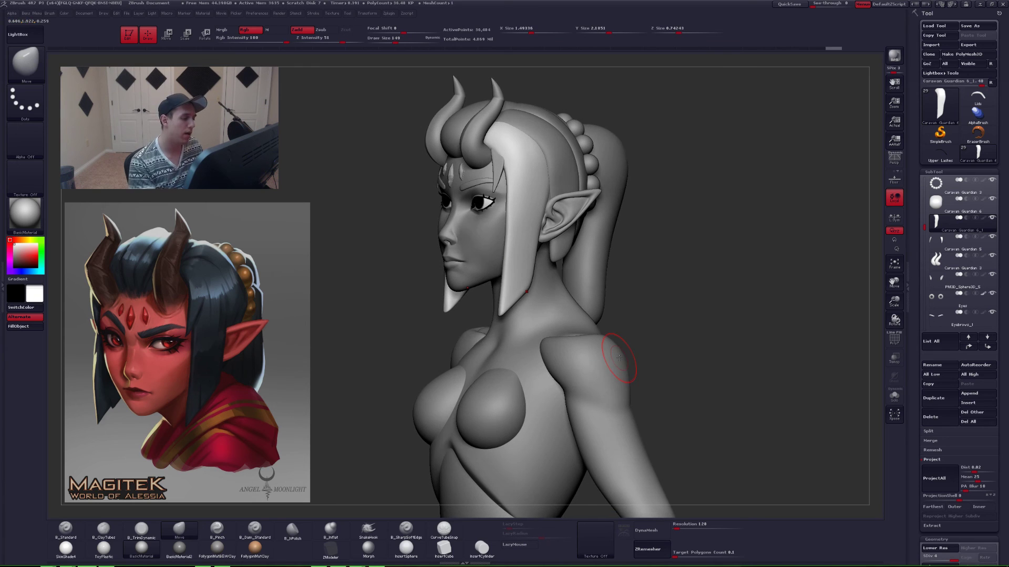
- Select the head subtool, enlarge the Move brush's draw size, and isolate the head in Solo mode
mouse_move(481, 243)
right_mouse_down("alt")
mouse_move(541, 289)
mouse_move(582, 354)
mouse_move(614, 346)
right_mouse_up("alt")
left_click(556, 314, "alt")
key("space")
left_click(602, 340)
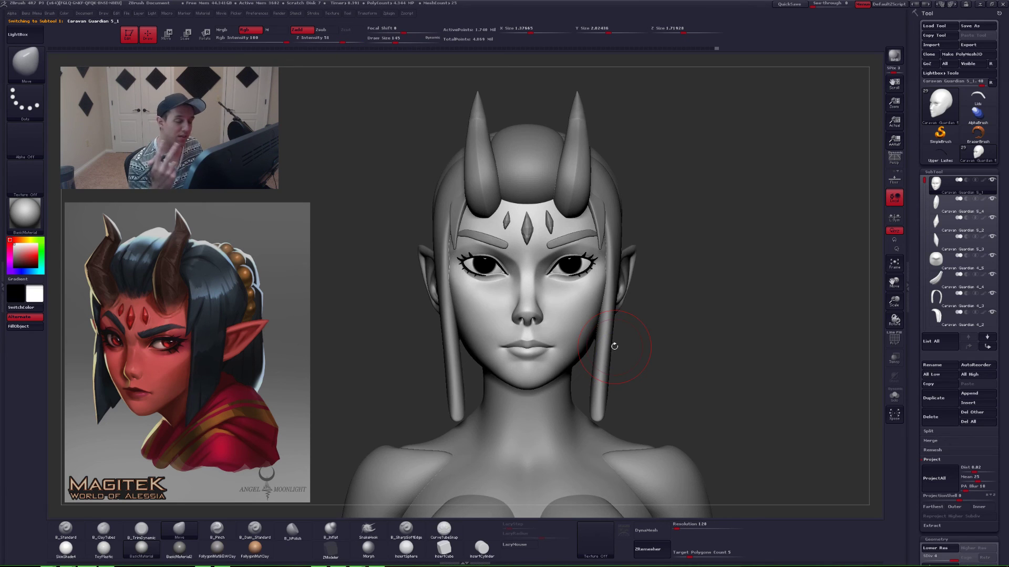
key("alt+s")
- Reduce the Move brush's draw size to about 62 and inspect the isolated head's cheek and jaw in three-quarter view
mouse_move(564, 309)
right_mouse_down()
mouse_move(547, 301)
mouse_move(555, 326)
right_mouse_up()
key("space")
left_click_drag(574, 310, 562, 310)
right_click_drag(561, 310, 540, 318)
right_click_drag(587, 292, 557, 319)
right_click_drag(584, 355, 579, 329, "alt")
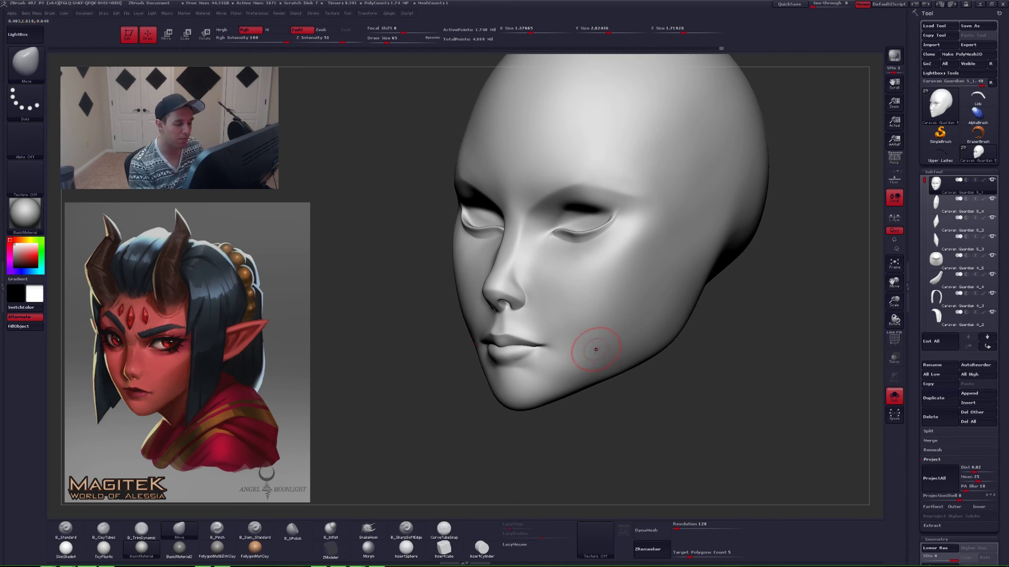
key("space")
left_click_drag(598, 361, 597, 361)
mouse_move(596, 361)
right_mouse_down("ctrl")
mouse_move(637, 345)
mouse_move(605, 349)
right_mouse_up("ctrl")
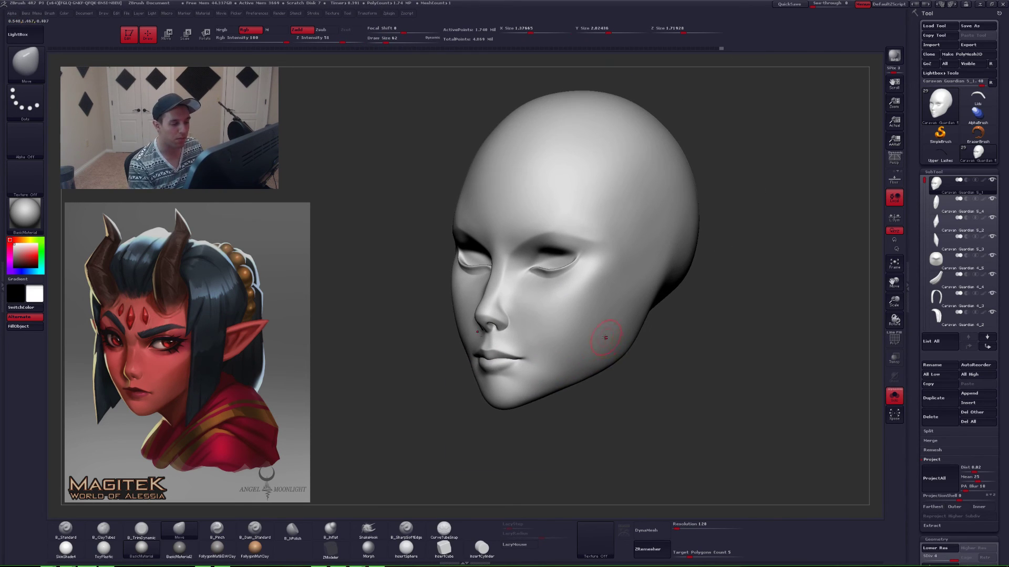
- Set the Move brush's draw size to about 94 while inspecting the isolated cheek and jaw, and bring the full character back into view
key("space")
left_click_drag(584, 340, 589, 340)
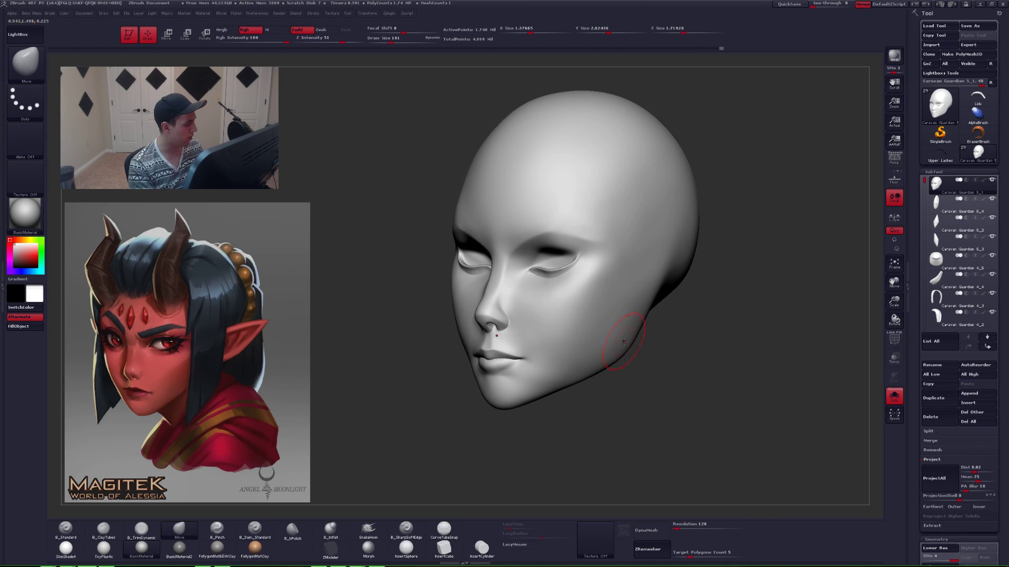
right_click_drag(624, 342, 609, 343)
key("space")
left_click_drag(587, 317, 584, 317)
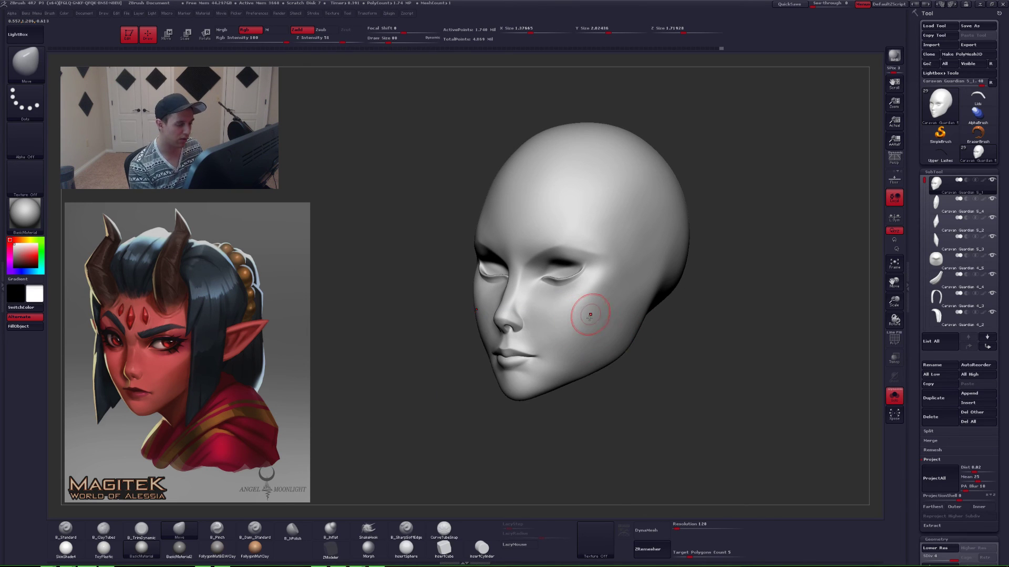
key("alt+s")
mouse_move(590, 317)
right_mouse_down()
mouse_move(579, 323)
mouse_move(574, 314)
mouse_move(570, 345)
right_mouse_up()
key("space")
left_click_drag(570, 344, 572, 344)
- Switch to the Pinch brush at a draw size of about 65 and compare the isolated head with the full character
key("5")
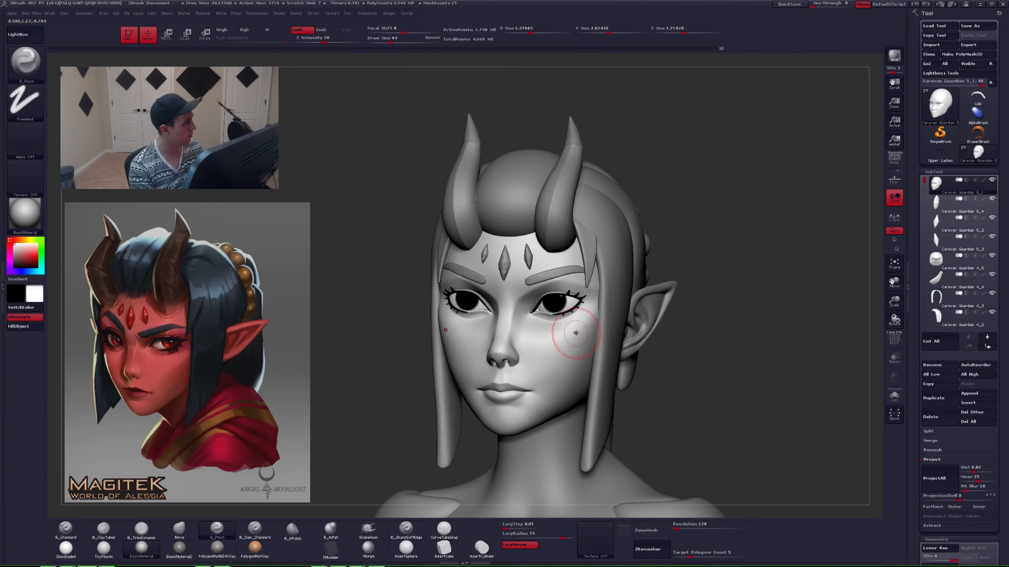
key("alt+s")
key("]")
right_click_drag(570, 338, 583, 330)
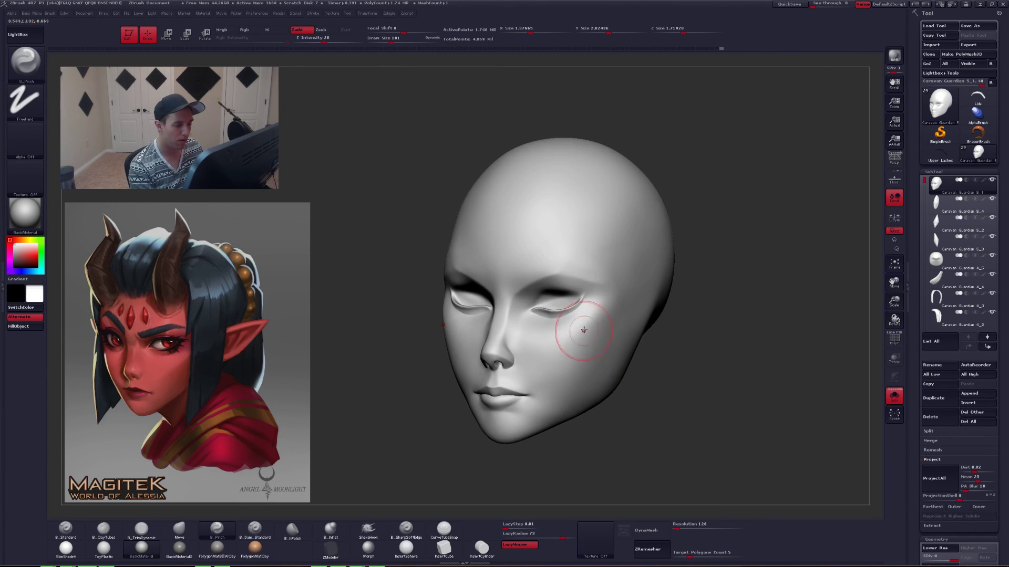
right_click_drag(548, 284, 550, 276, "ctrl")
key("space")
left_click_drag(550, 276, 536, 274)
mouse_move(536, 272)
right_mouse_down()
mouse_move(490, 297)
mouse_move(534, 261)
mouse_move(494, 330)
right_mouse_up()
key("shift")
right_click_drag(627, 341, 611, 343)
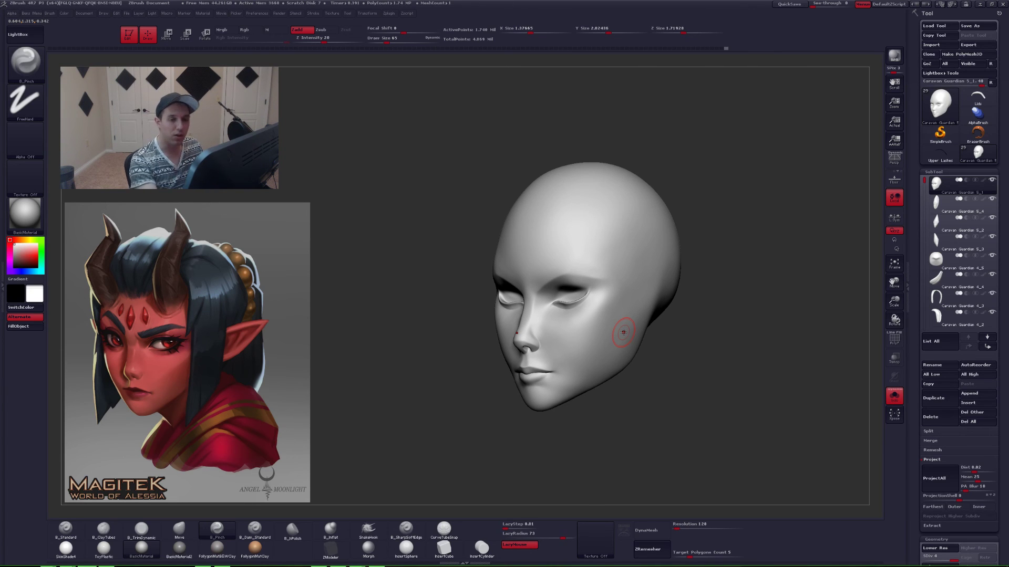
key("alt+s")
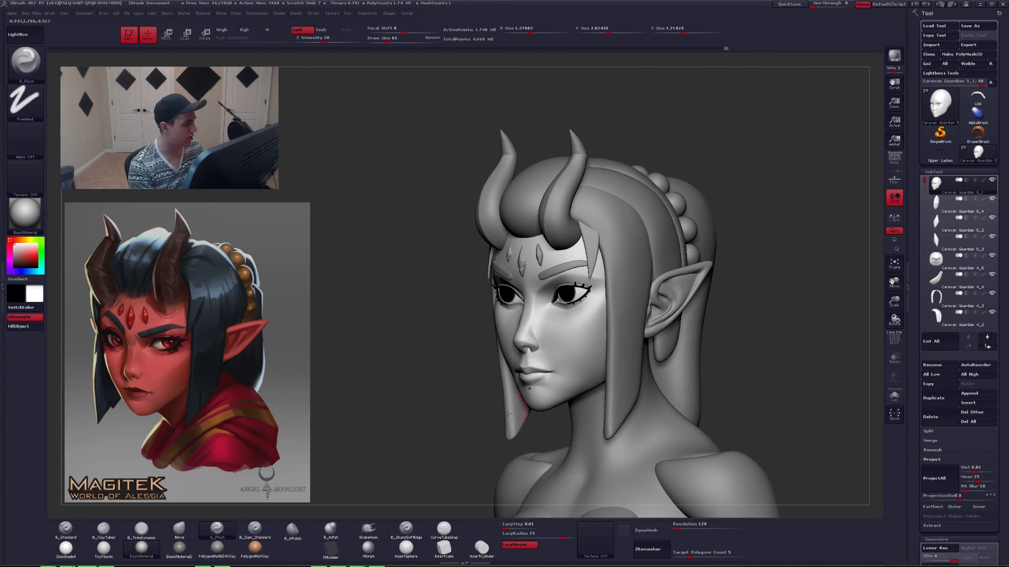
- Apply the darker PolygonMat clay material to the character and reposition the scene light
mouse_move(498, 418)
left_mouse_down()
mouse_move(730, 327)
mouse_move(673, 344)
mouse_move(750, 329)
mouse_move(731, 321)
left_mouse_up()
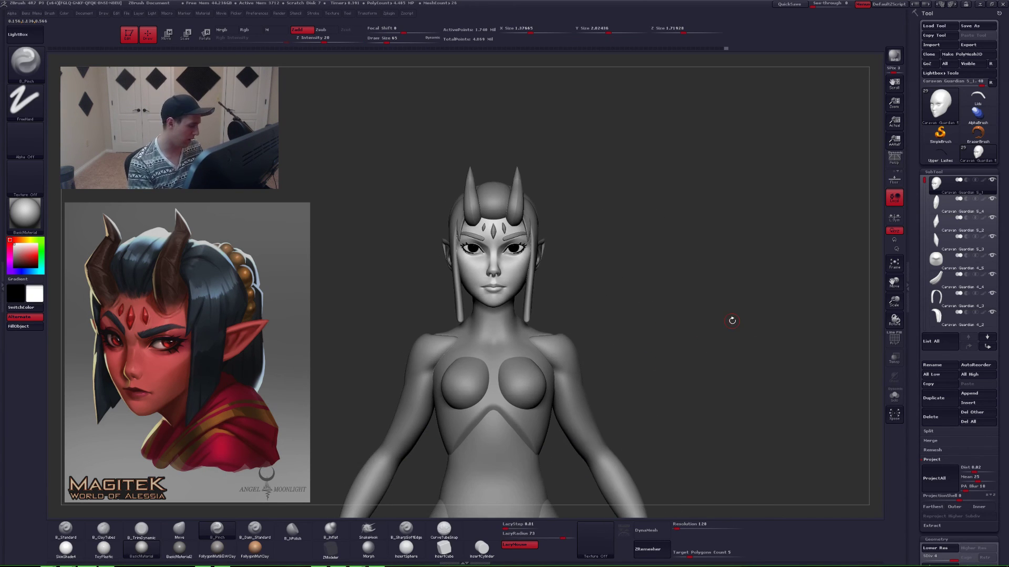
left_click(216, 548)
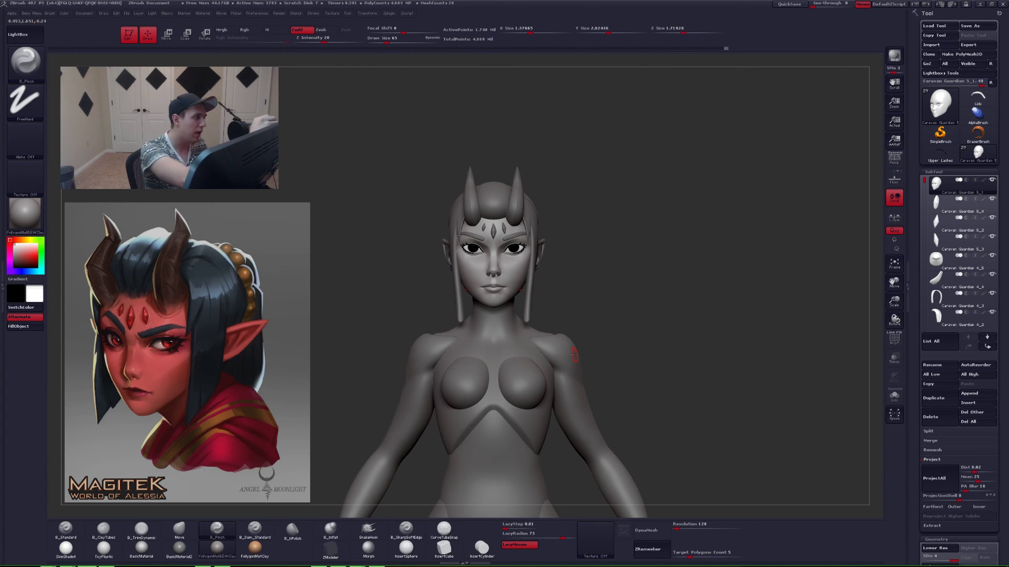
left_click(166, 13)
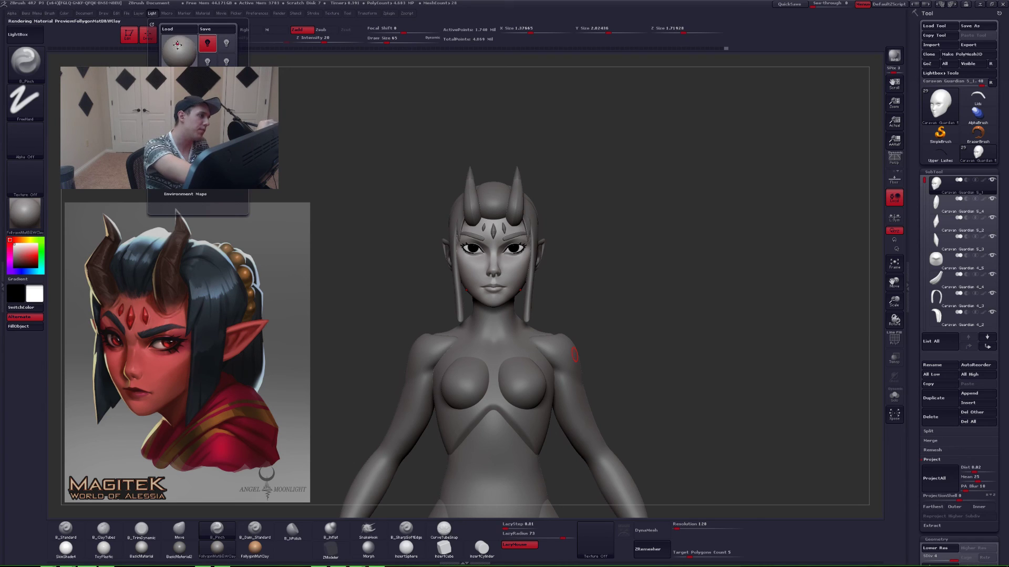
left_click(176, 46)
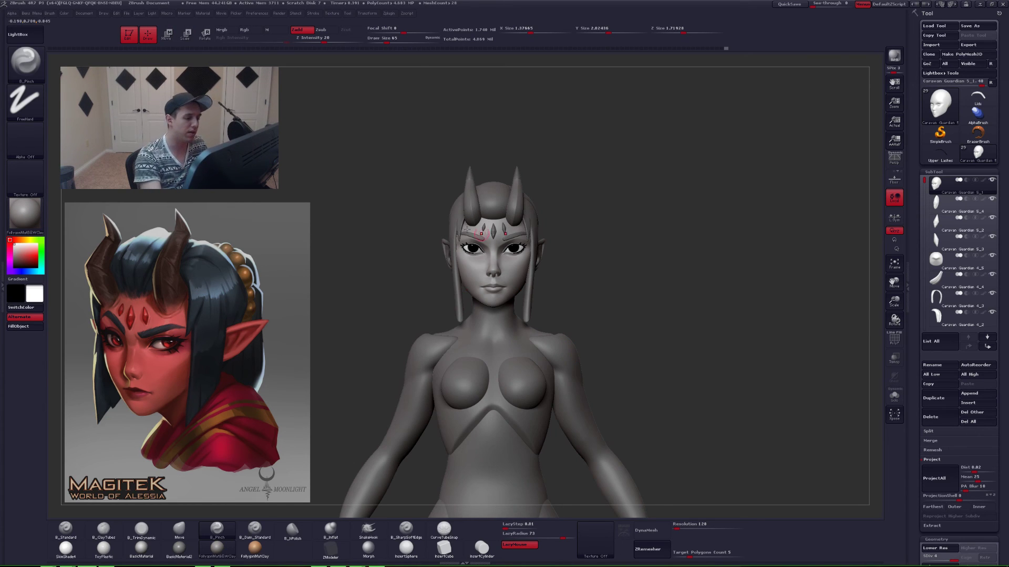
left_click(167, 14)
left_click(152, 13)
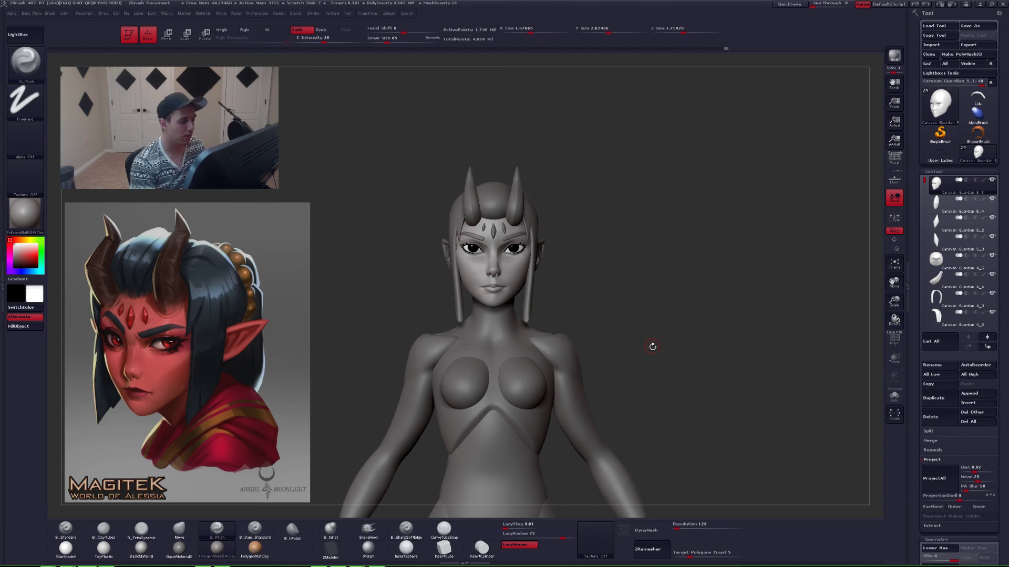
- Inspect the face up close from three-quarter and front views, set the draw size to about 56, and quick-save the project
mouse_move(646, 357)
left_mouse_down()
mouse_move(615, 348)
mouse_move(659, 383)
mouse_move(715, 407)
left_mouse_up()
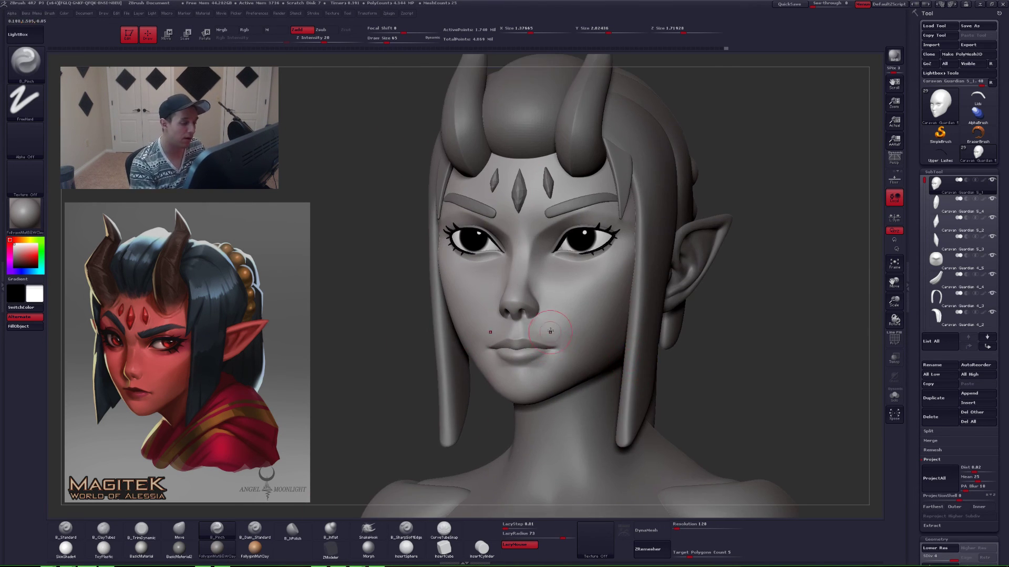
key("shift+f")
key("shift+f")
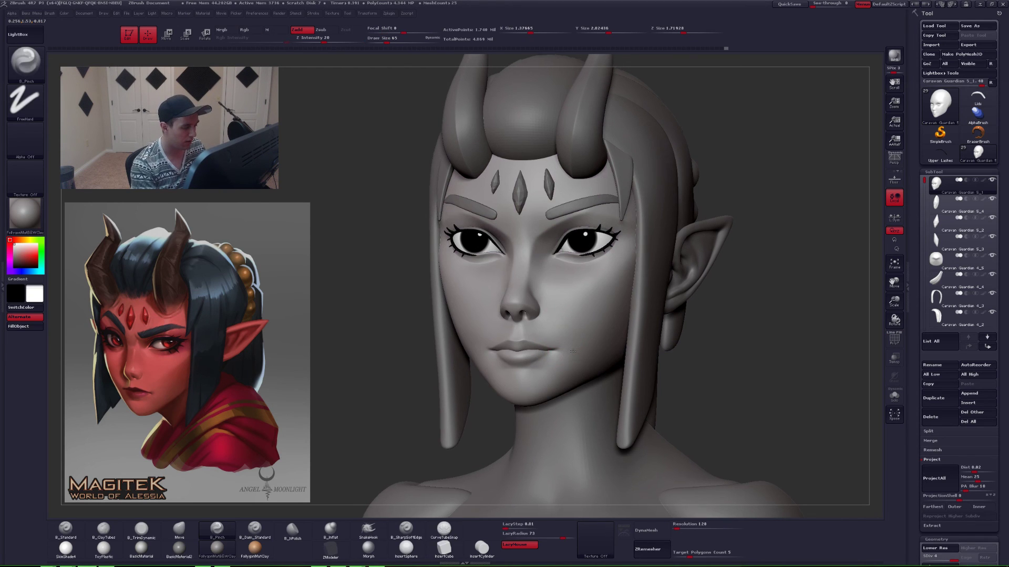
right_click_drag(544, 336, 562, 393, "alt")
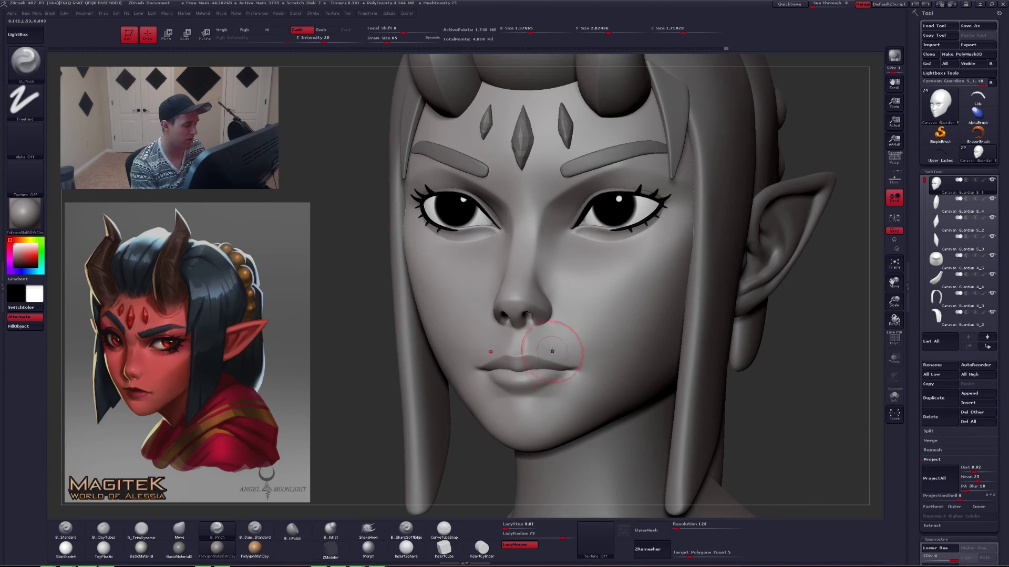
key("space")
left_click_drag(558, 336, 556, 336)
mouse_move(555, 353)
right_mouse_down()
mouse_move(585, 346)
mouse_move(551, 338)
right_mouse_up()
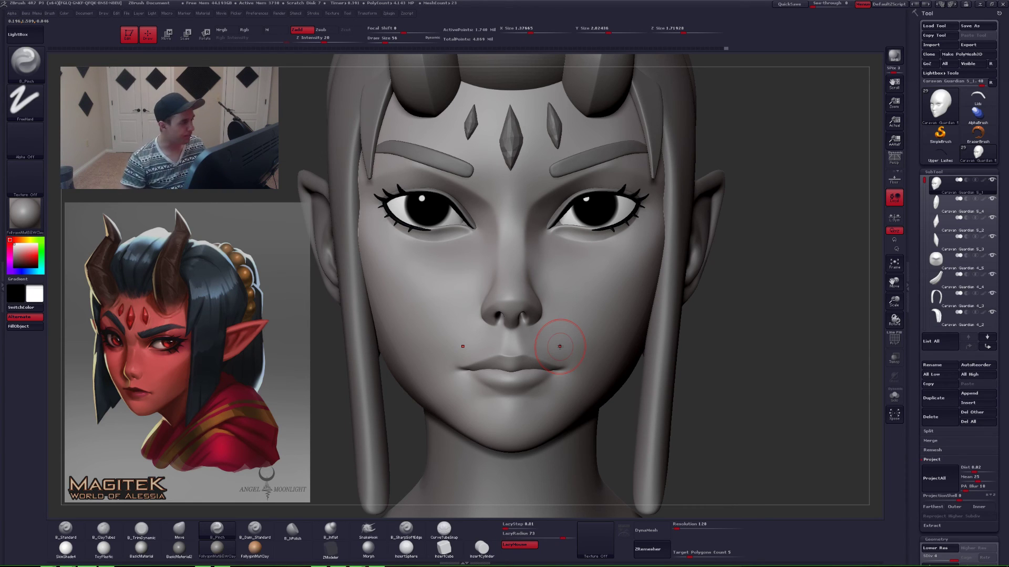
left_click(789, 3)
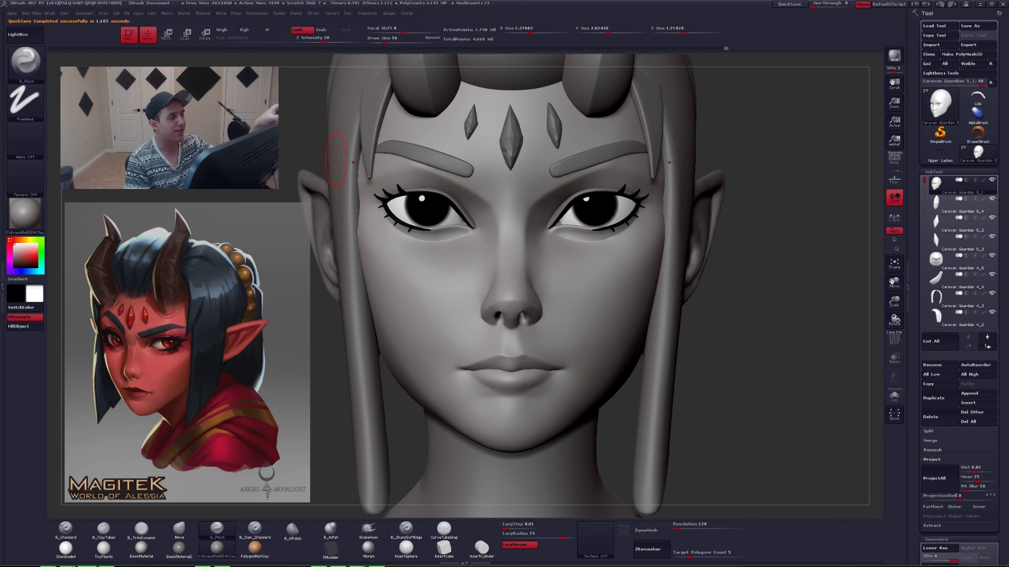
- Open the Performance preferences and reapply the maximum CPU threads setting
left_click(257, 14)
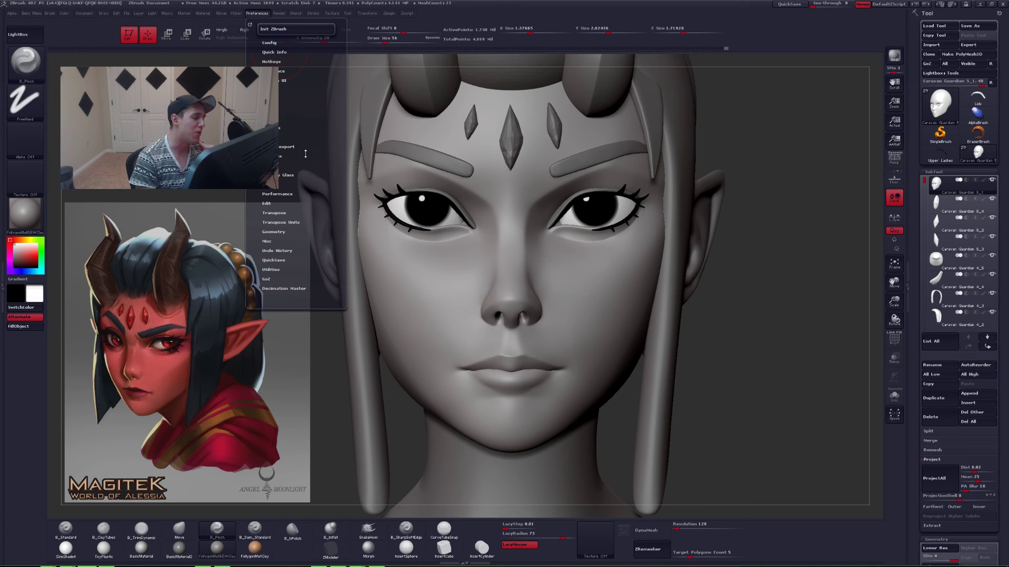
left_click(256, 17)
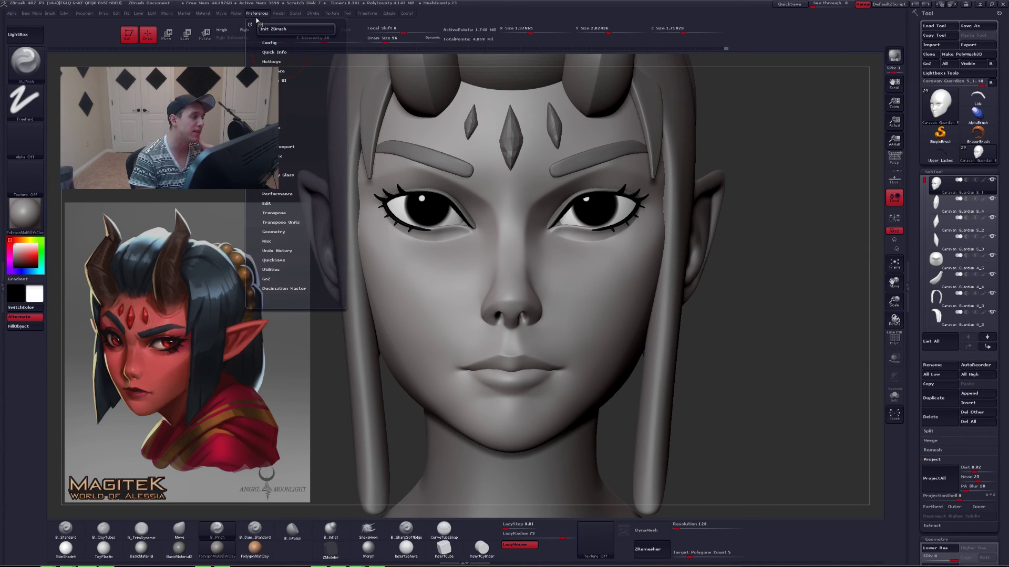
left_click(284, 195)
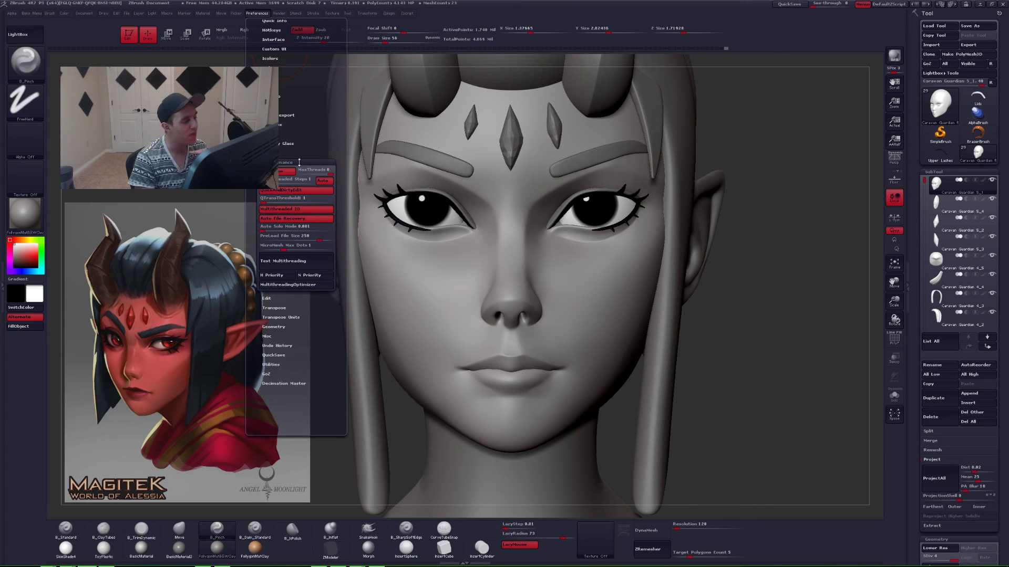
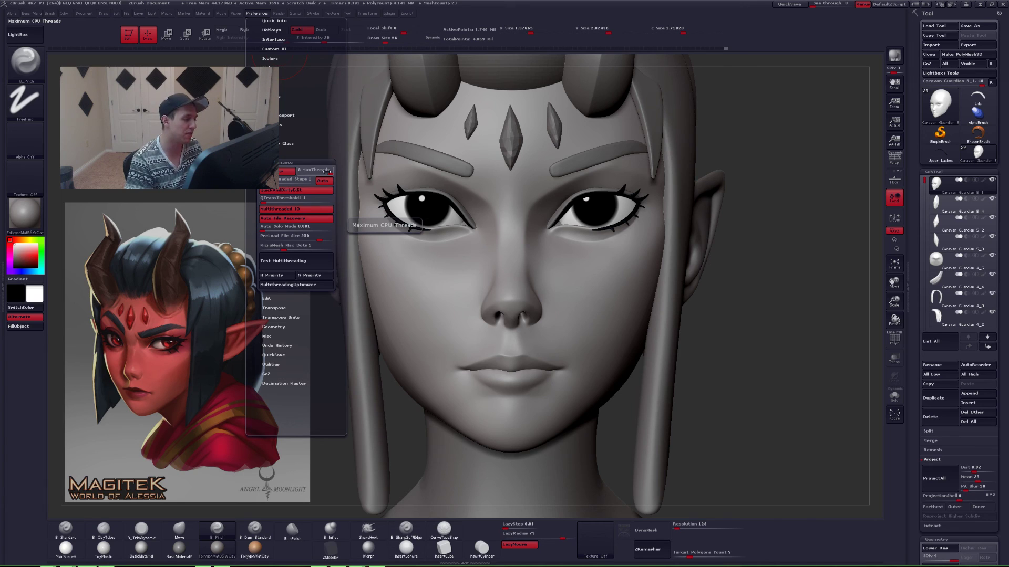
left_click(327, 172)
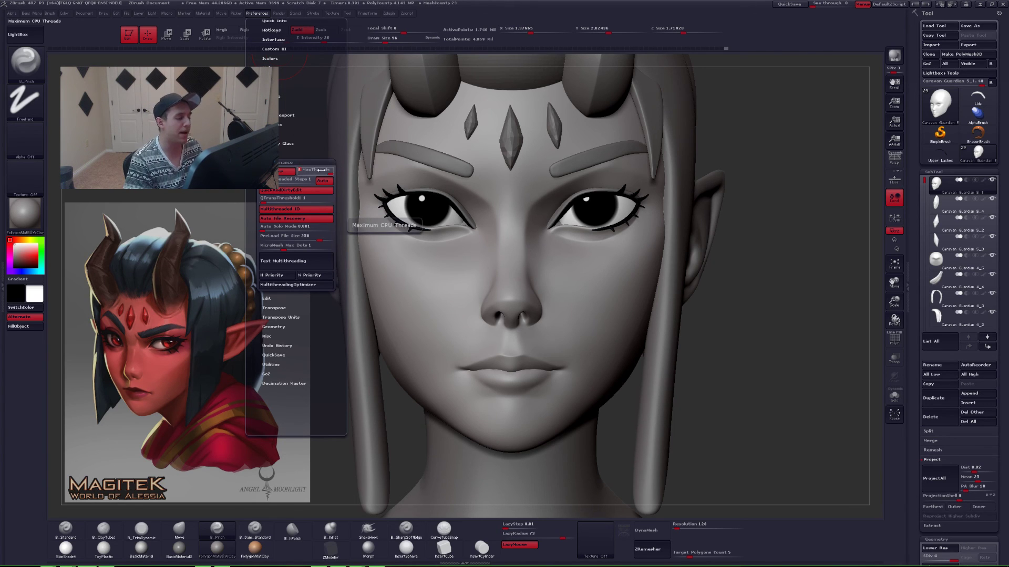
key("ctrl")
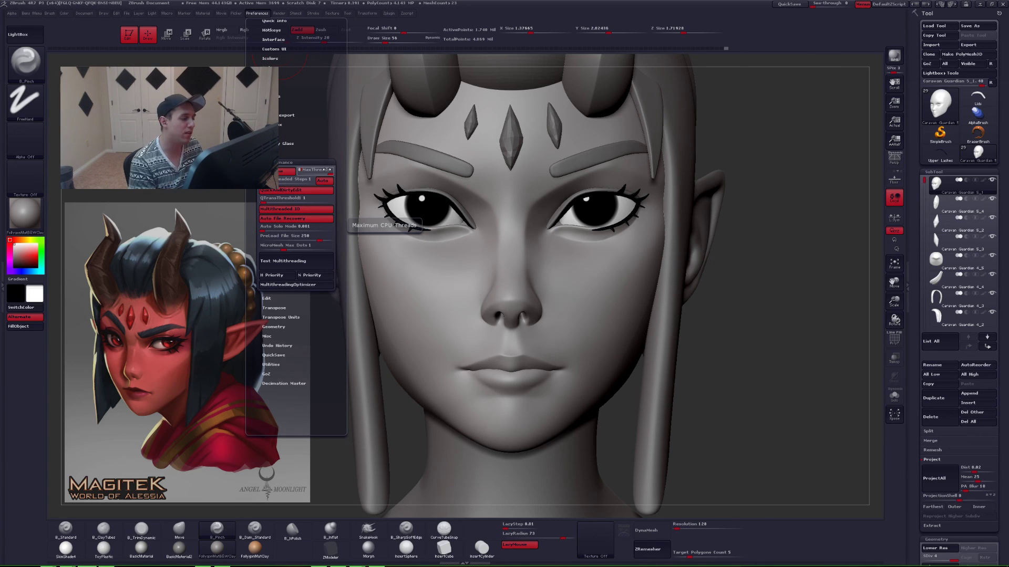
key("Return")
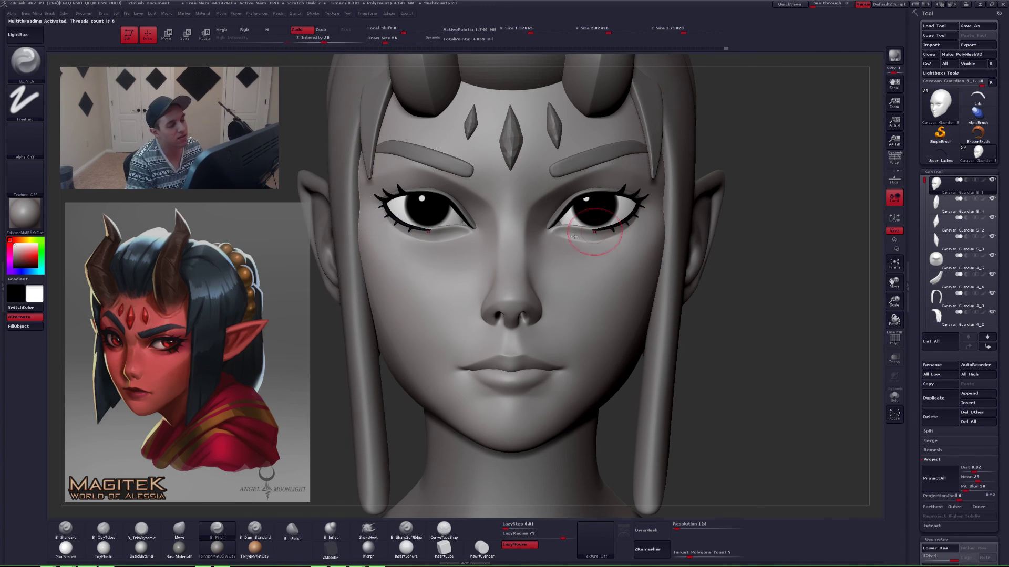
- Frame the full figure, select the Eyes subtool, and quick-save the project
key("f")
right_click_drag(566, 257, 507, 261)
right_click_drag(535, 363, 565, 242, "ctrl")
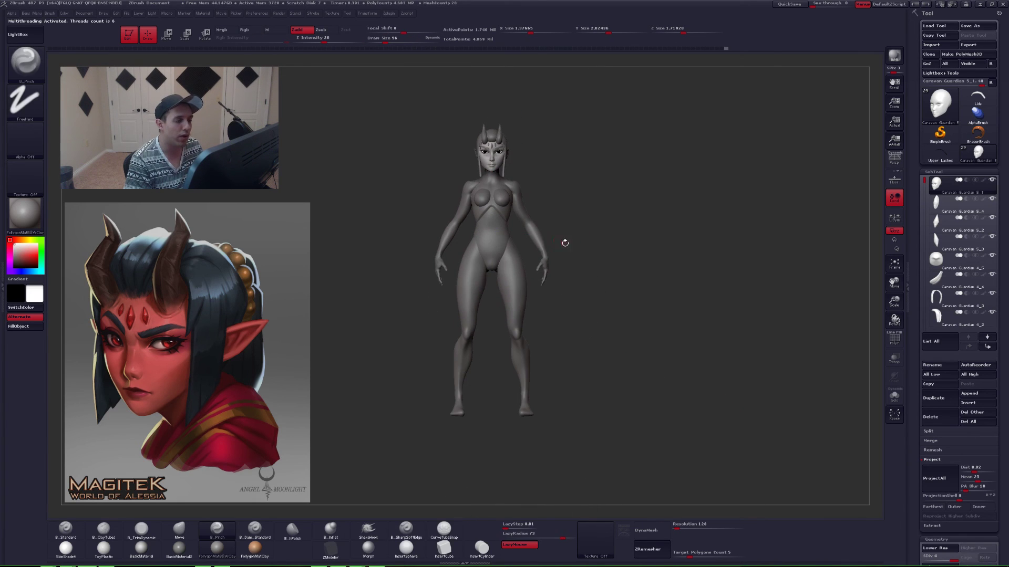
scroll(954, 259, "down", 6)
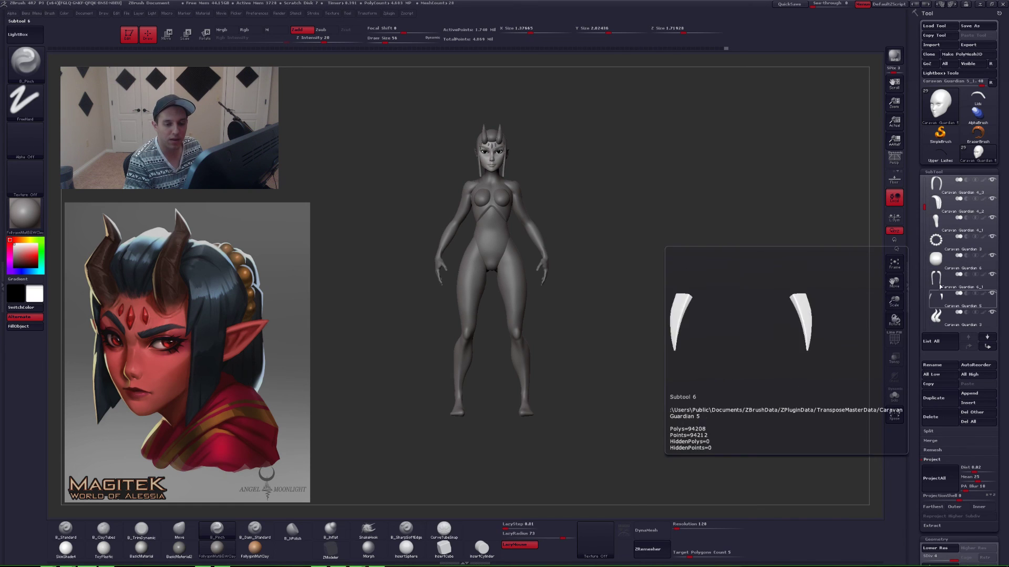
left_click_drag(925, 208, 928, 232)
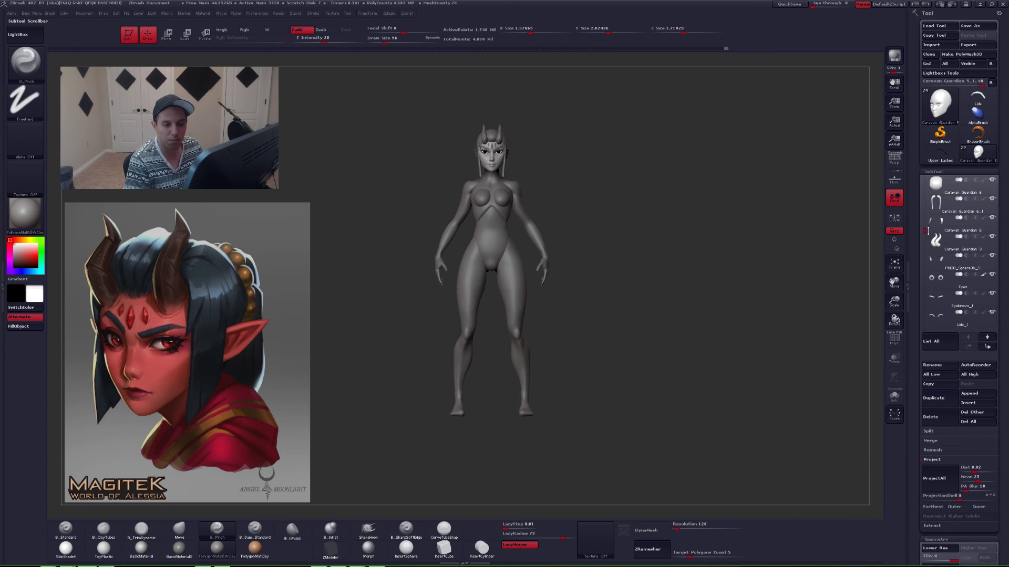
left_click(951, 280)
left_click_drag(527, 185, 384, 181)
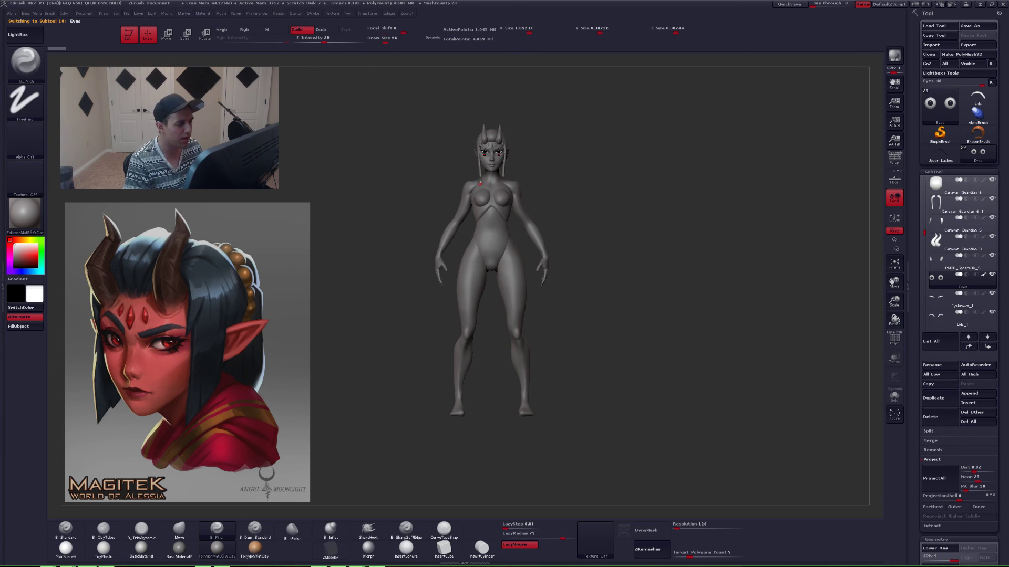
left_click_drag(514, 224, 505, 223)
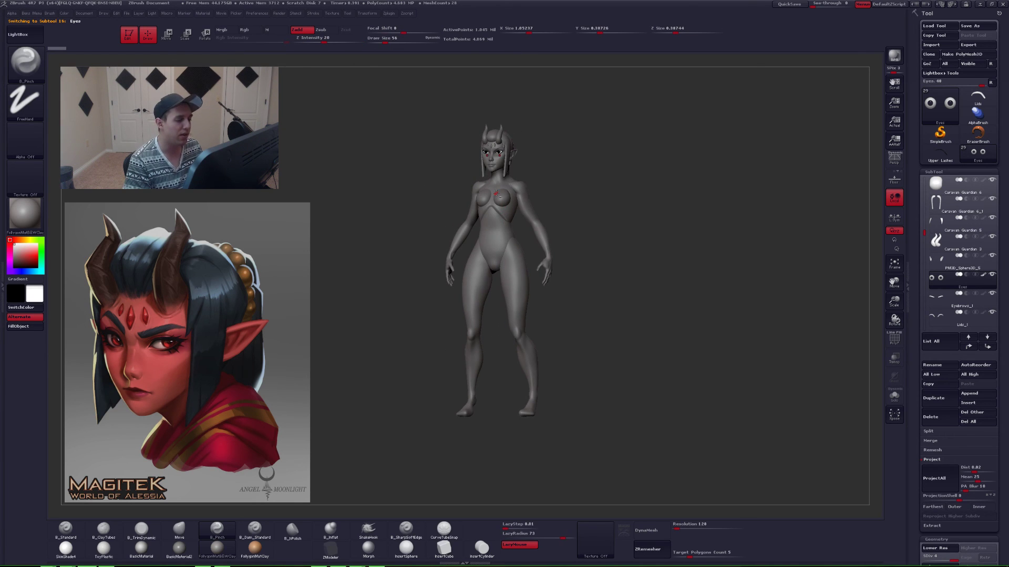
left_click(789, 5)
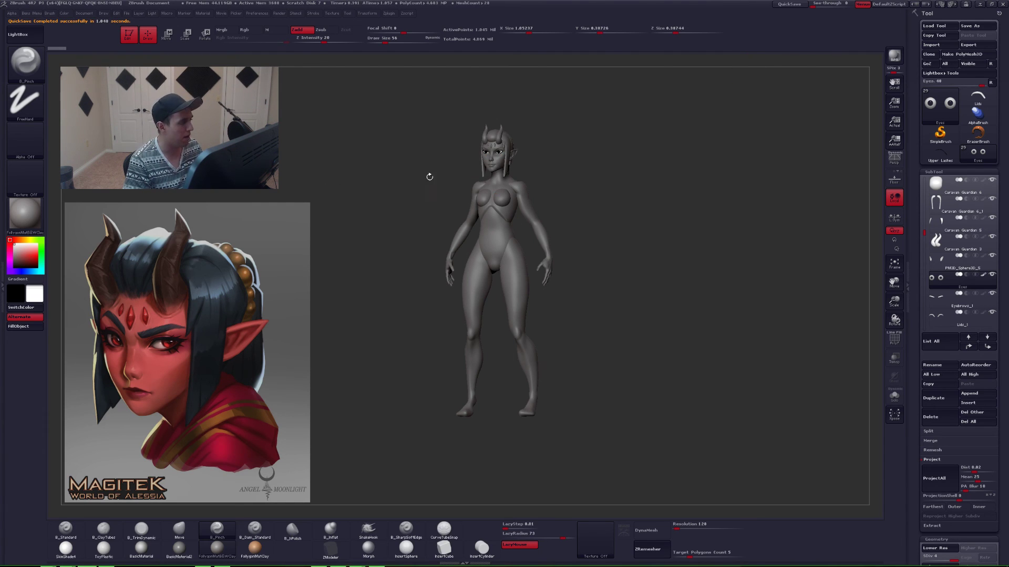
- Select the head subtool and examine the face up close in three-quarter view
left_click_drag(544, 157, 648, 304, "alt")
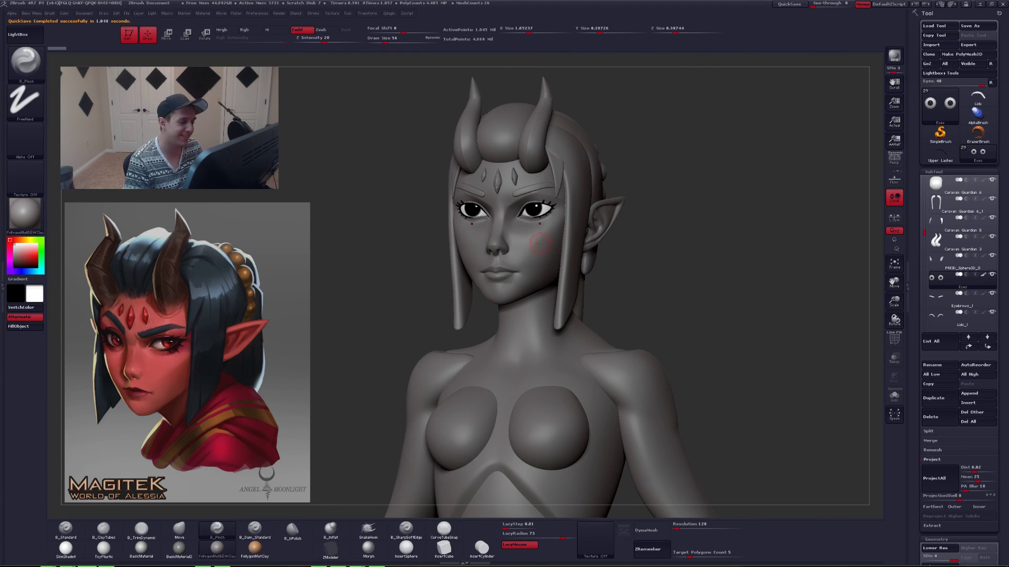
left_click(540, 242, "alt")
scroll(535, 240, "up", 4)
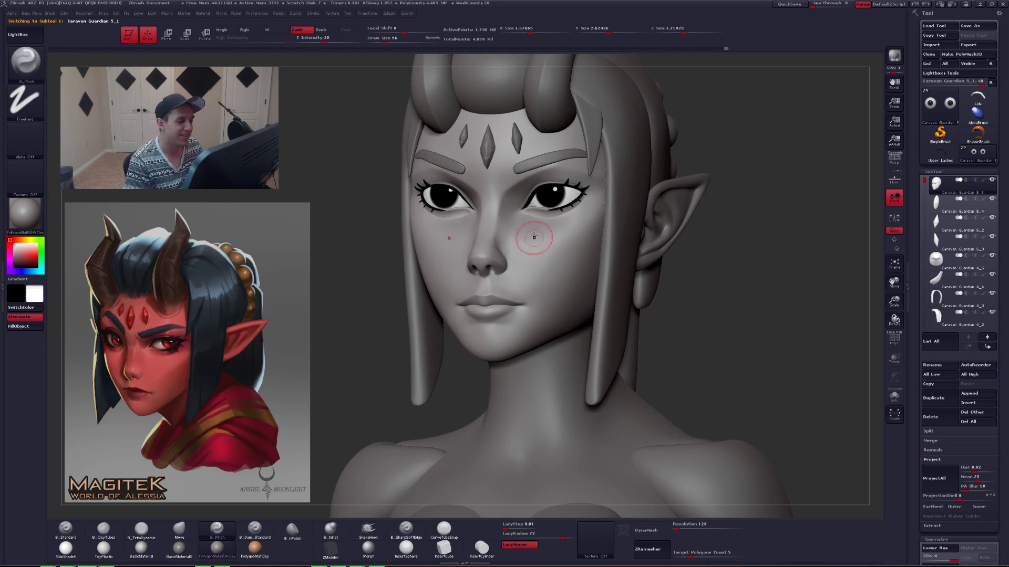
right_click_drag(530, 225, 542, 264, "alt")
left_click_drag(545, 279, 555, 317, "shift")
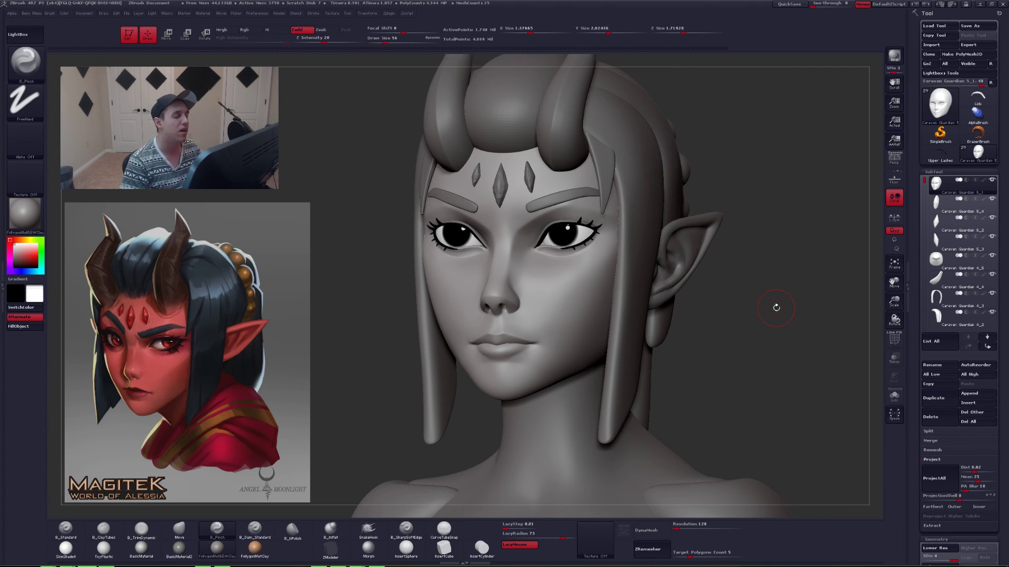
- Select the small pointed hair strand beside the horn and pull its upper edge up and outward with the Move brush
left_click(605, 150, "alt")
right_click_drag(605, 151, 612, 158, "alt")
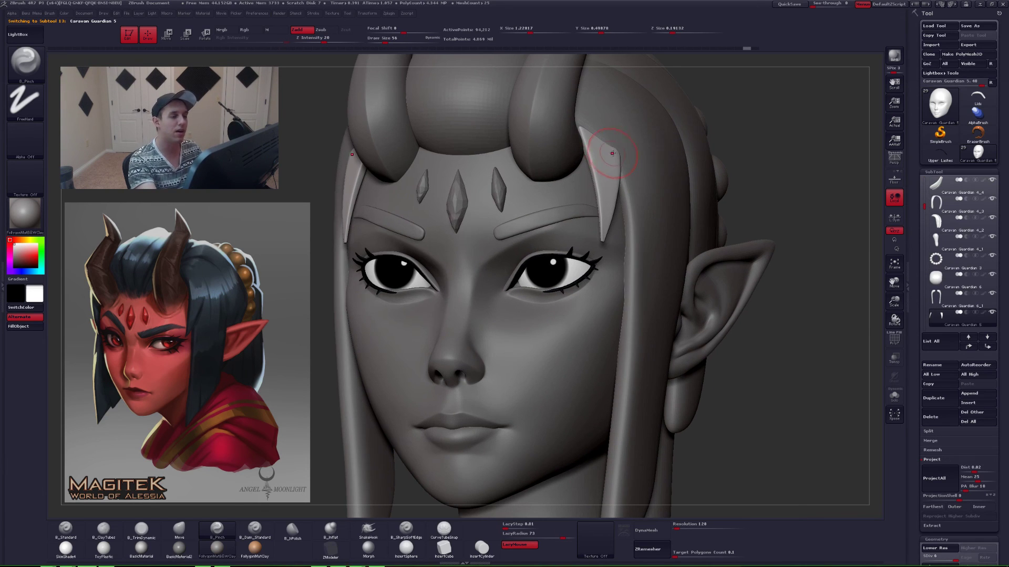
key("b")
key("m")
key("v")
key("space")
mouse_move(595, 140)
left_mouse_down()
mouse_move(615, 142)
mouse_move(606, 128)
left_mouse_up()
key("space")
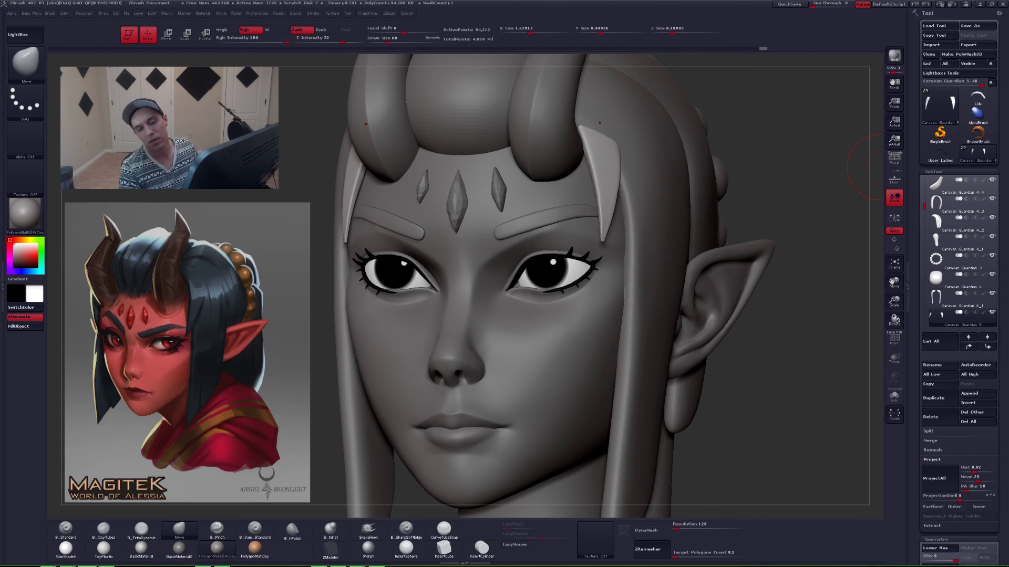
- Switch to Discord, read back through the recent messages in the shareyourwork channel, and return to ZBrush
key("alt+Tab")
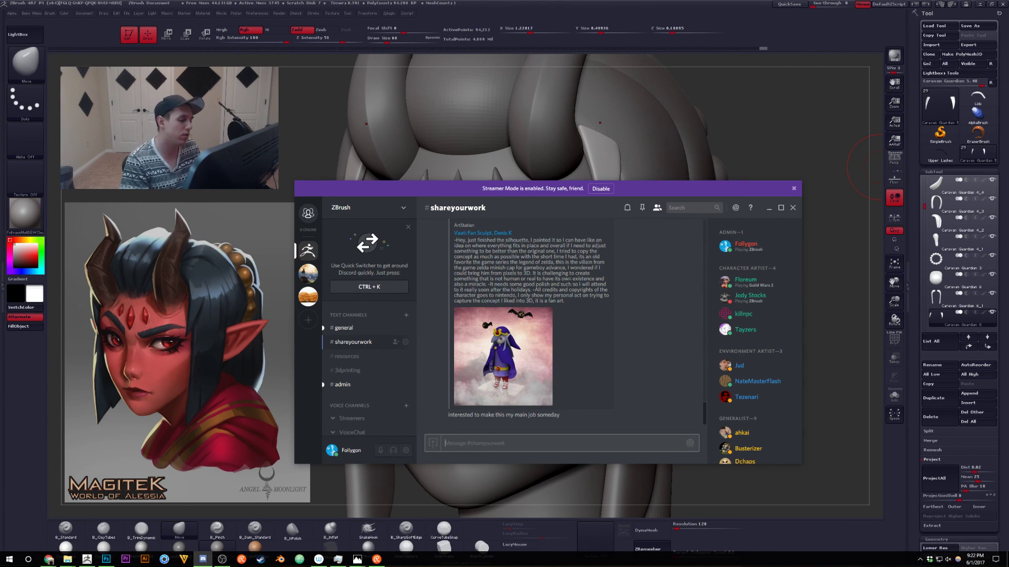
scroll(520, 331, "up", 3)
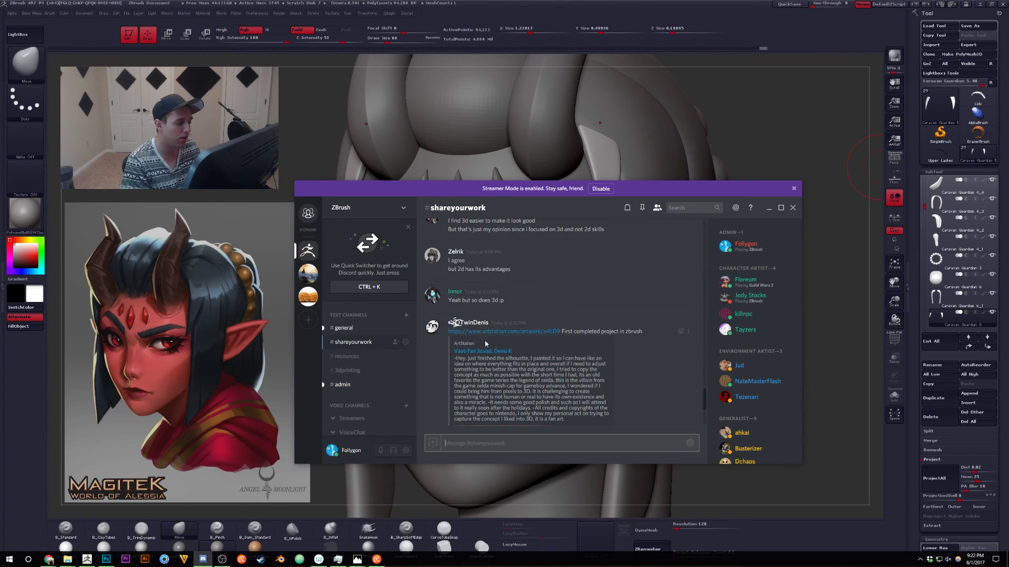
scroll(520, 348, "up", 4)
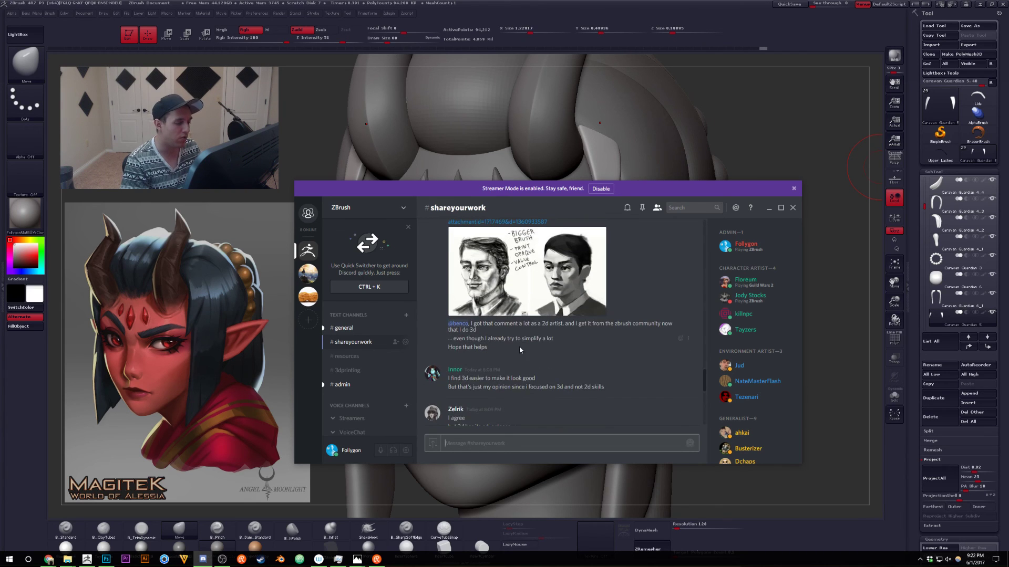
scroll(520, 350, "up", 2)
scroll(541, 369, "up", 1)
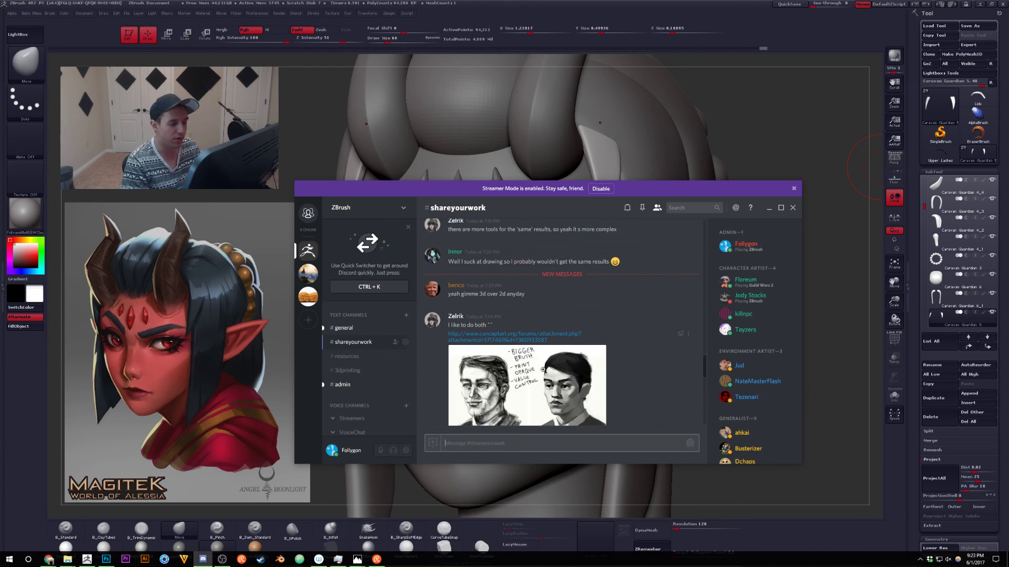
scroll(550, 373, "up", 2)
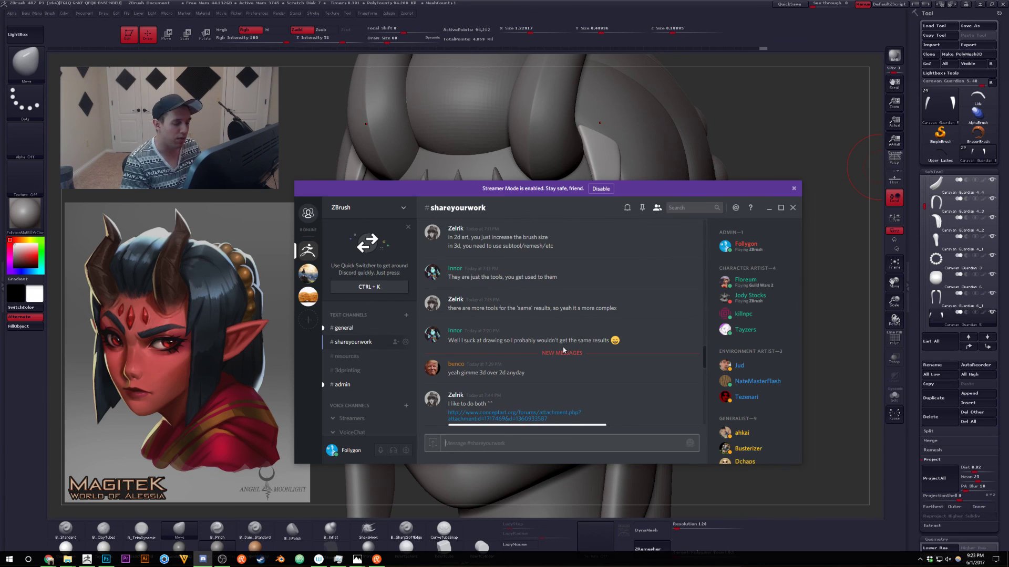
scroll(564, 349, "down", 12)
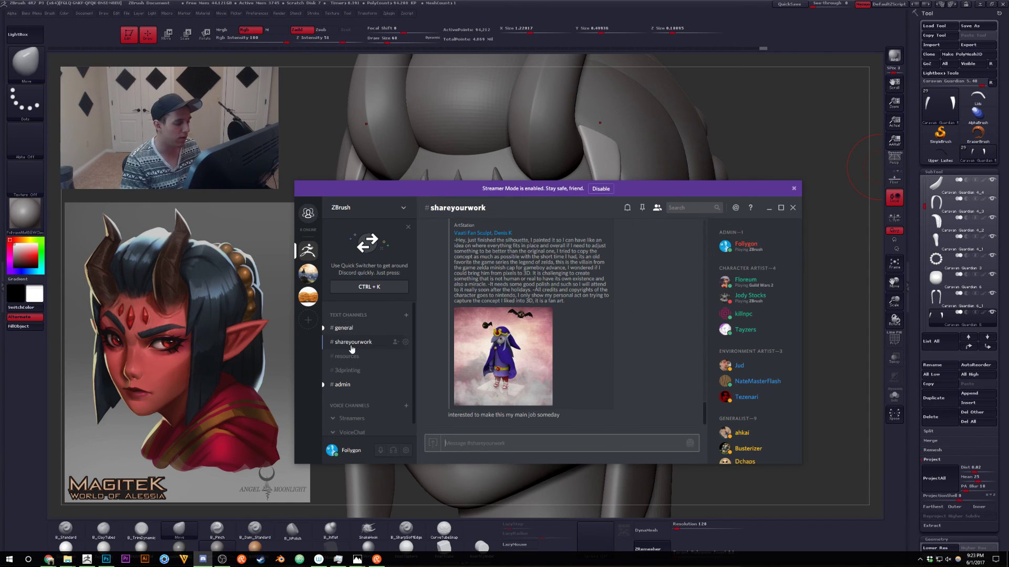
right_click(739, 246)
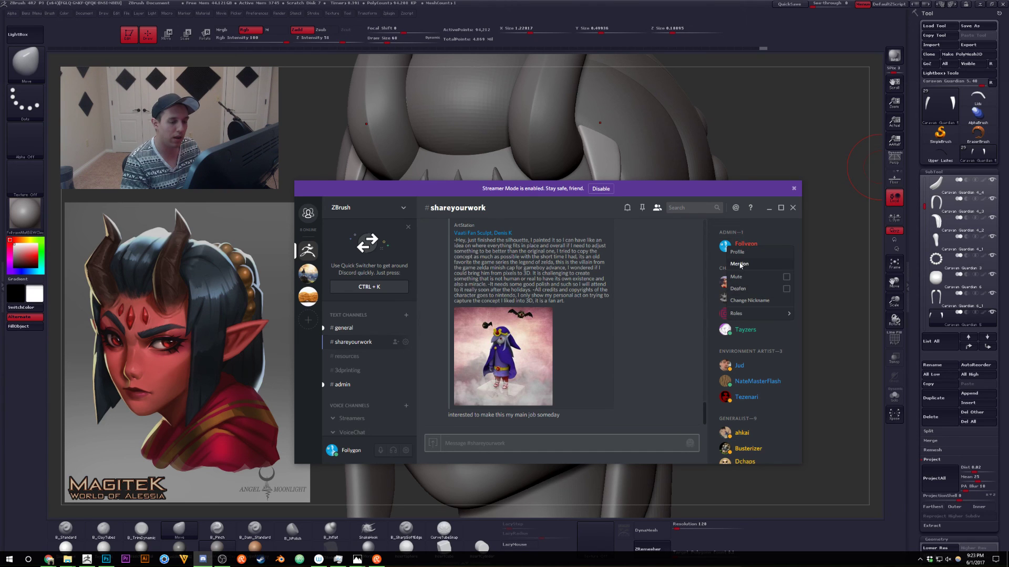
left_click(704, 258)
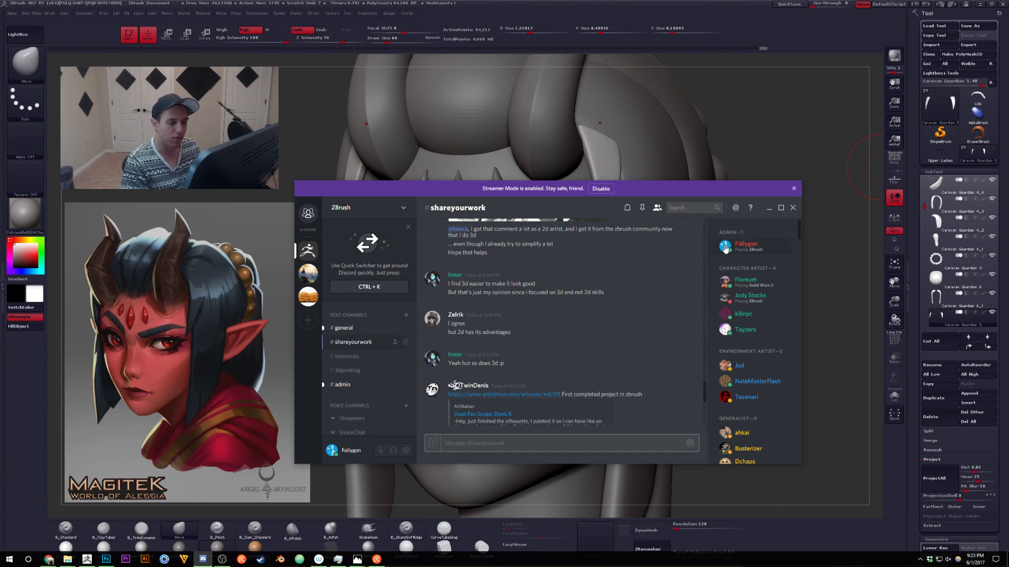
scroll(620, 318, "down", 4)
left_click(826, 254)
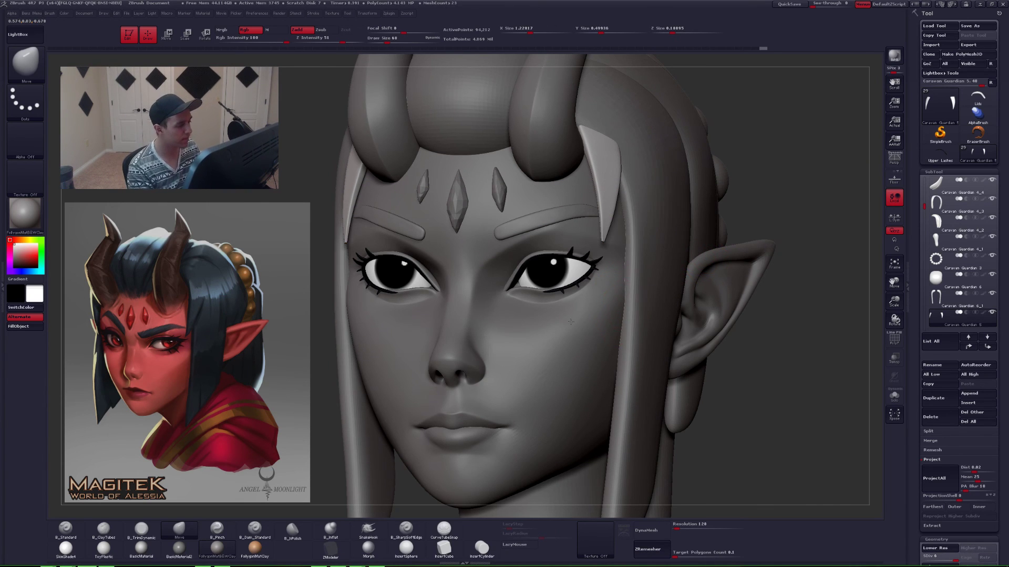
- Select the head subtool and compare the face with and without perspective, ending on the side profile with perspective off
right_click_drag(571, 321, 549, 294, "ctrl")
right_click_drag(496, 320, 515, 373, "shift")
left_click(547, 348, "alt")
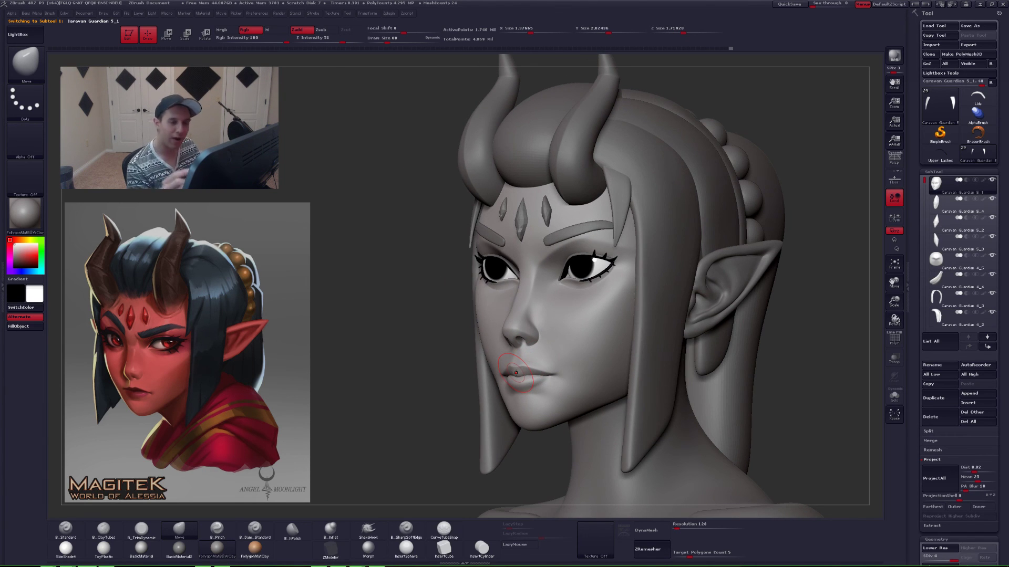
left_click(888, 164)
right_click_drag(558, 347, 570, 348)
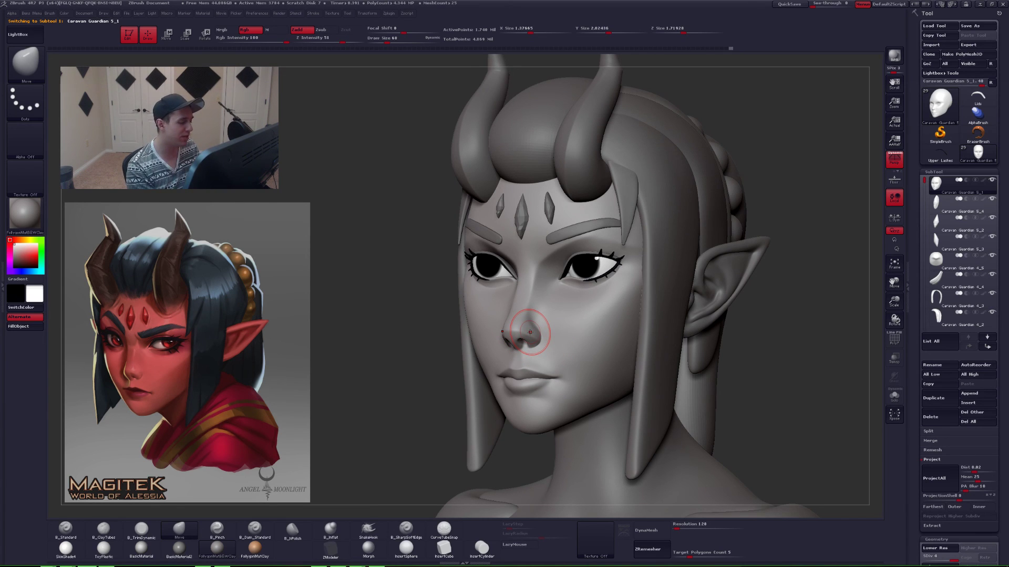
mouse_move(545, 342)
right_mouse_down()
mouse_move(544, 358)
mouse_move(583, 308)
right_mouse_up()
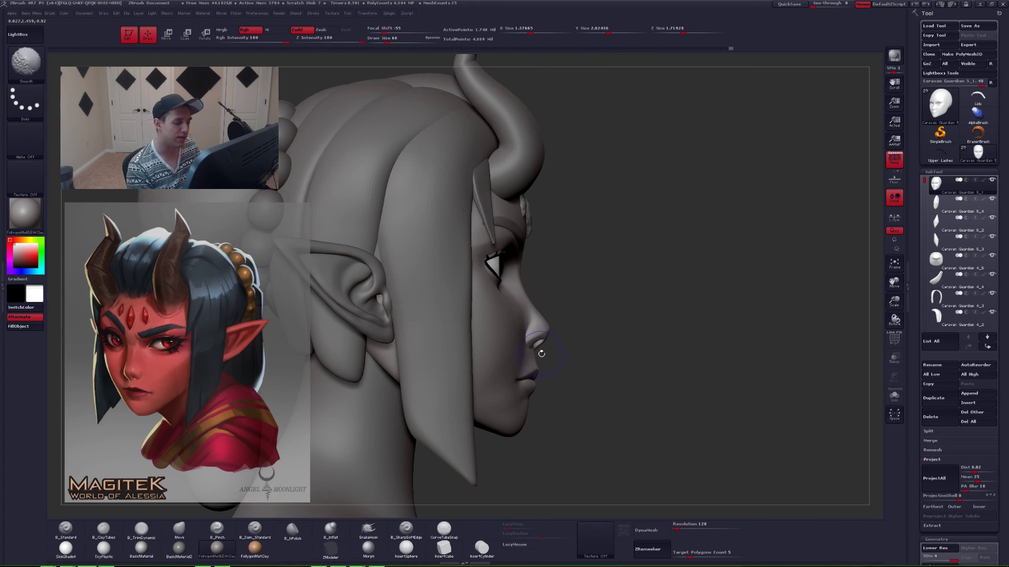
left_click(894, 162)
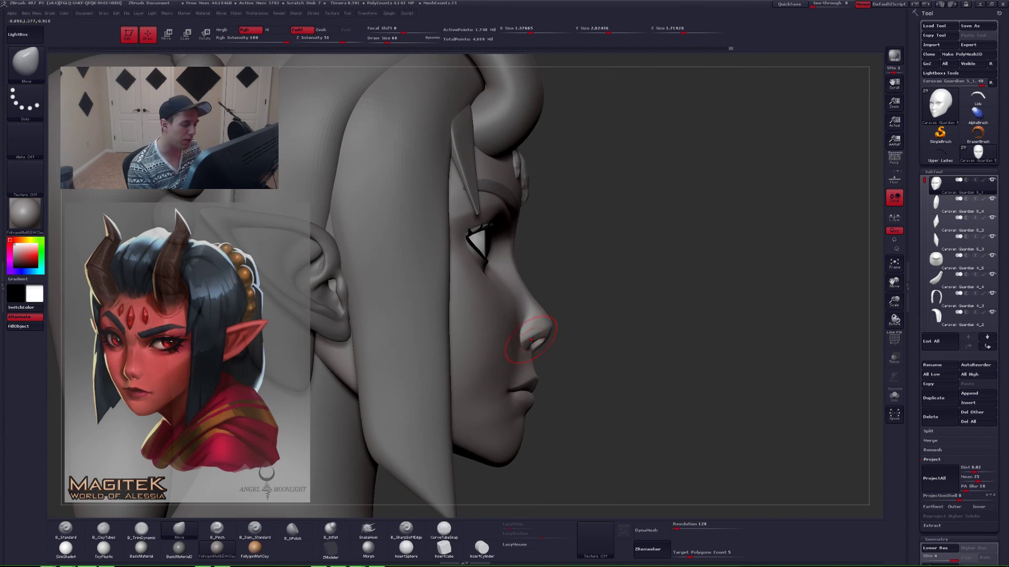
- Step the head down to subdivision level 1
key("shift+f")
key("shift+f")
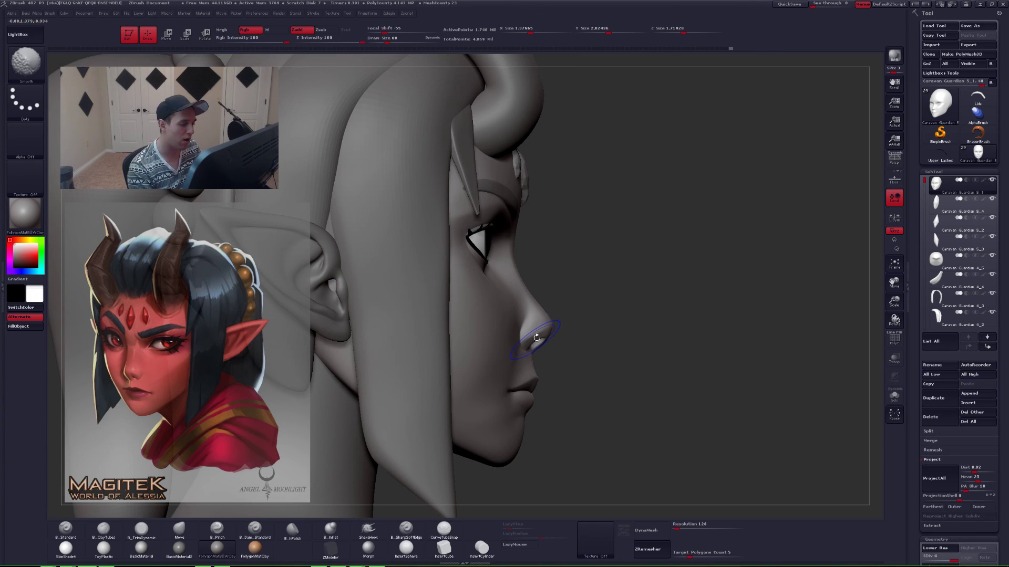
key("shift+d")
key("shift+d")
key("shift+d")
key("ctrl")
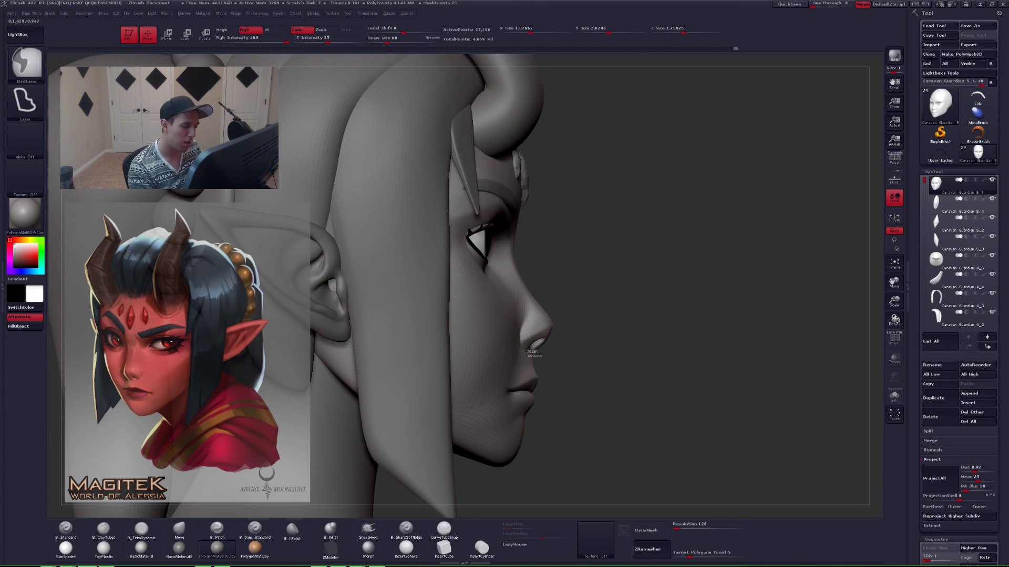
- Lasso-mask the tip of the nose, invert the mask so only the nose stays editable, and blur the mask edge
mouse_move(525, 350)
left_mouse_down("ctrl")
mouse_move(525, 298)
mouse_move(665, 275)
mouse_move(554, 342)
left_mouse_up("ctrl")
key("ctrl+i")
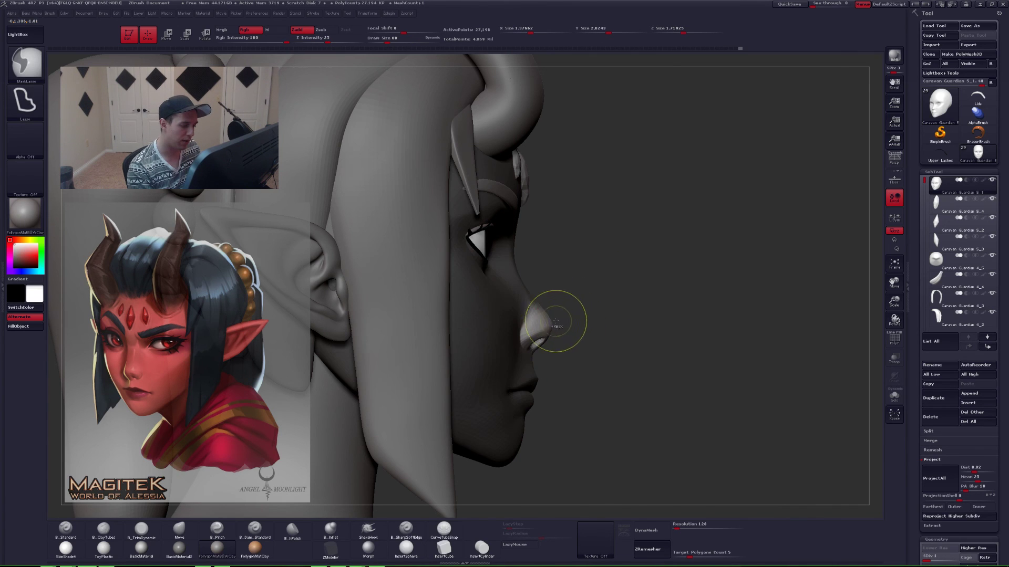
mouse_move(520, 254)
left_mouse_down("ctrl")
mouse_move(525, 302)
mouse_move(594, 343)
mouse_move(615, 312)
left_mouse_up("ctrl")
left_click(544, 333, "ctrl")
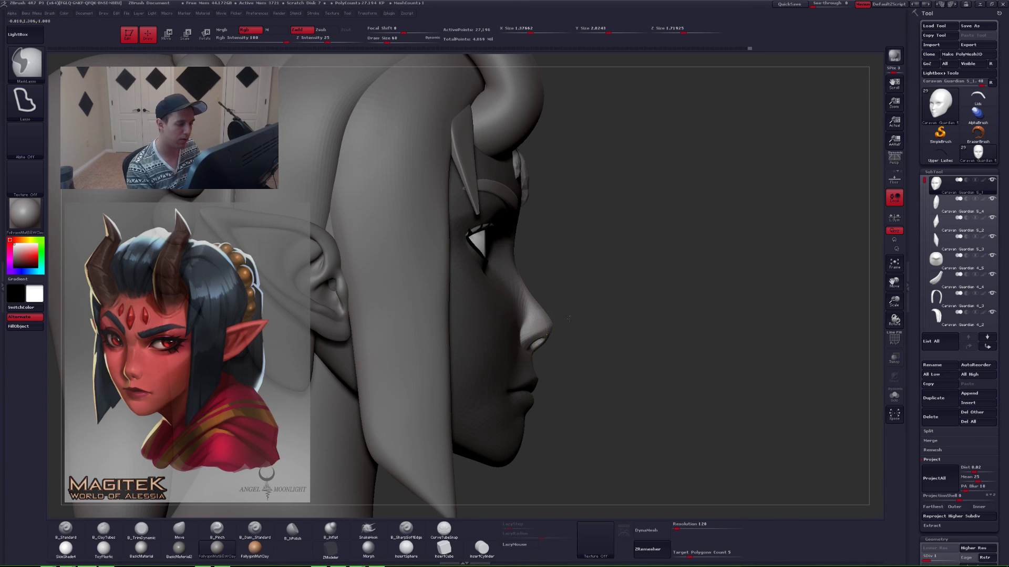
left_click(569, 319, "ctrl")
left_click(552, 326, "ctrl")
left_click(567, 318, "ctrl")
left_click(546, 334, "ctrl")
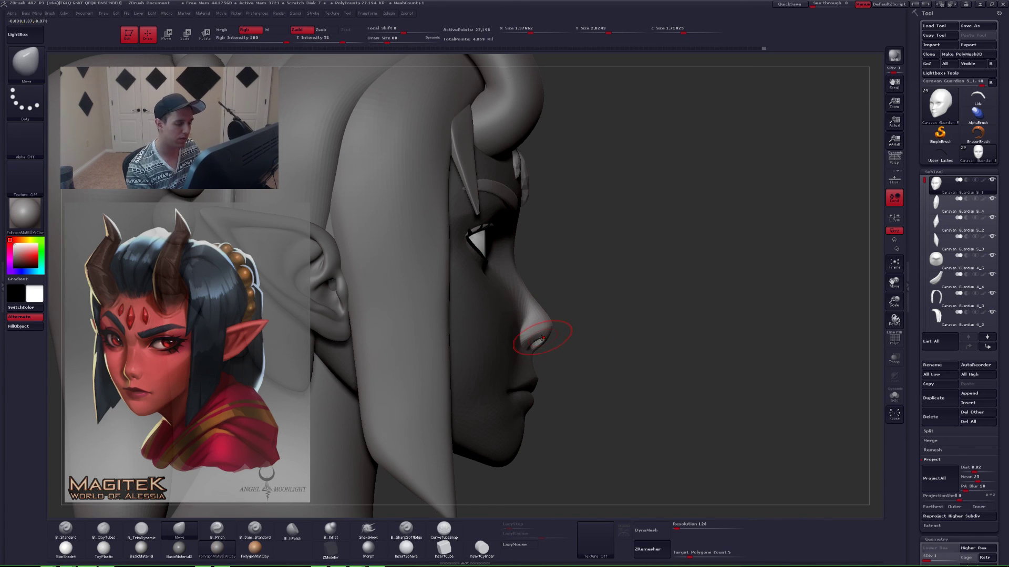
- Reposition the unmasked nose tip with a Transpose Move line drawn outward from the nose base, and clear the mask
right_click_drag(542, 339, 575, 353, "ctrl")
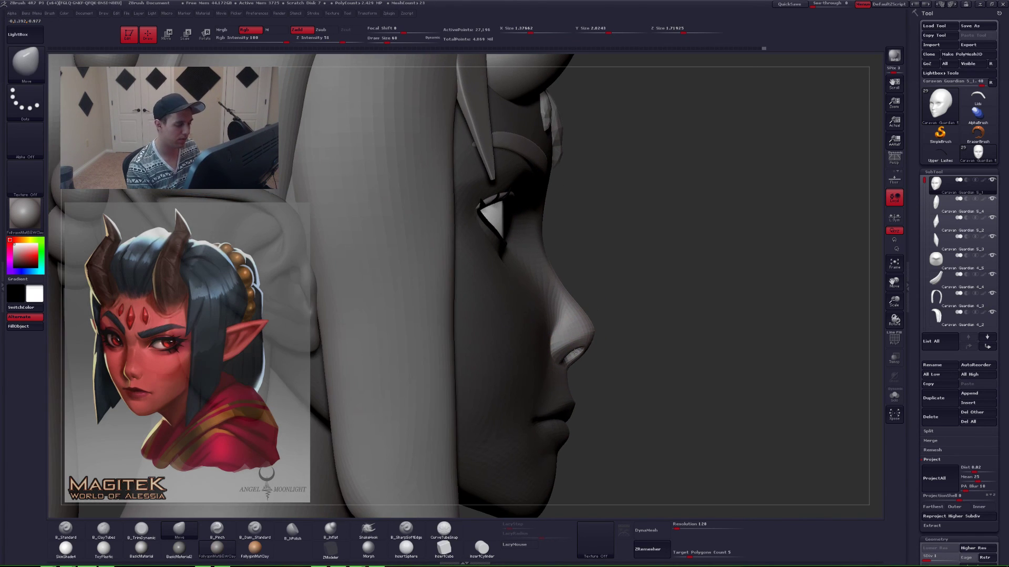
key("w")
left_click_drag(551, 358, 629, 316)
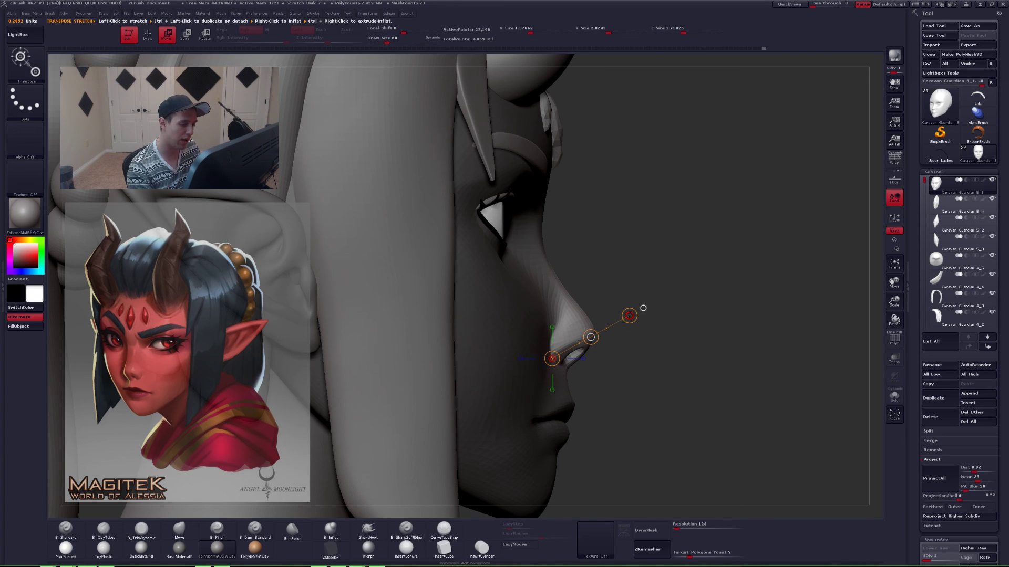
left_click_drag(629, 315, 623, 294)
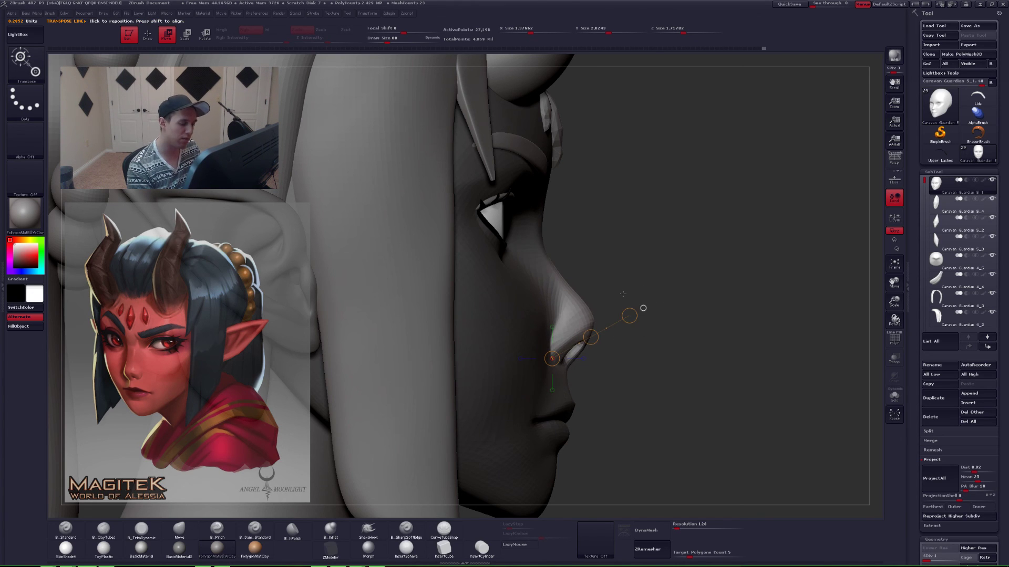
key("ctrl+z")
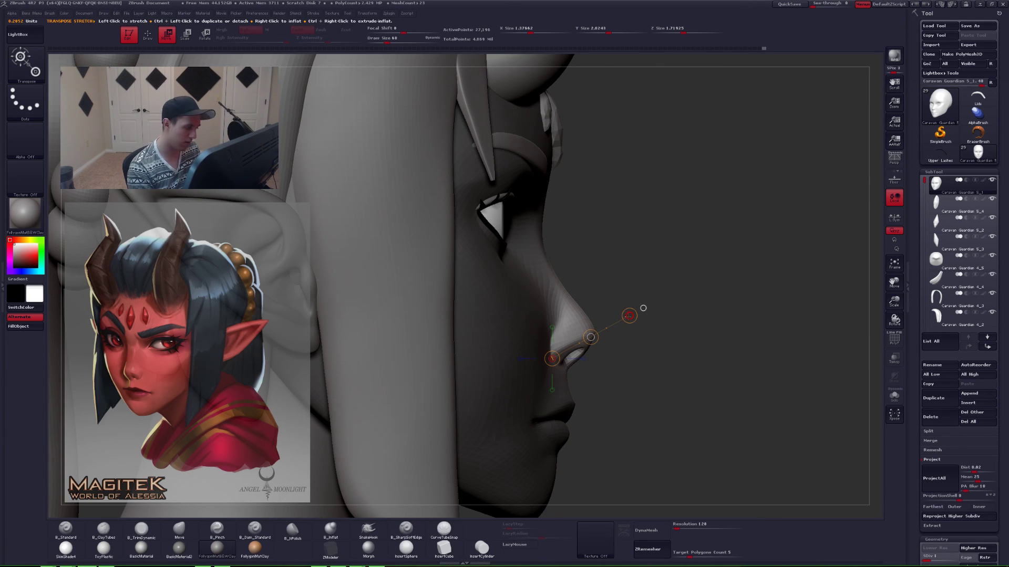
mouse_move(629, 315)
left_mouse_down()
mouse_move(636, 340)
mouse_move(601, 353)
left_mouse_up()
key("q")
left_click_drag(758, 315, 769, 326, "ctrl")
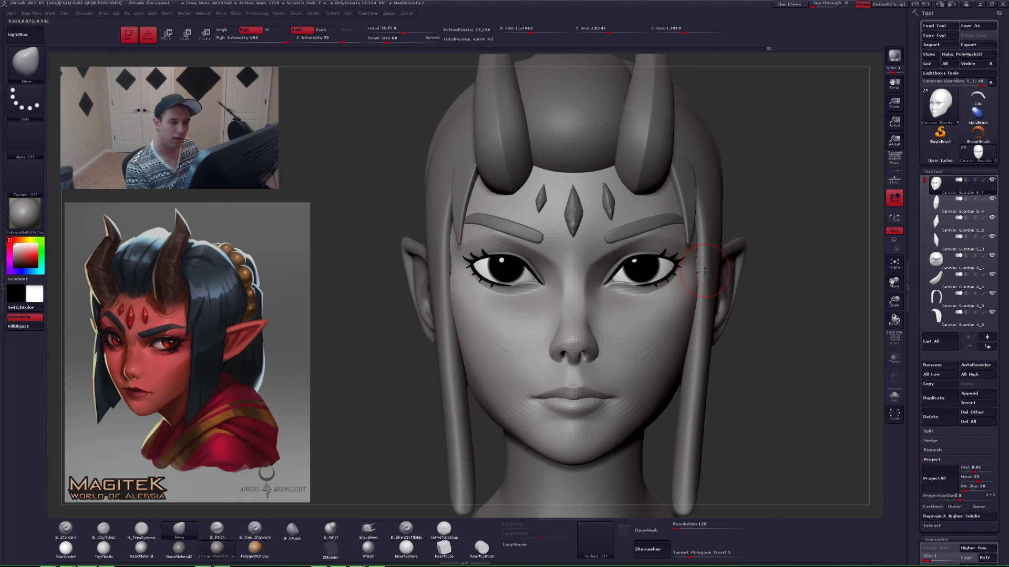
- Turn perspective on and refine the nostril wings from the front with the Move brush at draw size 61
left_click(894, 157)
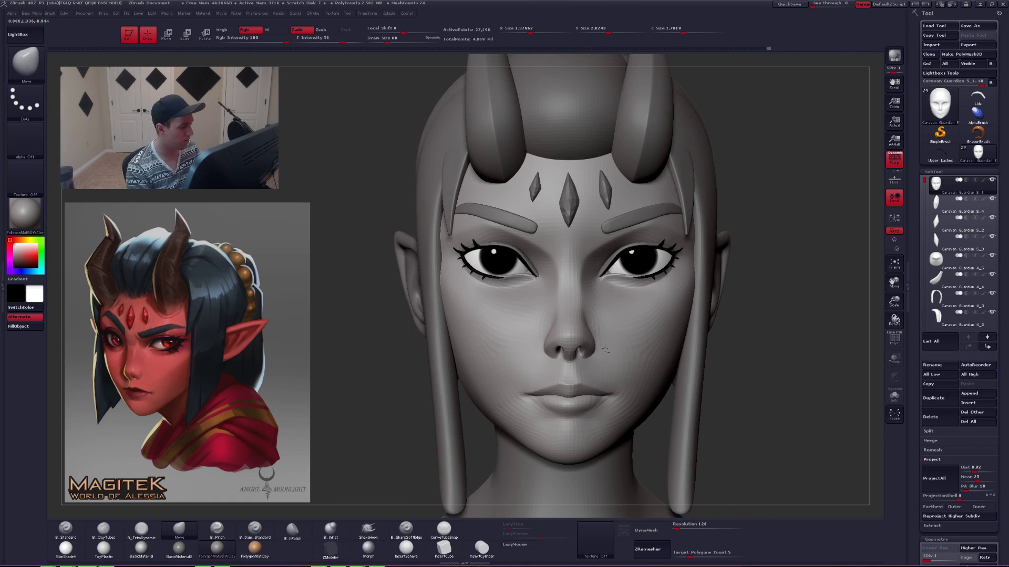
right_click_drag(604, 349, 601, 345, "alt")
key("space")
left_click_drag(594, 351, 598, 351)
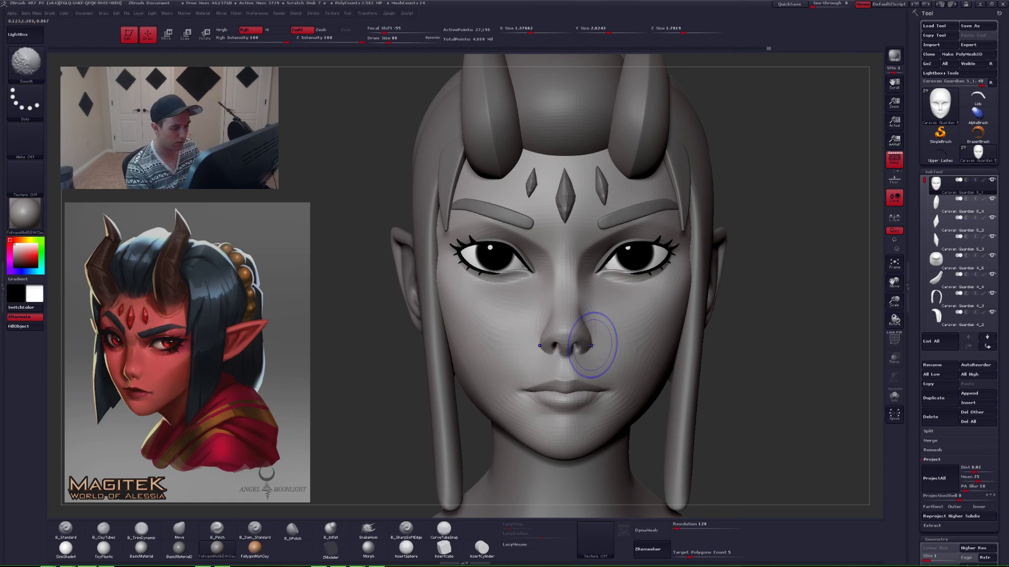
key("b")
key("m")
key("v")
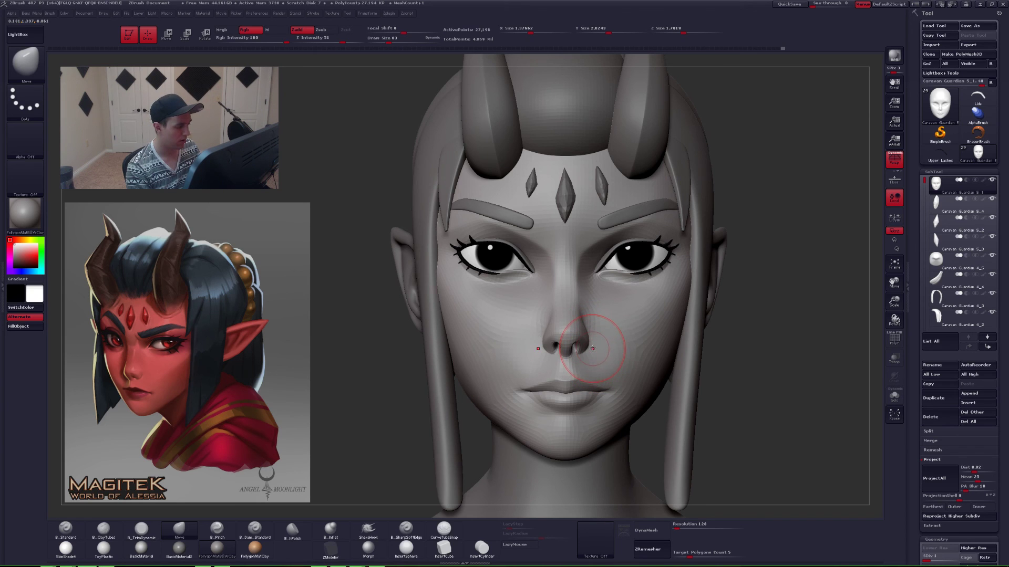
right_click_drag(586, 343, 537, 348)
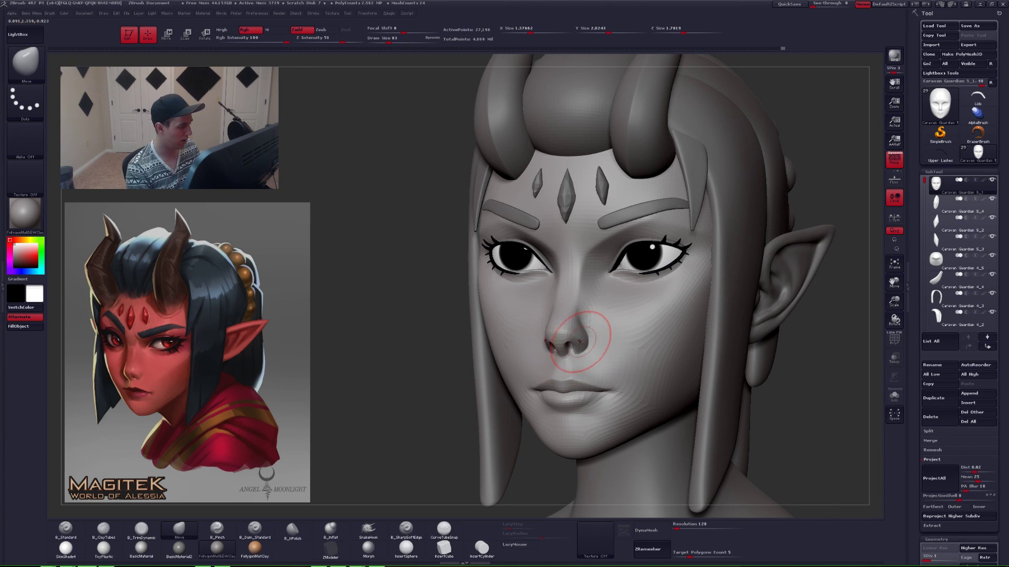
- Raise the head to subdivision level 4 and work the side of the nose above the nostril with B_TrimDynamic and Smooth
mouse_move(598, 338)
right_mouse_down()
mouse_move(560, 332)
mouse_move(593, 339)
mouse_move(585, 319)
right_mouse_up()
key("d")
key("d")
key("d")
key("3")
right_click(585, 319)
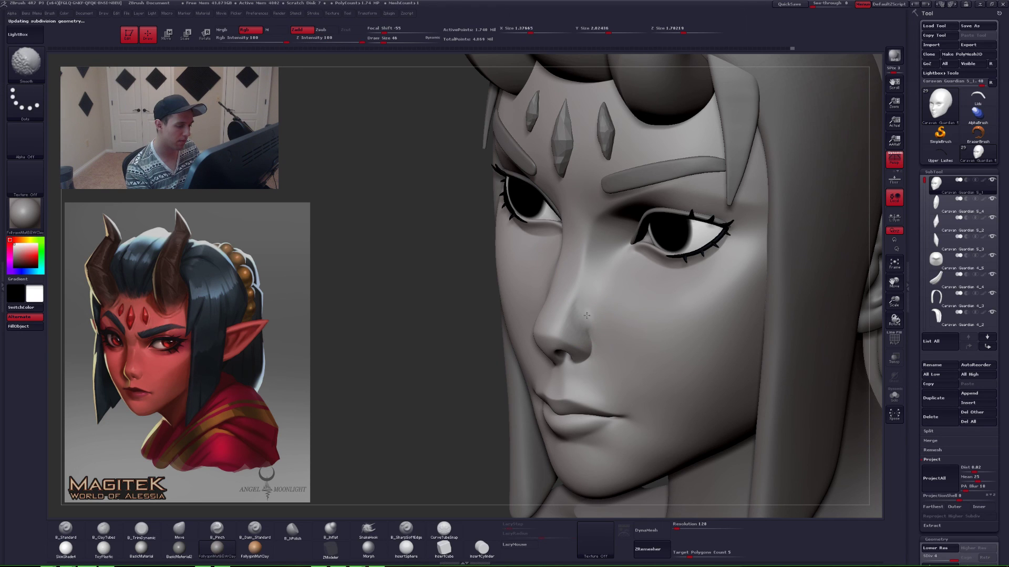
- Drop the head to subdivision level 2 and refine the side plane of the nose with B_TrimDynamic at draw size 44
key("shift+d")
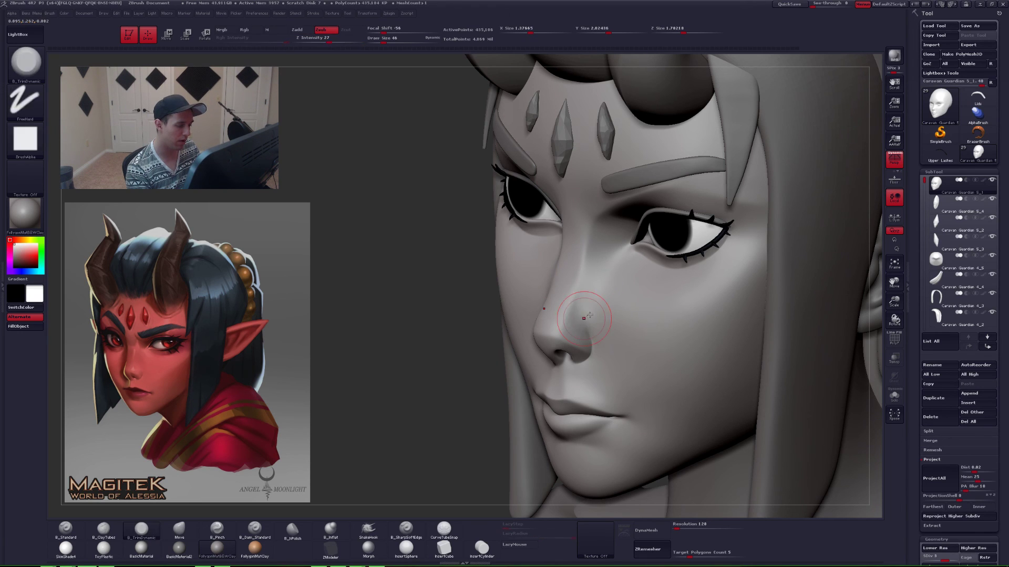
key("shift+d")
right_click(589, 311)
left_click_drag(589, 311, 587, 312)
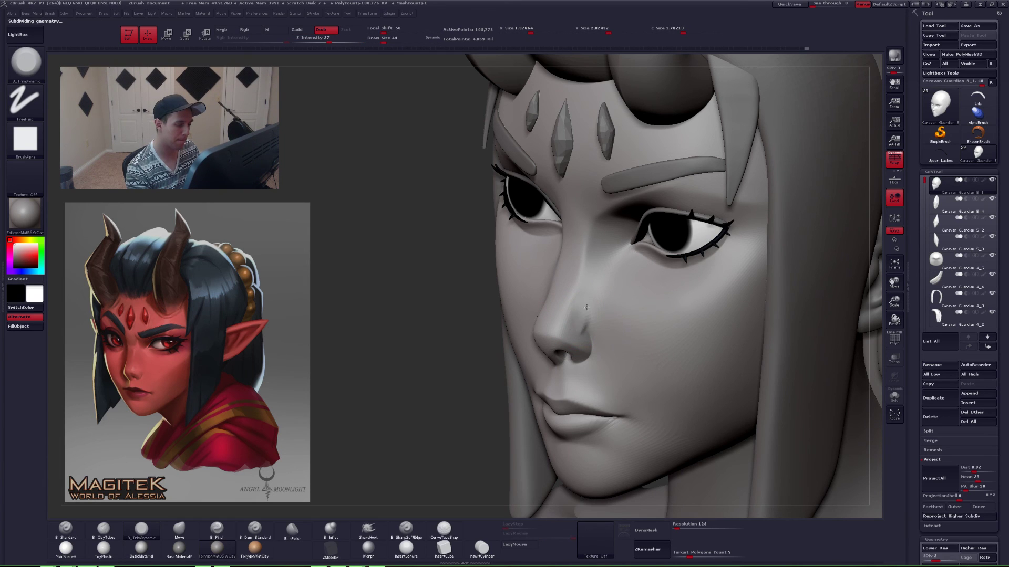
key("shift")
- Drop the head to subdivision level 1 and reshape the sides of the nose above the nostrils with the Move brush
right_click_drag(591, 319, 625, 317)
key("b")
key("m")
key("v")
key("space")
left_click_drag(585, 316, 588, 318)
key("space")
key("shift")
key("shift+d")
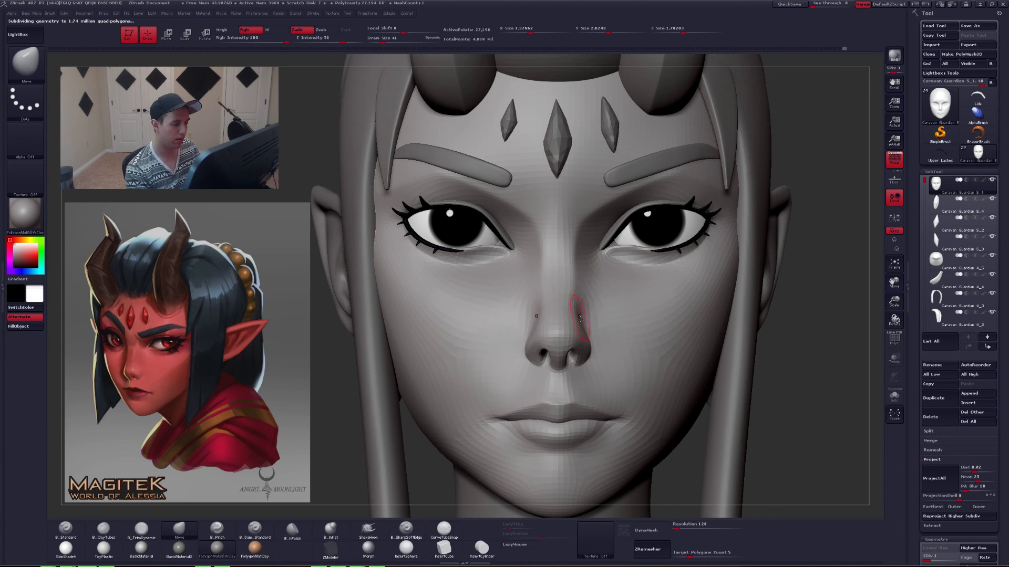
left_click_drag(587, 288, 588, 320)
- Build up the side of the nose above the nostril with B_ClayTubes, raise the head to subdivision level 3, and smooth the strokes
key("d")
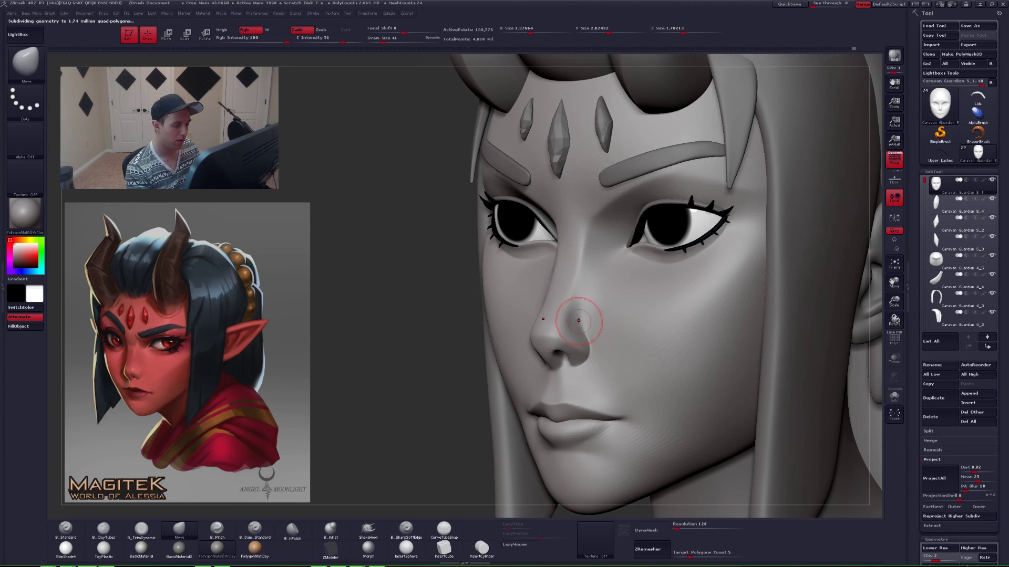
key("2")
right_click_drag(577, 320, 578, 321, "ctrl")
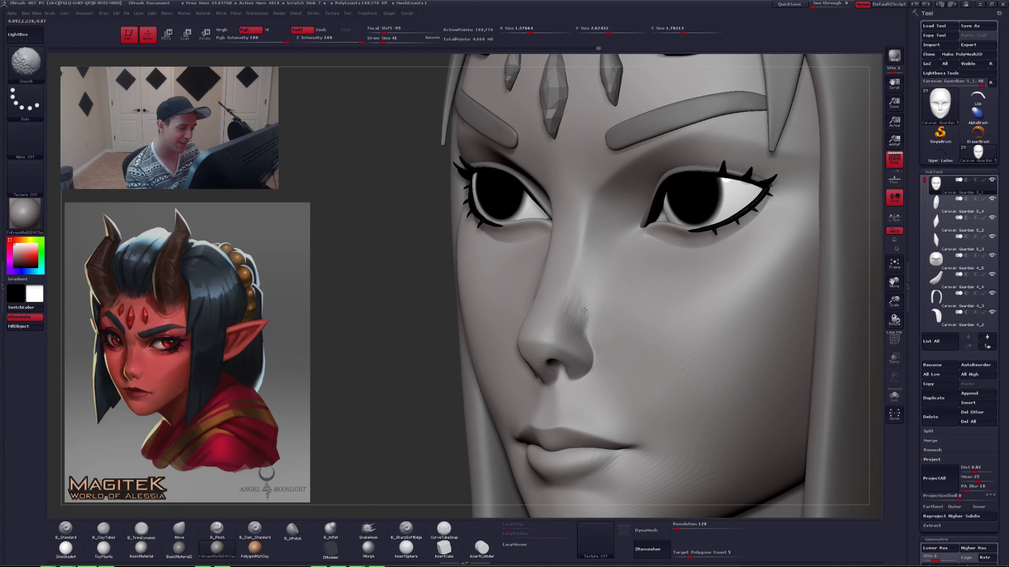
key("d")
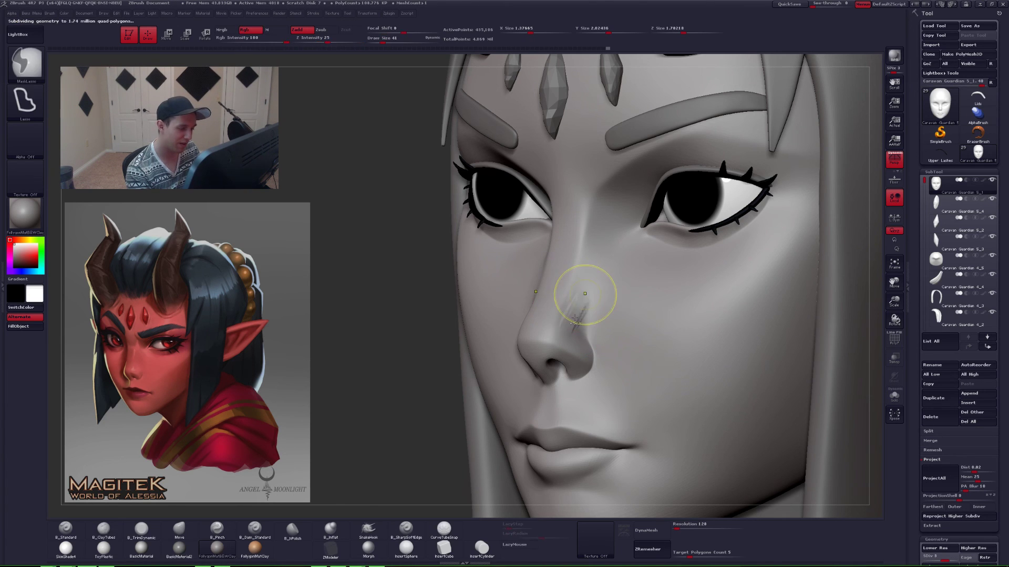
right_click_drag(573, 337, 607, 327)
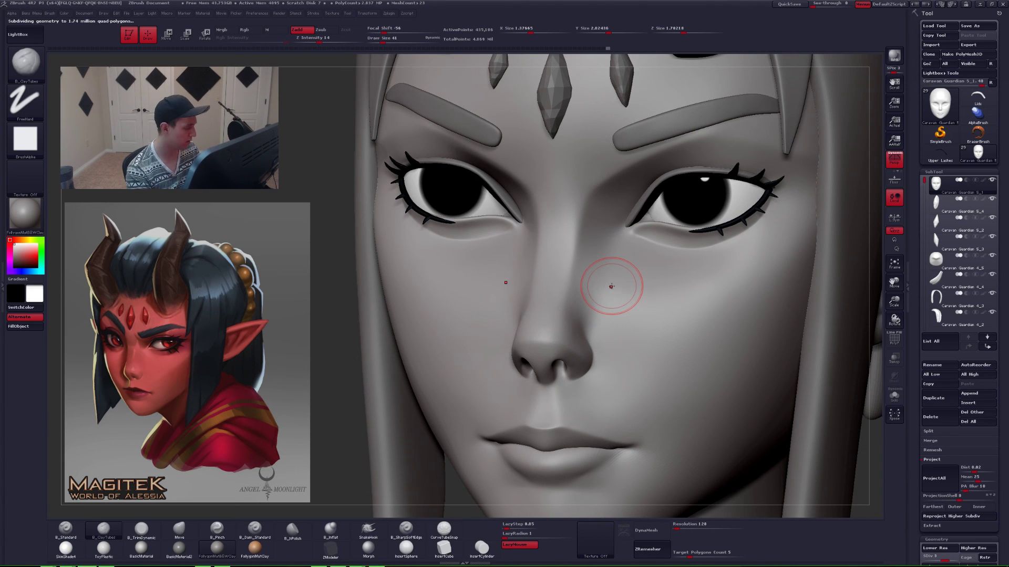
- Nudge the side of the nostril with the Move brush and raise the head to subdivision level 4
key("b")
key("m")
key("v")
key("space")
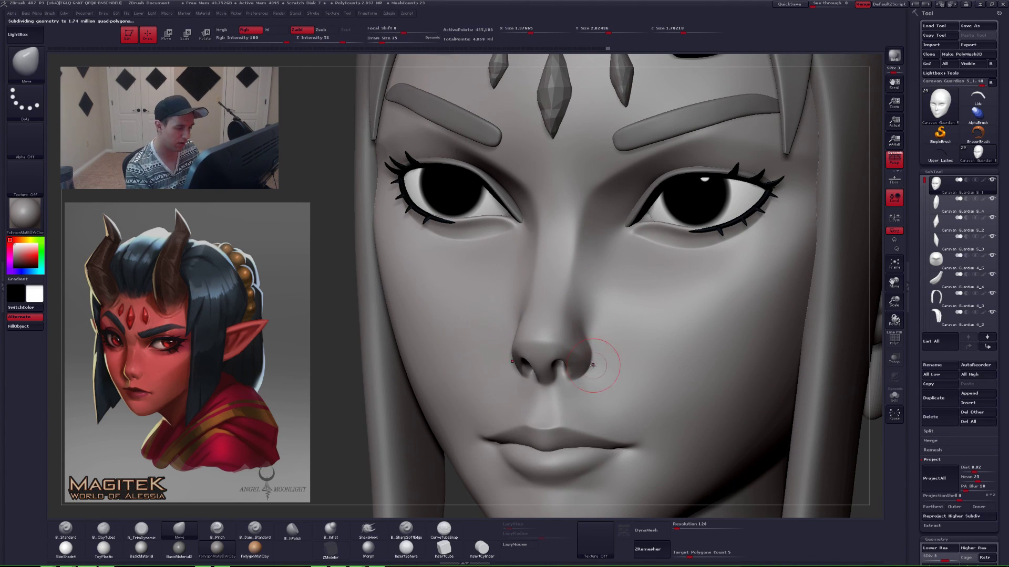
left_click_drag(608, 360, 600, 359)
mouse_move(600, 359)
right_mouse_down("ctrl")
mouse_move(598, 323)
mouse_move(576, 370)
right_mouse_up("ctrl")
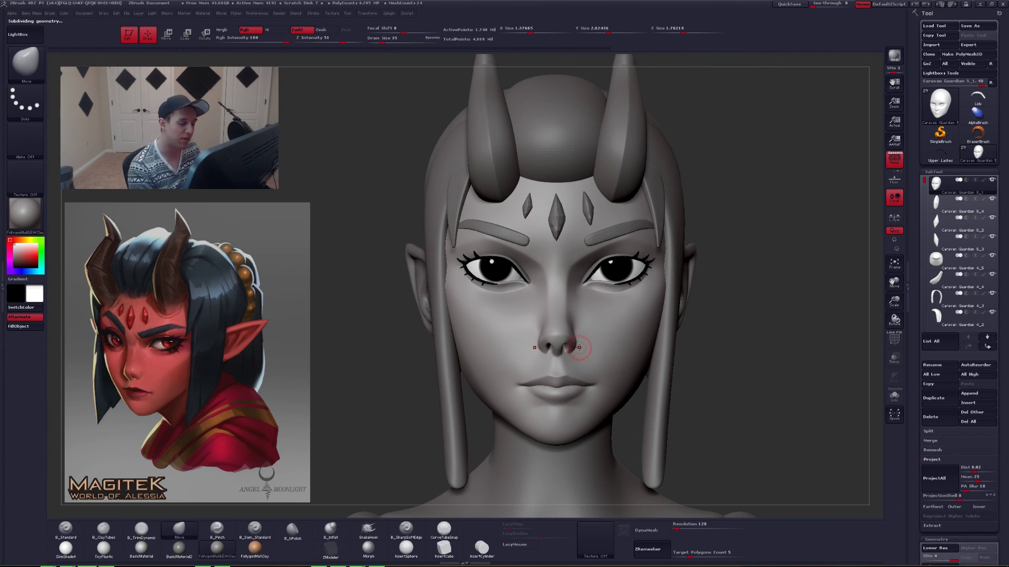
- Examine the nose and face shape from front and three-quarter views, including with the head subtool isolated
right_click_drag(578, 348, 575, 361)
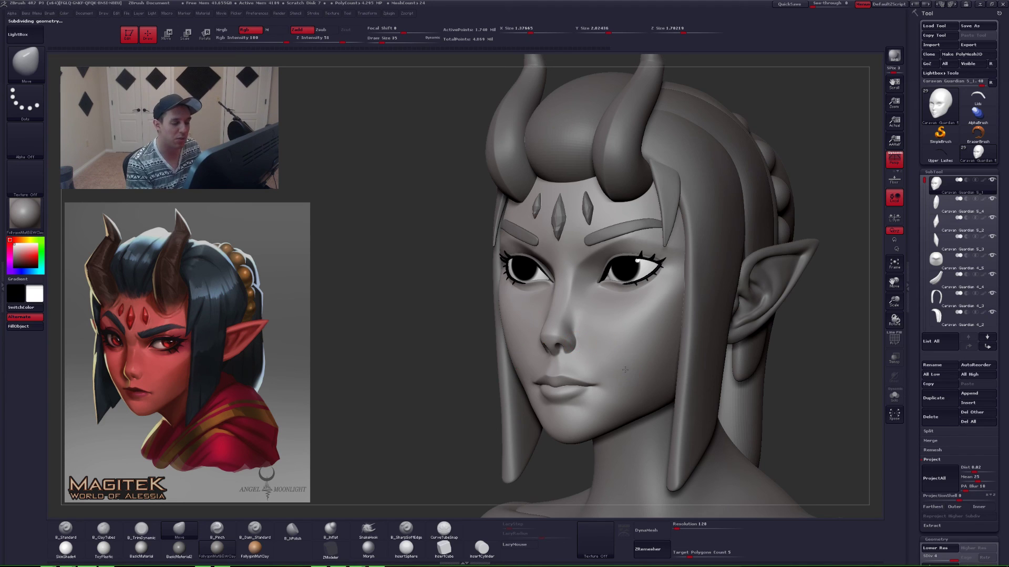
right_click_drag(620, 362, 597, 393, "ctrl")
key("alt+s")
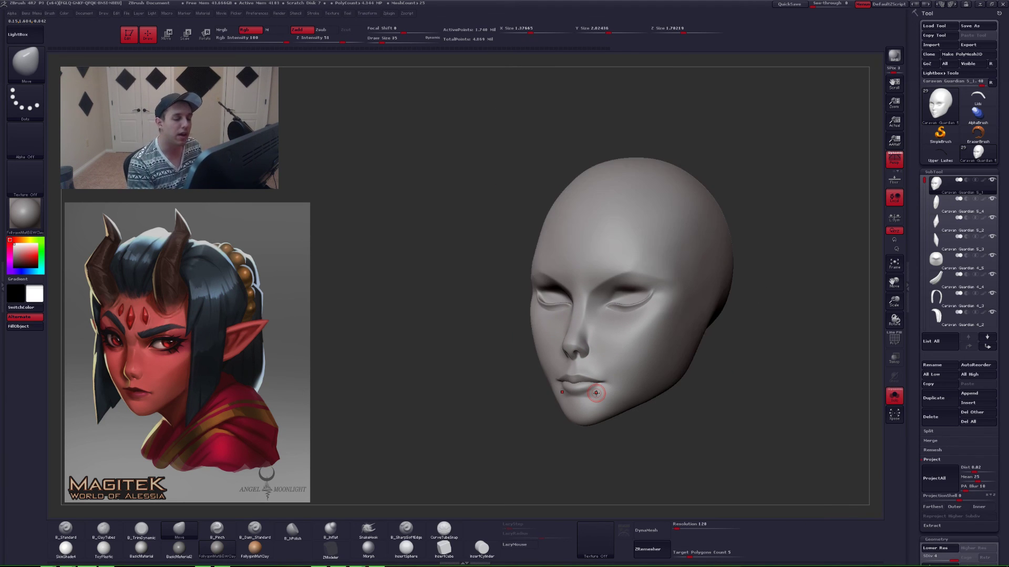
key("alt+s")
mouse_move(702, 396)
right_mouse_down("alt")
mouse_move(625, 338)
mouse_move(671, 294)
right_mouse_up("alt")
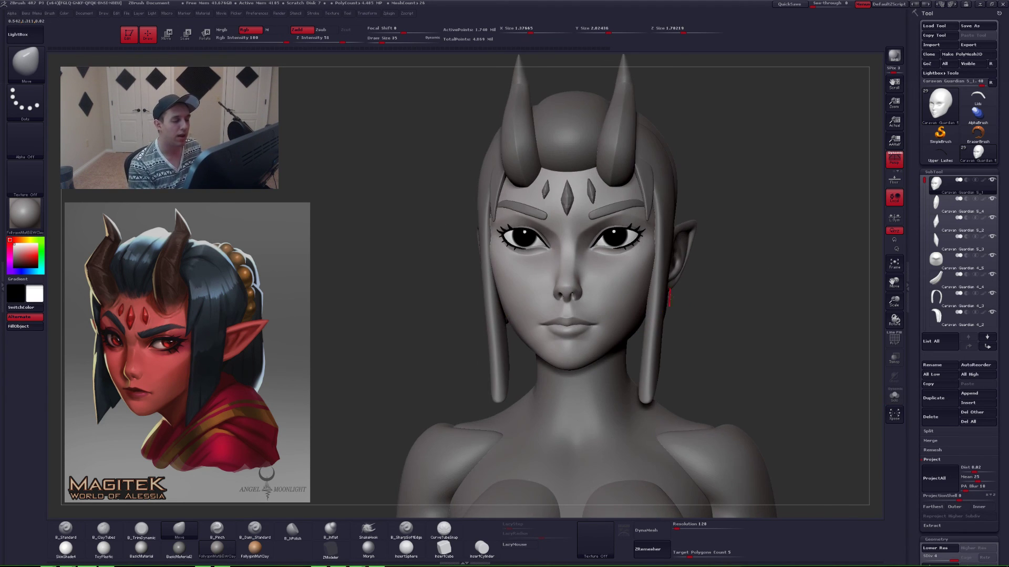
mouse_move(739, 288)
left_mouse_down("ctrl")
mouse_move(726, 175)
mouse_move(421, 366)
mouse_move(732, 354)
mouse_move(603, 366)
mouse_move(636, 357)
mouse_move(656, 384)
mouse_move(729, 346)
mouse_move(674, 366)
mouse_move(711, 353)
mouse_move(727, 299)
mouse_move(715, 297)
mouse_move(729, 309)
mouse_move(615, 259)
left_mouse_up("ctrl")
- Switch between the ears and horns subtools to compare the head's silhouette with and without the ears
left_click(610, 255, "alt")
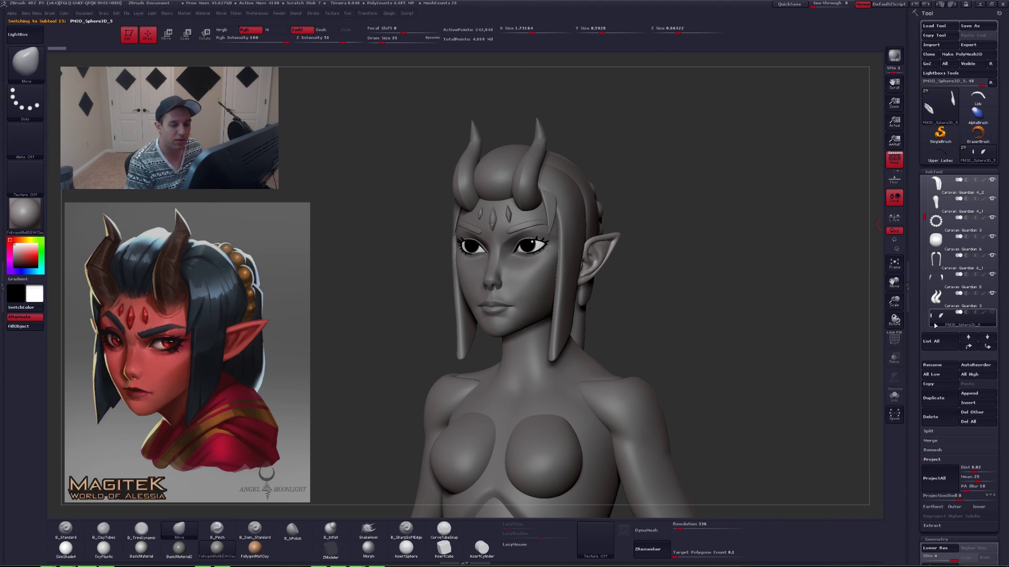
left_click(936, 302)
left_click_drag(628, 269, 618, 255)
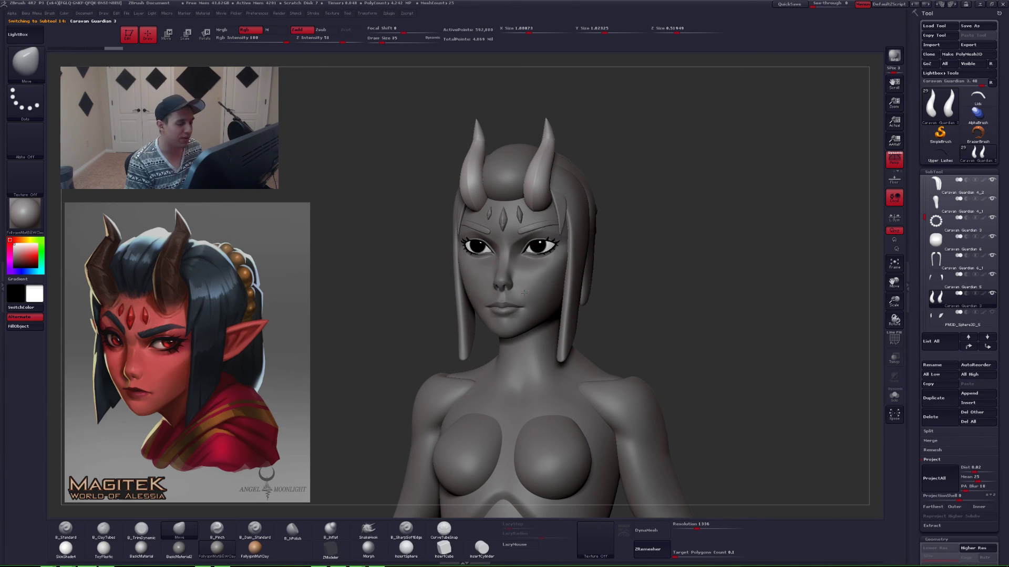
right_click_drag(471, 297, 529, 313, "ctrl")
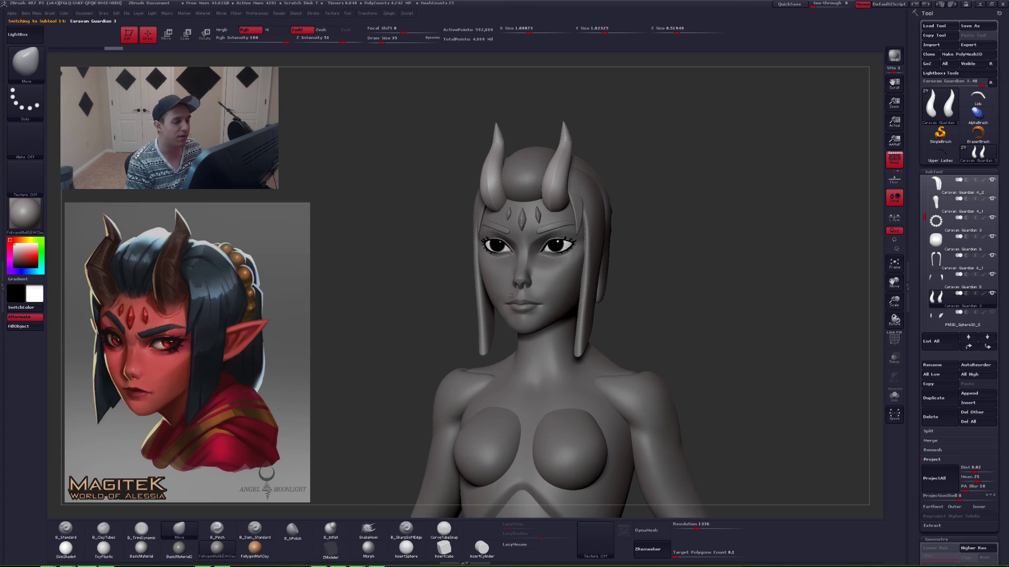
left_click(946, 318)
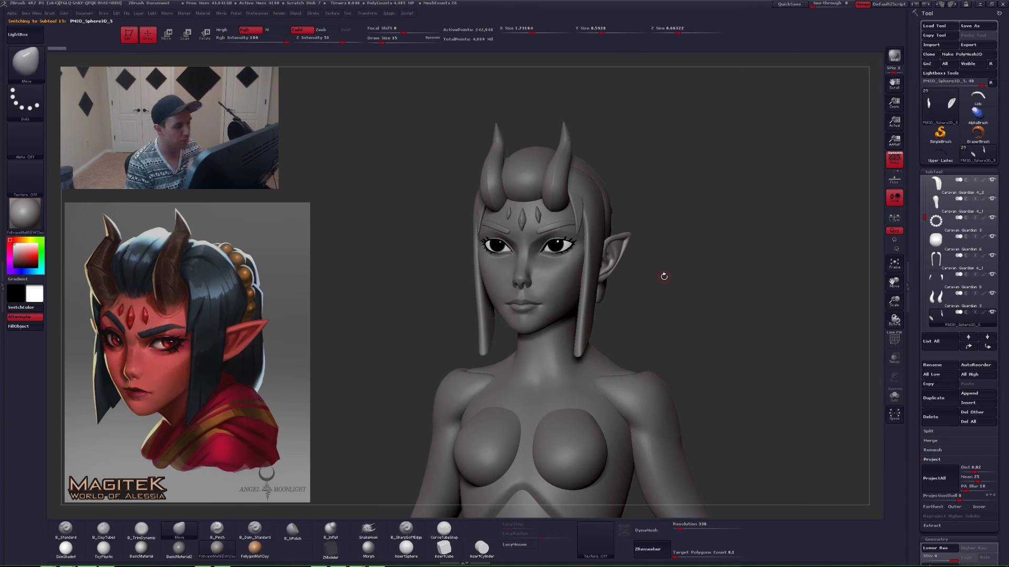
right_click_drag(640, 283, 637, 282)
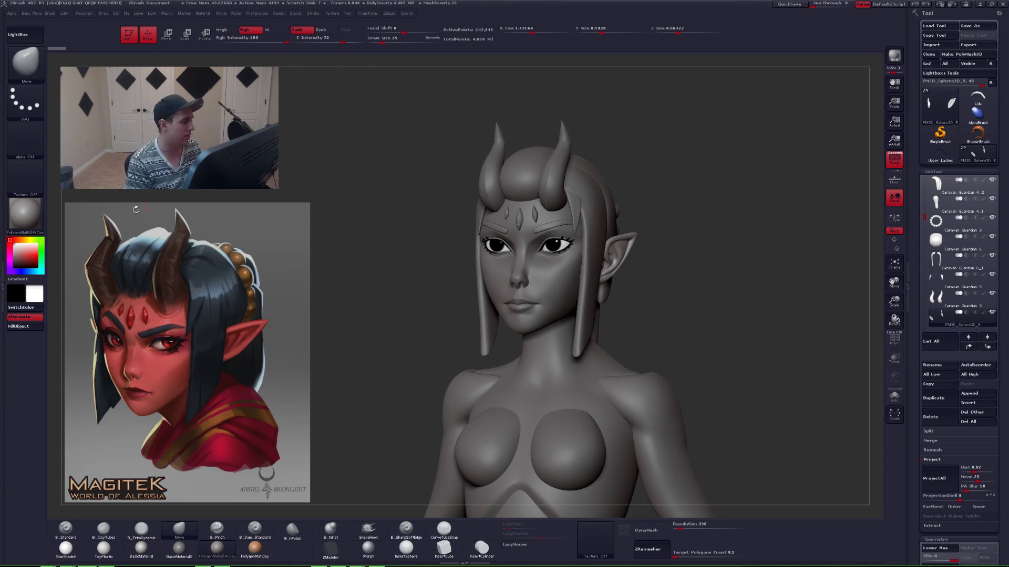
- Set the current color to black to shade the whole character as a silhouette, and browse the material library
left_click_drag(18, 265, 5, 270)
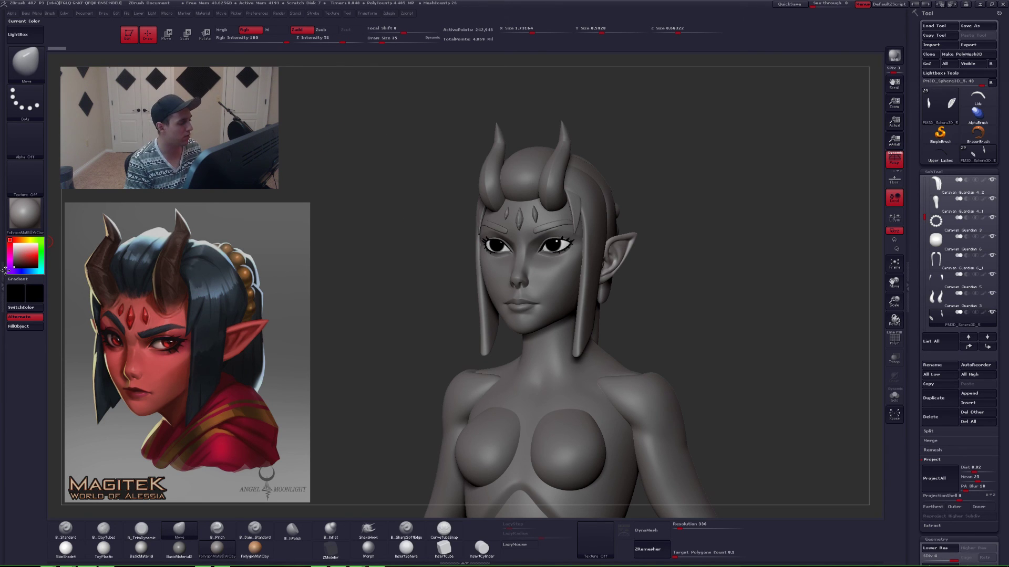
left_click(20, 223)
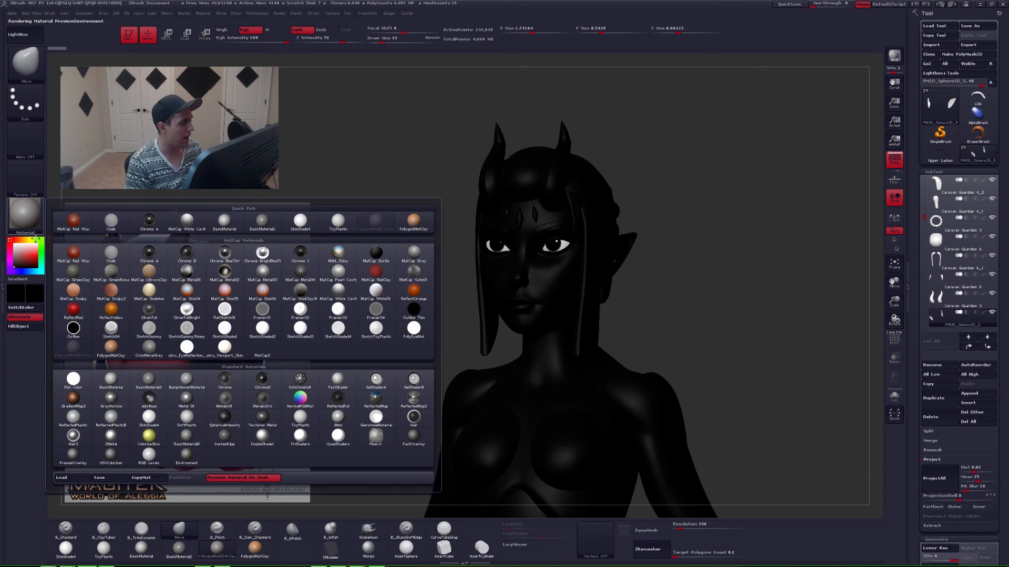
left_click(30, 227)
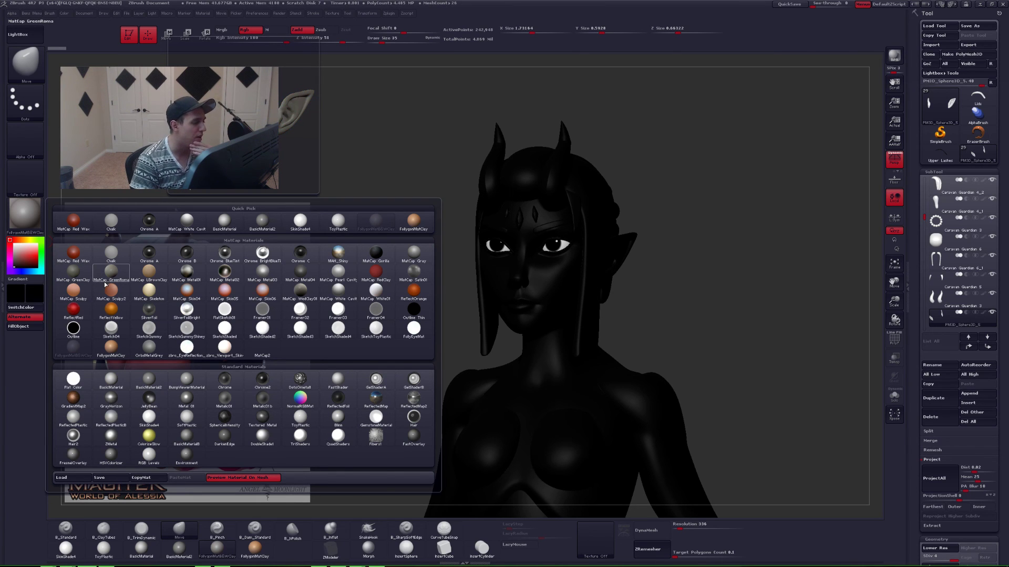
left_click(19, 219)
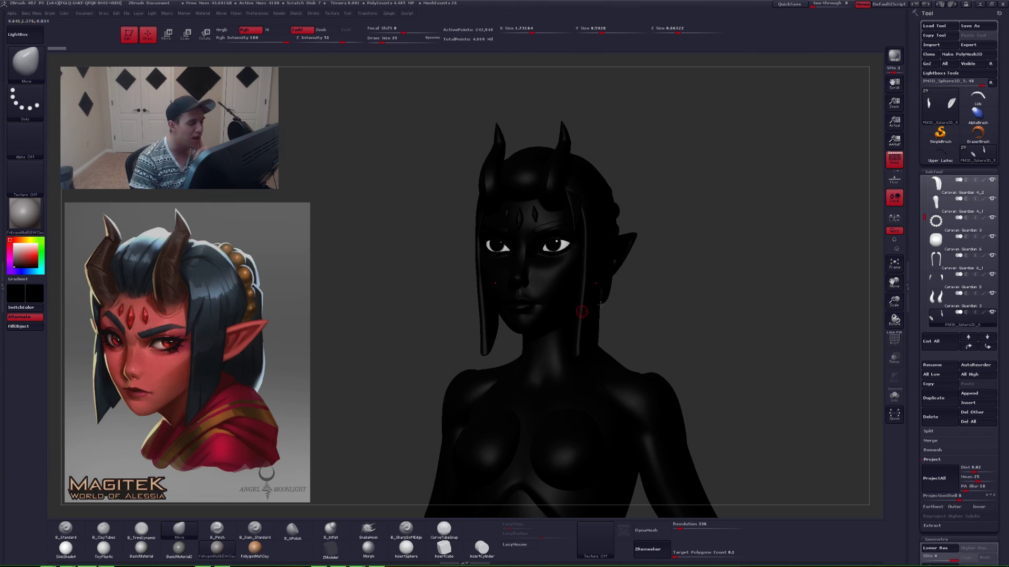
- Snapshot the full body onto the canvas side by side in front, three-quarter and side views, with perspective distortion on
left_click_drag(648, 312, 562, 272, "alt")
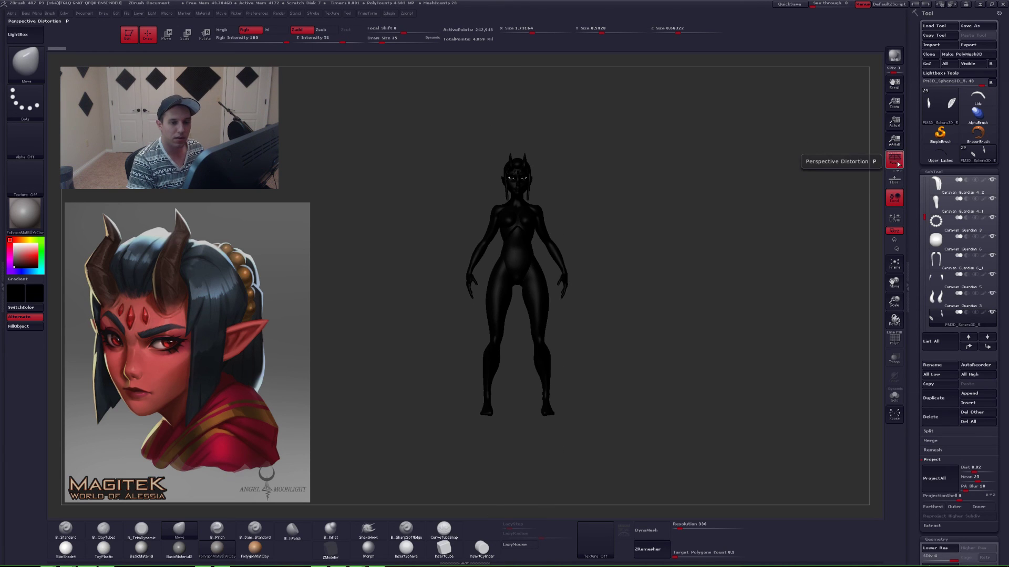
left_click(895, 159)
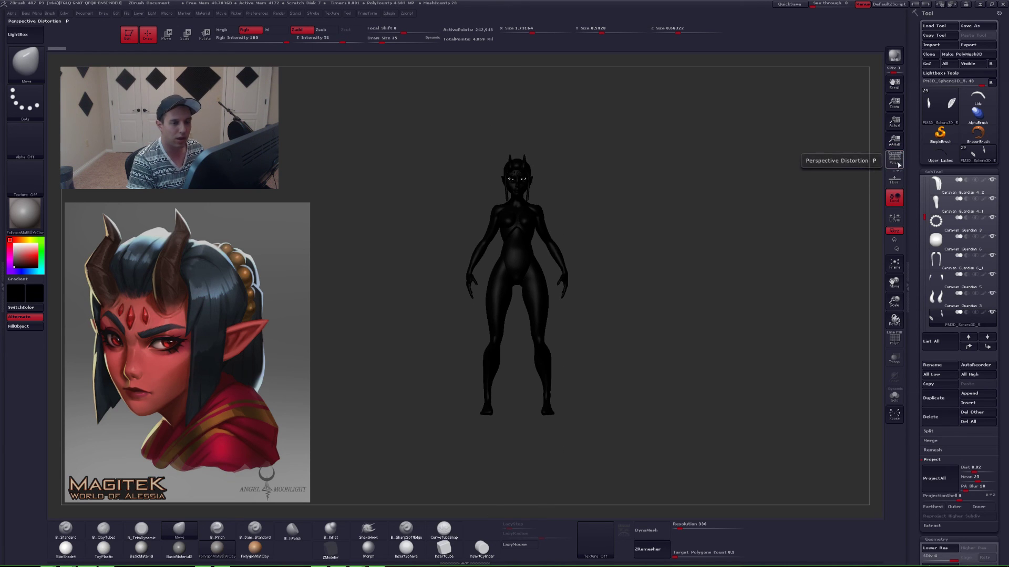
left_click(895, 160)
left_click_drag(650, 221, 613, 238)
mouse_move(613, 238)
left_mouse_down("alt")
mouse_move(527, 244)
mouse_move(550, 251)
mouse_move(535, 257)
mouse_move(635, 248)
mouse_move(593, 262)
mouse_move(676, 267)
mouse_move(686, 281)
left_mouse_up("alt")
key("shift+s")
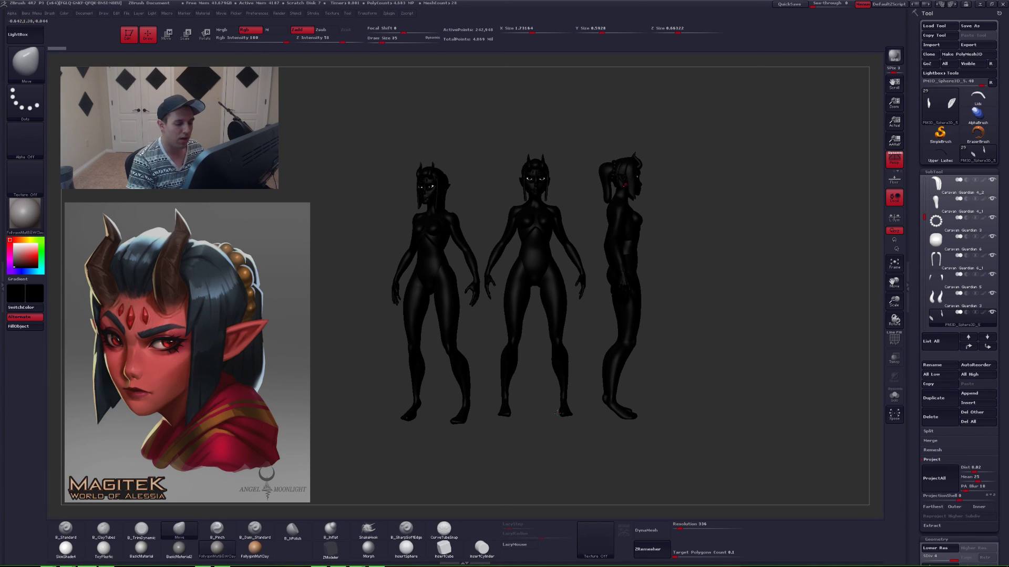
key("shift+s")
- Extend the canvas lineup with back and three-quarter back views, and position an upside-down front view at the opposite end
left_click_drag(647, 337, 715, 341, "alt")
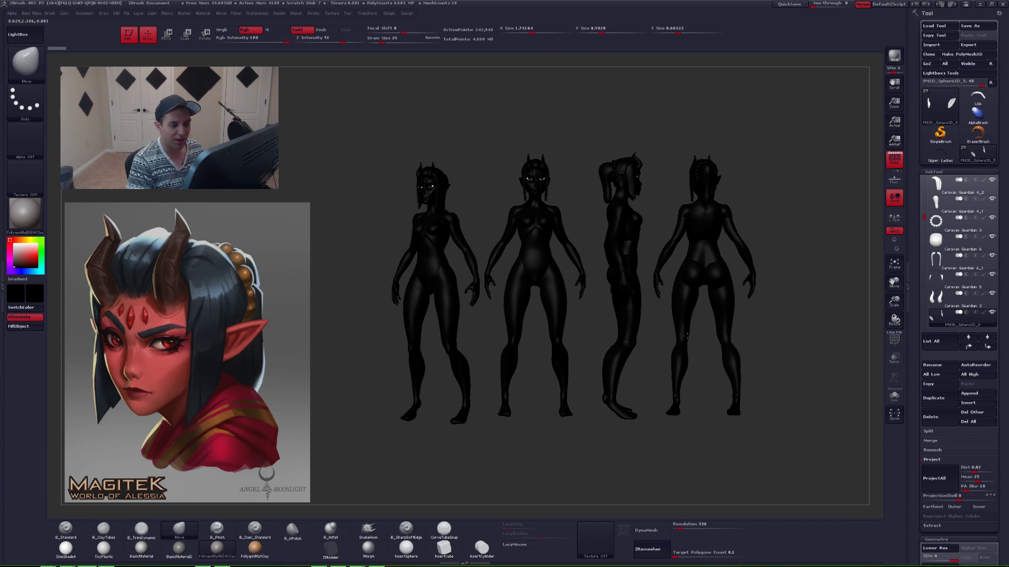
left_click(721, 334, "alt")
key("shift+s")
left_click_drag(650, 339, 752, 438, "alt")
left_click_drag(774, 383, 376, 206, "alt")
mouse_move(407, 297)
left_mouse_down()
mouse_move(484, 290)
mouse_move(415, 302)
mouse_move(424, 305)
left_mouse_up()
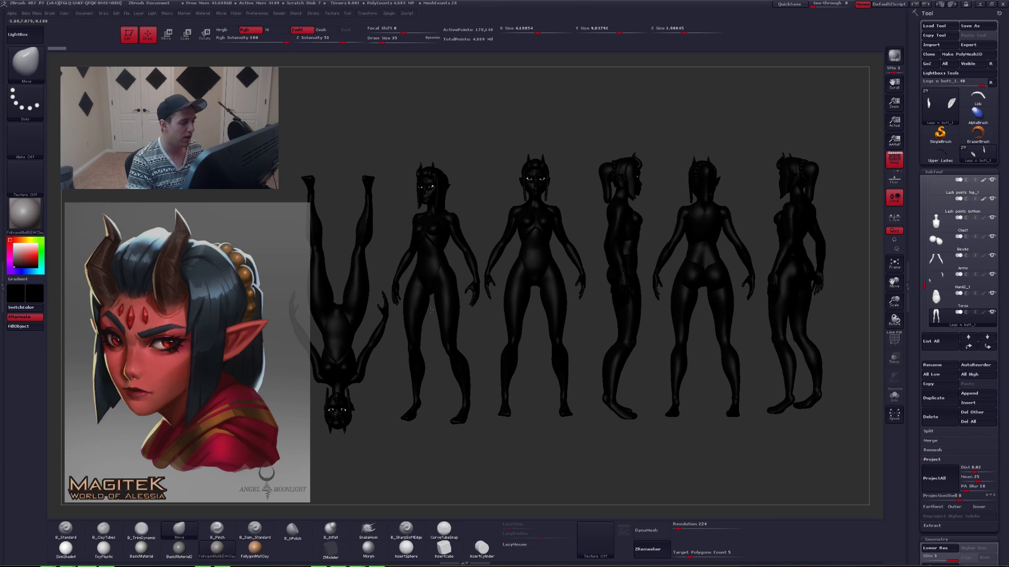
- Hide the reference illustration and snapshot the upside-down figure in front and side views at the end of the lineup
key("shift+z")
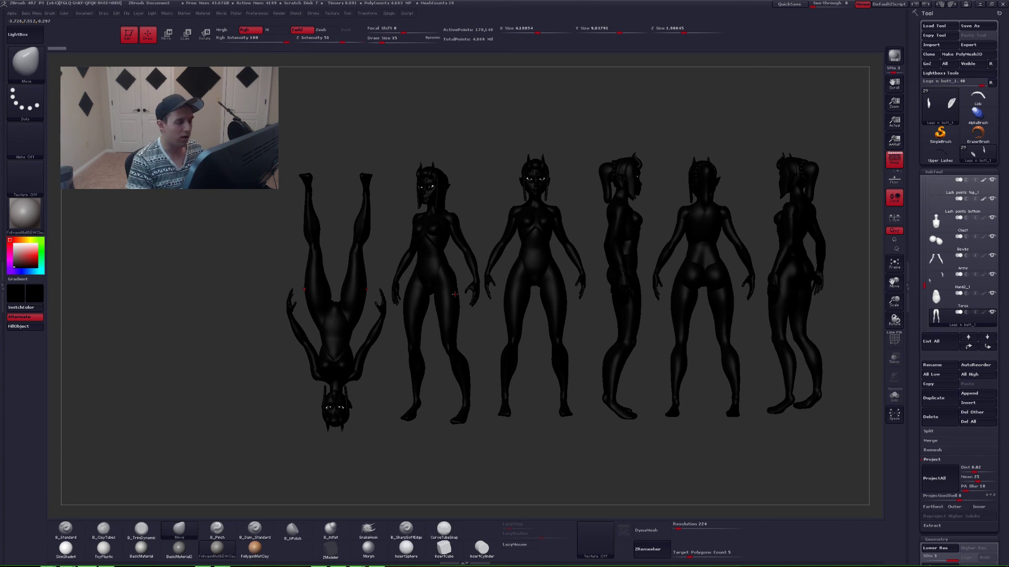
key("shift+s")
mouse_move(454, 274)
left_mouse_down("alt")
mouse_move(339, 299)
mouse_move(392, 298)
left_mouse_up("alt")
key("shift+s")
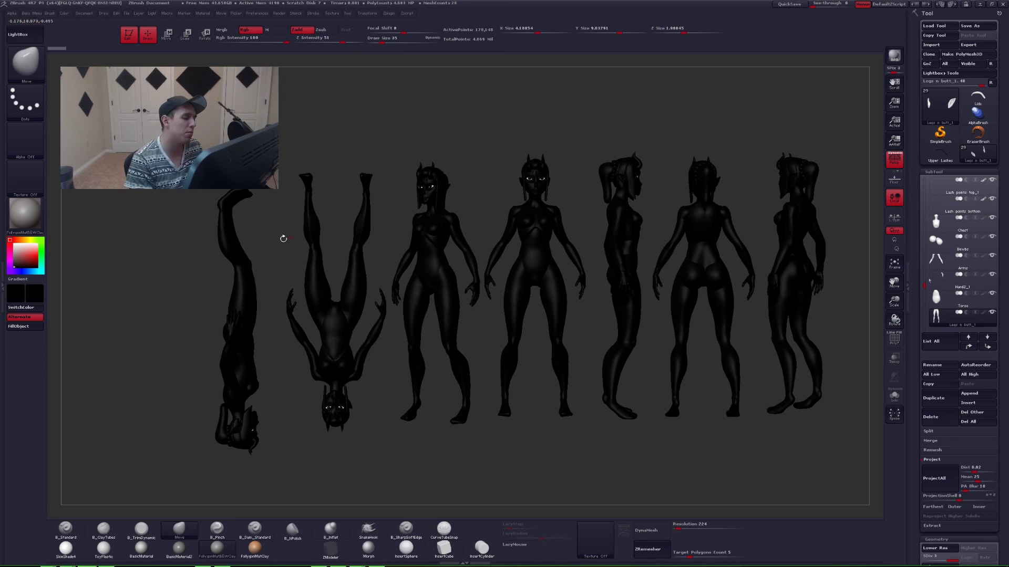
- Restore the current color to white and place the upside-down live figure at the far end of the lineup
left_click_drag(390, 293, 294, 291, "alt")
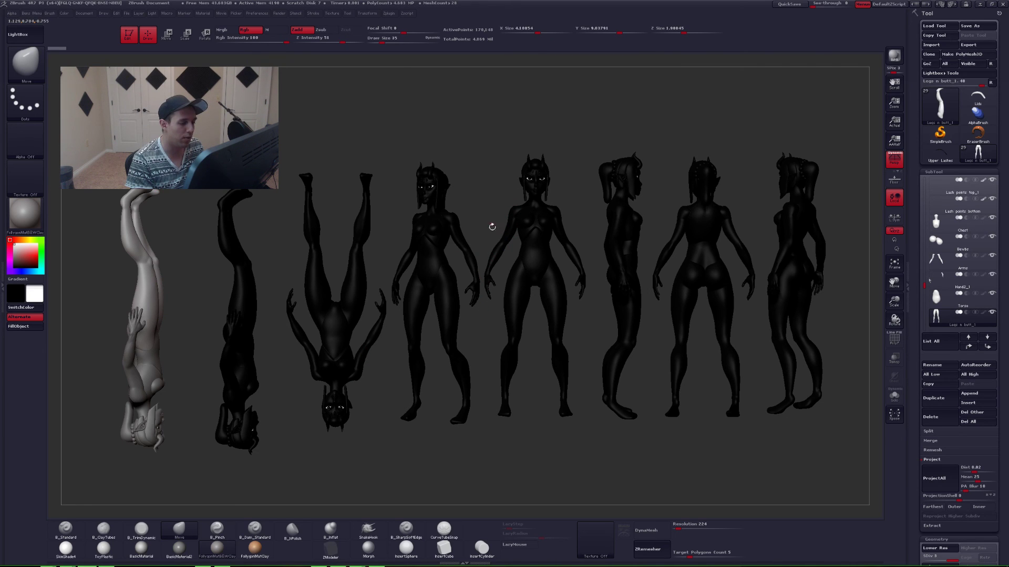
left_click_drag(561, 264, 545, 263, "alt")
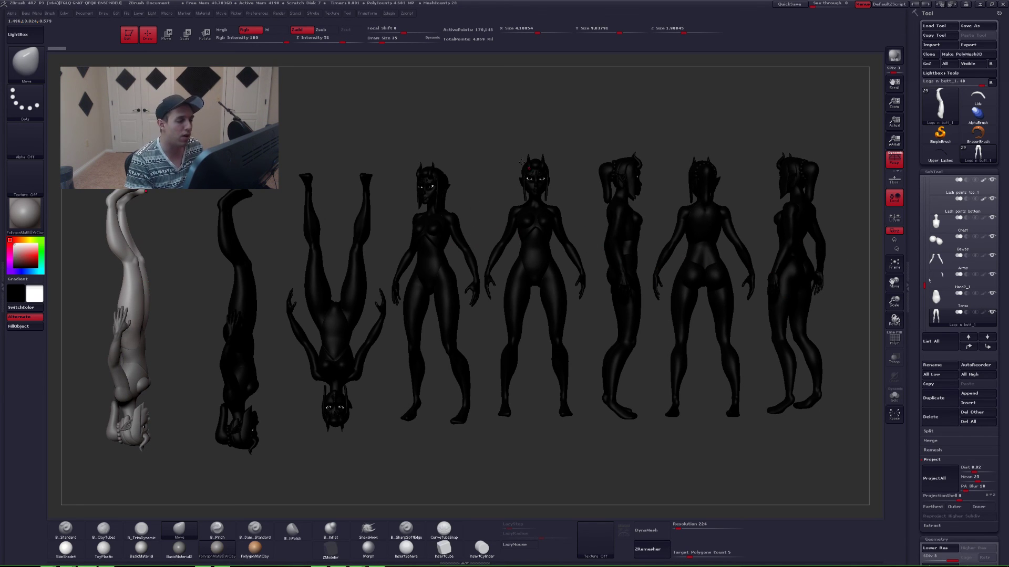
left_click(84, 13)
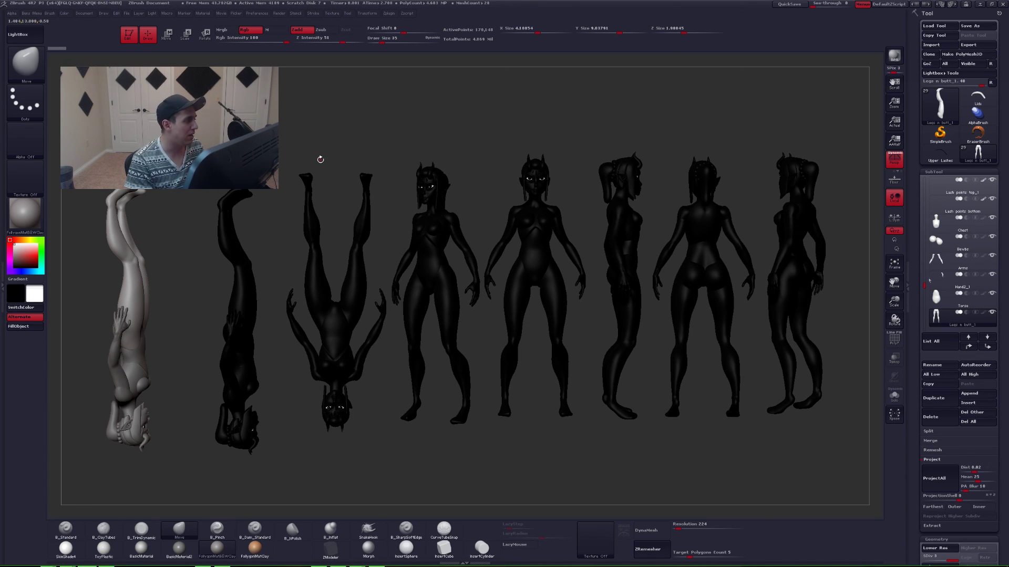
- Turn off Edit mode, switch to the SimpleBrush tool and paint small test strokes on the empty canvas above the figures
key("t")
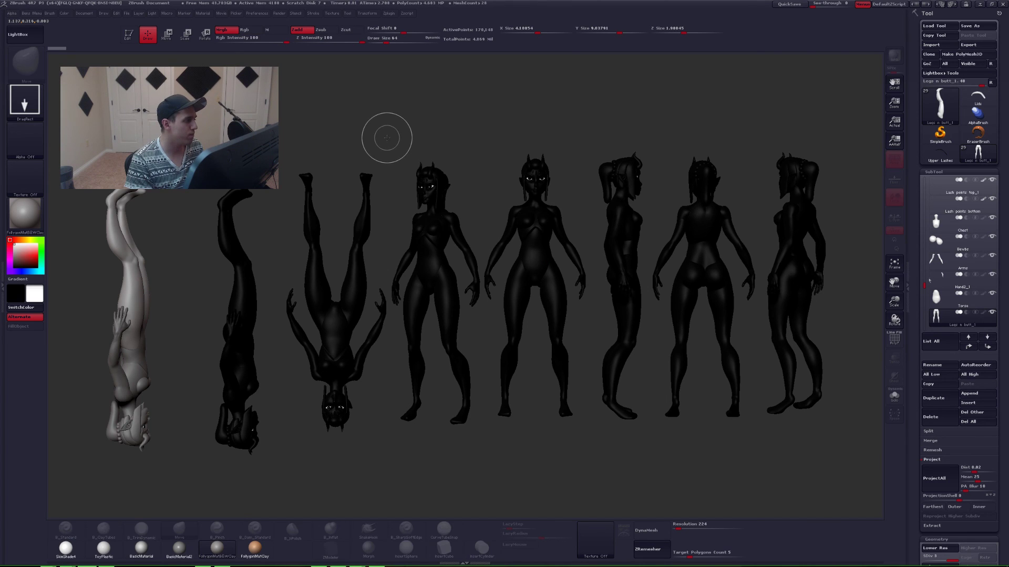
key("space")
left_click_drag(514, 123, 509, 122)
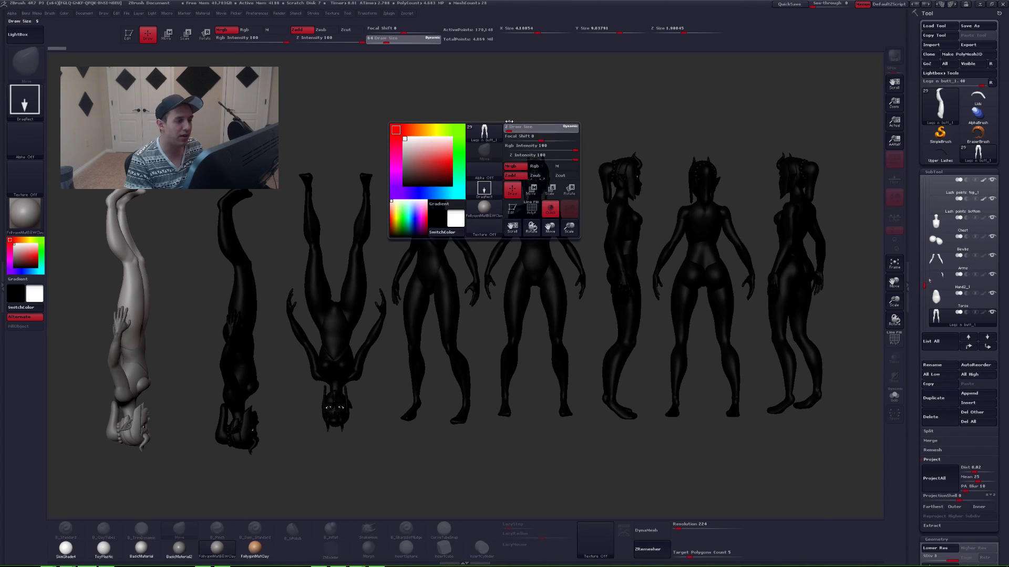
left_click(941, 133)
left_click_drag(773, 128, 610, 158)
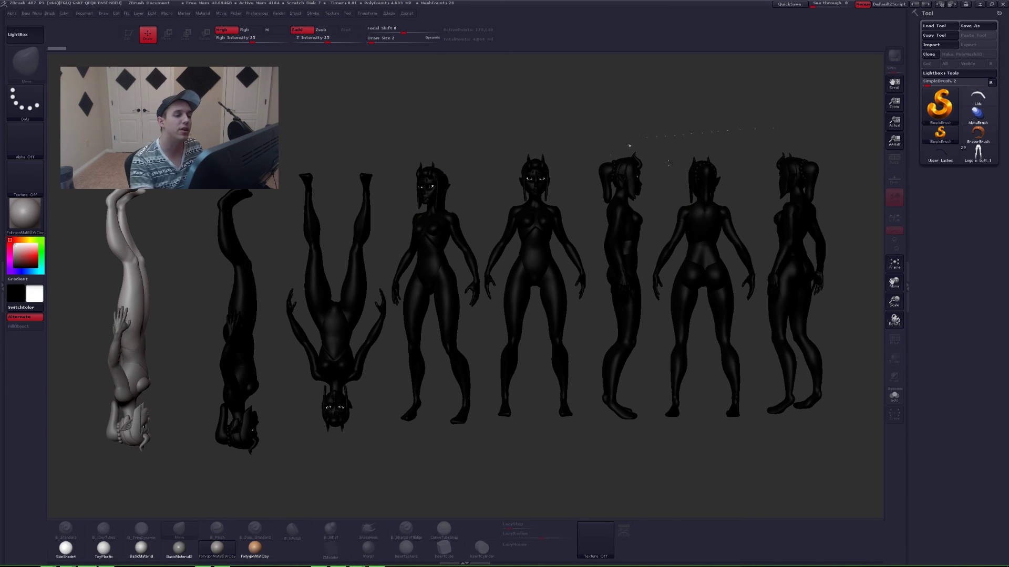
left_click_drag(705, 107, 744, 124)
- Paint freehand SimpleBrush strokes around the figures at draw size 8, and broader ones at draw size 20
key("space")
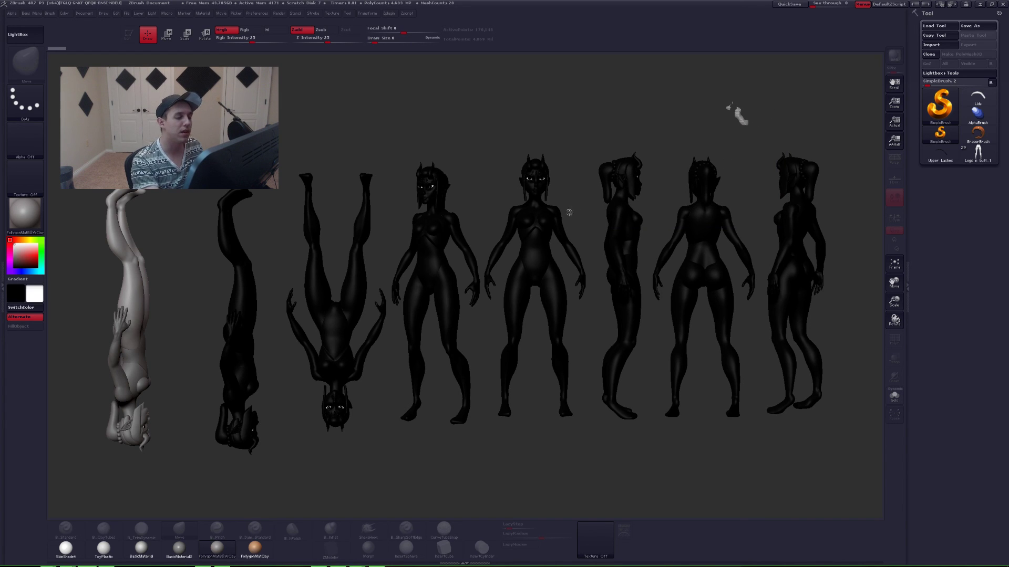
mouse_move(564, 217)
left_mouse_down()
mouse_move(580, 215)
mouse_move(564, 218)
mouse_move(584, 199)
mouse_move(579, 129)
left_mouse_up()
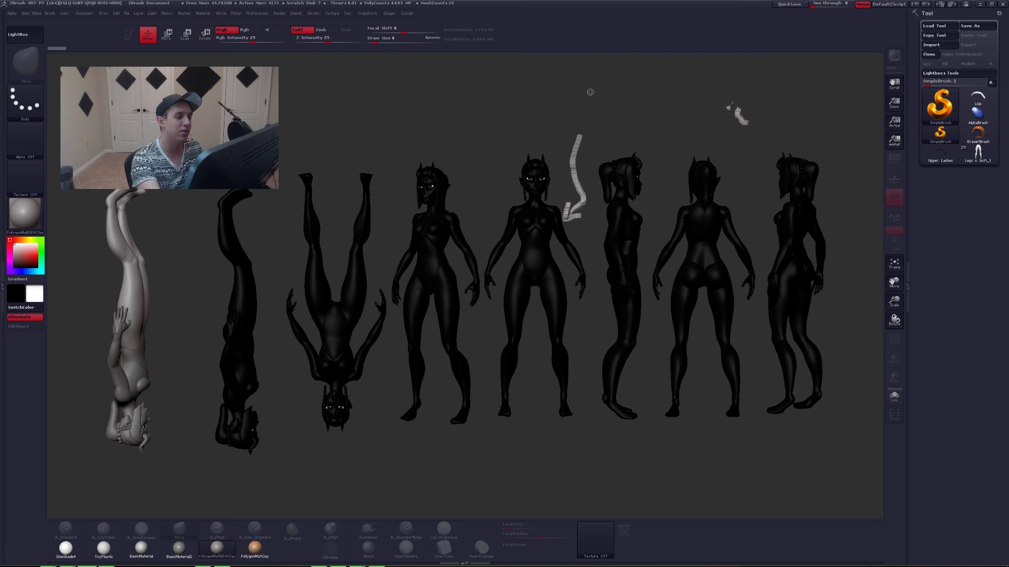
mouse_move(591, 91)
left_mouse_down()
mouse_move(593, 111)
mouse_move(604, 112)
mouse_move(608, 100)
left_mouse_up()
left_click_drag(611, 97, 625, 112)
left_click_drag(633, 113, 647, 108)
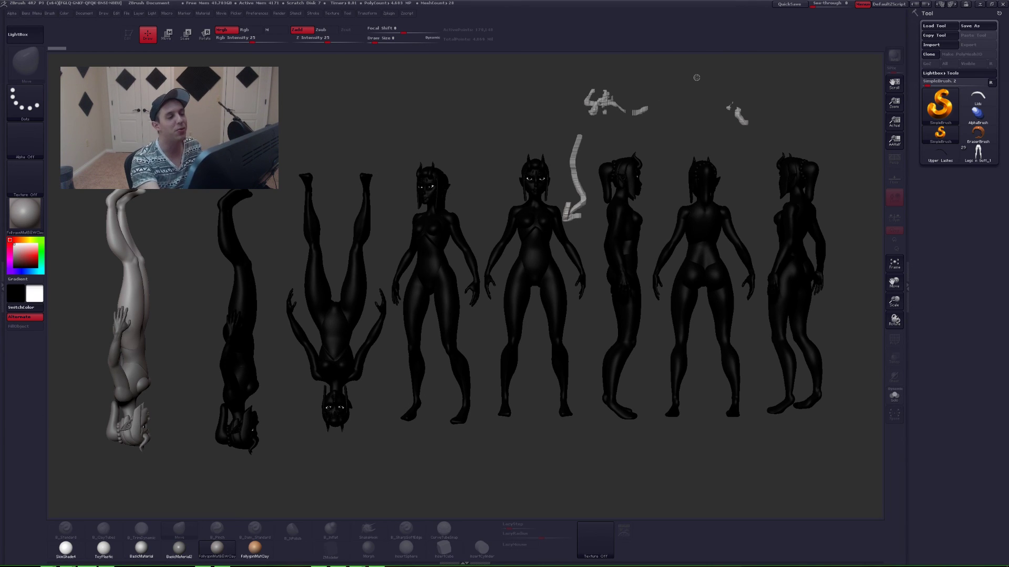
left_click_drag(541, 96, 632, 121)
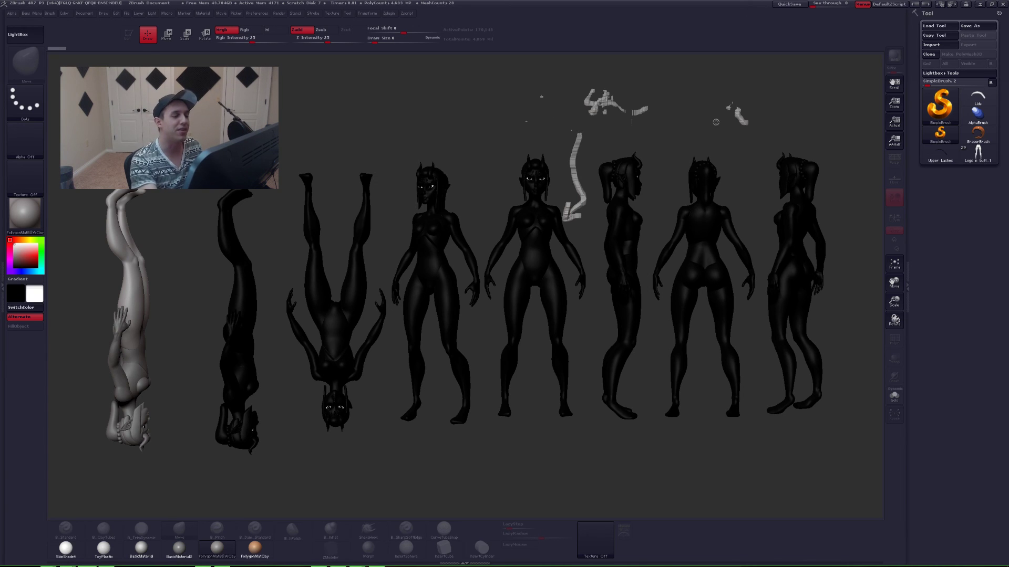
key("space")
left_click(689, 116)
left_click_drag(695, 100, 746, 120)
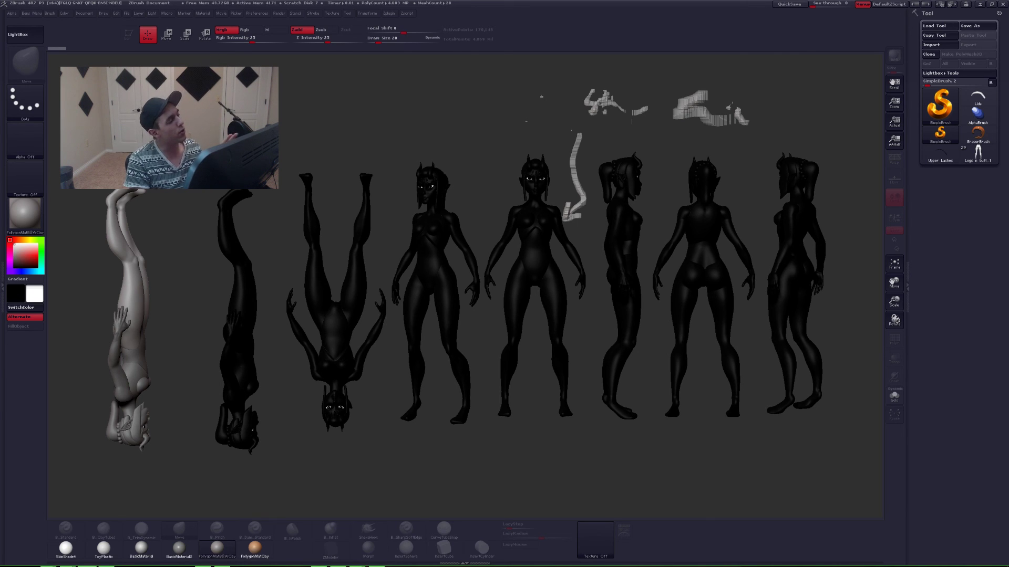
- Clear the canvas layer of all snapshots and strokes, and select the character's legs tool again
left_click(139, 13)
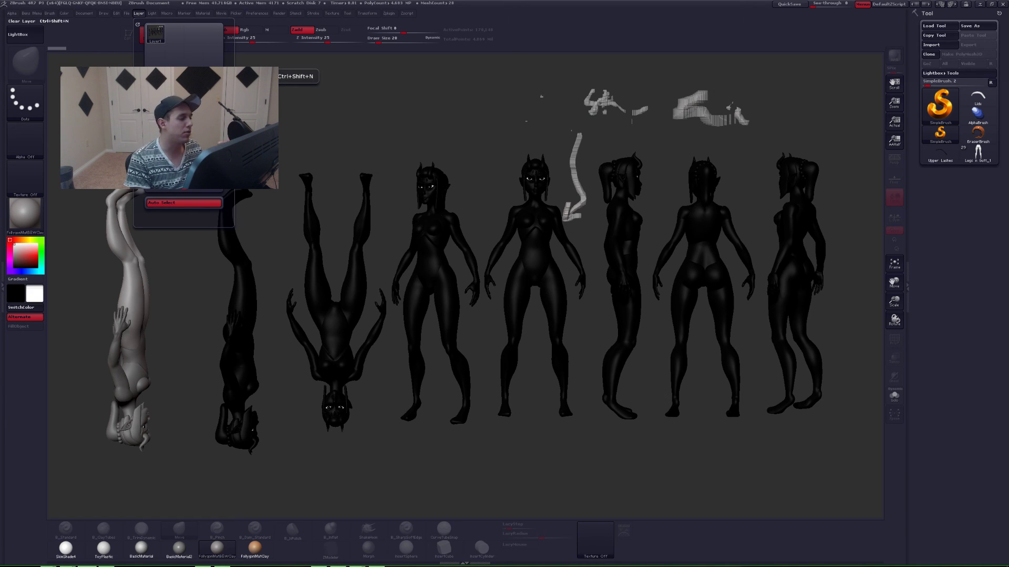
left_click(165, 84)
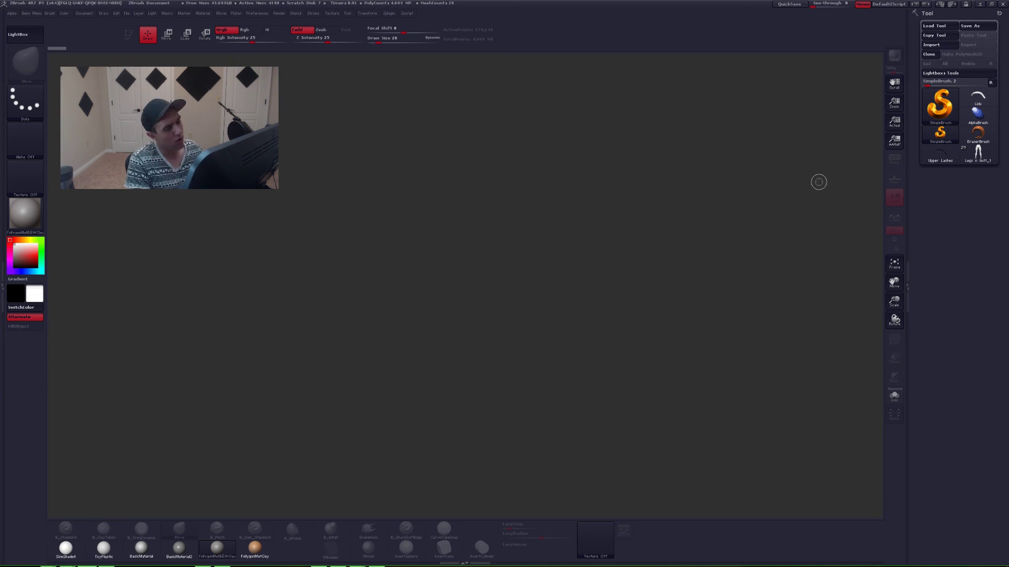
left_click(979, 157)
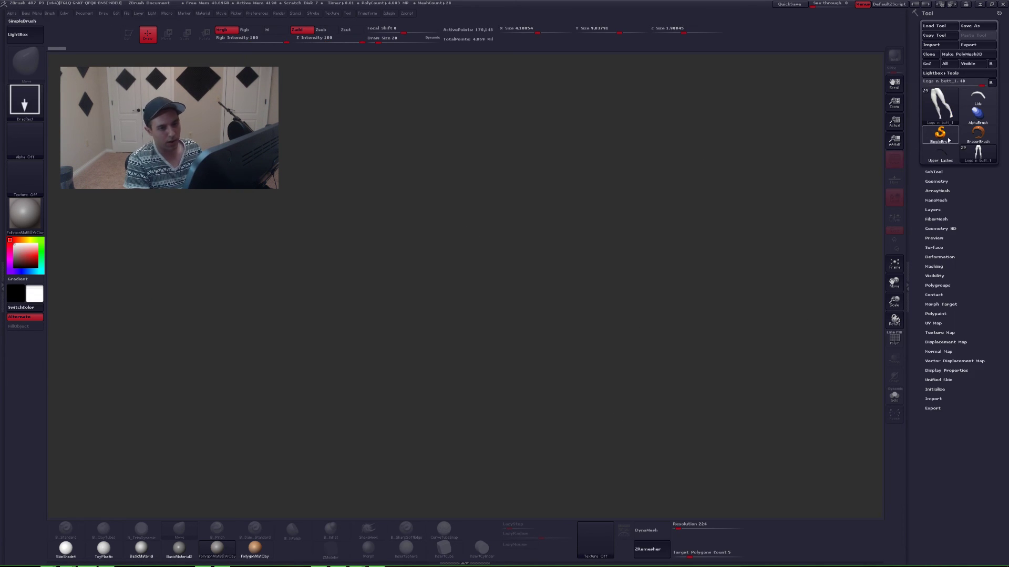
- Draw the full character on the empty canvas, enable Edit mode and frame the whole figure from the front with its SubTool list shown
left_click(934, 173)
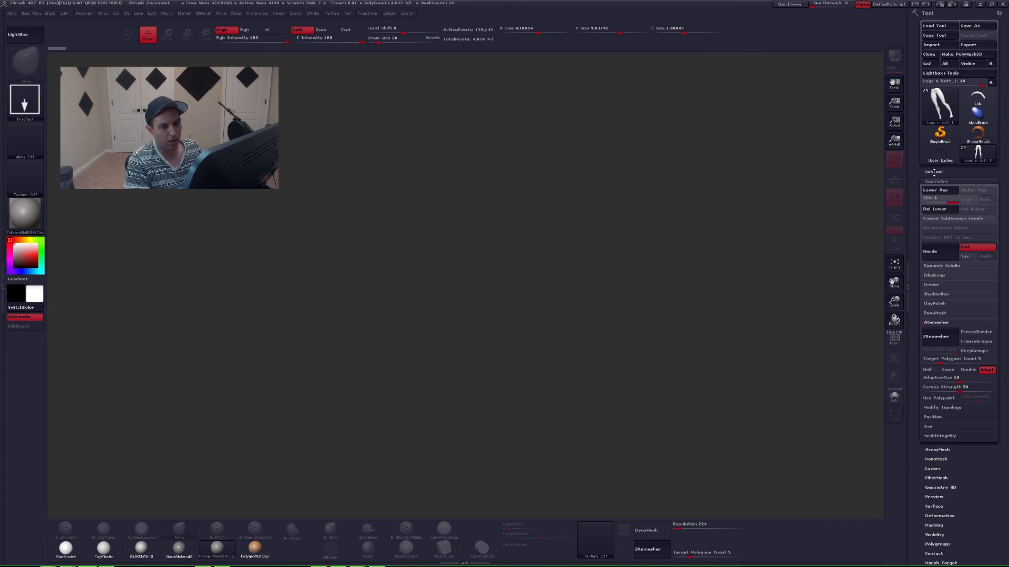
left_click_drag(509, 218, 514, 287)
key("t")
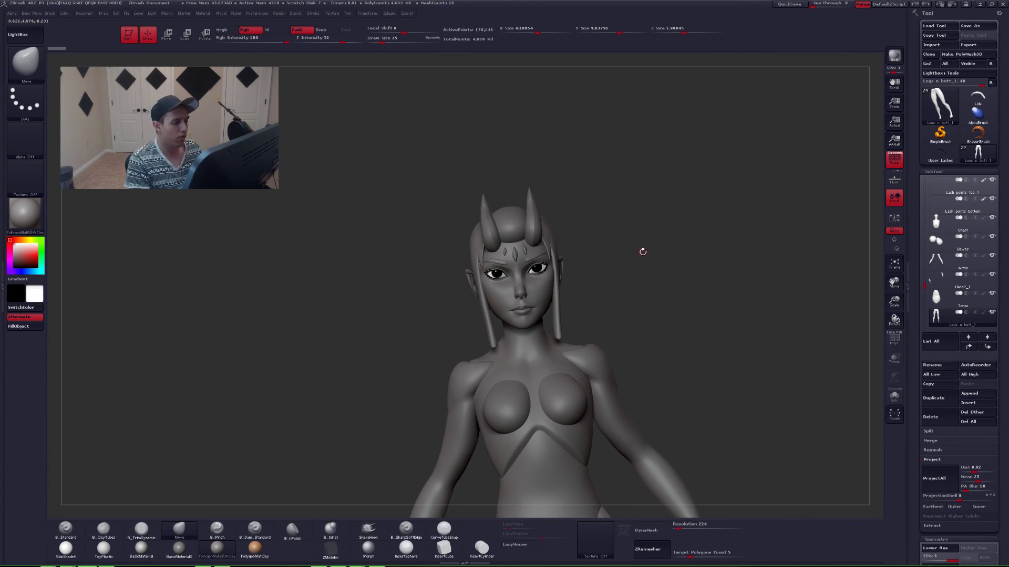
mouse_move(642, 252)
left_mouse_down("shift")
mouse_move(679, 262)
mouse_move(538, 246)
mouse_move(644, 251)
mouse_move(636, 270)
mouse_move(637, 254)
left_mouse_up("shift")
key("f")
key("f")
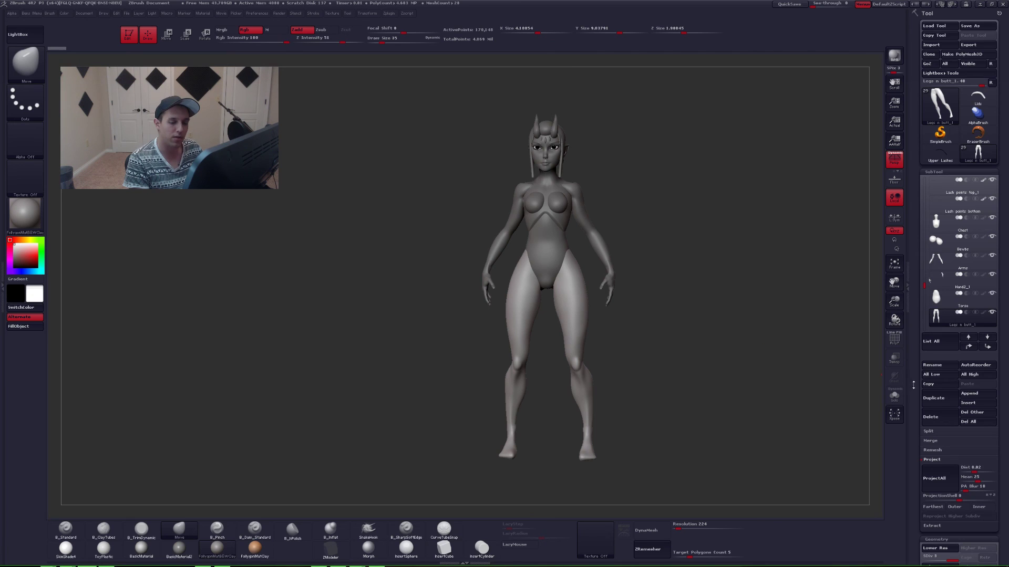
- Collapse the ZRemesher settings and expand the EdgeLoop ones for the legs, and reset the list of recently used tools
scroll(921, 311, "down", 5)
left_click_drag(920, 311, 920, 265)
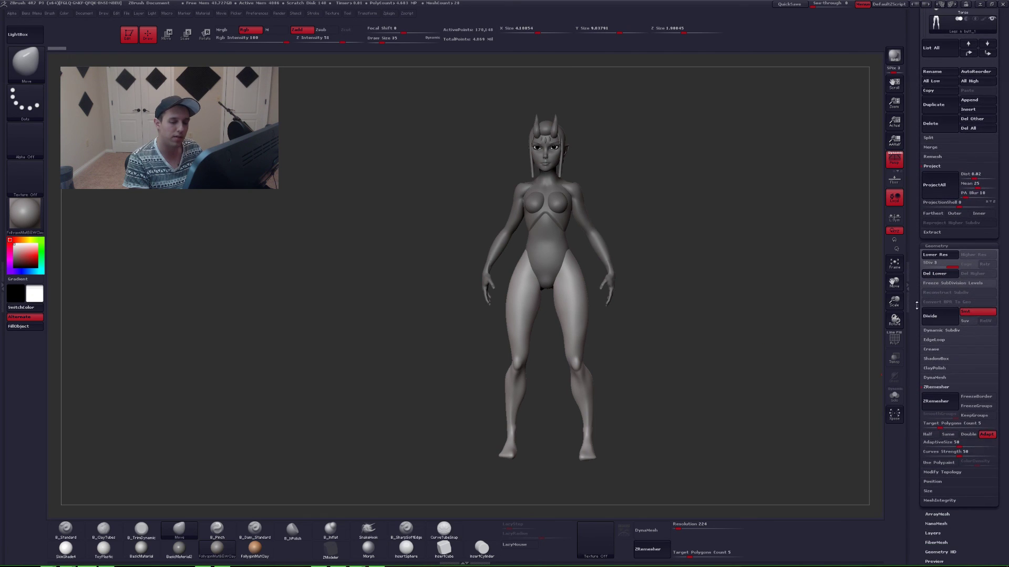
left_click(939, 387)
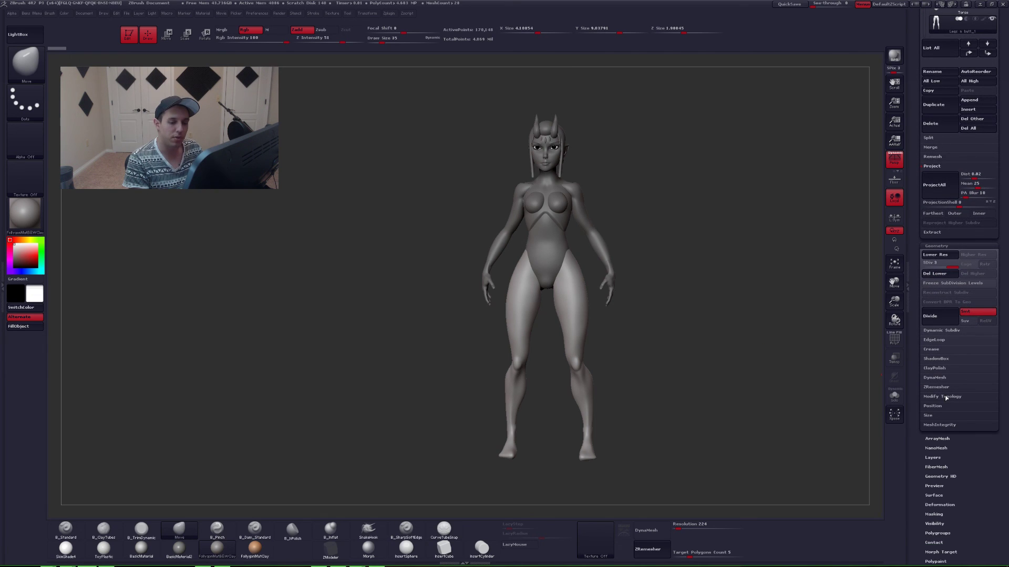
left_click(926, 342)
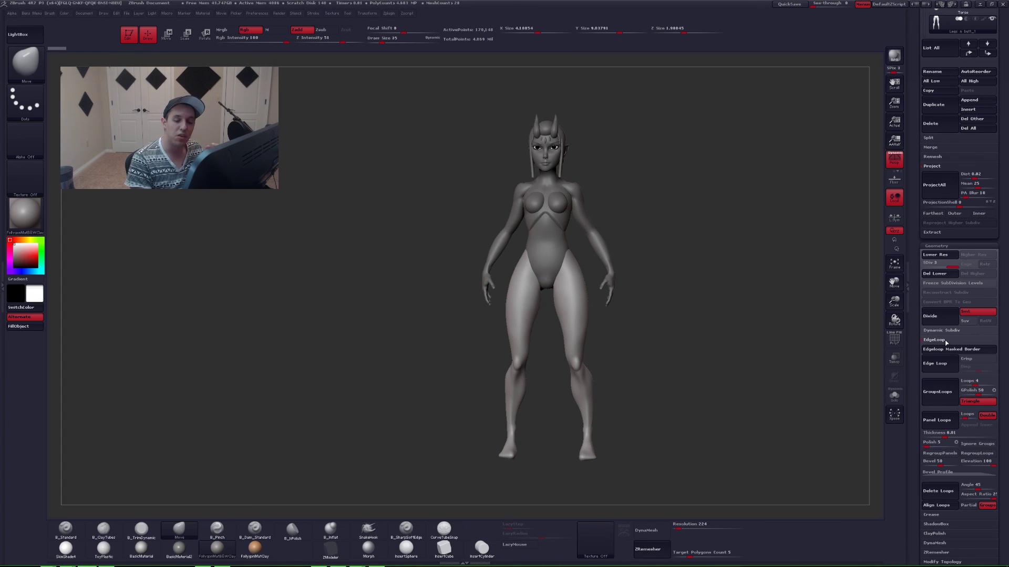
scroll(924, 368, "up", 10)
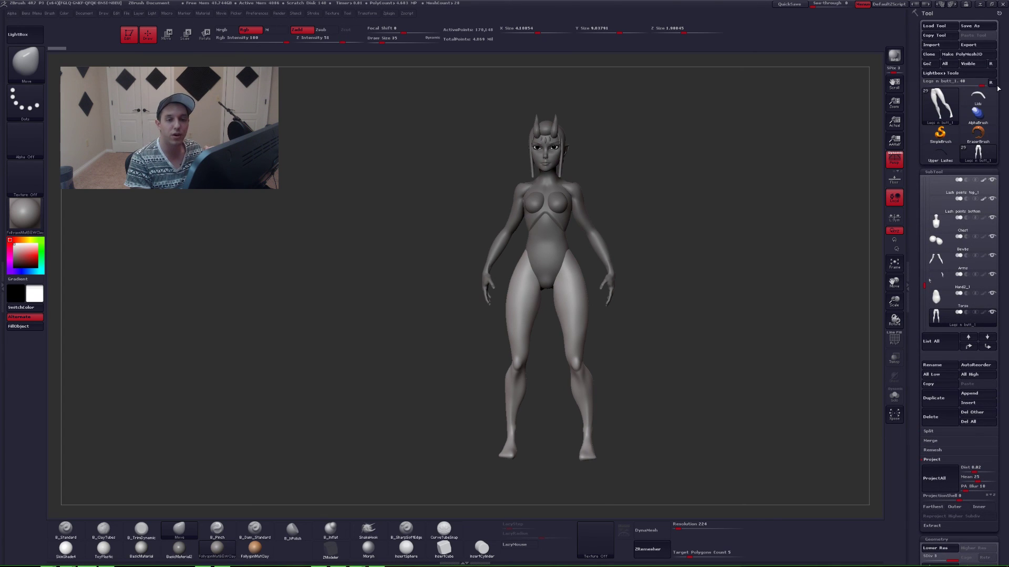
left_click(990, 83)
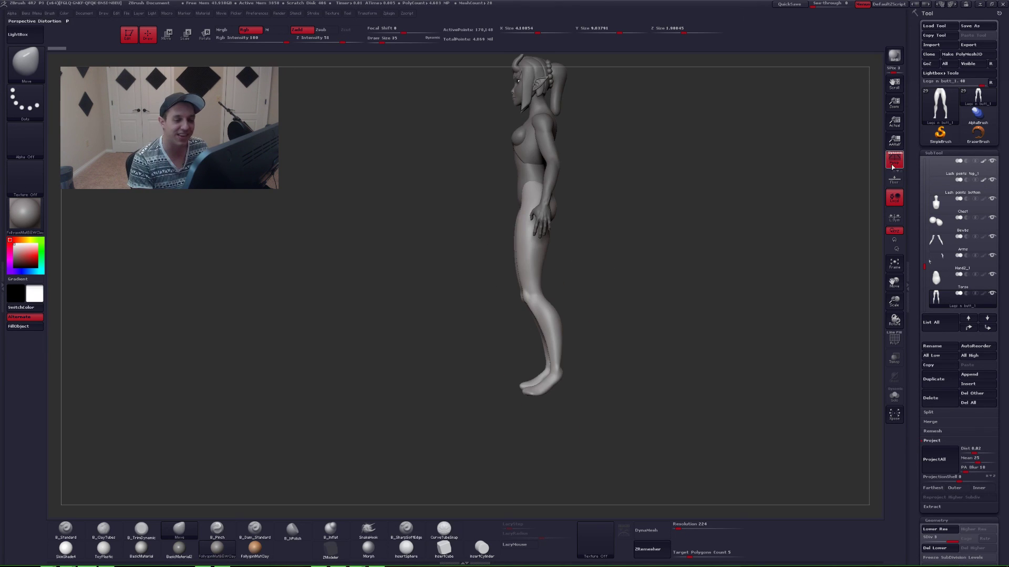
- Turn off perspective distortion and compare the full figure in side, front and slightly turned views
left_click(893, 165)
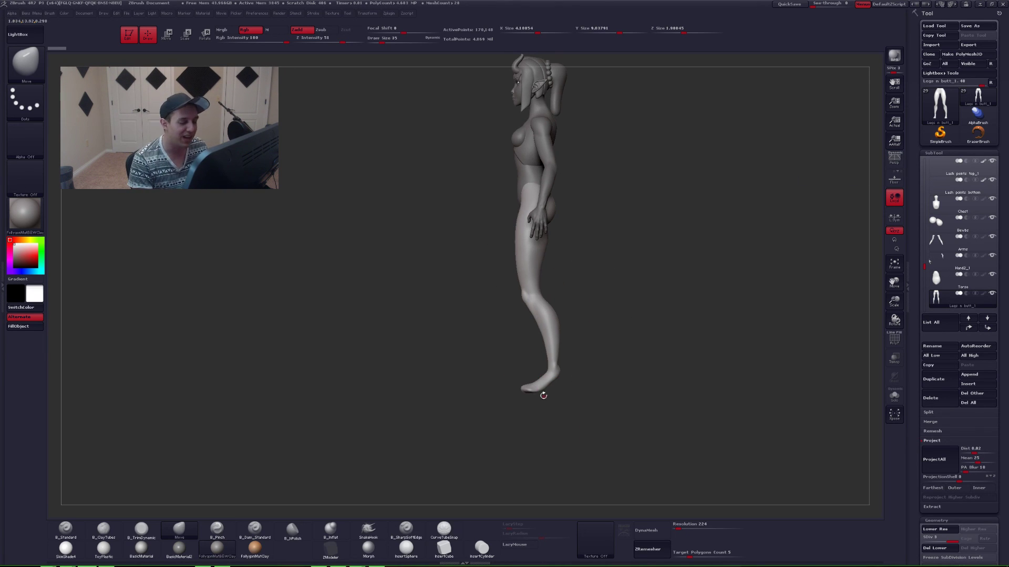
mouse_move(499, 410)
left_mouse_down("shift")
mouse_move(592, 386)
mouse_move(546, 381)
left_mouse_up("shift")
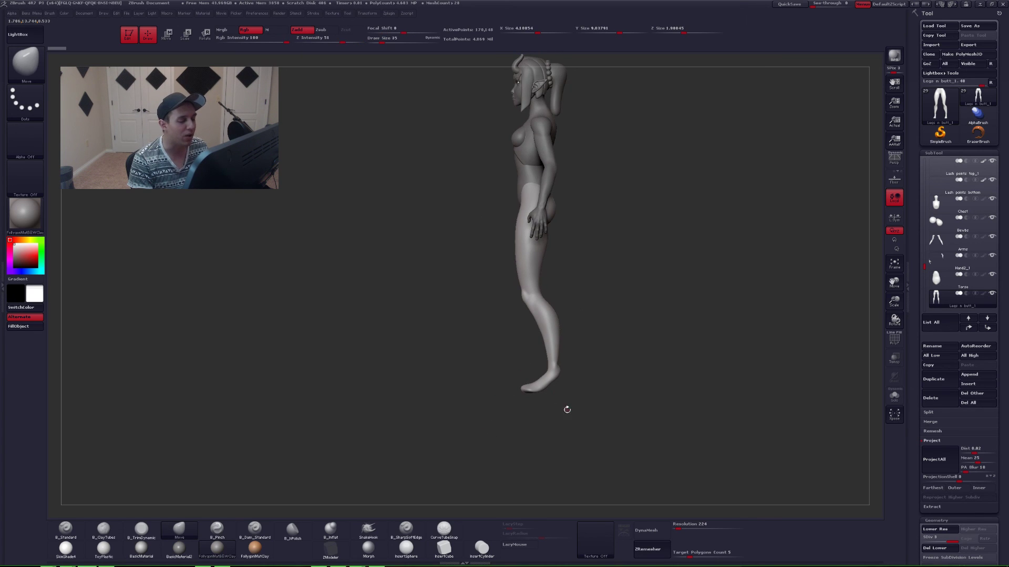
left_click_drag(615, 421, 576, 383, "shift")
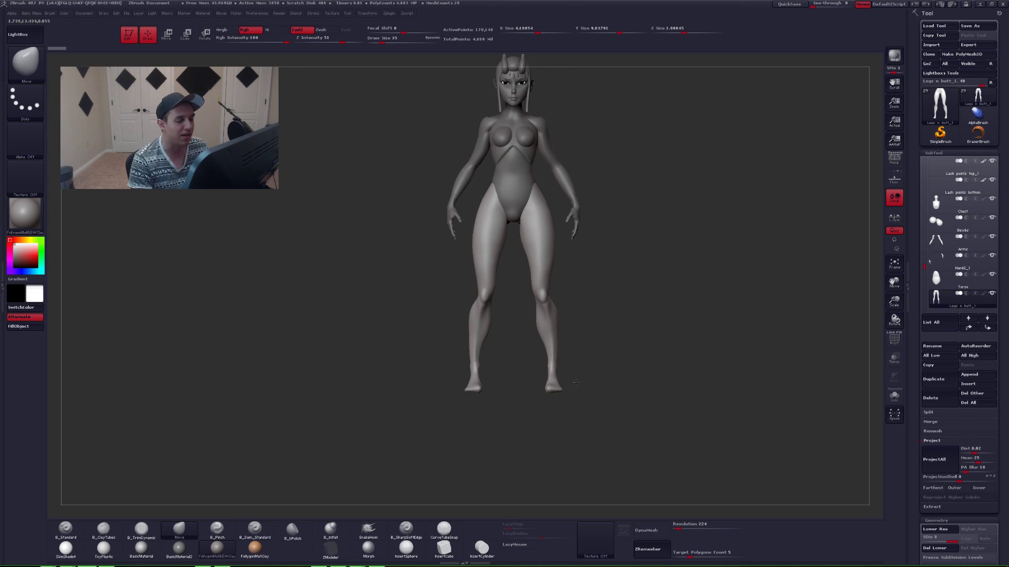
left_click_drag(683, 270, 704, 303, "alt")
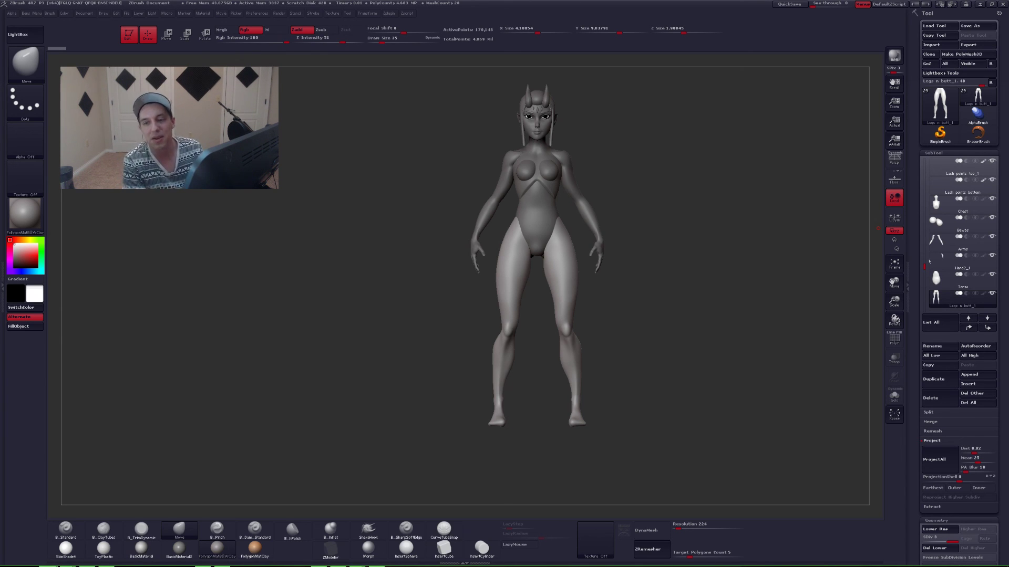
left_click_drag(736, 270, 693, 260)
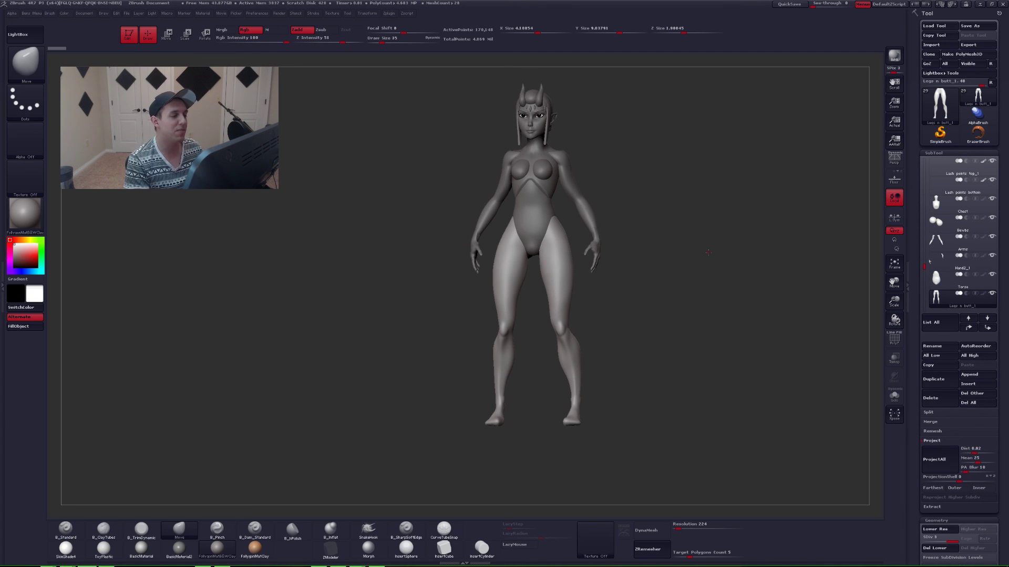